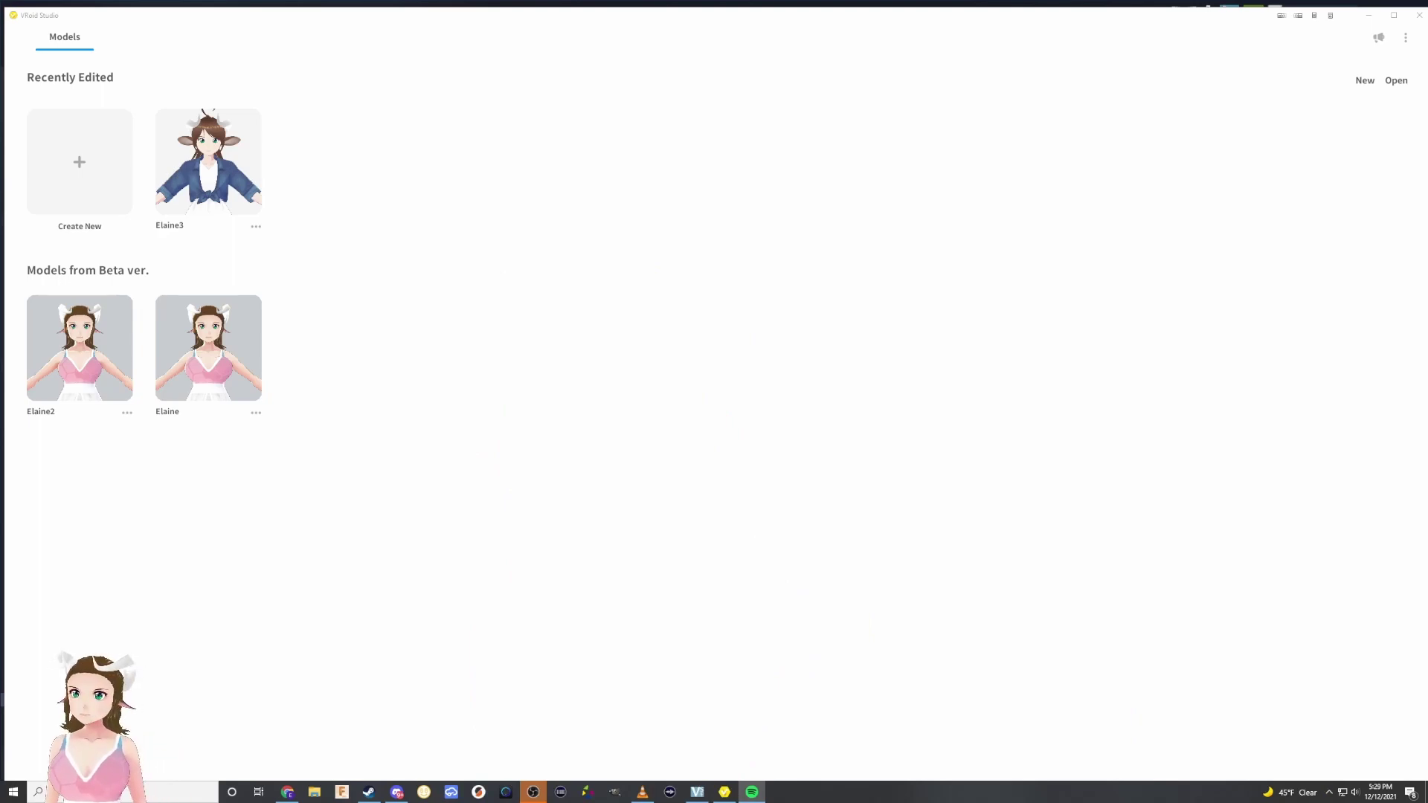
Step: Load the Elaine3 model from Recently Edited into the editor
left_click(220, 194)
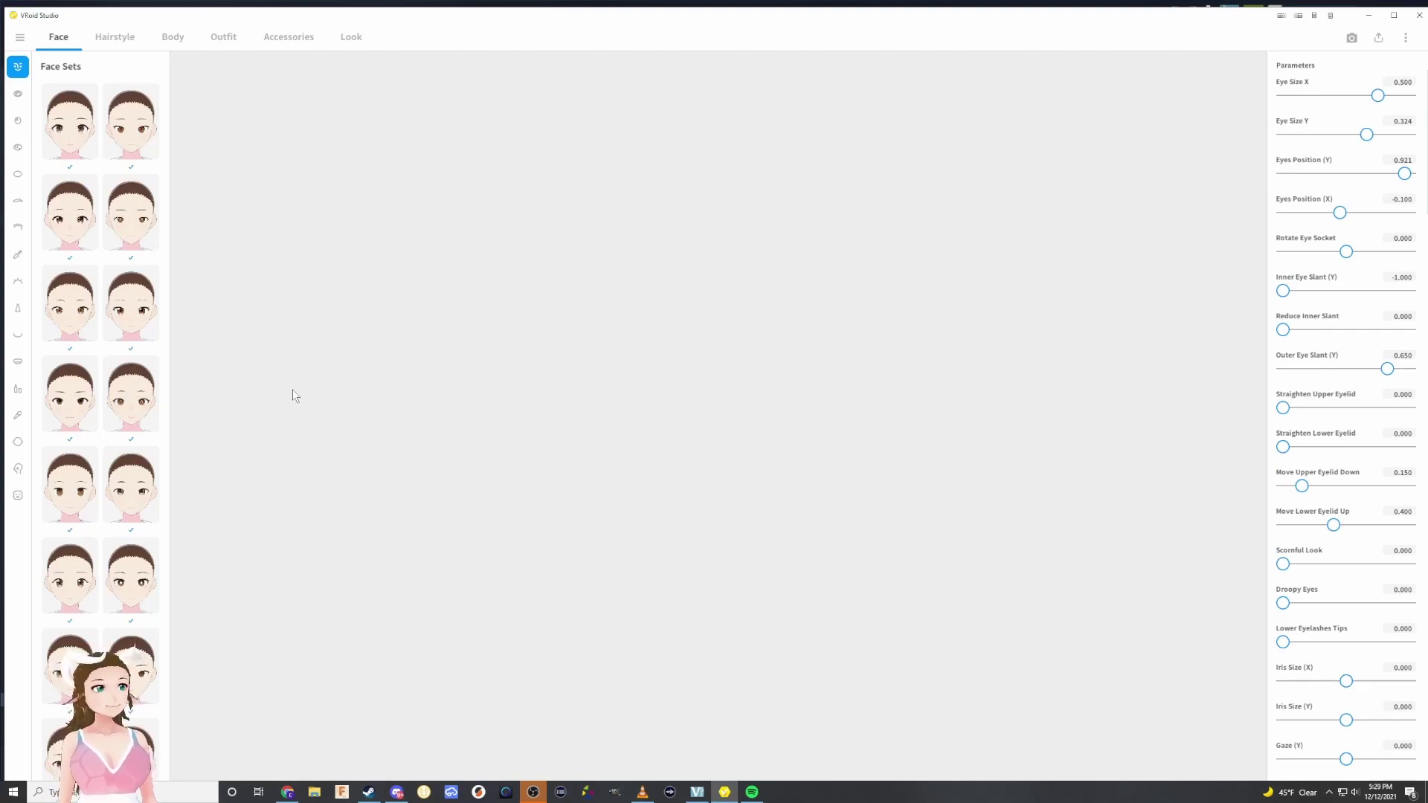
Step: Zoom and orbit to the denim jacket and white dress, then show the Outfit whole sets
scroll(636, 413, "up", 5)
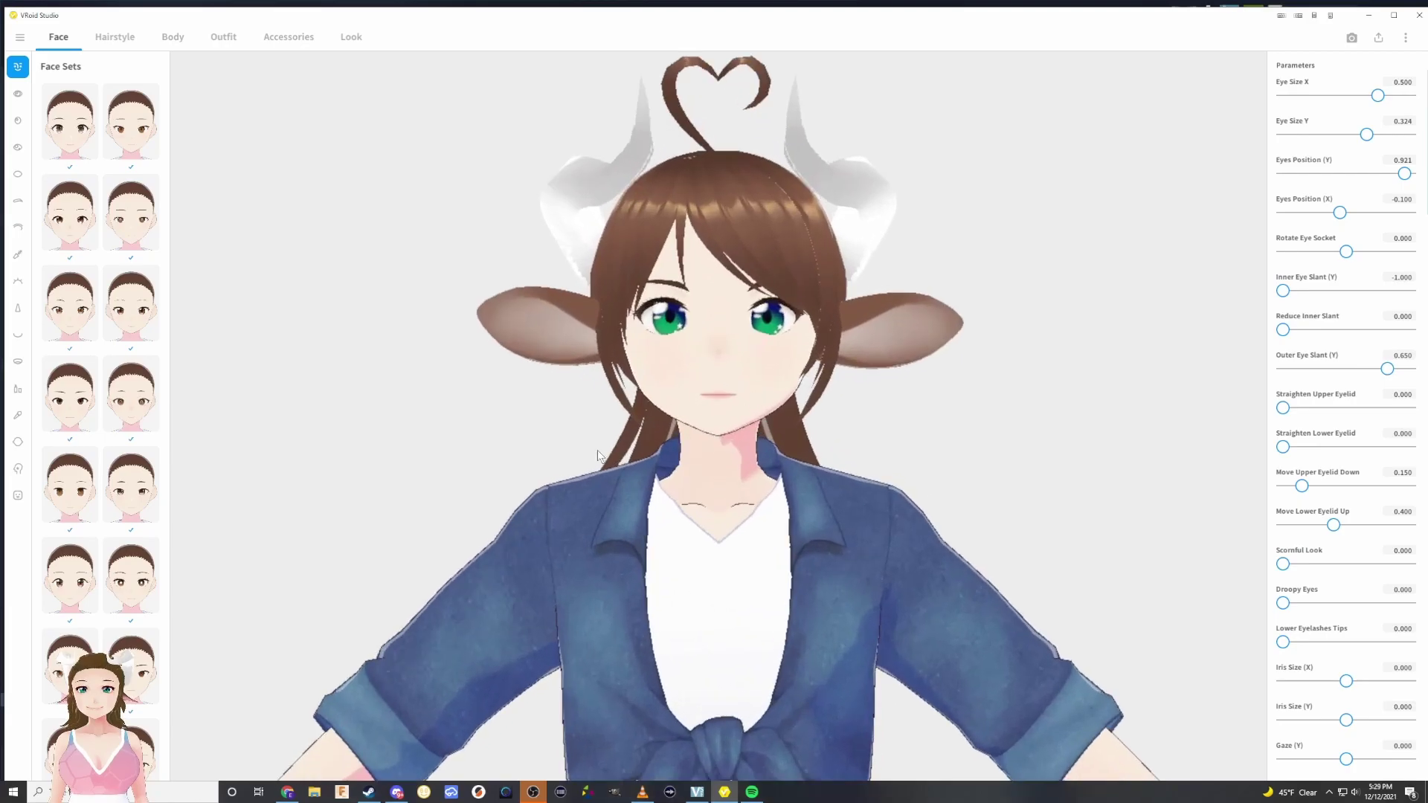
mouse_move(598, 455)
right_mouse_down()
mouse_move(867, 454)
mouse_move(789, 462)
mouse_move(796, 451)
right_mouse_up()
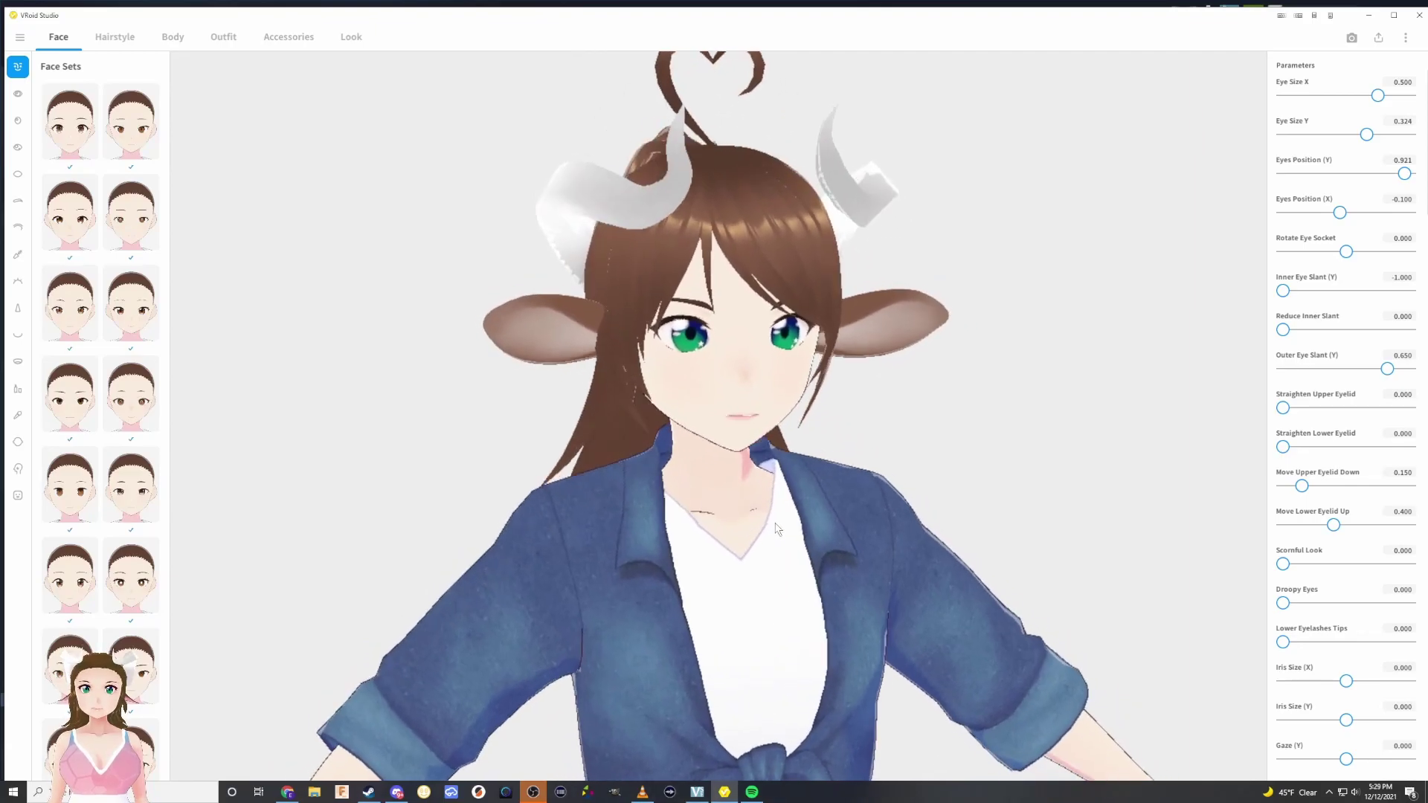
middle_click_drag(758, 614, 727, 527)
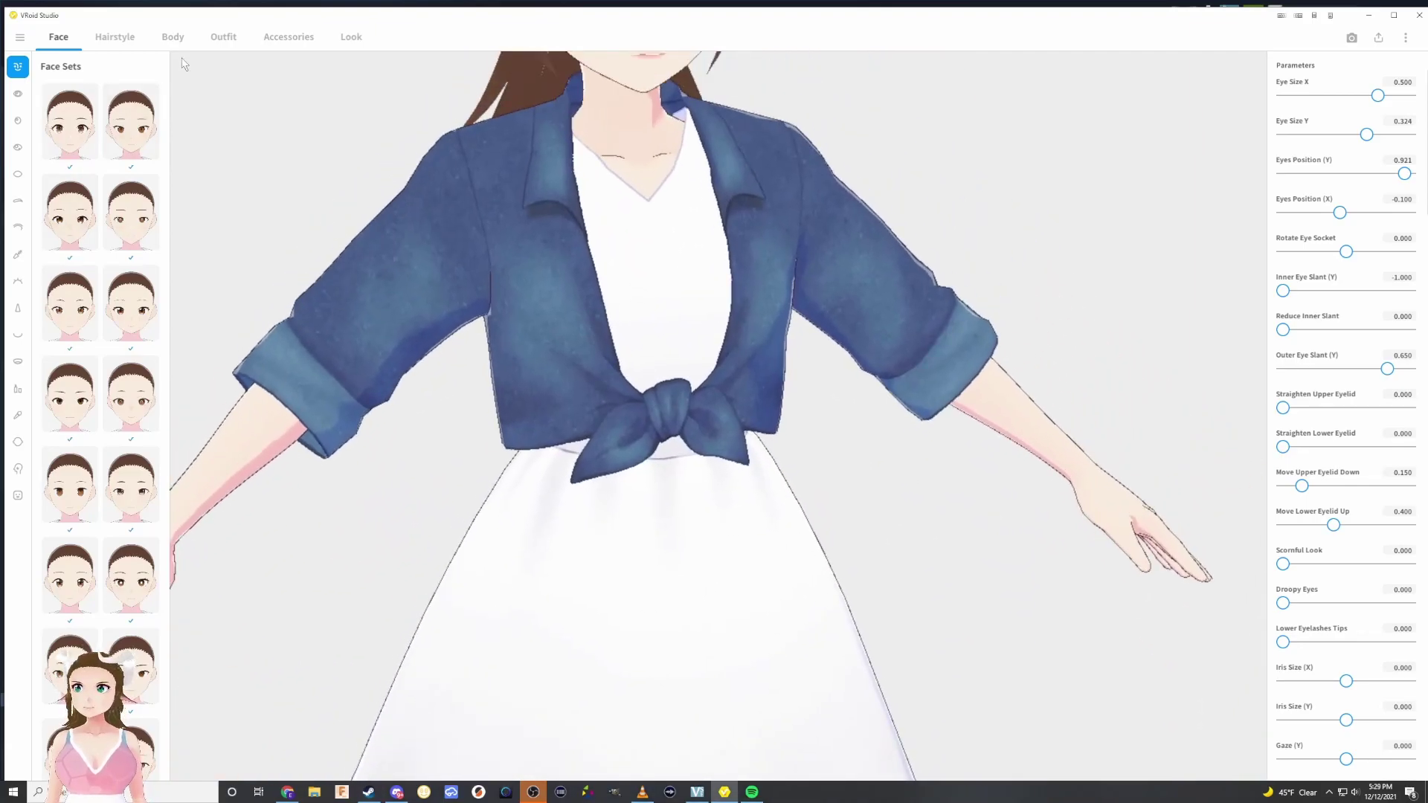
left_click(173, 36)
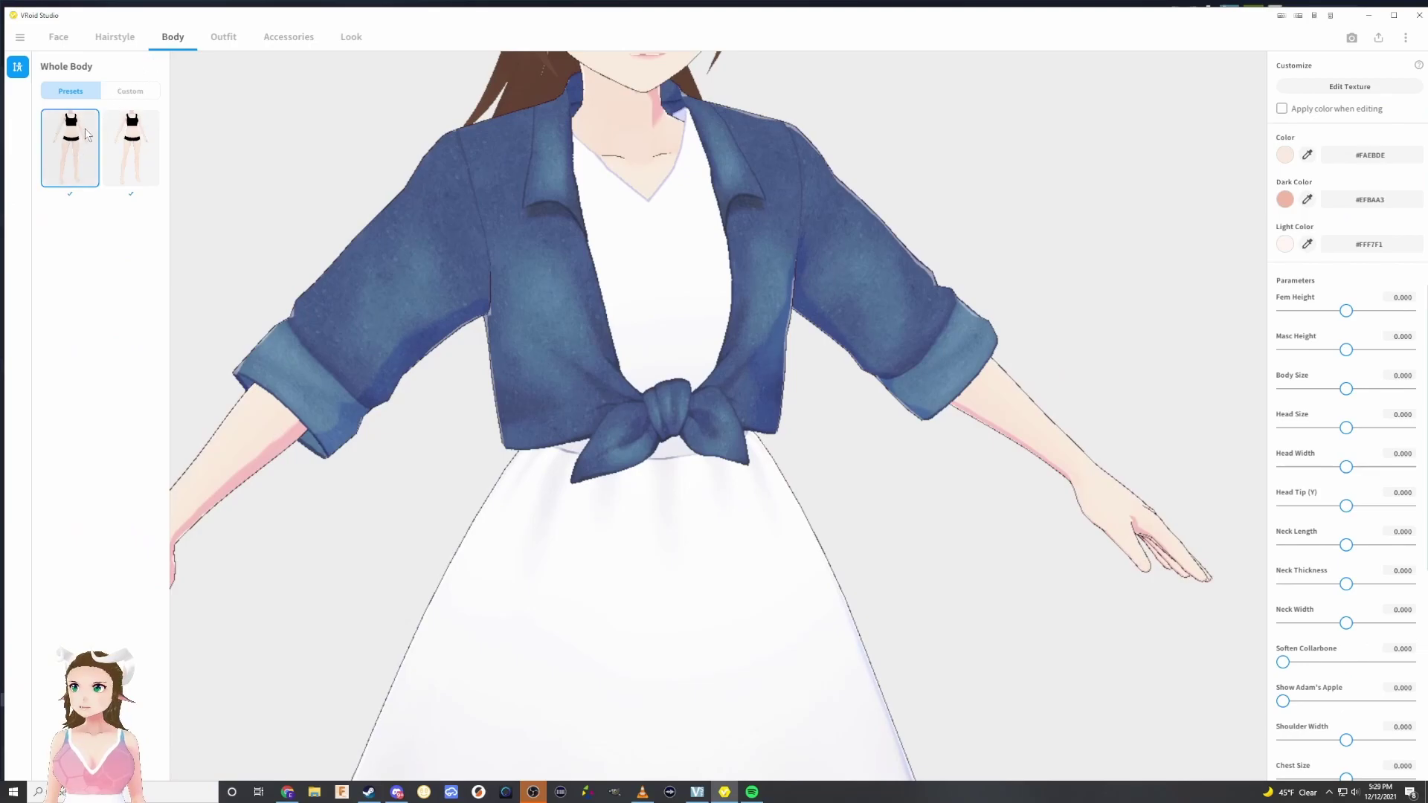
left_click(232, 31)
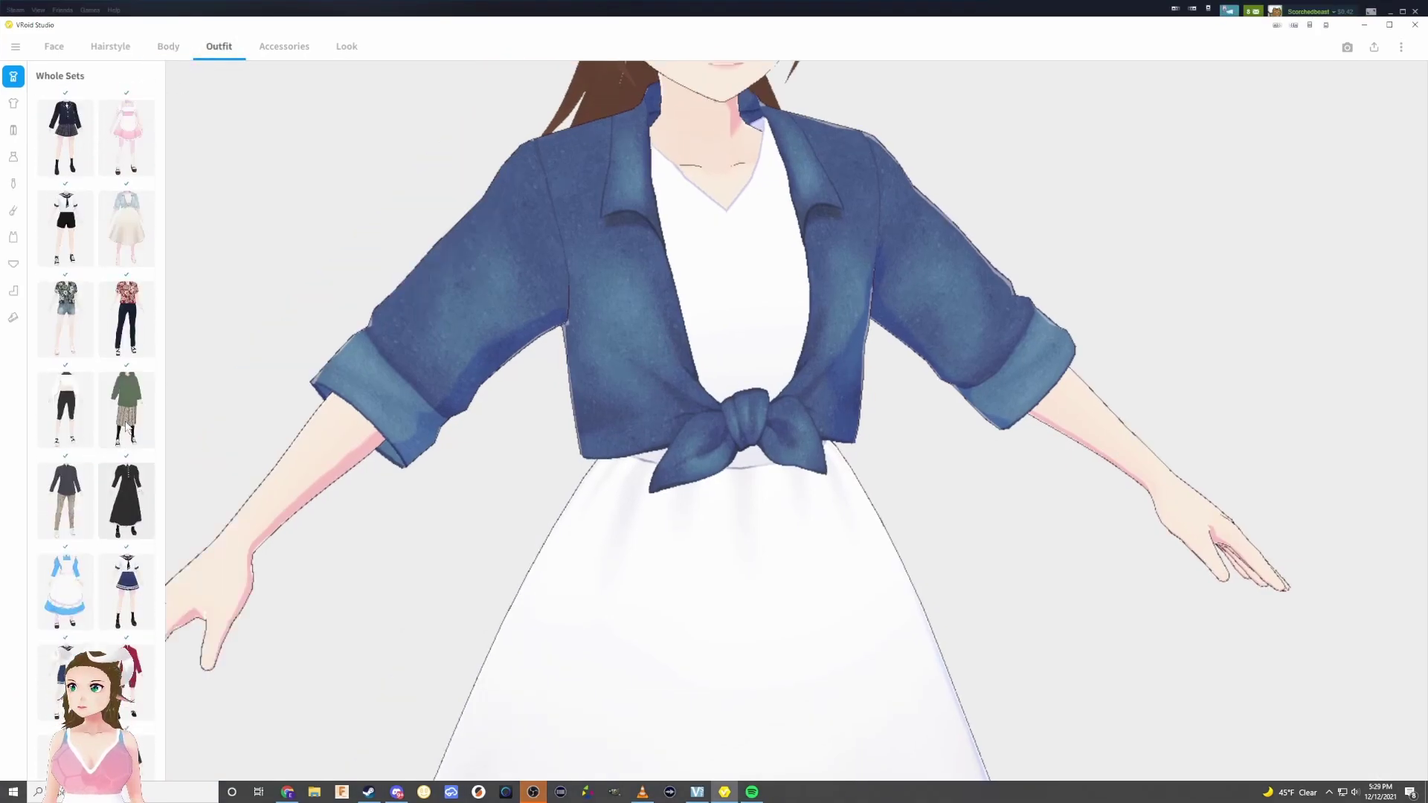
Step: Put the red hoodie whole set on the model and browse the set list
left_click(73, 127)
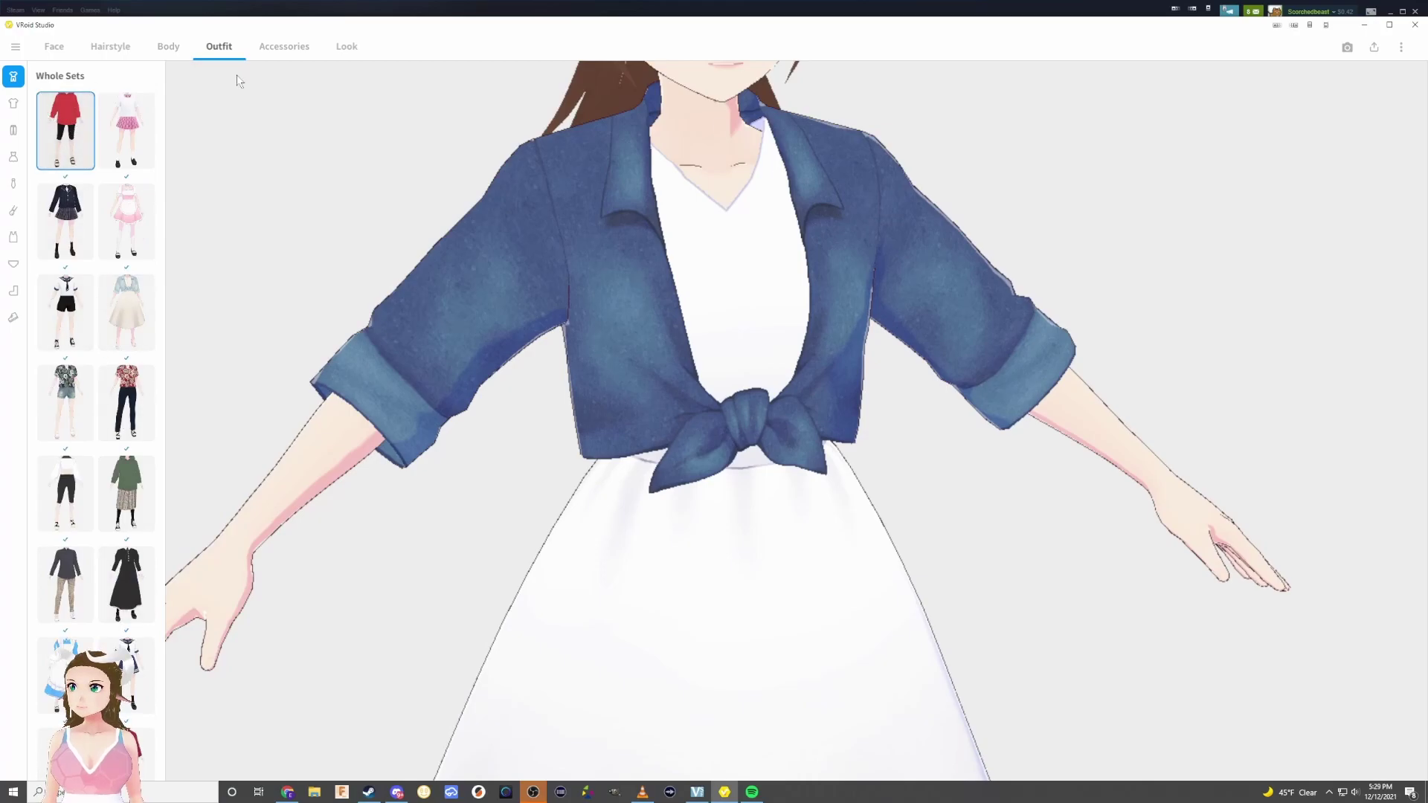
left_click(1388, 25)
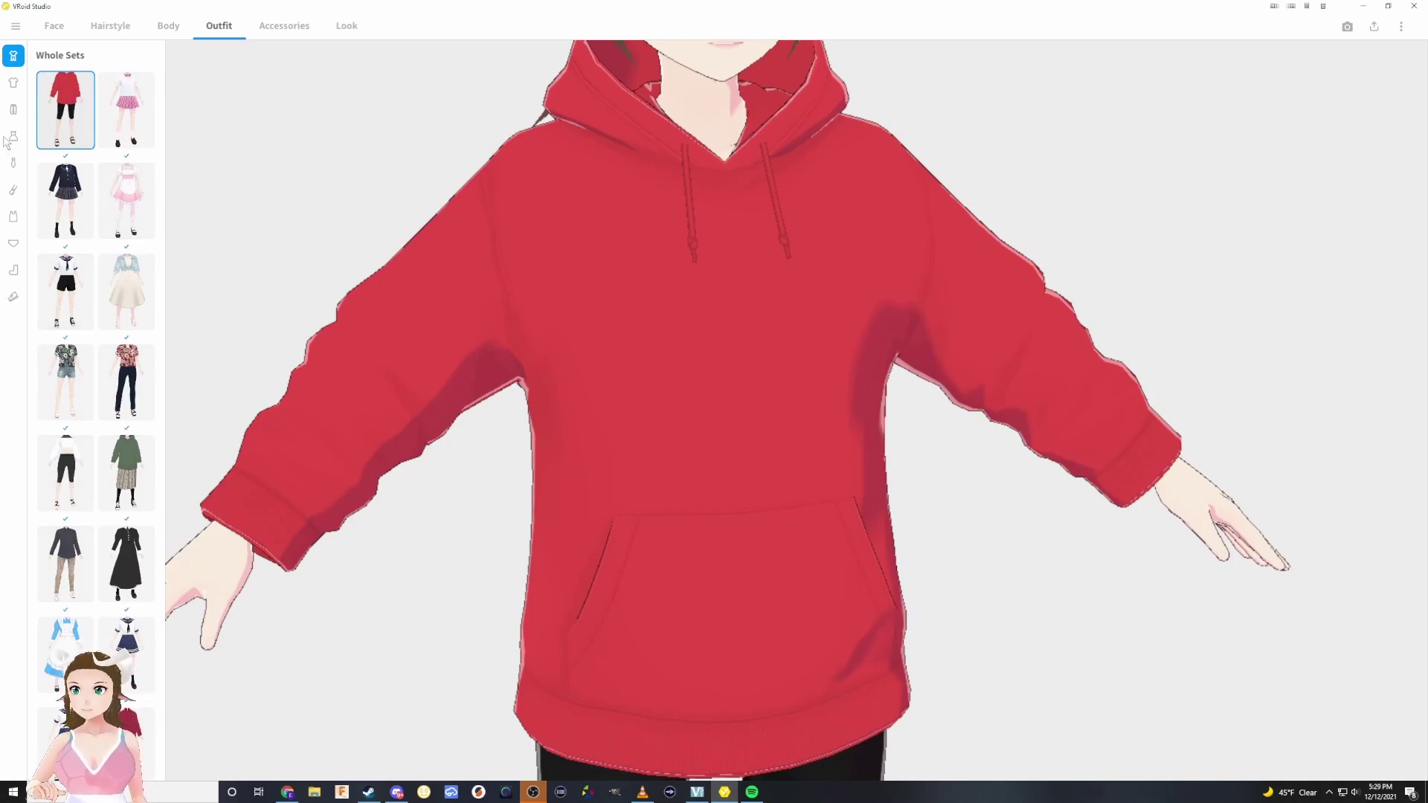
scroll(123, 278, "down", 2)
scroll(173, 159, "up", 1)
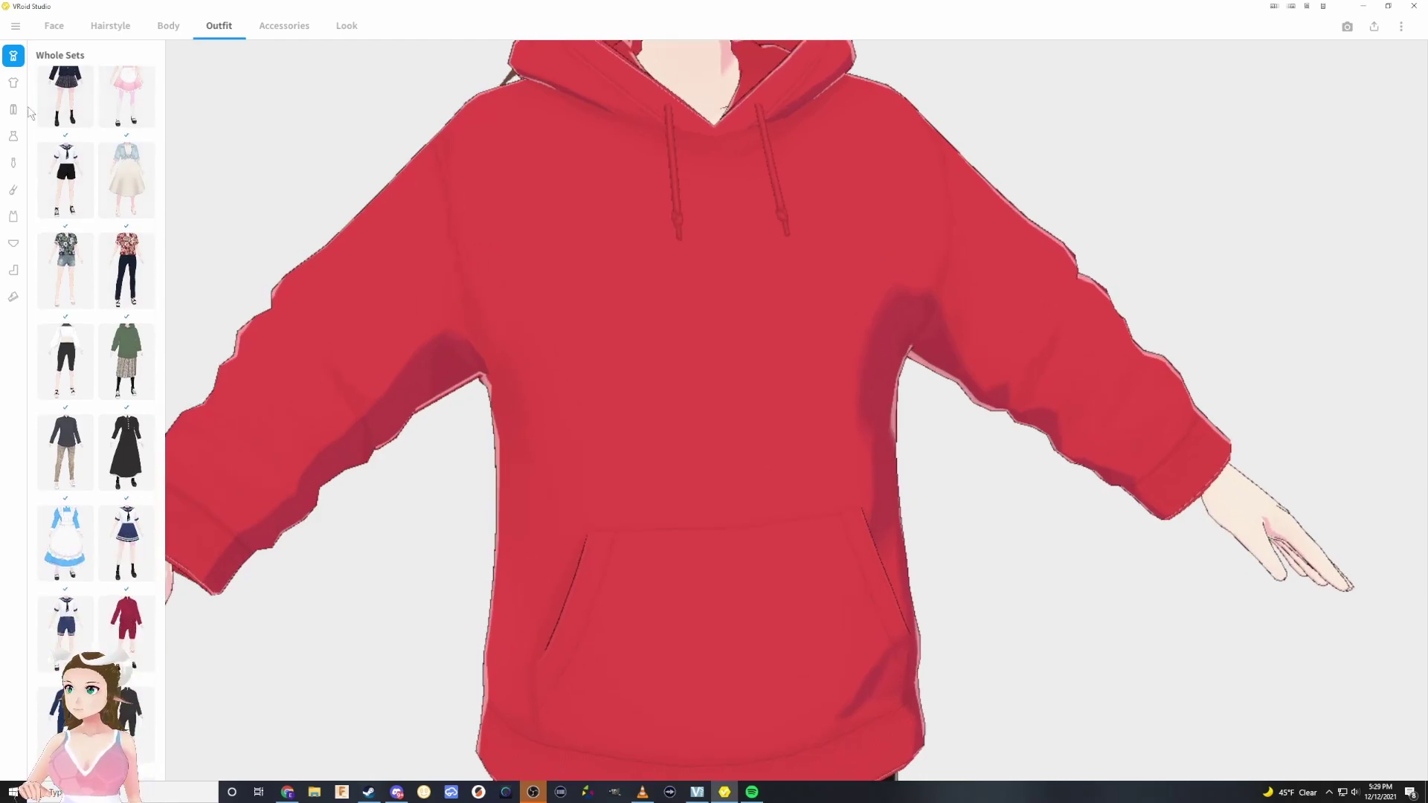
scroll(31, 111, "down", 2)
scroll(334, 305, "up", 2)
scroll(323, 289, "down", 4)
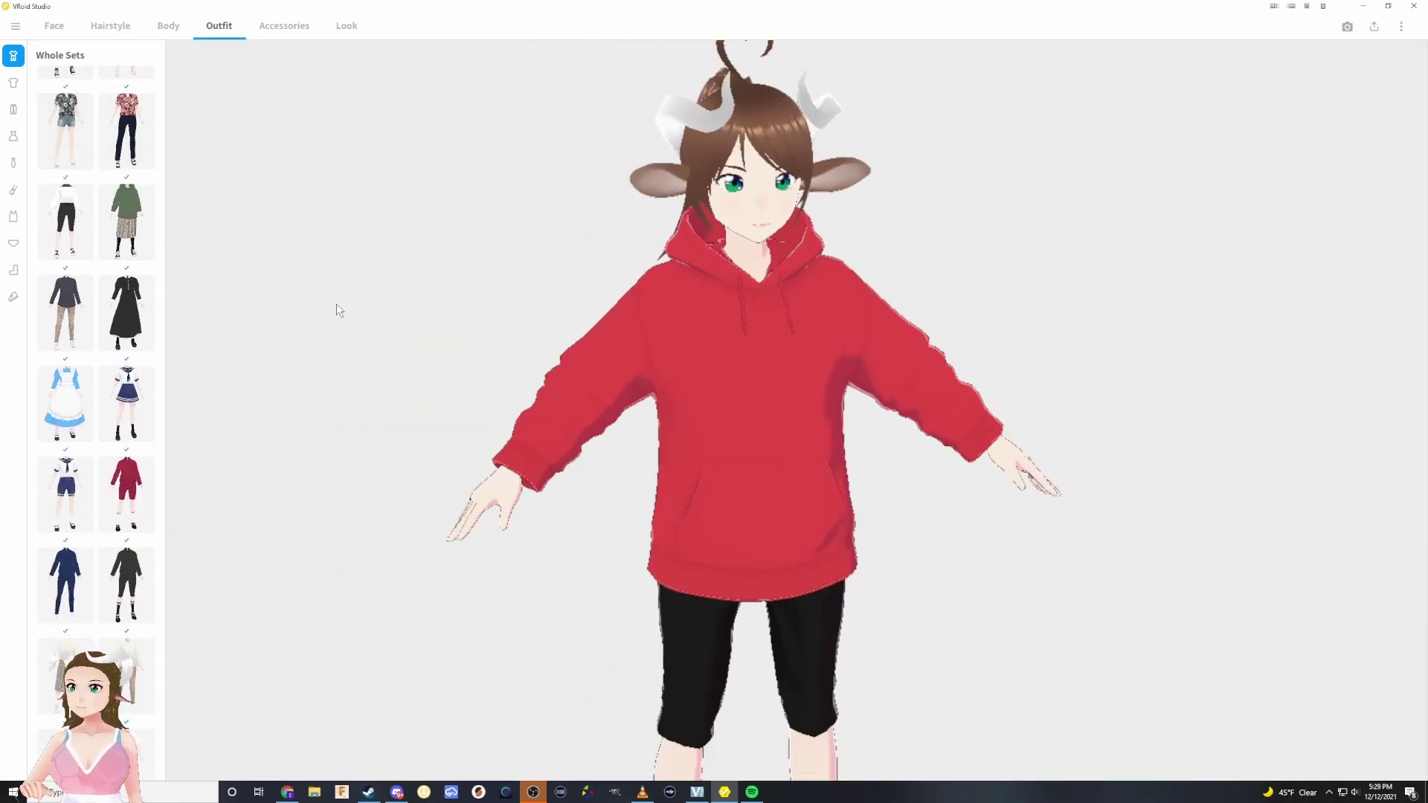
Step: Try the Hawaiian shirt set, then go back to the red hoodie set
left_click(58, 127)
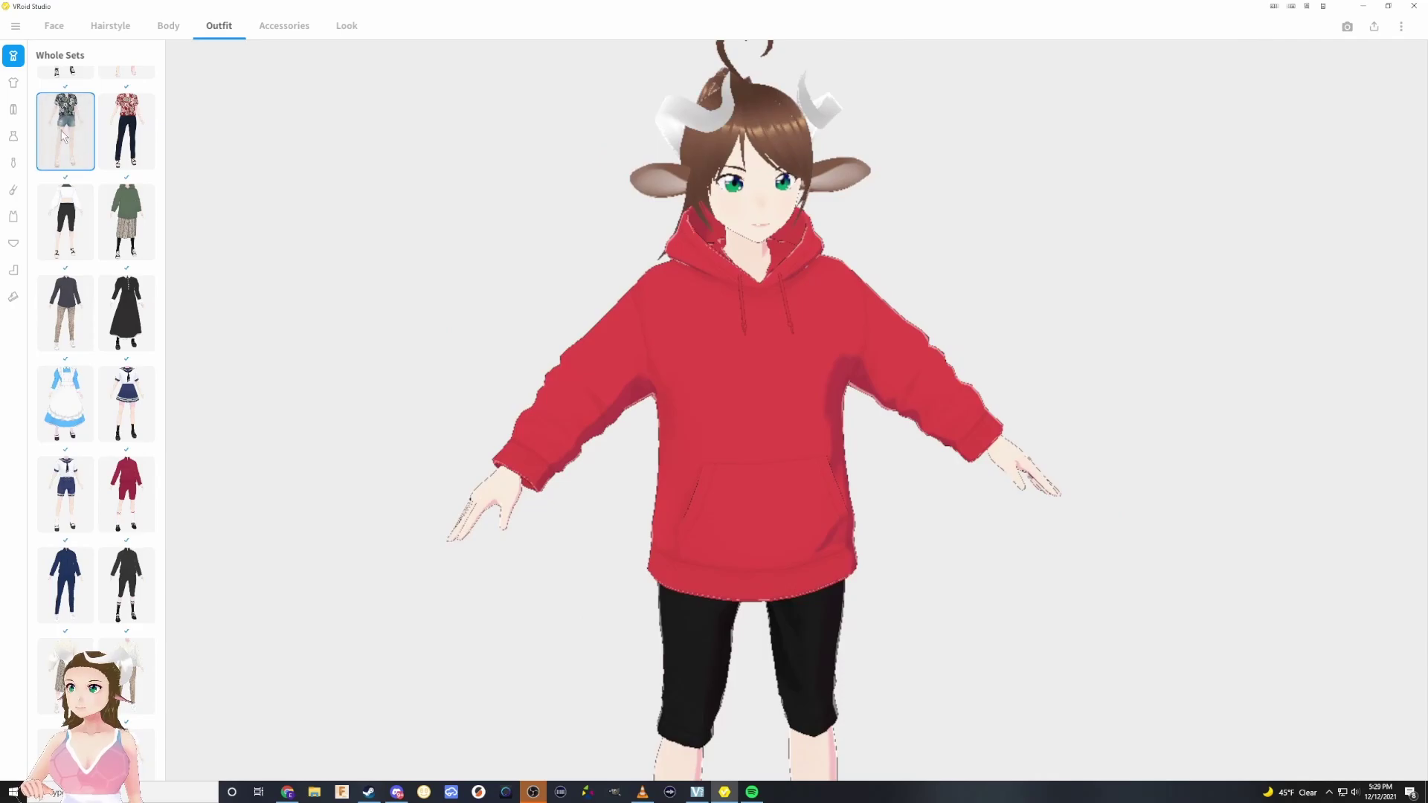
scroll(105, 188, "up", 3)
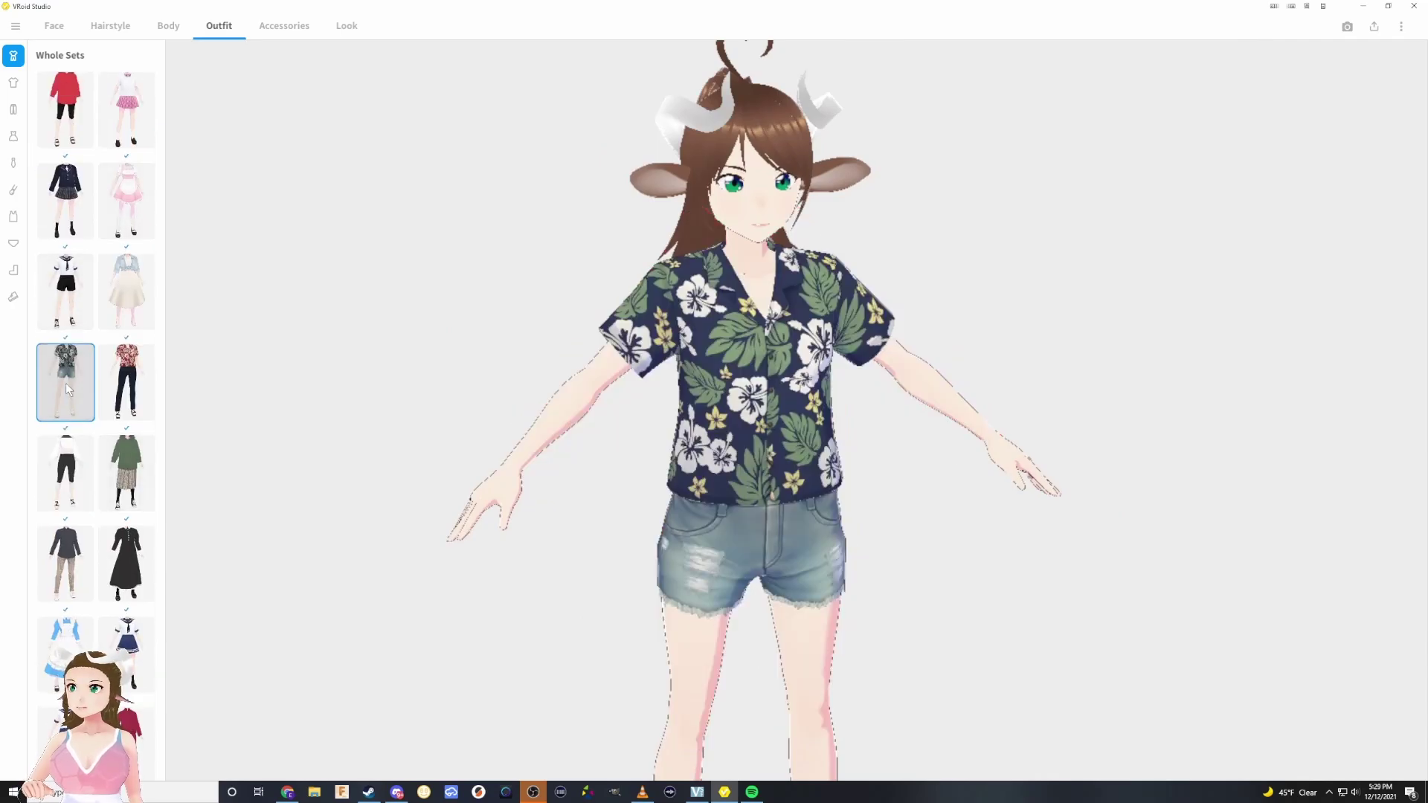
left_click(84, 105)
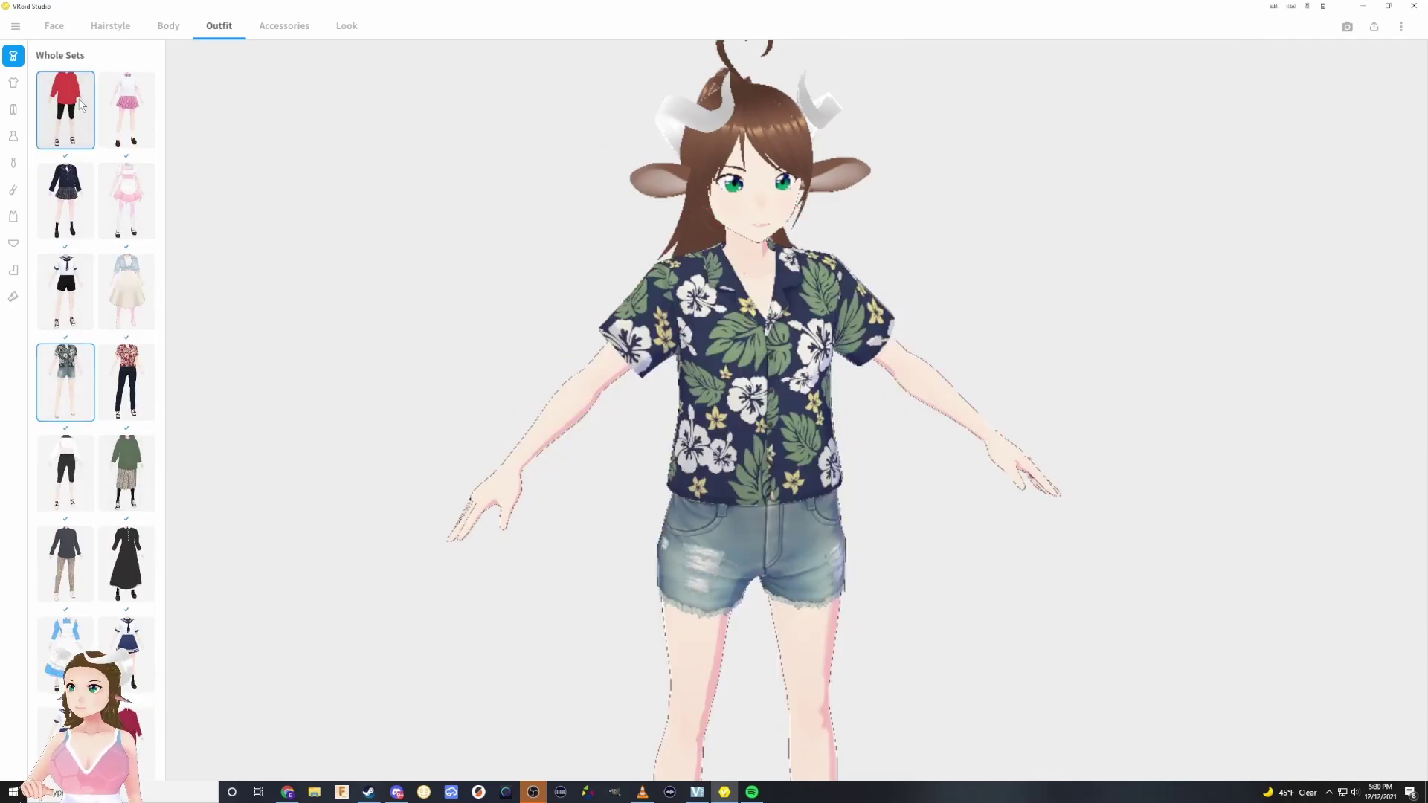
Step: Remove the top and the black pants with the empty Tops and Bottoms presets
left_click(14, 84)
left_click(58, 126)
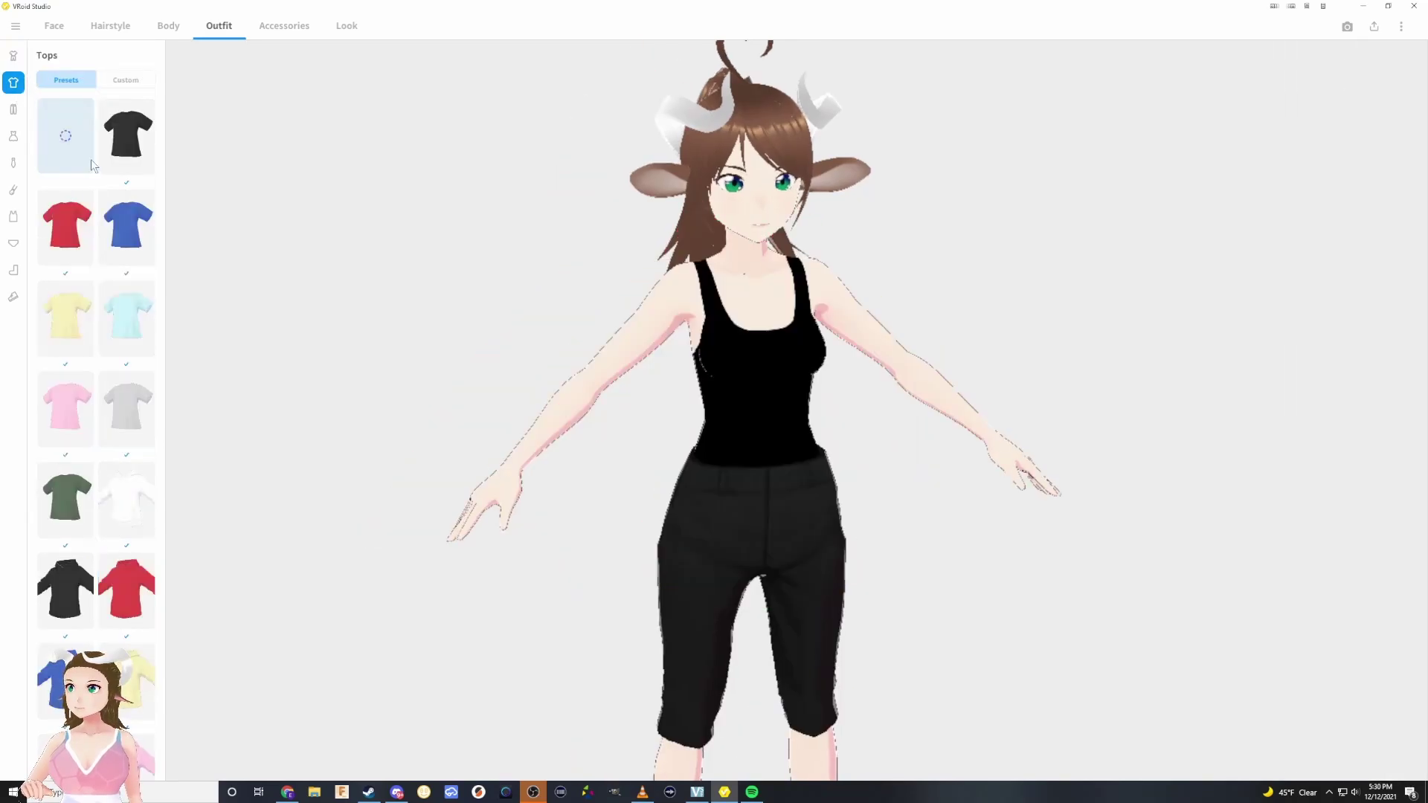
left_click(13, 111)
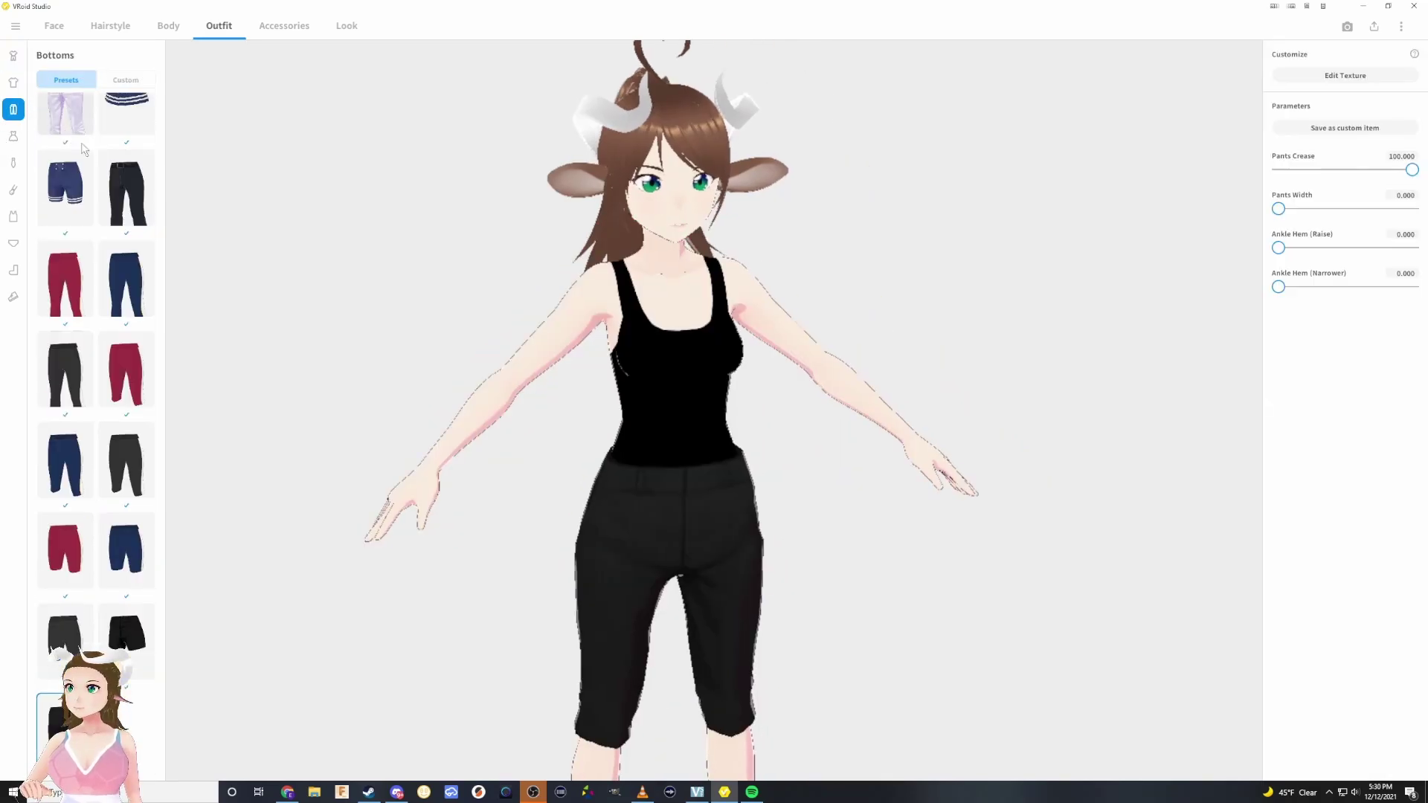
left_click(67, 154)
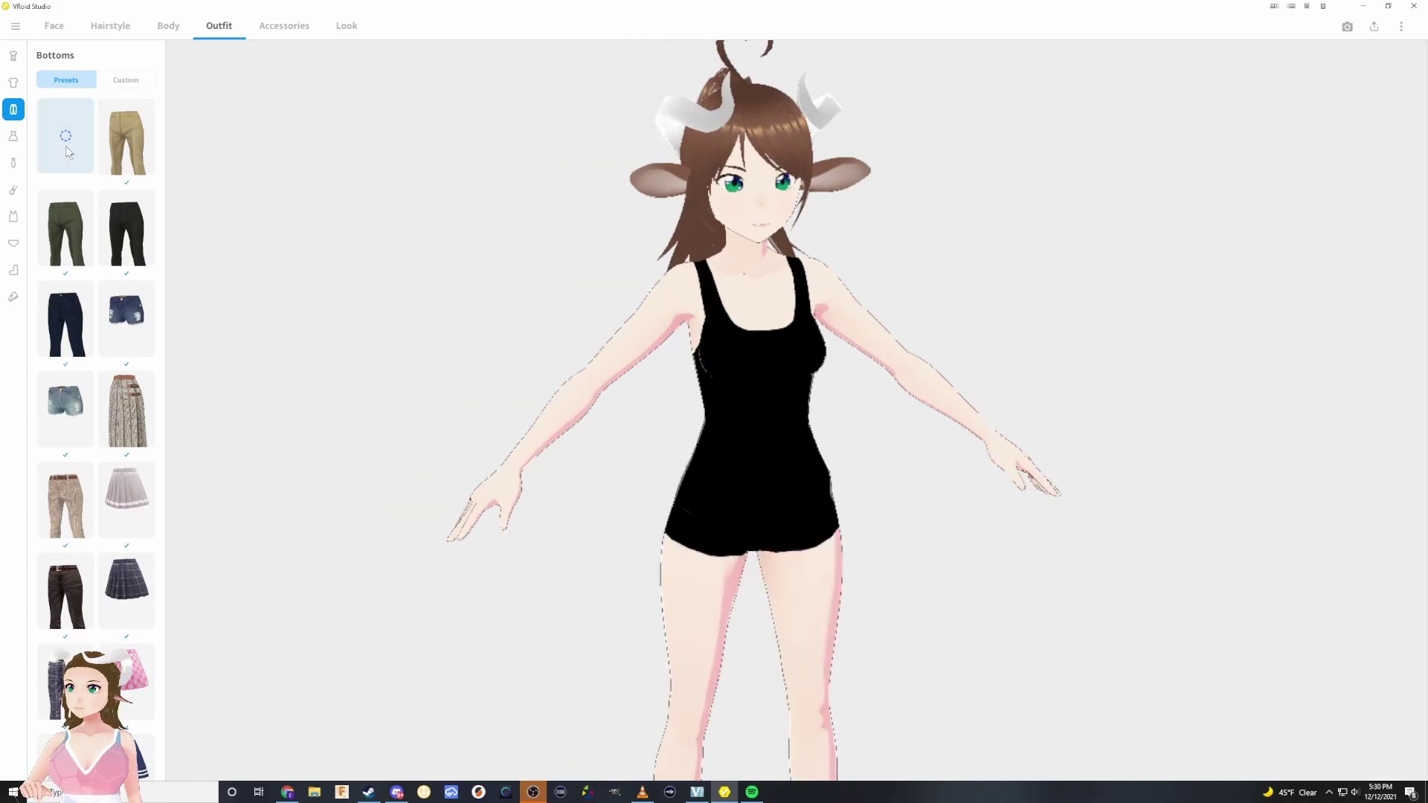
Step: Try both Inner Bottom presets and keep the briefs-style one
left_click(13, 136)
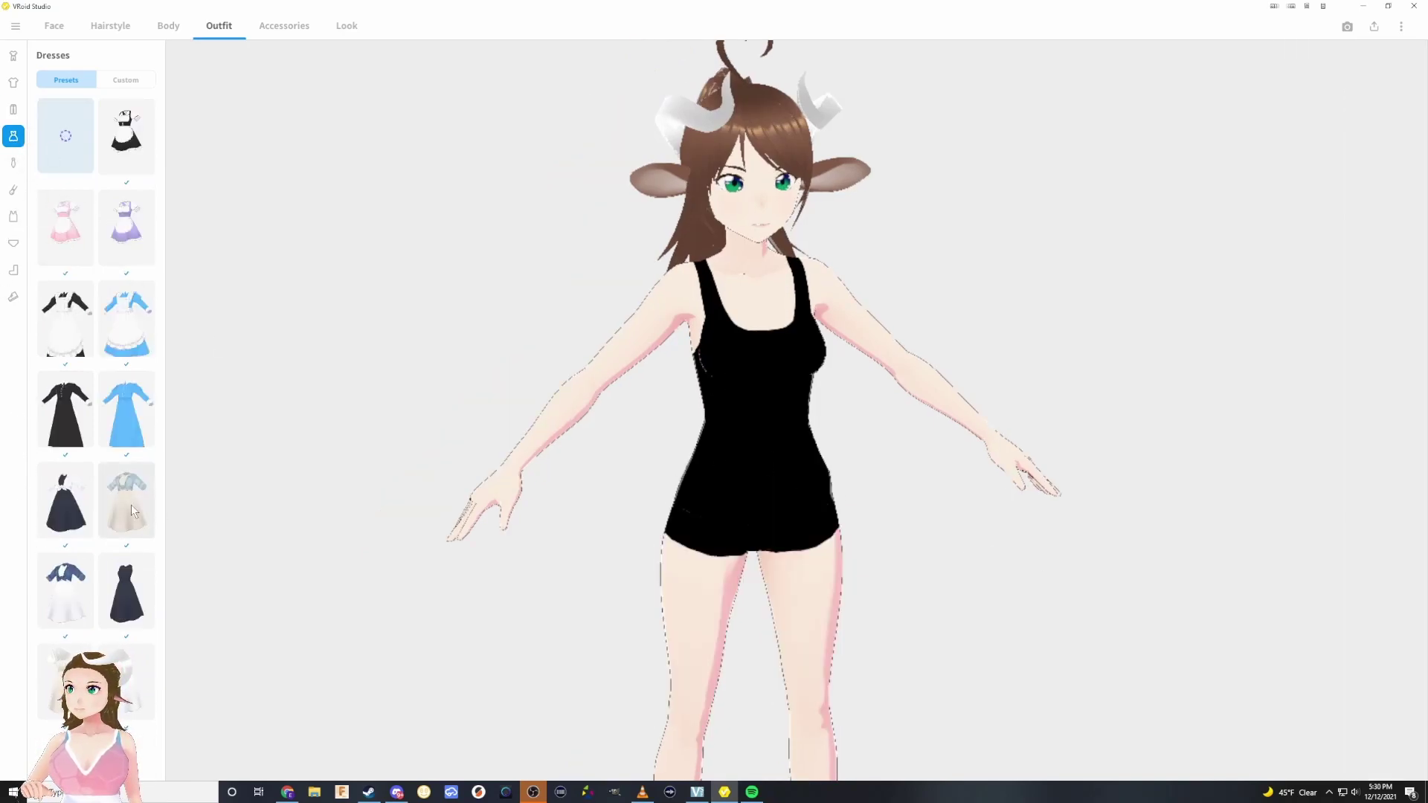
left_click(13, 163)
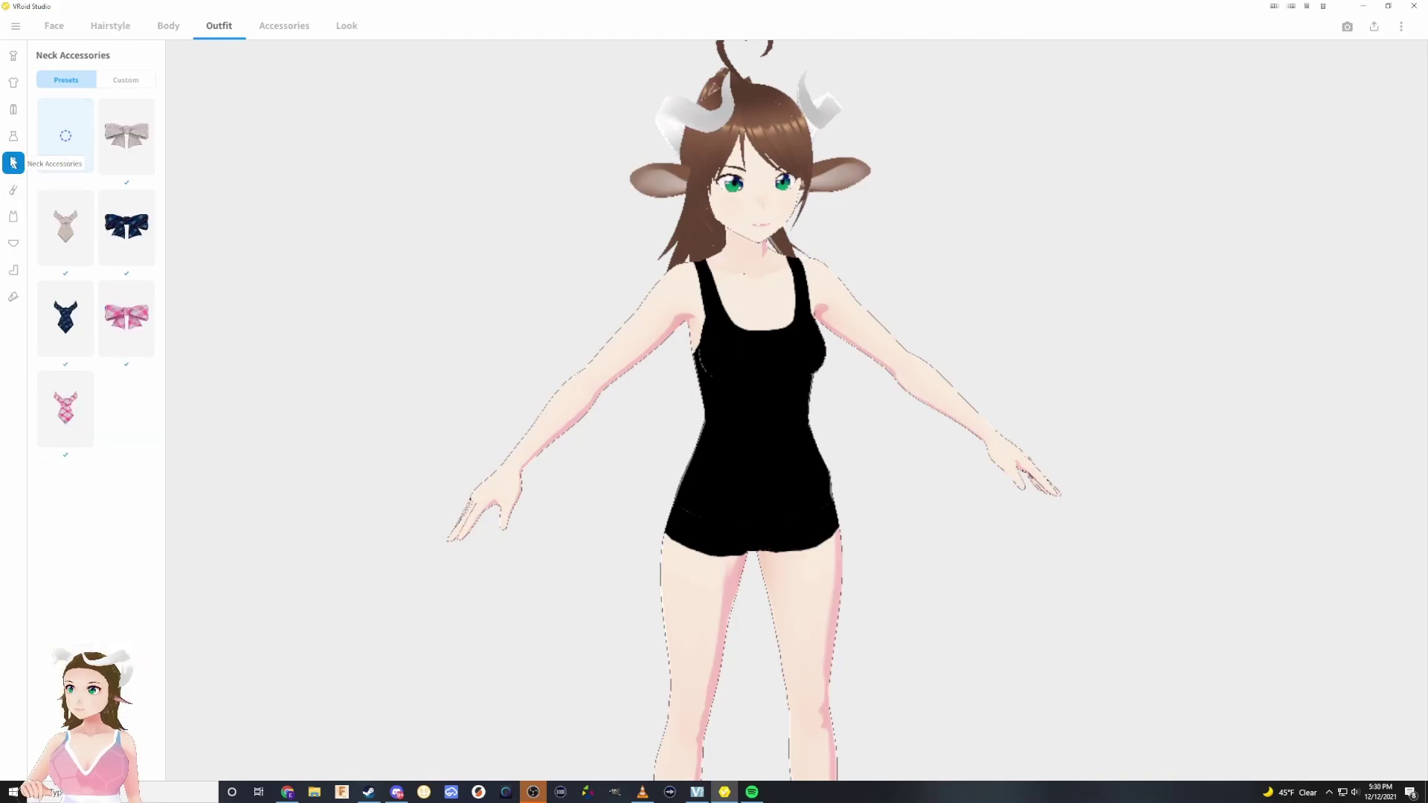
left_click(14, 243)
left_click(13, 271)
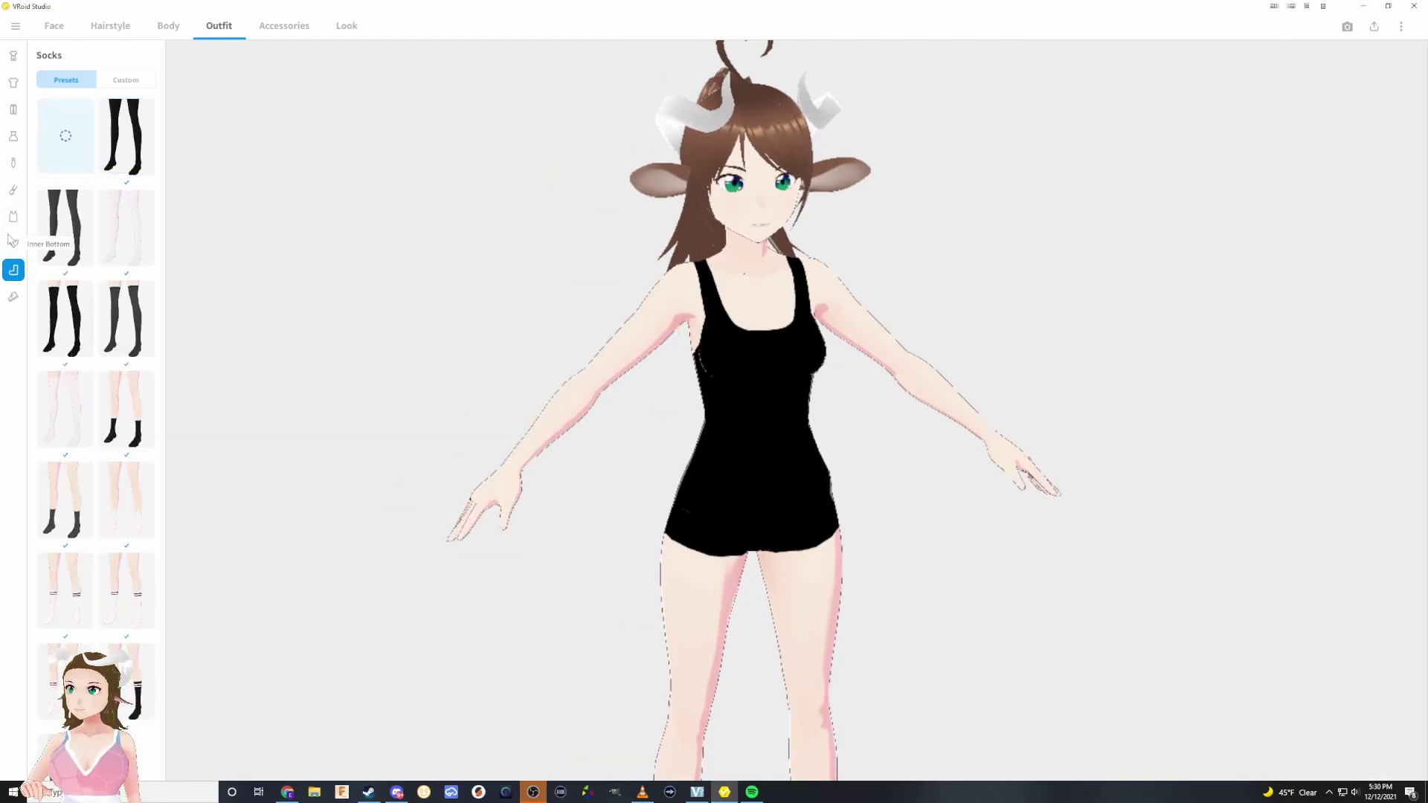
left_click(13, 244)
left_click(75, 160)
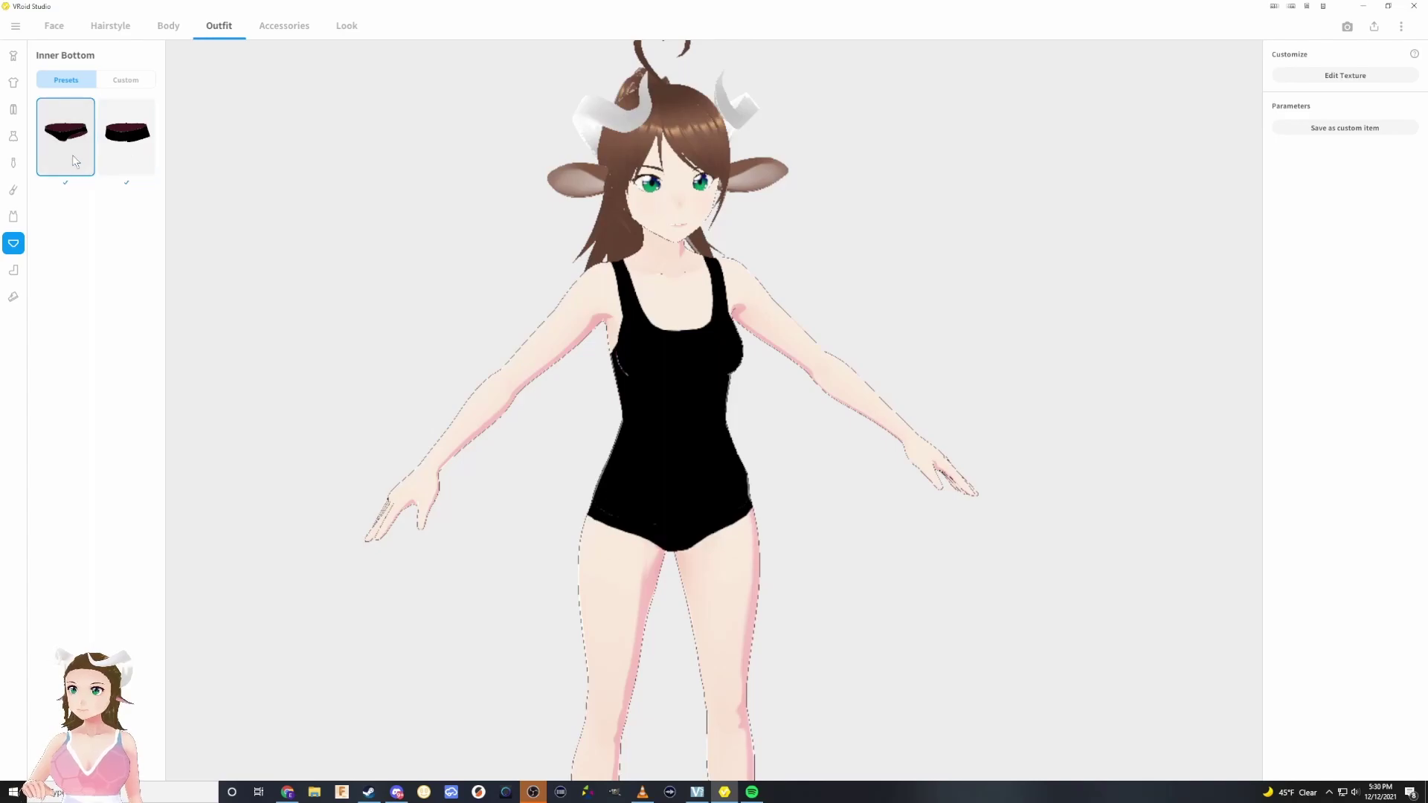
left_click(125, 151)
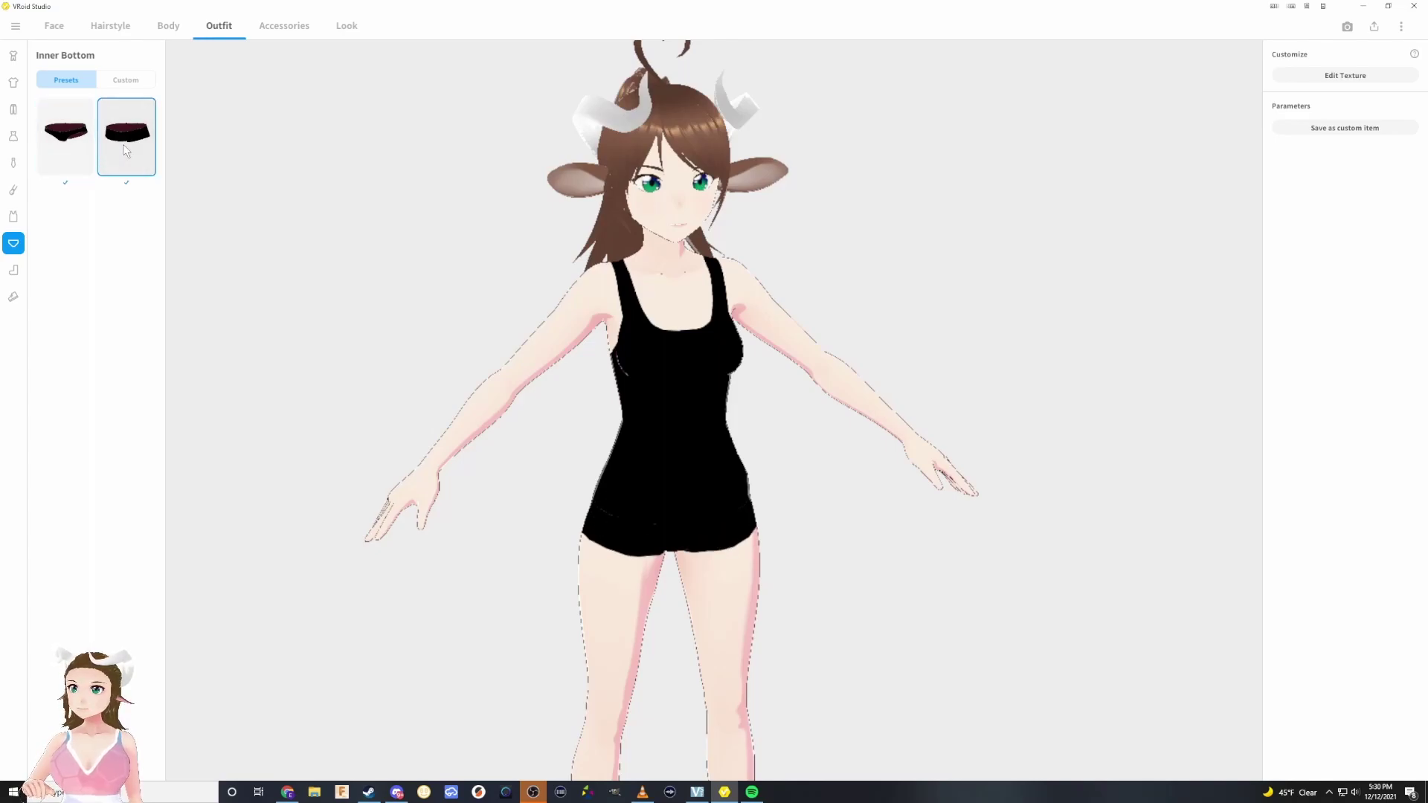
left_click(84, 152)
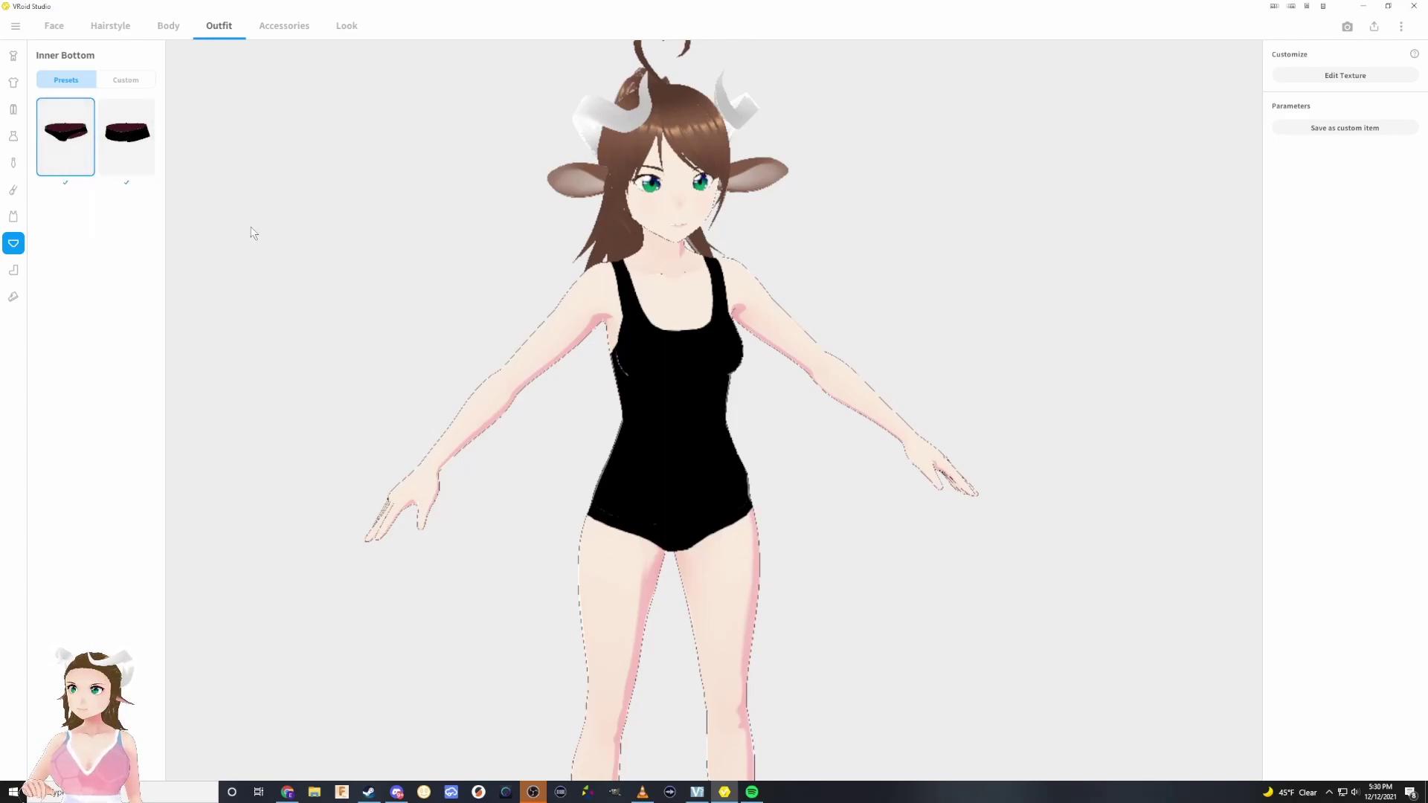
Step: Remove the sandals with the empty Shoes preset
left_click(13, 271)
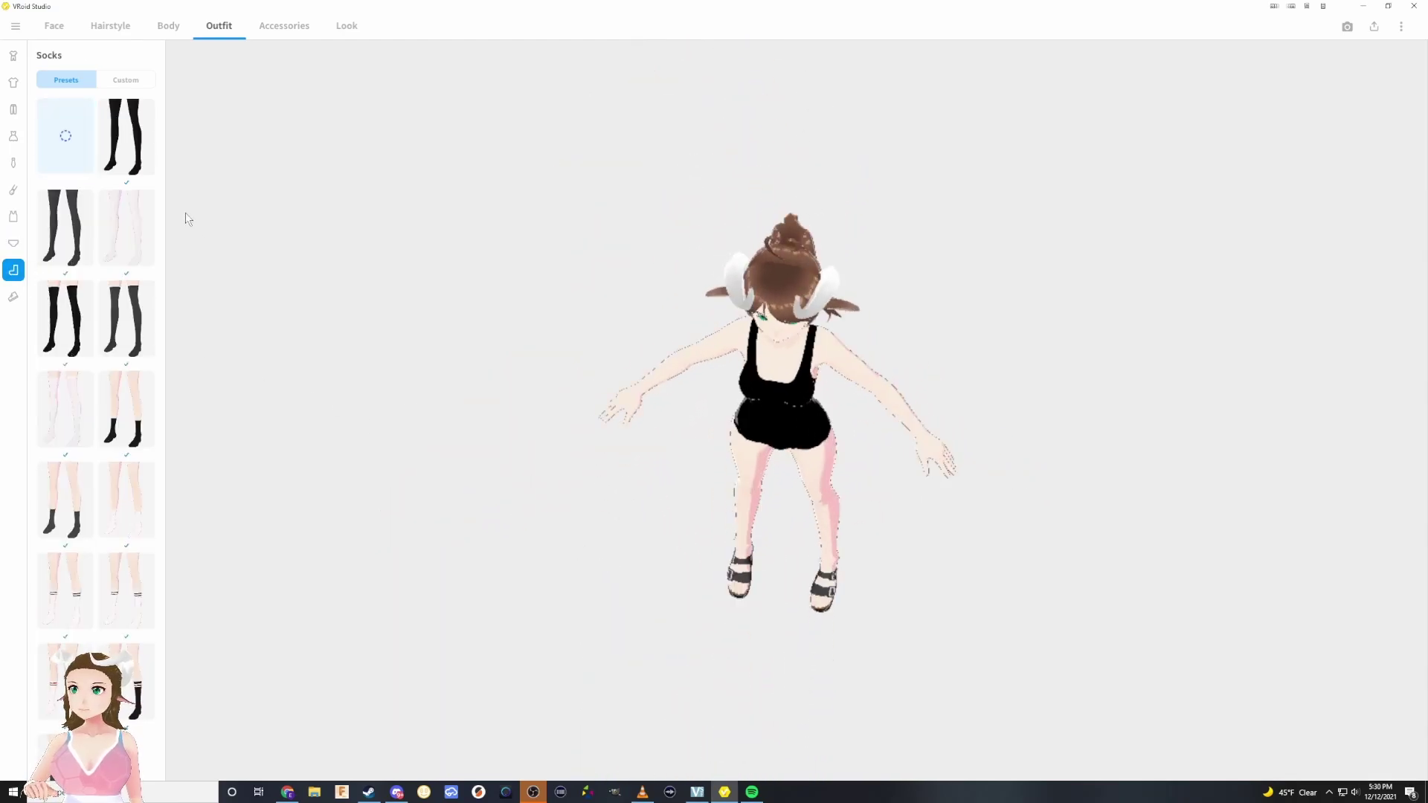
left_click(13, 299)
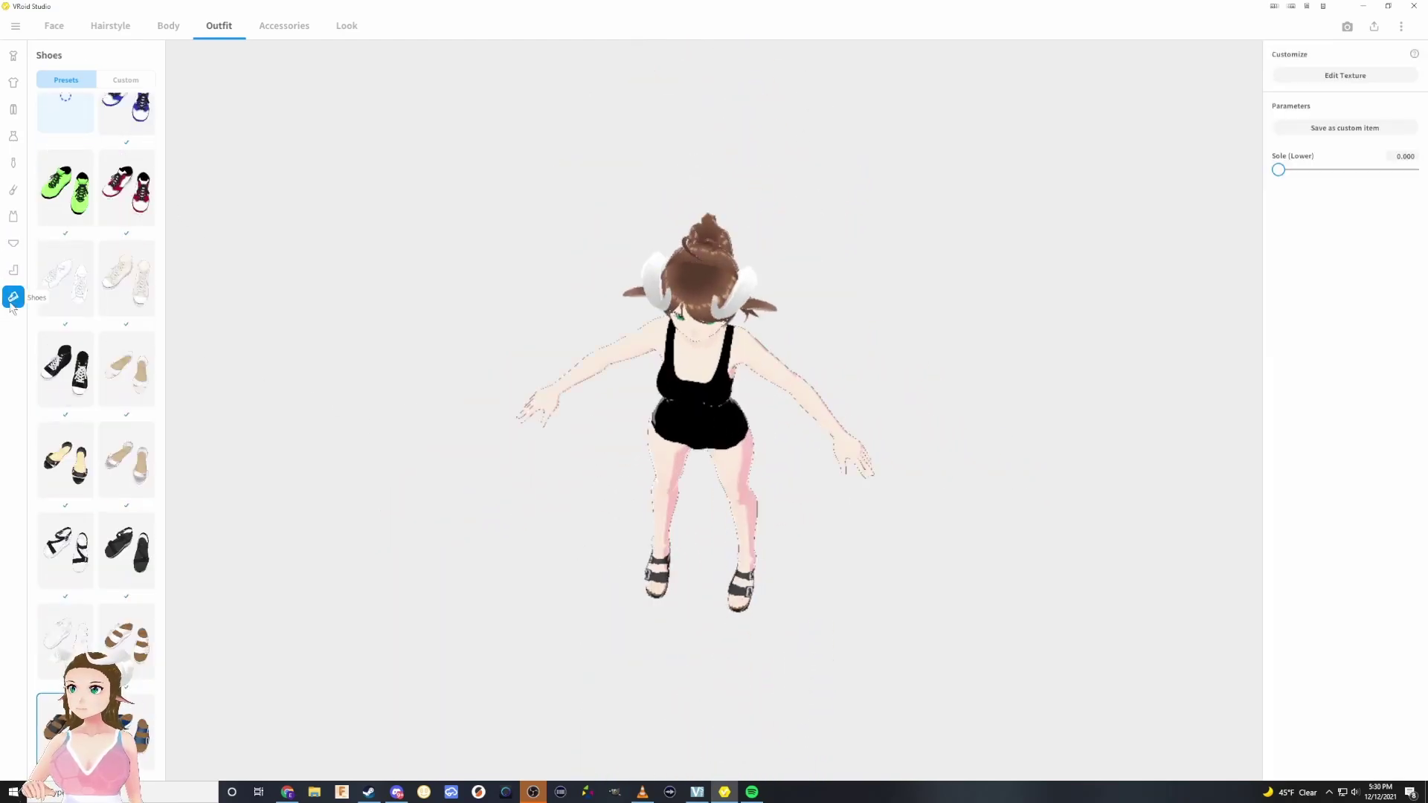
left_click(70, 105)
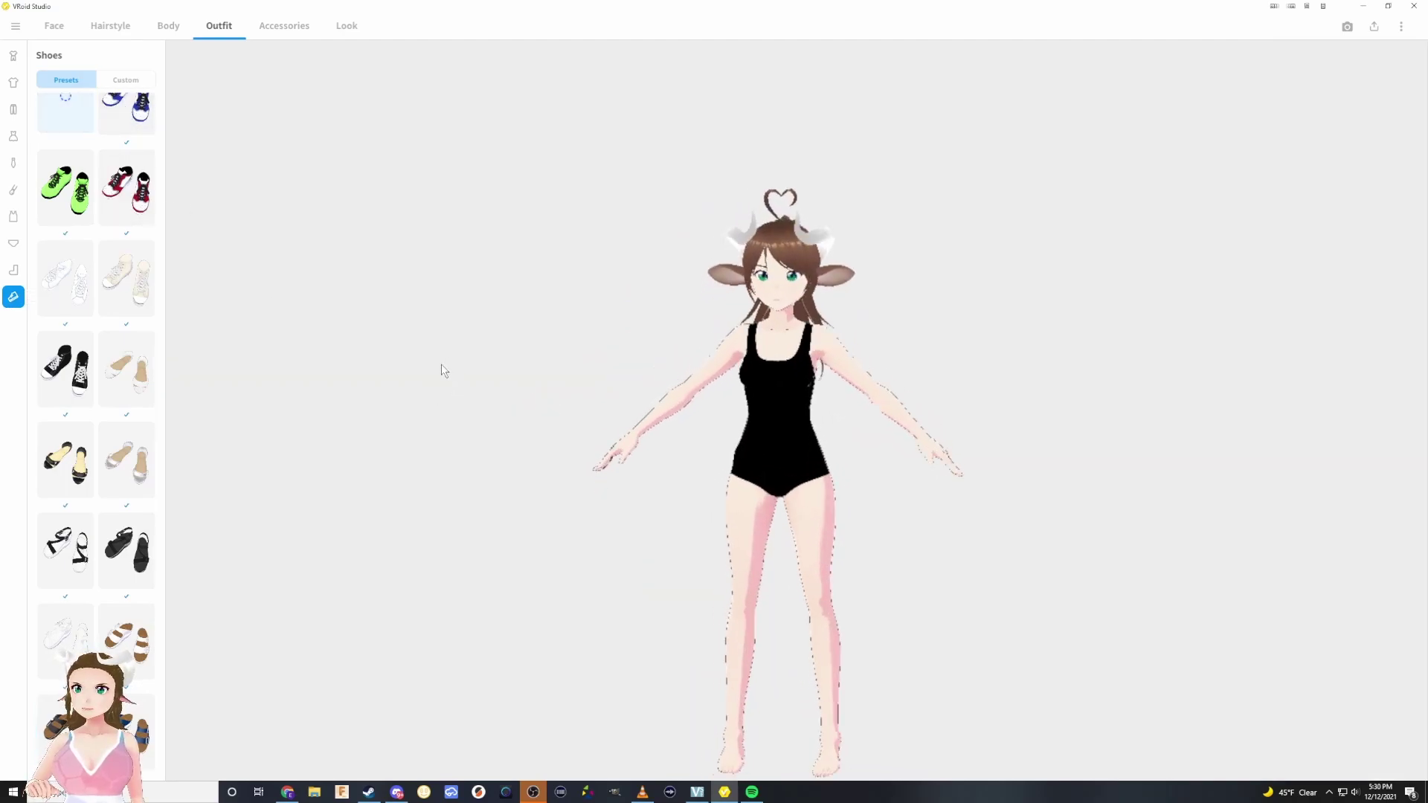
Step: Show Body > Whole Body settings (skin #FAEBDE) and orbit from the side to the front
left_click(165, 26)
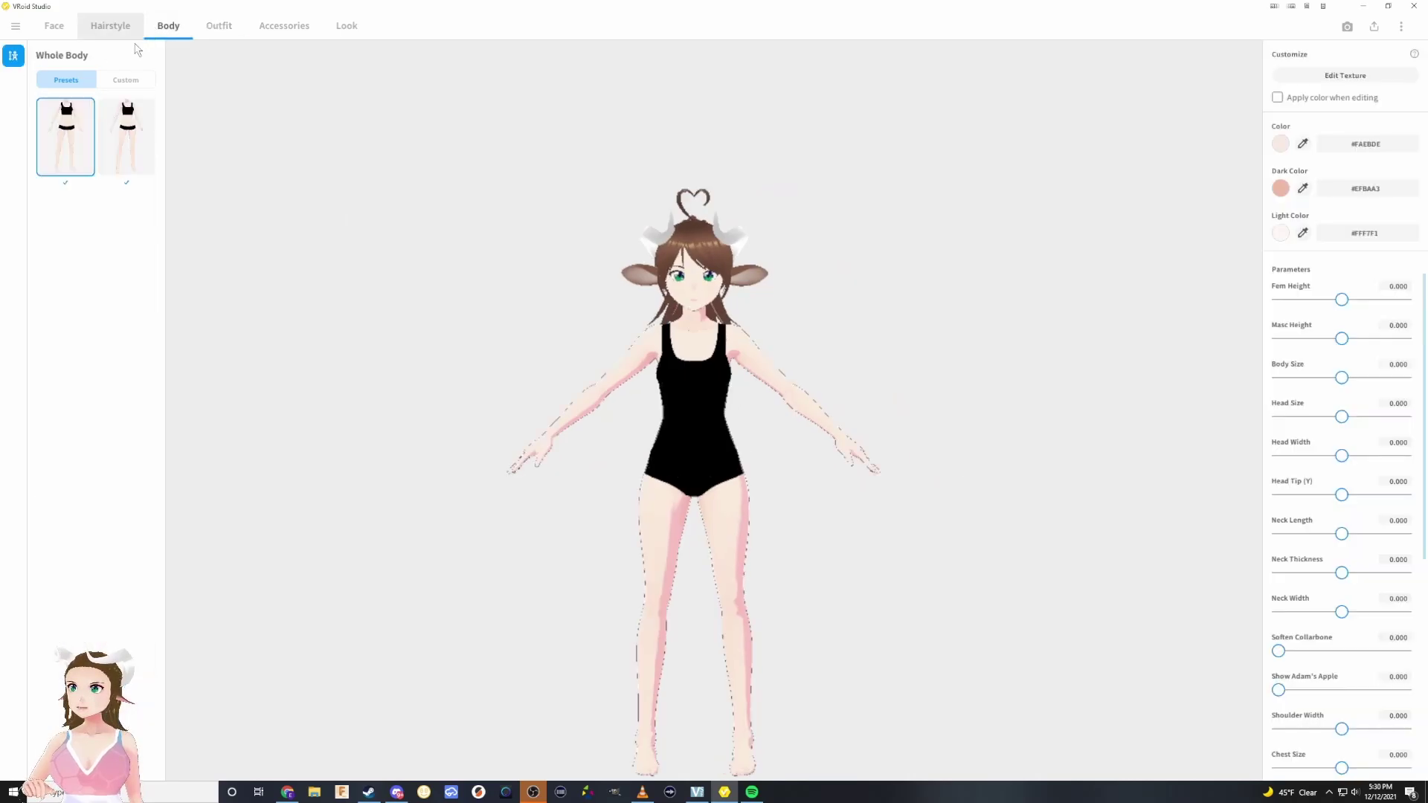
left_click(12, 56)
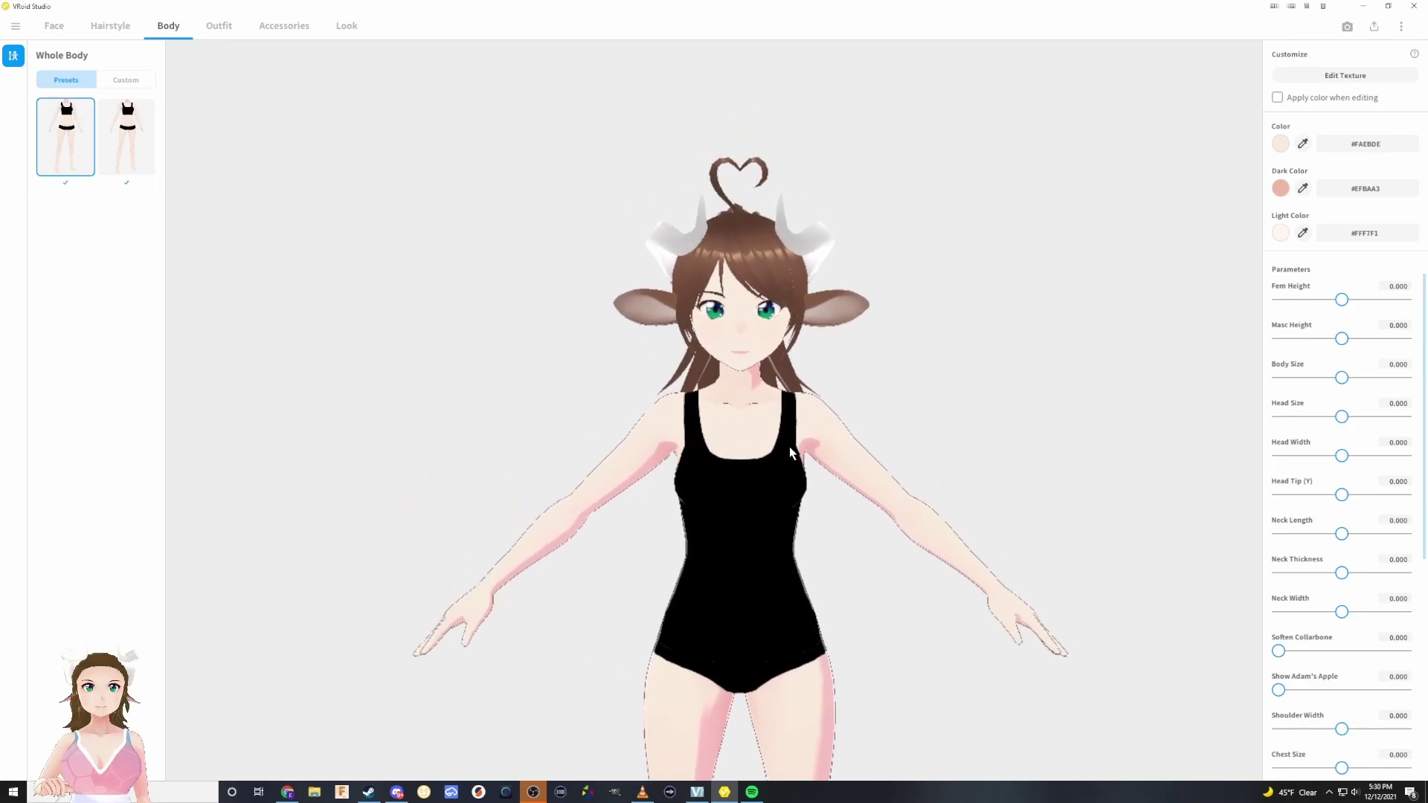
left_click_drag(788, 450, 822, 463)
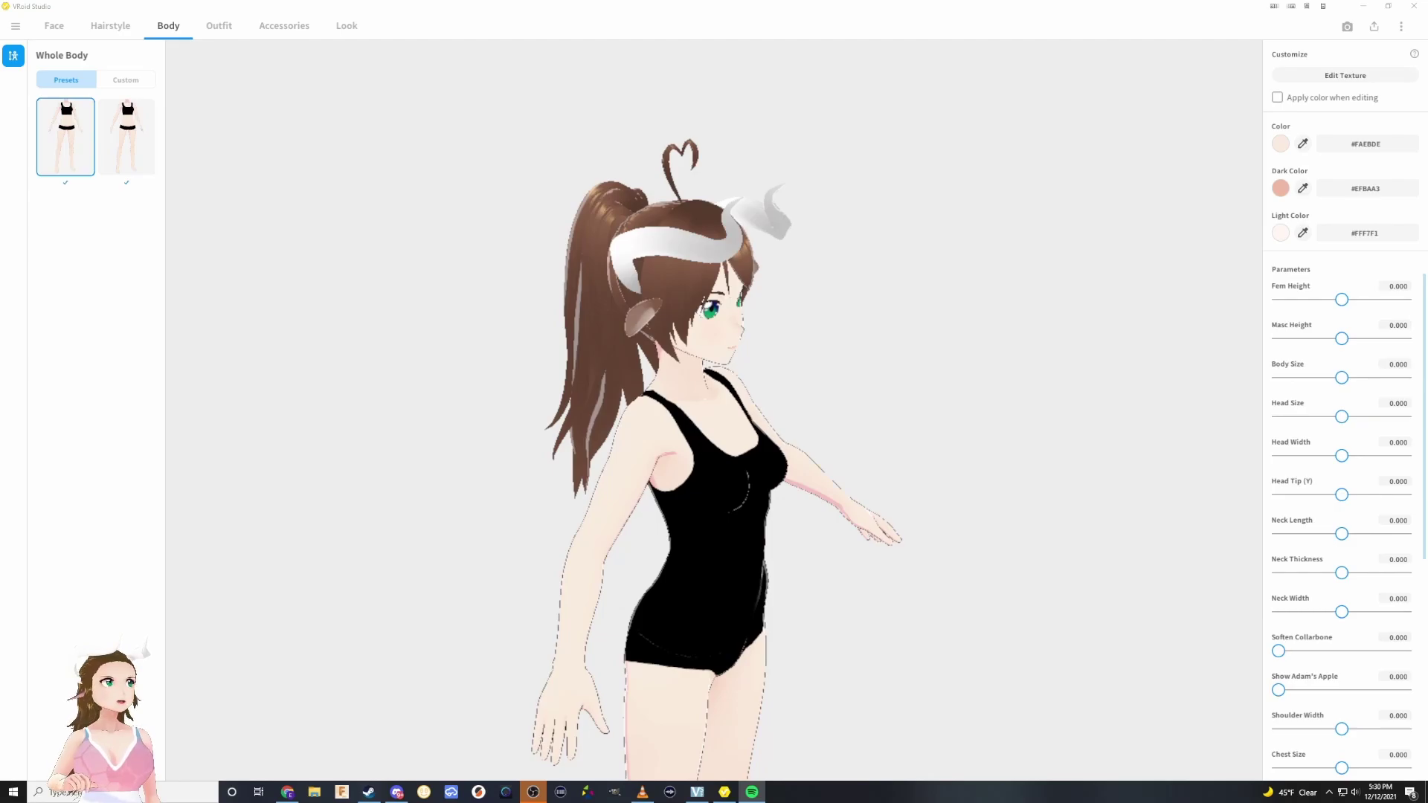
left_click_drag(1067, 297, 841, 320)
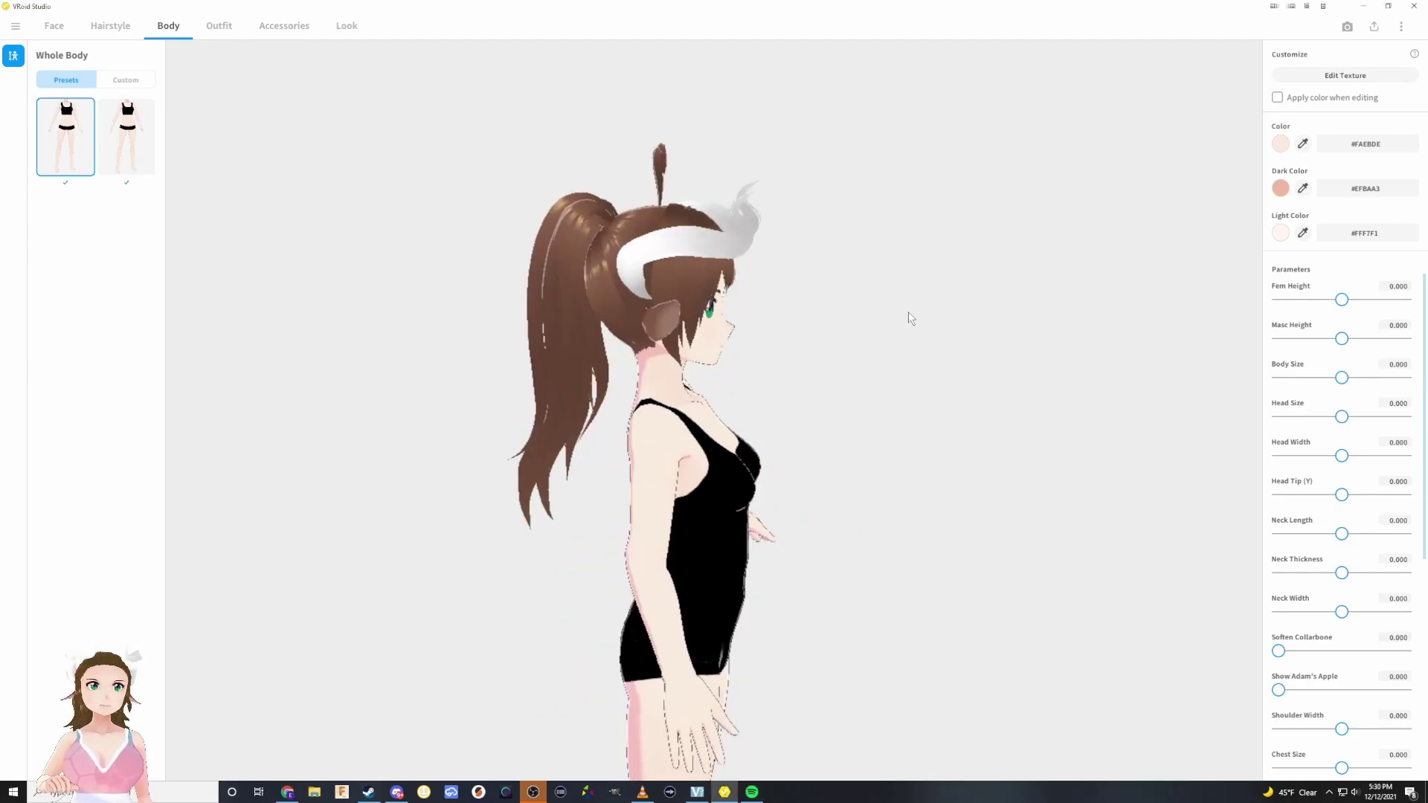
mouse_move(842, 320)
right_mouse_down()
mouse_move(797, 310)
mouse_move(846, 298)
mouse_move(917, 315)
mouse_move(818, 290)
right_mouse_up()
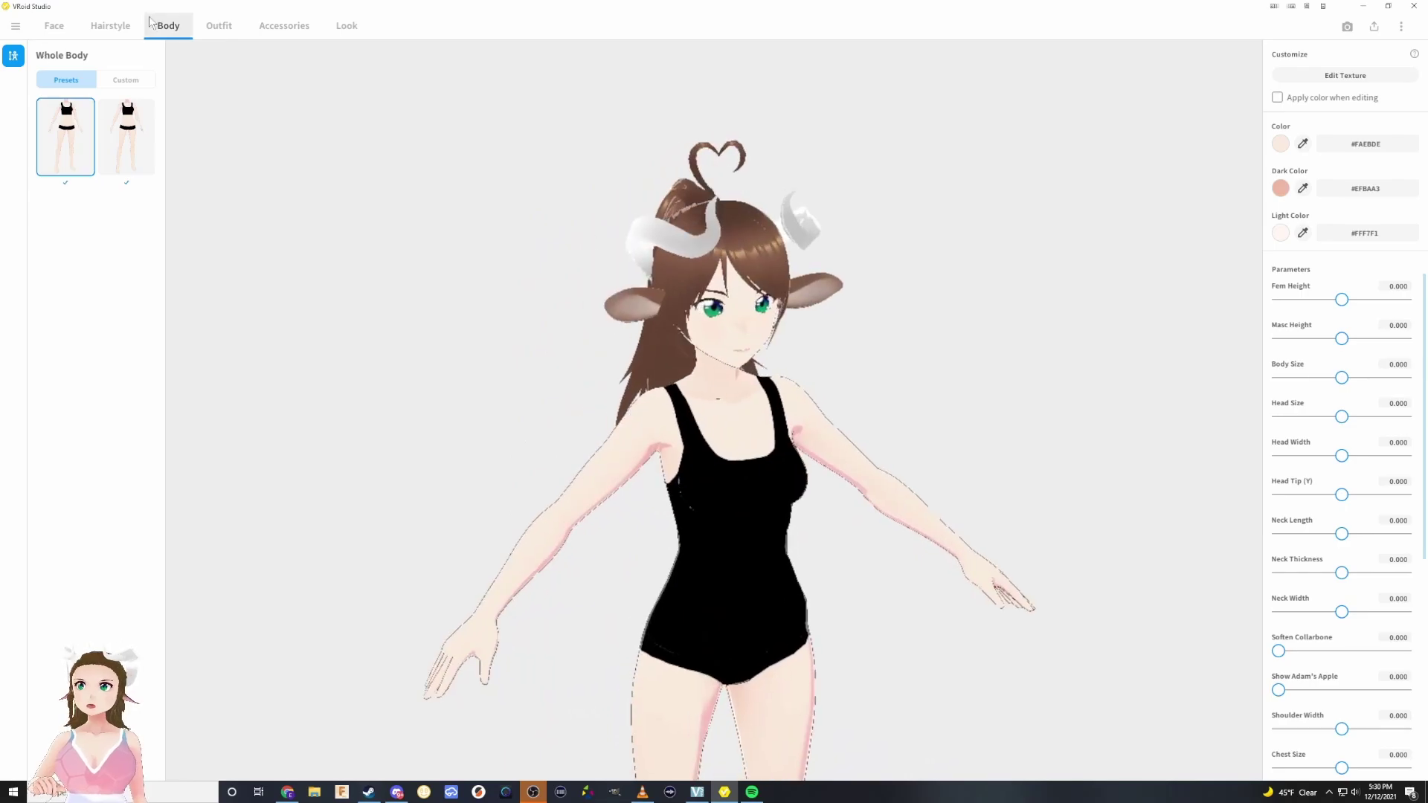
Step: Open the custom horns item from Hairstyle > Extra > Custom in the hairstyle editor
left_click(110, 25)
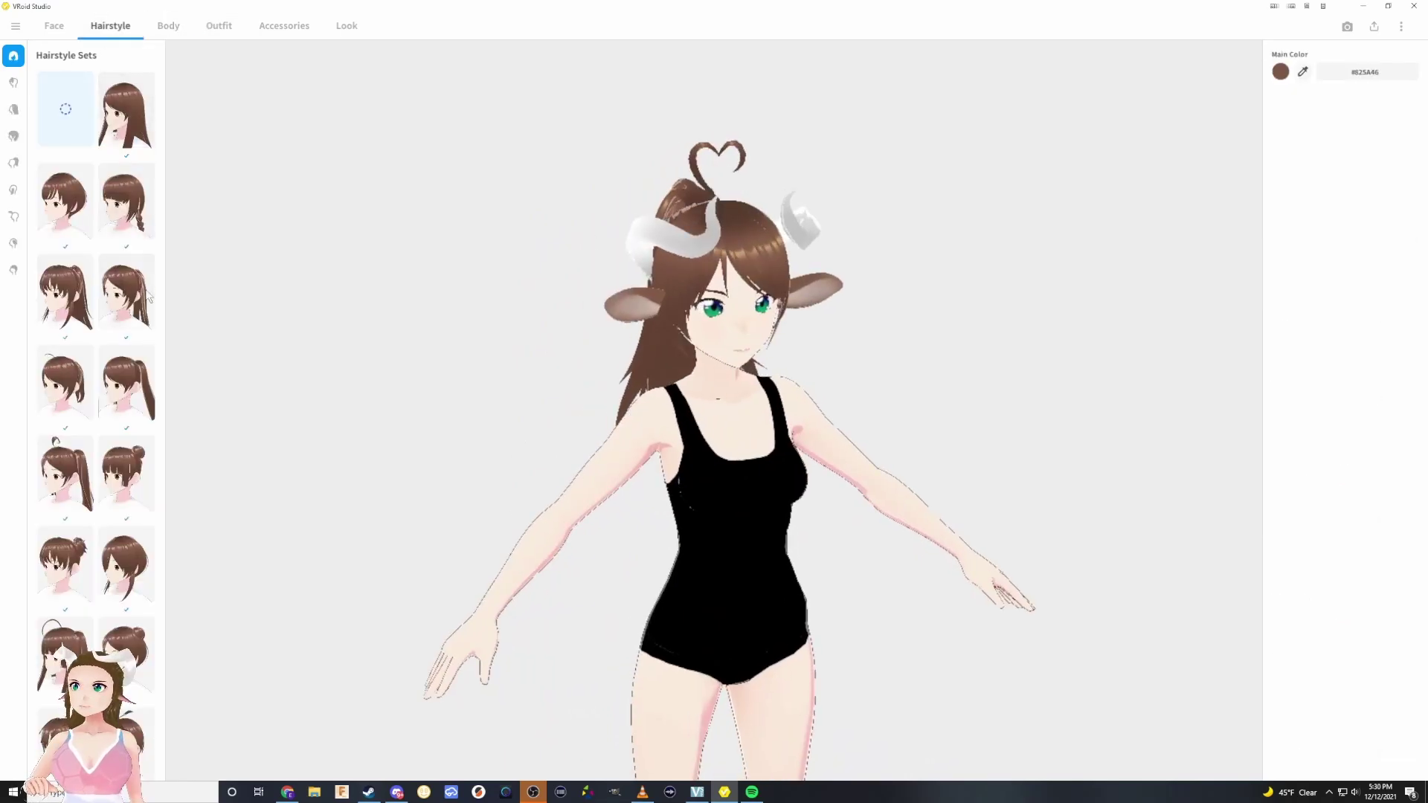
left_click(21, 249)
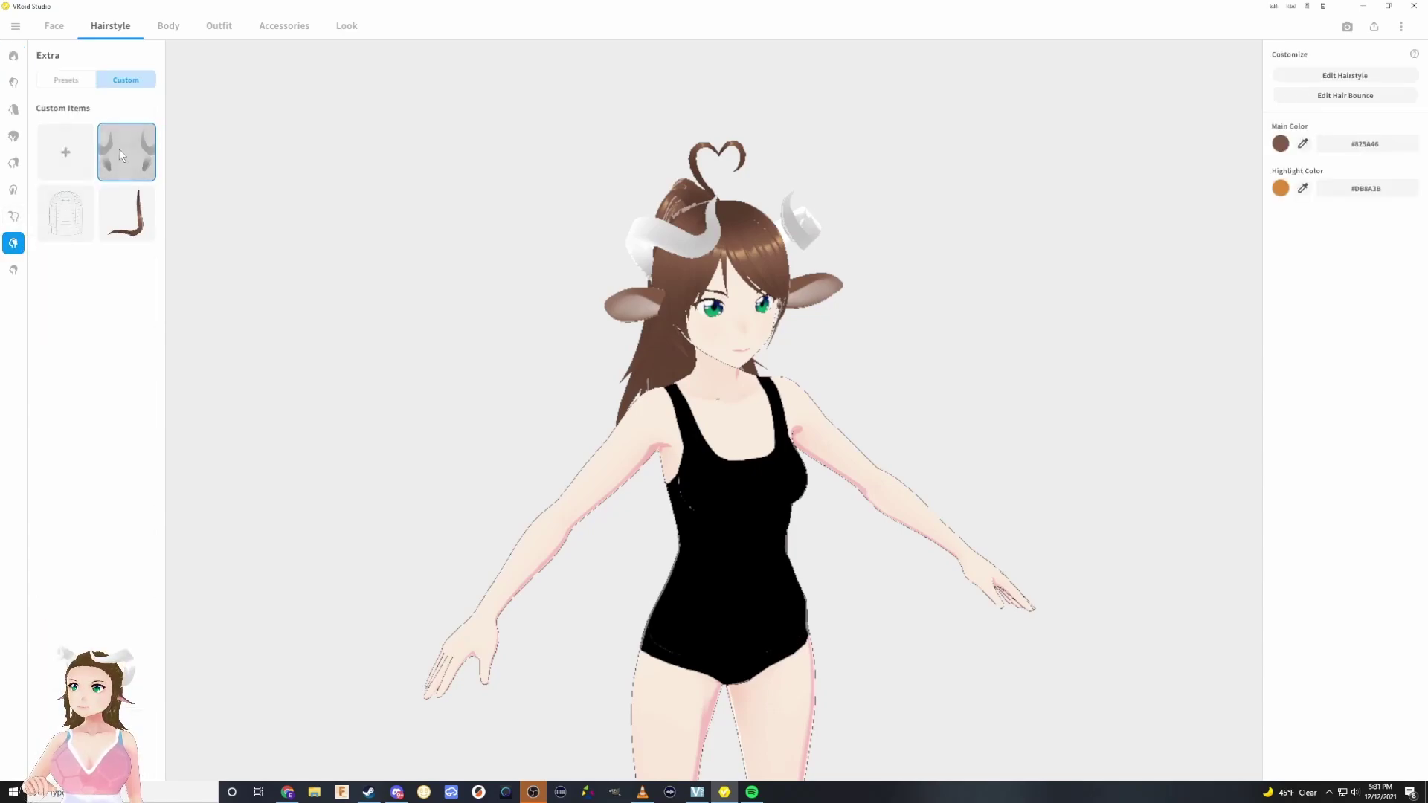
right_click(117, 146)
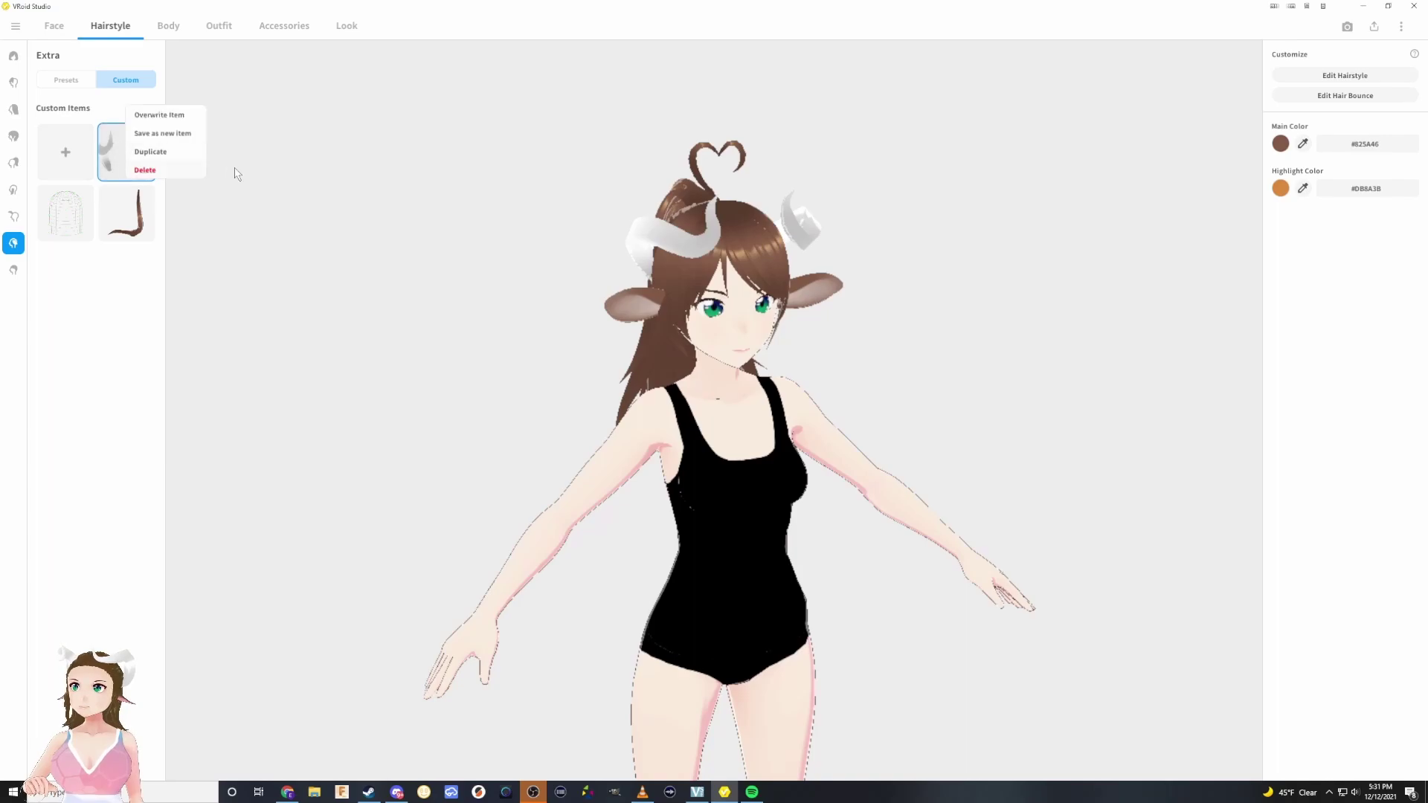
left_click(1350, 75)
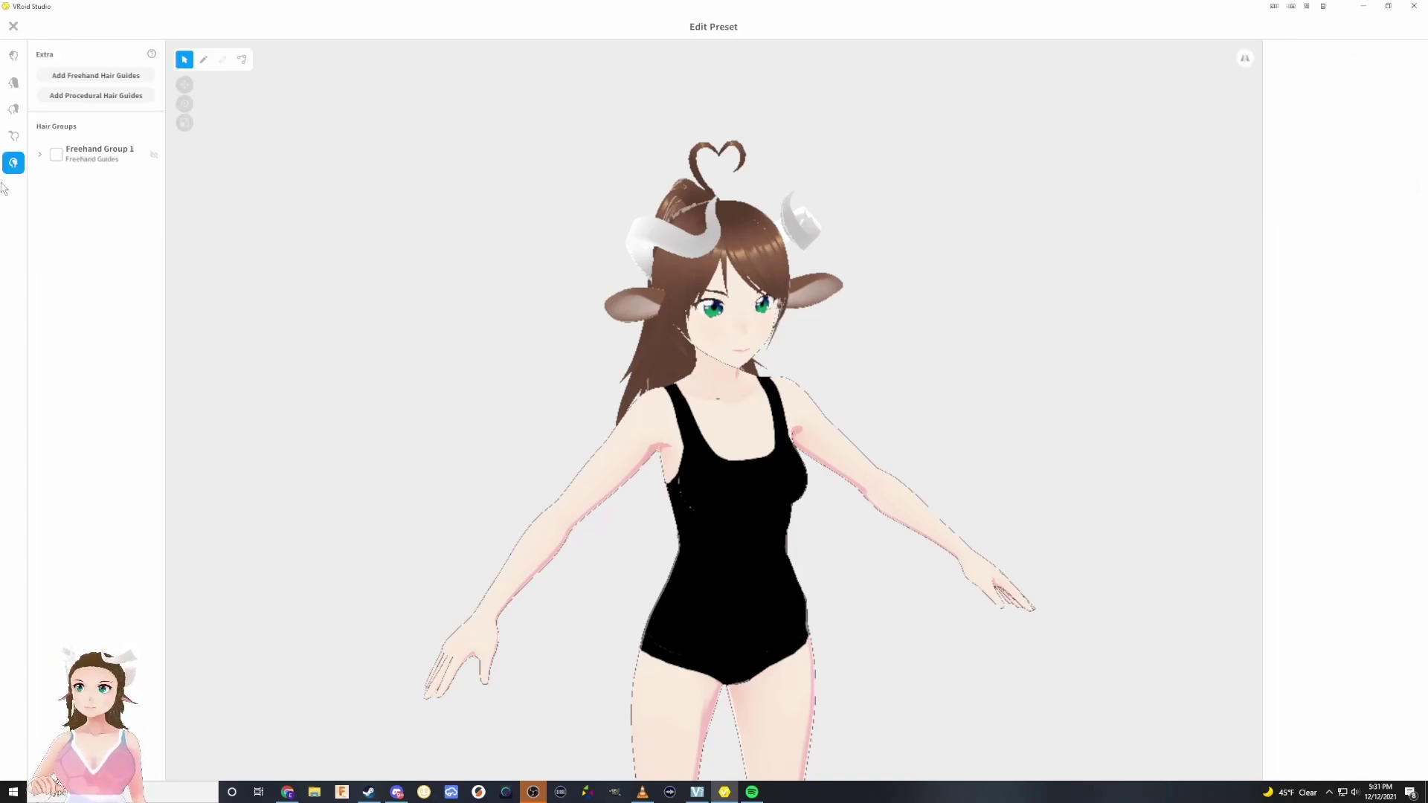
Step: Select Freehand Group 1 and move the horn guides lower and slightly forward, then preview
left_click(75, 150)
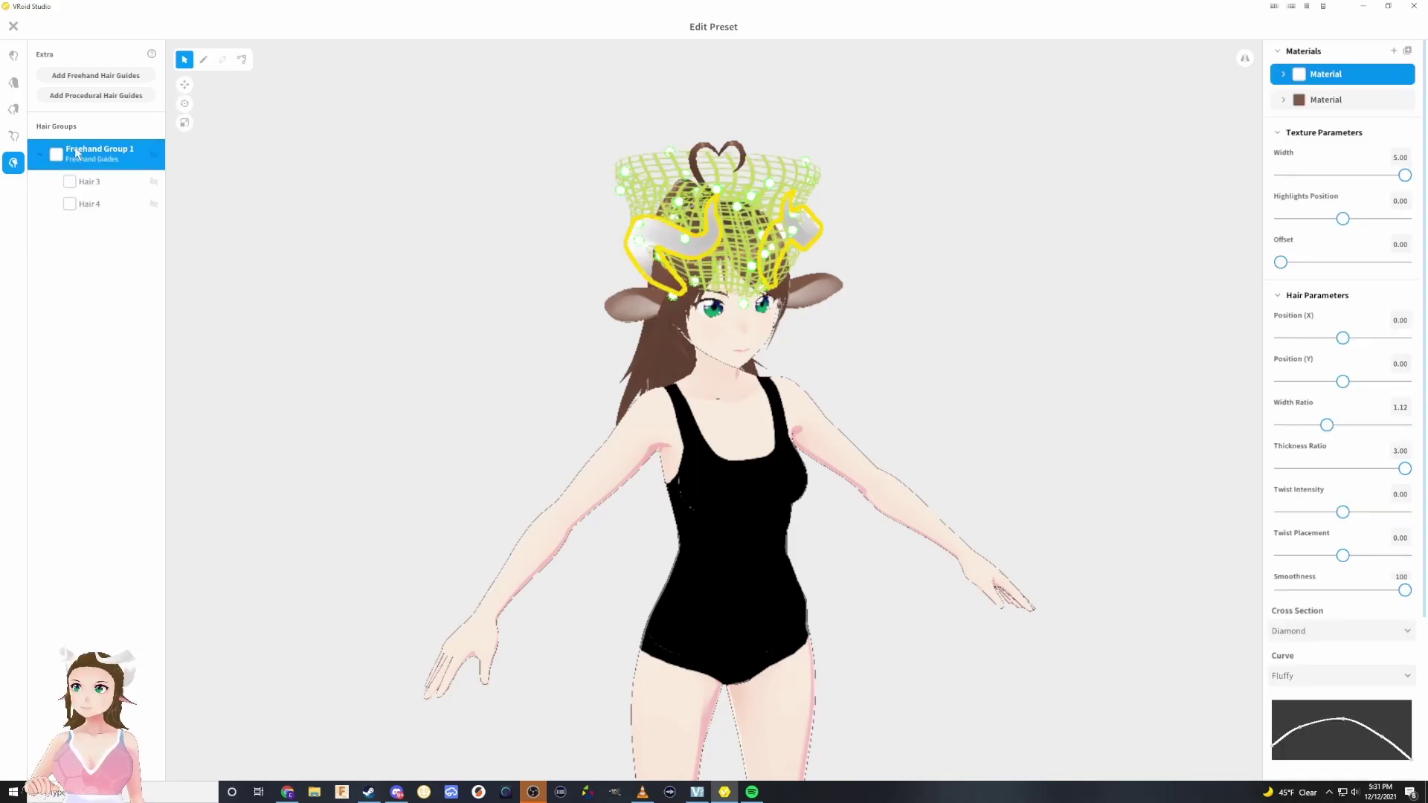
left_click(186, 84)
right_click_drag(555, 336, 730, 231)
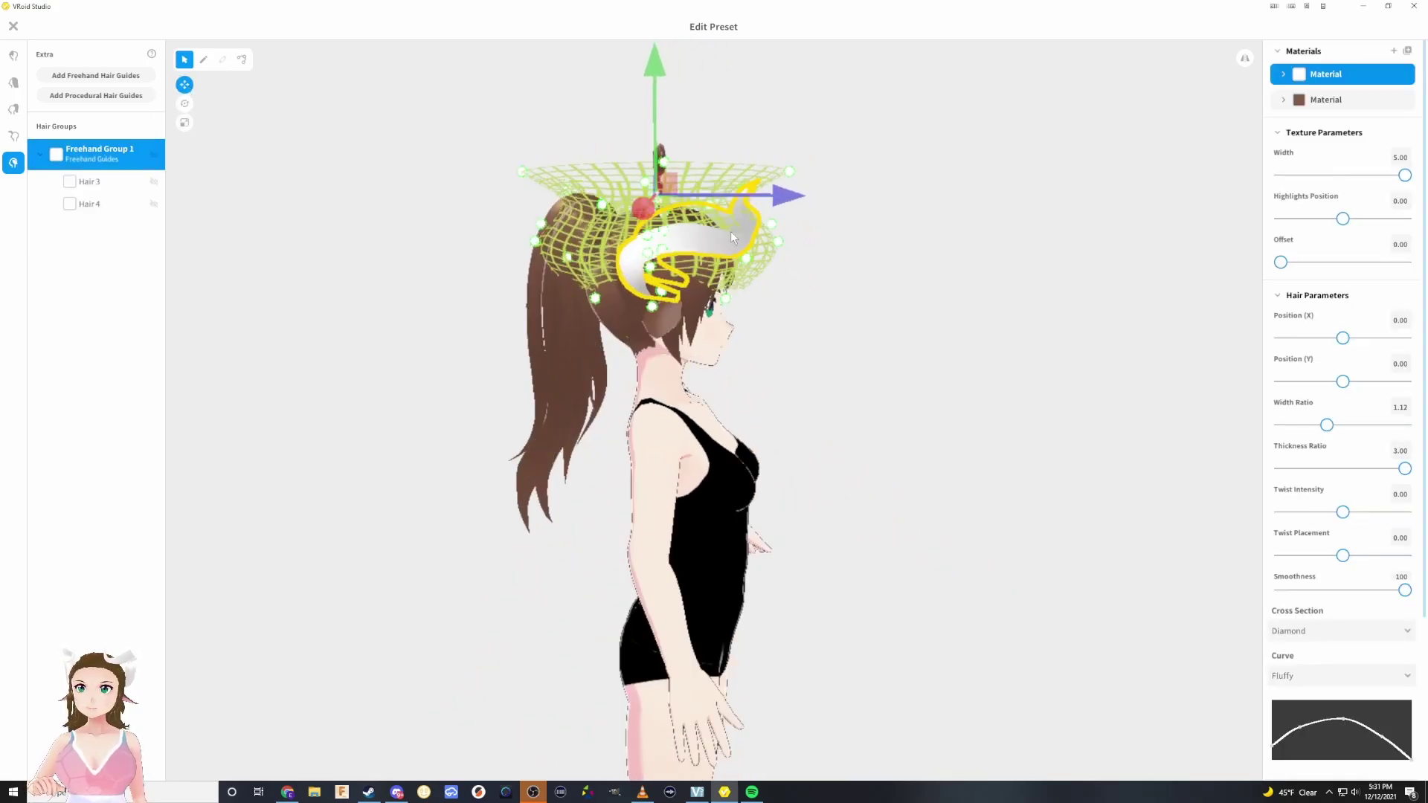
left_click_drag(781, 203, 790, 208)
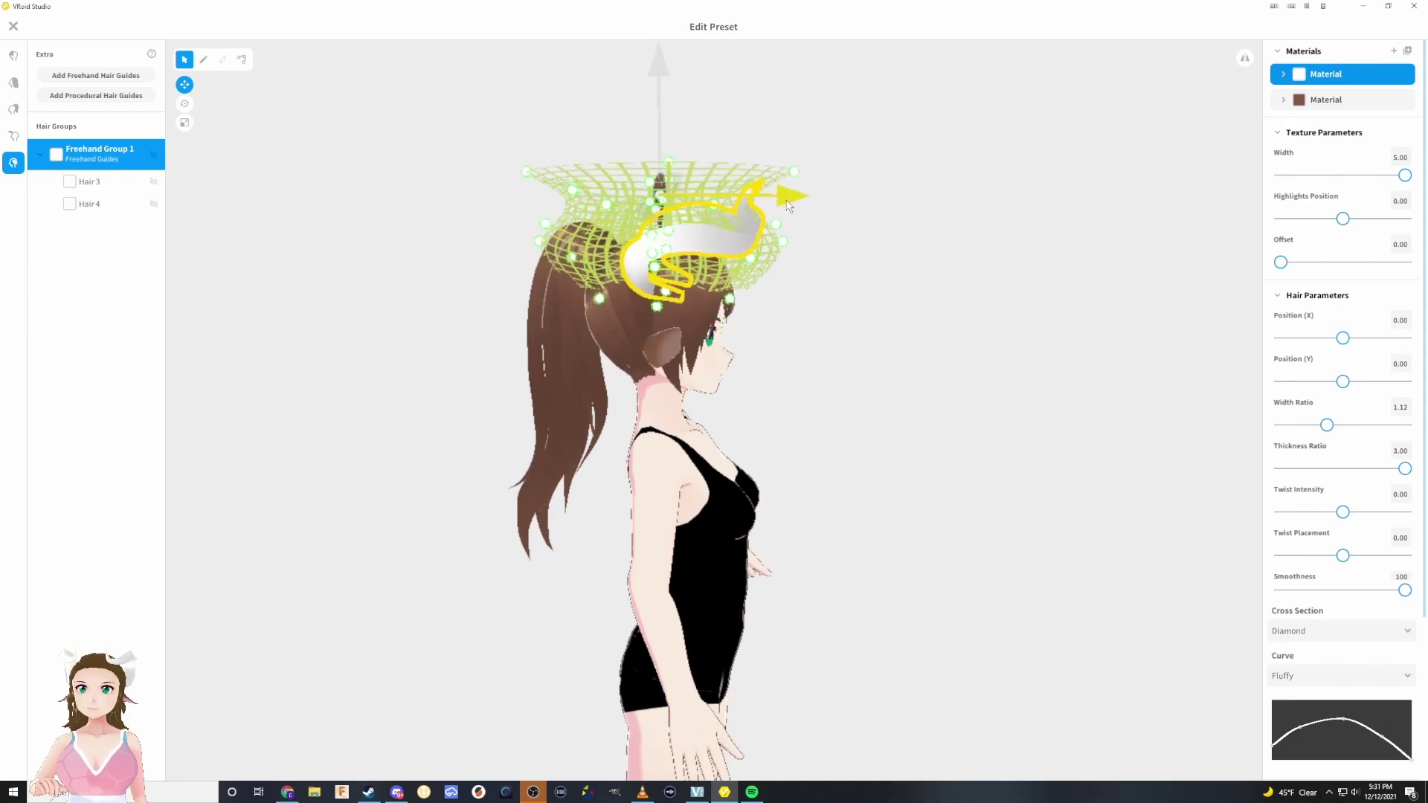
left_click_drag(655, 127, 654, 157)
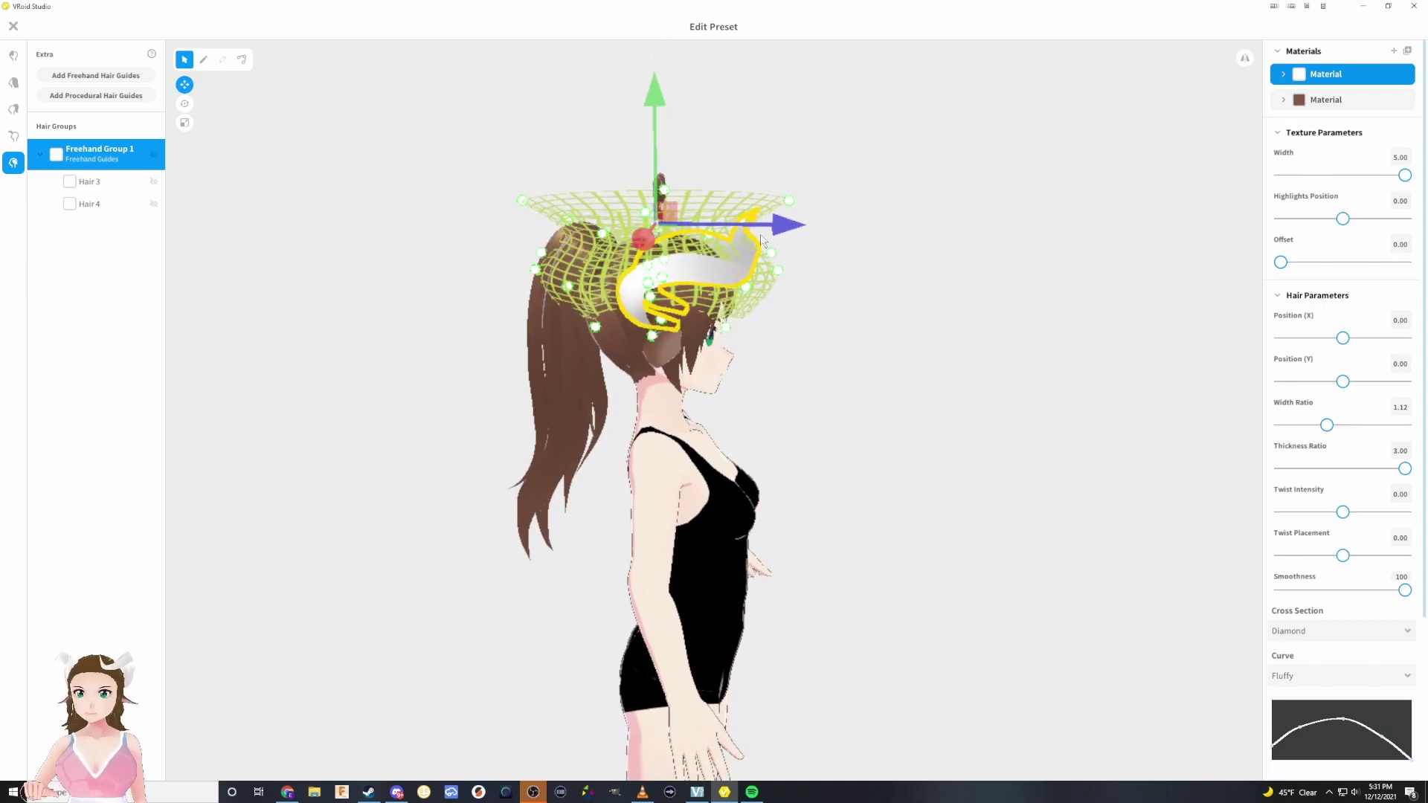
left_click_drag(781, 224, 799, 227)
mouse_move(889, 300)
right_mouse_down()
mouse_move(817, 306)
mouse_move(834, 302)
right_mouse_up()
left_click(979, 322)
mouse_move(943, 346)
right_mouse_down()
mouse_move(915, 351)
mouse_move(975, 335)
mouse_move(1033, 356)
mouse_move(919, 351)
mouse_move(956, 352)
mouse_move(929, 360)
right_mouse_up()
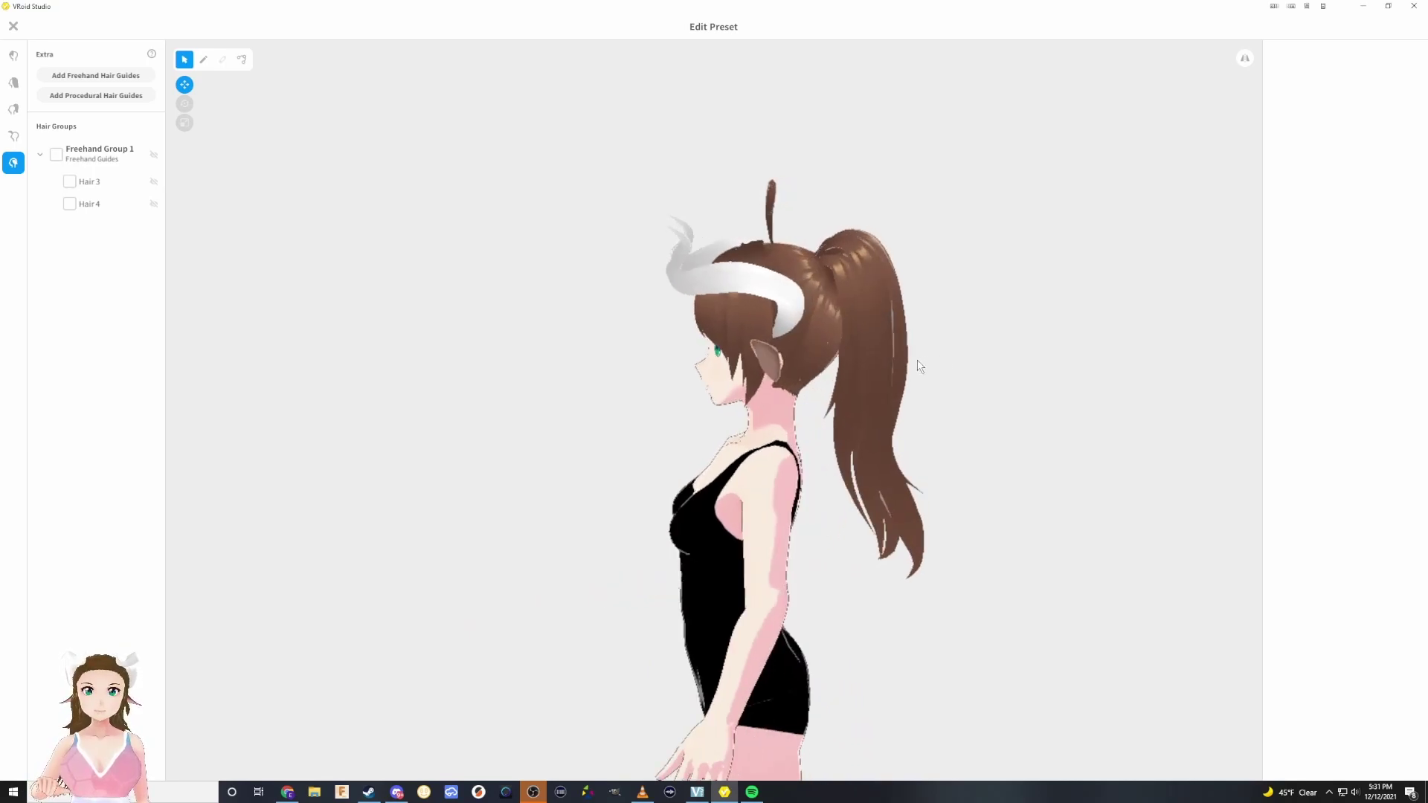
Step: Reselect Freehand Group 1, shift the horn guides slightly back, and check from the front
scroll(918, 355, "up", 2)
scroll(903, 350, "up", 1)
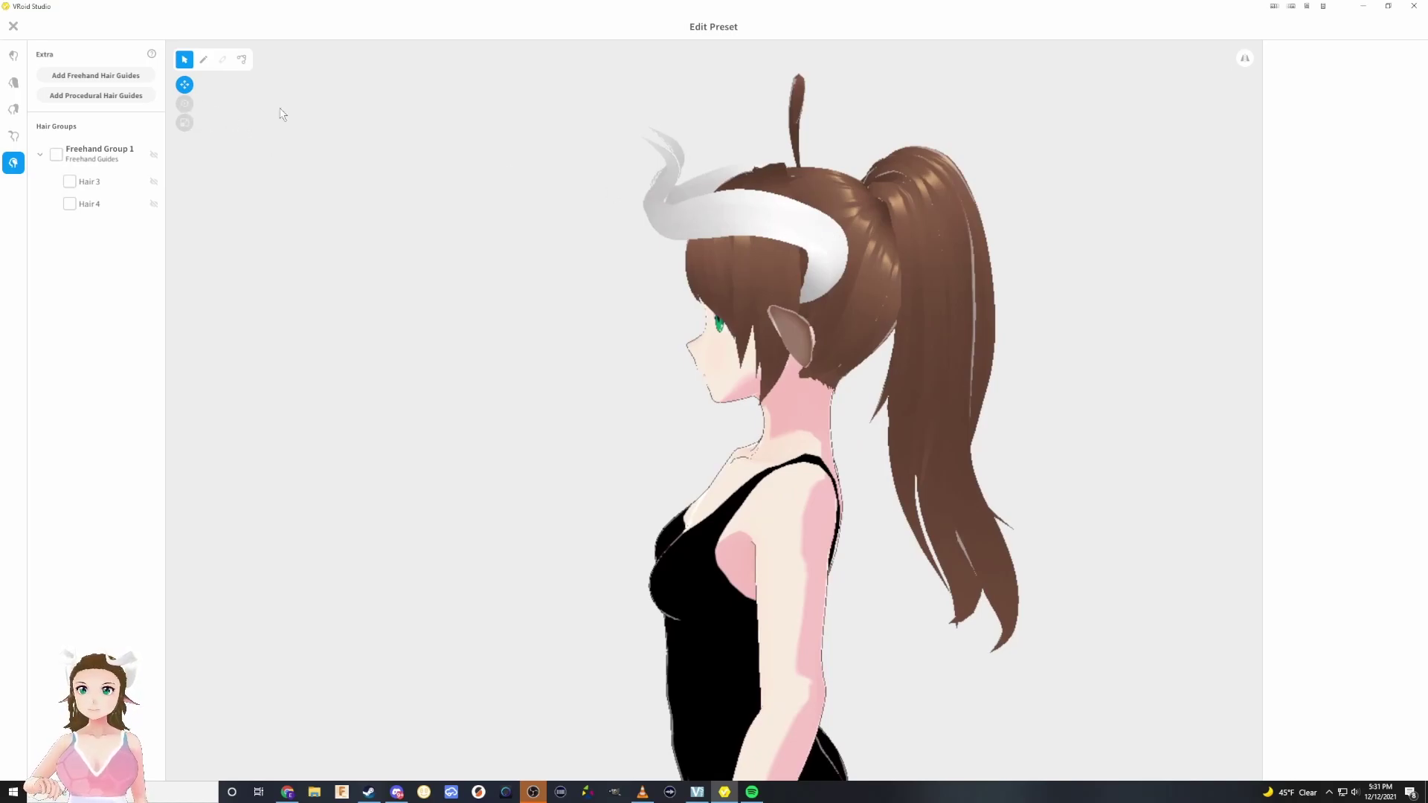
left_click(119, 181)
key("Up")
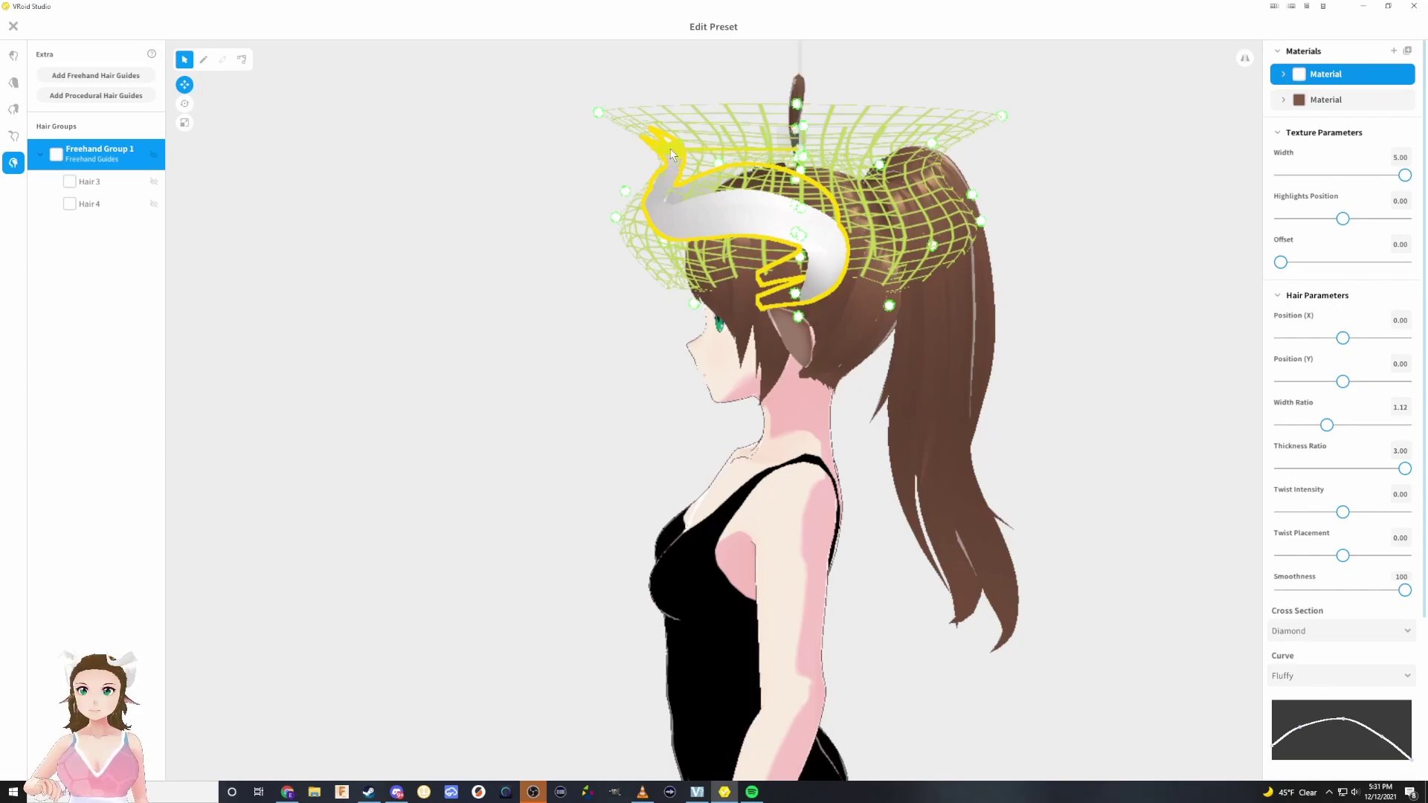
left_click_drag(671, 146, 663, 146)
mouse_move(908, 160)
right_mouse_down()
mouse_move(853, 182)
mouse_move(835, 221)
mouse_move(778, 71)
right_mouse_up()
mouse_move(832, 238)
right_mouse_down()
mouse_move(863, 277)
mouse_move(924, 280)
mouse_move(912, 248)
right_mouse_up()
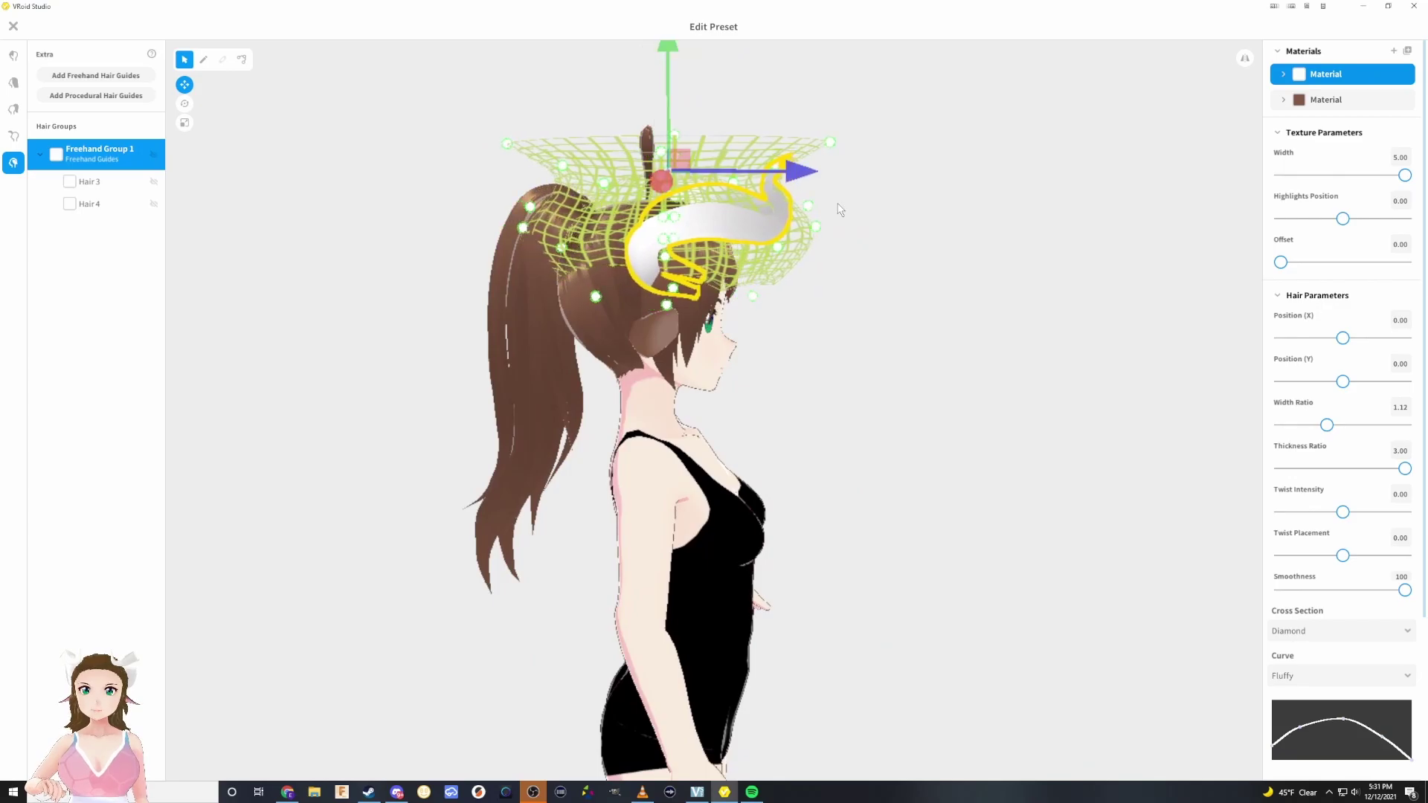
left_click(940, 287)
right_click_drag(939, 287, 826, 277)
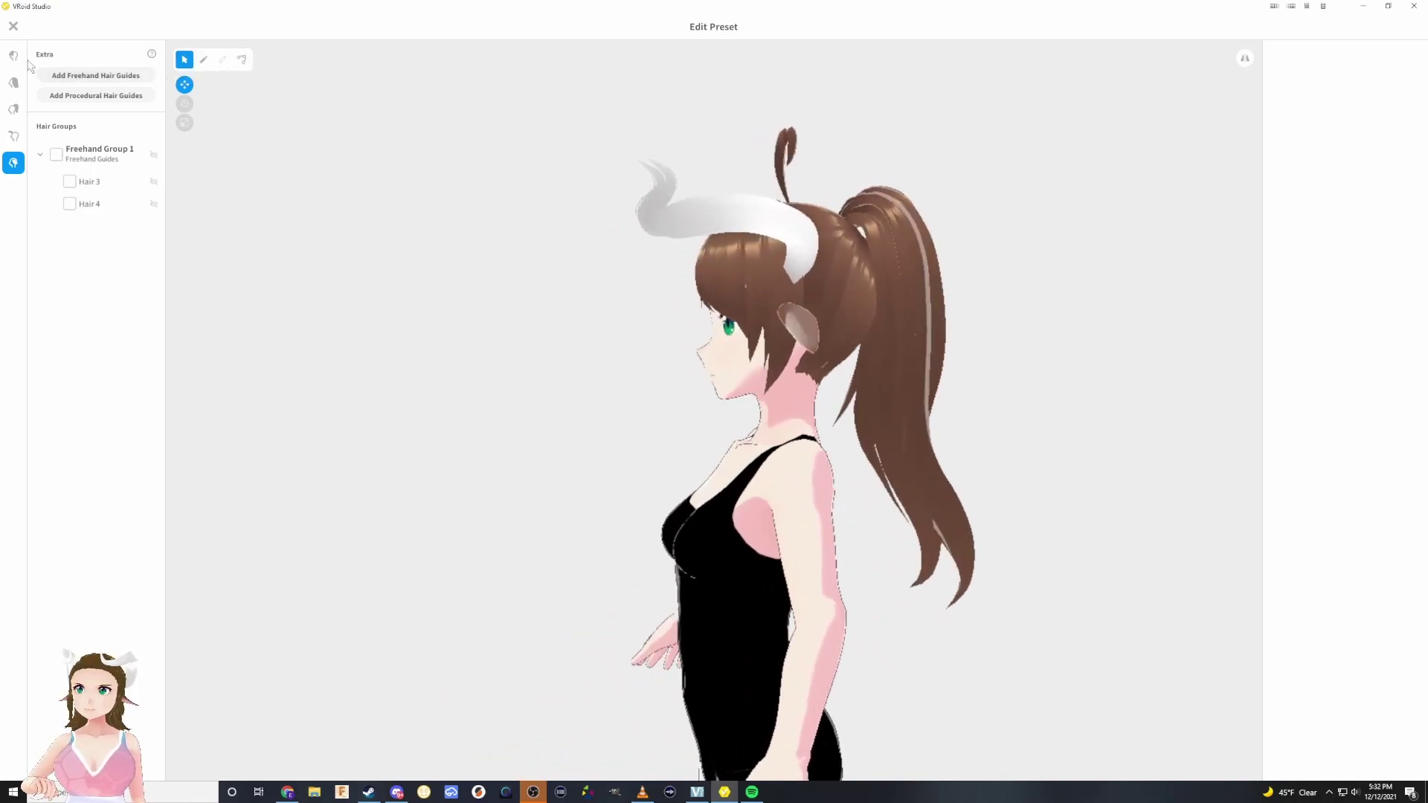
Step: Close the hairstyle editor without saving, returning to the Extra custom items
left_click(14, 29)
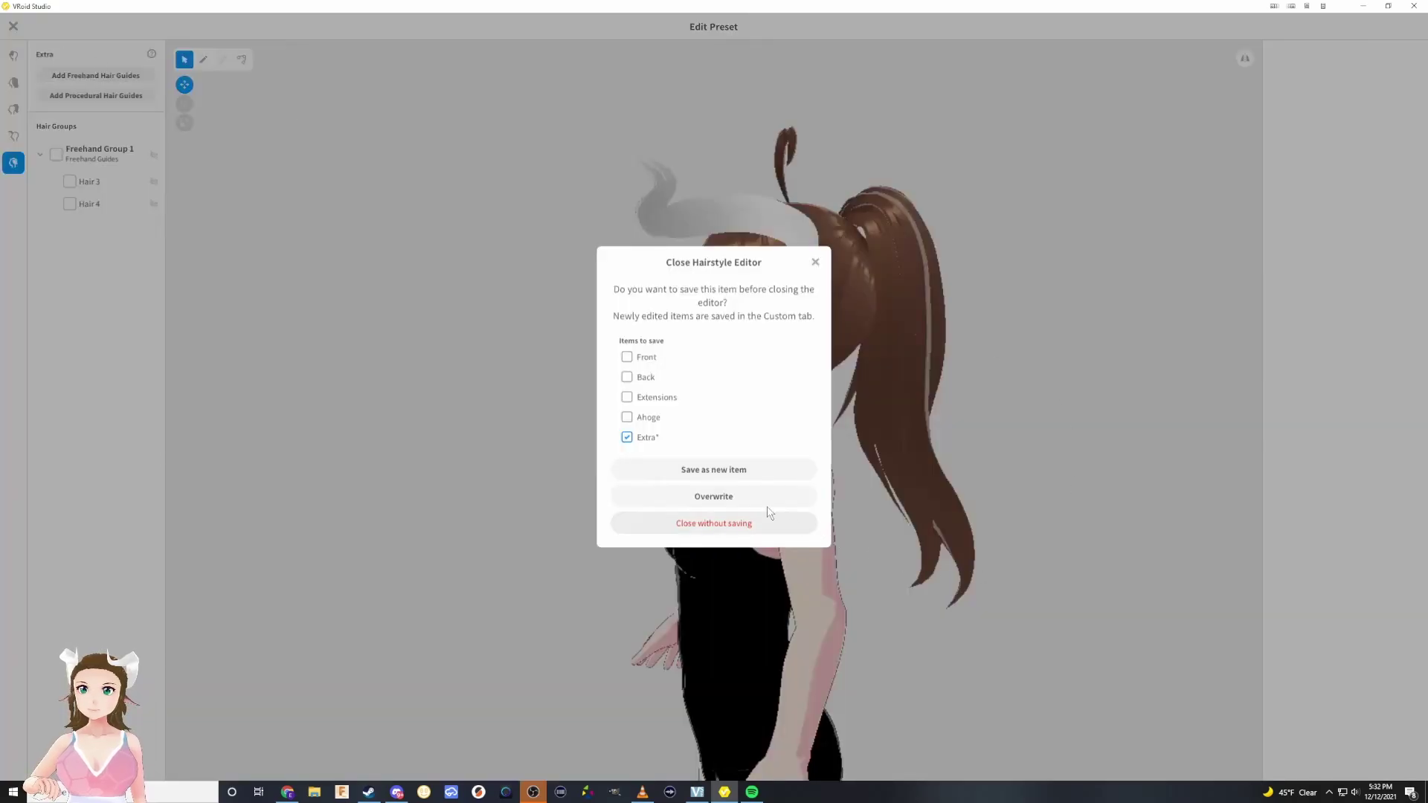
left_click(751, 526)
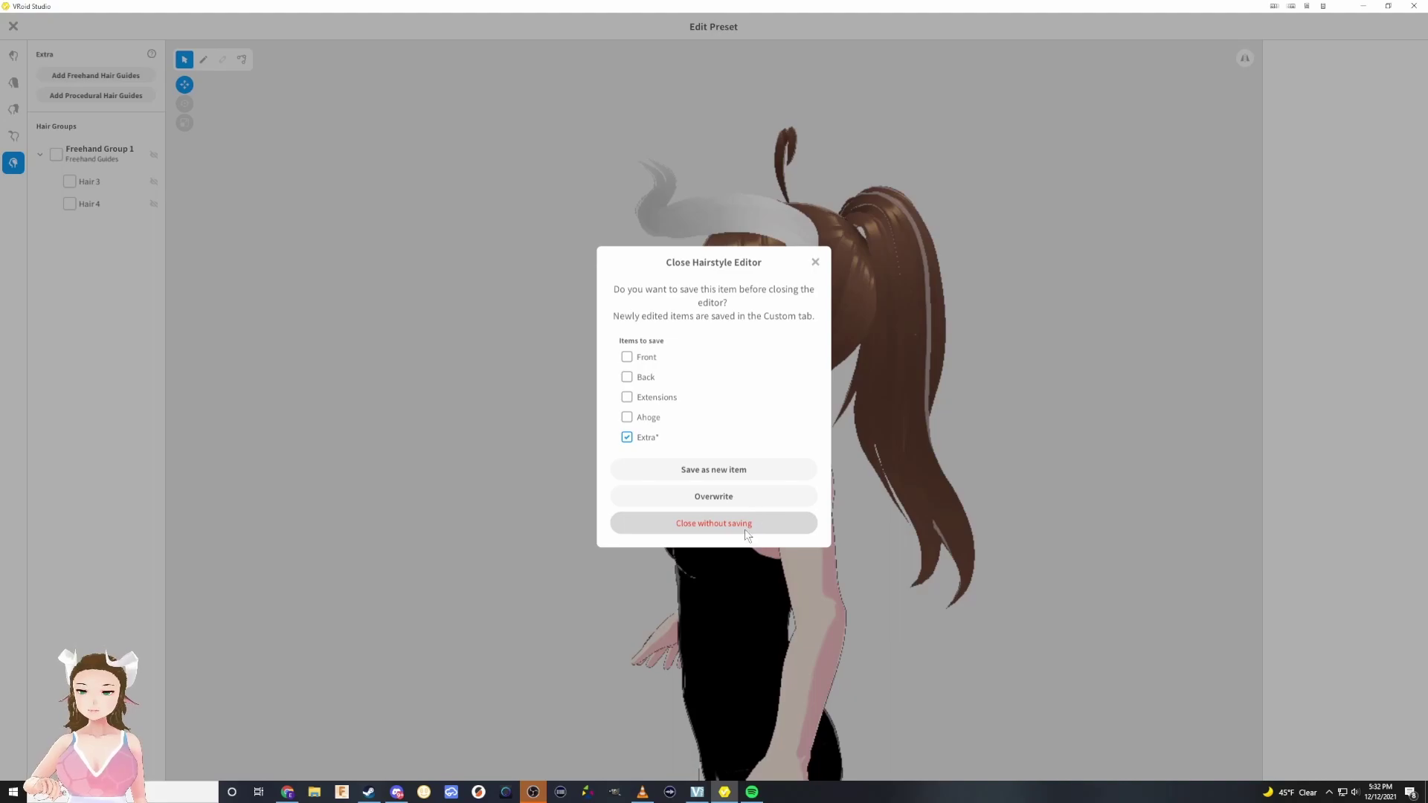
left_click(724, 523)
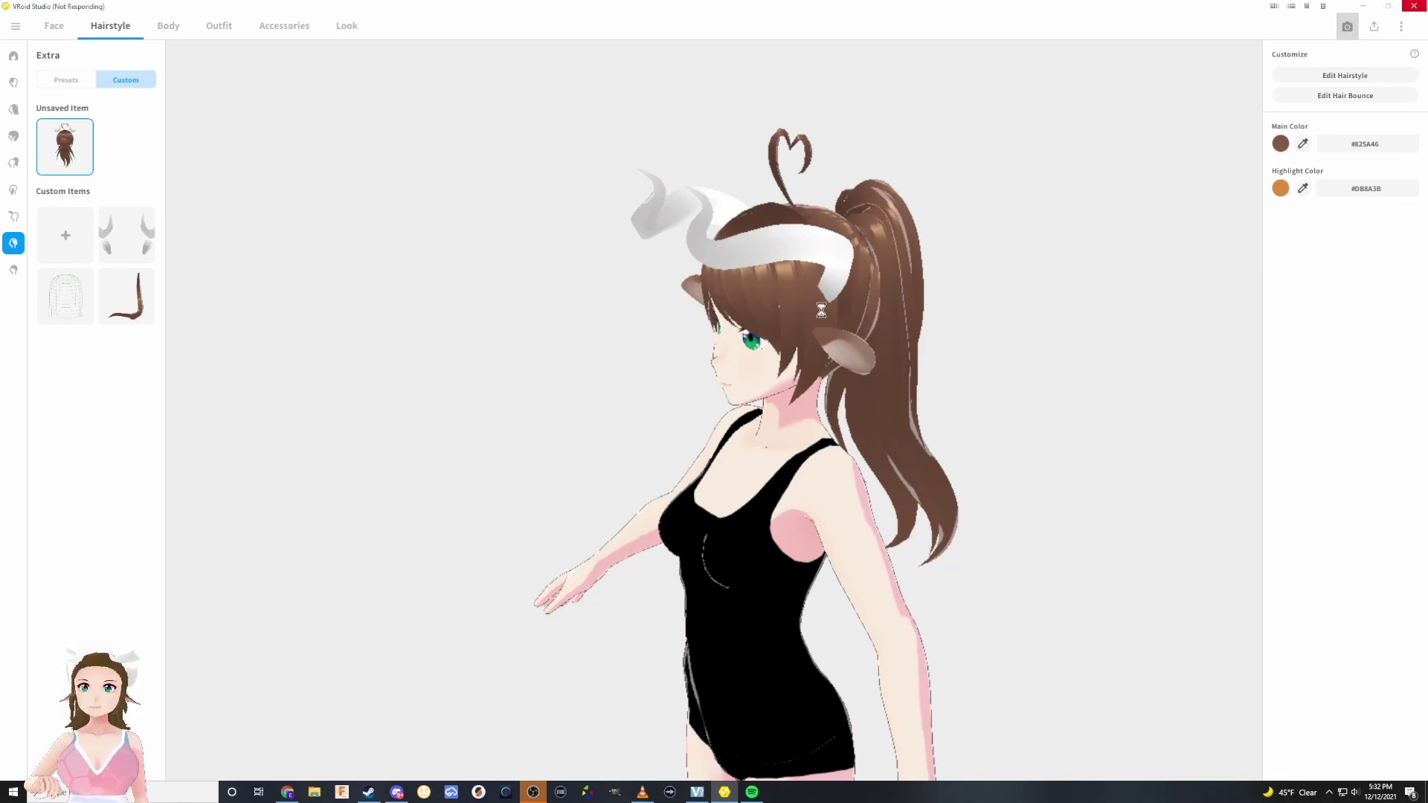
left_click(1347, 26)
scroll(838, 416, "up", 5)
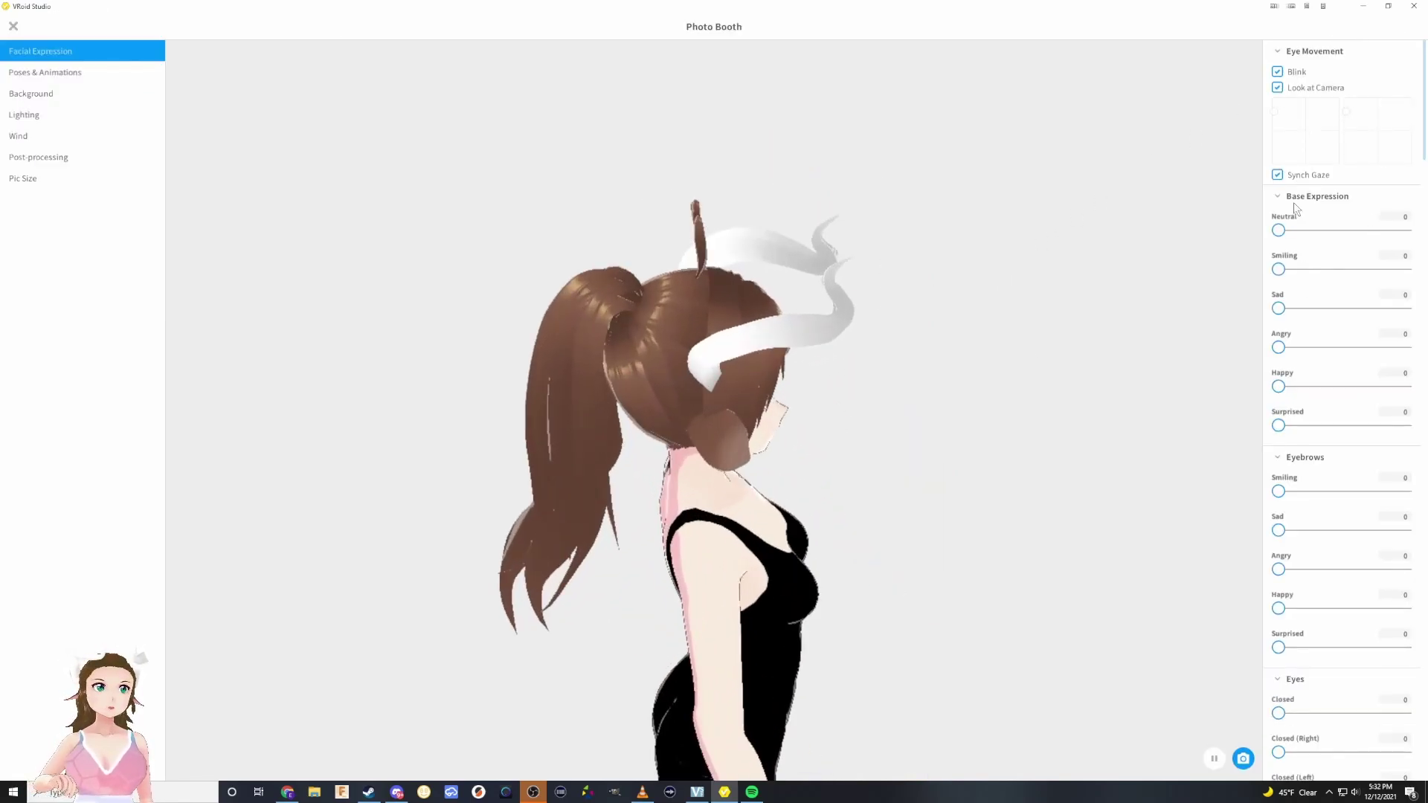
left_click(42, 73)
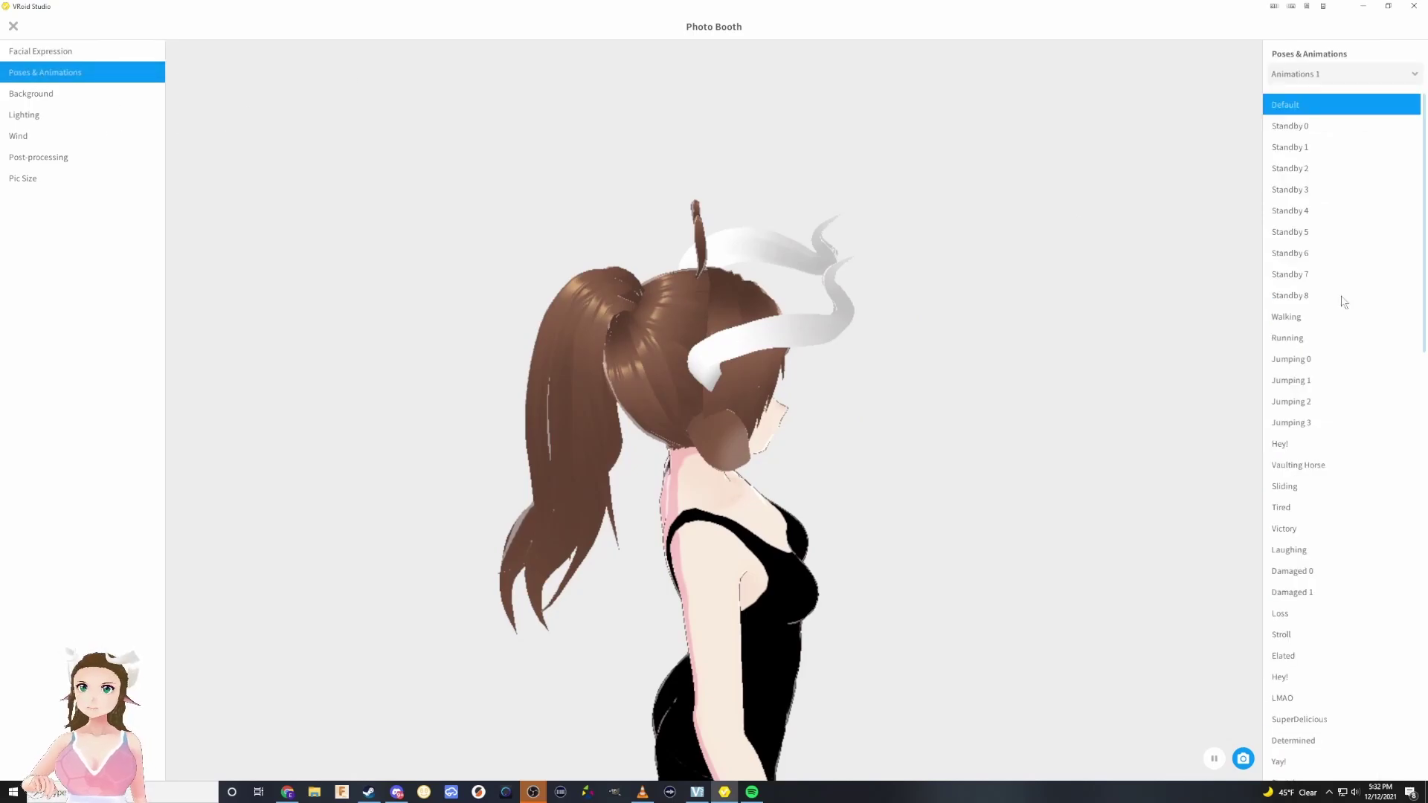
left_click(1295, 339)
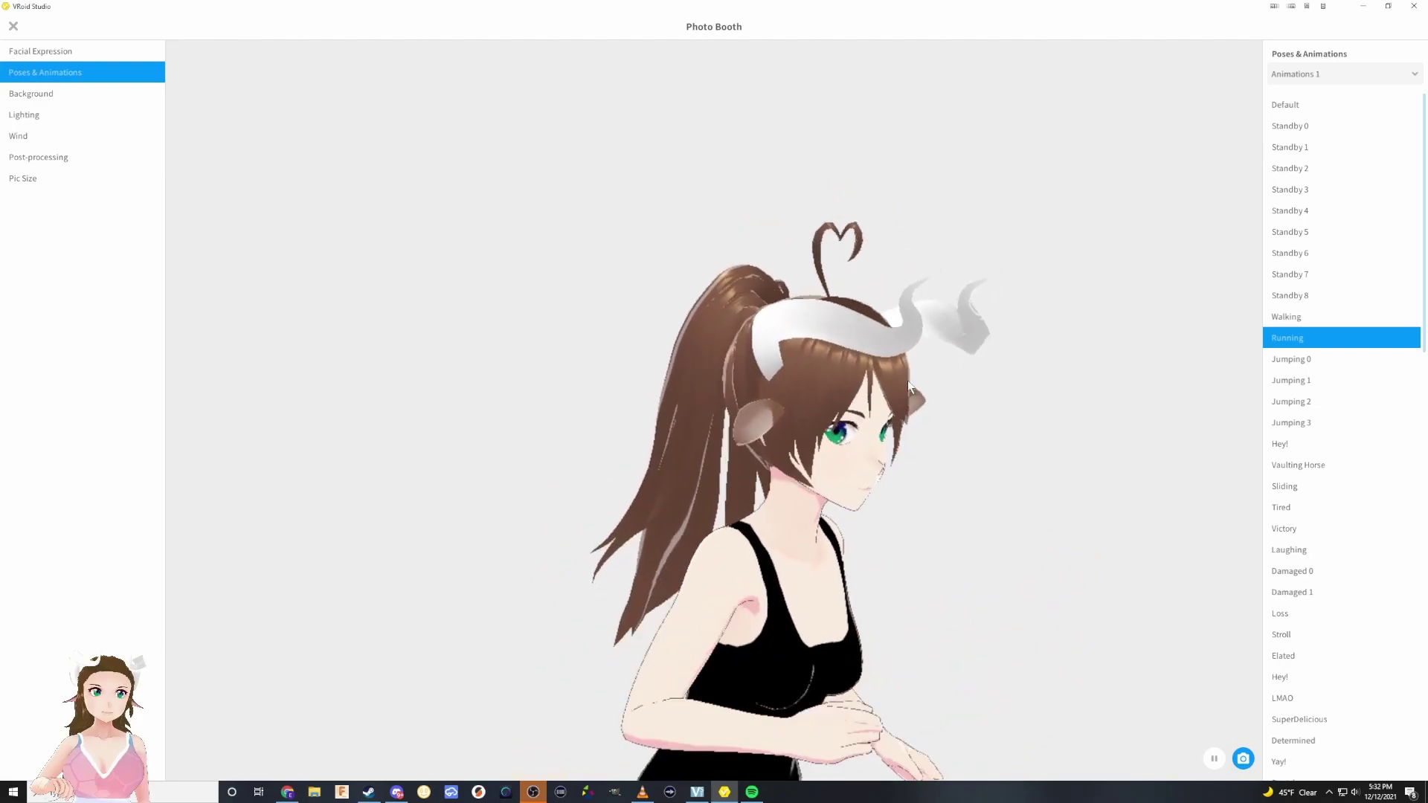
left_click_drag(909, 382, 940, 388)
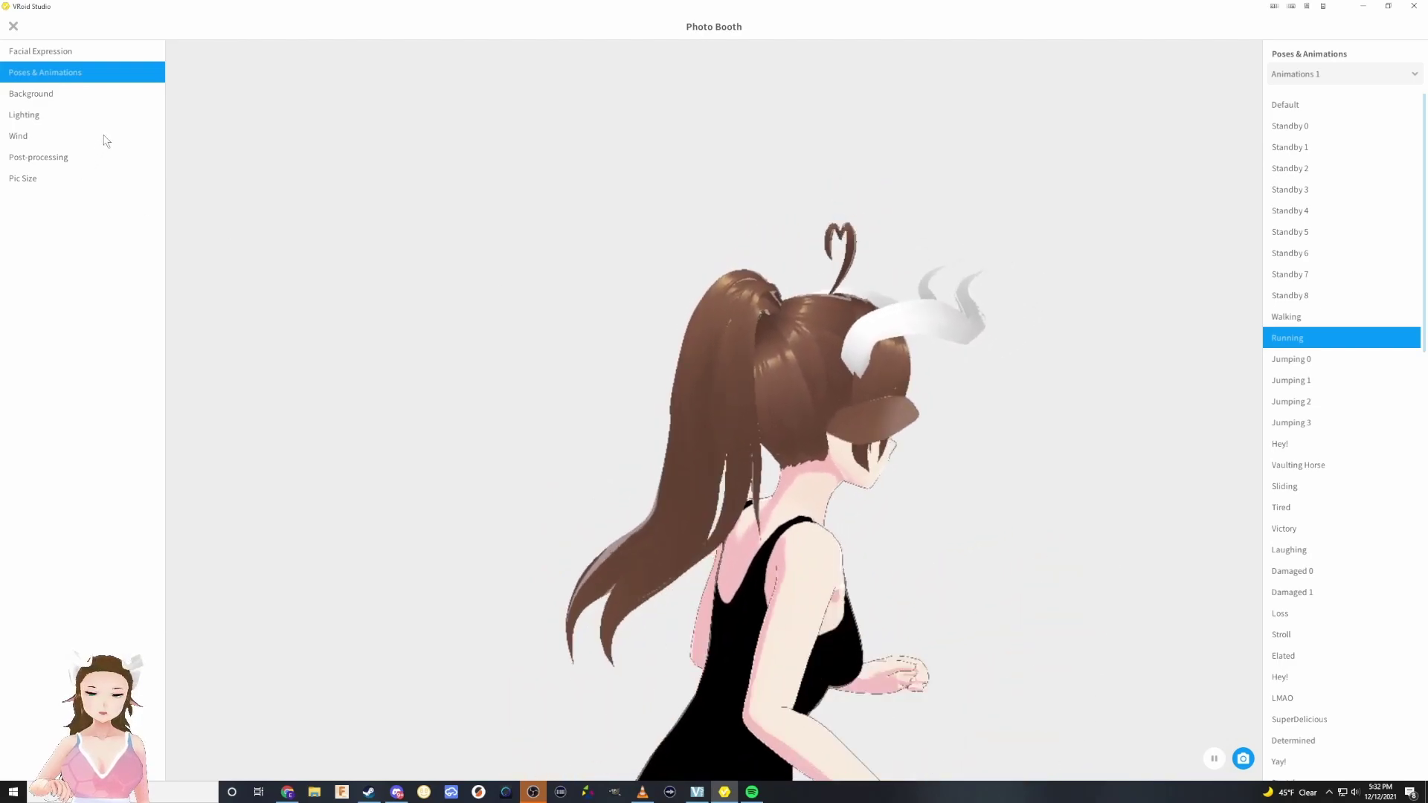
left_click(14, 27)
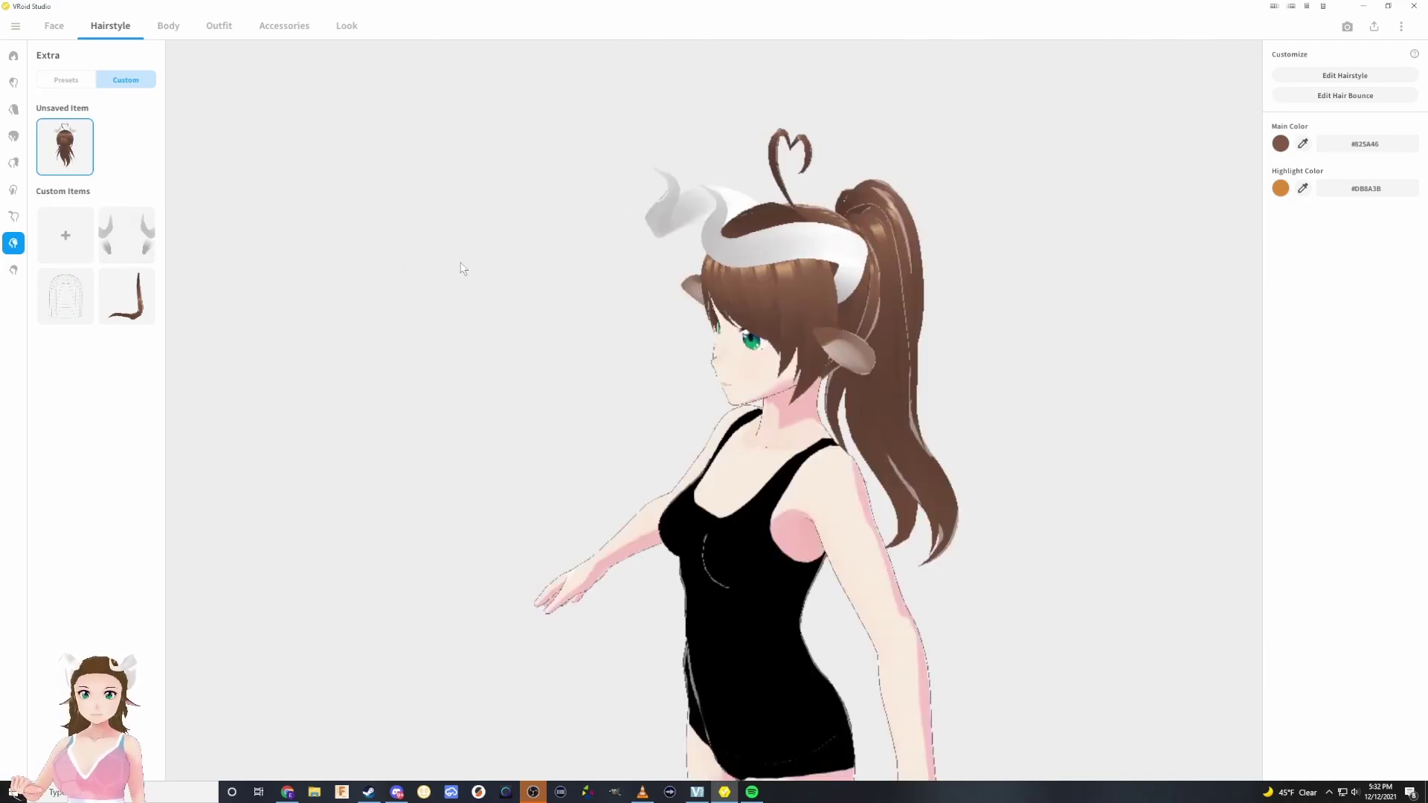
mouse_move(944, 359)
left_mouse_down()
mouse_move(922, 354)
mouse_move(1023, 365)
mouse_move(998, 364)
mouse_move(1001, 392)
mouse_move(982, 408)
mouse_move(900, 396)
mouse_move(909, 417)
mouse_move(1051, 411)
mouse_move(1035, 427)
mouse_move(1051, 389)
mouse_move(1027, 360)
mouse_move(1036, 373)
mouse_move(1008, 368)
mouse_move(1026, 366)
left_mouse_up()
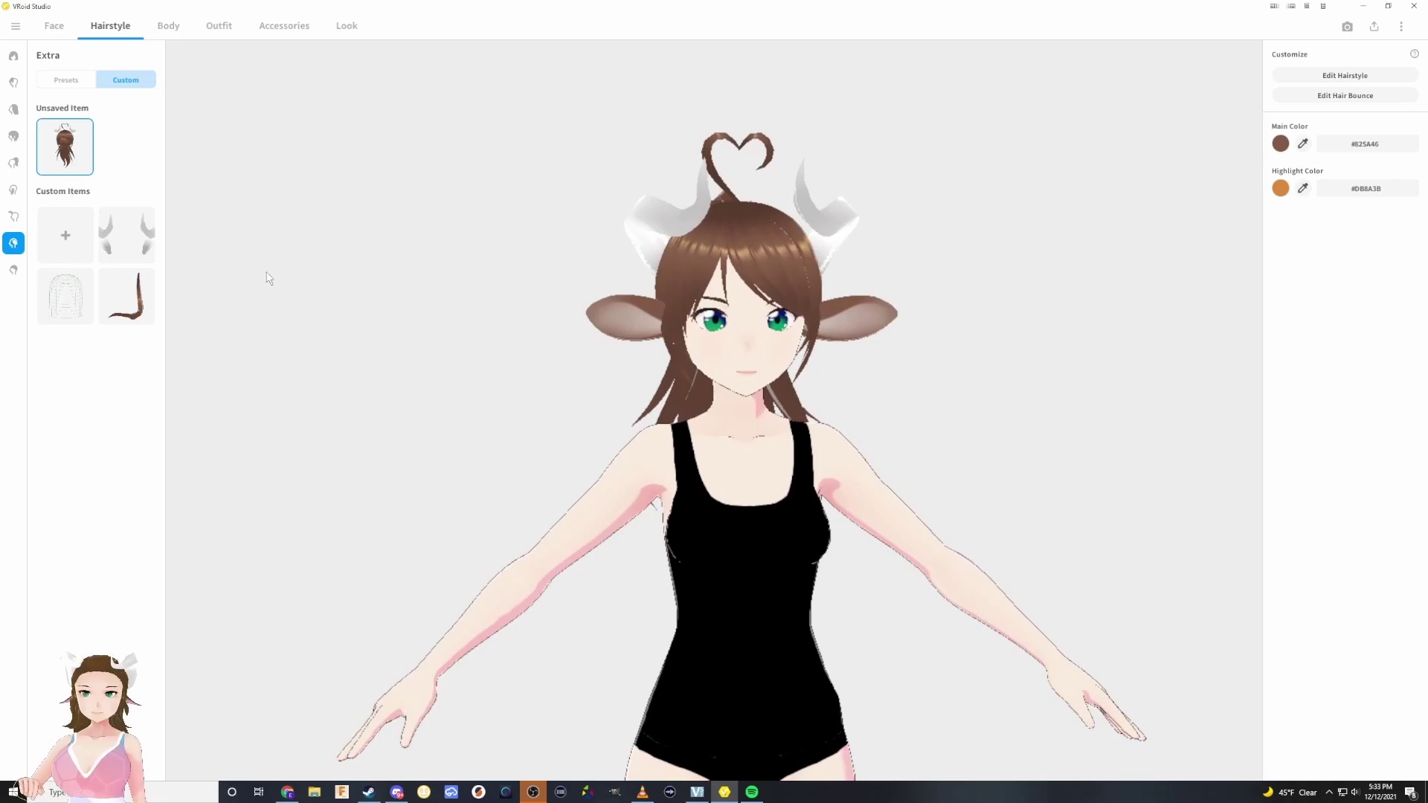
left_click(218, 27)
Step: In Body parameters, adjust Fem Height and reset Masc Height to 0
left_click(111, 25)
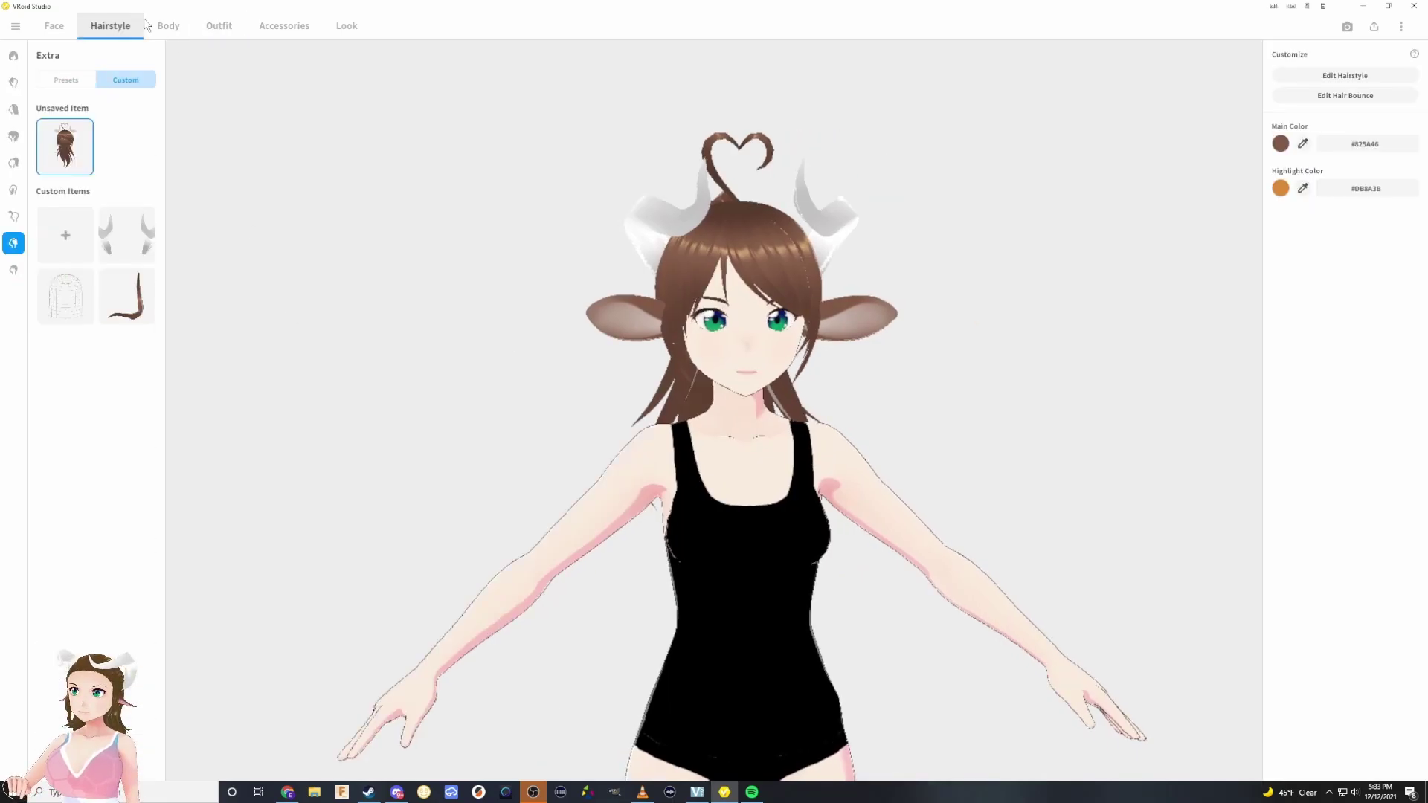
left_click(168, 26)
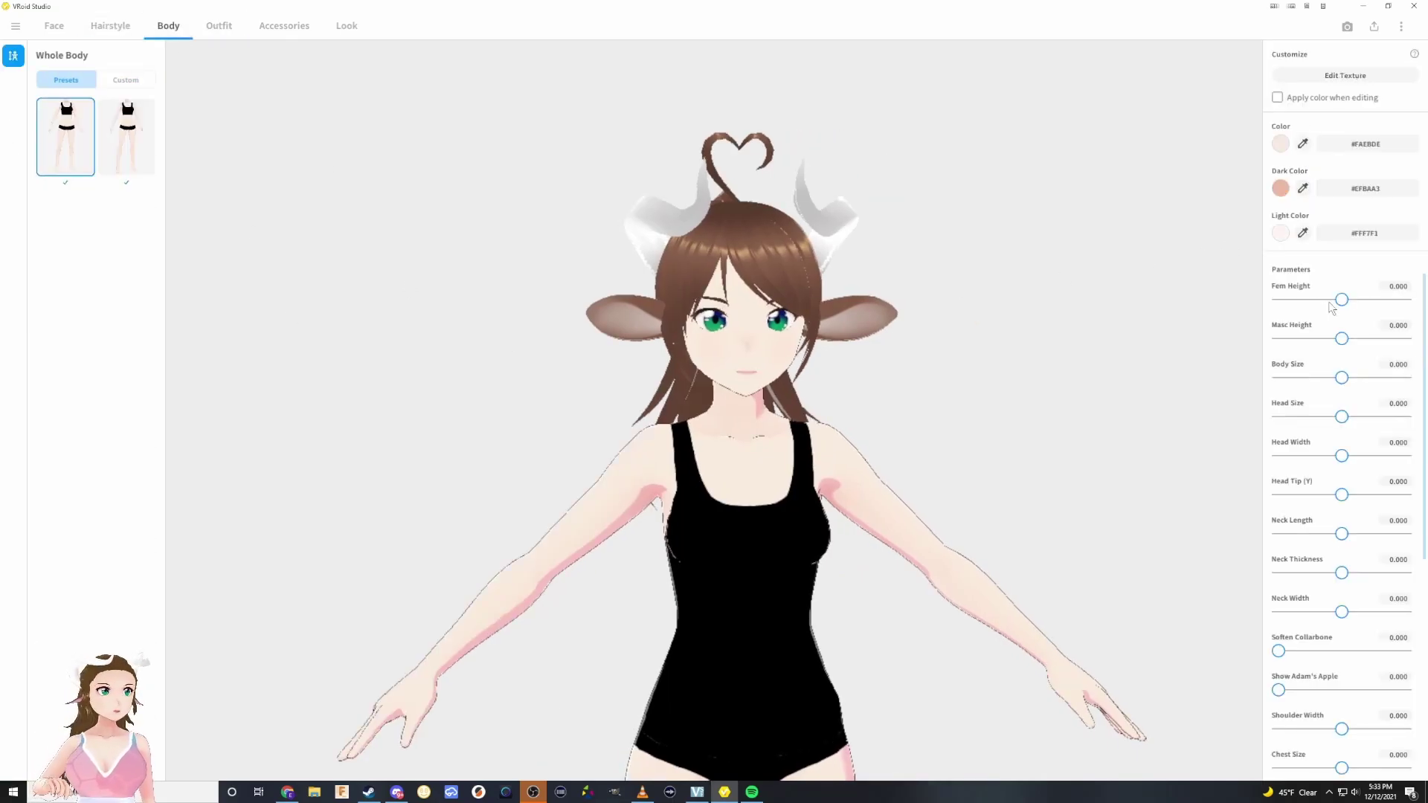
mouse_move(1342, 300)
left_mouse_down()
mouse_move(1300, 298)
mouse_move(1378, 303)
left_mouse_up()
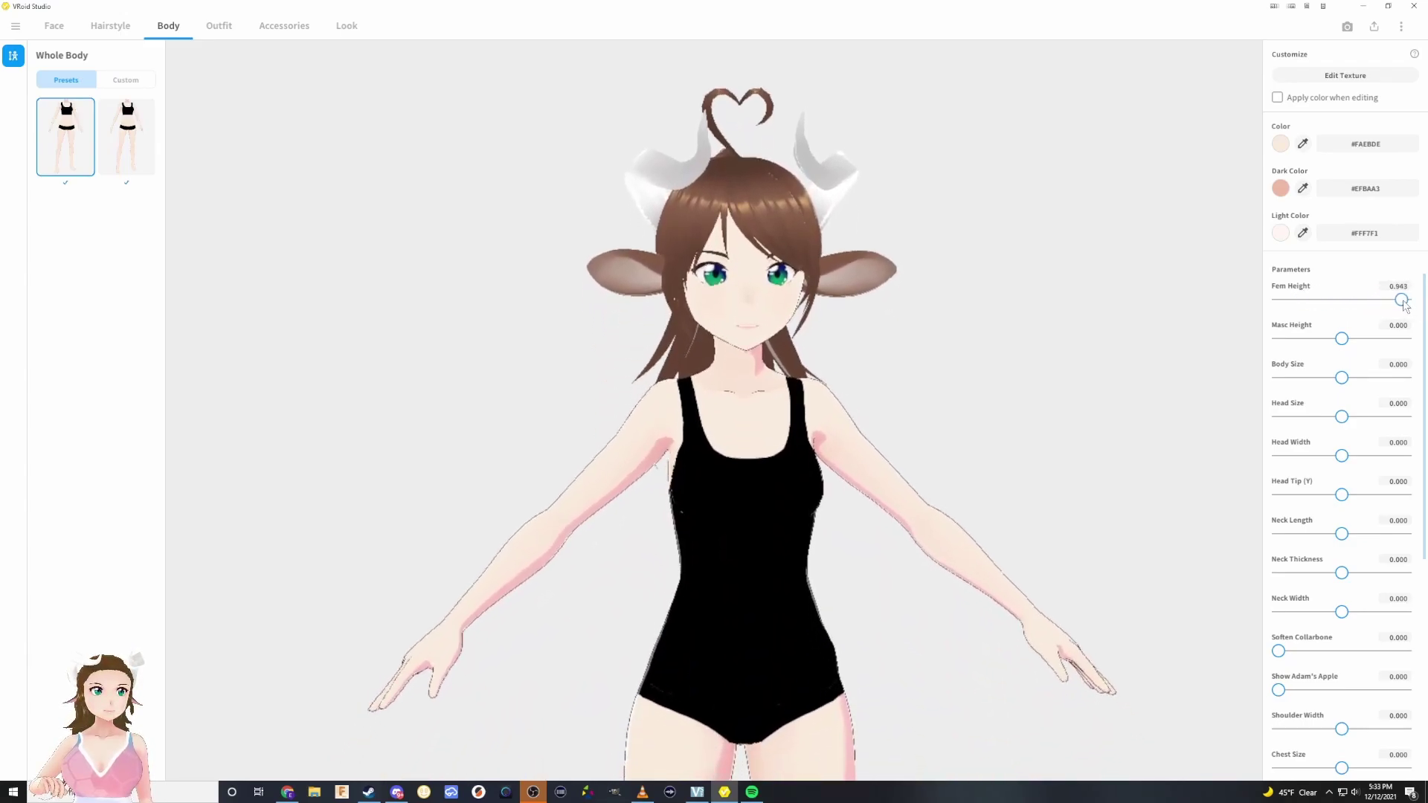
left_click_drag(1342, 343, 1275, 340)
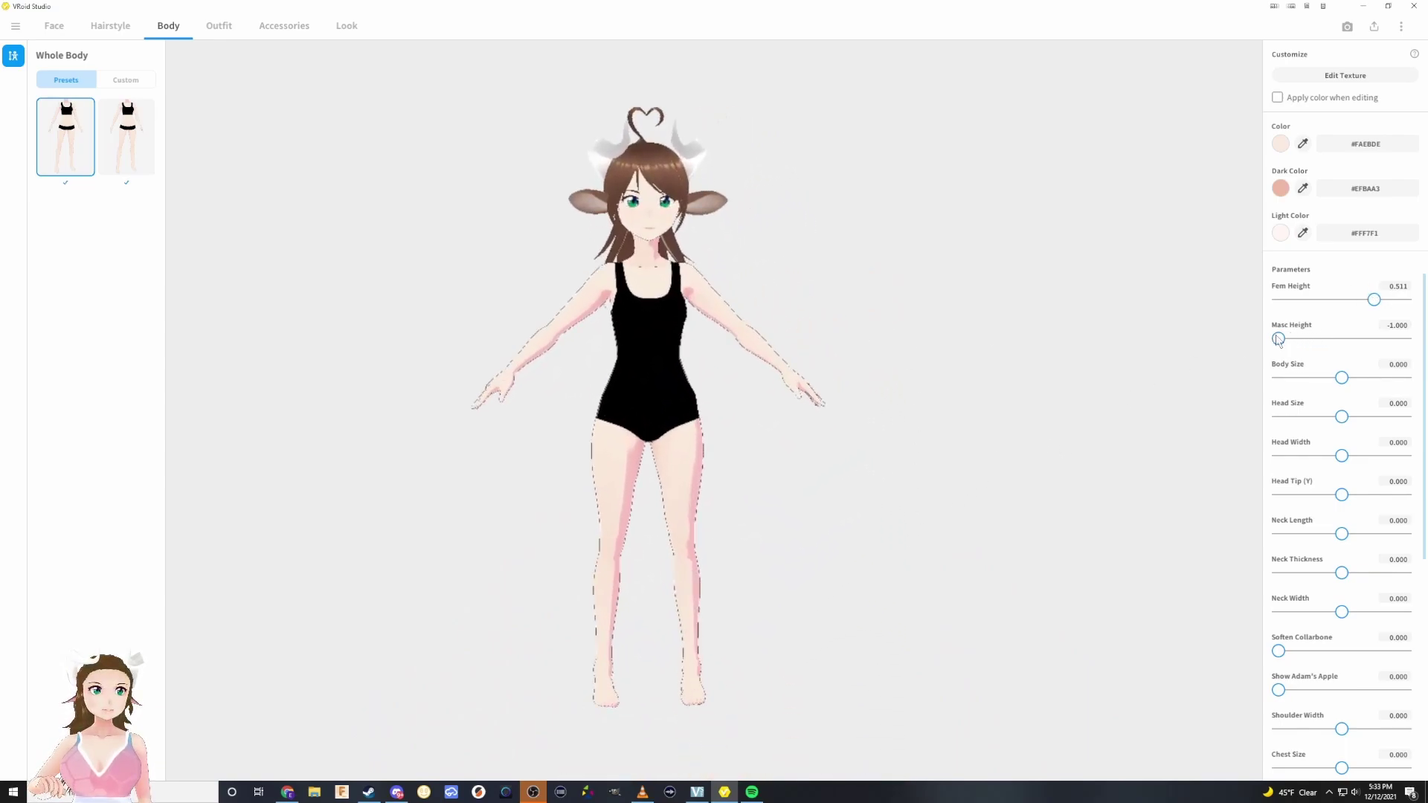
left_click_drag(1278, 339, 1337, 340)
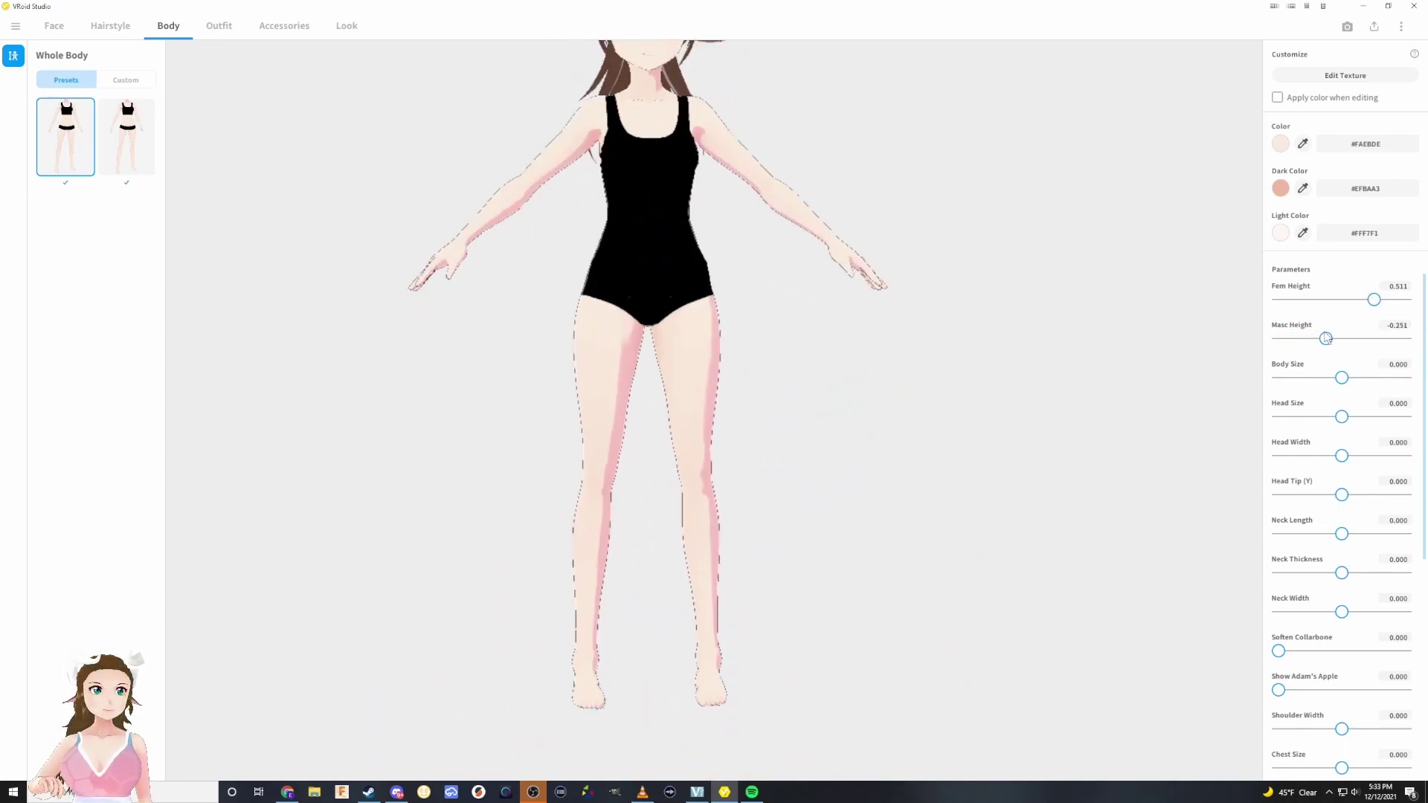
left_click(1385, 328)
type("00")
key("Return")
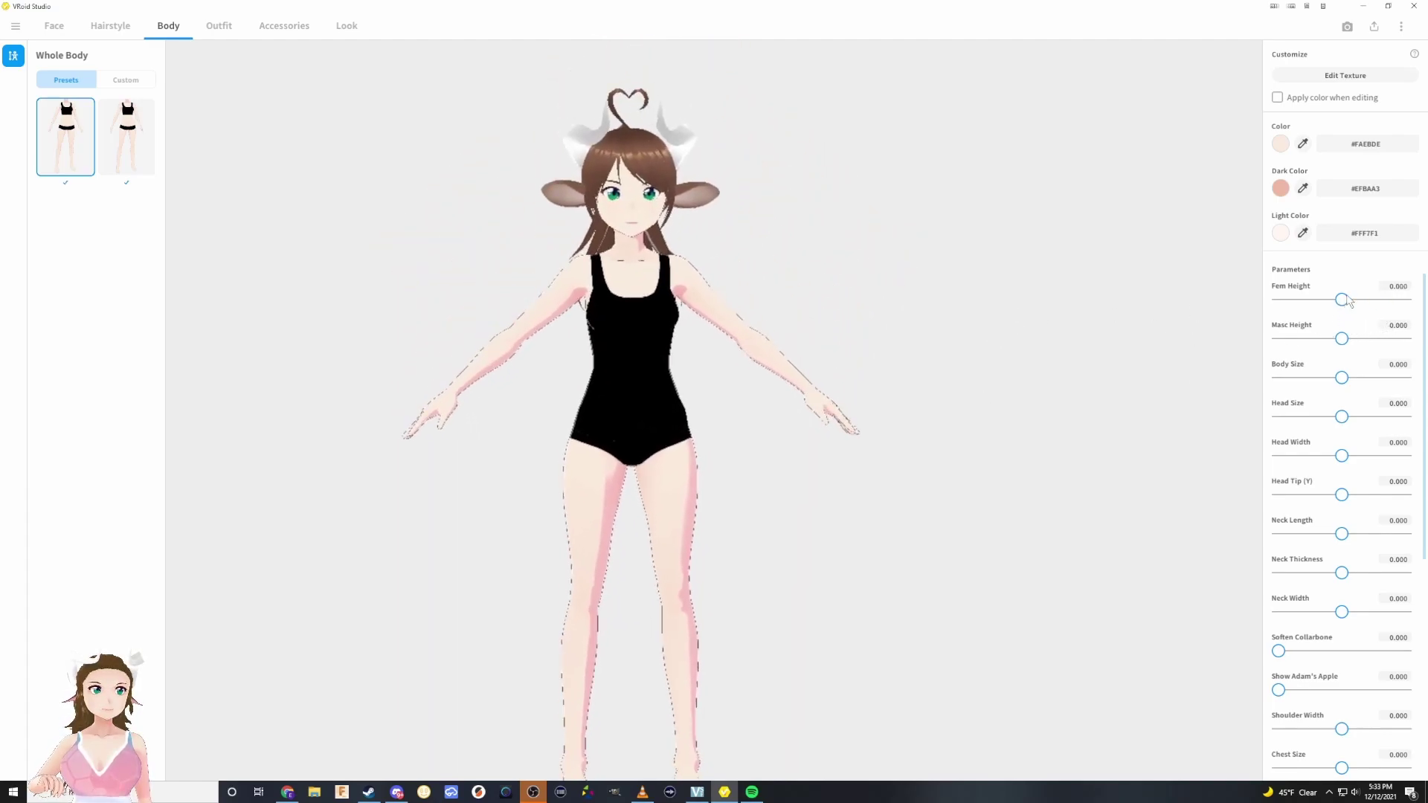
Step: Nudge Fem Height and head size, and lengthen the neck to 0.132
mouse_move(1343, 300)
left_mouse_down()
mouse_move(1401, 305)
mouse_move(1339, 312)
left_mouse_up()
mouse_move(1342, 417)
left_mouse_down()
mouse_move(1419, 411)
mouse_move(1343, 415)
left_mouse_up()
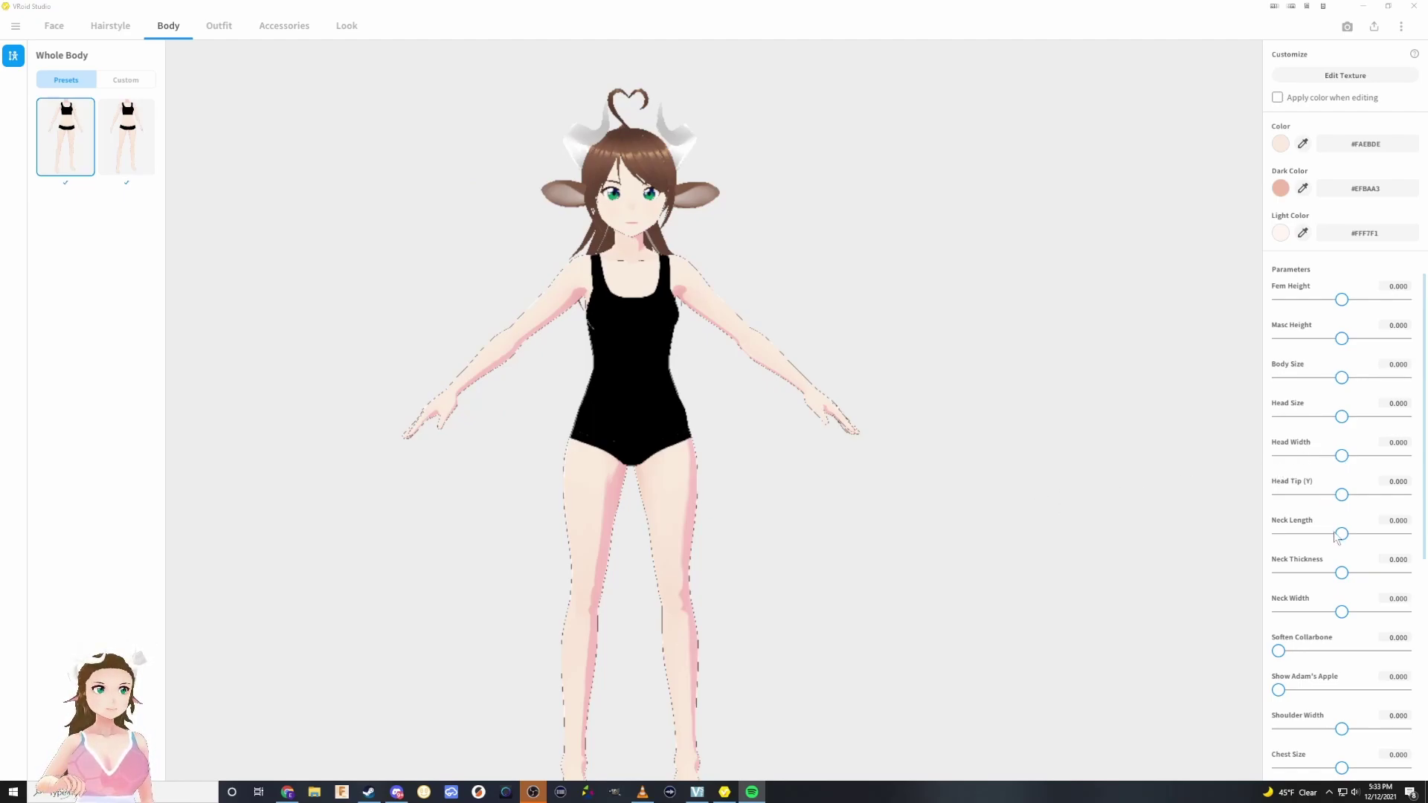
mouse_move(1341, 534)
left_mouse_down()
mouse_move(1404, 534)
mouse_move(1354, 533)
left_mouse_up()
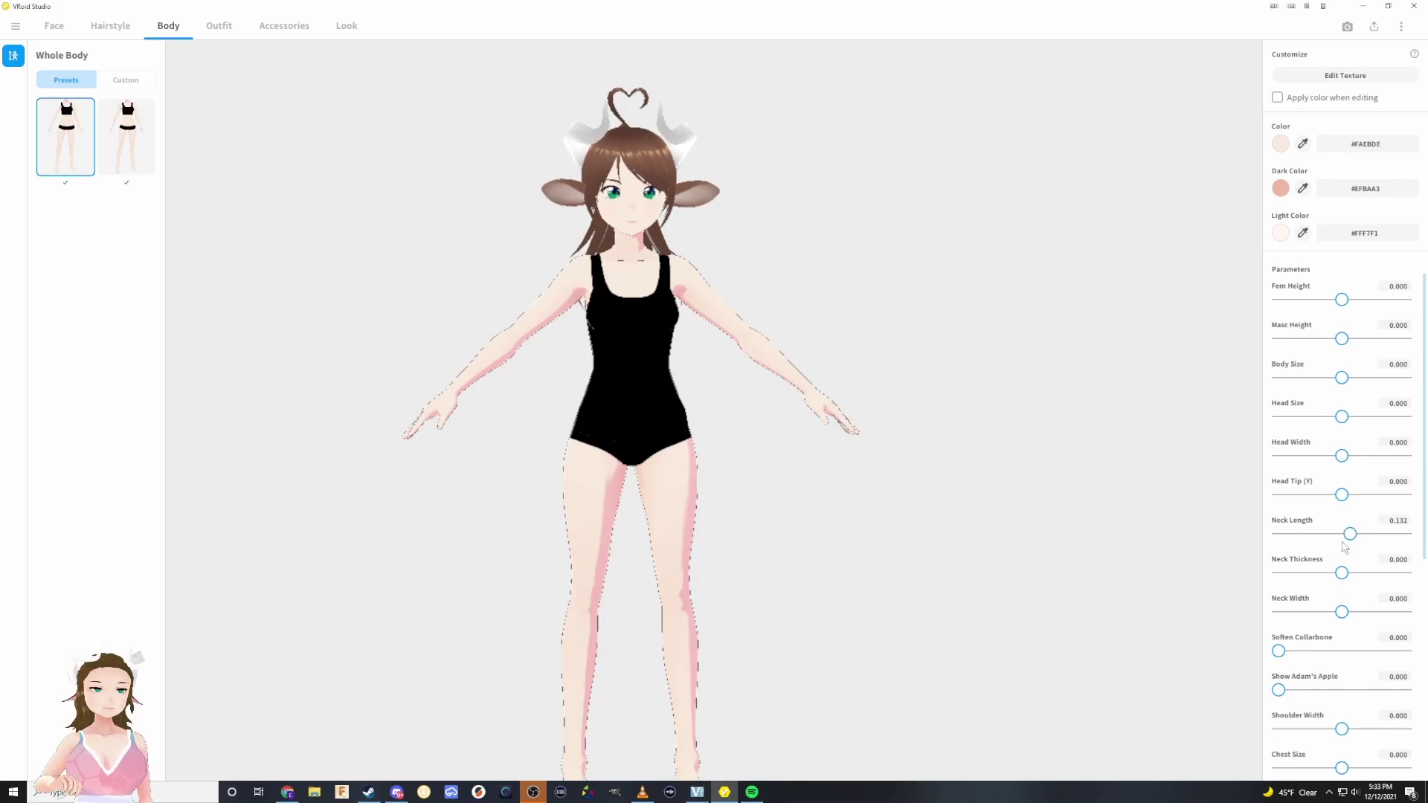
Step: Thicken the neck, then zoom and orbit around the model to inspect it
left_click_drag(1341, 573, 1394, 572)
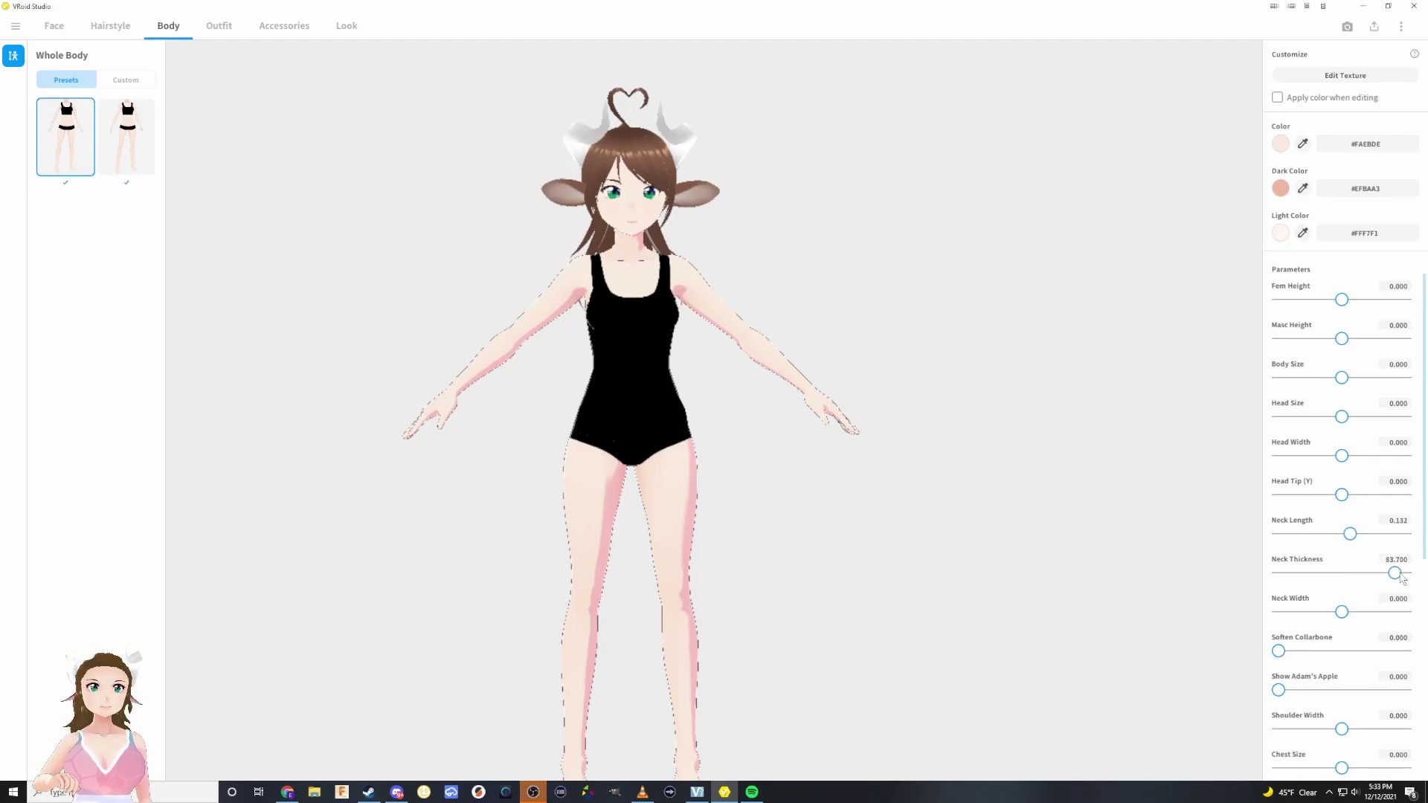
scroll(743, 338, "up", 2)
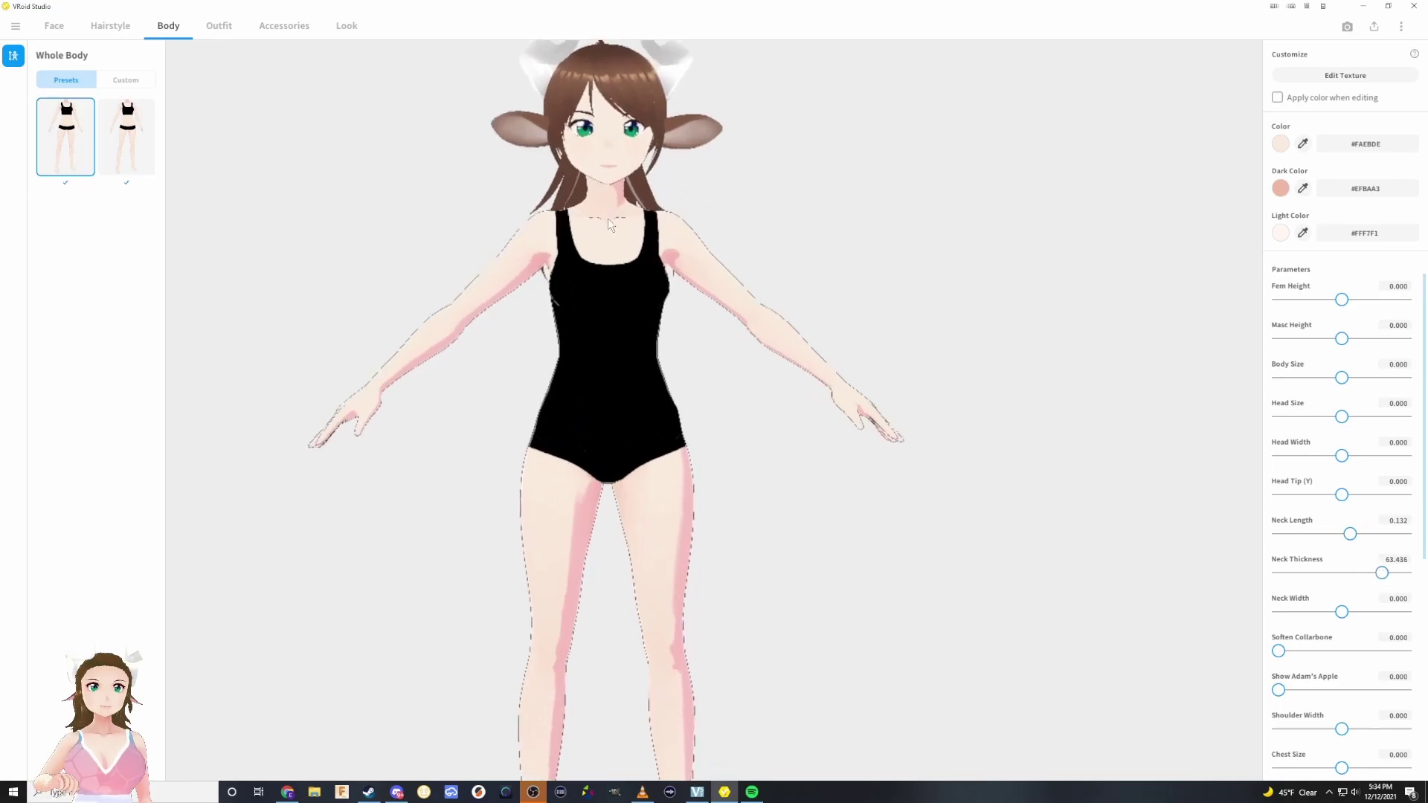
scroll(609, 217, "up", 2)
scroll(632, 297, "up", 2)
scroll(659, 399, "up", 2)
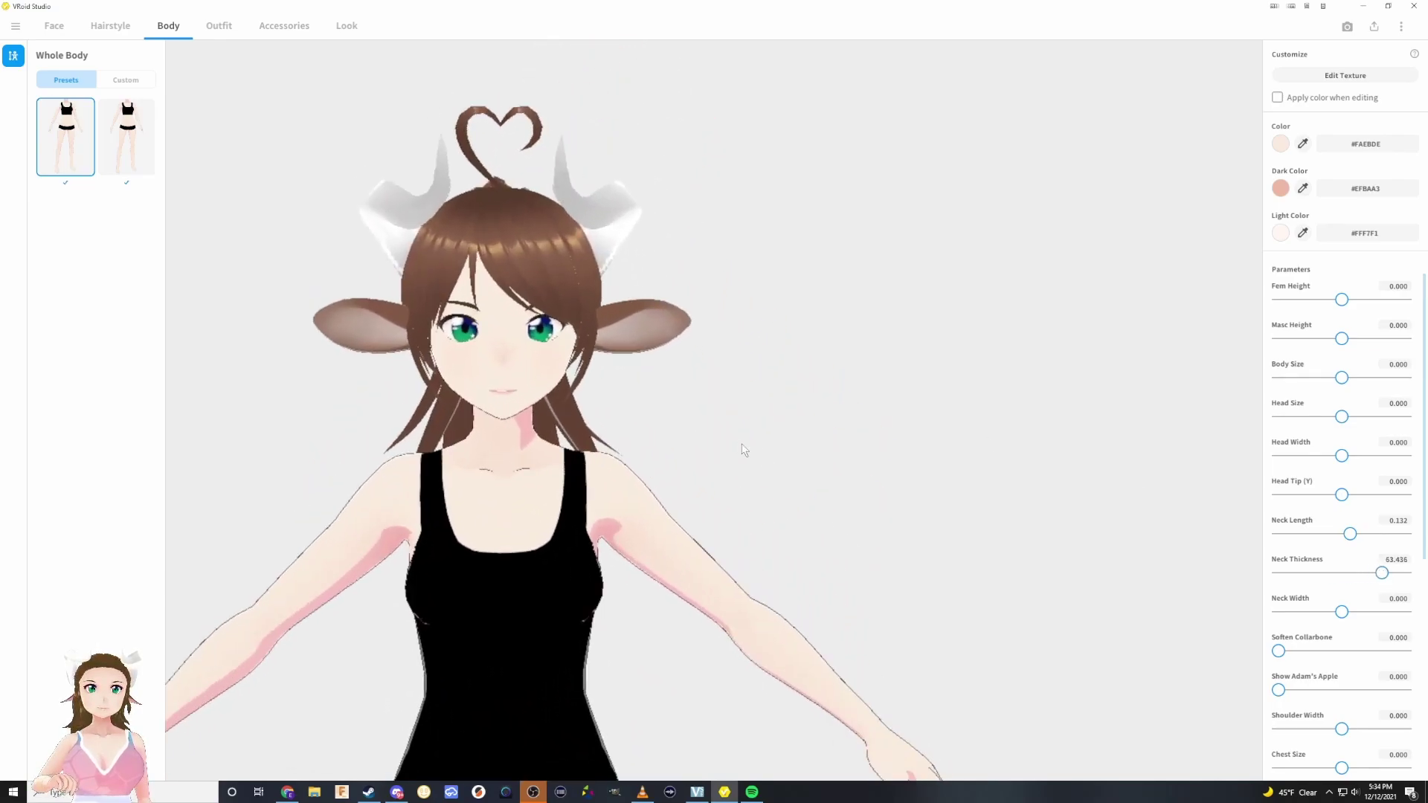
mouse_move(742, 449)
right_mouse_down()
mouse_move(783, 435)
mouse_move(765, 446)
right_mouse_up()
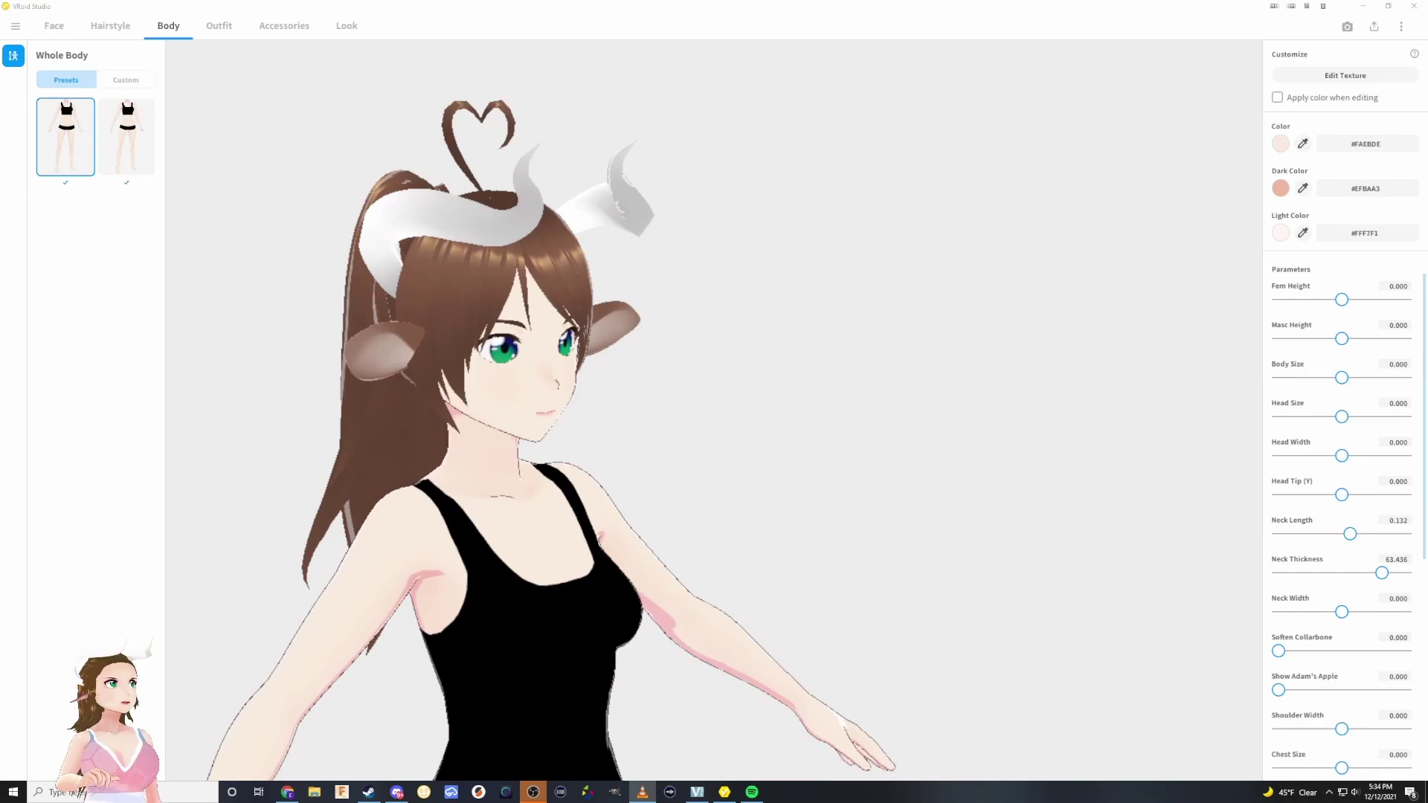
right_click_drag(885, 318, 770, 366)
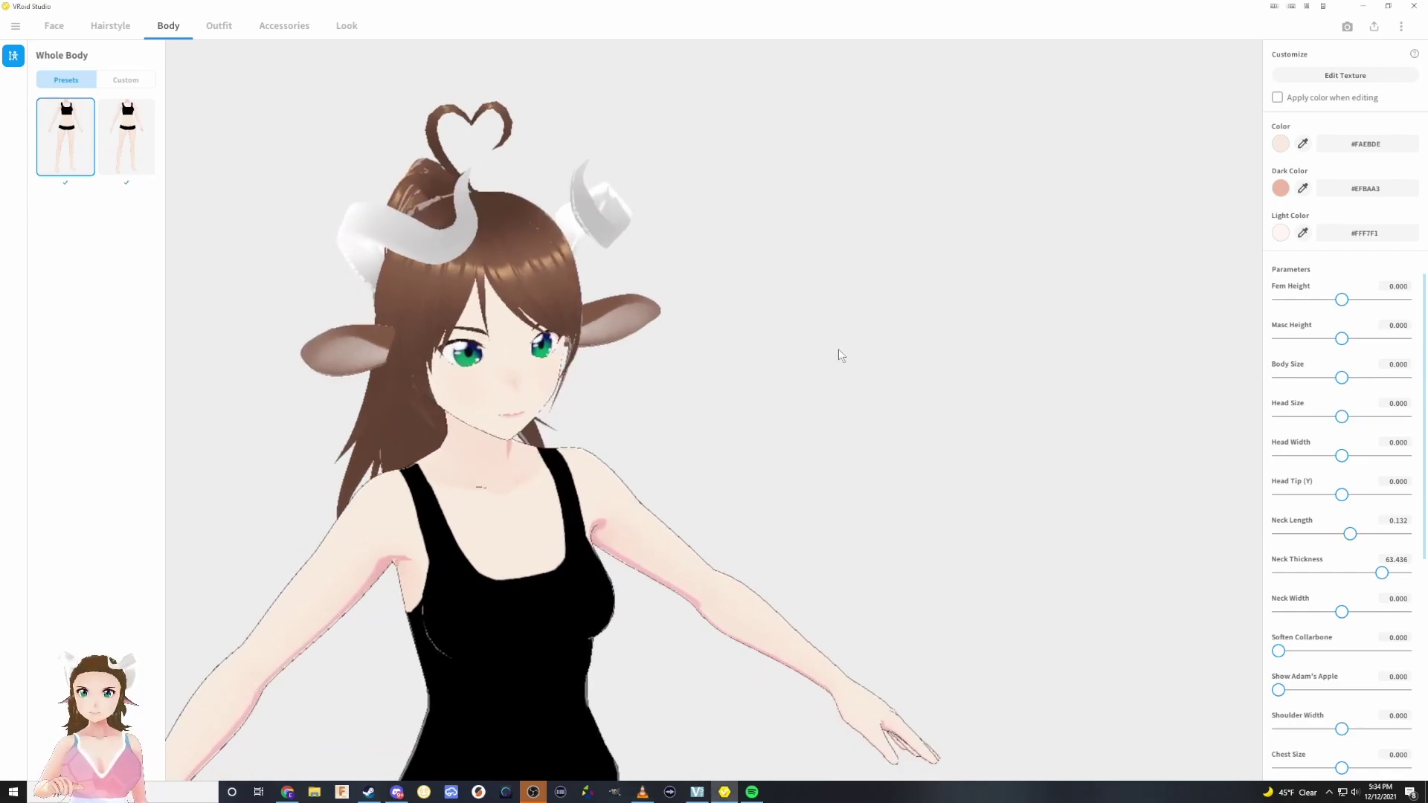
middle_click_drag(770, 367, 813, 330)
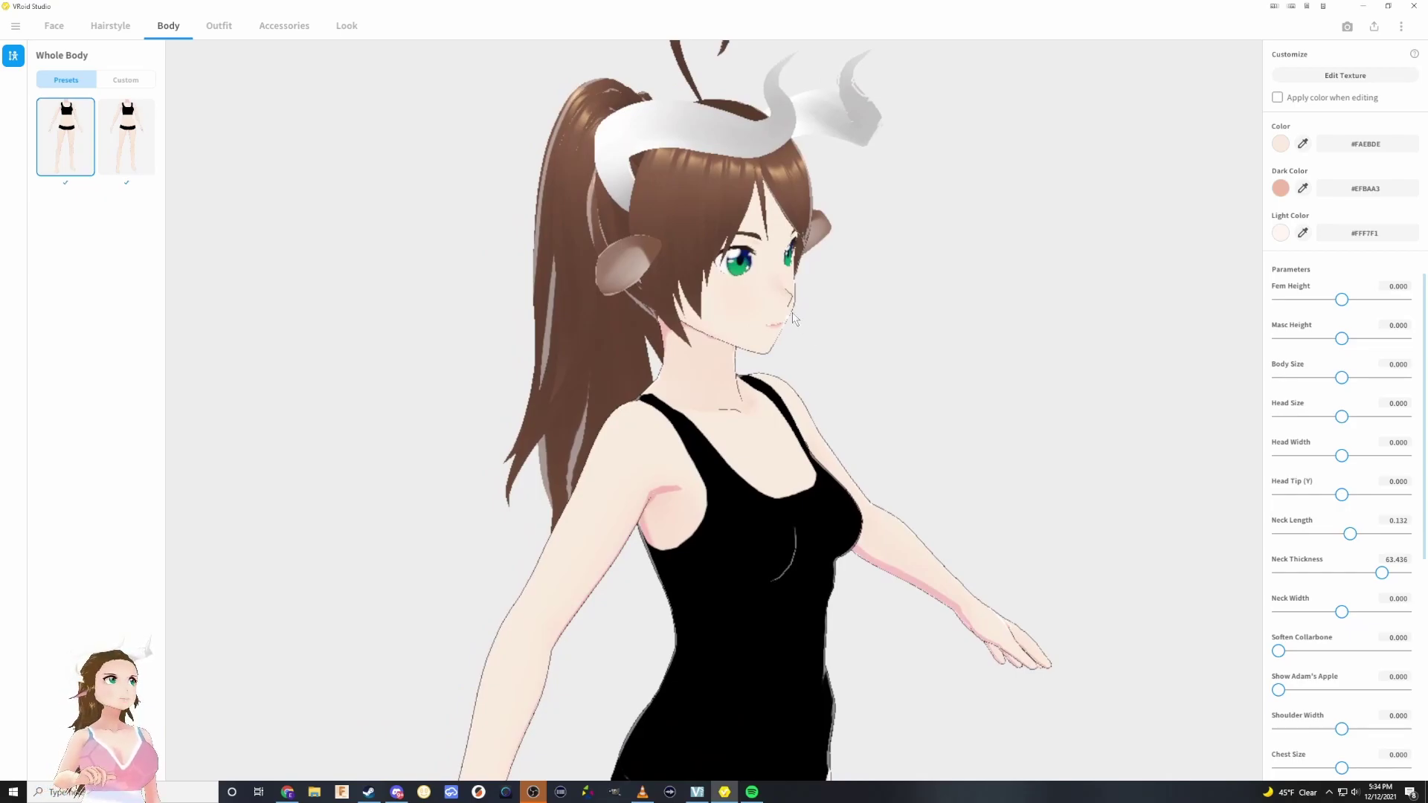
mouse_move(818, 318)
right_mouse_down()
mouse_move(772, 342)
mouse_move(691, 328)
mouse_move(644, 360)
mouse_move(819, 323)
right_mouse_up()
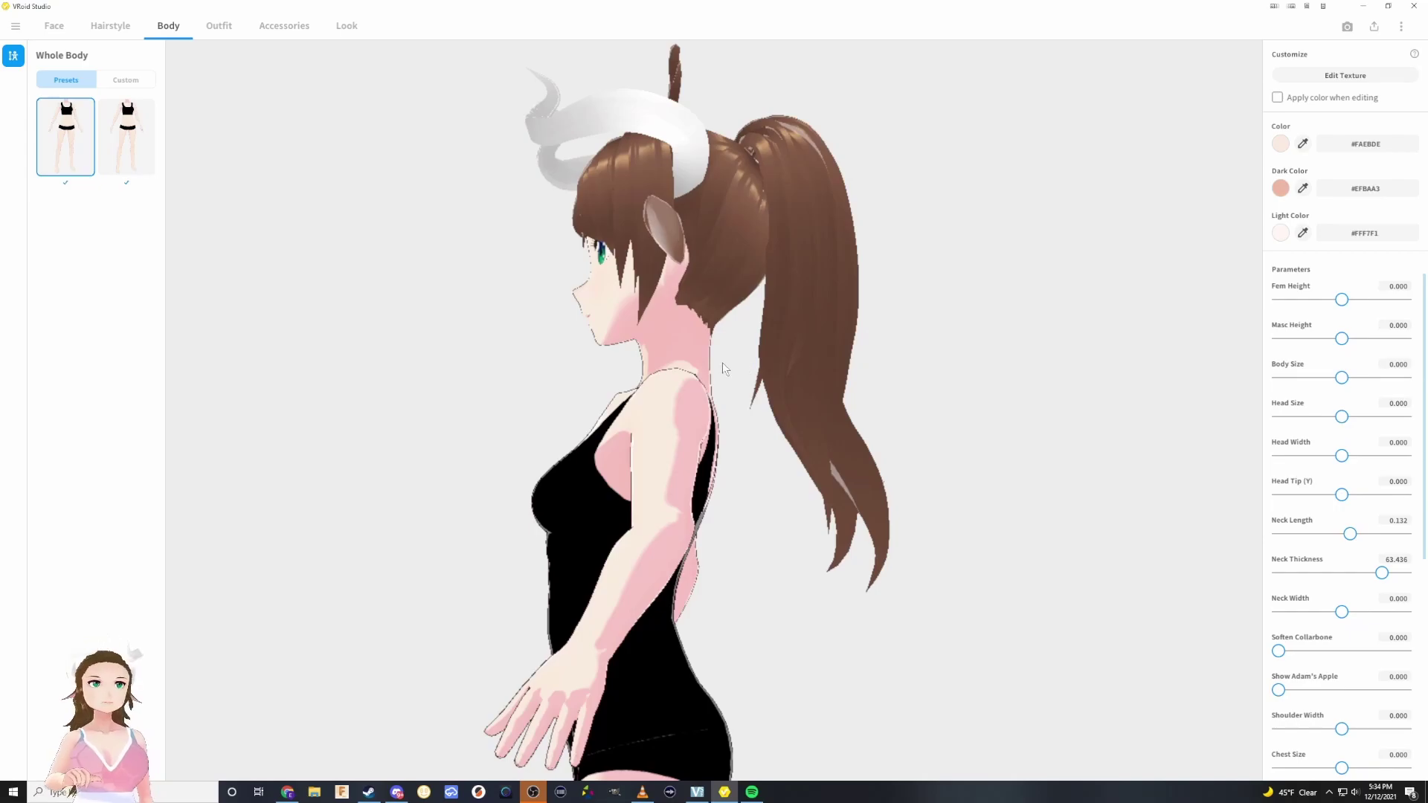
right_click_drag(721, 363, 1065, 406)
right_click_drag(1196, 539, 1177, 531)
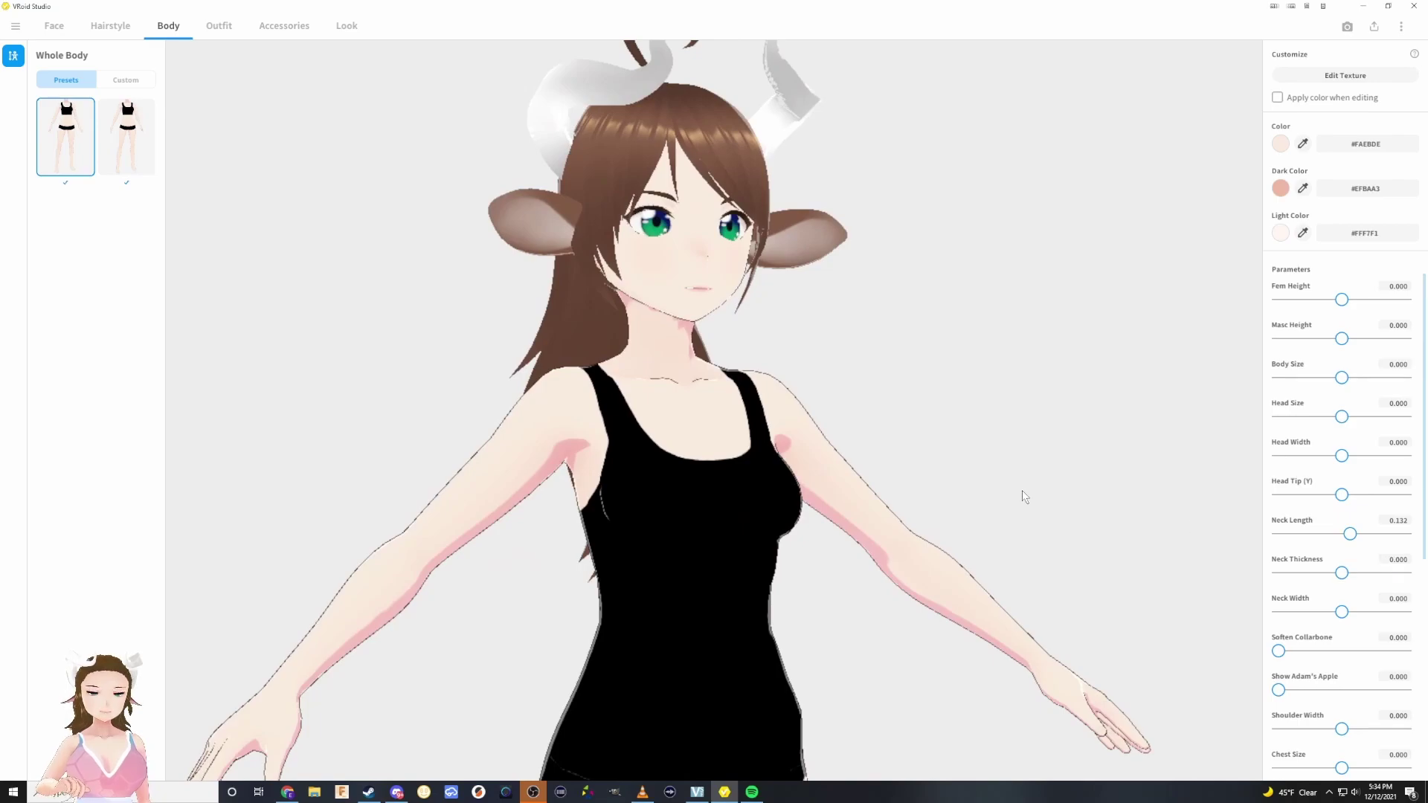
right_click_drag(1023, 497, 1033, 497)
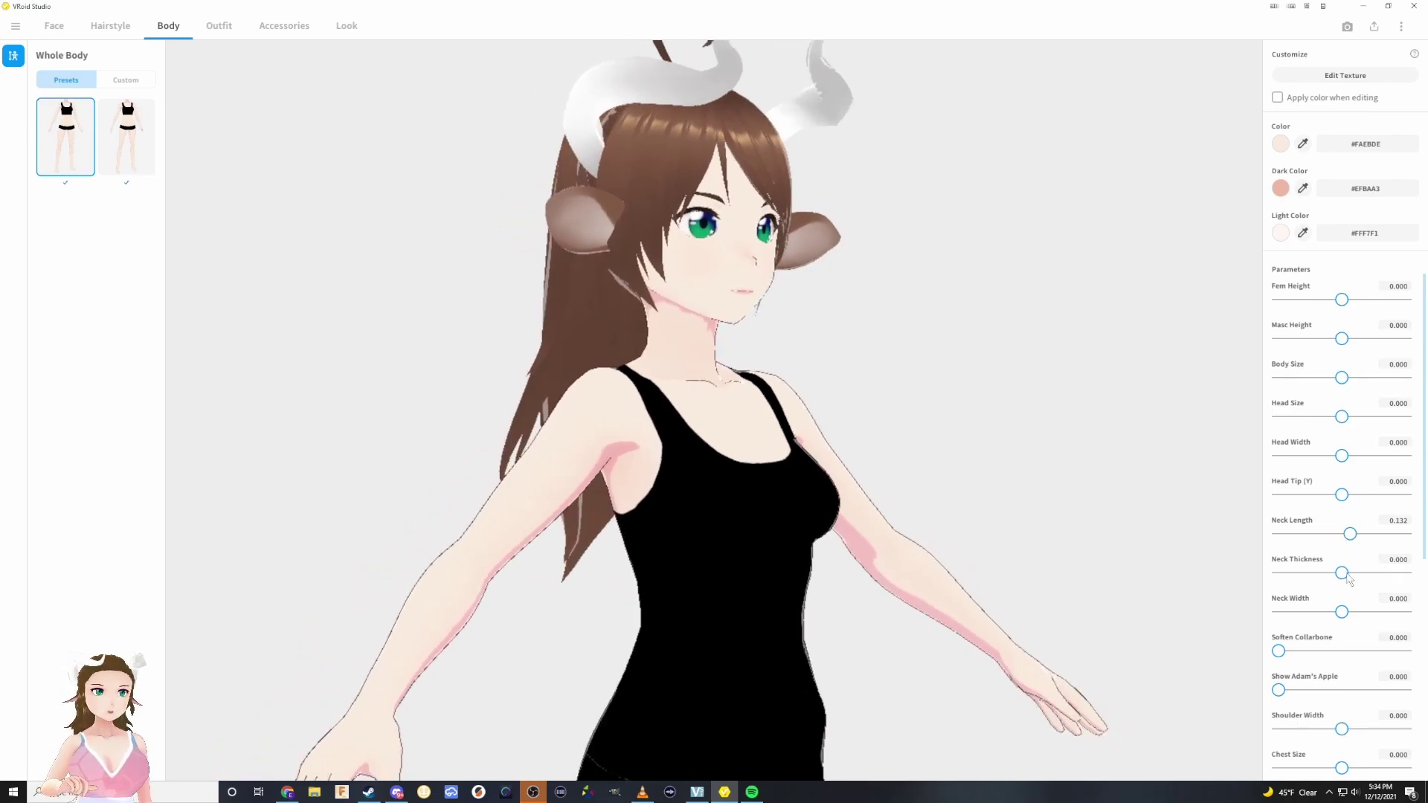
Step: Set Neck Thickness -14.978, Neck Width 60.793 and Soften Collarbone 47.137
mouse_move(1347, 574)
left_mouse_down()
mouse_move(1404, 572)
mouse_move(1334, 578)
mouse_move(1361, 612)
mouse_move(1383, 612)
left_mouse_up()
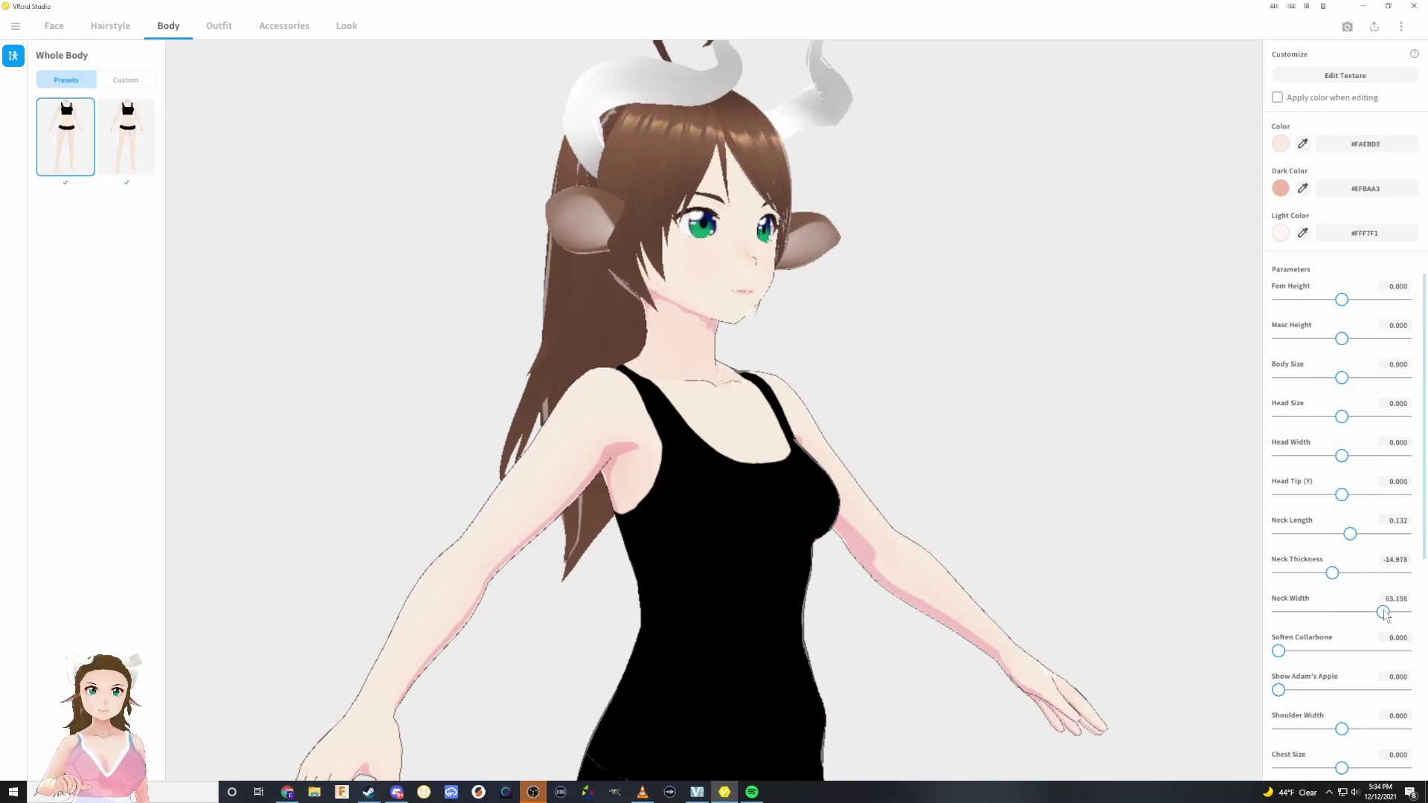
mouse_move(1100, 543)
left_mouse_down()
mouse_move(1115, 556)
mouse_move(1100, 548)
left_mouse_up()
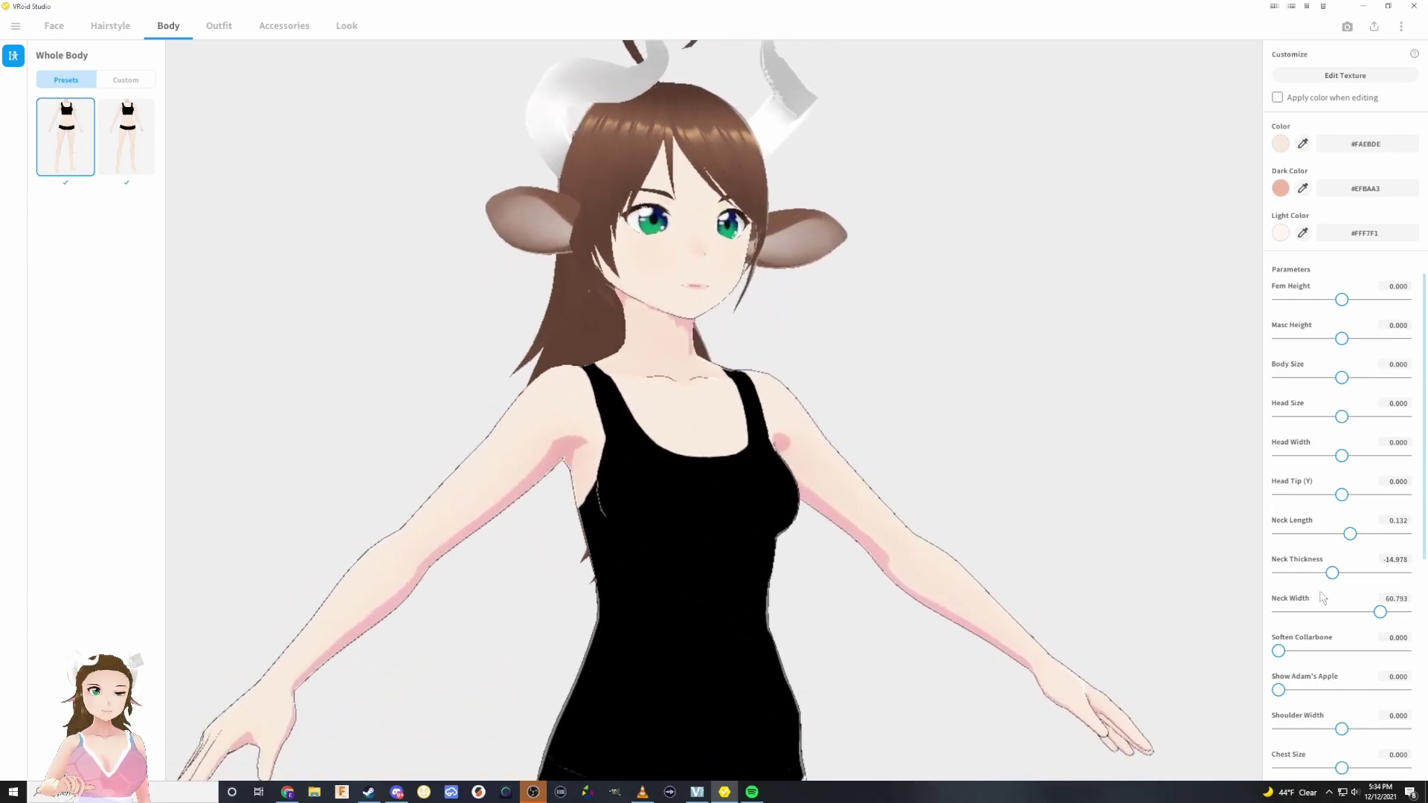
mouse_move(1279, 651)
left_mouse_down()
mouse_move(1404, 652)
mouse_move(1344, 661)
mouse_move(1314, 692)
mouse_move(1253, 677)
left_mouse_up()
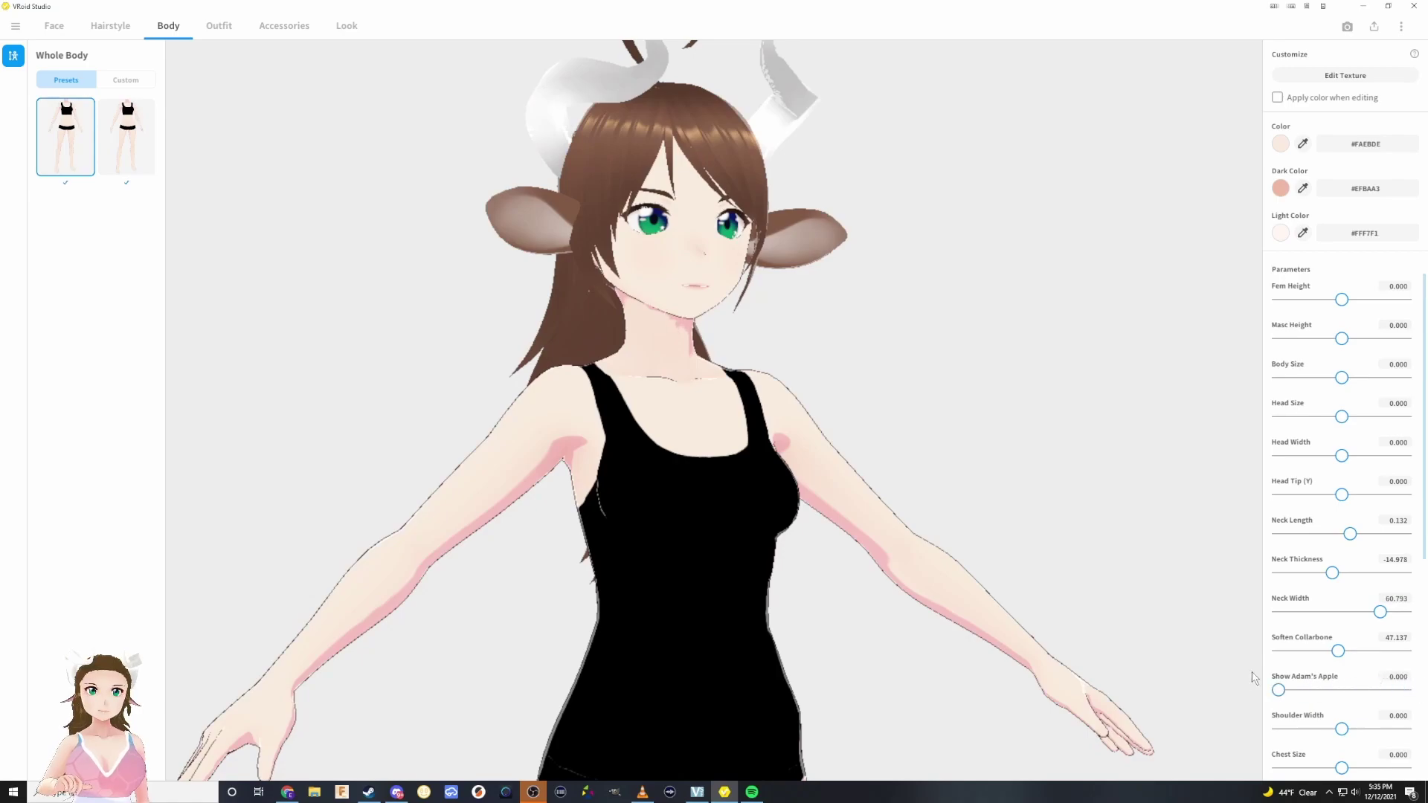
scroll(1331, 669, "down", 1)
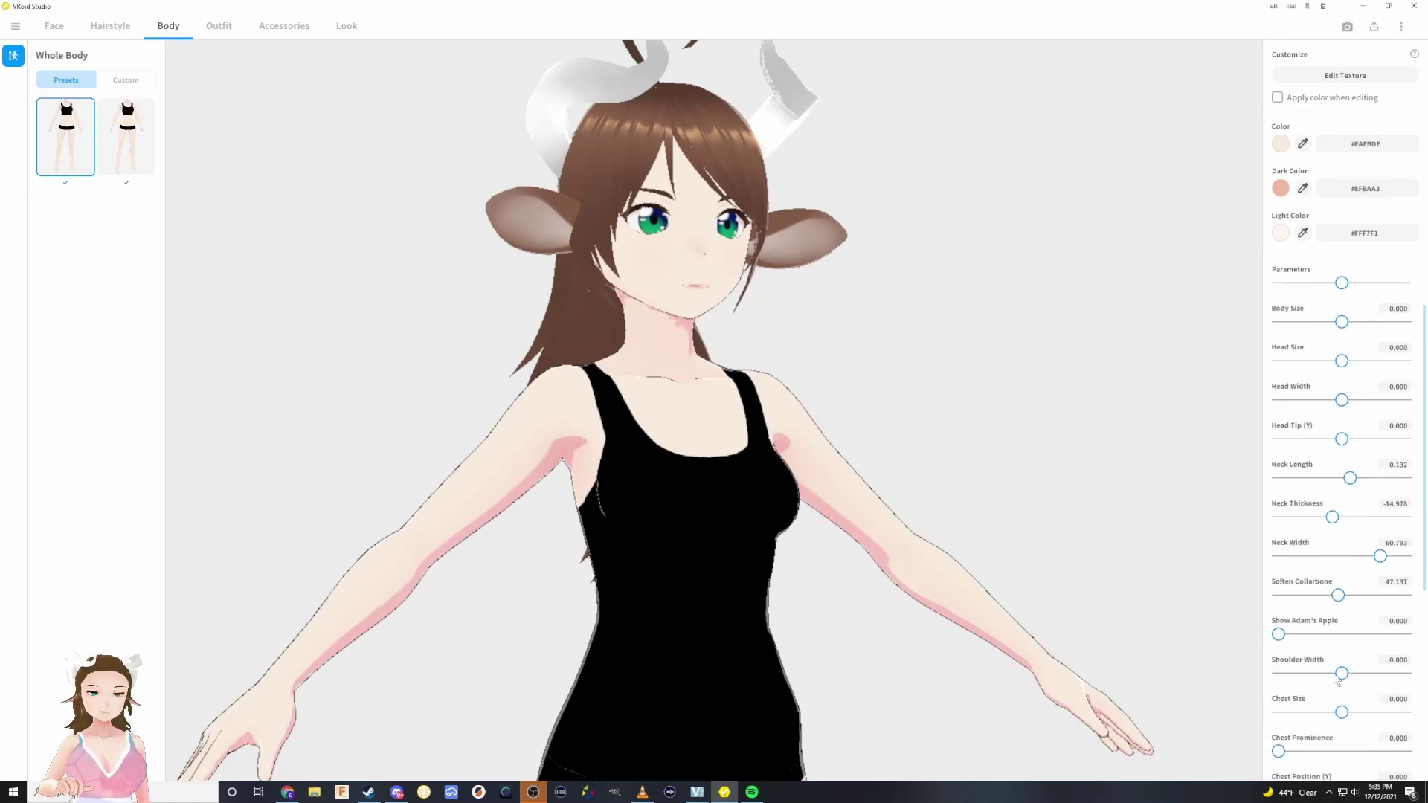
Step: Widen the shoulders slightly and try maximum, then zero, chest prominence and size
mouse_move(1346, 677)
left_mouse_down()
mouse_move(1390, 673)
mouse_move(1346, 686)
mouse_move(1349, 712)
mouse_move(1390, 712)
mouse_move(1378, 713)
left_mouse_up()
right_click_drag(1227, 654, 972, 567)
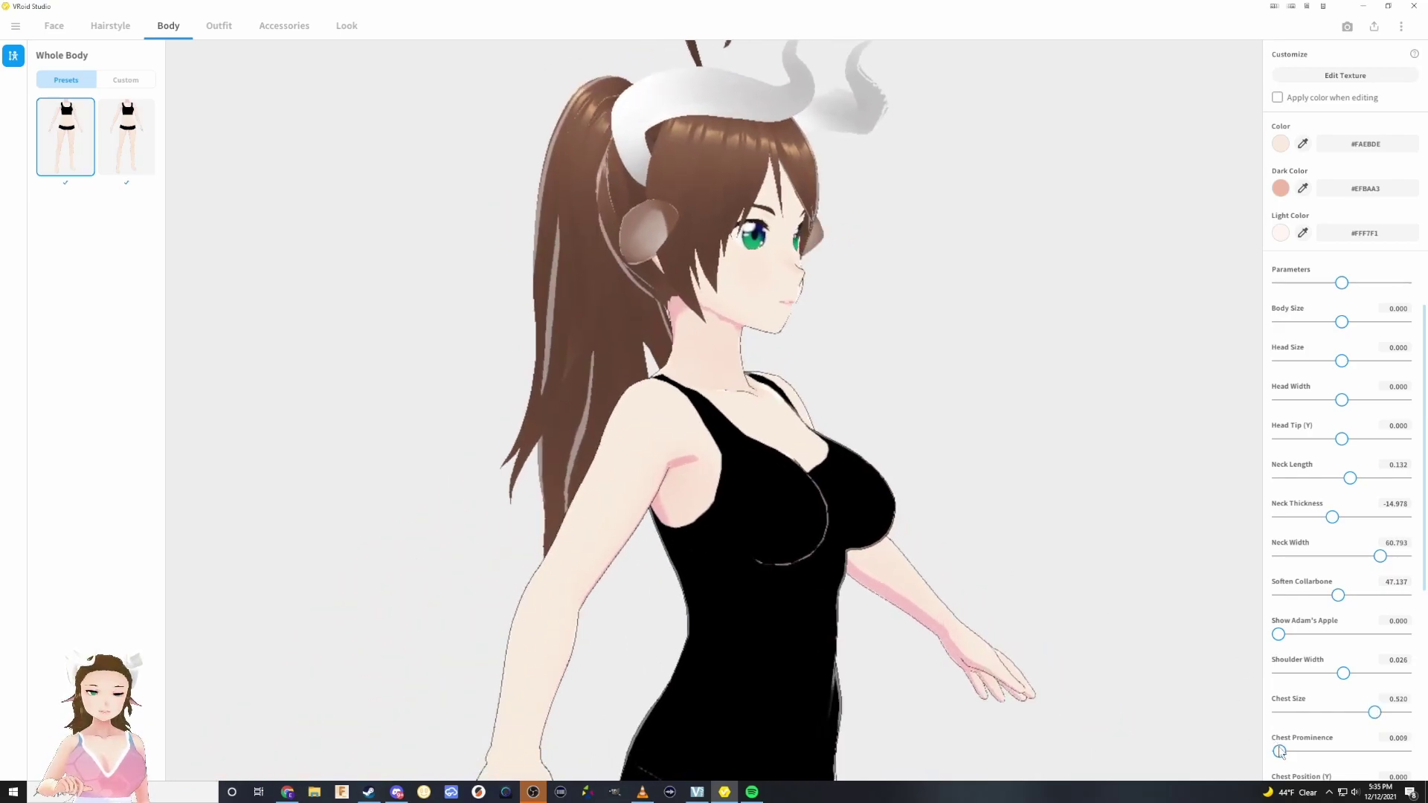
left_click_drag(1280, 752, 1422, 762)
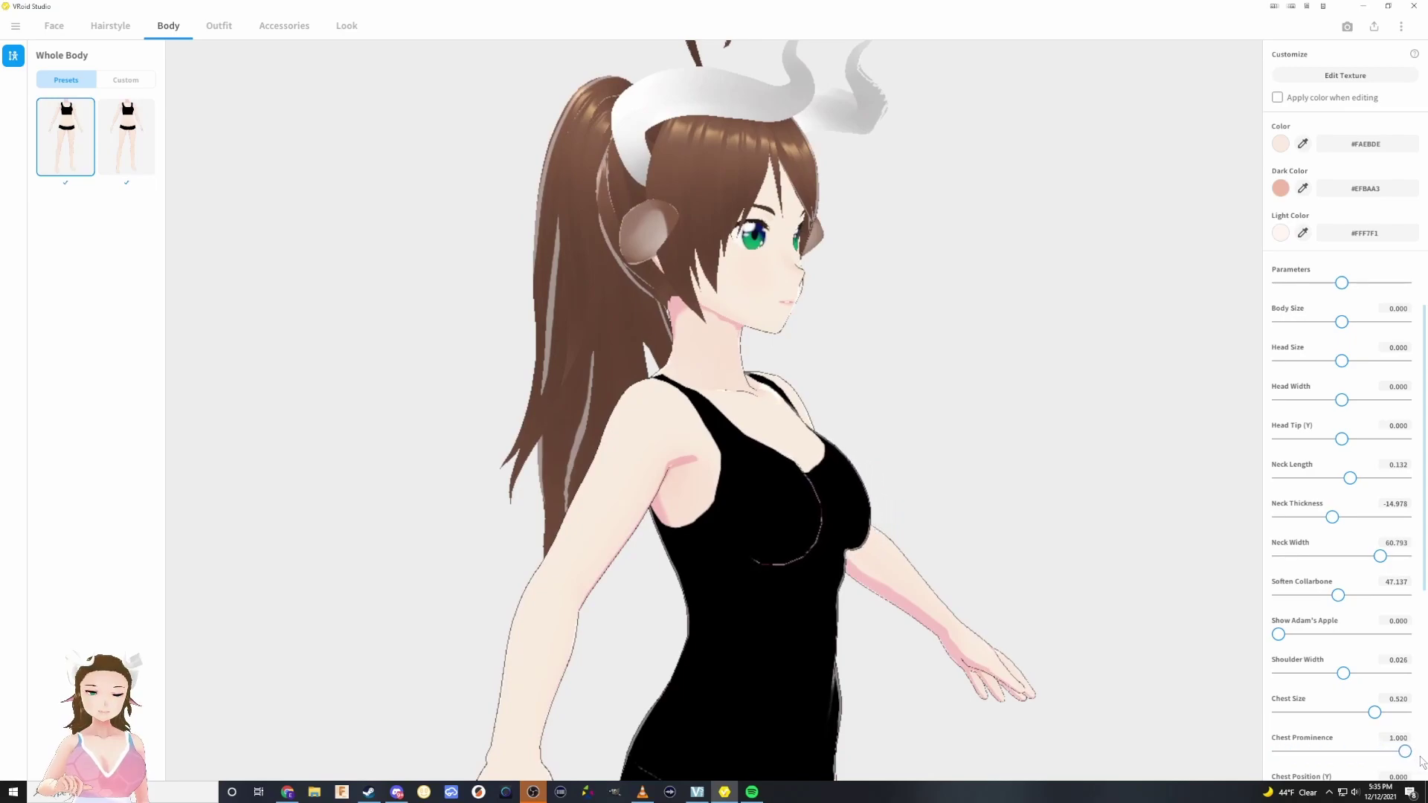
mouse_move(1373, 712)
left_mouse_down()
mouse_move(1405, 712)
mouse_move(1219, 707)
left_mouse_up()
mouse_move(1403, 752)
left_mouse_down()
mouse_move(1227, 739)
mouse_move(1367, 722)
mouse_move(1301, 736)
left_mouse_up()
scroll(1364, 719, "down", 1)
scroll(1346, 732, "down", 1)
Step: Try chest size 0.480, a higher chest position and chest split -0.775, then flatten the chest
left_click_drag(1180, 690, 1049, 664)
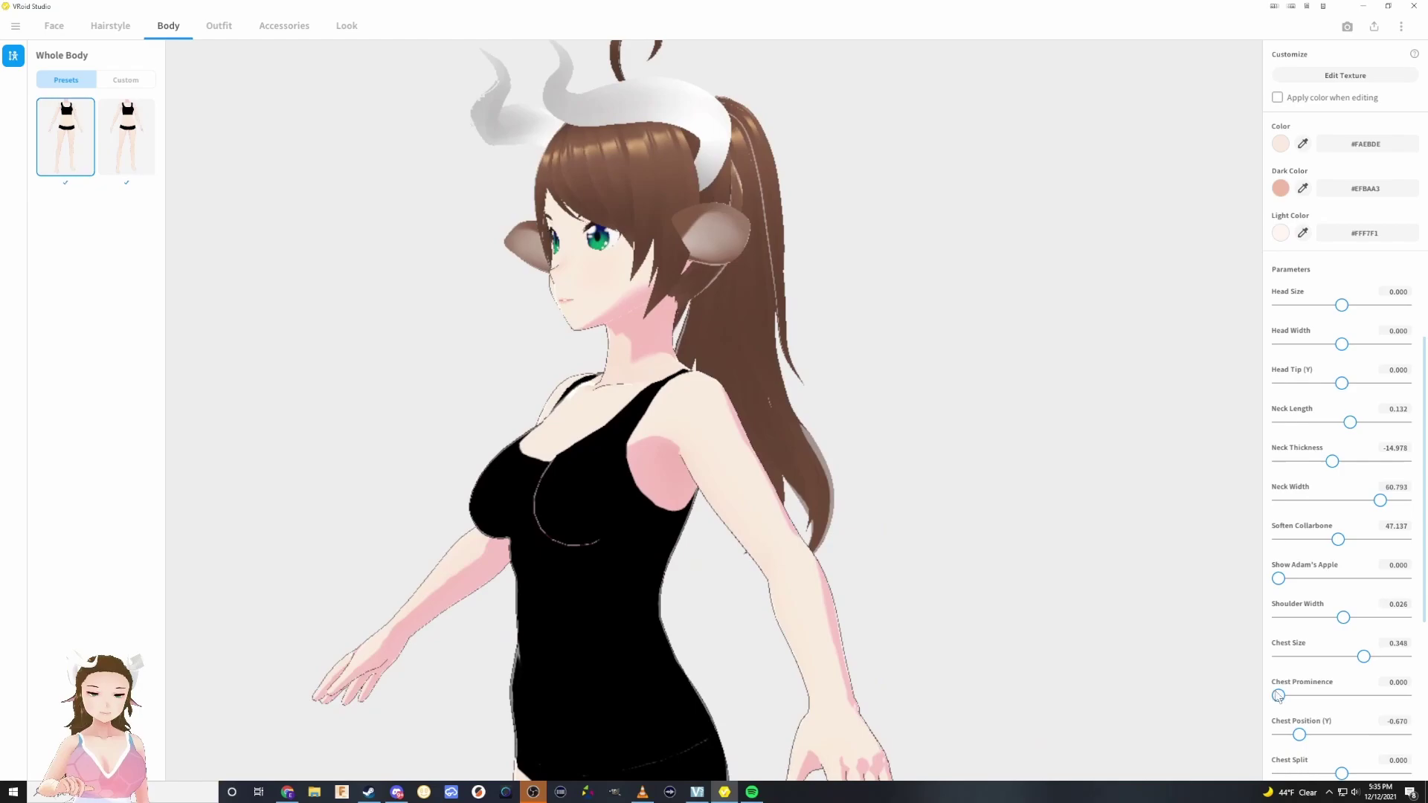
mouse_move(1278, 695)
left_mouse_down()
mouse_move(1202, 694)
mouse_move(1355, 695)
mouse_move(1219, 685)
left_mouse_up()
left_click_drag(1363, 656, 1373, 657)
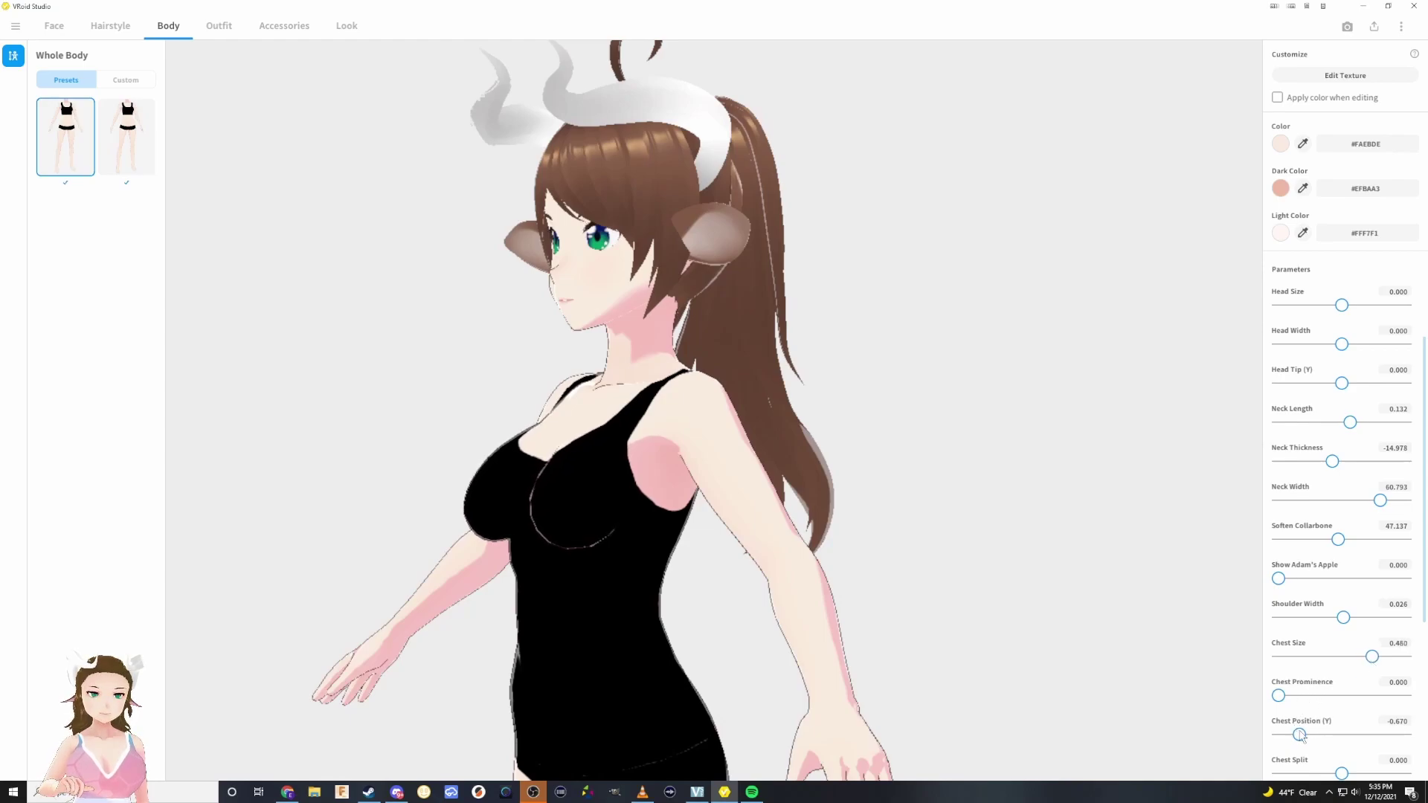
left_click_drag(1301, 736, 1328, 736)
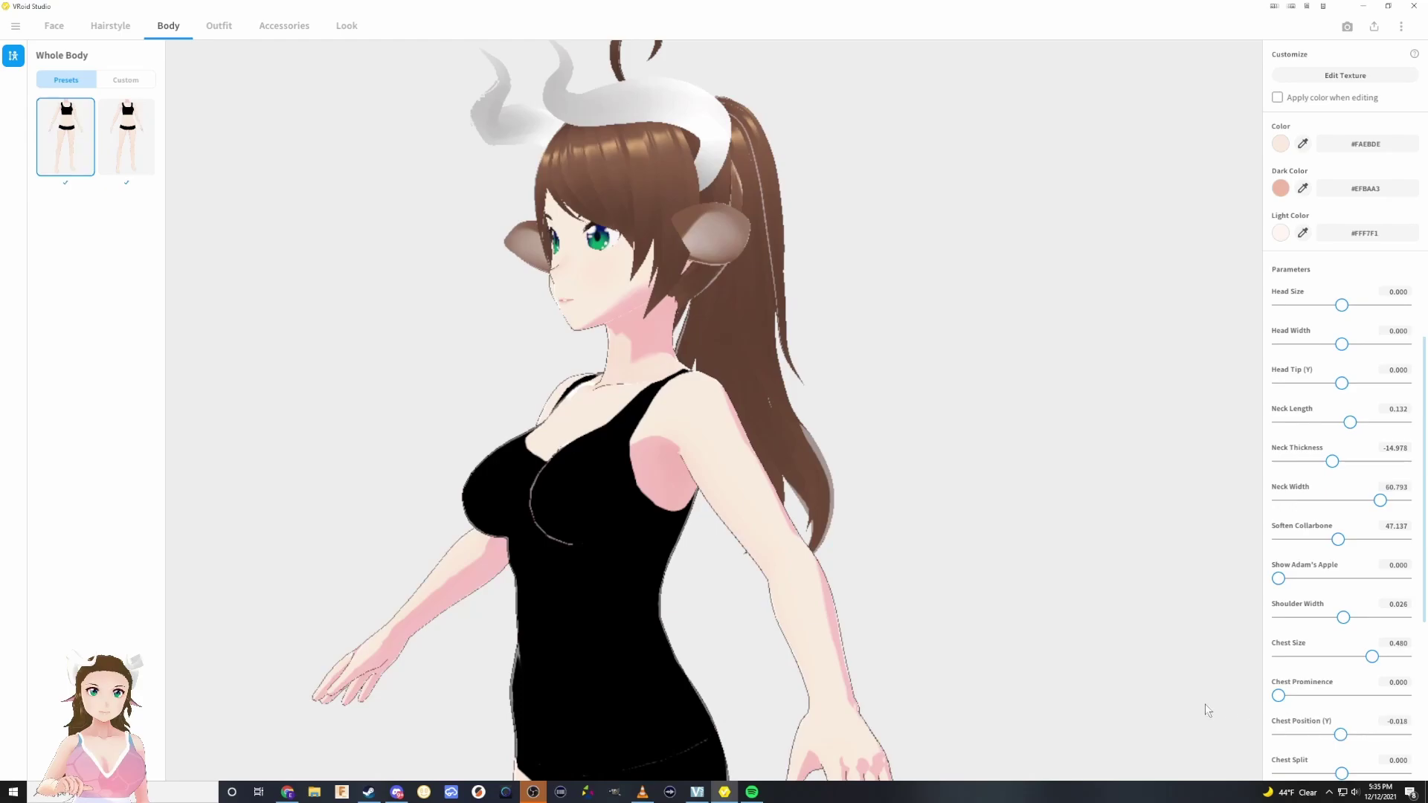
left_click_drag(1341, 774, 1291, 774)
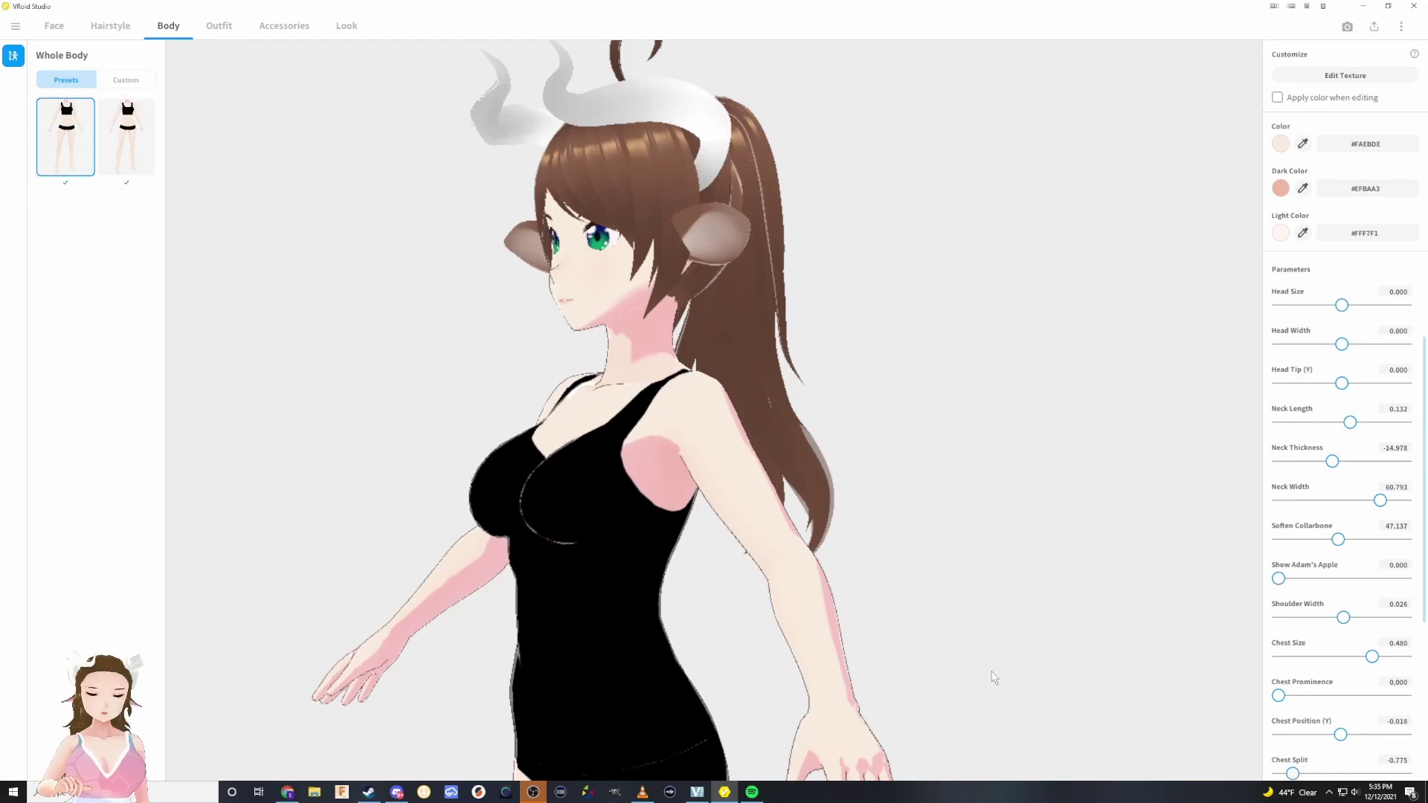
right_click_drag(994, 676, 1034, 684)
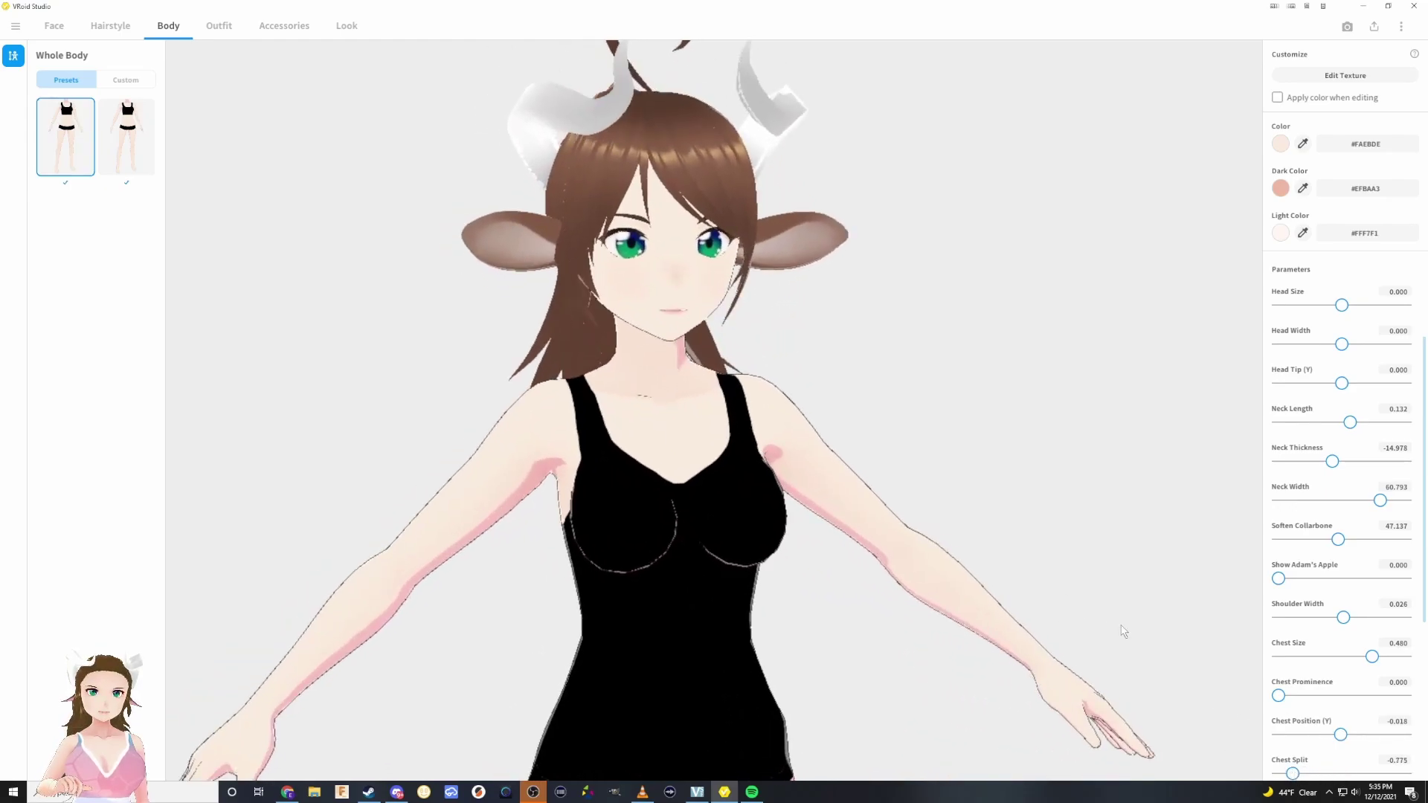
scroll(1321, 711, "down", 2)
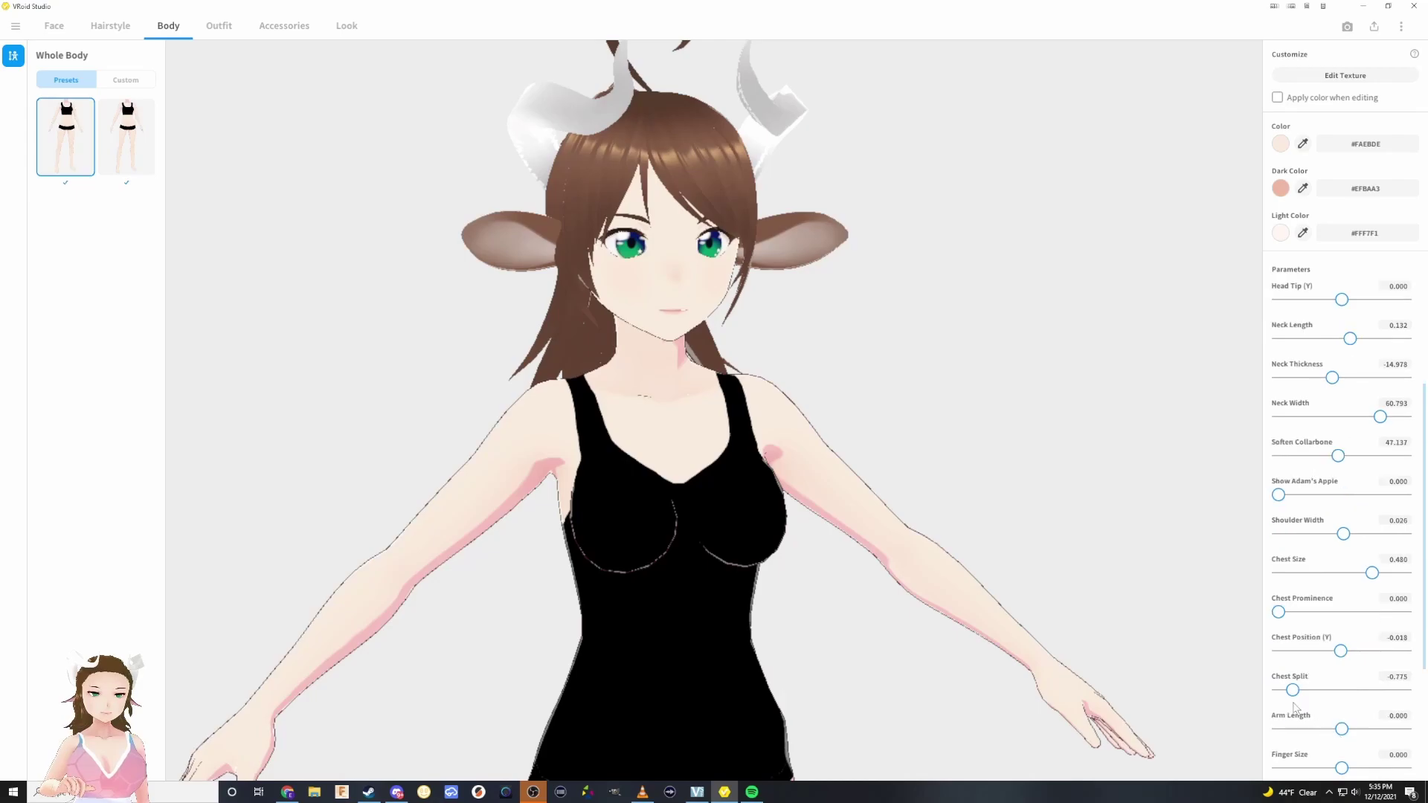
left_click_drag(1278, 613, 1399, 614)
left_click_drag(1100, 461, 963, 561)
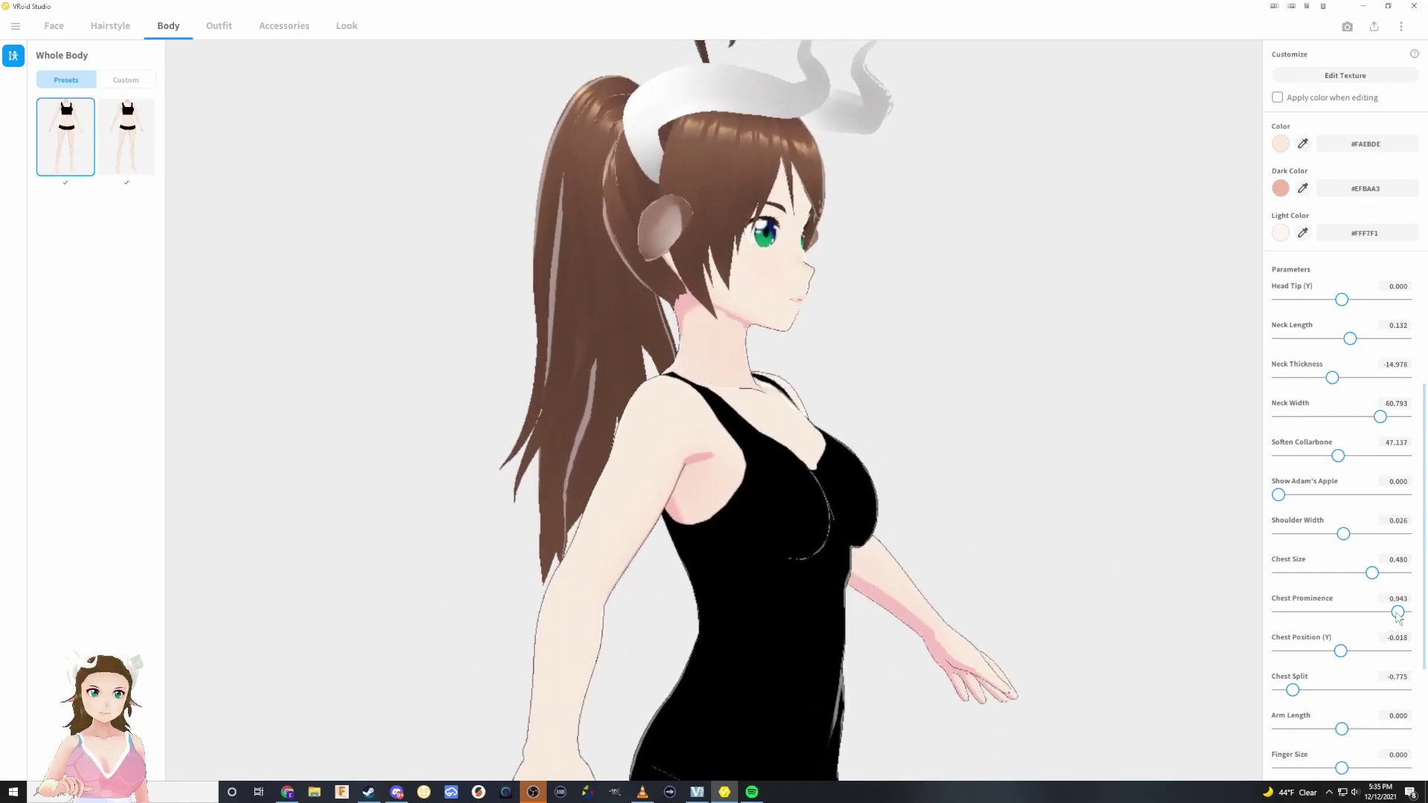
left_click_drag(1398, 614, 1206, 600)
left_click_drag(1372, 573, 1171, 566)
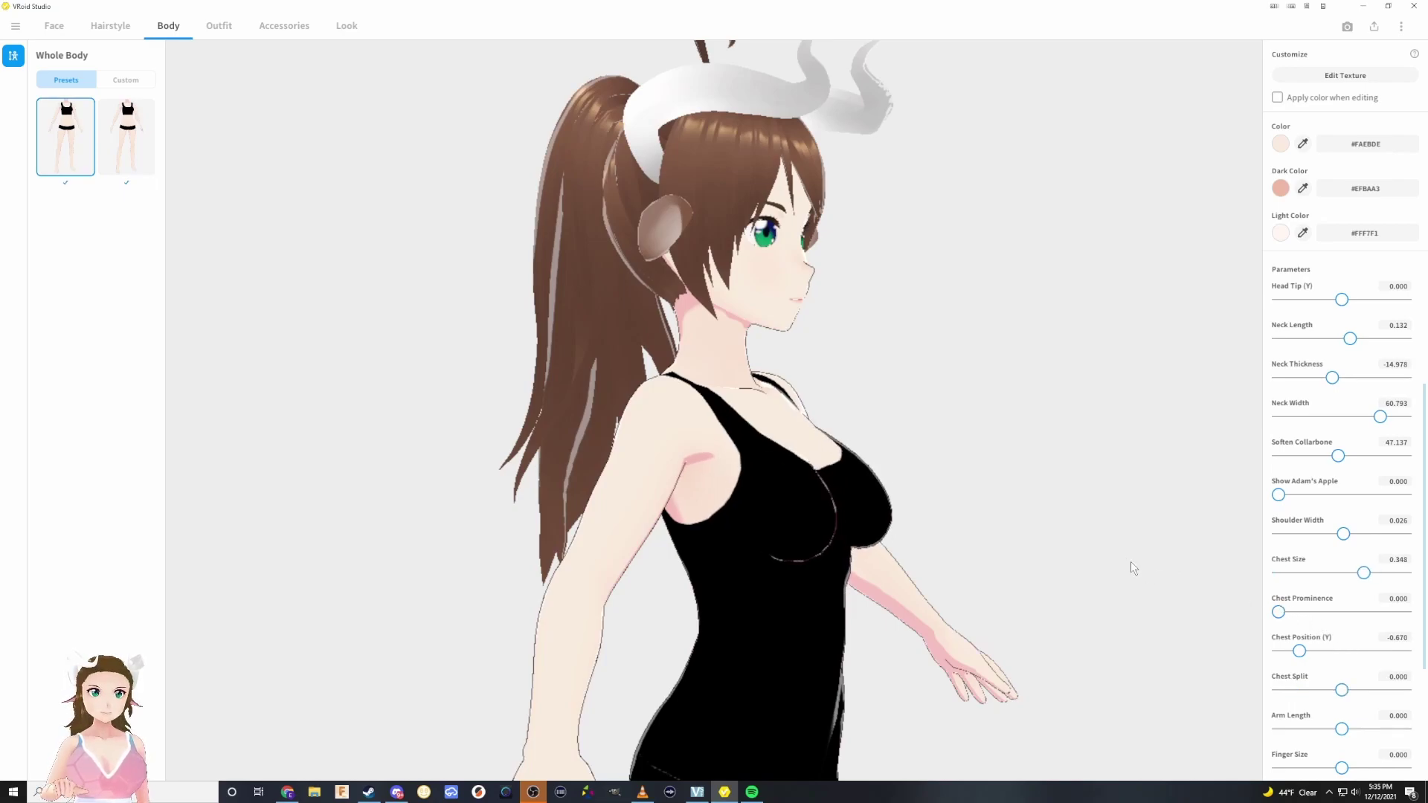
Step: Undo the recent chest prominence and enlargement changes with Ctrl+Z
key("ctrl+z")
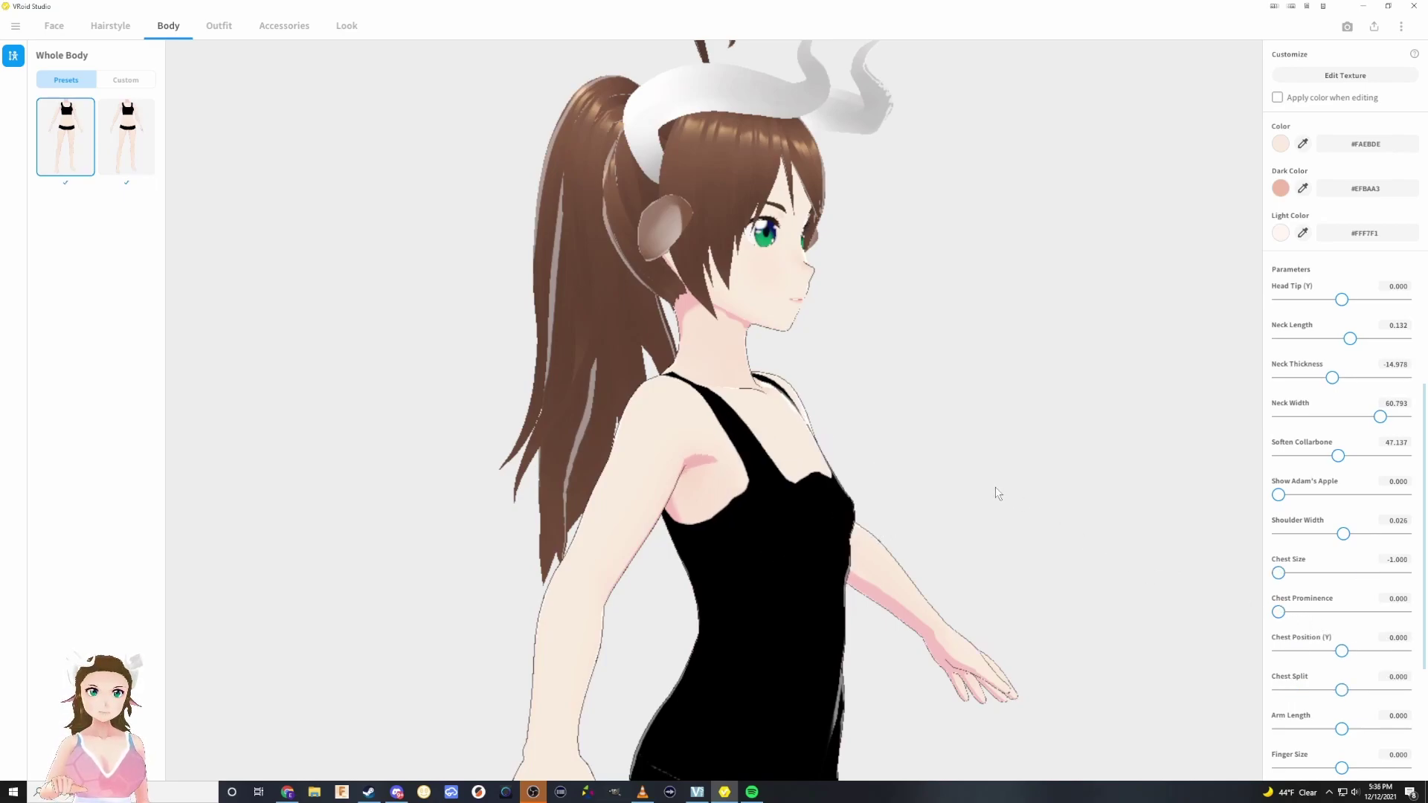
key("ctrl+z")
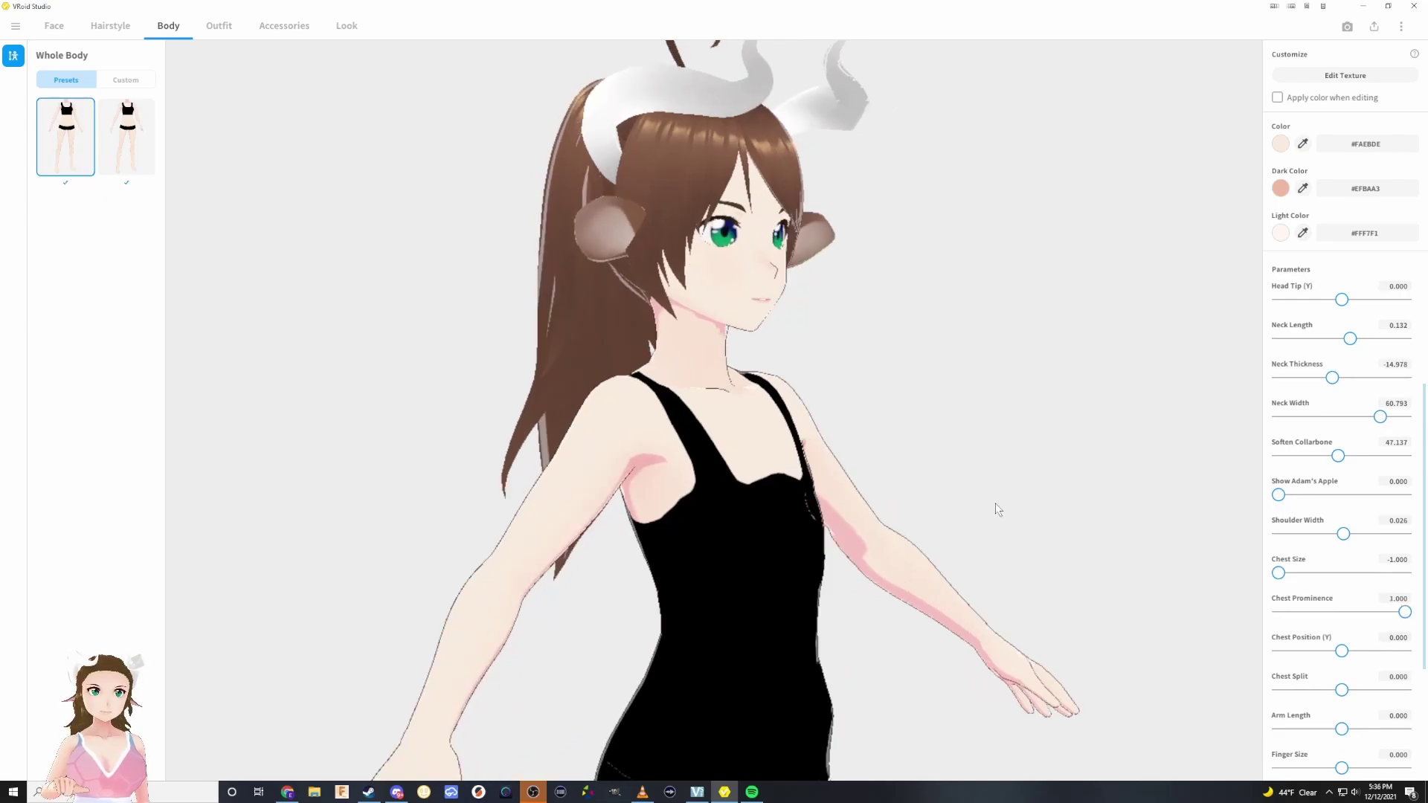
mouse_move(1015, 508)
right_mouse_down()
mouse_move(922, 509)
mouse_move(971, 528)
mouse_move(837, 628)
right_mouse_up()
key("ctrl+z")
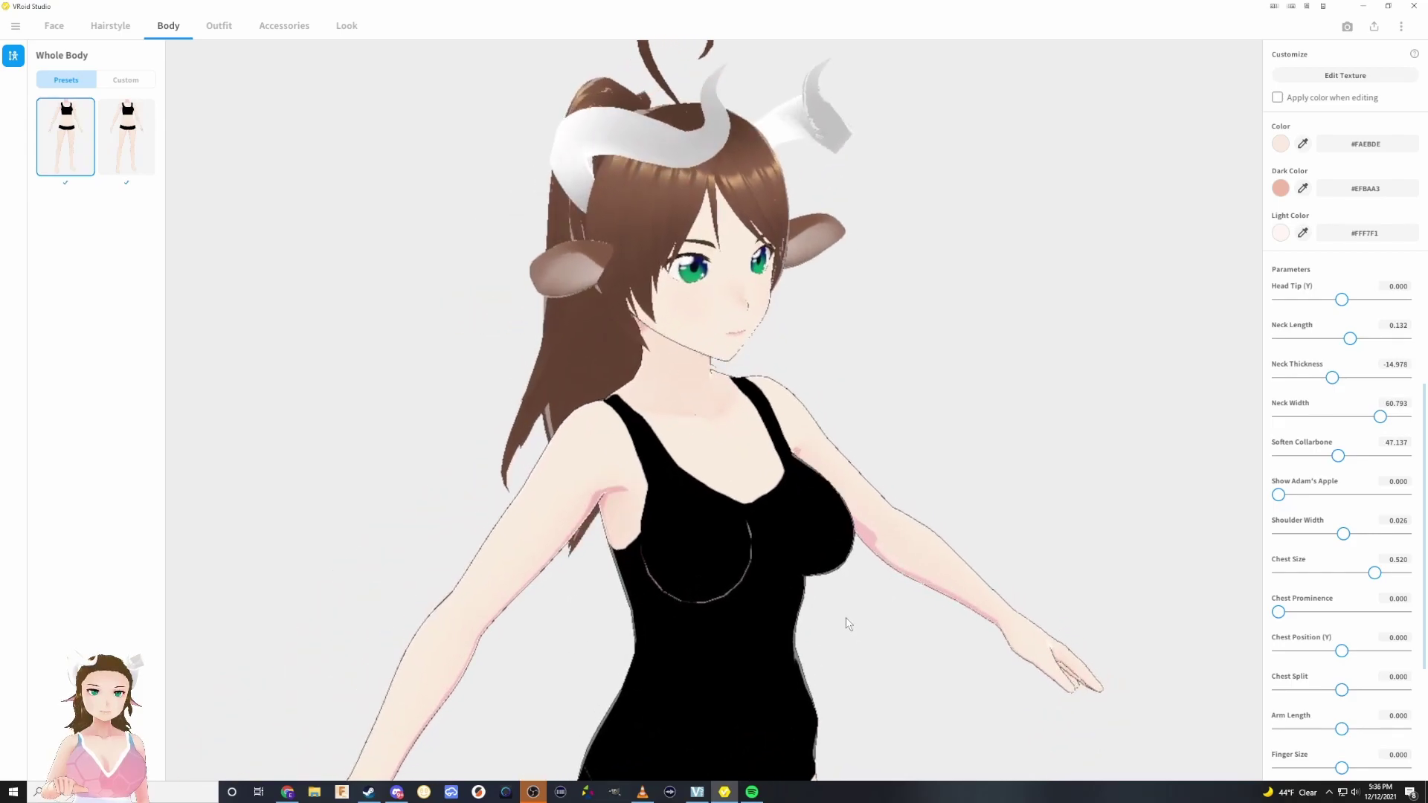
key("ctrl+z")
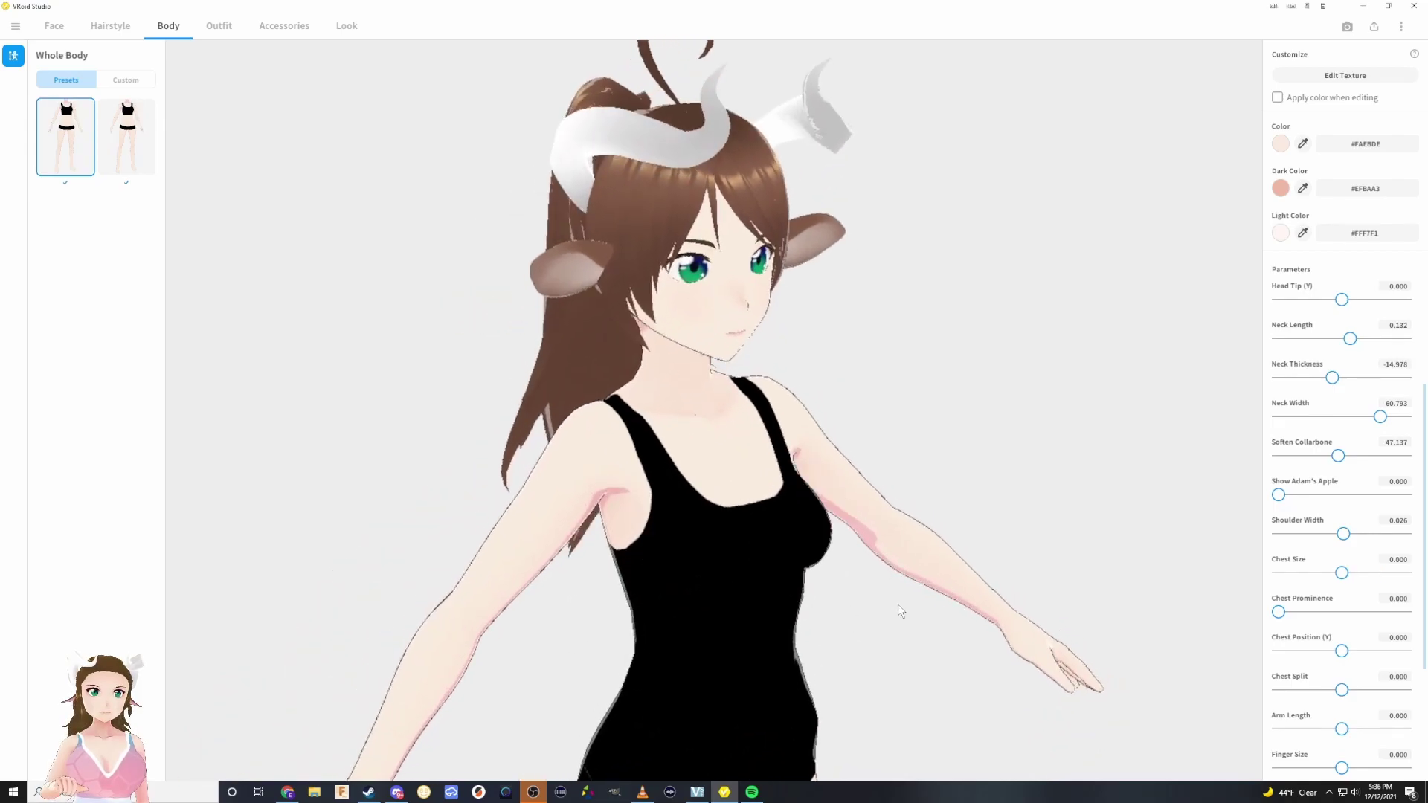
right_click_drag(898, 604, 1103, 609)
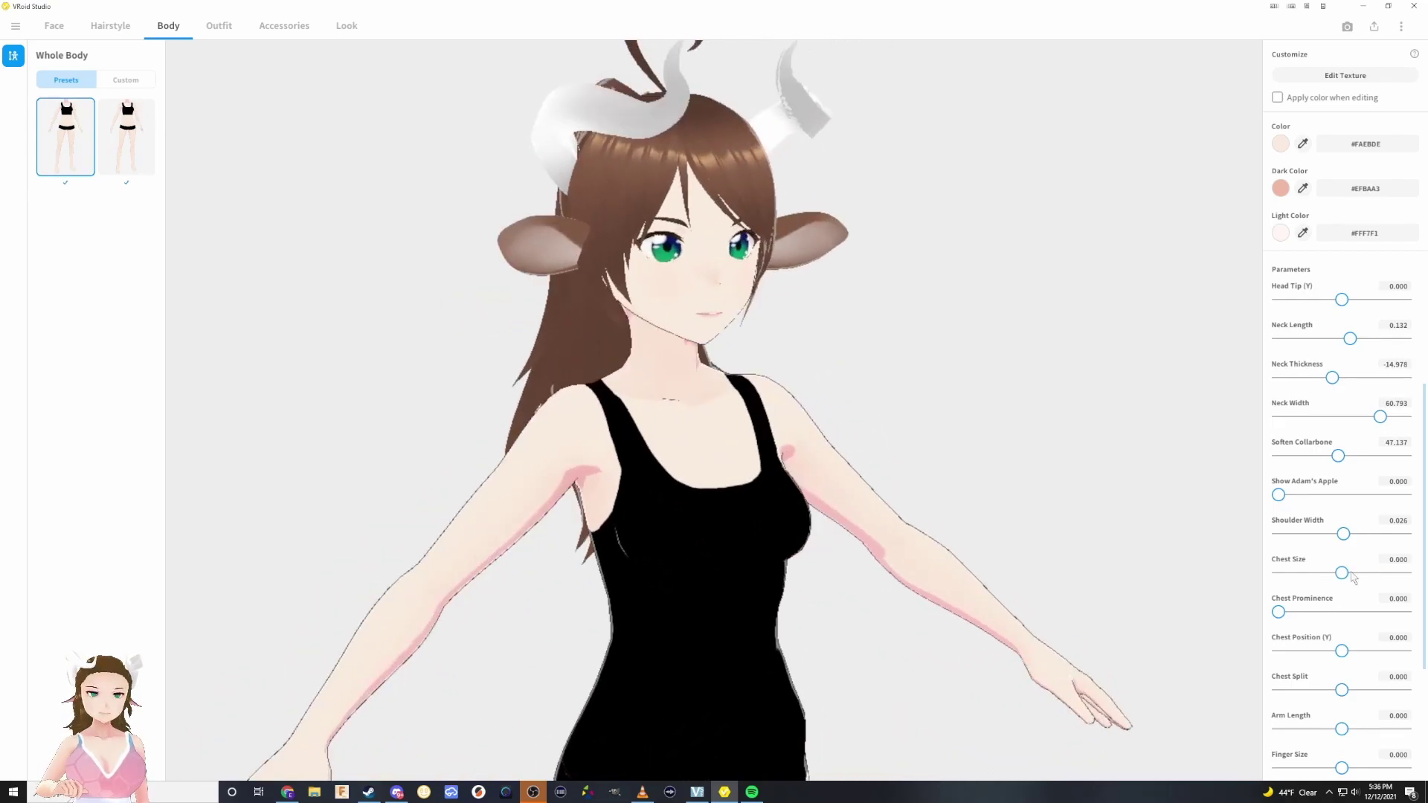
Step: Enlarge the chest from 0.264 to maximum size 1.000 and lower its position slightly
left_click_drag(1342, 573, 1358, 572)
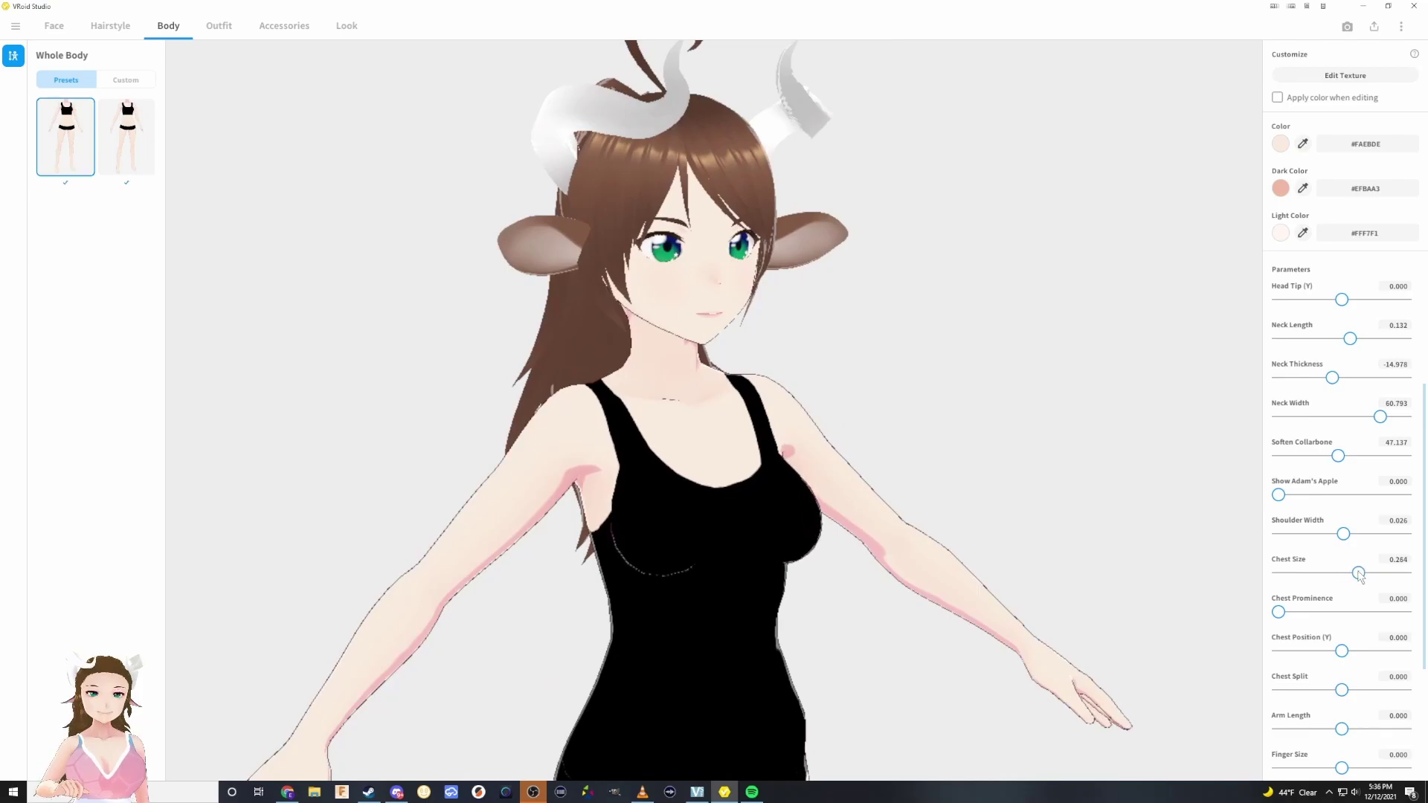
right_click_drag(1063, 567, 1013, 568)
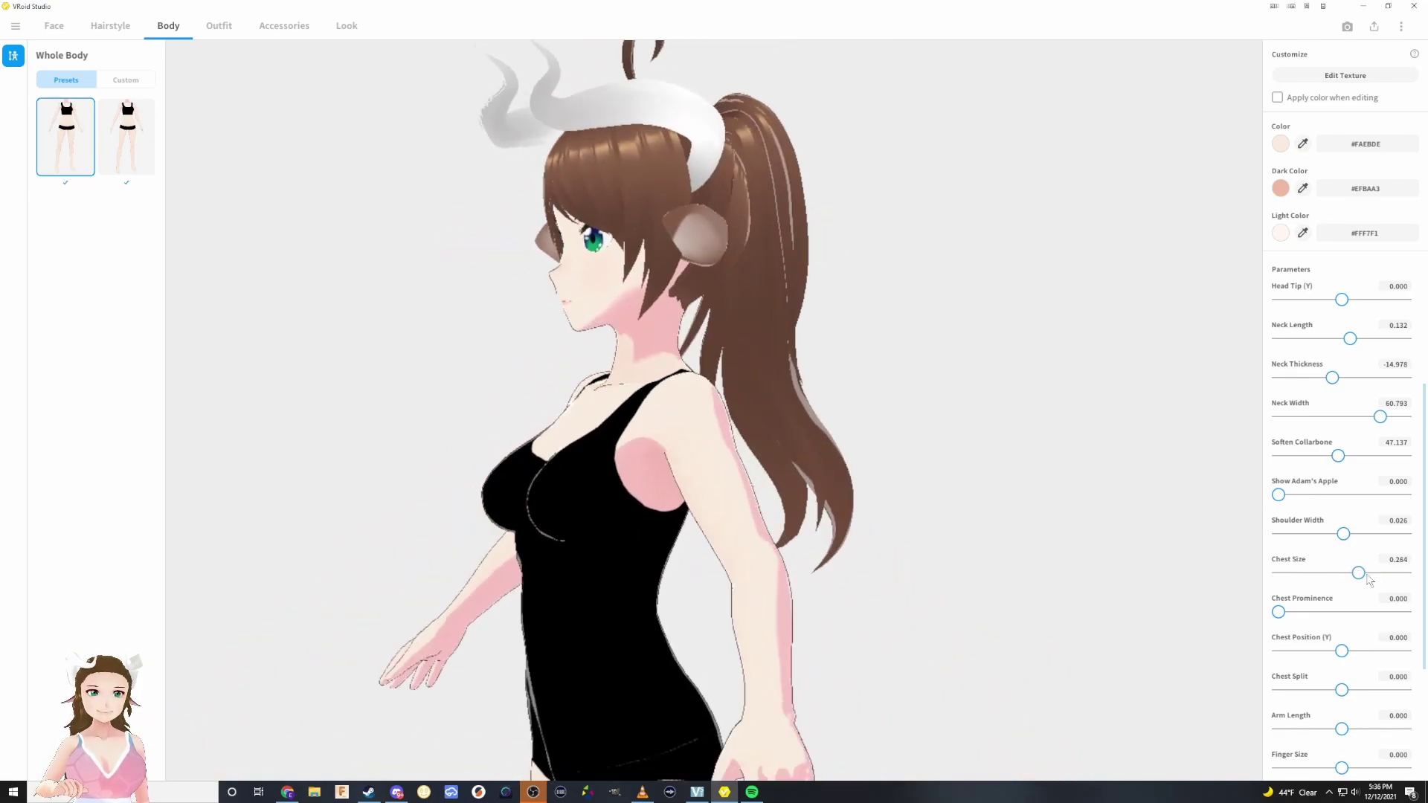
left_click_drag(1367, 576, 1404, 573)
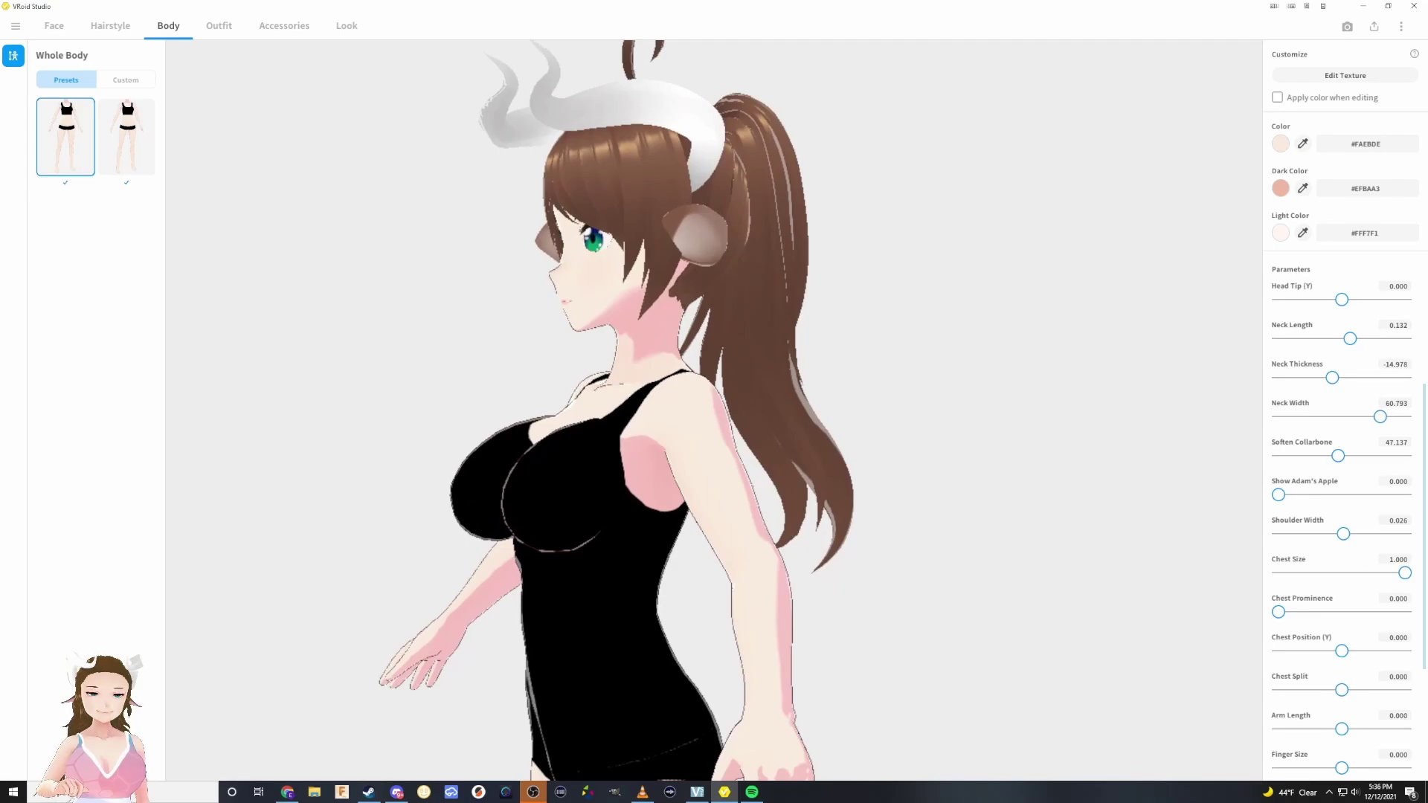
mouse_move(1026, 569)
right_mouse_down()
mouse_move(1251, 612)
mouse_move(1135, 629)
right_mouse_up()
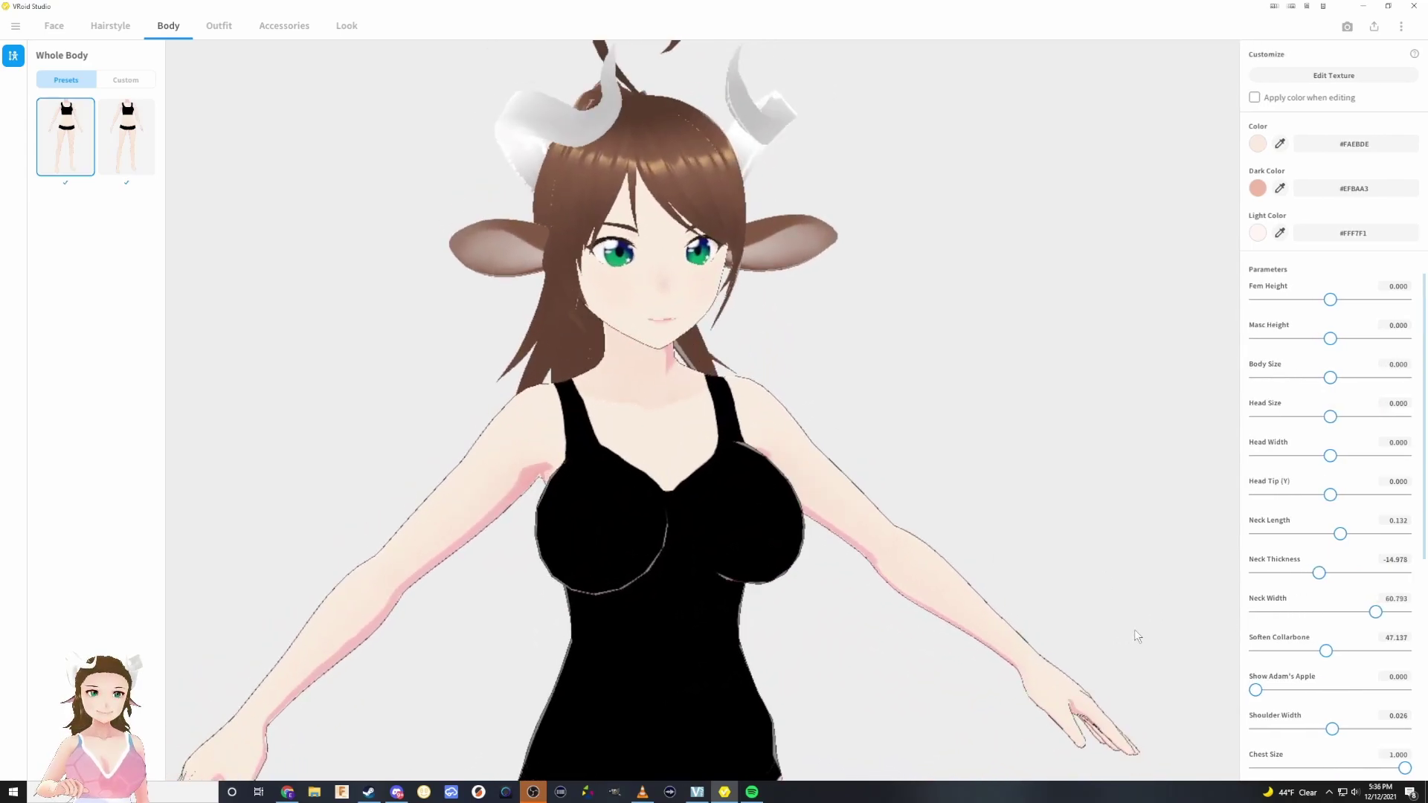
scroll(1274, 661, "down", 1)
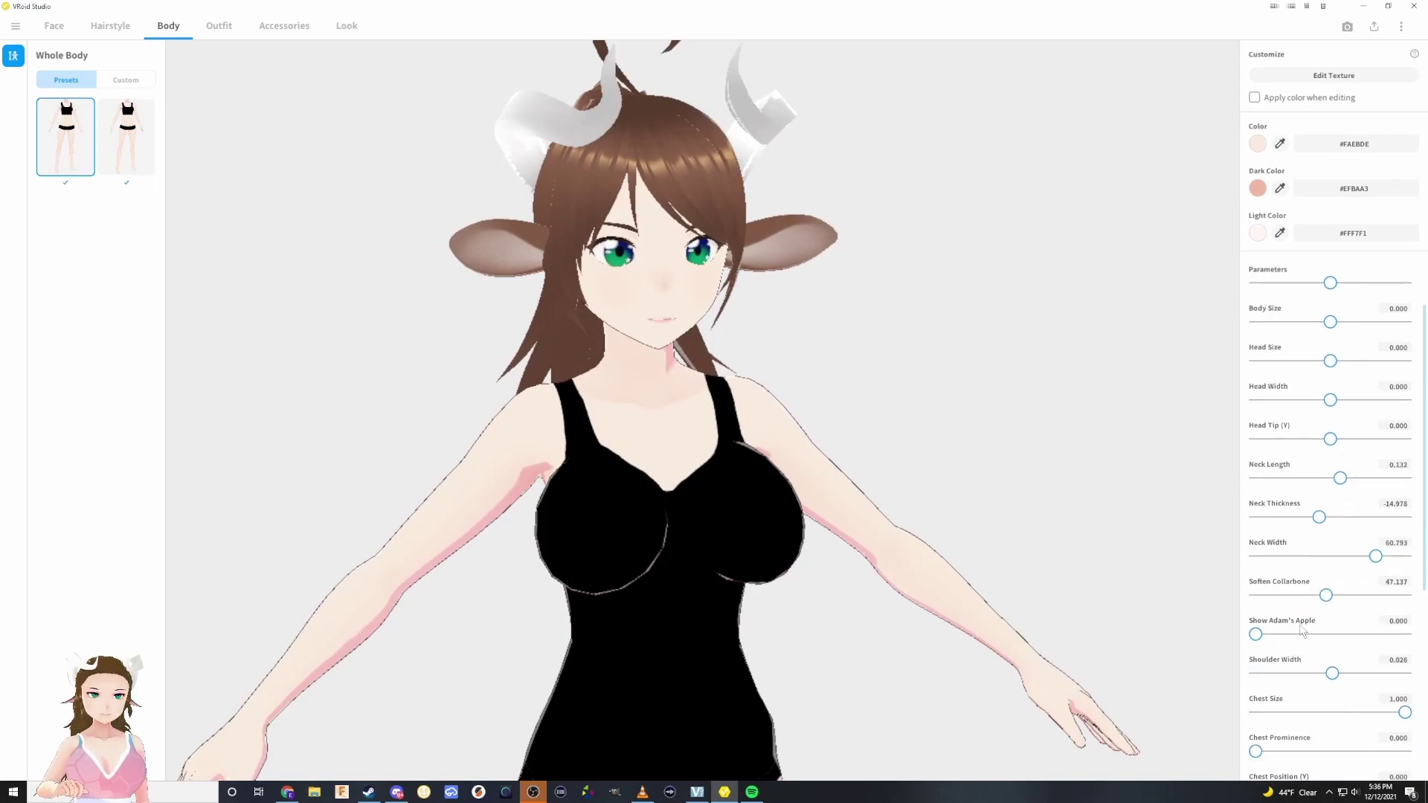
scroll(1314, 556, "down", 1)
scroll(1318, 618, "down", 2)
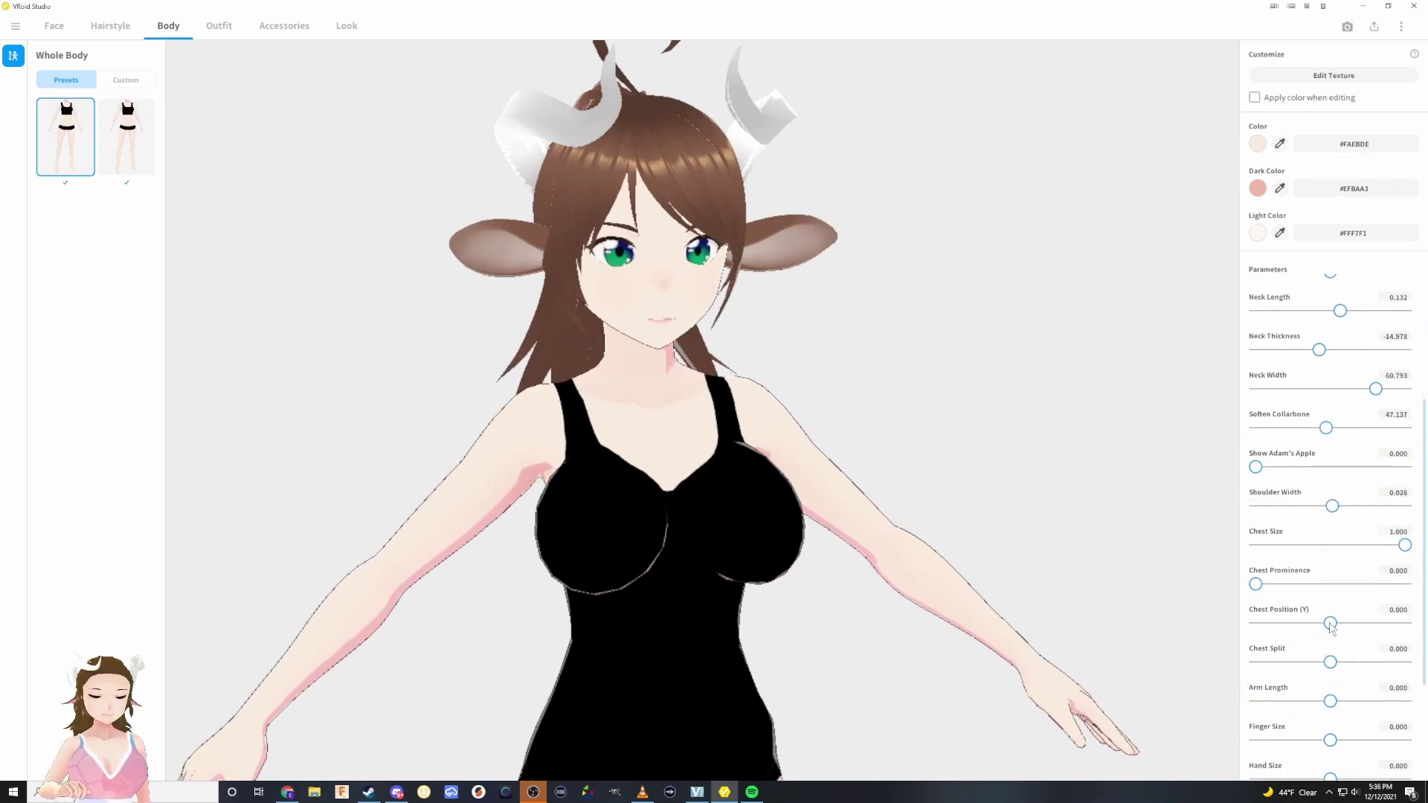
mouse_move(1330, 623)
left_mouse_down()
mouse_move(1258, 662)
mouse_move(1313, 662)
left_mouse_up()
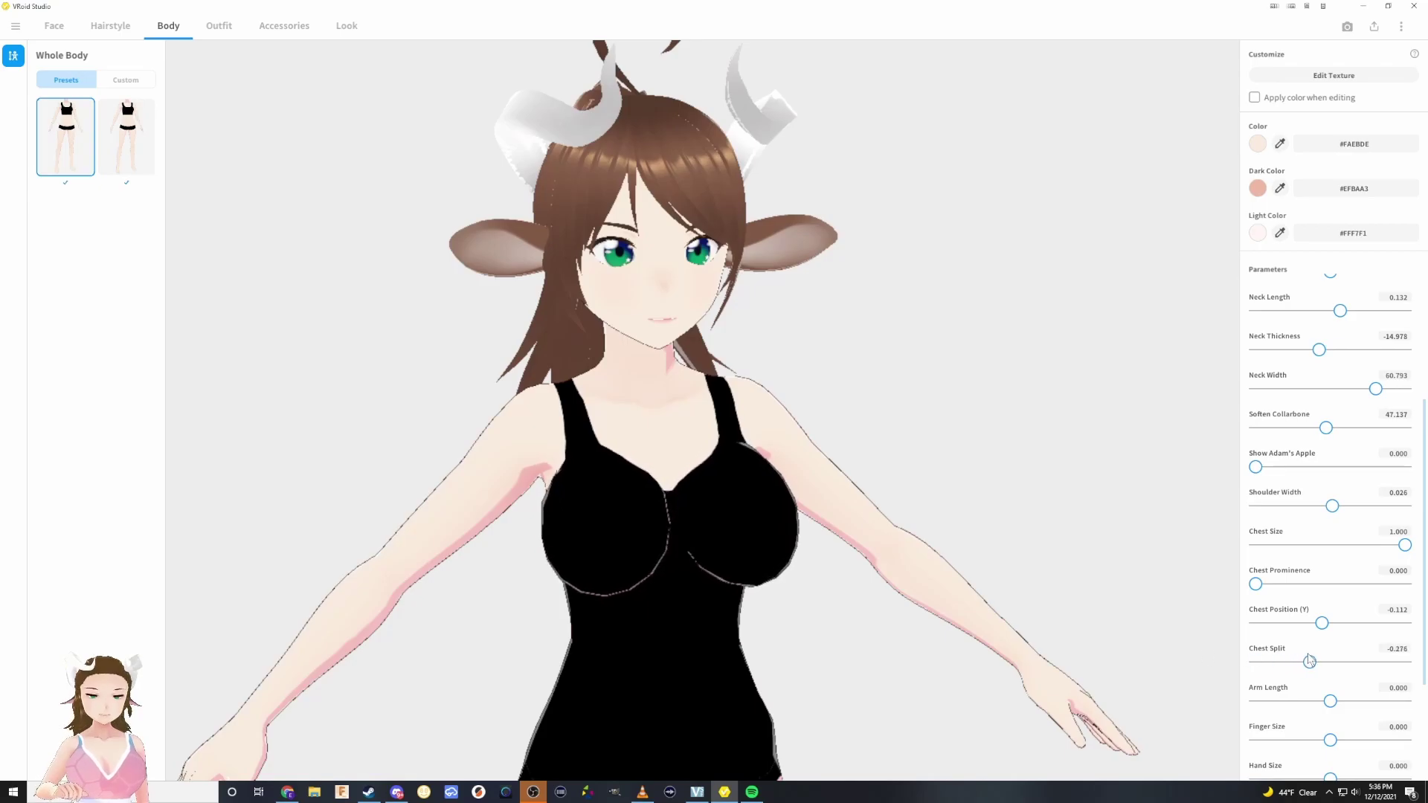
mouse_move(1092, 611)
right_mouse_down()
mouse_move(784, 534)
mouse_move(841, 528)
mouse_move(818, 525)
right_mouse_up()
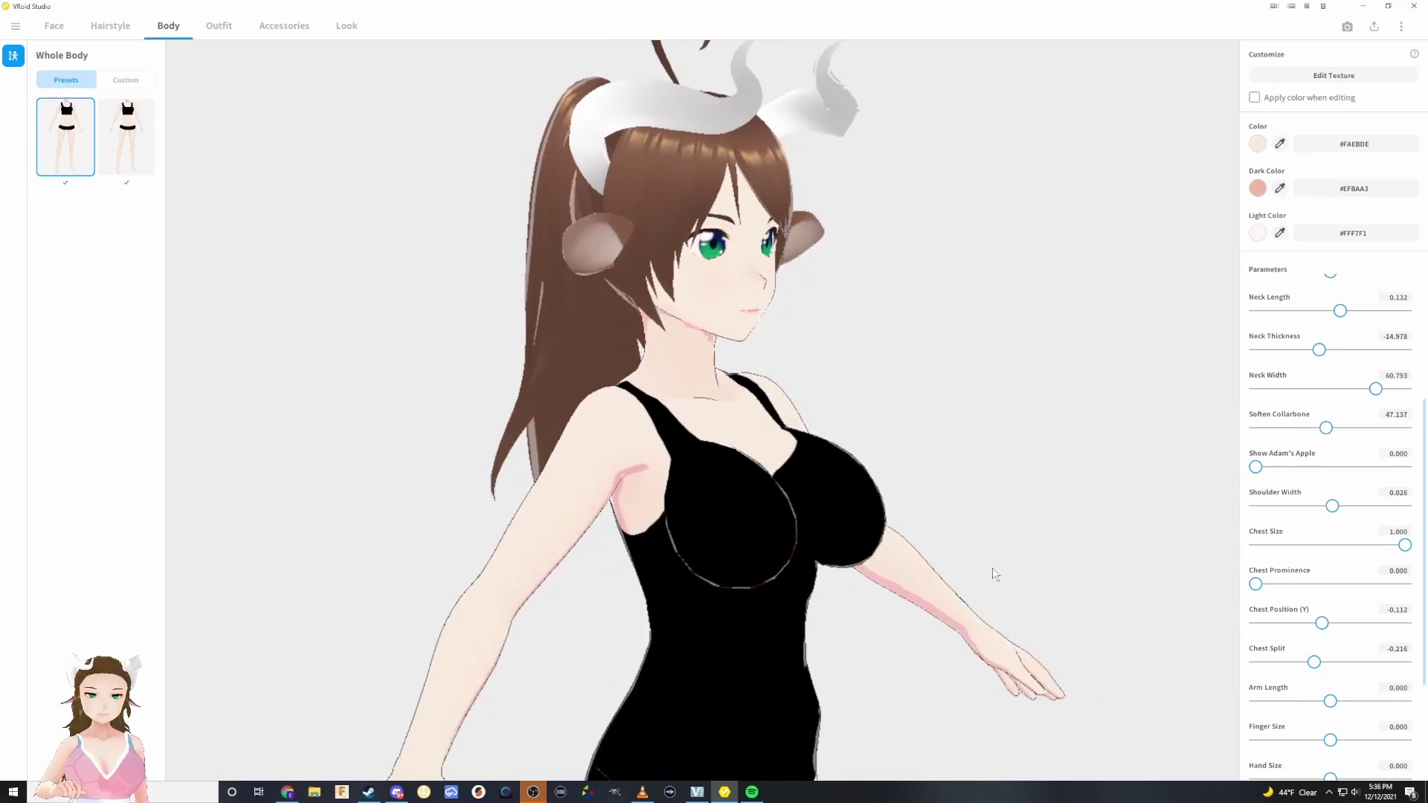
Step: Revert the chest and shoulder values to 0.000 and inspect the hand and thigh up close
key("ctrl+z")
key("ctrl+z")
key("ctrl+z")
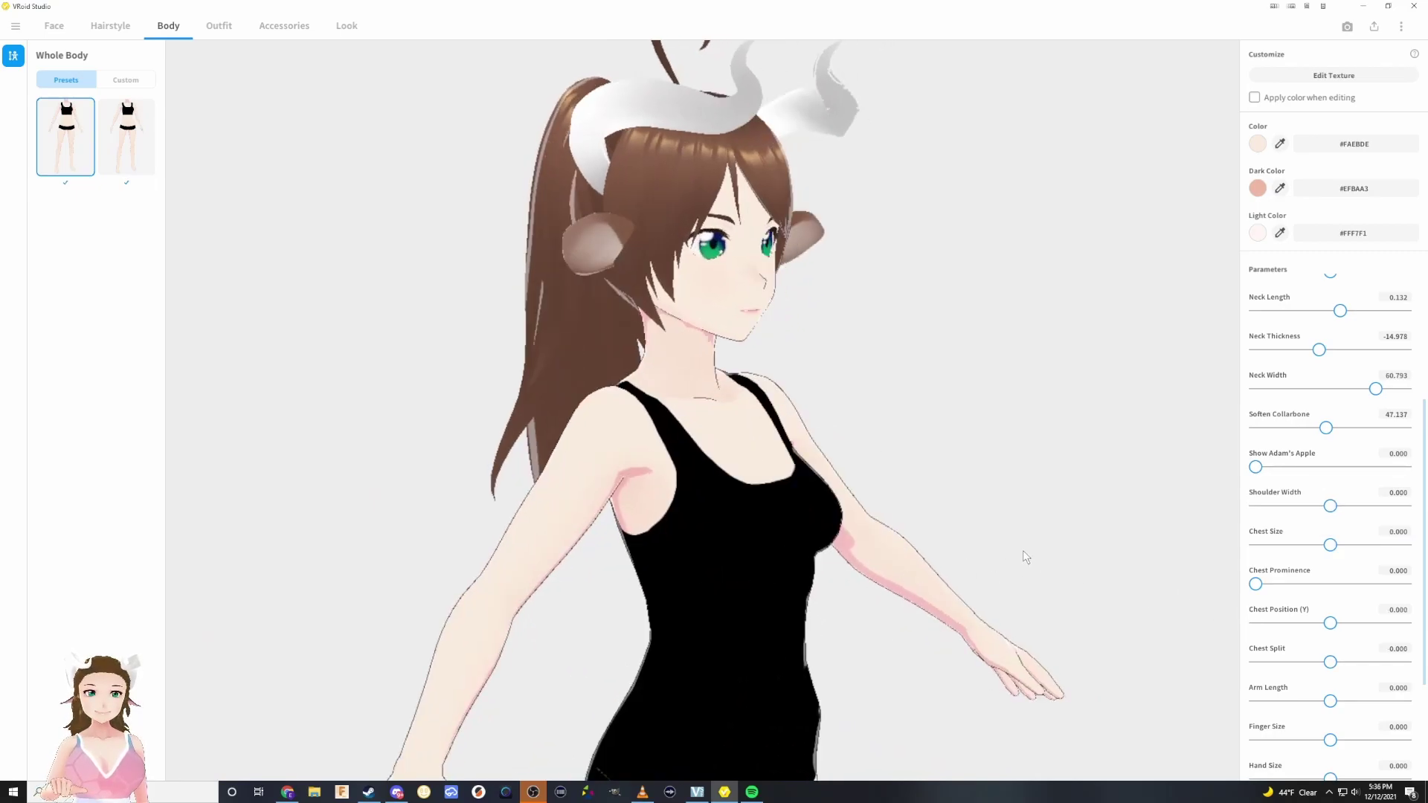
mouse_move(1052, 547)
right_mouse_down()
mouse_move(1067, 535)
mouse_move(1007, 519)
mouse_move(975, 542)
mouse_move(1077, 548)
mouse_move(1051, 490)
right_mouse_up()
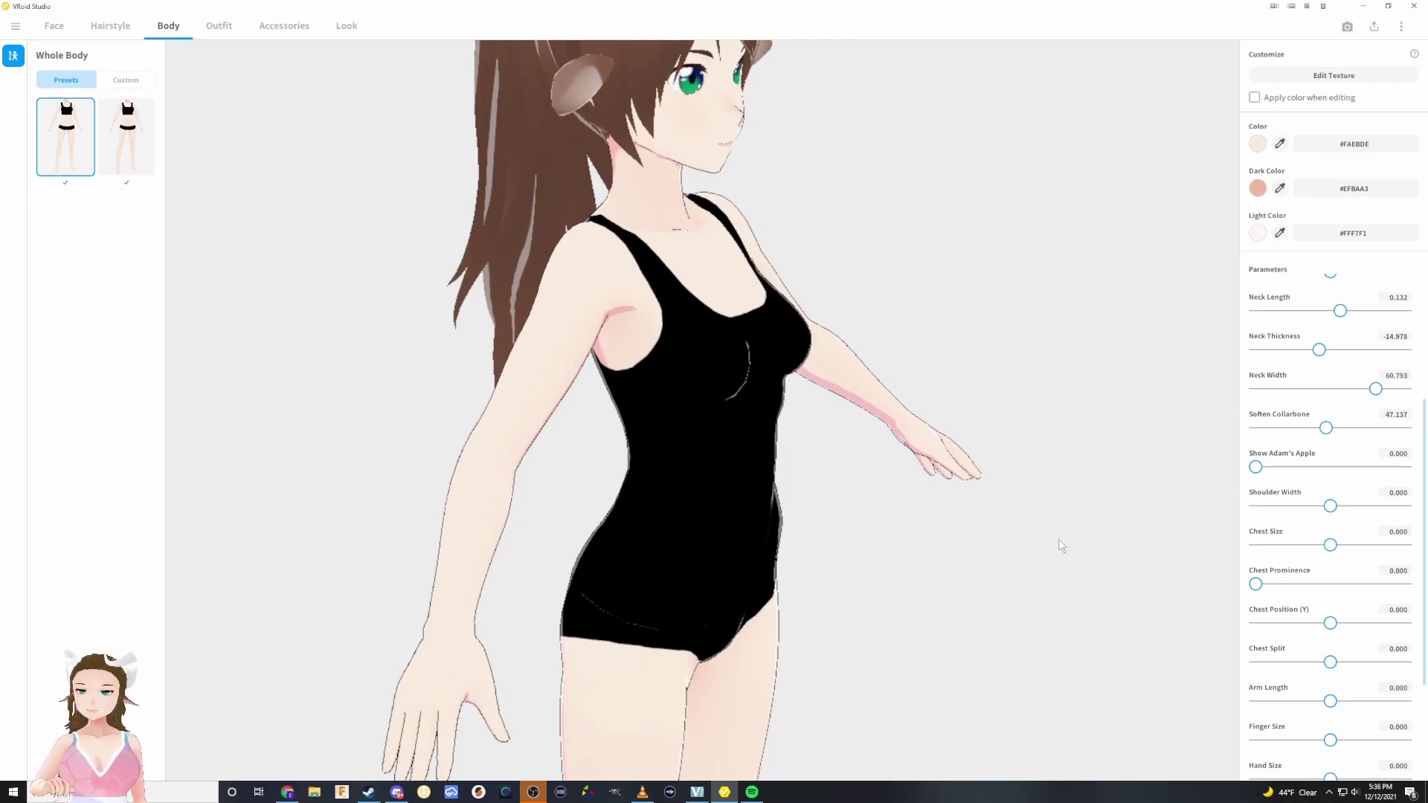
right_click_drag(1061, 546, 867, 530)
middle_click_drag(943, 545, 822, 488)
scroll(822, 488, "up", 2)
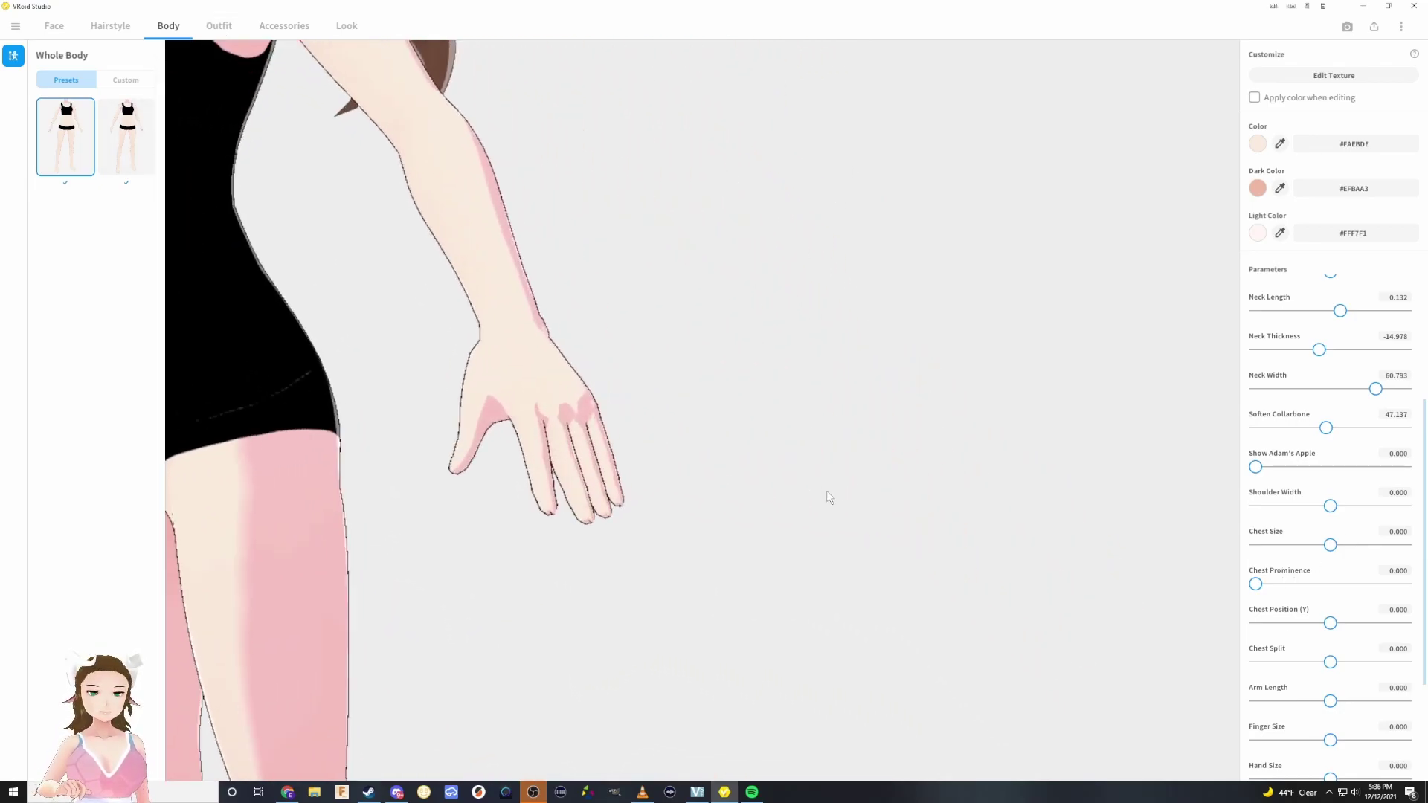
scroll(850, 494, "up", 2)
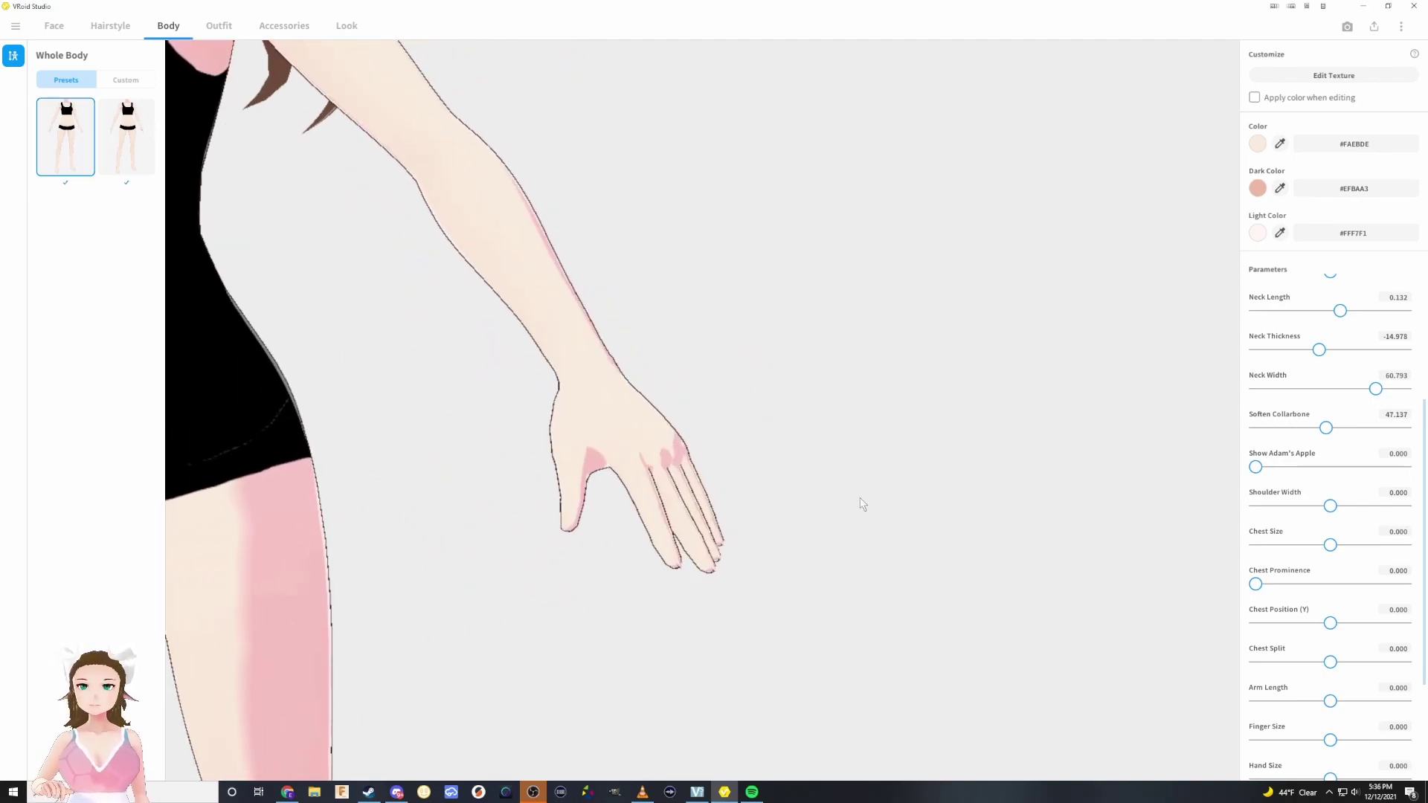
scroll(1331, 662, "down", 1)
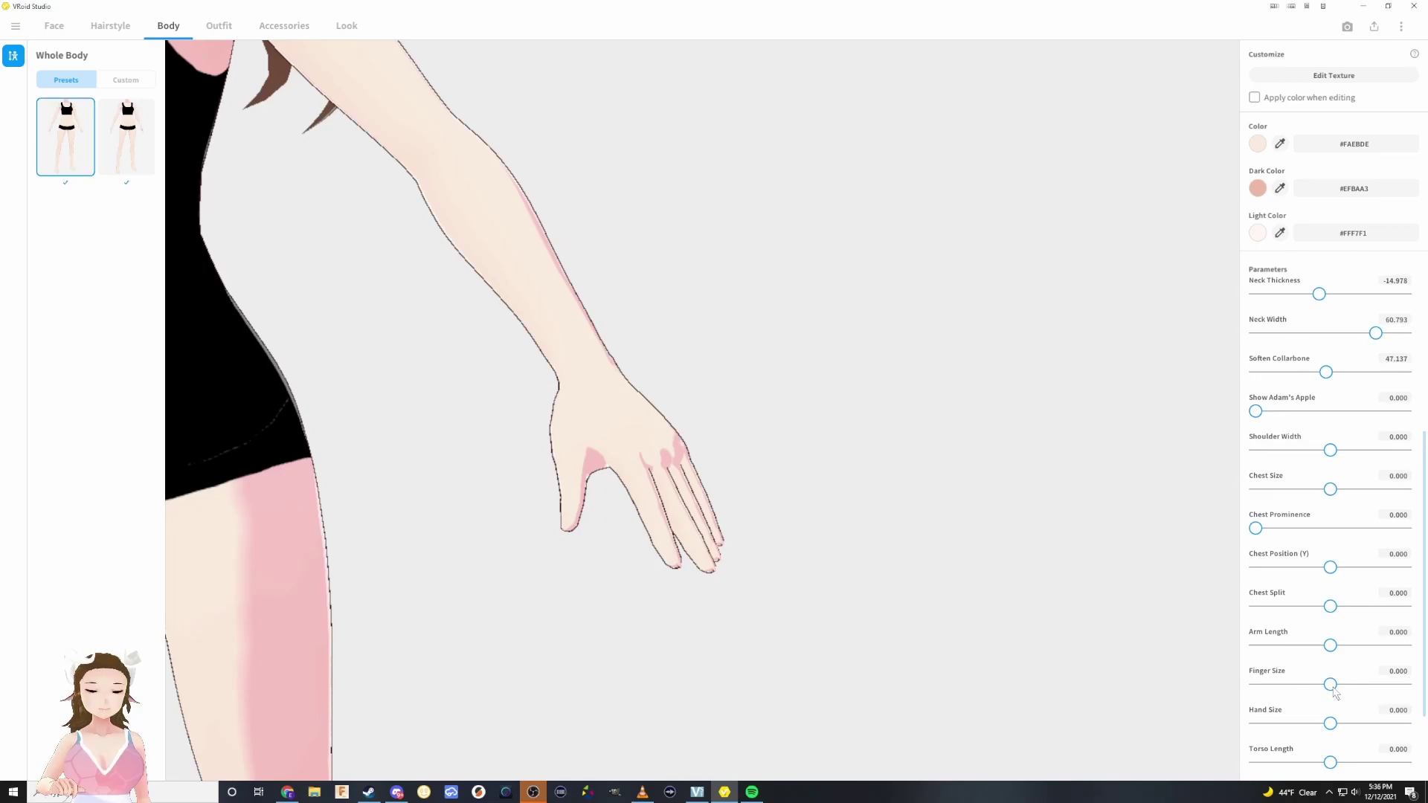
Step: Make the fingers and hands smaller, lengthen the torso to 0.313 and widen the waist to 0.672
mouse_move(1333, 689)
left_mouse_down()
mouse_move(1261, 685)
mouse_move(1304, 691)
mouse_move(1343, 763)
left_mouse_up()
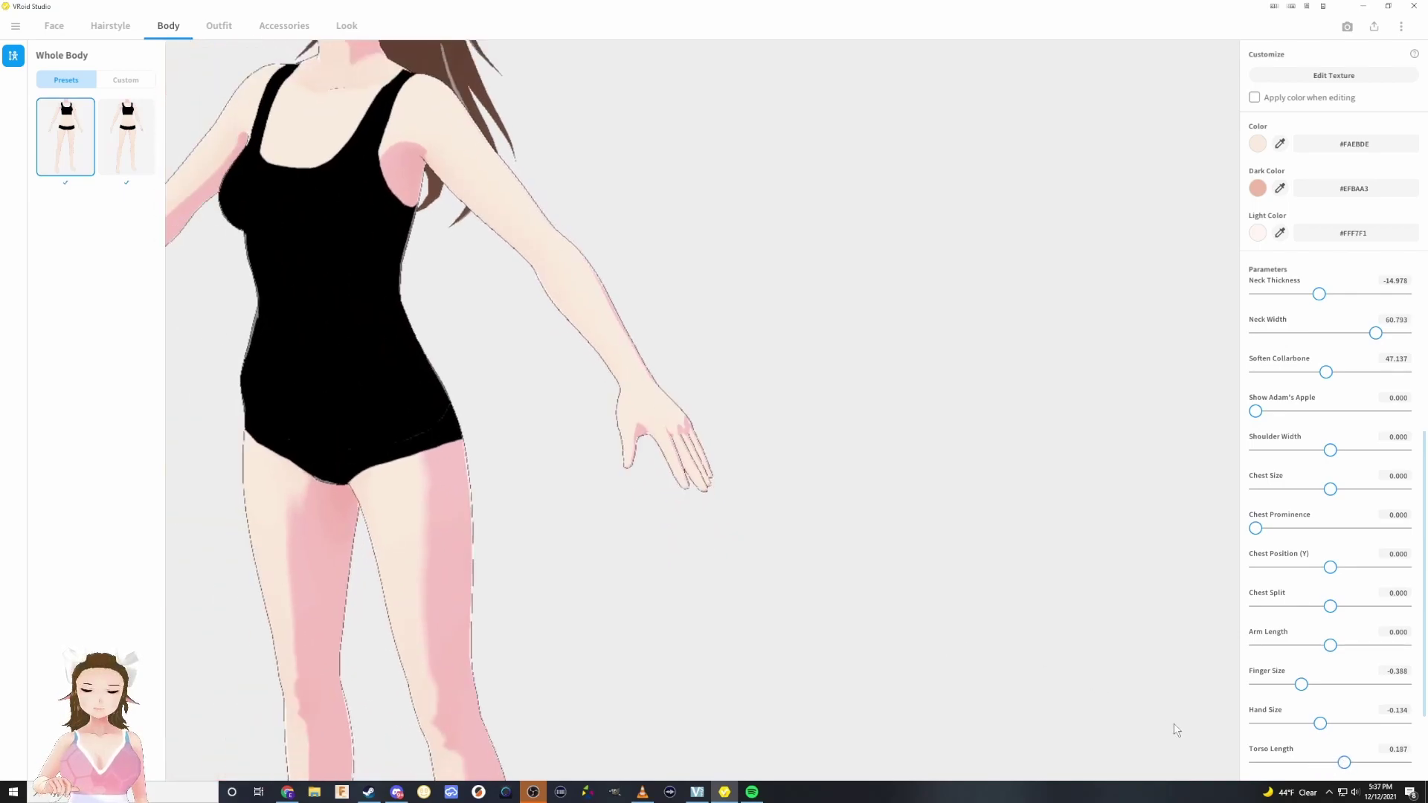
mouse_move(1344, 763)
left_mouse_down()
mouse_move(1415, 760)
mouse_move(1353, 762)
left_mouse_up()
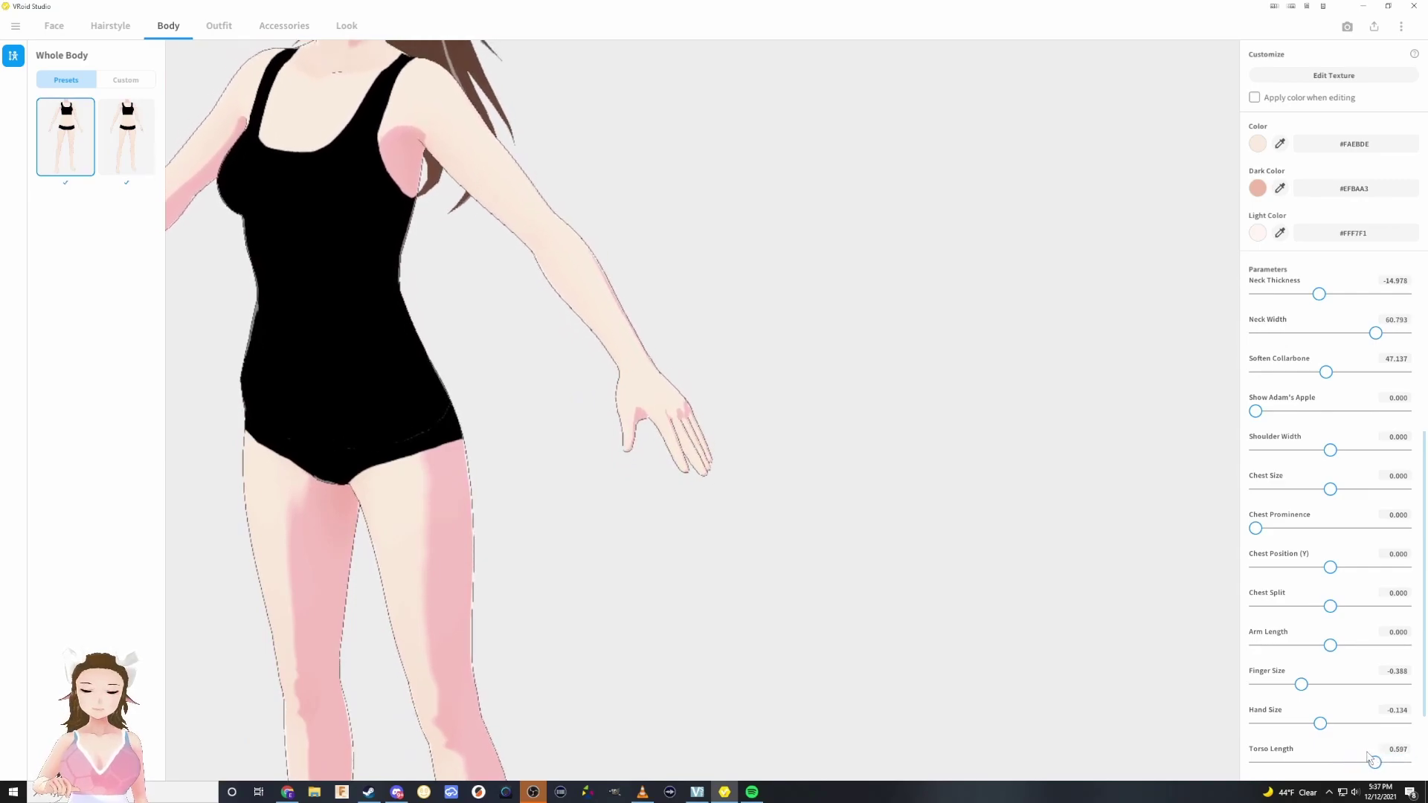
scroll(1362, 739, "down", 1)
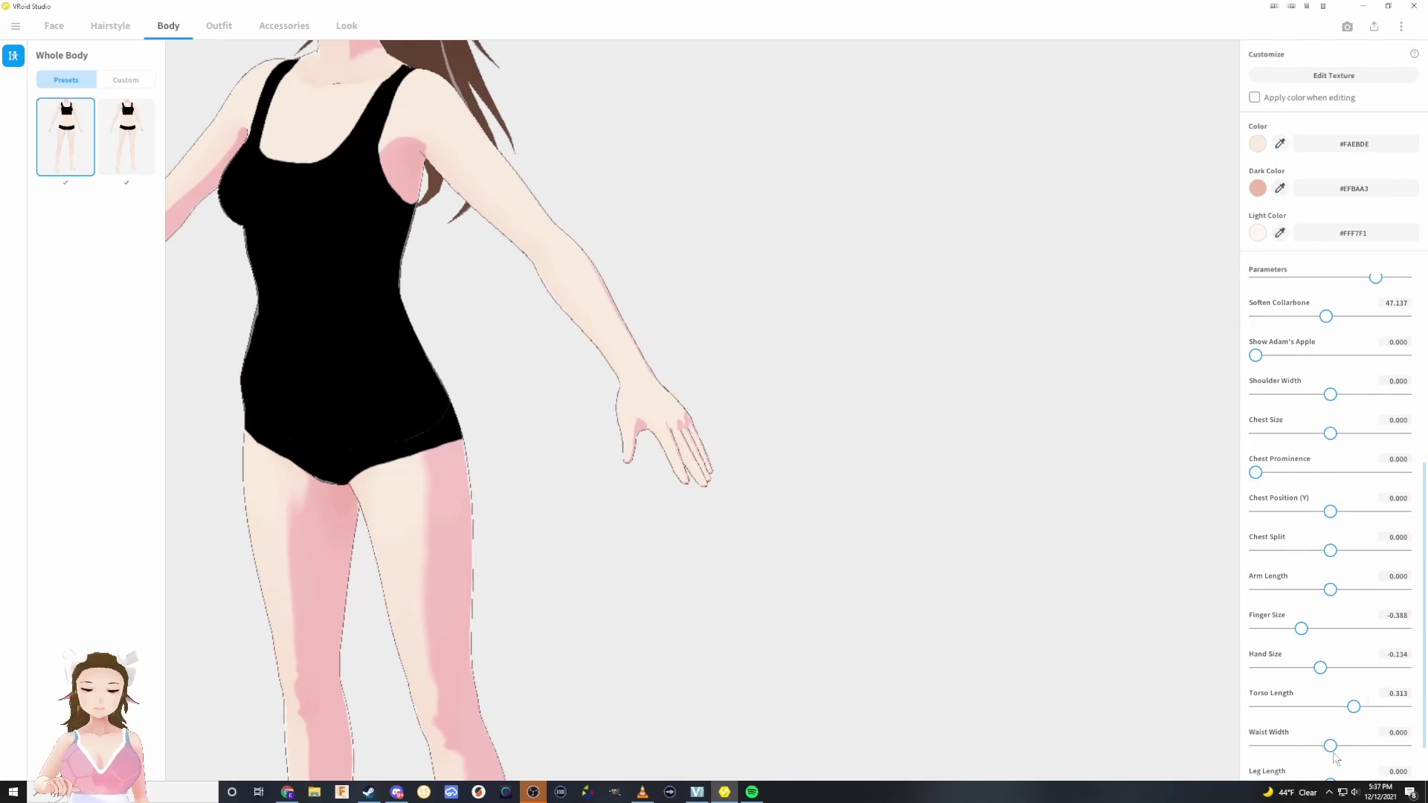
scroll(761, 618, "down", 1)
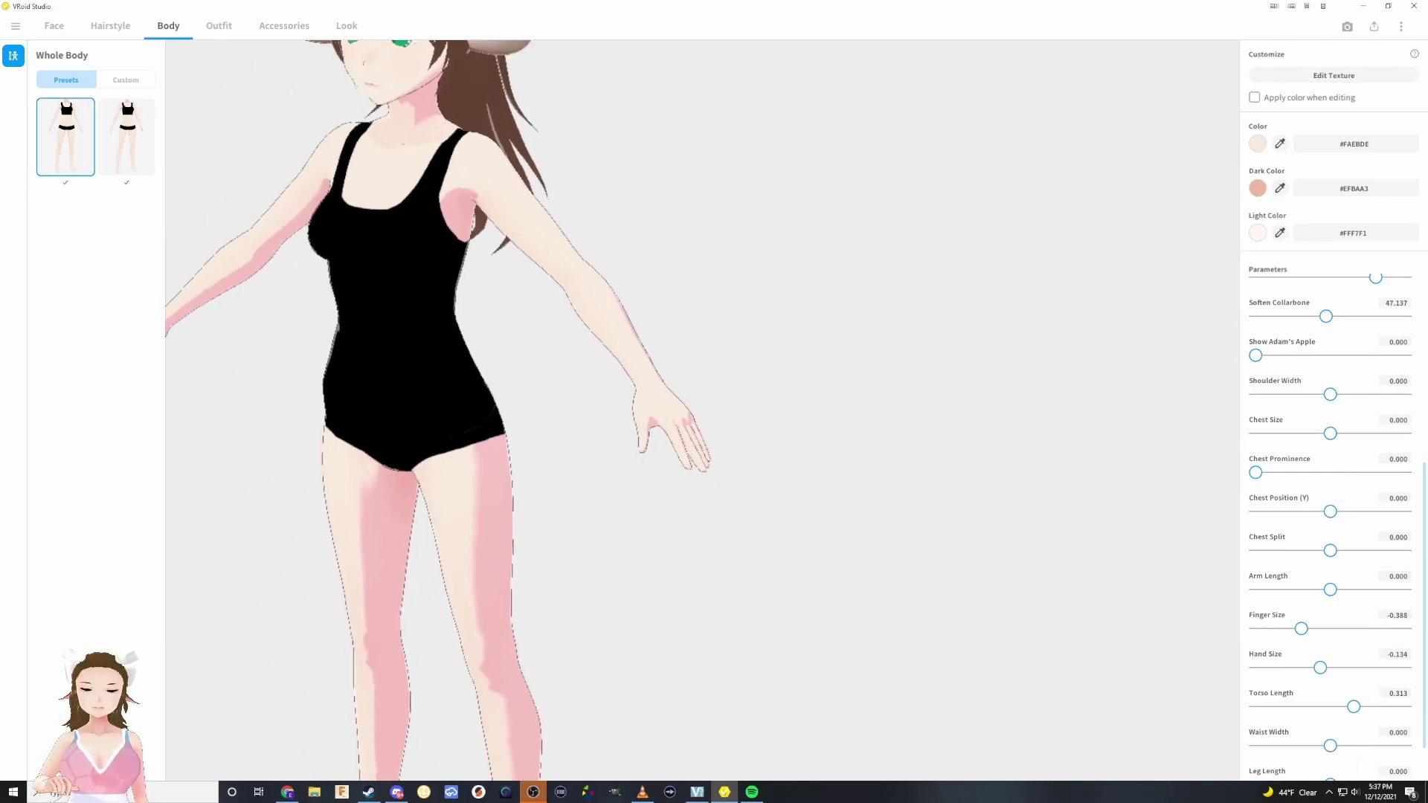
left_click_drag(1331, 746, 1379, 746)
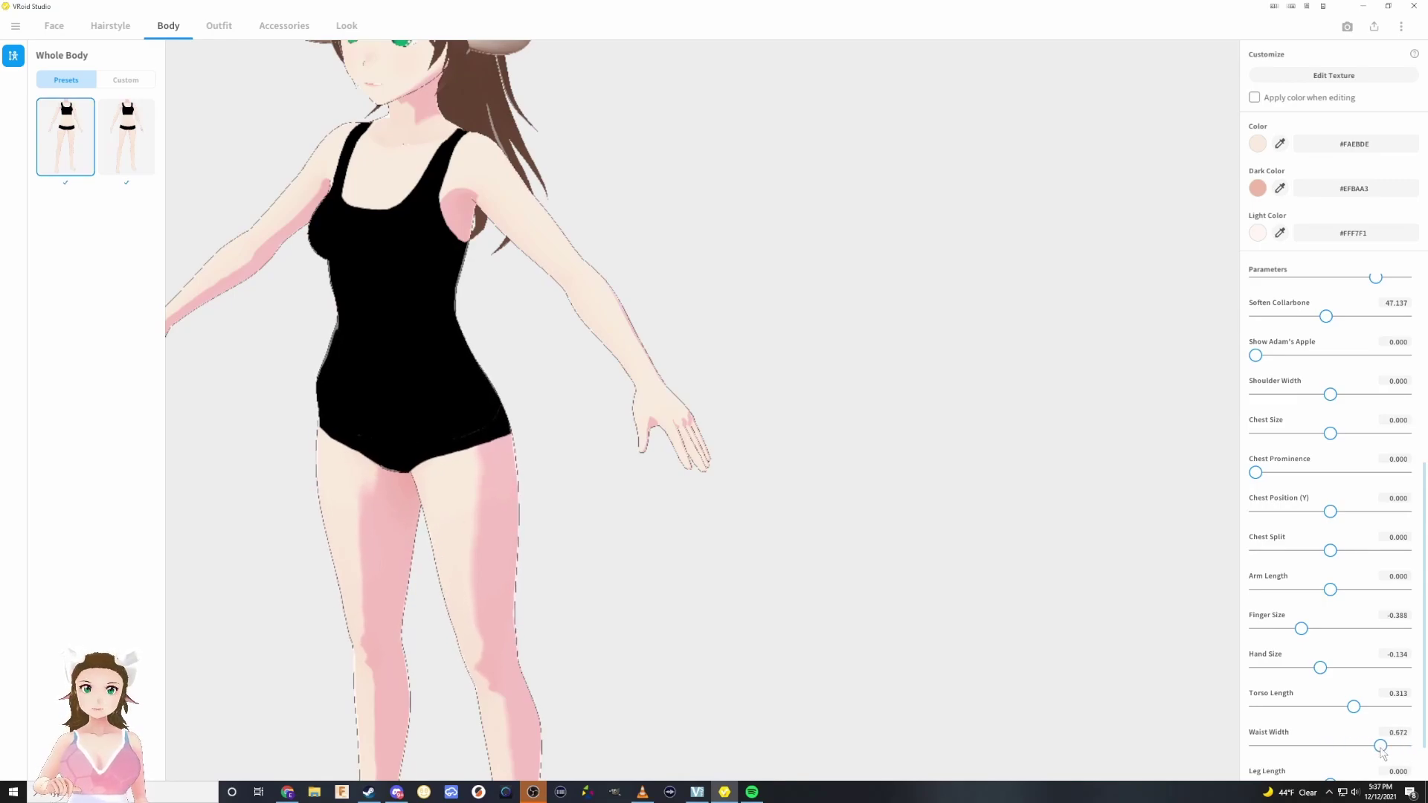
mouse_move(699, 593)
right_mouse_down()
mouse_move(737, 586)
mouse_move(1015, 640)
right_mouse_up()
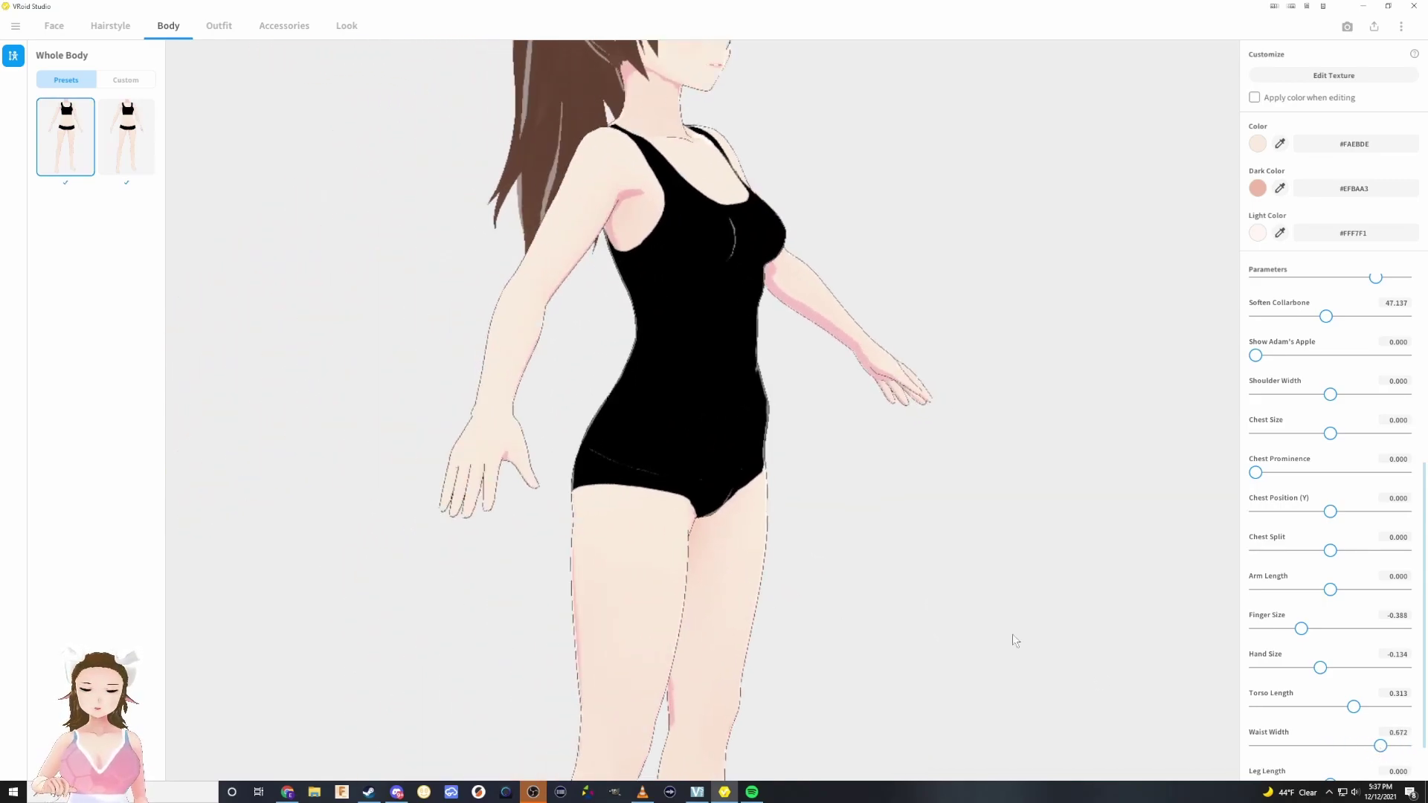
Step: Shorten the legs to -0.239 and make the feet slightly smaller
scroll(1313, 723, "down", 2)
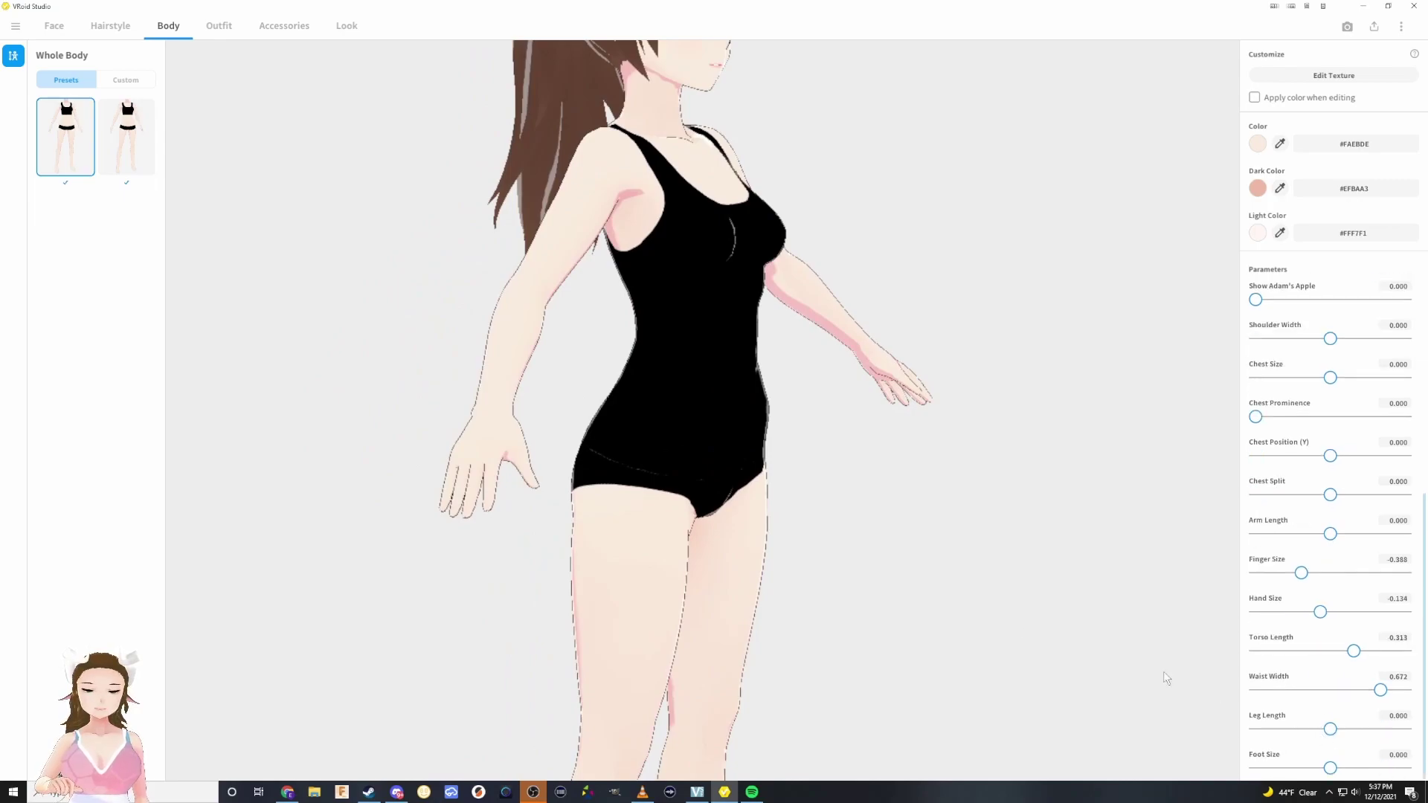
scroll(982, 606, "down", 5)
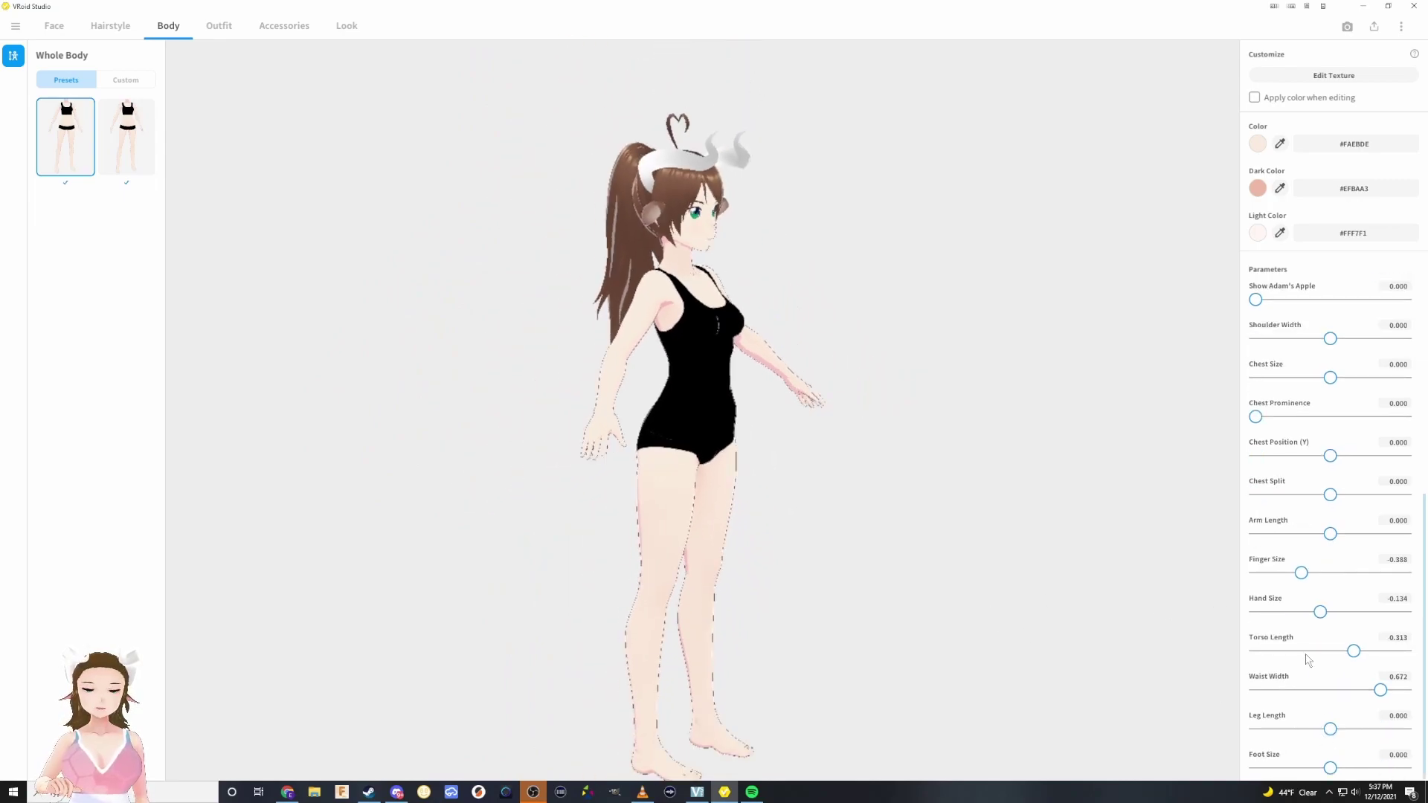
left_click_drag(1336, 729, 1316, 731)
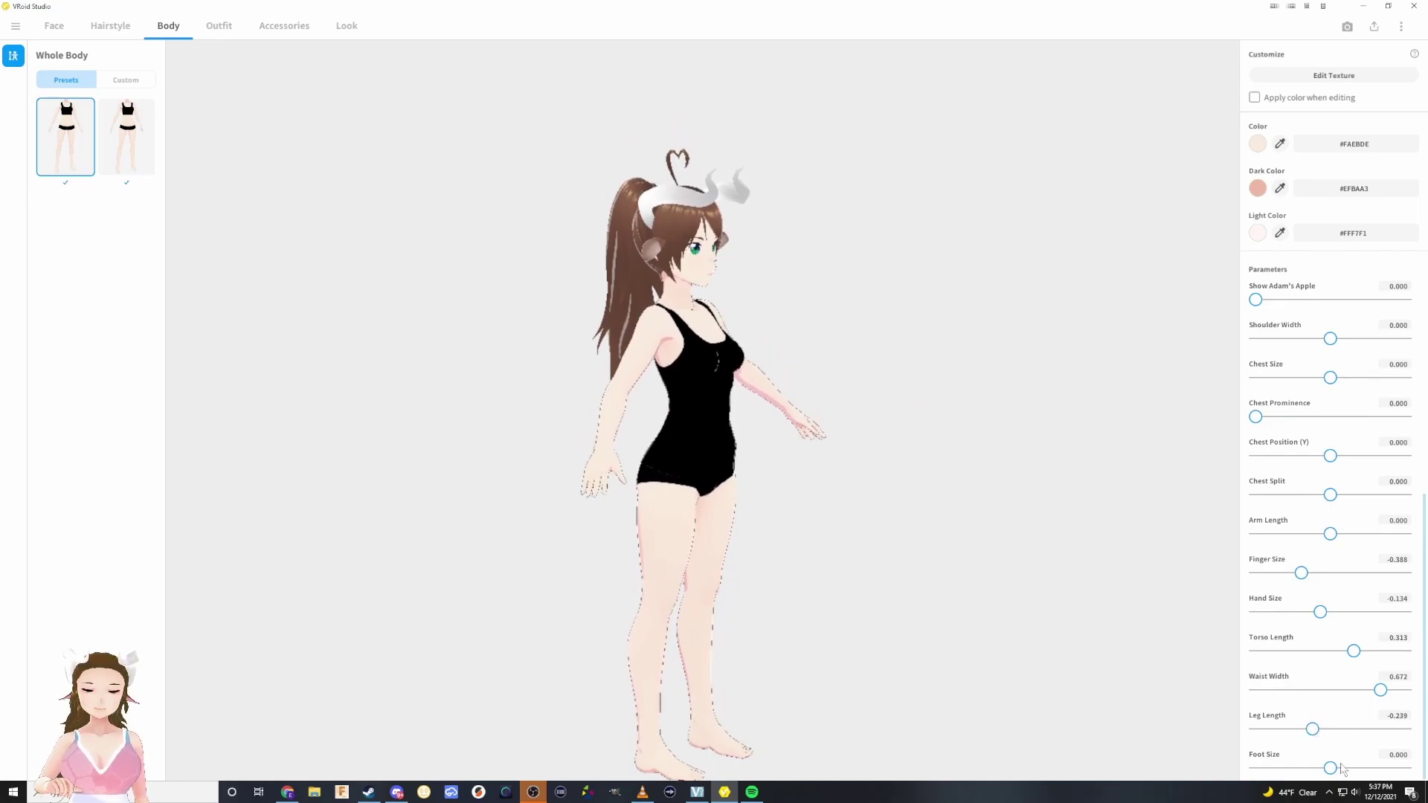
left_click_drag(1333, 770, 1329, 769)
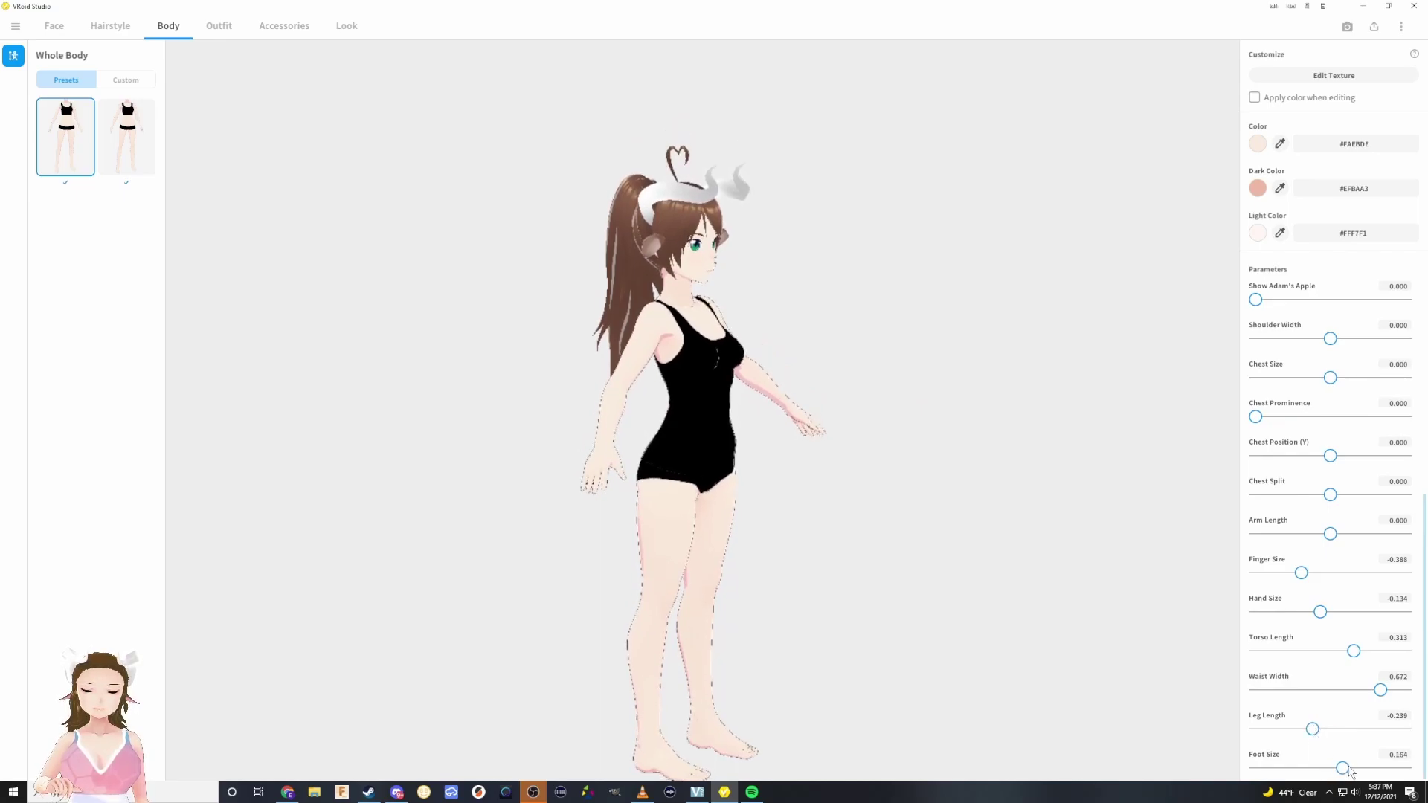
scroll(1347, 716, "down", 1)
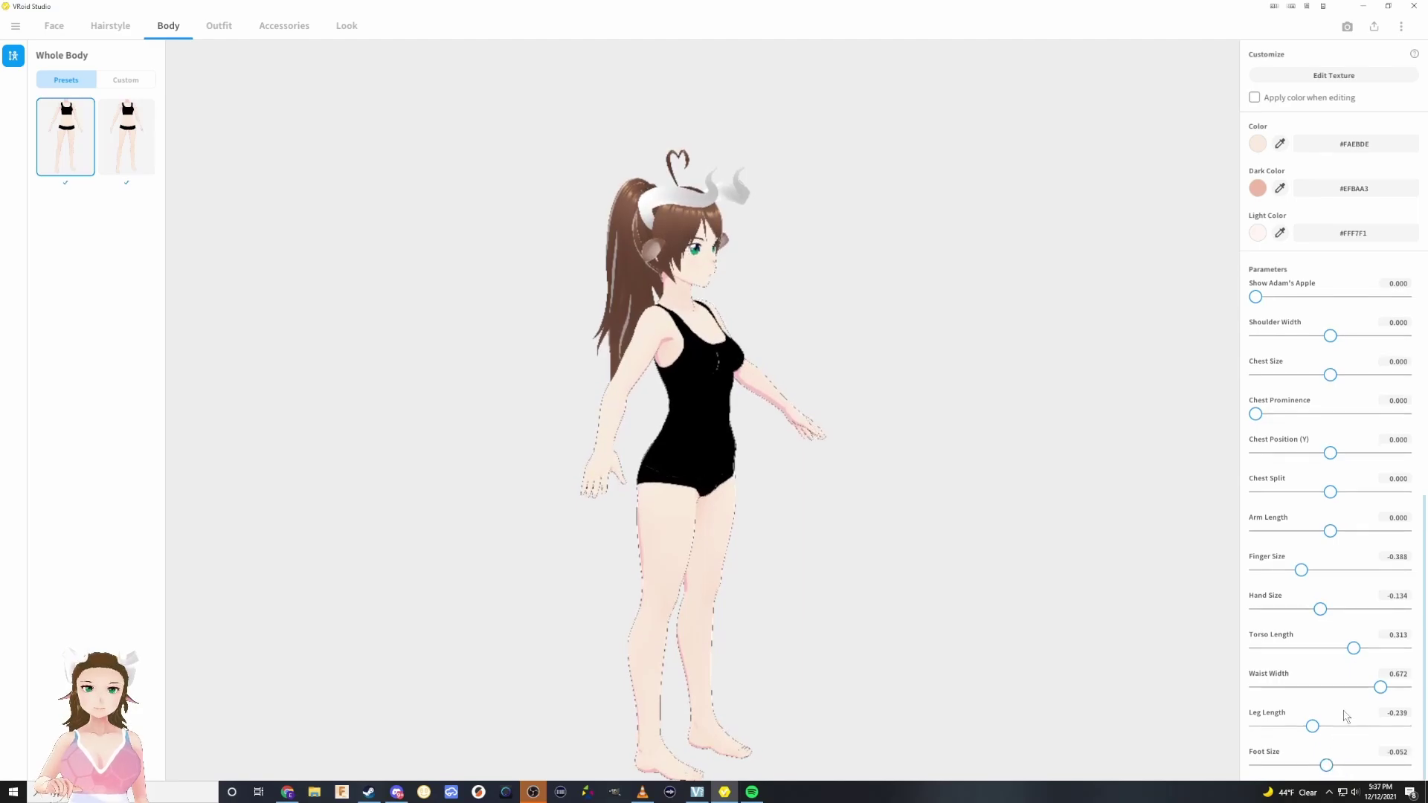
scroll(1342, 736, "up", 3)
scroll(1342, 736, "up", 2)
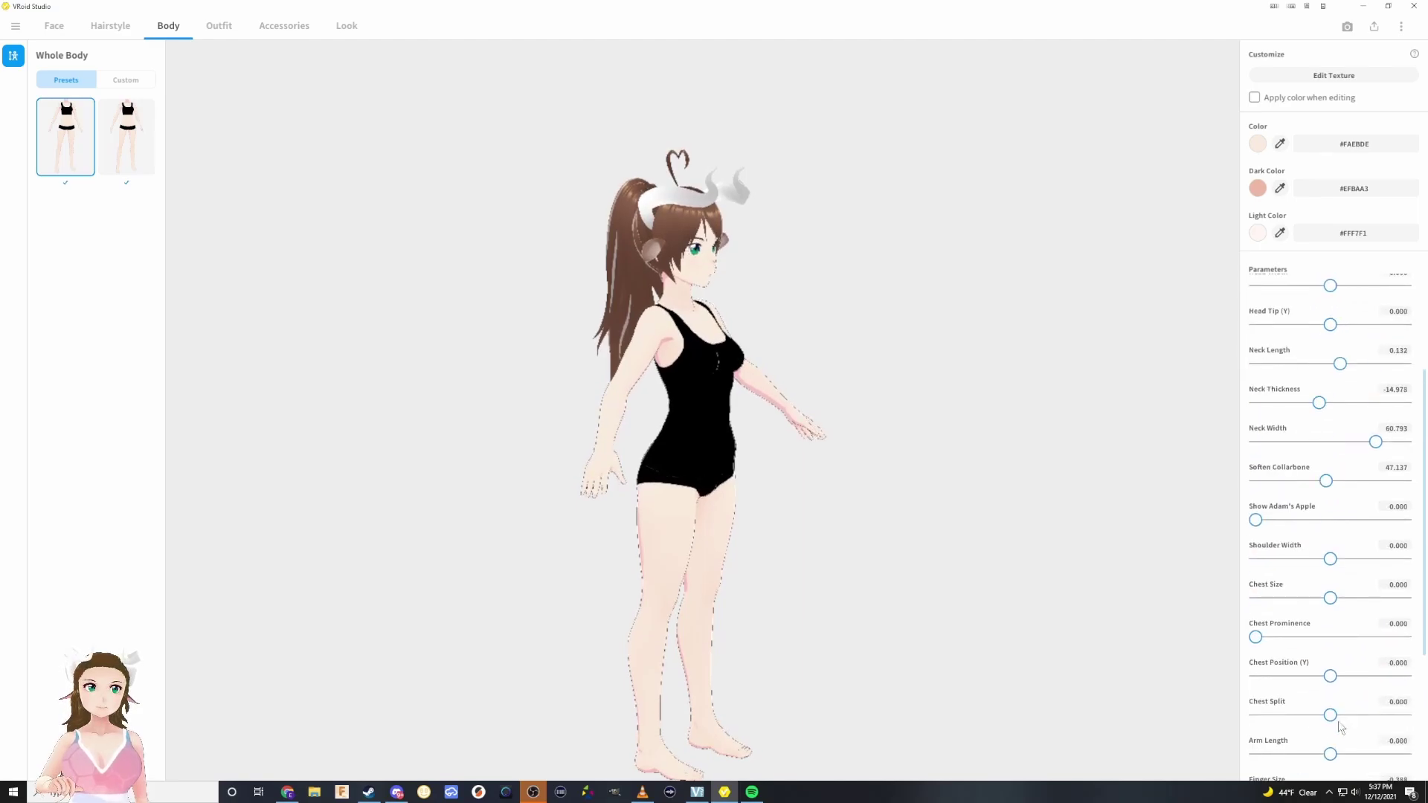
scroll(1342, 736, "up", 2)
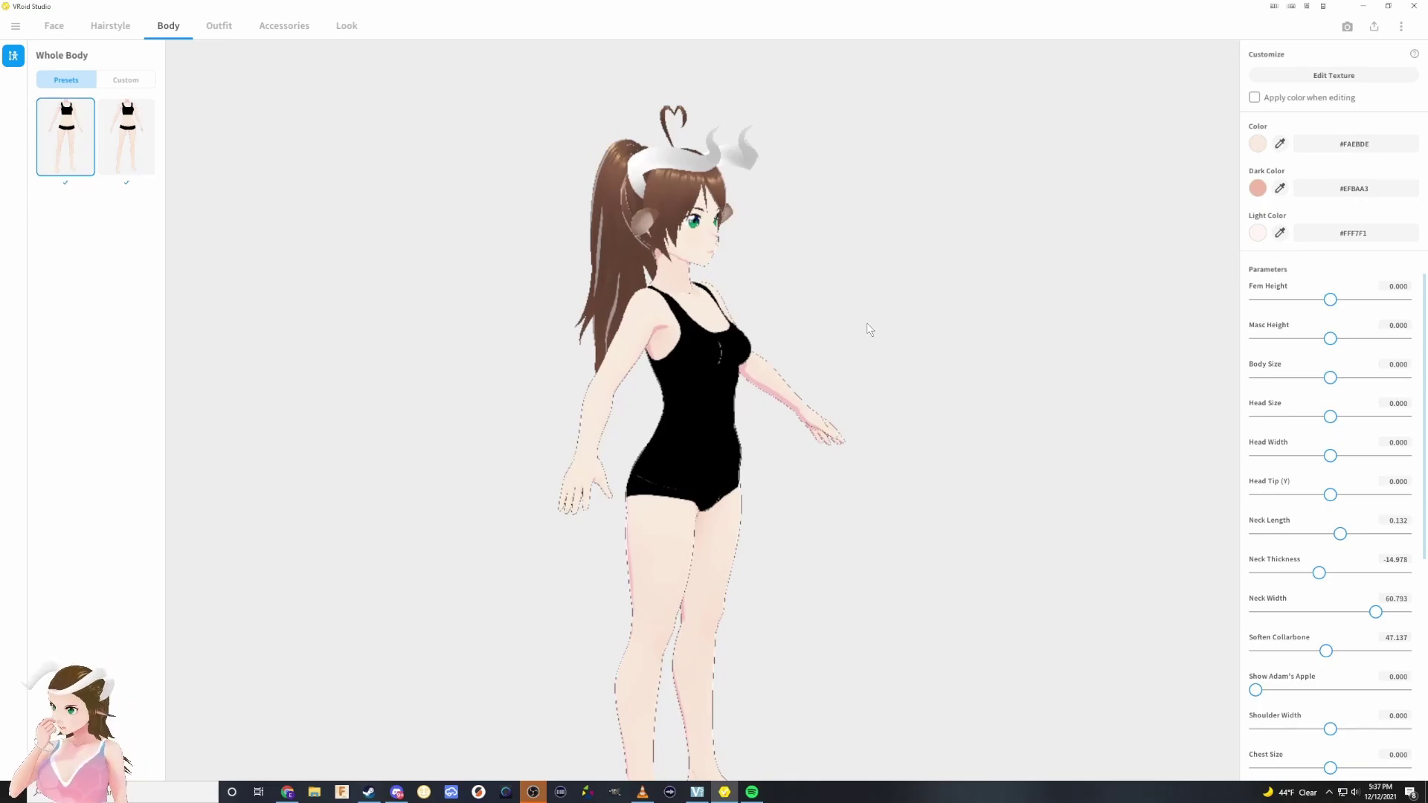
Step: Try the cream dress and the blue-jacket white dress, then settle on the cream dress with tied light-blue jacket
left_click(216, 25)
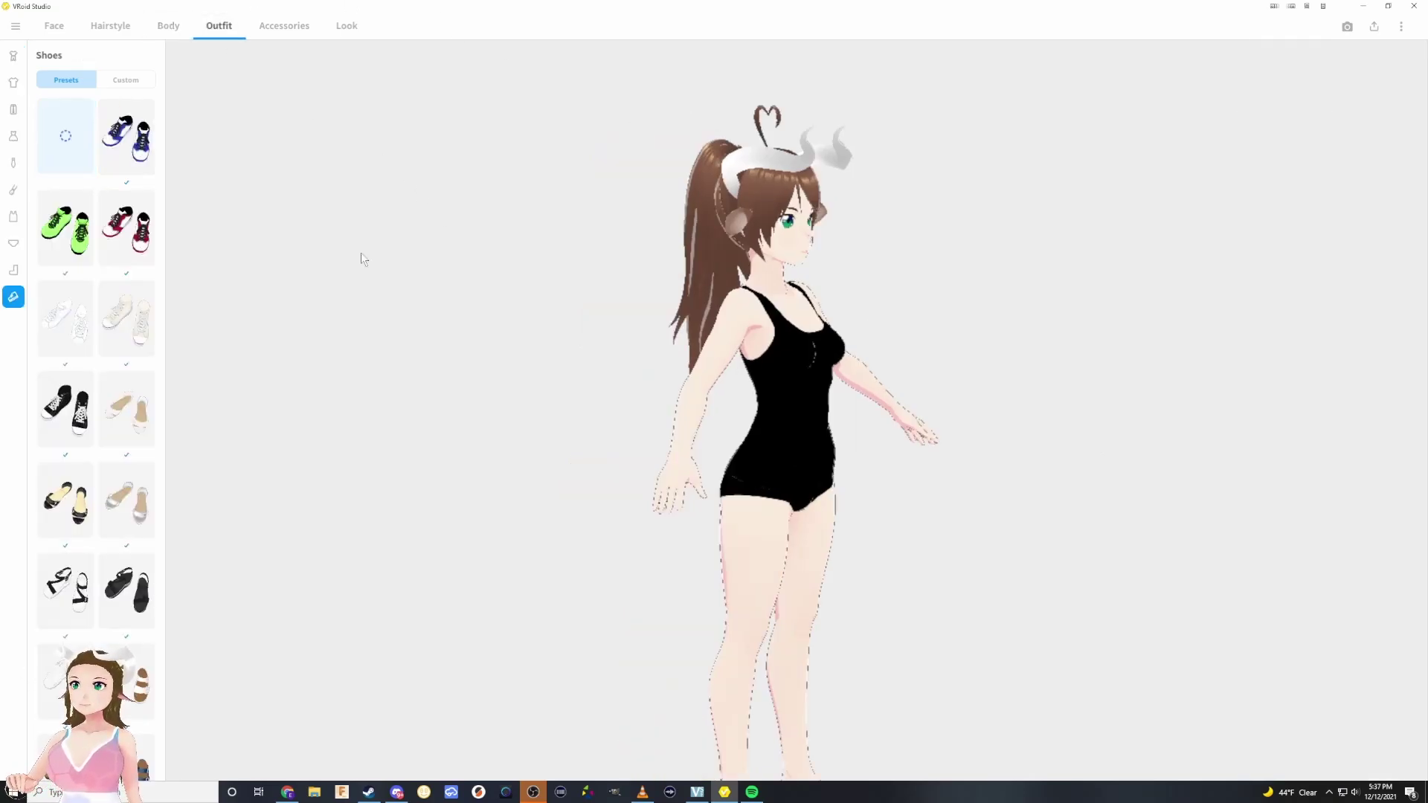
left_click(14, 55)
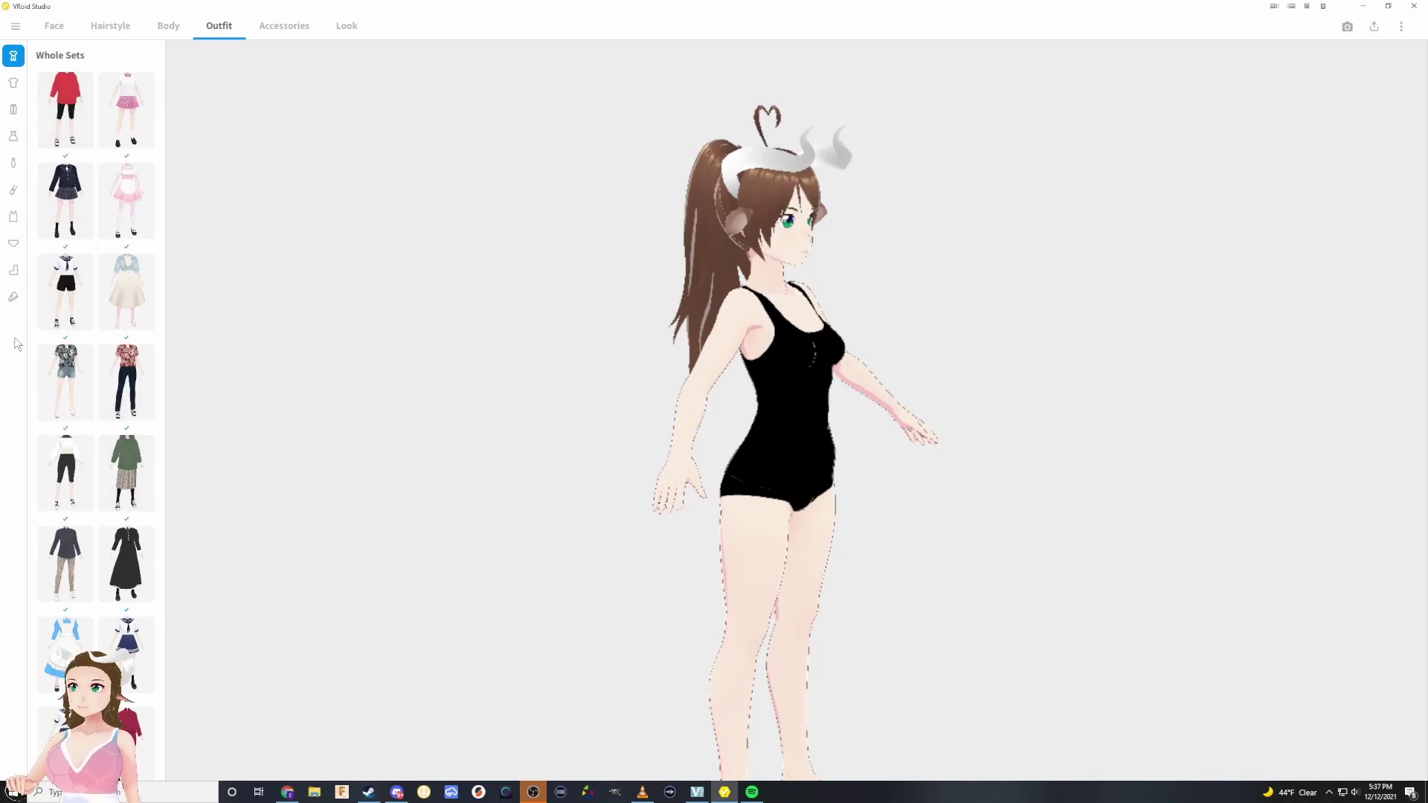
scroll(124, 489, "down", 1)
scroll(124, 490, "down", 2)
scroll(135, 531, "down", 1)
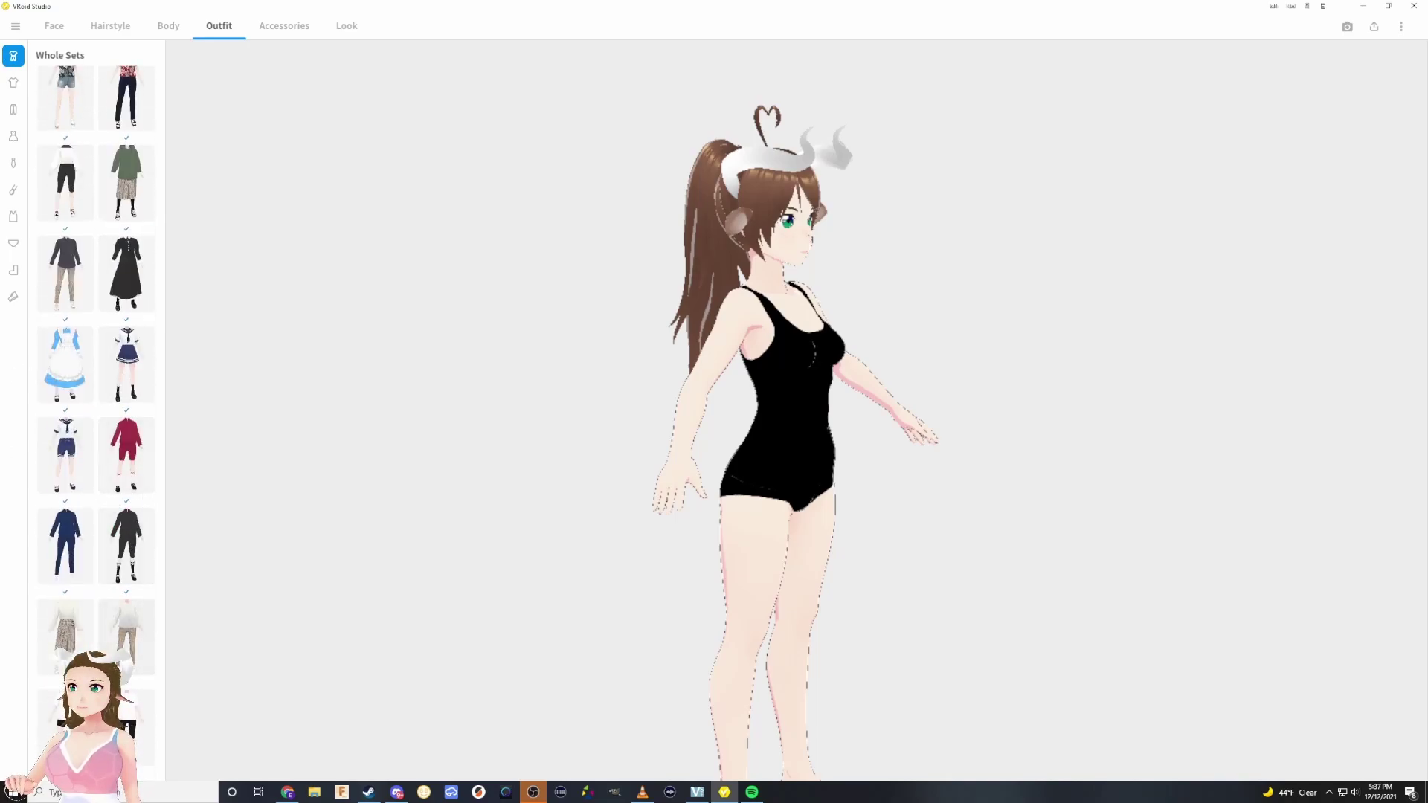
left_click(14, 136)
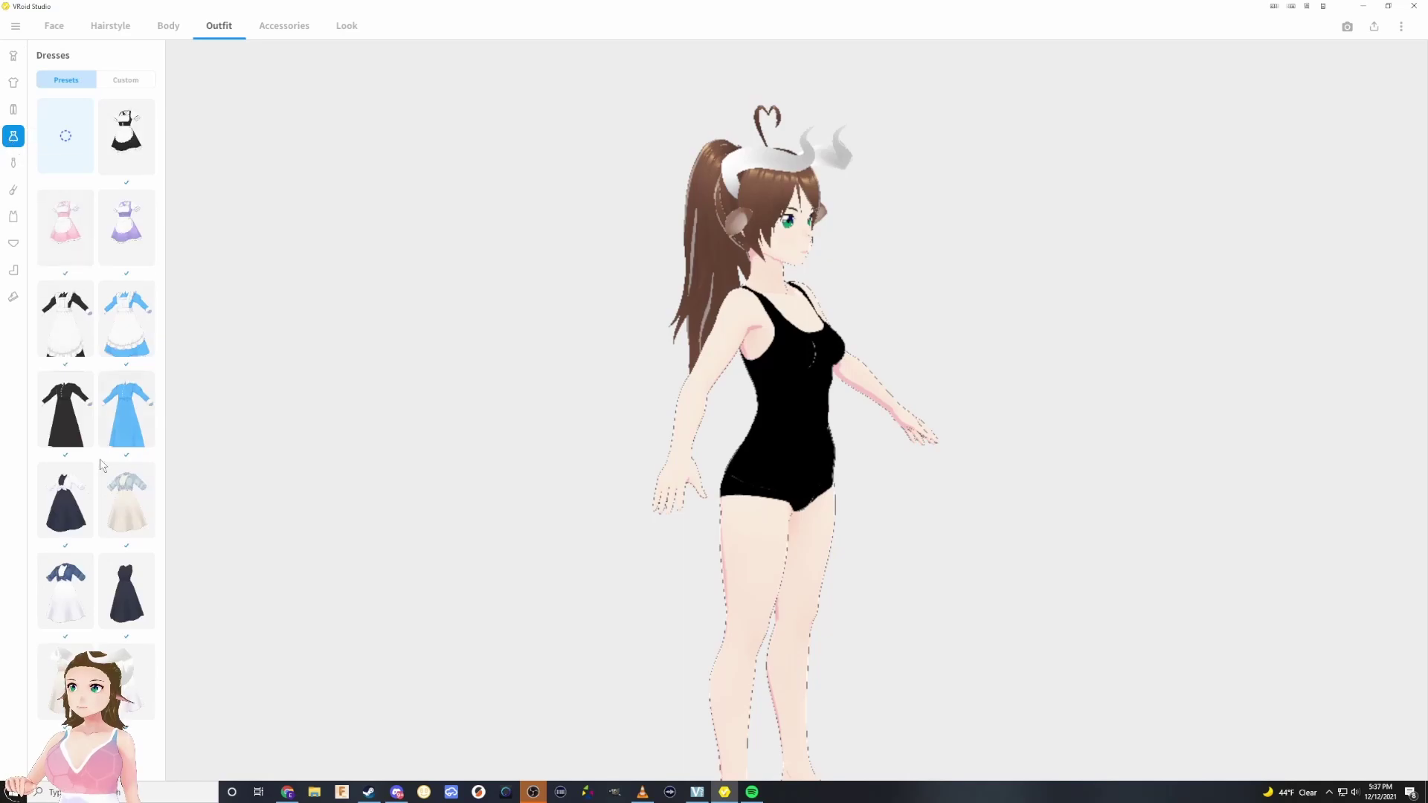
left_click(144, 498)
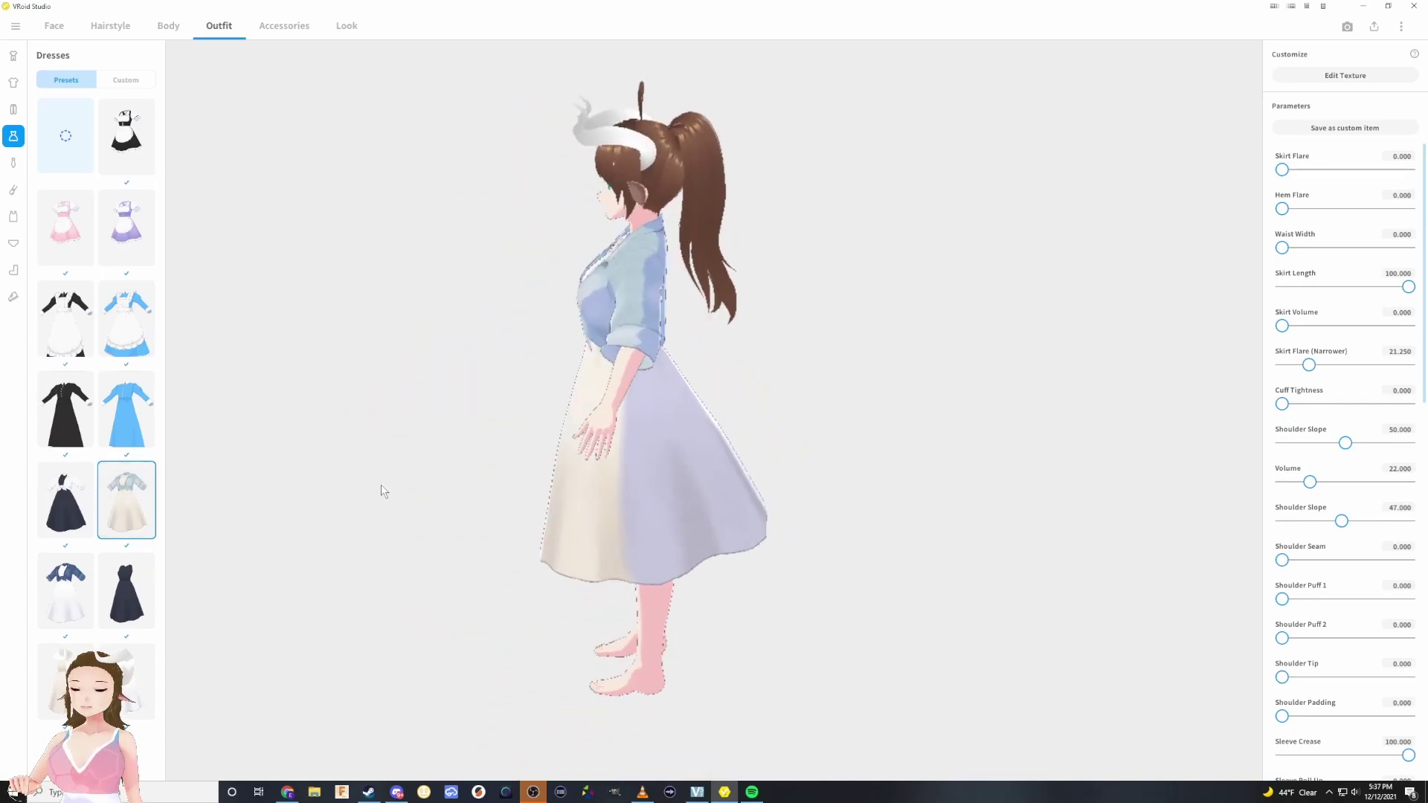
left_click(65, 597)
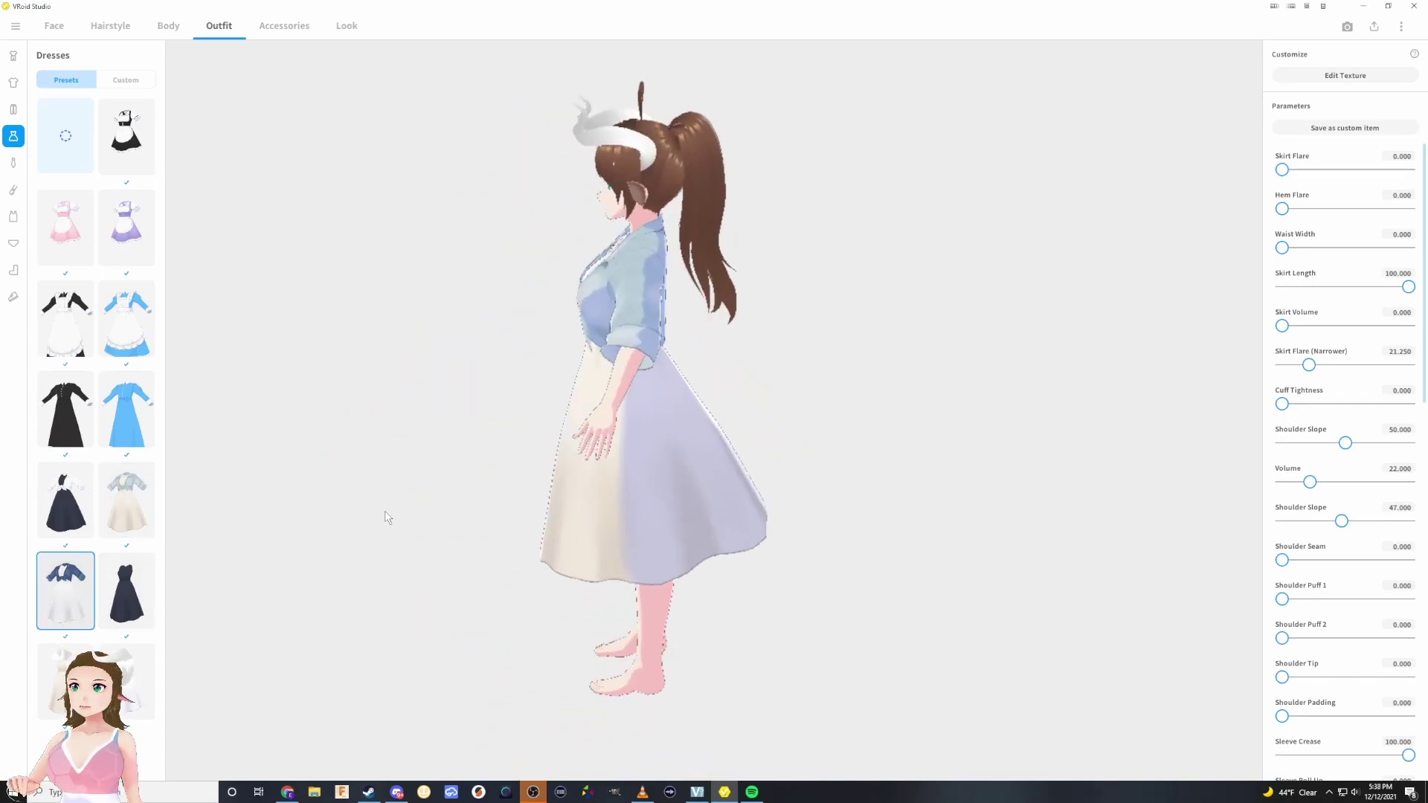
scroll(435, 521, "up", 5)
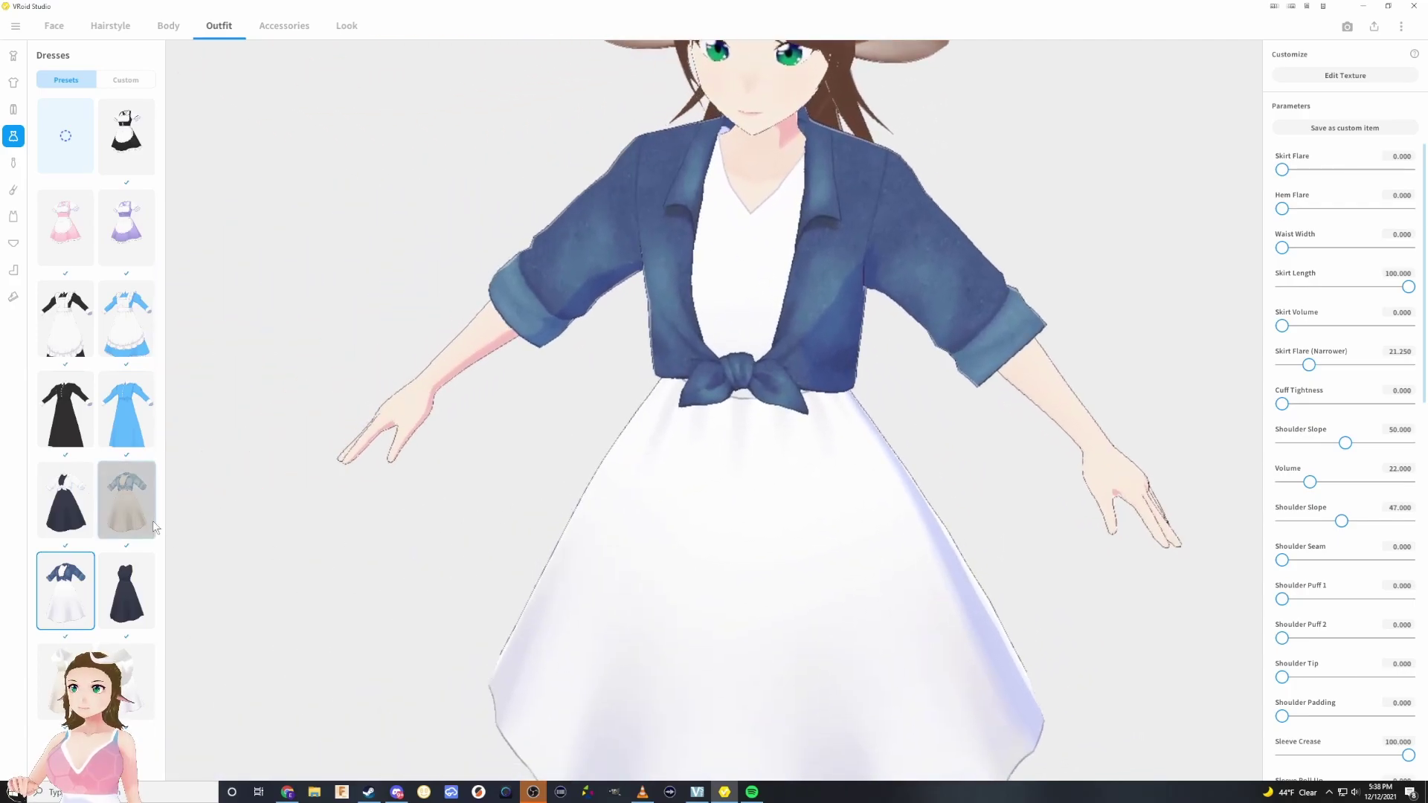
left_click(153, 521)
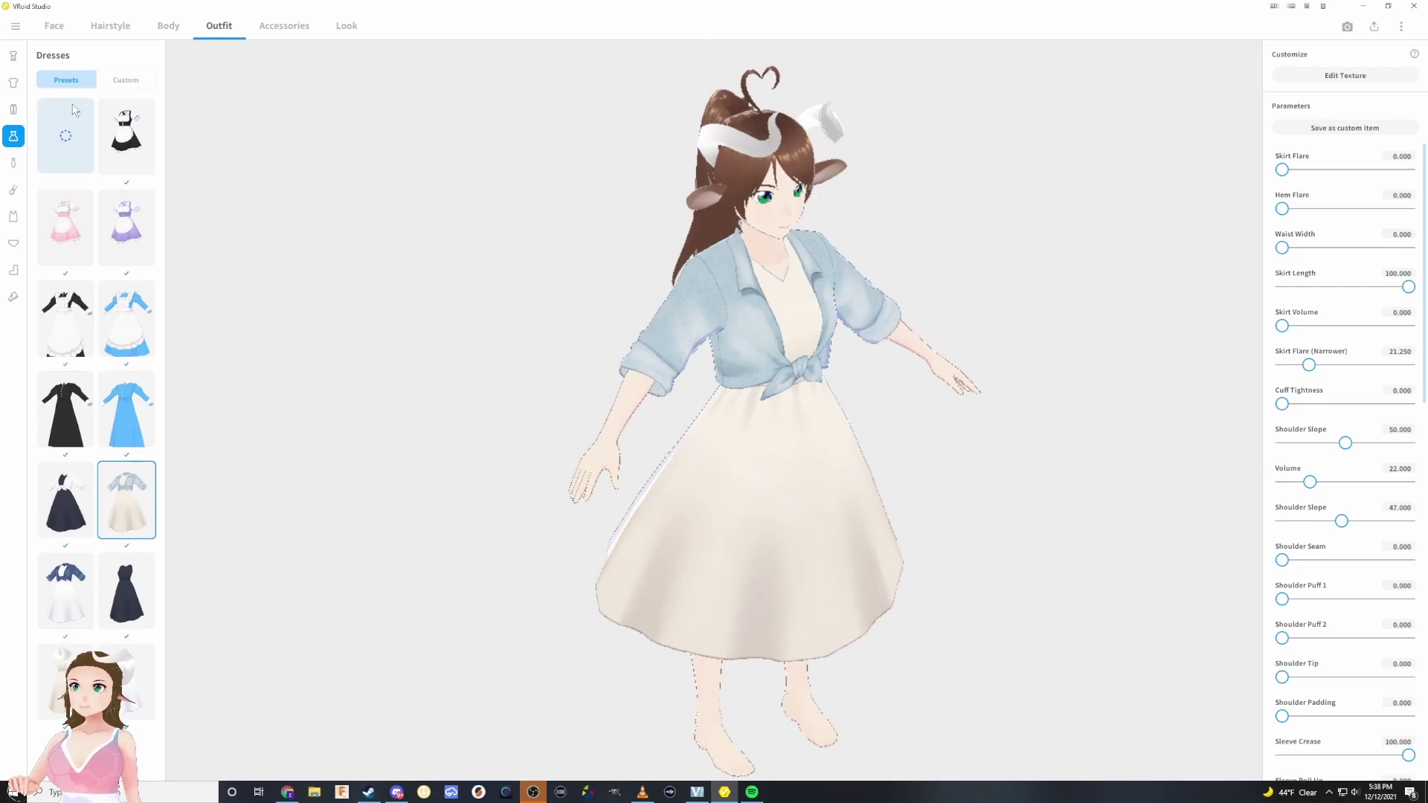
Step: Replace the cream dress with the short grey pleated skirt from the Bottoms presets
left_click(14, 165)
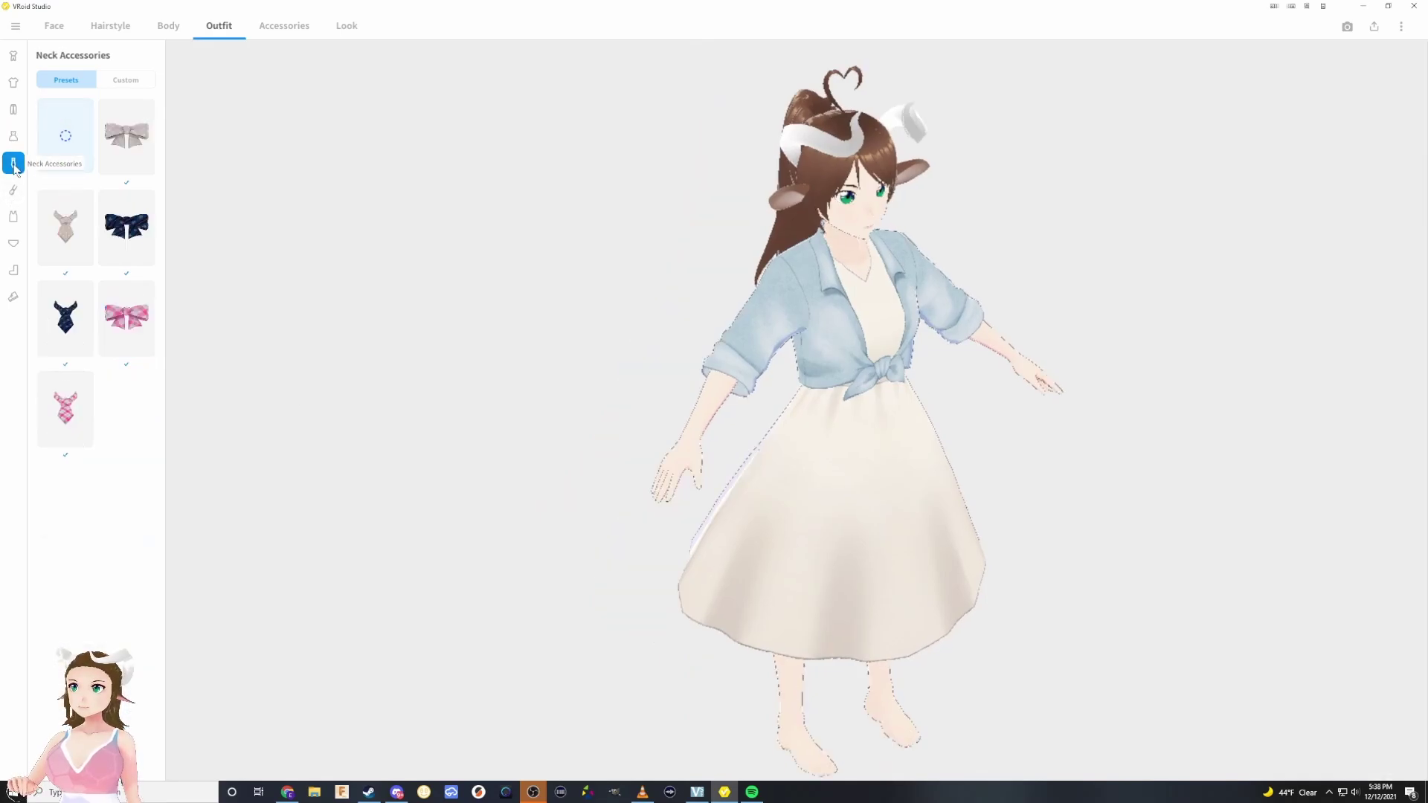
left_click(14, 110)
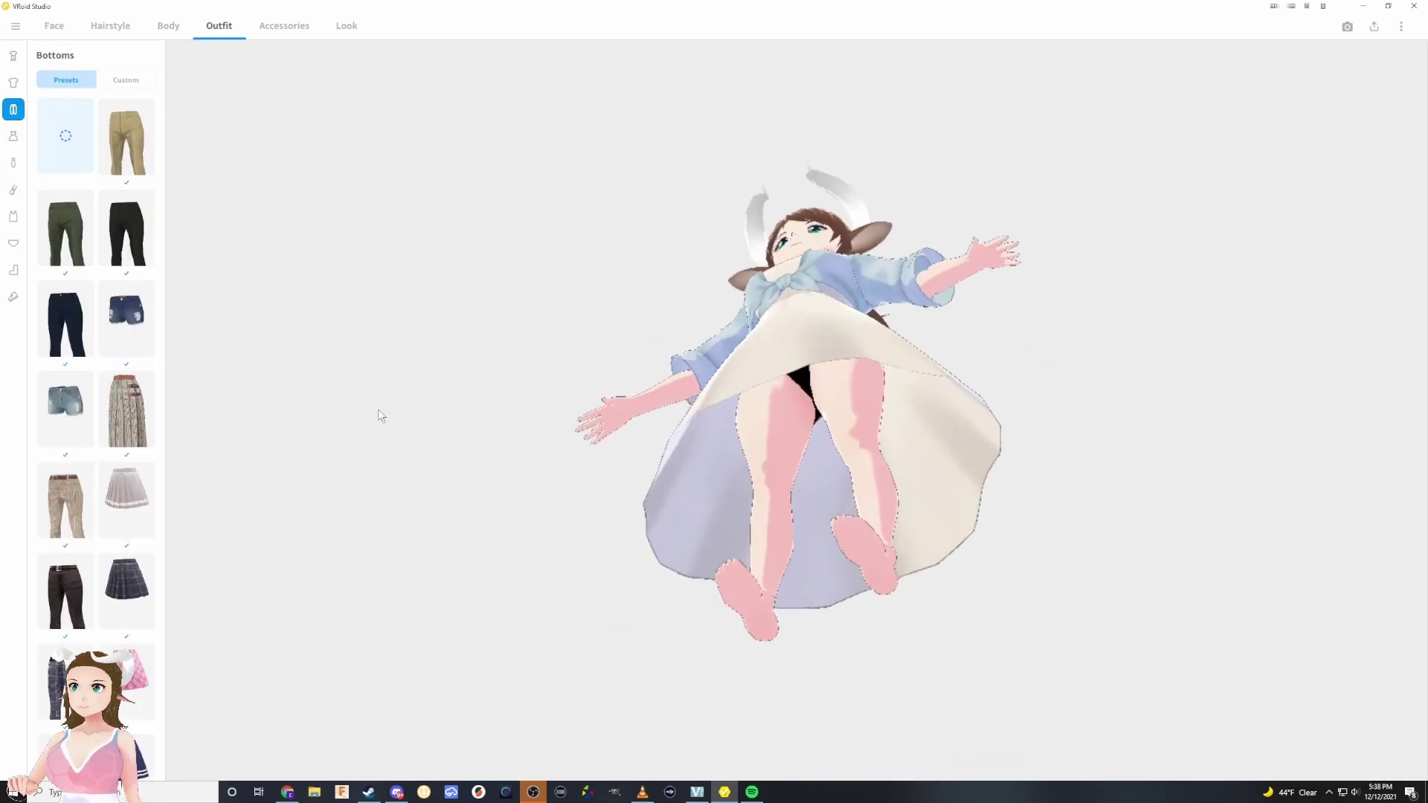
scroll(126, 580, "down", 1)
left_click(147, 464)
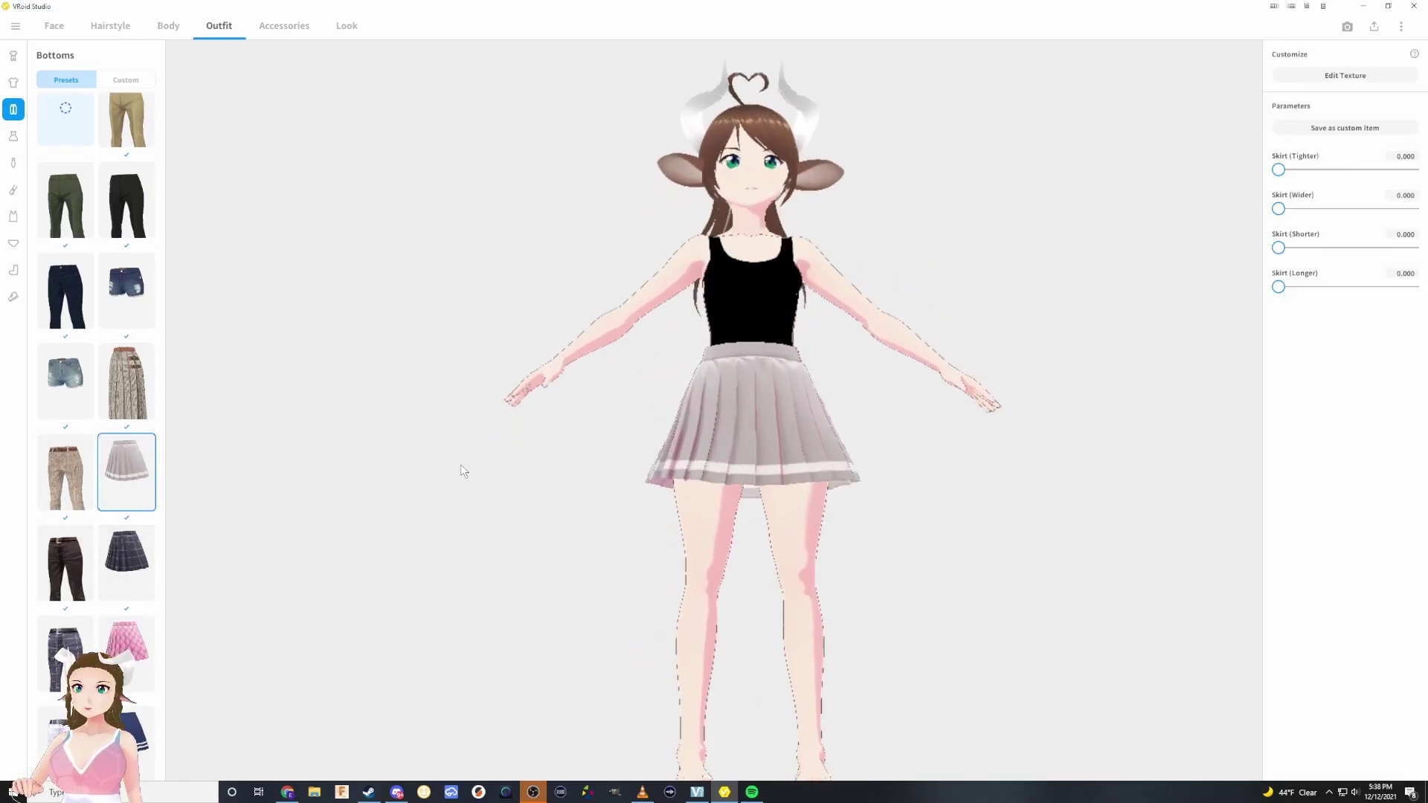
scroll(110, 554, "down", 2)
scroll(109, 553, "down", 3)
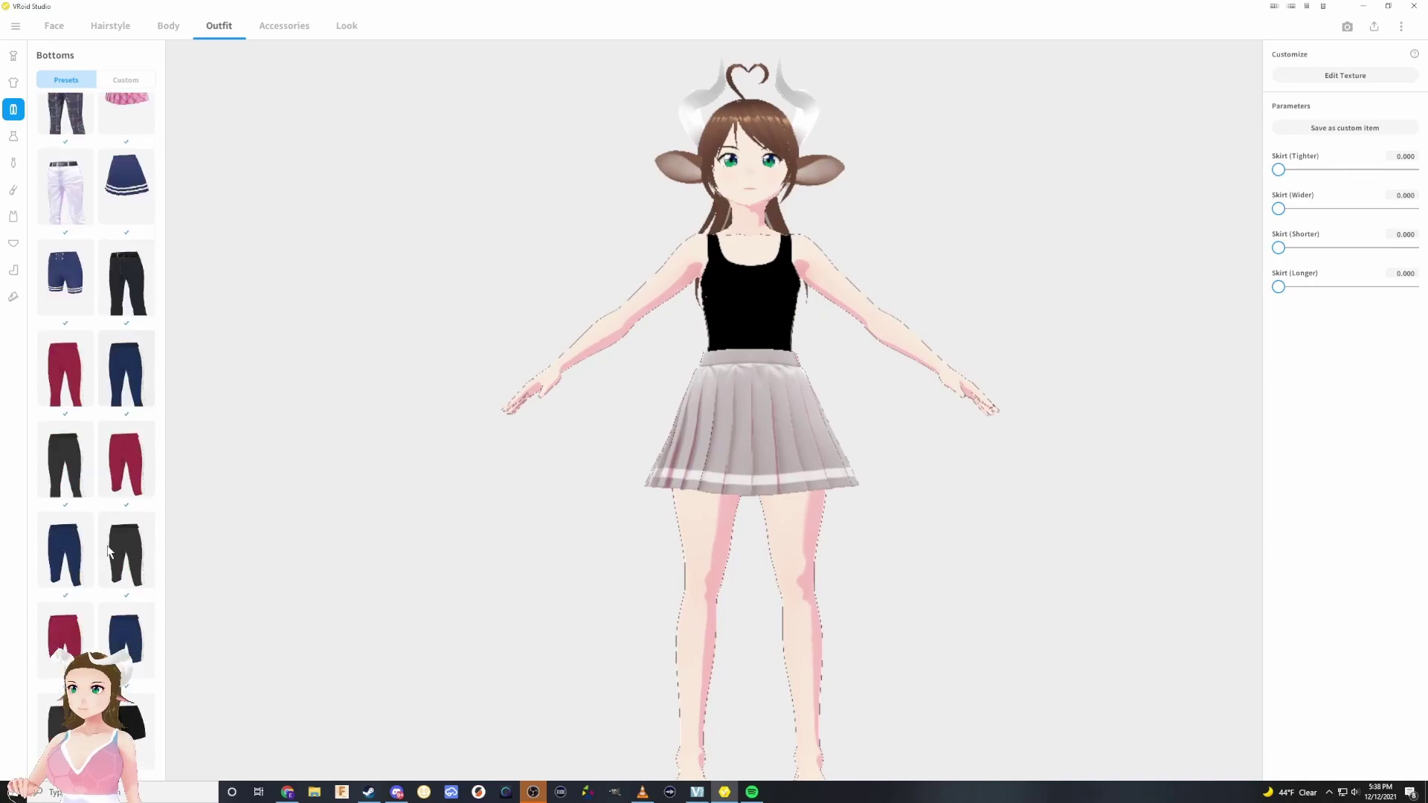
scroll(108, 553, "down", 2)
scroll(50, 201, "up", 2)
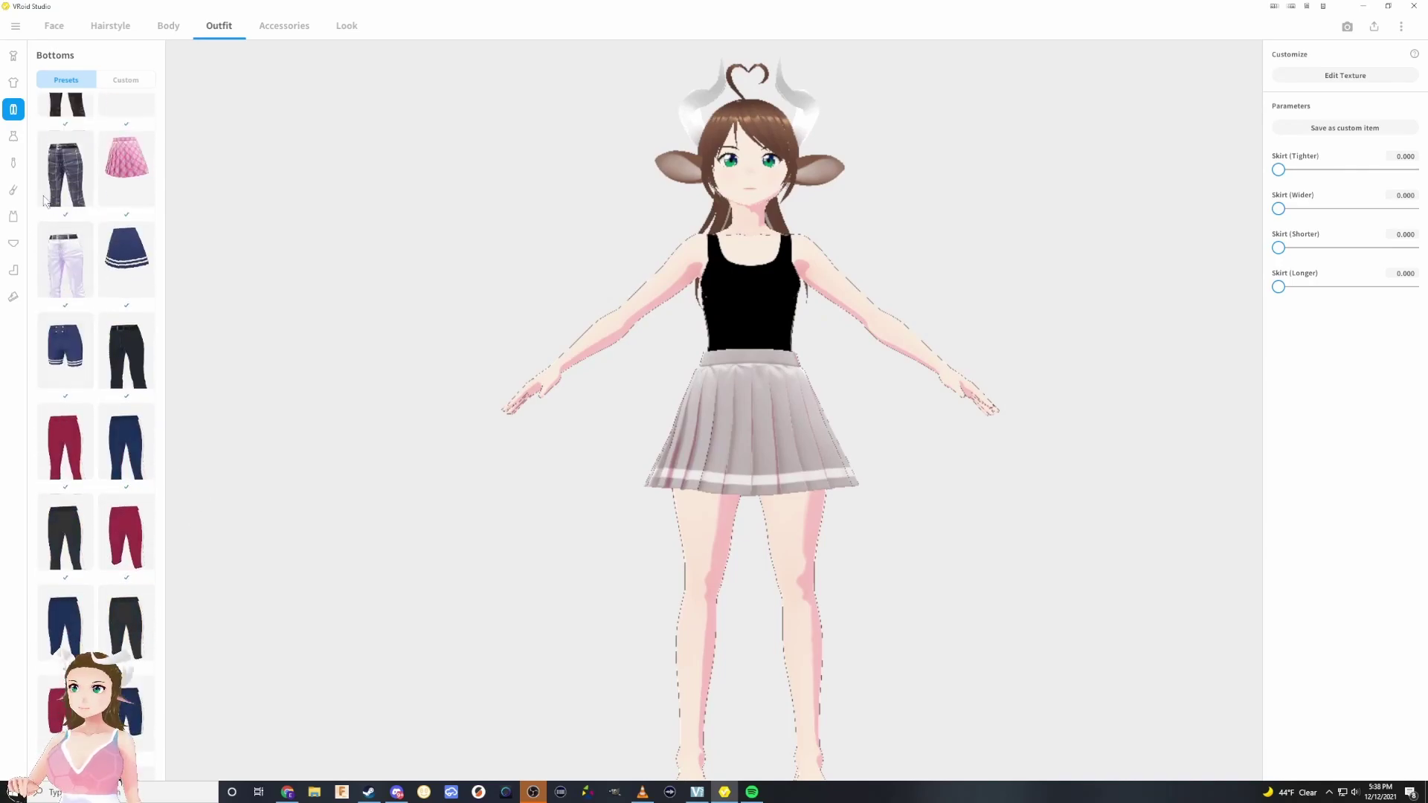
scroll(78, 238, "up", 2)
left_click(15, 80)
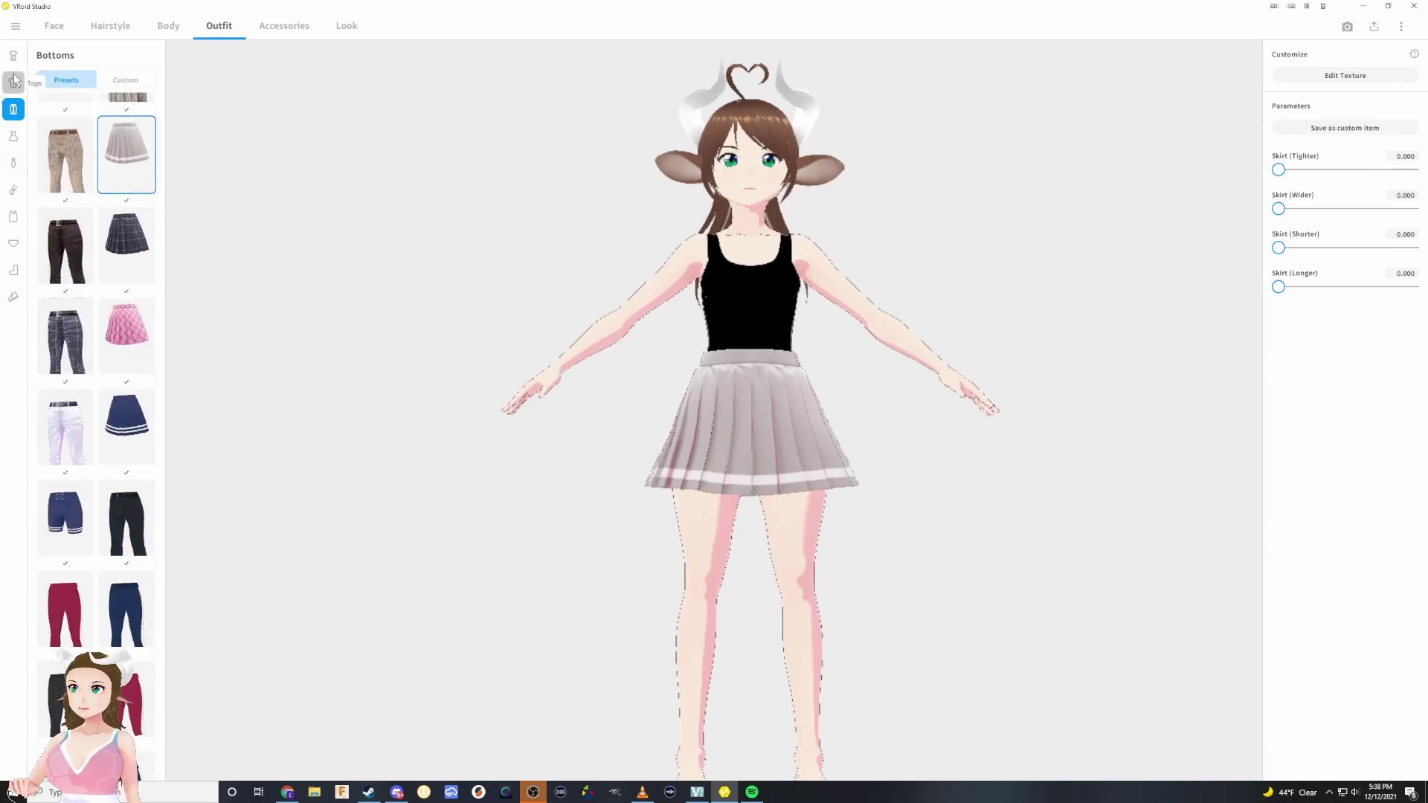
scroll(104, 416, "down", 2)
scroll(105, 461, "down", 3)
Step: Compare the white puffy top, cream cable-knit sweater and pink vest, keeping the cream sweater
scroll(112, 446, "down", 2)
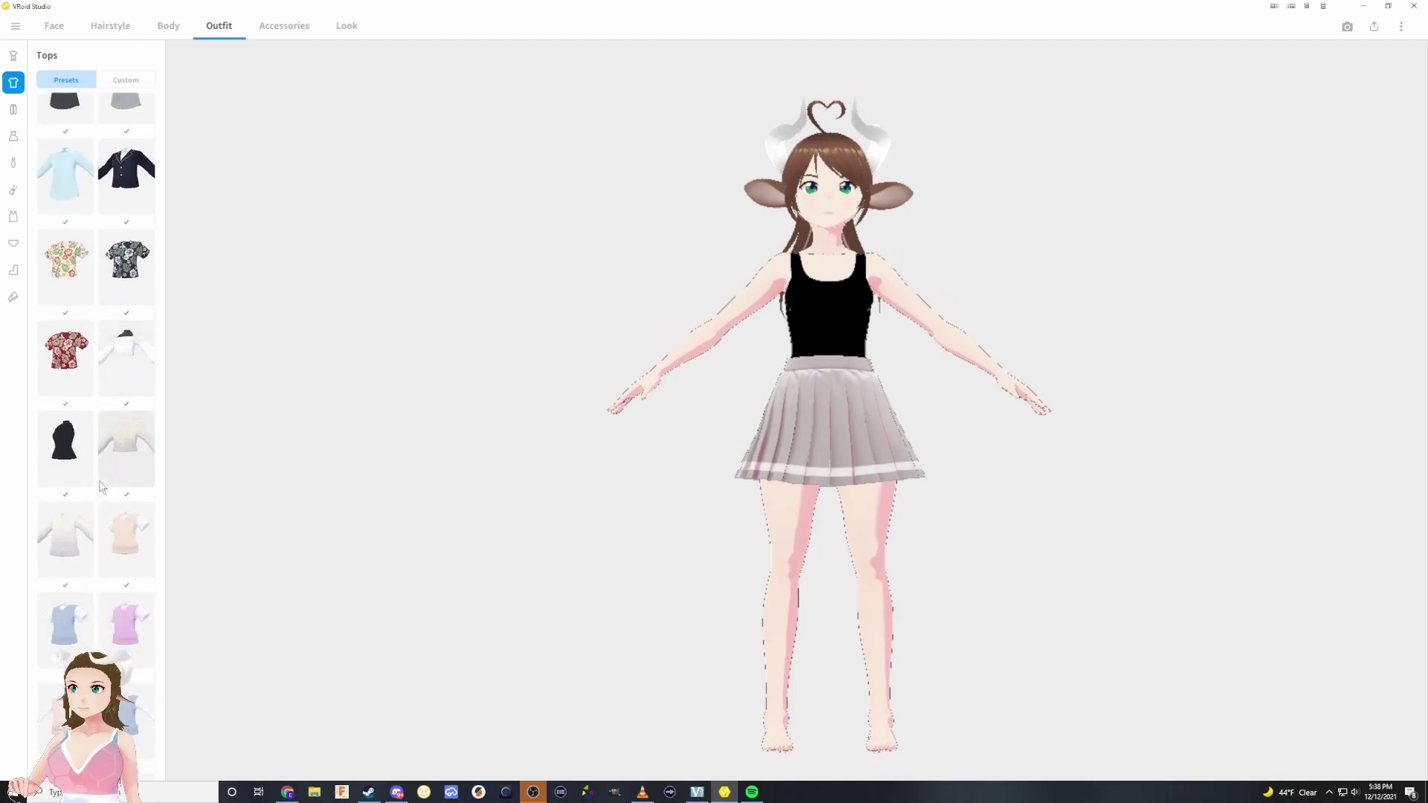
left_click(143, 349)
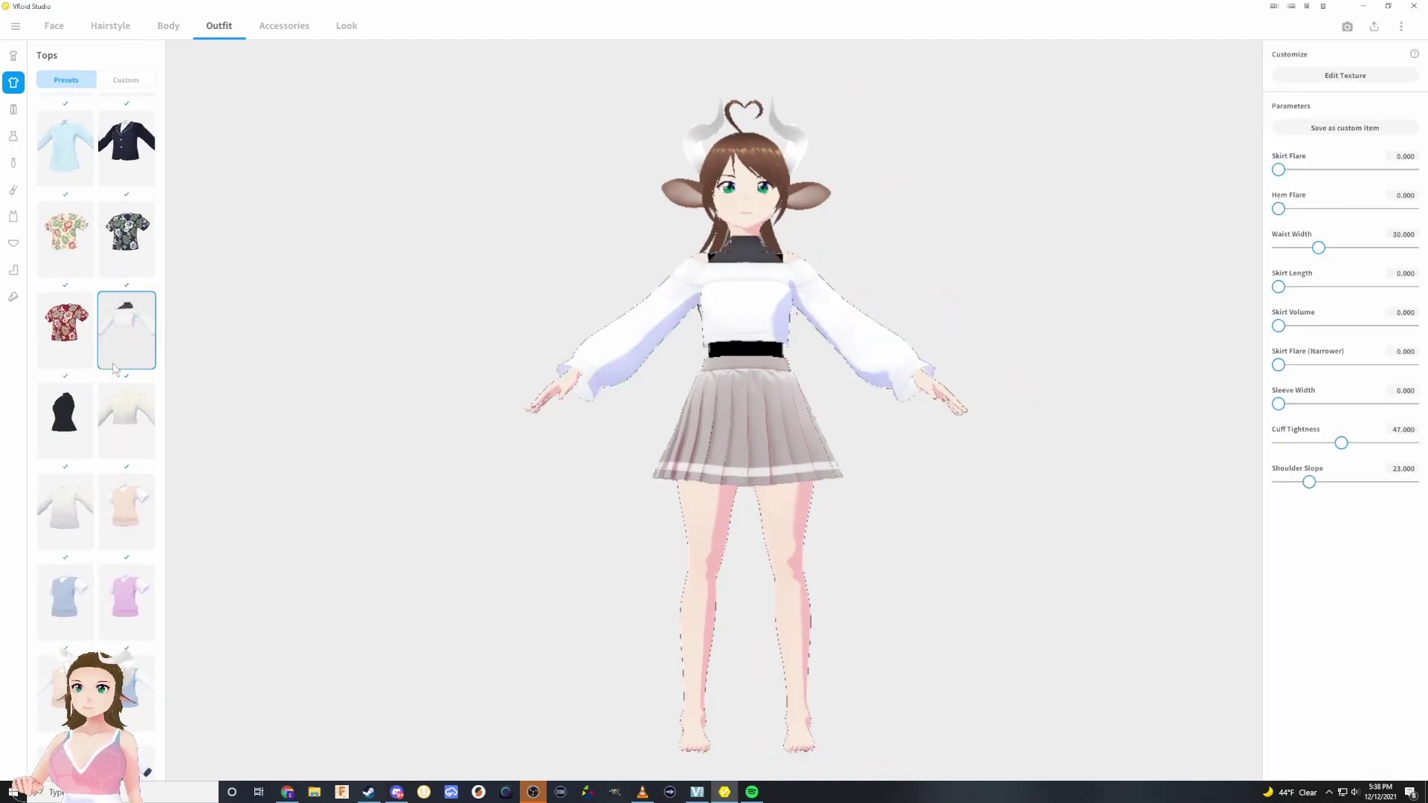
left_click(134, 412)
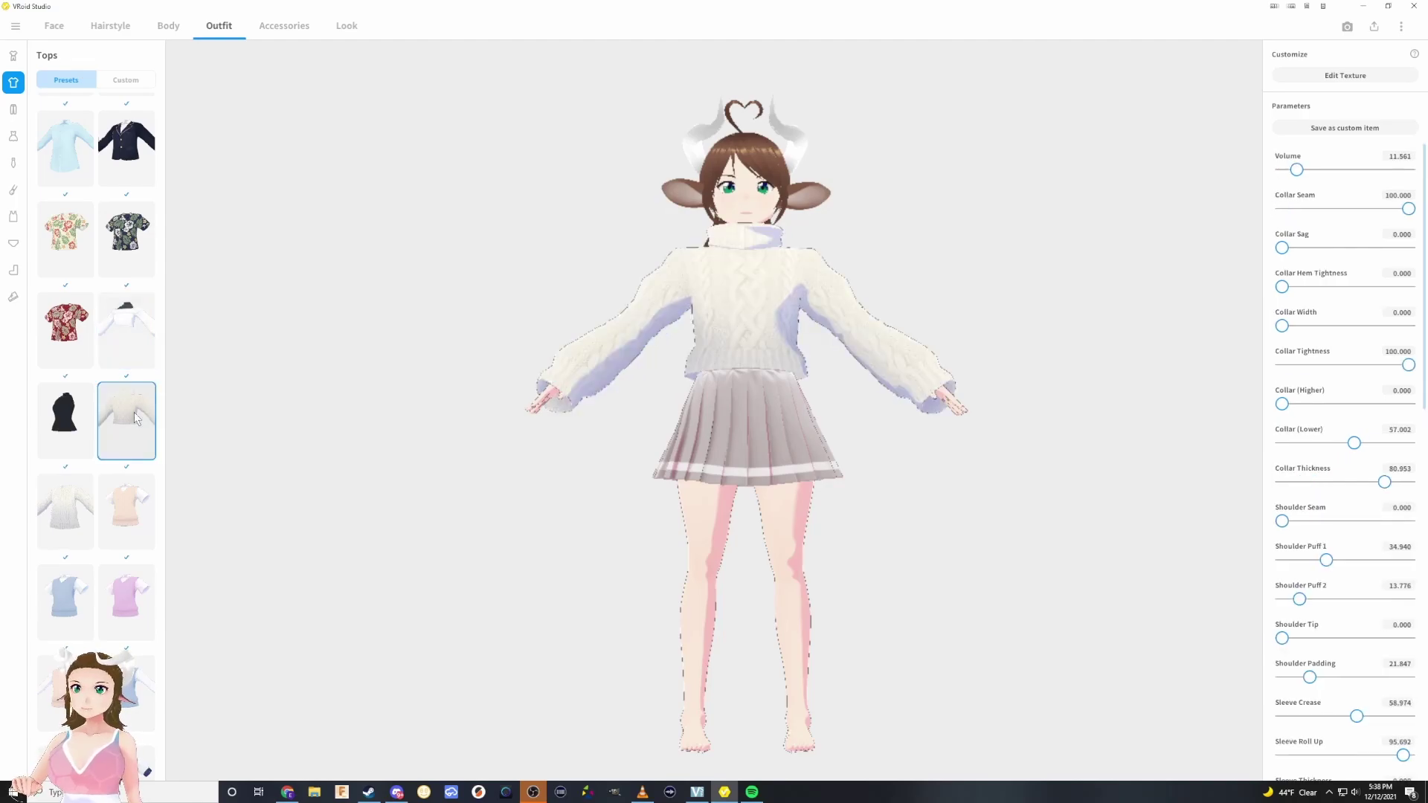
left_click(117, 529)
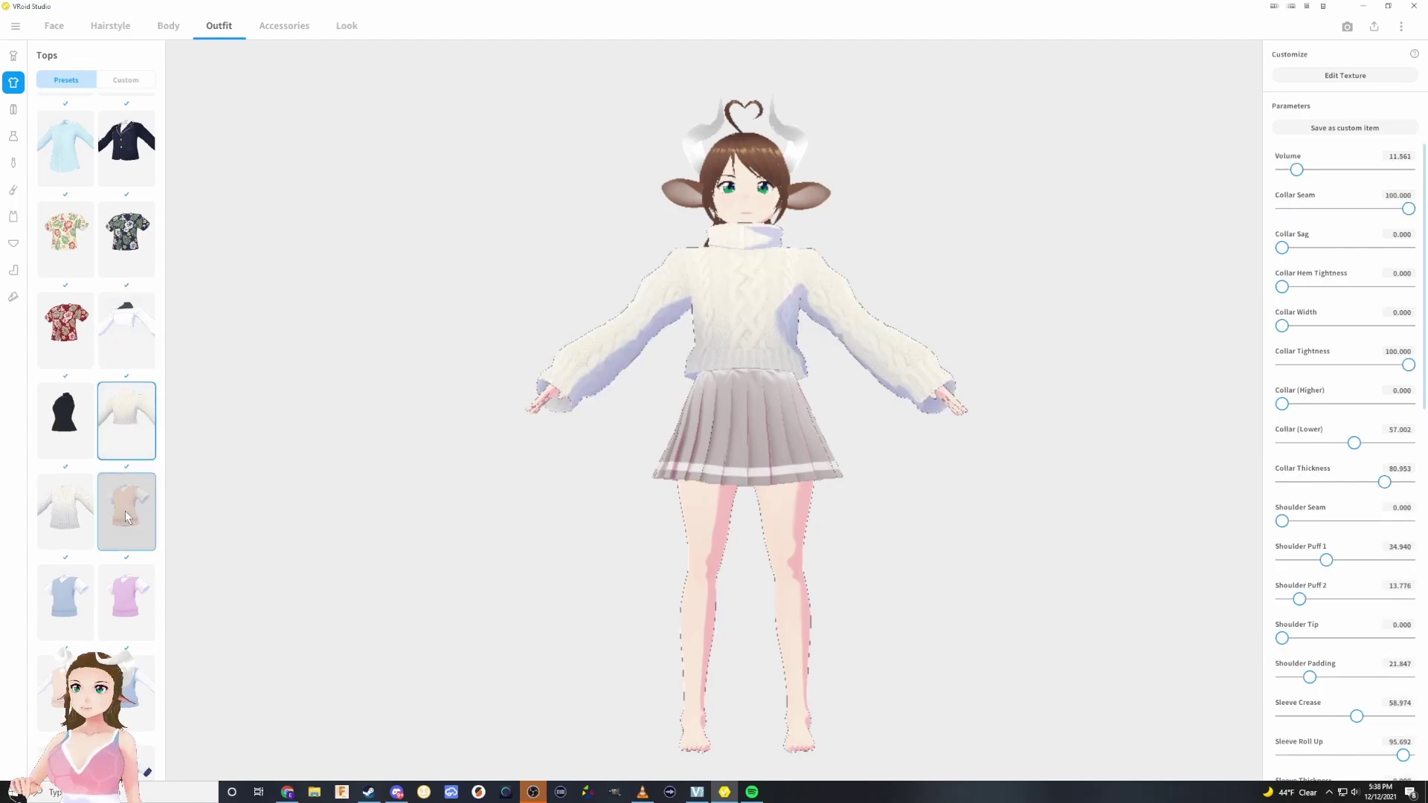
left_click(114, 409)
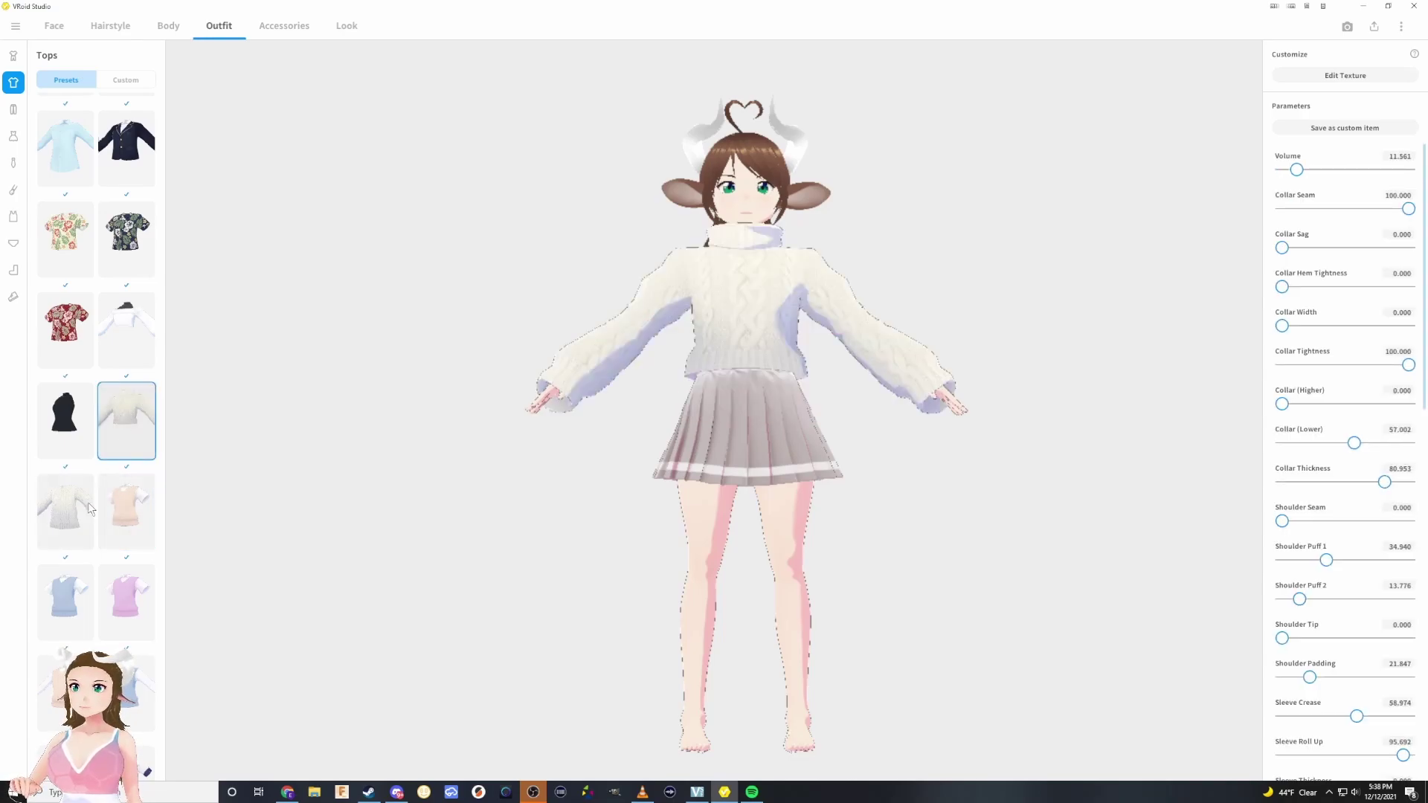
scroll(88, 506, "down", 2)
scroll(86, 524, "down", 2)
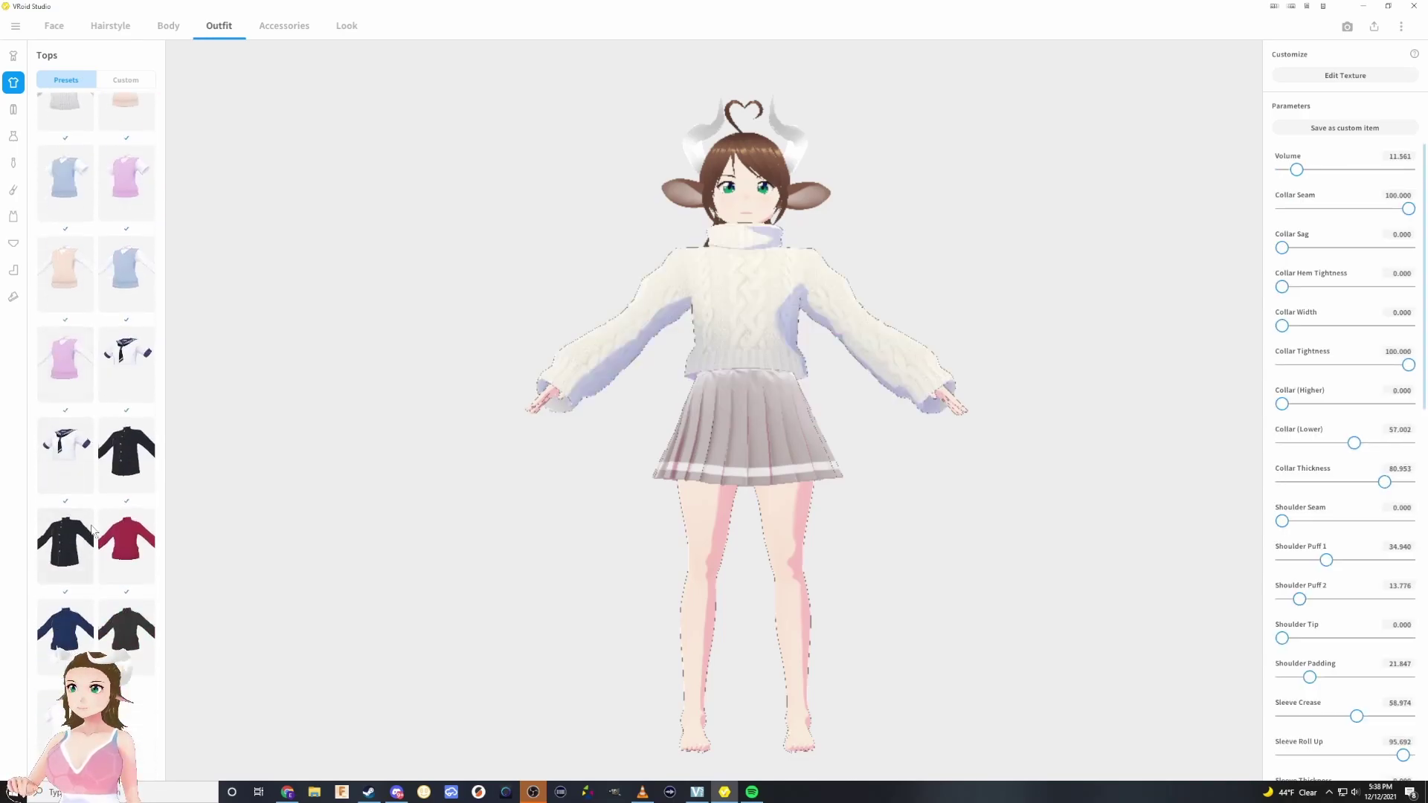
left_click(13, 109)
Step: Compare the long plaid skirt, black pants, black and red shorts against the short pleated skirt
left_click(137, 426)
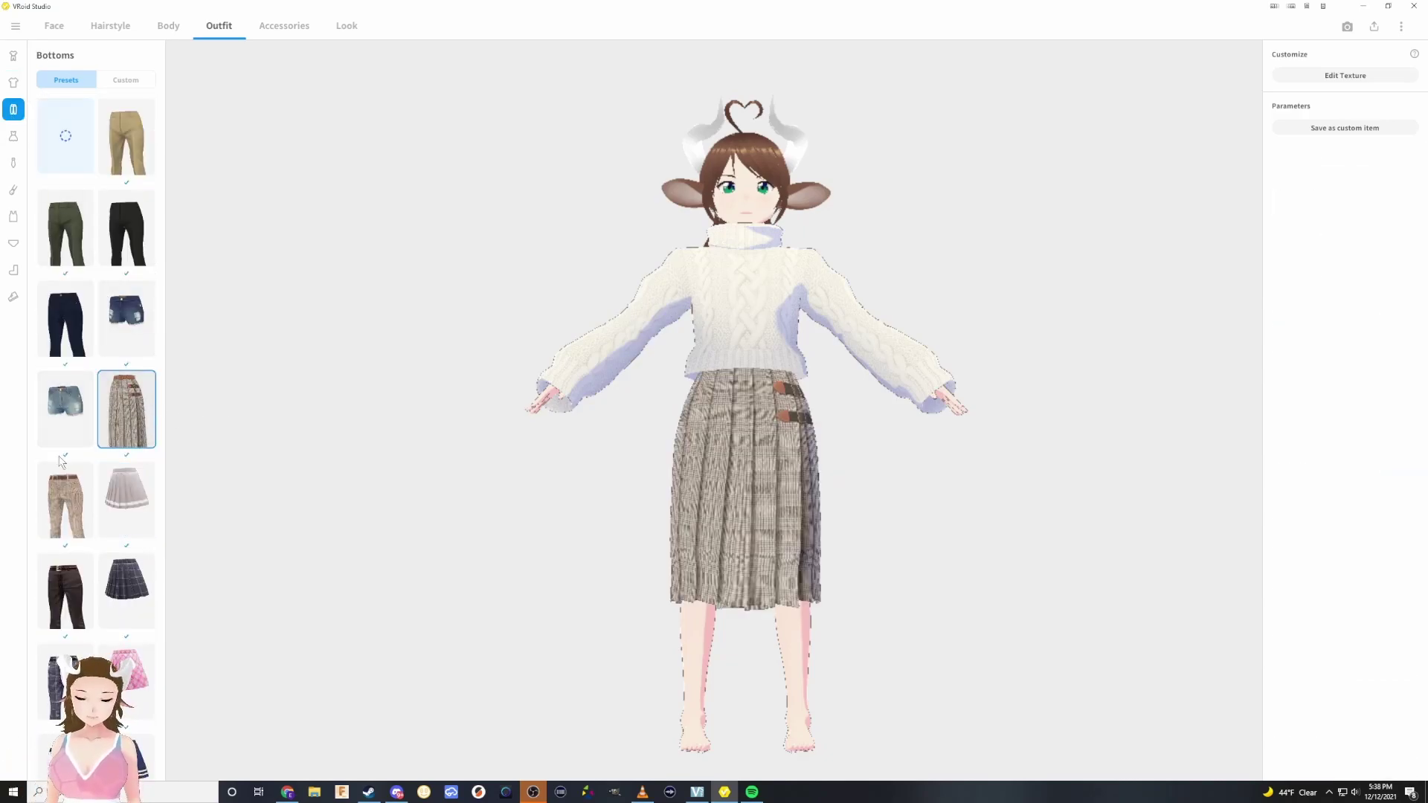
left_click(110, 482)
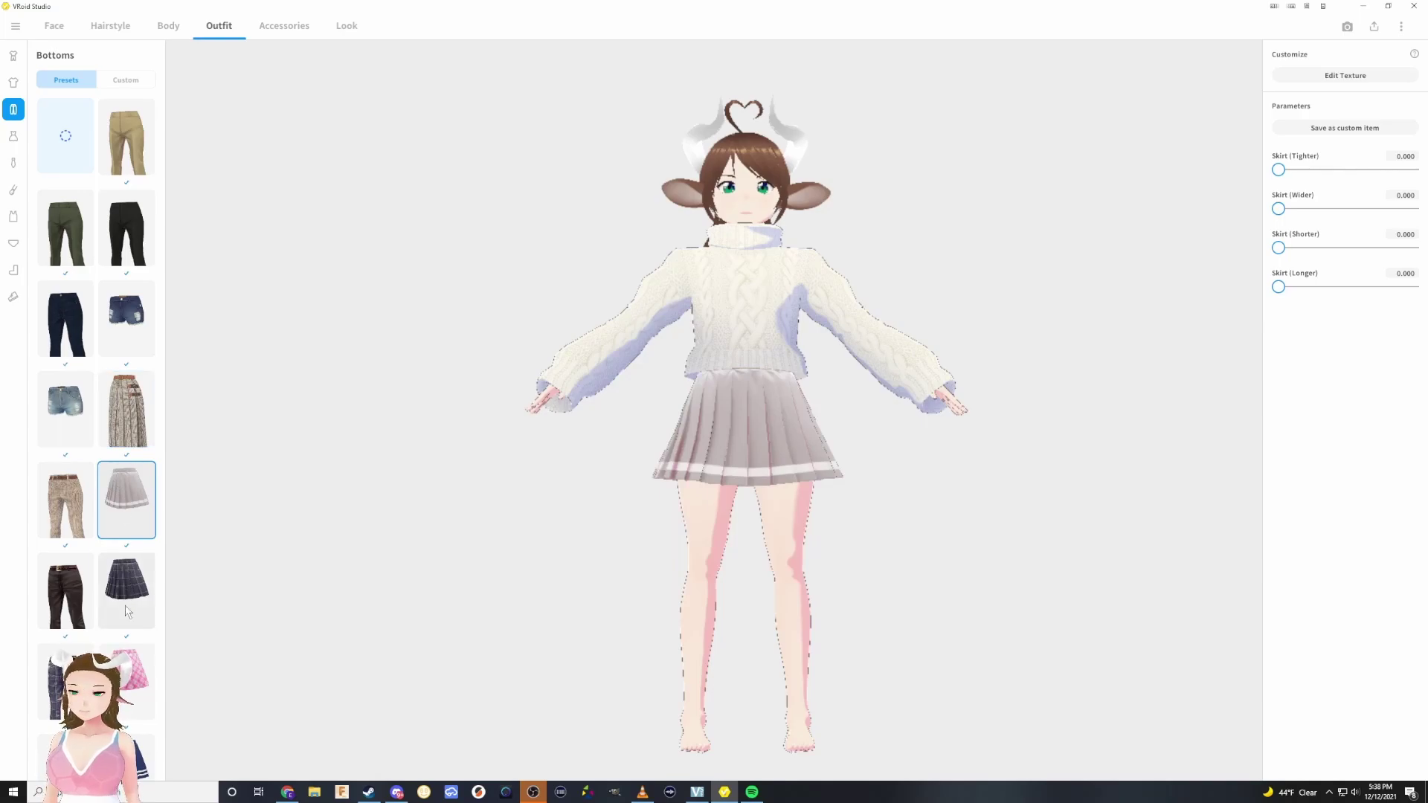
scroll(128, 611, "down", 1)
scroll(127, 611, "down", 3)
scroll(124, 611, "down", 4)
scroll(122, 611, "down", 1)
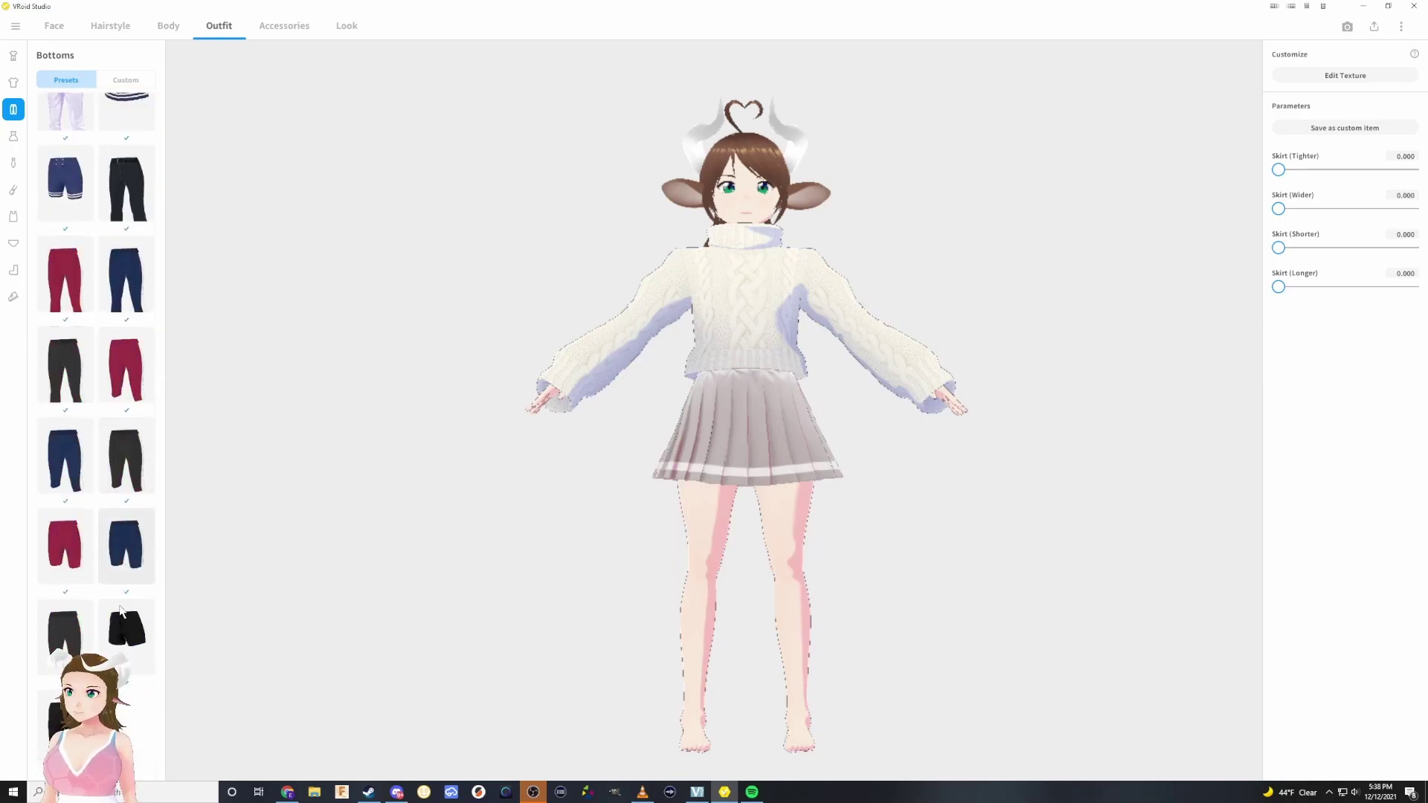
left_click(58, 710)
left_click(65, 624)
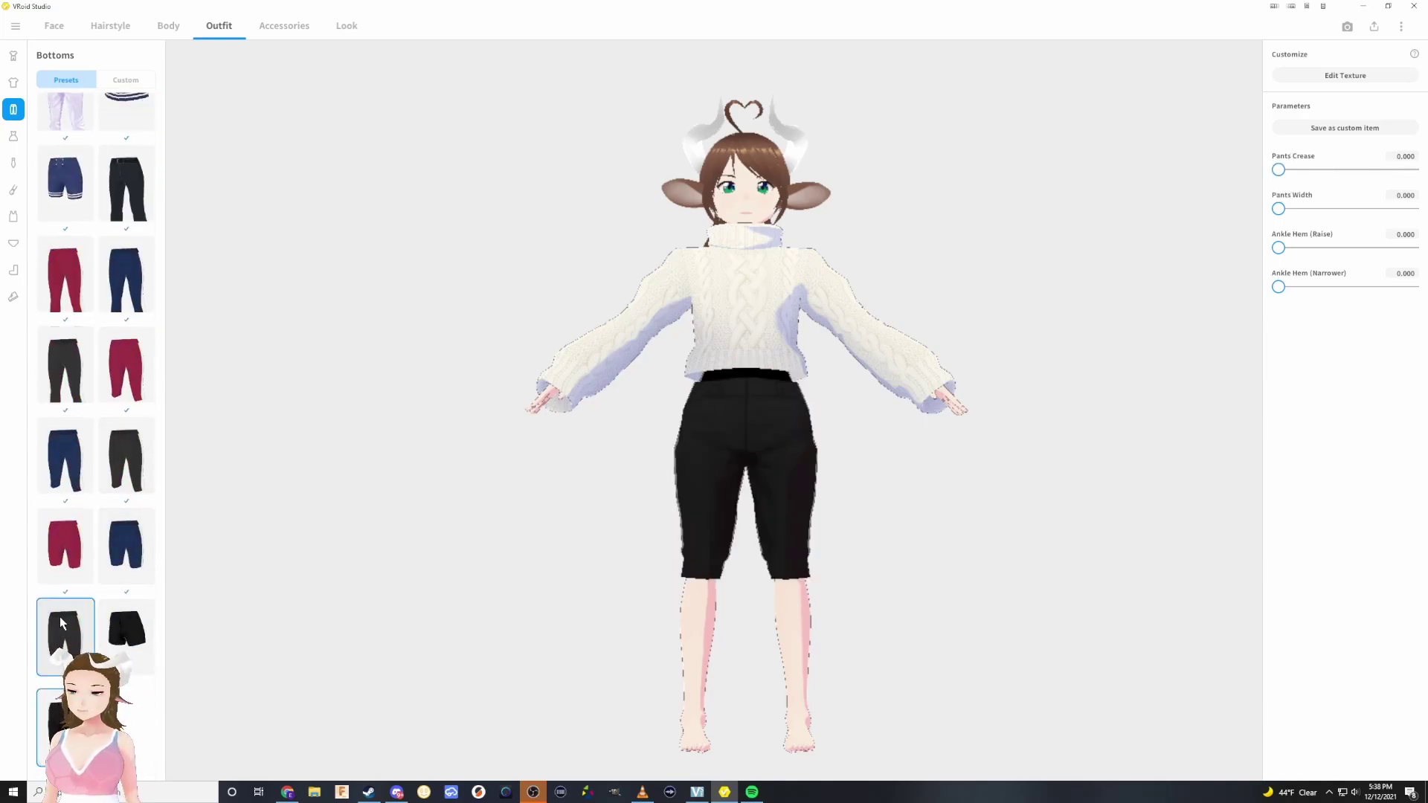
left_click(65, 547)
left_click(119, 211)
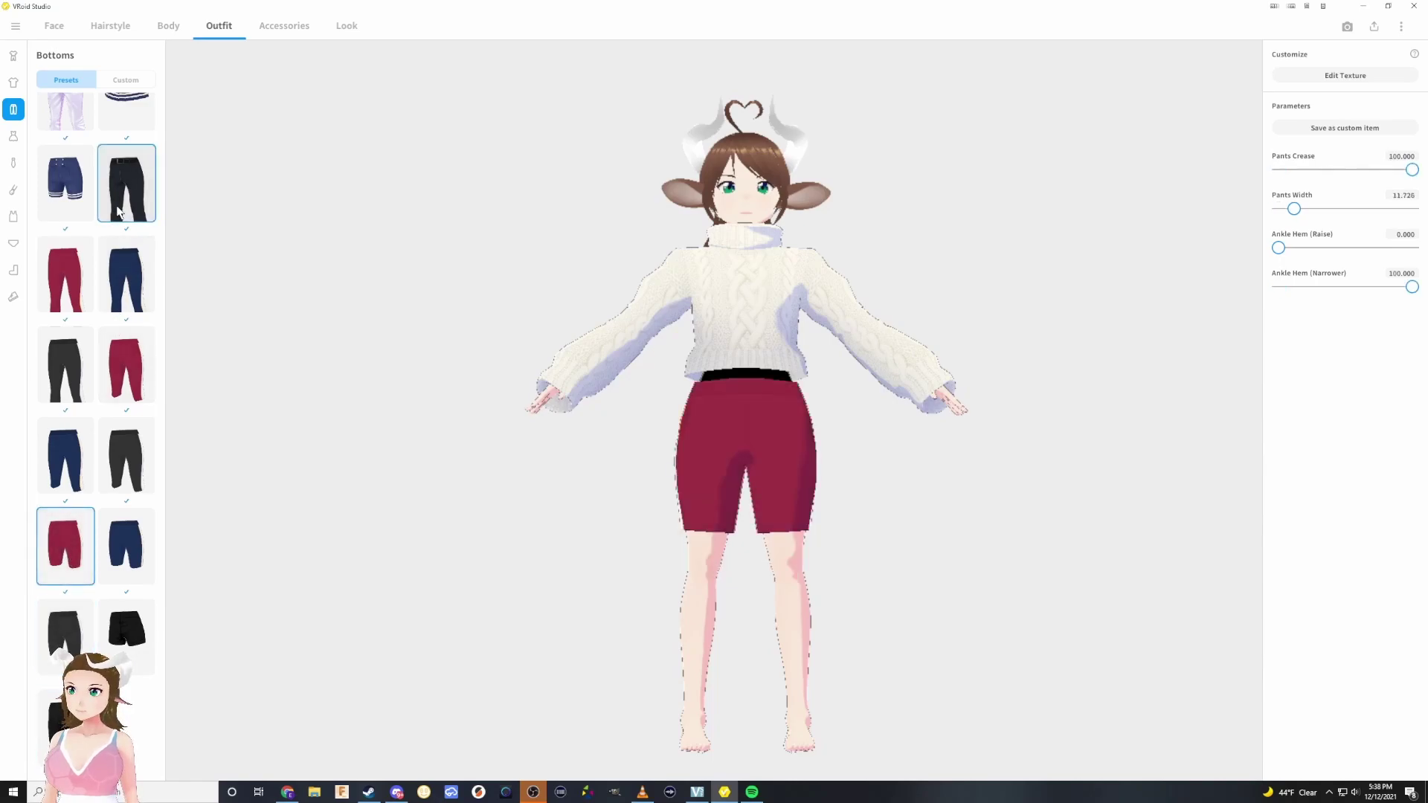
scroll(119, 230, "up", 2)
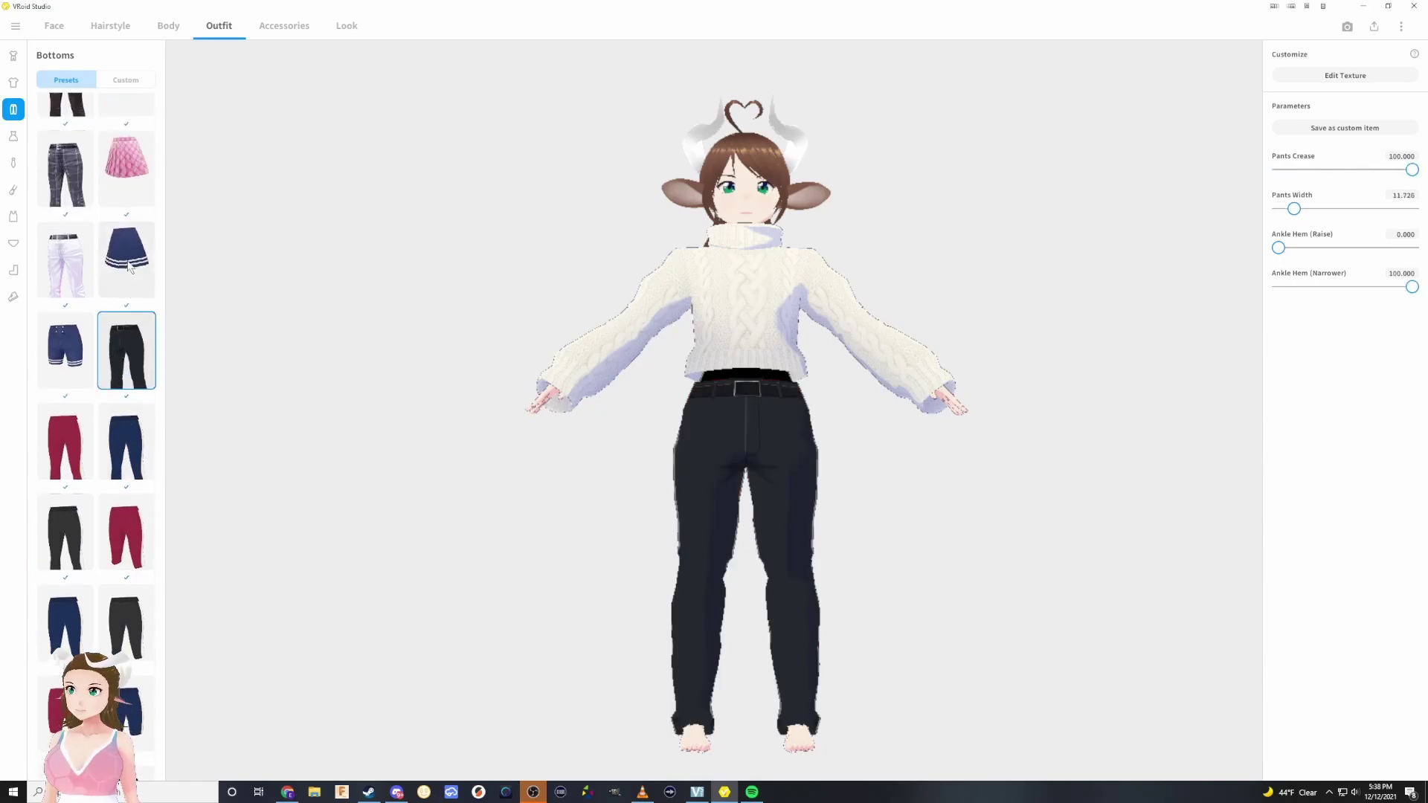
scroll(130, 264, "up", 2)
Step: Try the pink plaid and long plaid skirts, then keep the short grey pleated skirt
left_click(128, 261)
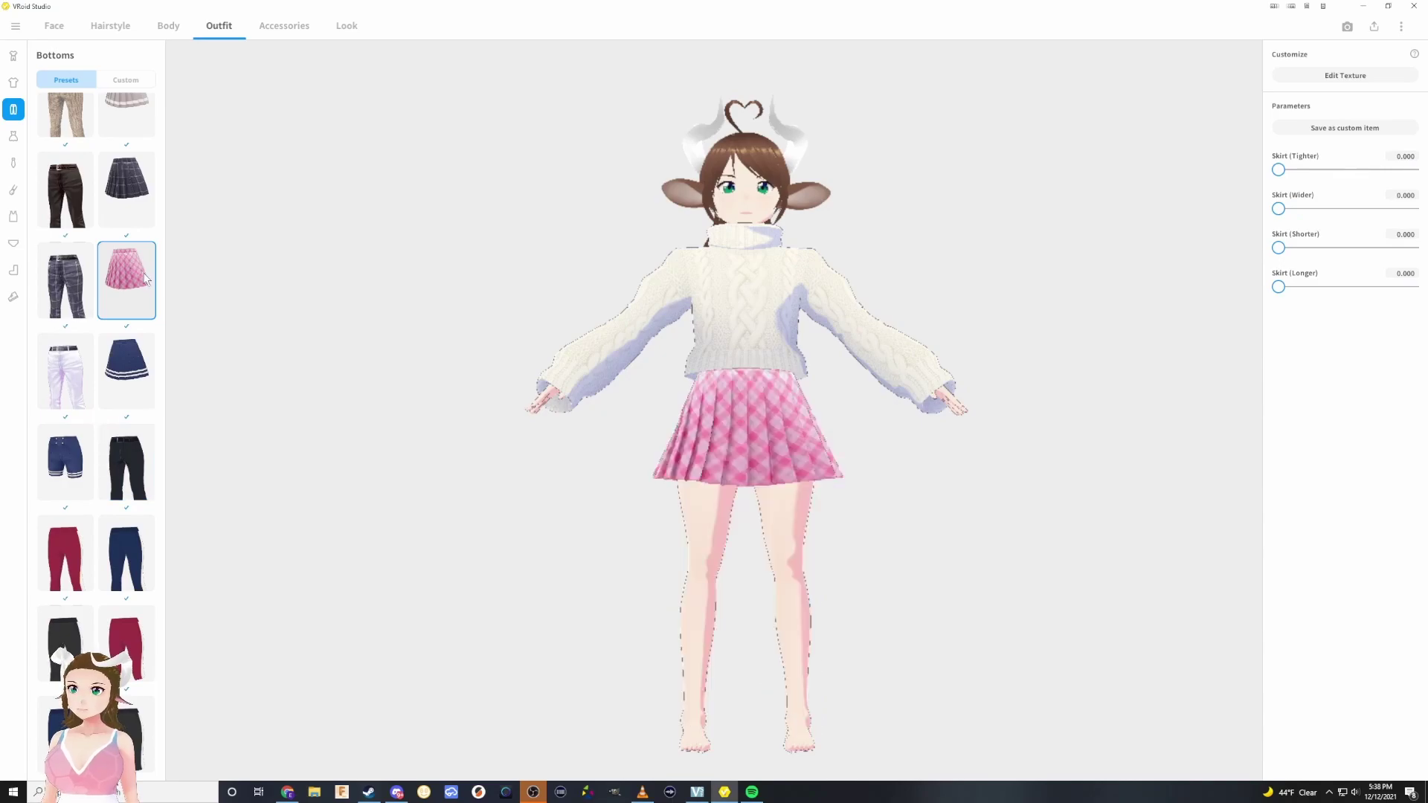
scroll(115, 227, "up", 3)
left_click(126, 294)
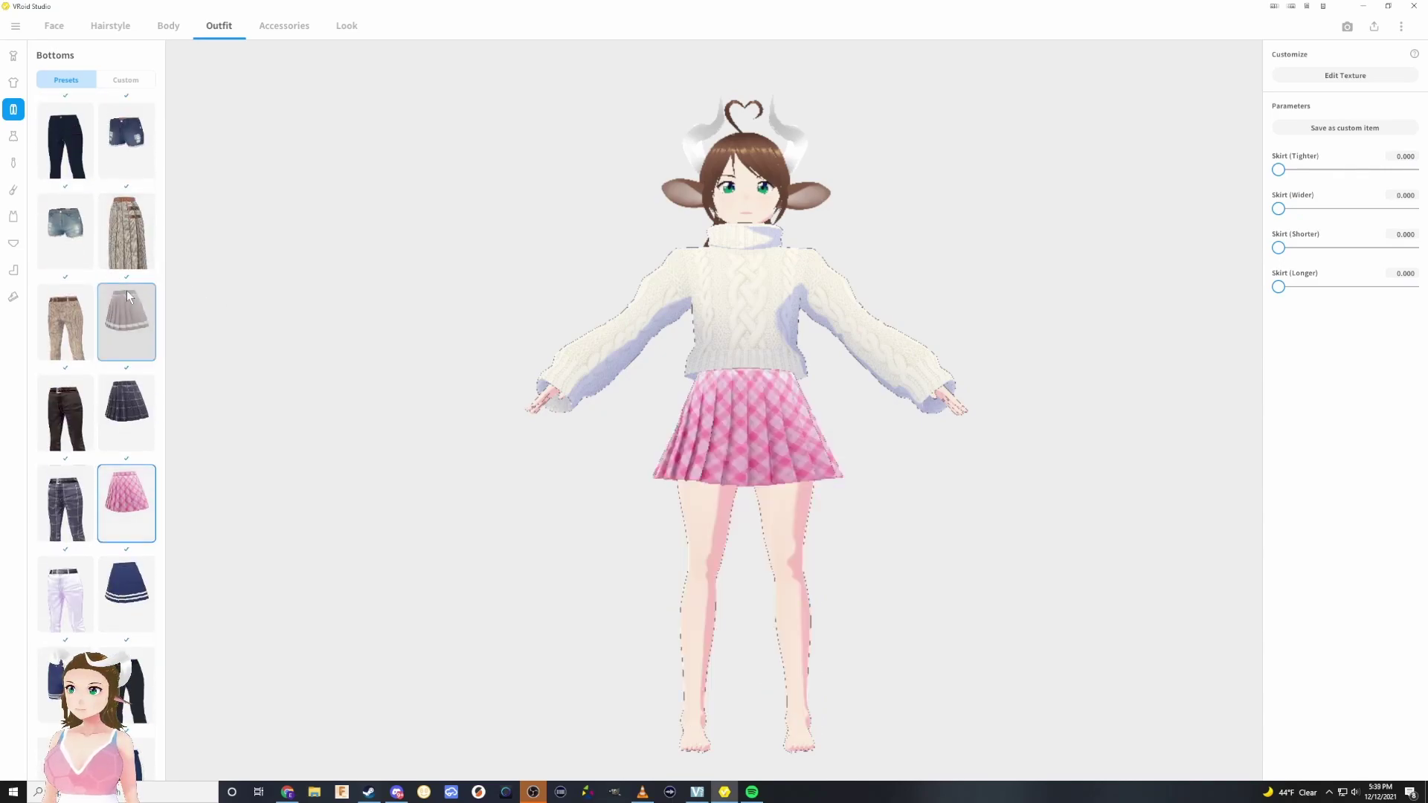
scroll(97, 424, "up", 3)
left_click(137, 390)
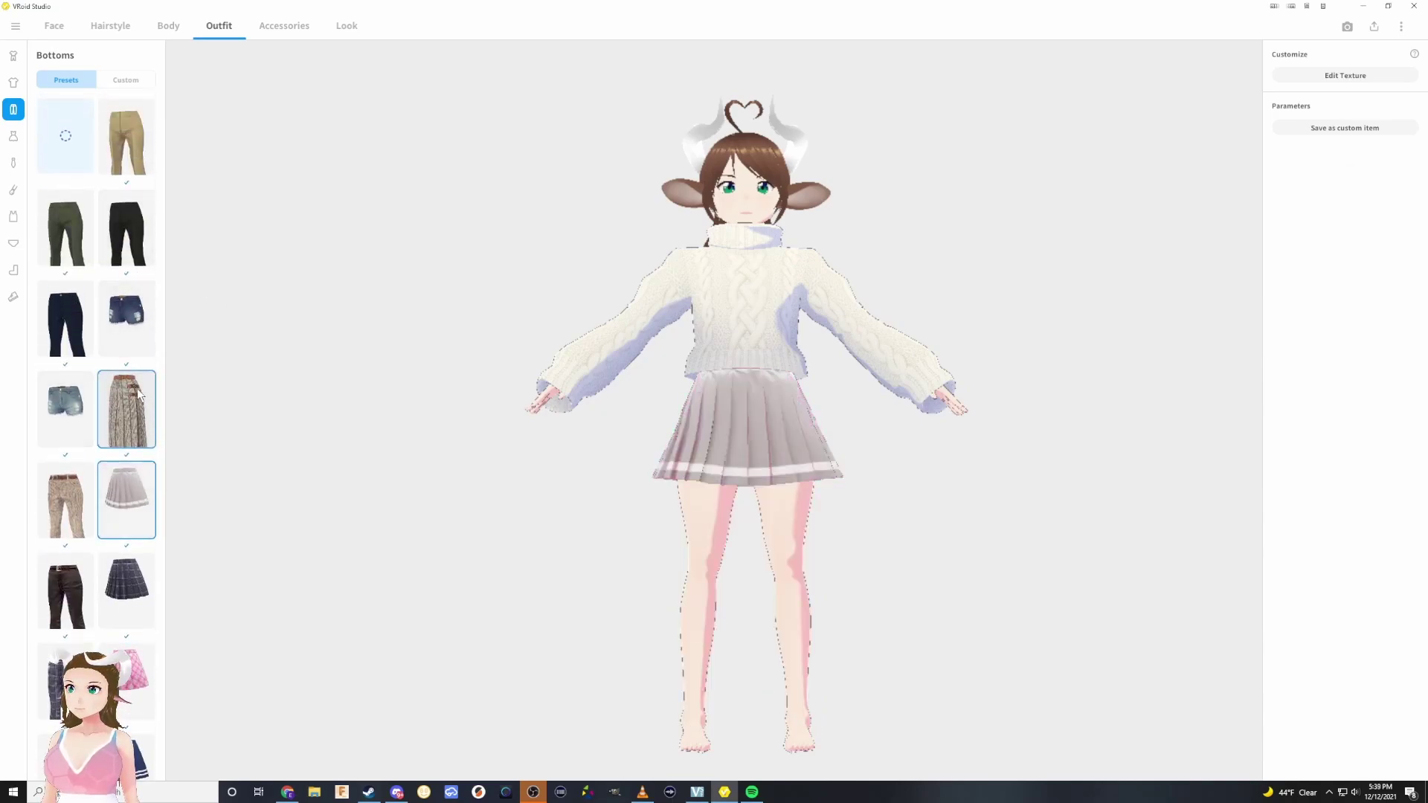
mouse_move(342, 446)
right_mouse_down()
mouse_move(467, 467)
mouse_move(458, 489)
mouse_move(409, 469)
right_mouse_up()
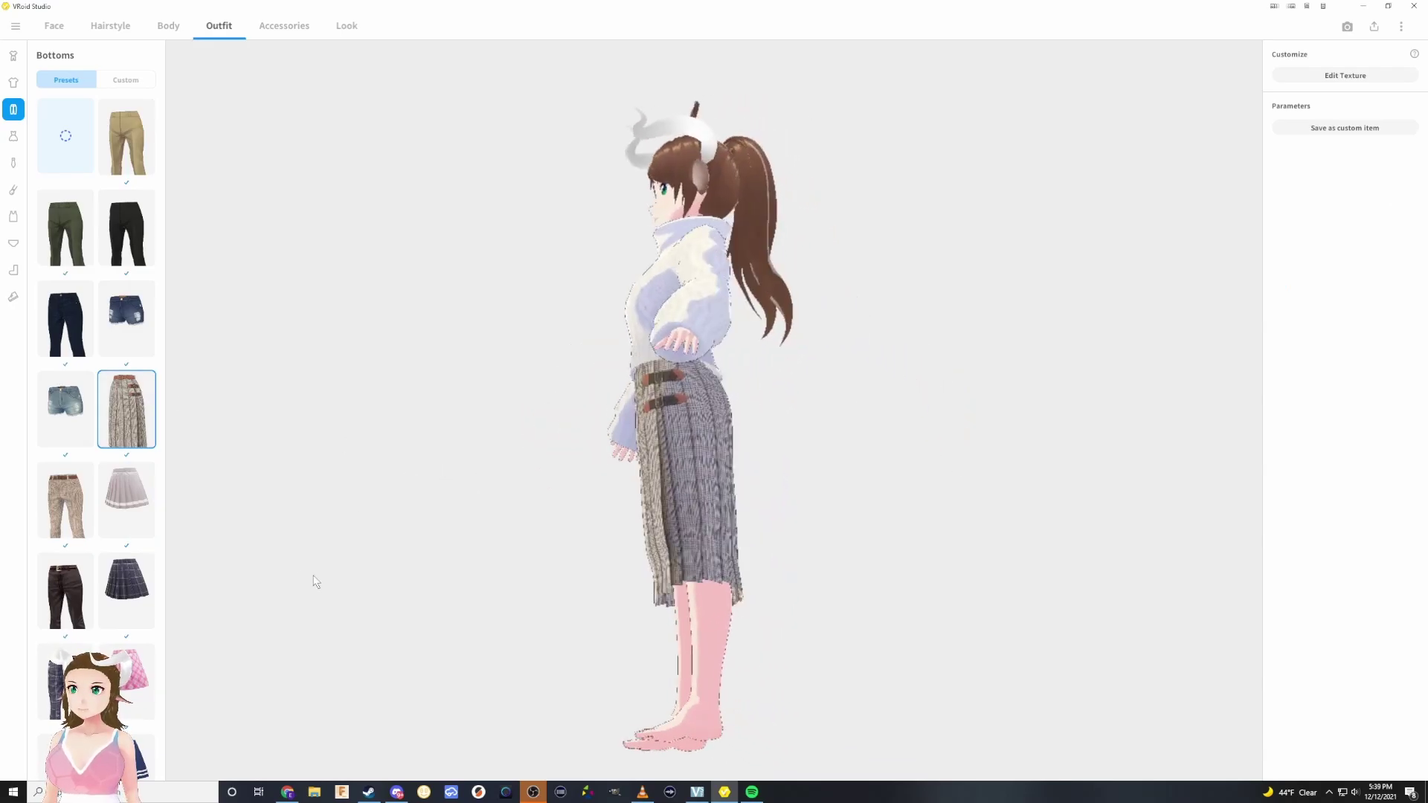
left_click(141, 486)
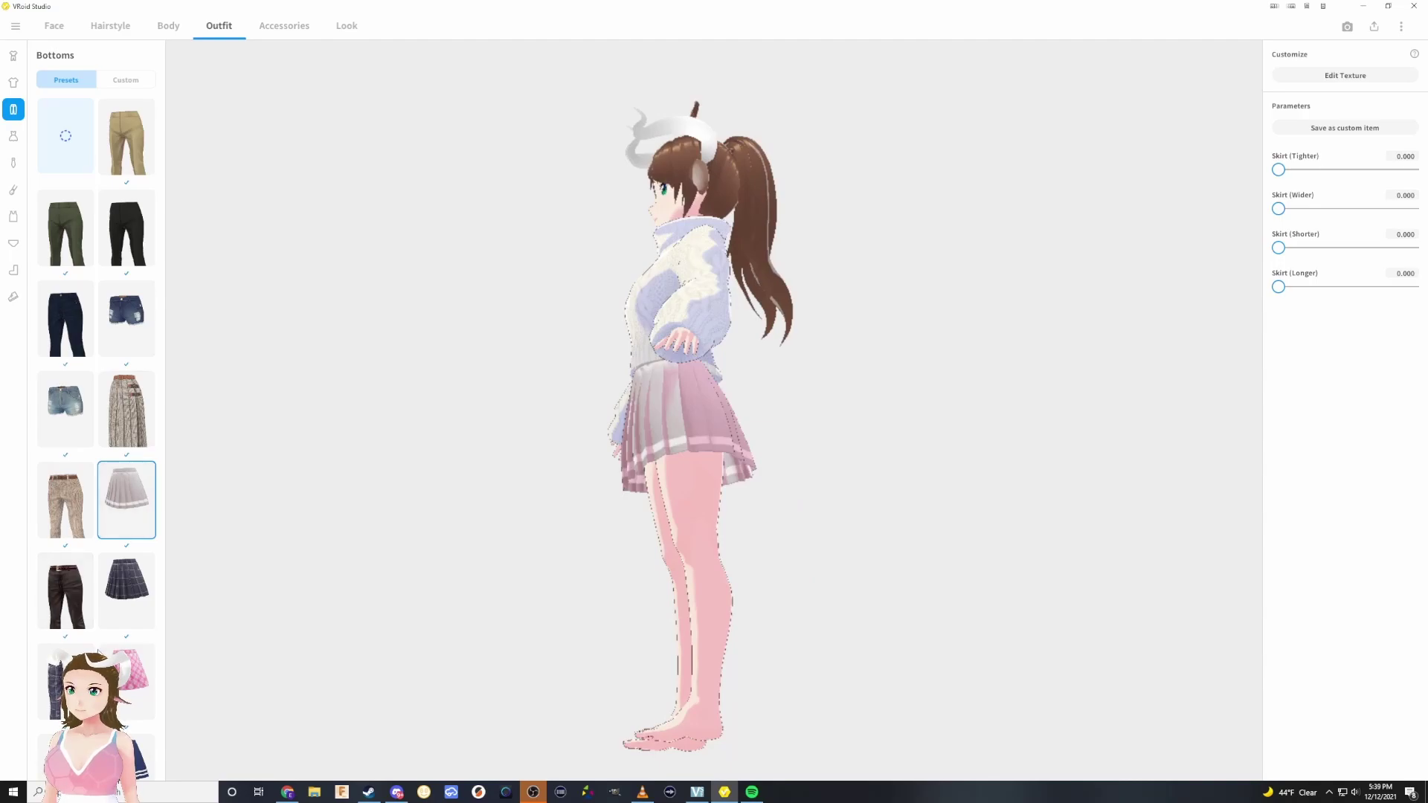
mouse_move(332, 565)
right_mouse_down()
mouse_move(387, 556)
mouse_move(379, 569)
right_mouse_up()
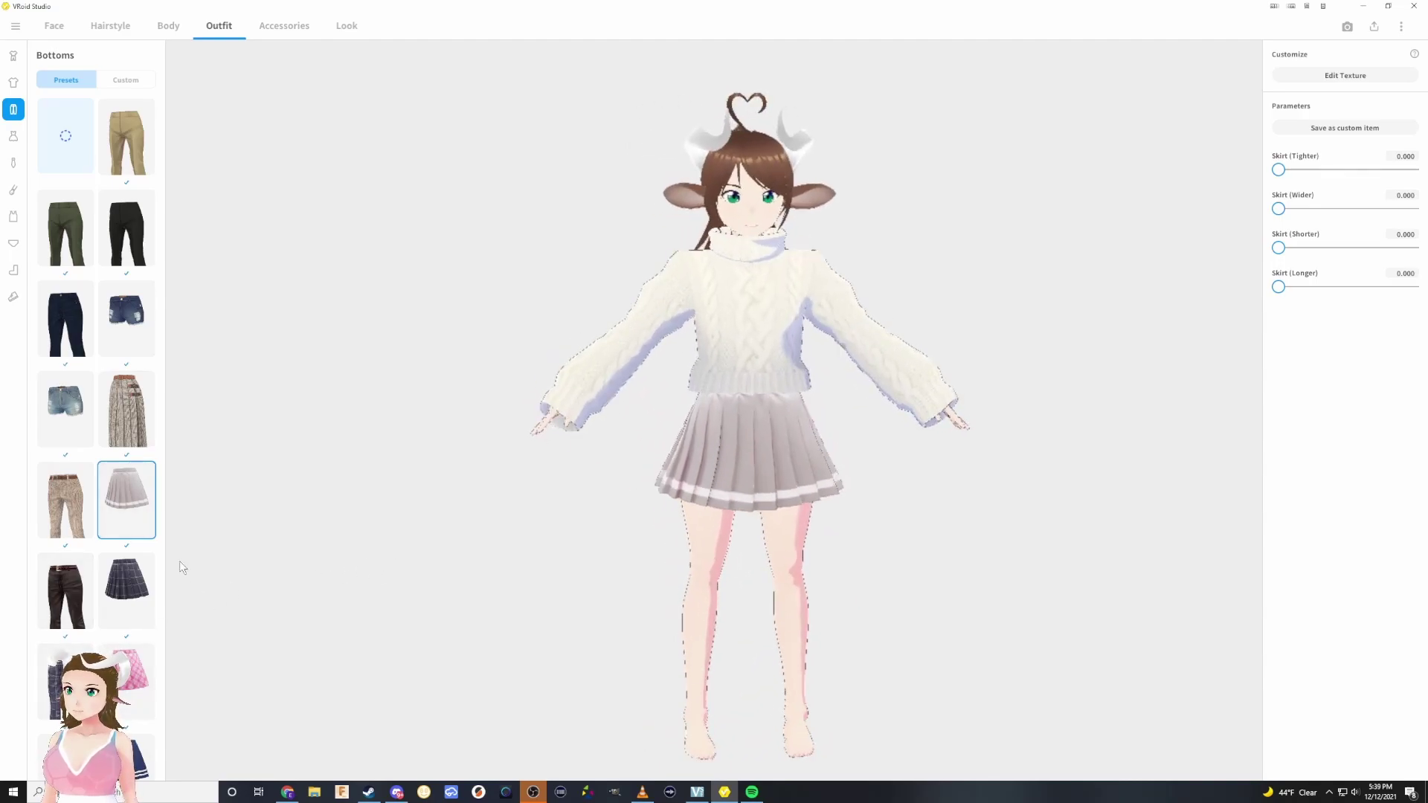
Step: Browse the outfit categories to the socks presets and try black and white thigh-high socks
left_click(13, 137)
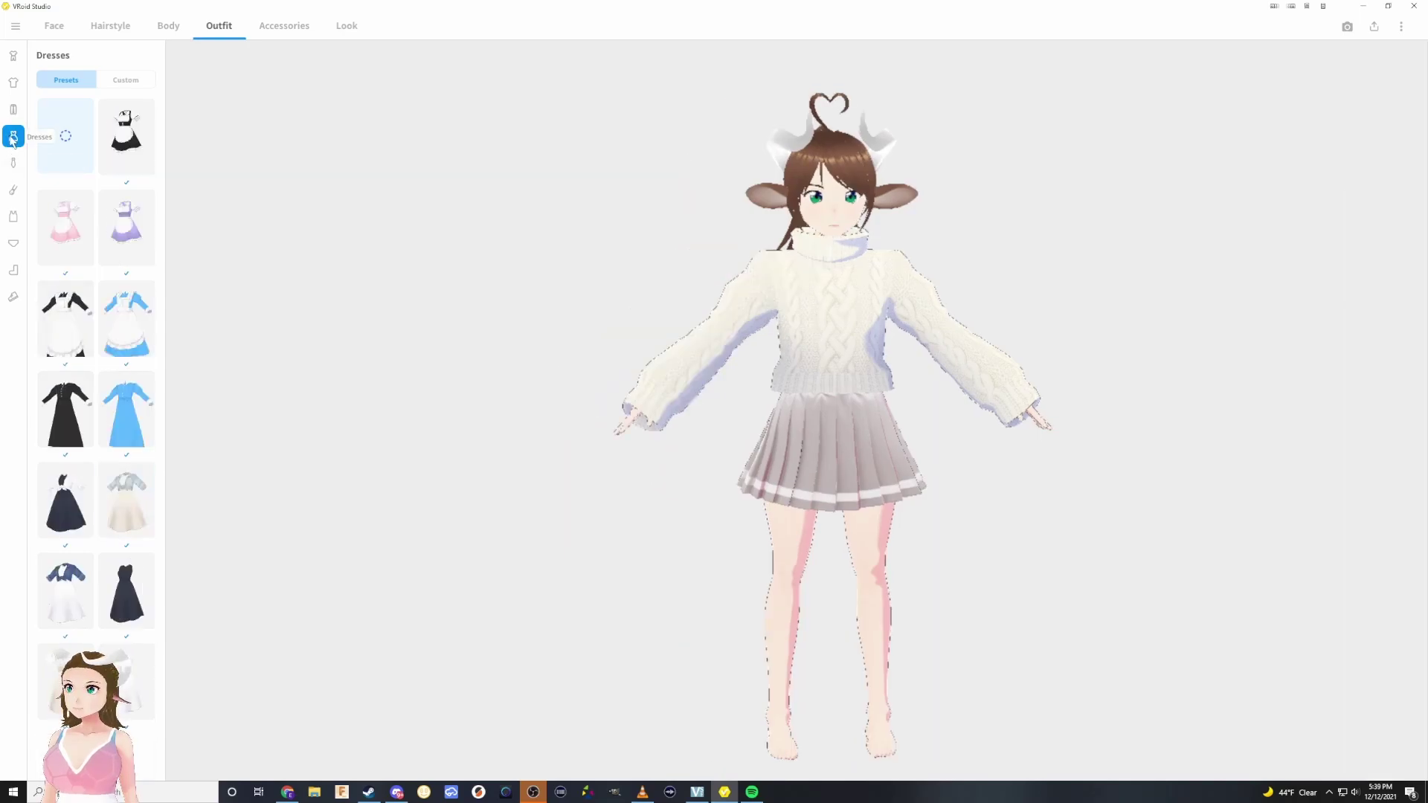
left_click(15, 163)
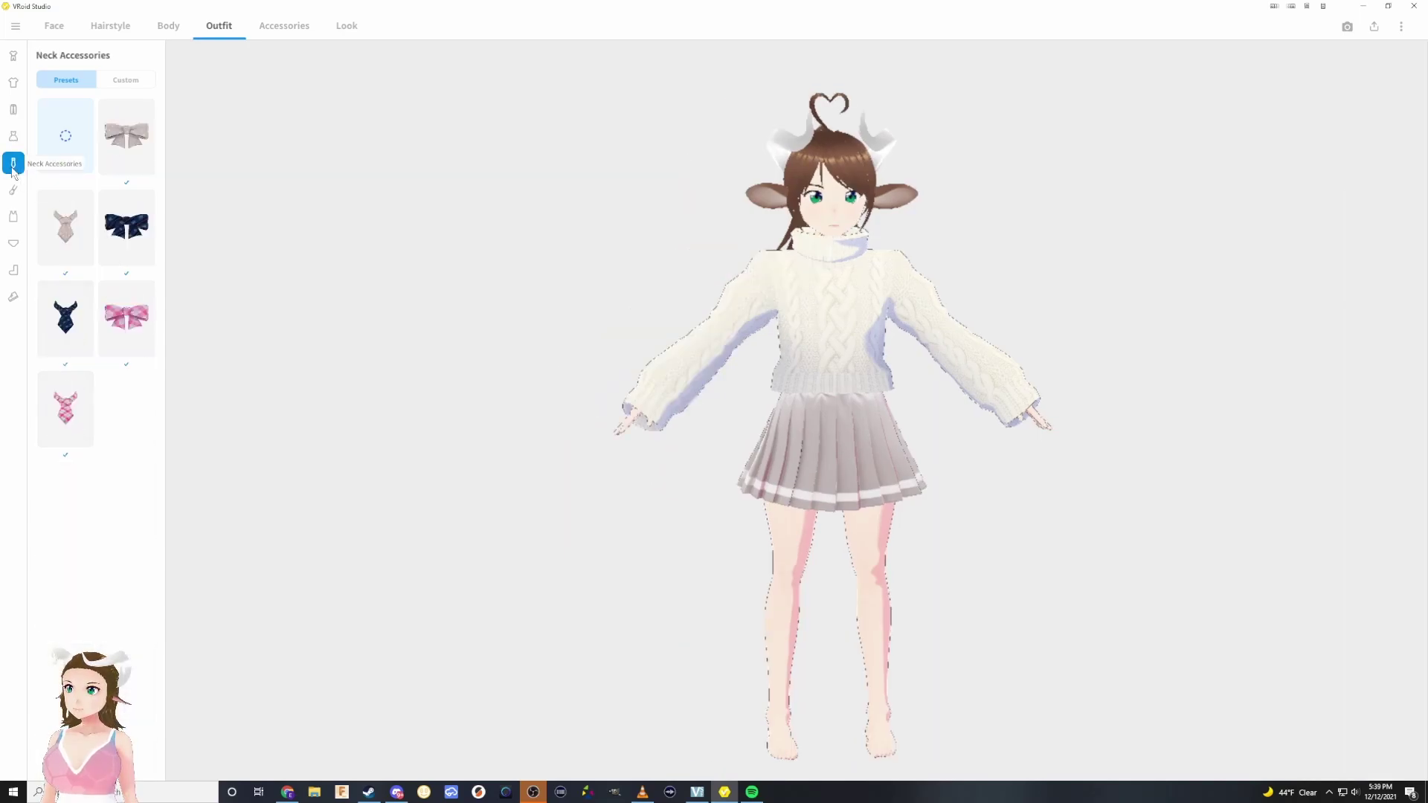
left_click(15, 190)
left_click(17, 165)
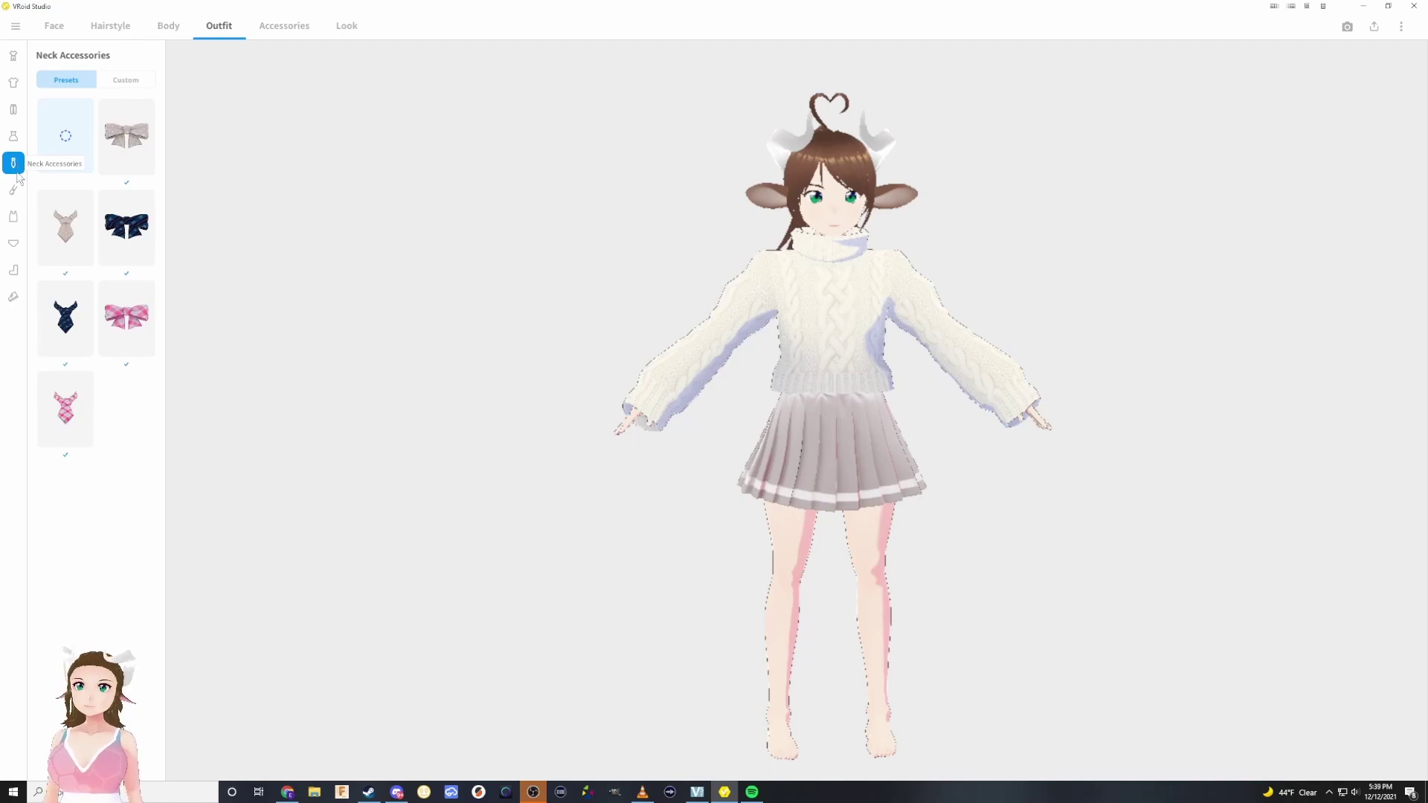
left_click(14, 215)
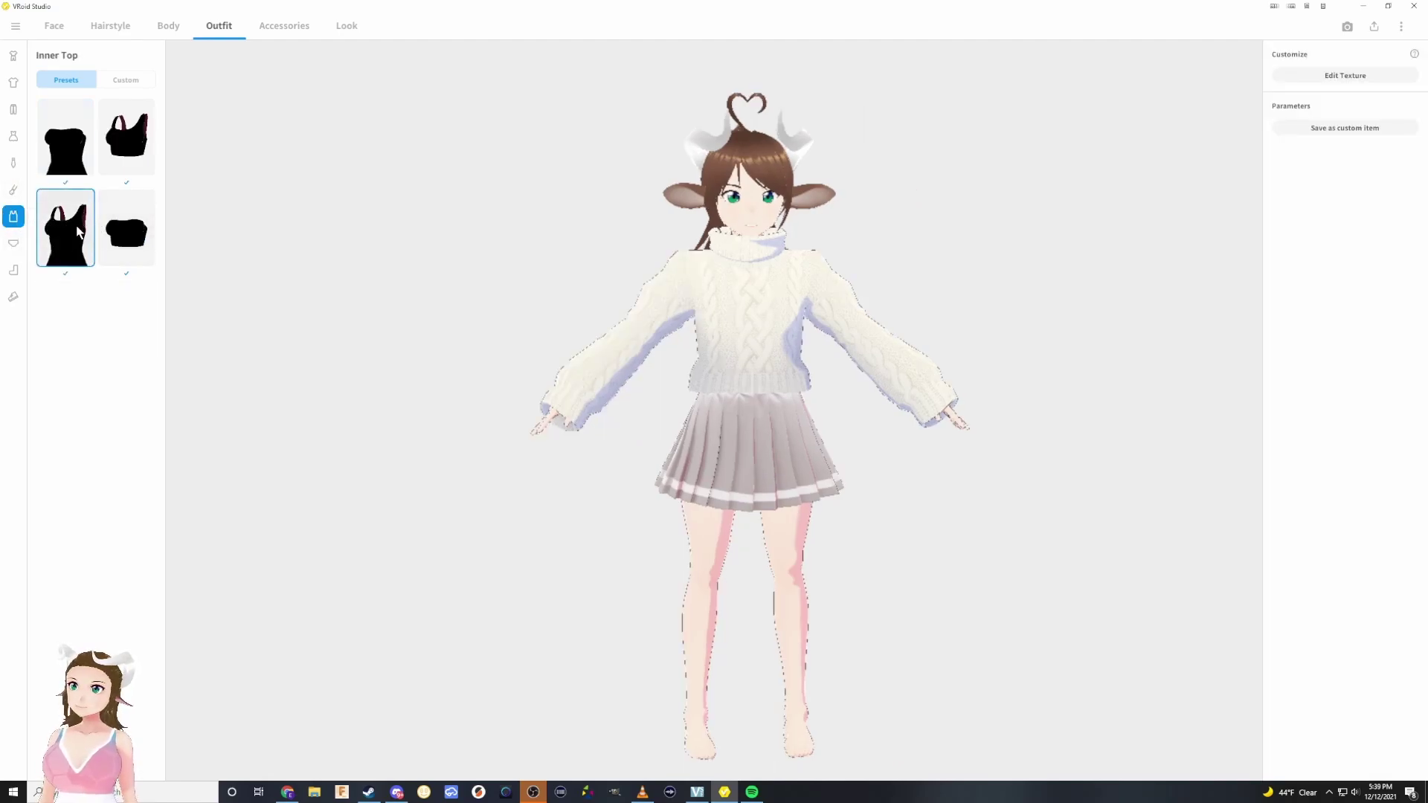
left_click(13, 243)
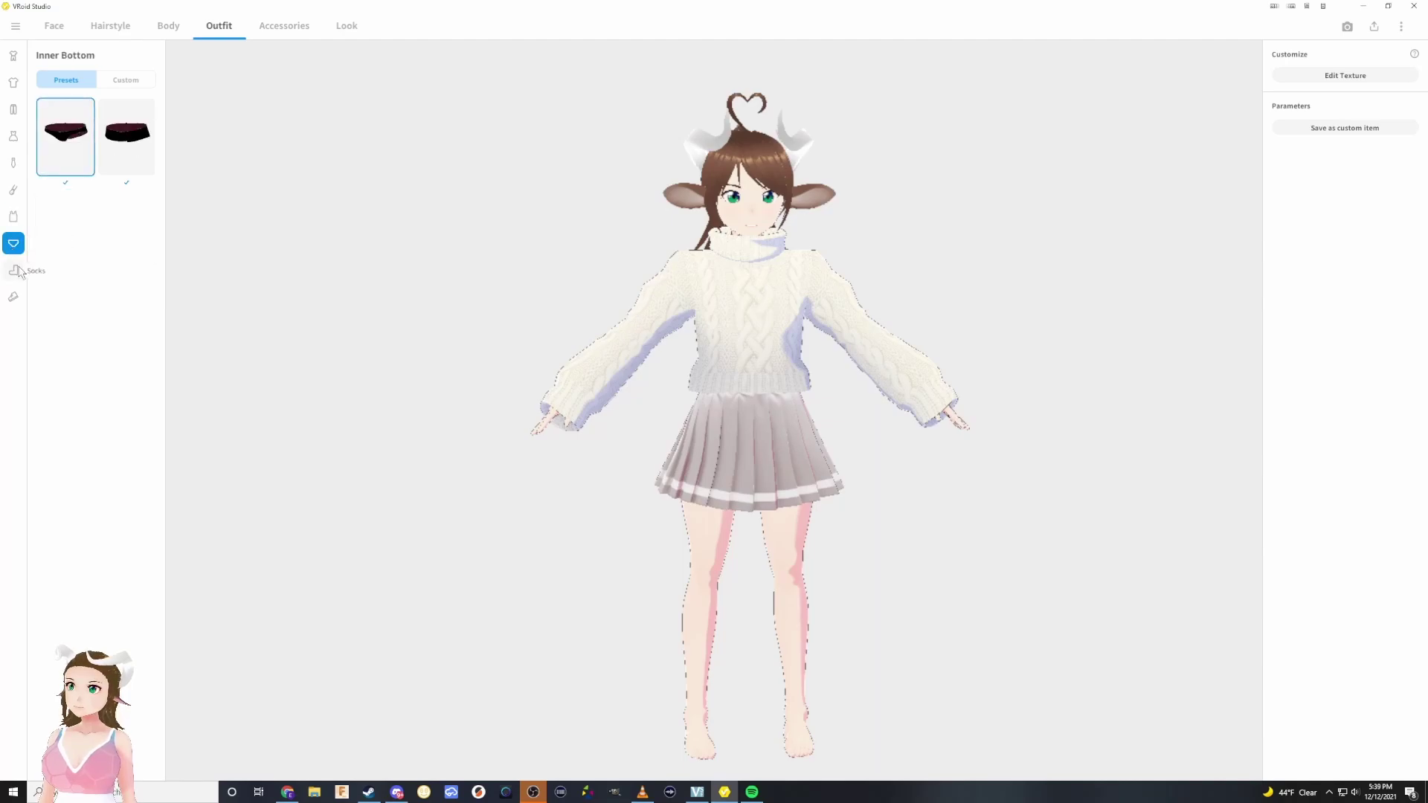
left_click(18, 272)
left_click(60, 312)
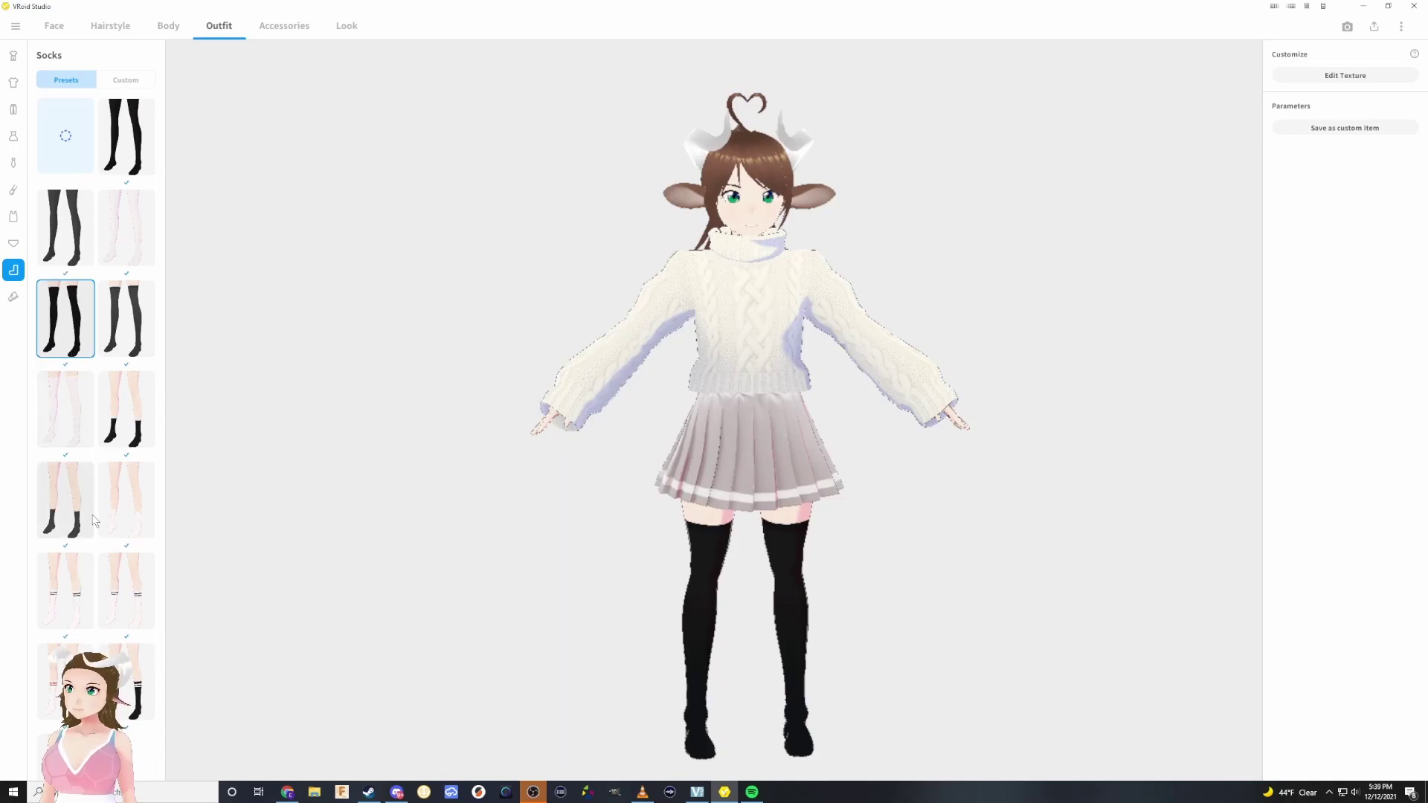
left_click(128, 227)
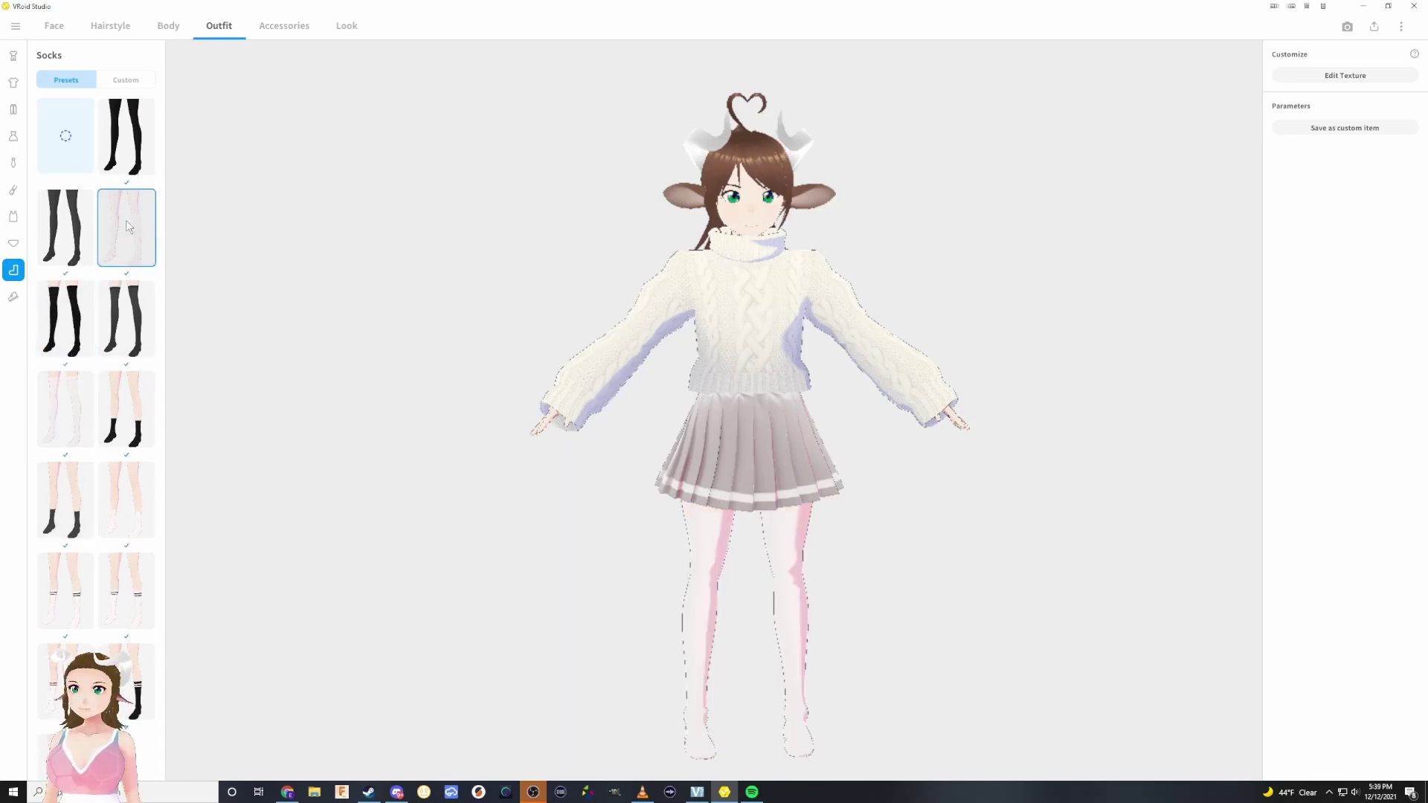
left_click(75, 417)
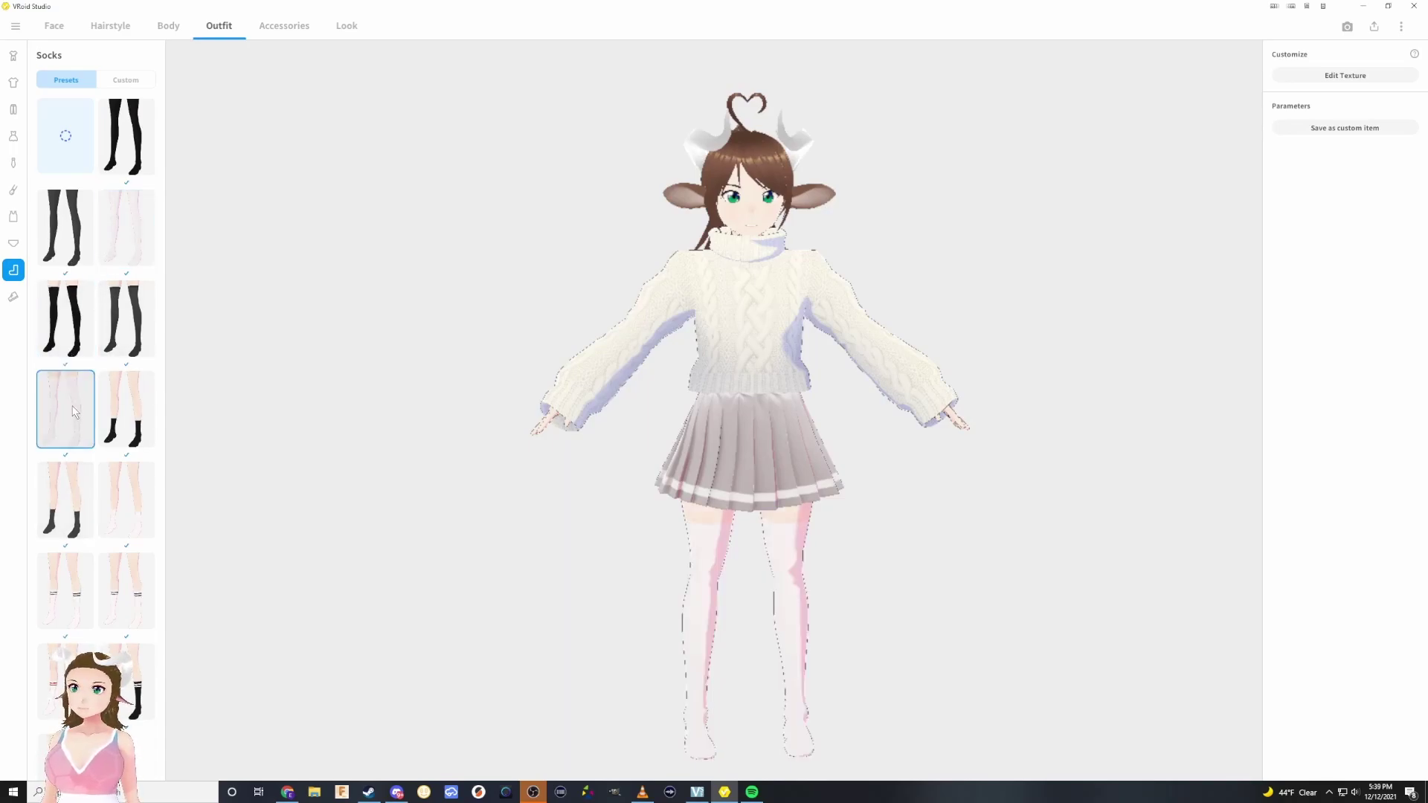
Step: Try mismatched socks and dark grey tights, then settle on solid black tights
scroll(119, 551, "down", 1)
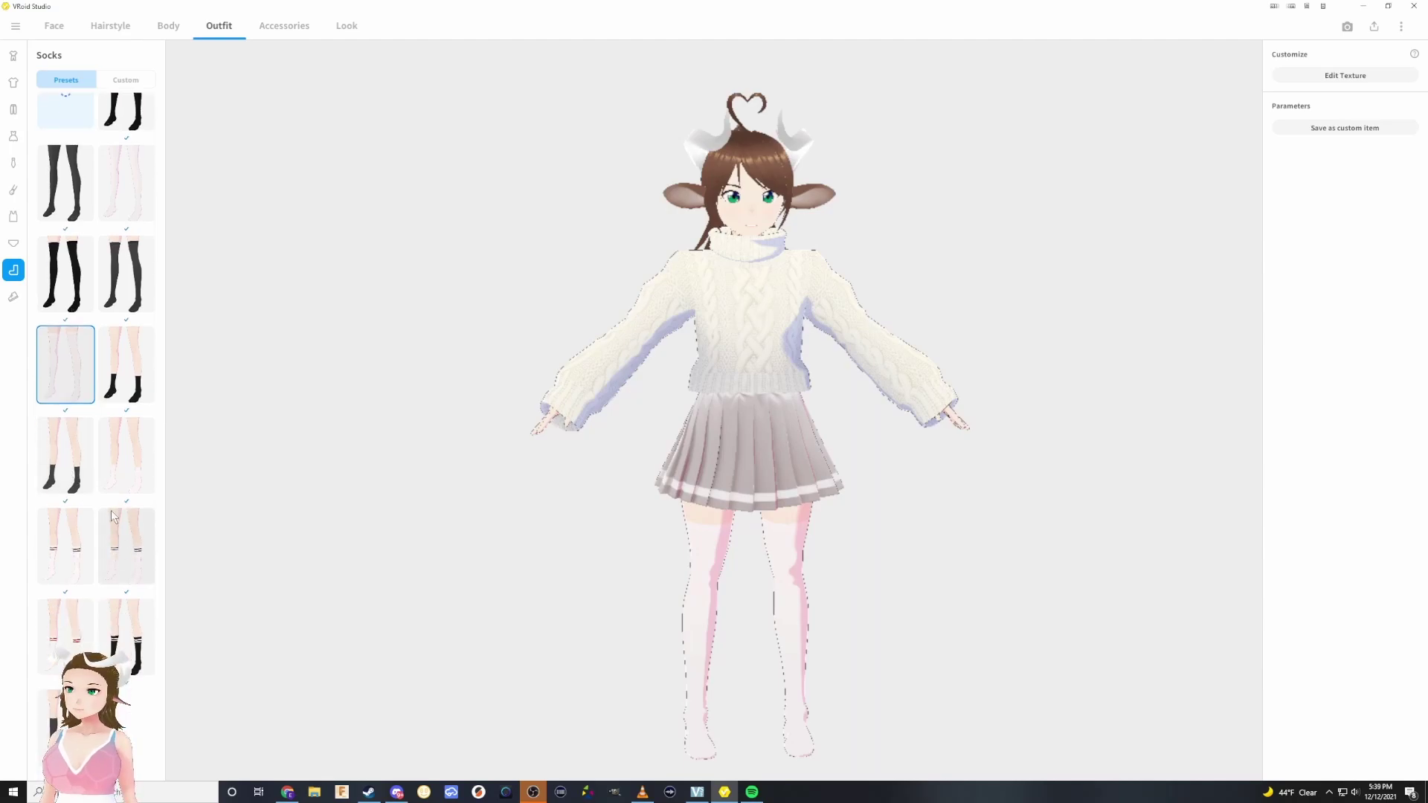
left_click(49, 725)
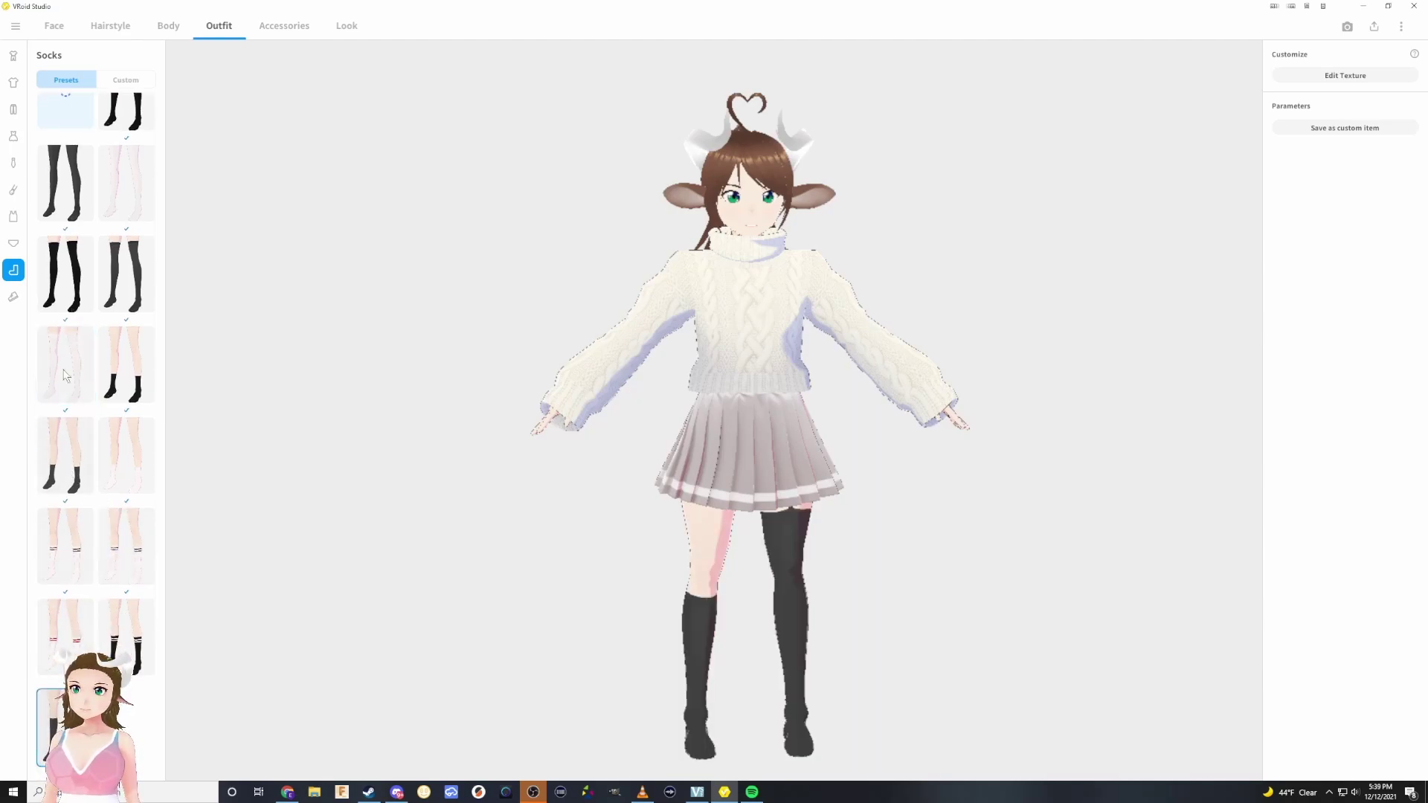
left_click(70, 185)
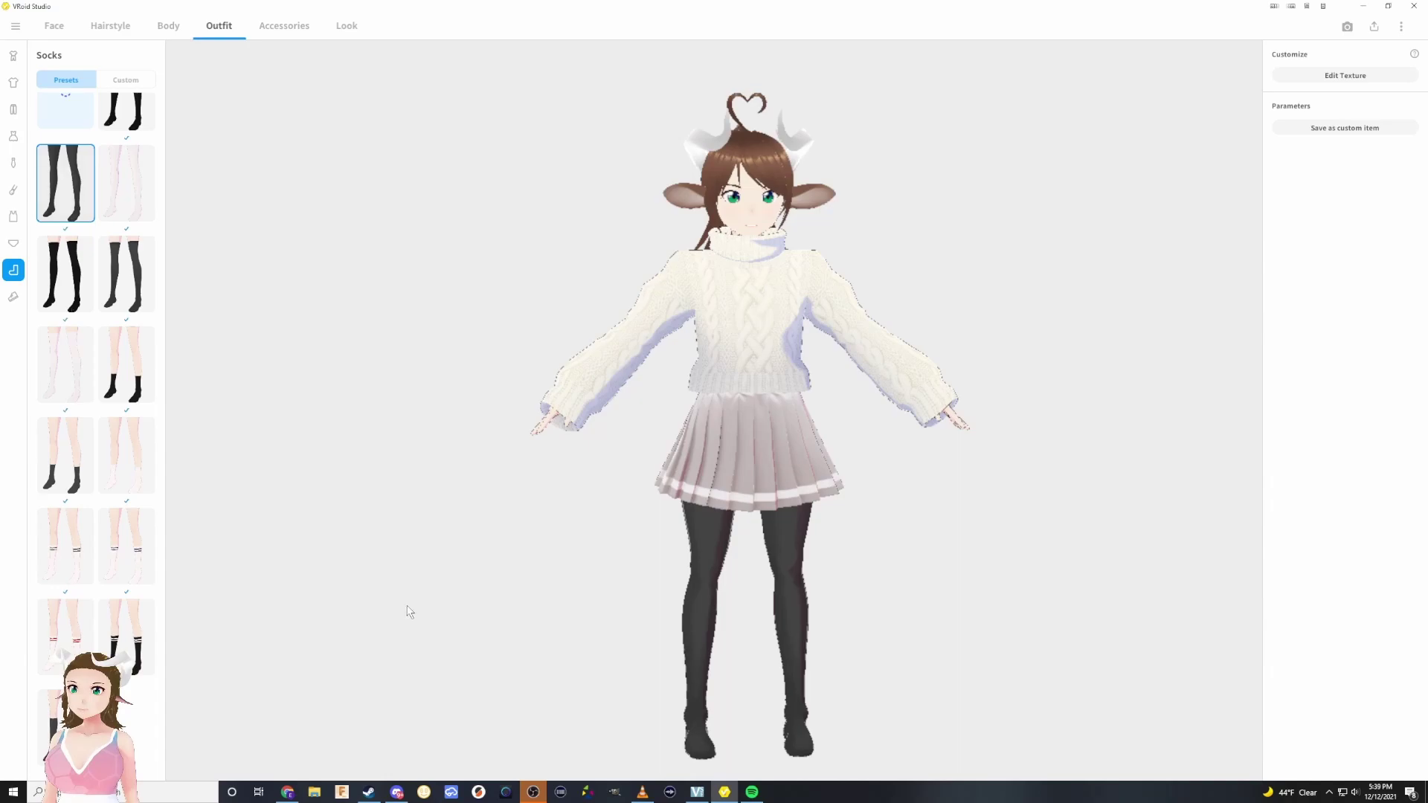
left_click_drag(410, 612, 419, 573)
left_click(116, 102)
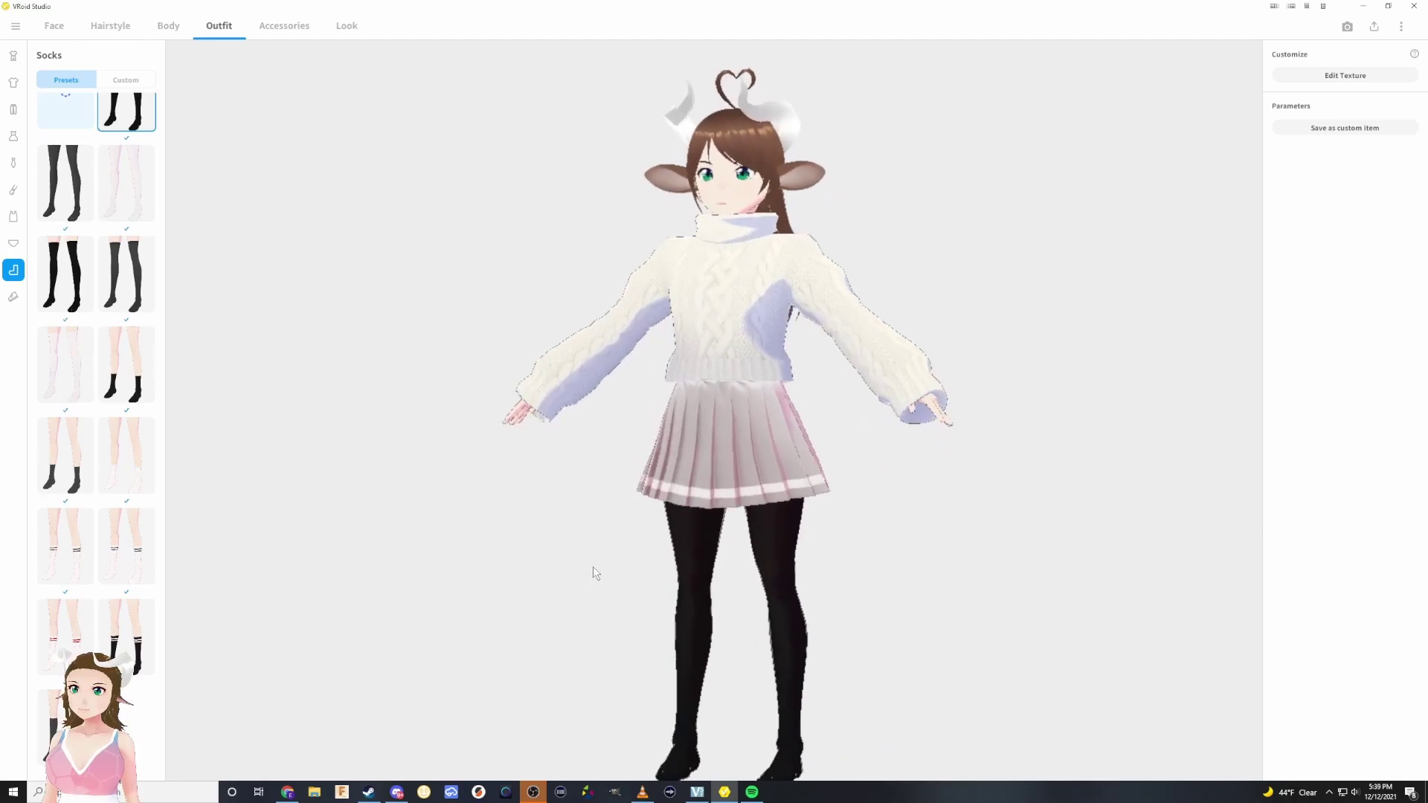
left_click_drag(588, 570, 619, 576)
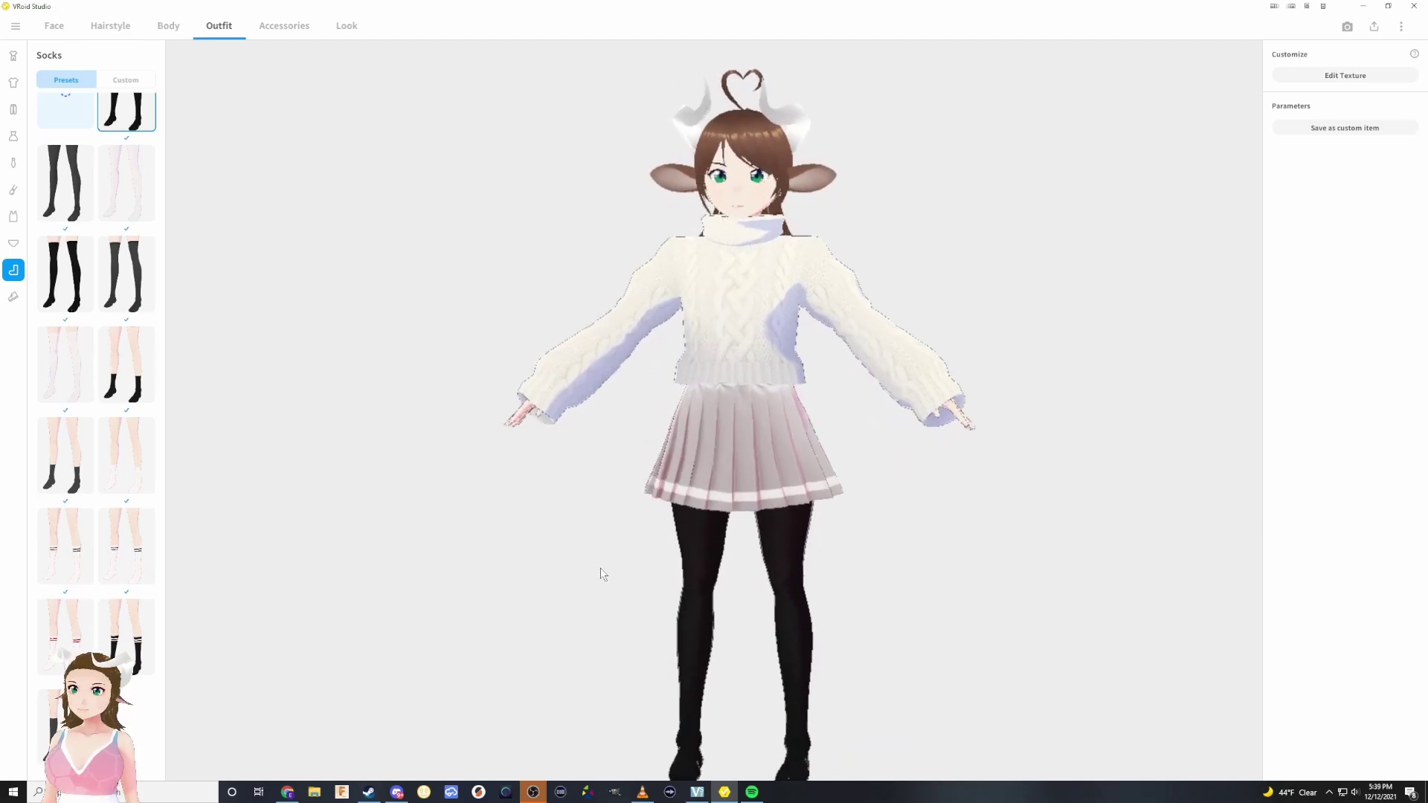
left_click(14, 295)
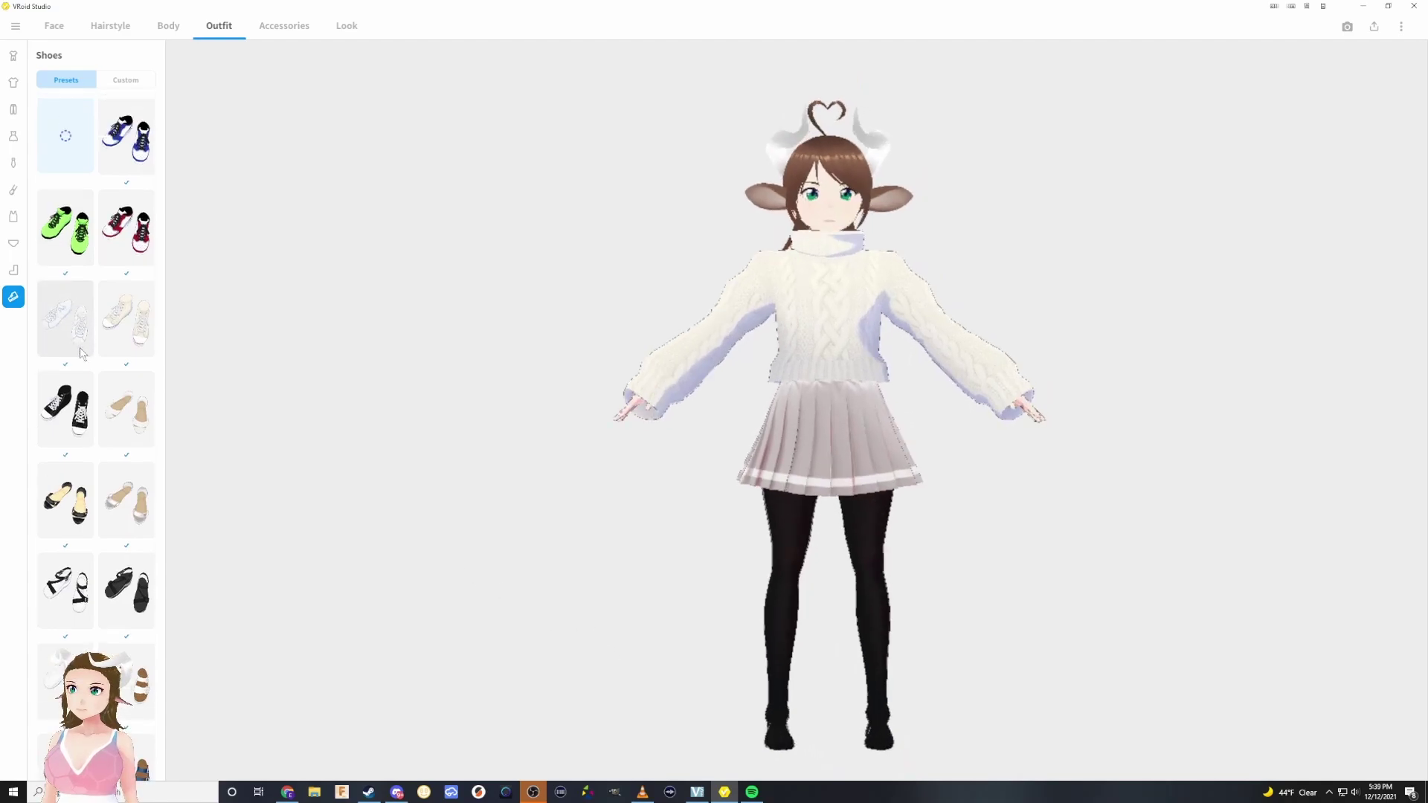
Step: Try black high-top sneakers, then put dark loafers on the avatar instead
left_click(70, 409)
left_click_drag(531, 608, 519, 605)
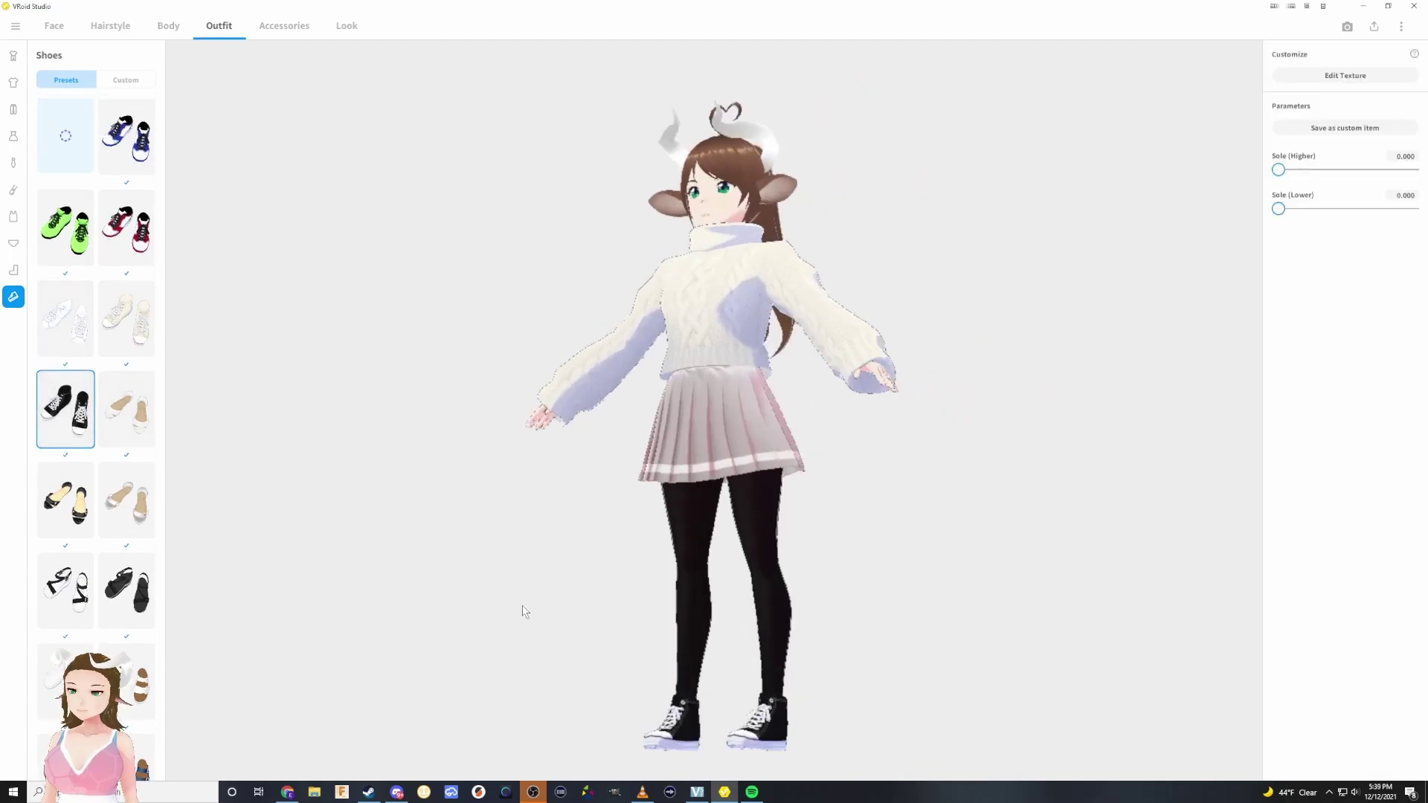
scroll(97, 620, "down", 3)
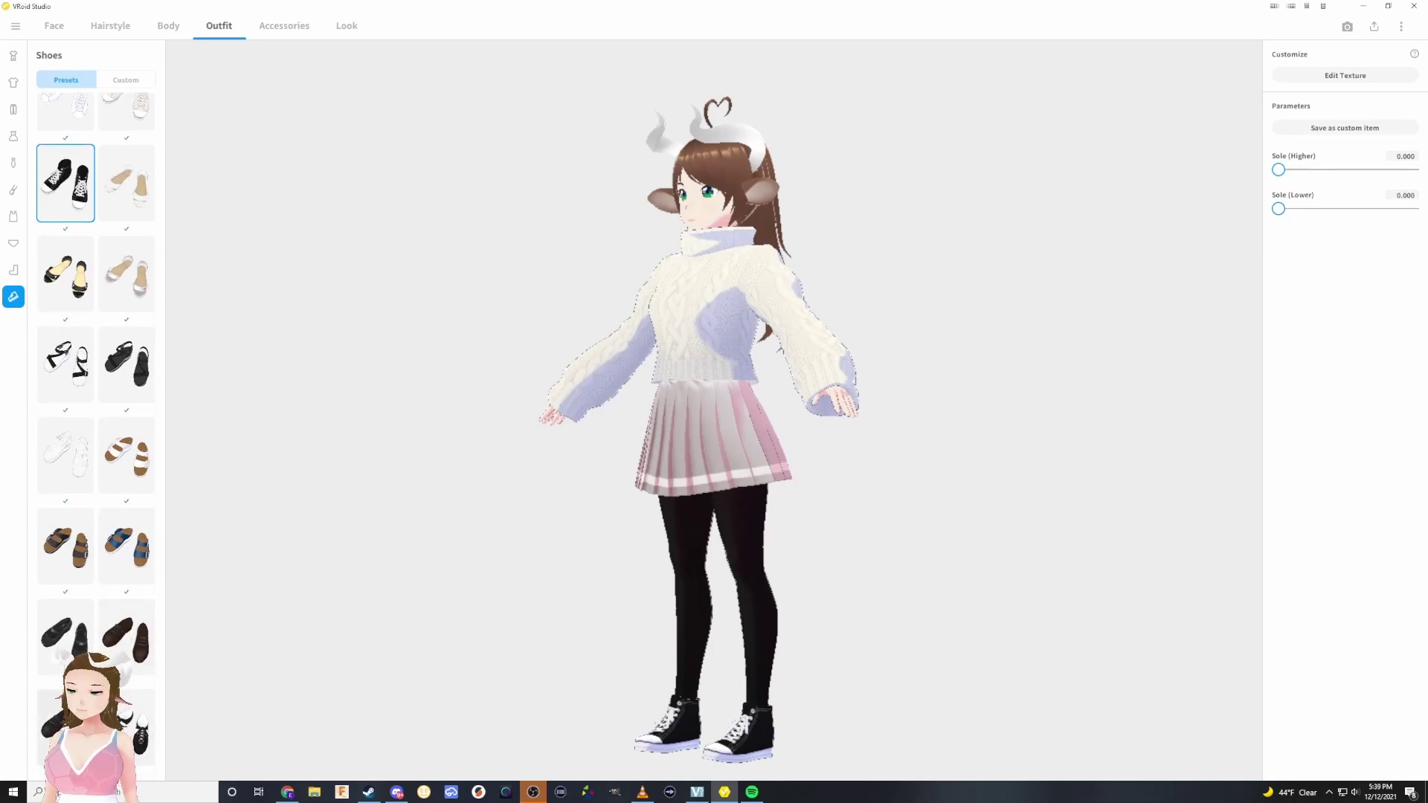
left_click(66, 725)
mouse_move(556, 673)
left_mouse_down()
mouse_move(538, 671)
mouse_move(646, 675)
mouse_move(596, 668)
left_mouse_up()
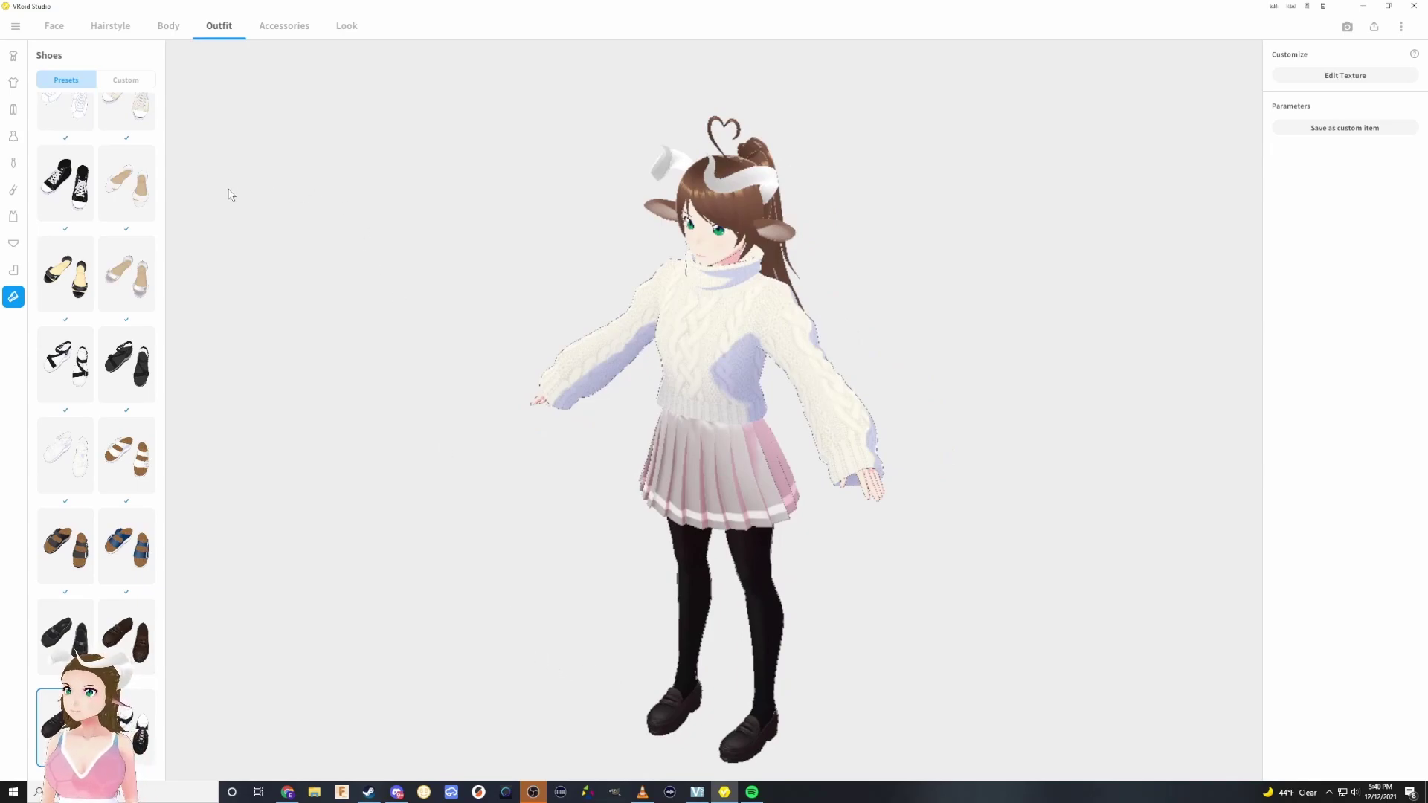
Step: Enlarge the avatar's chest to Chest Size 0.597 in the Body shape settings
left_click(268, 28)
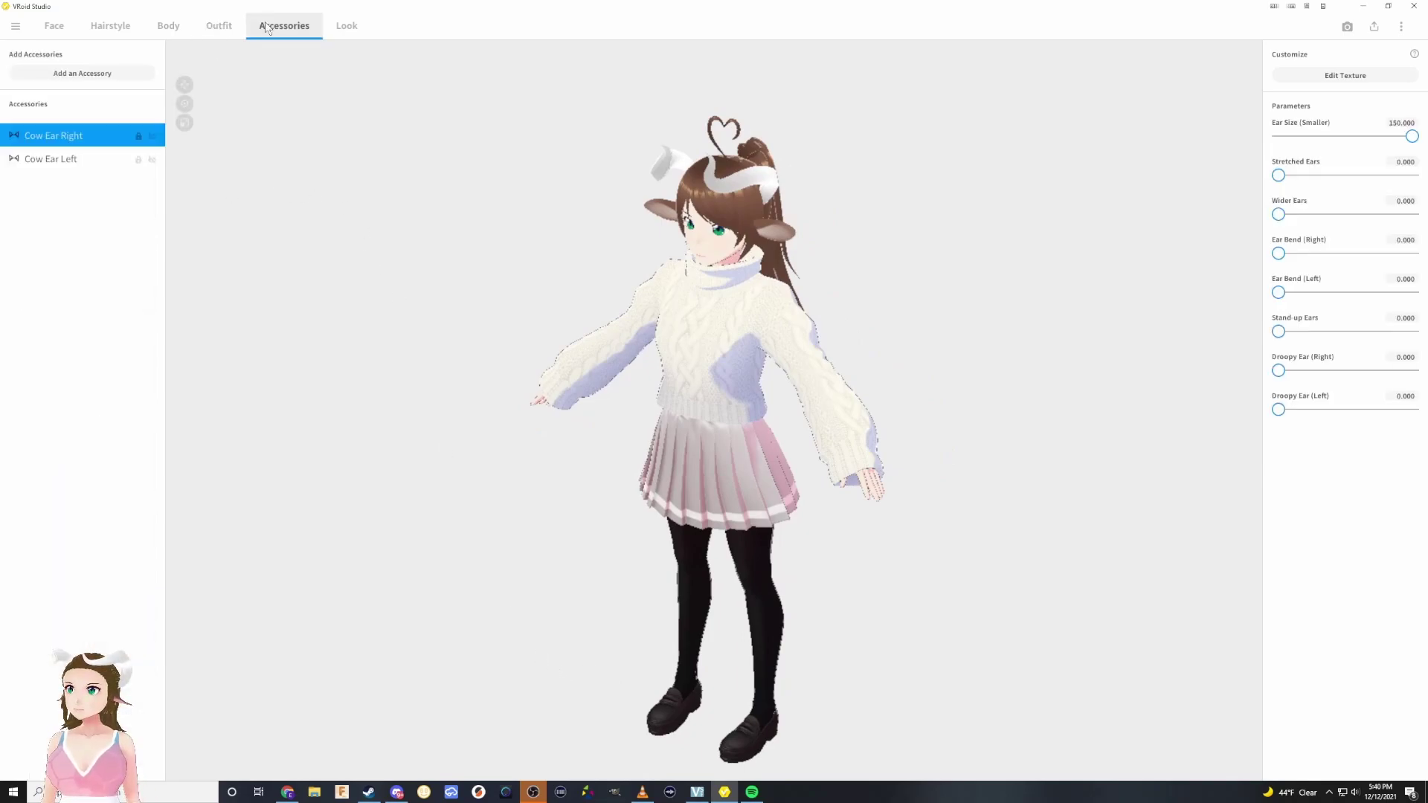
left_click(333, 28)
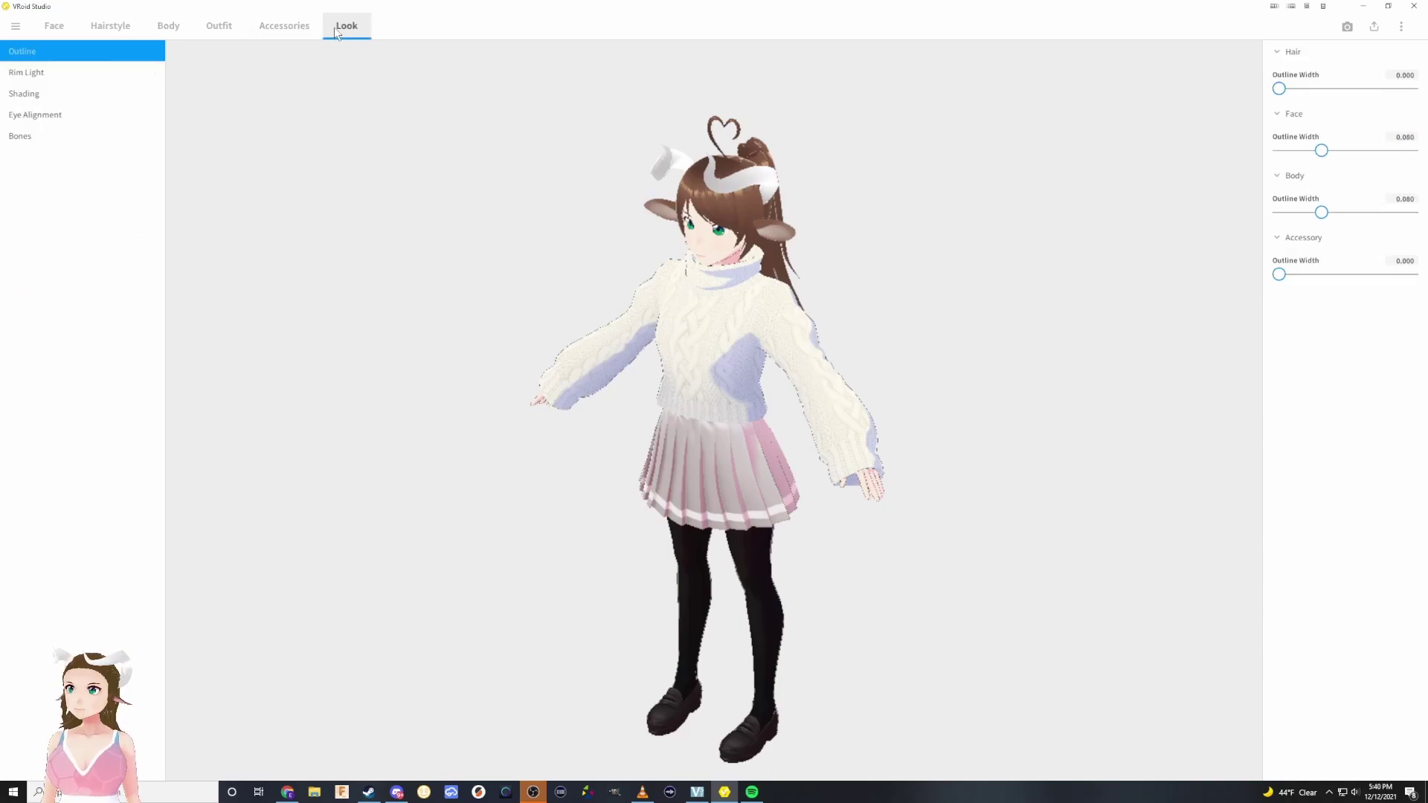
left_click(185, 25)
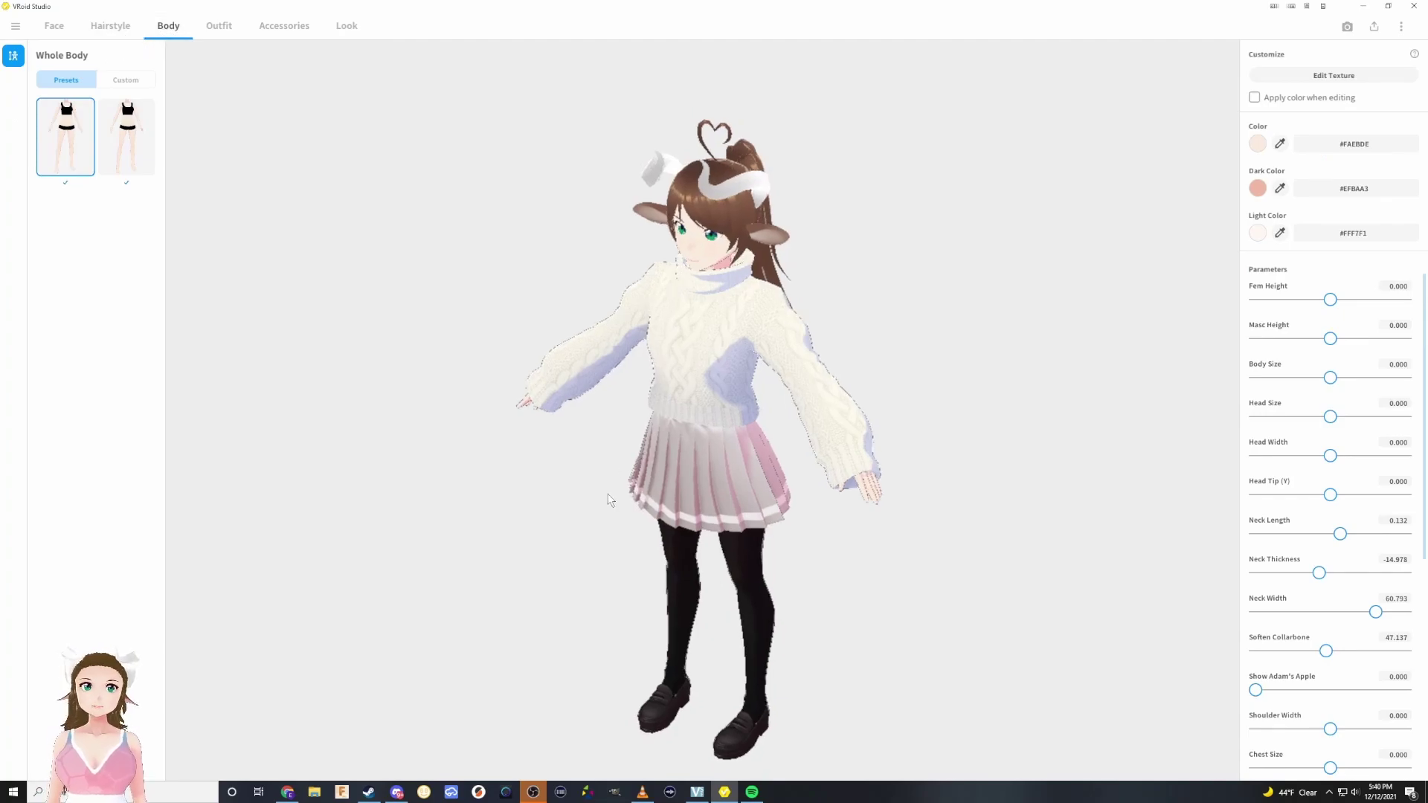
scroll(738, 483, "up", 2)
scroll(737, 480, "up", 3)
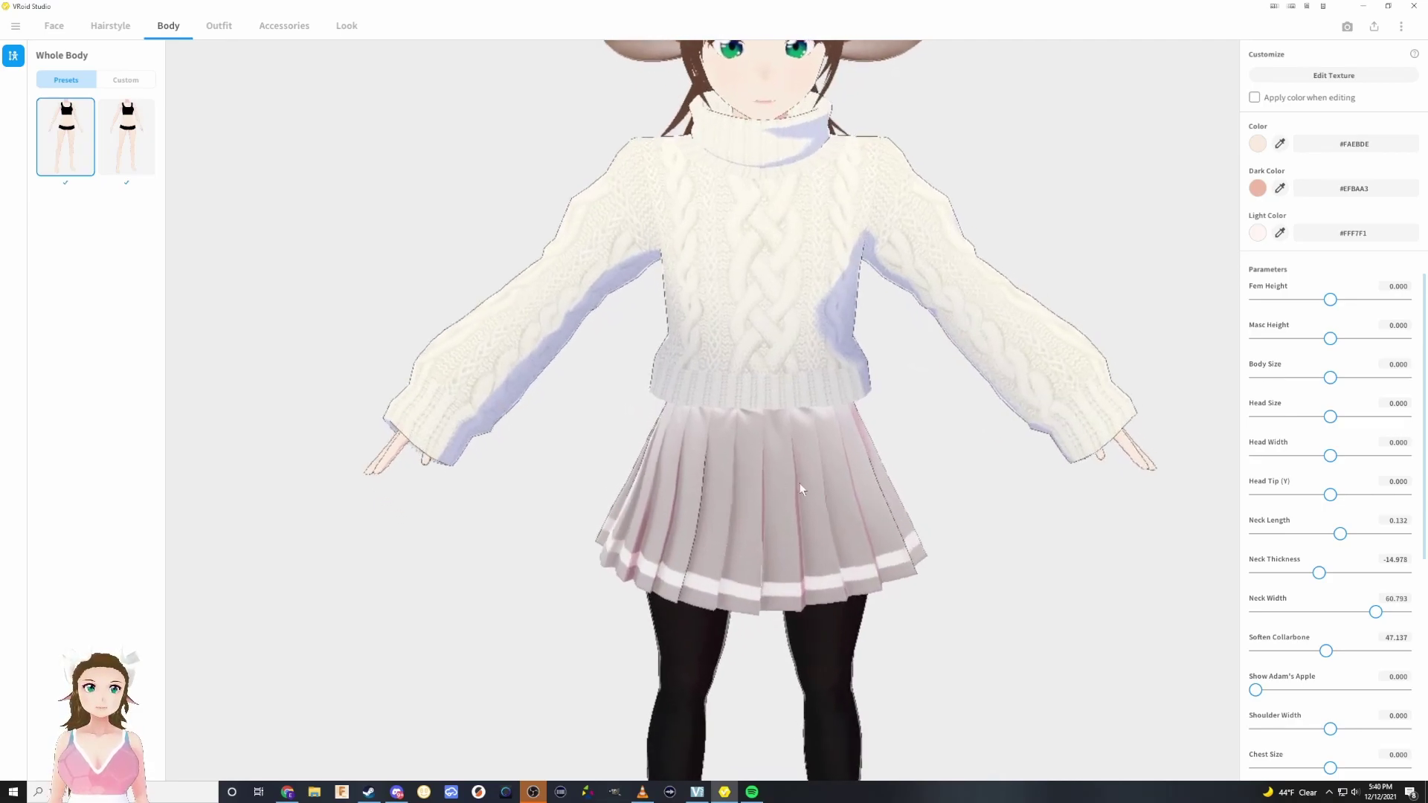
scroll(1315, 662, "down", 2)
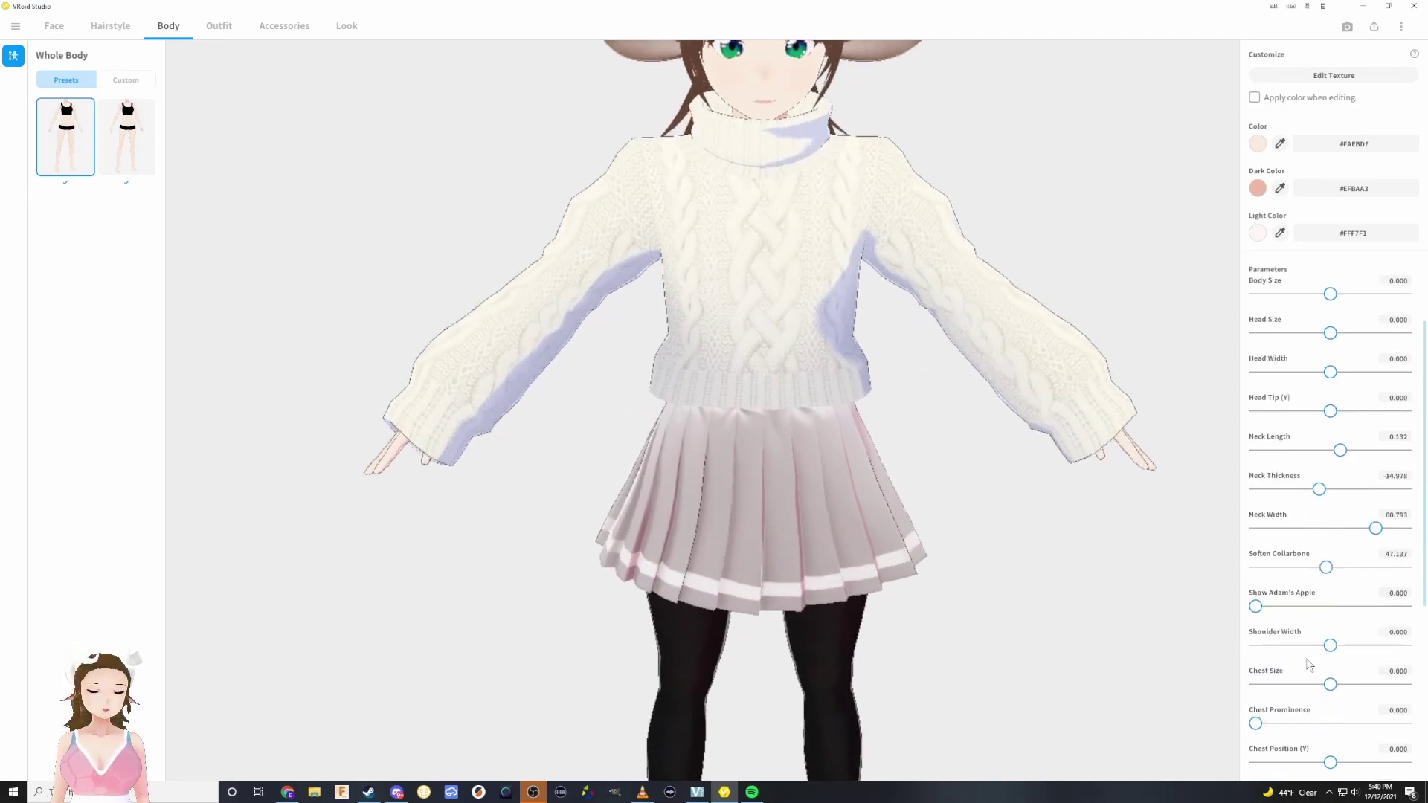
scroll(1315, 672, "down", 1)
left_click_drag(1331, 657, 1370, 668)
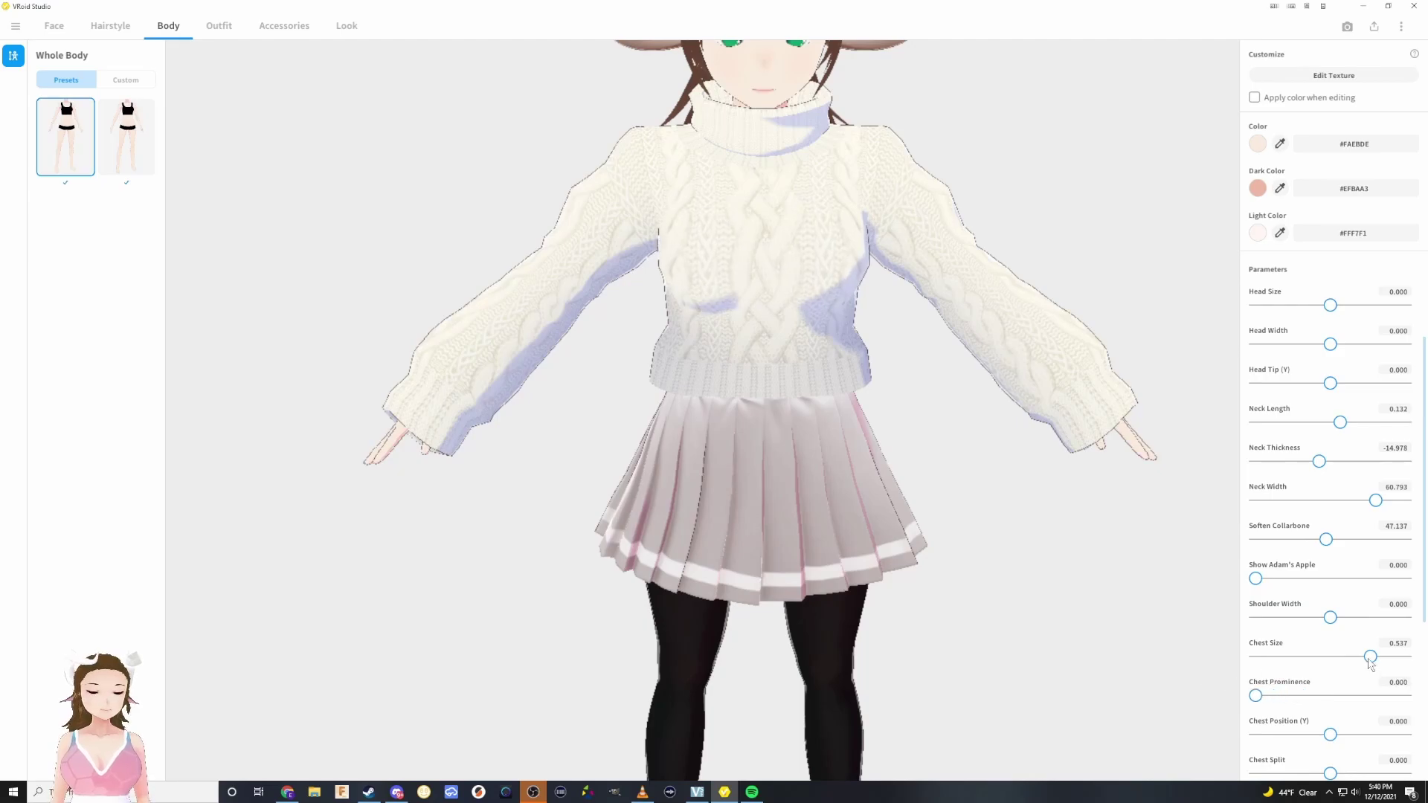
left_click_drag(1369, 659, 1374, 658)
Step: Set Chest Position (Y) to -0.254 and Chest Split to -0.134, checking from the side
mouse_move(1032, 552)
right_mouse_down()
mouse_move(1059, 542)
mouse_move(997, 546)
right_mouse_up()
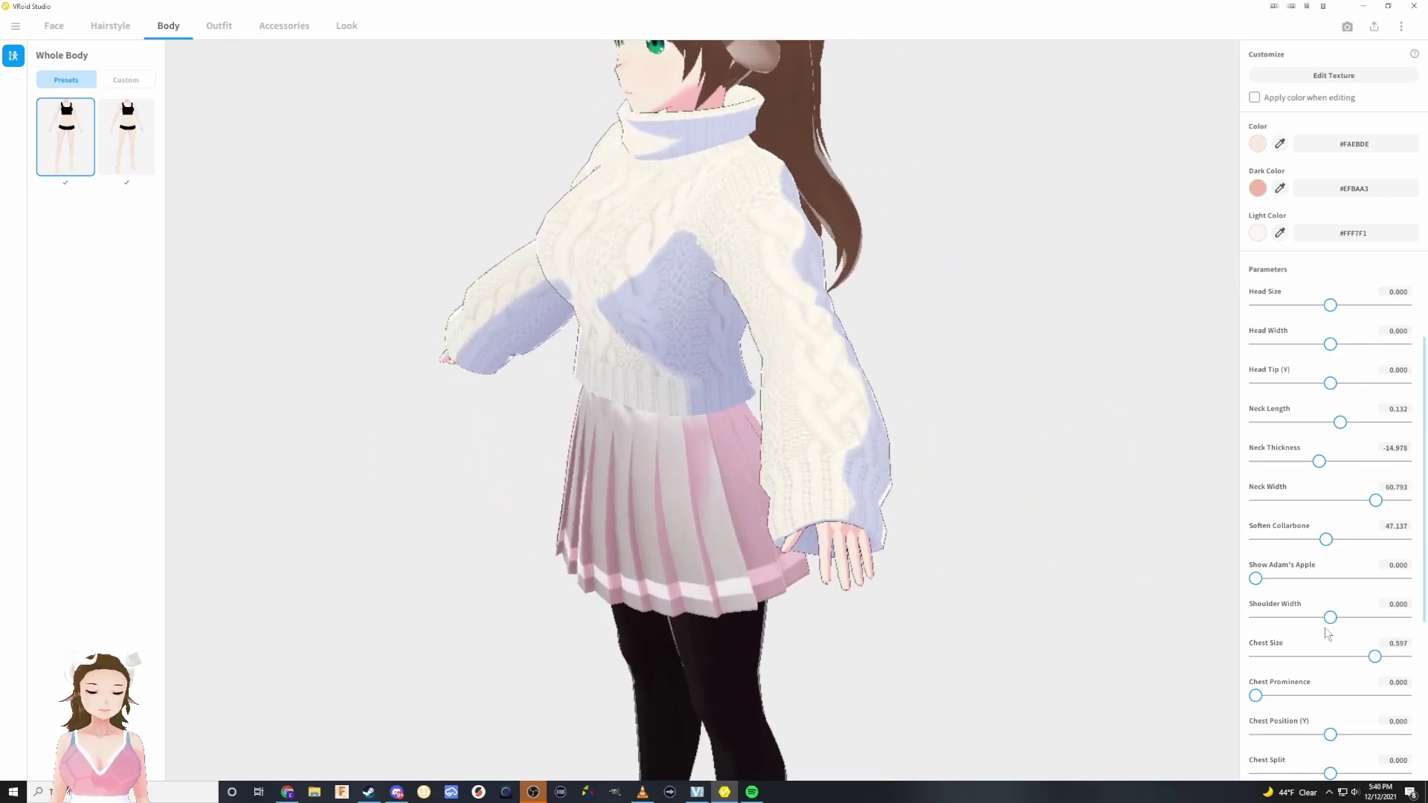
left_click_drag(1332, 733, 1326, 734)
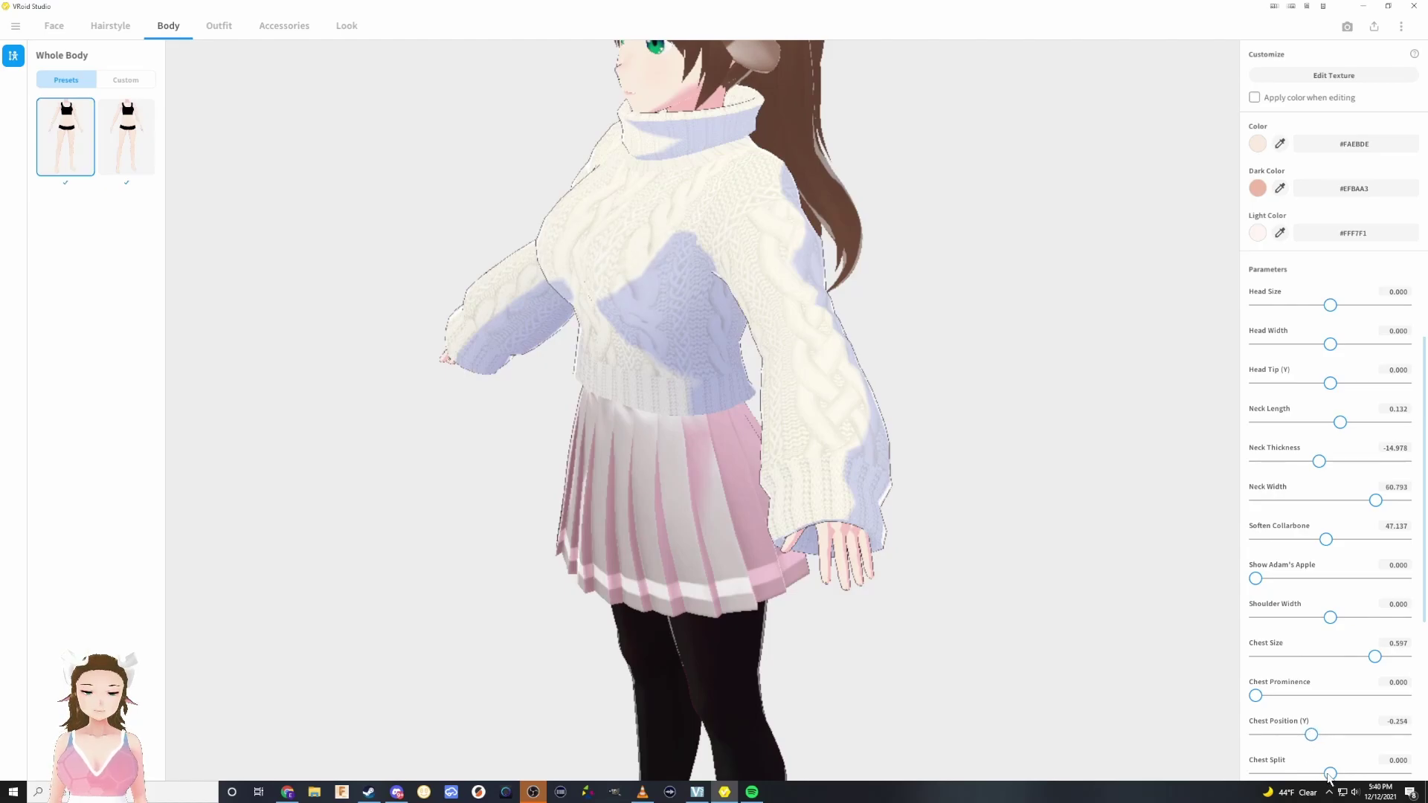
left_click_drag(1330, 773, 1322, 771)
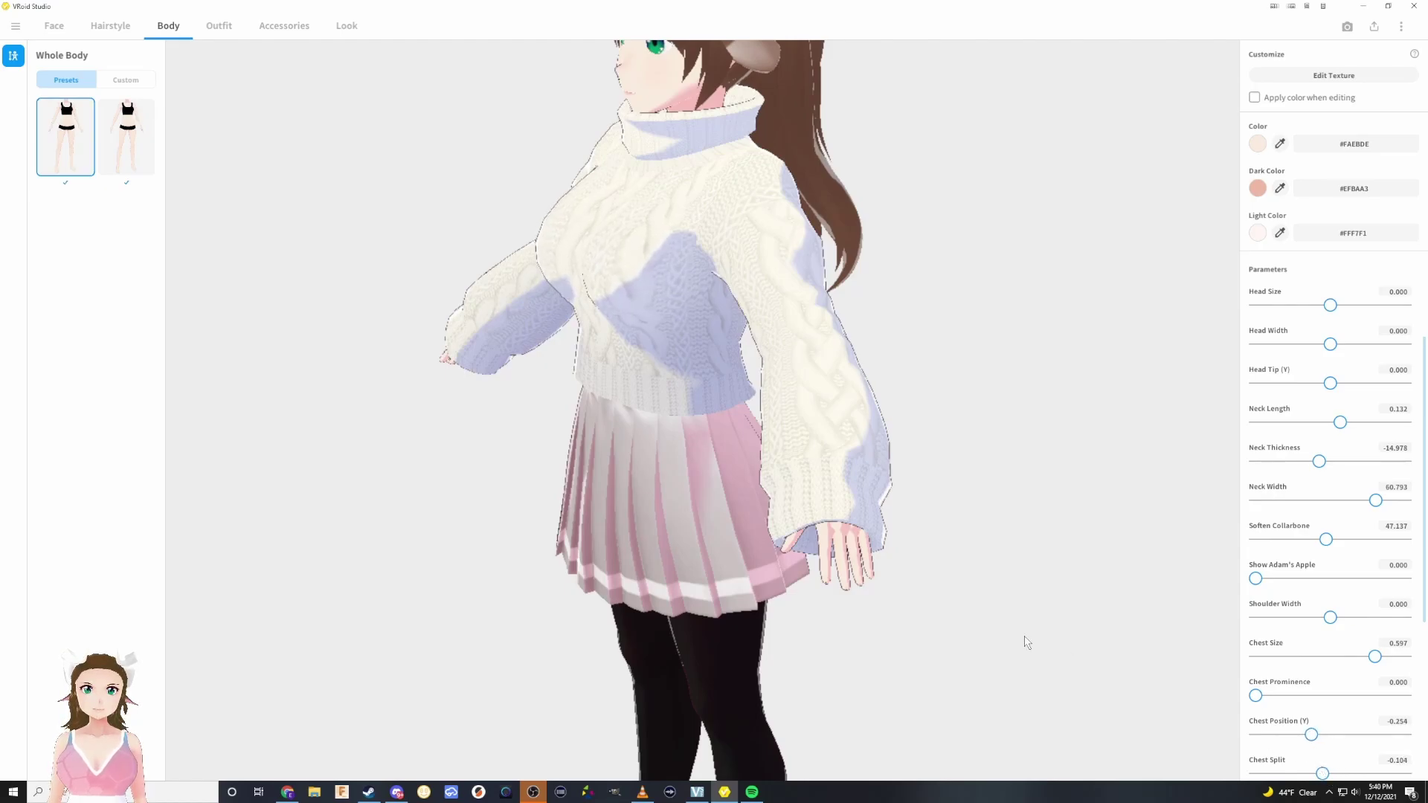
left_click_drag(1026, 642, 1082, 636)
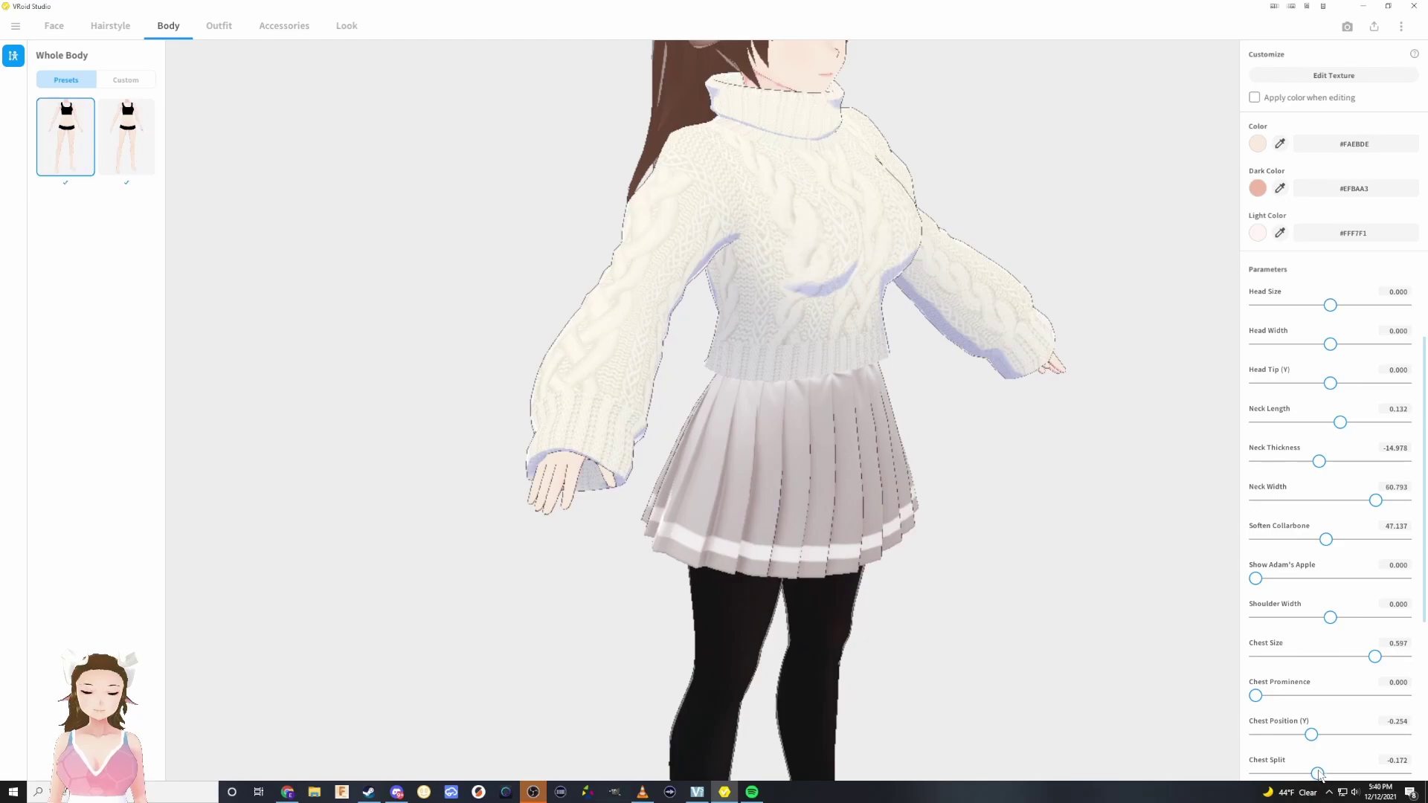
left_click_drag(1085, 597, 1054, 600)
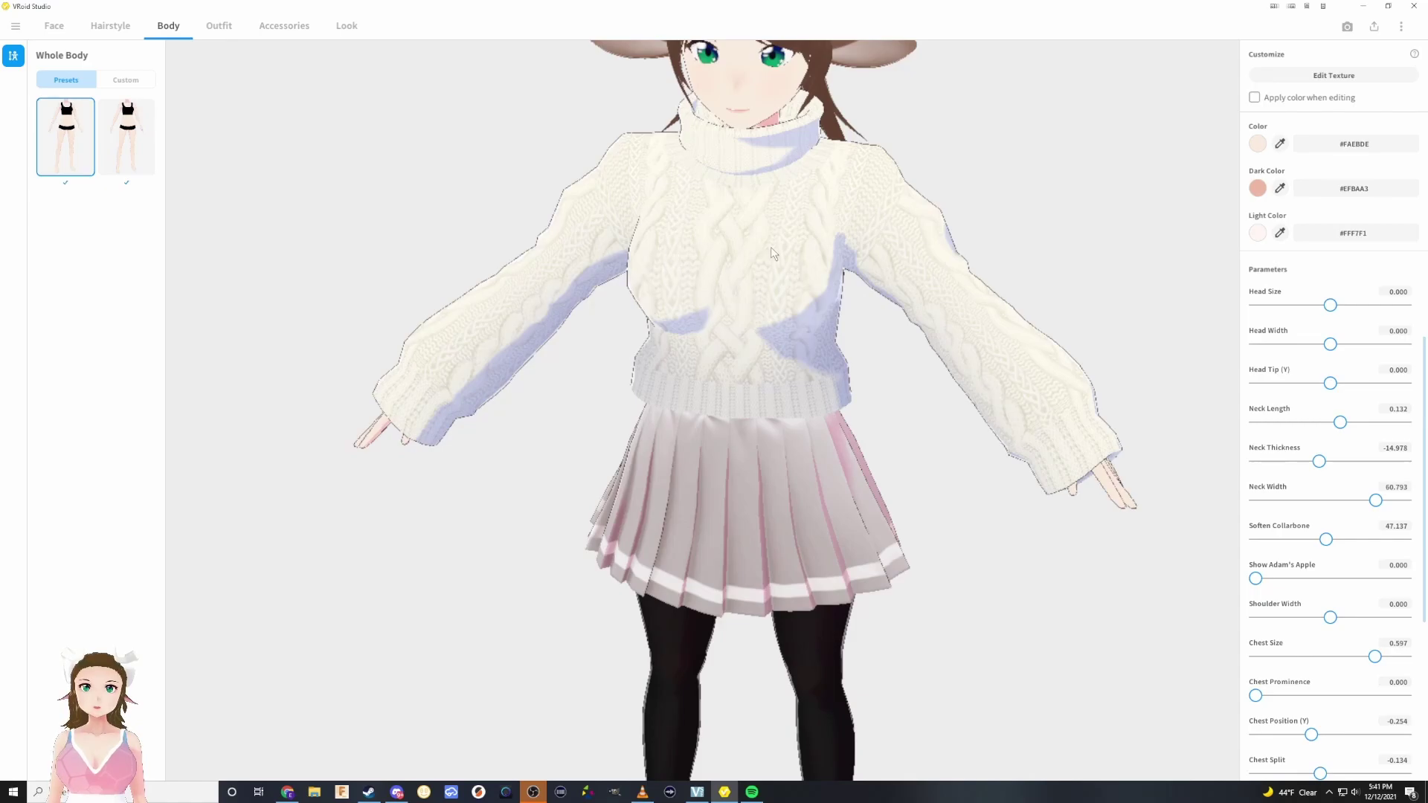
Step: Orbit and zoom around the avatar to check the head, horns, skirt and legs
middle_click_drag(774, 252, 764, 419)
scroll(565, 550, "up", 3)
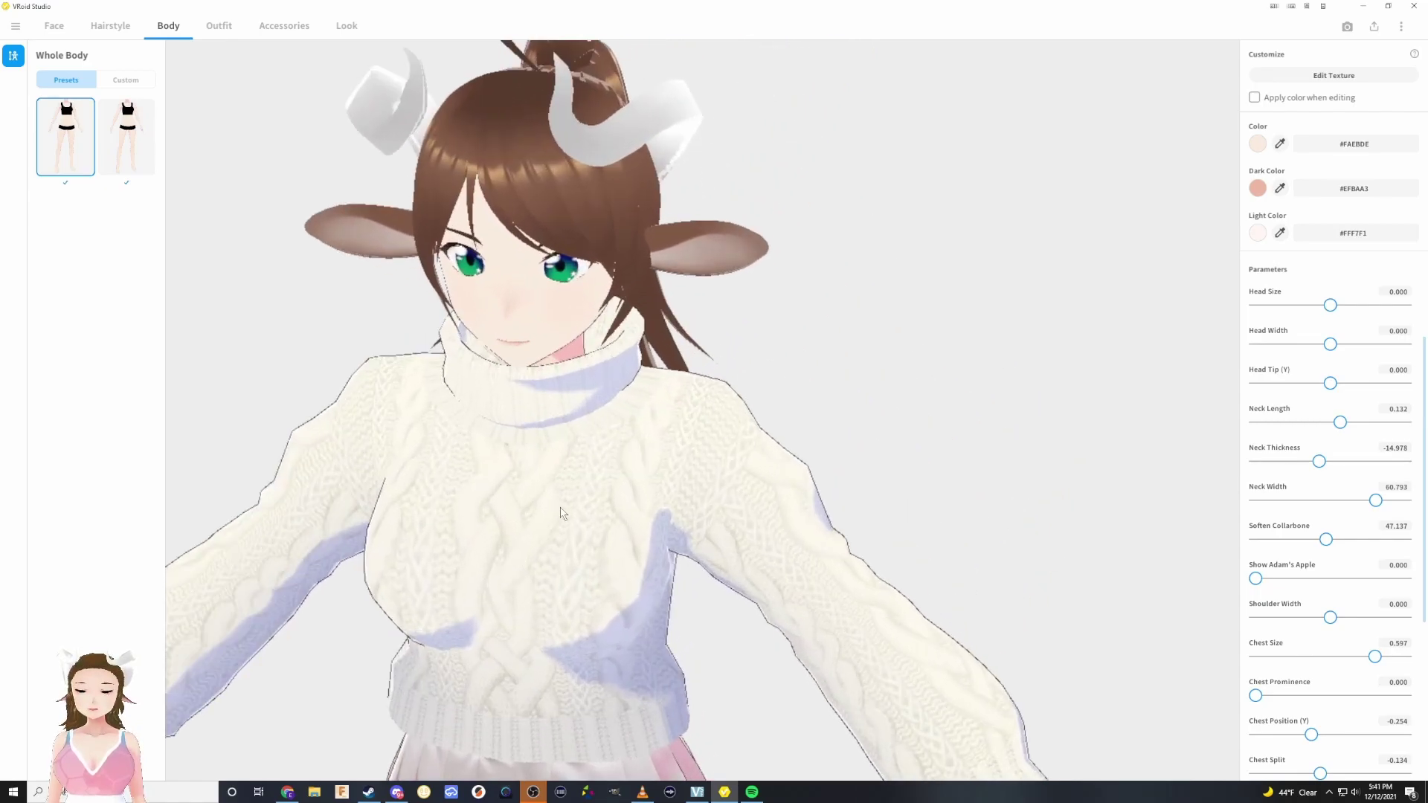
scroll(563, 501, "down", 2)
scroll(587, 513, "down", 1)
mouse_move(596, 519)
left_mouse_down()
mouse_move(612, 485)
mouse_move(586, 513)
mouse_move(608, 502)
left_mouse_up()
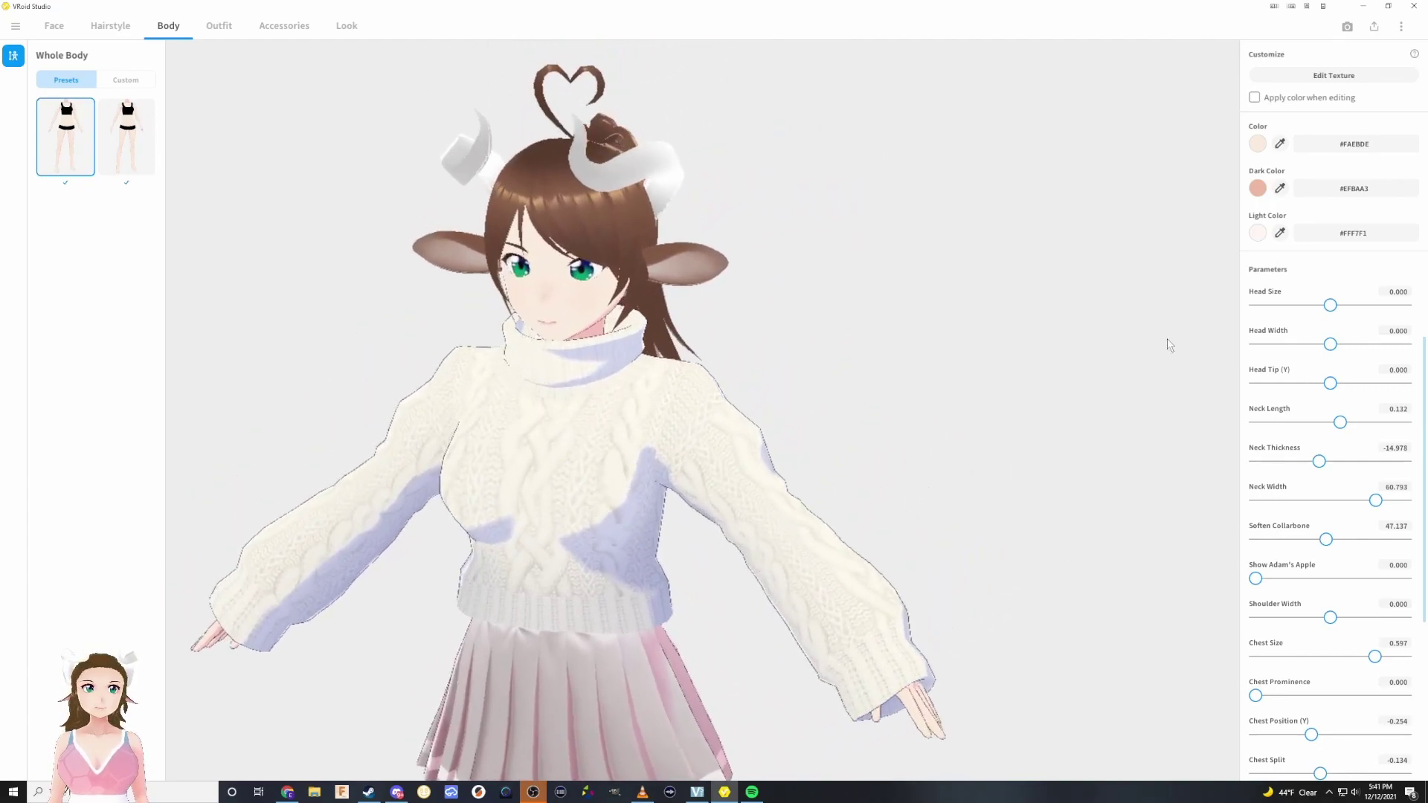
scroll(795, 403, "up", 2)
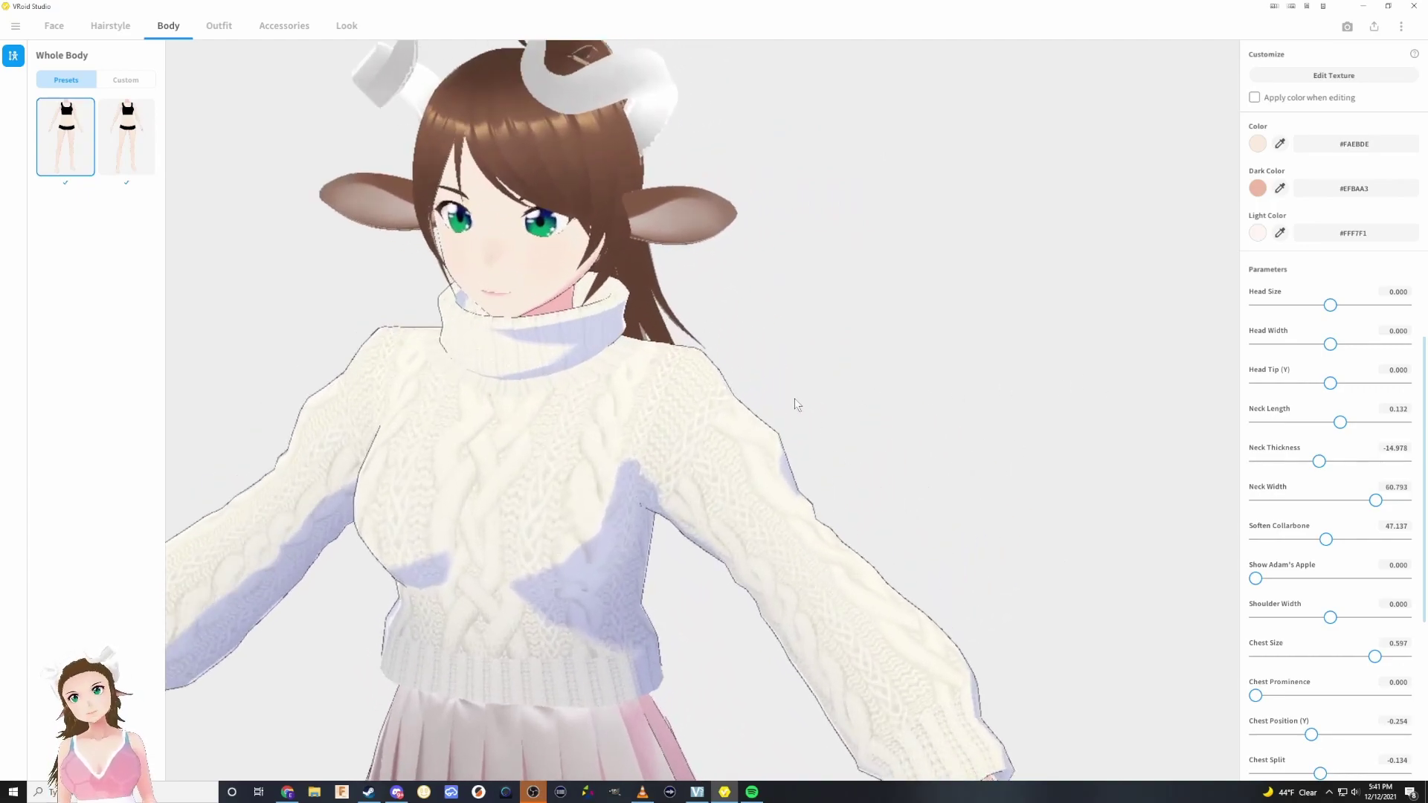
scroll(795, 403, "down", 3)
scroll(816, 392, "down", 2)
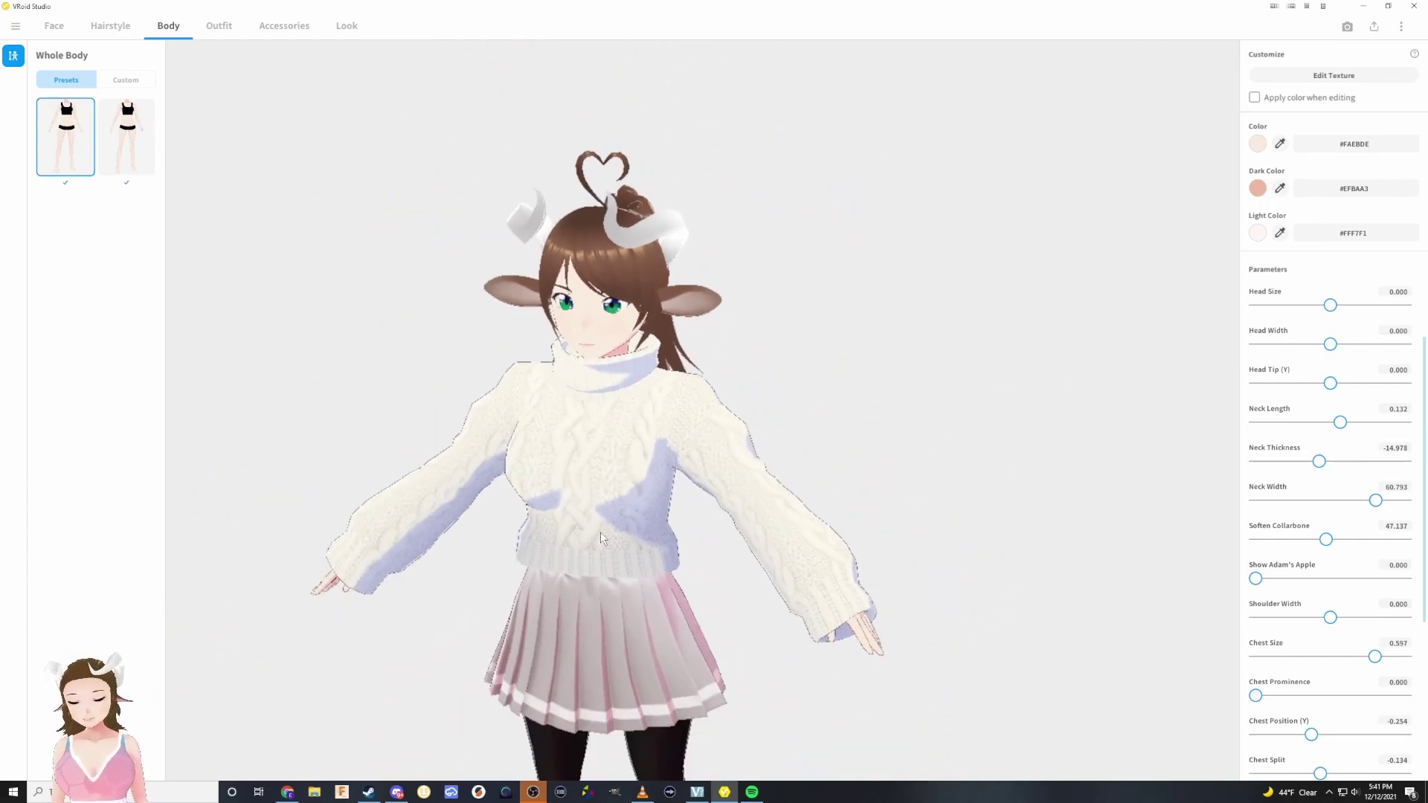
scroll(600, 532, "up", 4)
mouse_move(720, 490)
left_mouse_down()
mouse_move(775, 483)
mouse_move(727, 423)
left_mouse_up()
right_click_drag(727, 424, 734, 613)
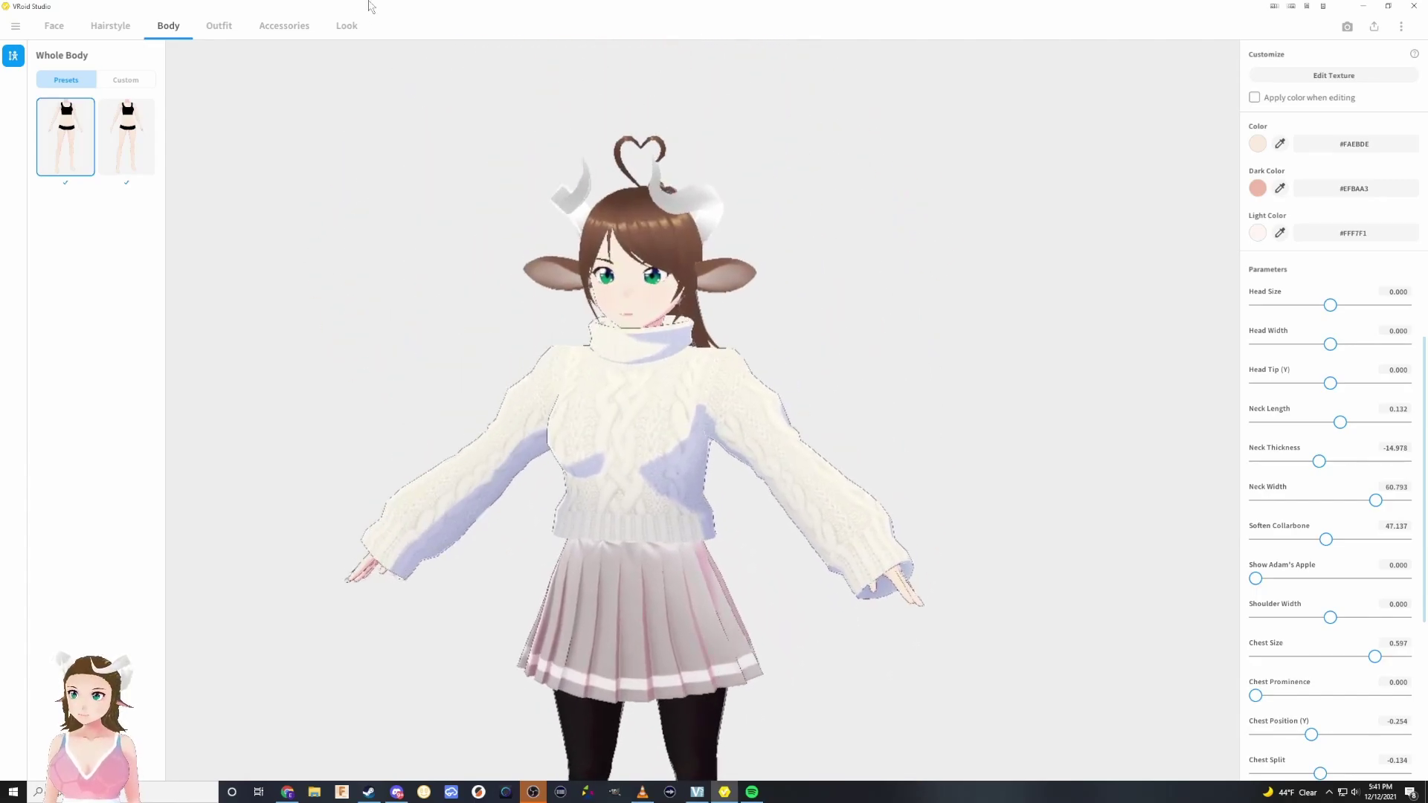
Step: Review the outfit, cow ear and outline settings and the accessory list without adding anything
left_click(235, 27)
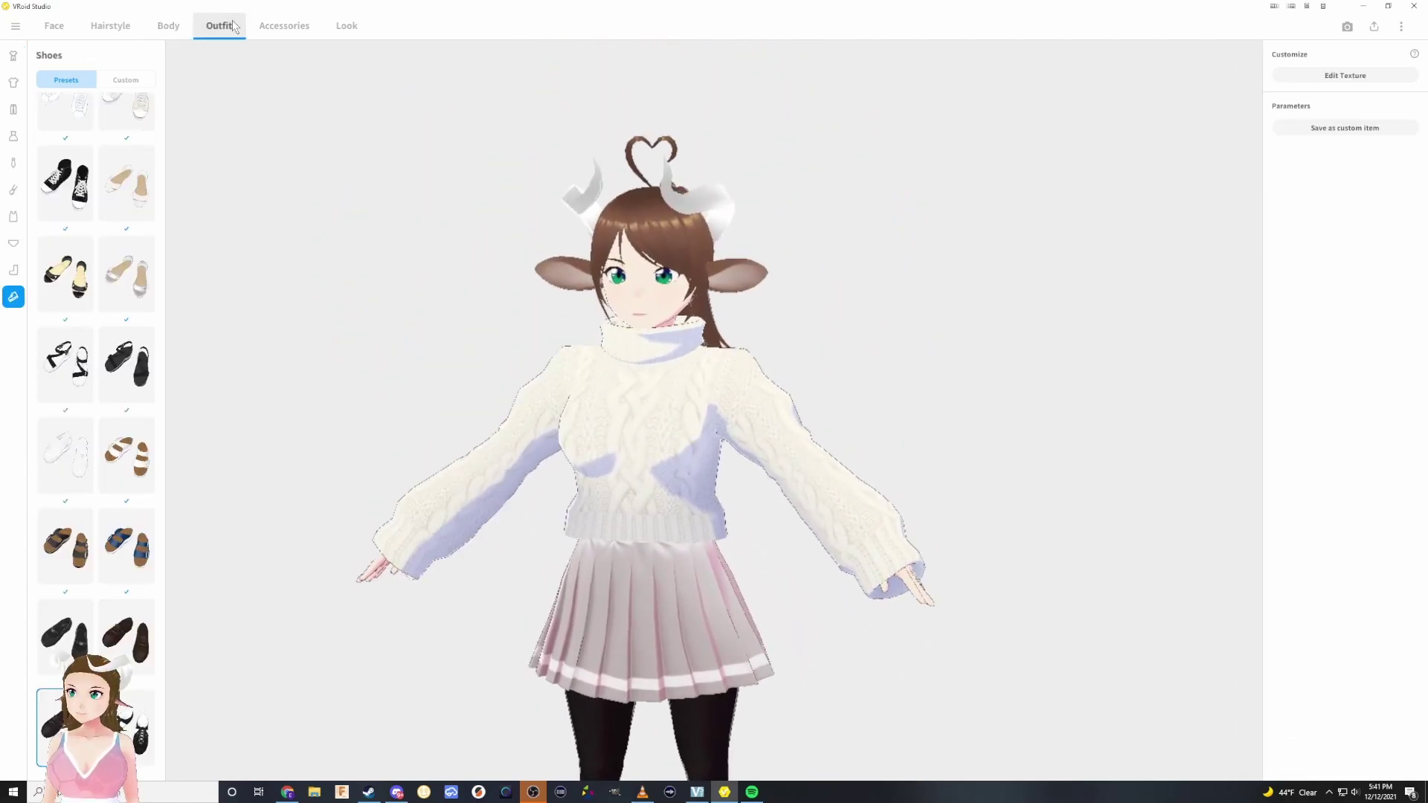
left_click(289, 28)
left_click(338, 27)
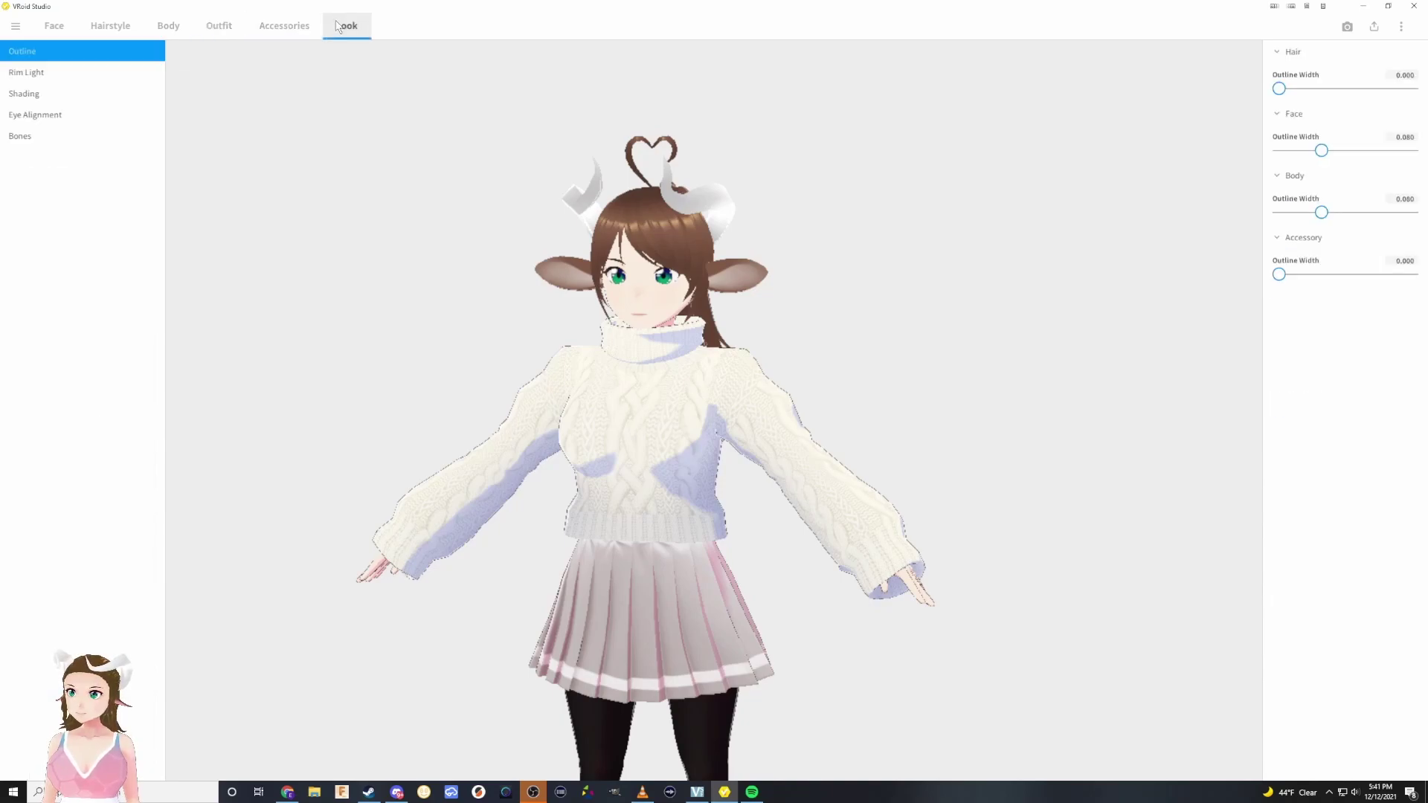
mouse_move(468, 293)
right_mouse_down()
mouse_move(703, 289)
mouse_move(657, 282)
right_mouse_up()
left_click(299, 26)
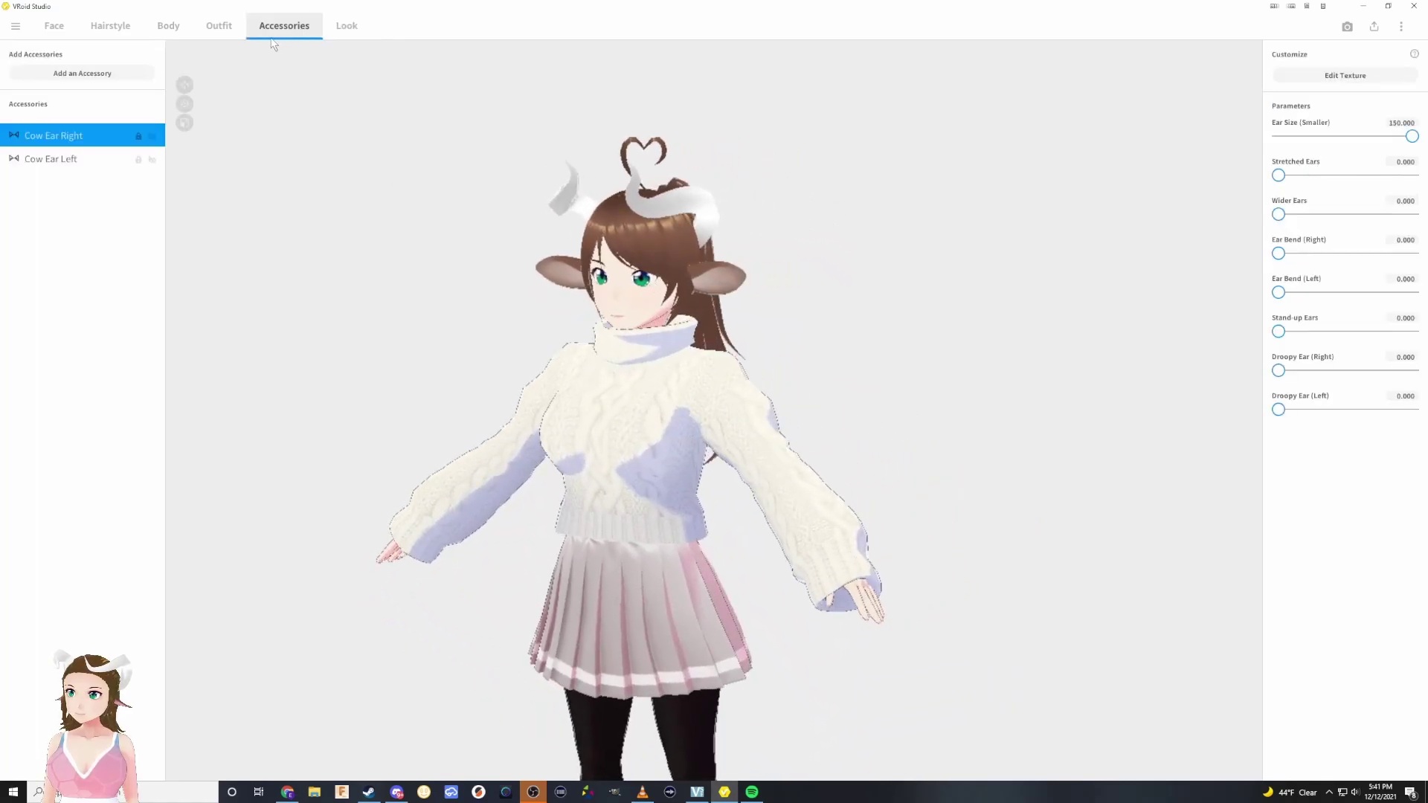
left_click(213, 30)
left_click(264, 22)
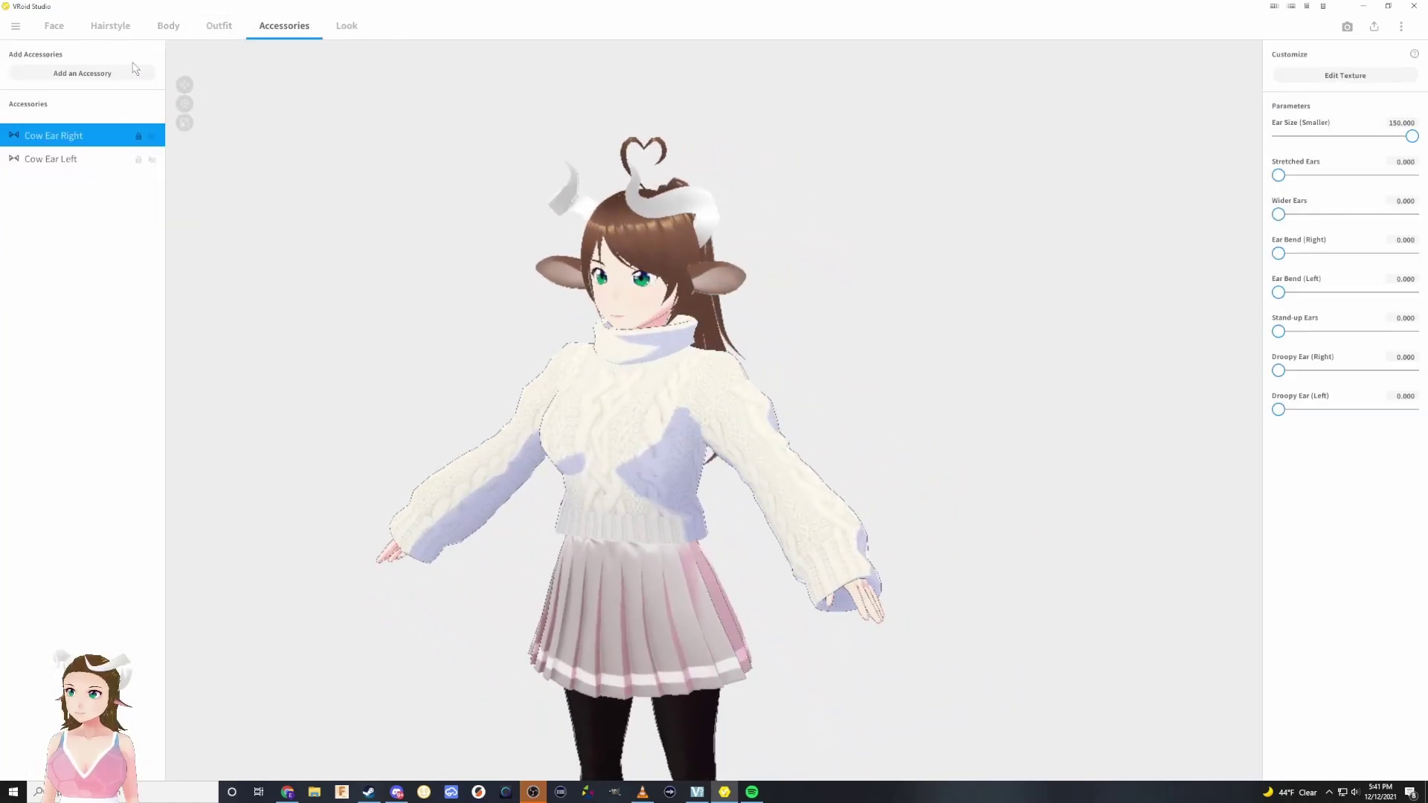
left_click(132, 74)
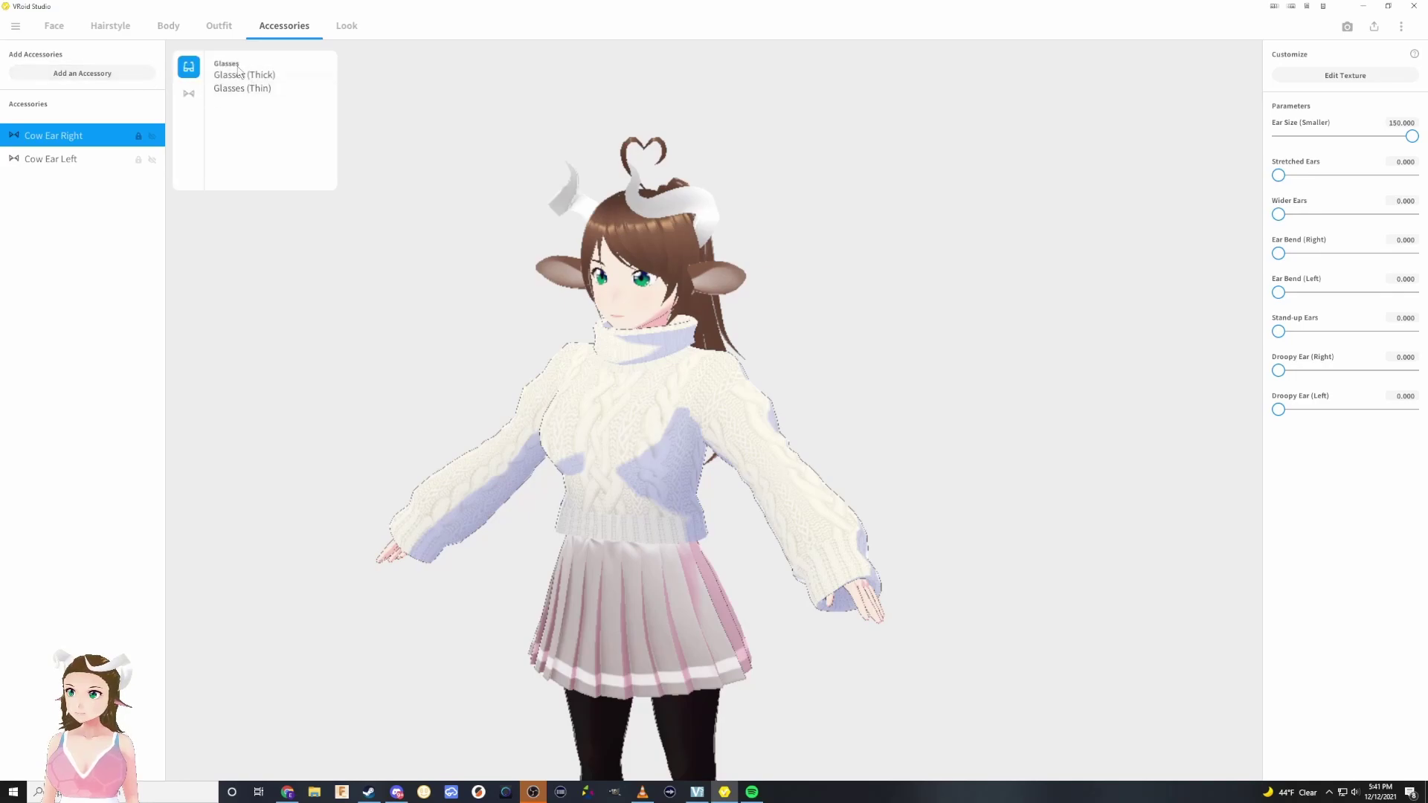
left_click(385, 326)
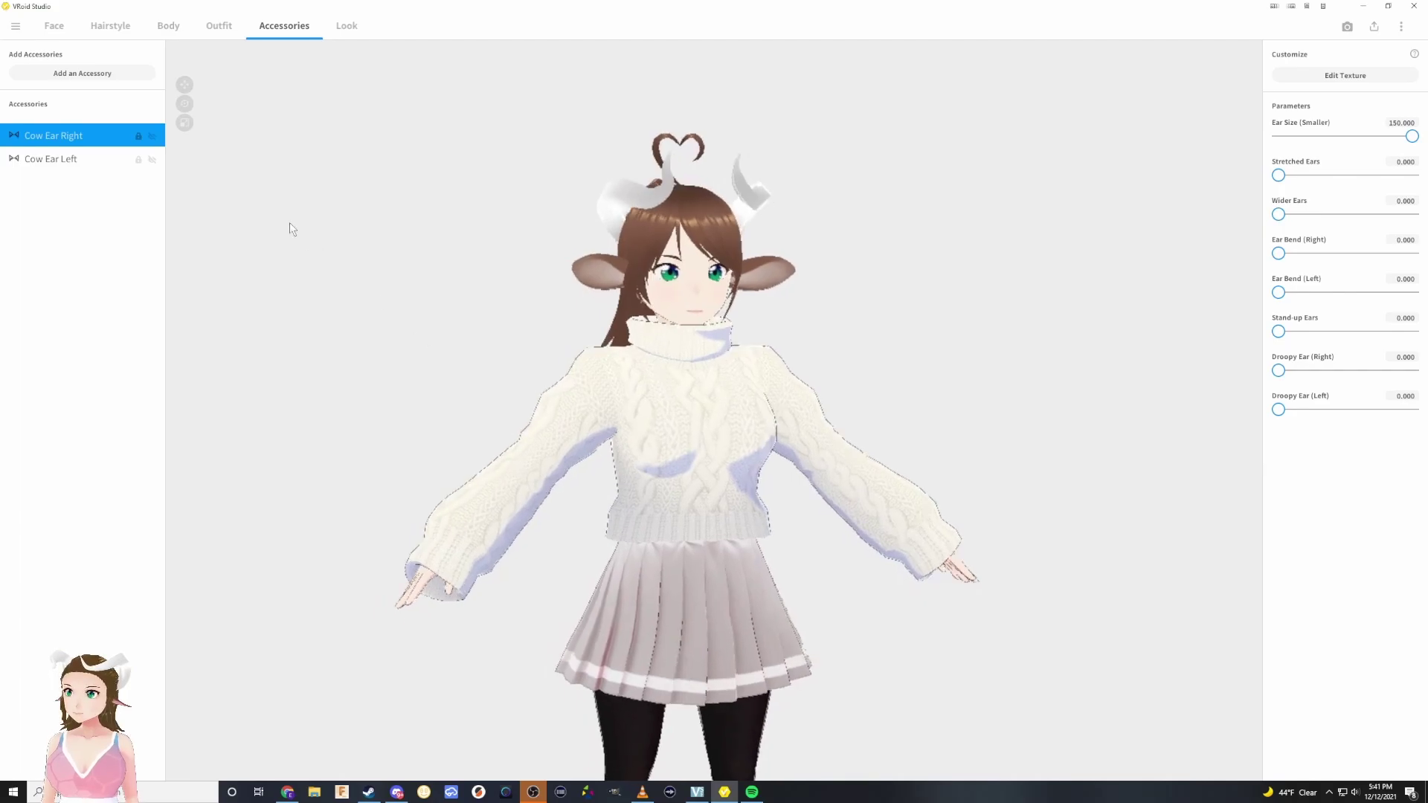
Step: Flip through the Hairstyle, Face and Body settings, ending on the Outfit shoe presets
left_click(111, 27)
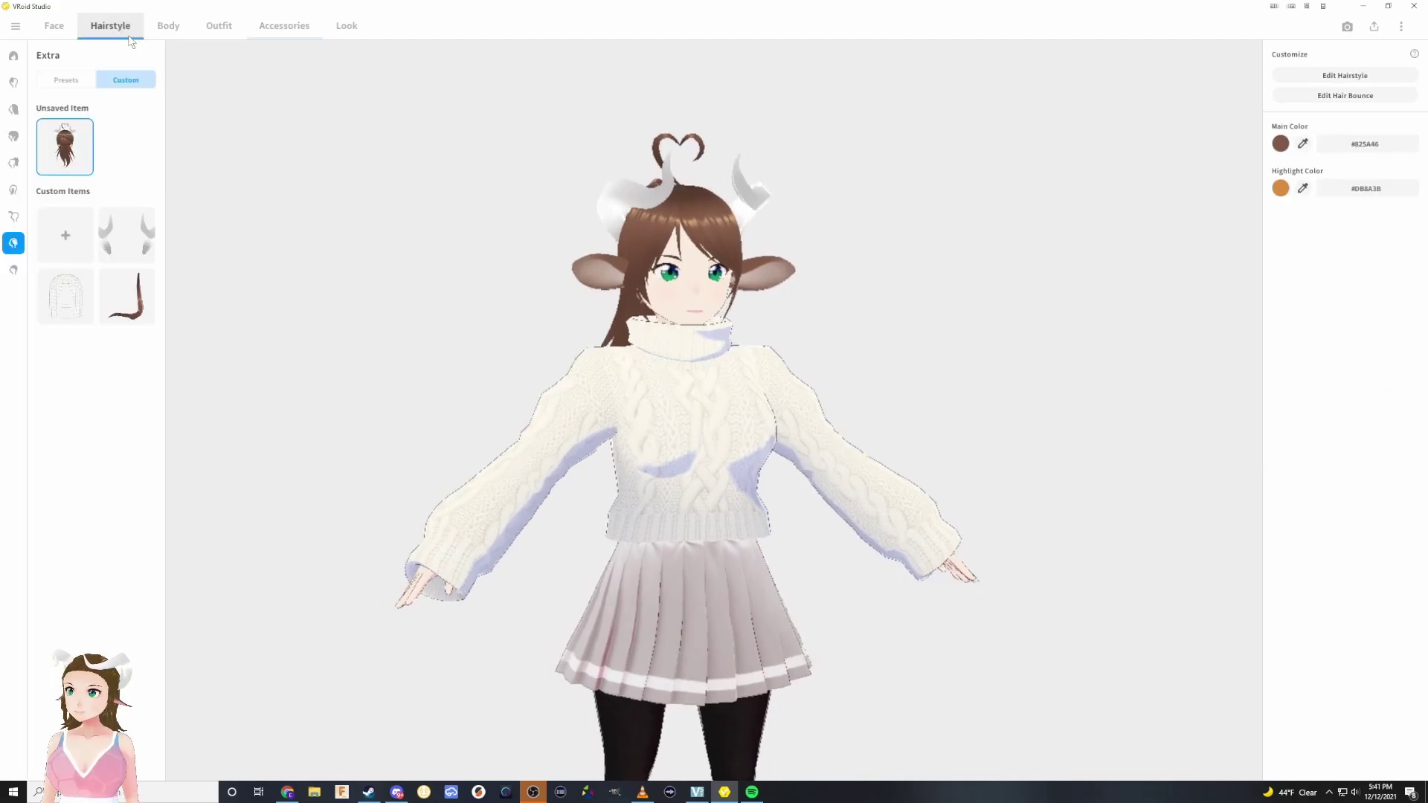
left_click(54, 26)
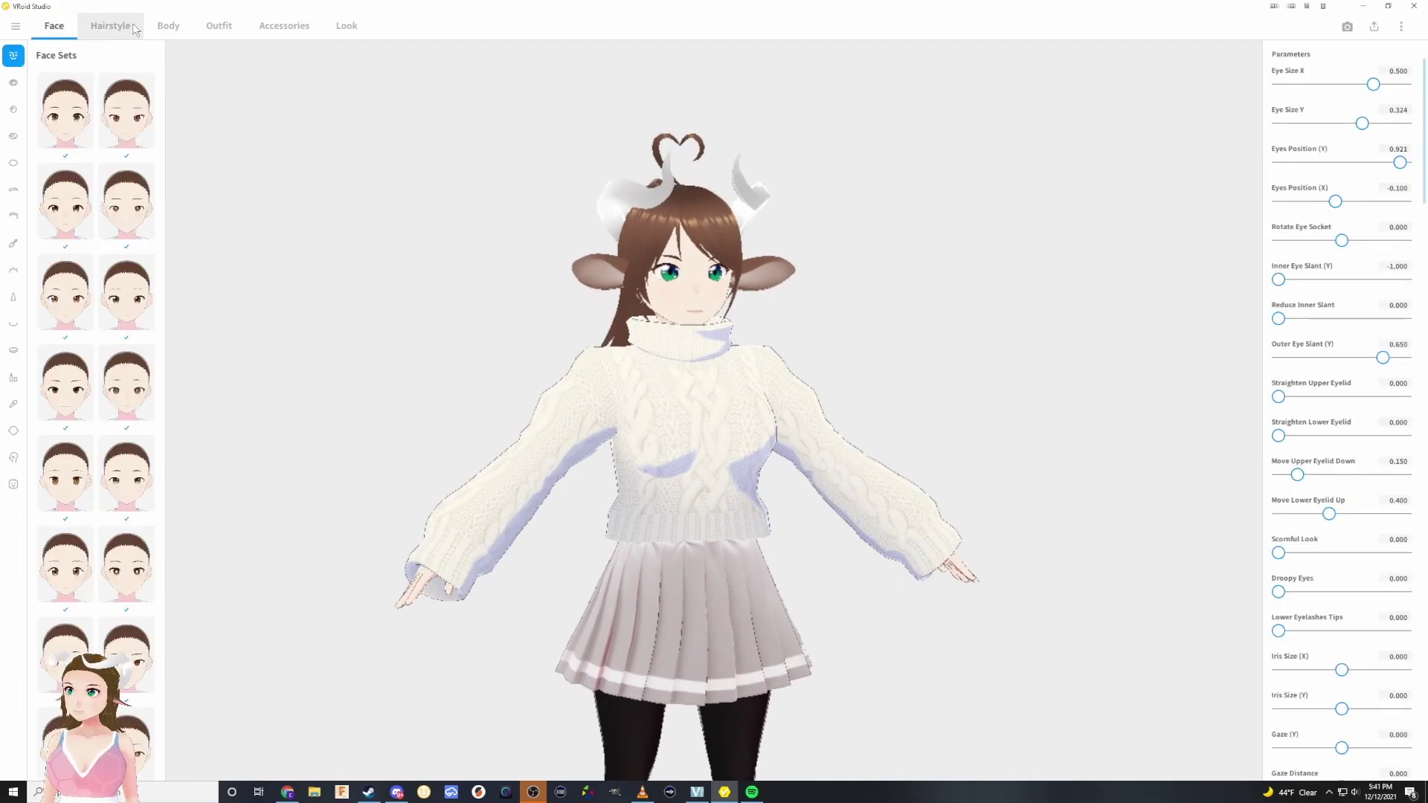
left_click(168, 26)
left_click(208, 27)
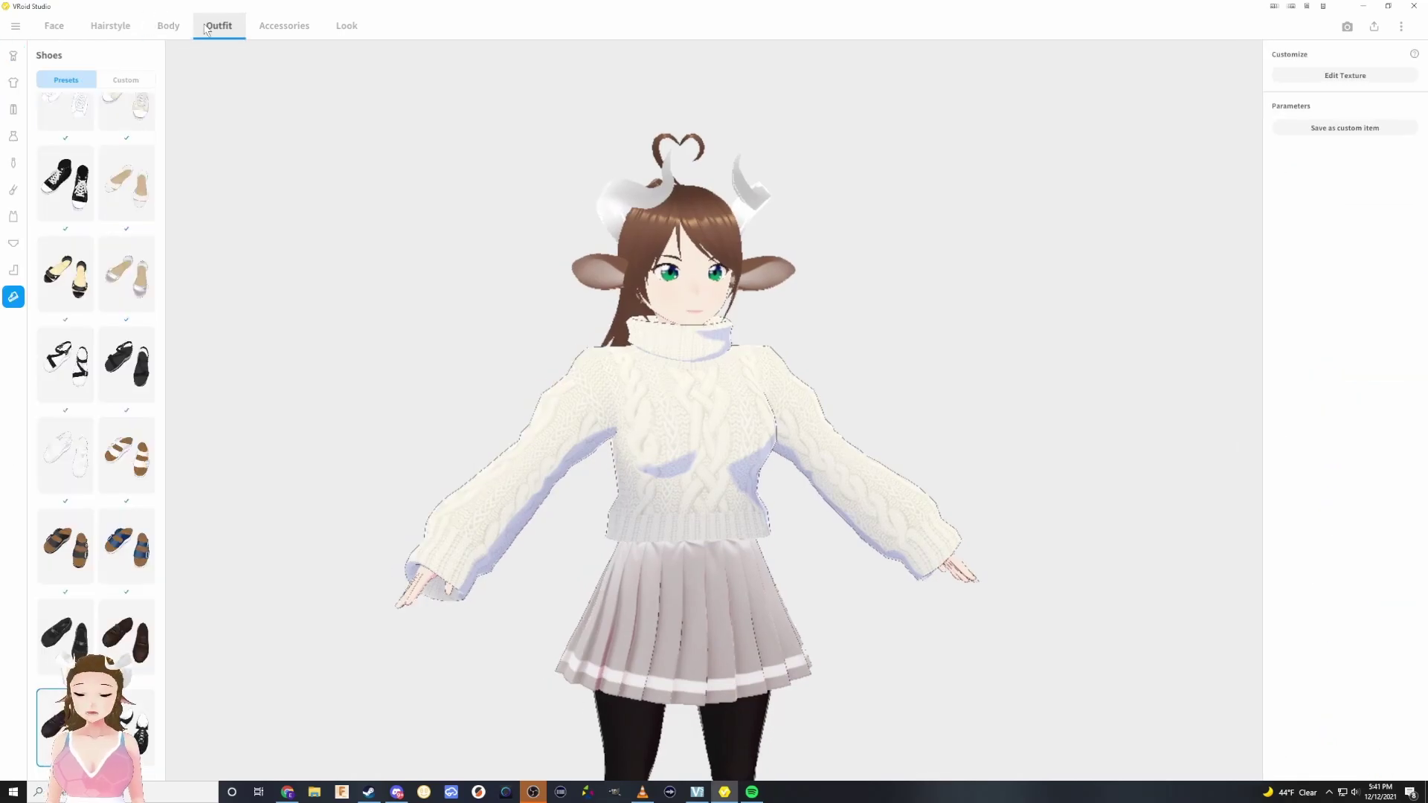
Step: Orbit and zoom around the head to inspect the horns, cow ears and ponytail from all sides
scroll(321, 278, "up", 2)
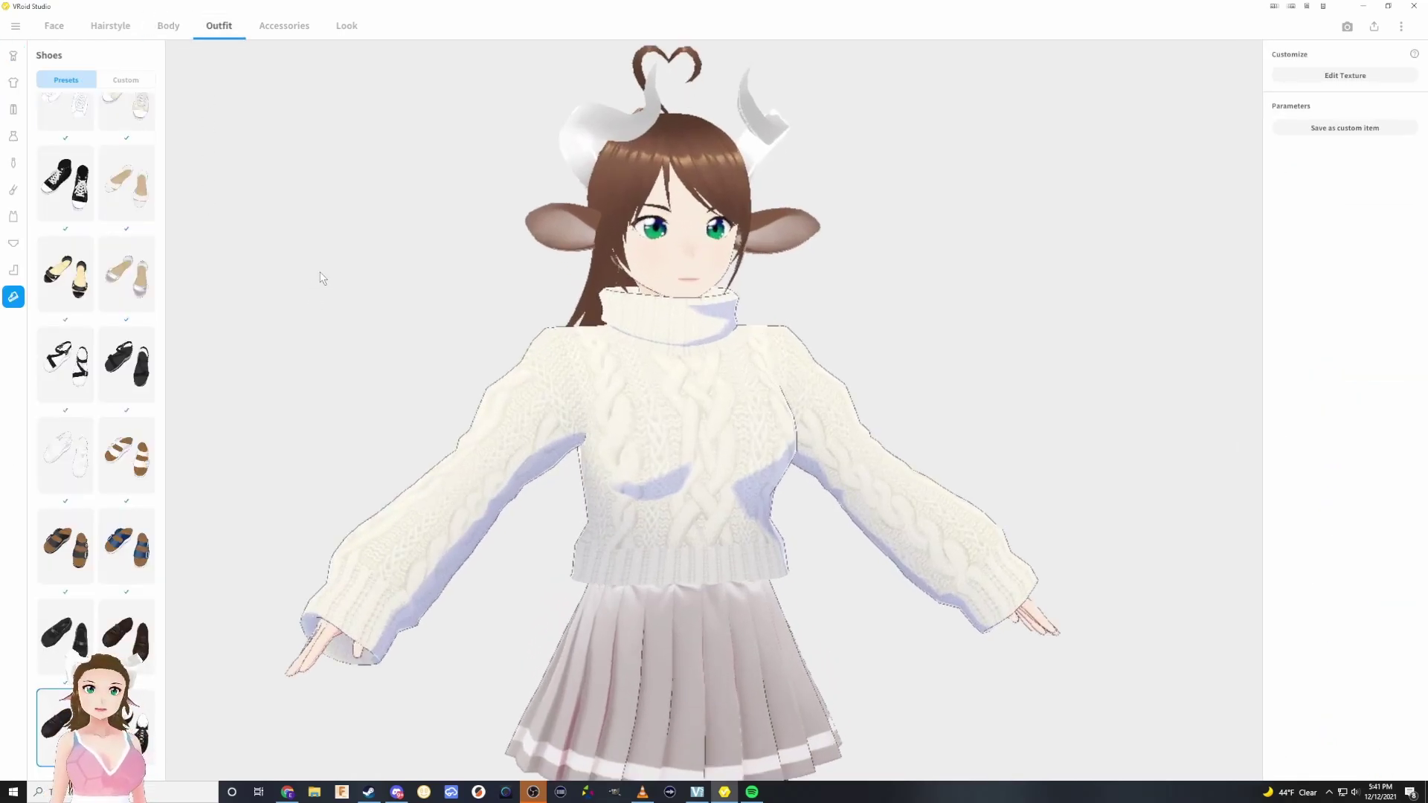
scroll(321, 278, "up", 1)
mouse_move(401, 297)
right_mouse_down()
mouse_move(428, 310)
mouse_move(342, 306)
mouse_move(356, 298)
mouse_move(368, 297)
mouse_move(320, 307)
mouse_move(335, 330)
mouse_move(320, 336)
mouse_move(236, 303)
mouse_move(256, 313)
right_mouse_up()
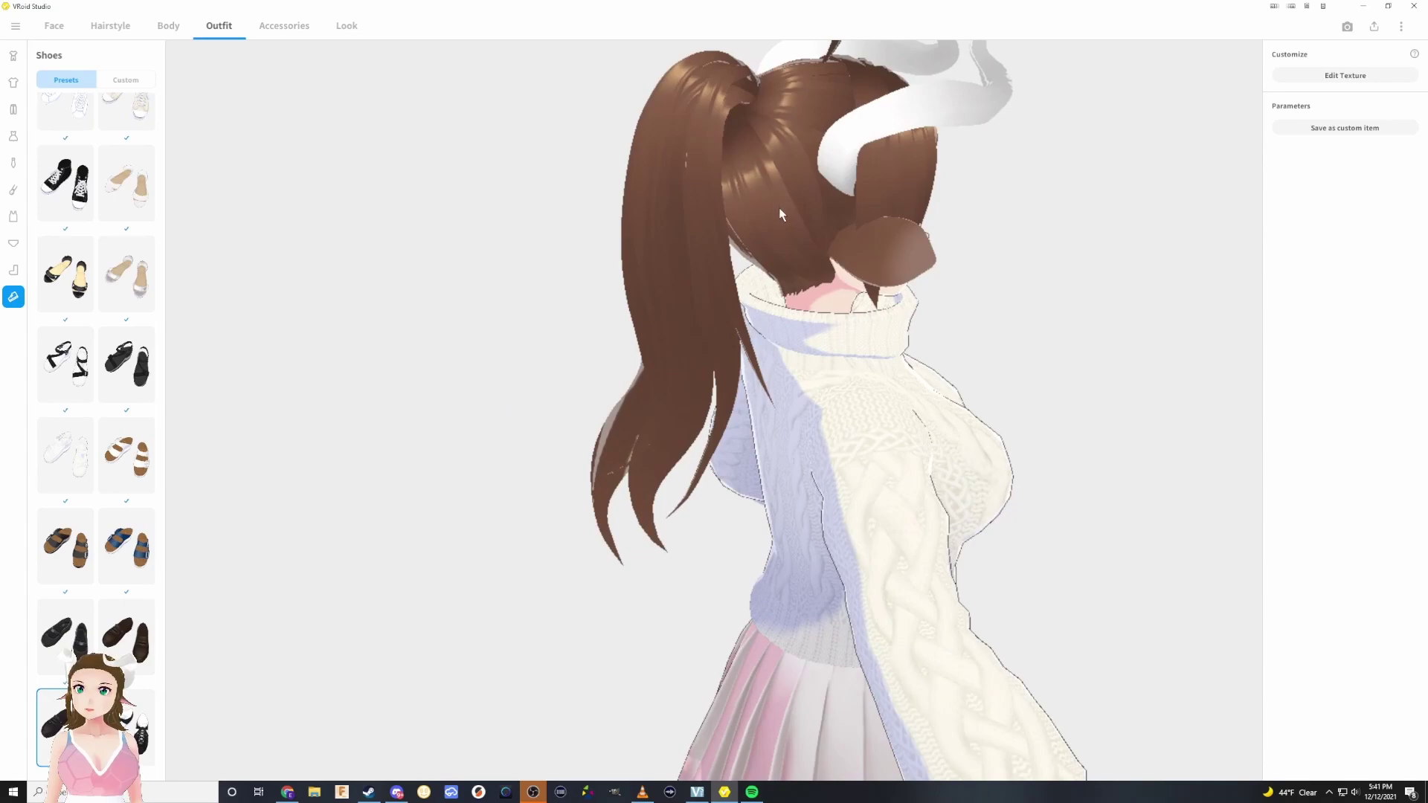
scroll(779, 207, "down", 3)
scroll(655, 357, "up", 2)
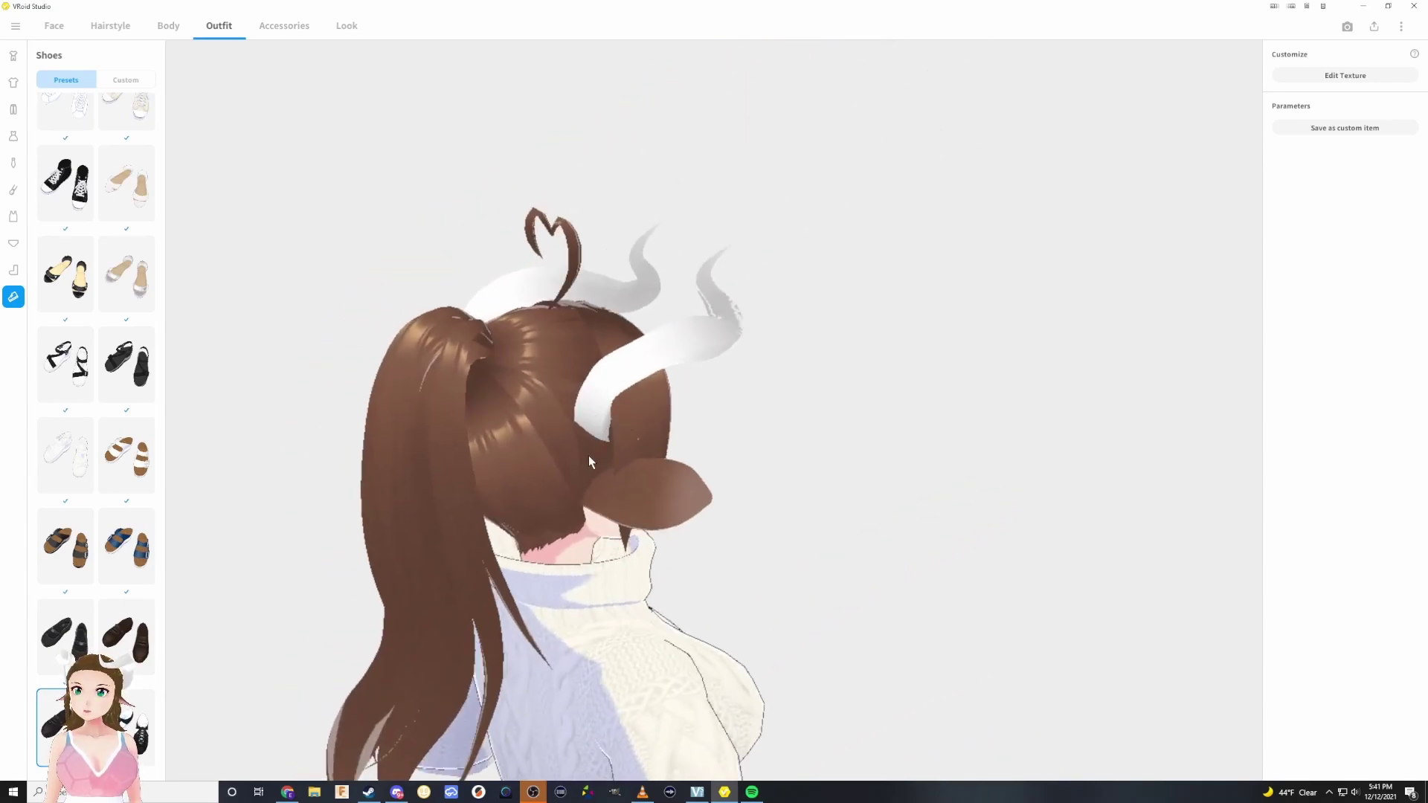
mouse_move(638, 379)
right_mouse_down()
mouse_move(566, 469)
mouse_move(571, 489)
mouse_move(791, 426)
right_mouse_up()
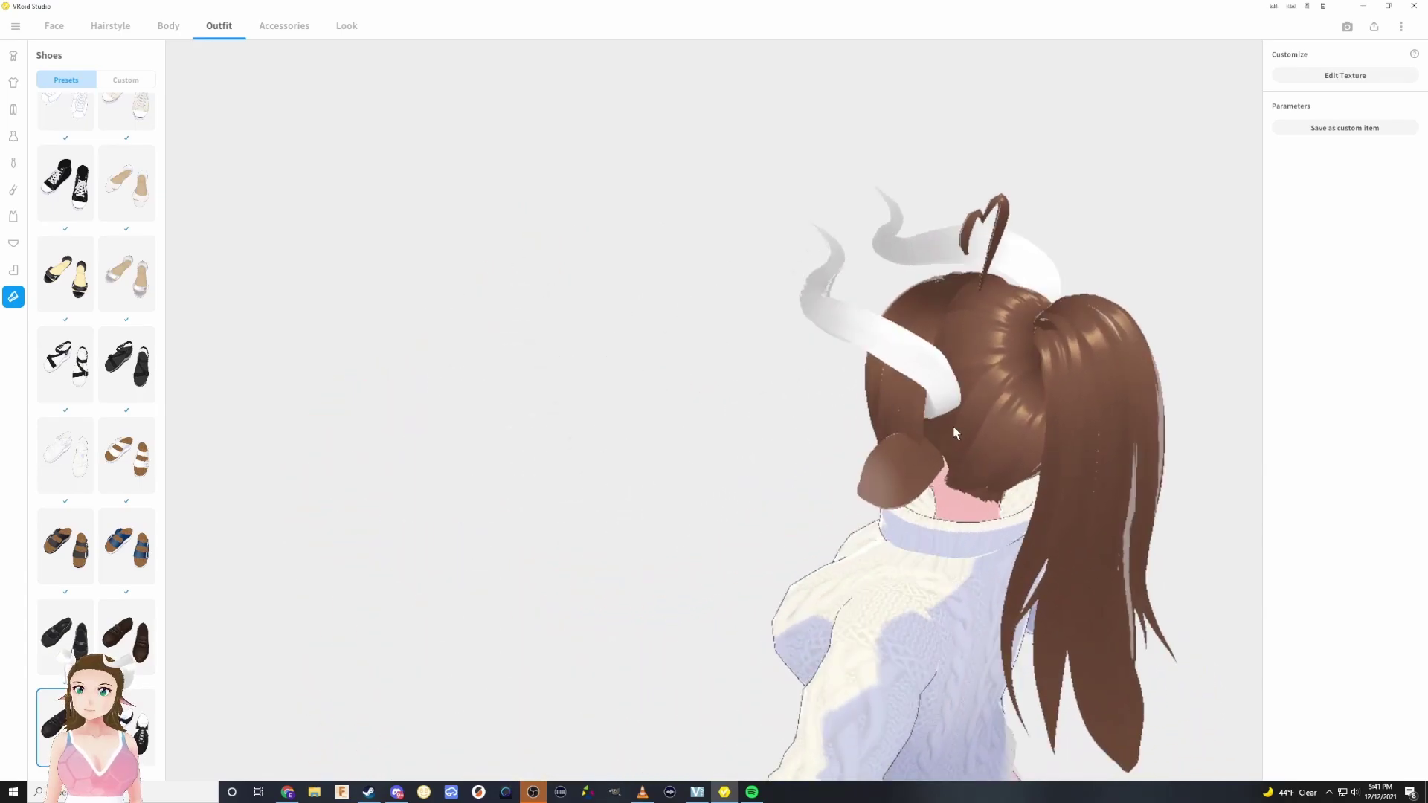
mouse_move(901, 342)
right_mouse_down()
mouse_move(669, 344)
mouse_move(751, 354)
right_mouse_up()
scroll(751, 344, "up", 2)
scroll(786, 387, "down", 2)
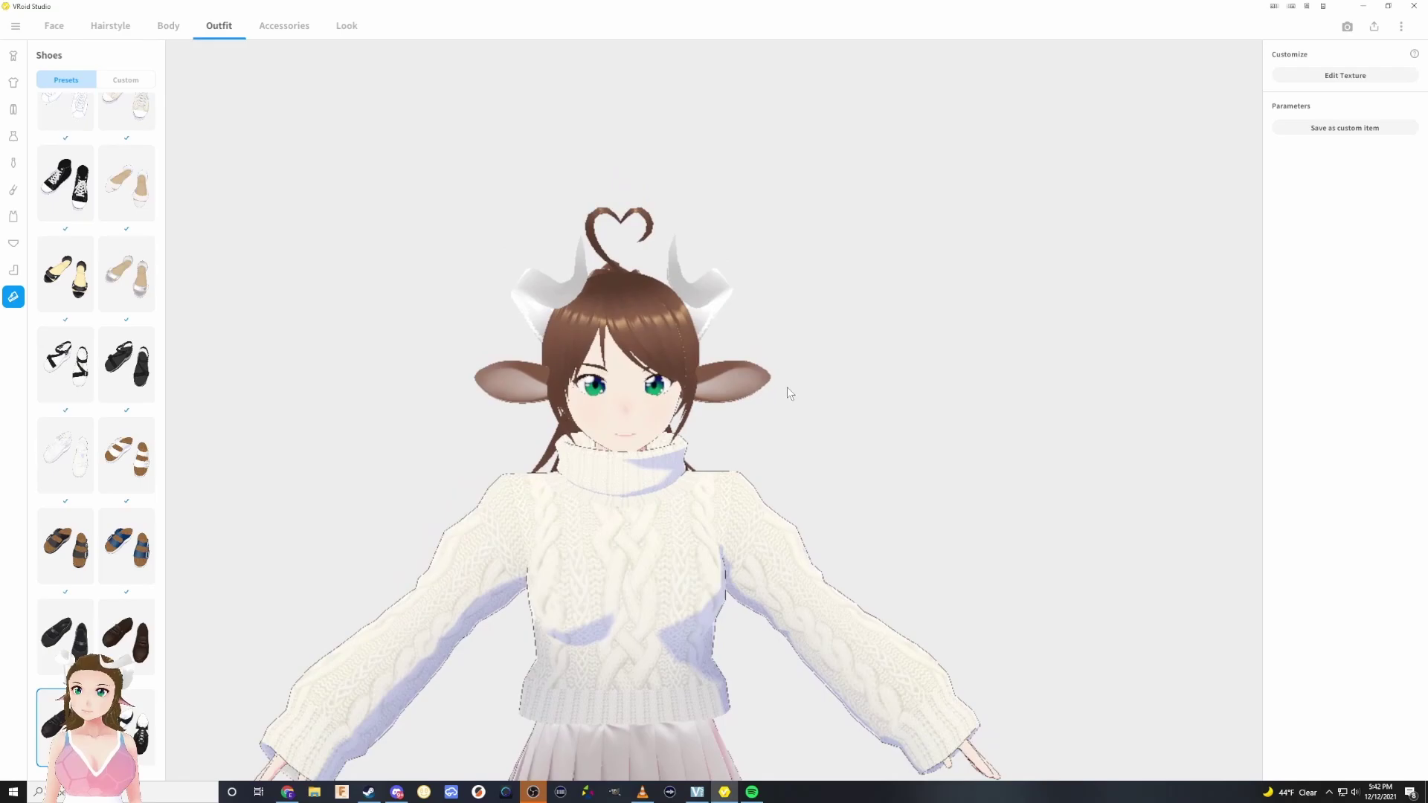
scroll(789, 395, "down", 2)
scroll(776, 402, "up", 1)
scroll(773, 401, "up", 3)
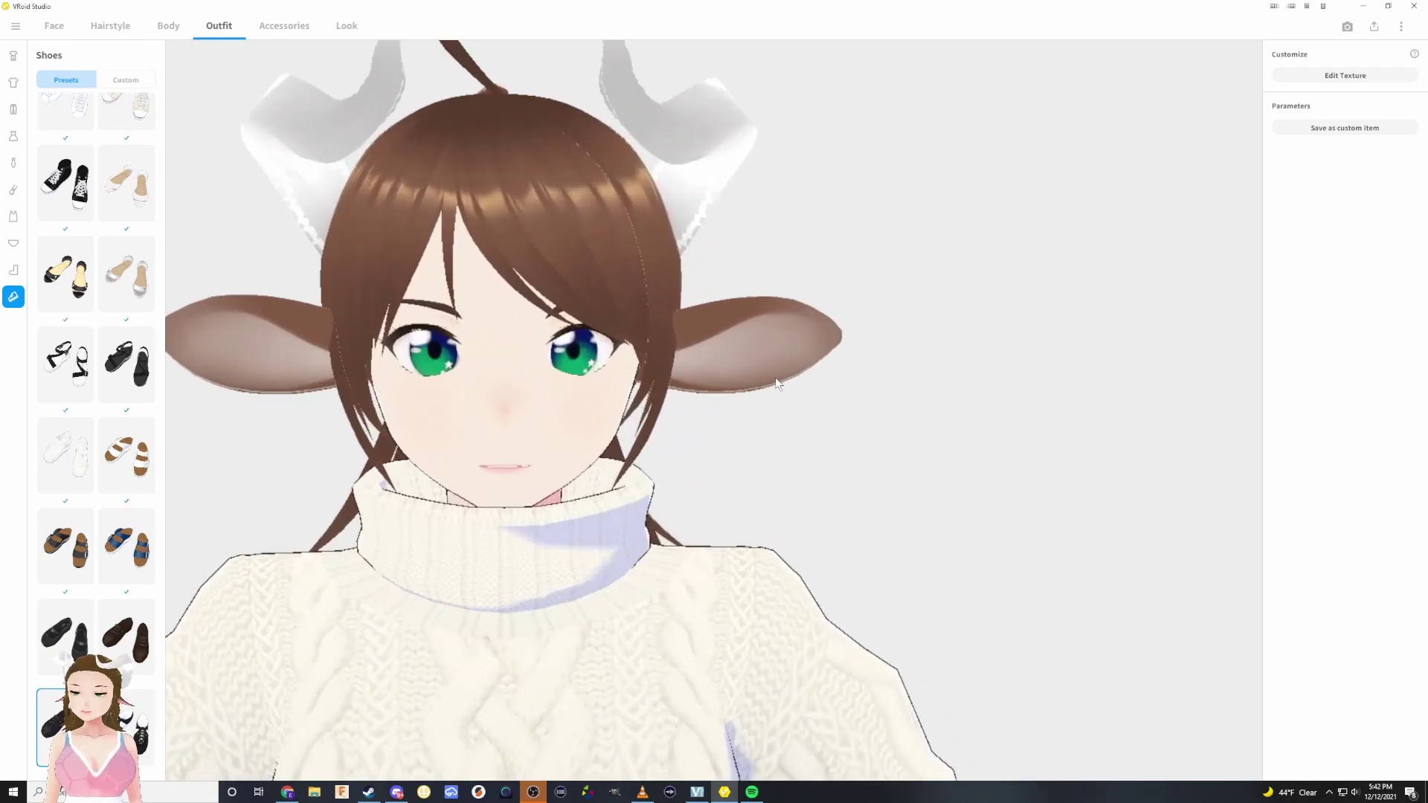
scroll(773, 401, "up", 1)
Step: Add a new Custom Arm Accessory item built from the Blank template
left_click(13, 216)
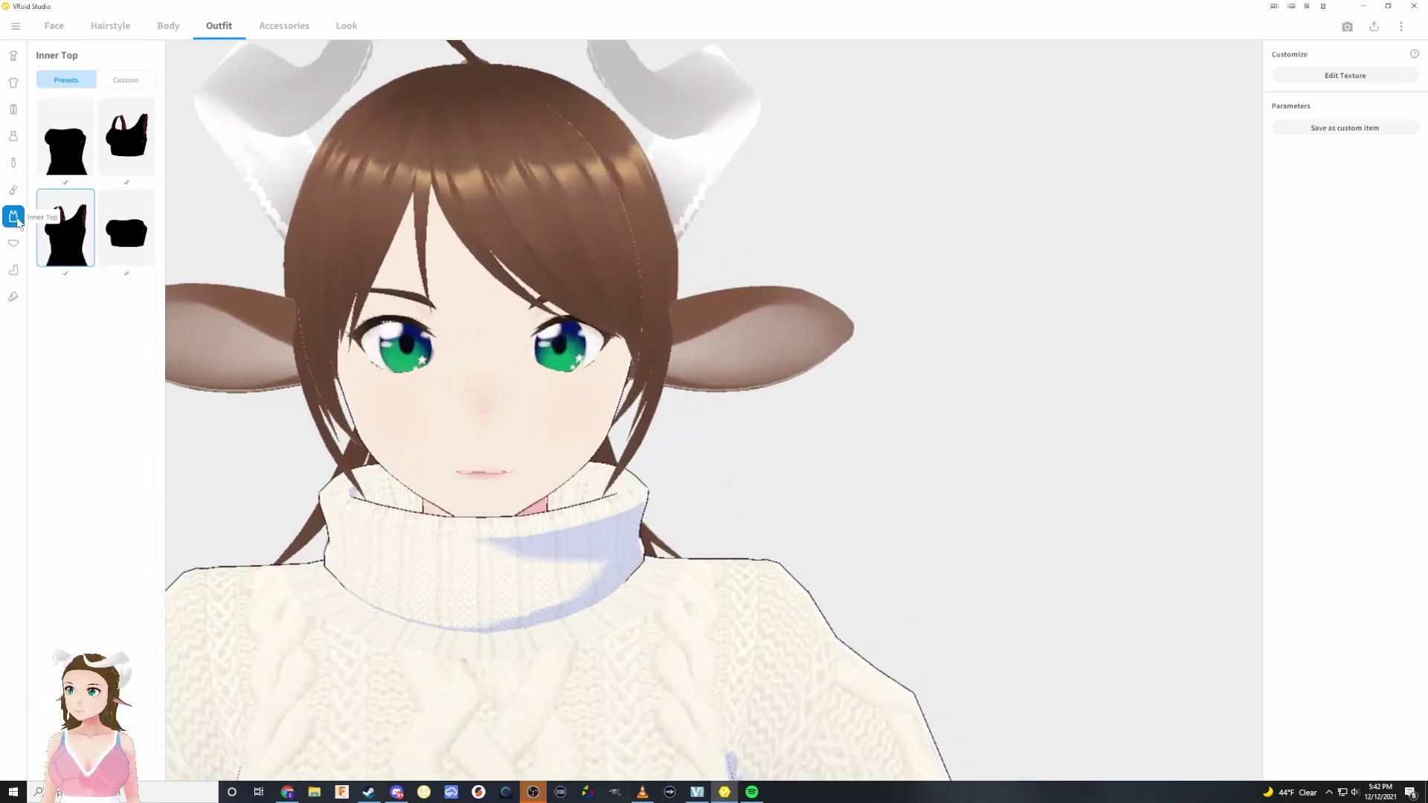
left_click(13, 189)
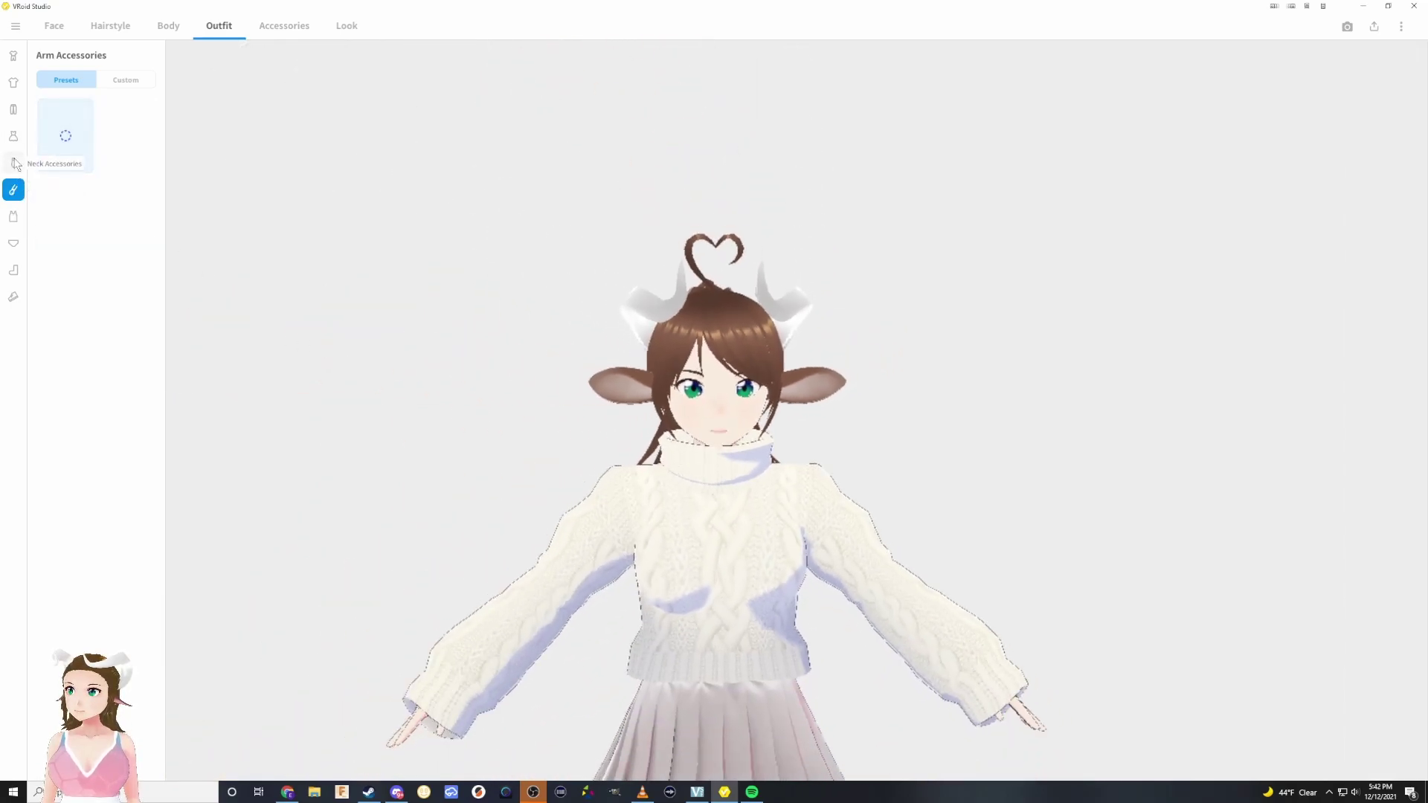
left_click(15, 163)
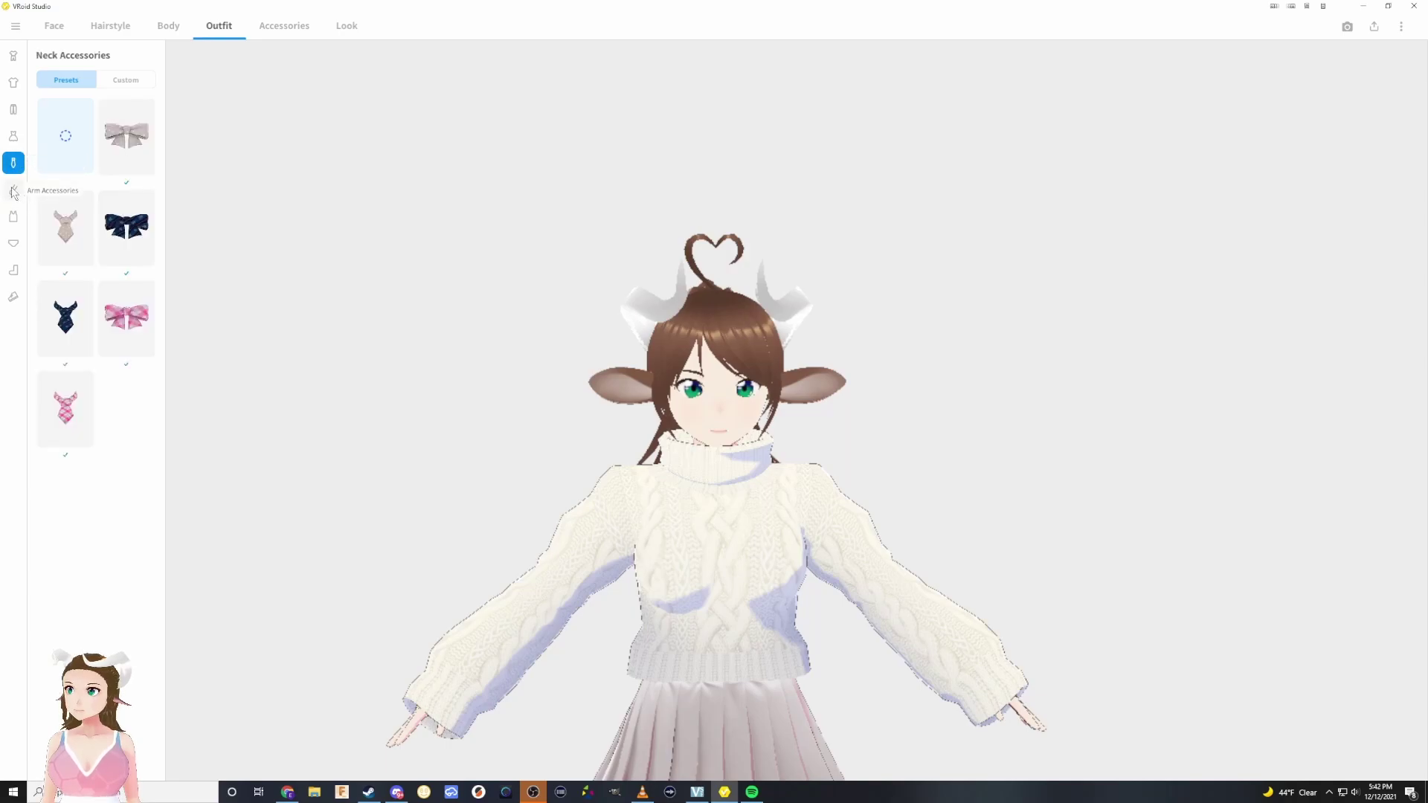
left_click(15, 192)
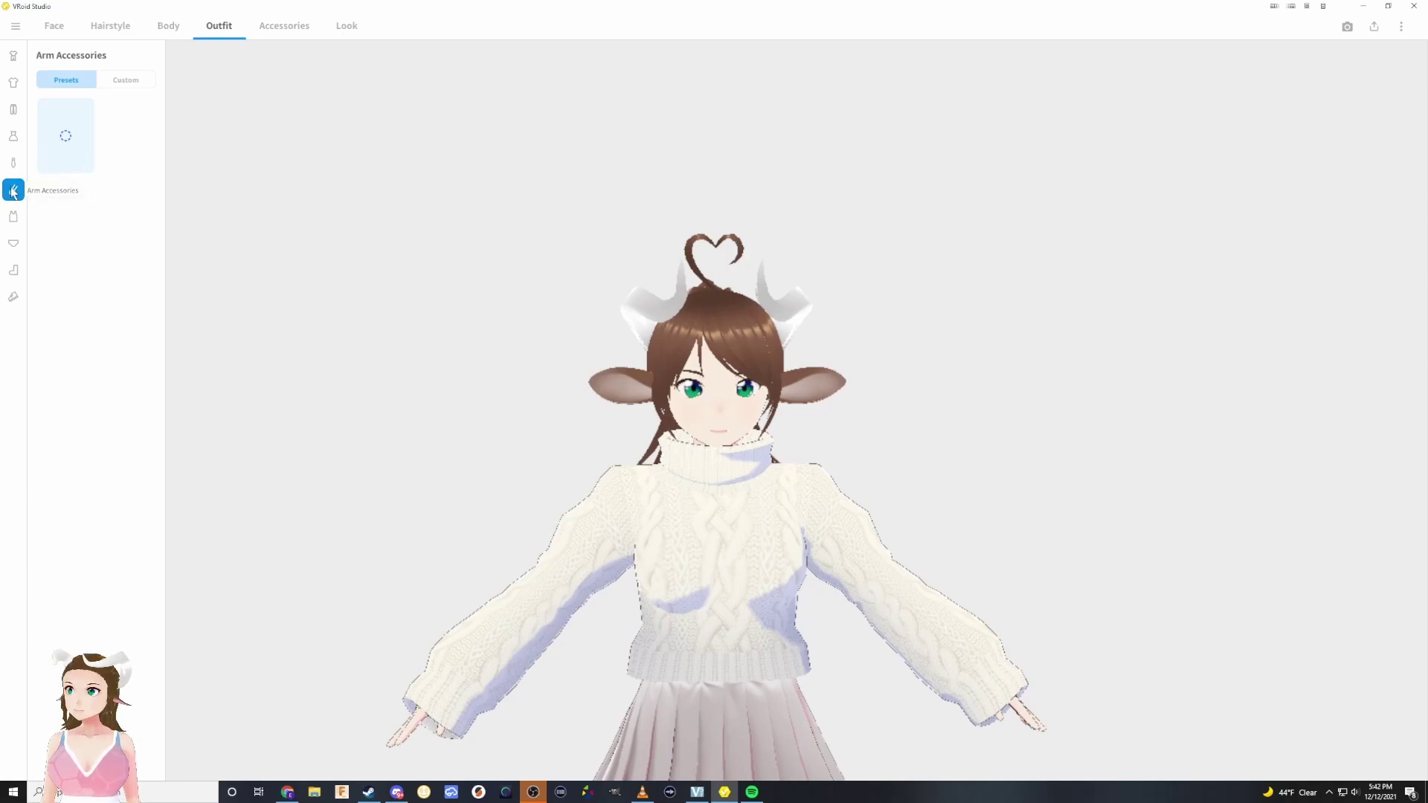
left_click(130, 82)
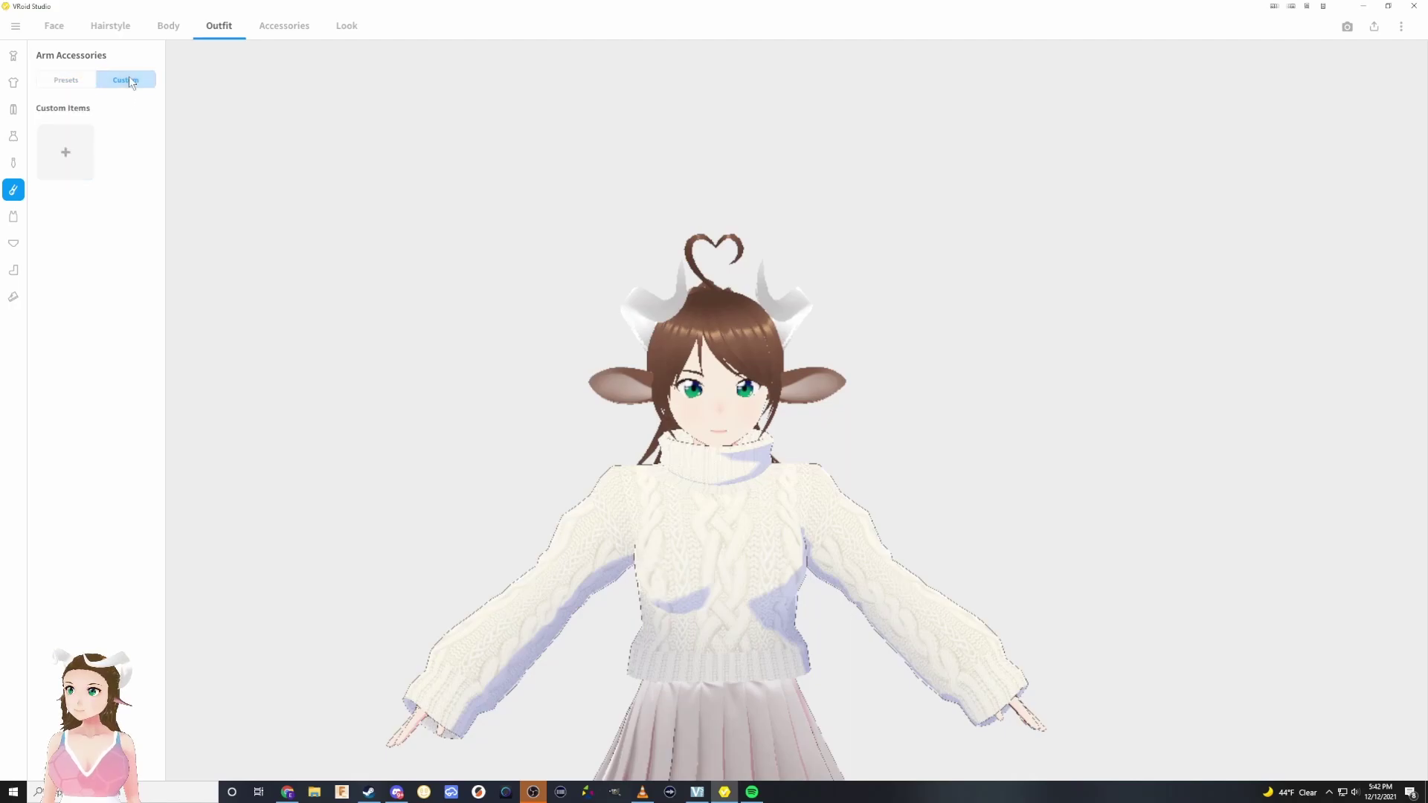
left_click(72, 149)
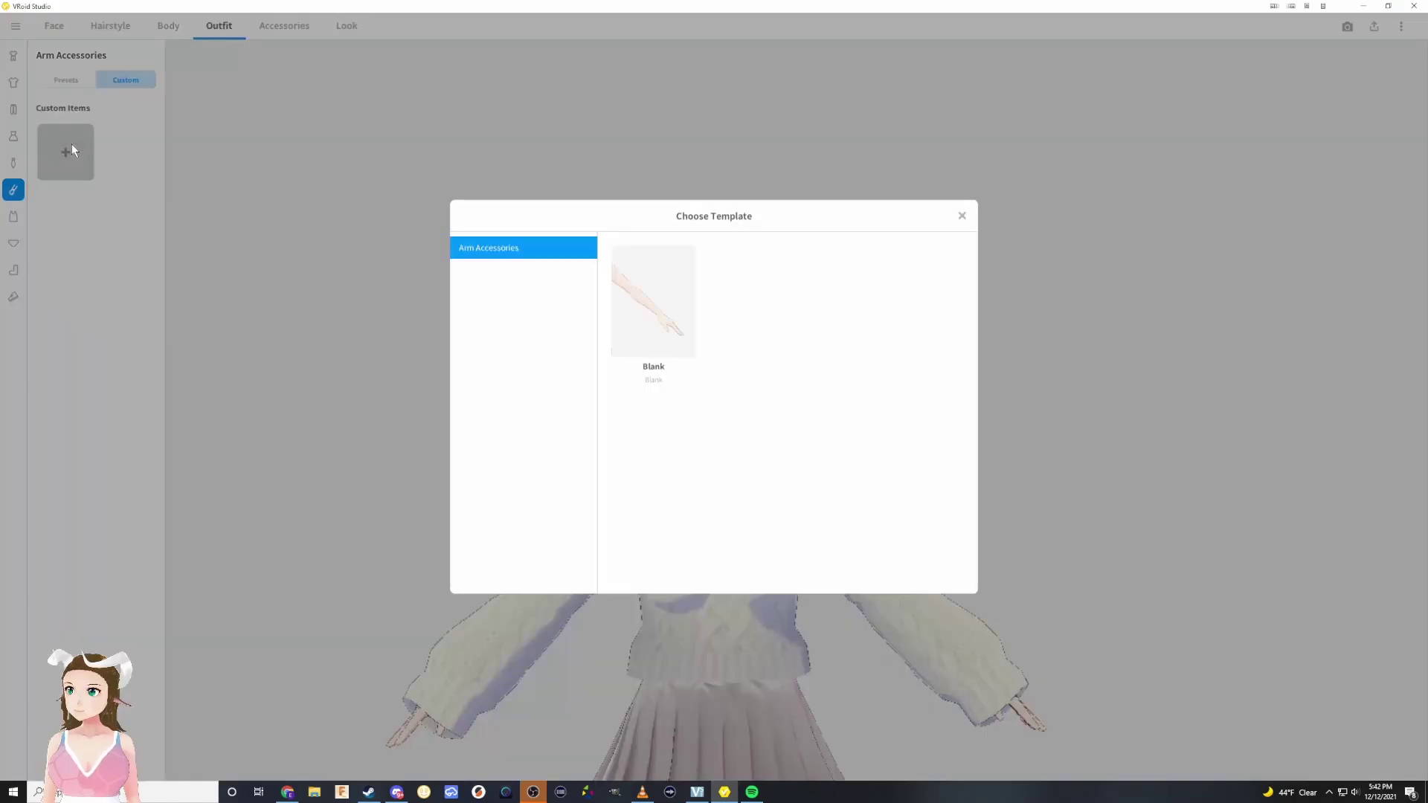
left_click(646, 325)
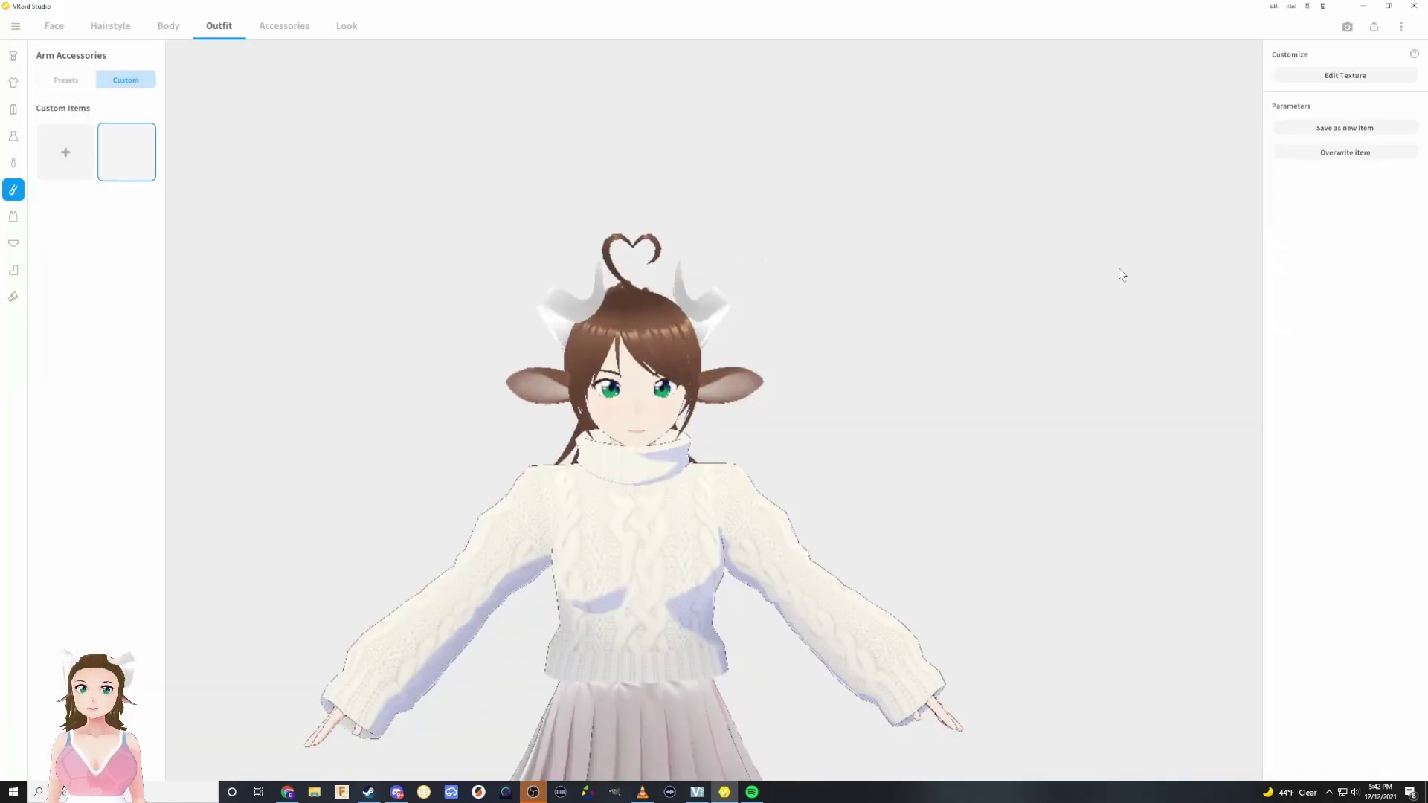
Step: Open the accessory's texture and paint dark test marks near both hands' fingers
left_click(1291, 73)
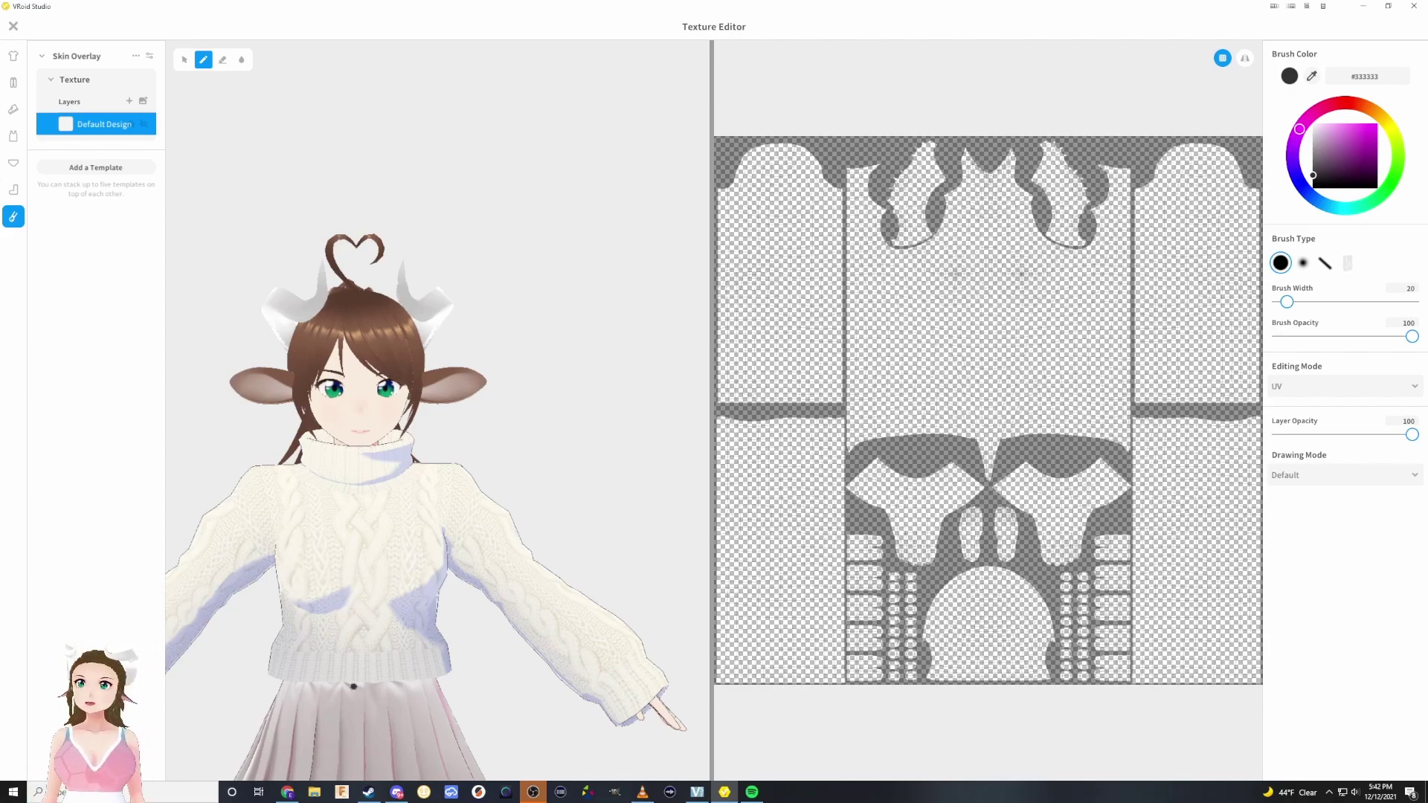
mouse_move(684, 654)
right_mouse_down()
mouse_move(636, 634)
mouse_move(689, 656)
mouse_move(651, 661)
mouse_move(677, 659)
right_mouse_up()
scroll(1014, 593, "up", 3)
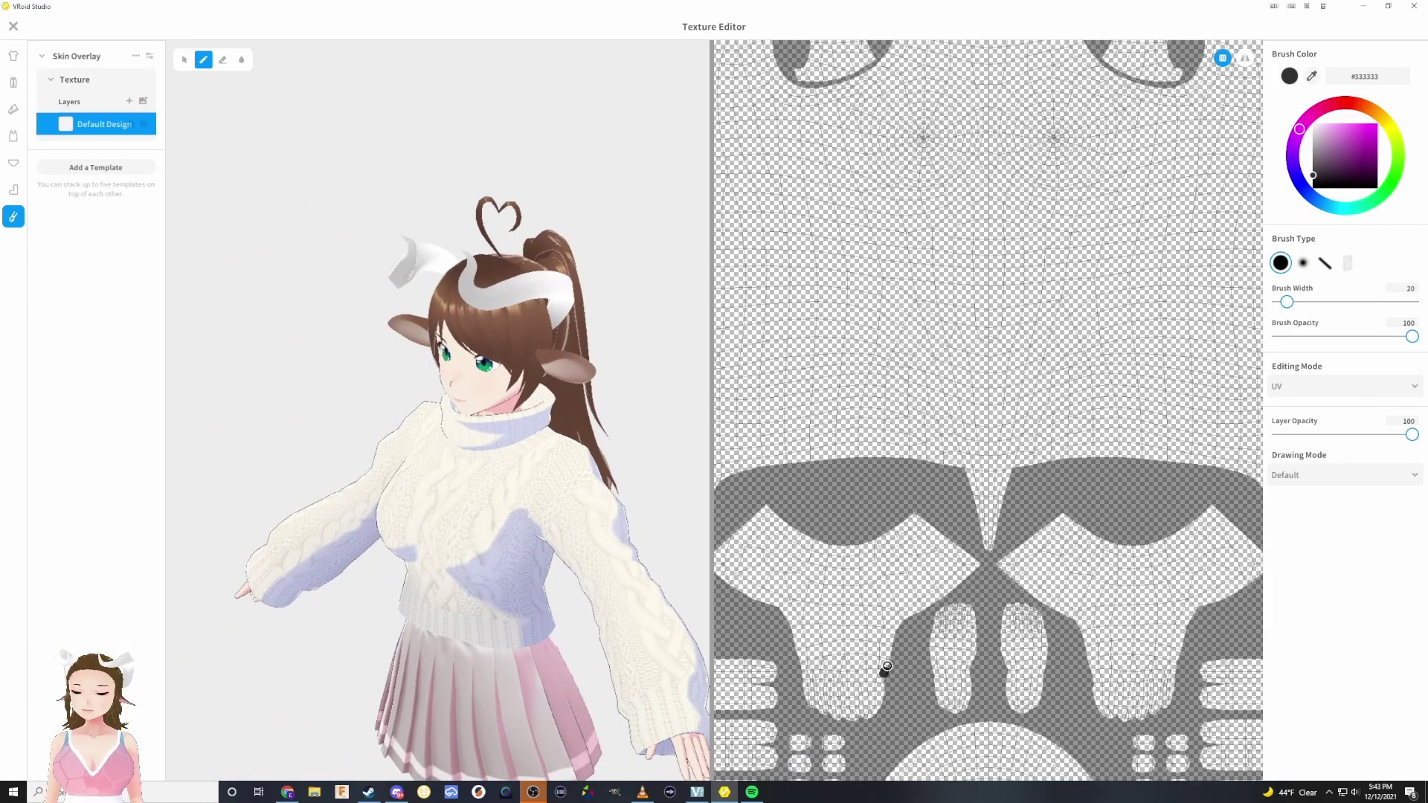
left_click_drag(883, 672, 932, 535)
mouse_move(843, 744)
left_mouse_down()
mouse_move(842, 758)
mouse_move(881, 644)
left_mouse_up()
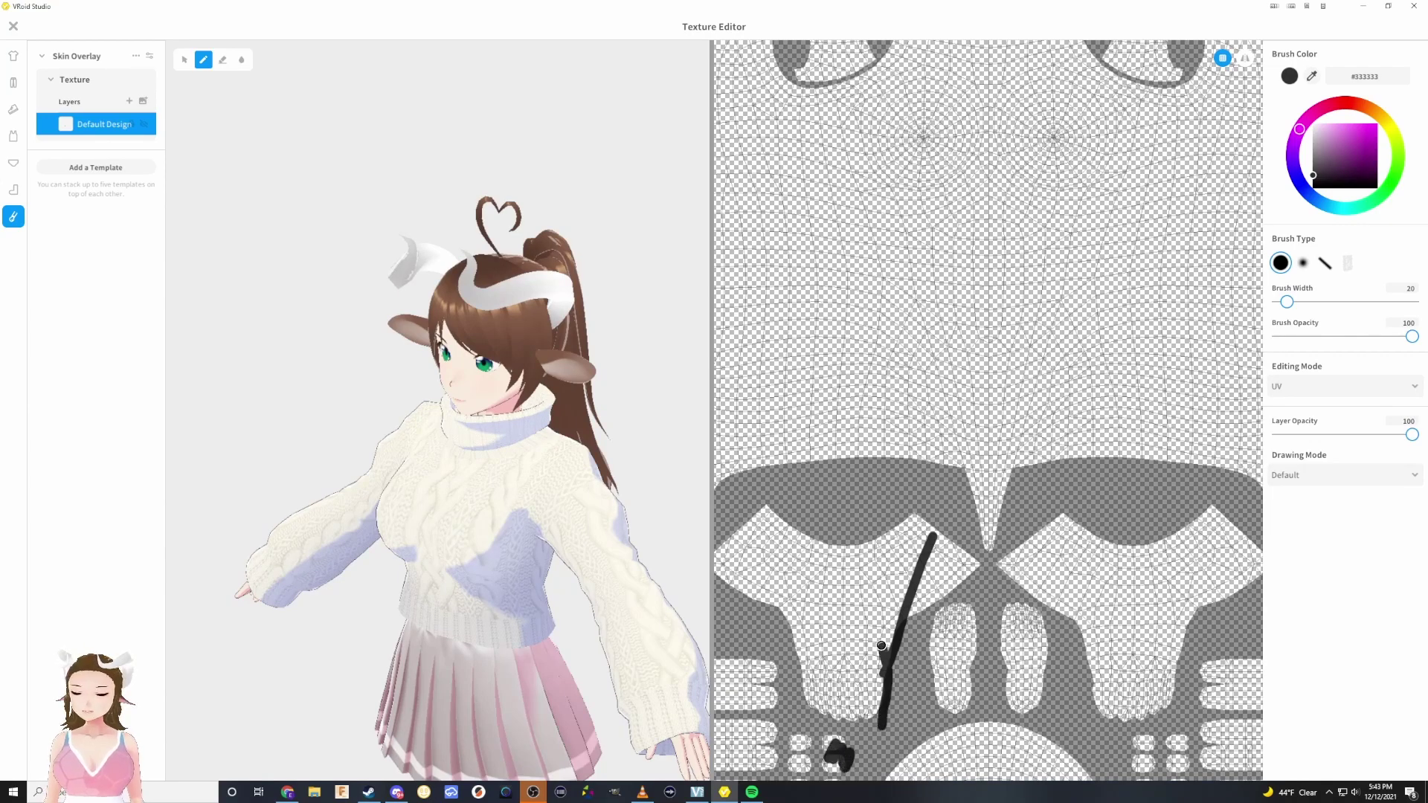
scroll(989, 631, "down", 2)
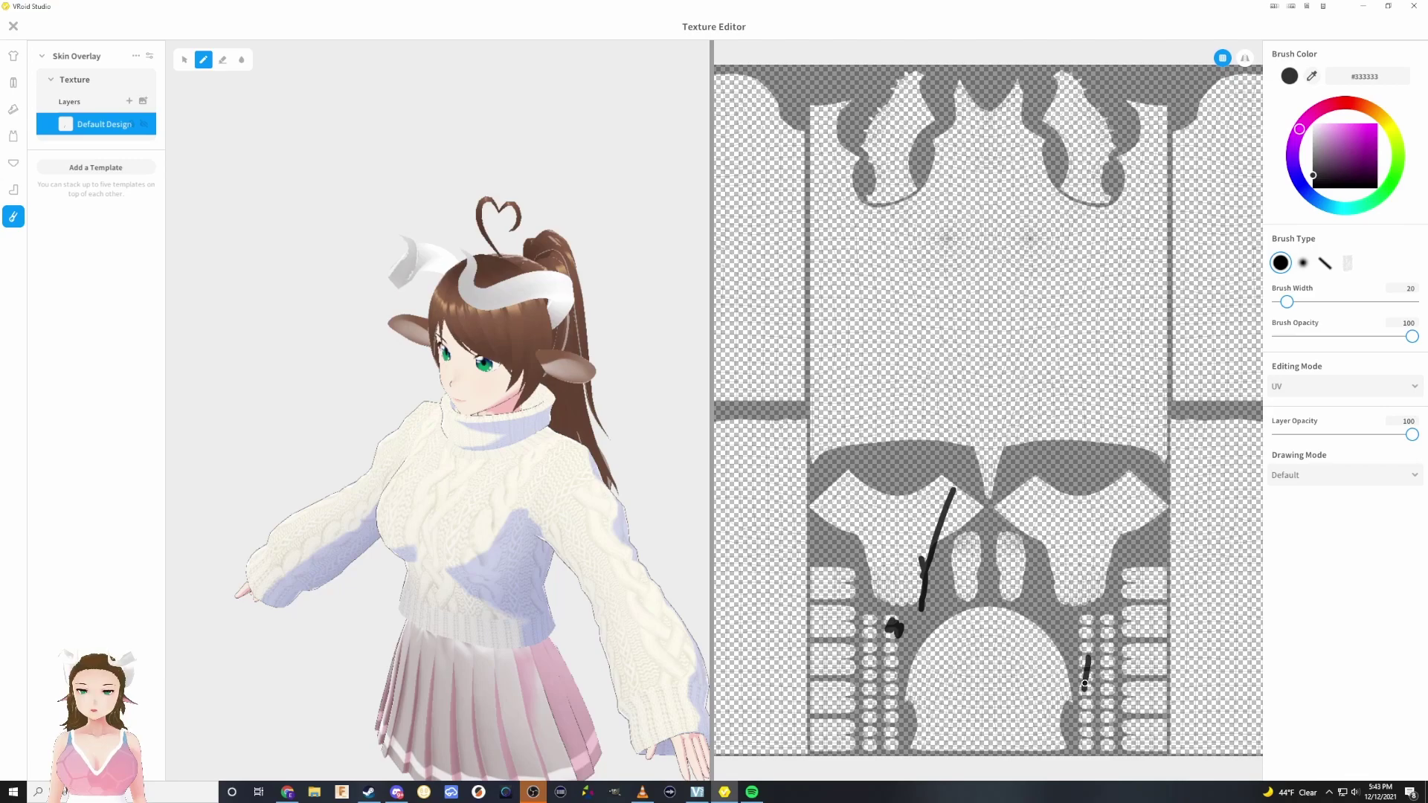
mouse_move(1084, 682)
left_mouse_down()
mouse_move(1093, 737)
mouse_move(1106, 724)
mouse_move(1102, 613)
left_mouse_up()
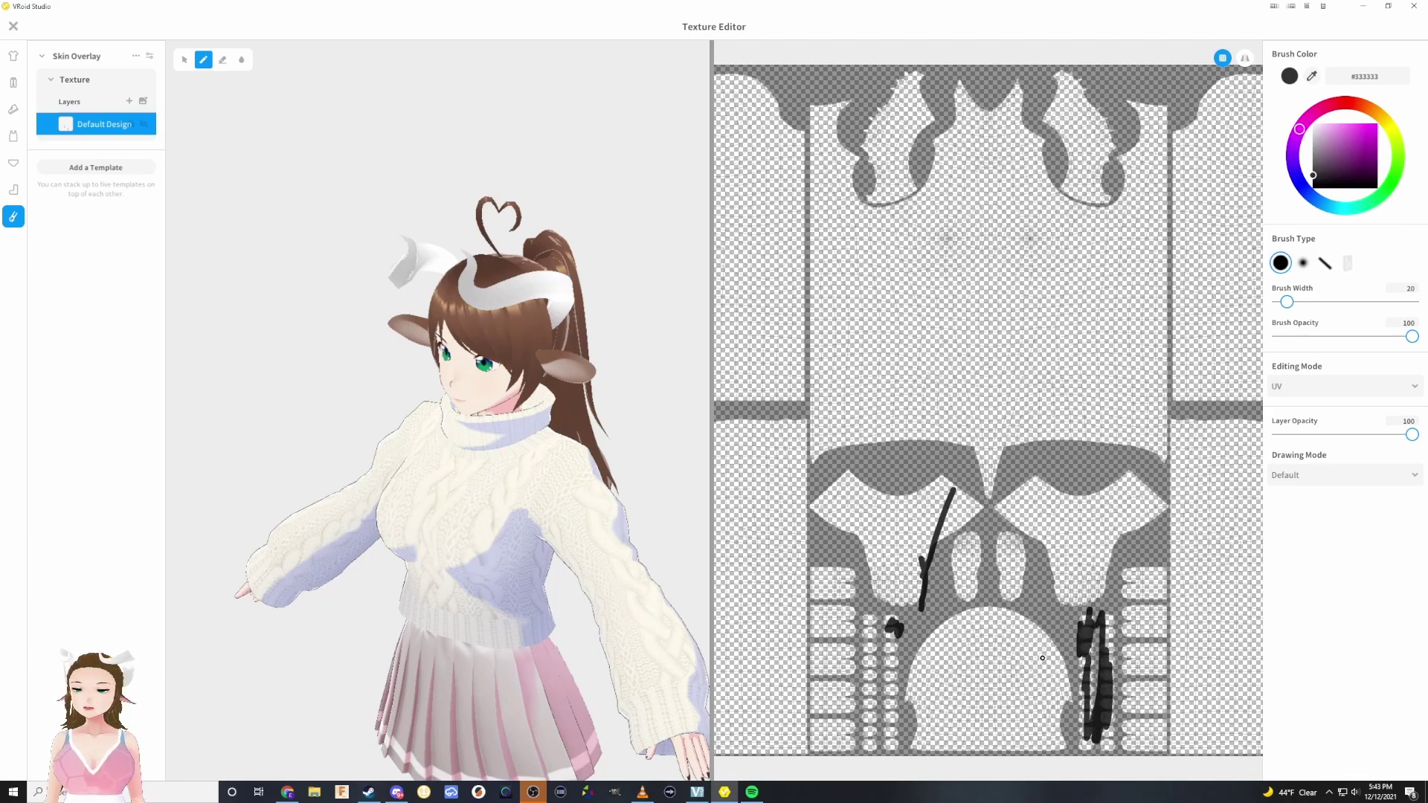
Step: Zoom into the texture and undo the last dark test stroke
scroll(689, 665, "up", 1)
scroll(646, 620, "up", 2)
scroll(605, 596, "up", 2)
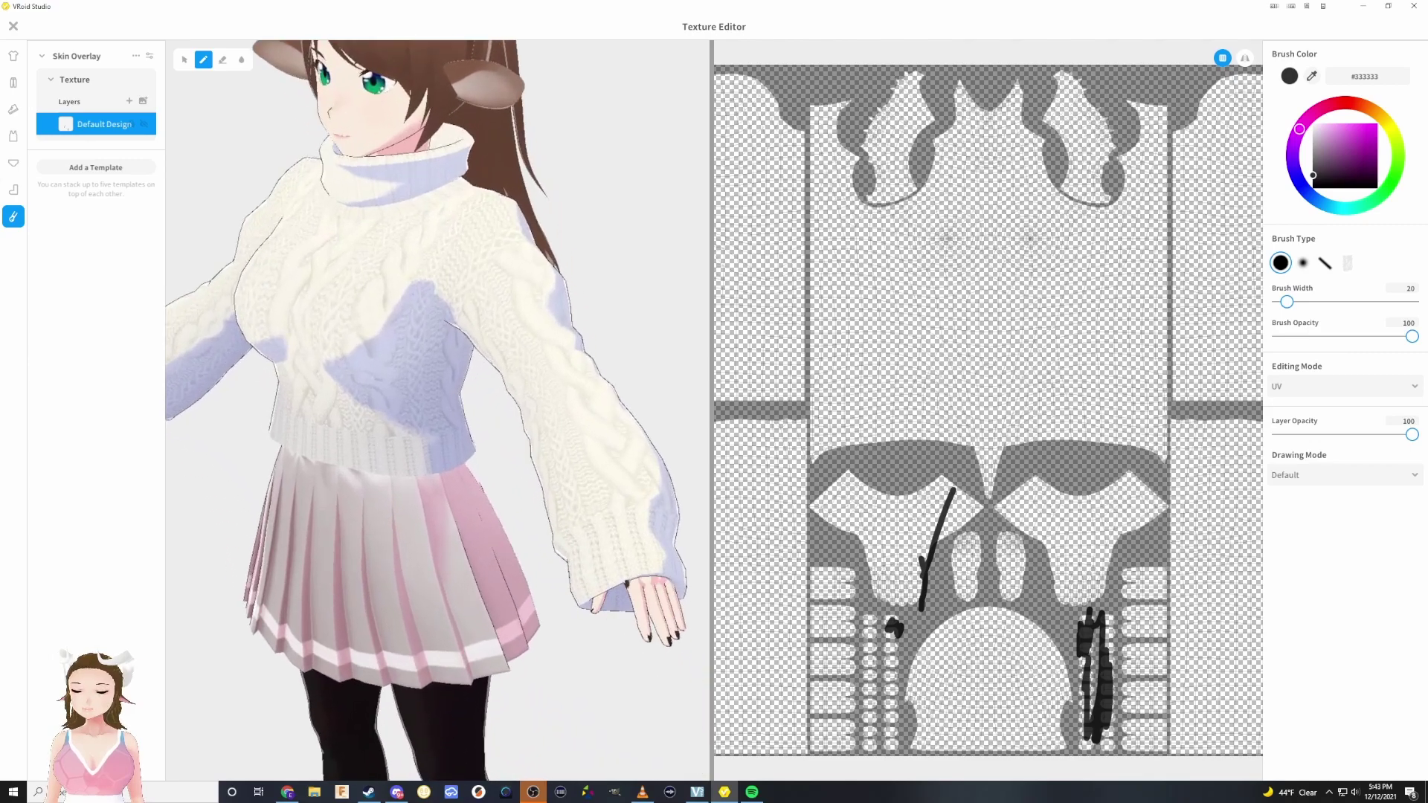
scroll(605, 596, "up", 2)
scroll(608, 592, "up", 2)
scroll(588, 583, "up", 2)
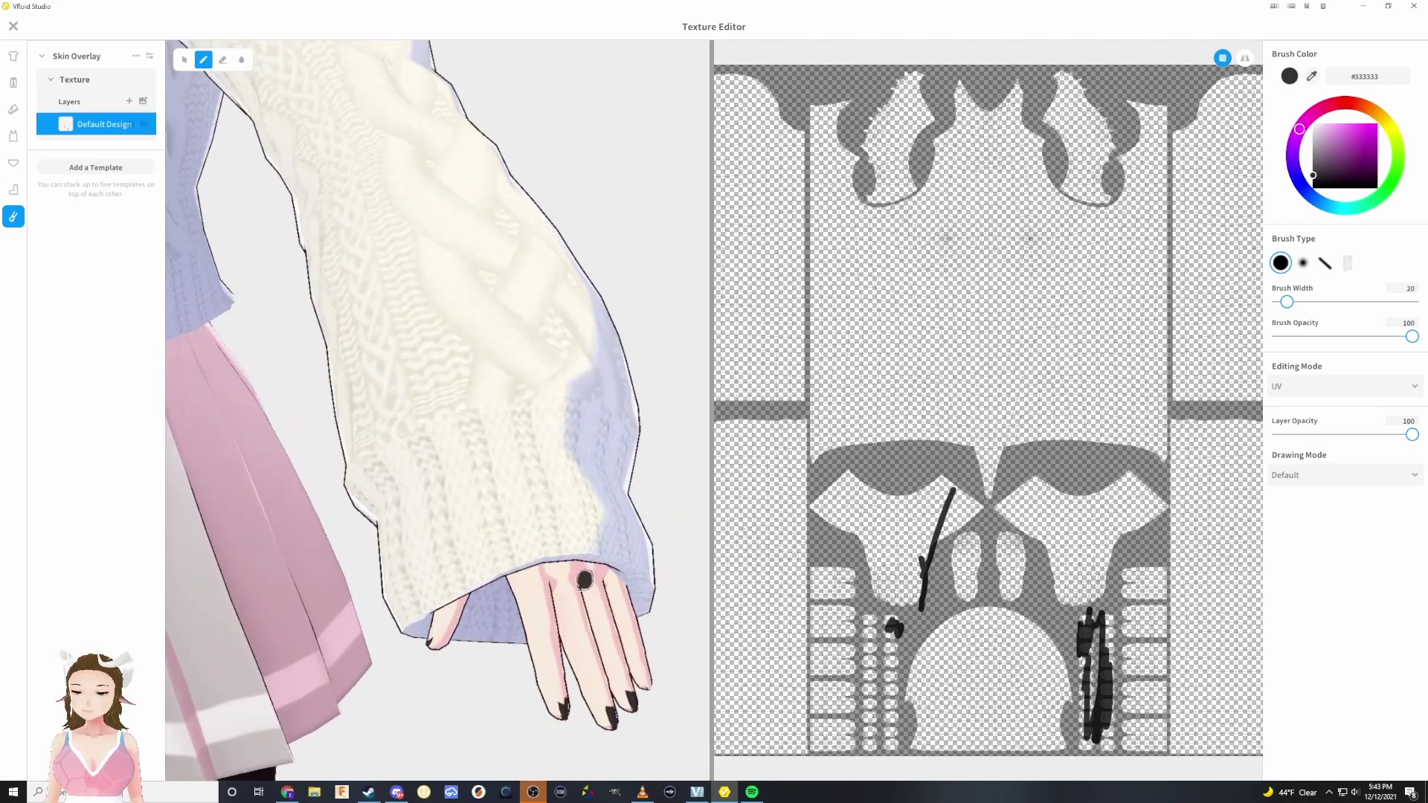
scroll(593, 583, "up", 2)
key("ctrl+z")
Step: Undo the remaining test mark, pick red #FF0530, and paint it over the fingernail area
key("ctrl+z")
key("ctrl+z")
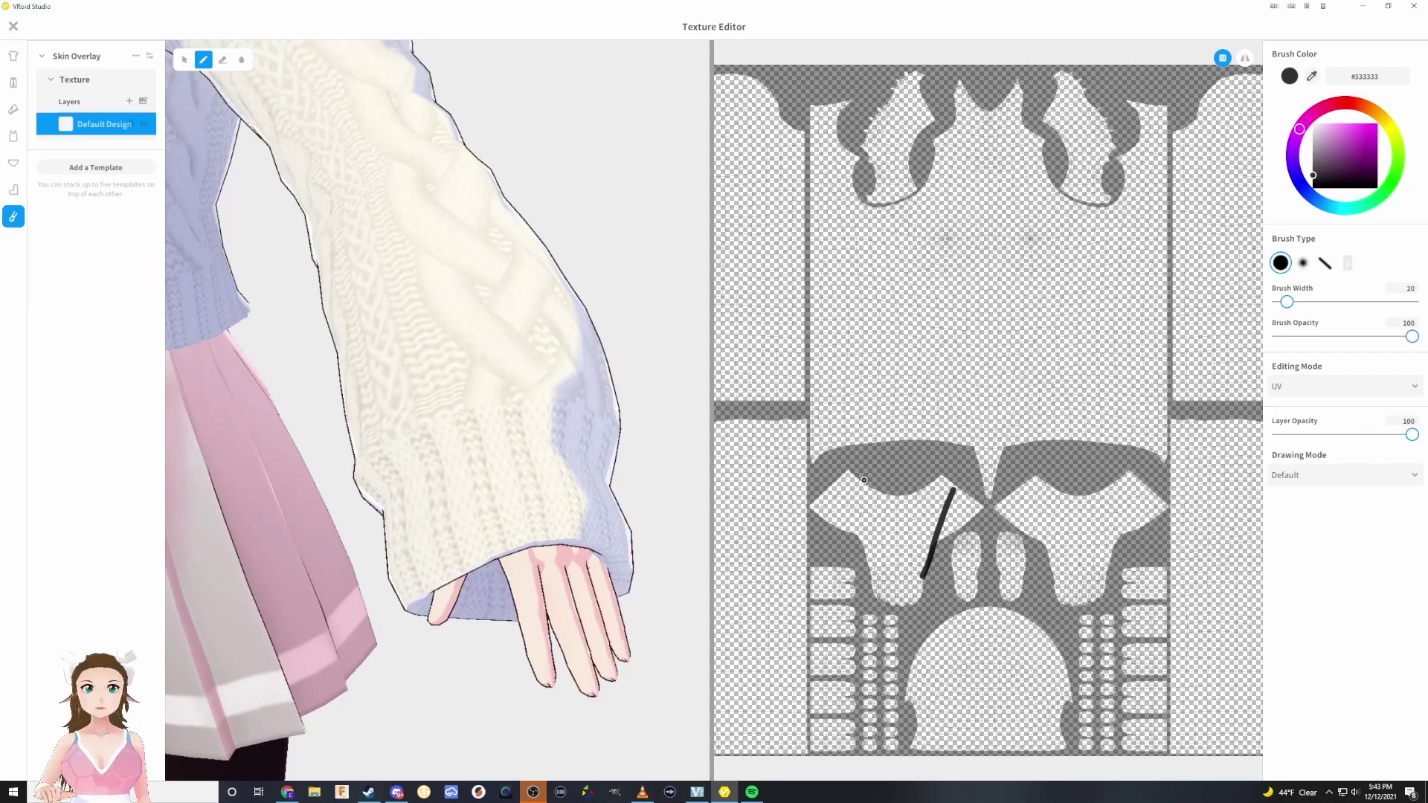
key("ctrl+z")
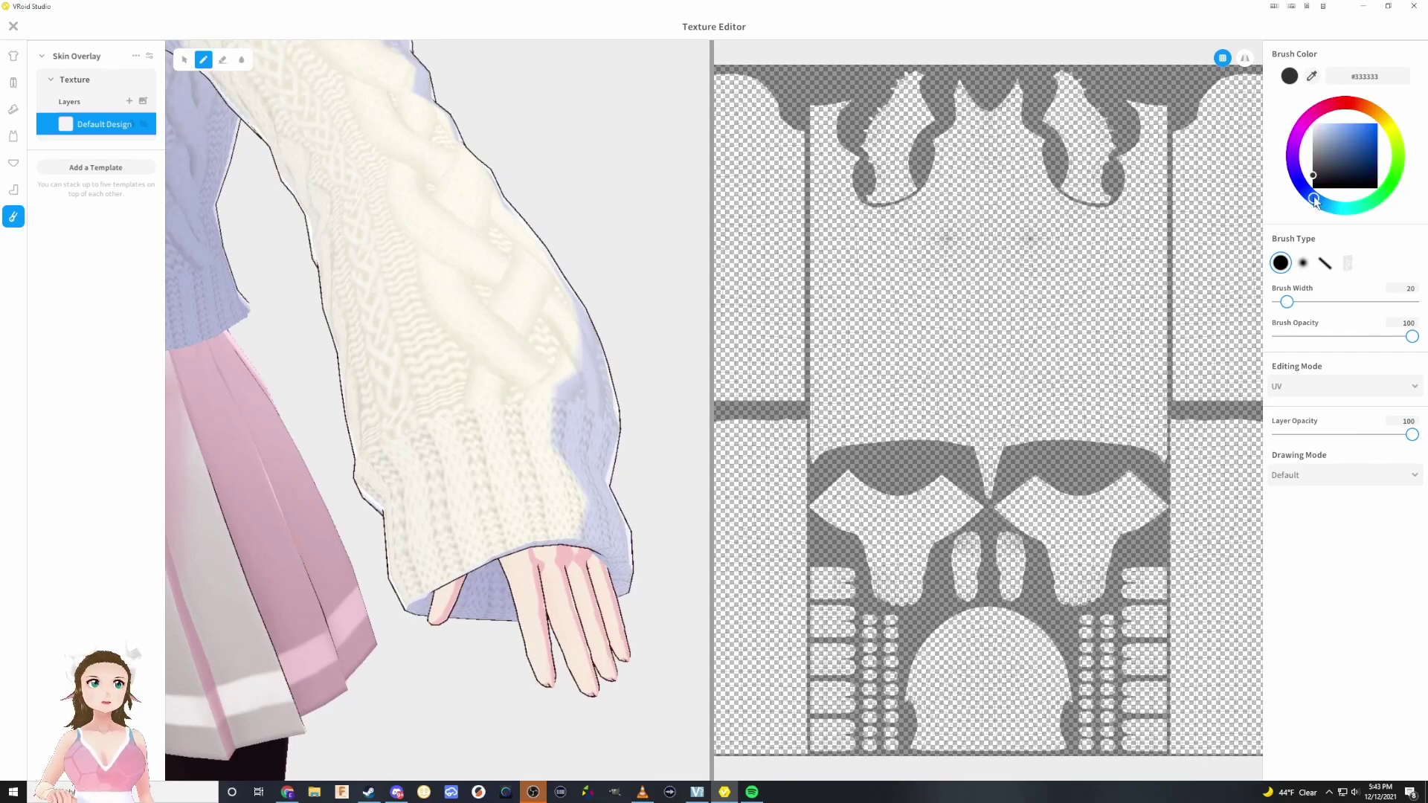
left_click_drag(1313, 199, 1309, 118)
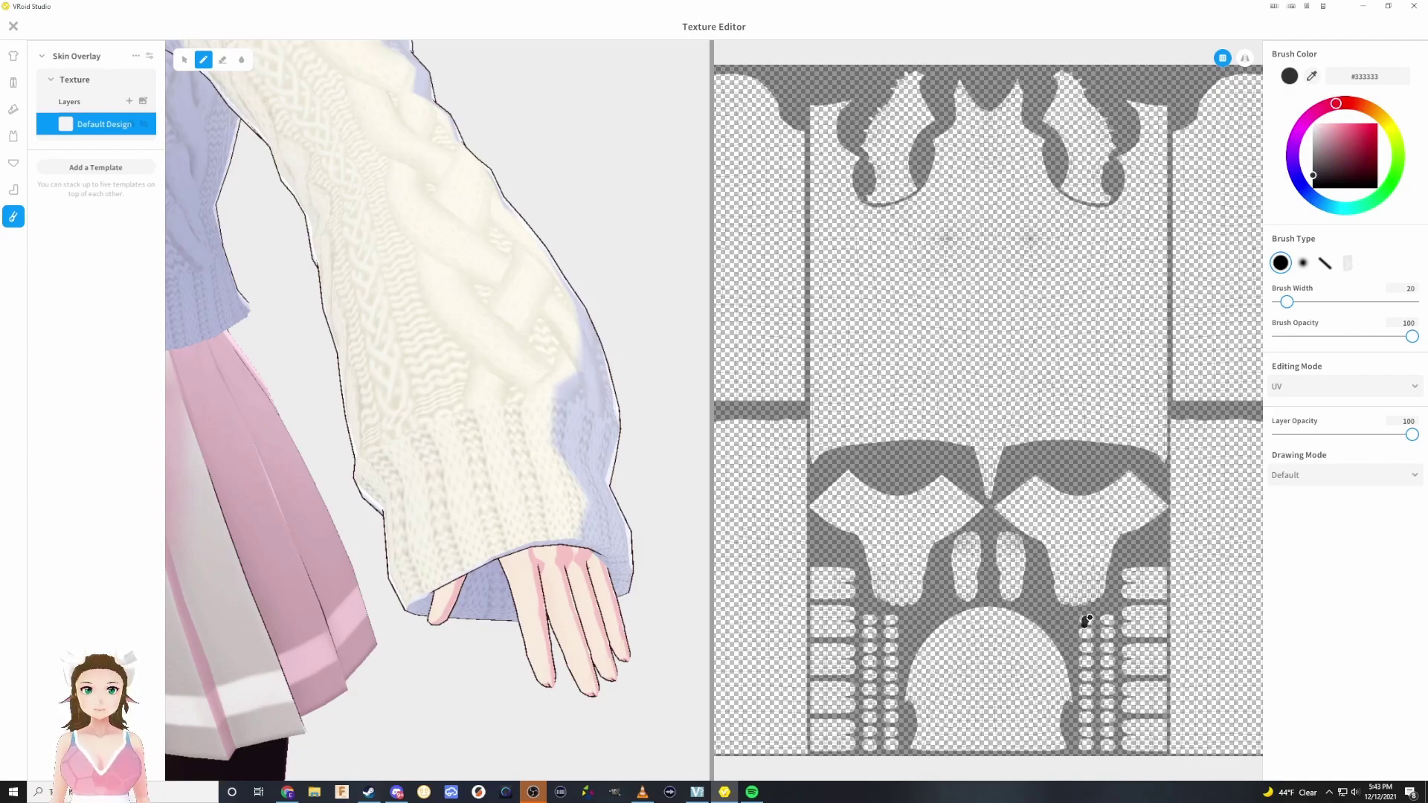
left_click_drag(1366, 141, 1381, 129)
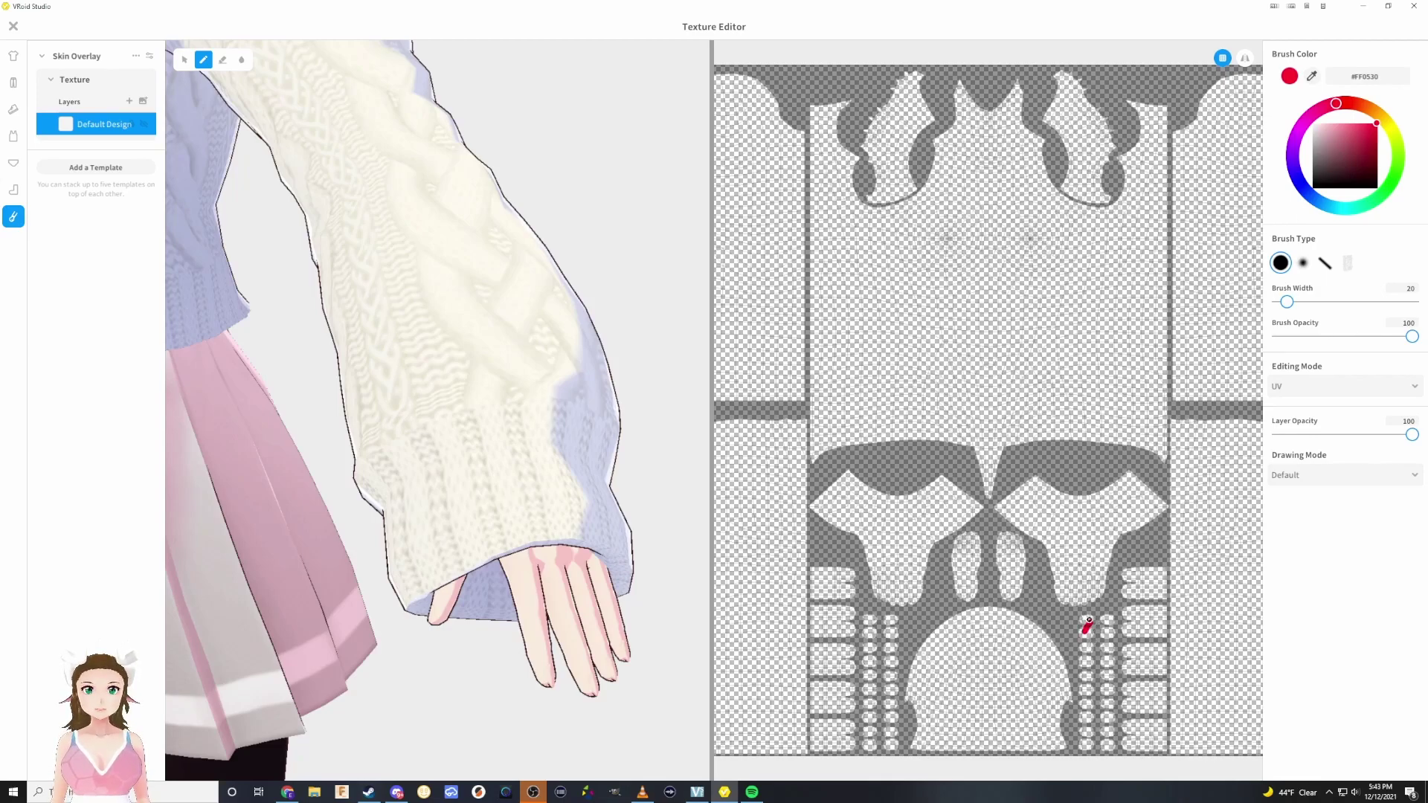
mouse_move(1089, 619)
left_mouse_down()
mouse_move(1083, 721)
mouse_move(1117, 672)
mouse_move(1119, 639)
mouse_move(1104, 667)
left_mouse_up()
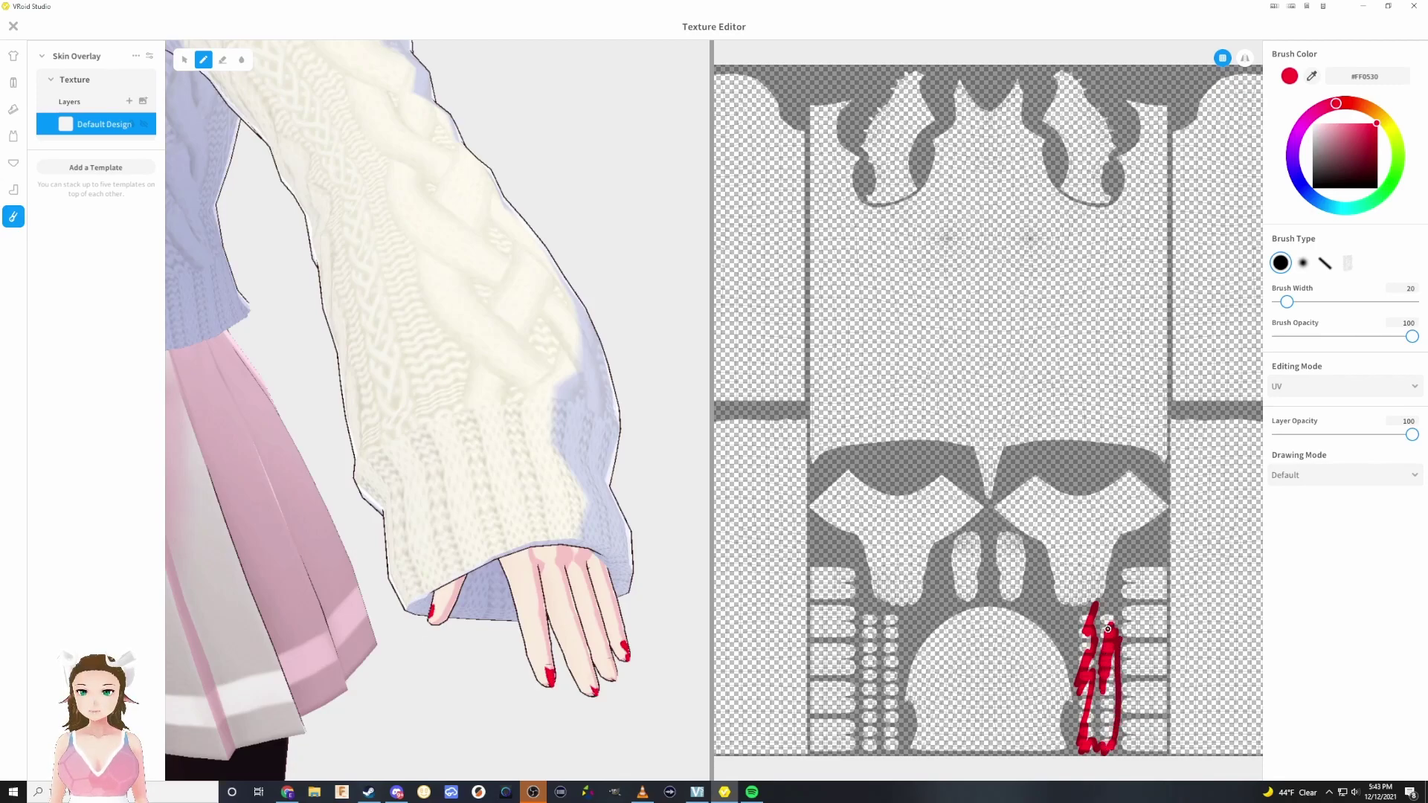
scroll(1093, 632, "down", 5)
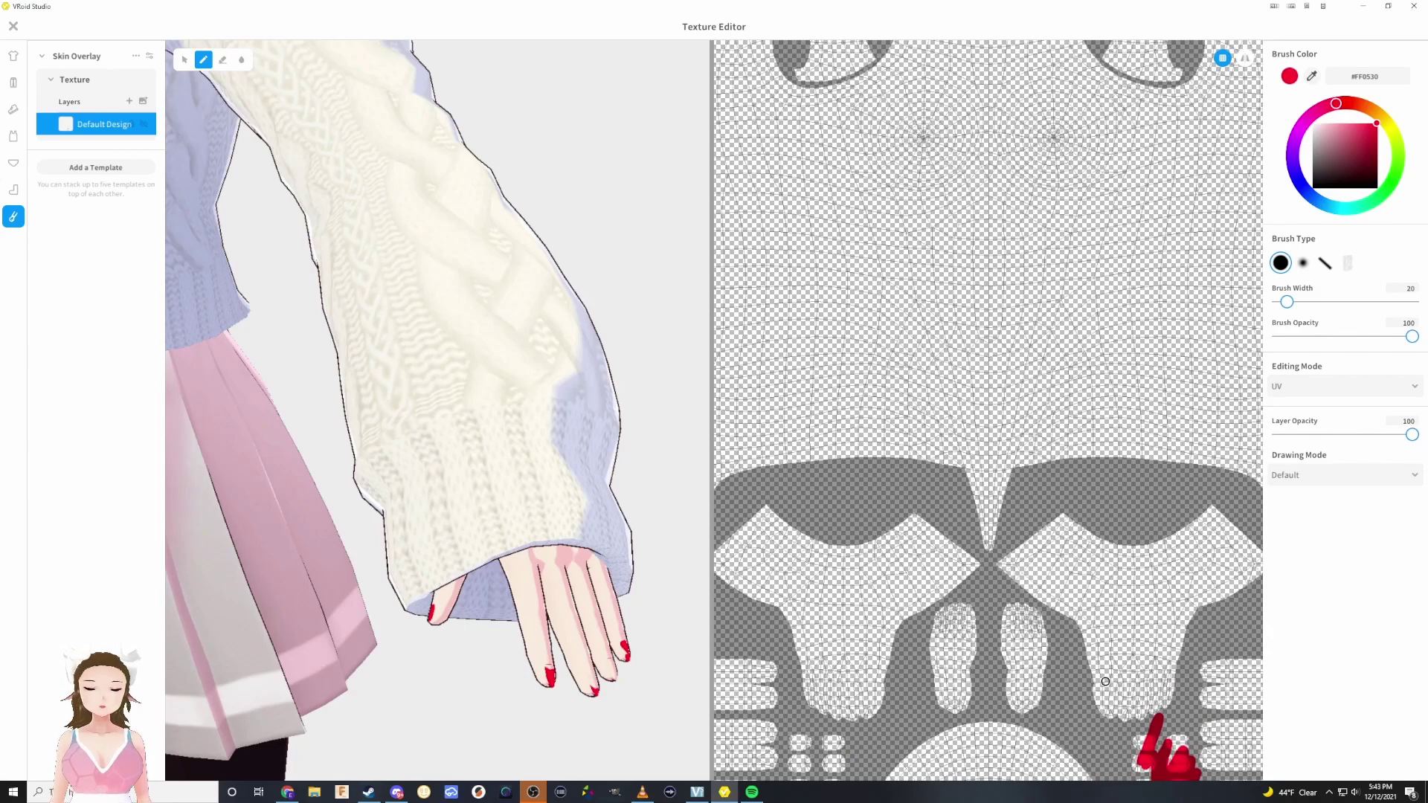
scroll(1131, 680, "up", 4)
scroll(1149, 644, "down", 2)
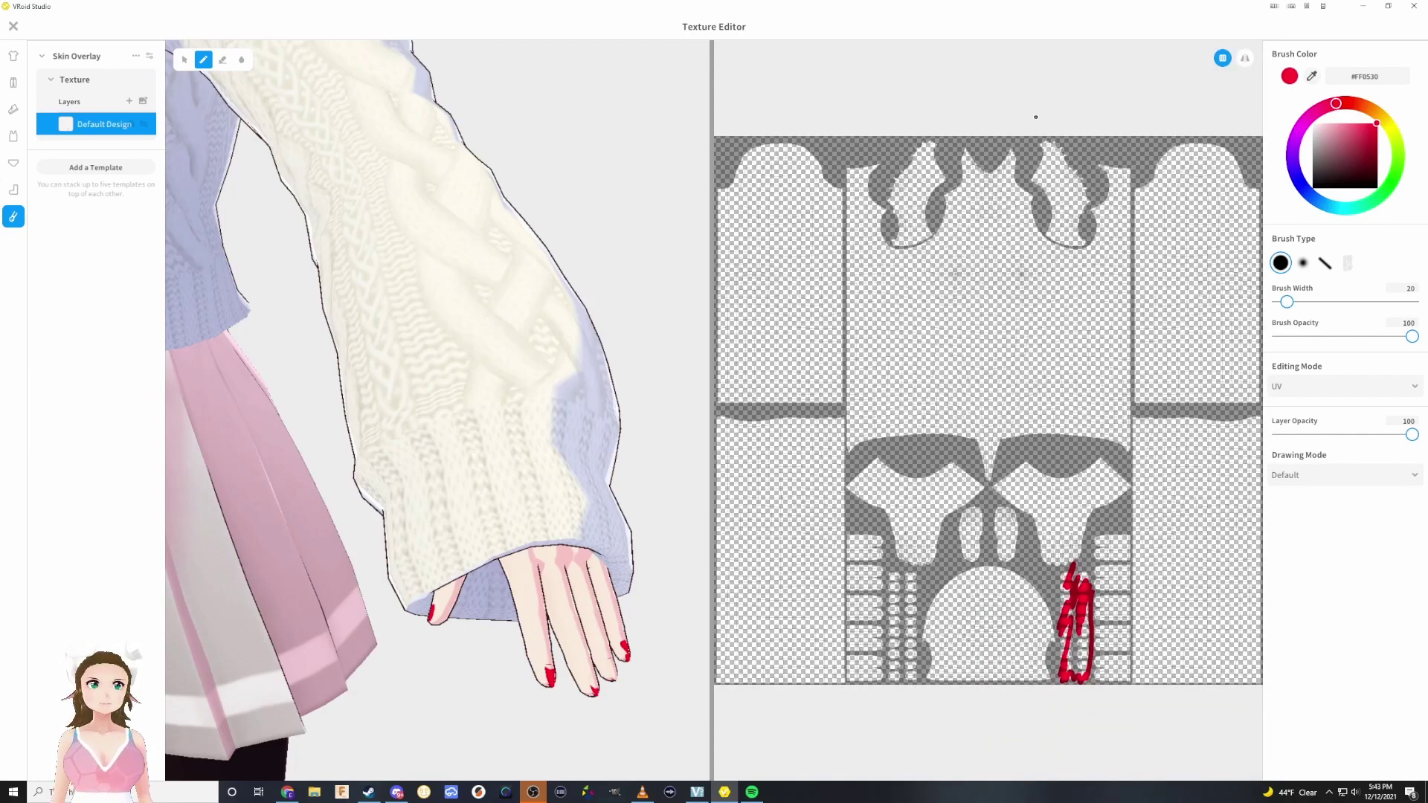
Step: Widen the texture panel and zoom the UV canvas in on the nail area
left_click_drag(712, 102, 448, 139)
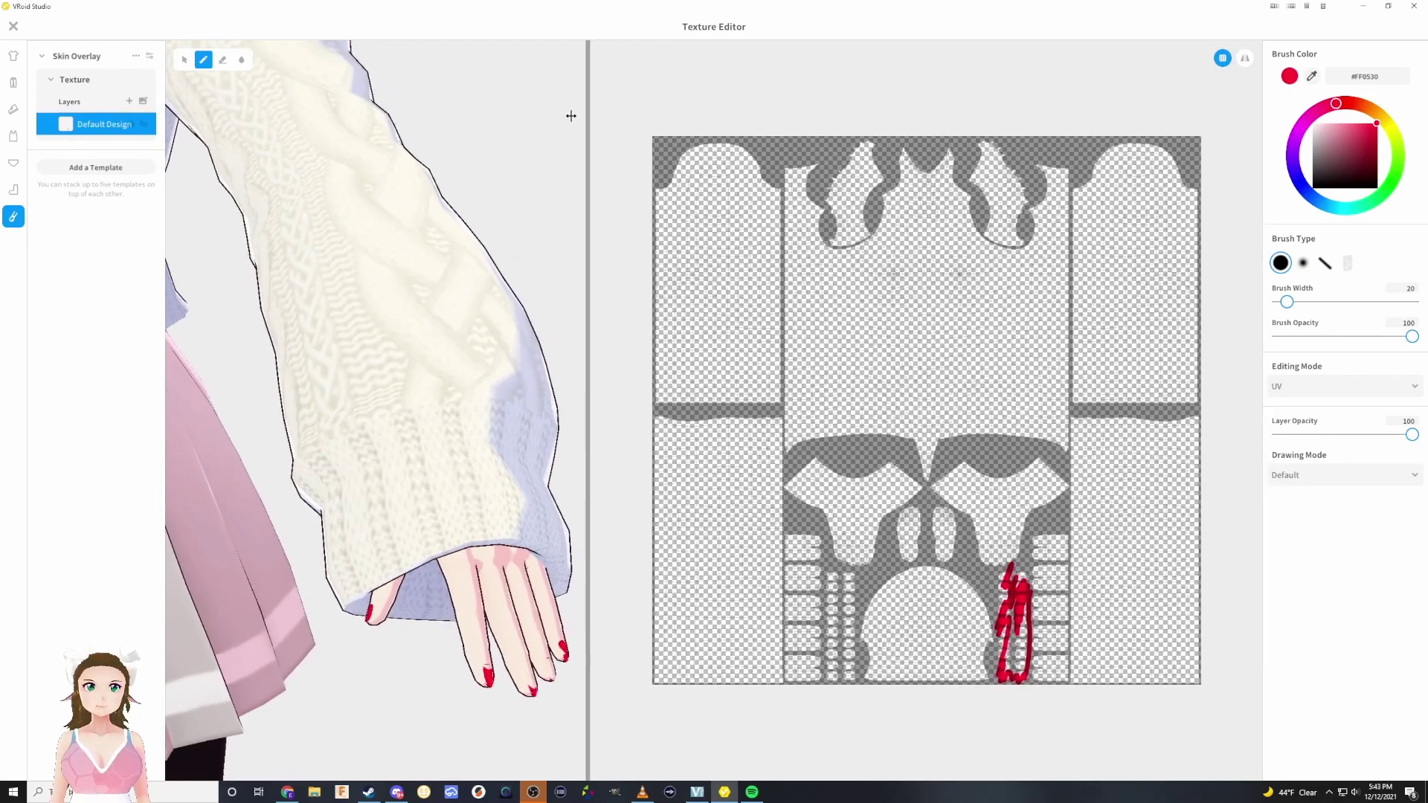
scroll(792, 500, "up", 2)
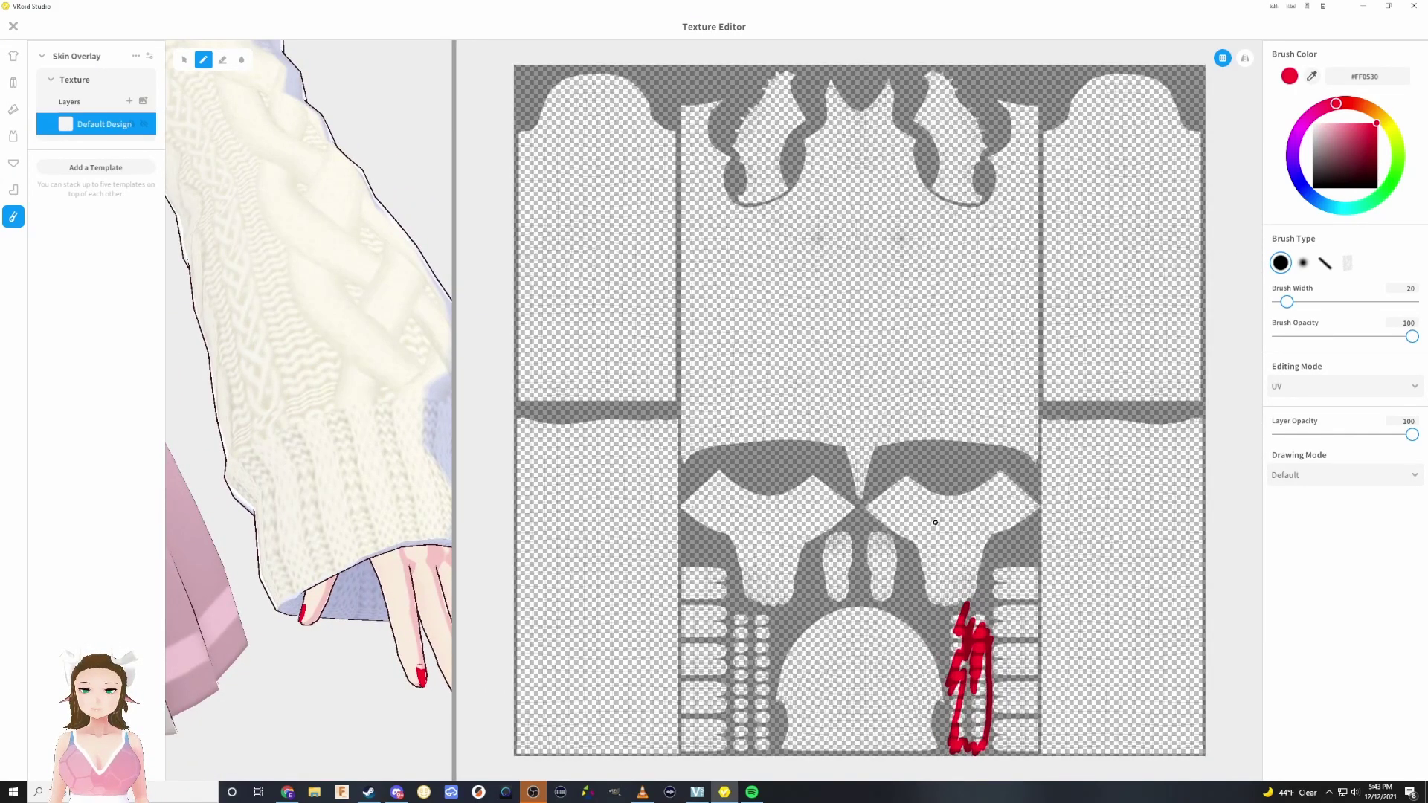
scroll(933, 520, "up", 3)
scroll(1182, 521, "up", 2)
scroll(1205, 490, "up", 1)
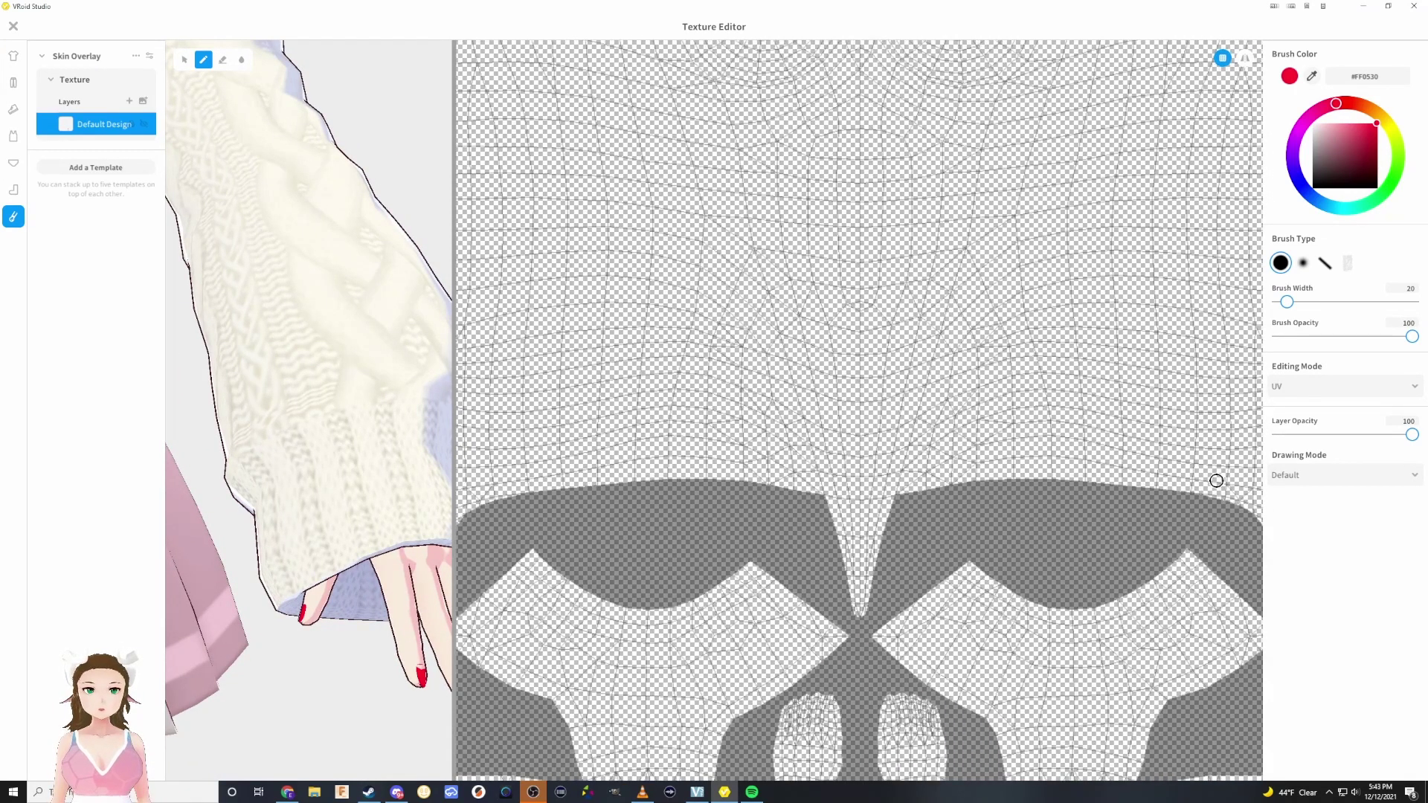
scroll(1160, 536, "down", 4)
scroll(1041, 669, "up", 2)
scroll(1015, 715, "down", 1)
scroll(967, 673, "down", 1)
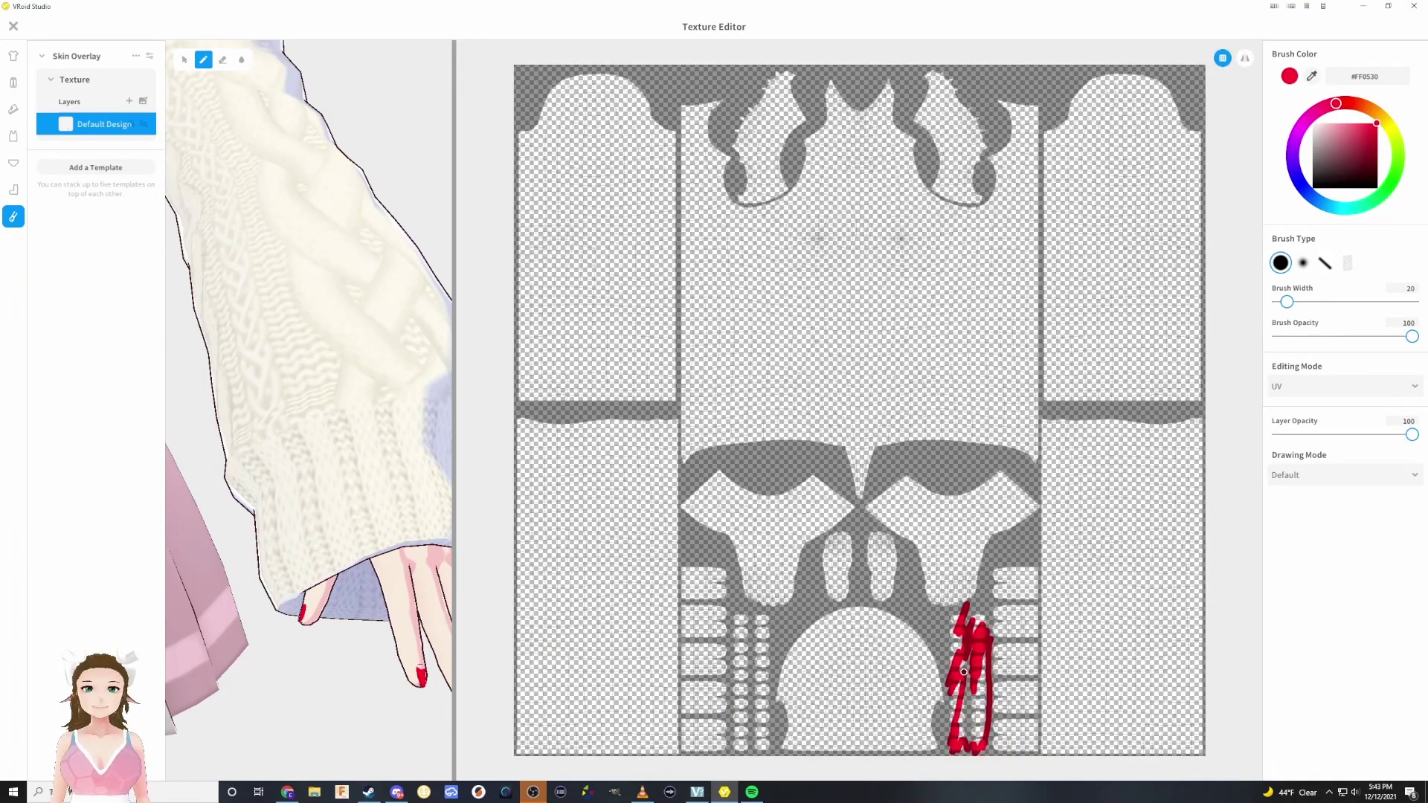
Step: Undo the messy red strokes, set Brush Width to 76, and paint a red nail blob
key("ctrl+z")
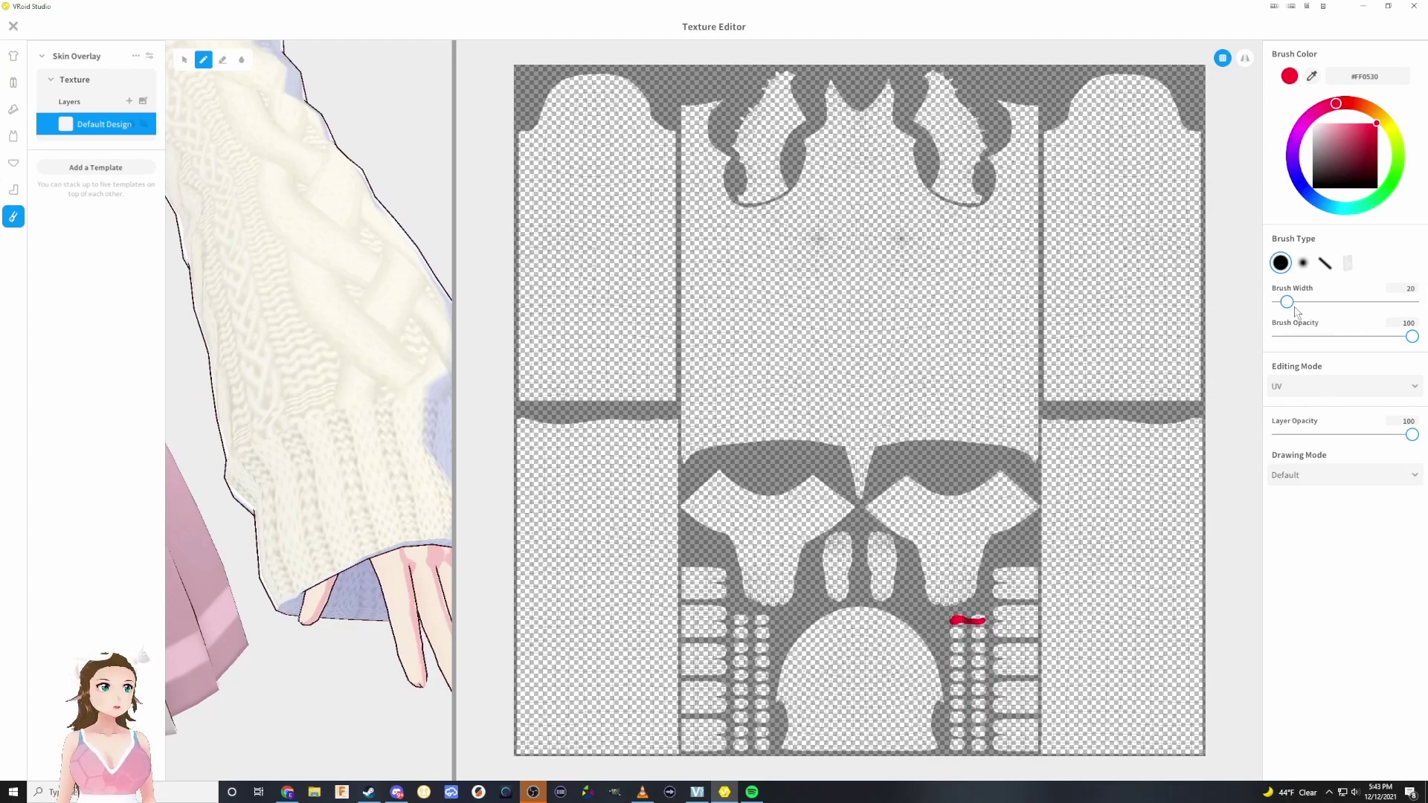
left_click_drag(1287, 302, 1318, 301)
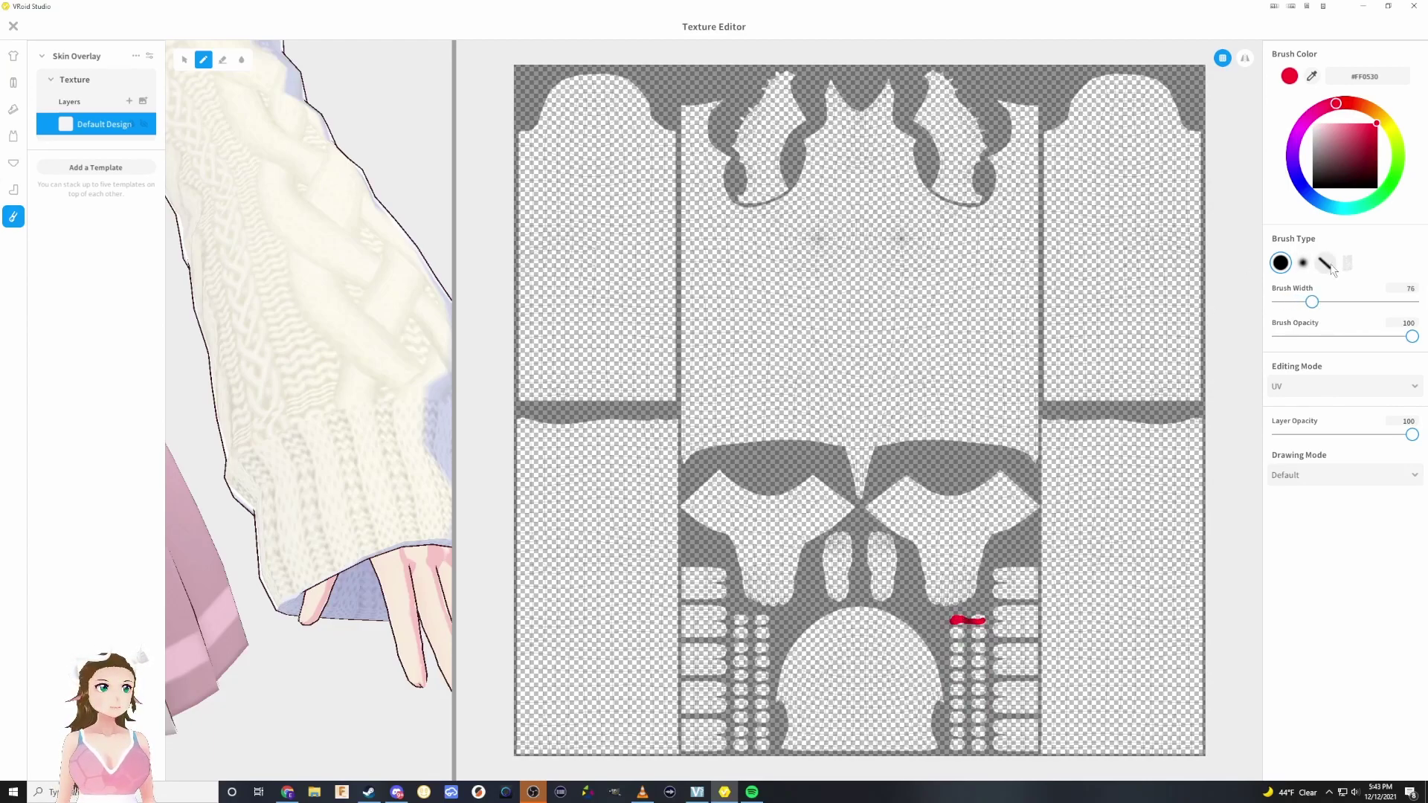
left_click_drag(953, 612, 974, 616)
Step: Undo the oversized blob and paint red patches on both nail areas of the texture
key("ctrl+z")
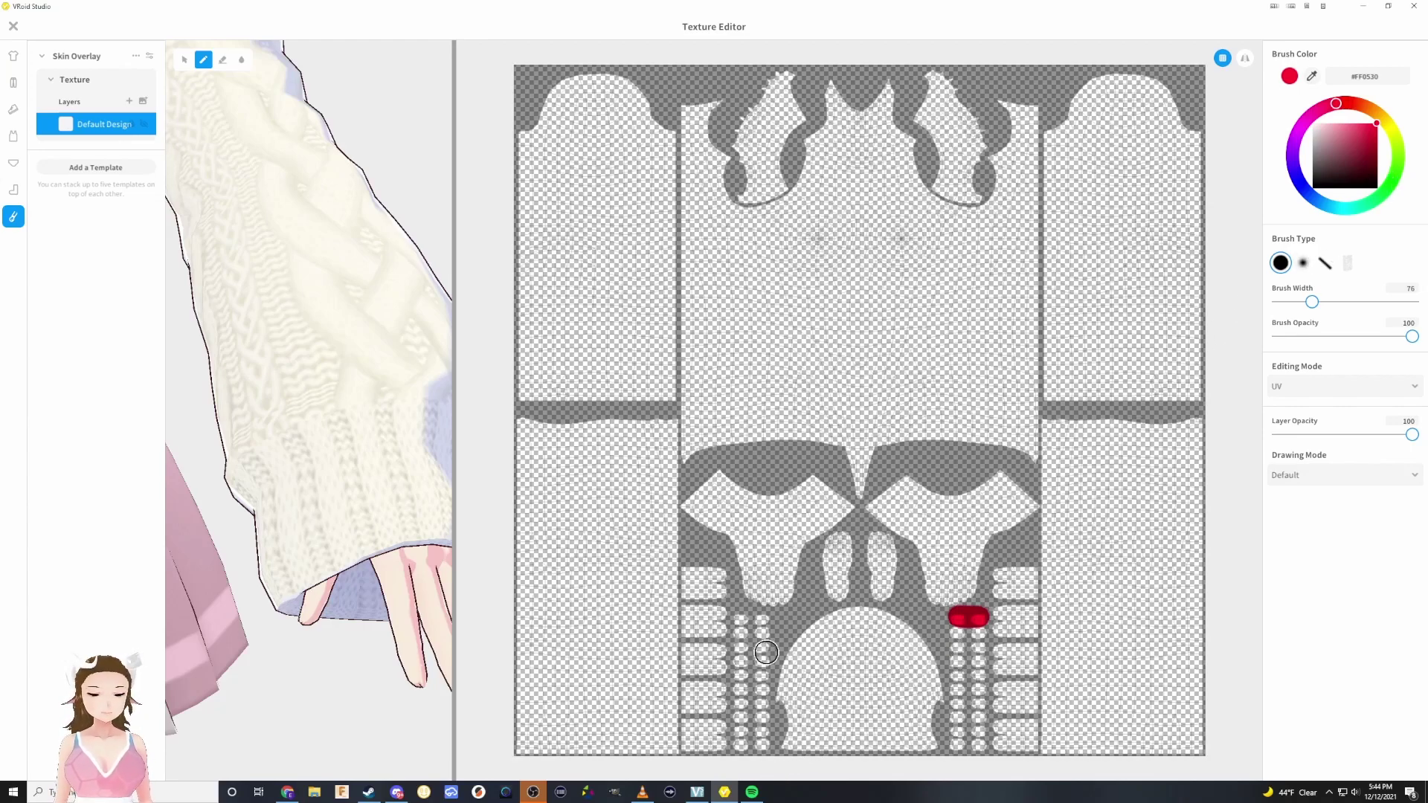
scroll(394, 593, "down", 5)
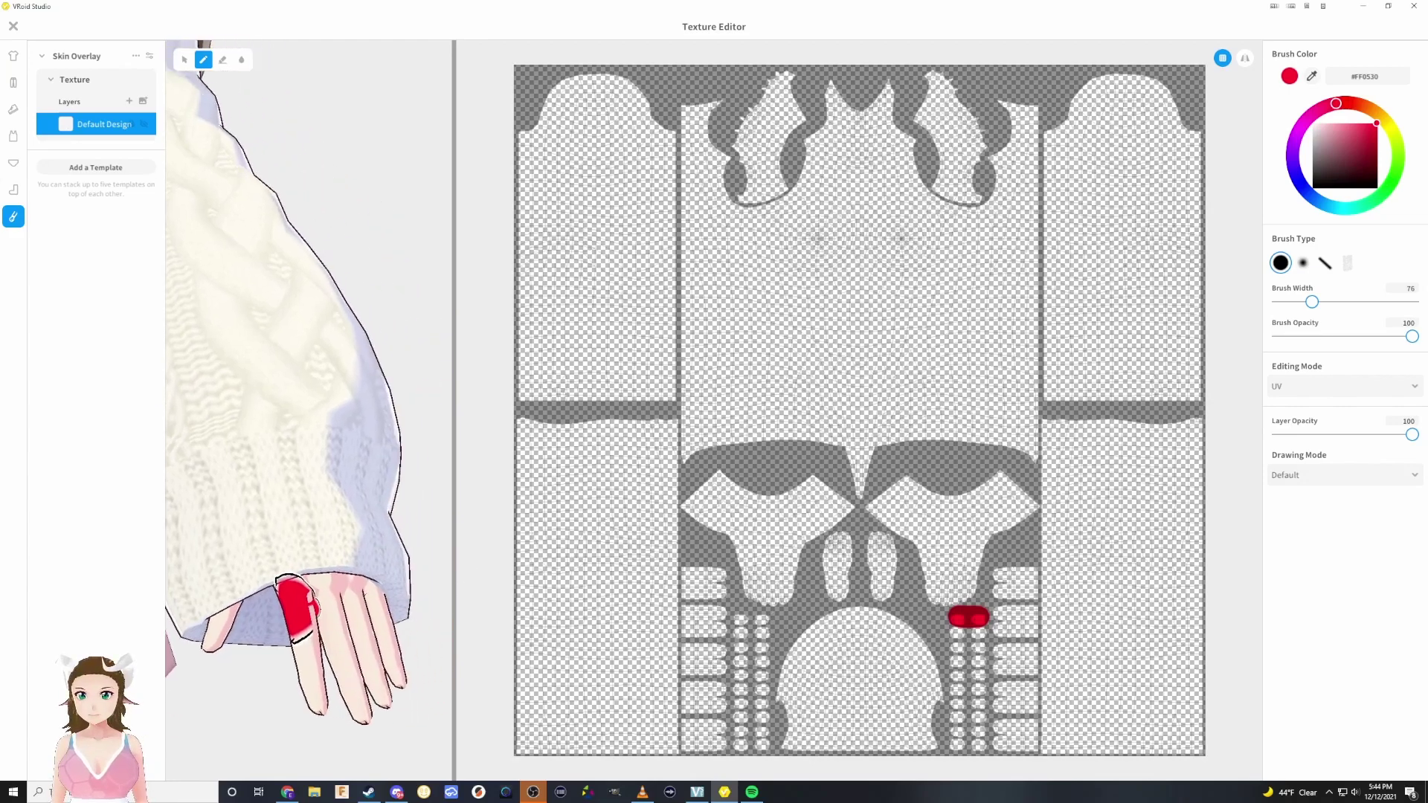
mouse_move(395, 588)
right_mouse_down()
mouse_move(377, 575)
mouse_move(510, 567)
mouse_move(421, 553)
right_mouse_up()
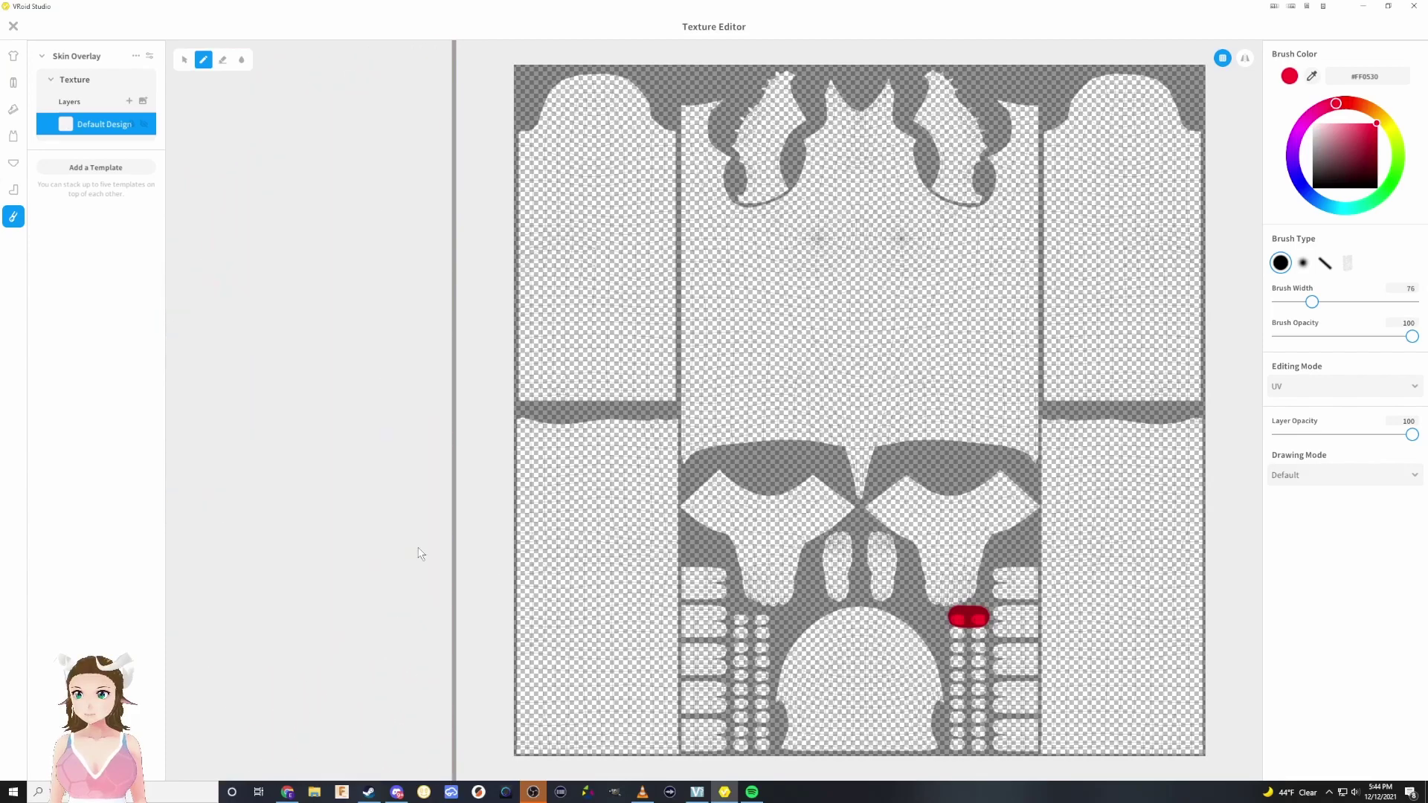
mouse_move(318, 594)
right_mouse_down()
mouse_move(351, 601)
mouse_move(330, 572)
mouse_move(350, 567)
mouse_move(331, 573)
right_mouse_up()
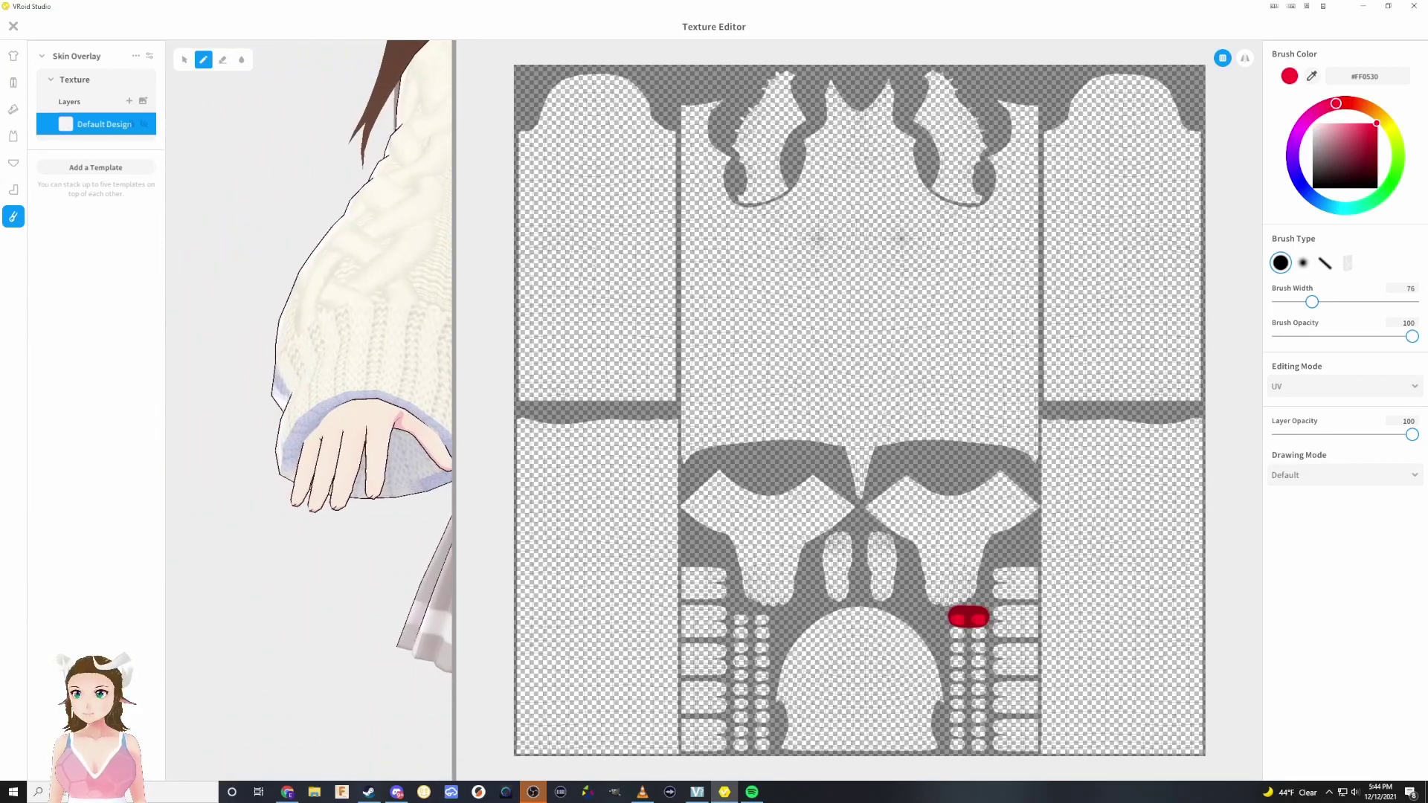
left_click(963, 625)
left_click_drag(963, 625, 977, 625)
left_click(742, 623)
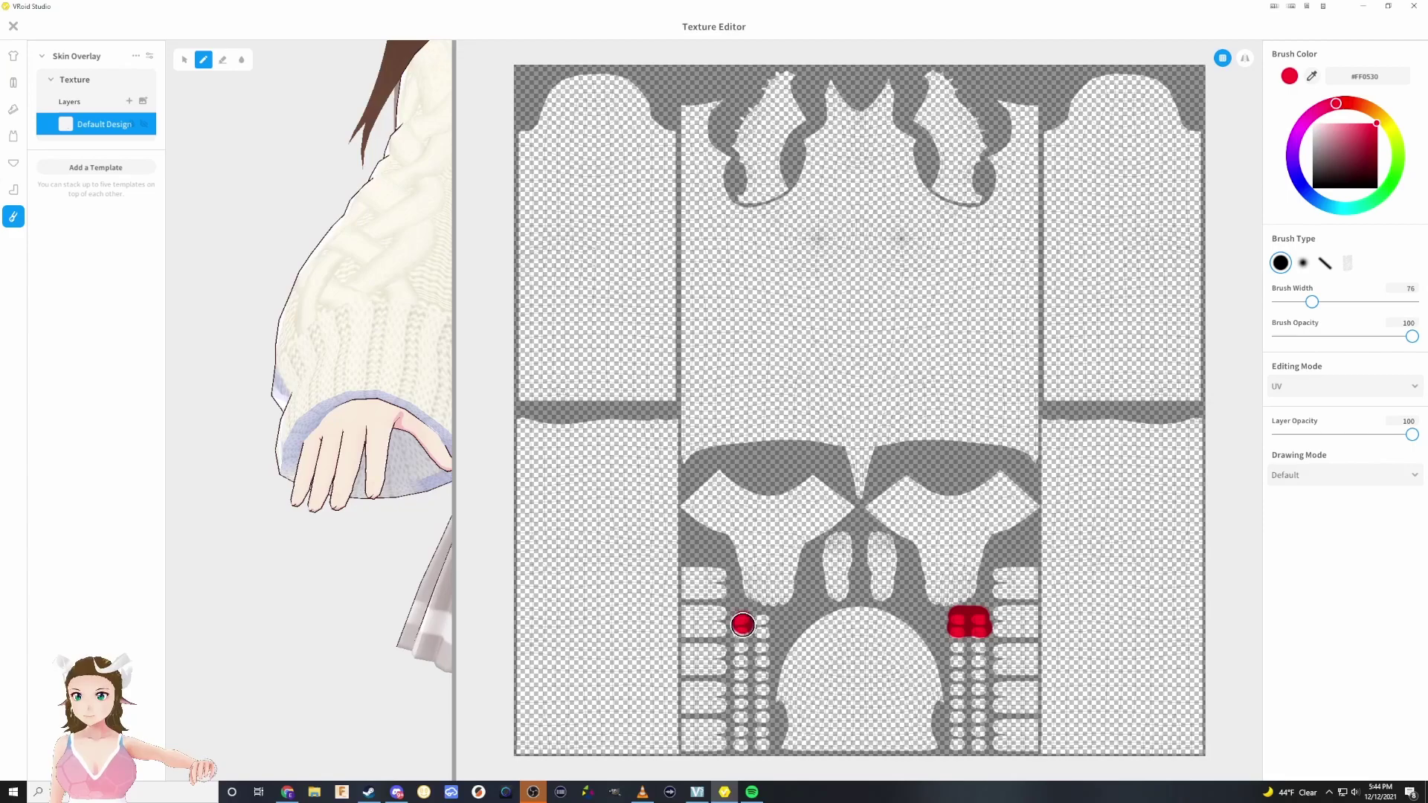
left_click_drag(742, 624, 764, 631)
Step: Paint each fingernail and the thumbnail red directly on the 3D hand preview
right_click_drag(358, 563, 320, 520)
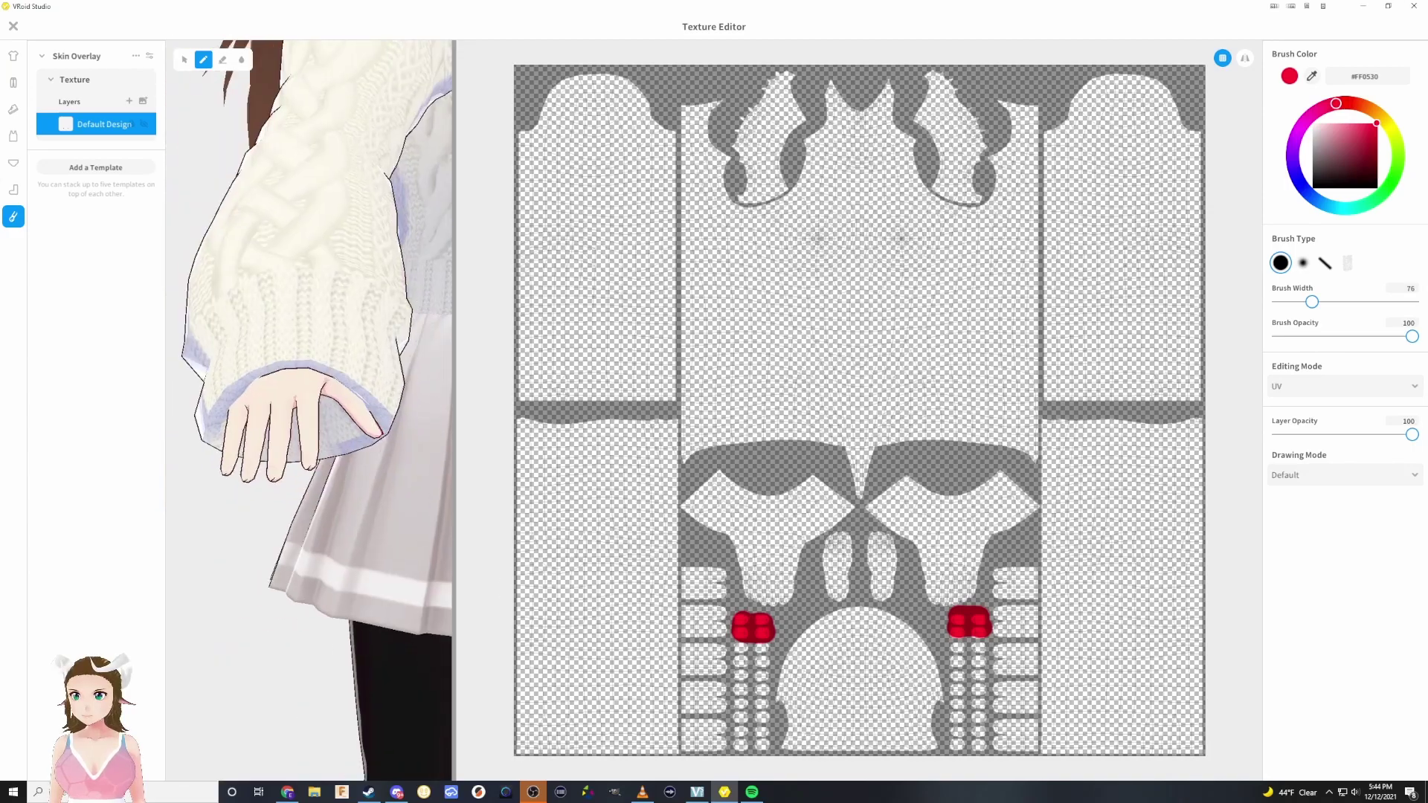
scroll(341, 513, "up", 5)
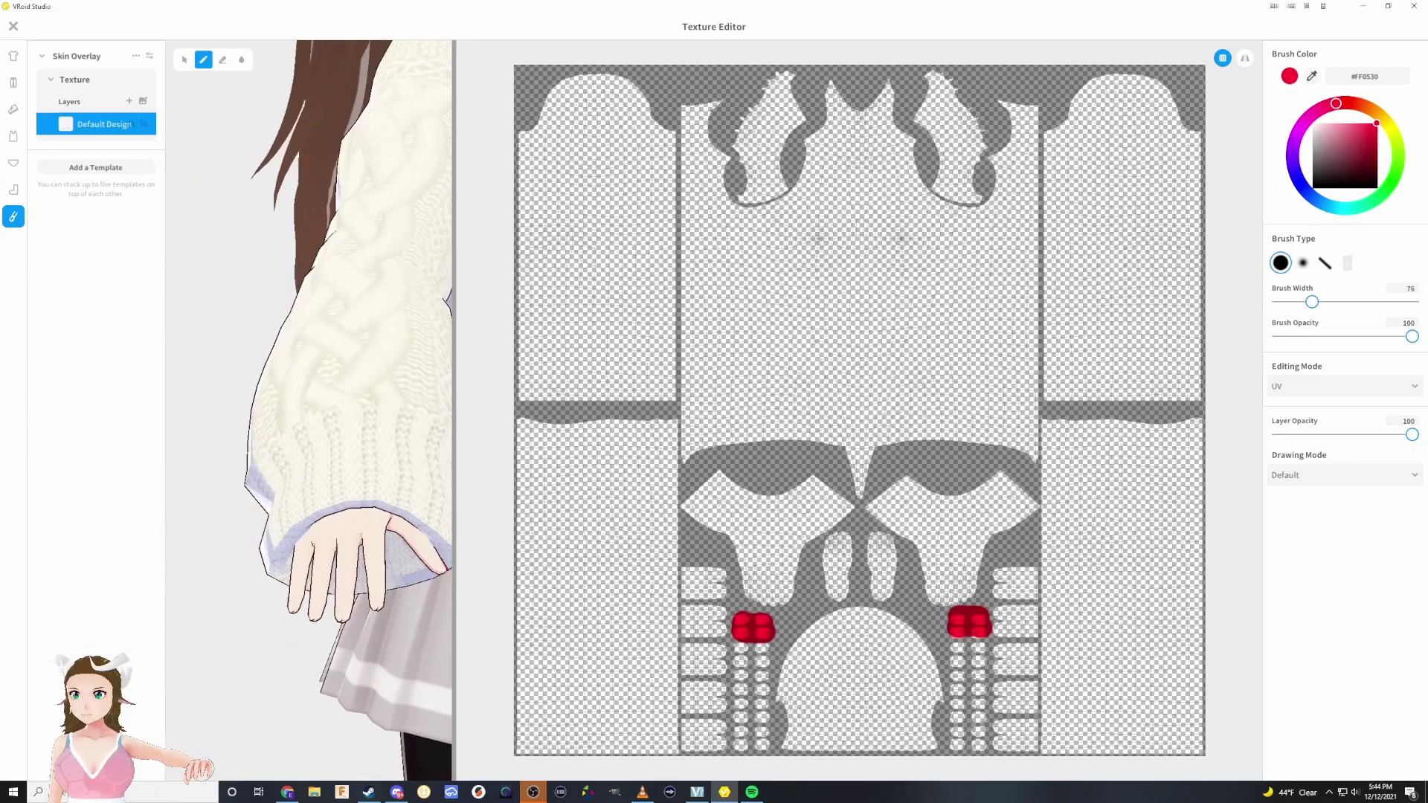
mouse_move(341, 513)
right_mouse_down()
mouse_move(297, 513)
mouse_move(357, 513)
right_mouse_up()
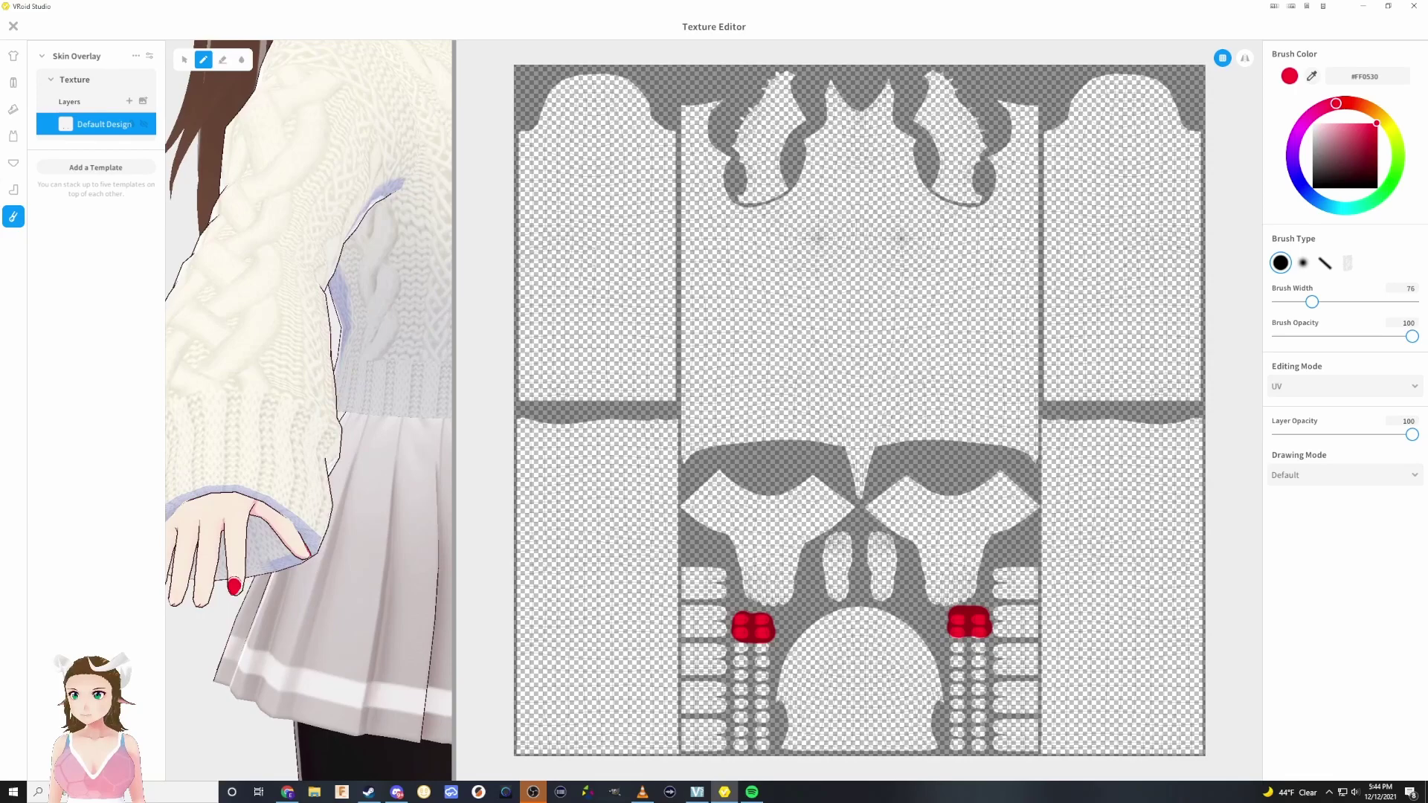
left_click(235, 585)
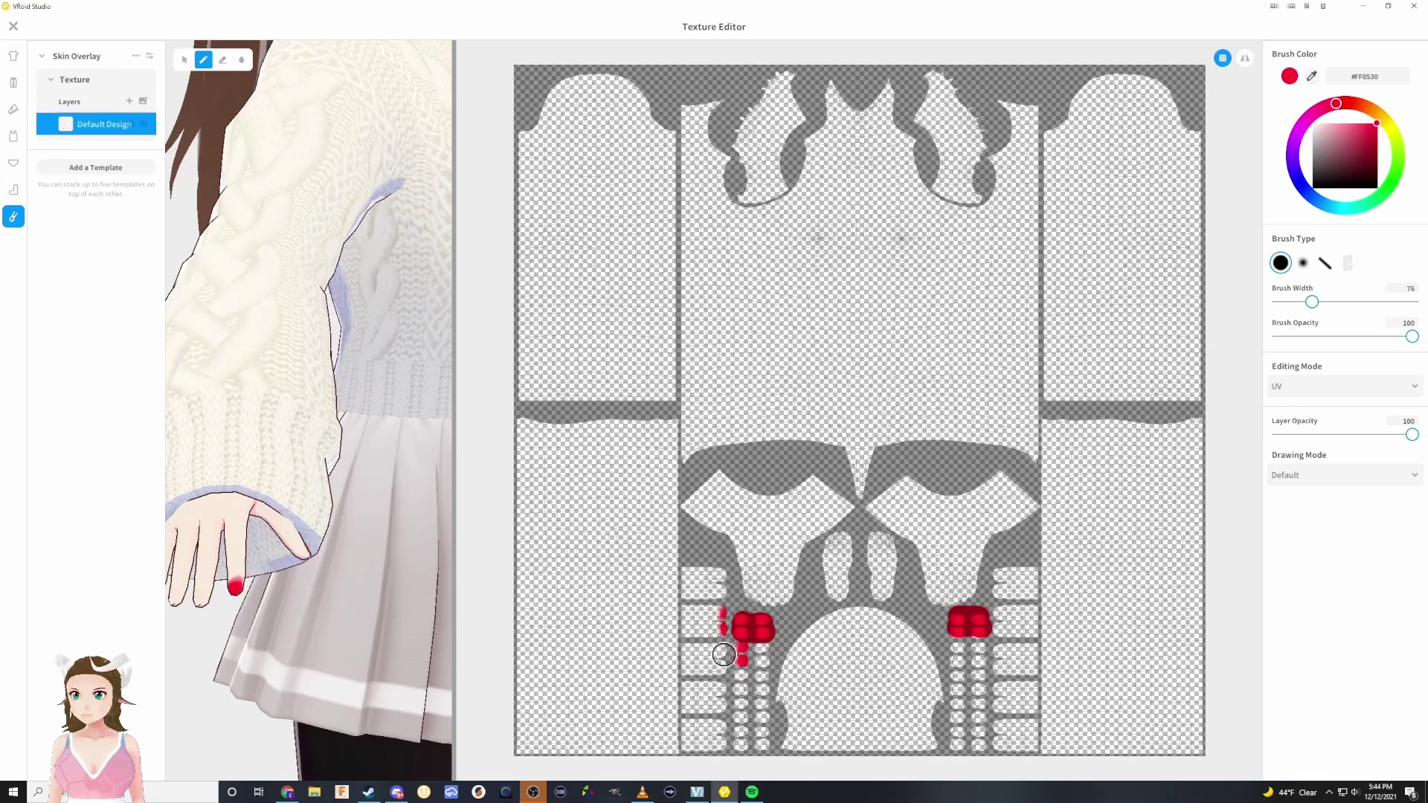
left_click(202, 595)
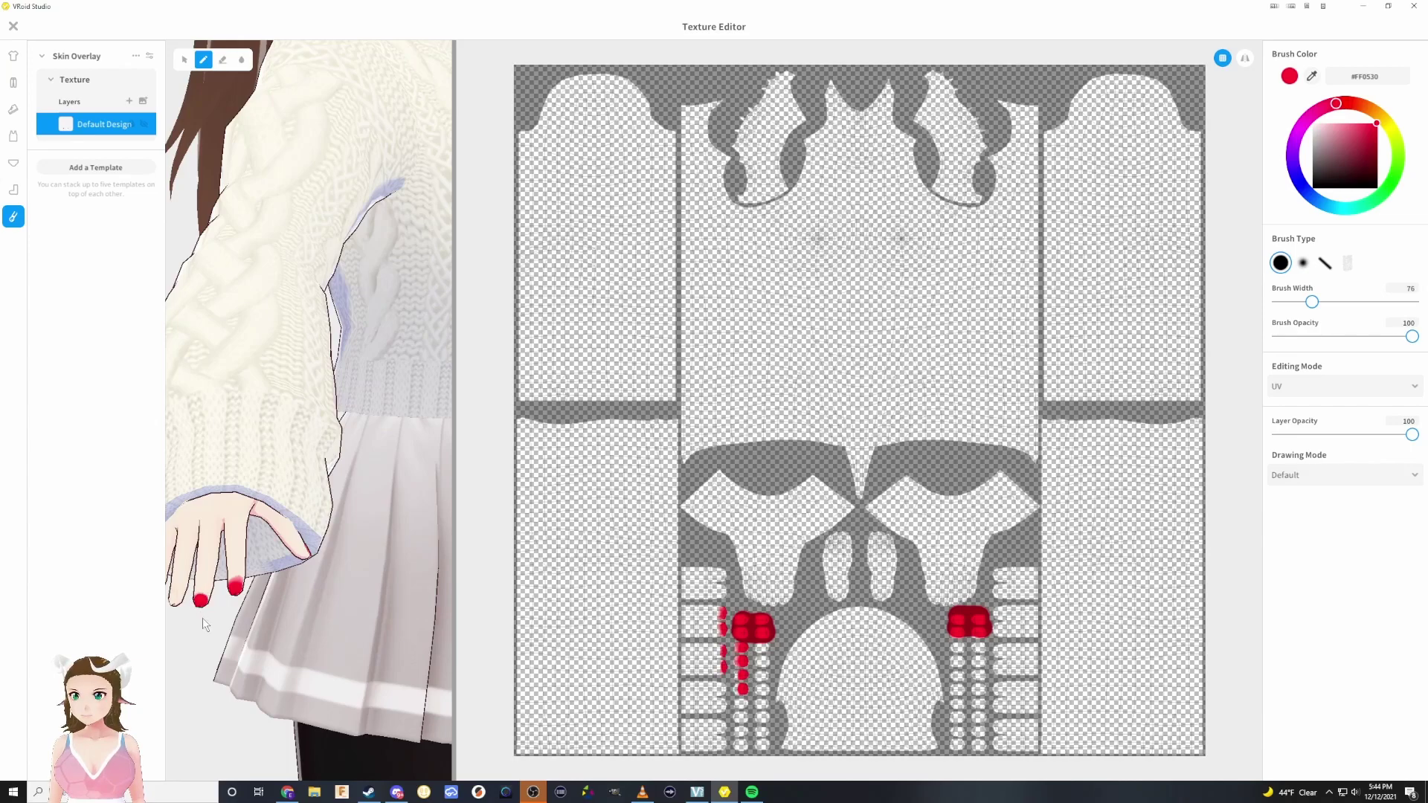
left_click(182, 623)
right_click_drag(181, 621, 253, 628)
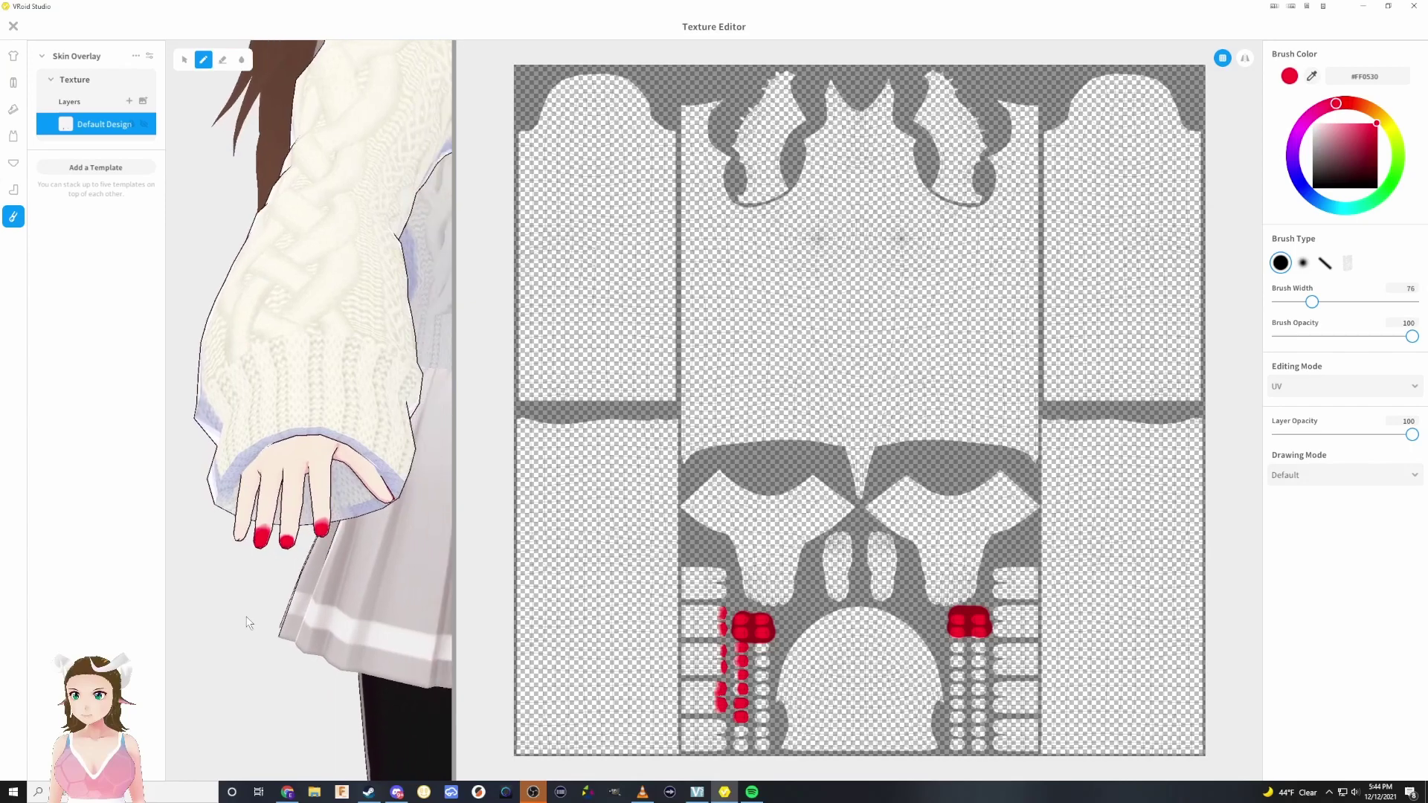
left_click(226, 554)
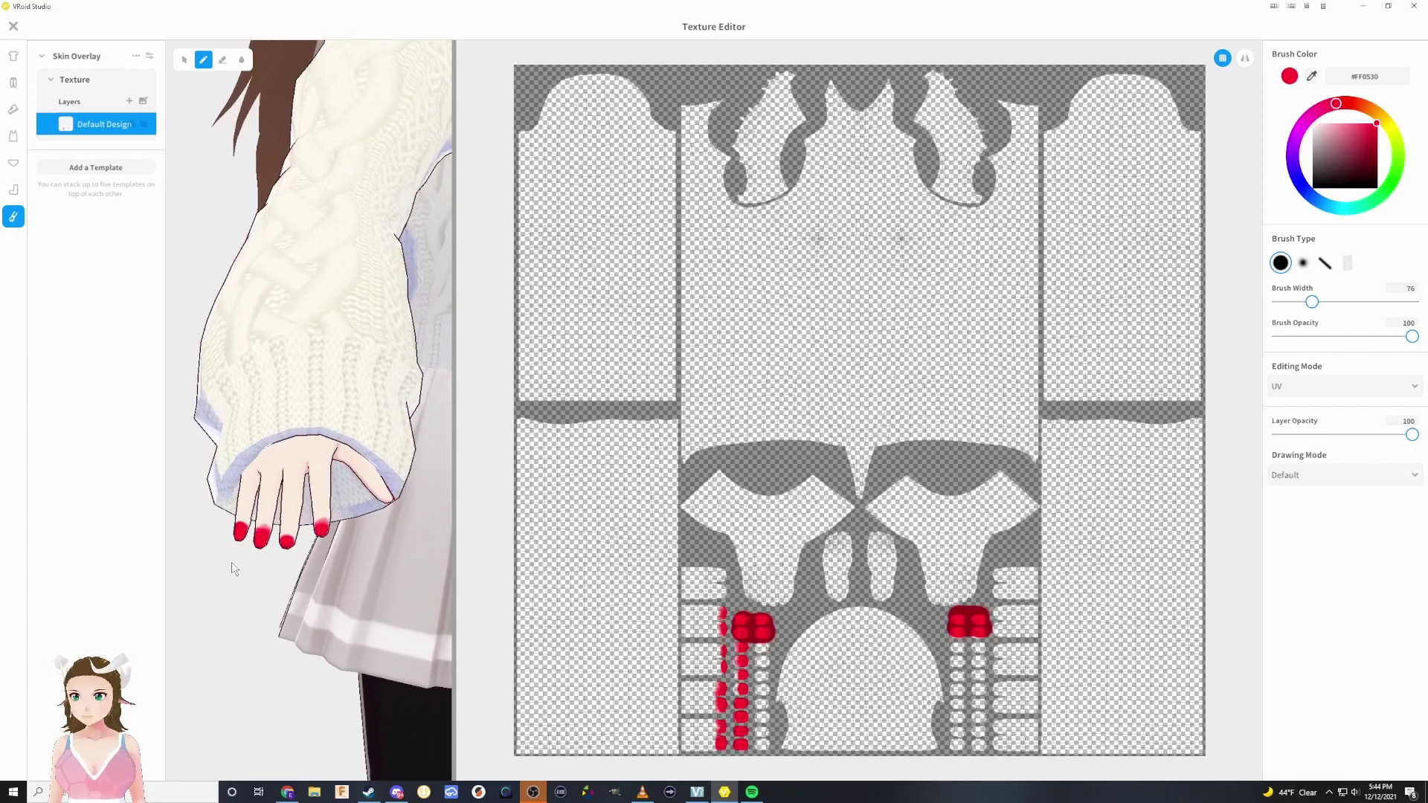
left_click(378, 489)
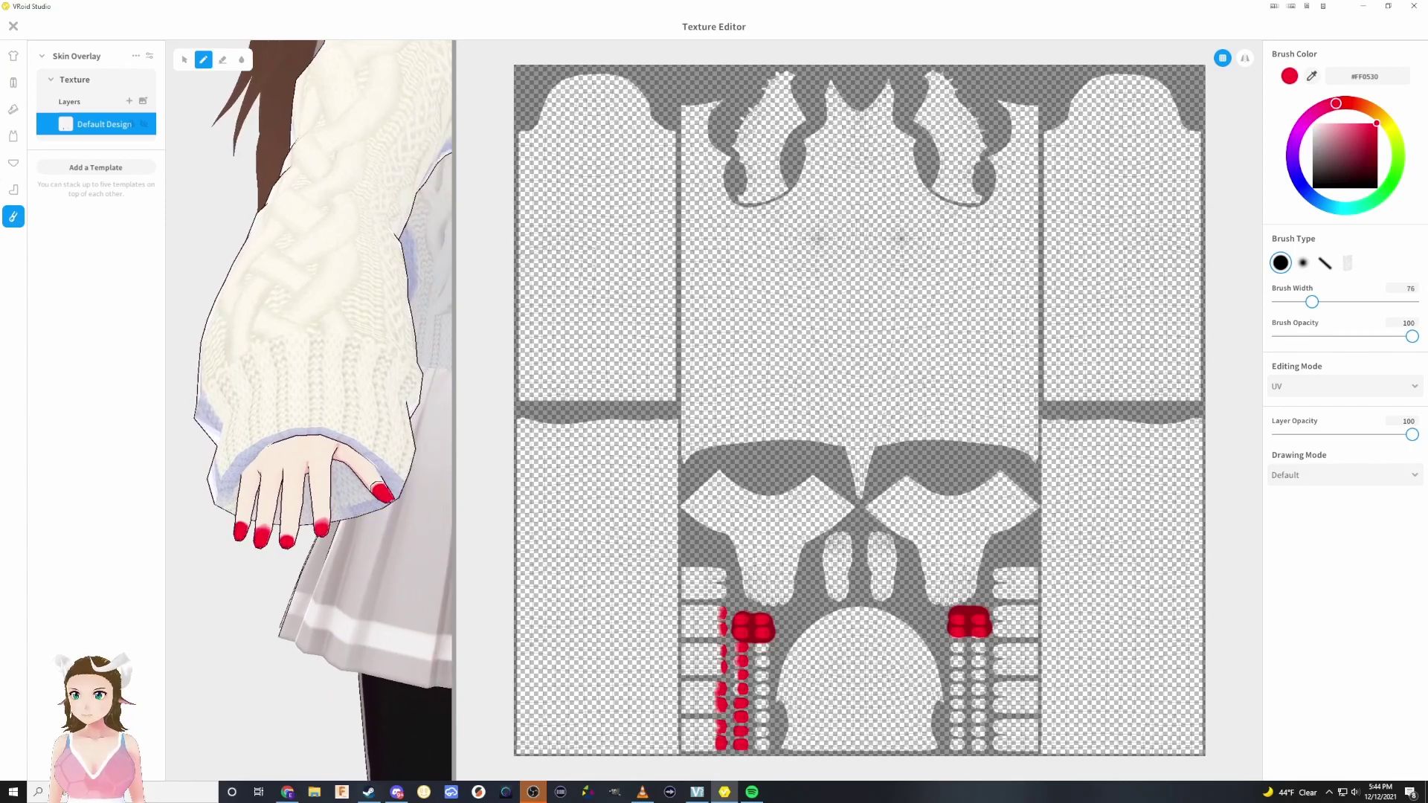
left_click(402, 513)
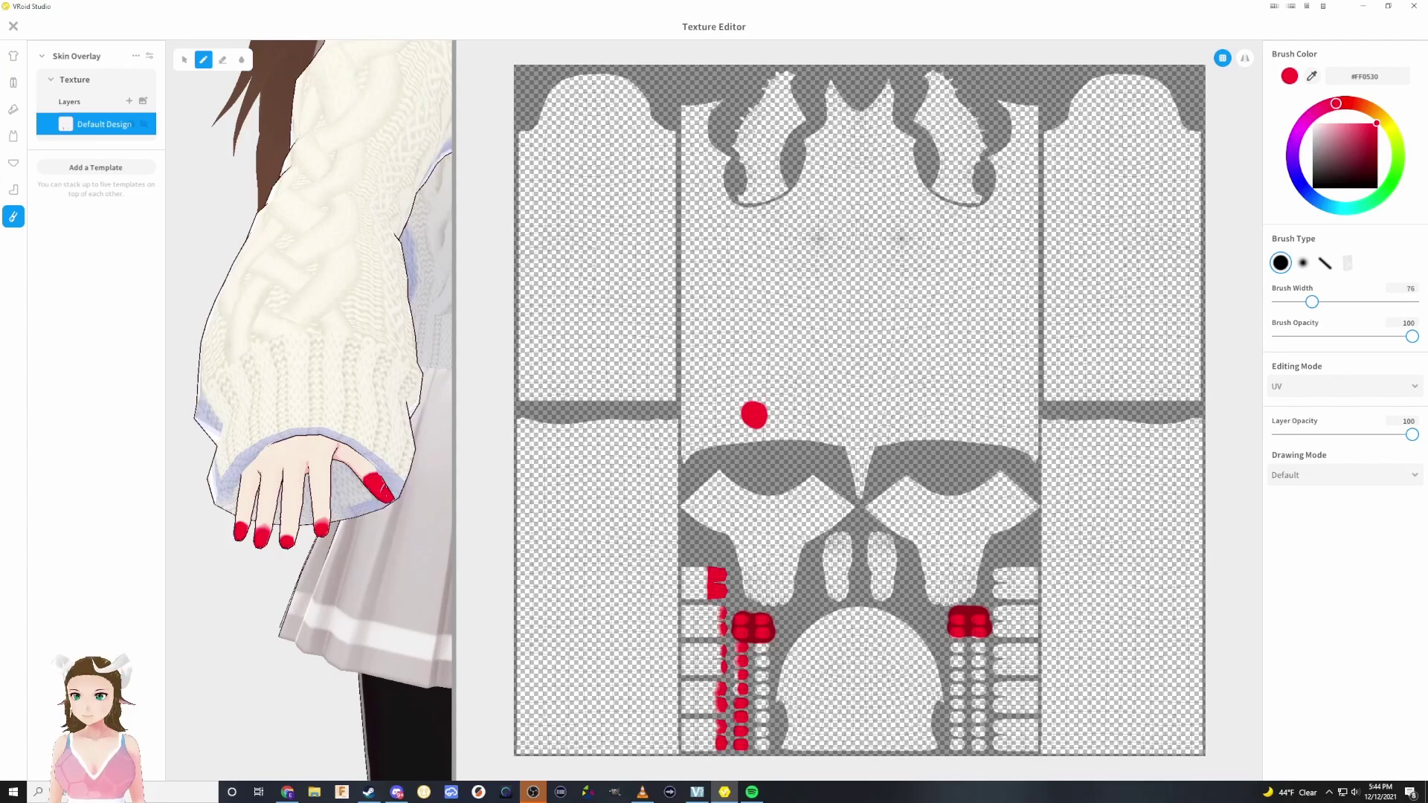
Step: Undo the stray red nail patches, including a pinky dab, while turning toward the torso
key("ctrl+z")
key("ctrl+z")
key("ctrl+z")
key("ctrl+z")
key("ctrl+z")
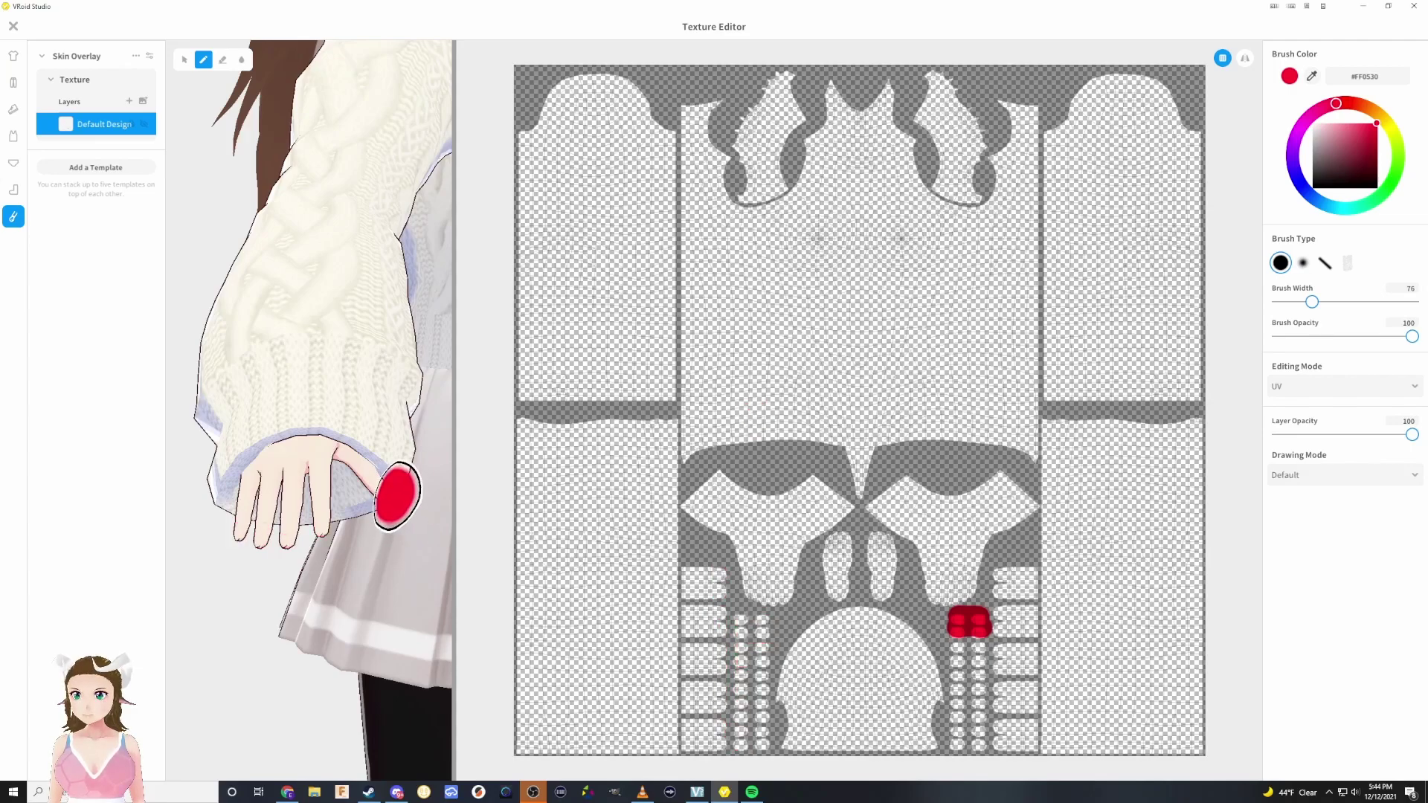
left_click(394, 494)
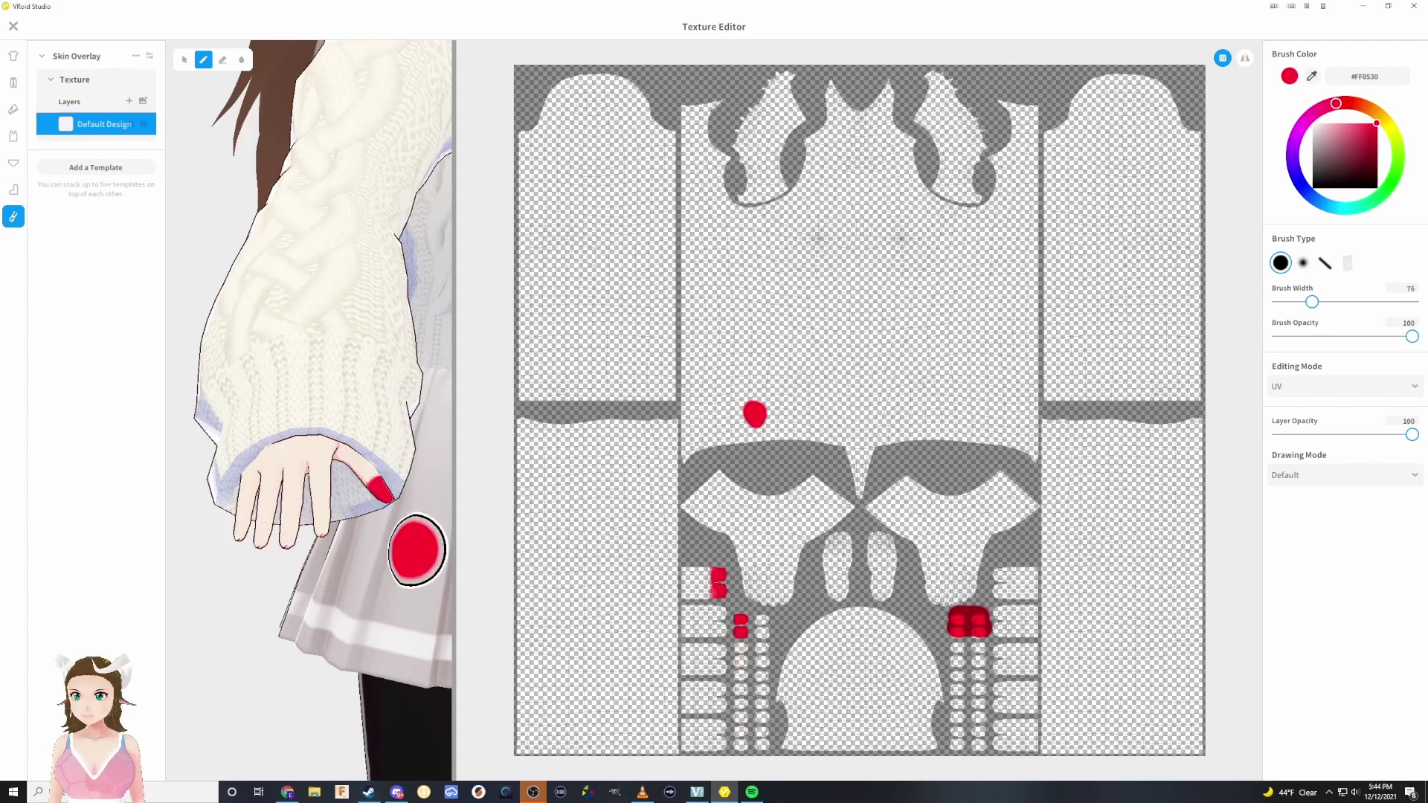
right_click_drag(414, 583, 258, 575)
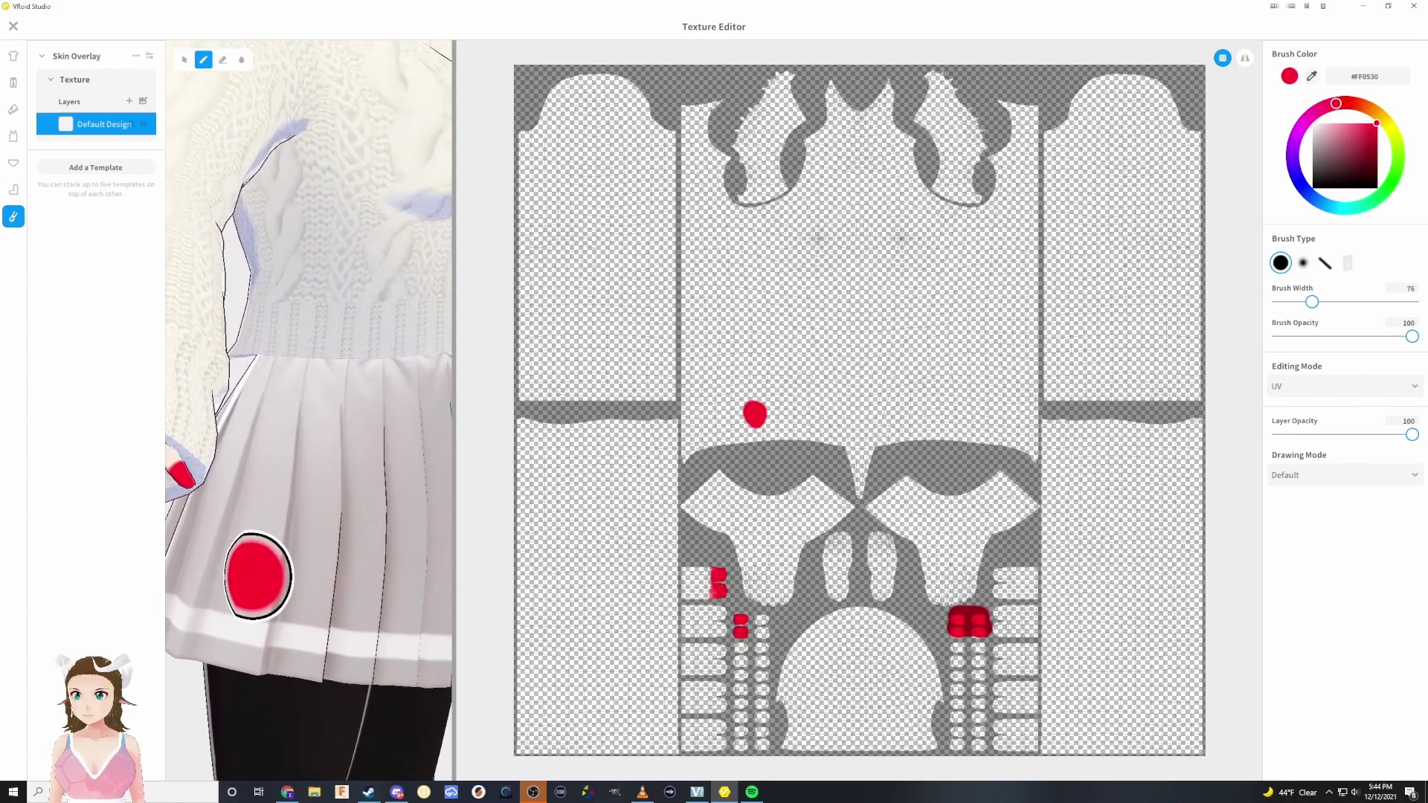
right_click_drag(382, 554, 318, 573)
key("ctrl+z")
key("ctrl+z")
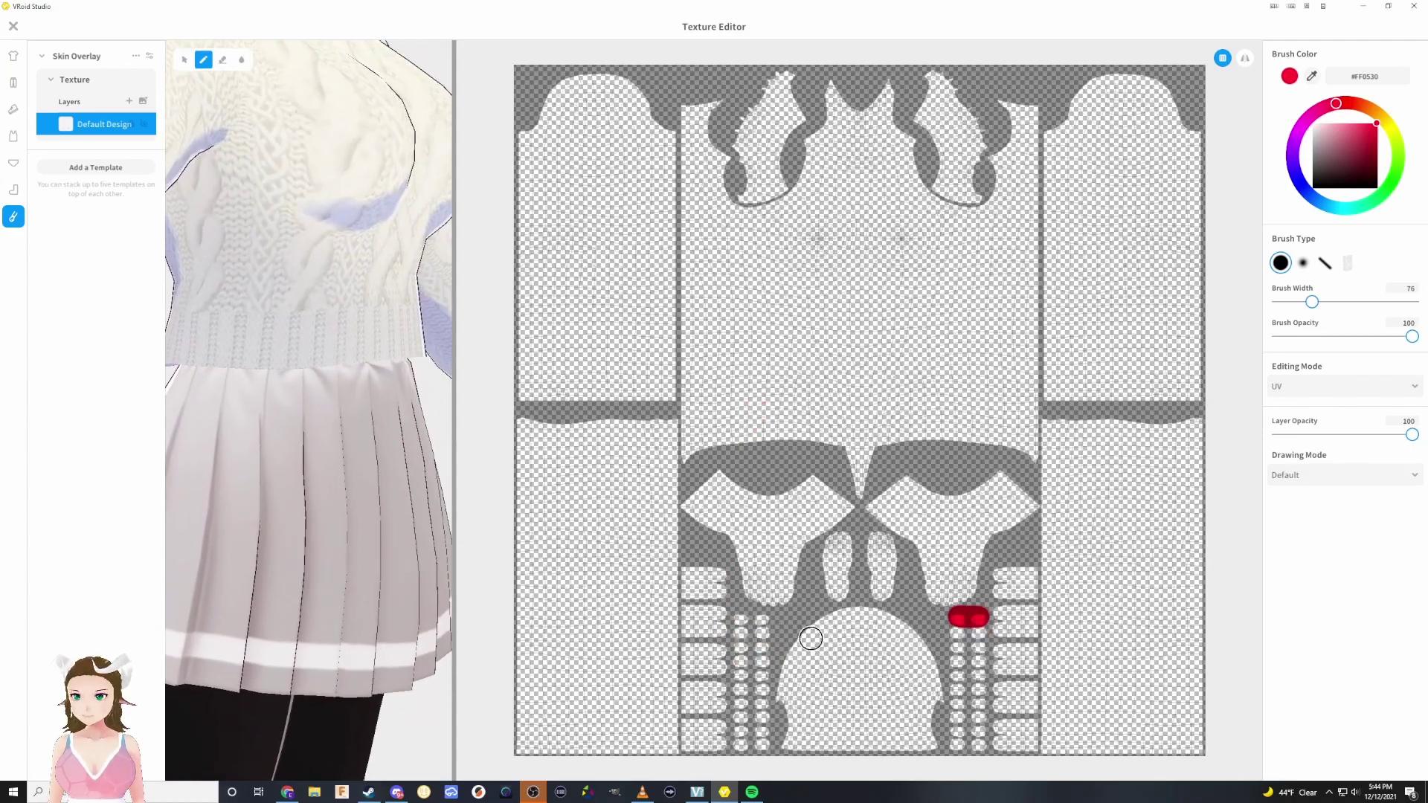
key("ctrl+z")
Step: Paint two trial red strokes on the texture, undo both, and return to the Select tool
scroll(989, 632, "up", 2)
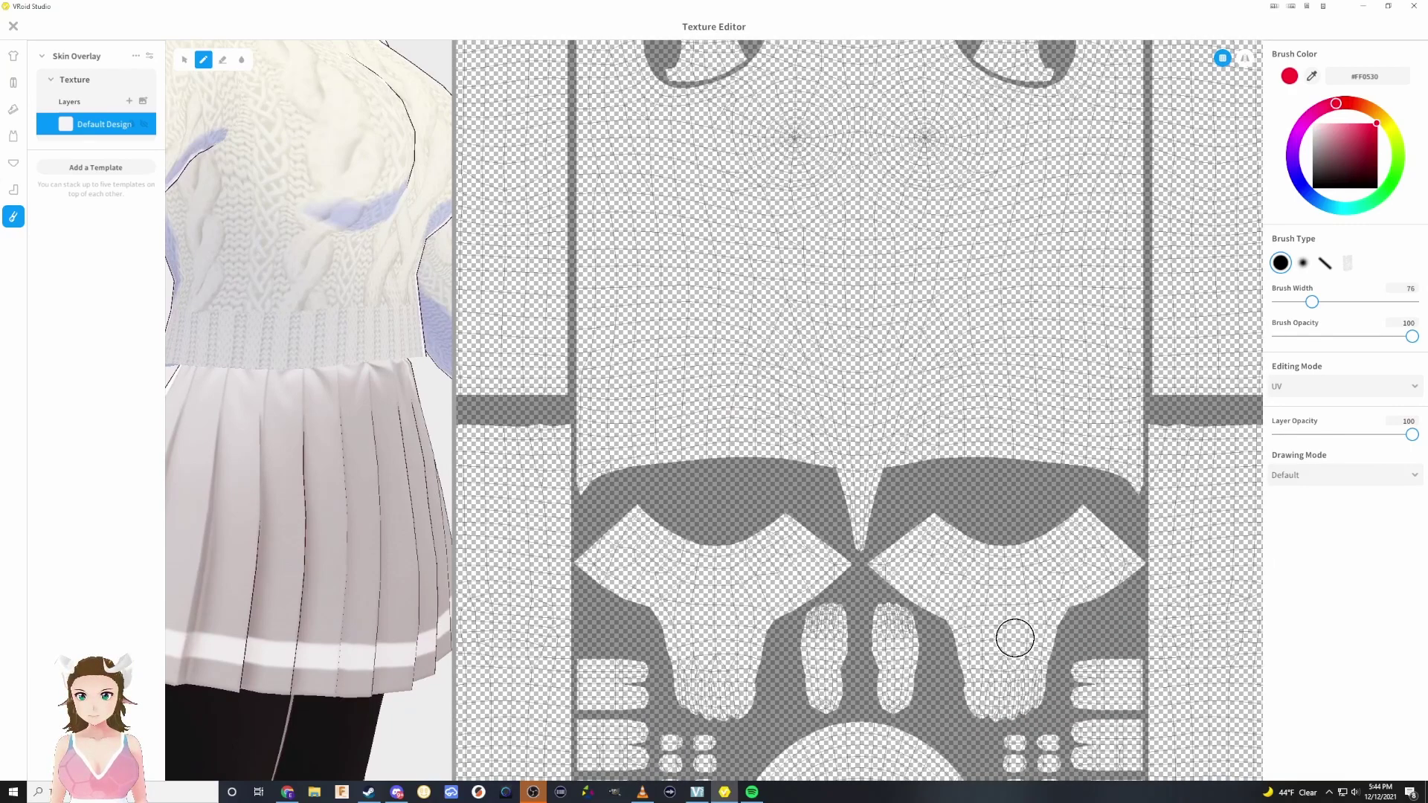
left_click_drag(1007, 599, 1030, 469)
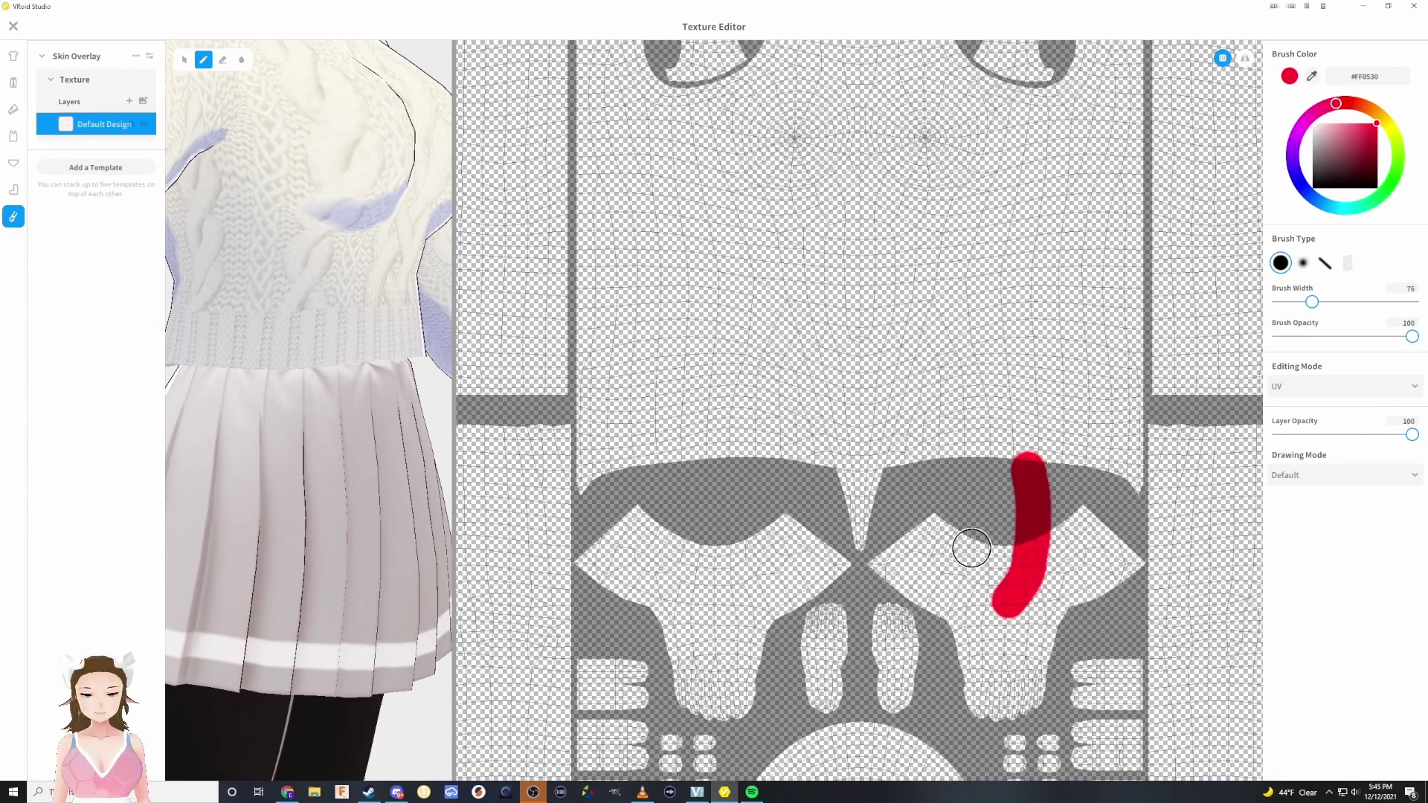
left_click_drag(971, 548, 944, 451)
key("ctrl+z")
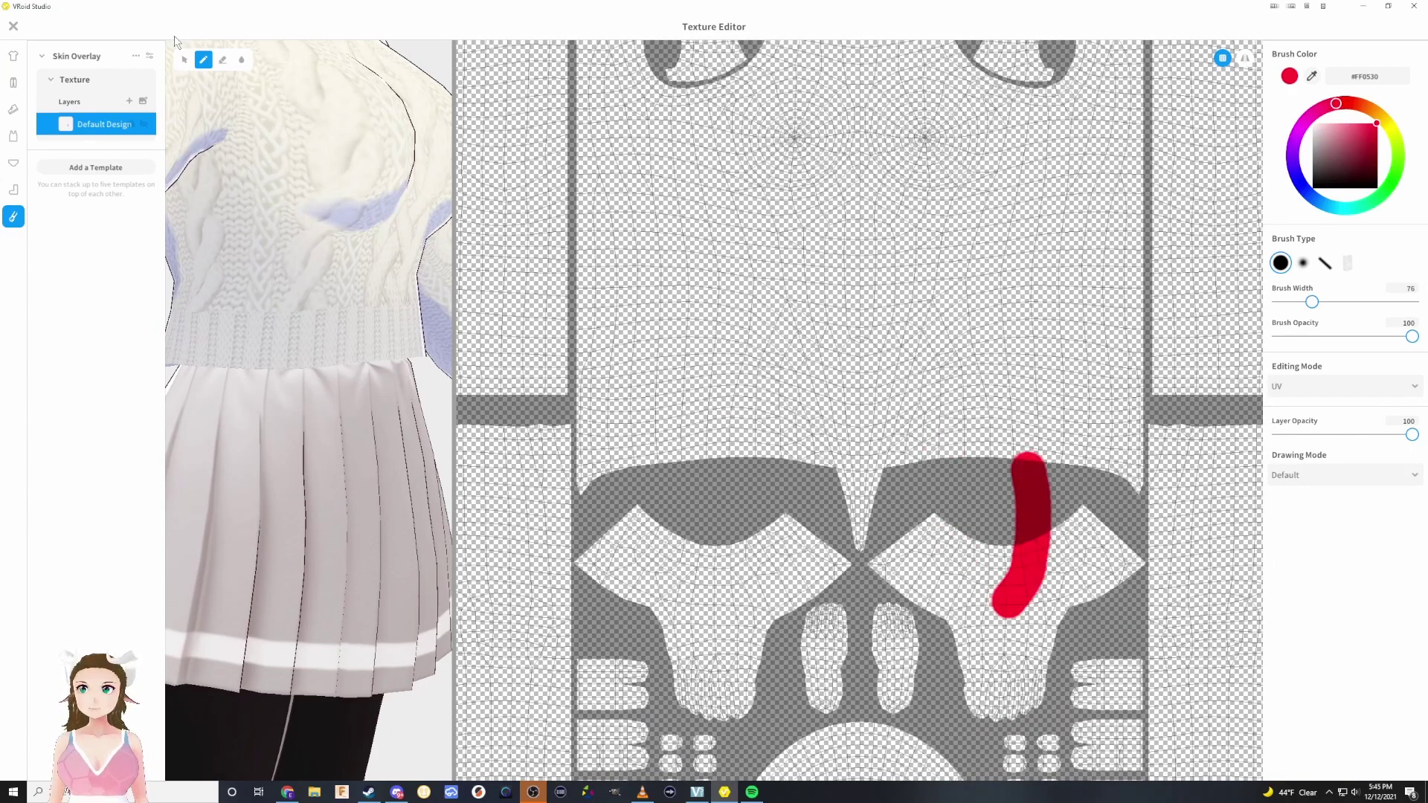
key("ctrl+z")
left_click(185, 59)
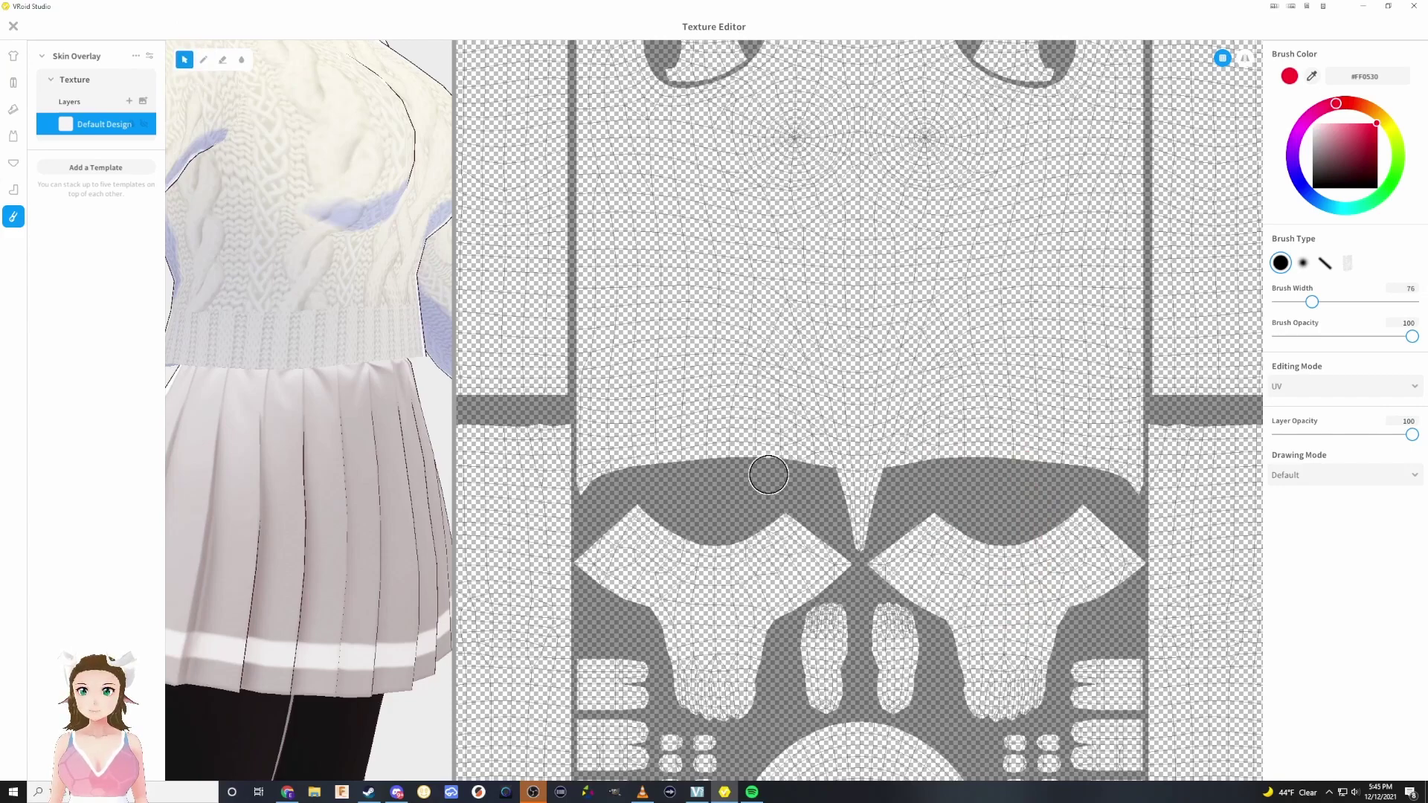
Step: Switch the brush colour from red to bright green and turn on mirrored painting
scroll(866, 632, "down", 3)
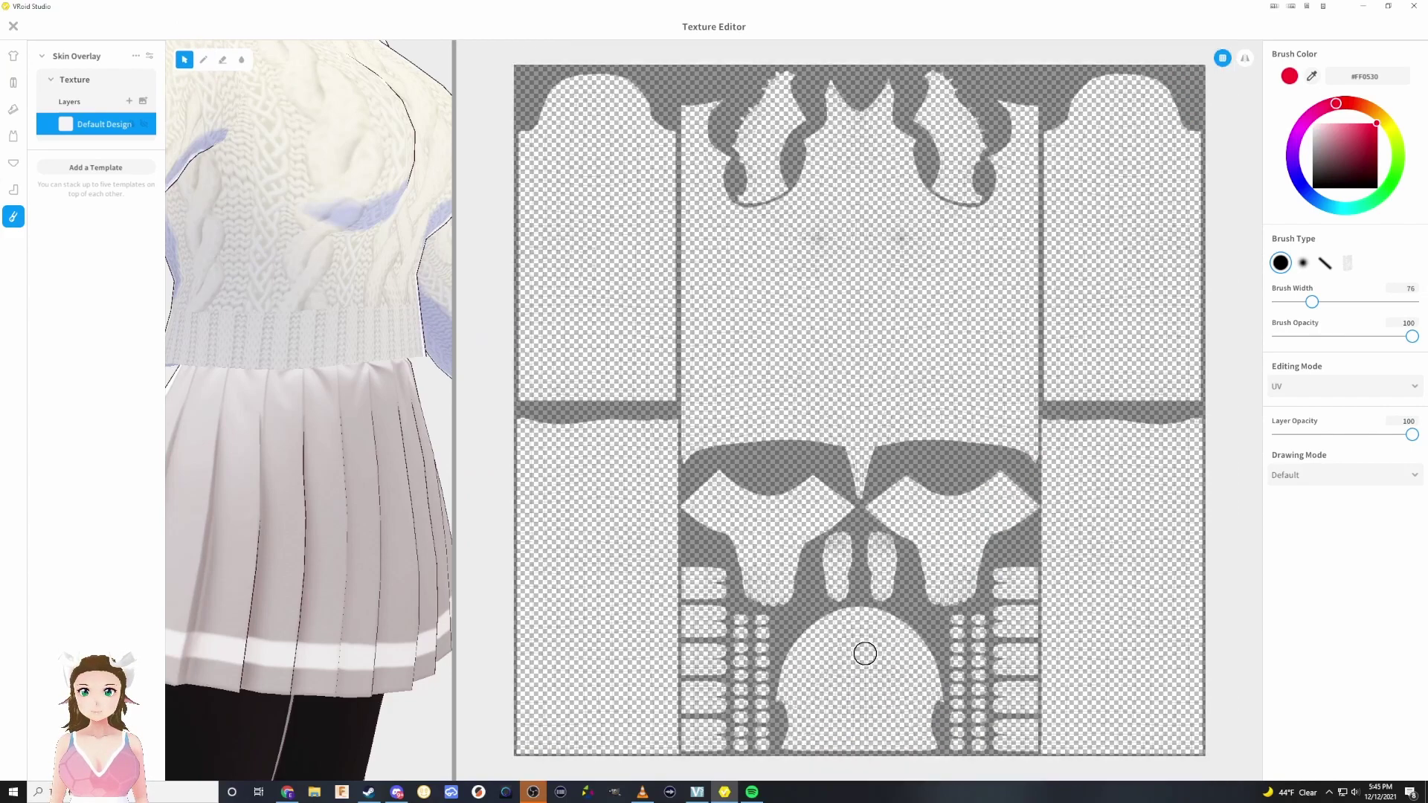
scroll(855, 692, "down", 1)
scroll(855, 703, "up", 3)
scroll(866, 695, "up", 1)
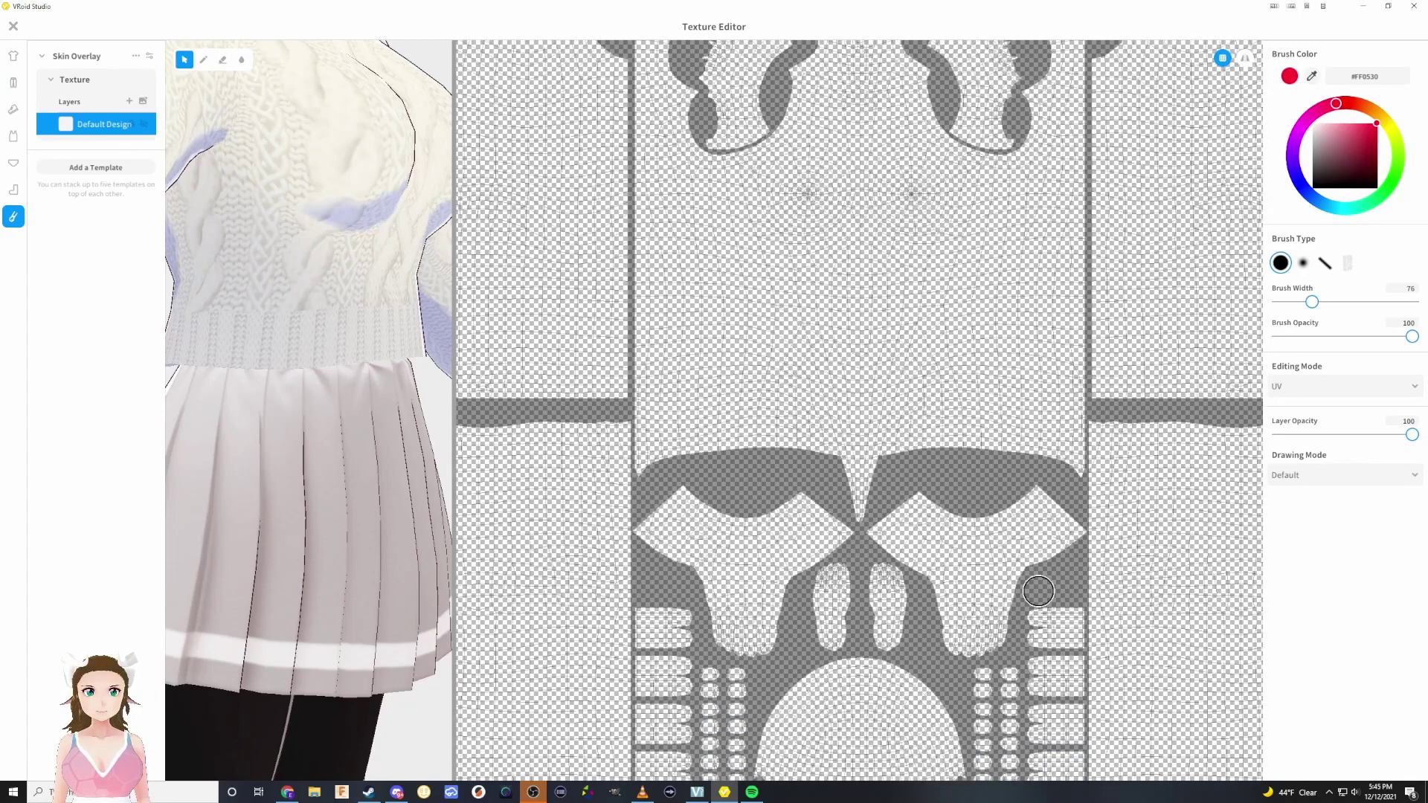
scroll(1056, 565, "down", 1)
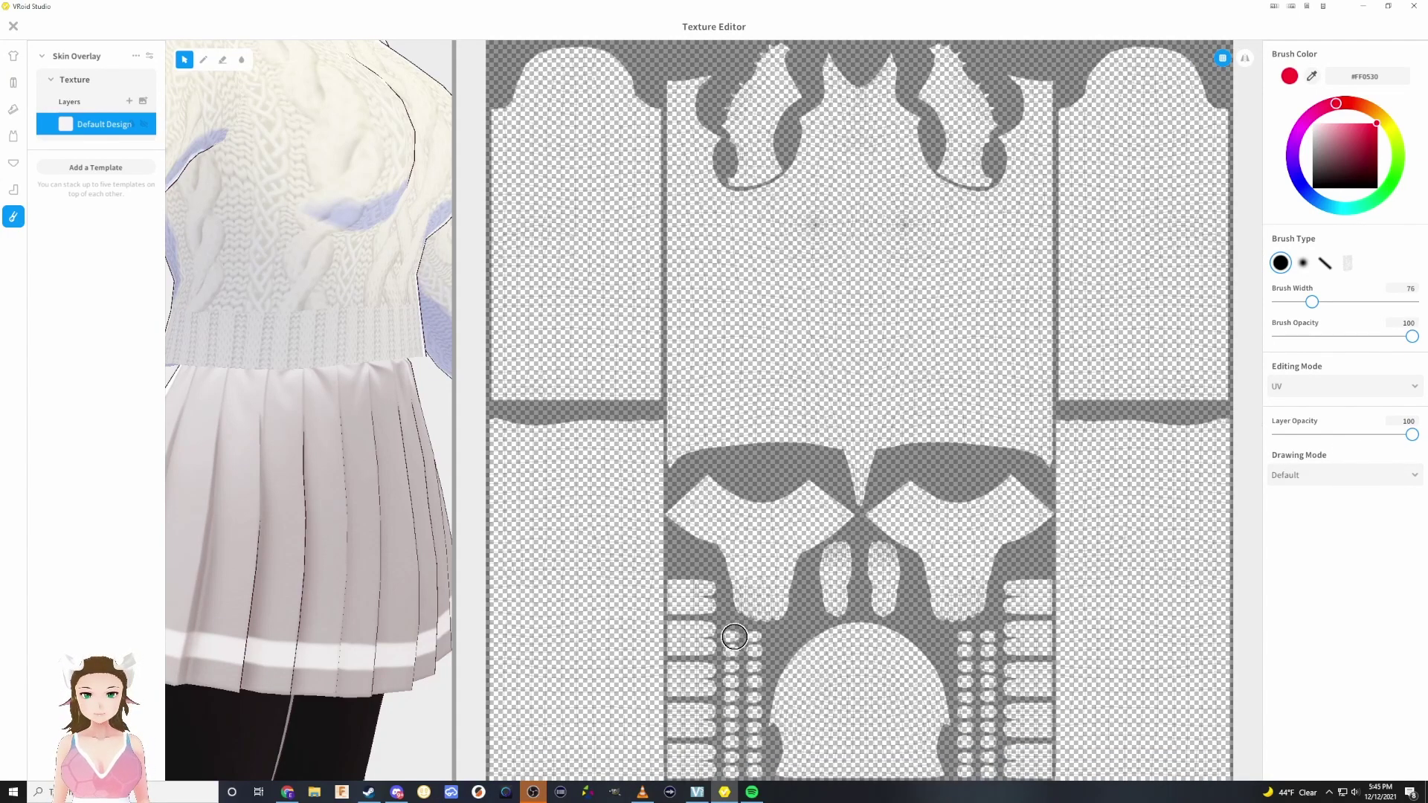
scroll(271, 548, "down", 3)
scroll(277, 542, "down", 2)
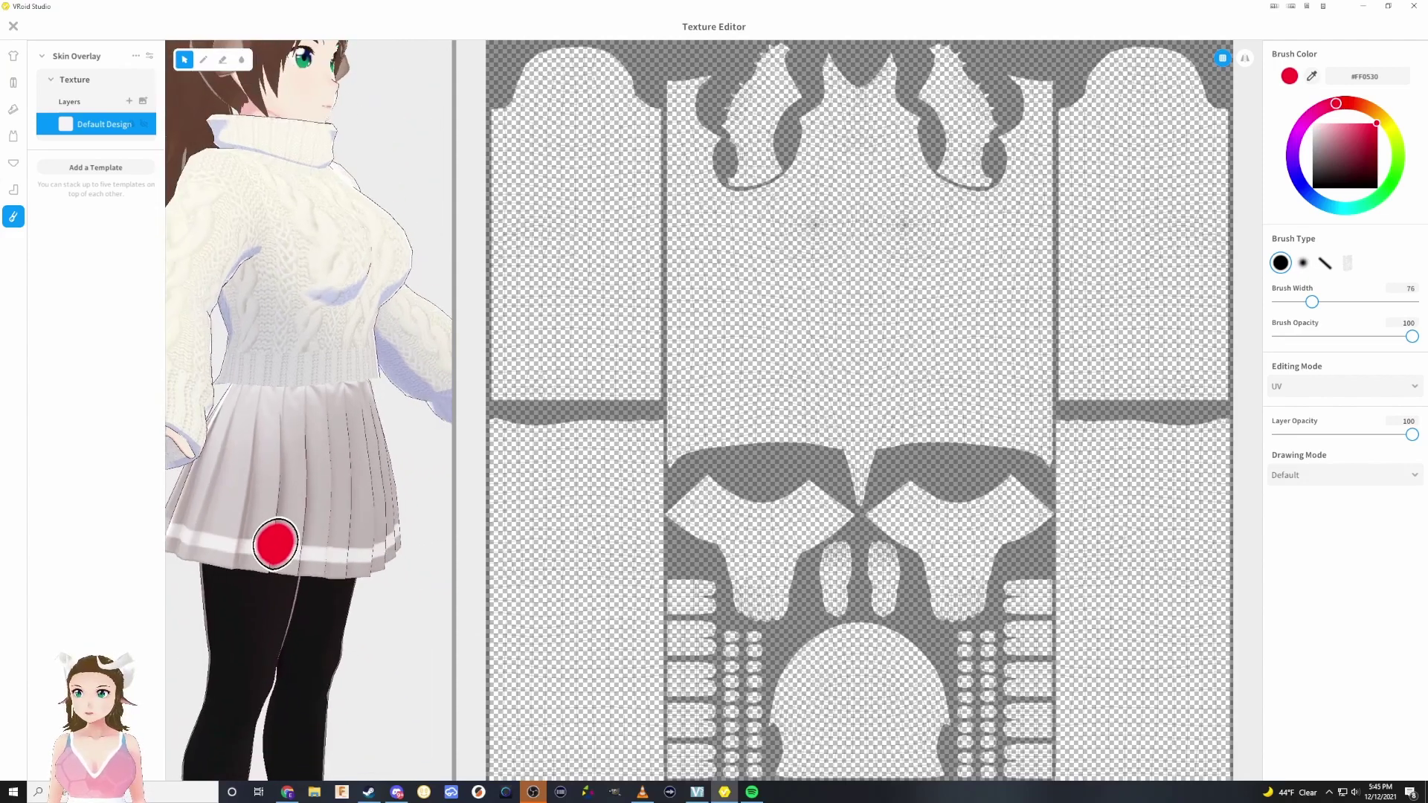
right_click_drag(265, 521, 389, 520)
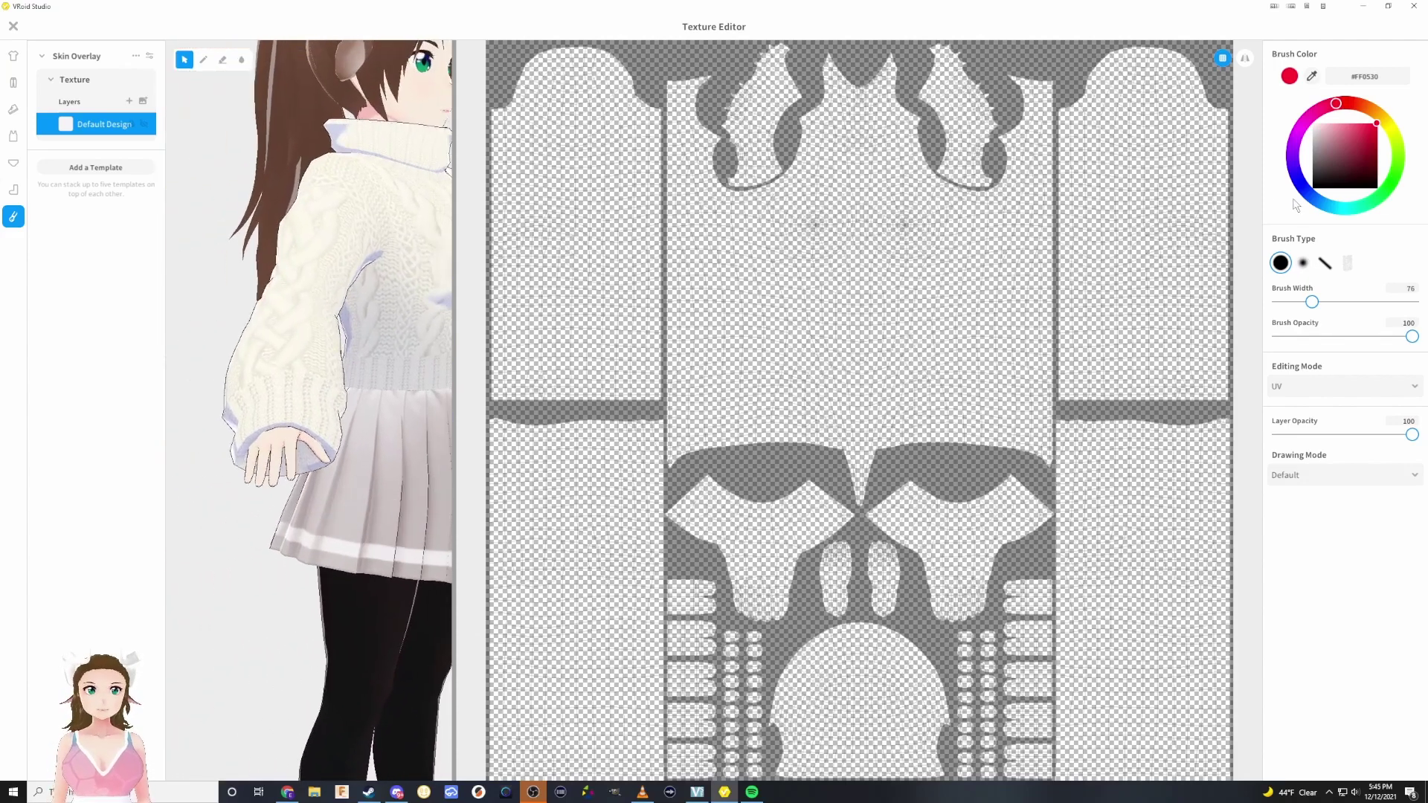
mouse_move(1399, 176)
left_mouse_down()
mouse_move(1392, 191)
mouse_move(1382, 152)
left_mouse_up()
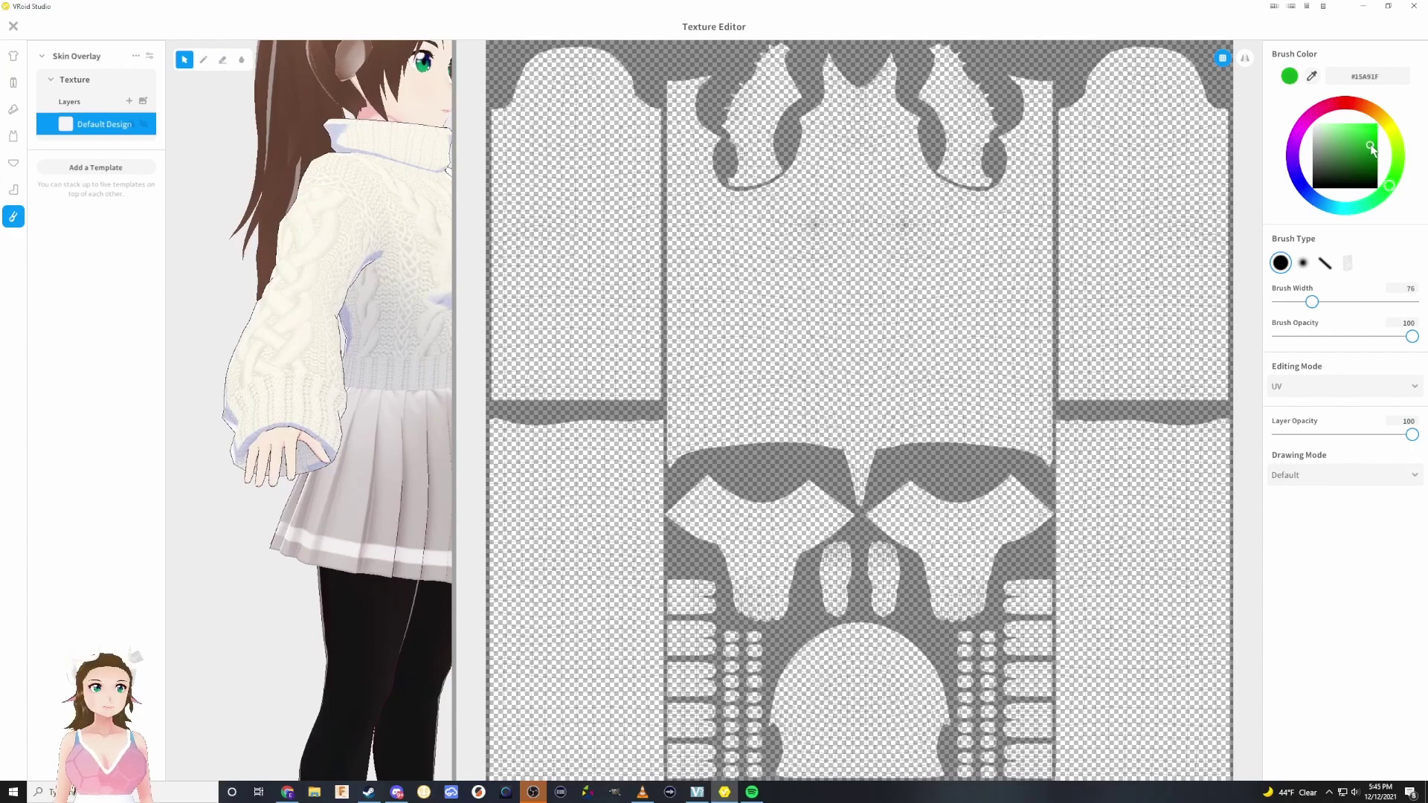
left_click(1246, 60)
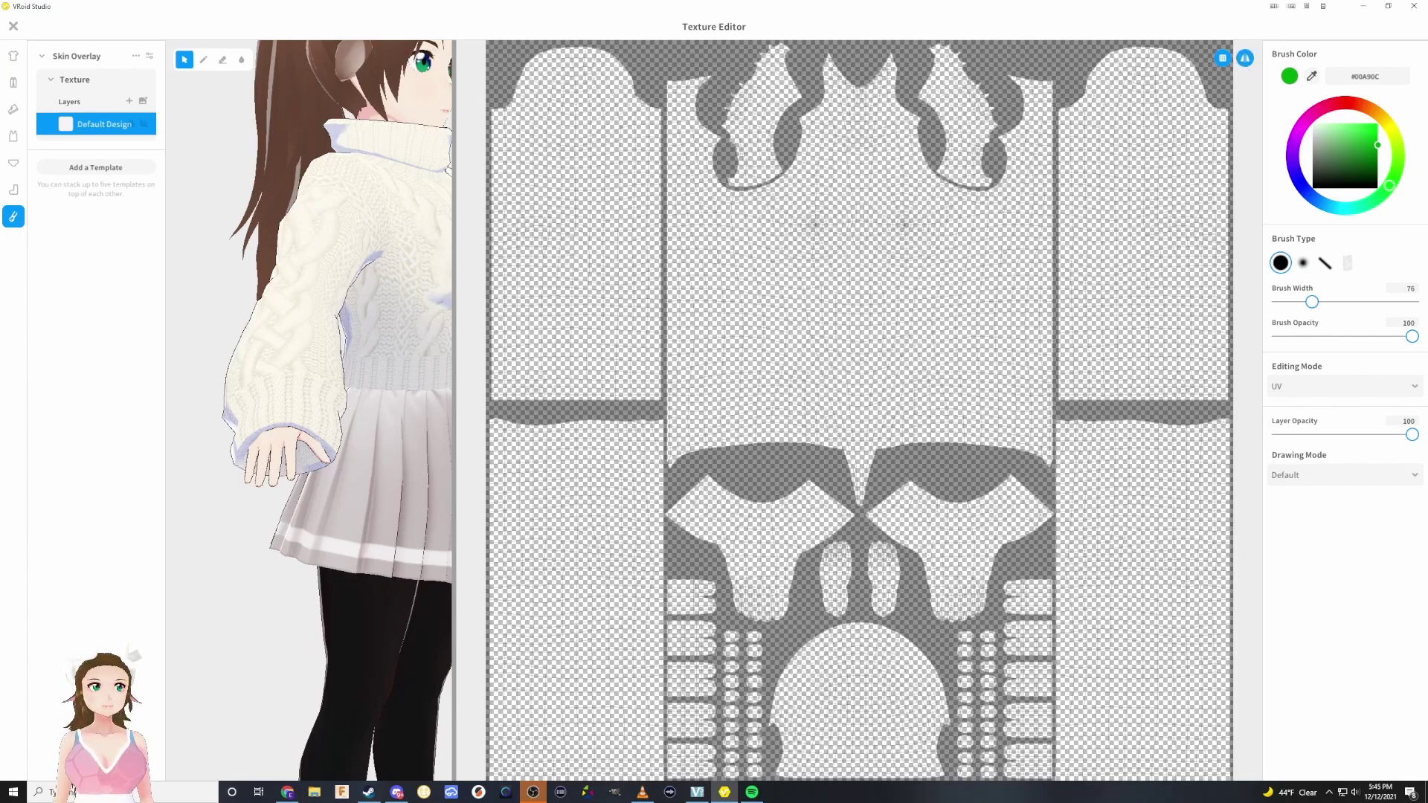
left_click(1378, 138)
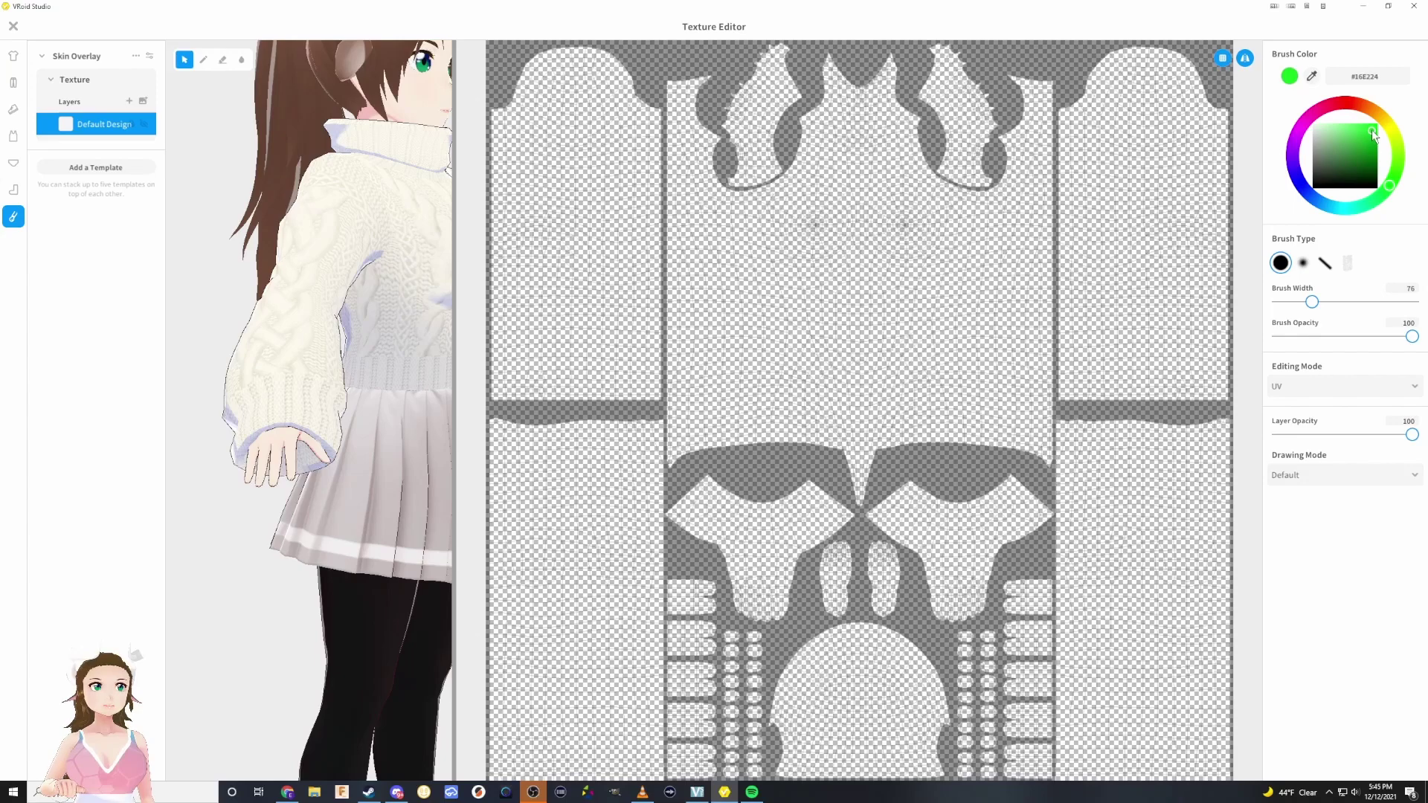
left_click_drag(1379, 140, 1378, 127)
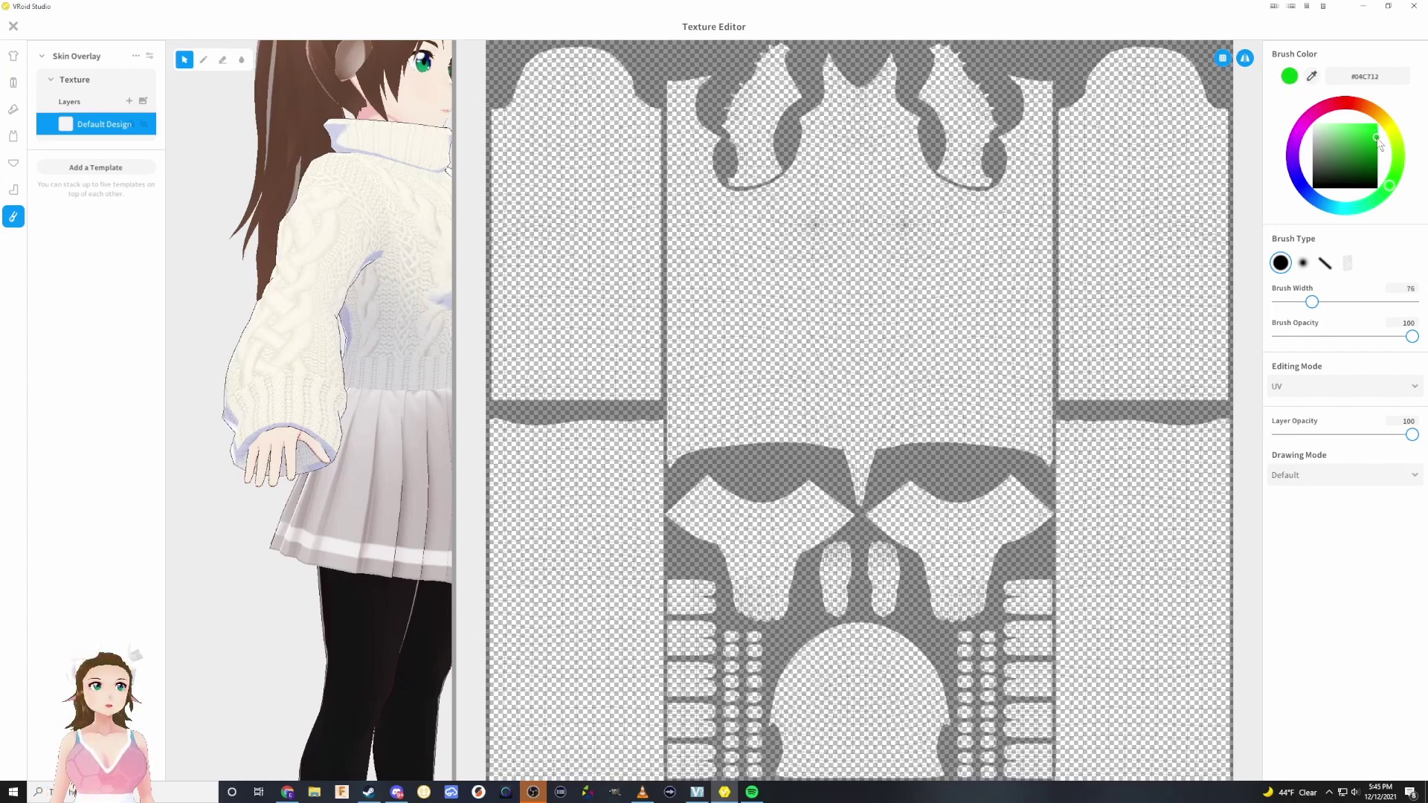
Step: Paint both mirrored nail columns green from top to bottom with the brush
left_click(205, 60)
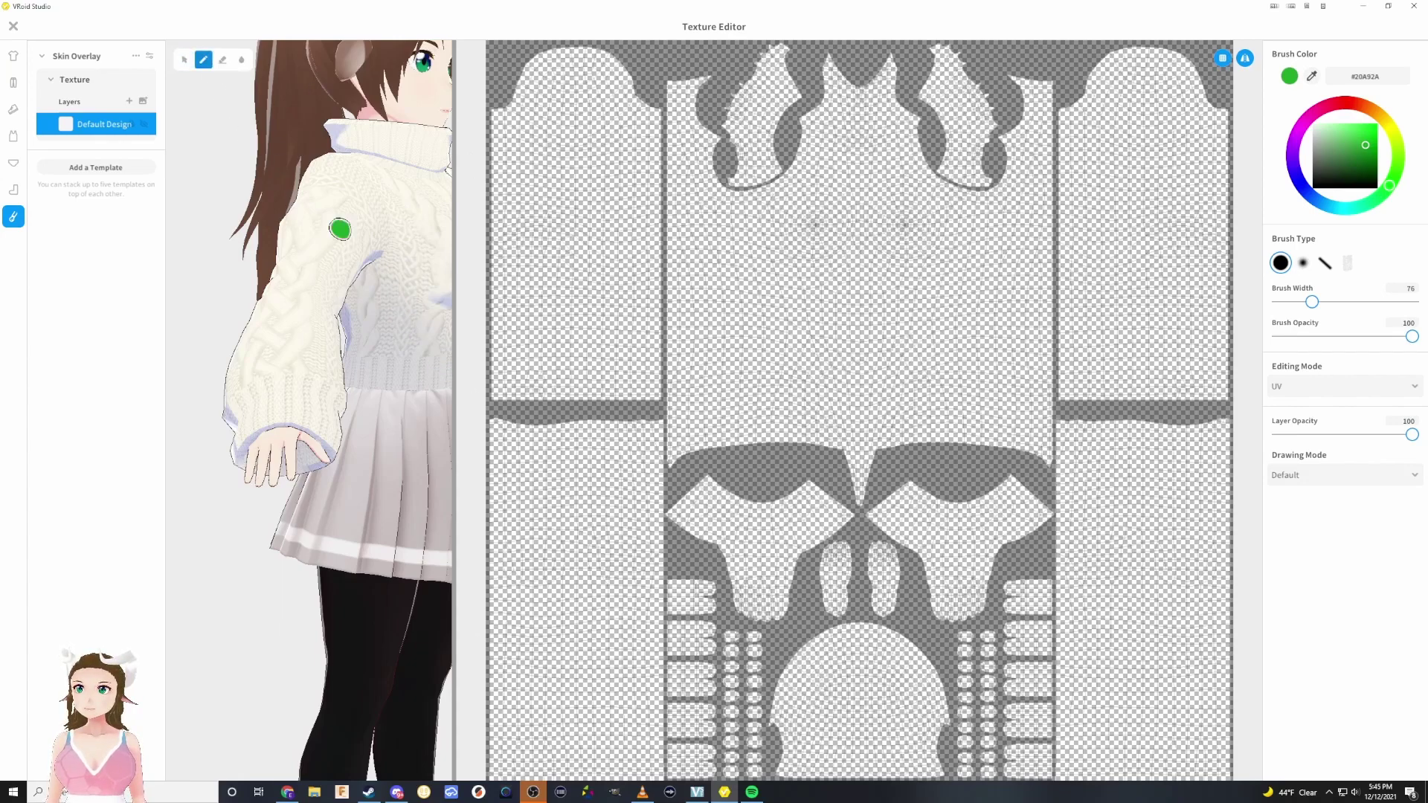
left_click_drag(736, 634, 731, 761)
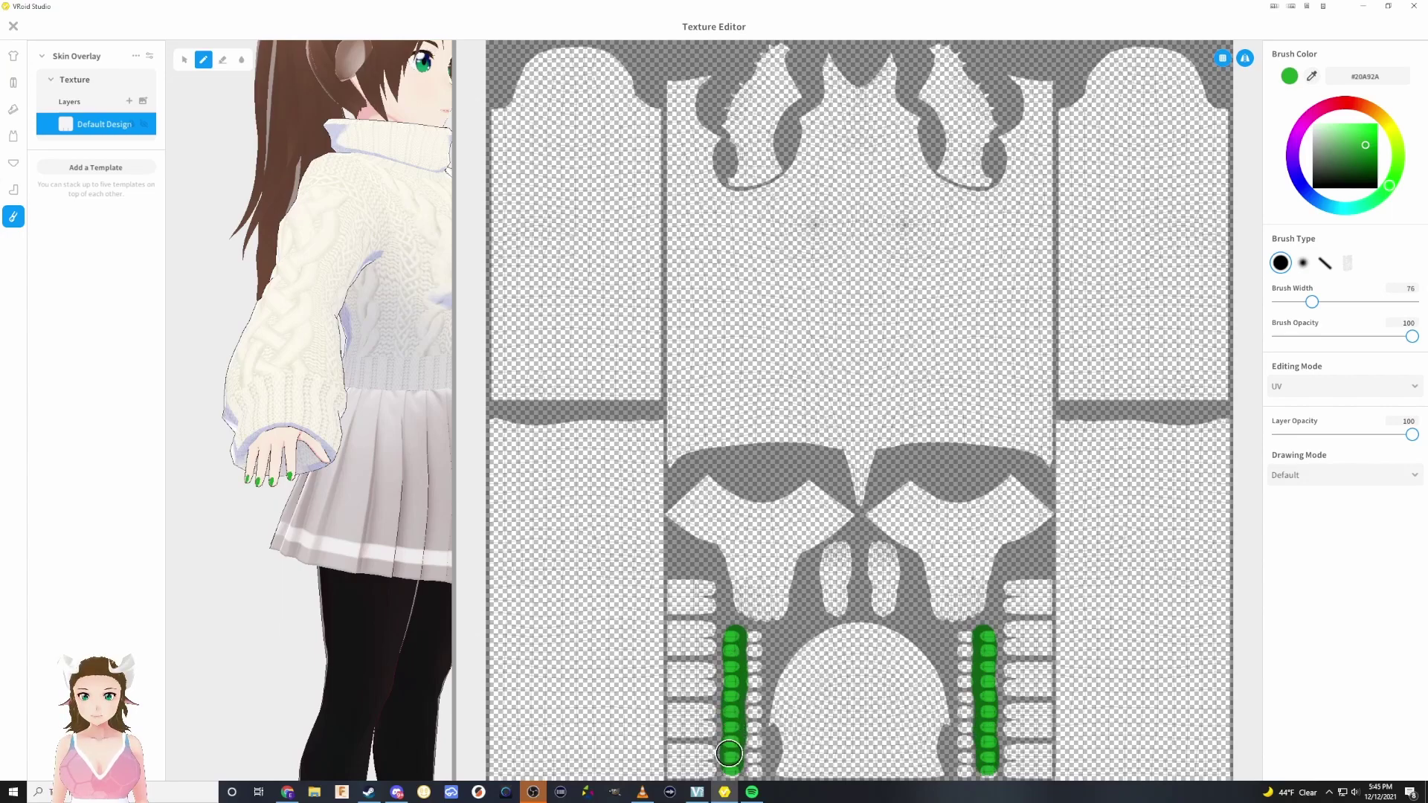
scroll(730, 758, "down", 2)
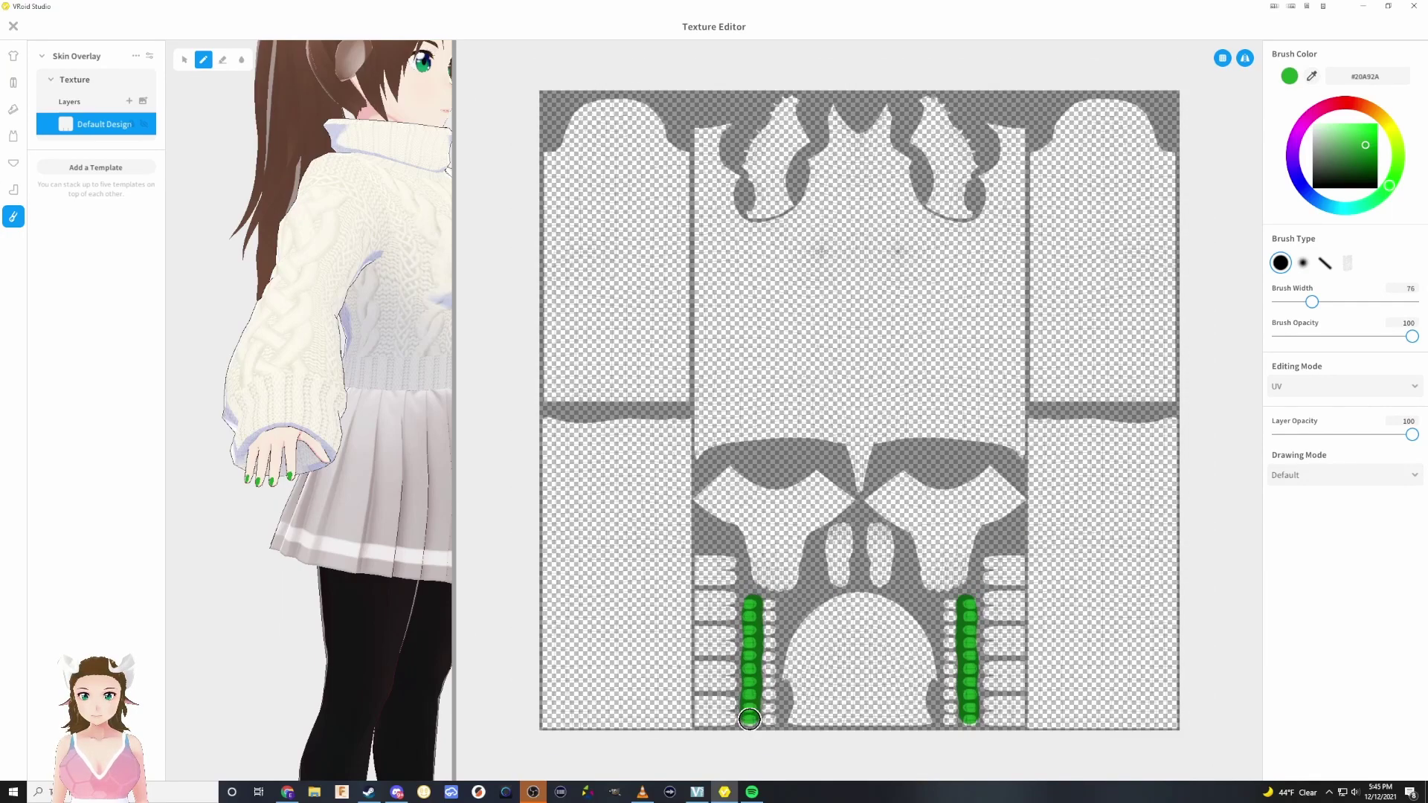
left_click_drag(751, 715, 748, 727)
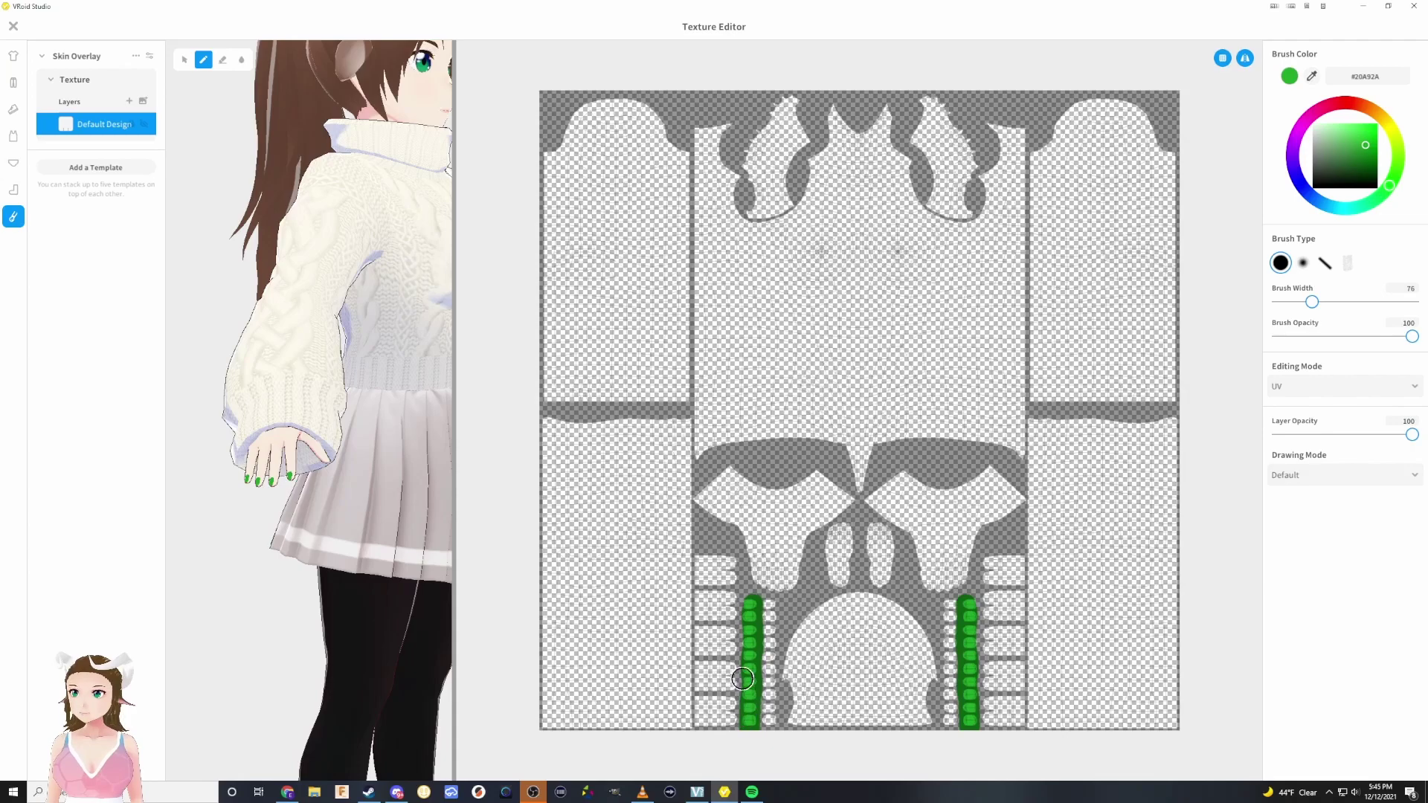
left_click_drag(747, 598, 749, 617)
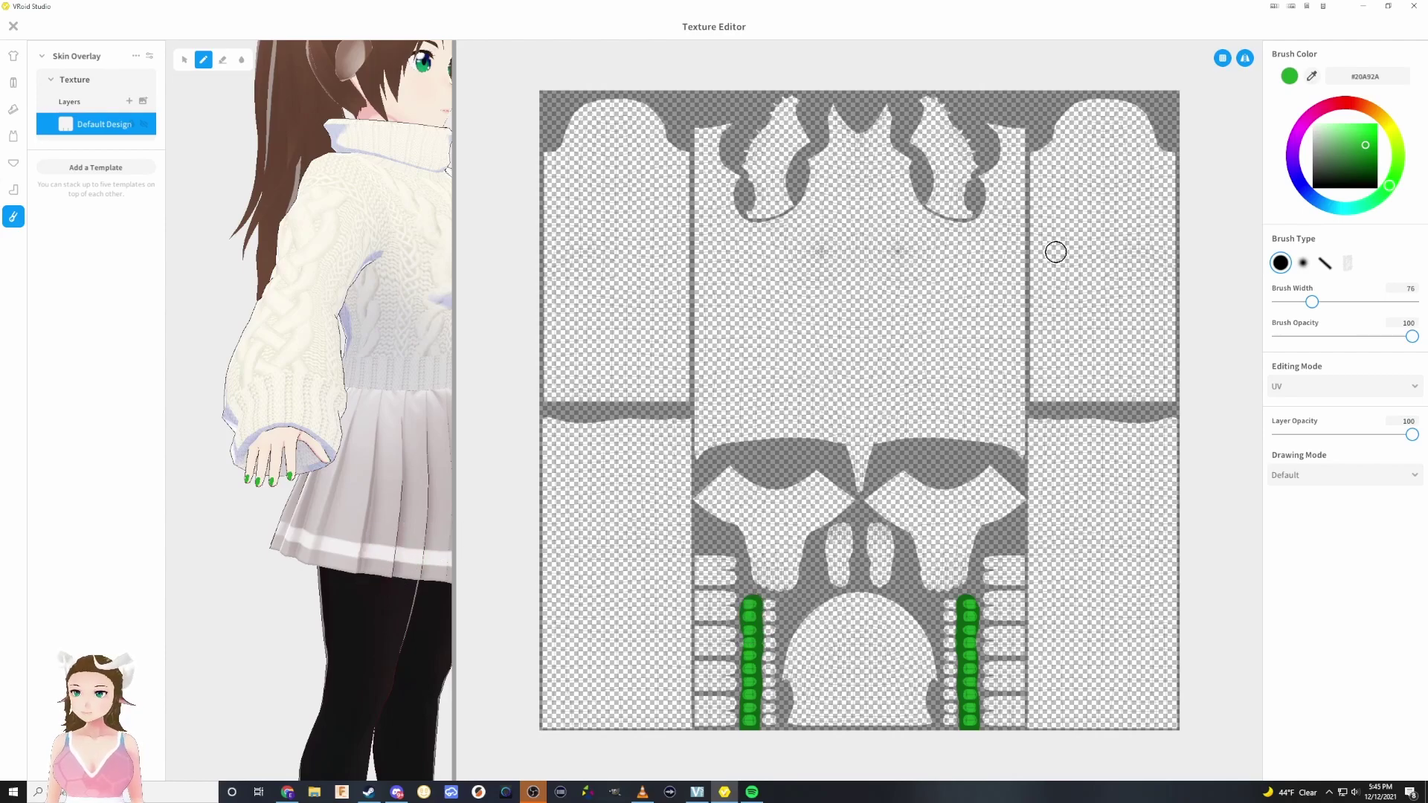
Step: Switch the brush to dark red and test a red stroke over the nail columns
left_click(1348, 102)
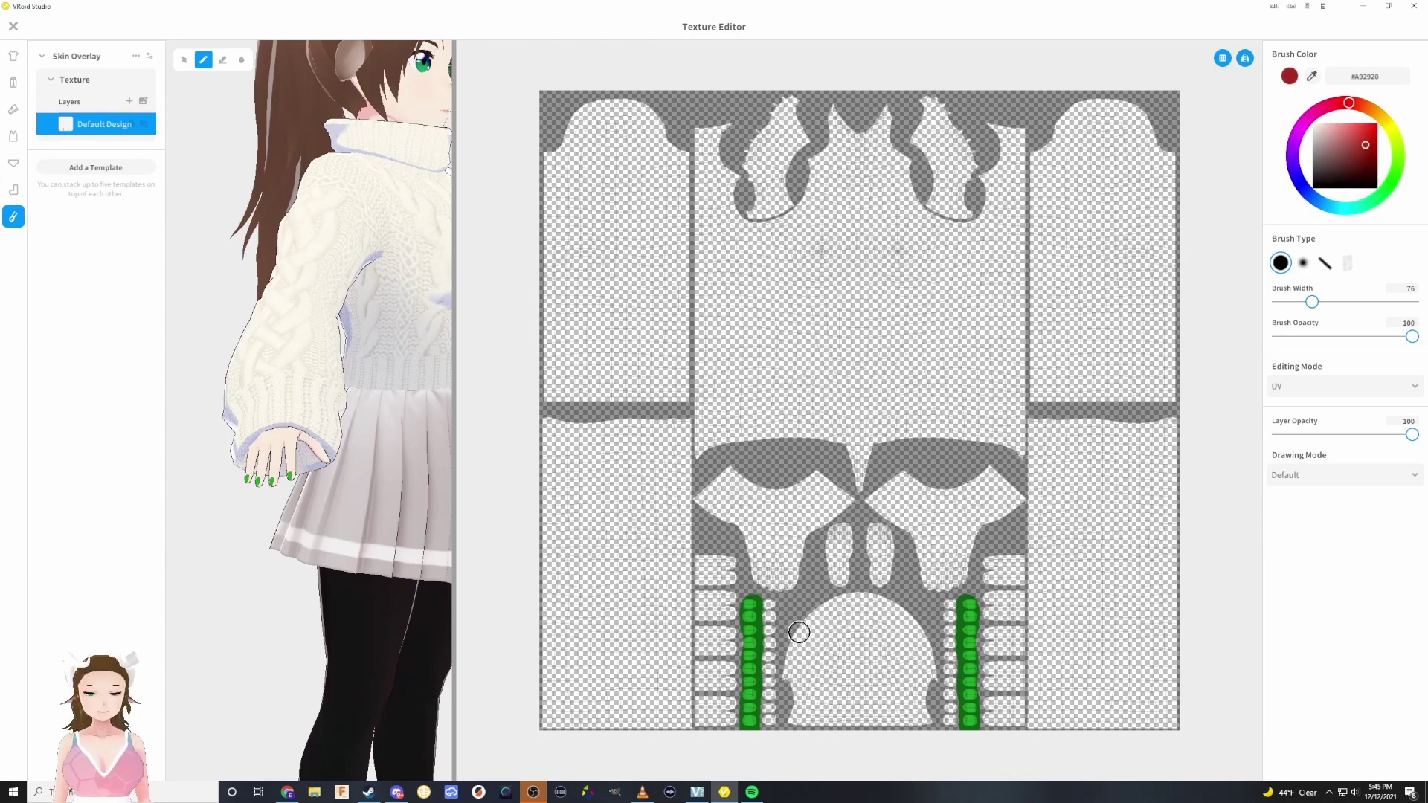
left_click_drag(772, 600, 770, 722)
mouse_move(309, 702)
right_mouse_down()
mouse_move(387, 699)
mouse_move(331, 772)
right_mouse_up()
scroll(279, 432, "up", 3)
scroll(280, 432, "down", 3)
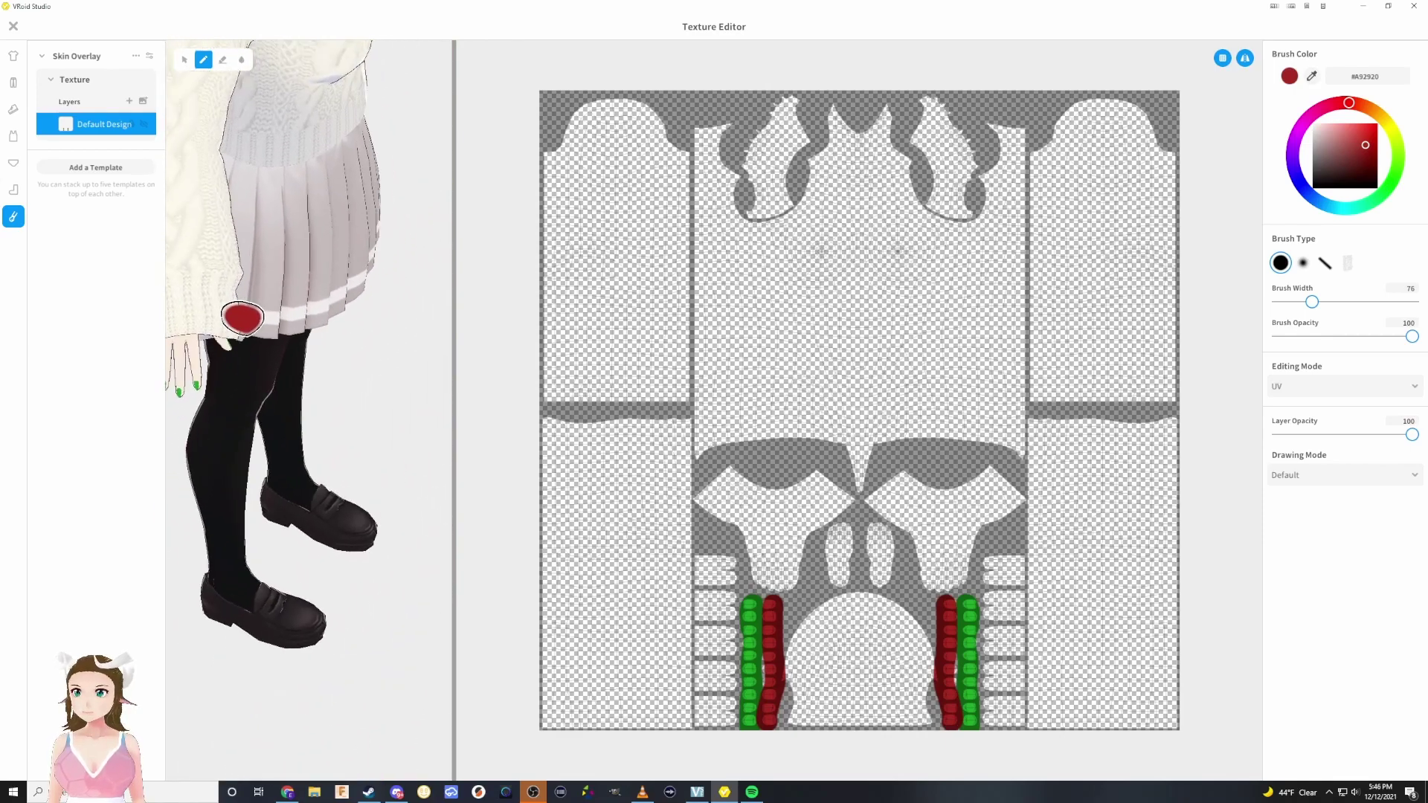
right_click_drag(280, 432, 298, 640)
Step: Undo the red test dabs and narrow the brush width from 76 to 32
key("ctrl+z")
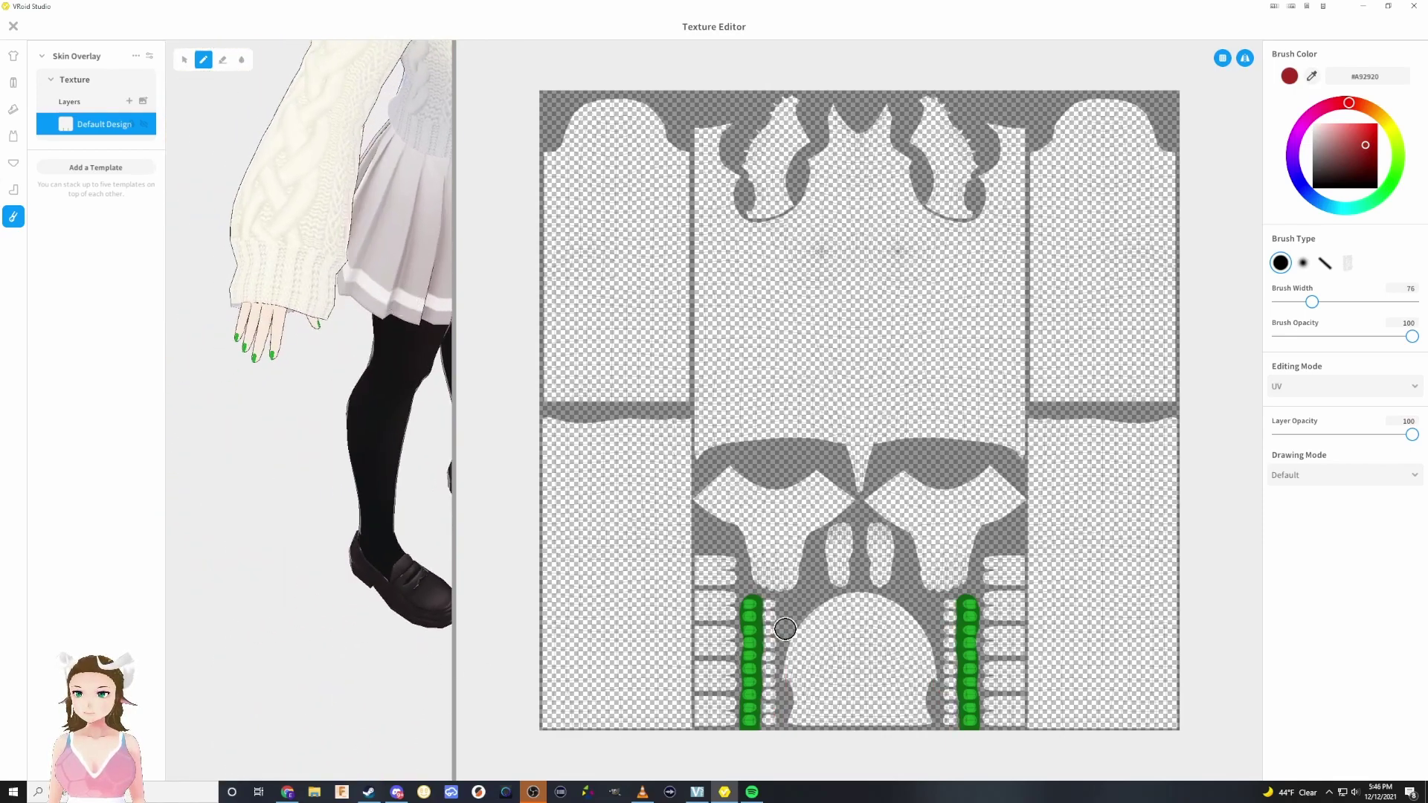
scroll(754, 623, "up", 1)
scroll(754, 624, "up", 1)
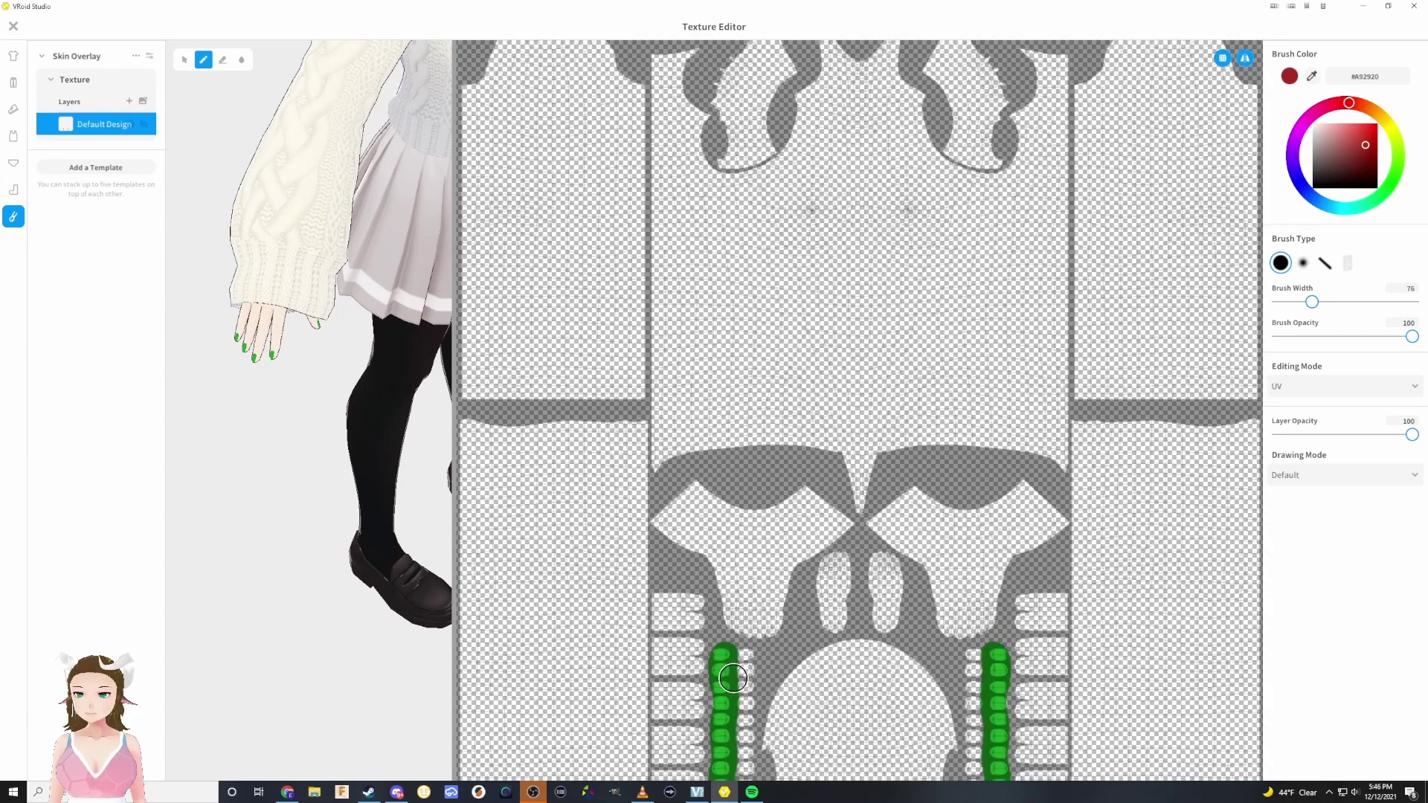
left_click_drag(717, 672, 736, 669)
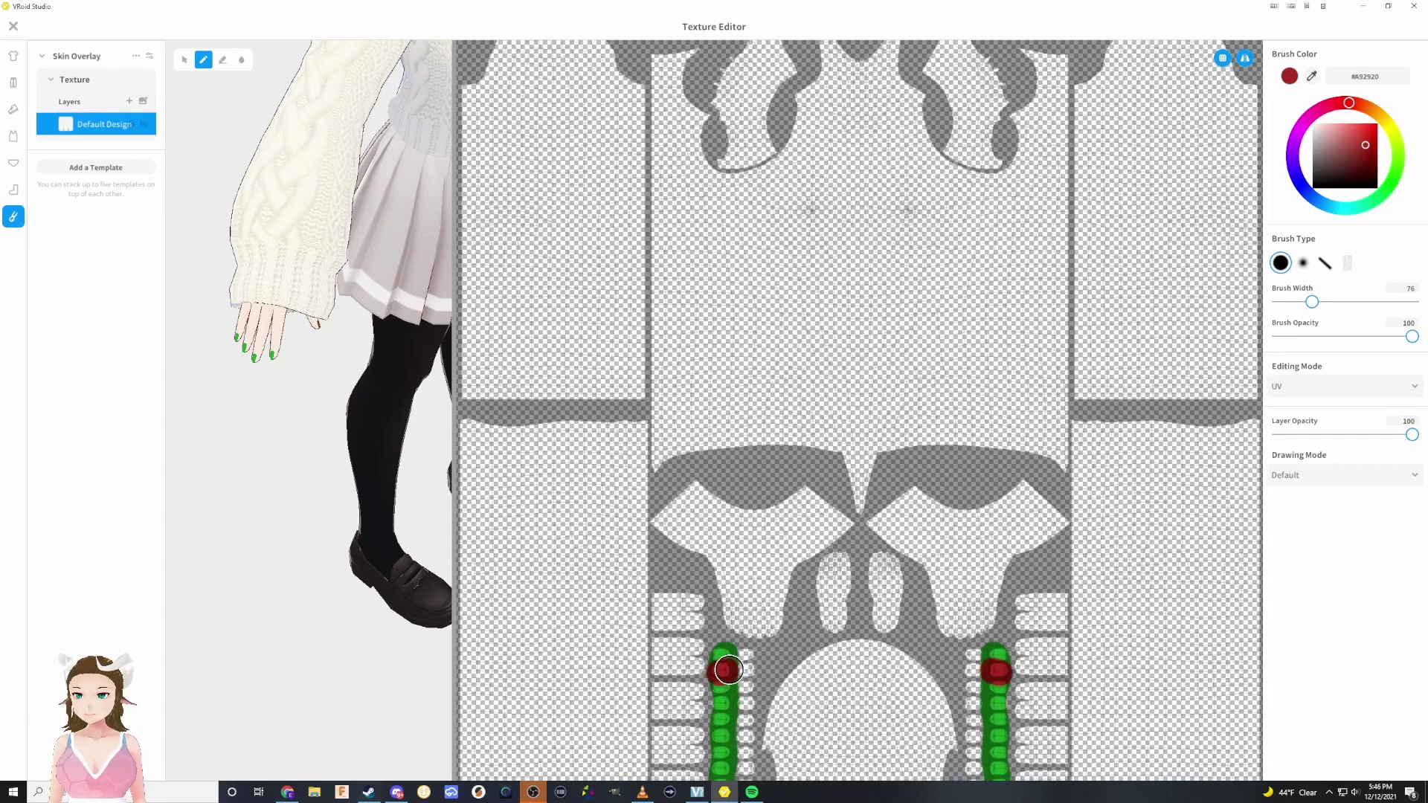
key("ctrl+z")
left_click(738, 669)
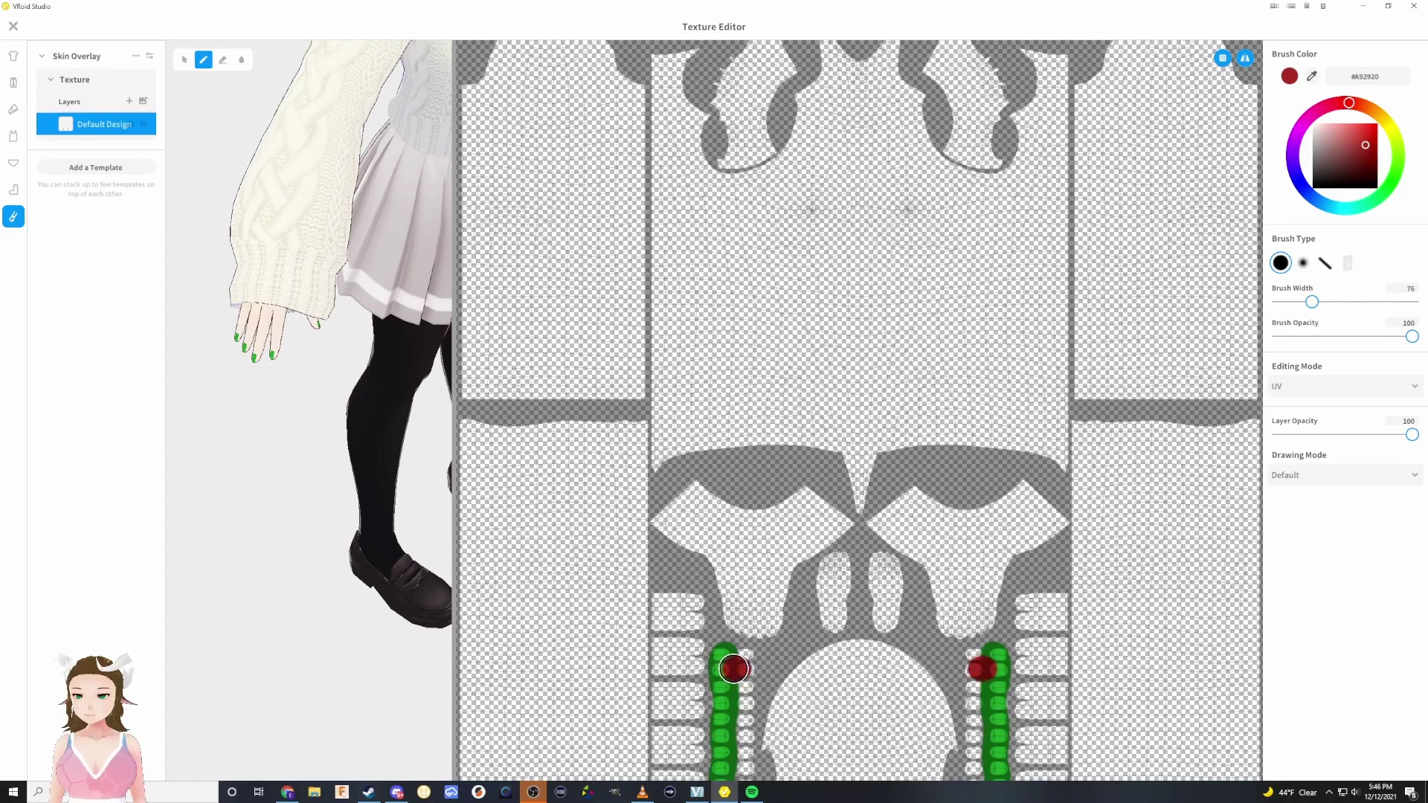
left_click_drag(1308, 301, 1292, 301)
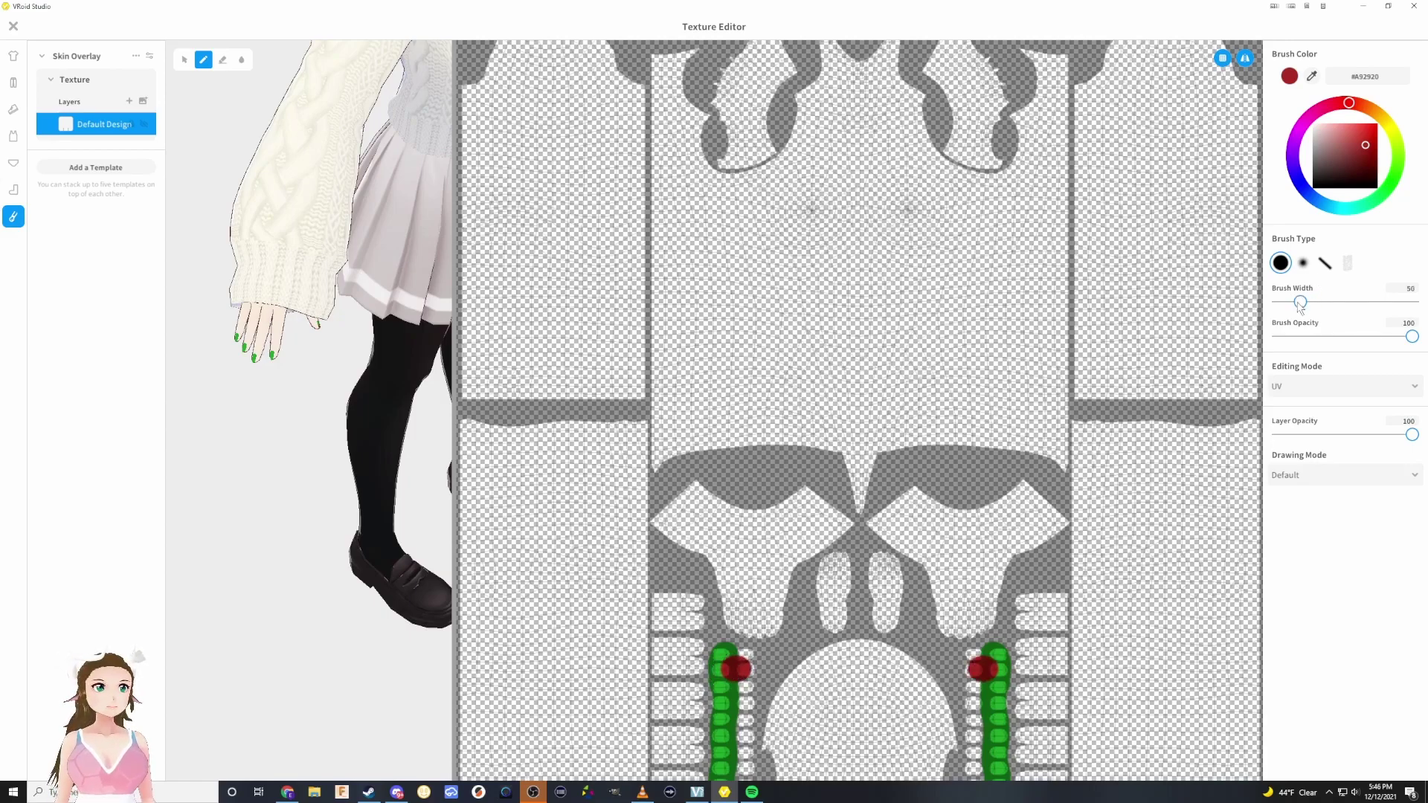
key("ctrl+z")
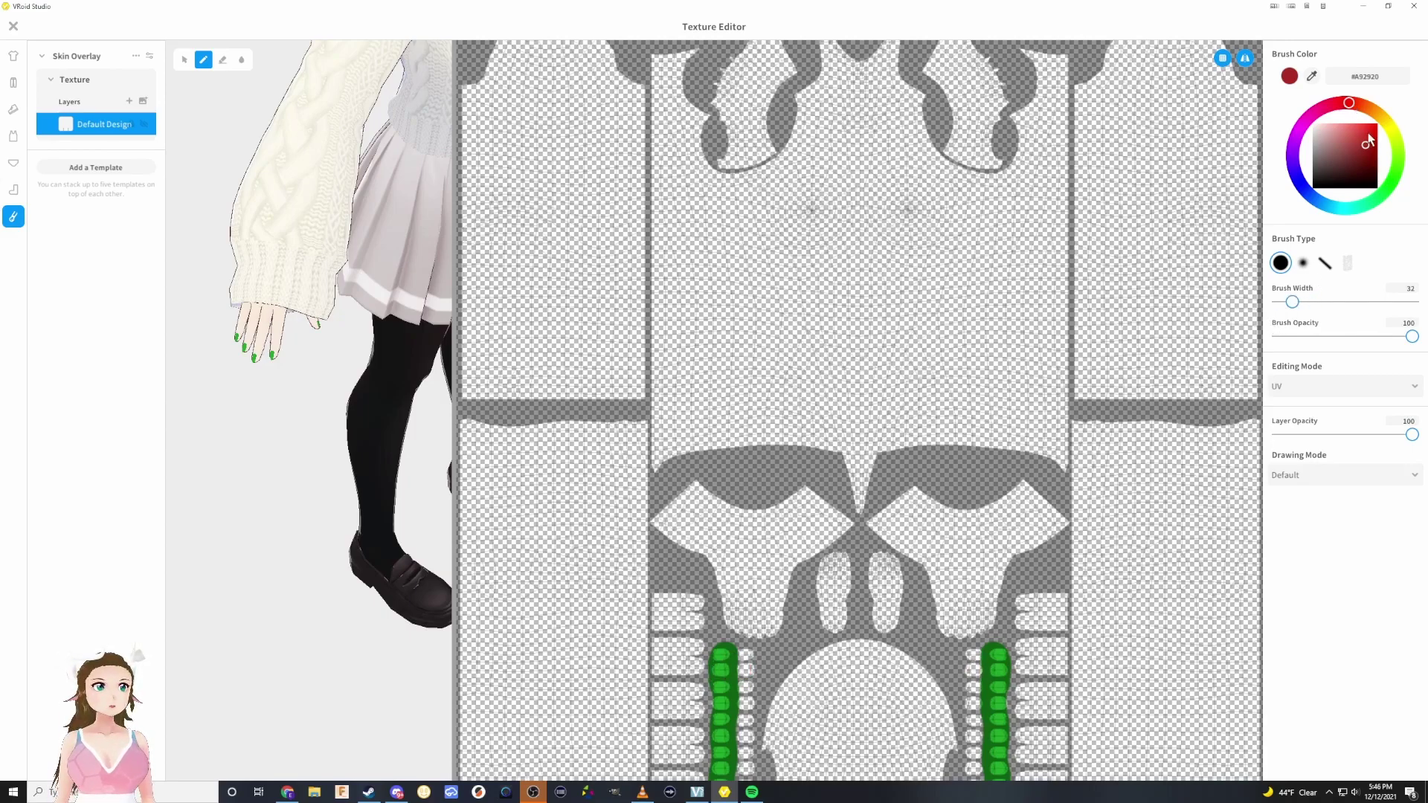
Step: Switch to a brighter red and trial-paint several nails, undoing the last two strokes
left_click_drag(1370, 140, 1390, 117)
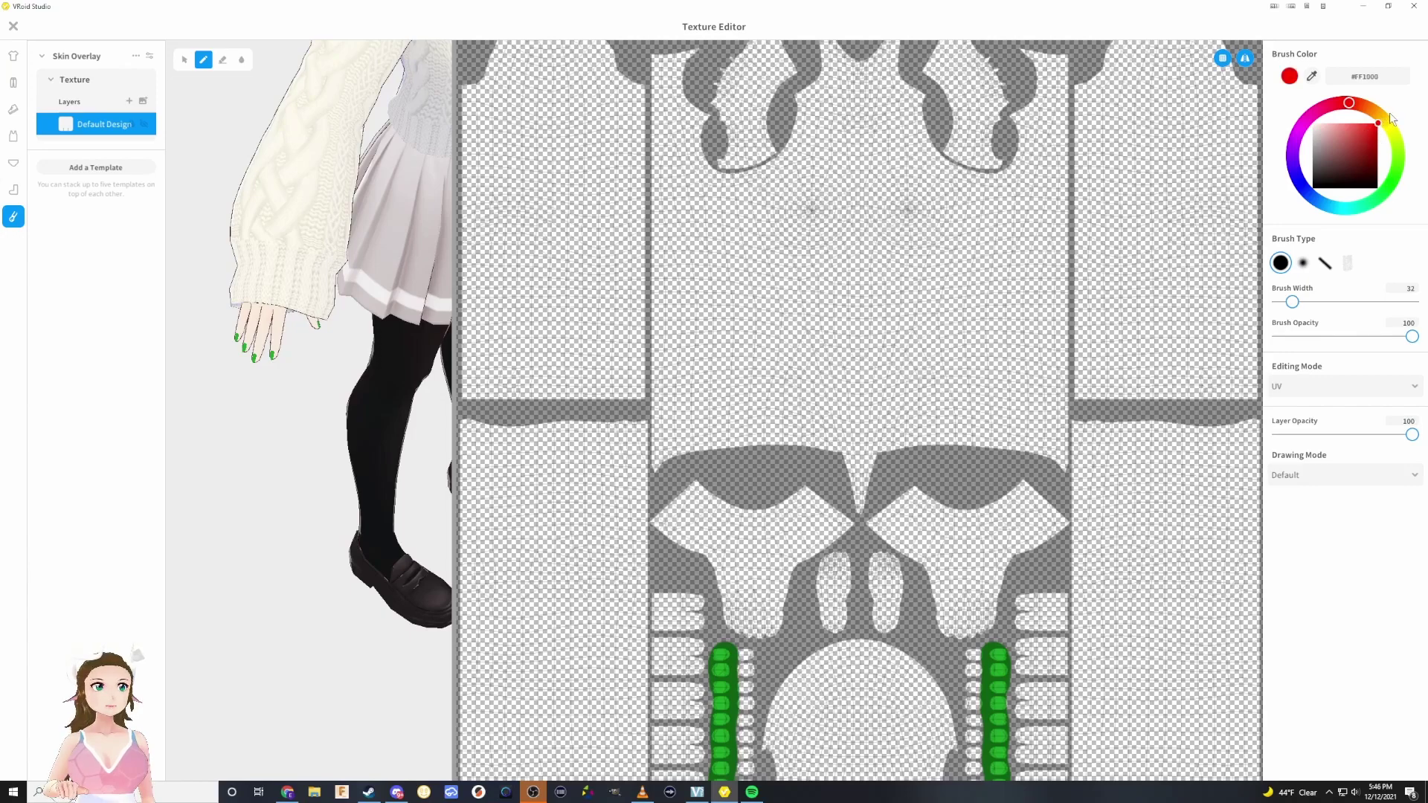
left_click_drag(717, 669, 729, 671)
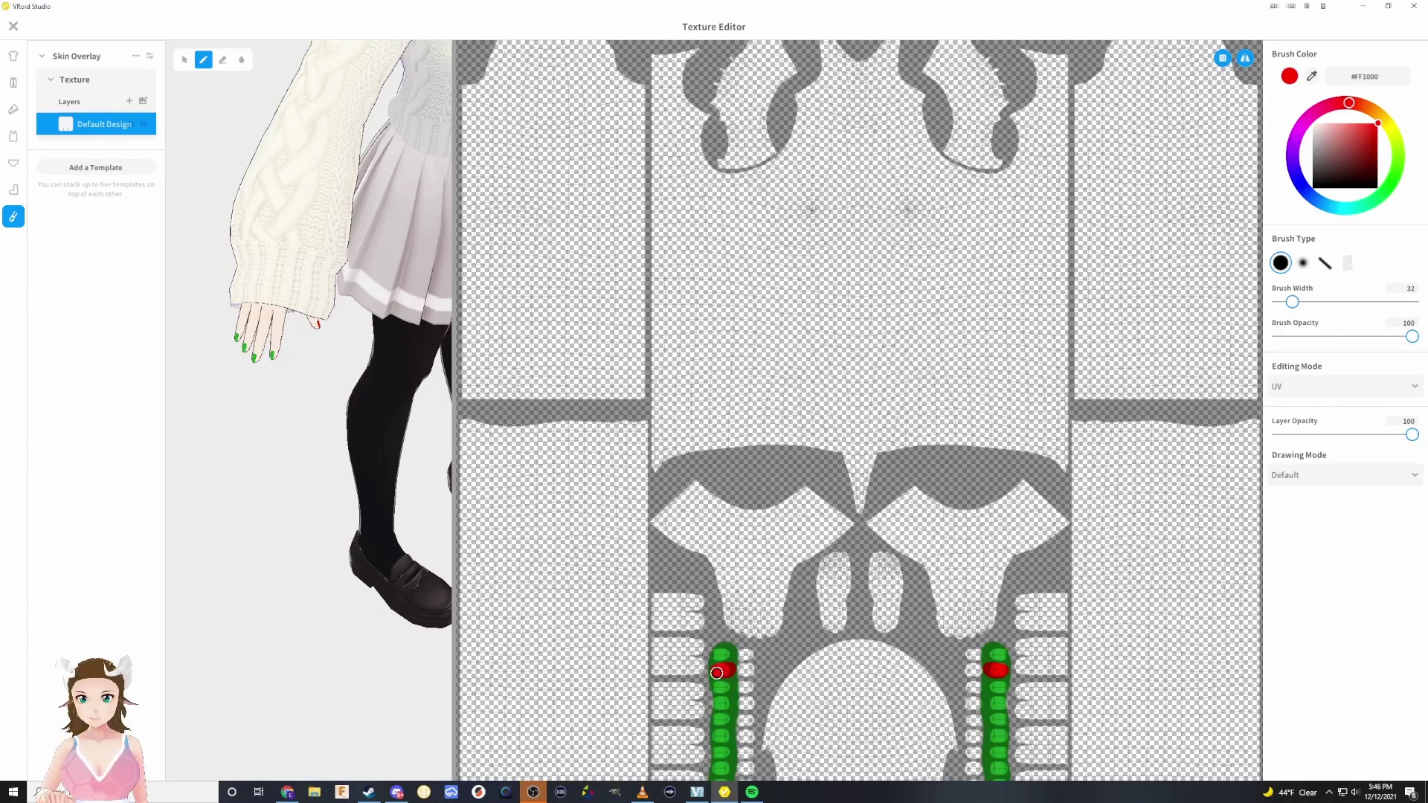
mouse_move(429, 561)
right_mouse_down()
mouse_move(325, 636)
mouse_move(387, 624)
right_mouse_up()
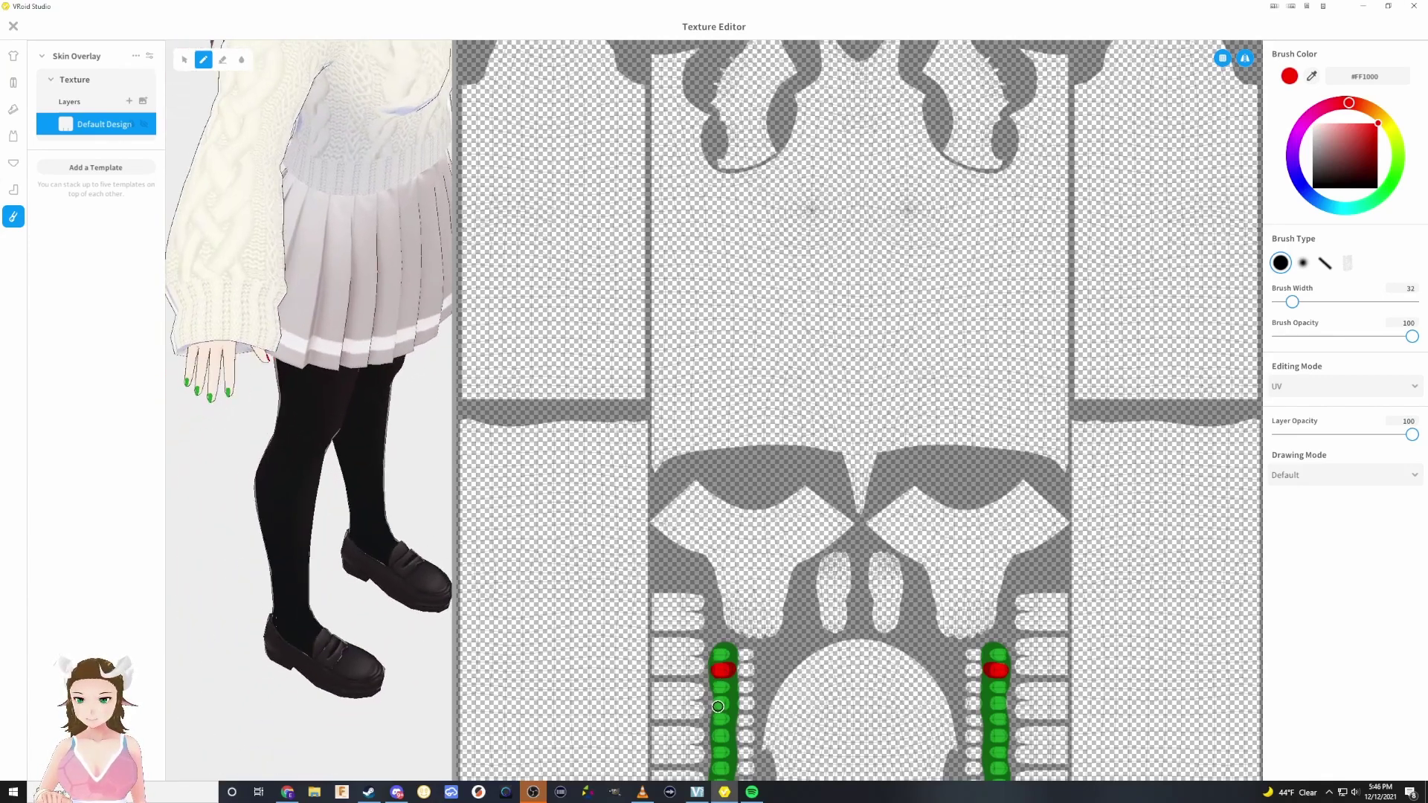
left_click_drag(717, 706, 729, 702)
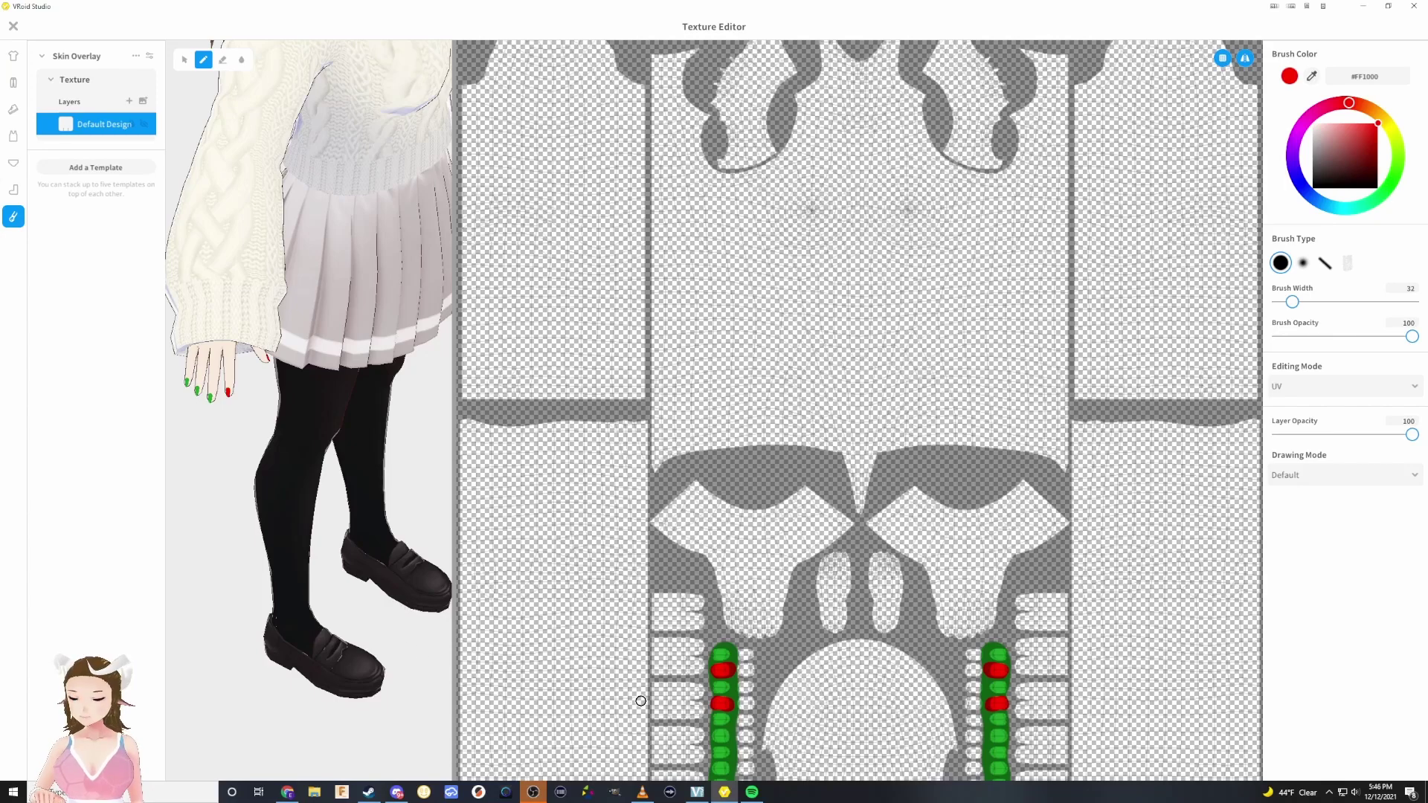
left_click_drag(714, 736, 736, 734)
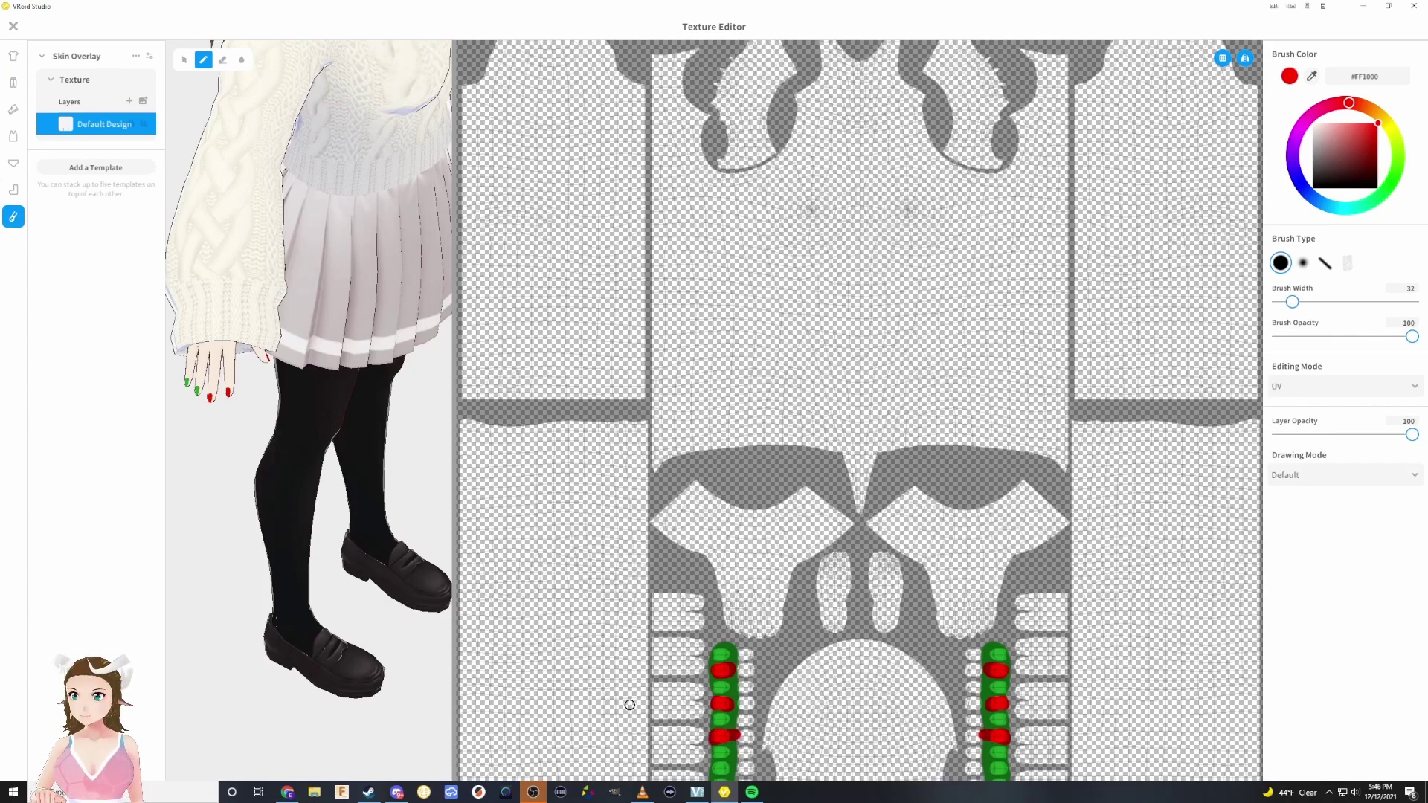
key("ctrl+z")
key("ctrl+z")
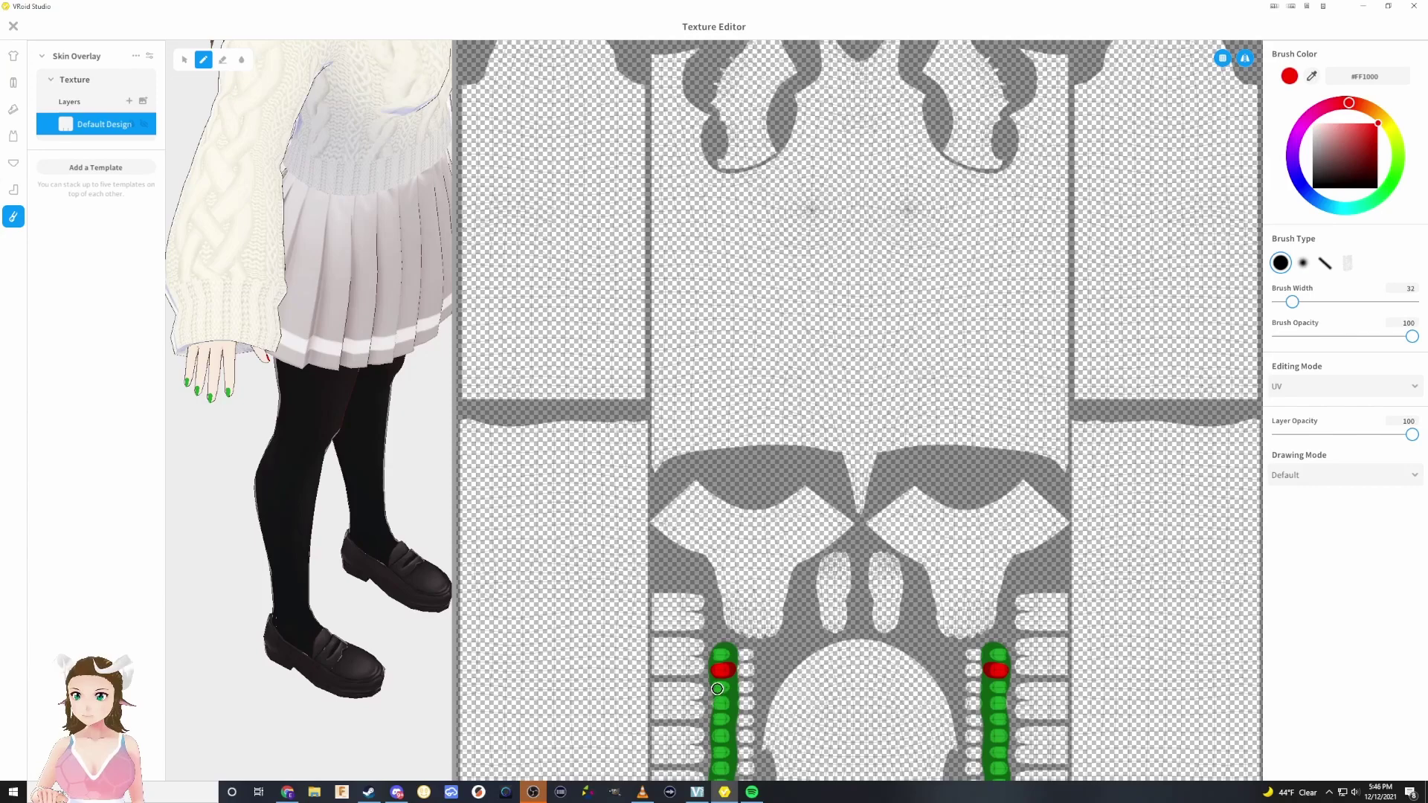
Step: Paint two more red trial bands on the nail strip, then undo all remaining red marks
left_click_drag(717, 689, 714, 686)
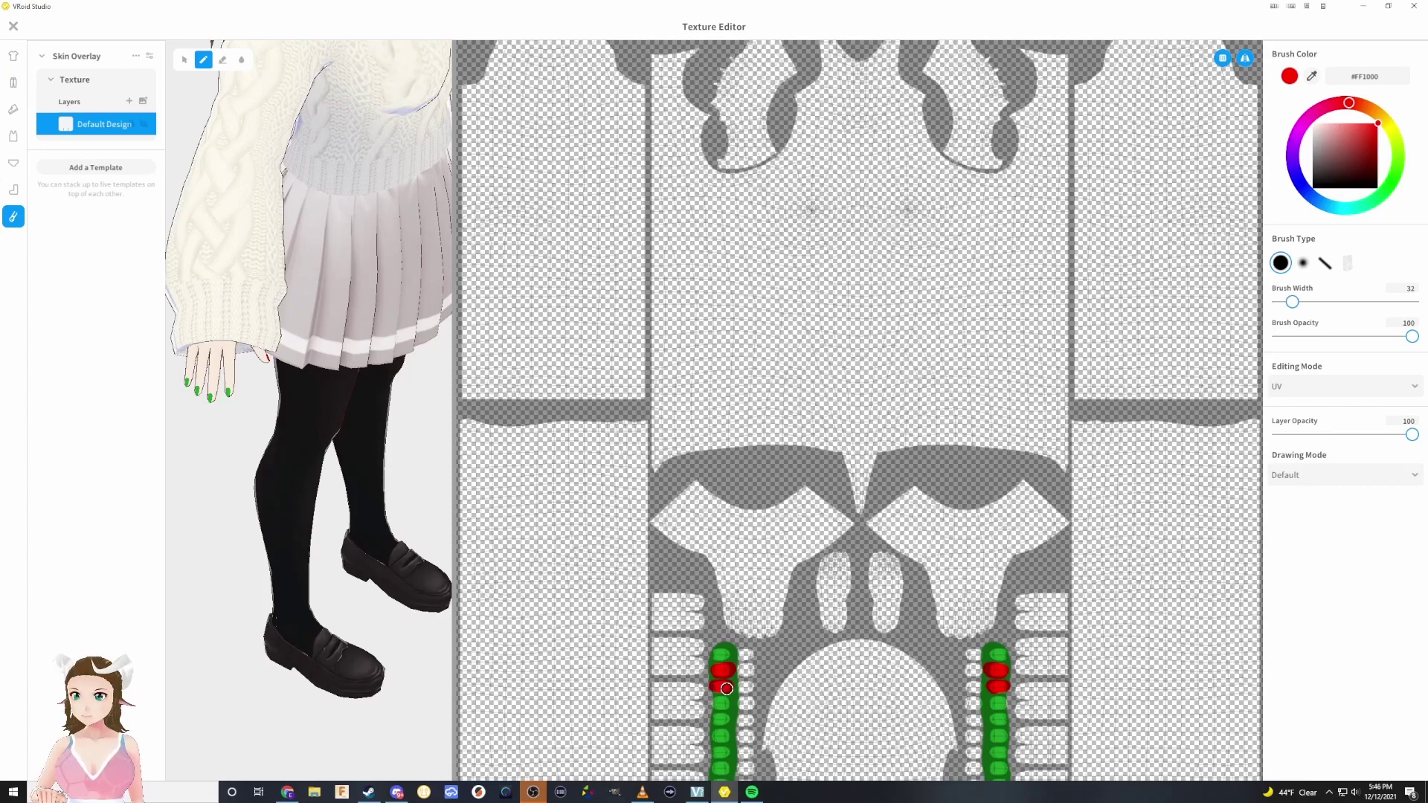
left_click_drag(721, 705, 714, 697)
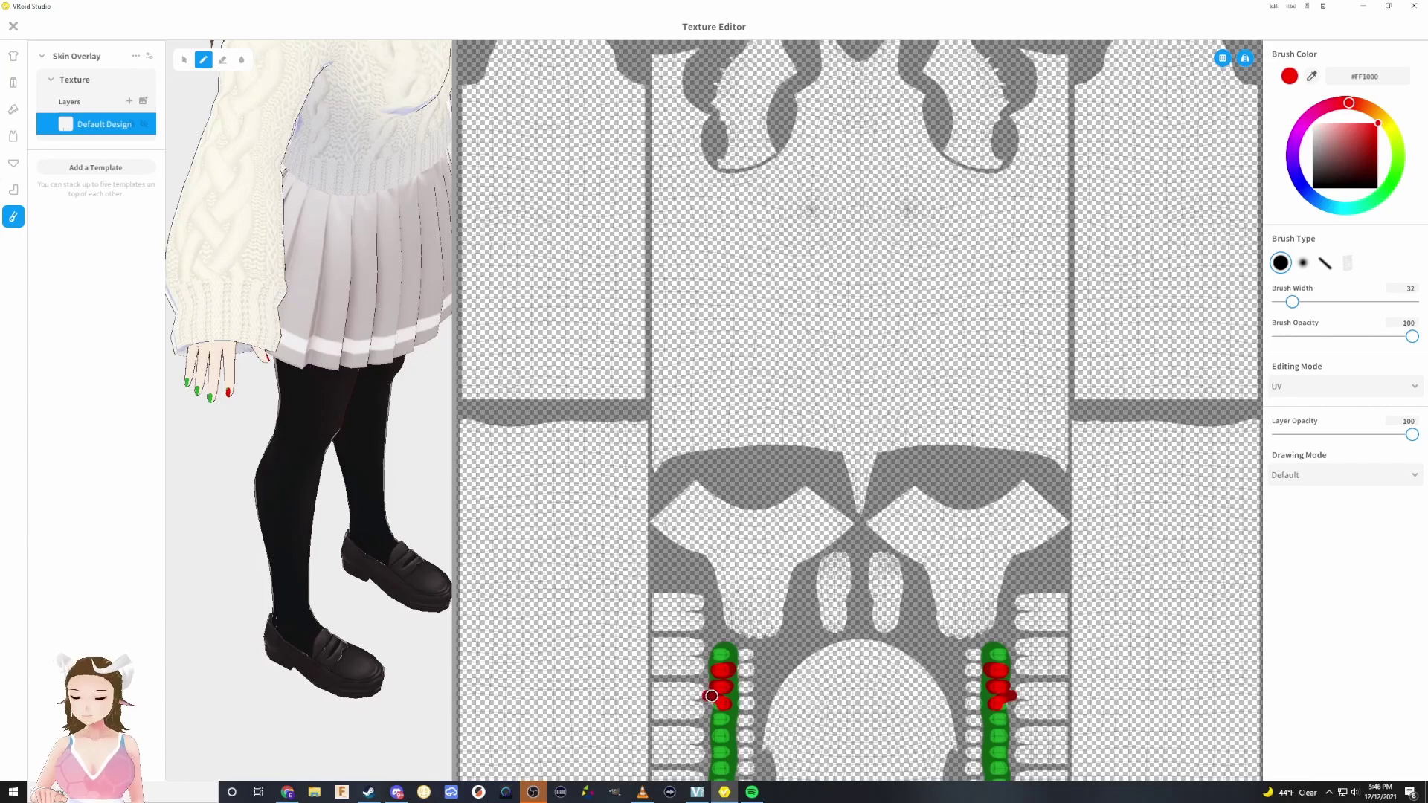
key("ctrl+z")
key("ctrl+z")
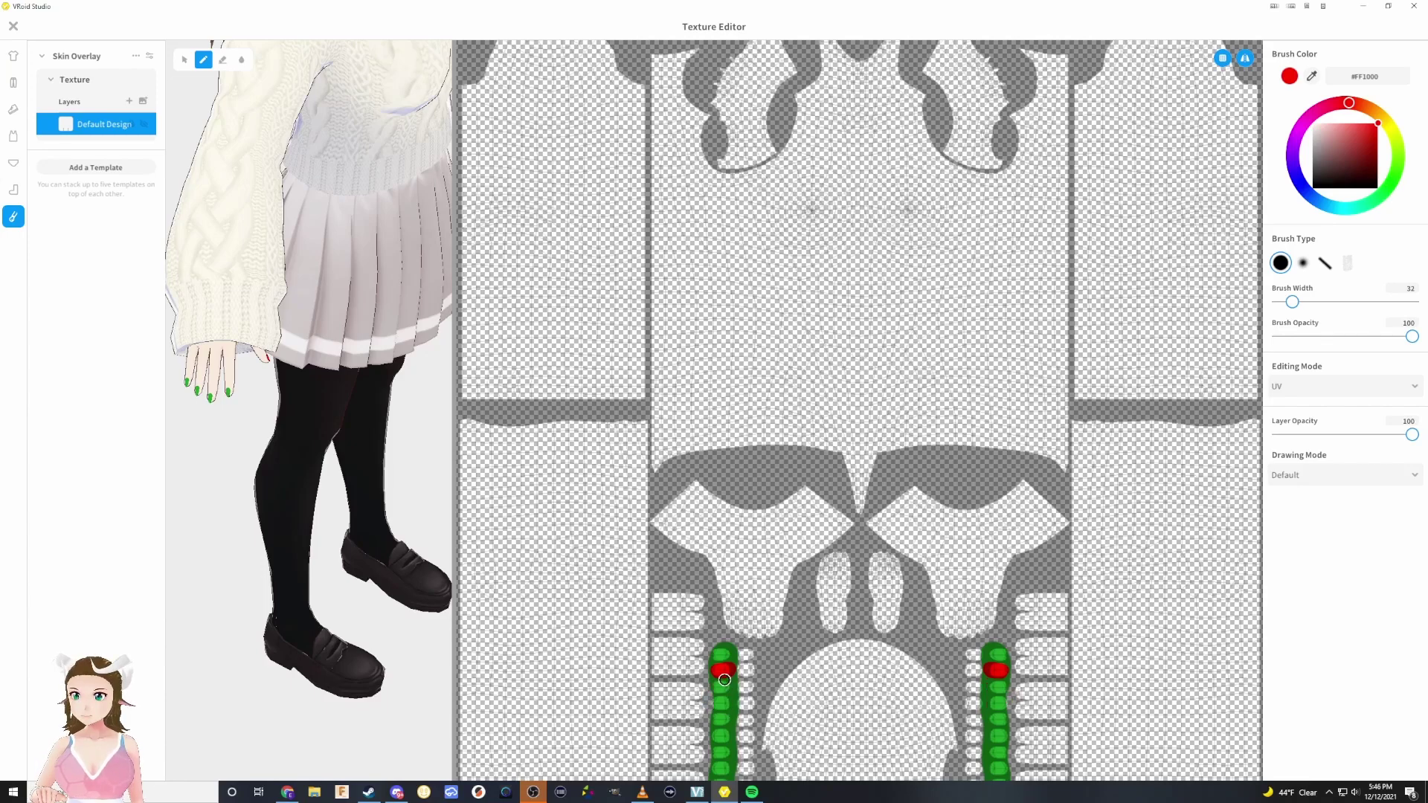
key("ctrl+z")
scroll(358, 565, "up", 3)
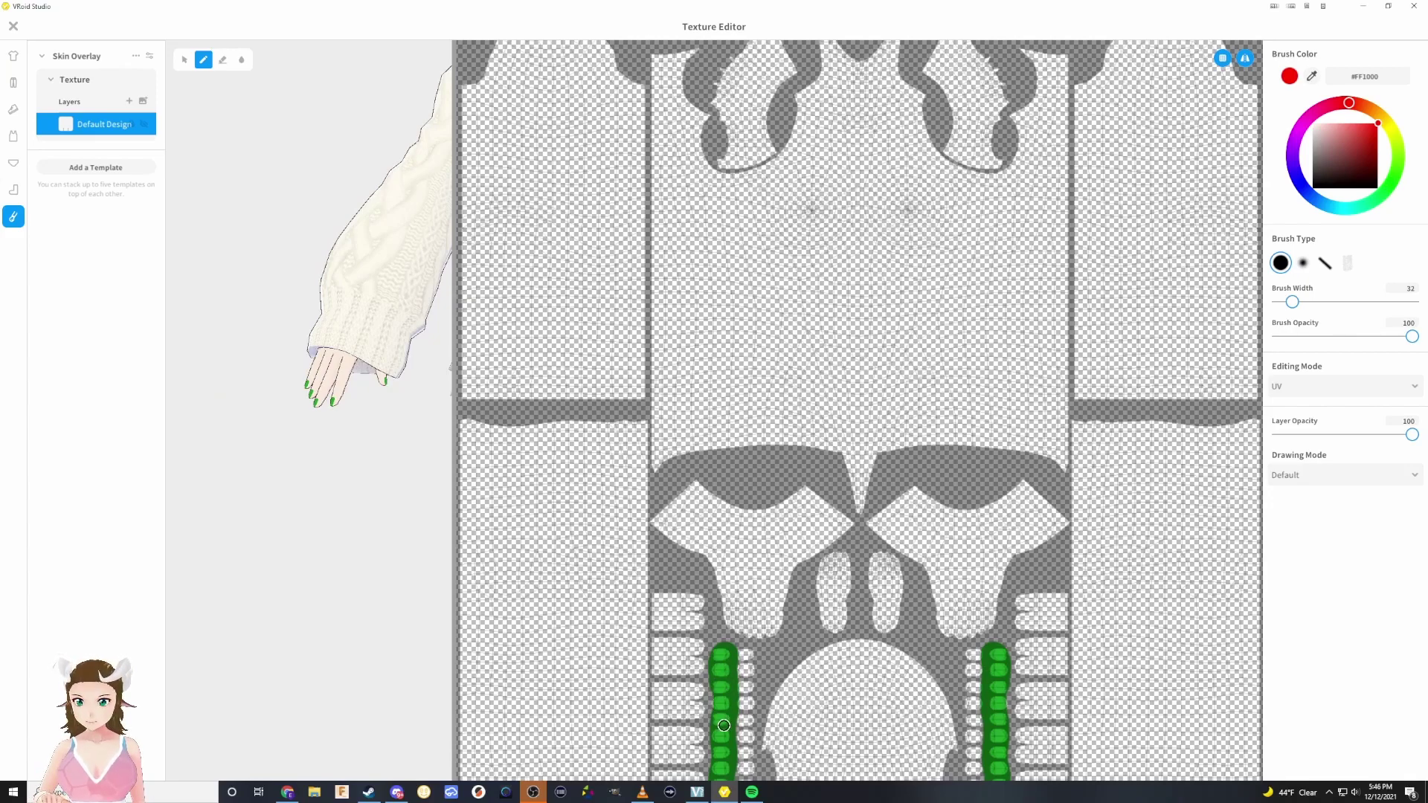
Step: Paint the top fingernail red on both mirrored nail strips
scroll(722, 770, "down", 1)
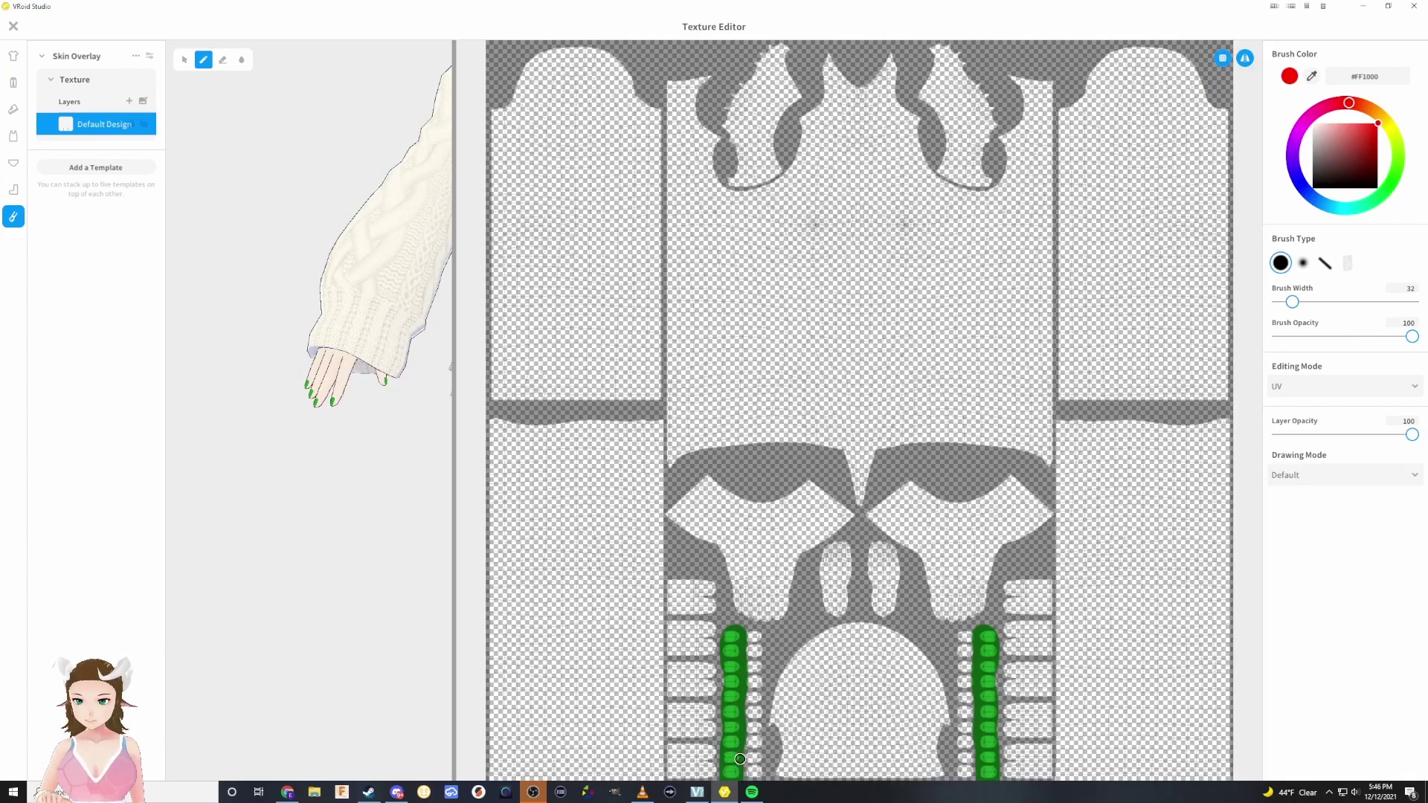
scroll(733, 760, "down", 1)
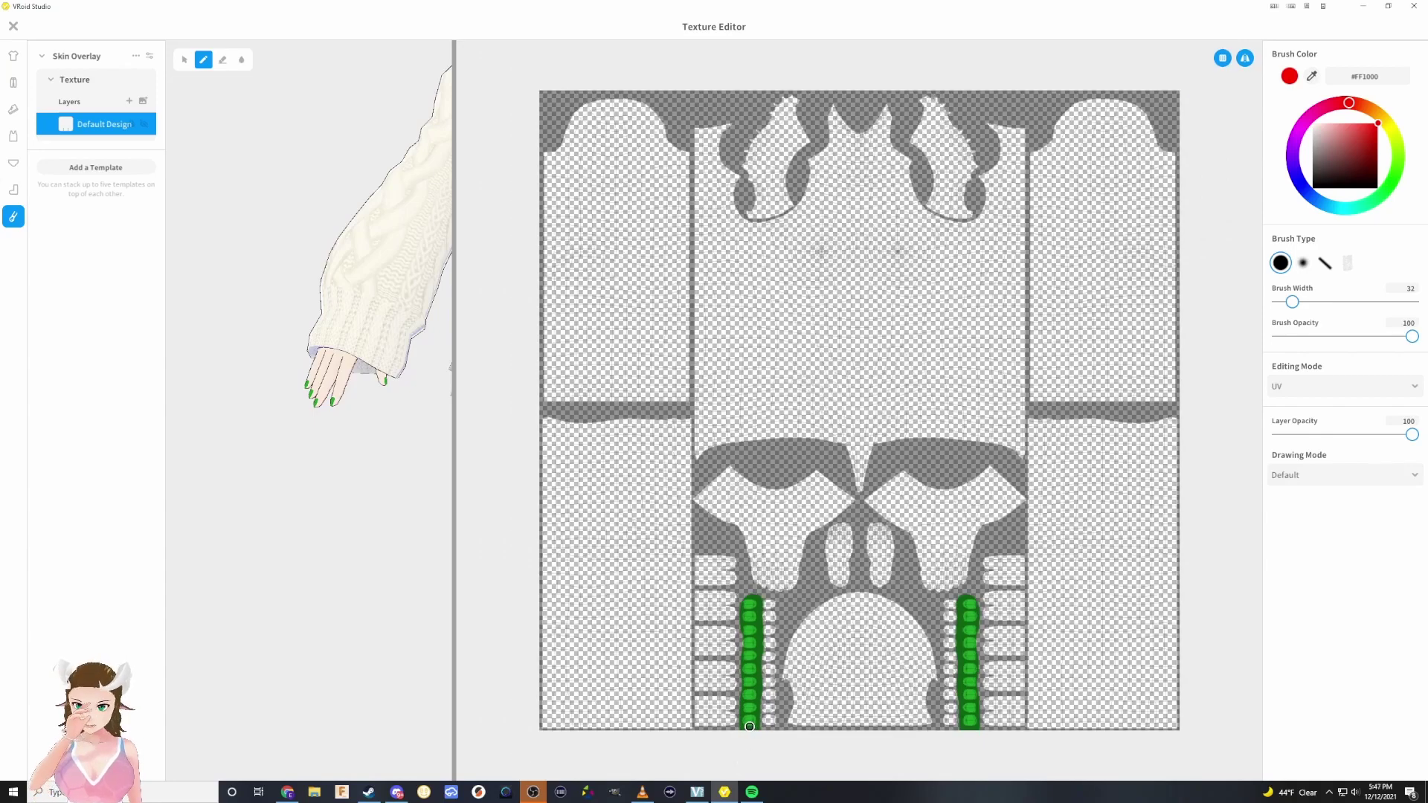
scroll(751, 722, "up", 1)
scroll(763, 652, "up", 1)
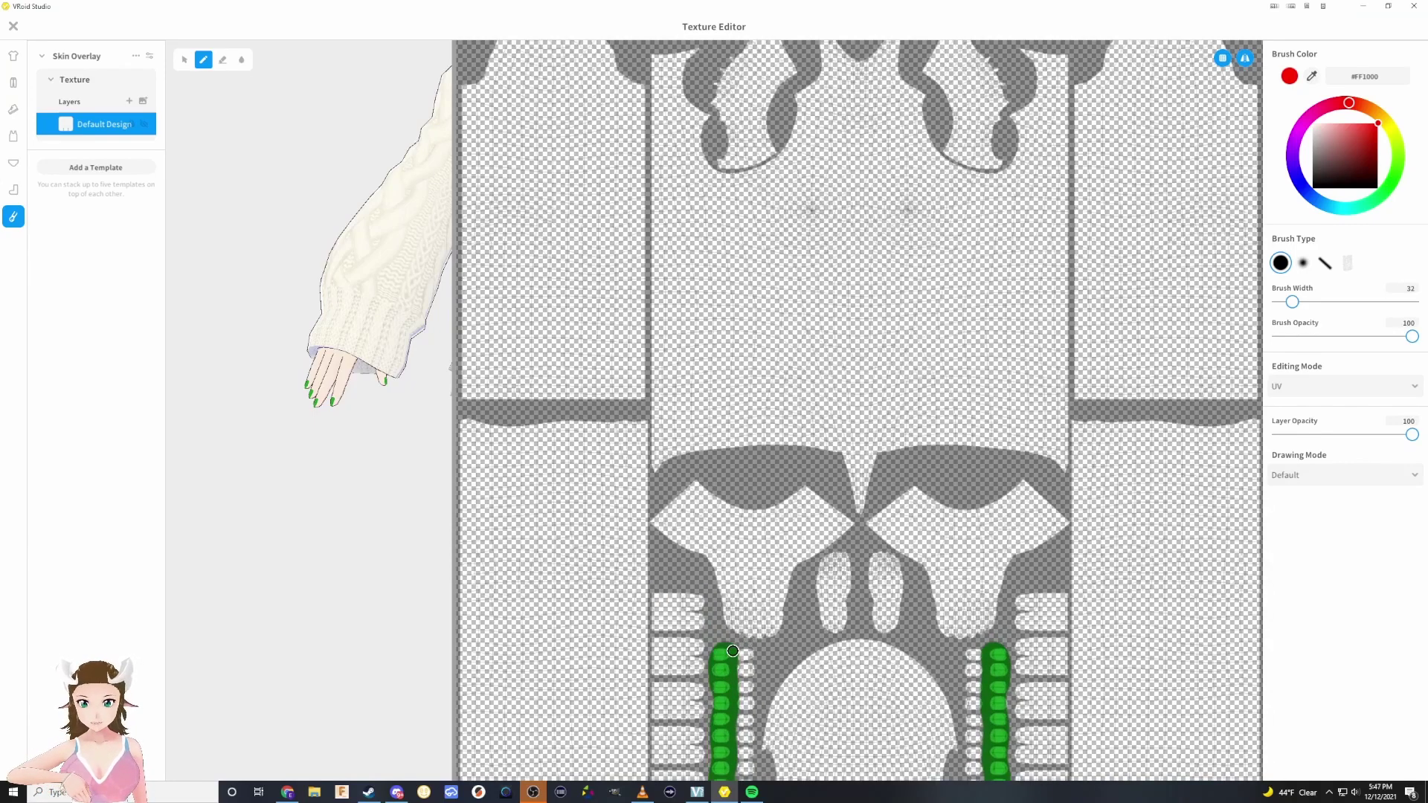
left_click_drag(718, 652, 724, 656)
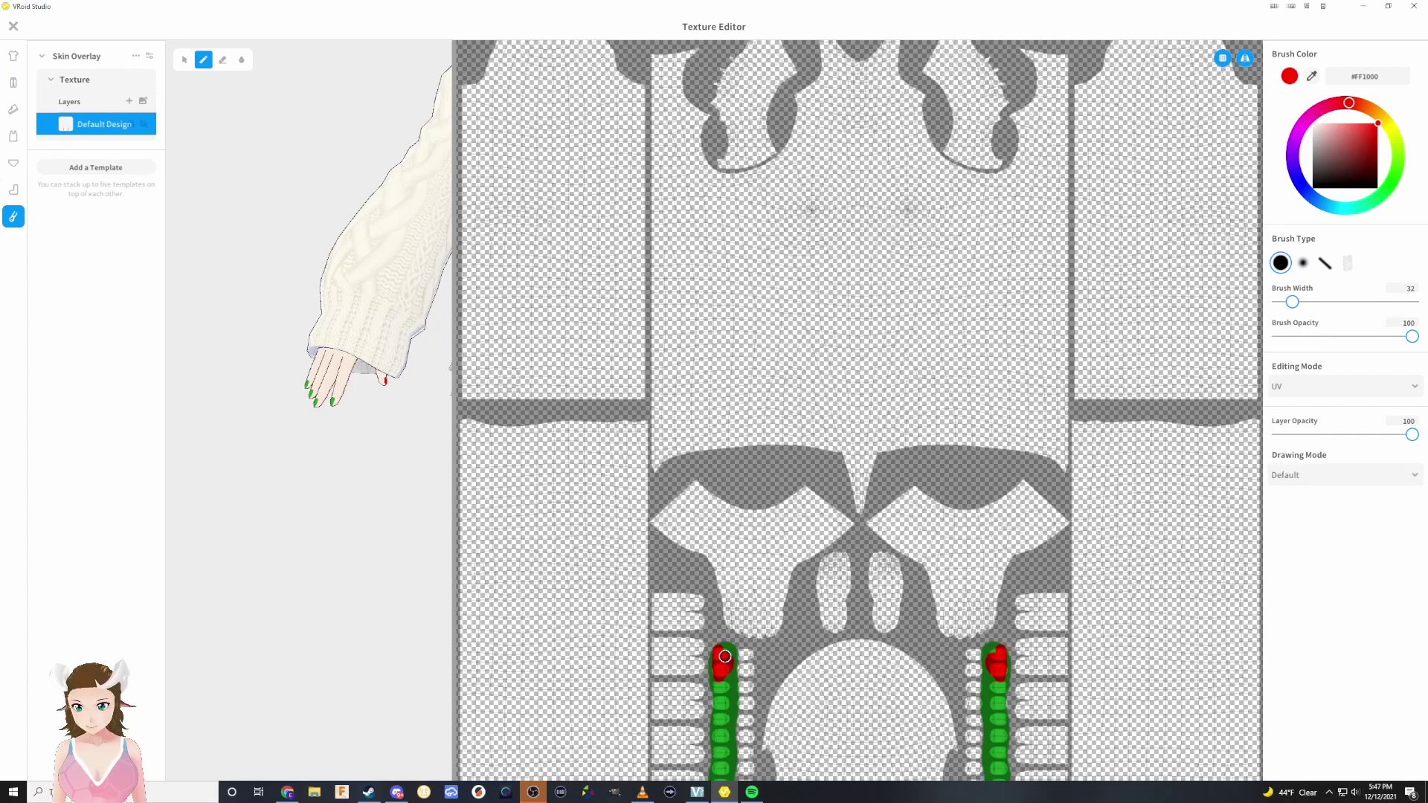
key("ctrl+z")
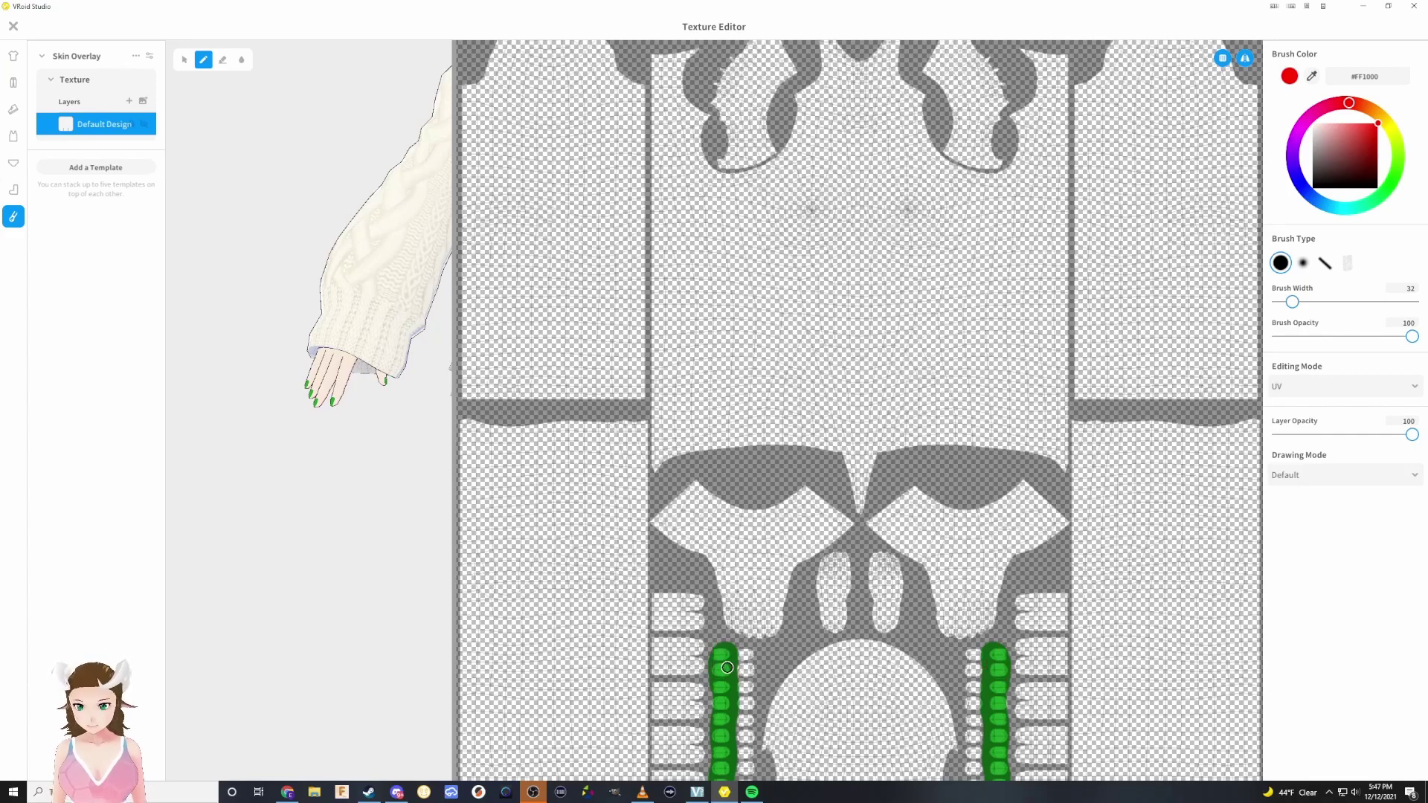
left_click(725, 670)
left_click_drag(717, 668, 714, 654)
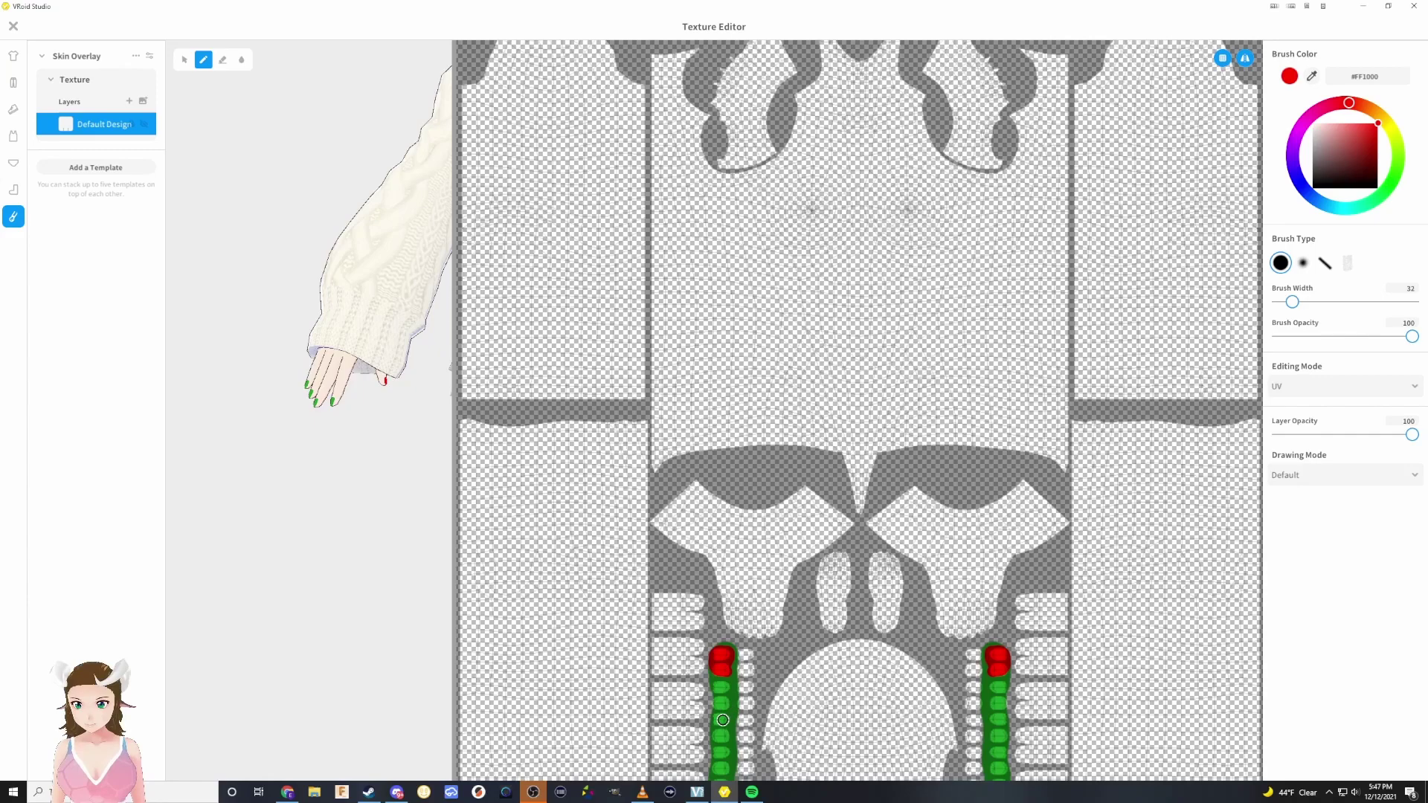
Step: Paint a lower fingernail and the bottom fingernail red, redoing one misplaced dab
left_click_drag(722, 719, 725, 717)
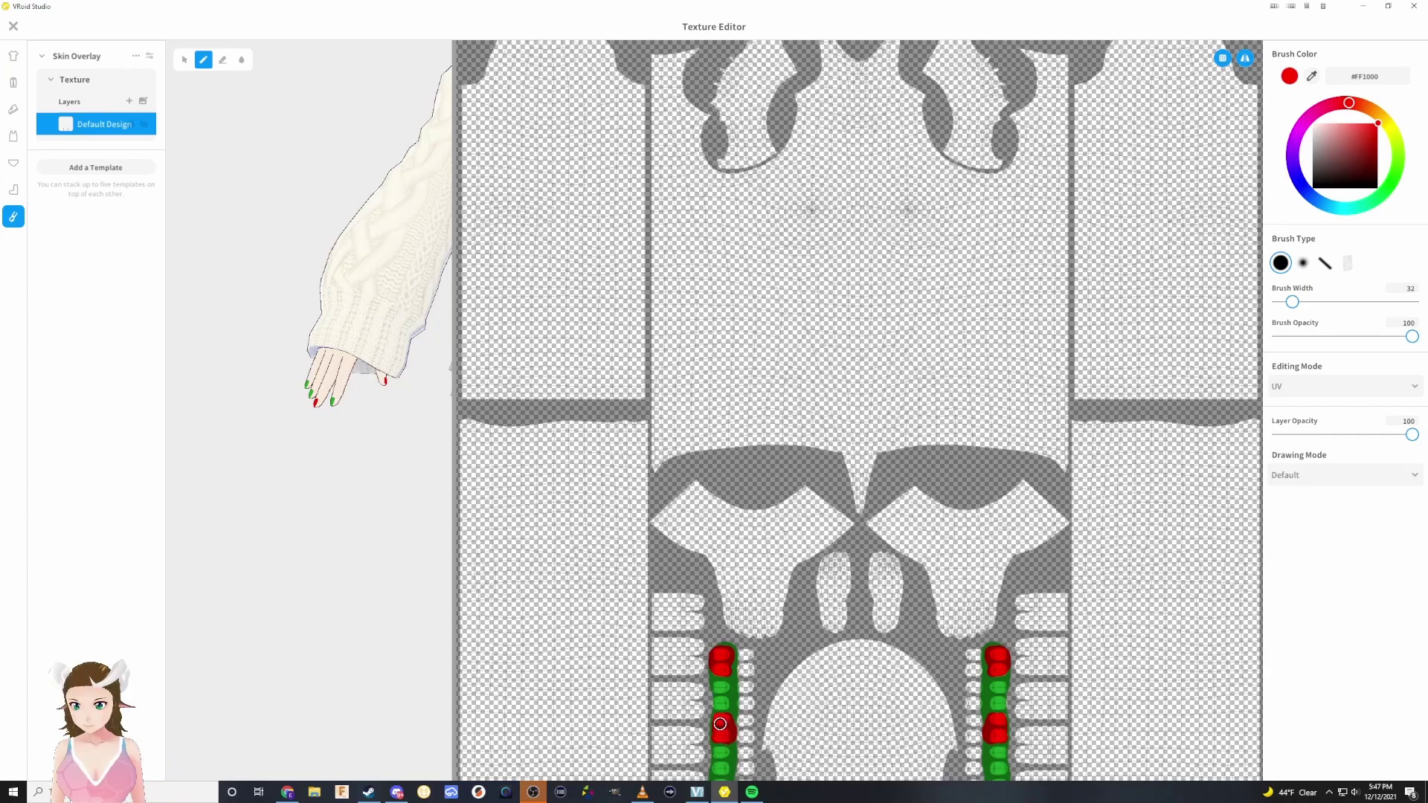
scroll(743, 746, "down", 2)
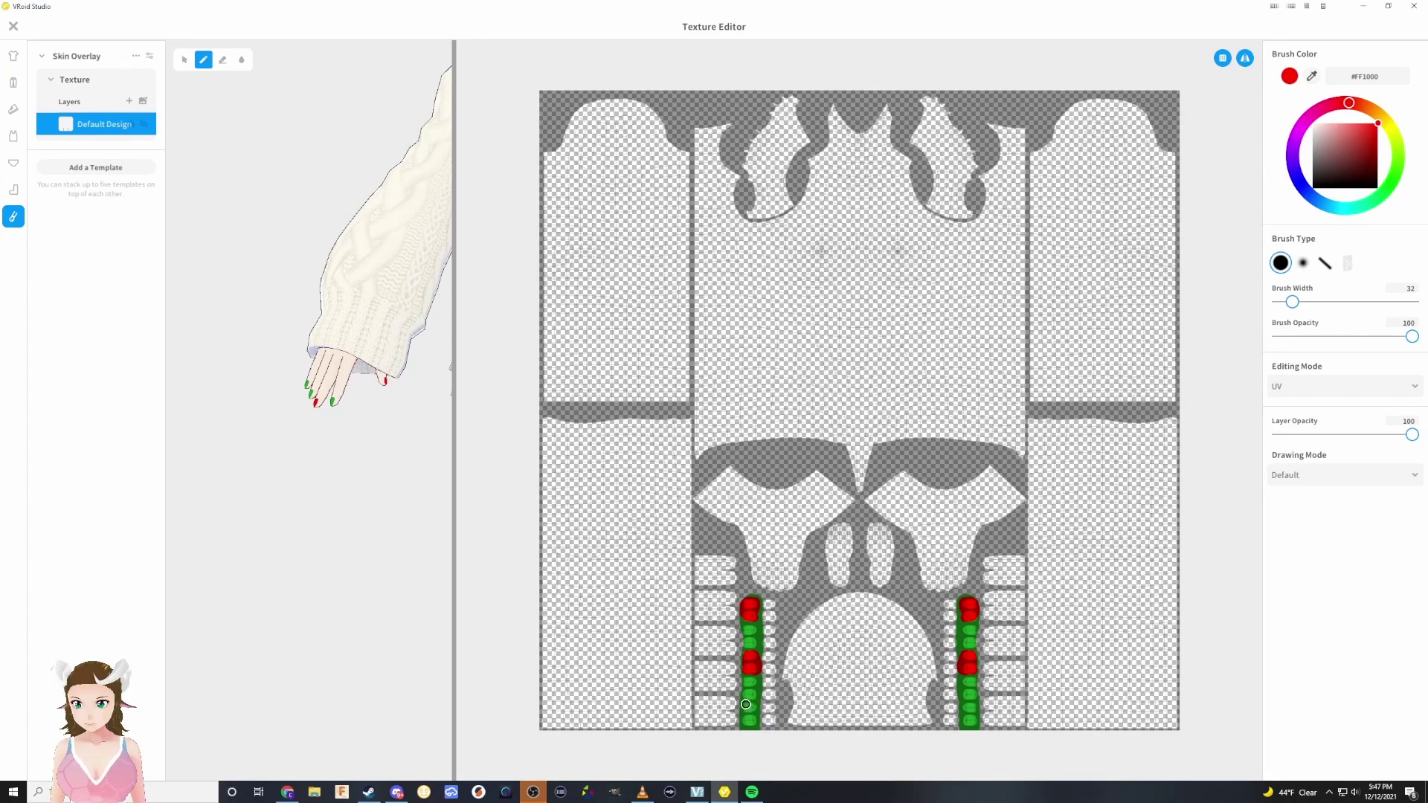
left_click(744, 706)
key("ctrl+z")
left_click_drag(753, 709, 741, 716)
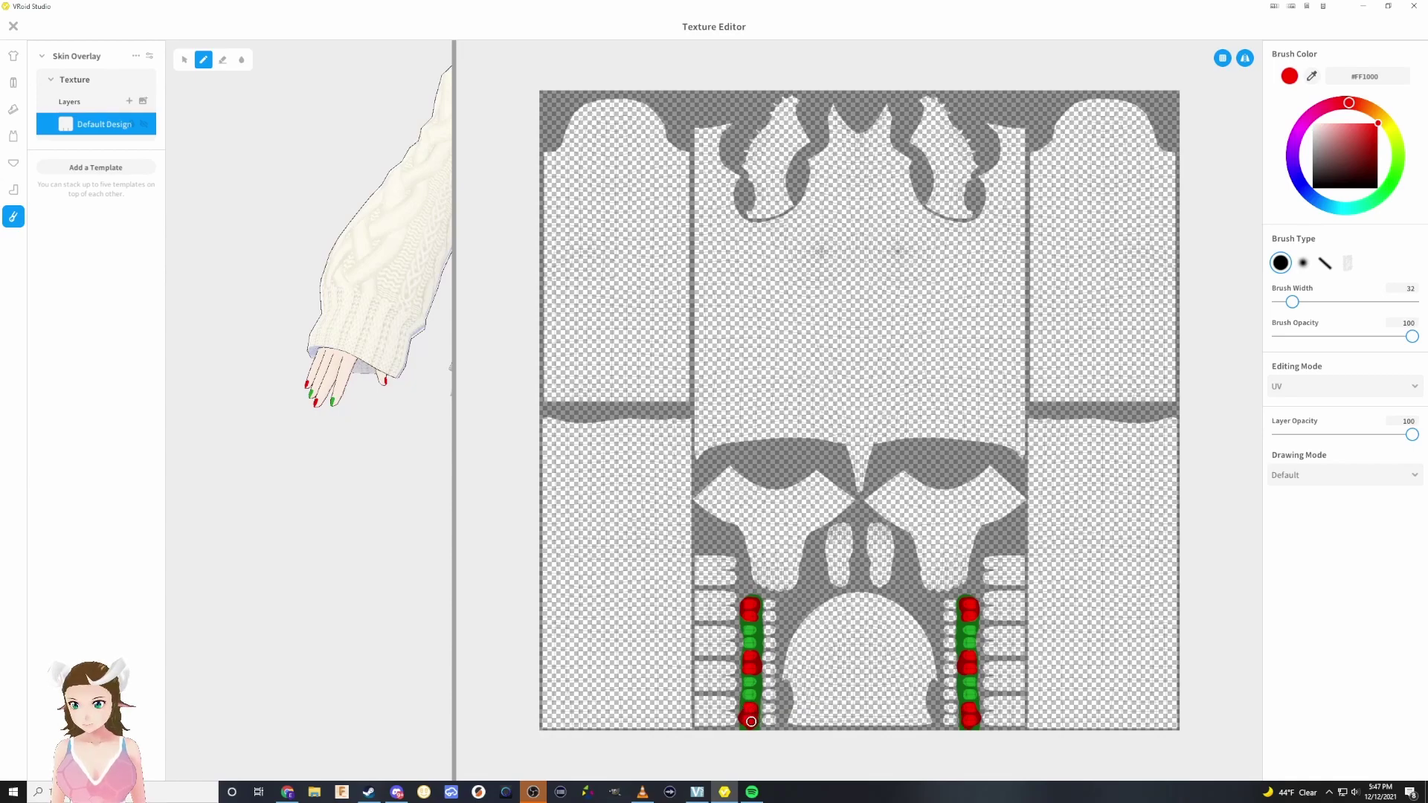
scroll(353, 554, "up", 5)
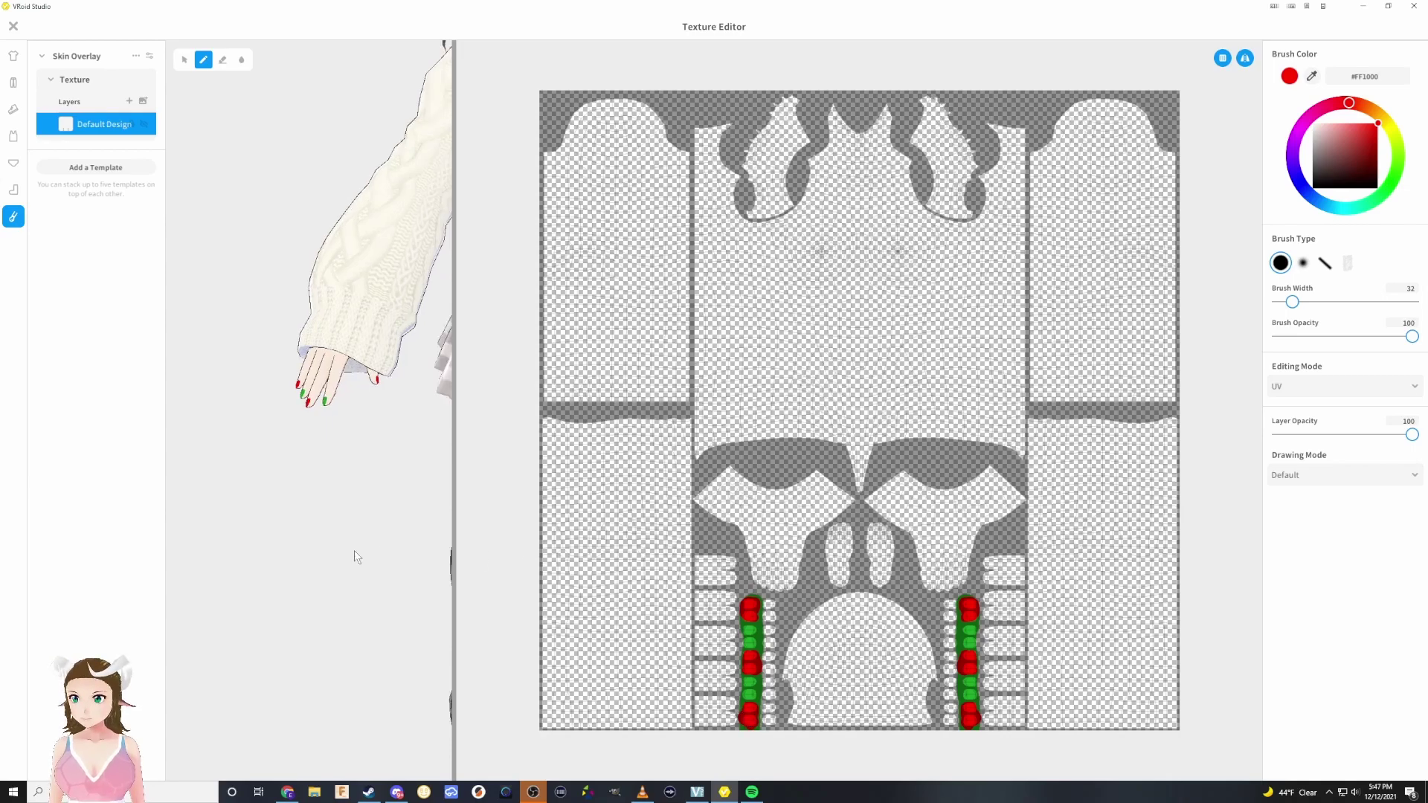
scroll(369, 554, "up", 2)
scroll(379, 548, "up", 2)
scroll(360, 560, "up", 2)
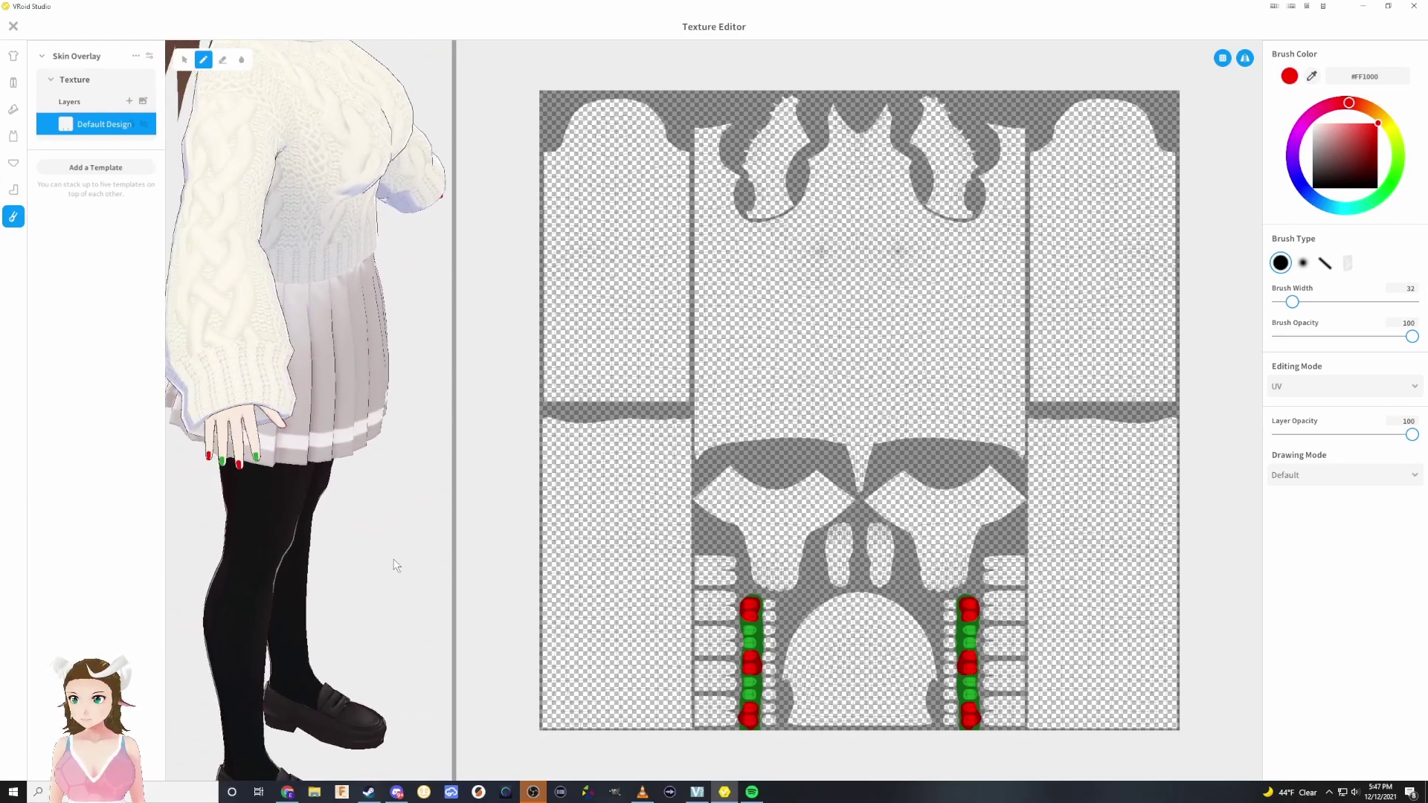
scroll(395, 564, "up", 2)
scroll(403, 555, "up", 2)
scroll(403, 554, "up", 2)
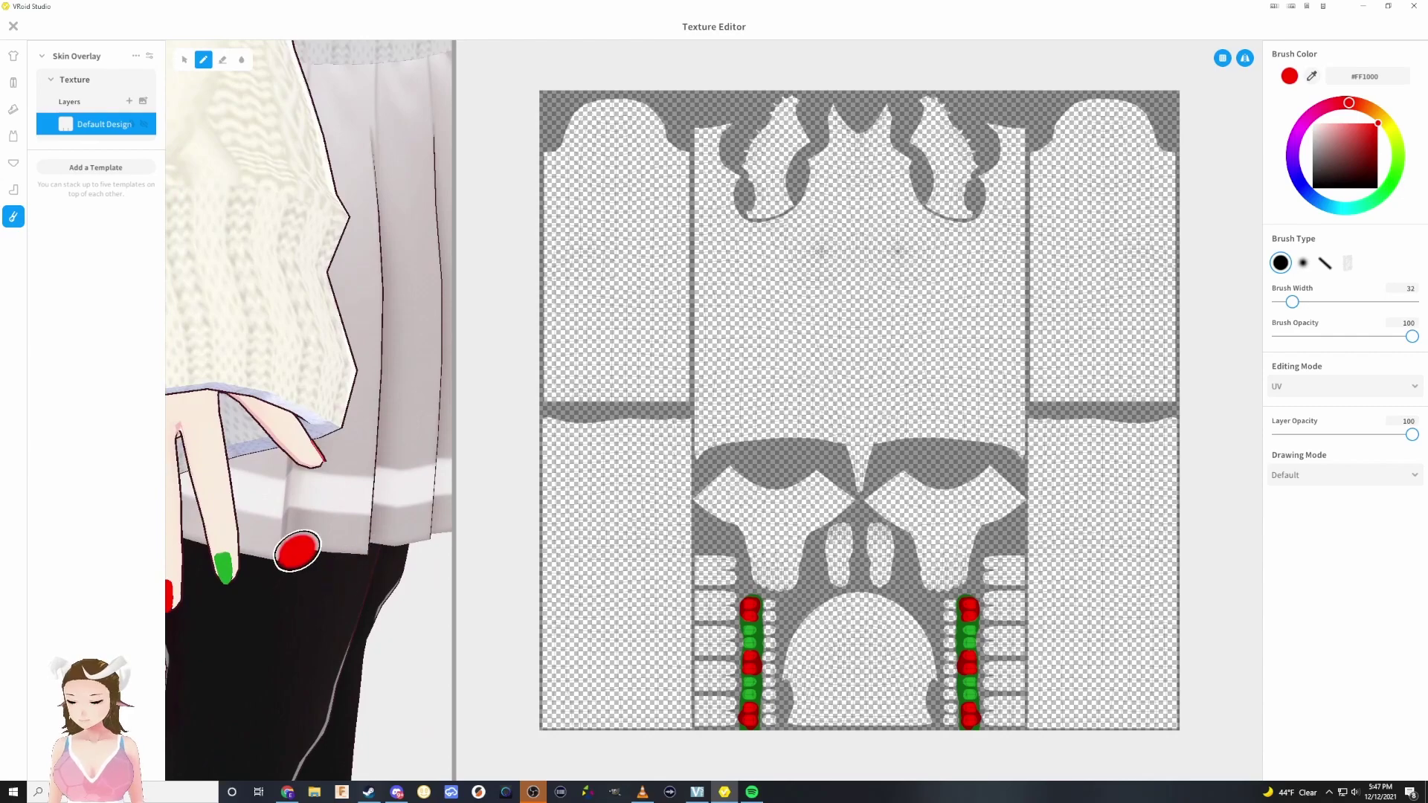
scroll(403, 554, "up", 2)
scroll(290, 569, "down", 3)
scroll(290, 569, "down", 2)
scroll(290, 569, "down", 1)
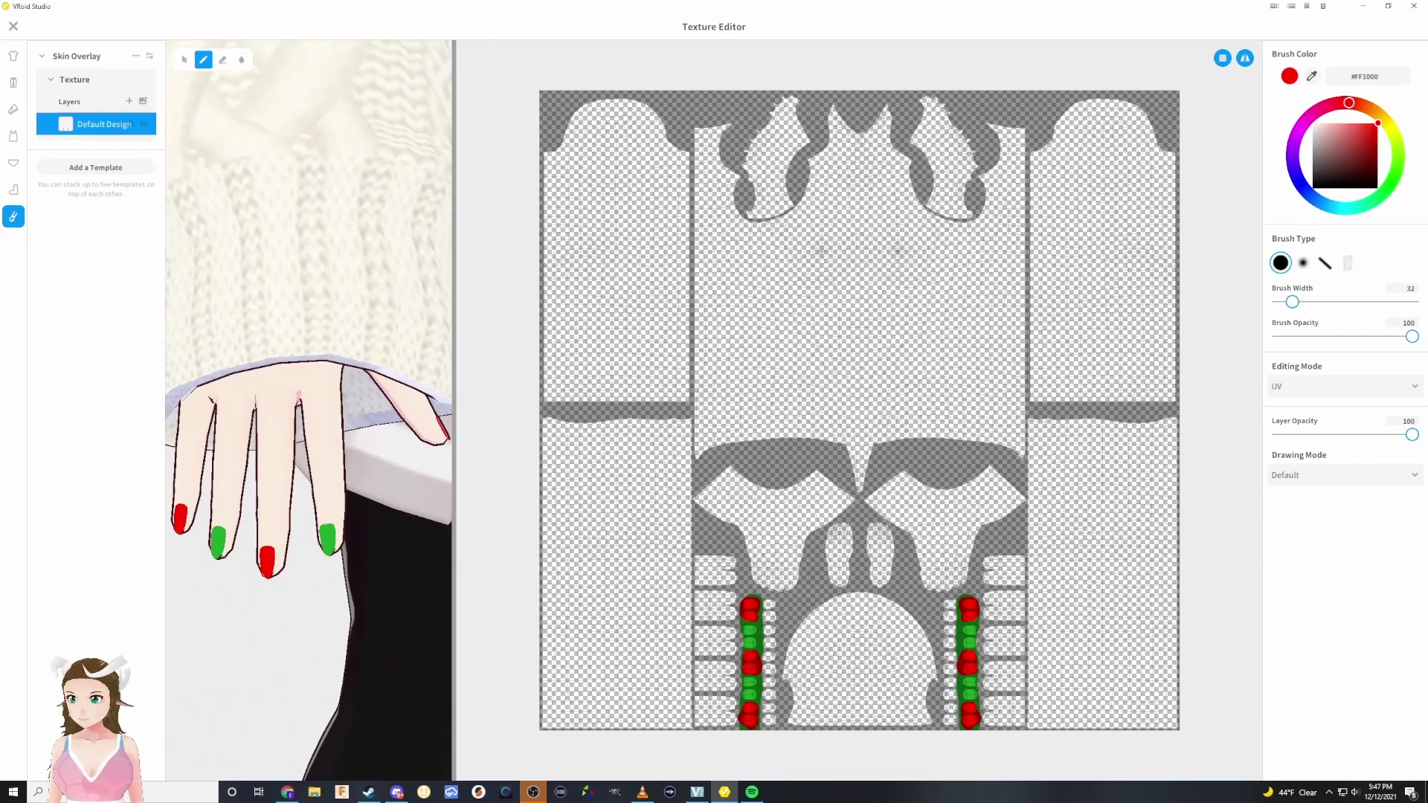
scroll(290, 569, "down", 1)
scroll(291, 569, "down", 2)
scroll(291, 569, "down", 2)
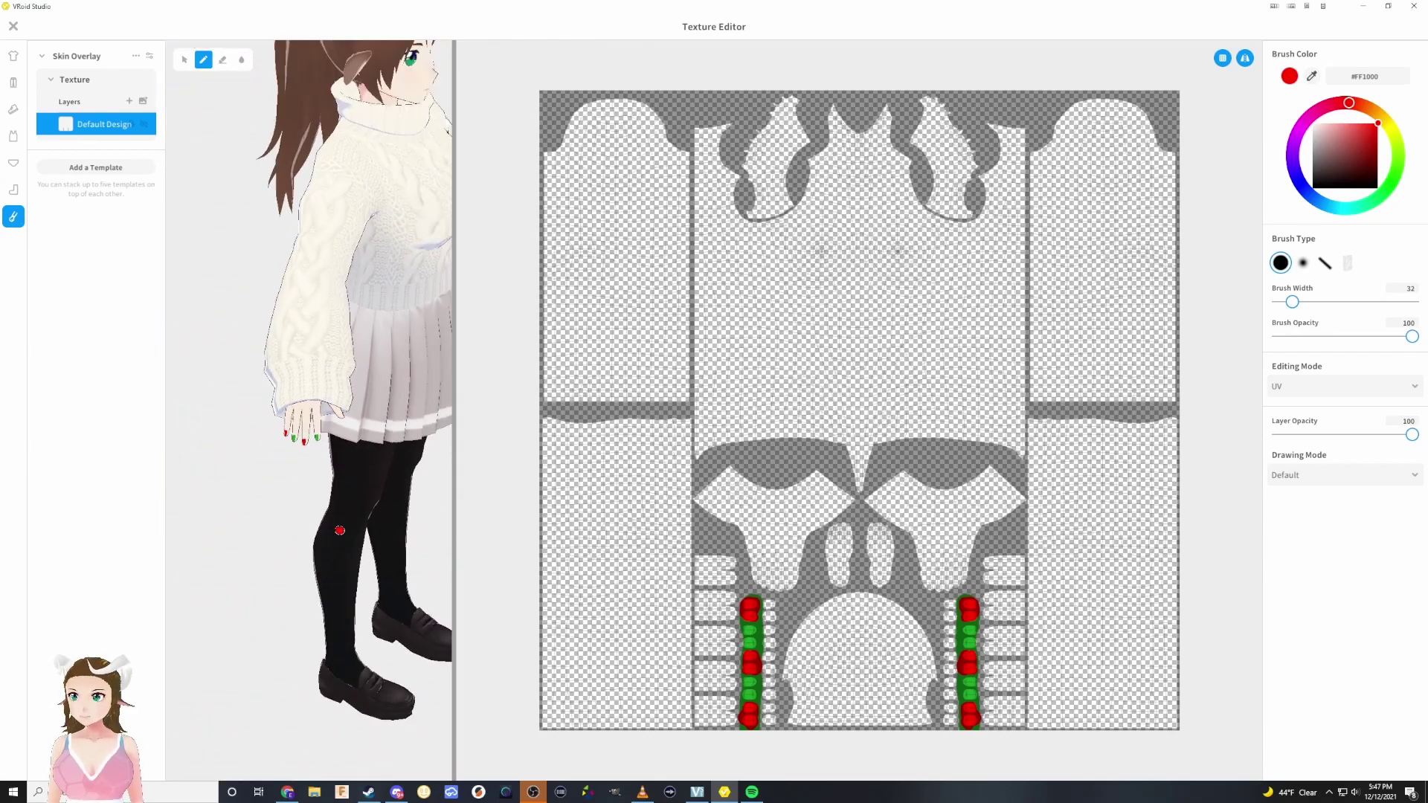
right_click_drag(312, 521, 223, 520)
mouse_move(358, 521)
right_mouse_down()
mouse_move(387, 501)
mouse_move(311, 494)
mouse_move(437, 489)
right_mouse_up()
scroll(437, 488, "up", 2)
scroll(363, 452, "up", 2)
scroll(363, 452, "up", 3)
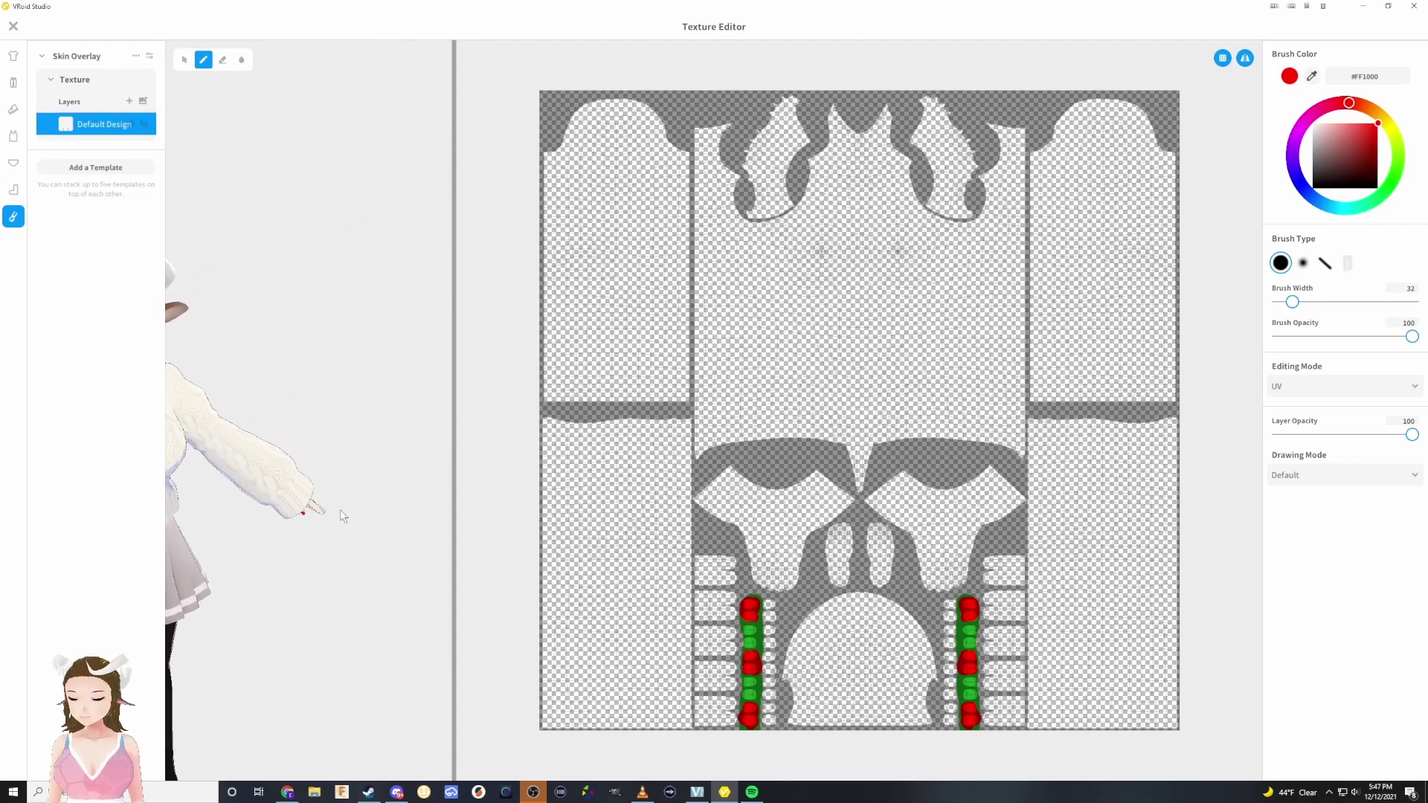
scroll(339, 512, "up", 1)
scroll(354, 536, "down", 3)
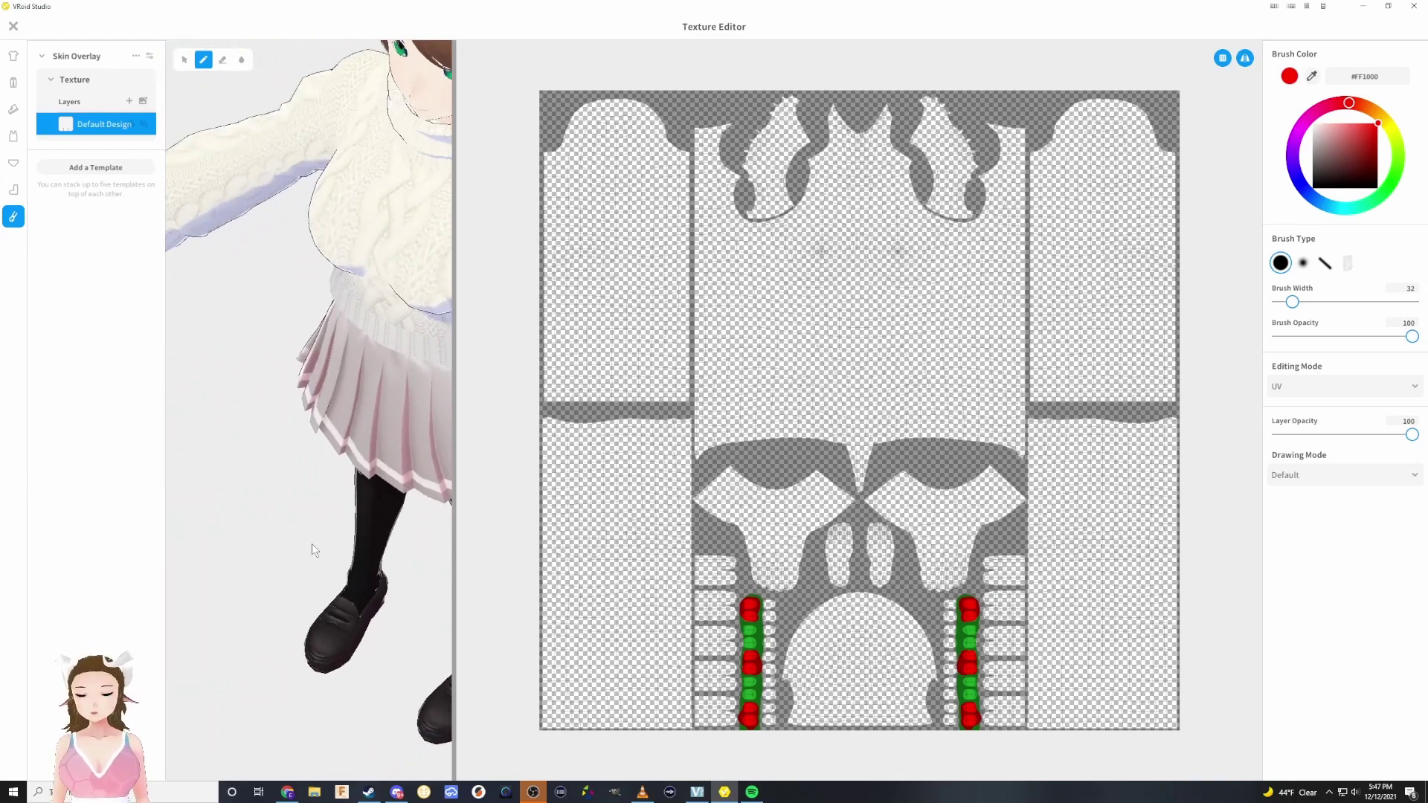
scroll(311, 543, "up", 3)
scroll(336, 574, "up", 2)
scroll(336, 632, "up", 2)
scroll(336, 696, "up", 2)
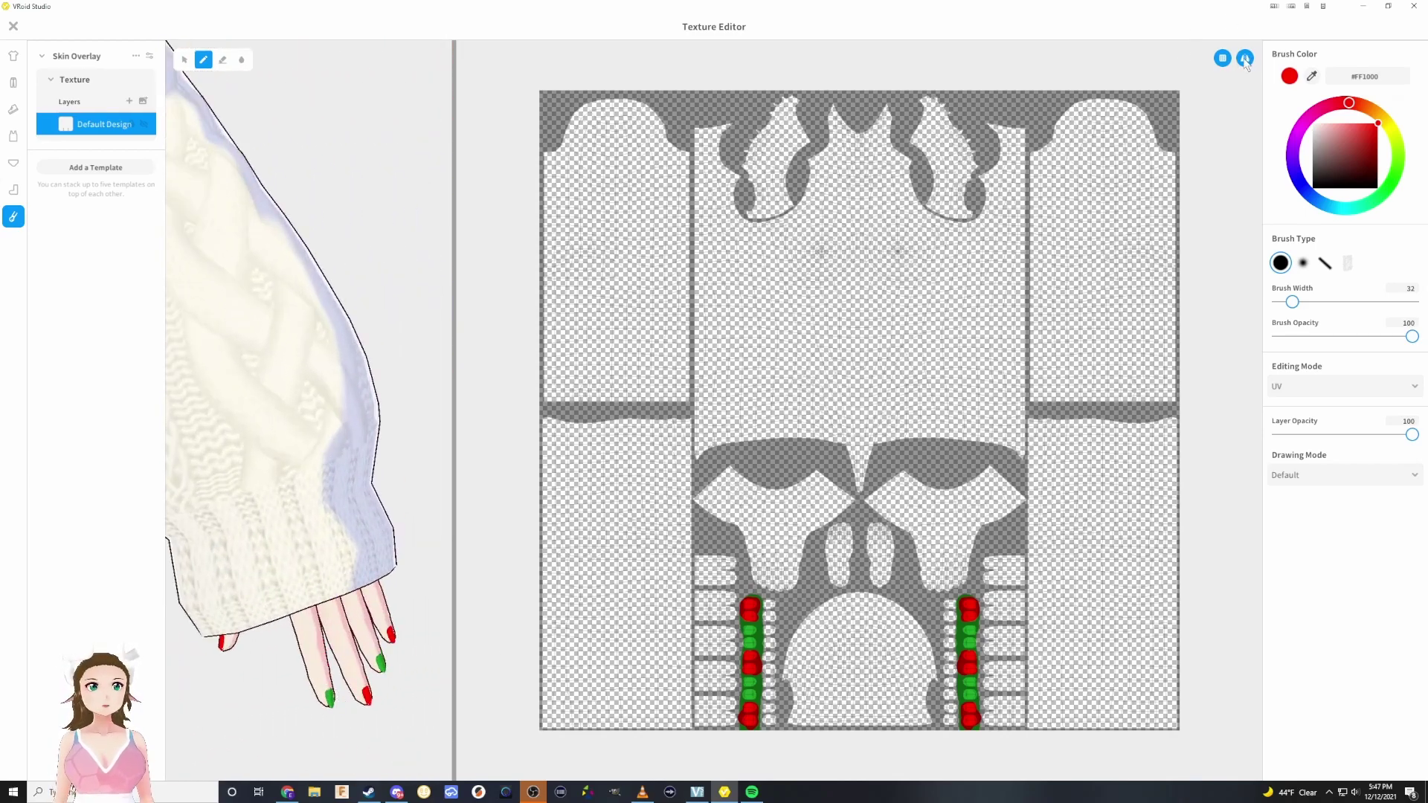
right_click_drag(398, 652, 276, 658)
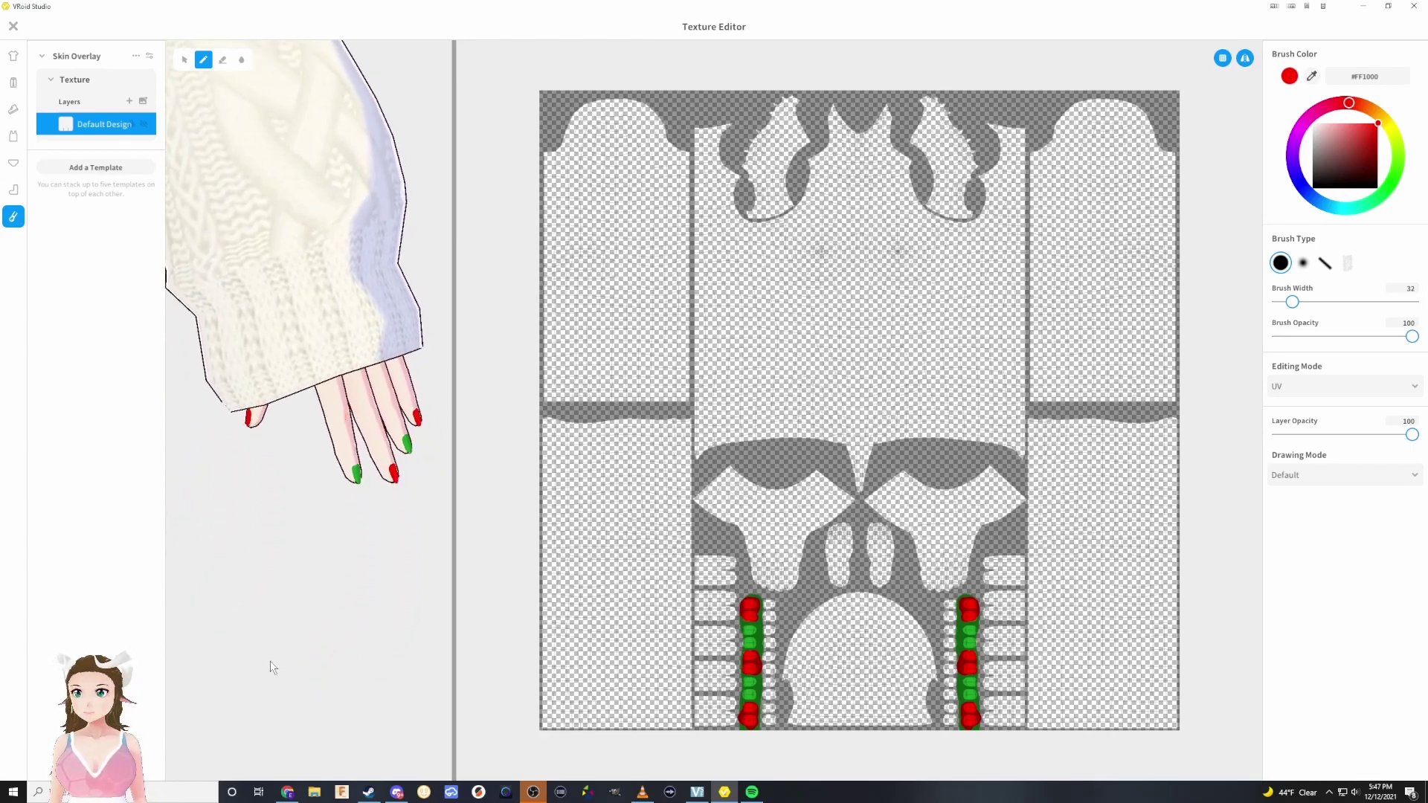
scroll(276, 658, "down", 1)
scroll(283, 640, "down", 1)
scroll(287, 633, "down", 1)
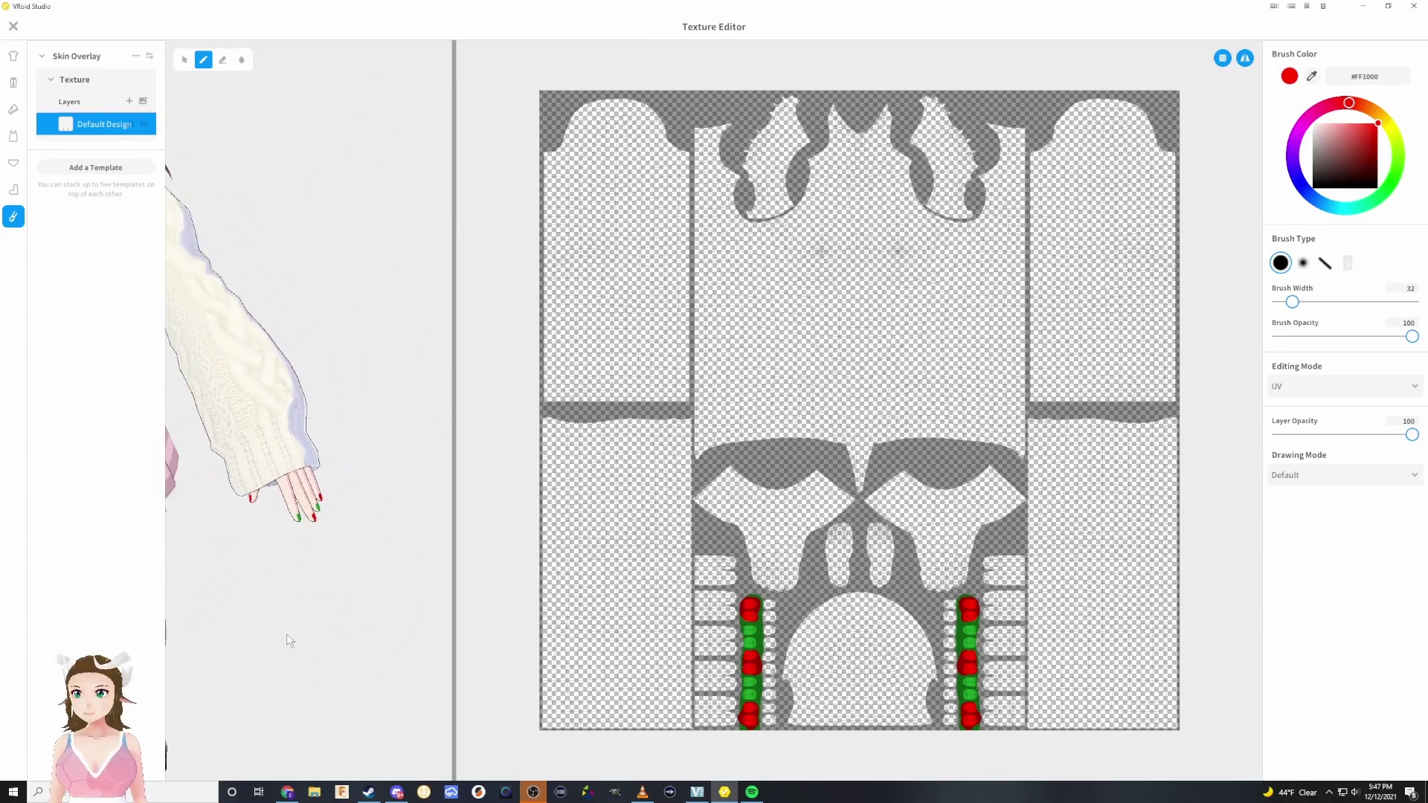
scroll(360, 619, "down", 3)
scroll(361, 620, "down", 3)
right_click_drag(350, 565, 227, 400)
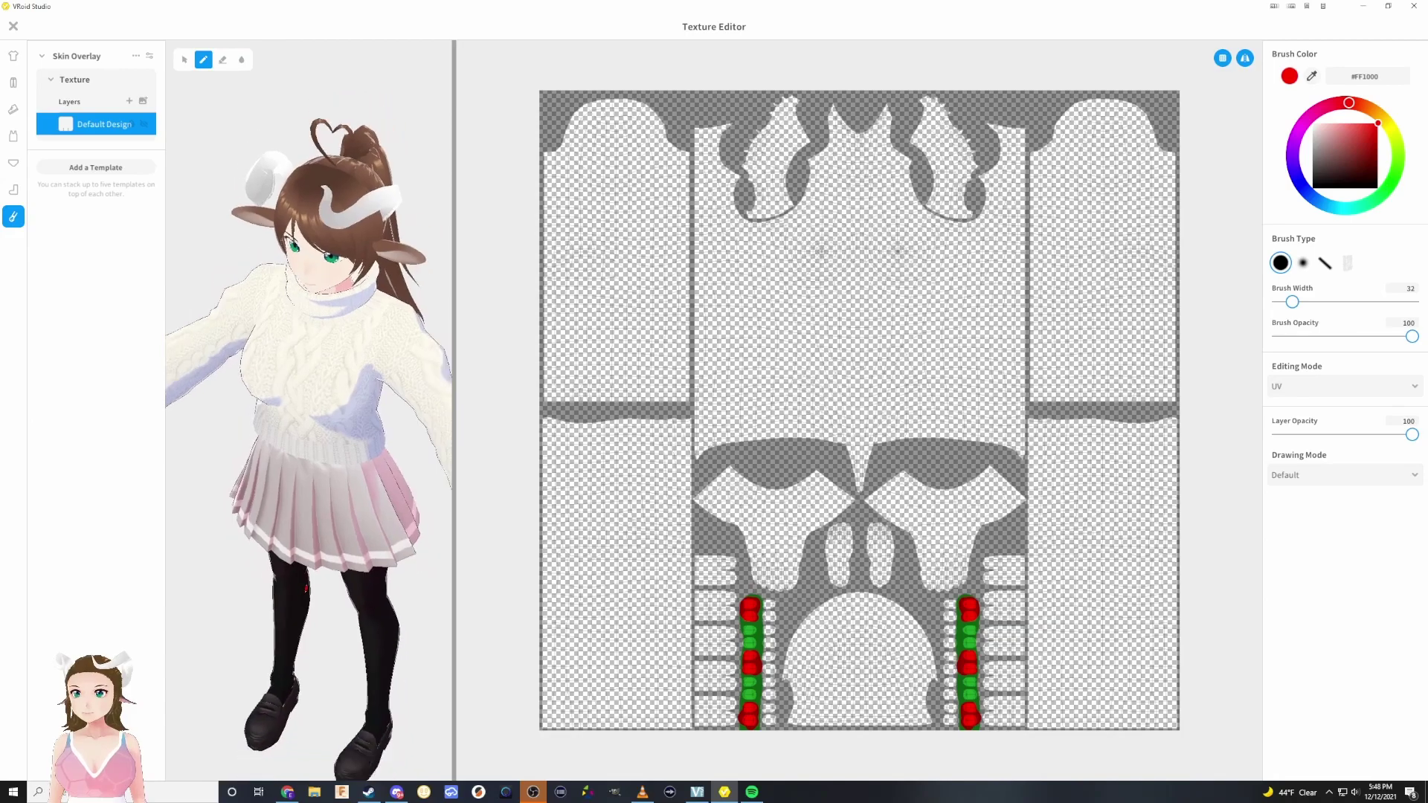
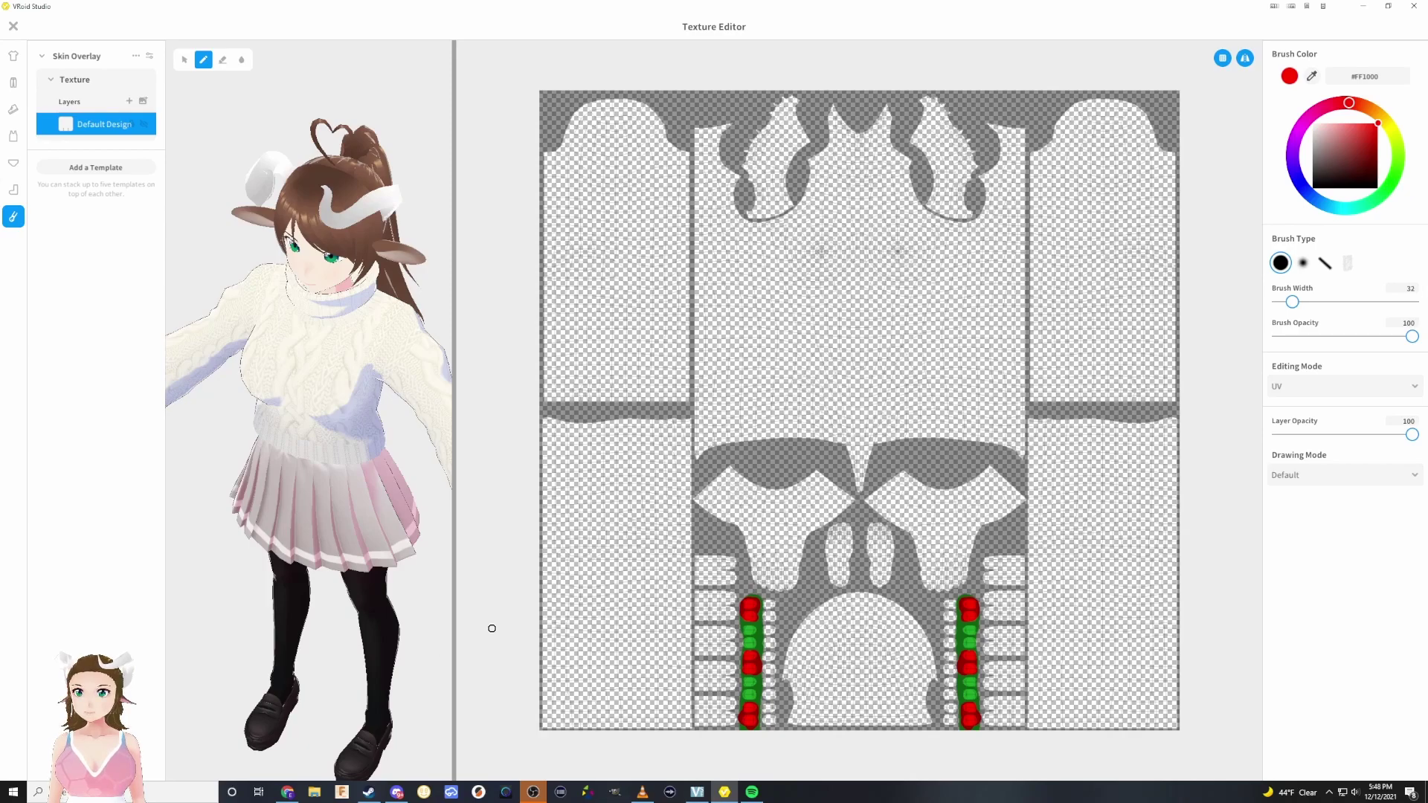
Step: Orbit the preview from above, test a red stroke on the texture and undo it
mouse_move(342, 615)
right_mouse_down()
mouse_move(342, 751)
mouse_move(405, 561)
right_mouse_up()
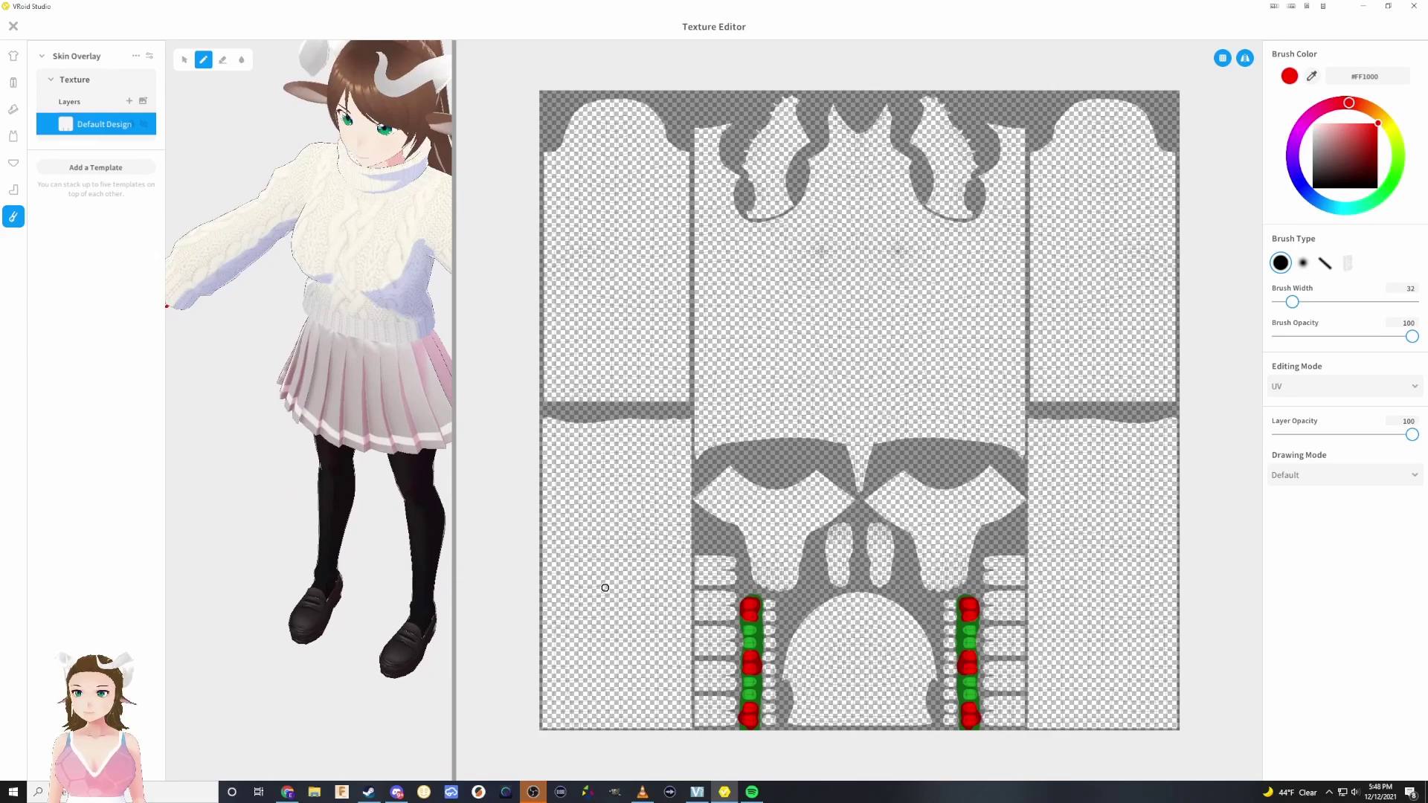
left_click_drag(584, 618, 610, 595)
key("ctrl+z")
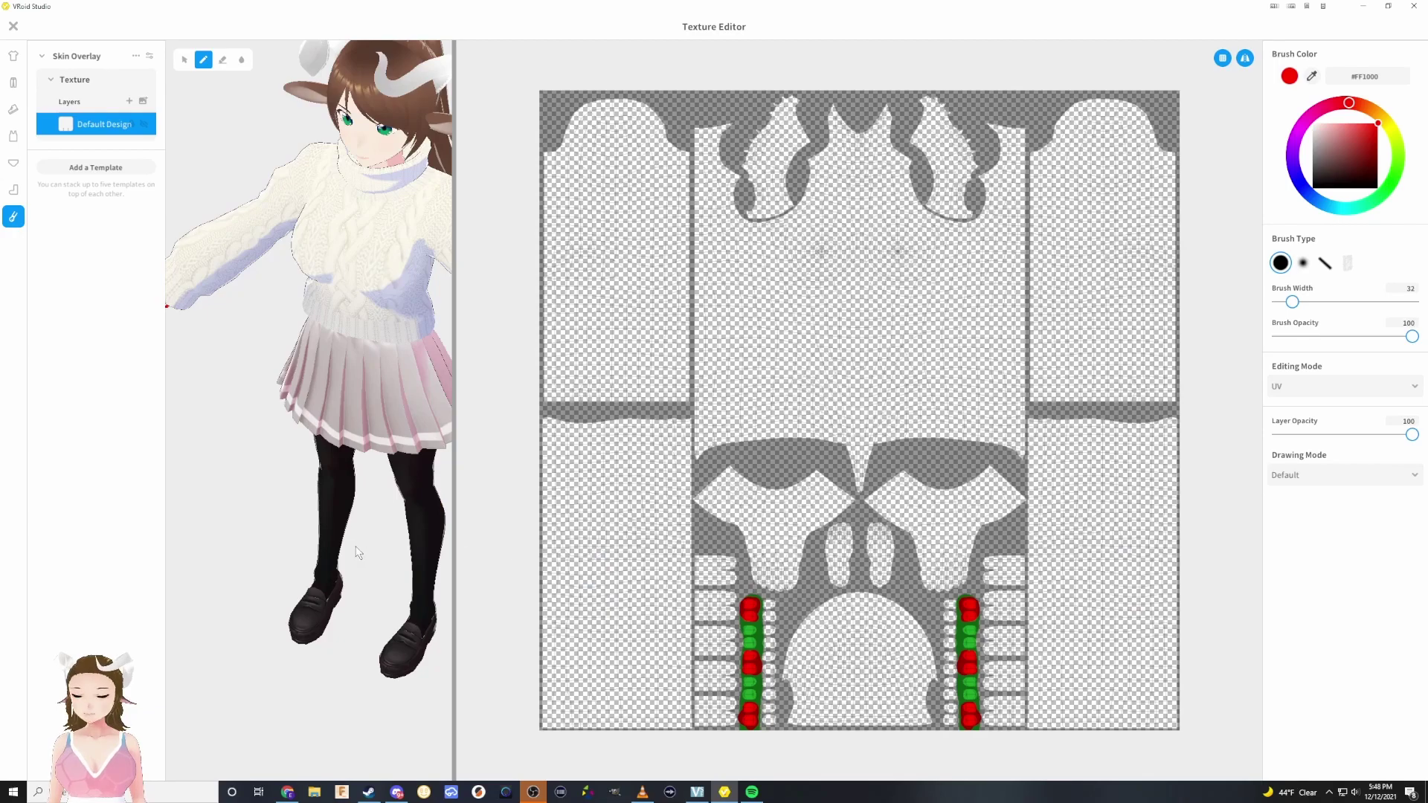
mouse_move(363, 555)
left_mouse_down()
mouse_move(328, 552)
mouse_move(354, 560)
mouse_move(342, 574)
mouse_move(381, 573)
mouse_move(367, 560)
mouse_move(386, 560)
mouse_move(334, 576)
mouse_move(342, 565)
mouse_move(283, 565)
mouse_move(379, 565)
left_mouse_up()
Step: Orbit to a three-quarter front view, try a red sleeve stroke, then undo it
scroll(320, 573, "up", 3)
scroll(332, 564, "down", 2)
scroll(342, 565, "up", 2)
left_click_drag(243, 553, 297, 568)
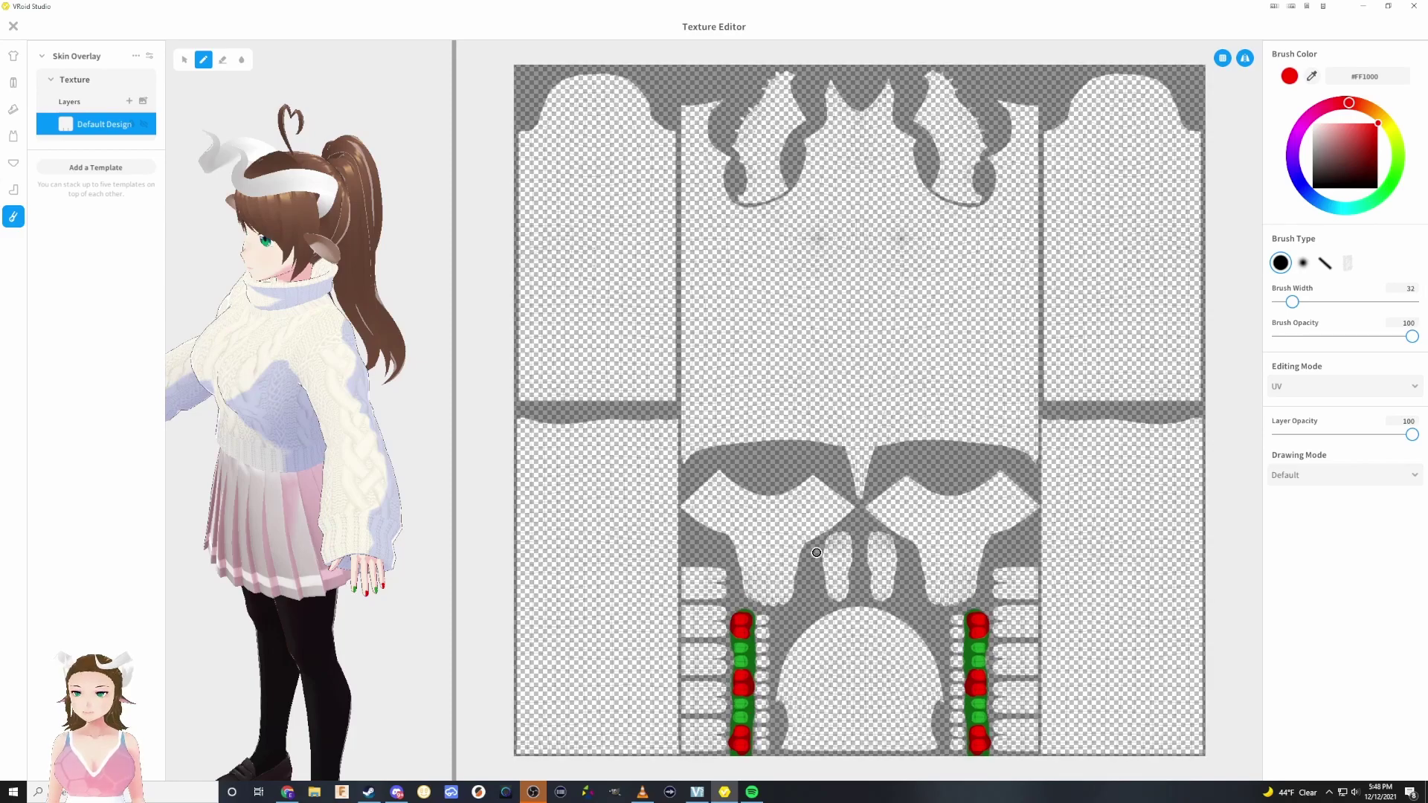
scroll(960, 663, "up", 3)
scroll(959, 662, "down", 4)
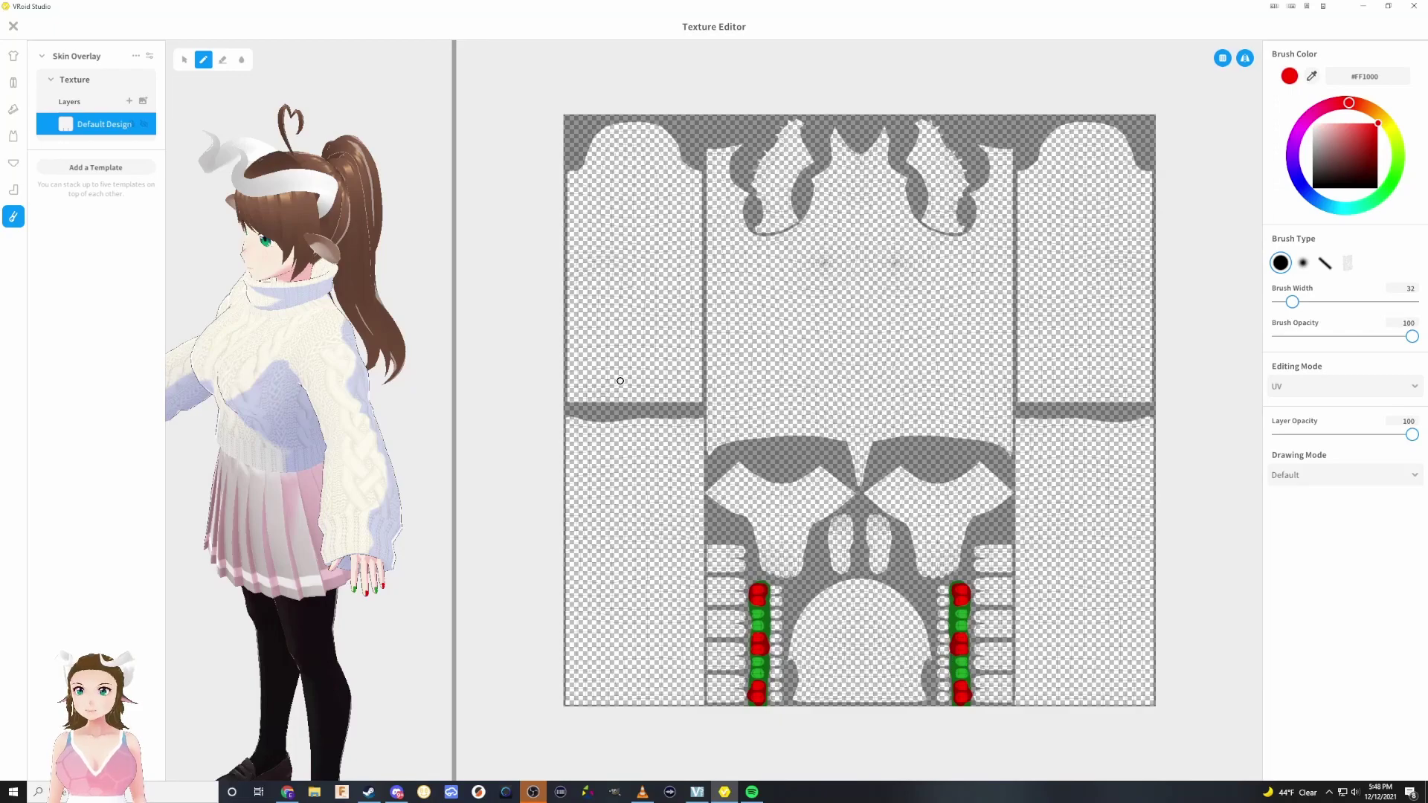
mouse_move(614, 372)
left_mouse_down()
mouse_move(648, 305)
mouse_move(648, 361)
left_mouse_up()
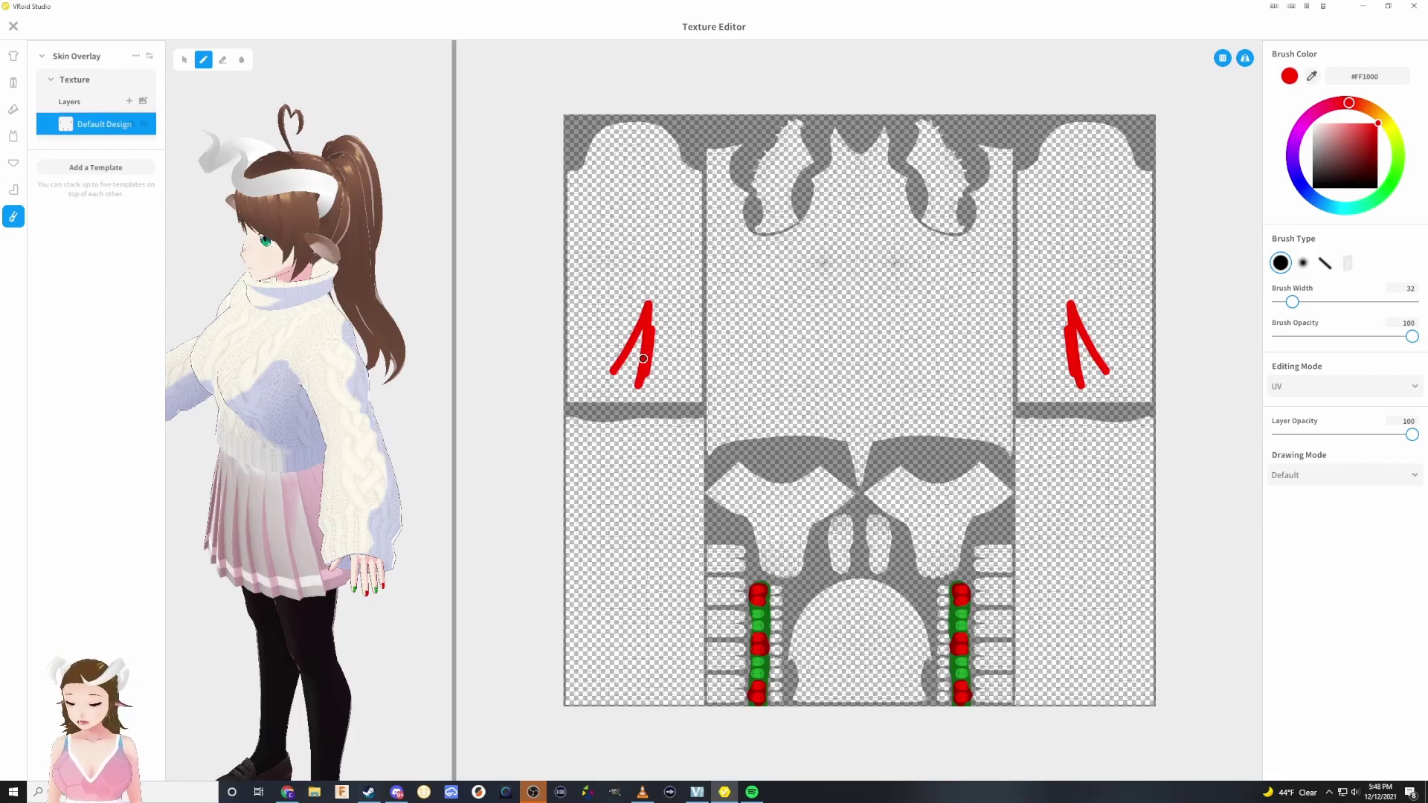
key("ctrl+z")
Step: Zoom the UV canvas and 3D preview in and out
scroll(183, 524, "up", 3)
scroll(183, 524, "up", 2)
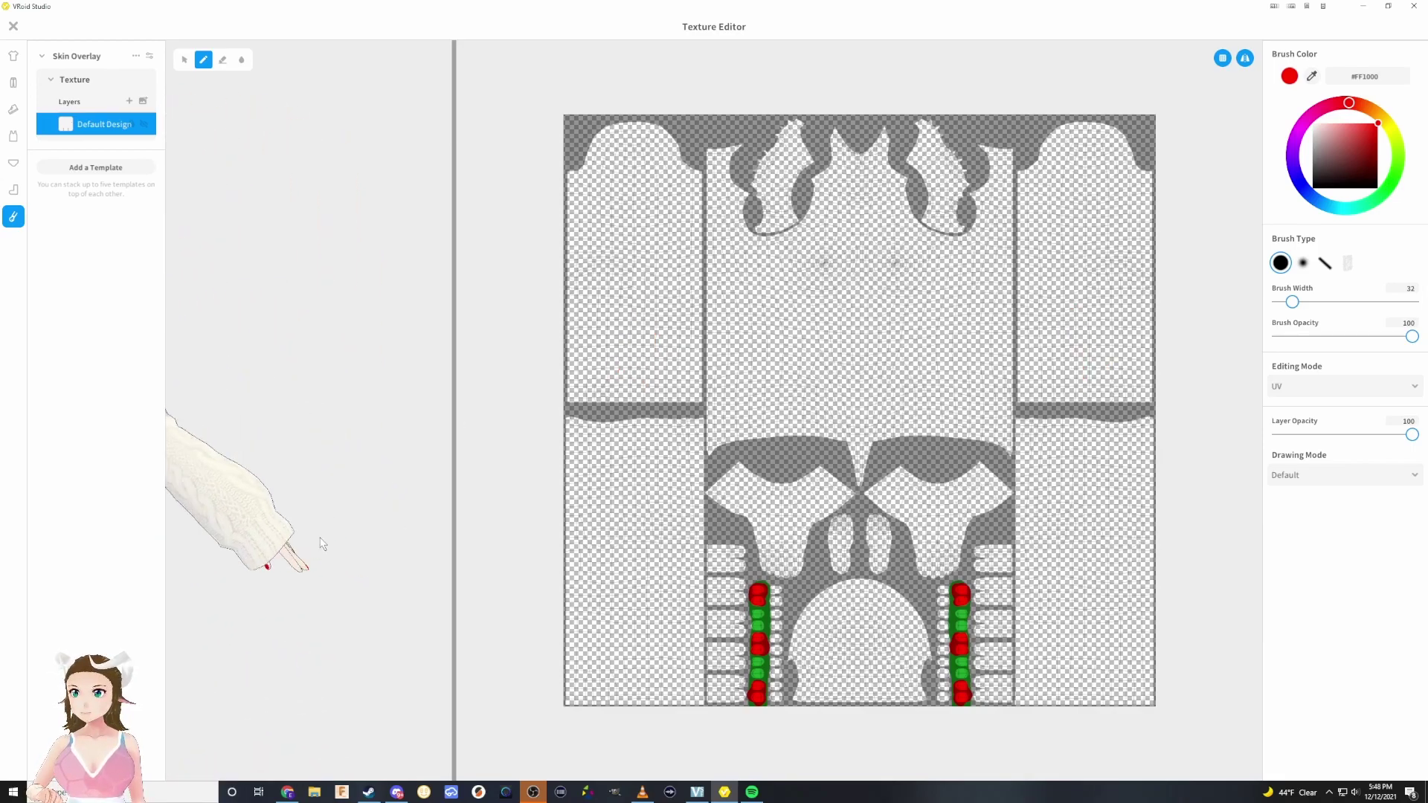
scroll(223, 535, "down", 4)
scroll(328, 542, "down", 2)
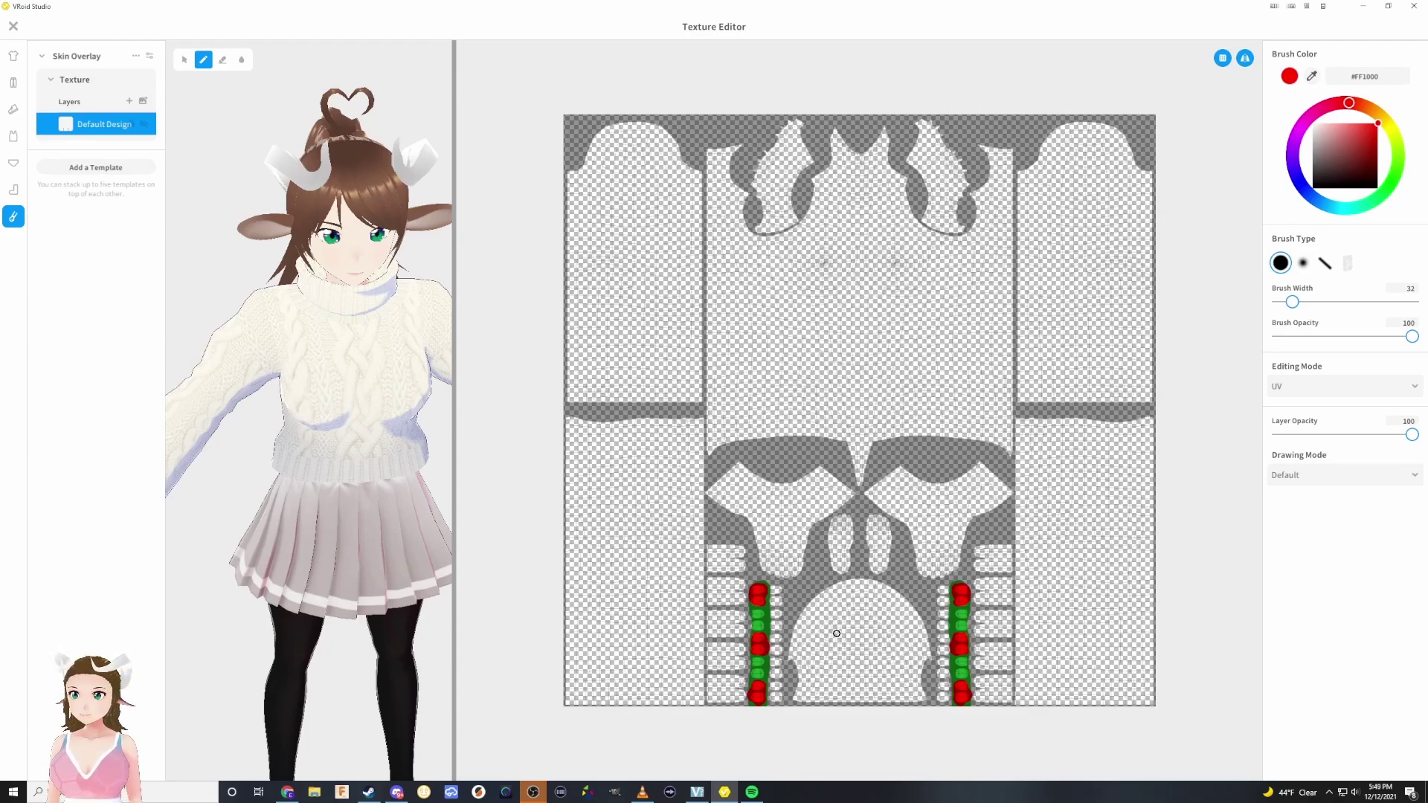
scroll(824, 619, "up", 2)
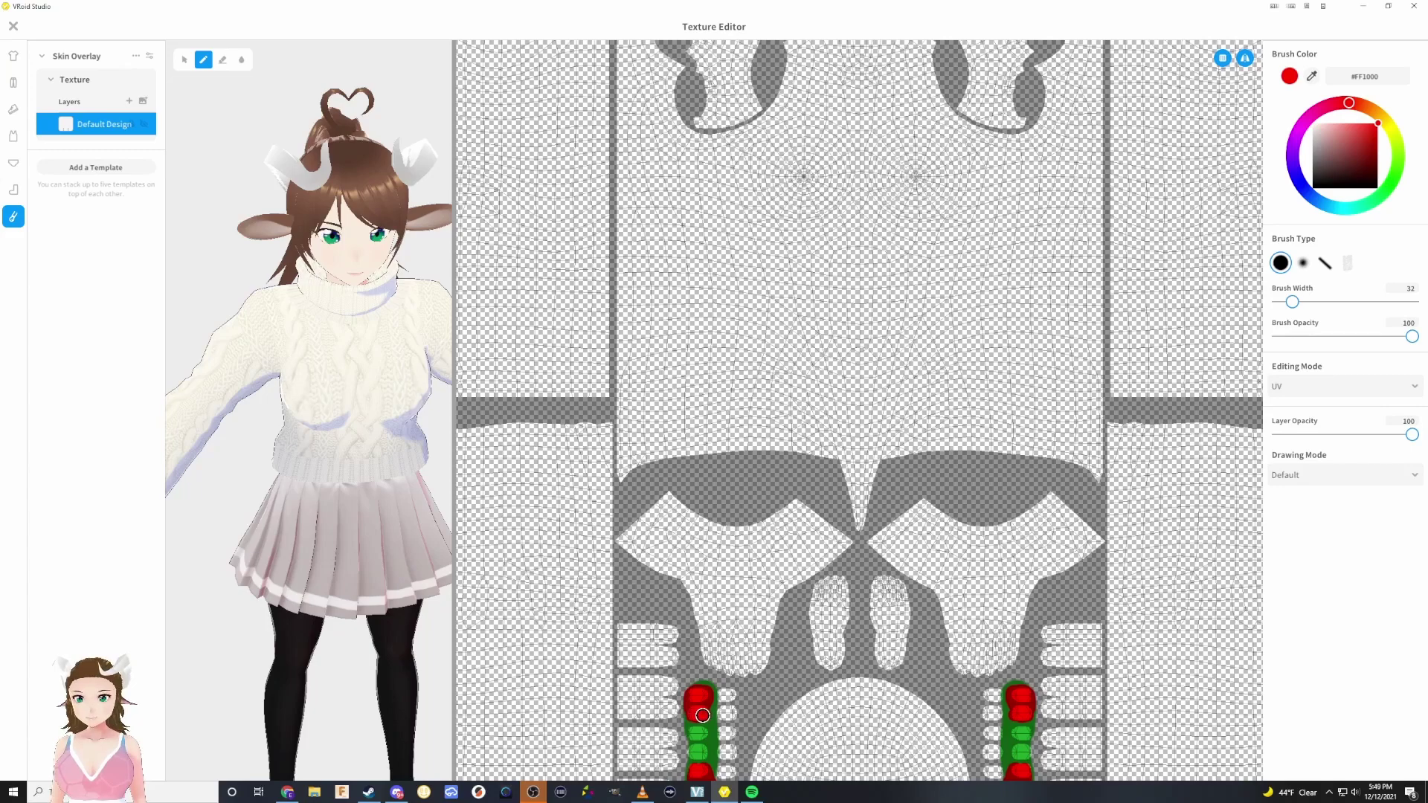
scroll(716, 713, "down", 2)
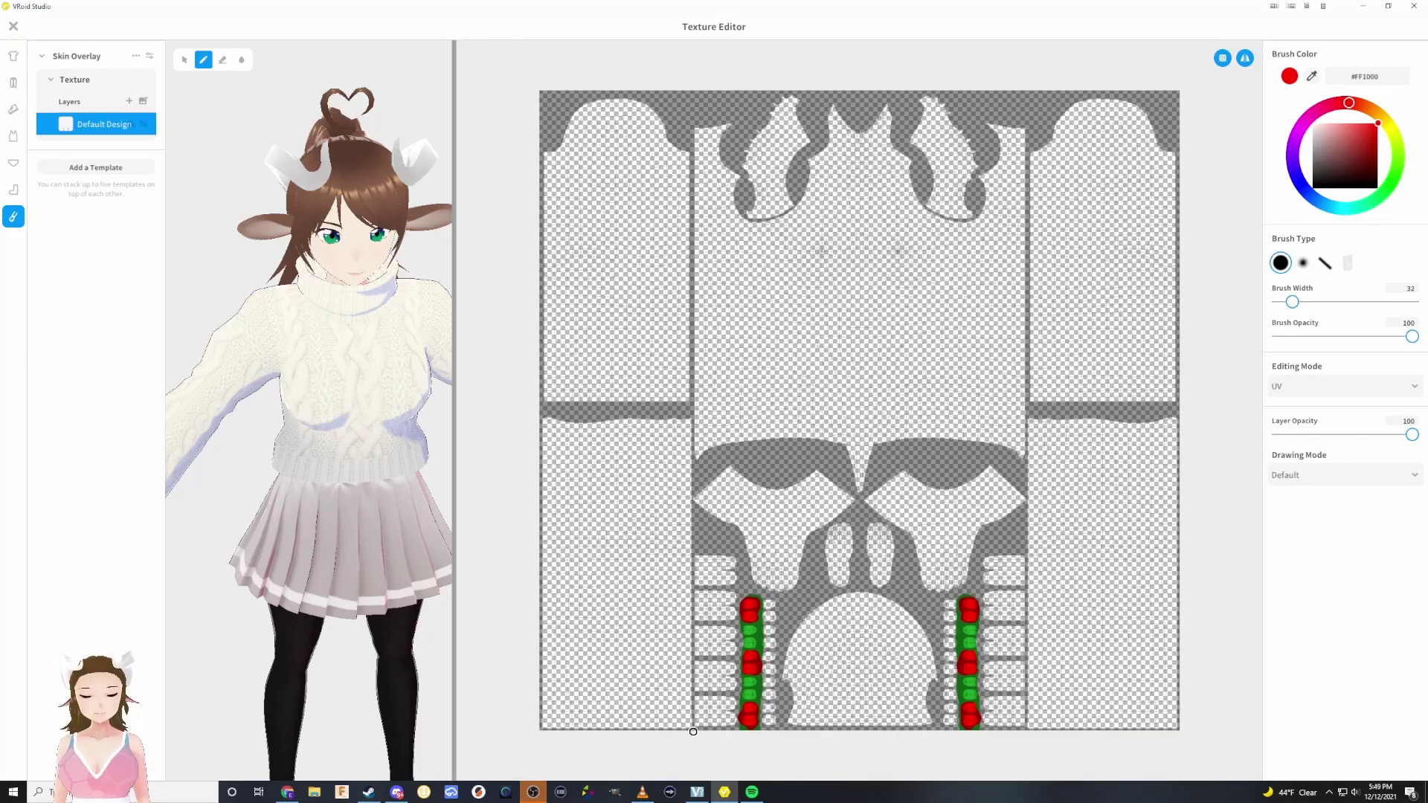
scroll(746, 748, "up", 1)
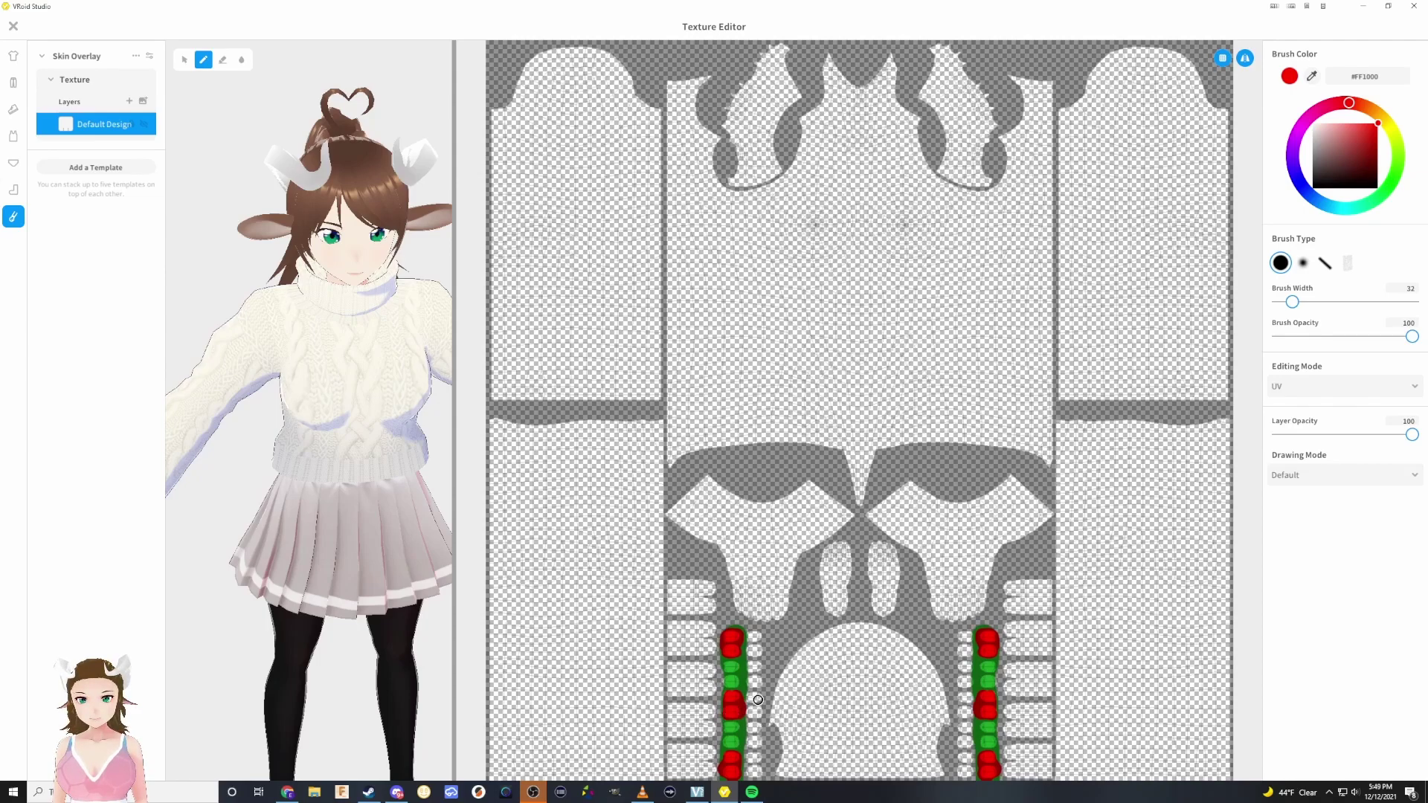
scroll(617, 595, "down", 1)
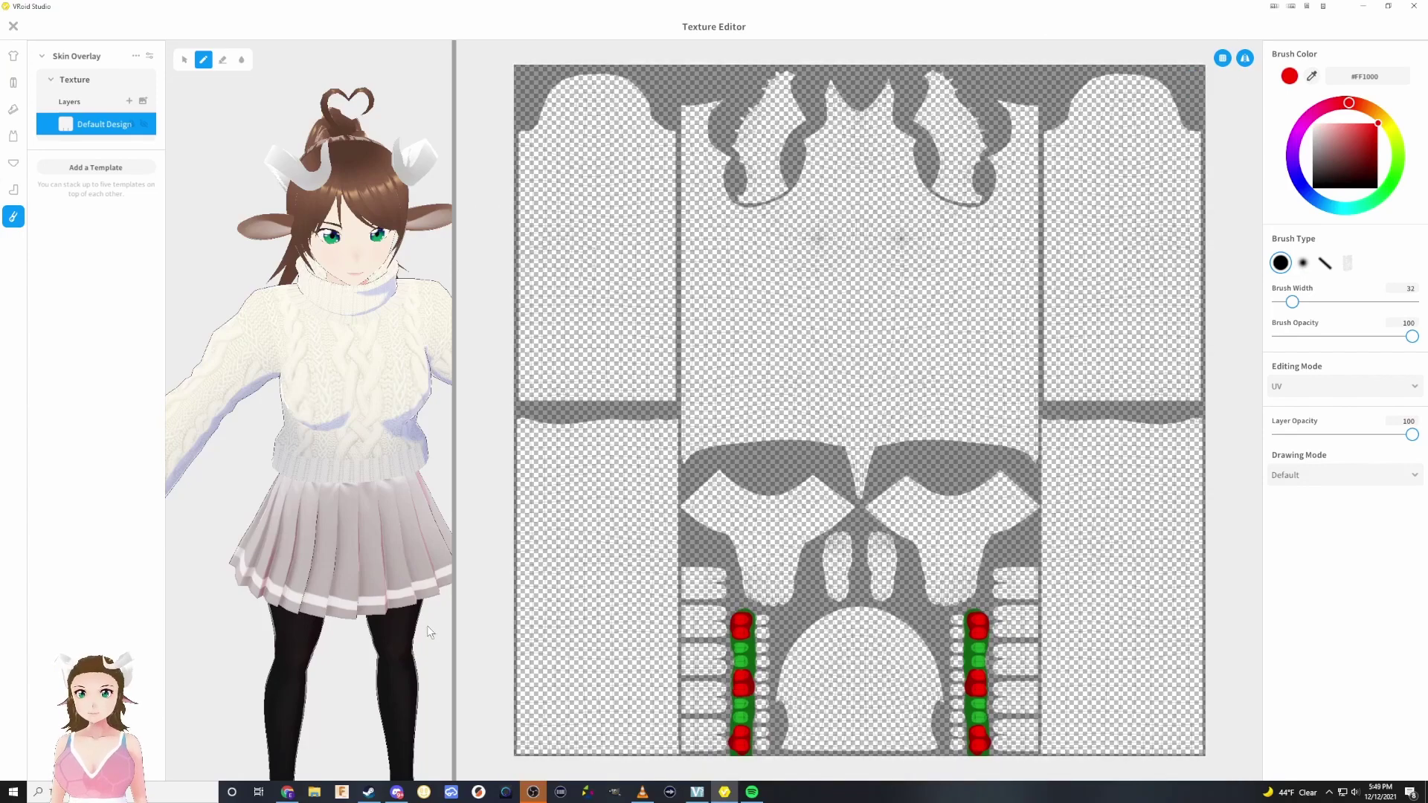
scroll(278, 551, "down", 1)
scroll(276, 554, "down", 1)
scroll(269, 559, "down", 1)
scroll(264, 565, "down", 1)
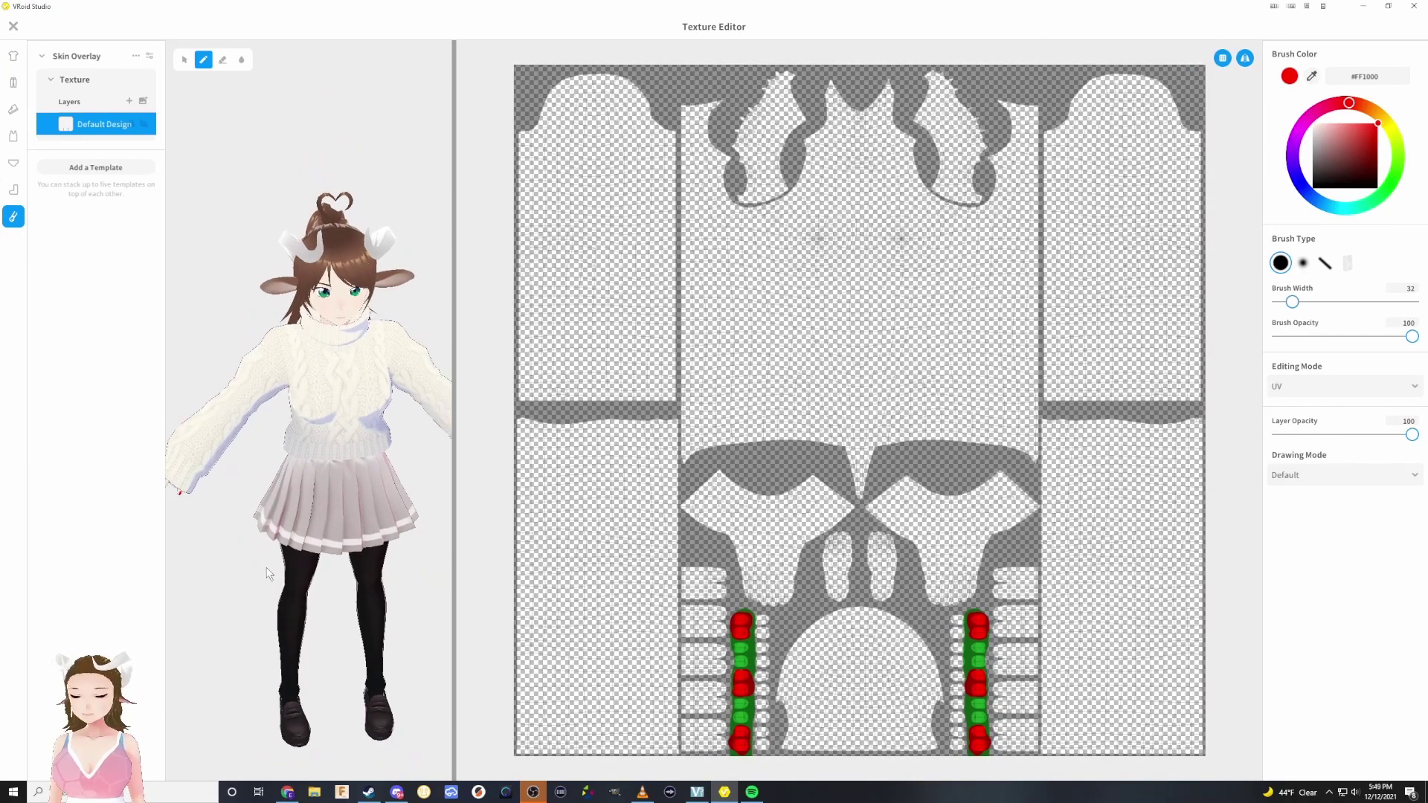
scroll(258, 573, "down", 1)
scroll(257, 568, "up", 1)
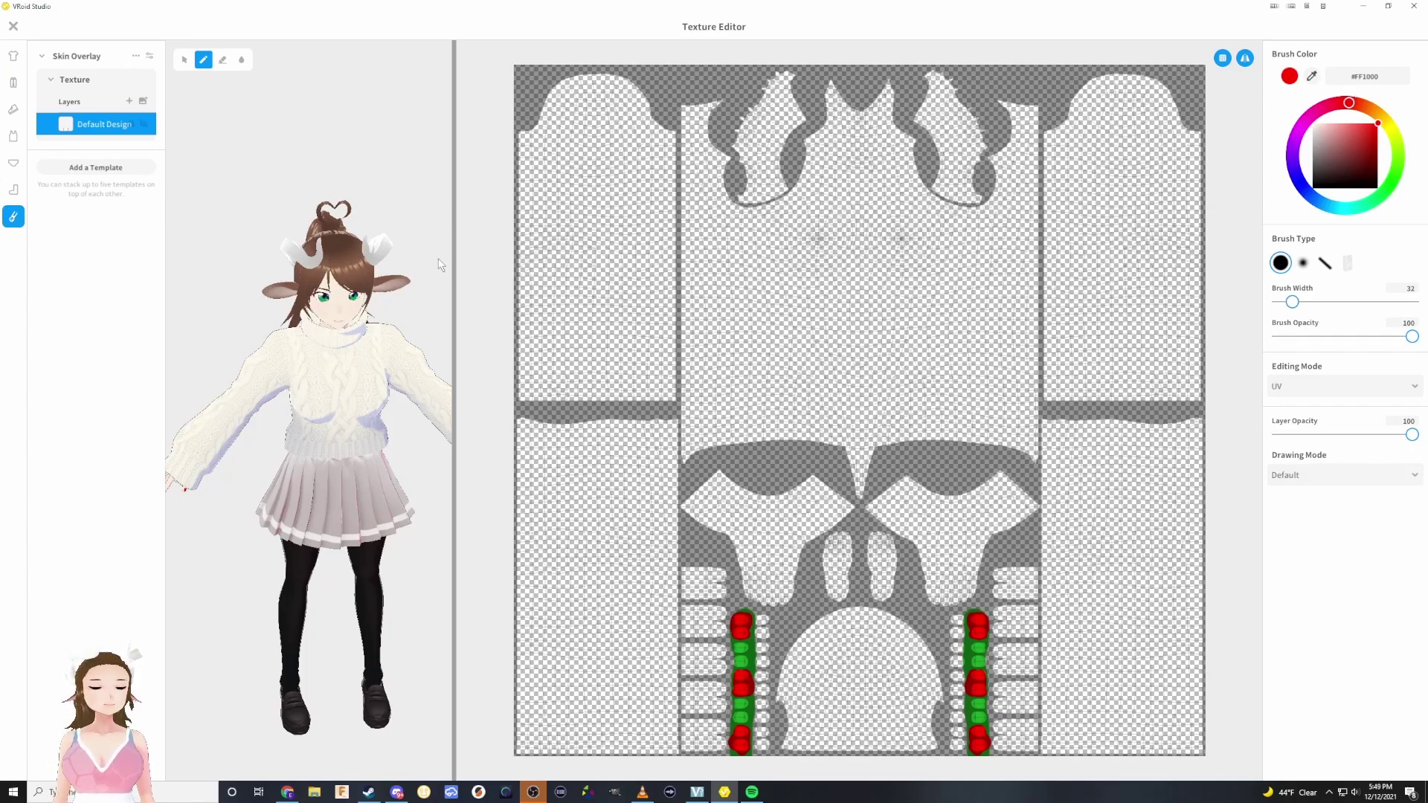
Step: Raise the character in the preview and widen the 3D view past the canvas
middle_click_drag(409, 417, 408, 328)
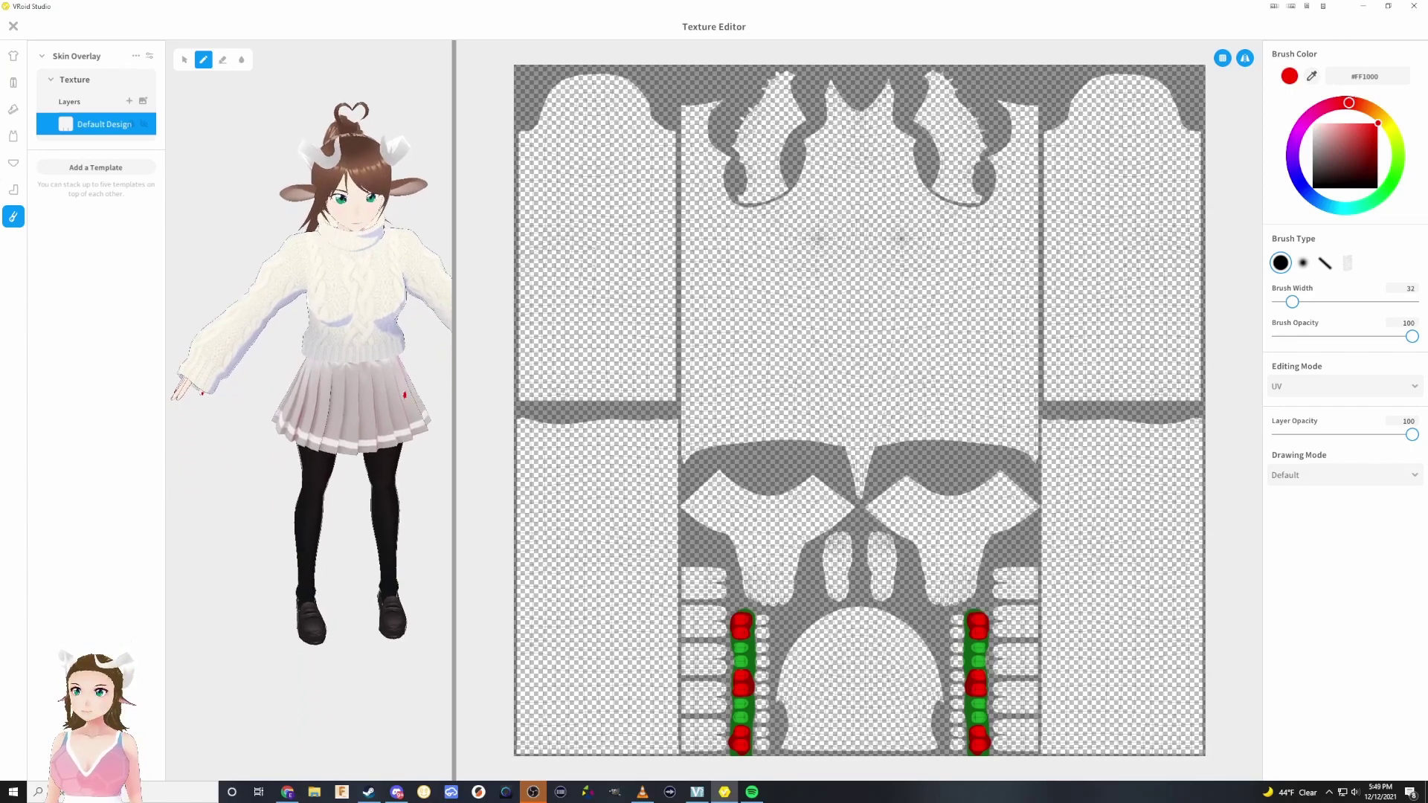
mouse_move(408, 327)
right_mouse_down()
mouse_move(446, 335)
mouse_move(327, 334)
mouse_move(446, 335)
right_mouse_up()
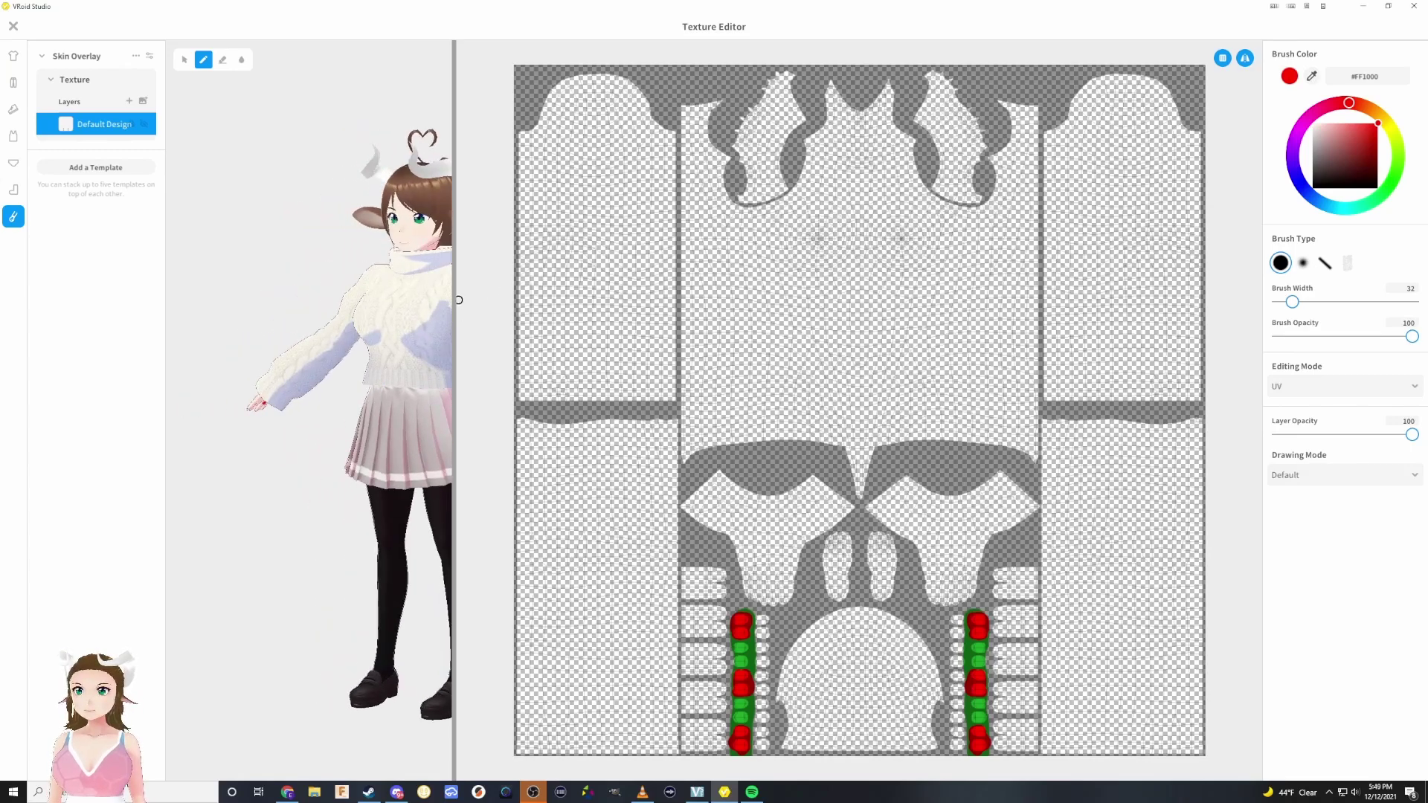
left_click_drag(459, 300, 720, 319)
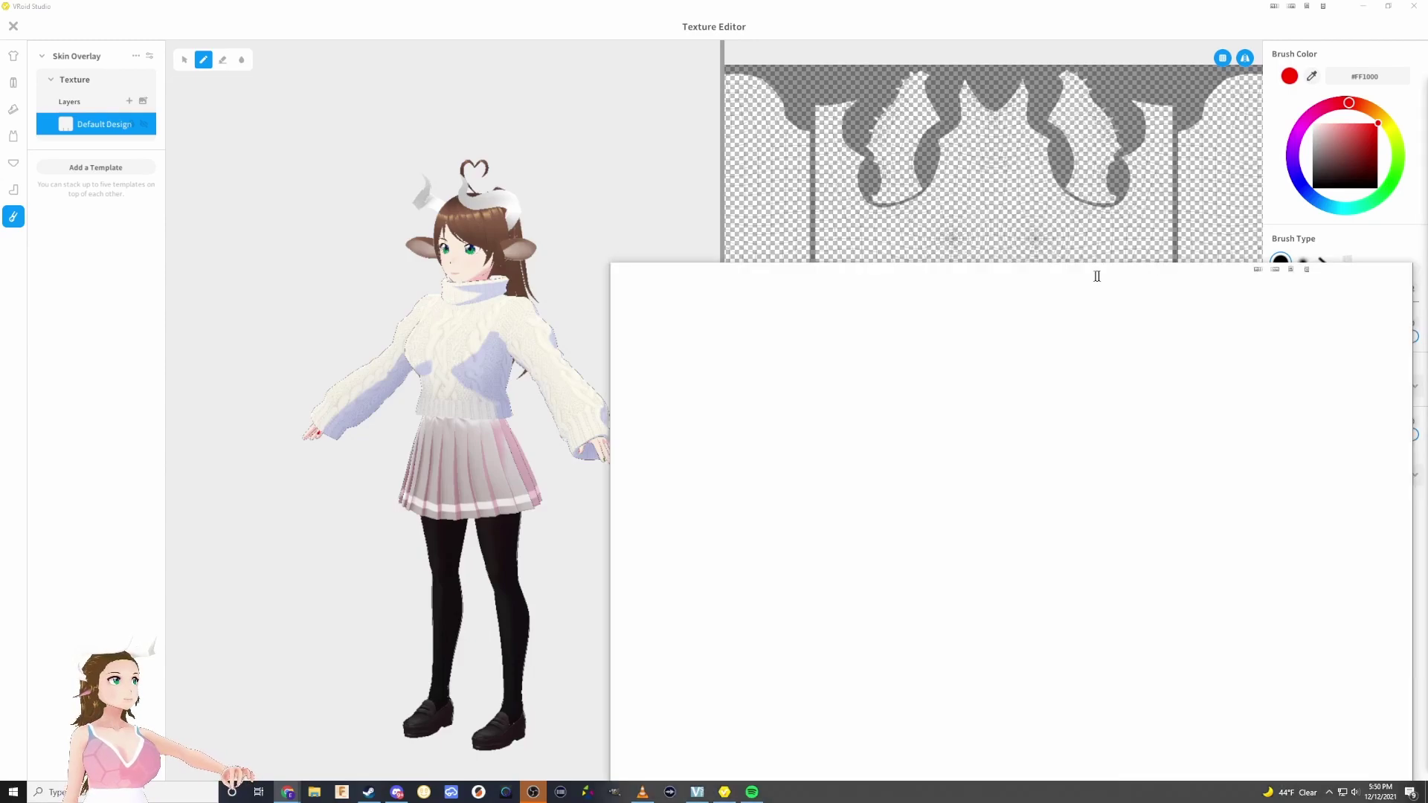
Step: Bring the VRoid Hub window over the editor and scroll its Latest characters grid
left_click_drag(1096, 274, 897, 62)
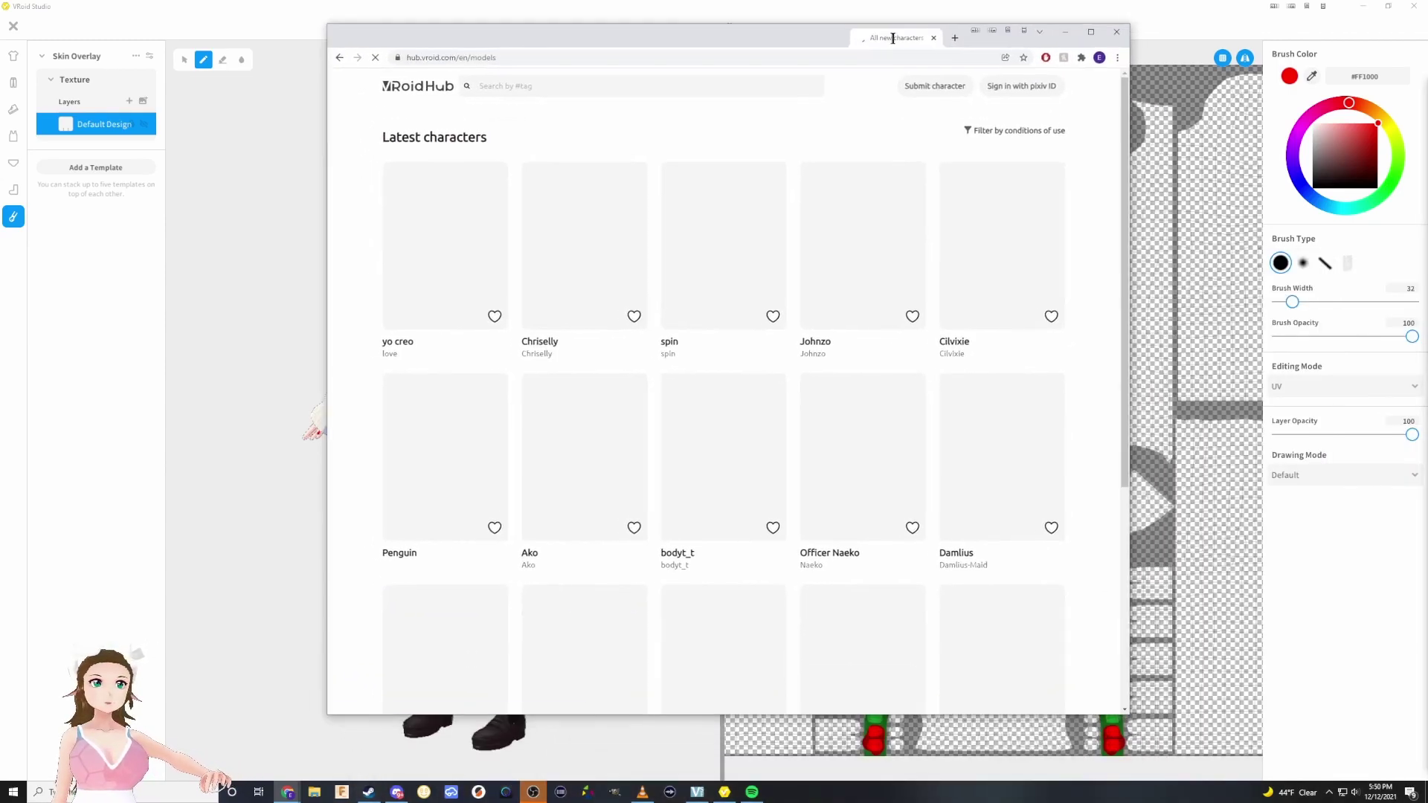
scroll(868, 351, "down", 5)
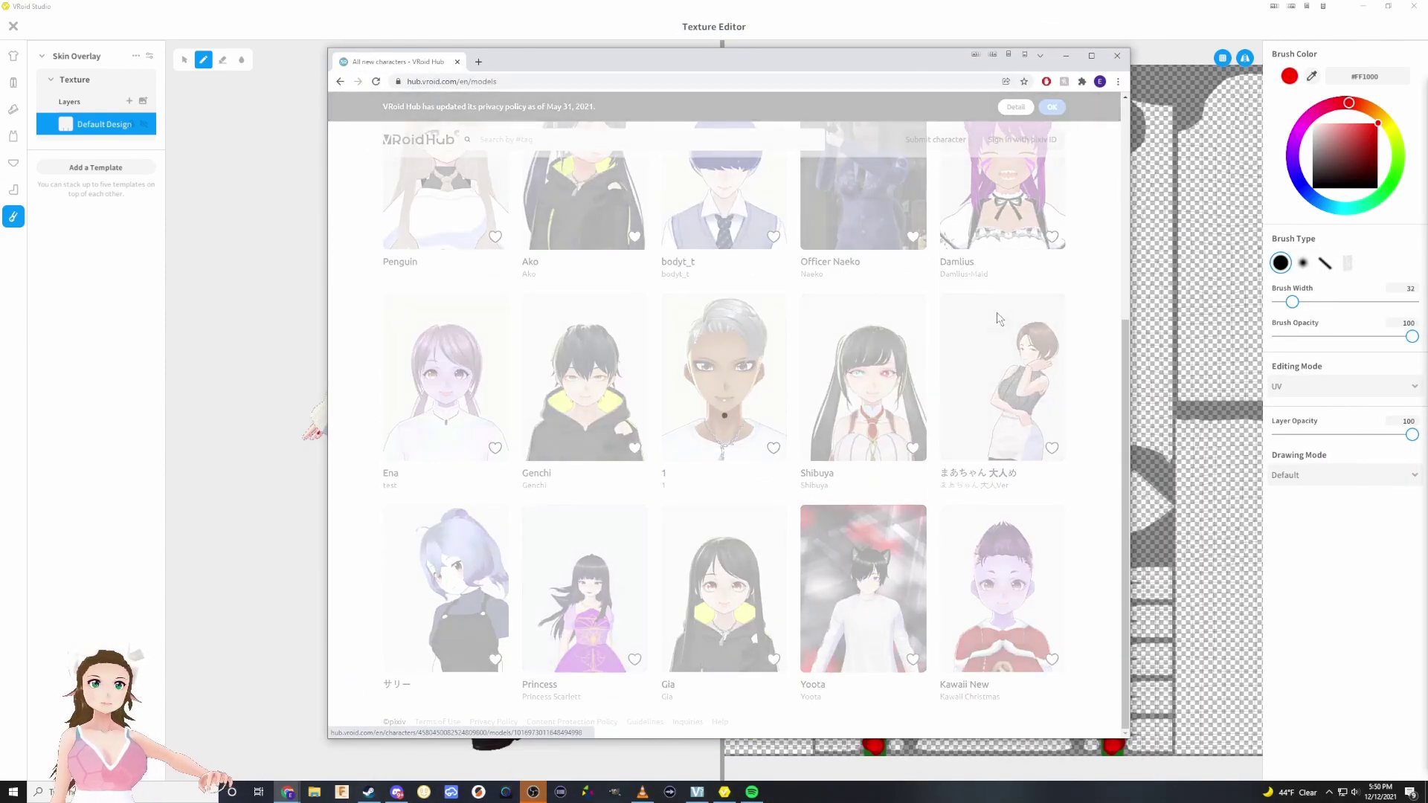
scroll(867, 351, "up", 5)
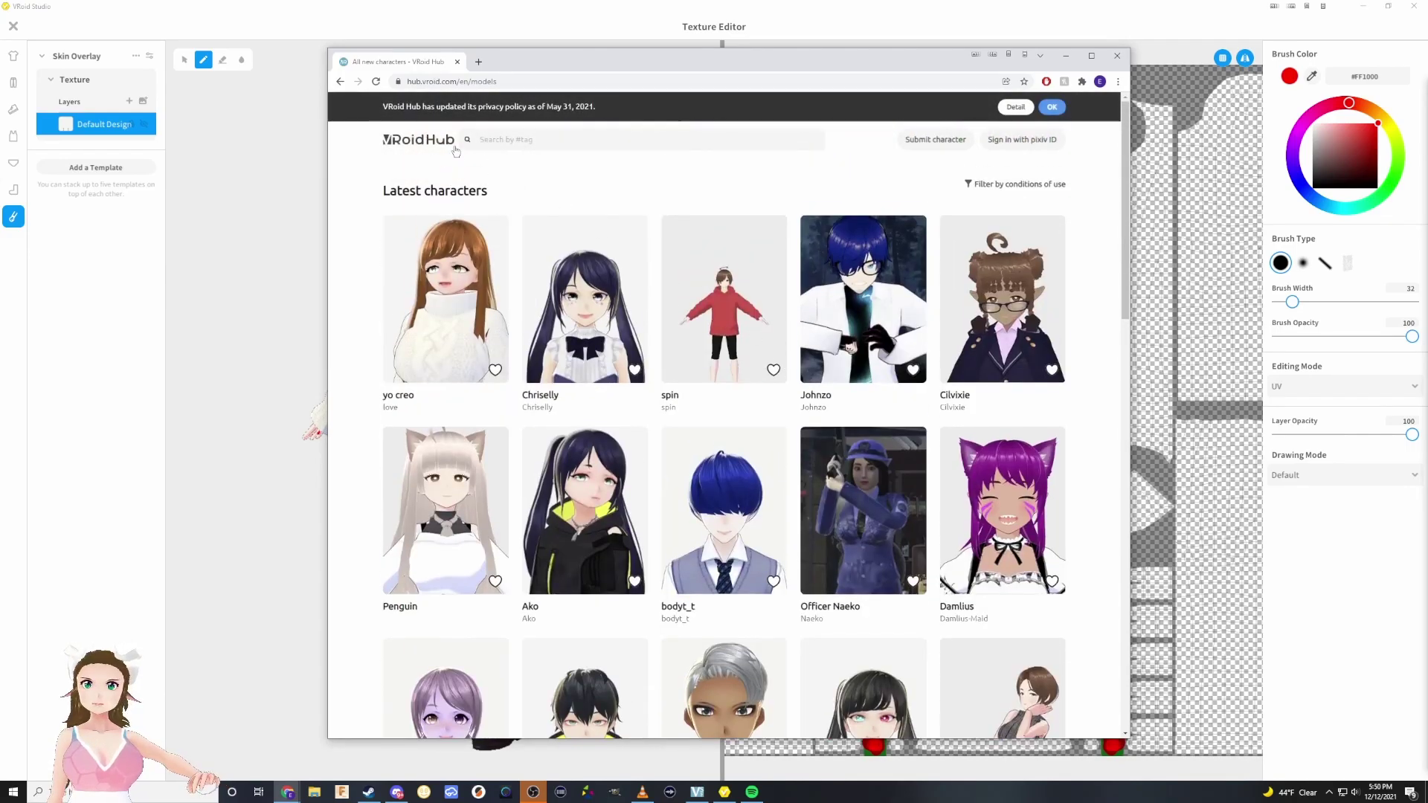
scroll(836, 339, "down", 10)
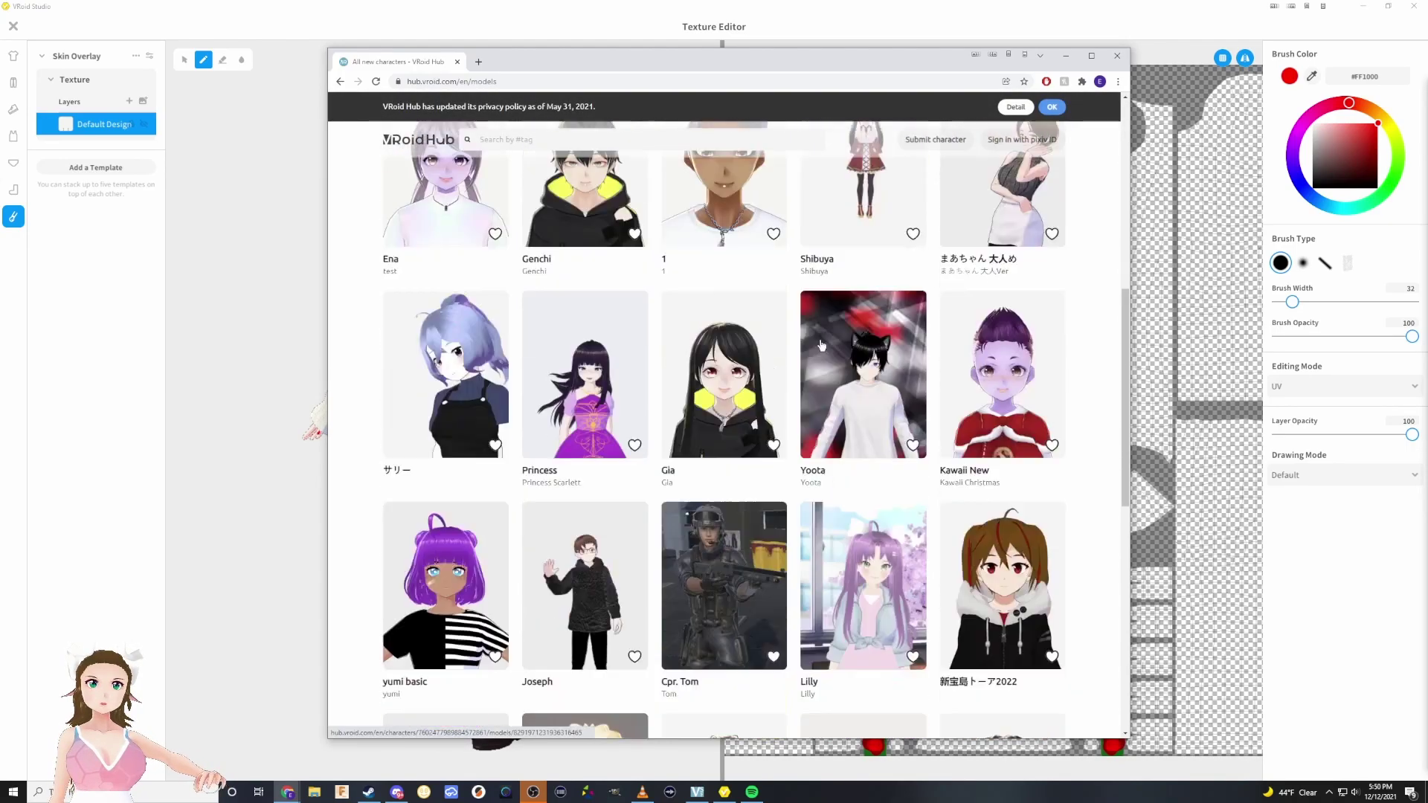
scroll(836, 340, "down", 5)
scroll(837, 327, "up", 10)
scroll(838, 327, "up", 5)
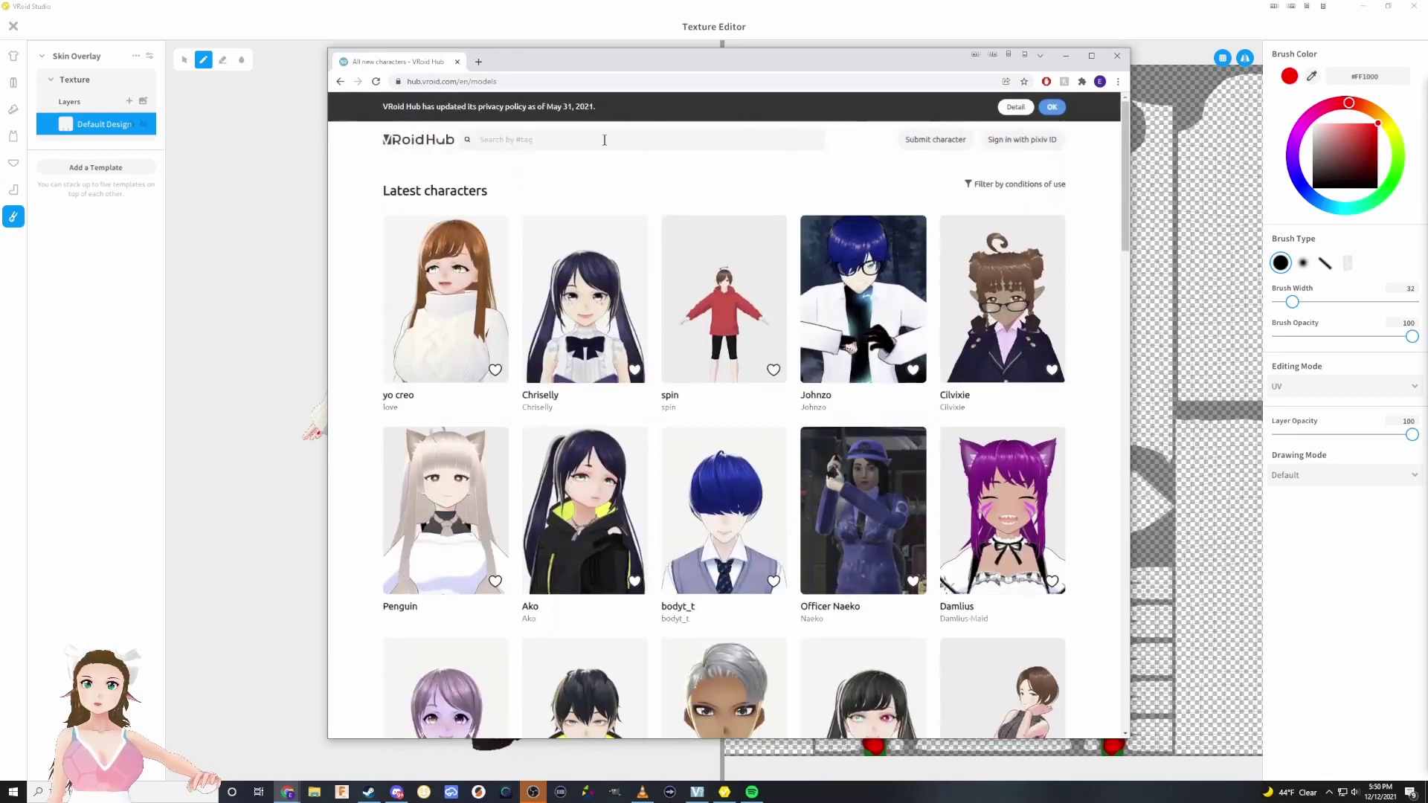
Step: Return to the 'vroid studio models' results and open the 'vroid studio clothes' related search
left_click(340, 81)
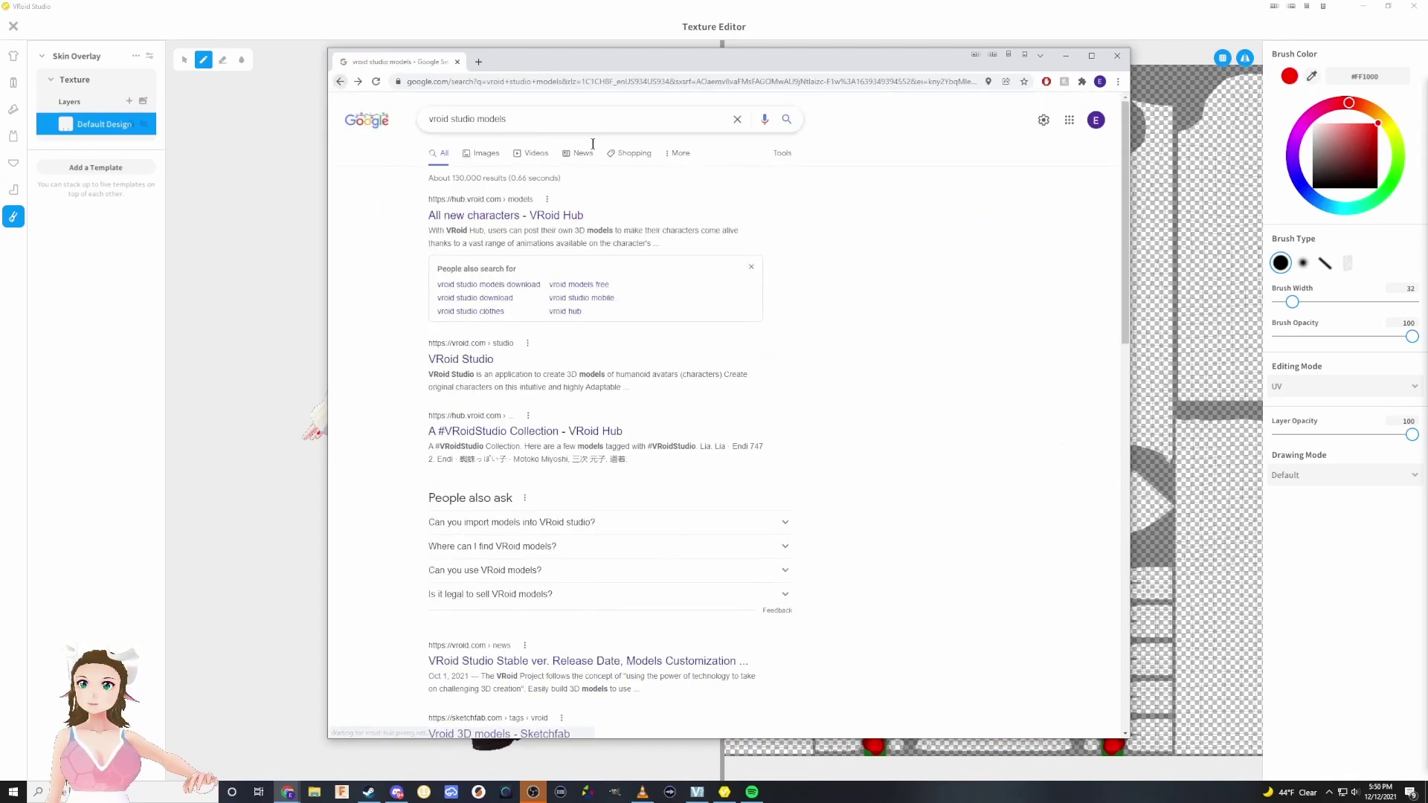
scroll(621, 494, "down", 1)
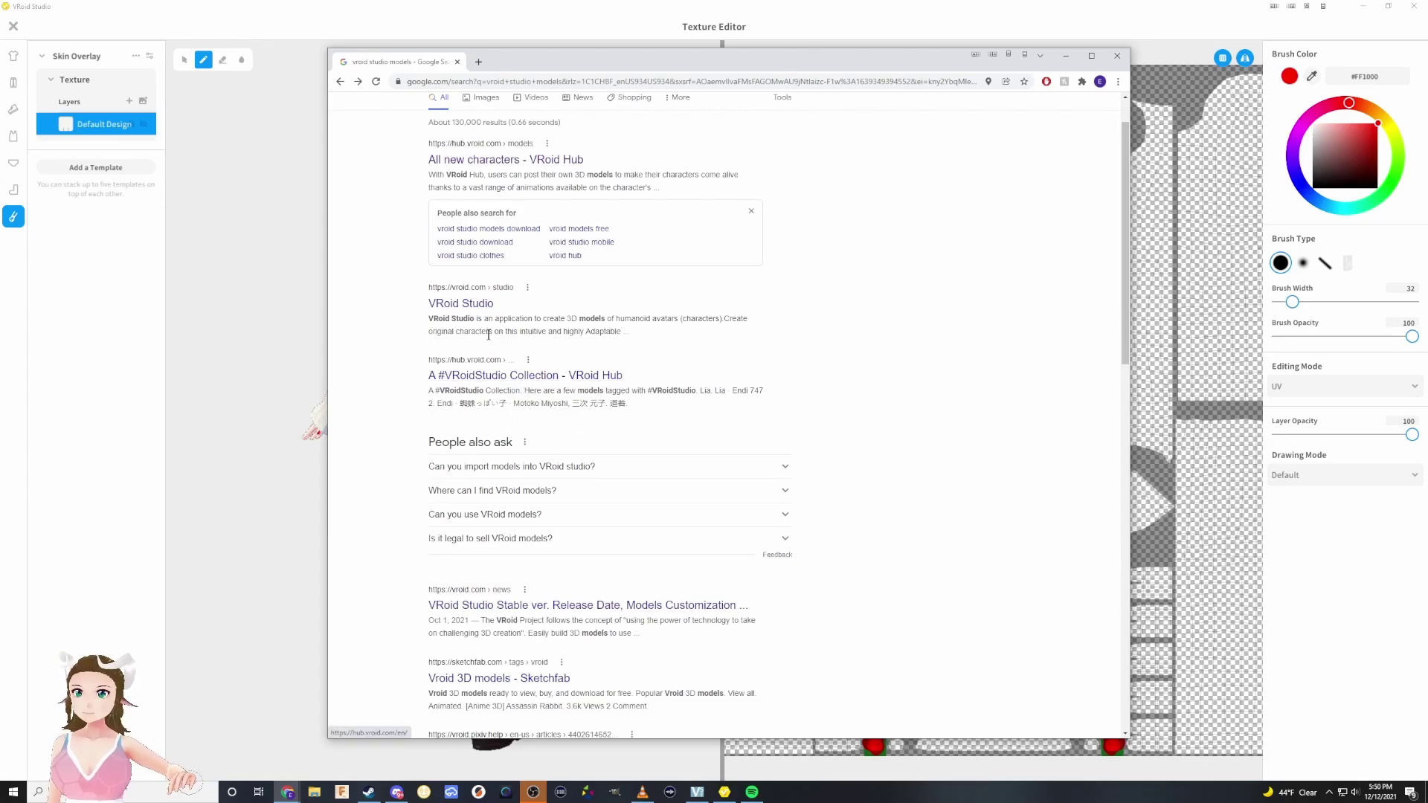
scroll(522, 360, "down", 2)
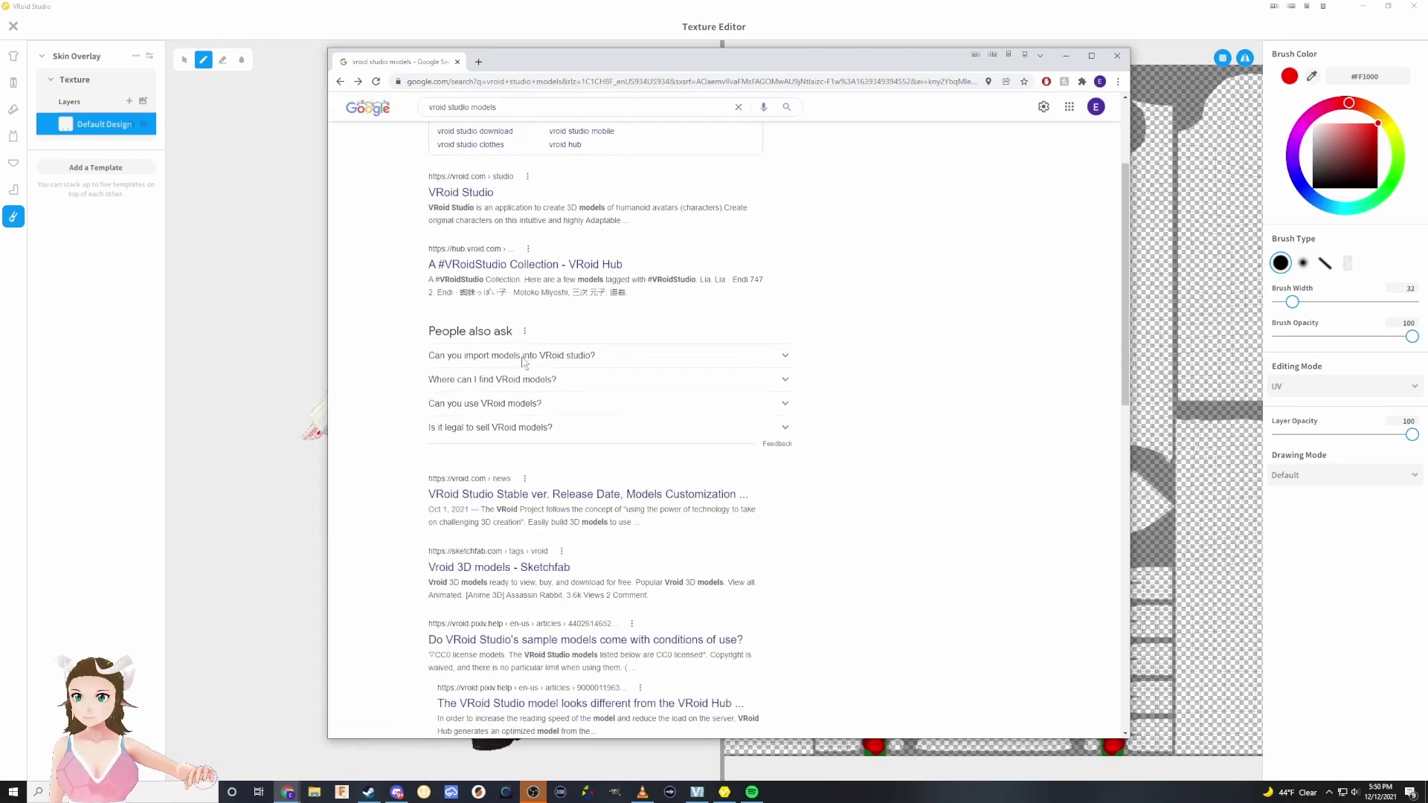
scroll(498, 480, "down", 1)
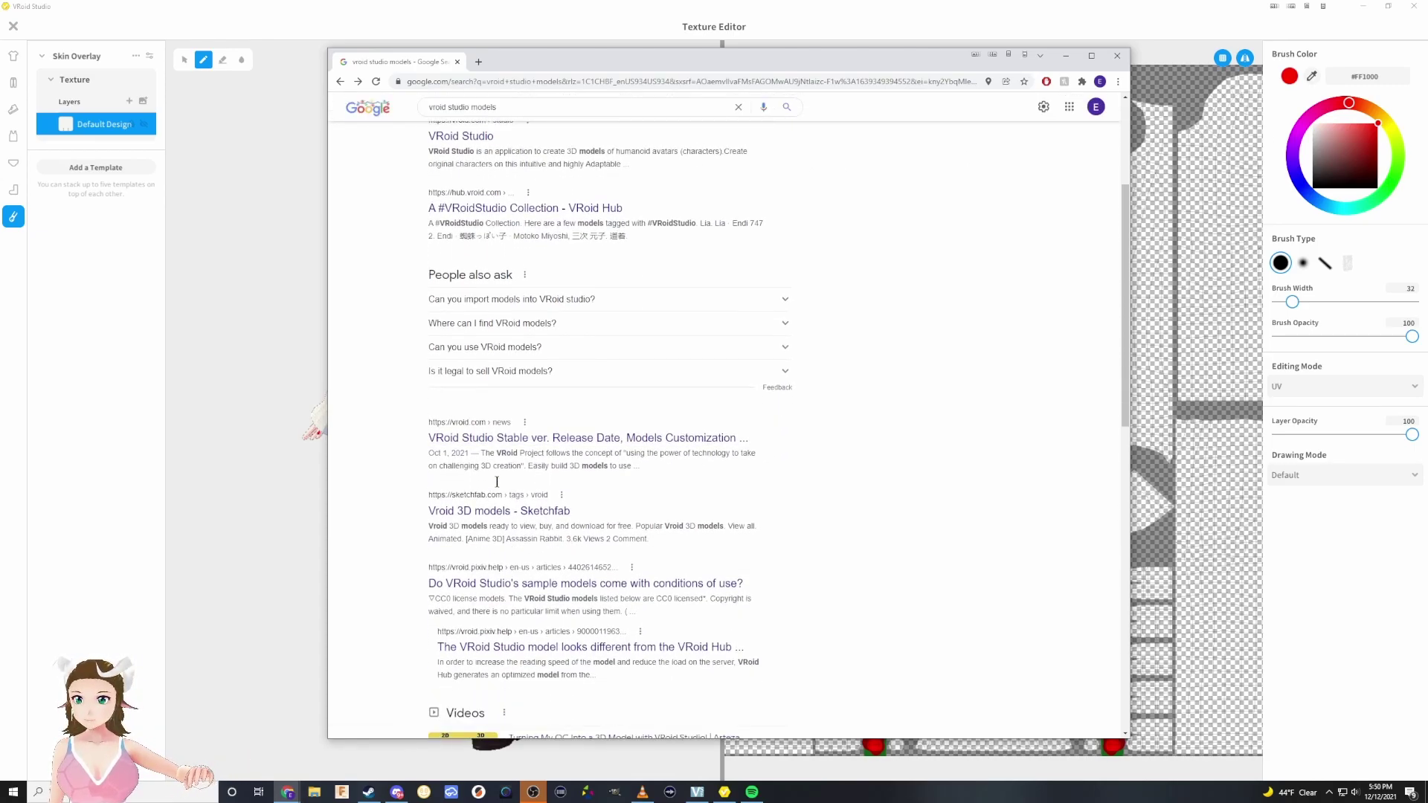
scroll(496, 482, "down", 1)
scroll(497, 482, "down", 2)
scroll(497, 482, "down", 1)
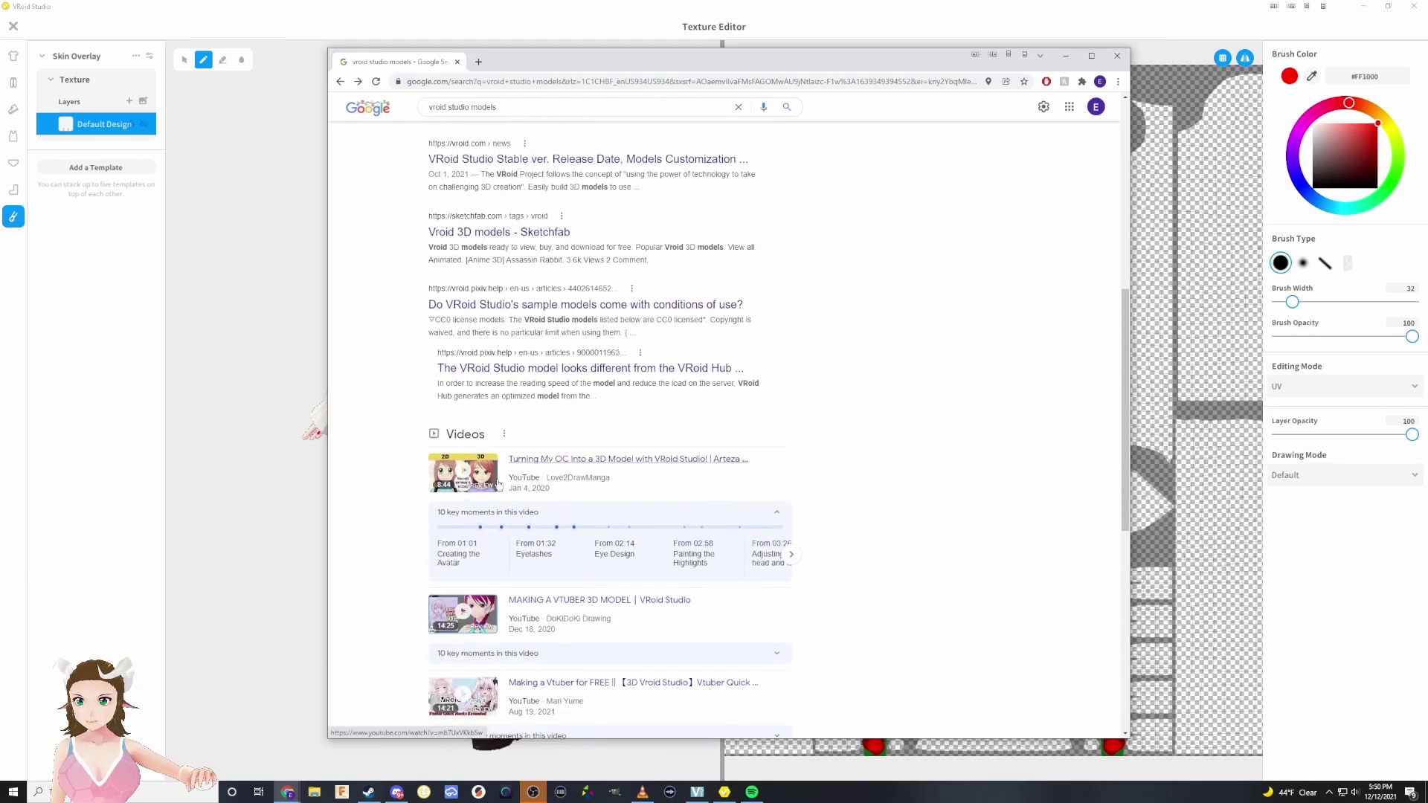
scroll(494, 478, "down", 5)
scroll(494, 478, "down", 1)
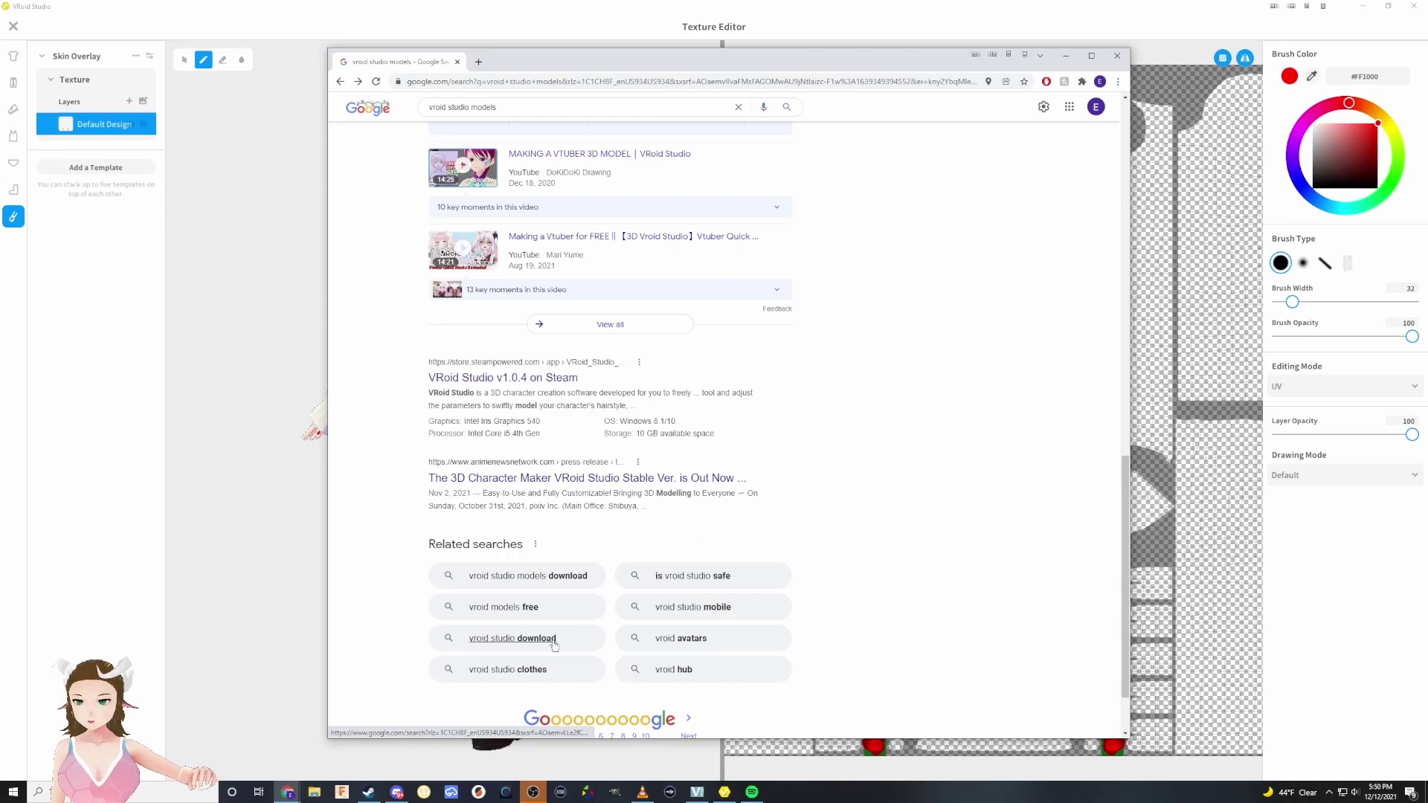
left_click(535, 671)
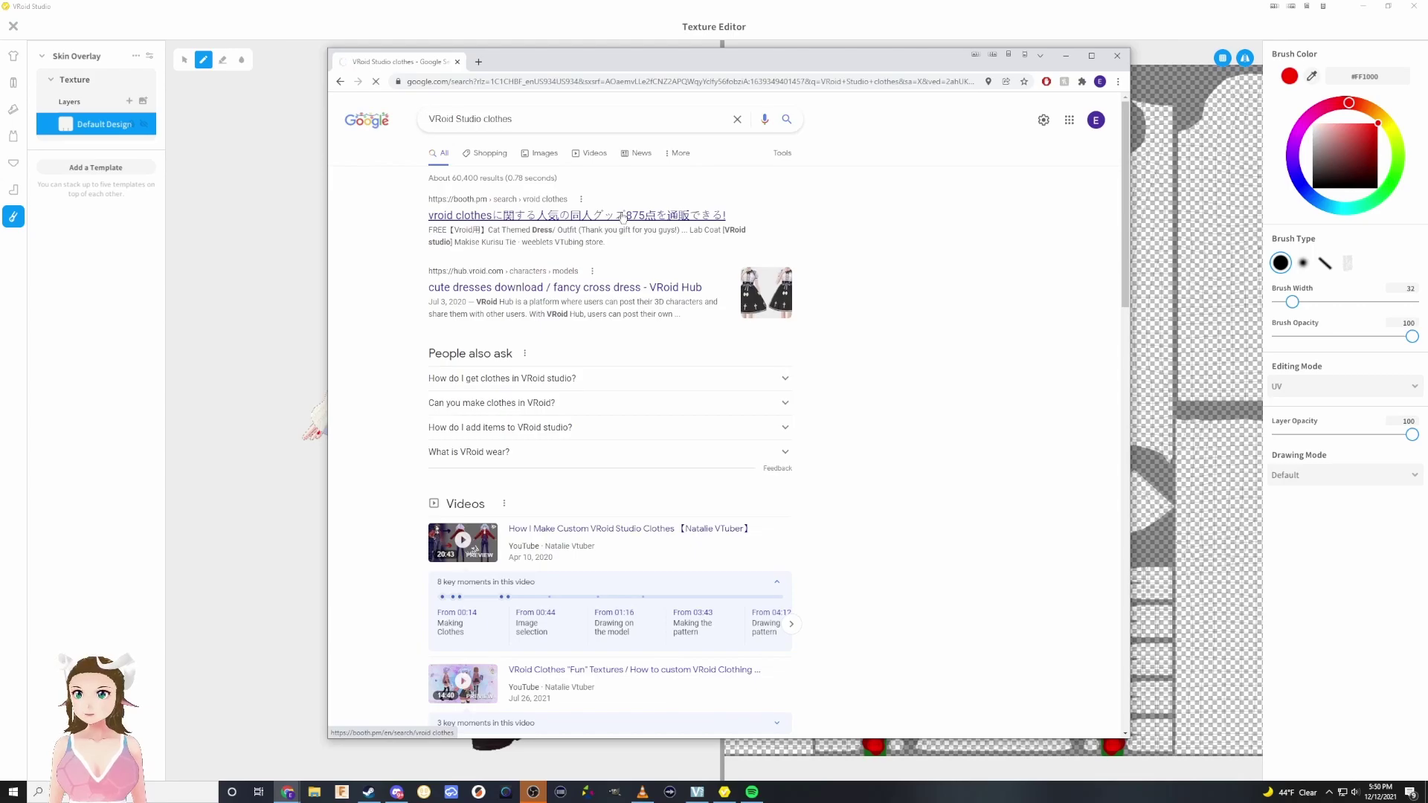
Step: Open the BOOTH 'vroid clothes' listing and scroll through it
left_click(623, 215)
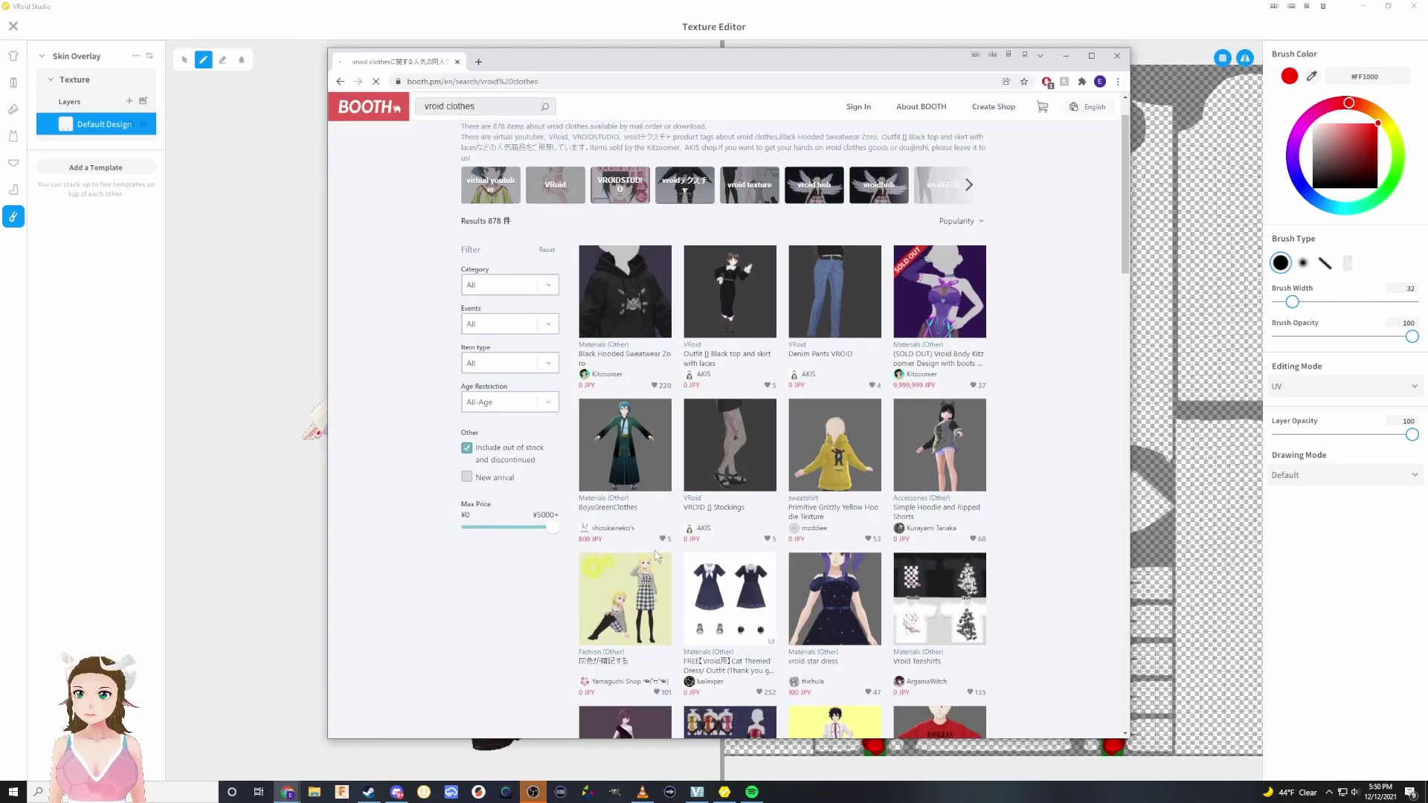
scroll(656, 556, "down", 5)
scroll(554, 446, "down", 1)
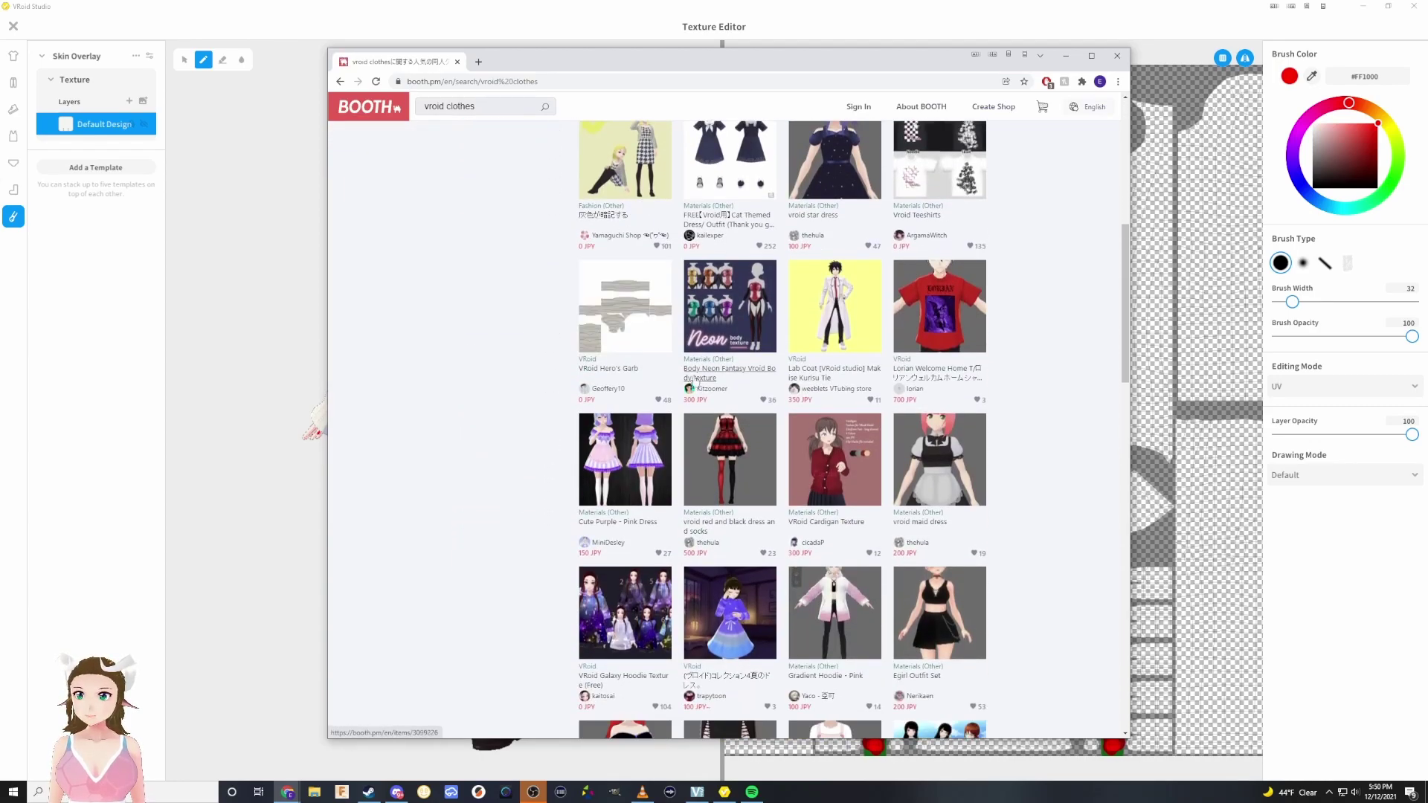
scroll(695, 379, "up", 6)
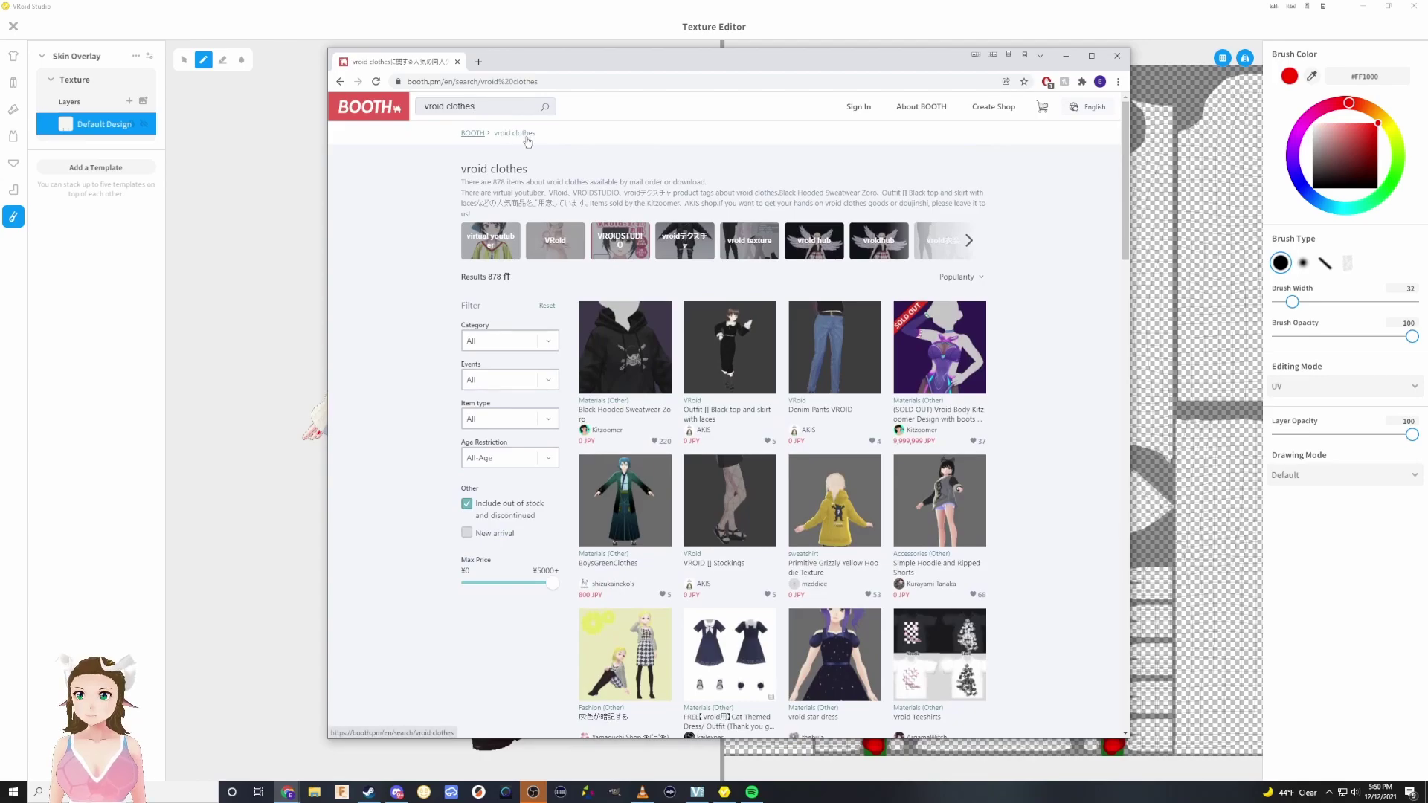
Step: Check the Category list without choosing, then select 'clothes' in the search box
left_click(540, 339)
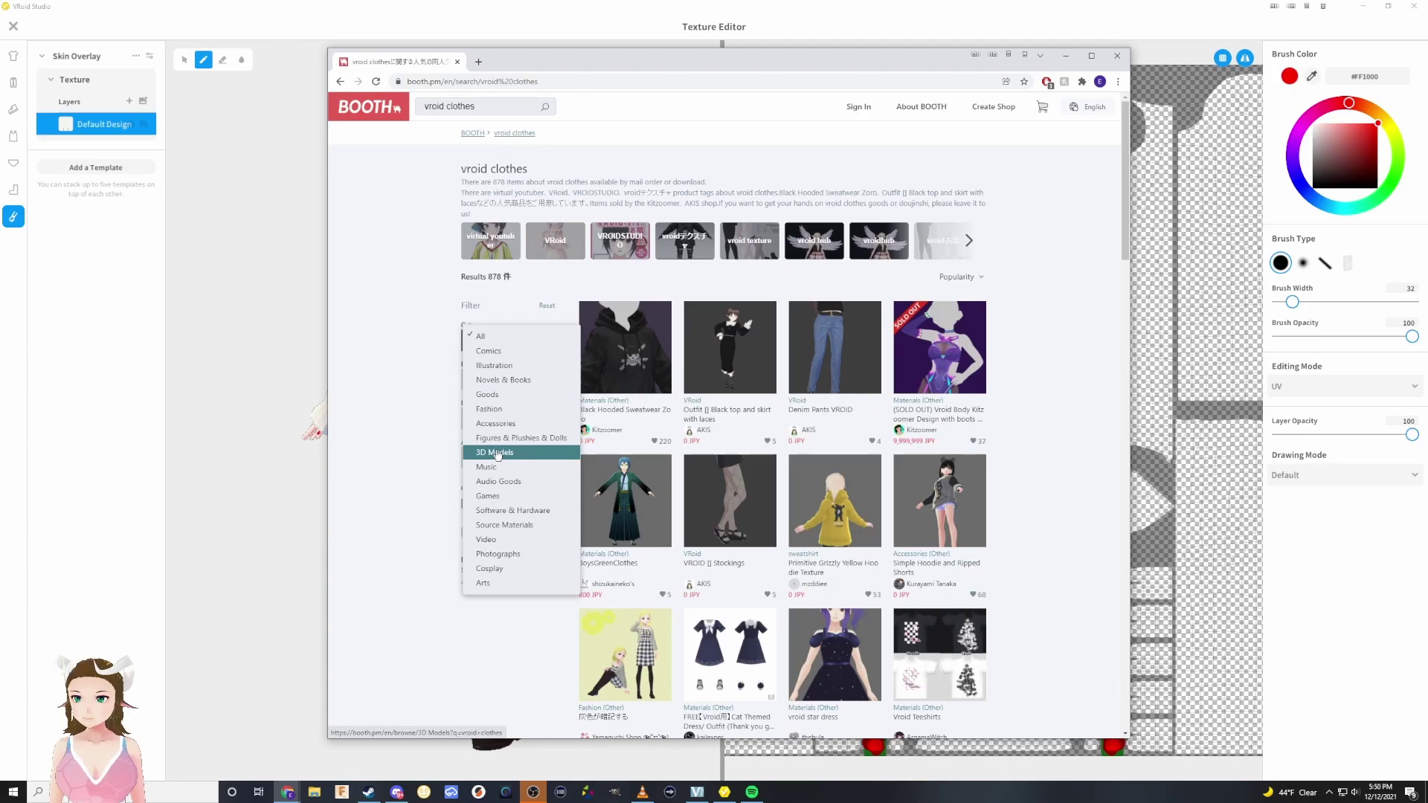
left_click(408, 411)
left_click(493, 383)
left_click(505, 319)
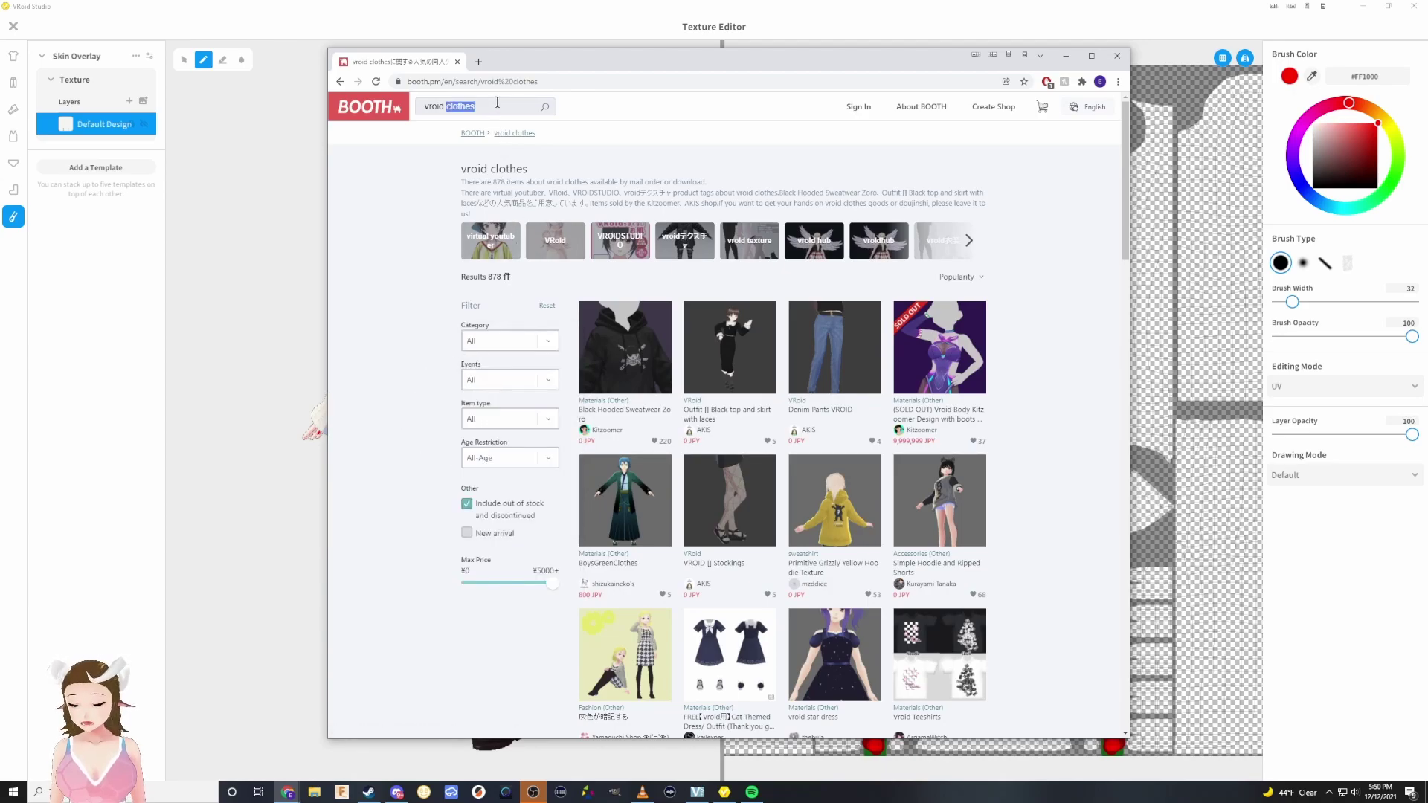
Step: Search BOOTH for 'vroid pants'
type("pants")
key("Return")
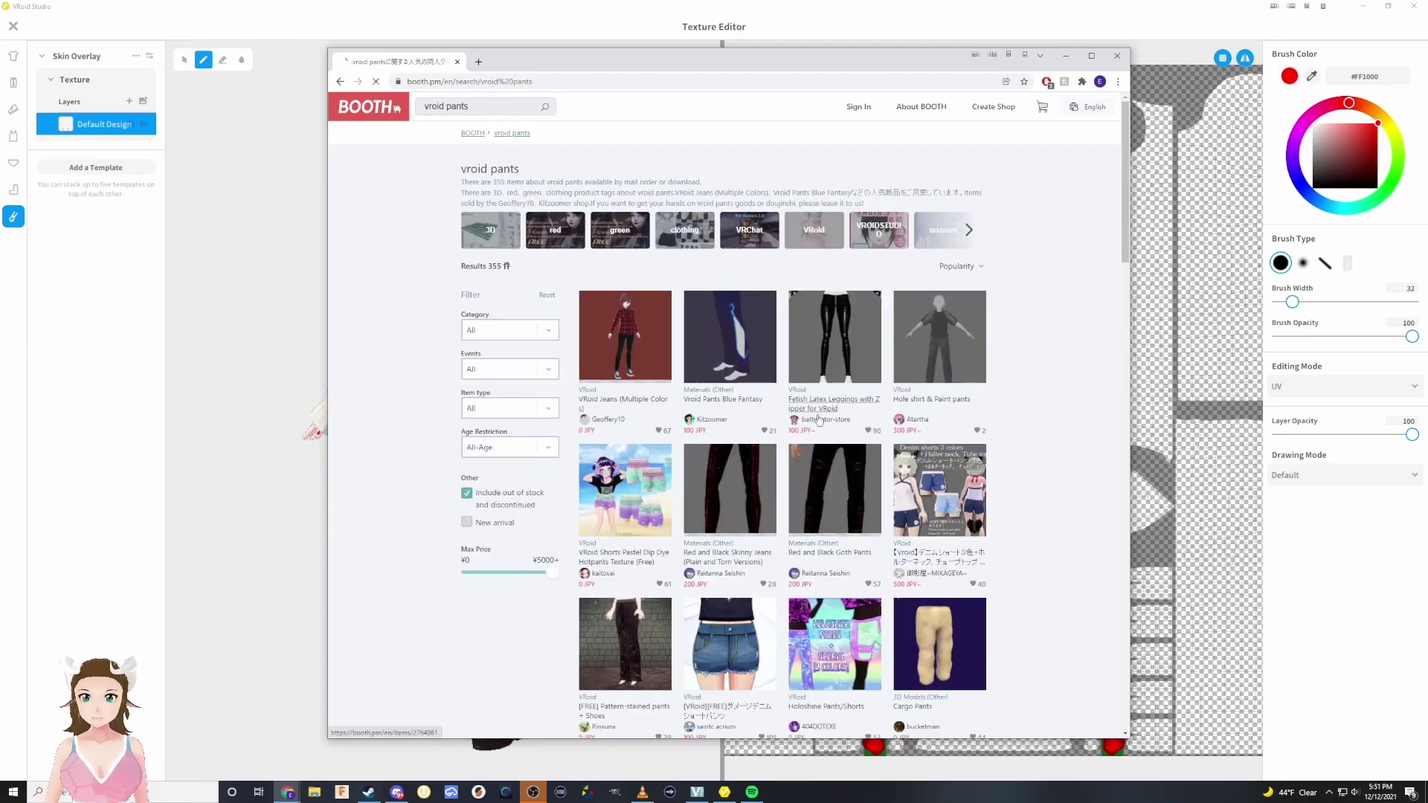
scroll(818, 420, "down", 4)
scroll(744, 417, "down", 1)
scroll(459, 342, "up", 5)
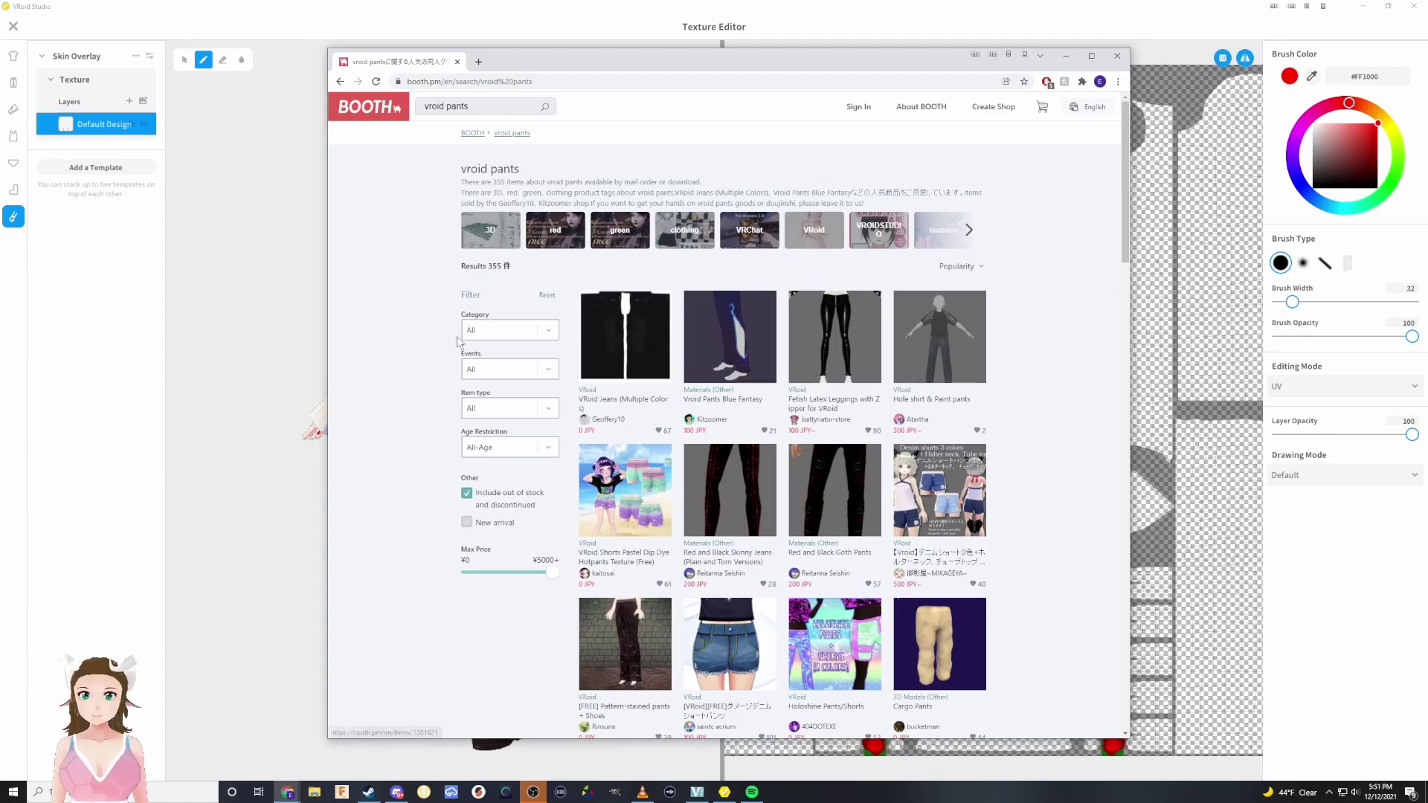
Step: Limit the pants results to free ¥0 items and scroll through them
left_click_drag(547, 576, 389, 576)
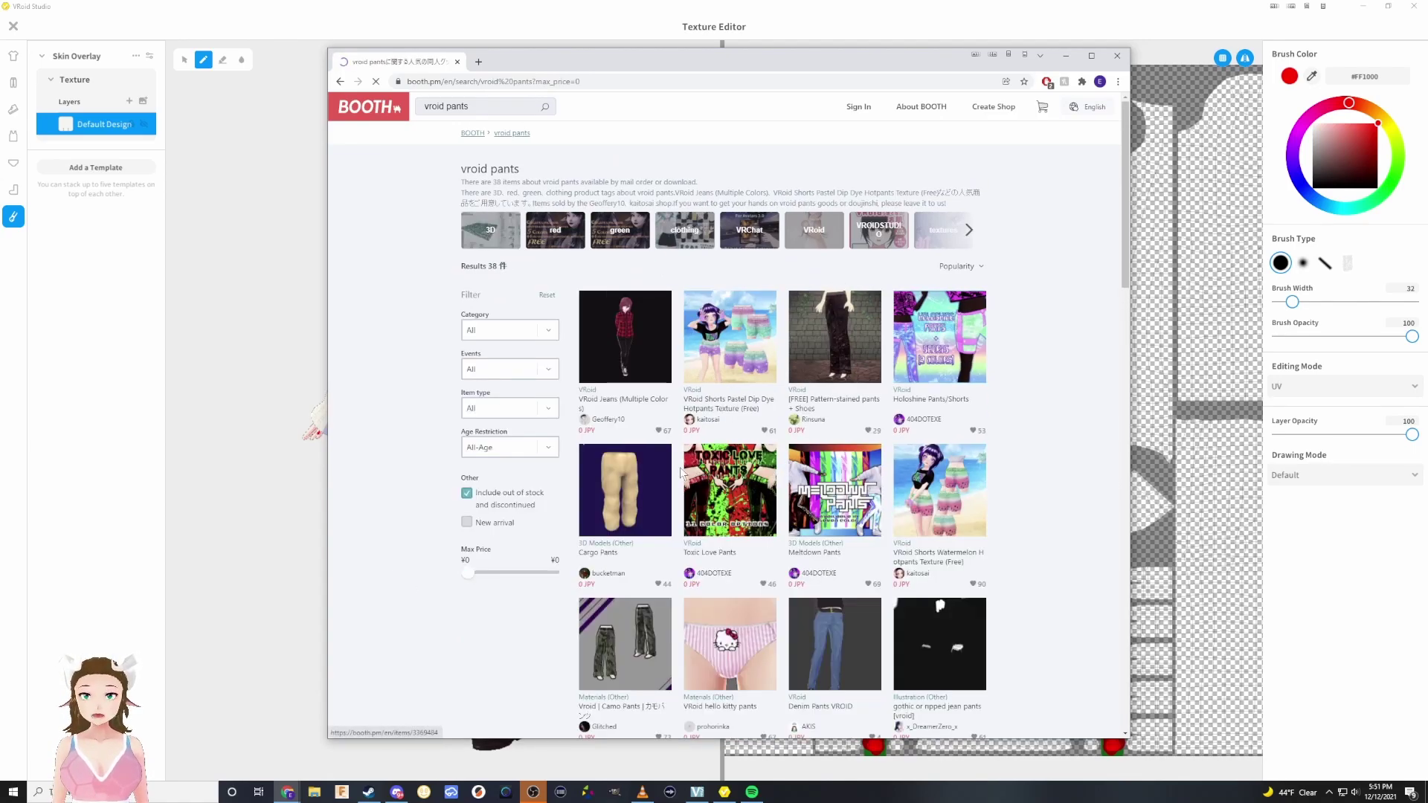
scroll(680, 472, "down", 4)
scroll(673, 465, "down", 3)
scroll(668, 460, "down", 2)
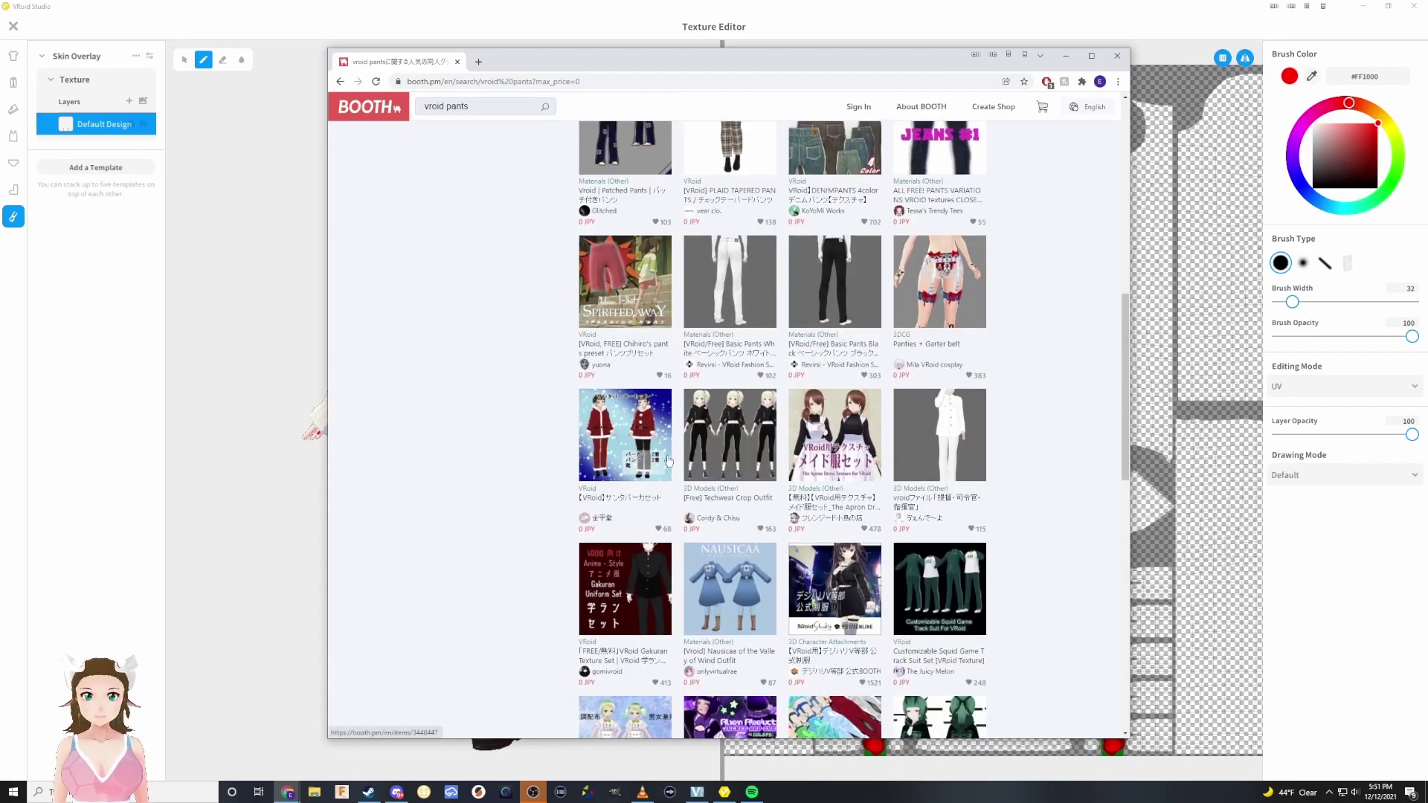
scroll(668, 461, "down", 1)
scroll(661, 452, "down", 4)
scroll(659, 449, "down", 1)
scroll(660, 449, "down", 3)
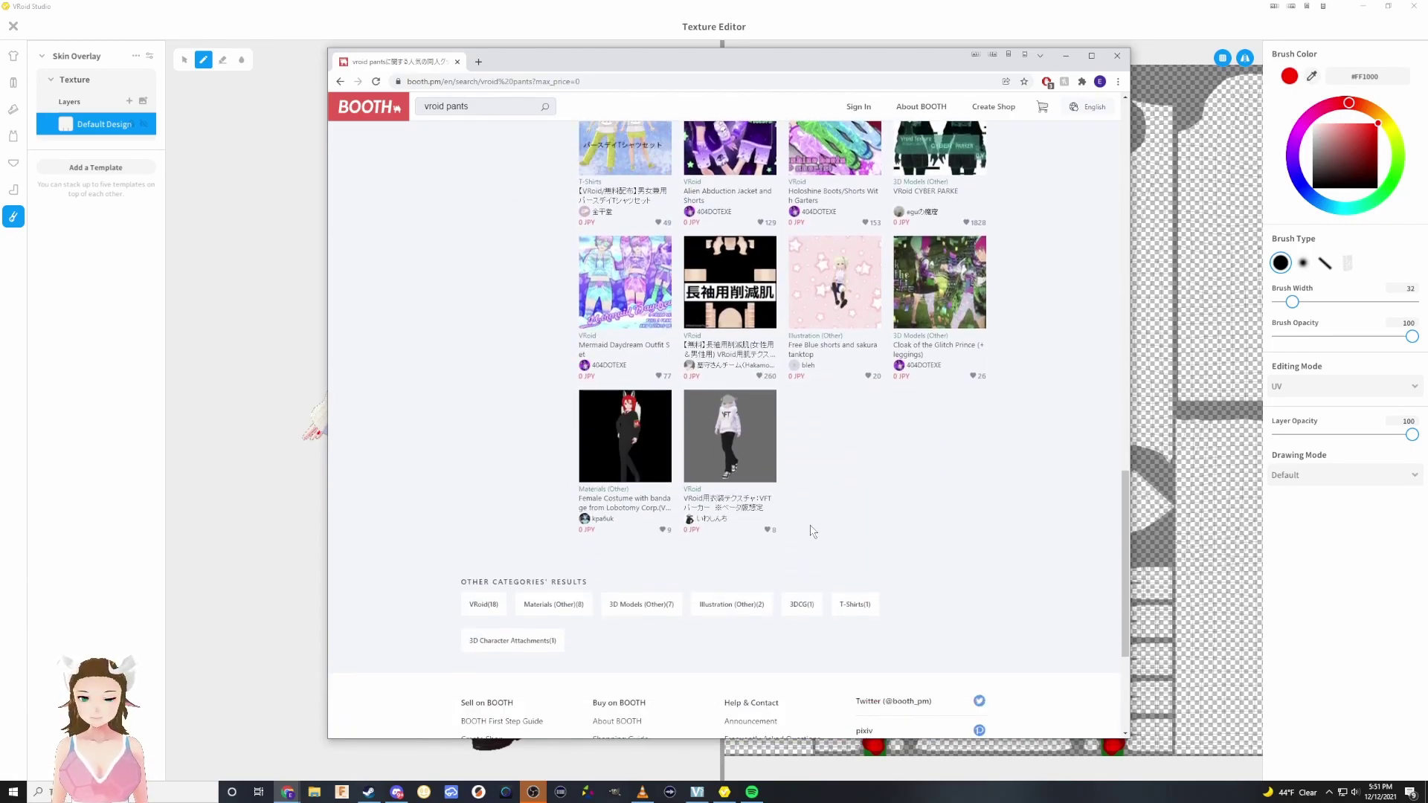
scroll(810, 531, "up", 8)
scroll(796, 513, "up", 10)
scroll(777, 494, "up", 2)
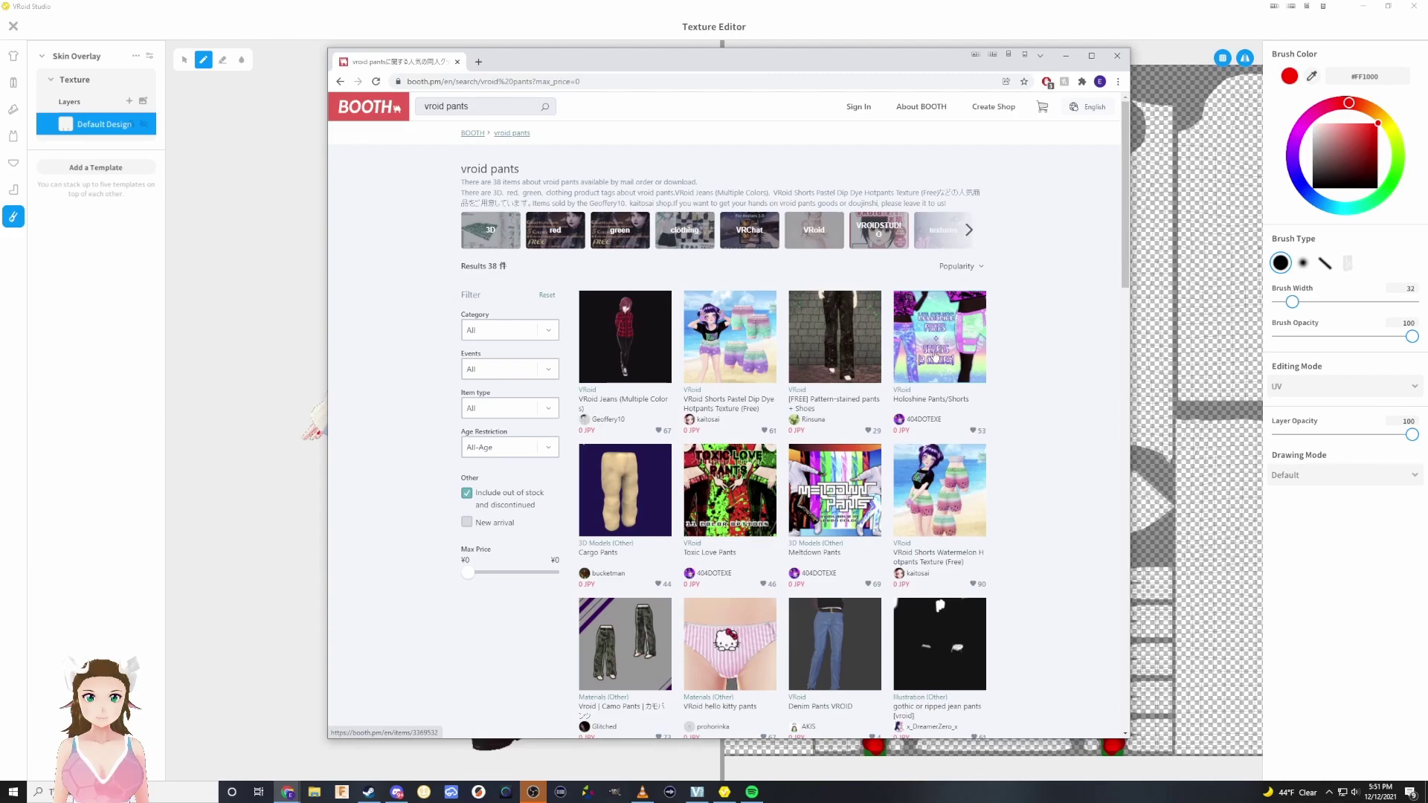
scroll(930, 503, "down", 2)
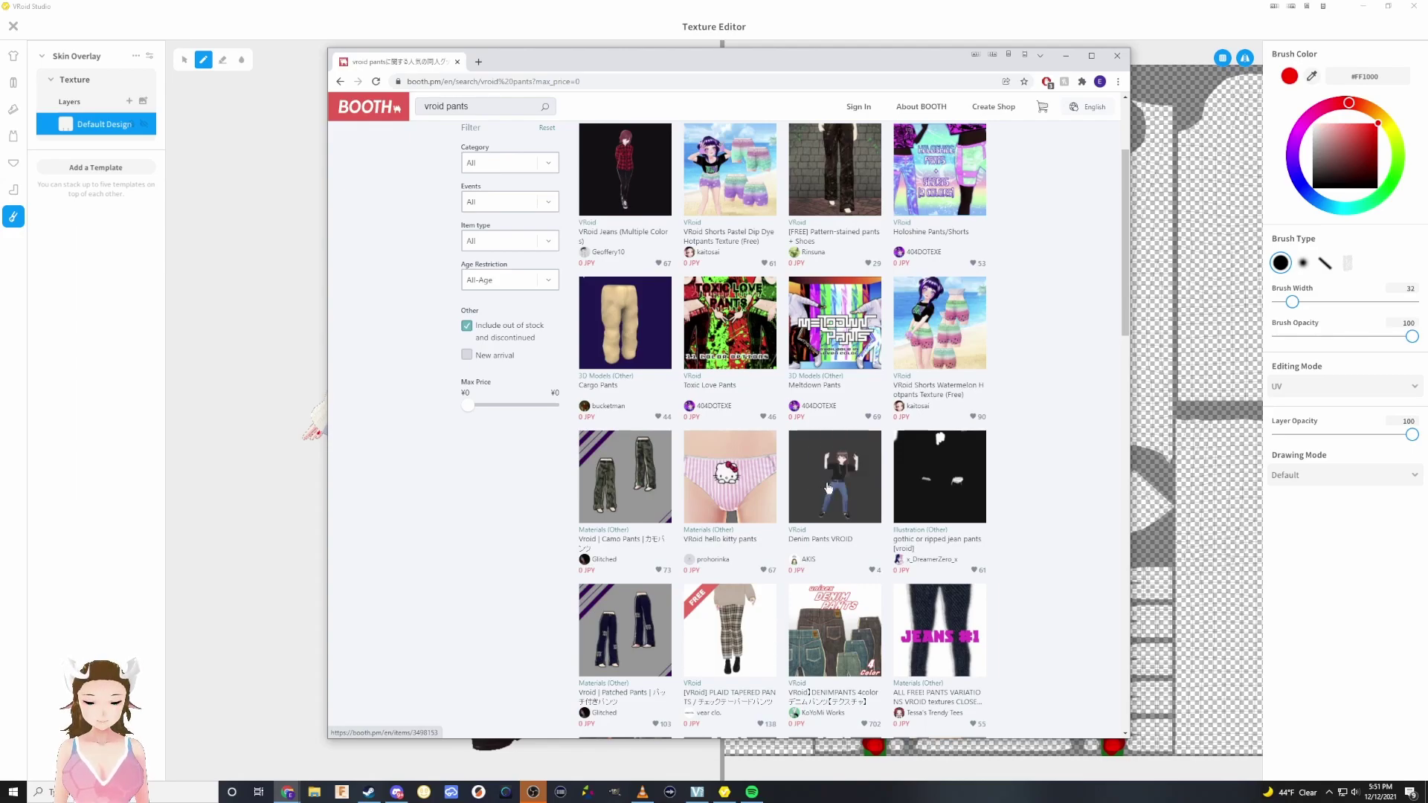
scroll(828, 487, "down", 3)
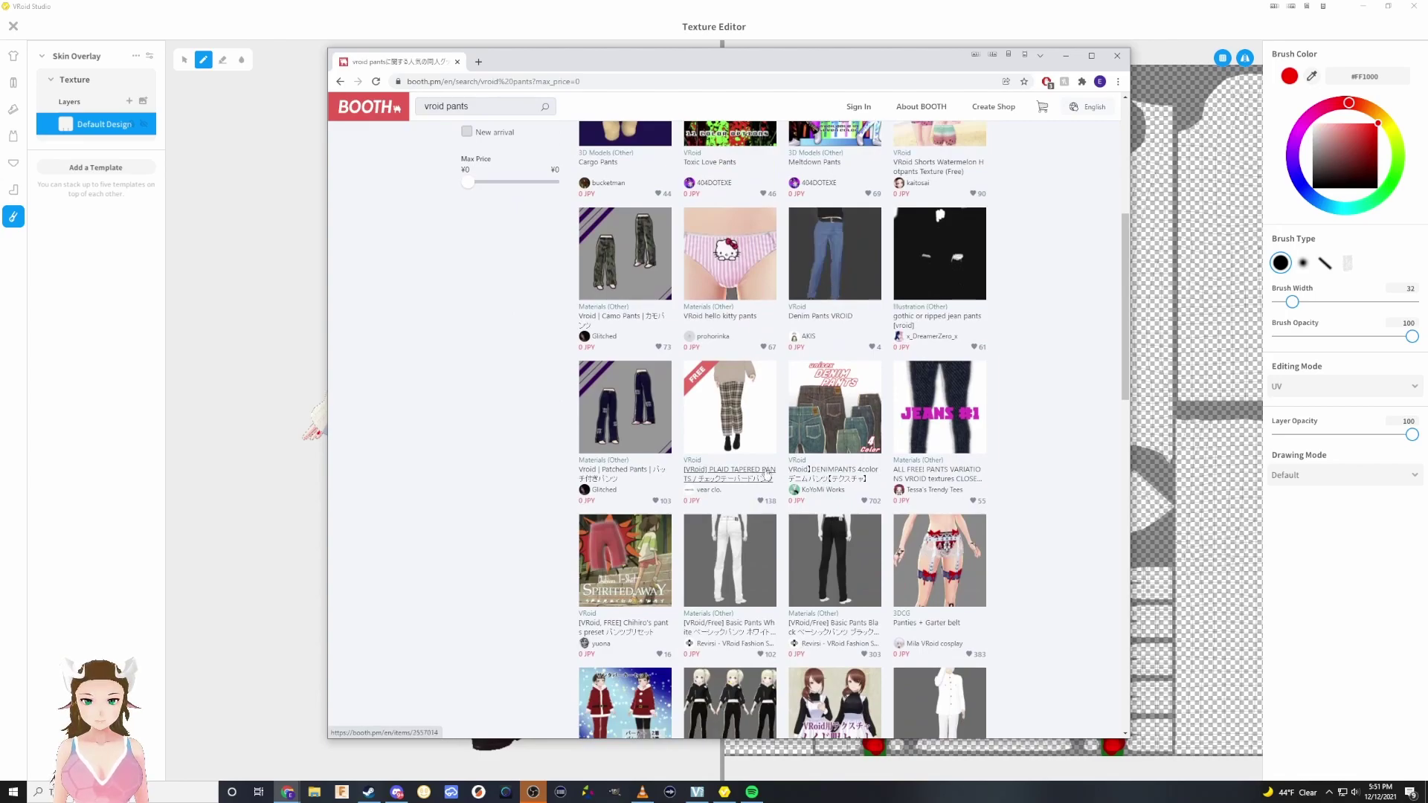
Step: Check the VRoid model in a straight front view, then return to the pants results
left_click(245, 466)
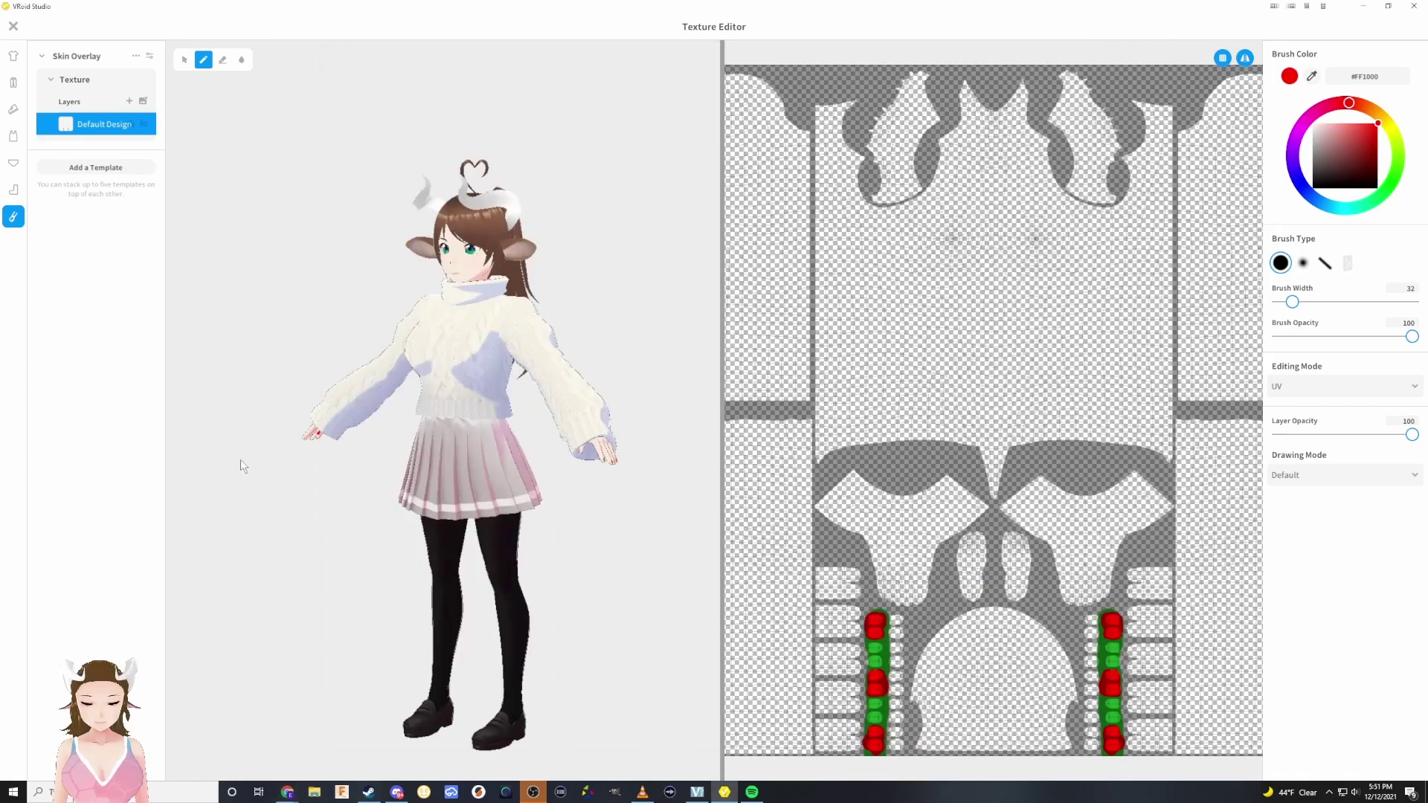
right_click_drag(334, 487, 387, 483)
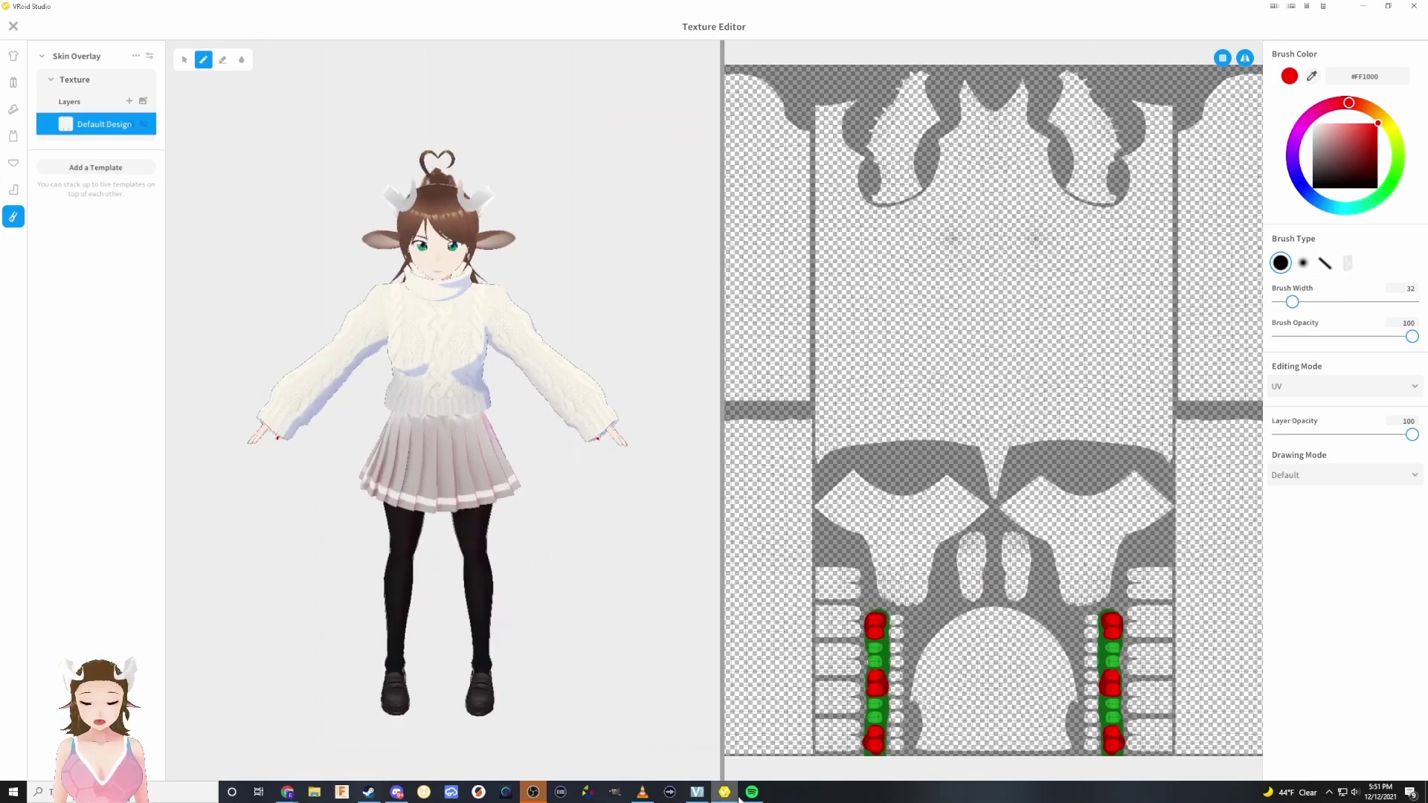
mouse_move(287, 792)
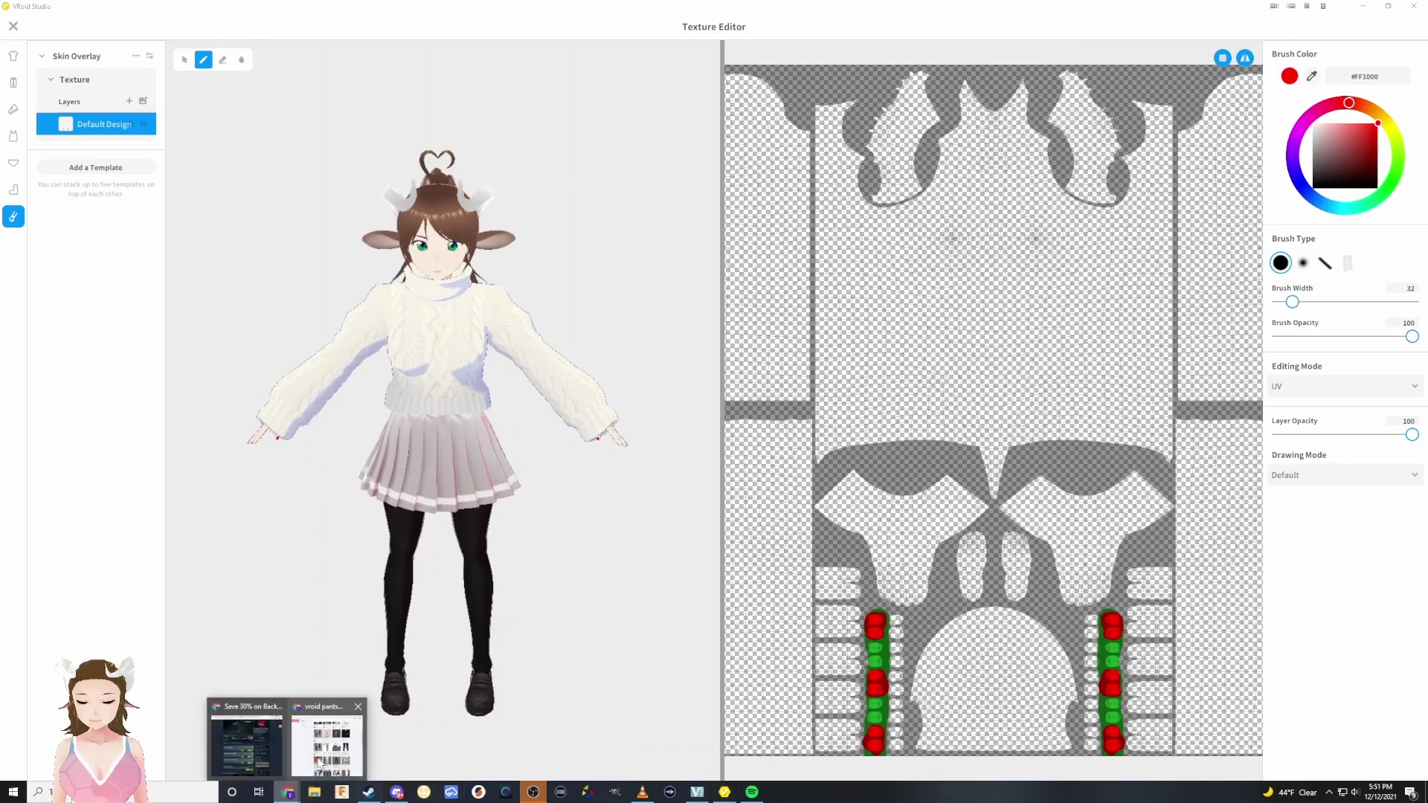
left_click(321, 758)
scroll(504, 189, "up", 2)
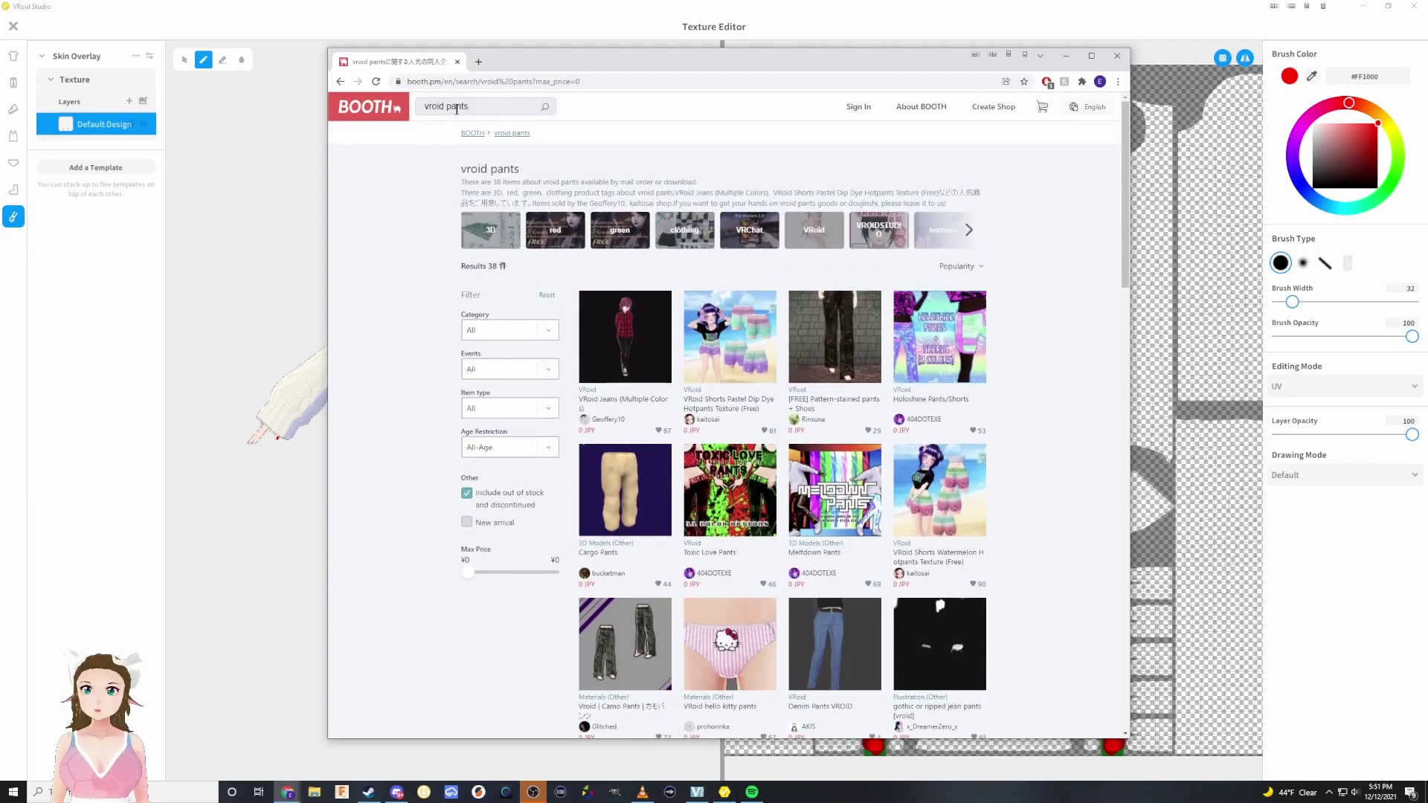
Step: Change the search to 'vroid dress' and scroll the first page of results
double_click(457, 106)
type("dress")
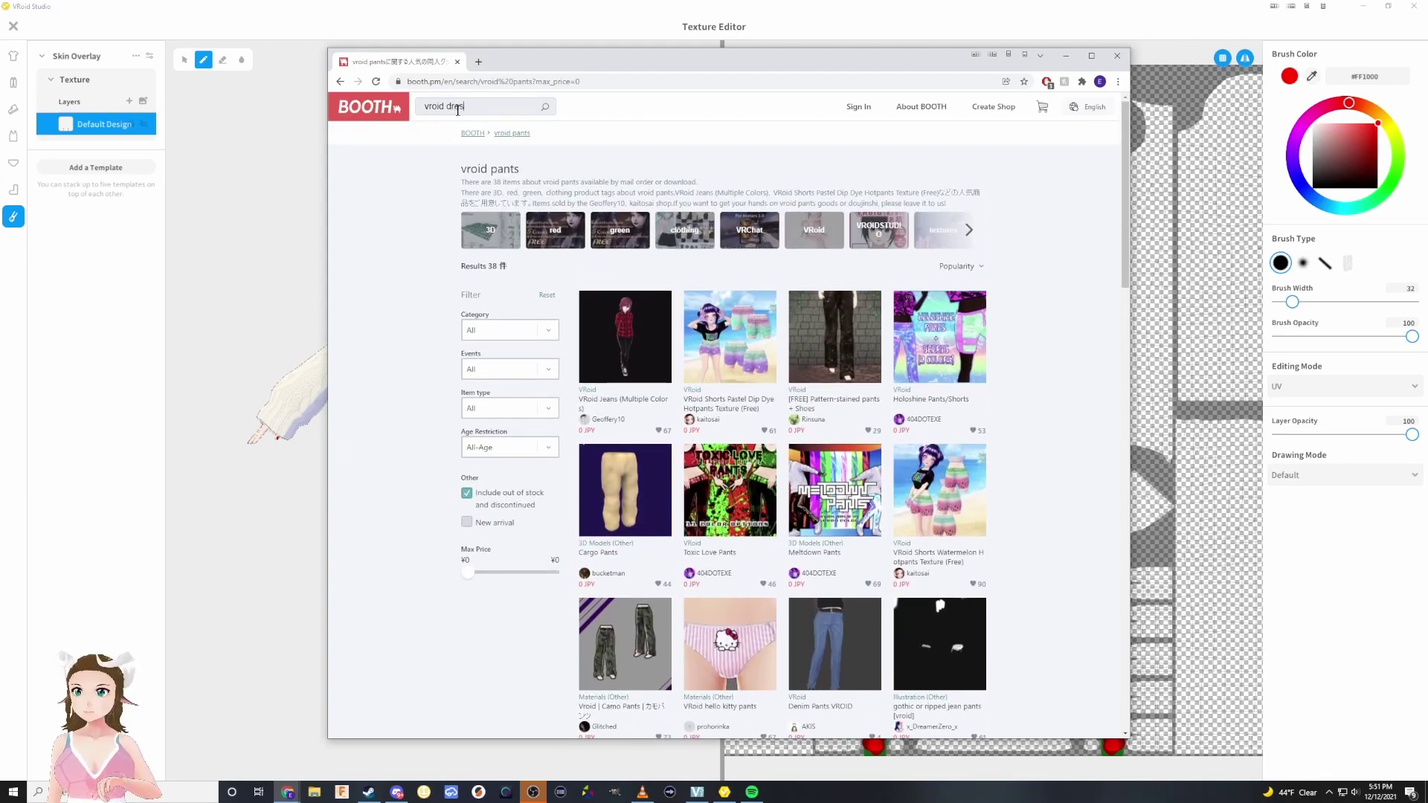
key("Return")
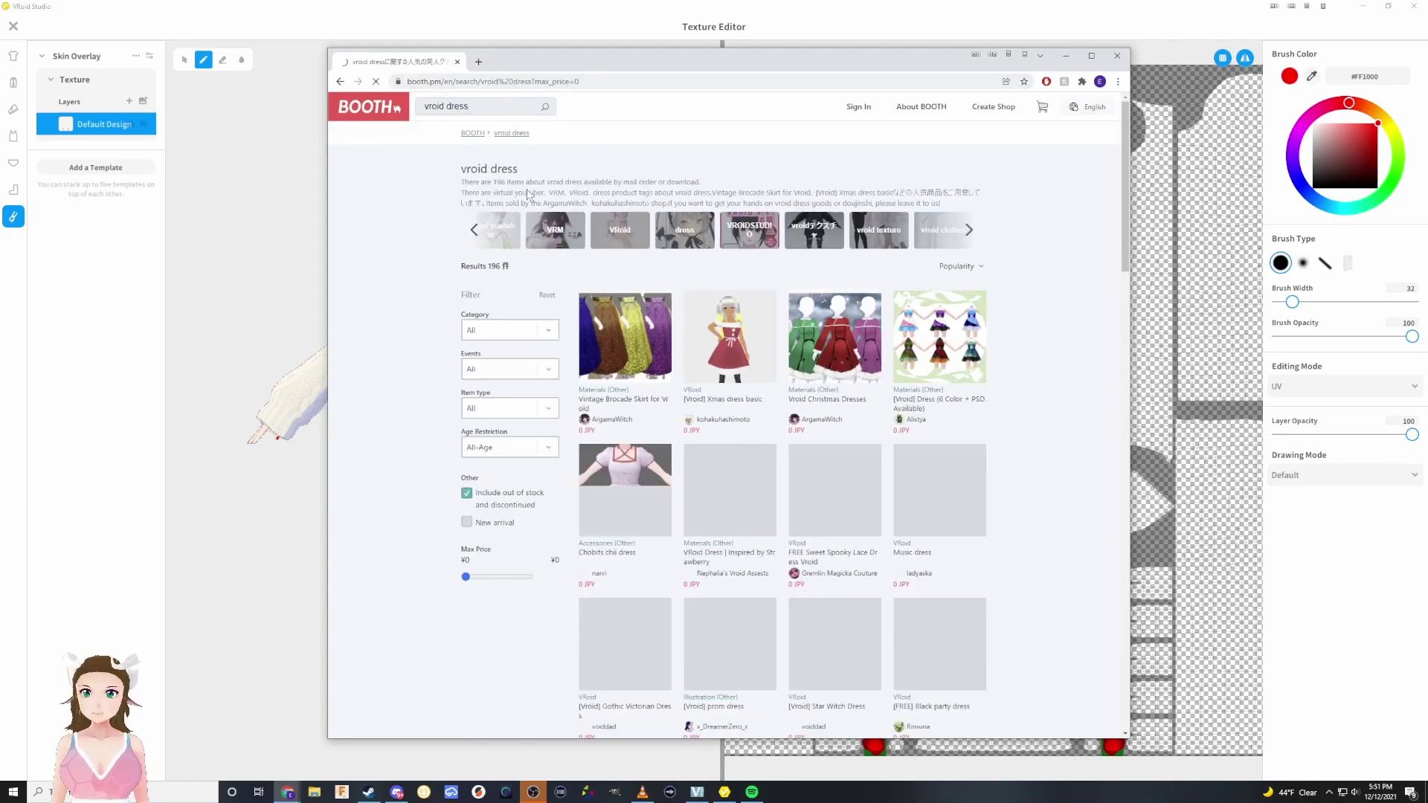
scroll(809, 467, "down", 3)
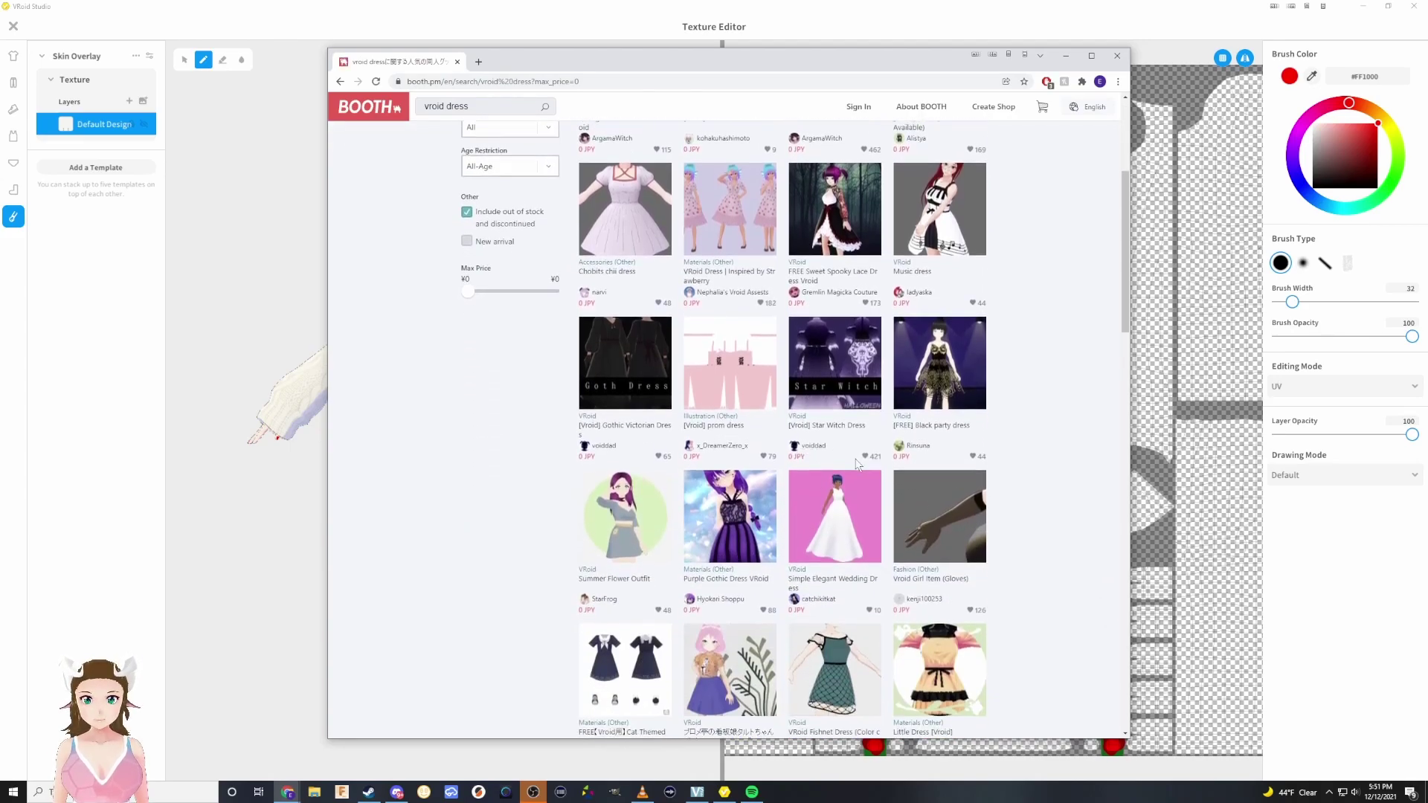
scroll(845, 447, "down", 3)
scroll(845, 448, "down", 3)
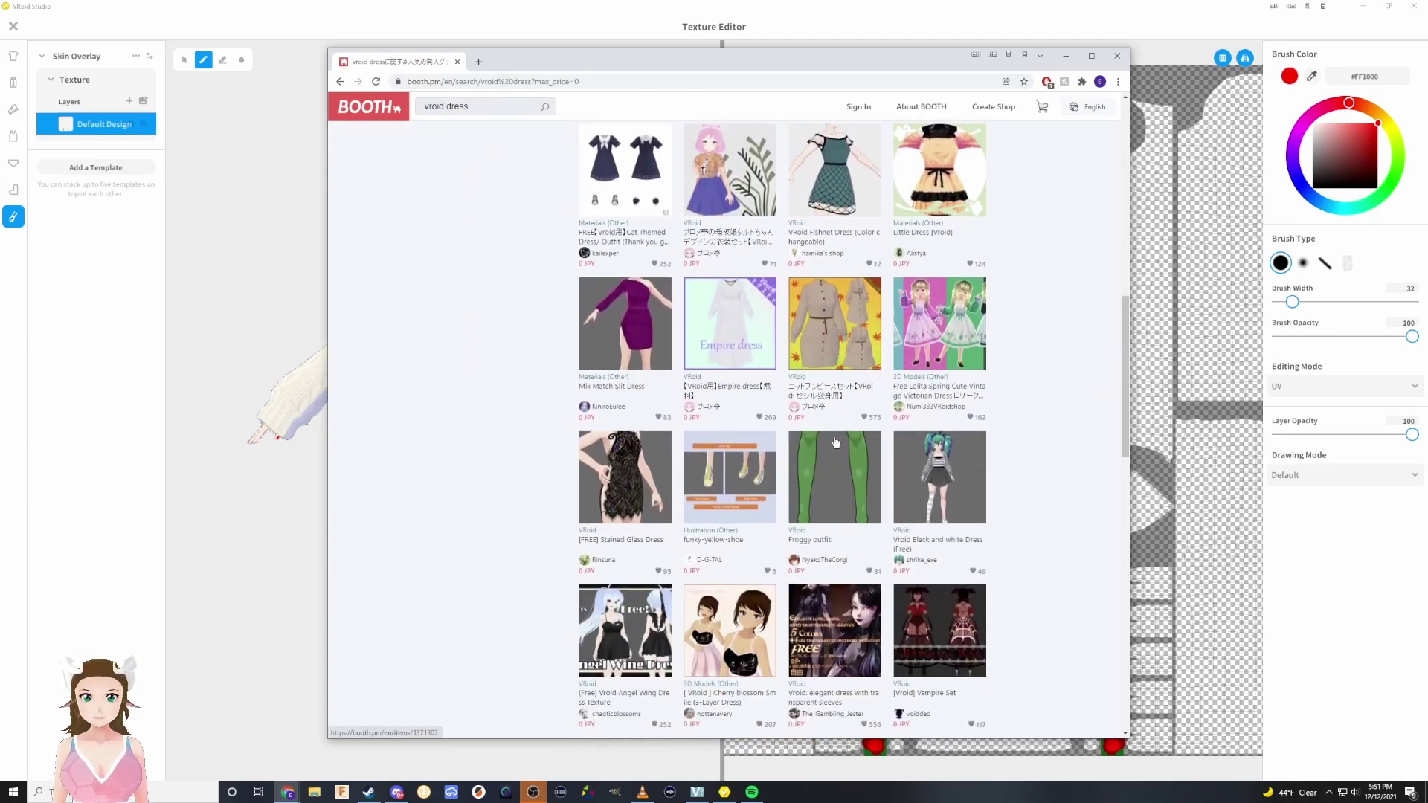
scroll(833, 441, "down", 3)
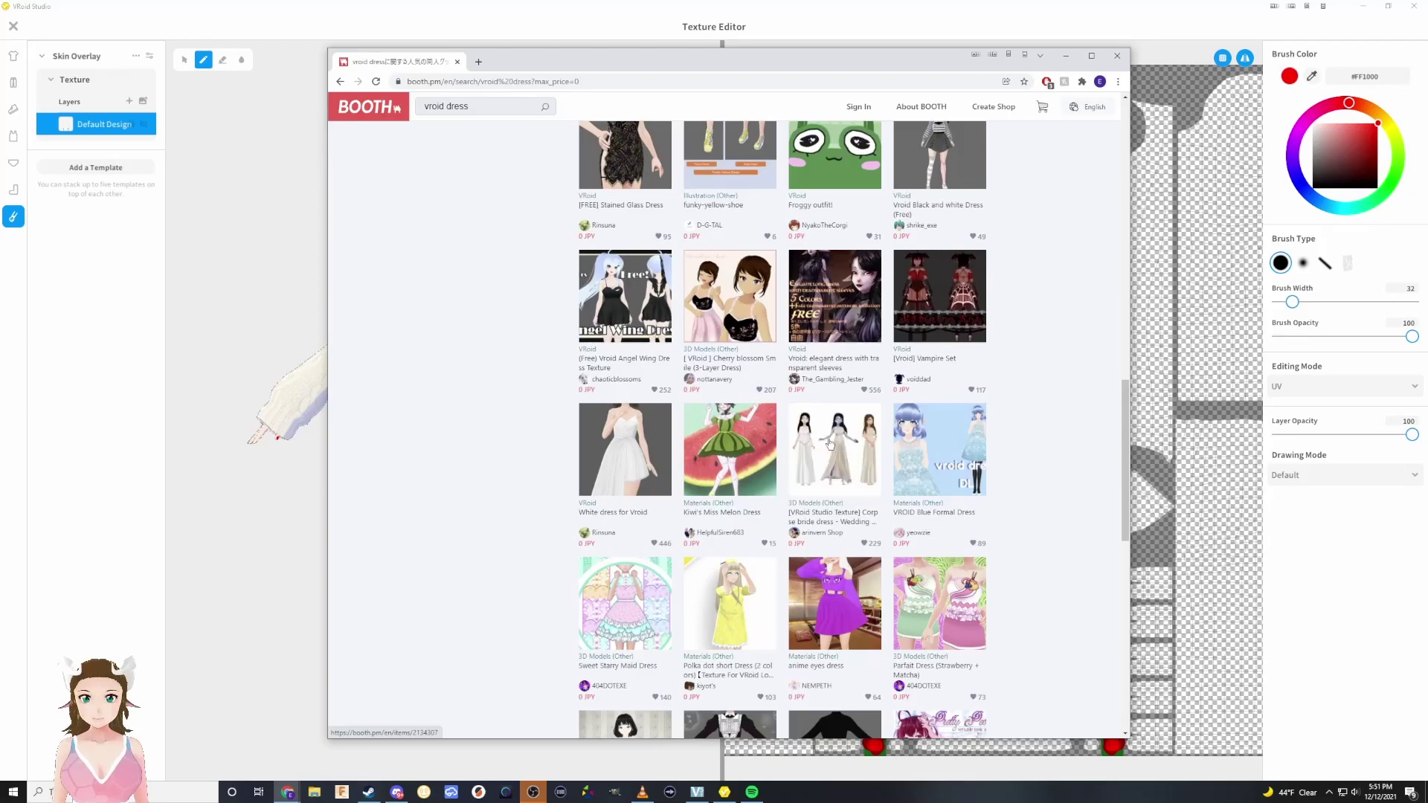
scroll(826, 442, "down", 3)
scroll(818, 444, "down", 3)
scroll(819, 445, "down", 1)
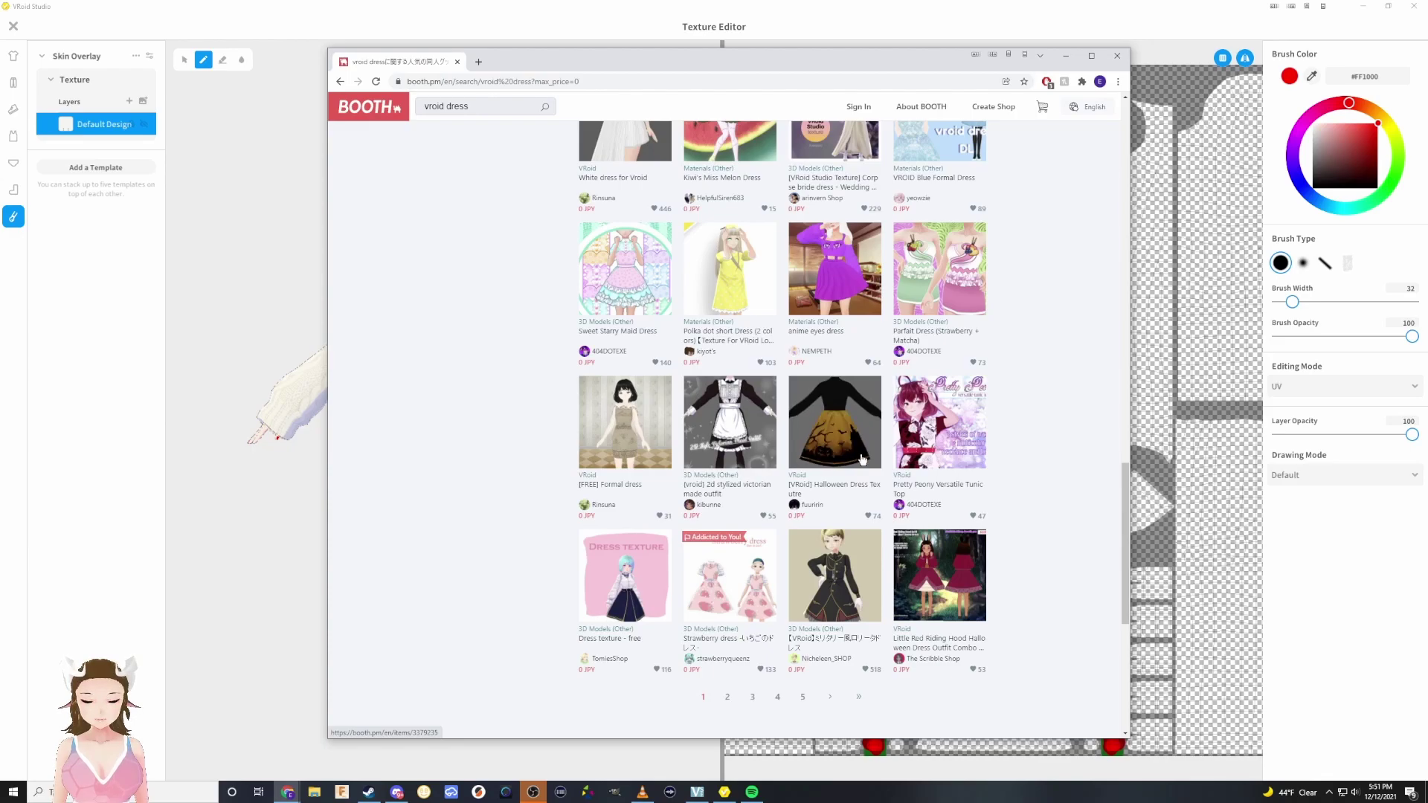
Step: Browse pages 2 and 3 of the vroid dress results
left_click(728, 696)
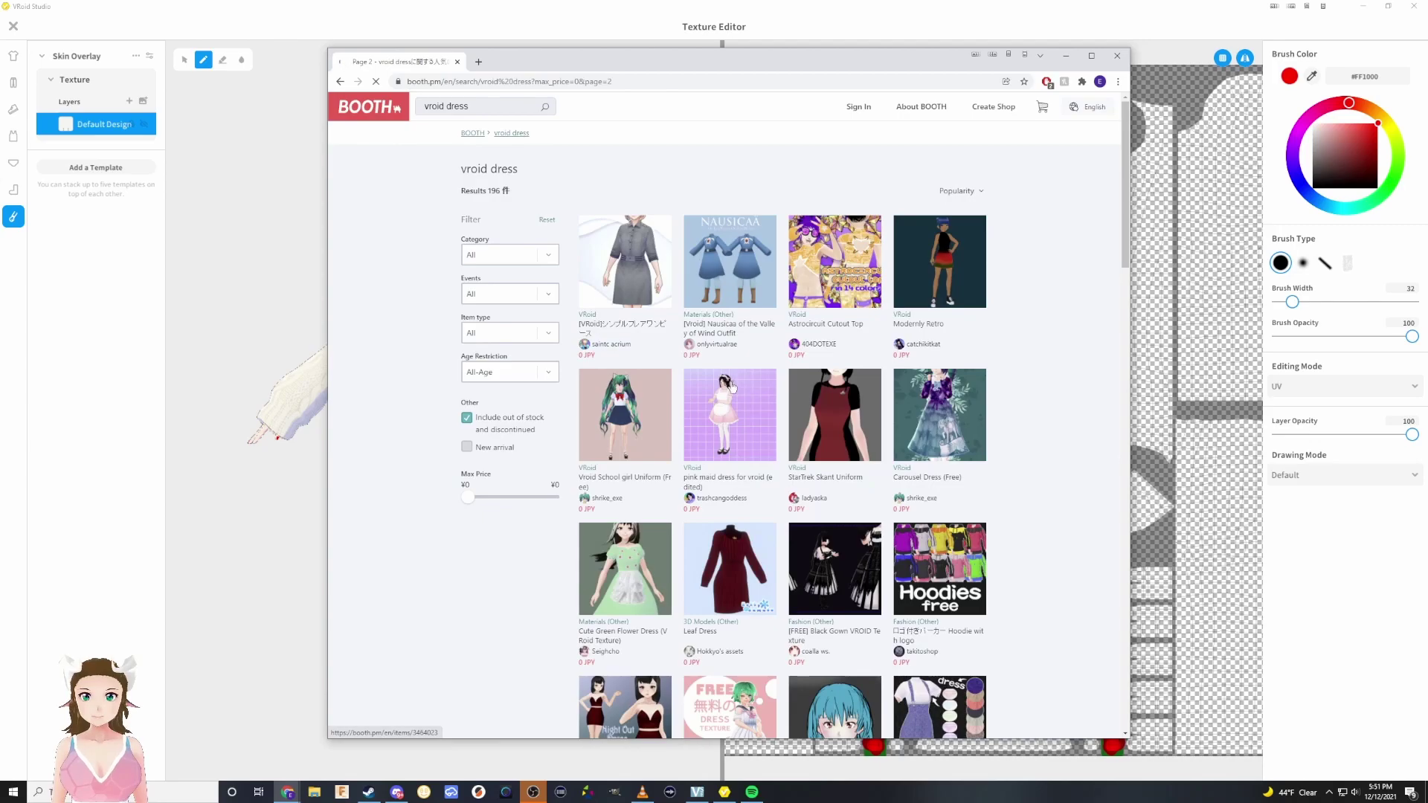
scroll(716, 460, "down", 6)
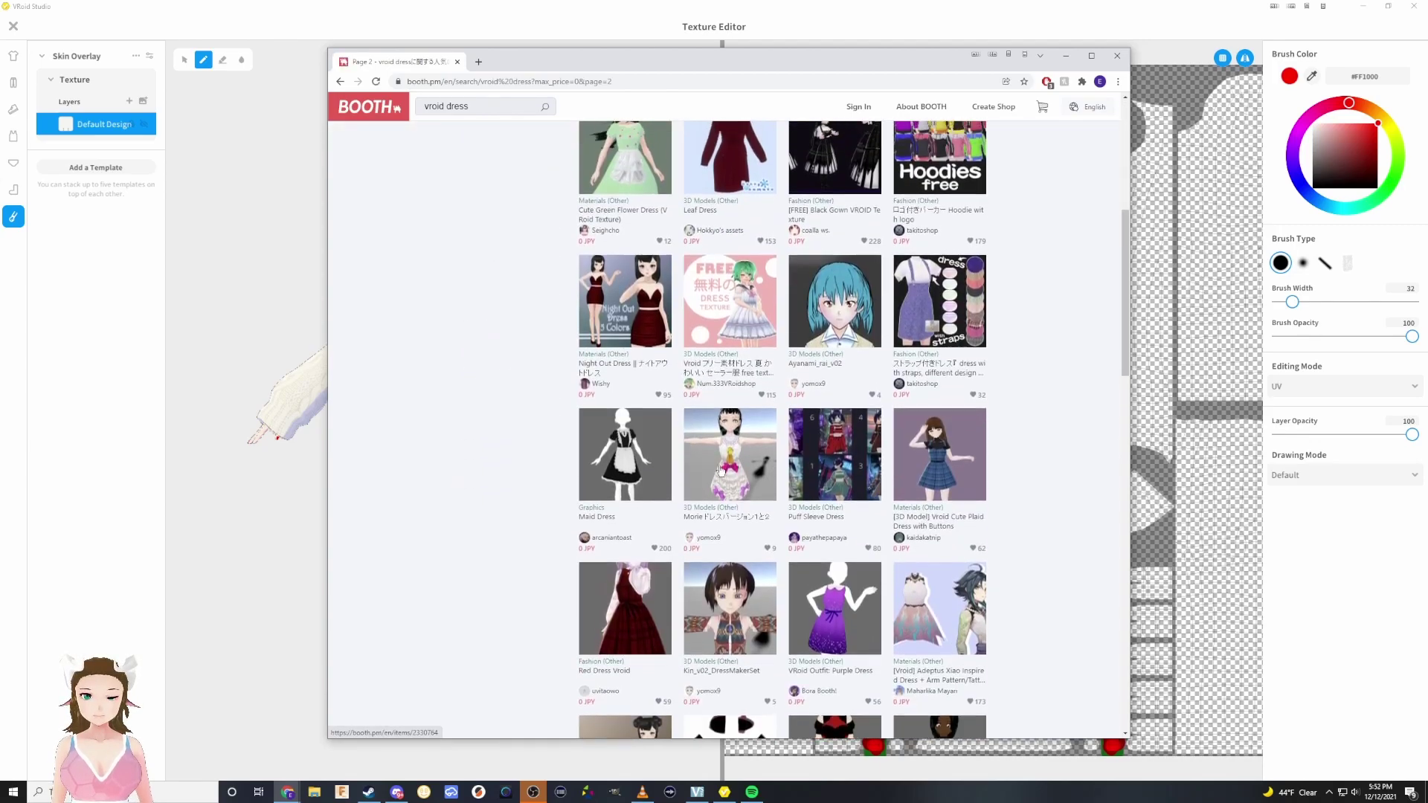
scroll(717, 459, "down", 5)
scroll(710, 468, "down", 5)
scroll(710, 469, "down", 5)
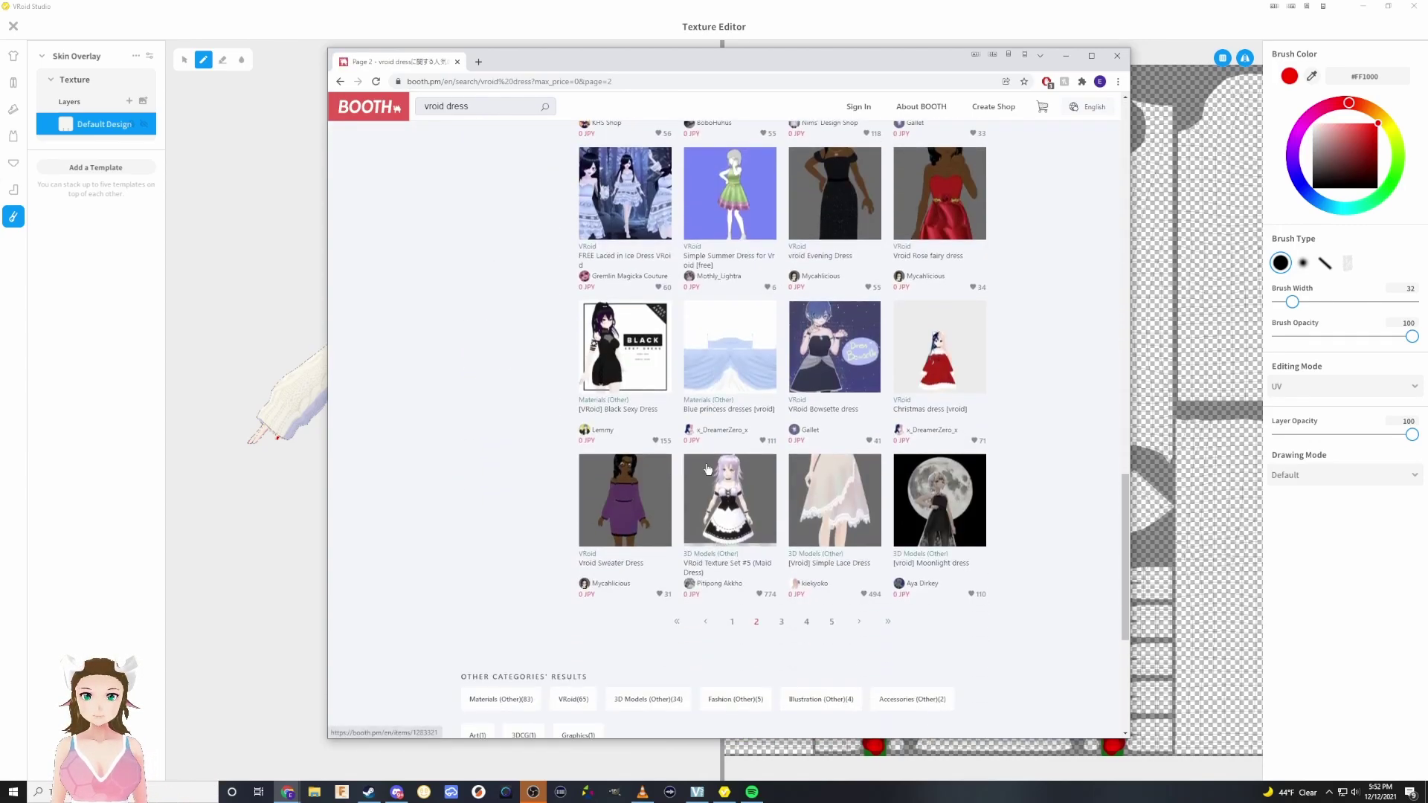
left_click(780, 621)
scroll(759, 492, "down", 5)
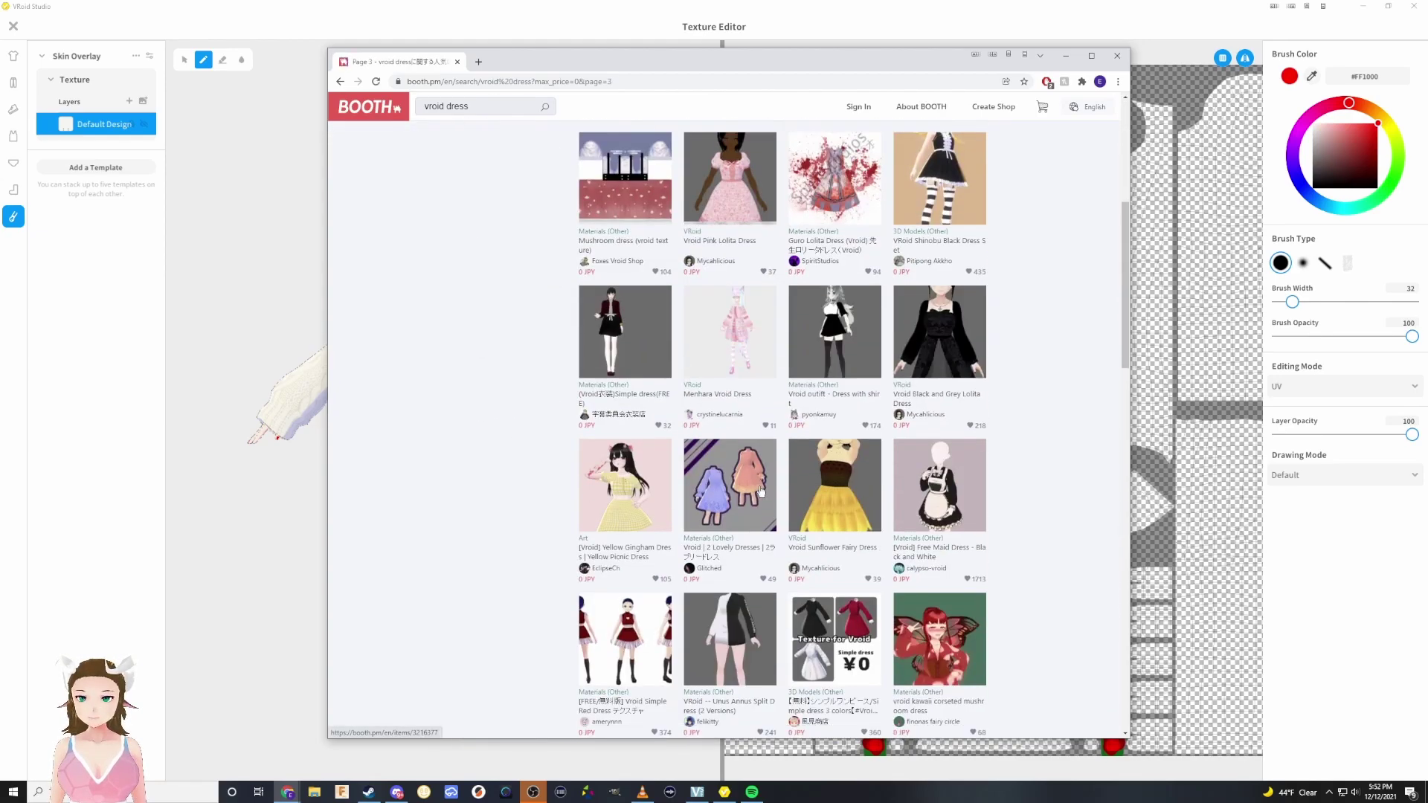
scroll(755, 487, "down", 2)
scroll(753, 485, "down", 3)
scroll(749, 483, "down", 3)
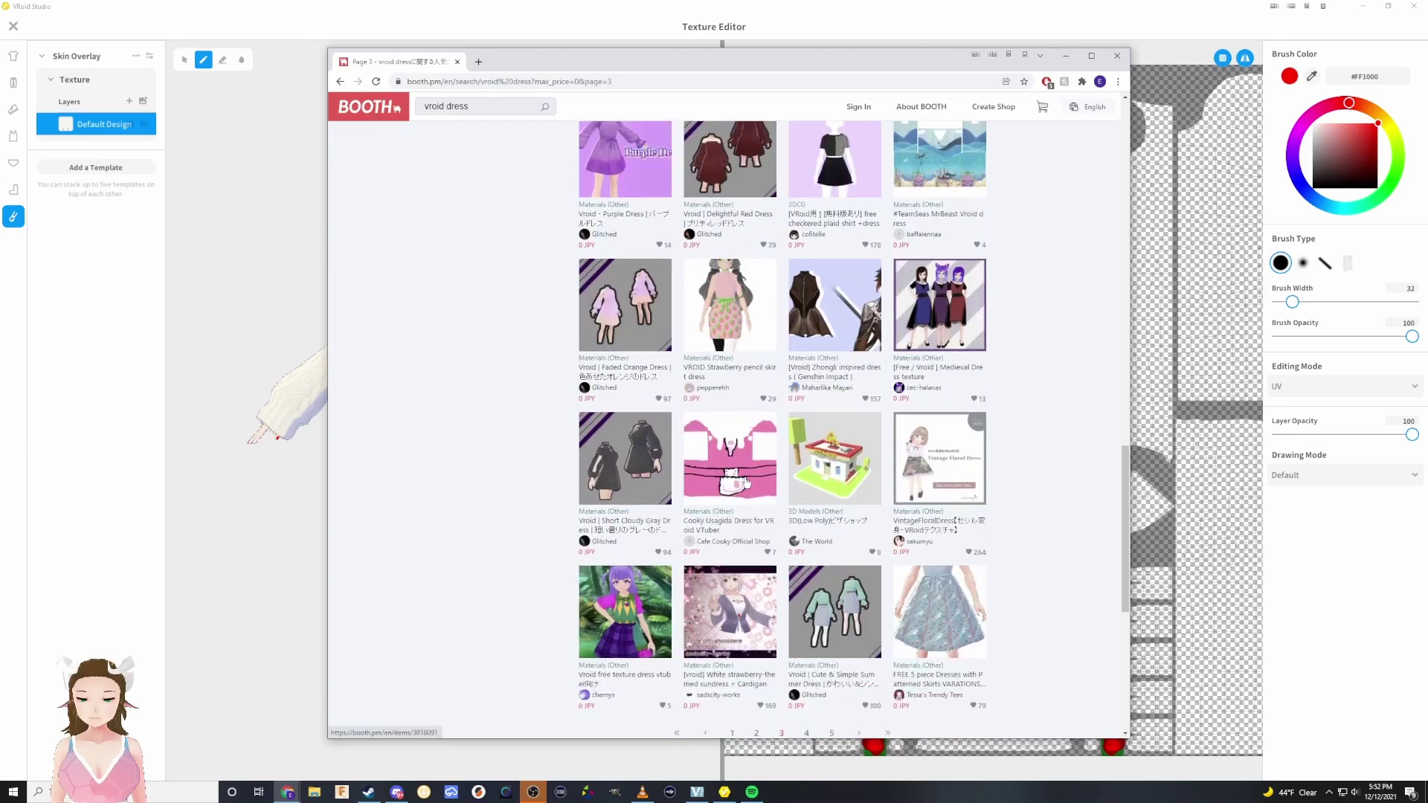
scroll(746, 482, "down", 2)
scroll(743, 476, "down", 2)
scroll(736, 468, "up", 7)
scroll(725, 453, "up", 5)
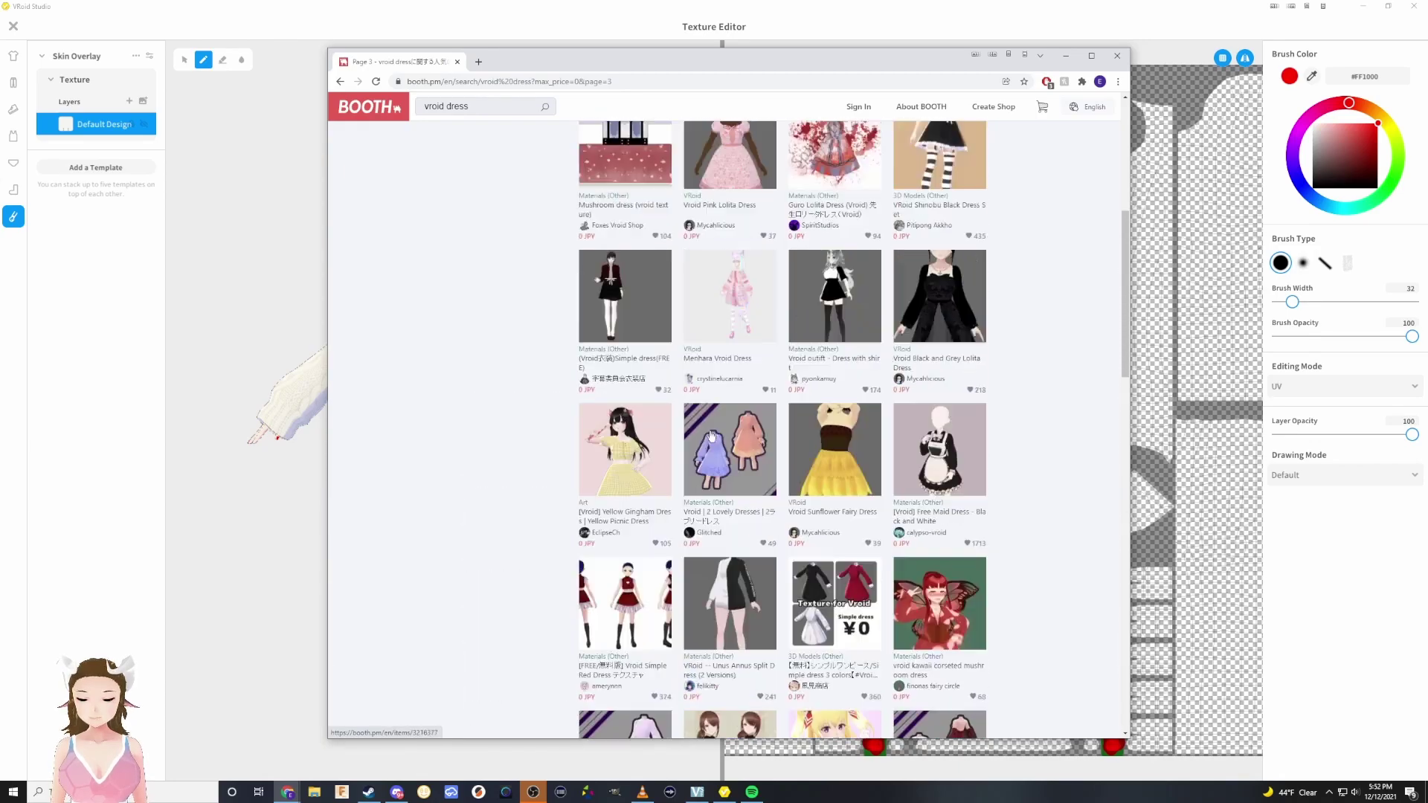
scroll(714, 443, "up", 6)
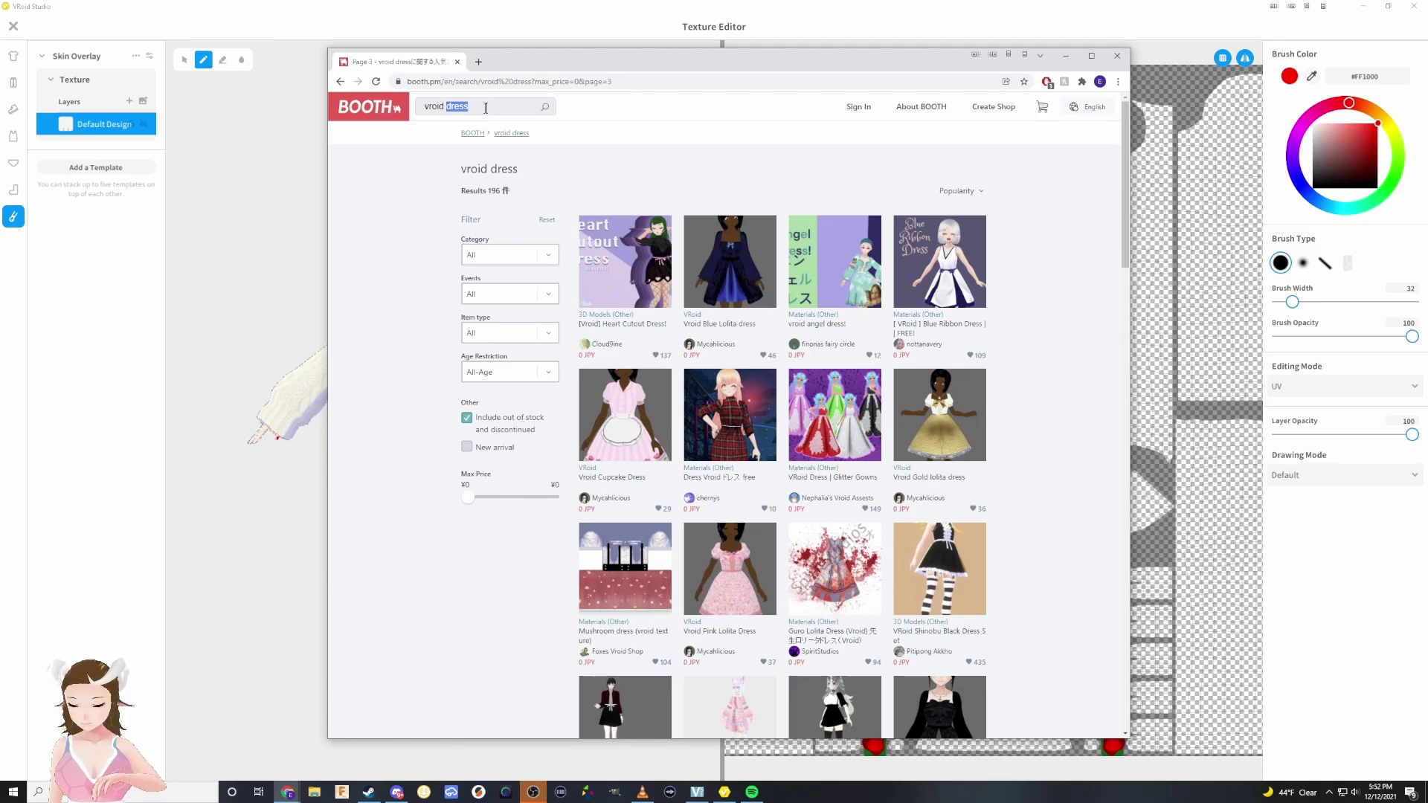
Step: Run the 'vroid skirt' search and scroll the first page of results
type("ski")
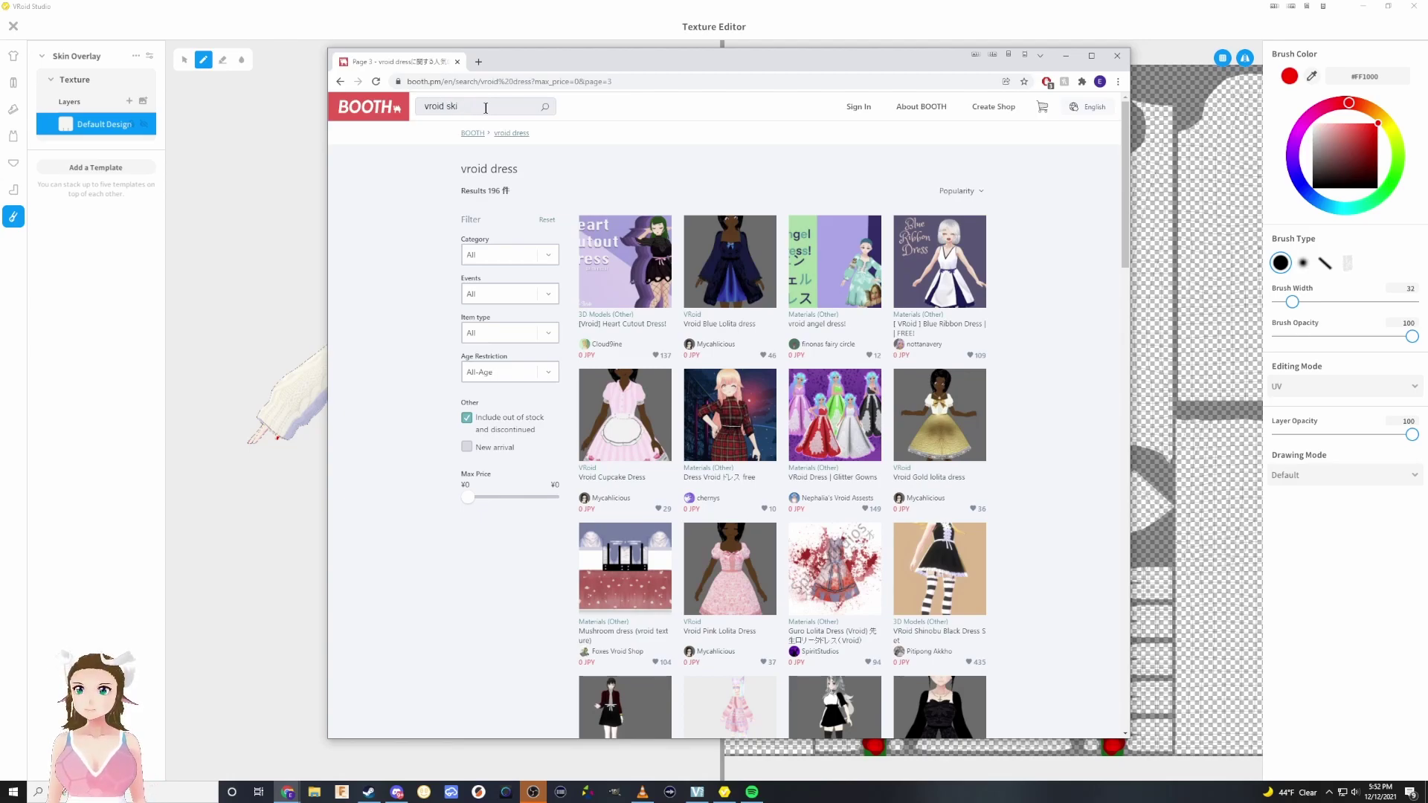
type("nn")
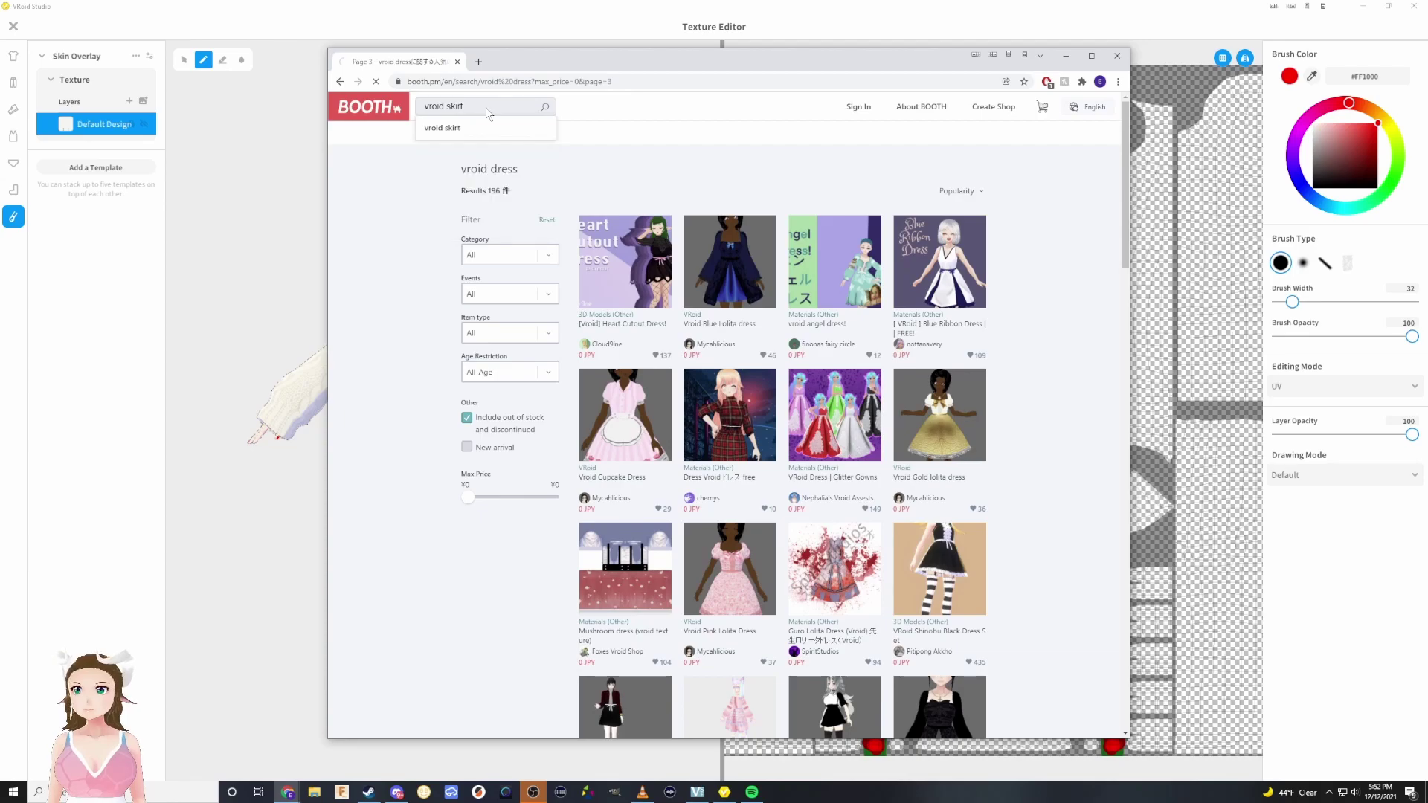
key("Return")
scroll(862, 328, "down", 3)
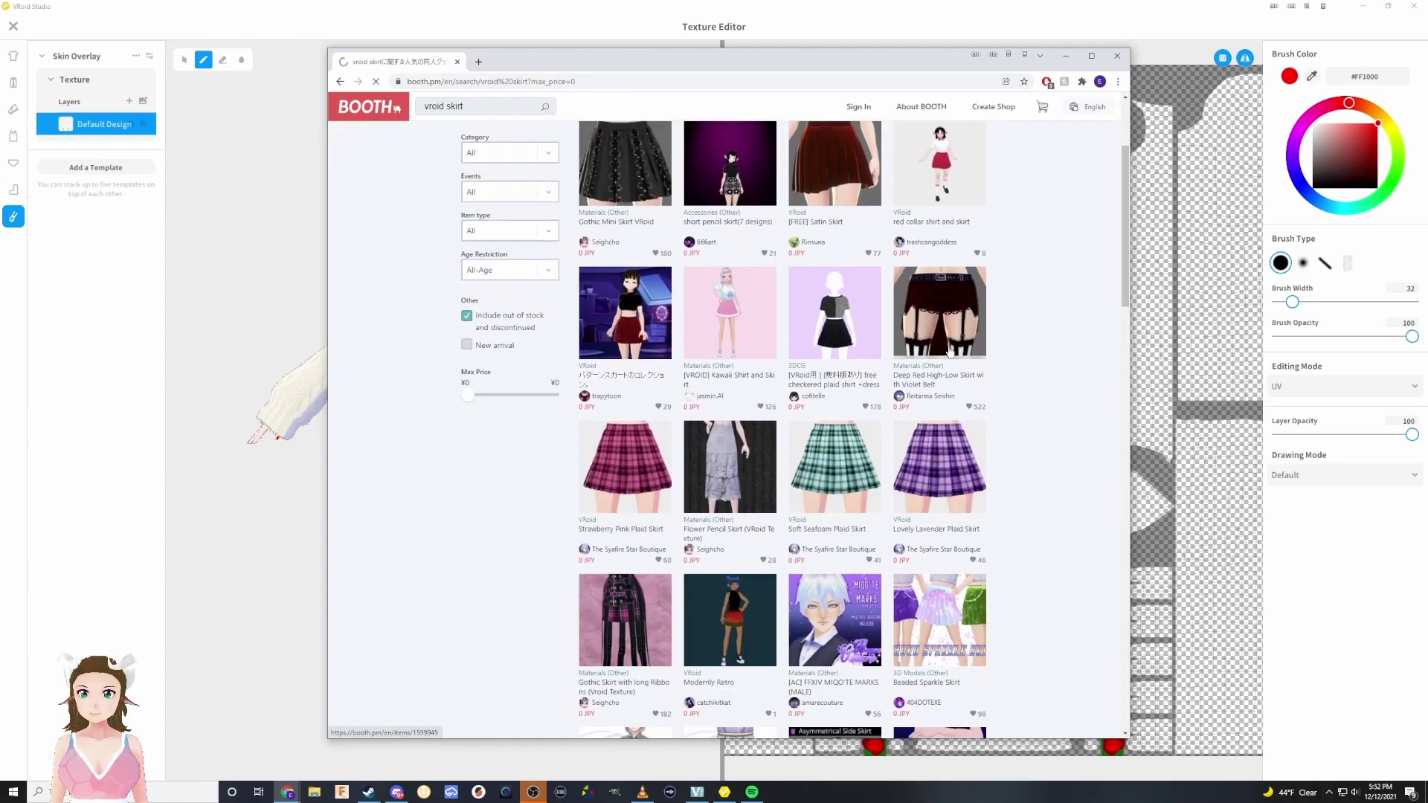
scroll(1041, 325, "down", 4)
scroll(1026, 350, "down", 3)
scroll(803, 550, "down", 3)
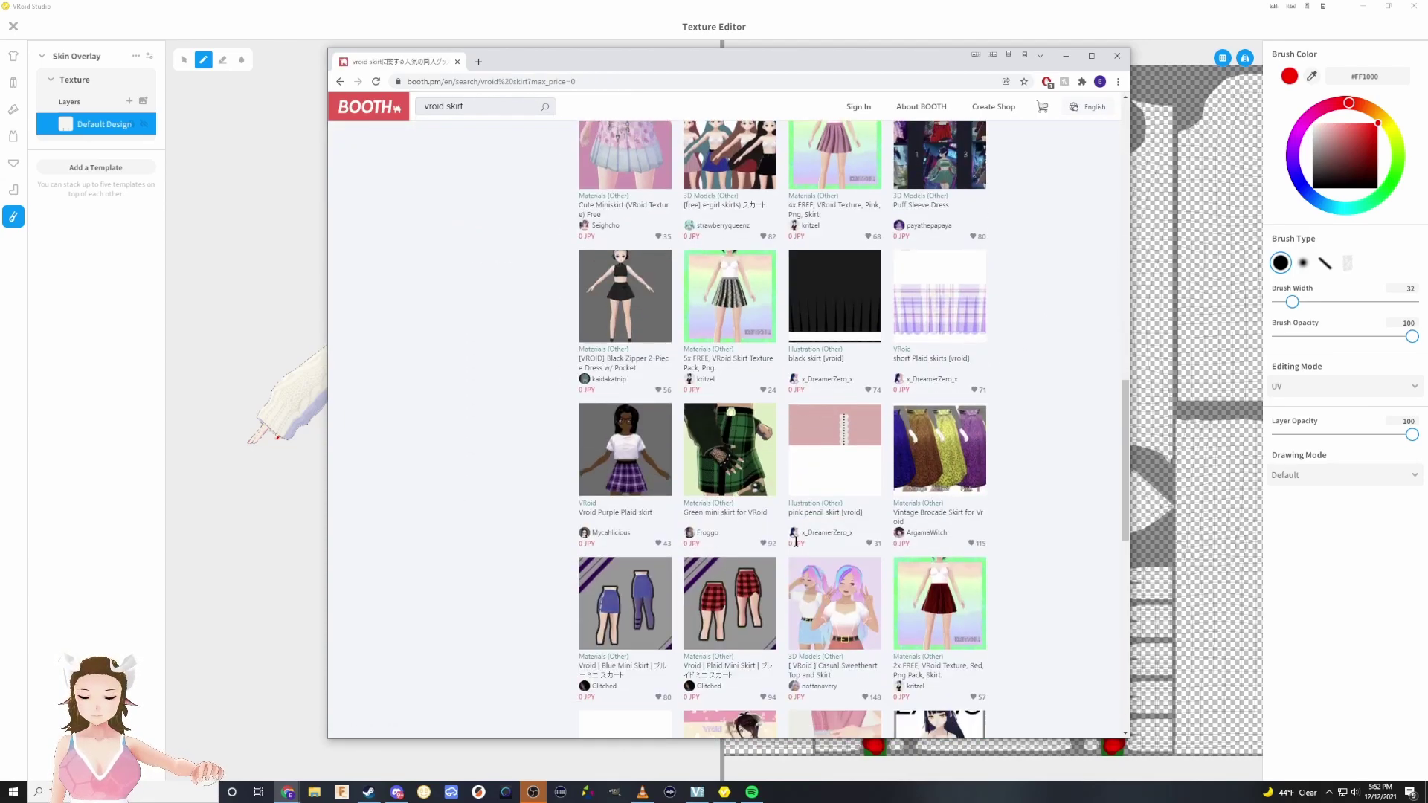
scroll(773, 610, "down", 5)
Step: Browse pages 2 and 3 of the skirt results, then minimize the browser
left_click(761, 645)
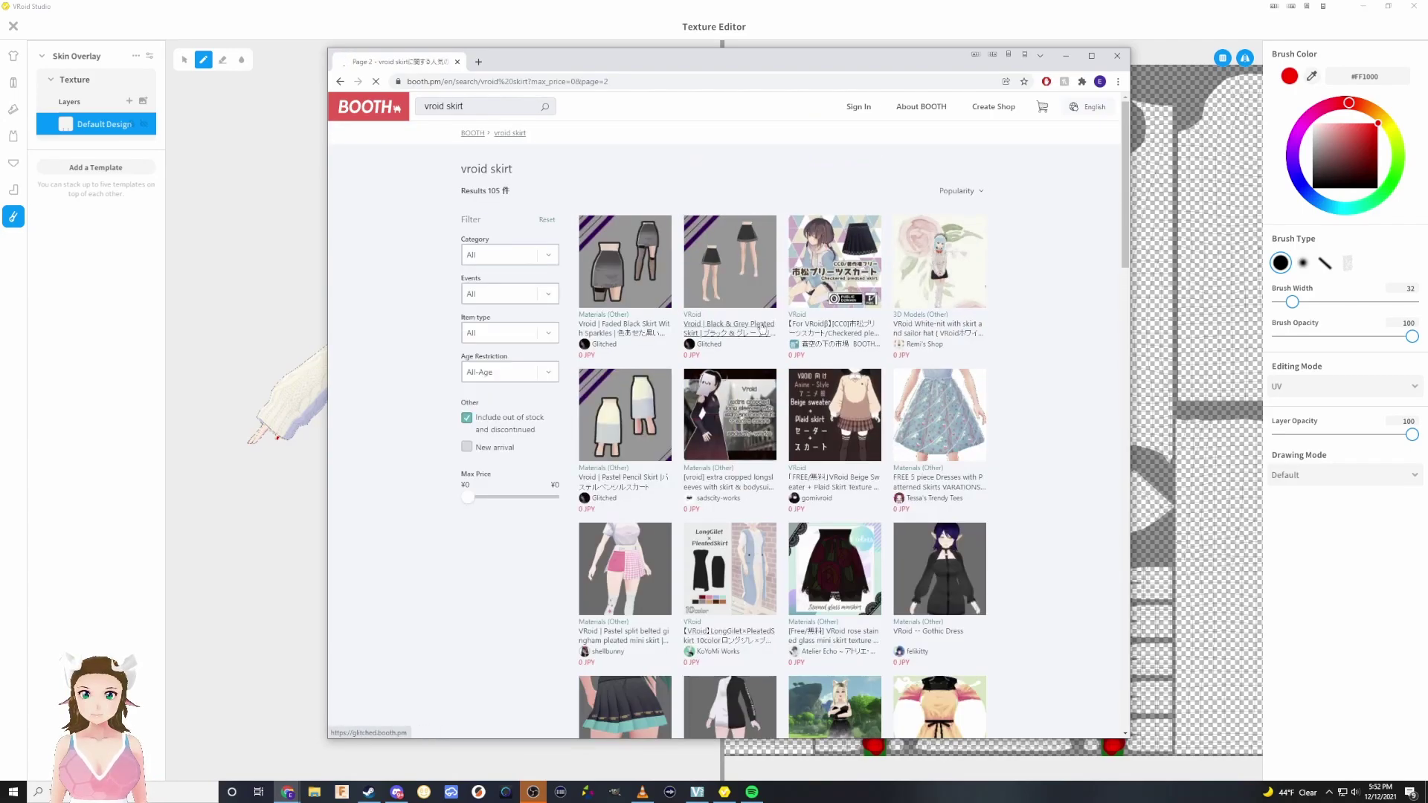
scroll(714, 368, "down", 2)
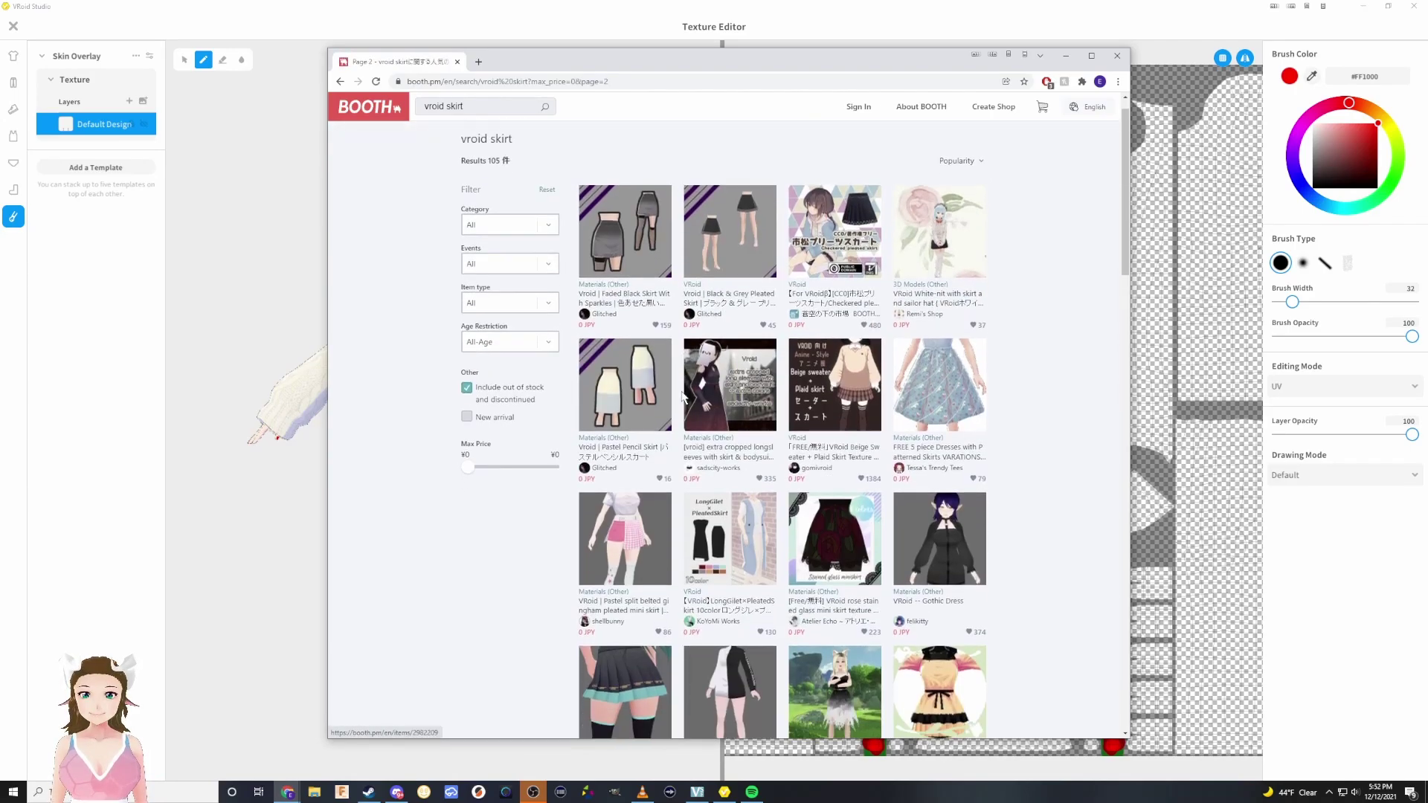
scroll(678, 410, "down", 3)
scroll(678, 411, "down", 5)
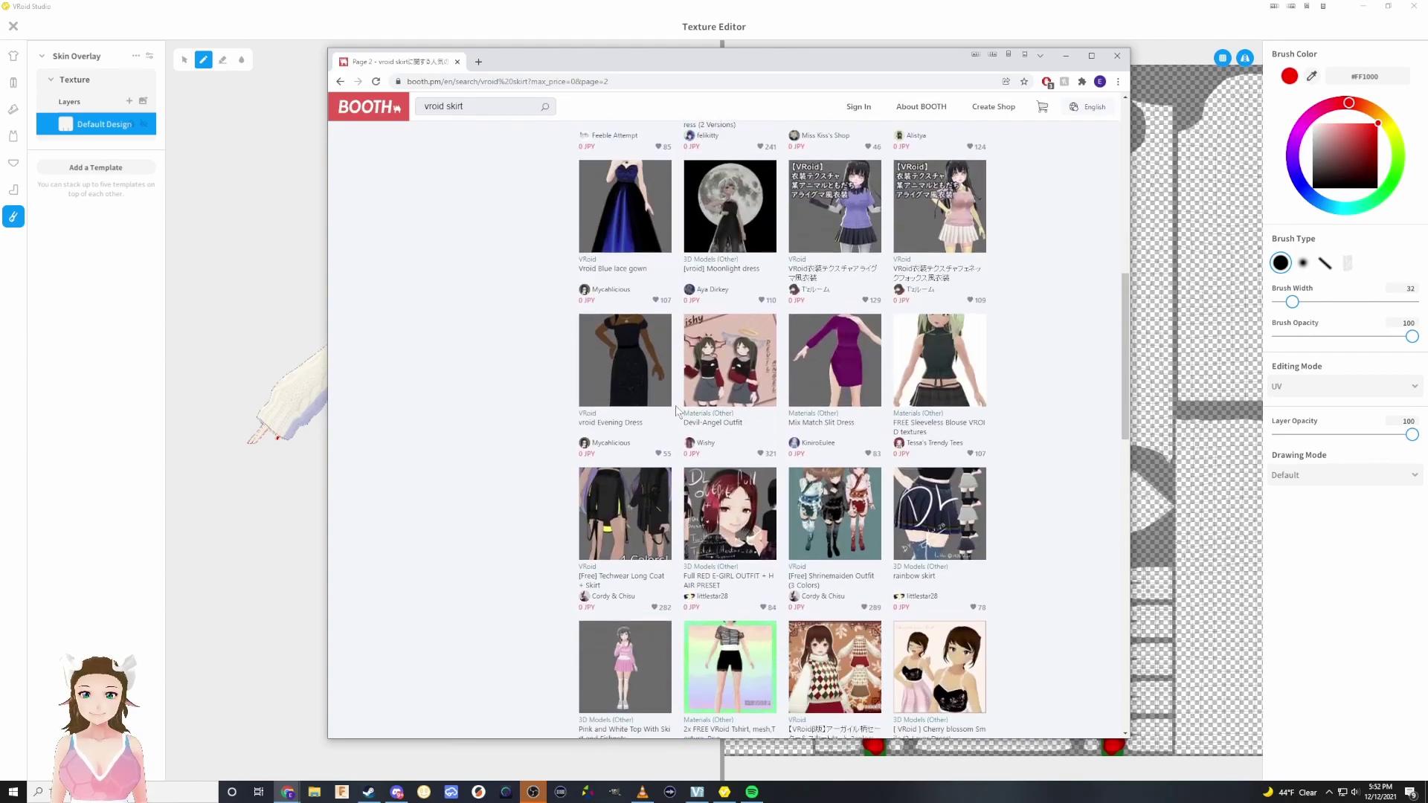
scroll(679, 410, "down", 4)
scroll(678, 410, "down", 2)
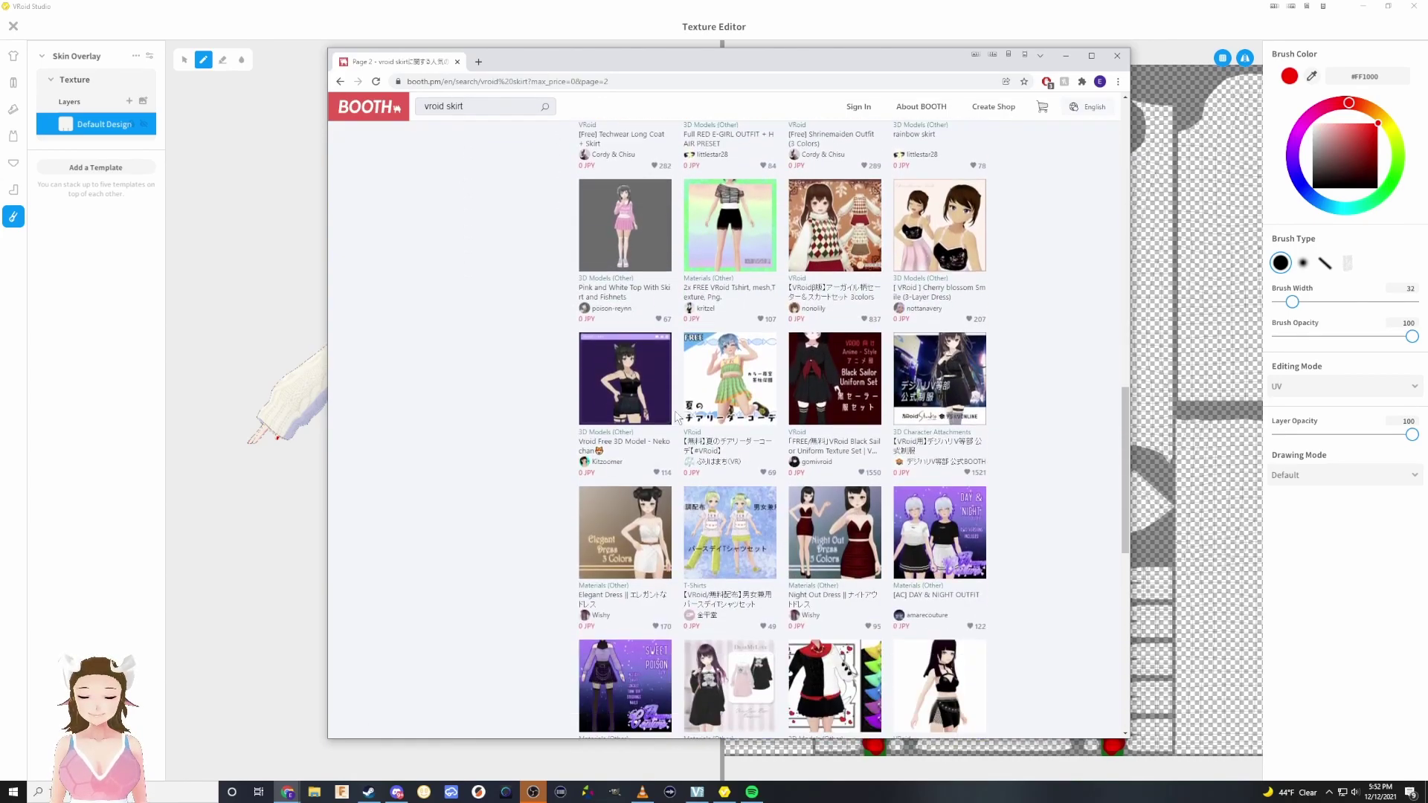
scroll(678, 411, "down", 3)
scroll(681, 416, "down", 3)
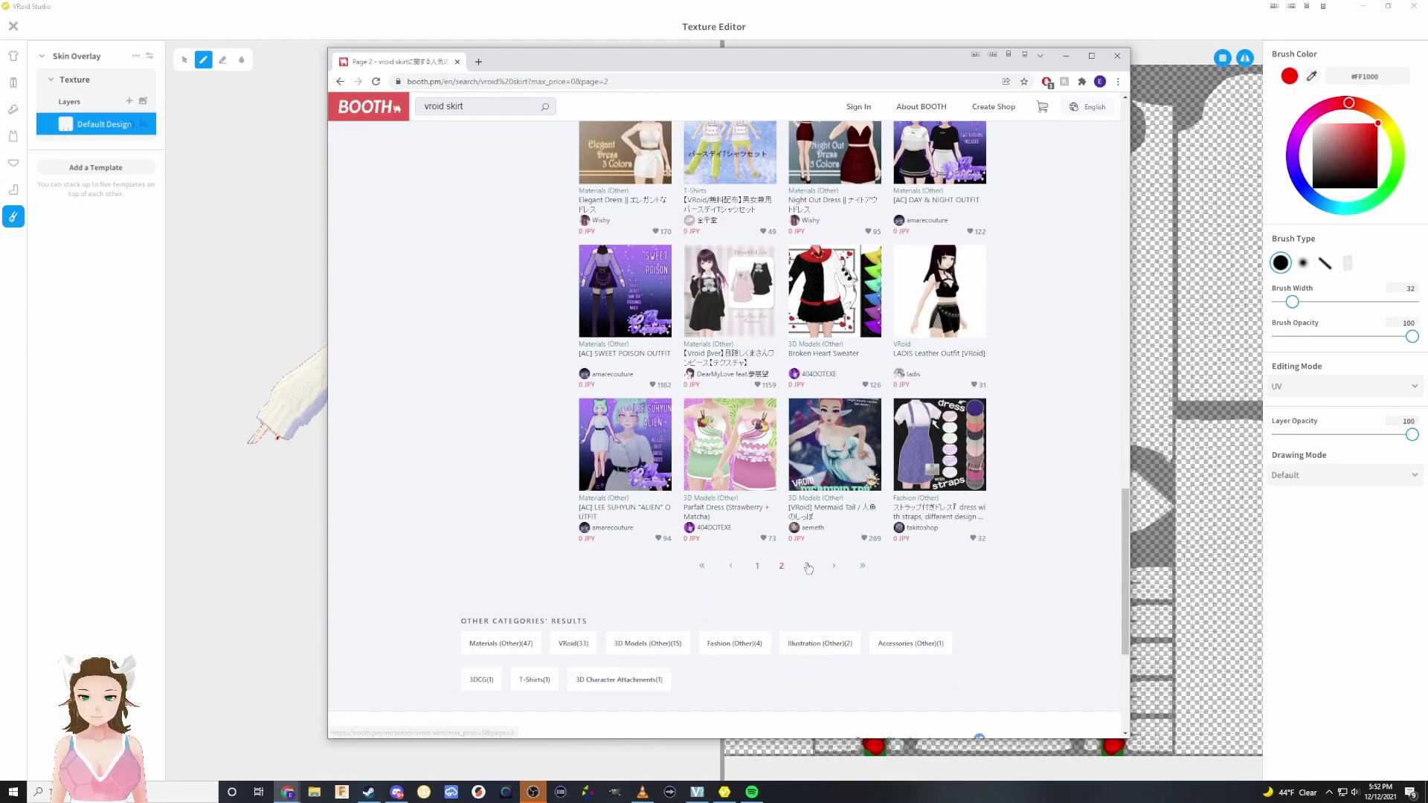
left_click(807, 566)
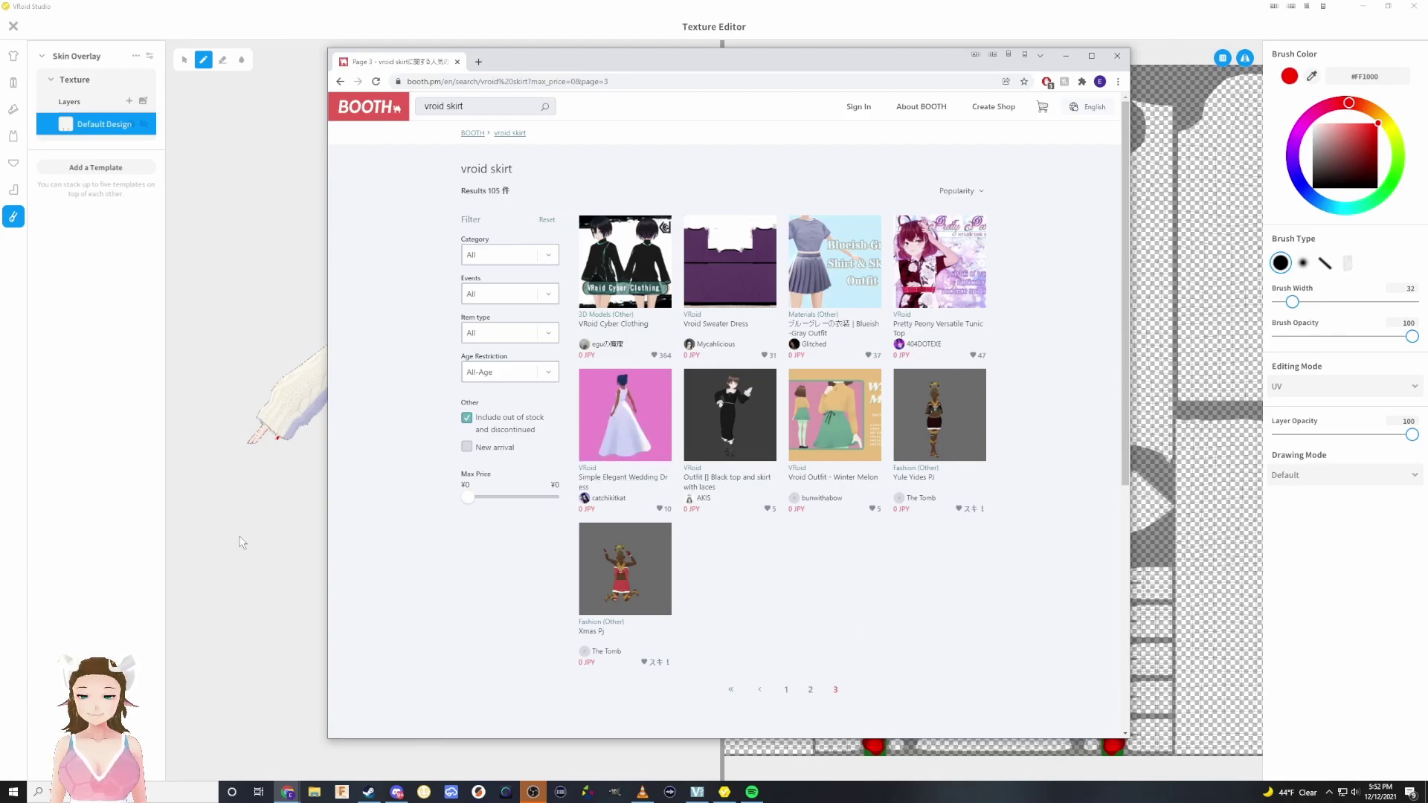
left_click(245, 563)
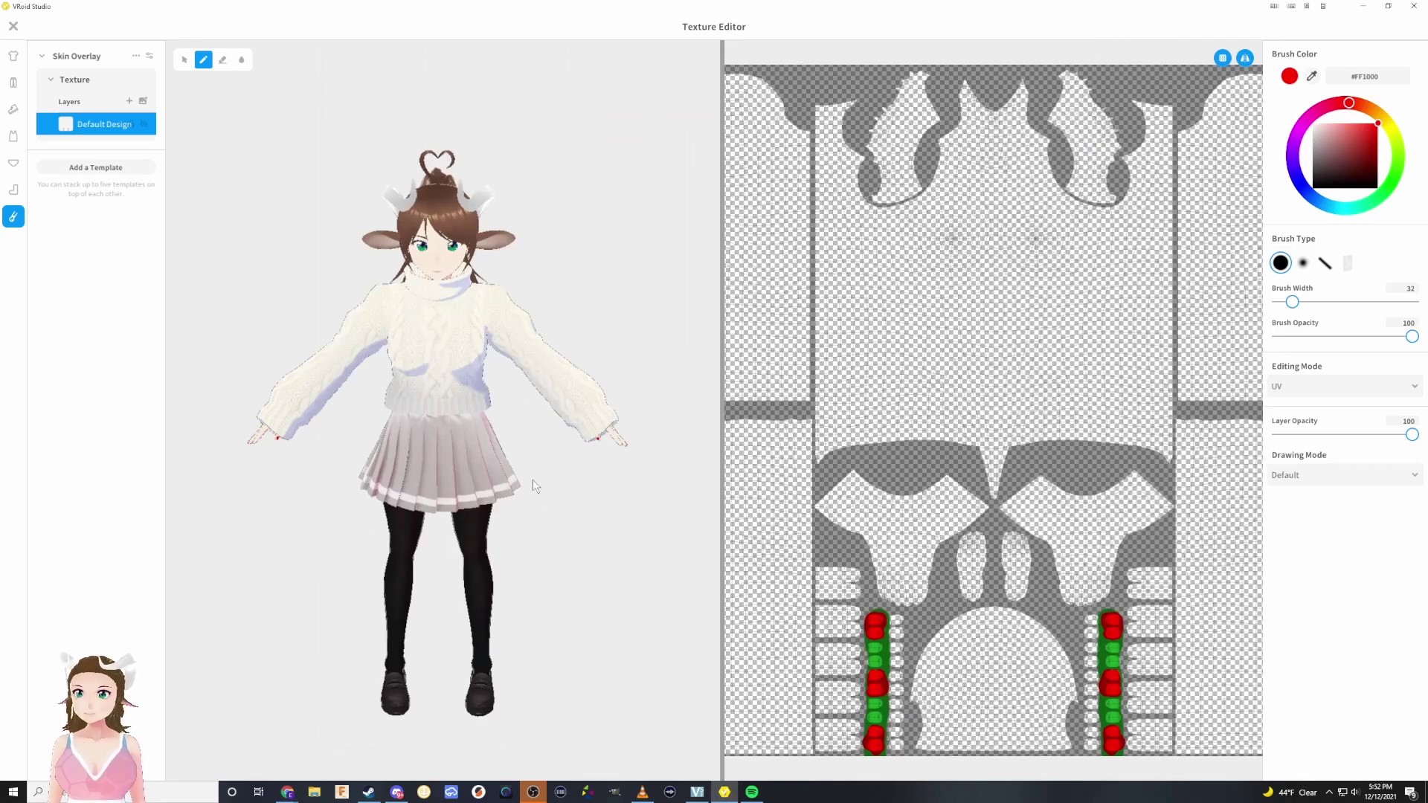
Step: Switch the texture editor to the Uniform Skirt and show its Tighter, Wider, Shorter, Longer parameters
left_click(15, 84)
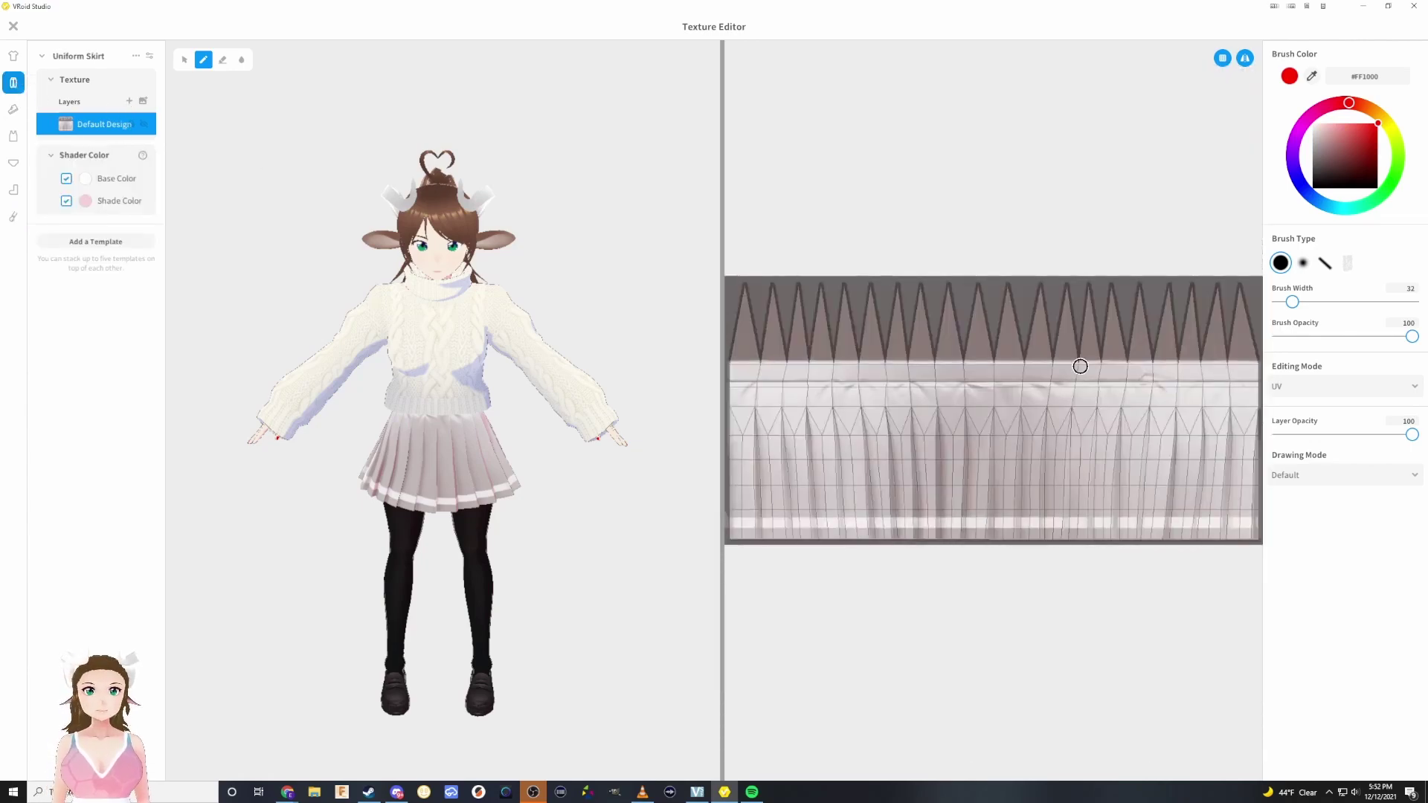
left_click(1339, 478)
left_click(1336, 492)
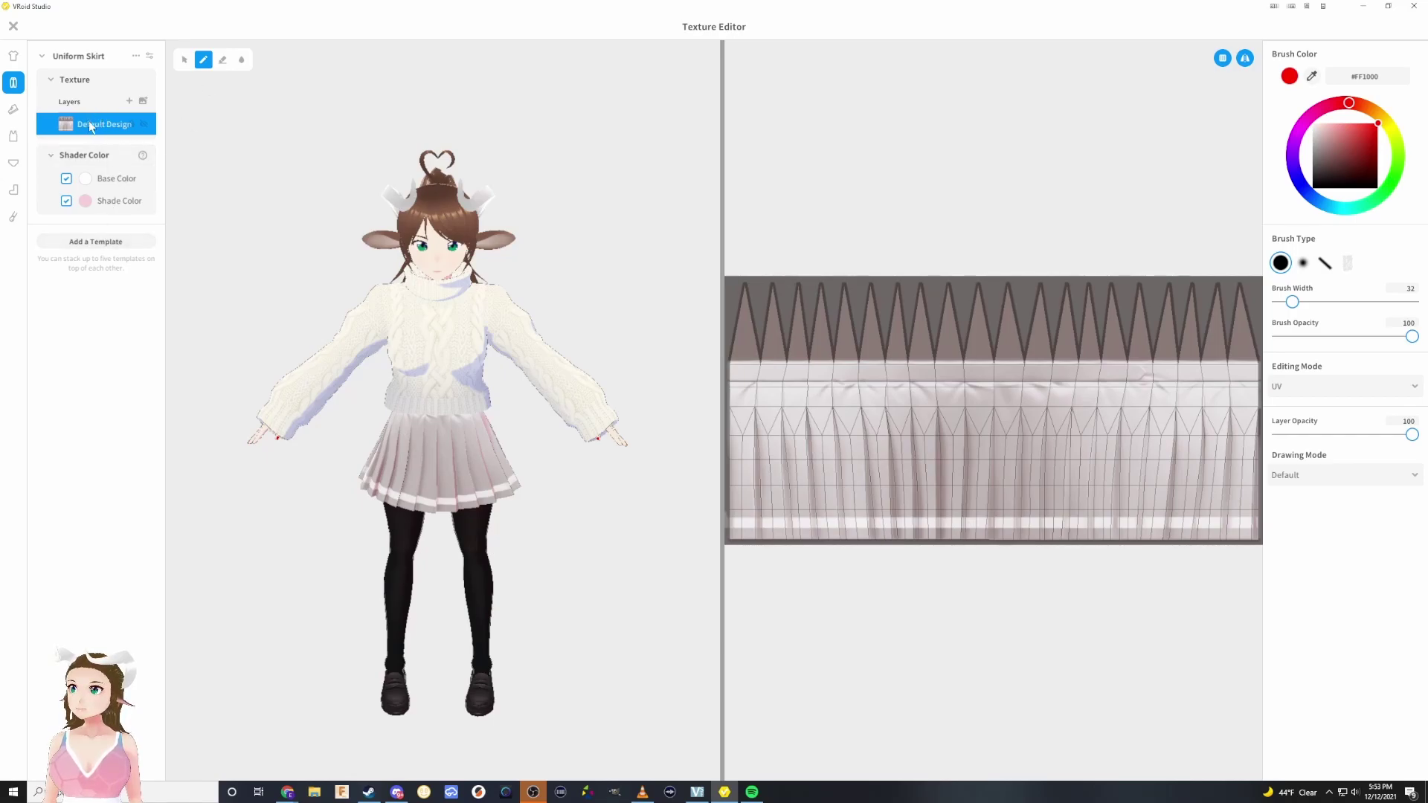
left_click(149, 57)
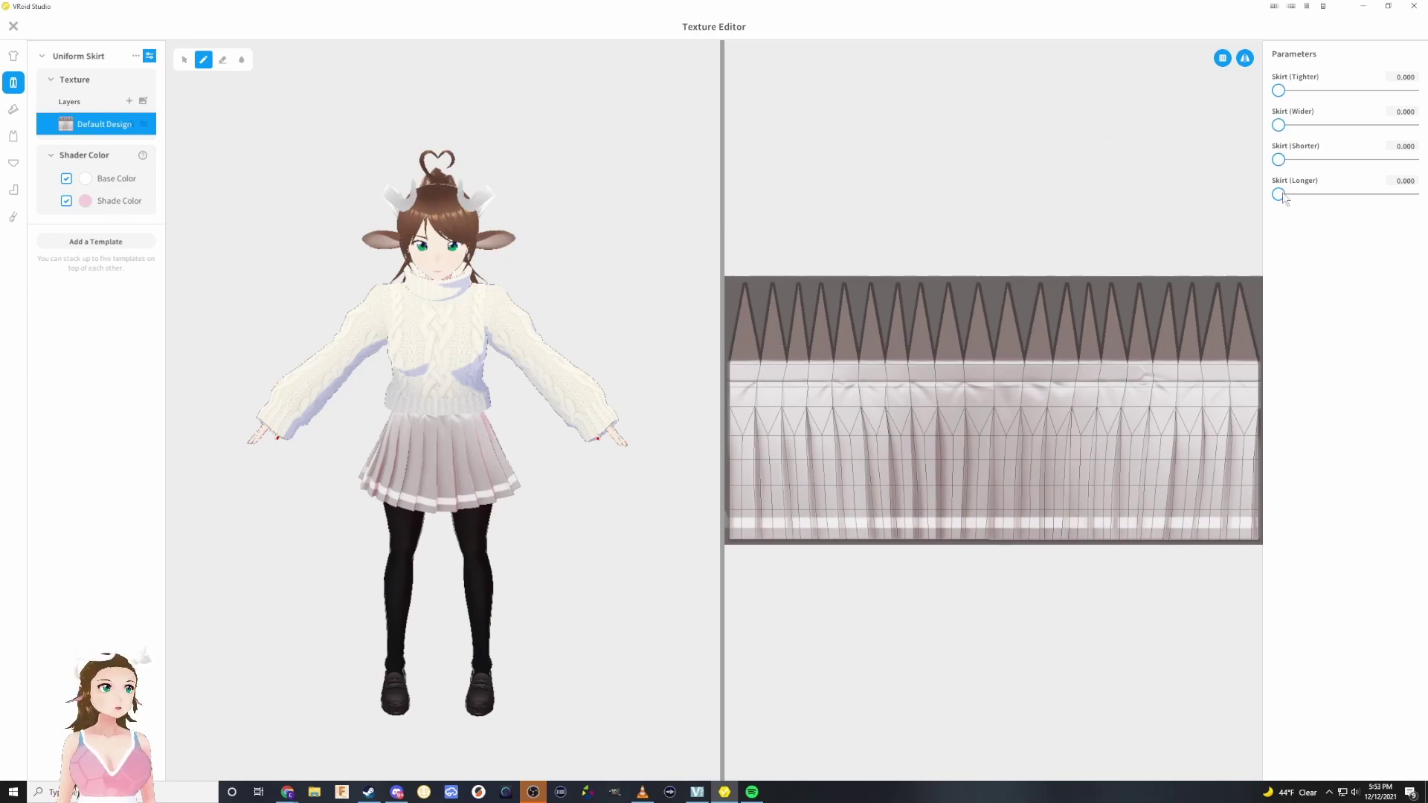
Step: Try Skirt (Longer) values of 100 and 200, viewing the skirt from below
left_click_drag(1279, 194, 1412, 194)
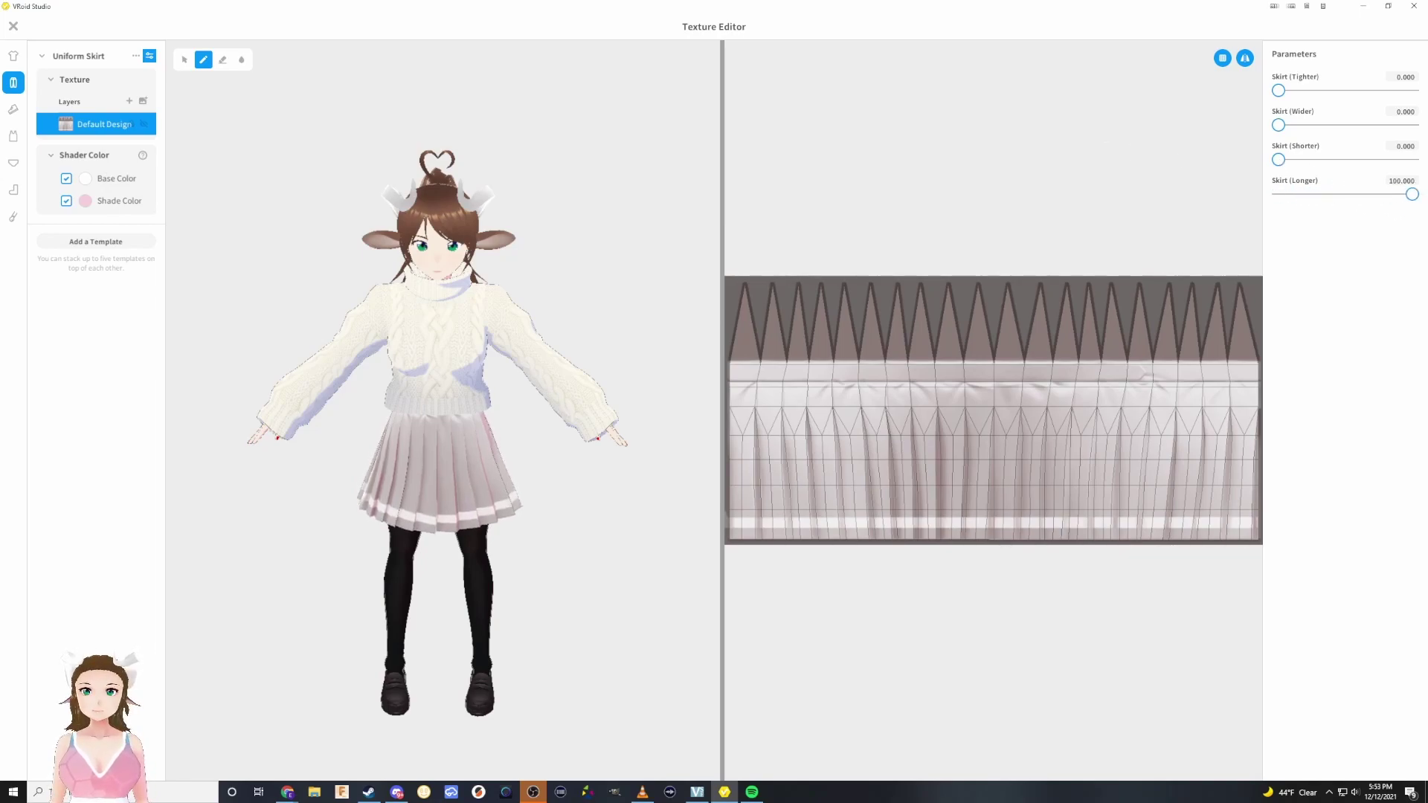
left_click(1399, 182)
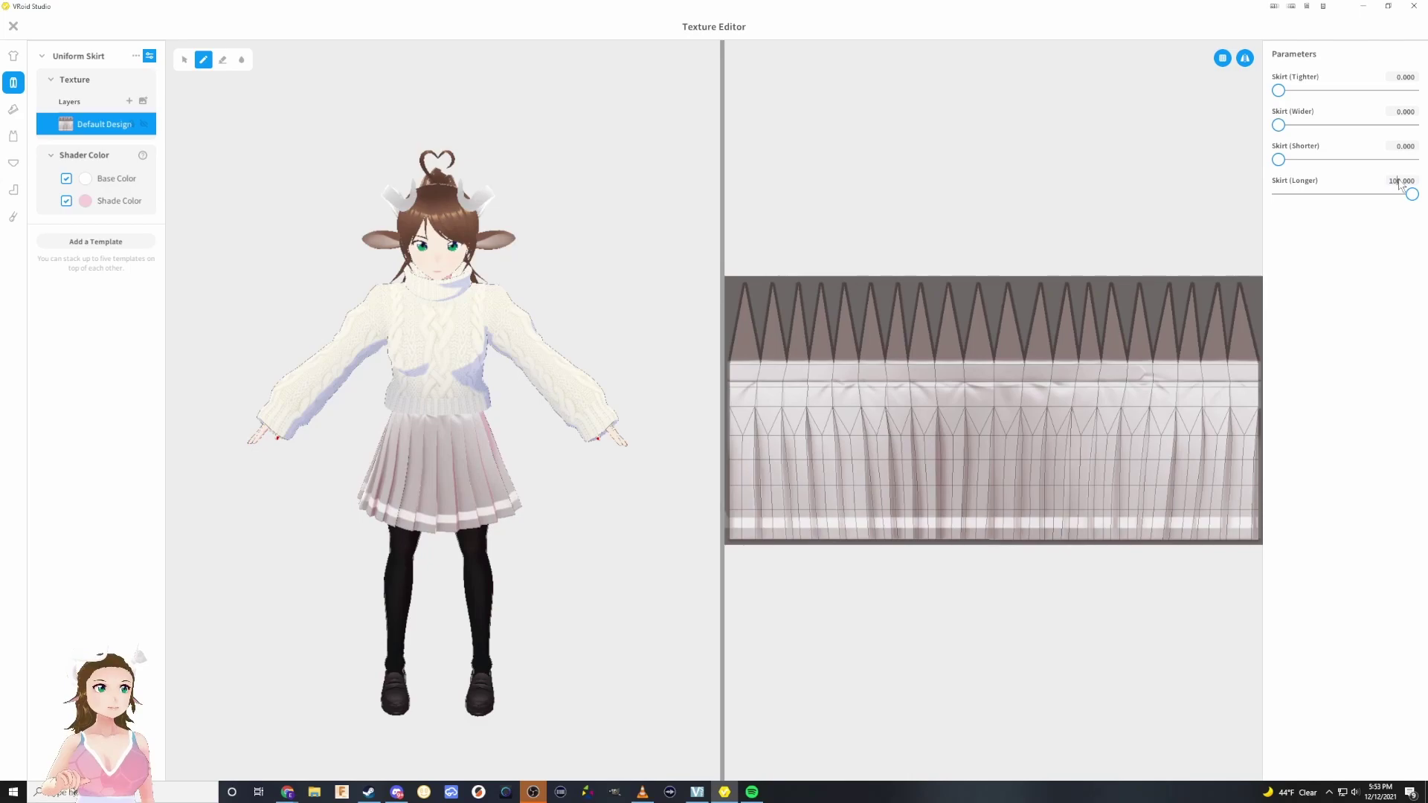
key("BackSpace")
type("2")
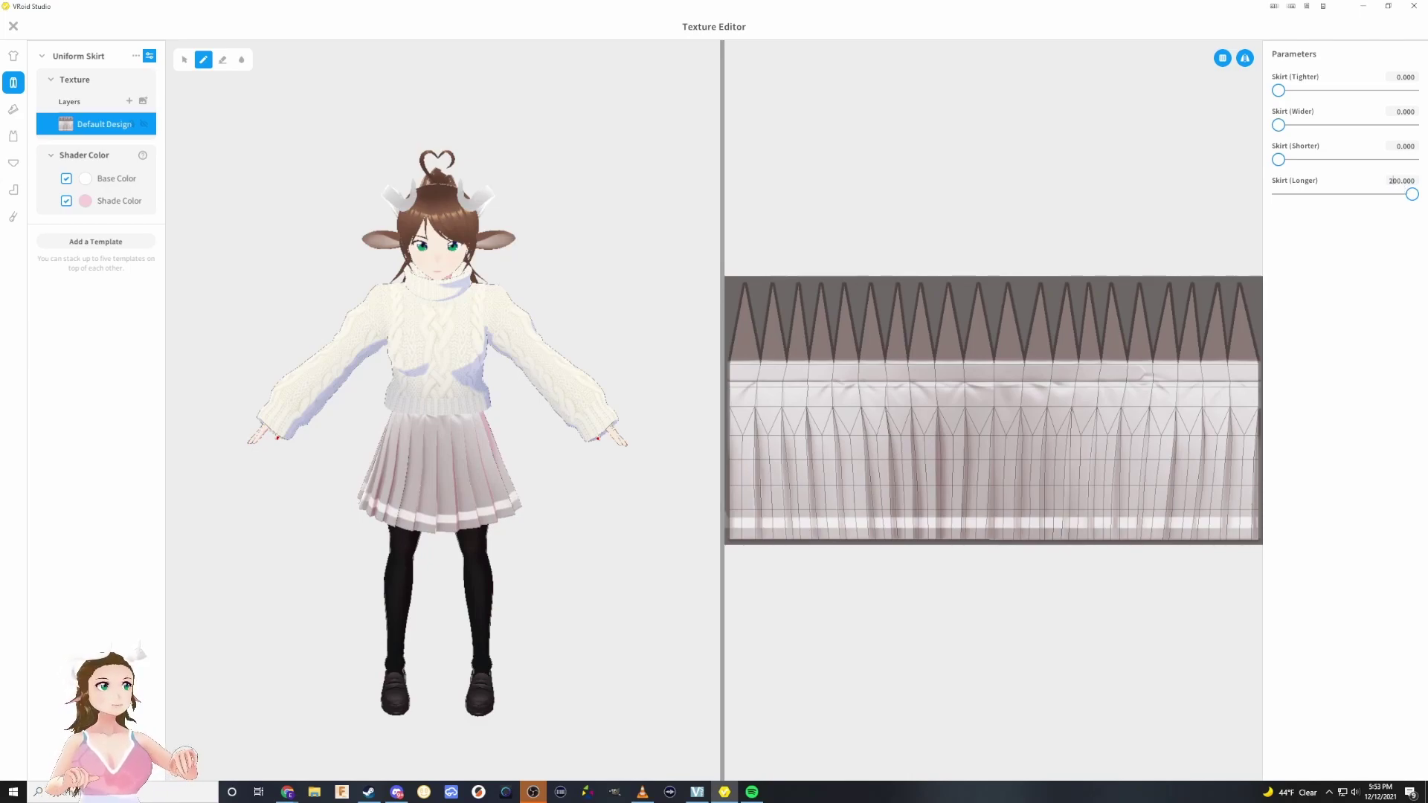
key("Return")
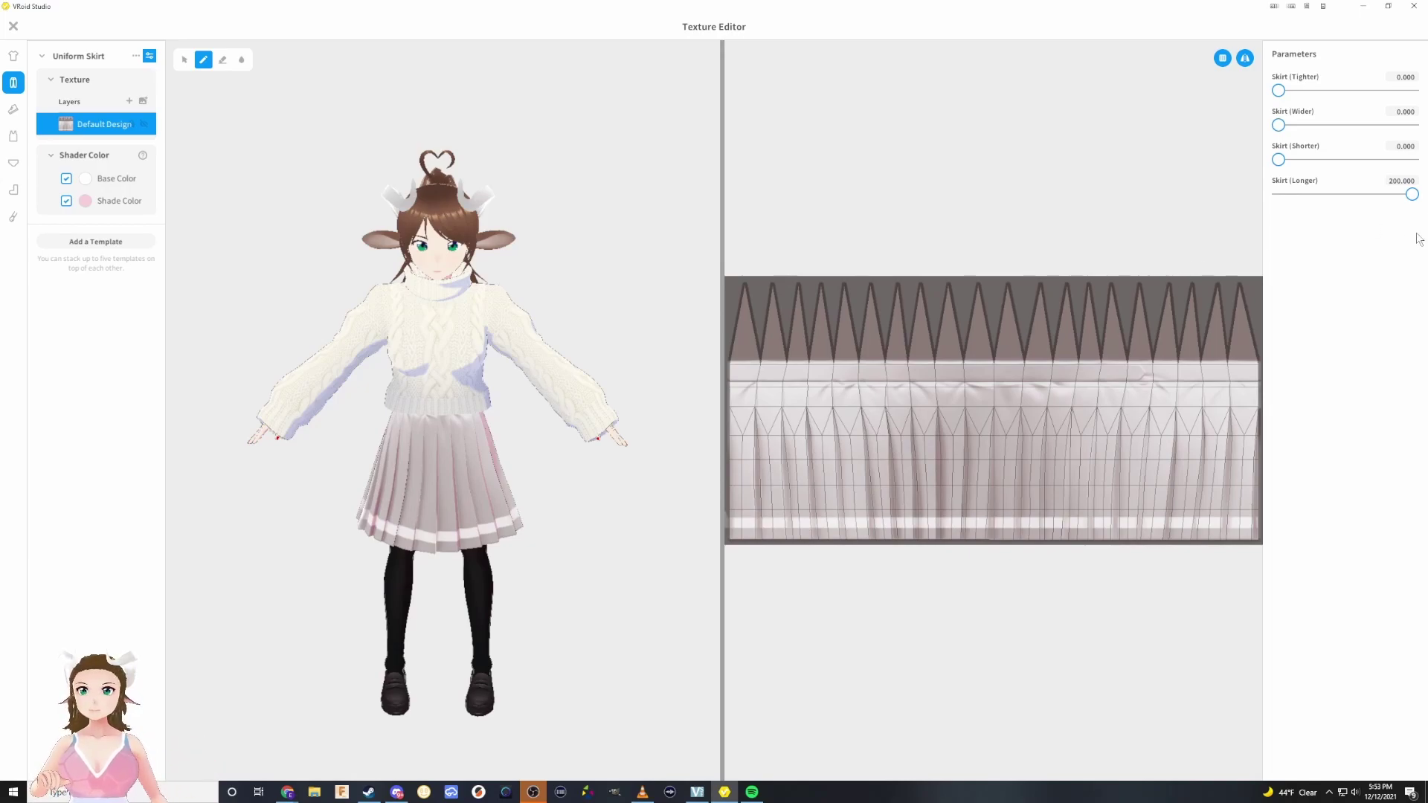
left_click(1401, 181)
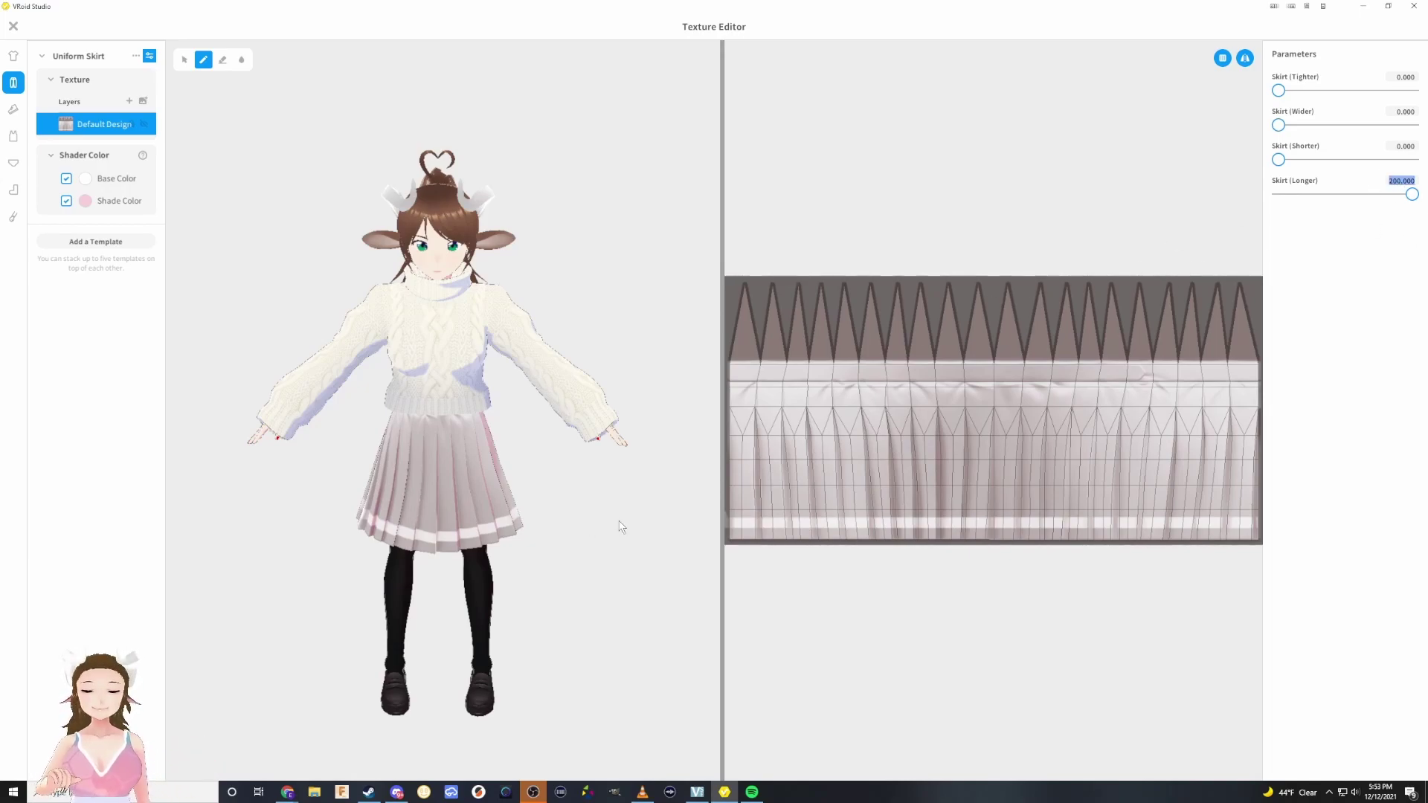
mouse_move(621, 525)
right_mouse_down()
mouse_move(607, 466)
mouse_move(622, 492)
right_mouse_up()
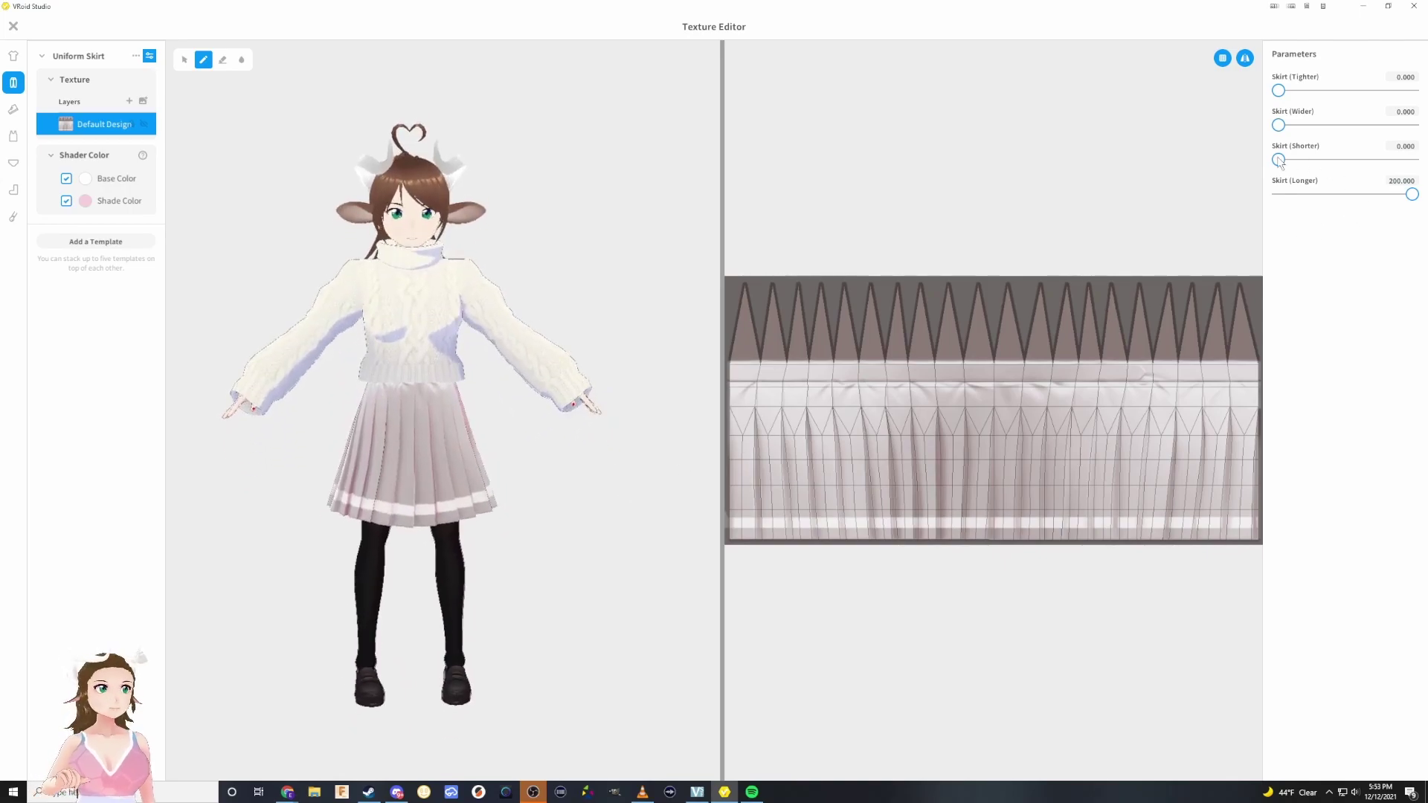
Step: Experiment with skirt Wider and Tighter values, then reset tightness to 0
left_click_drag(1281, 128, 1288, 131)
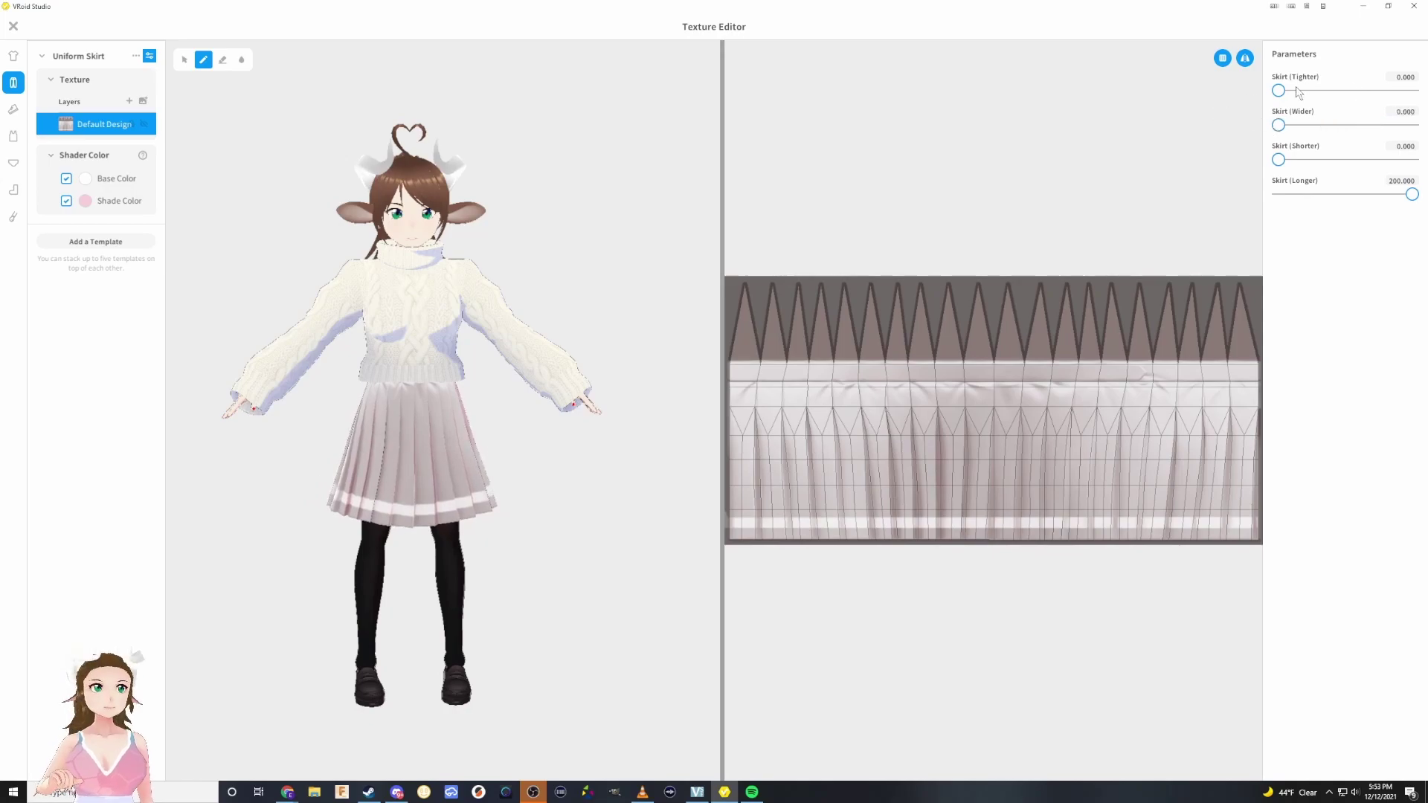
left_click_drag(1300, 90, 1412, 90)
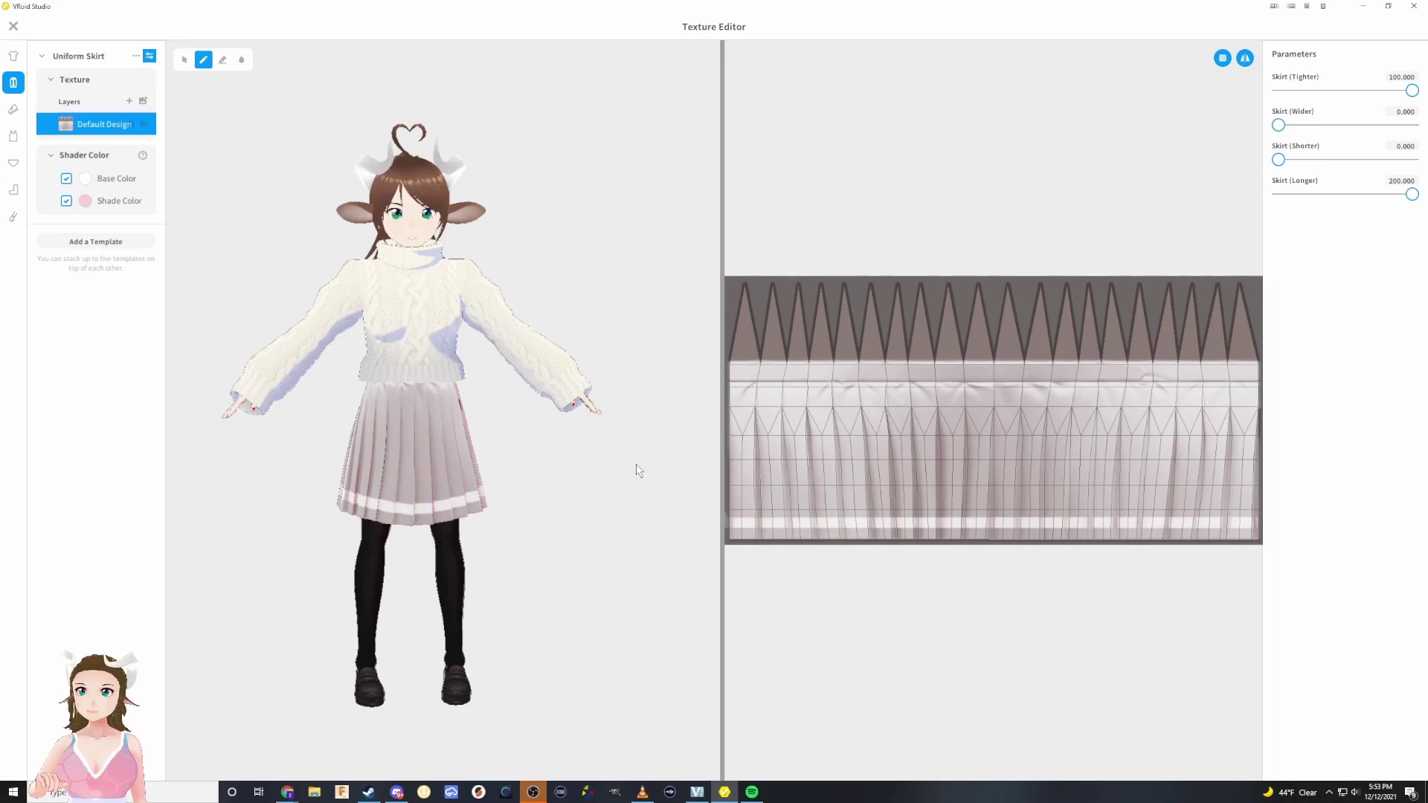
scroll(1131, 258, "down", 1)
mouse_move(1412, 90)
left_mouse_down()
mouse_move(1302, 90)
mouse_move(1324, 90)
left_mouse_up()
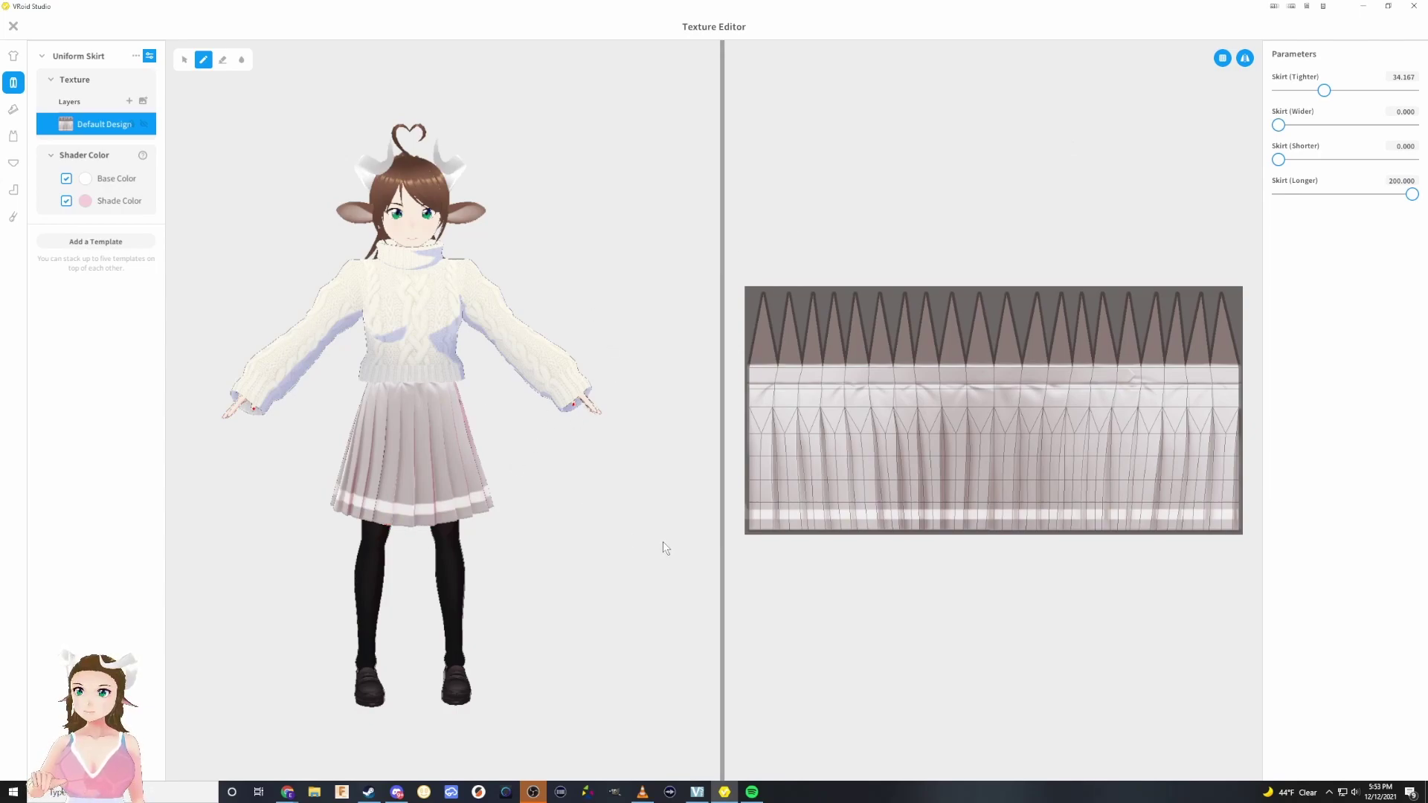
right_click_drag(662, 541, 595, 551)
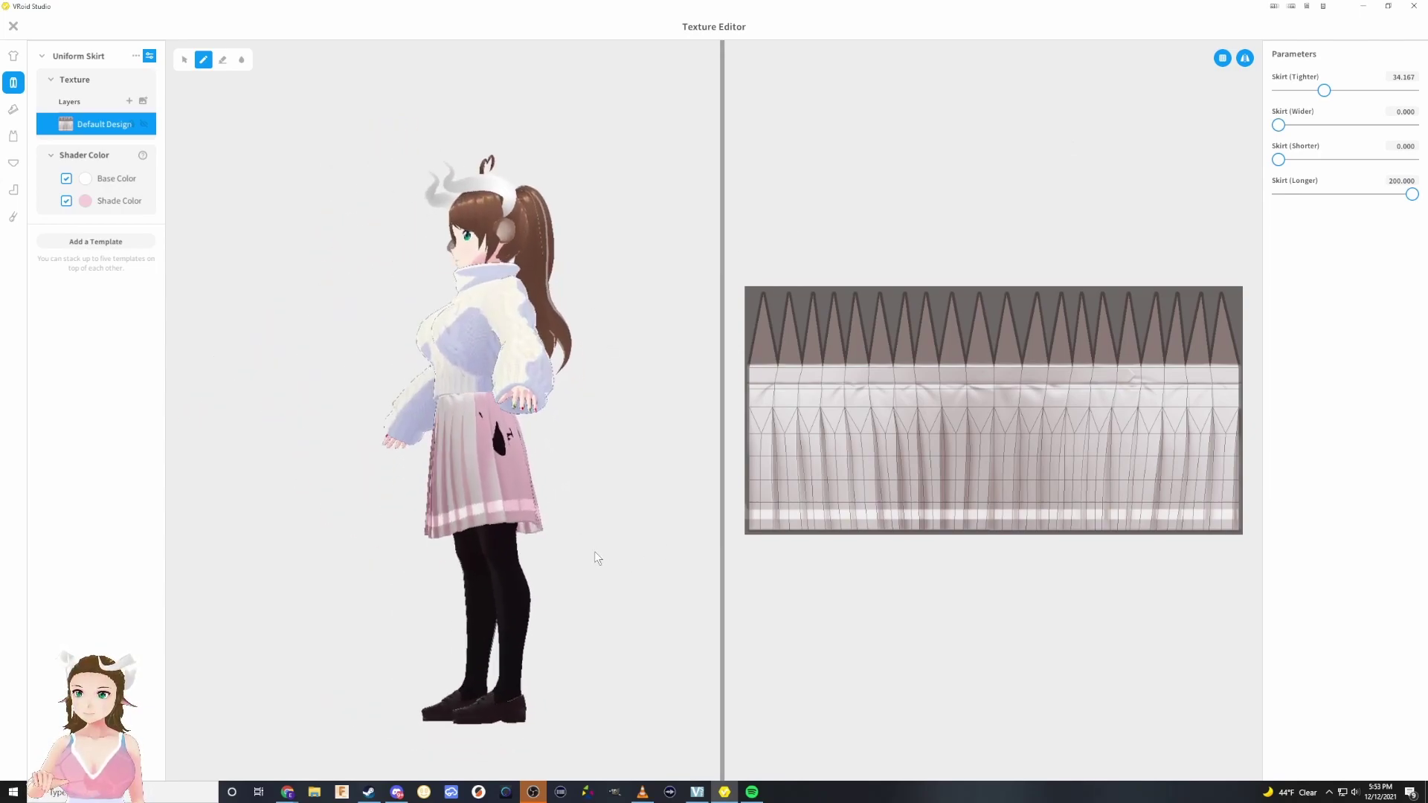
right_click_drag(595, 551, 614, 500)
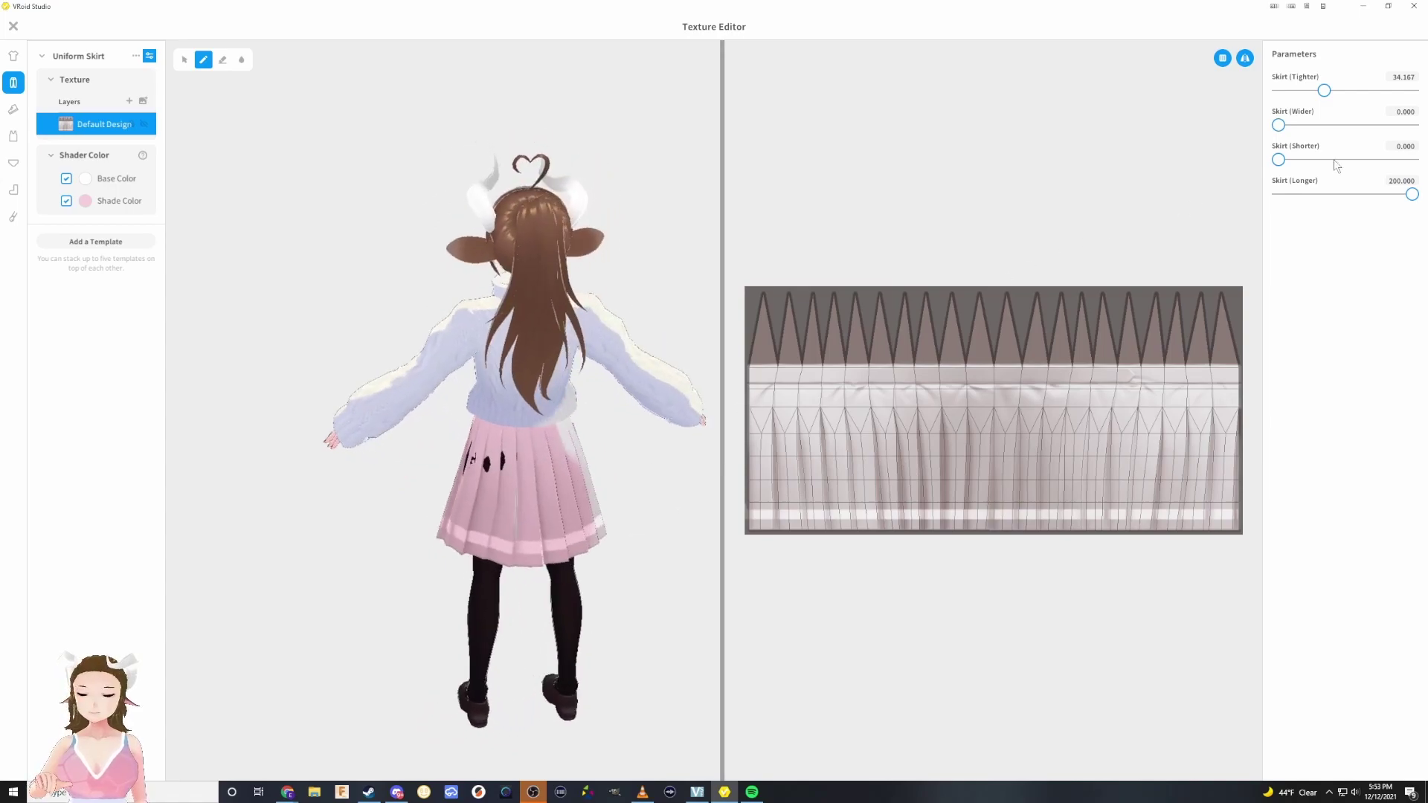
mouse_move(1323, 90)
left_mouse_down()
mouse_move(1416, 97)
mouse_move(1278, 90)
left_mouse_up()
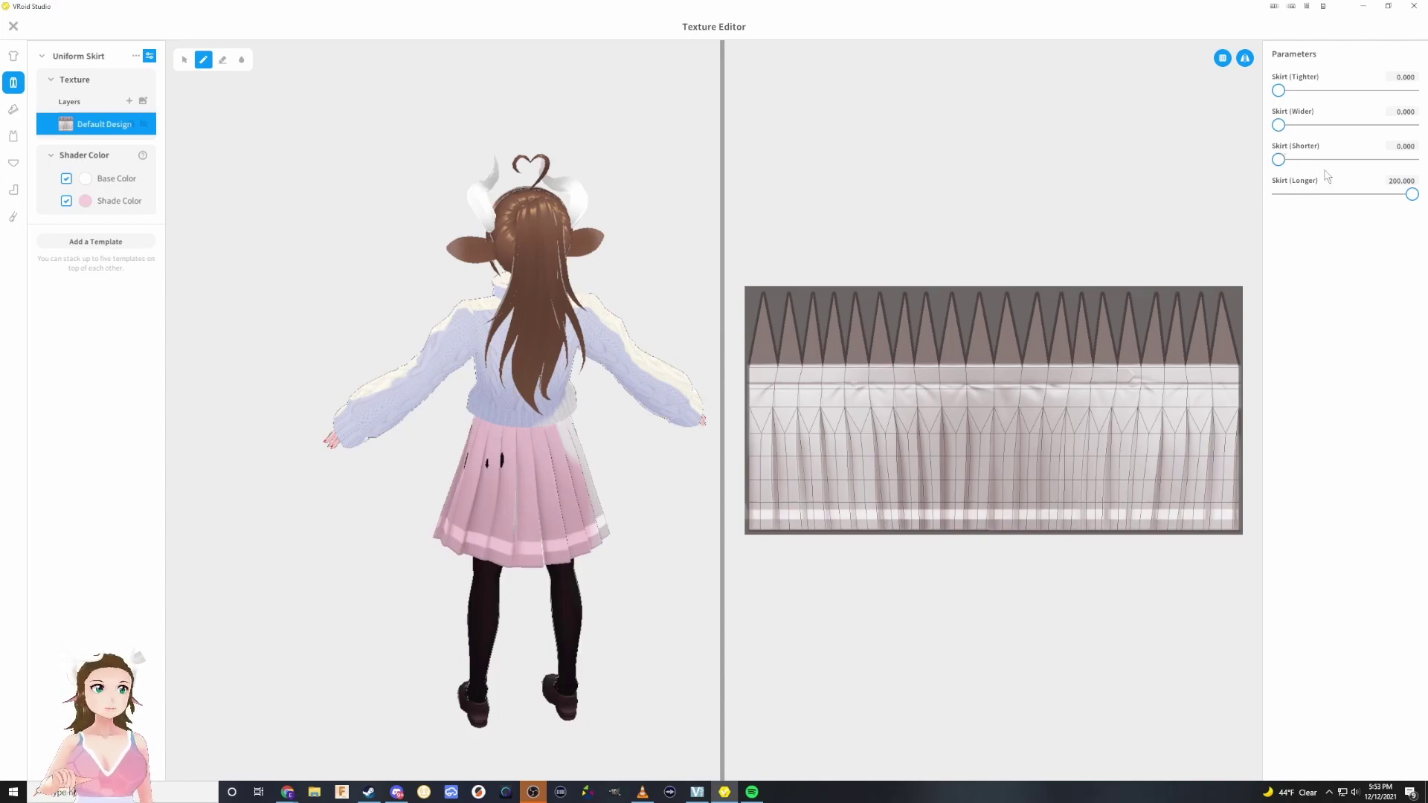
Step: Reset the skirt length, set Skirt (Longer) back to 100, and inspect it
left_click_drag(1411, 200, 1133, 189)
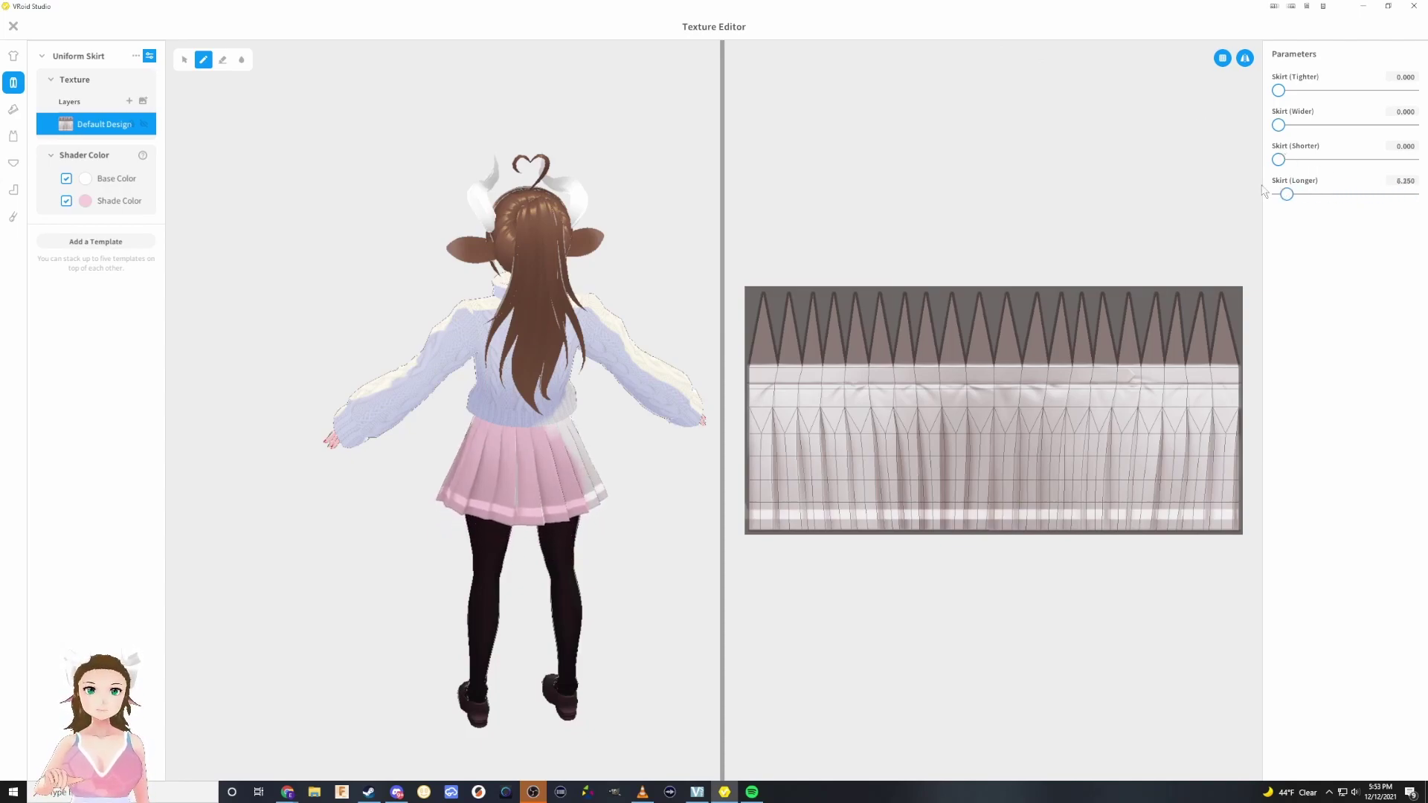
left_click_drag(1278, 194, 1412, 194)
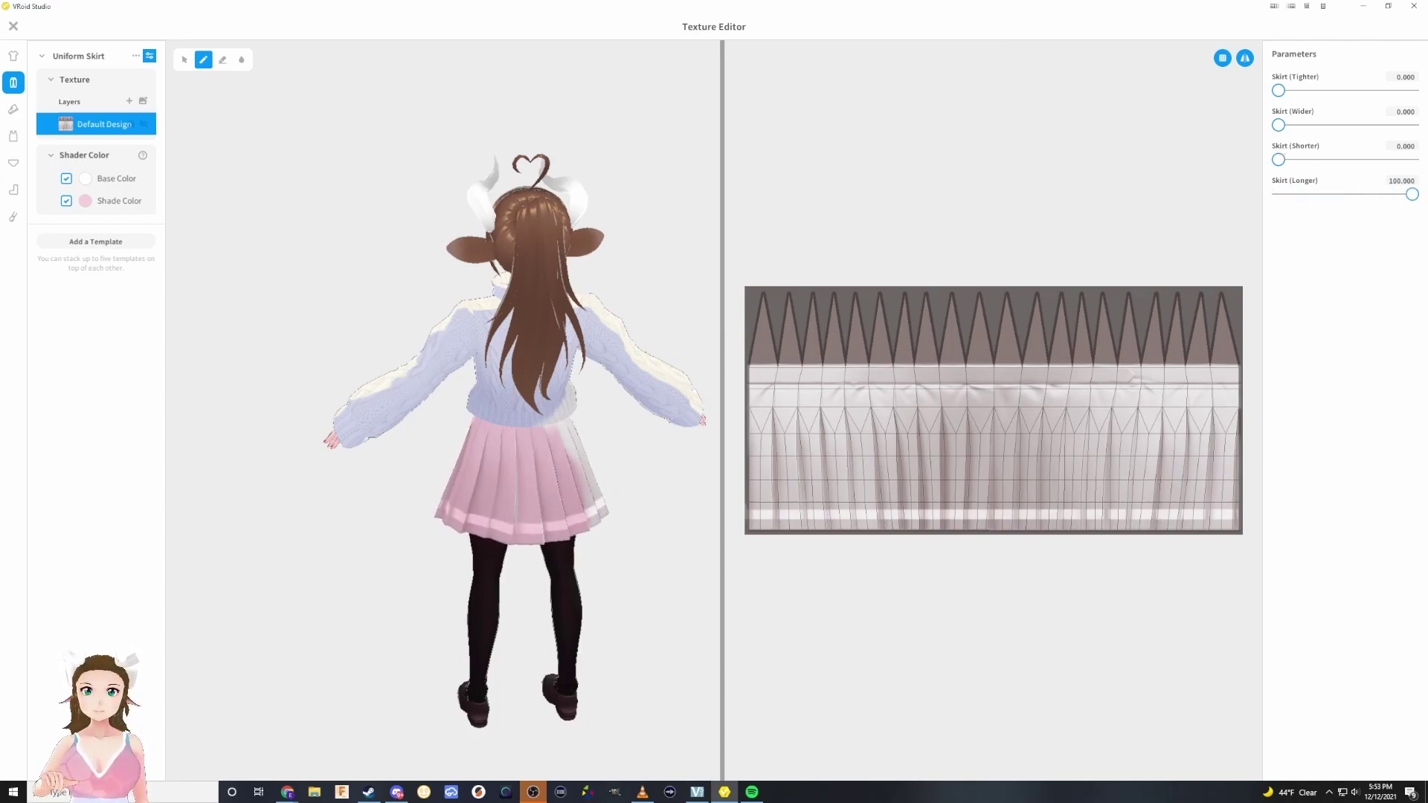
left_click(1411, 194)
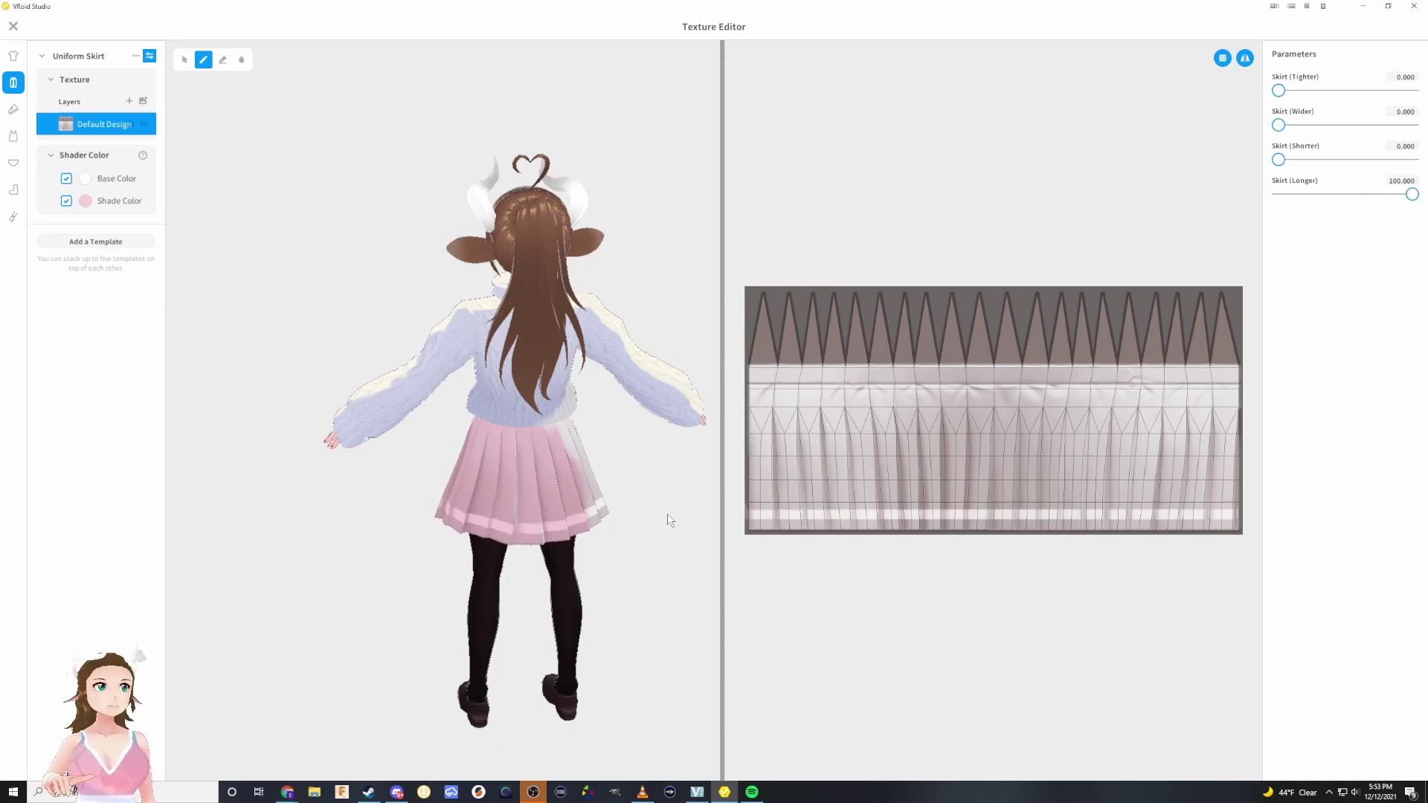
mouse_move(309, 252)
right_mouse_down()
mouse_move(328, 290)
mouse_move(325, 263)
mouse_move(461, 394)
right_mouse_up()
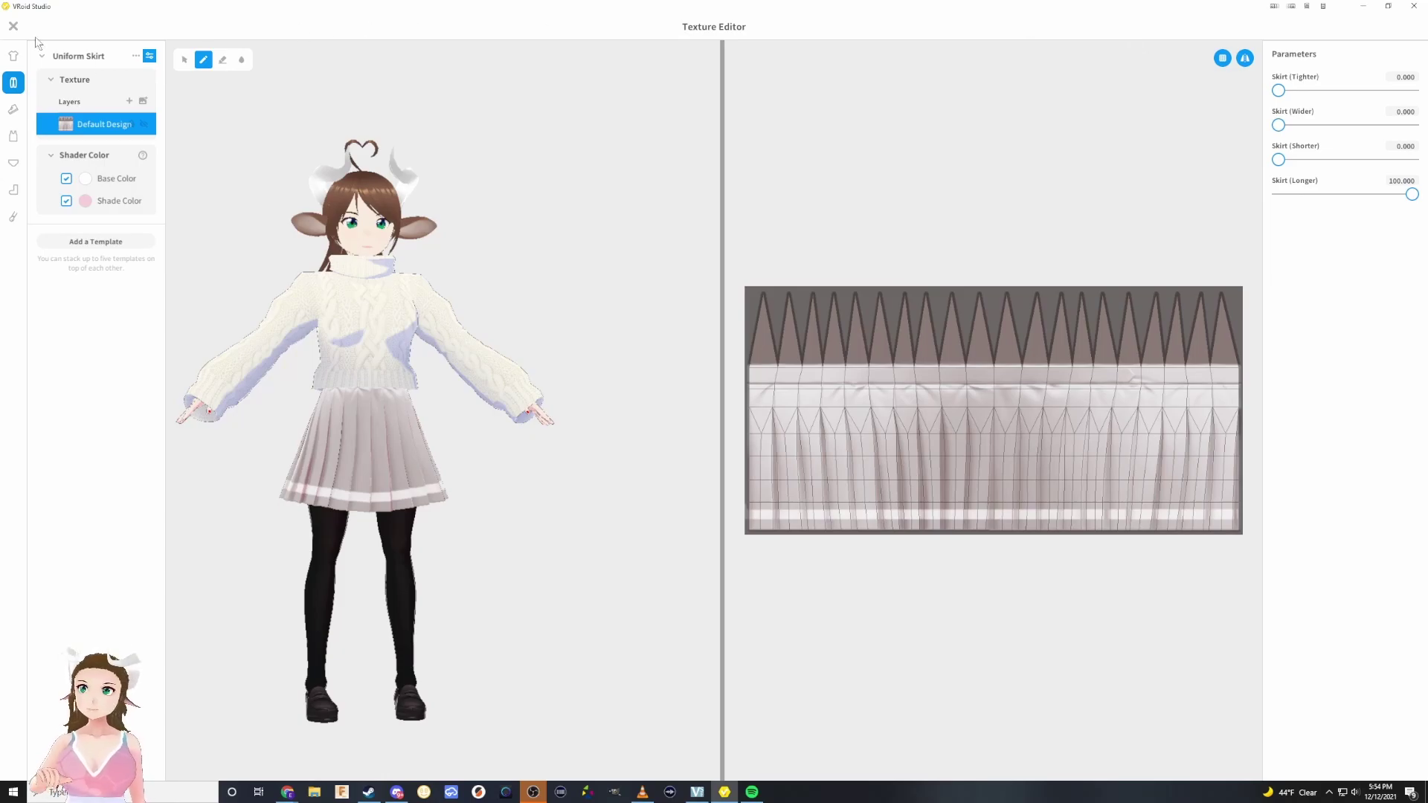
Step: Close the texture editor, saving the edits as a new item
left_click(14, 26)
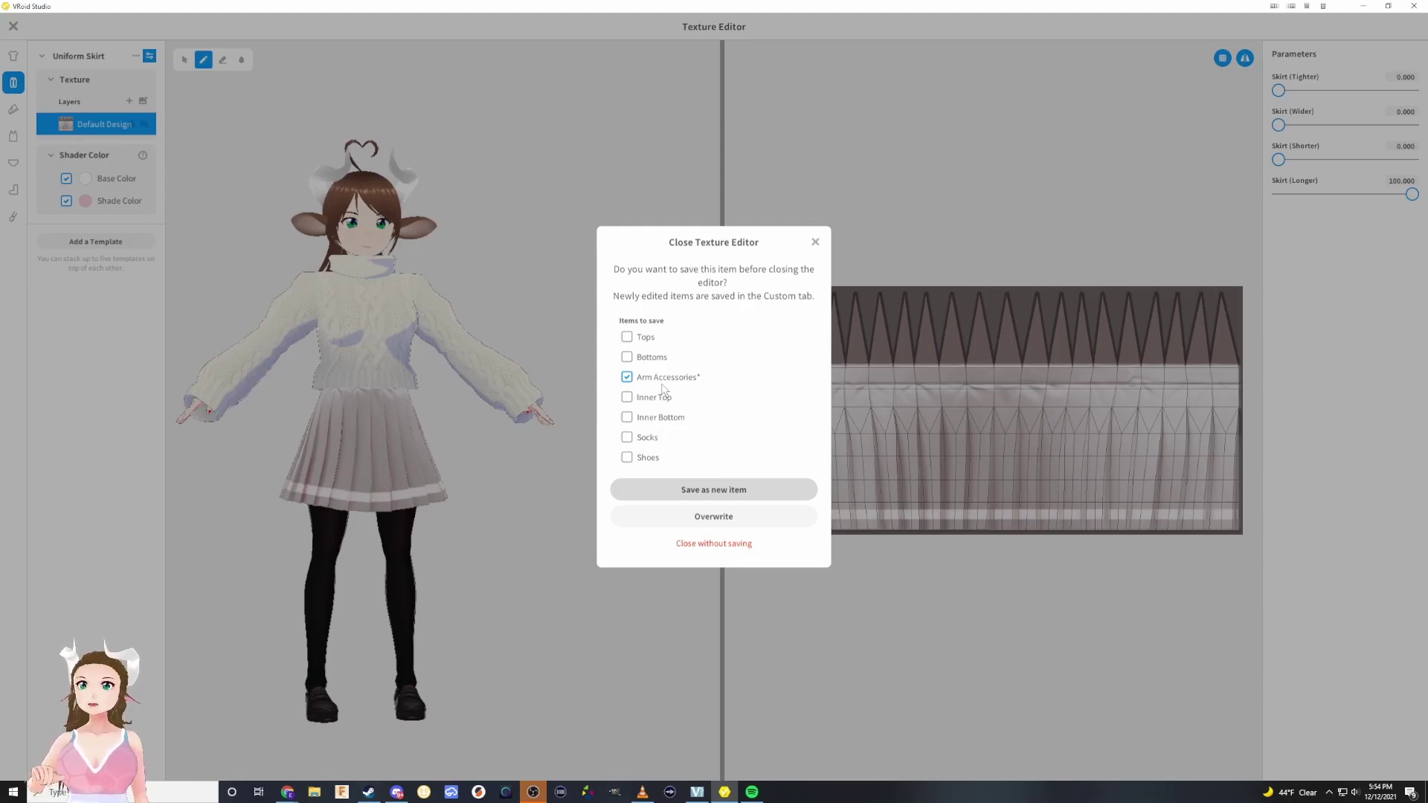
left_click(696, 489)
mouse_move(822, 491)
right_mouse_down()
mouse_move(800, 503)
mouse_move(815, 505)
right_mouse_up()
scroll(826, 507, "up", 1)
scroll(837, 510, "up", 2)
scroll(856, 520, "up", 2)
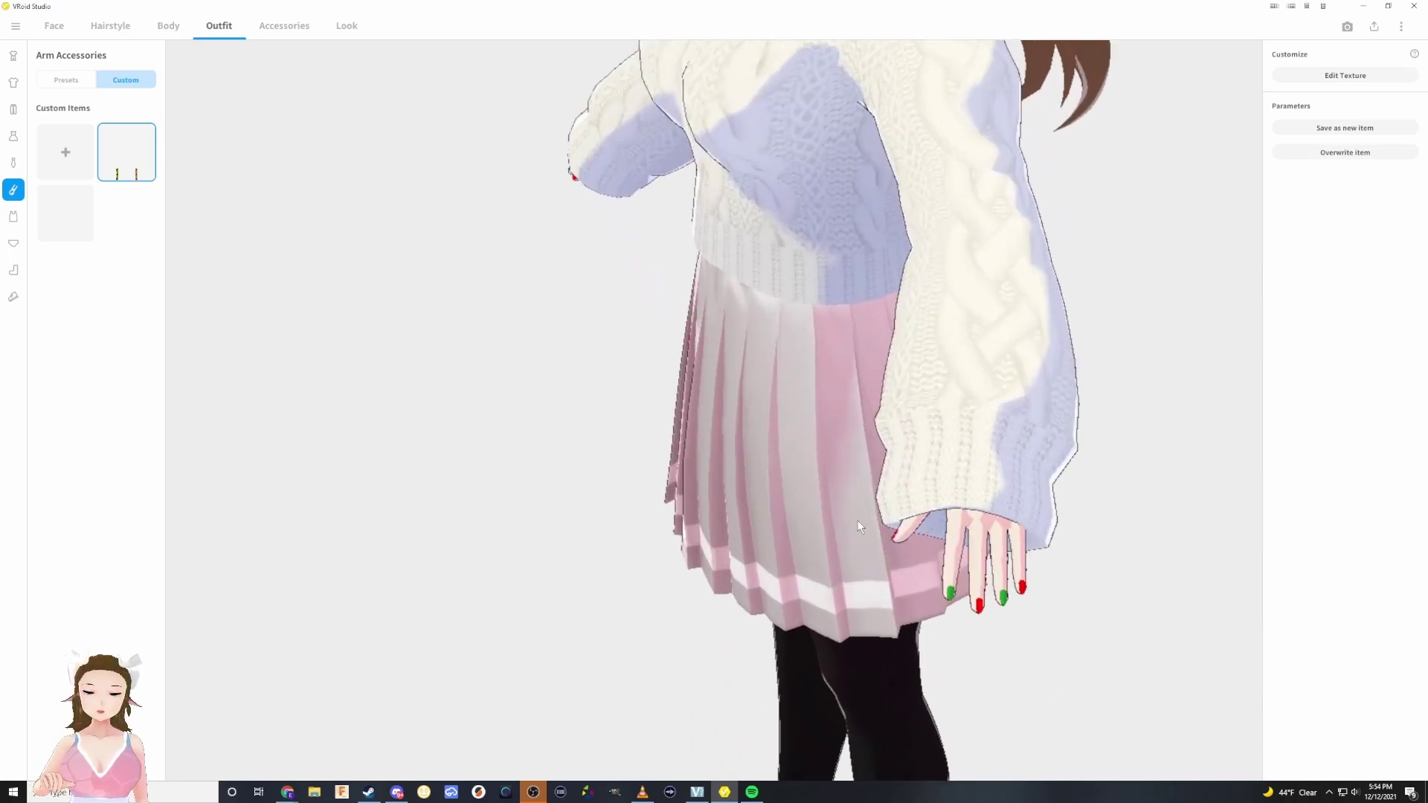
scroll(856, 520, "down", 5)
right_click_drag(856, 520, 232, 308)
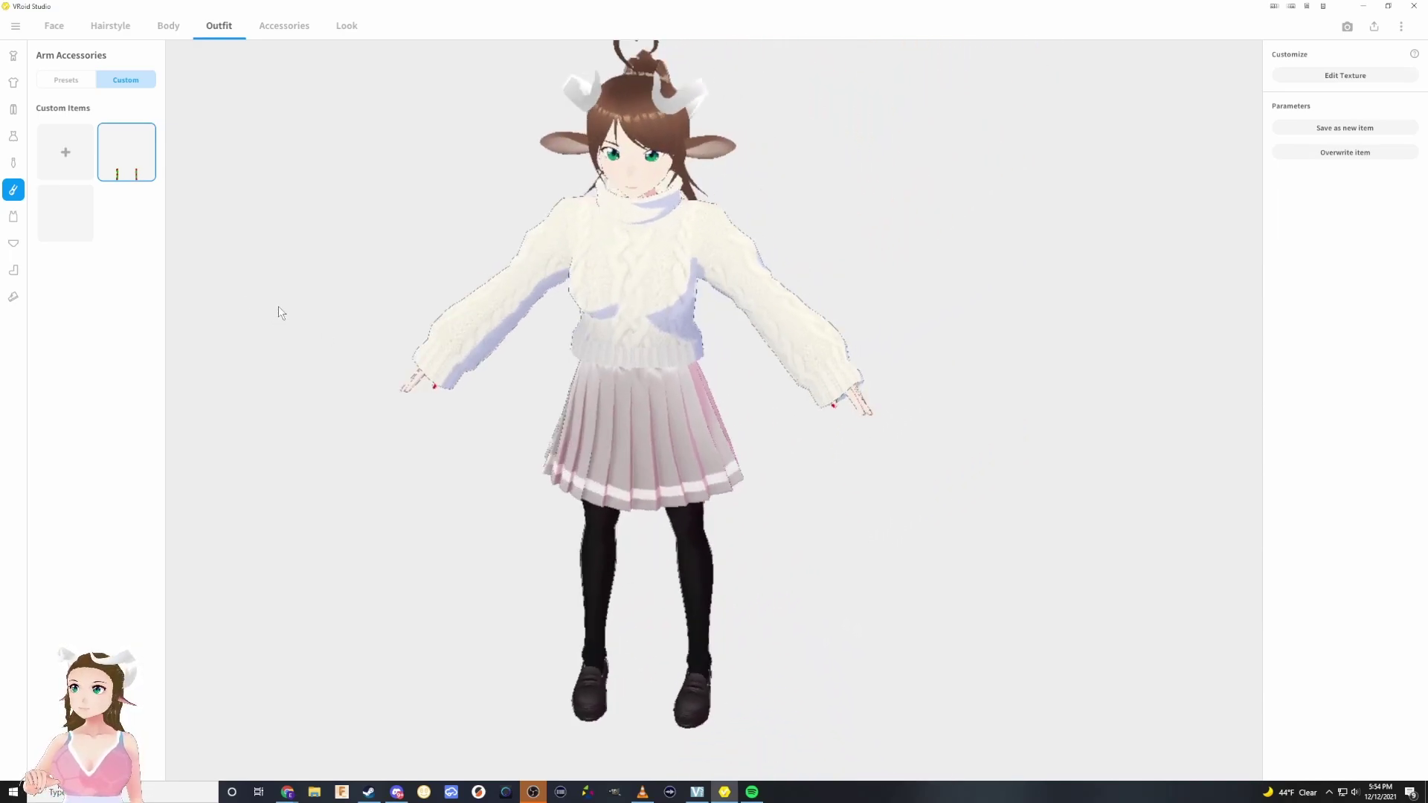
Step: Put the long beige plaid skirt from the Bottoms presets on the character
left_click(13, 163)
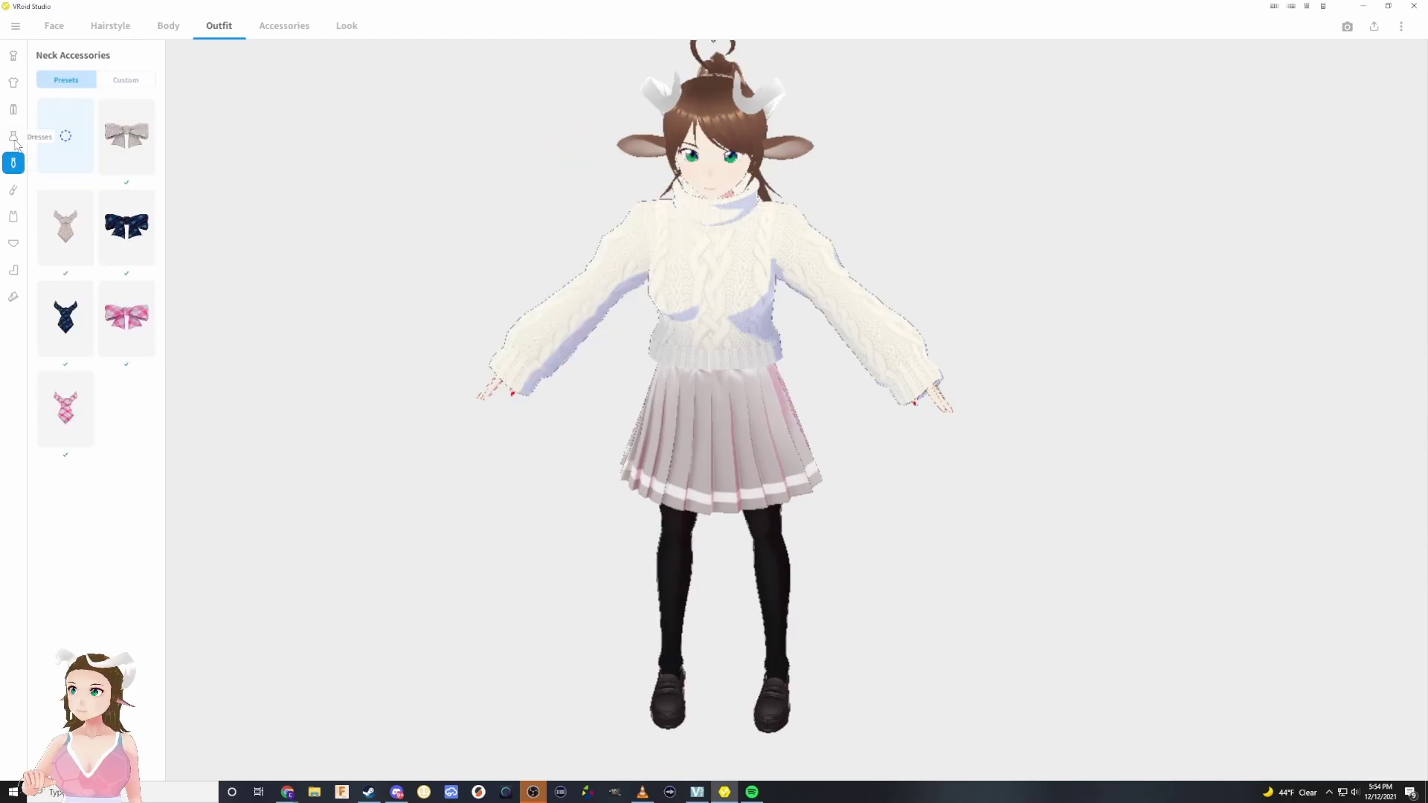
left_click(14, 136)
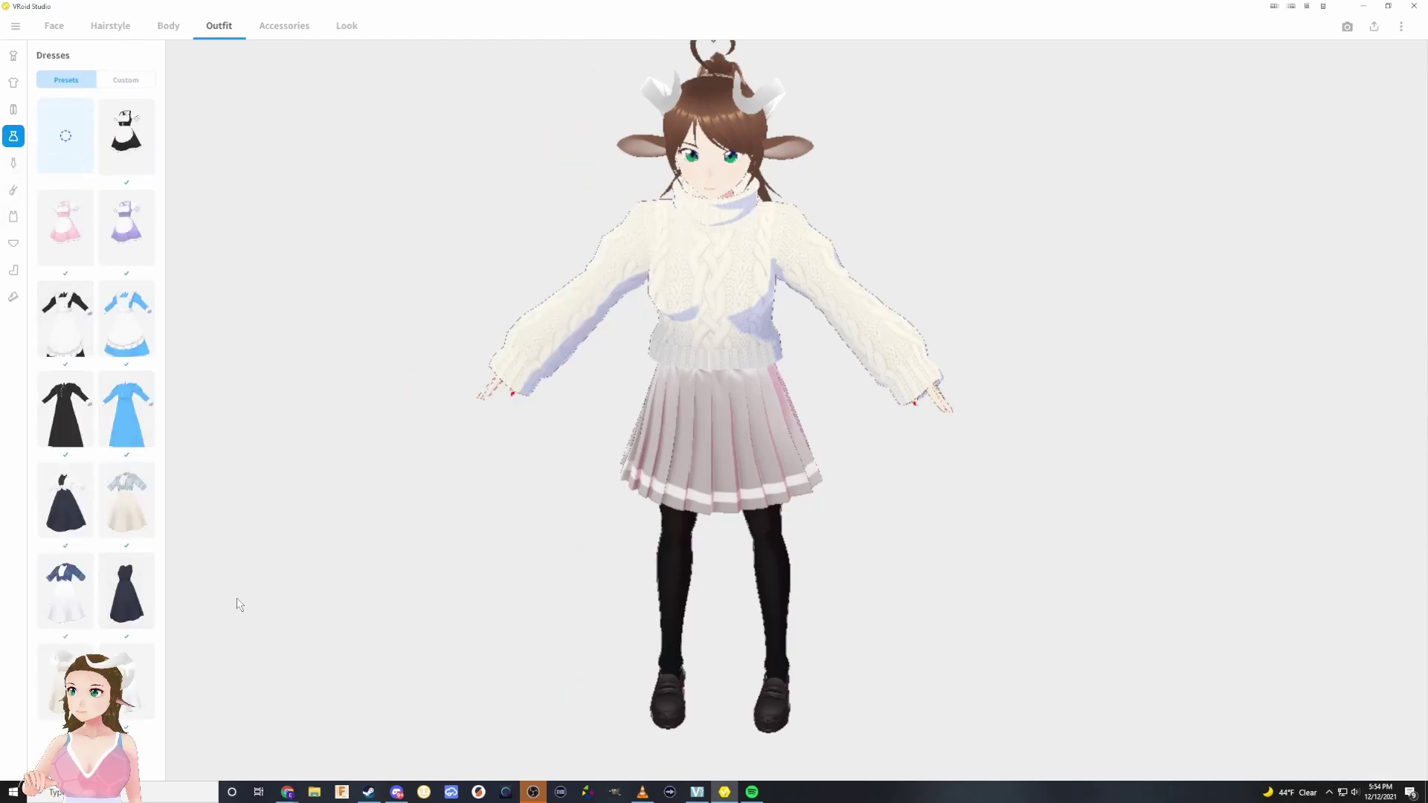
right_click_drag(236, 599, 309, 576)
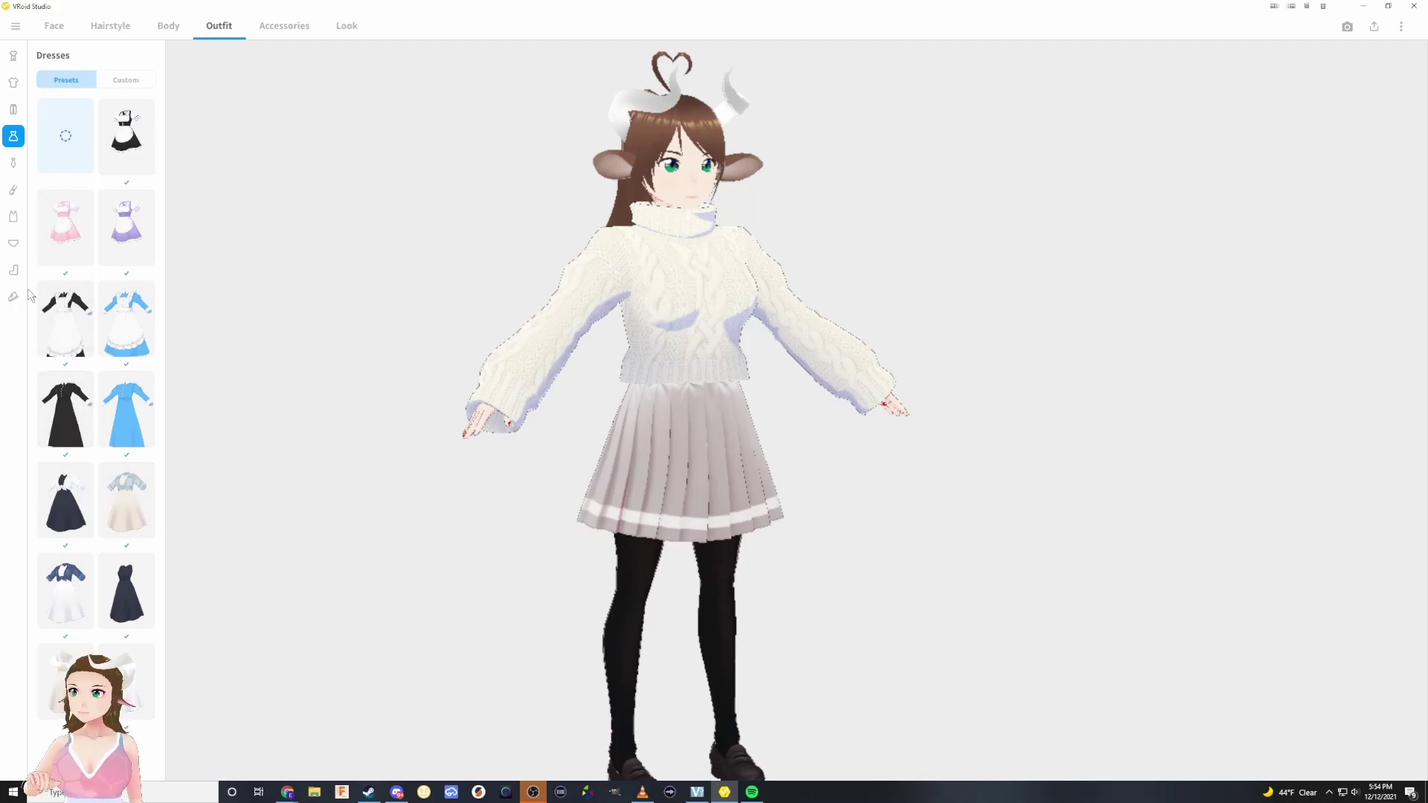
left_click(13, 162)
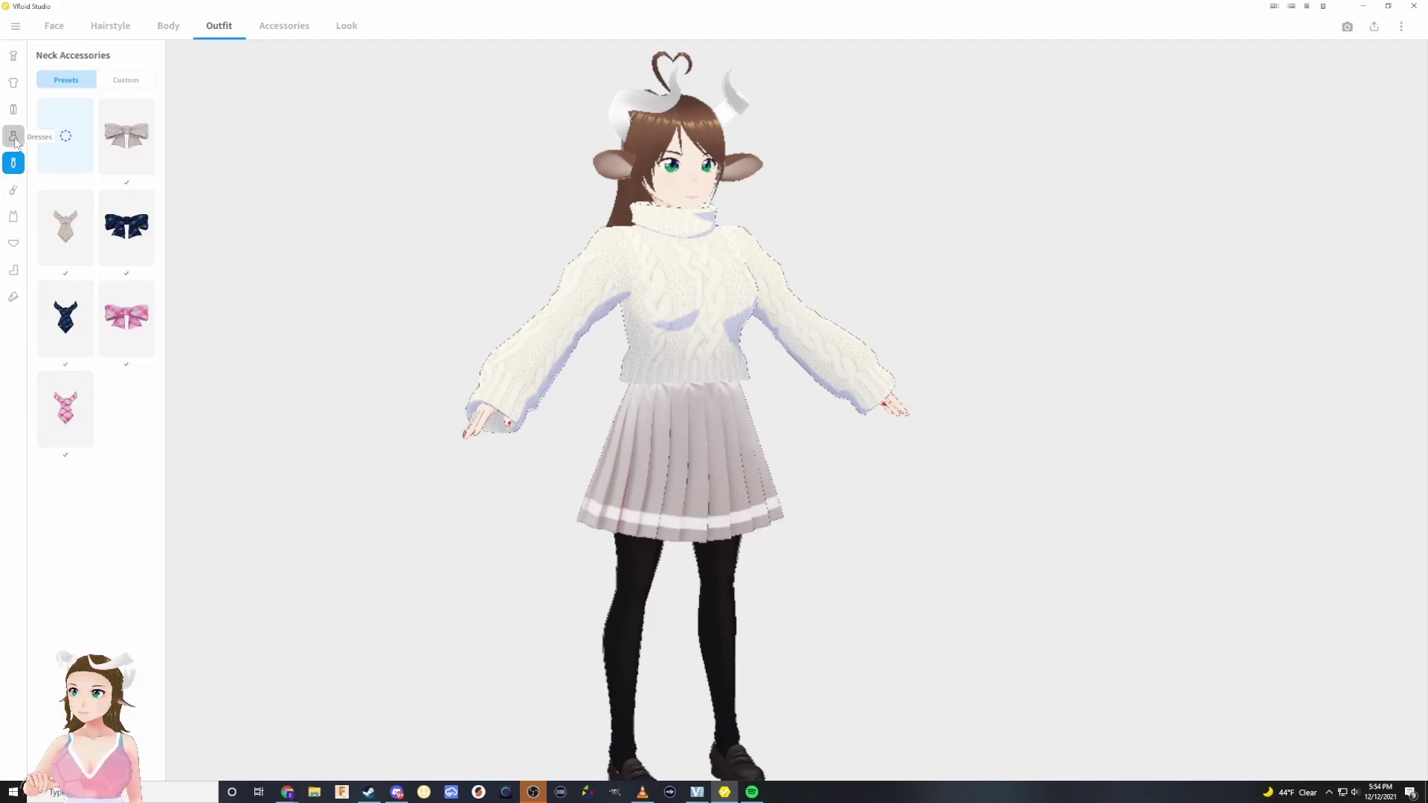
left_click(13, 136)
left_click(13, 109)
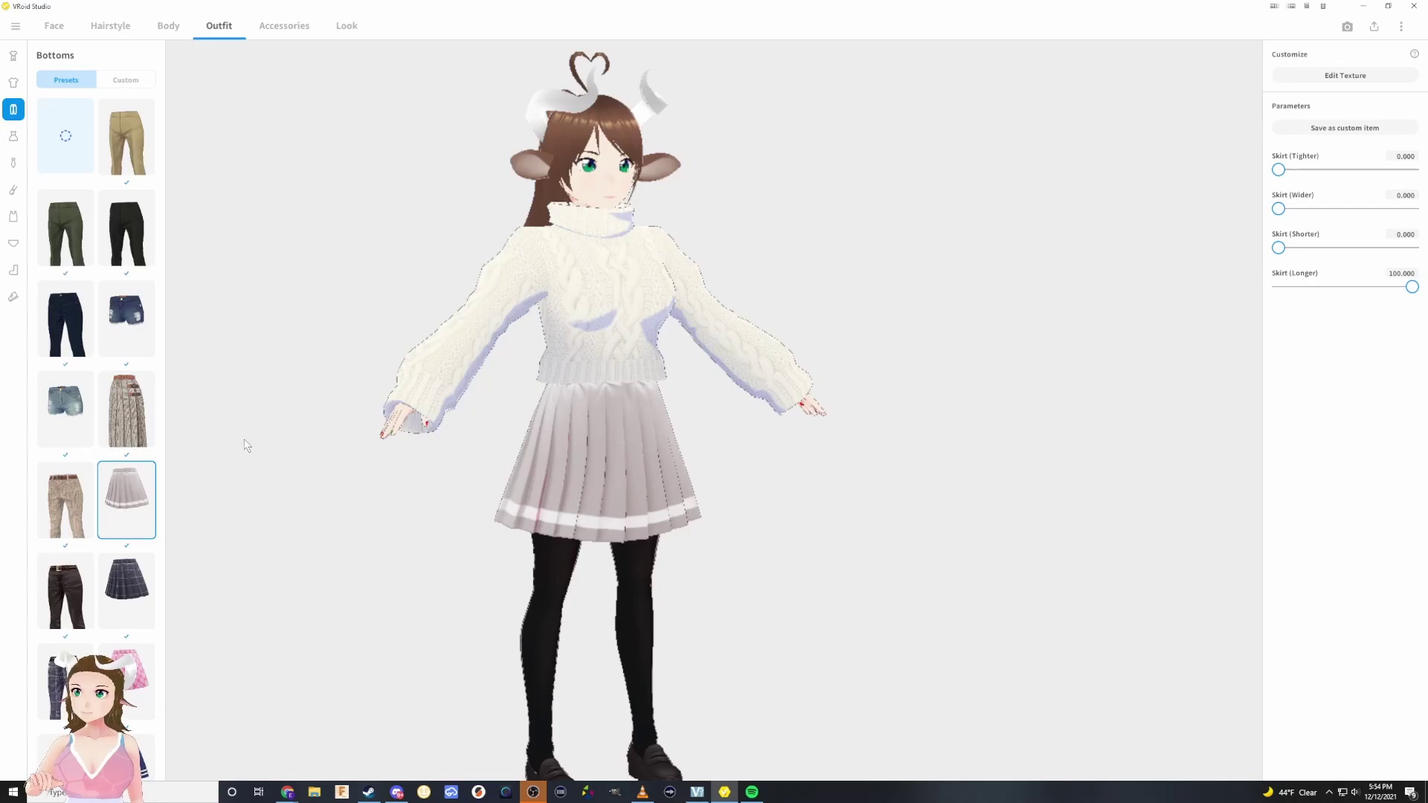
left_click(125, 415)
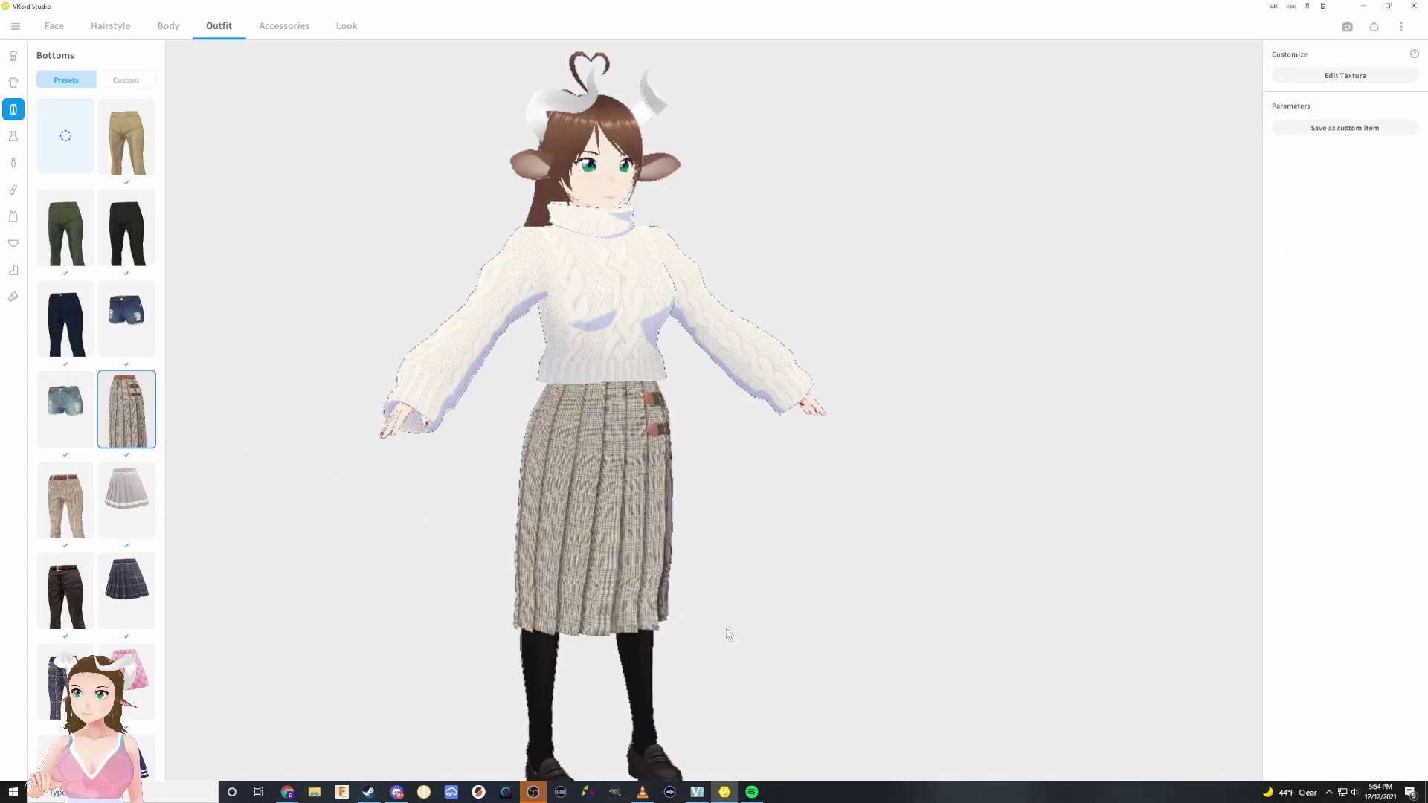
Step: Try the navy and black pants presets, settling on the navy jeans
mouse_move(729, 634)
left_mouse_down()
mouse_move(690, 636)
mouse_move(571, 574)
left_mouse_up()
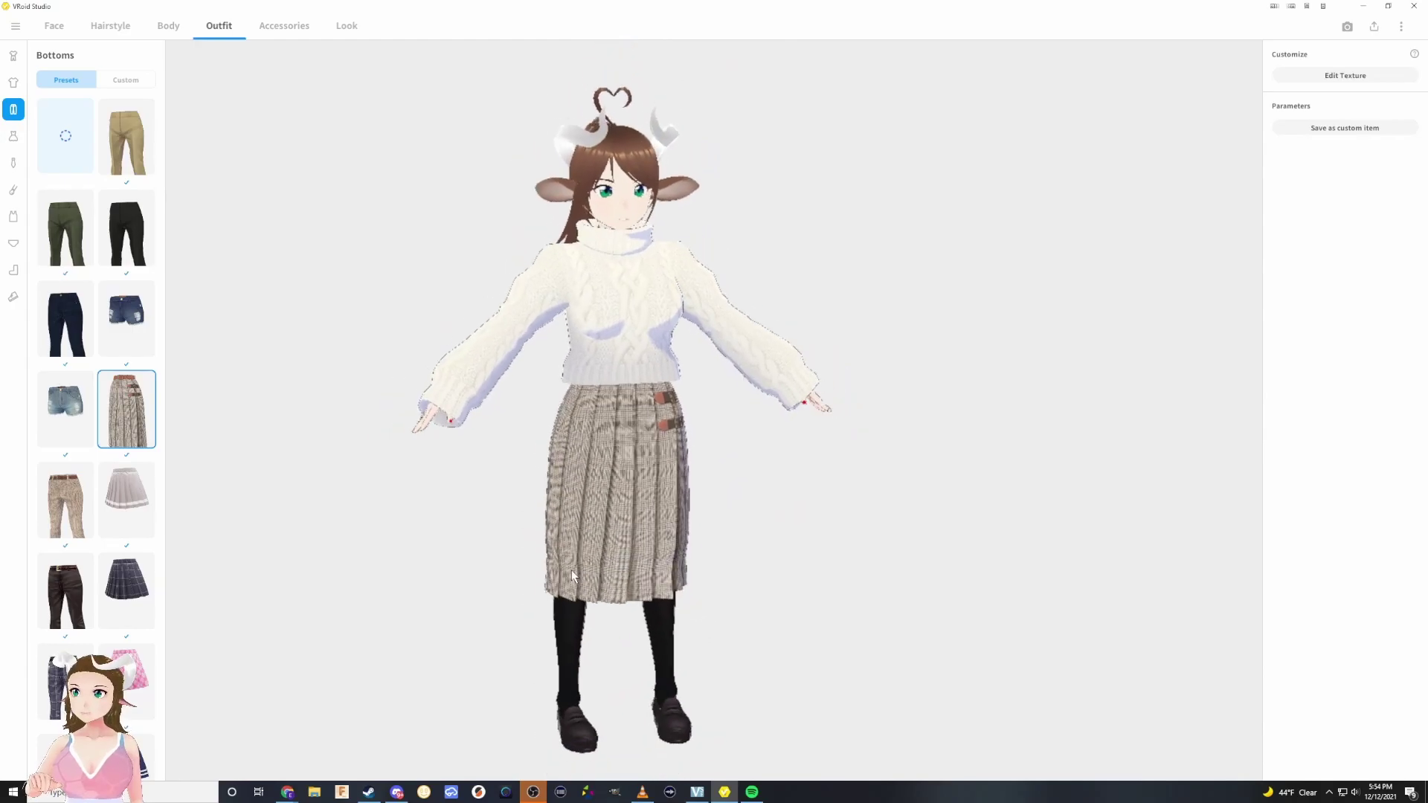
scroll(571, 574, "down", 2)
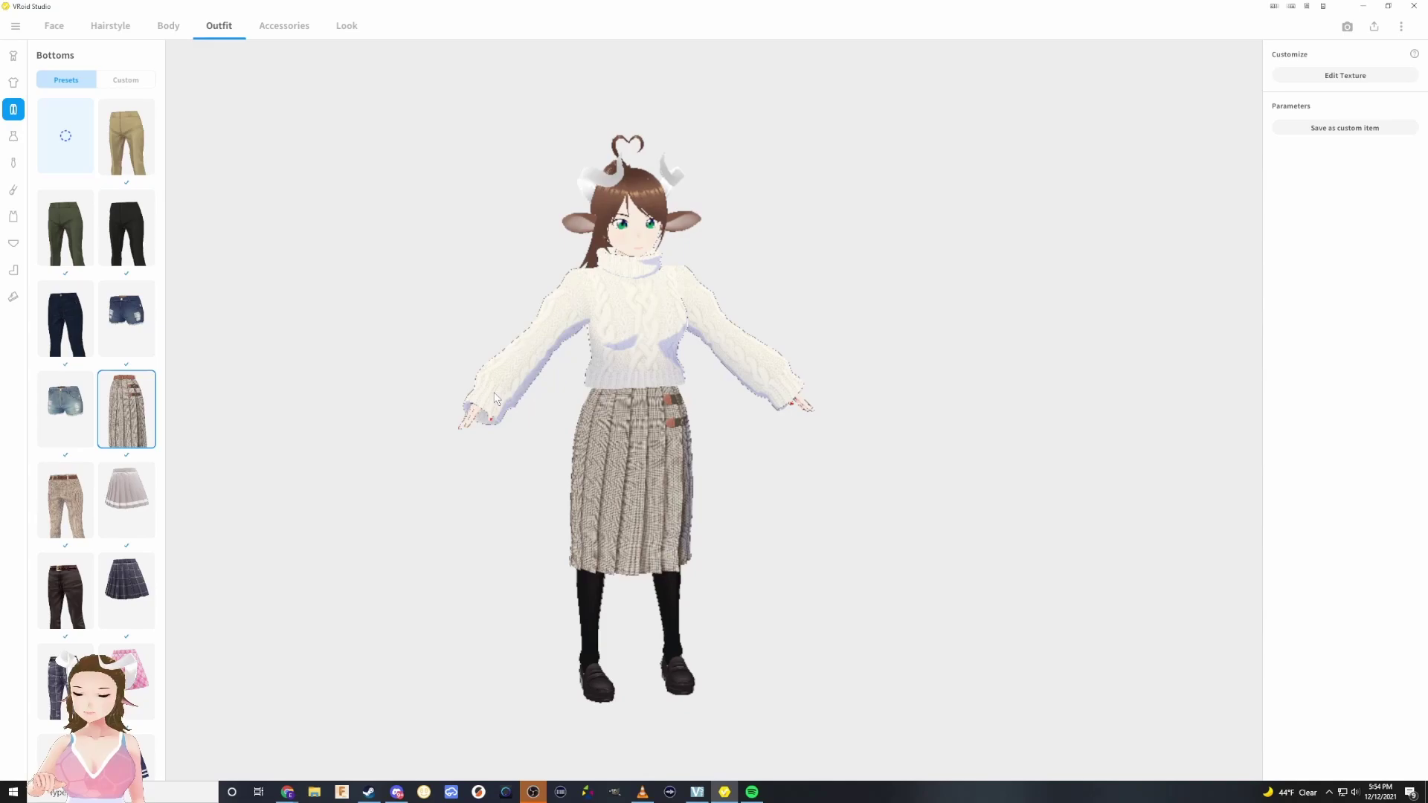
left_click(67, 319)
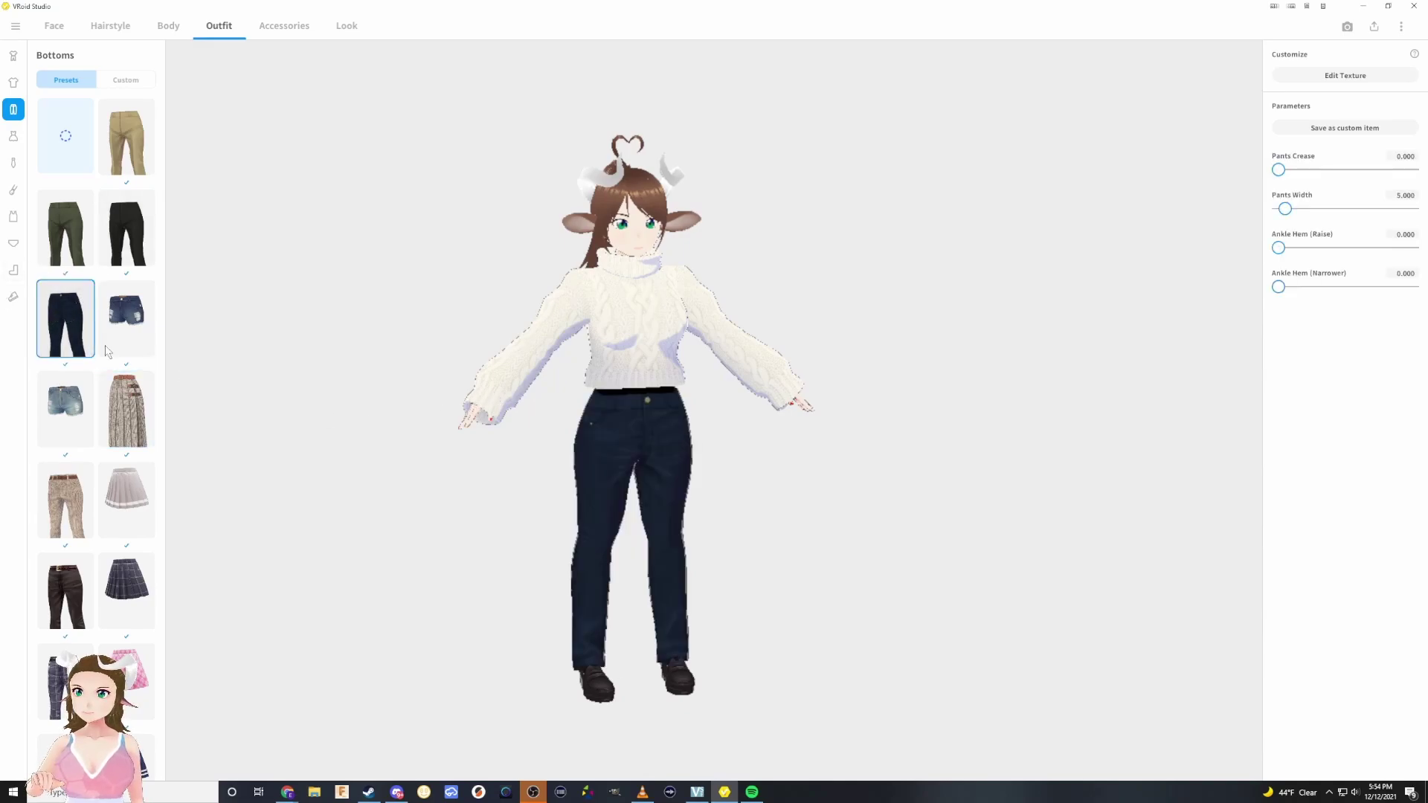
right_click_drag(711, 561, 696, 553)
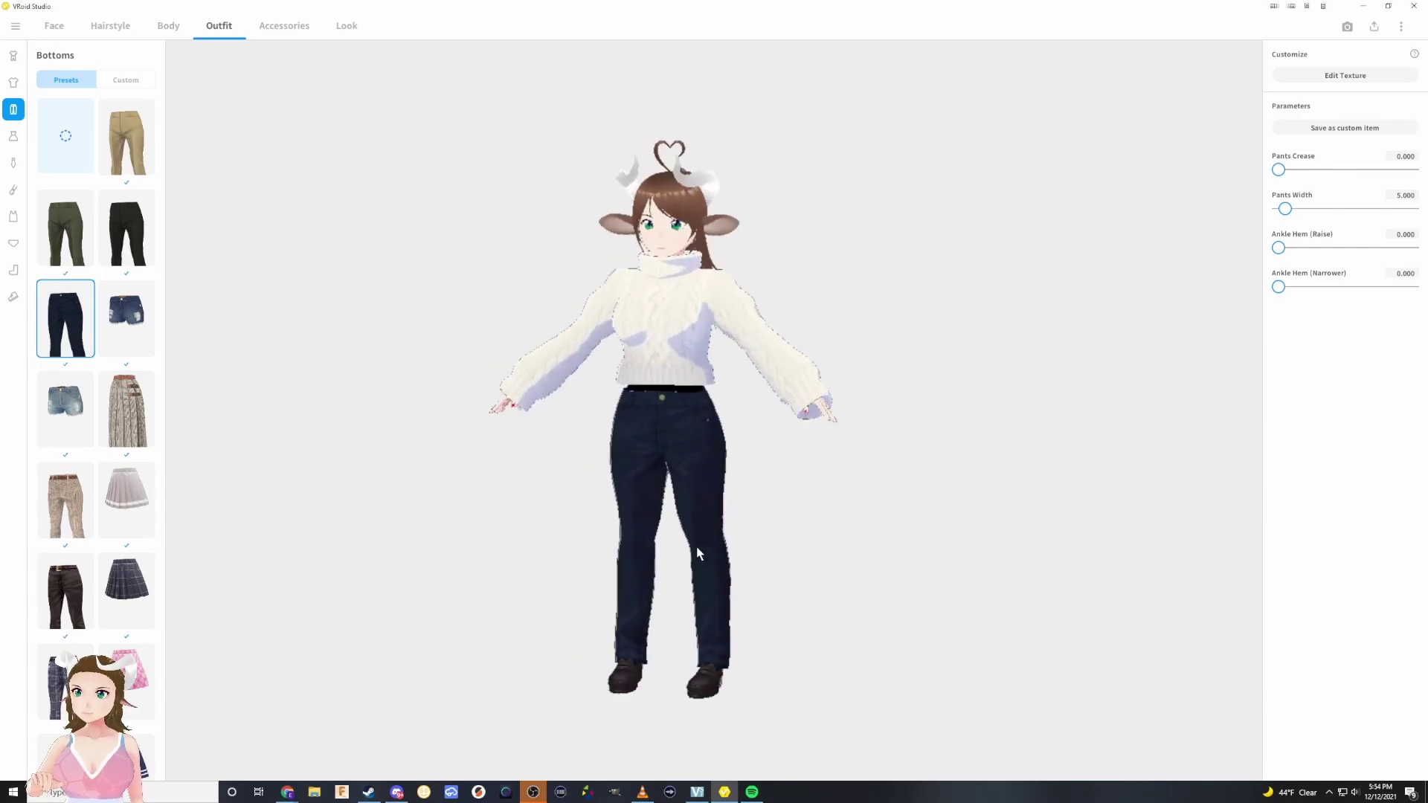
left_click(134, 238)
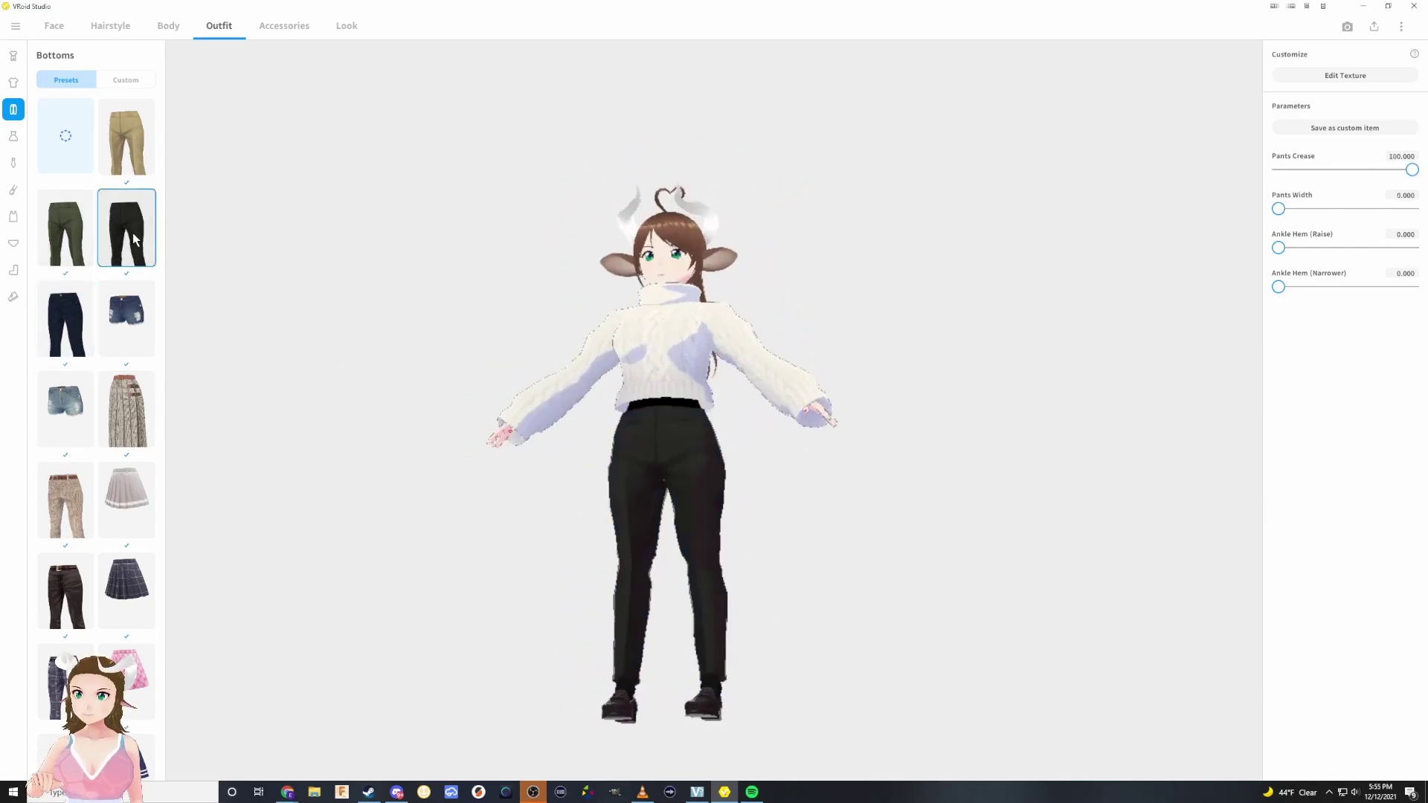
left_click(79, 323)
Step: Bring up Chrome showing the BOOTH vroid skirt search results
scroll(98, 396, "down", 3)
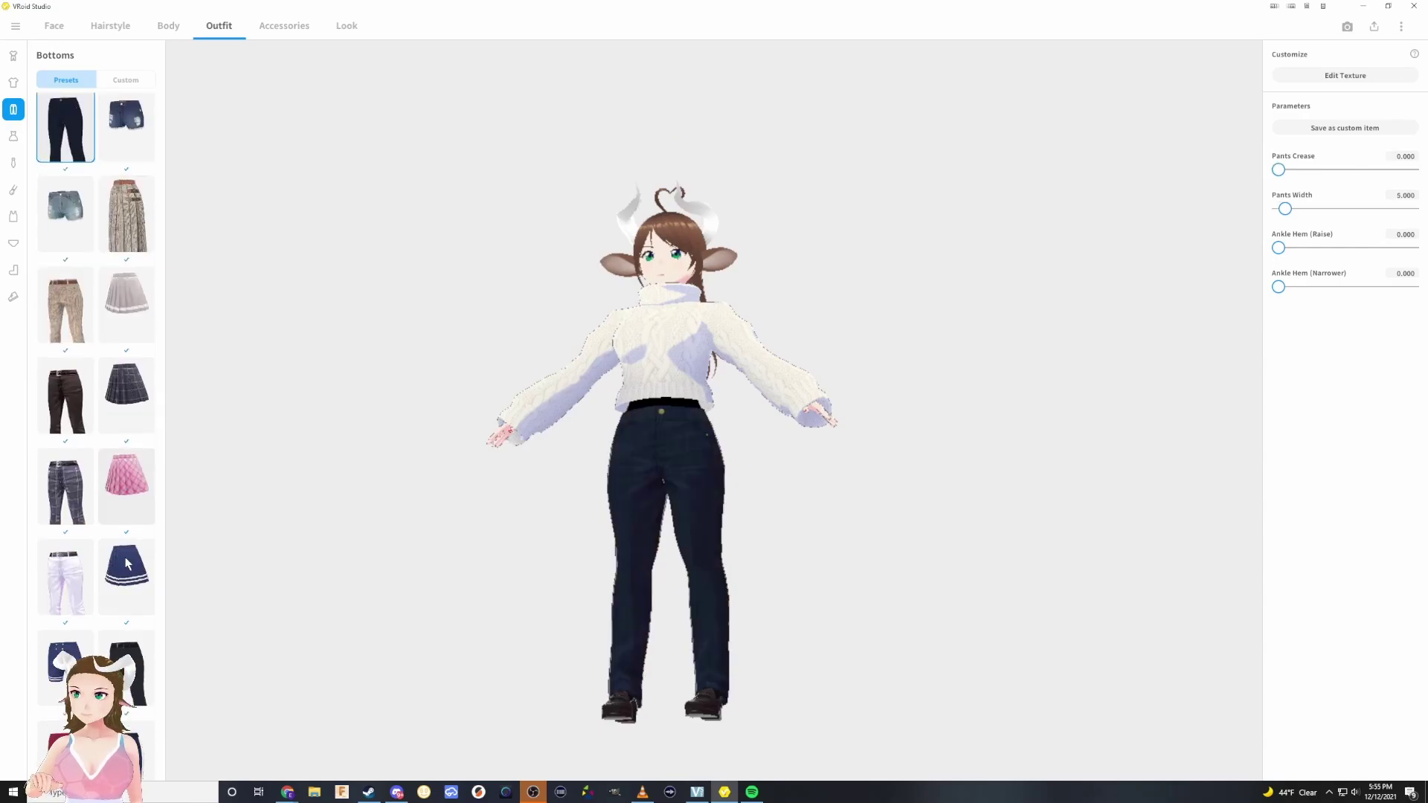
scroll(108, 595, "down", 3)
scroll(120, 633, "down", 2)
scroll(121, 632, "down", 1)
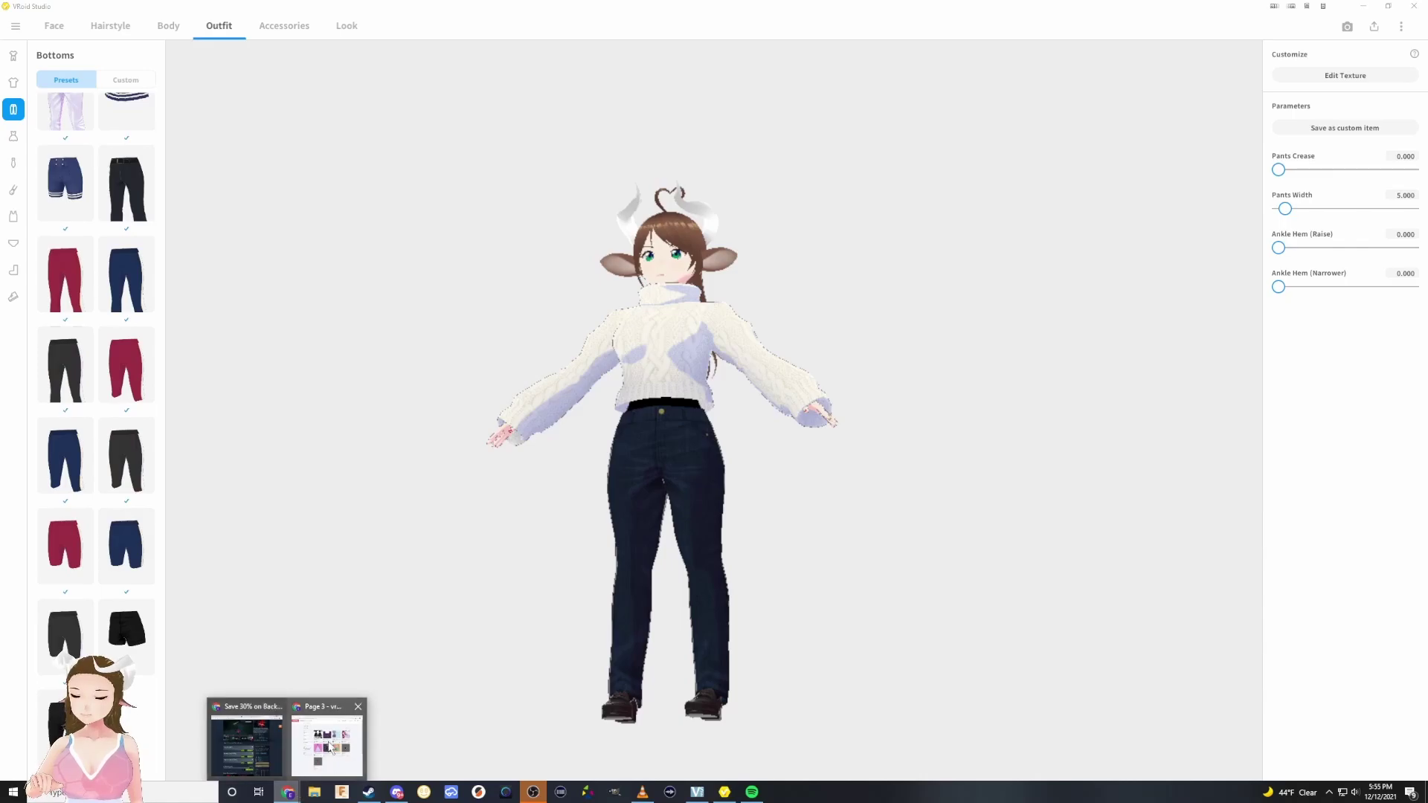
left_click(331, 744)
Step: Browse the BOOTH vroid dress results, visiting pages 5 and 4 and returning to page 1
scroll(747, 482, "down", 4)
scroll(754, 494, "up", 2)
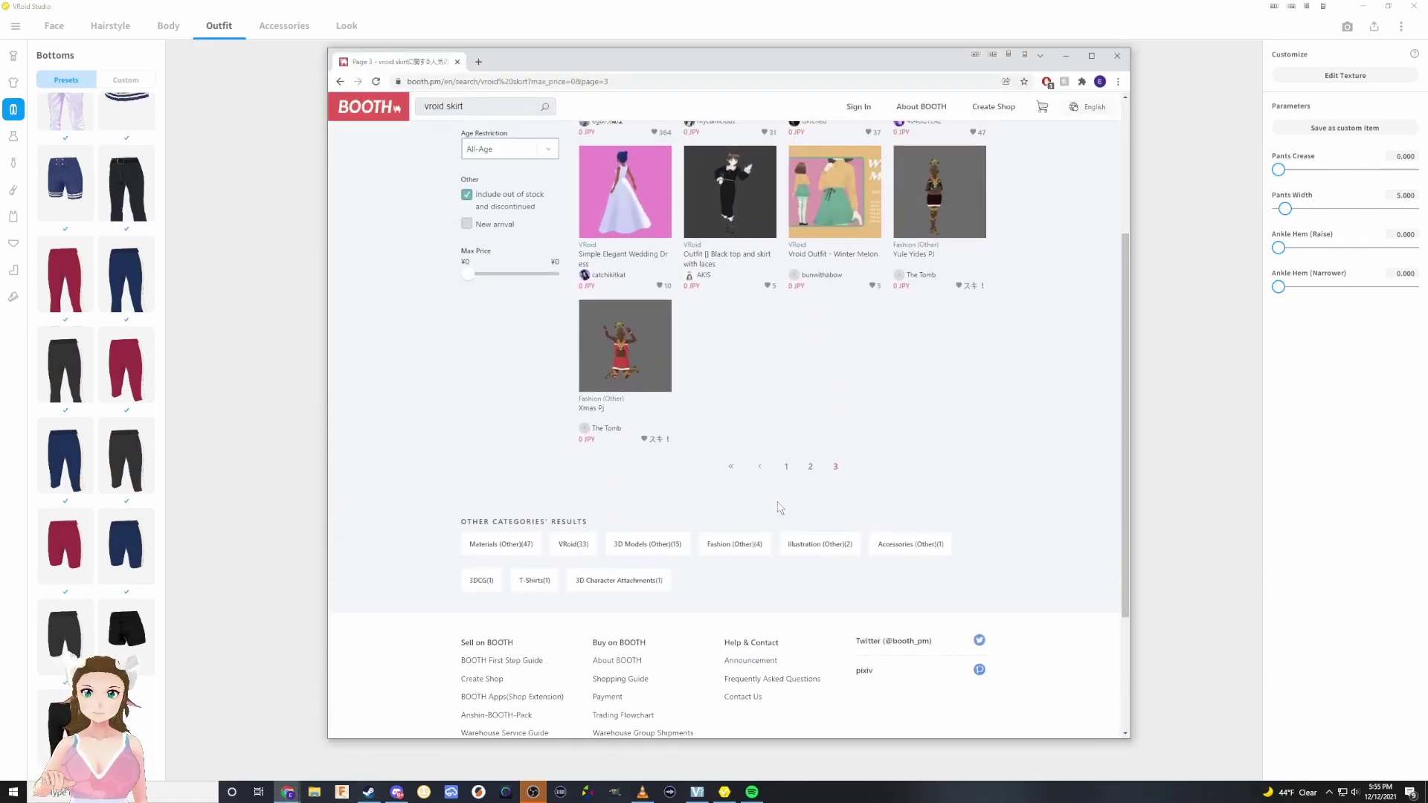
scroll(766, 511, "up", 2)
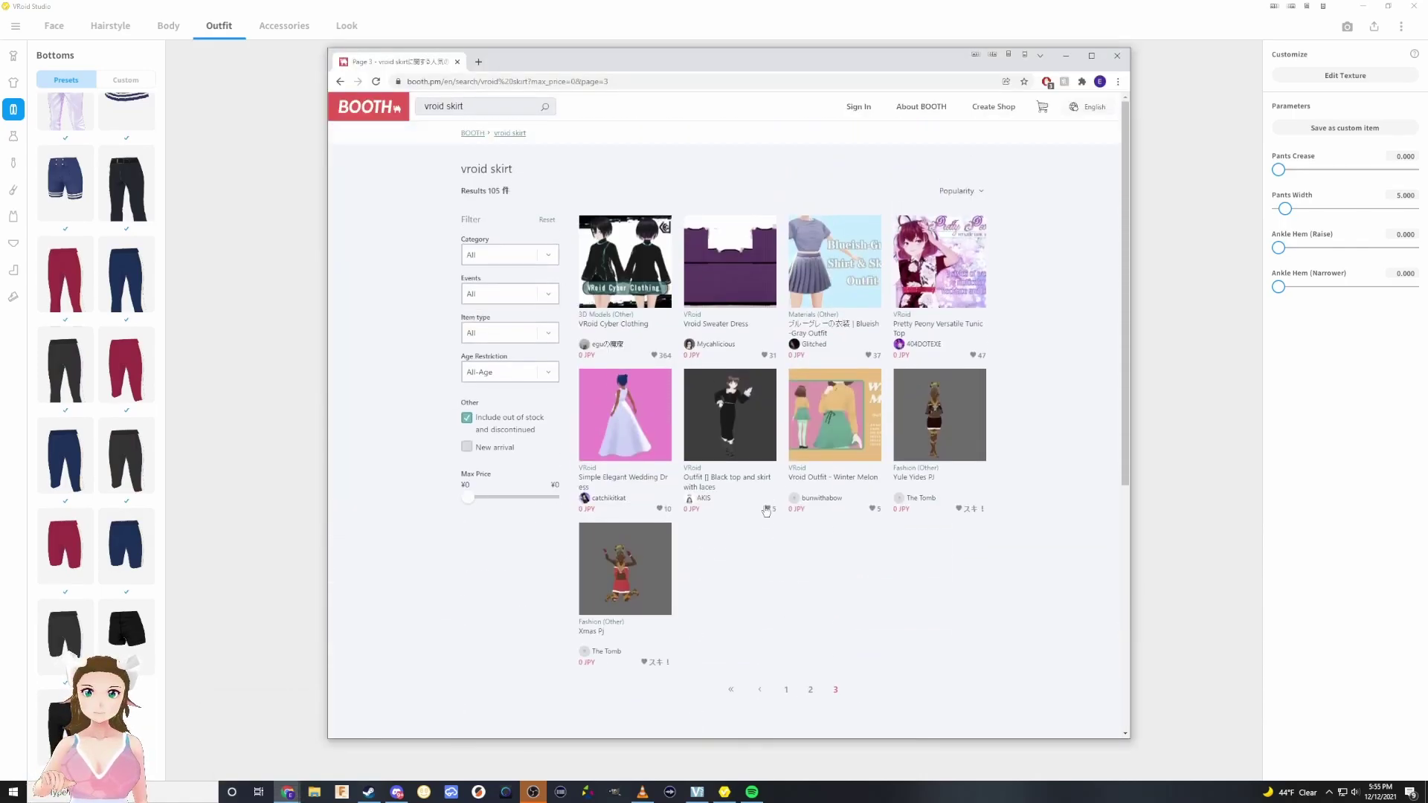
left_click(341, 81)
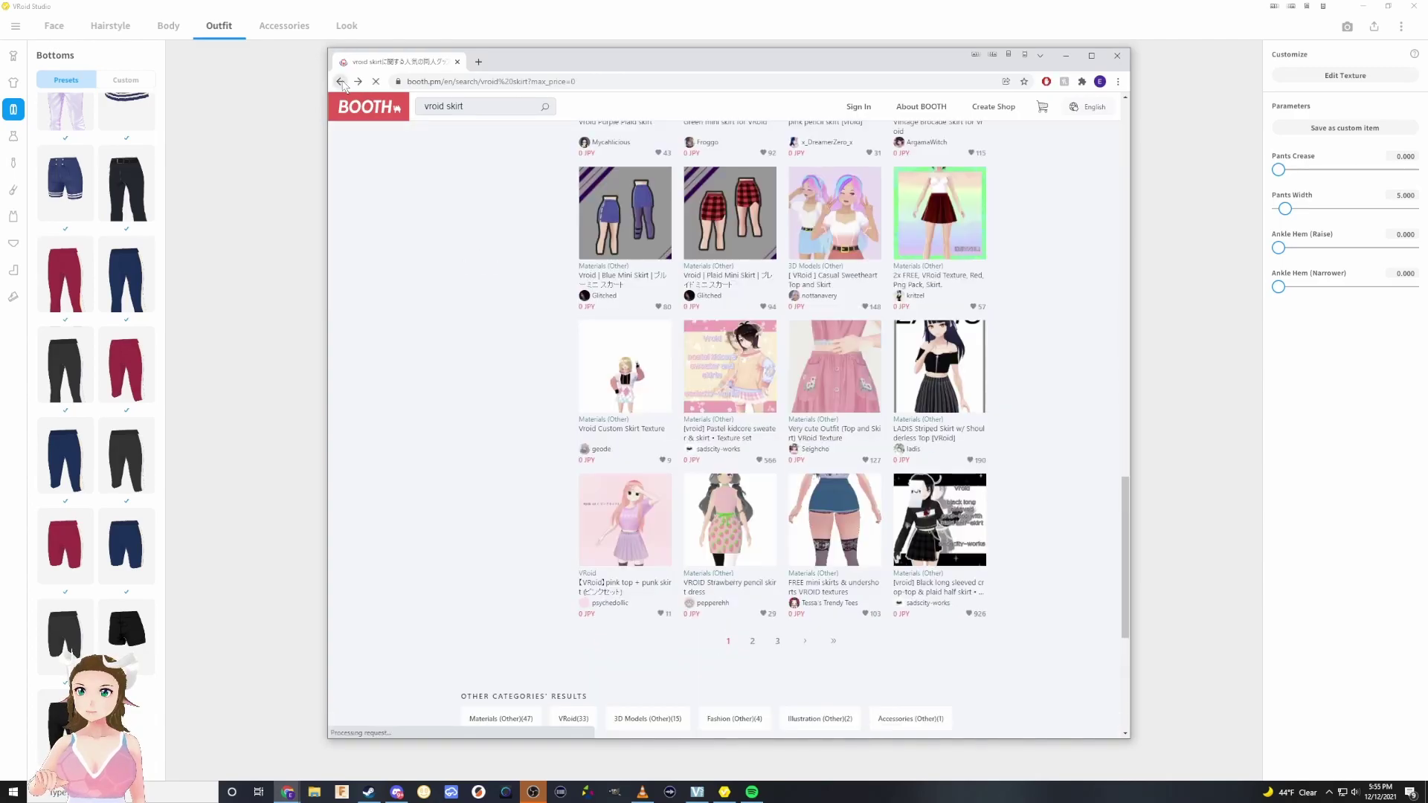
left_click(340, 81)
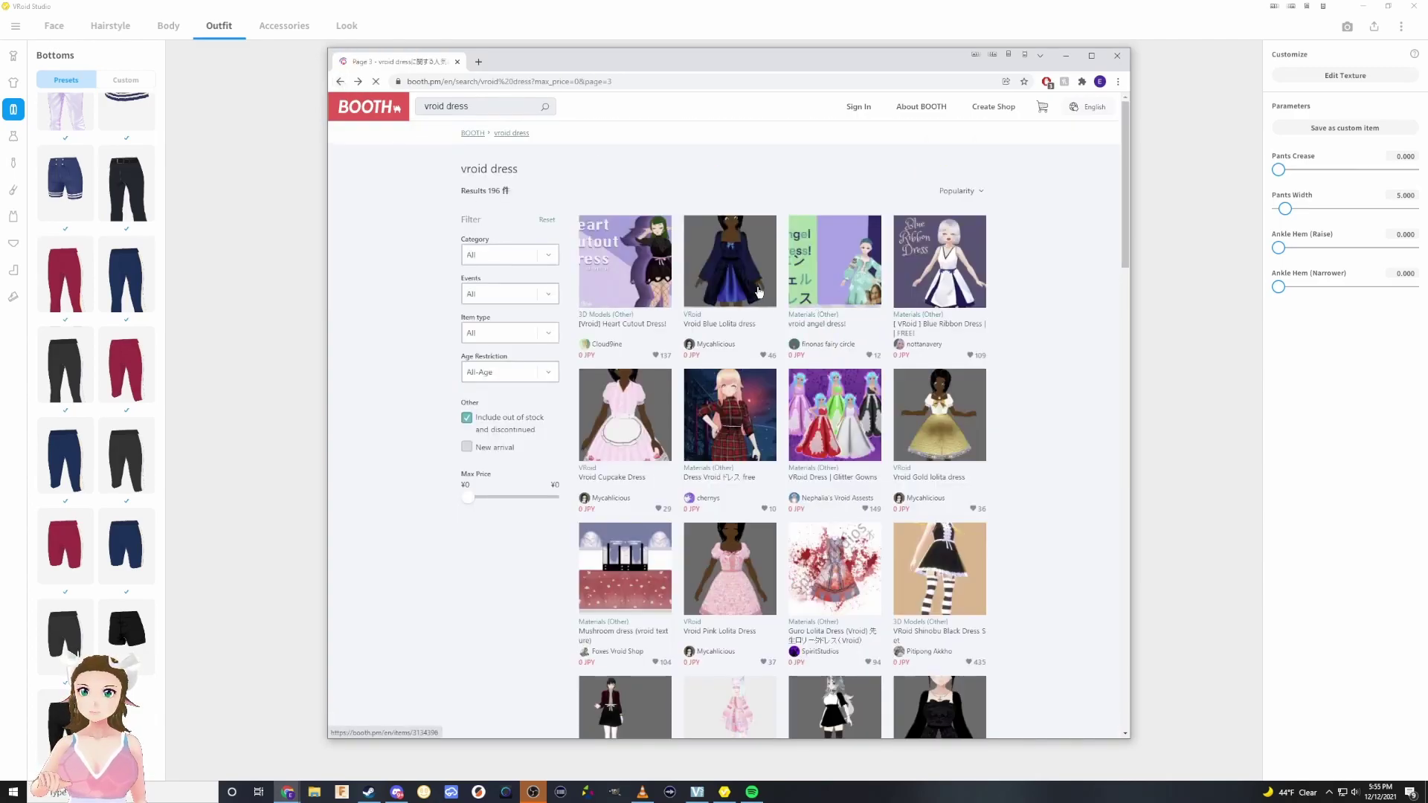
scroll(717, 337, "down", 10)
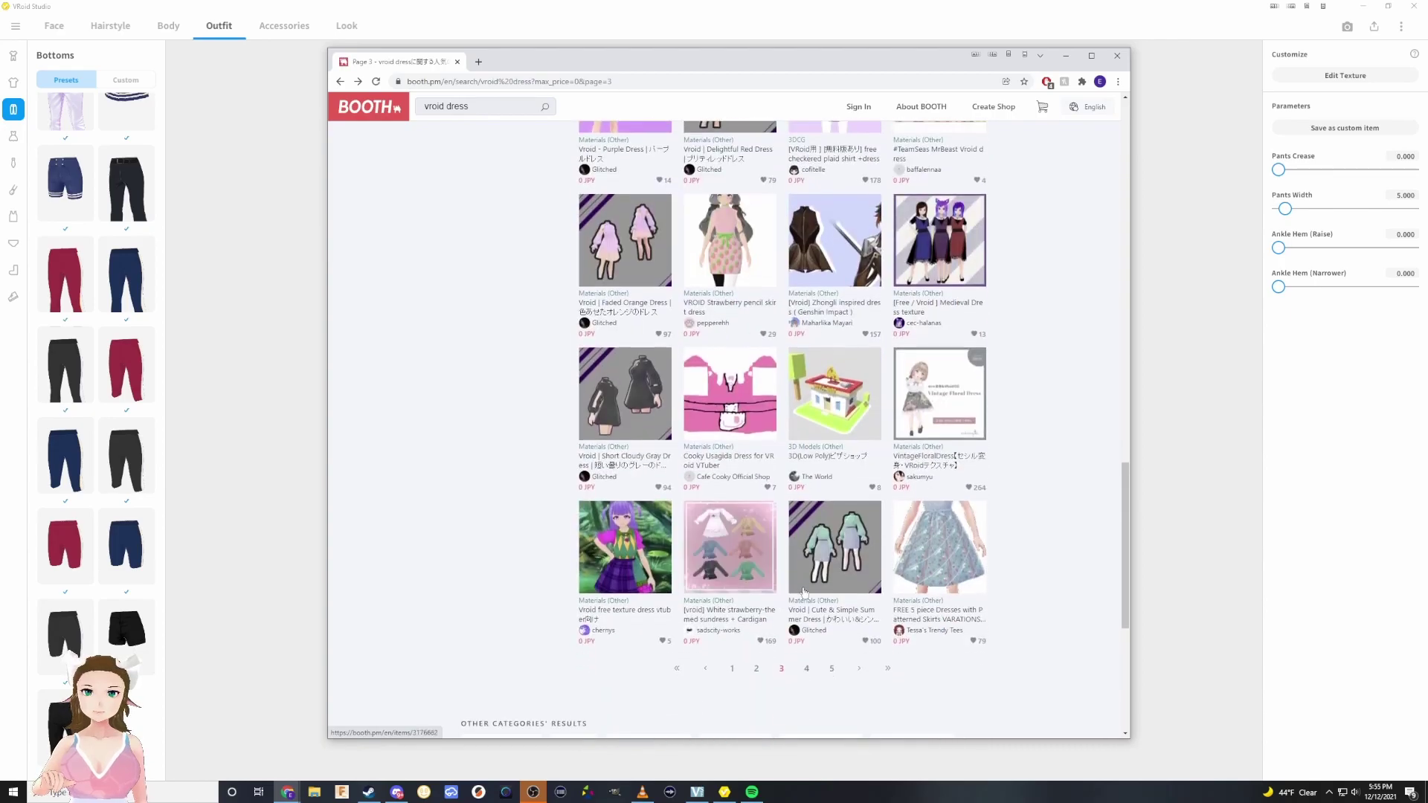
left_click(831, 622)
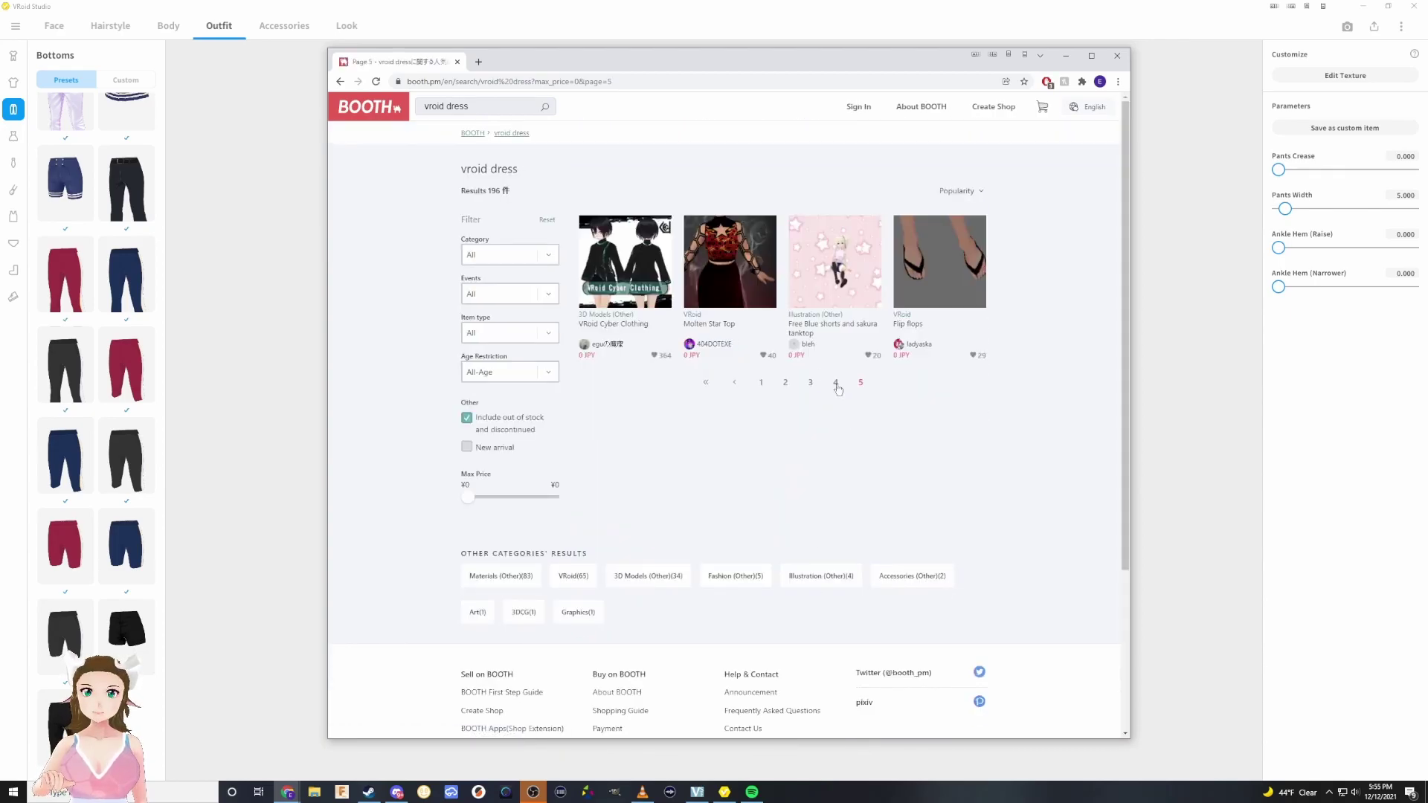
left_click(838, 388)
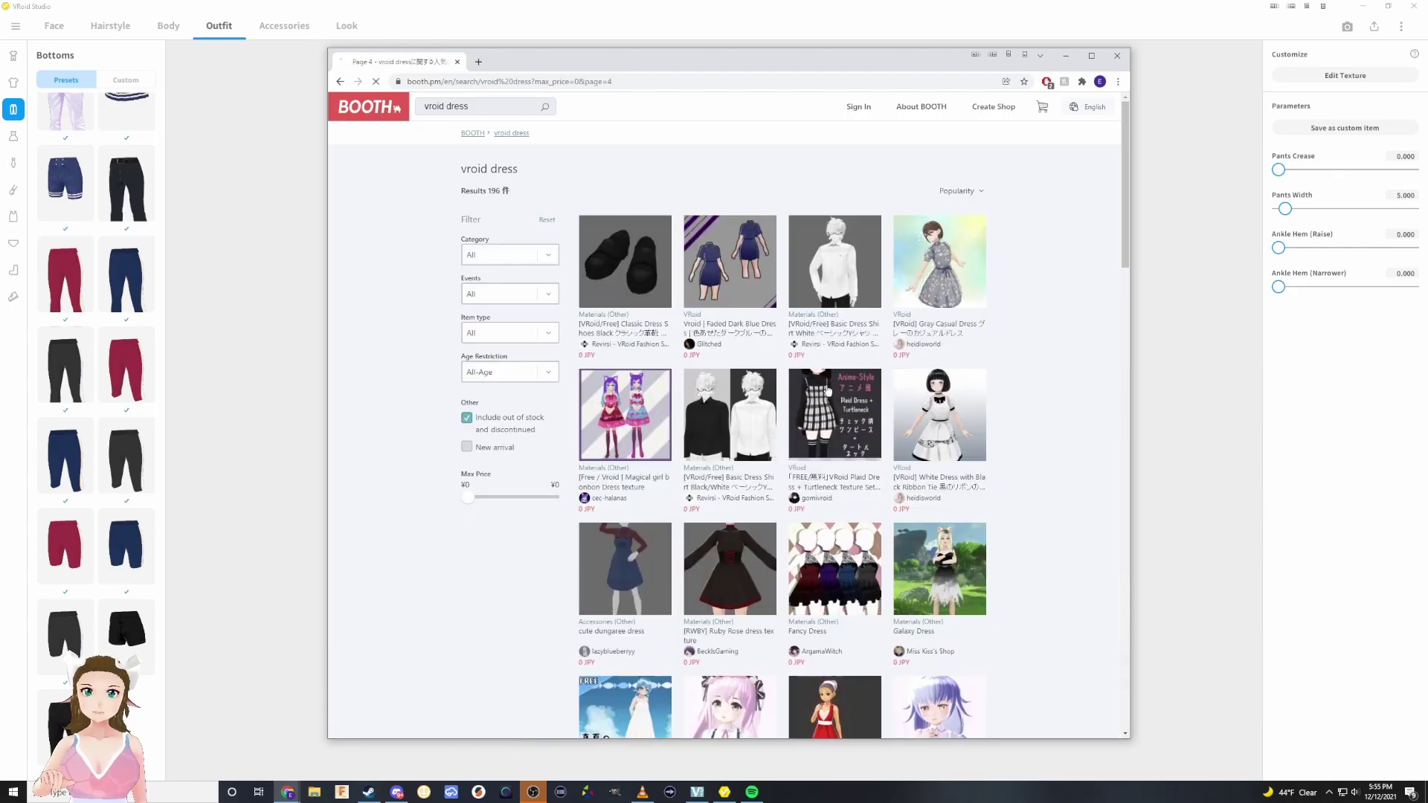
scroll(791, 402, "down", 4)
scroll(790, 402, "down", 4)
scroll(788, 413, "down", 2)
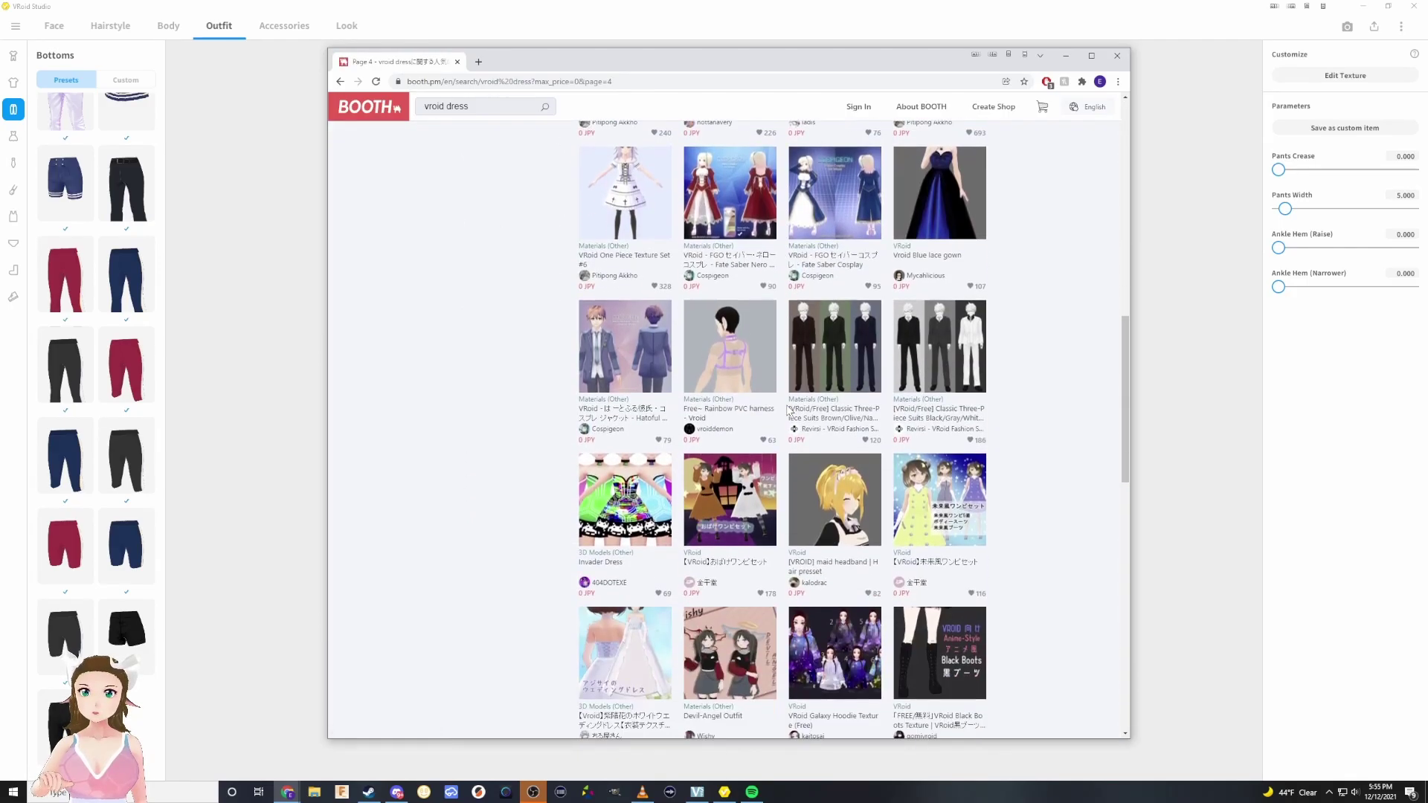
scroll(784, 424, "down", 3)
scroll(780, 441, "down", 3)
scroll(779, 441, "down", 2)
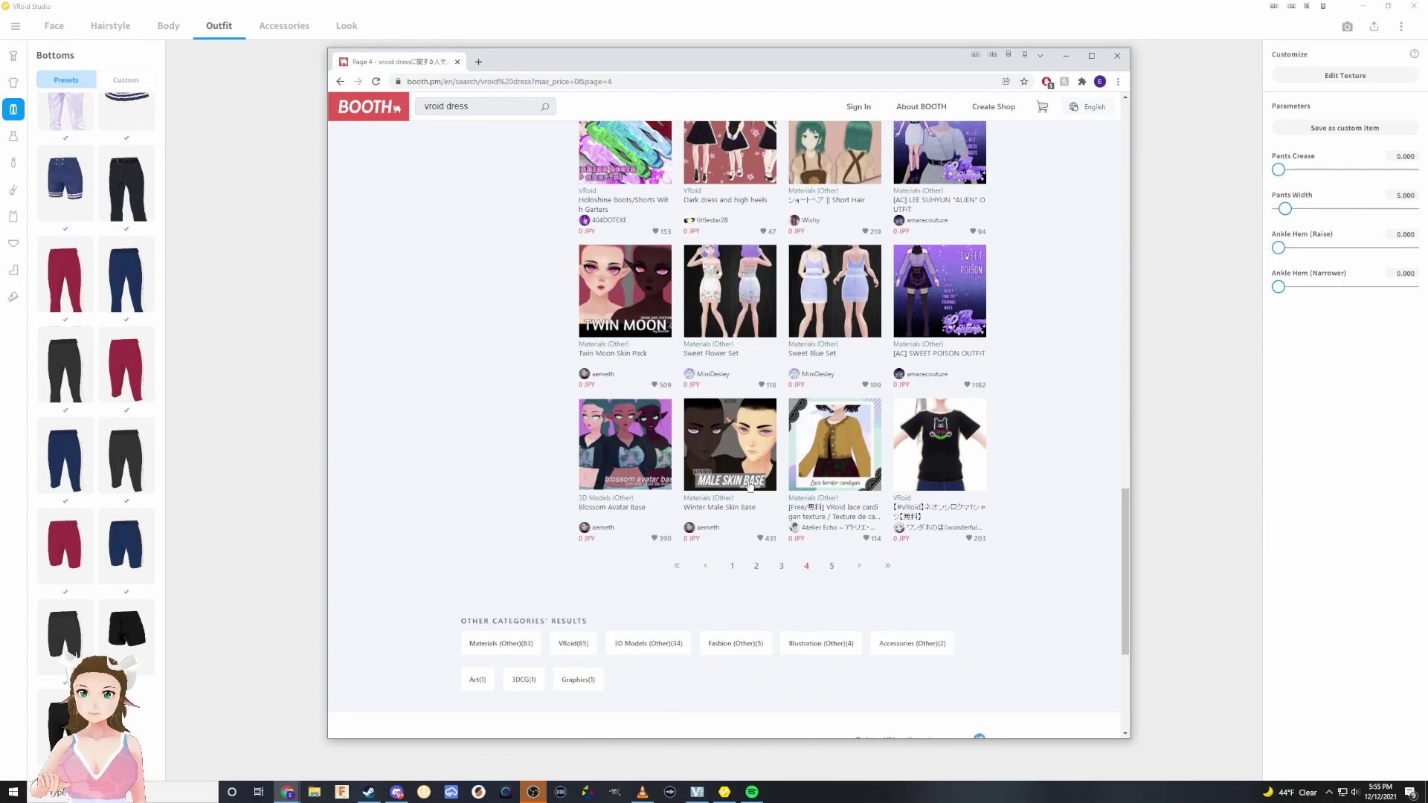
left_click(733, 568)
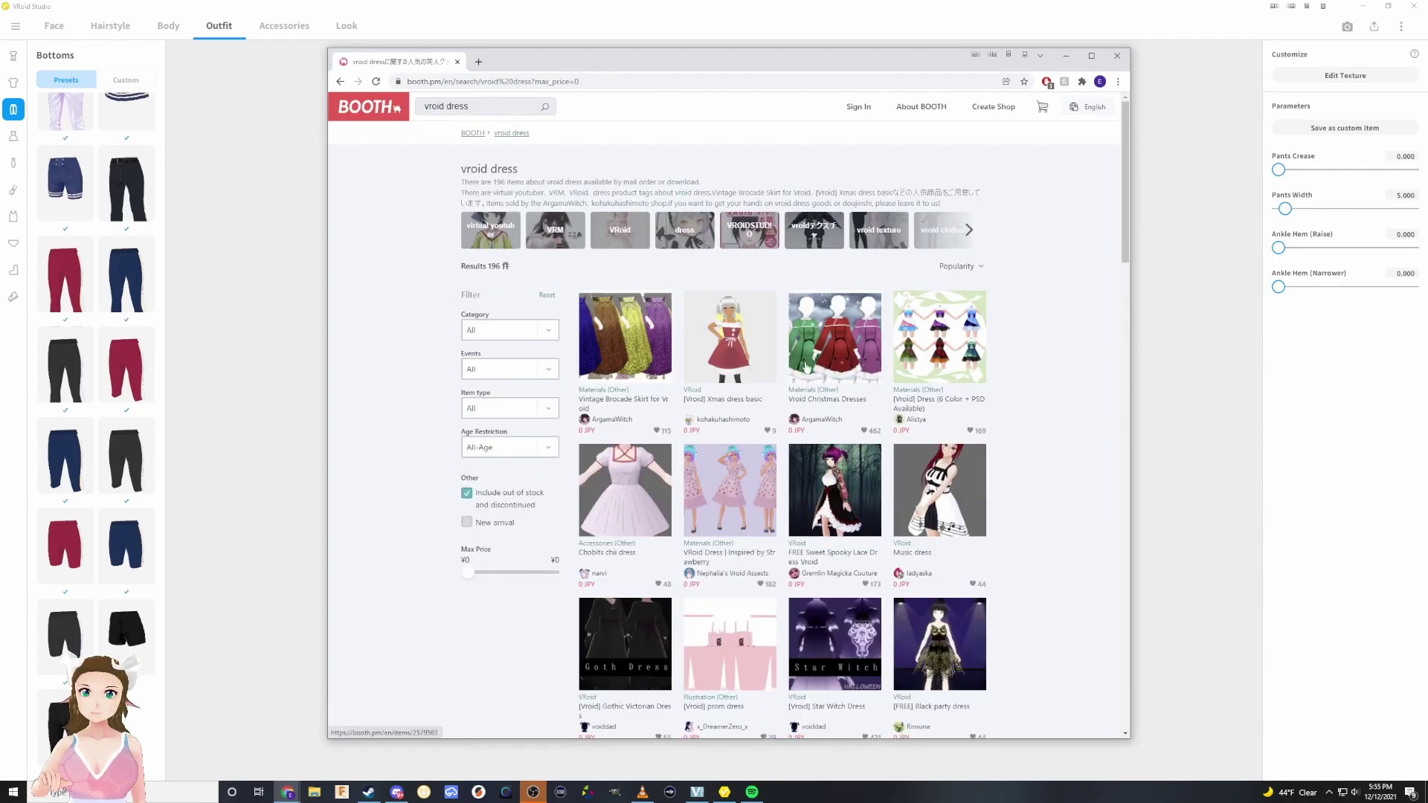
scroll(806, 368, "down", 5)
scroll(788, 402, "down", 5)
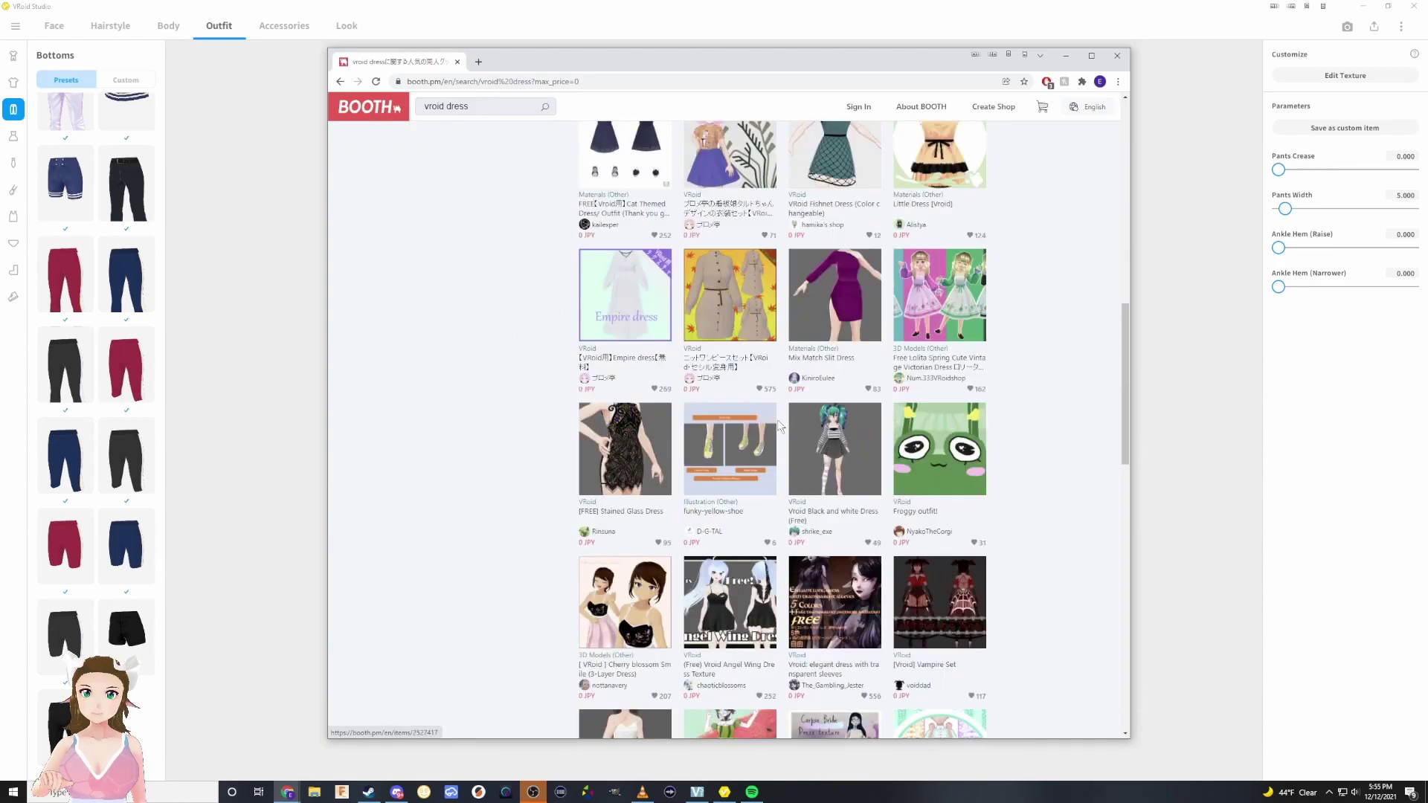
scroll(779, 426, "down", 6)
Step: Return to the vroid pants search results and scroll through the listings to DENIMPANTS 4color
left_click(339, 81)
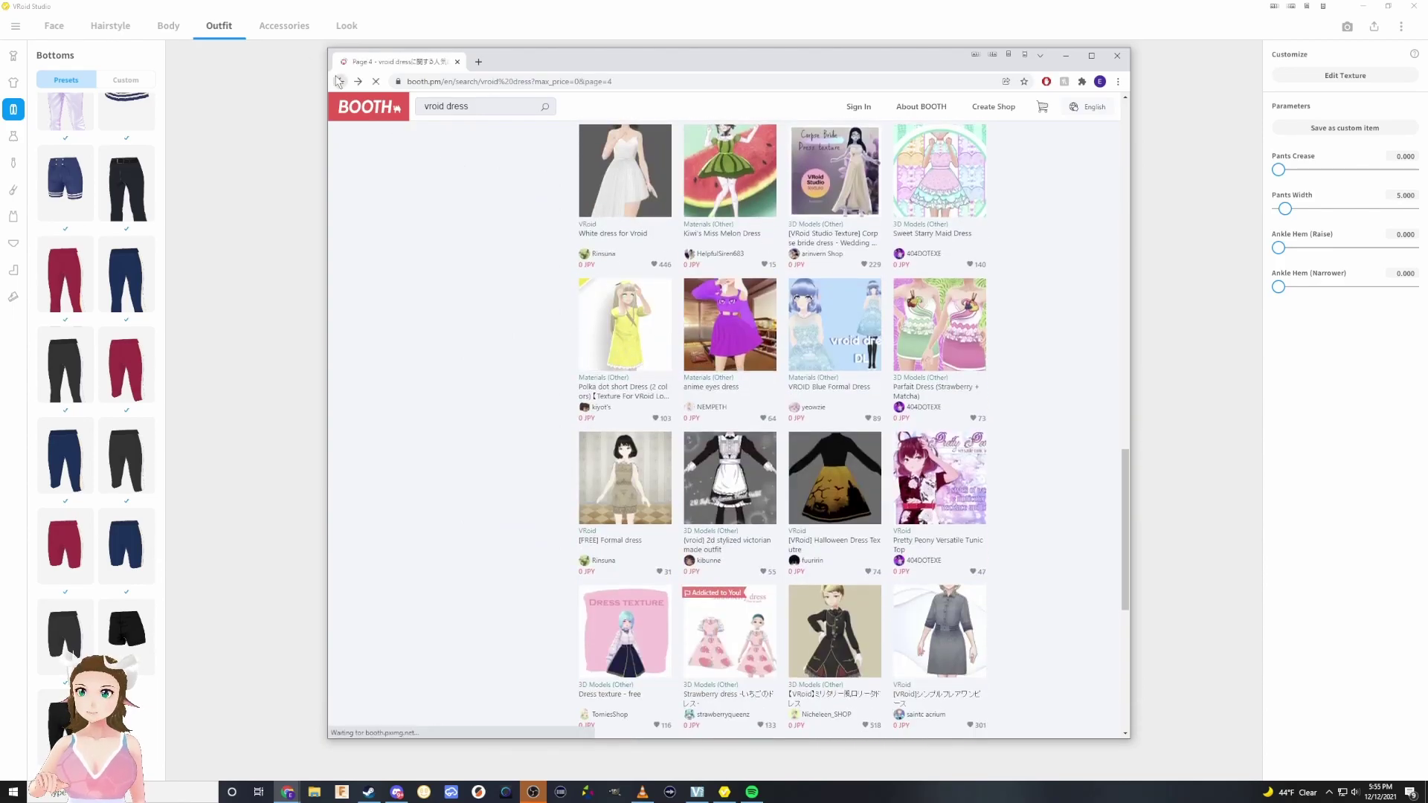
left_click(339, 81)
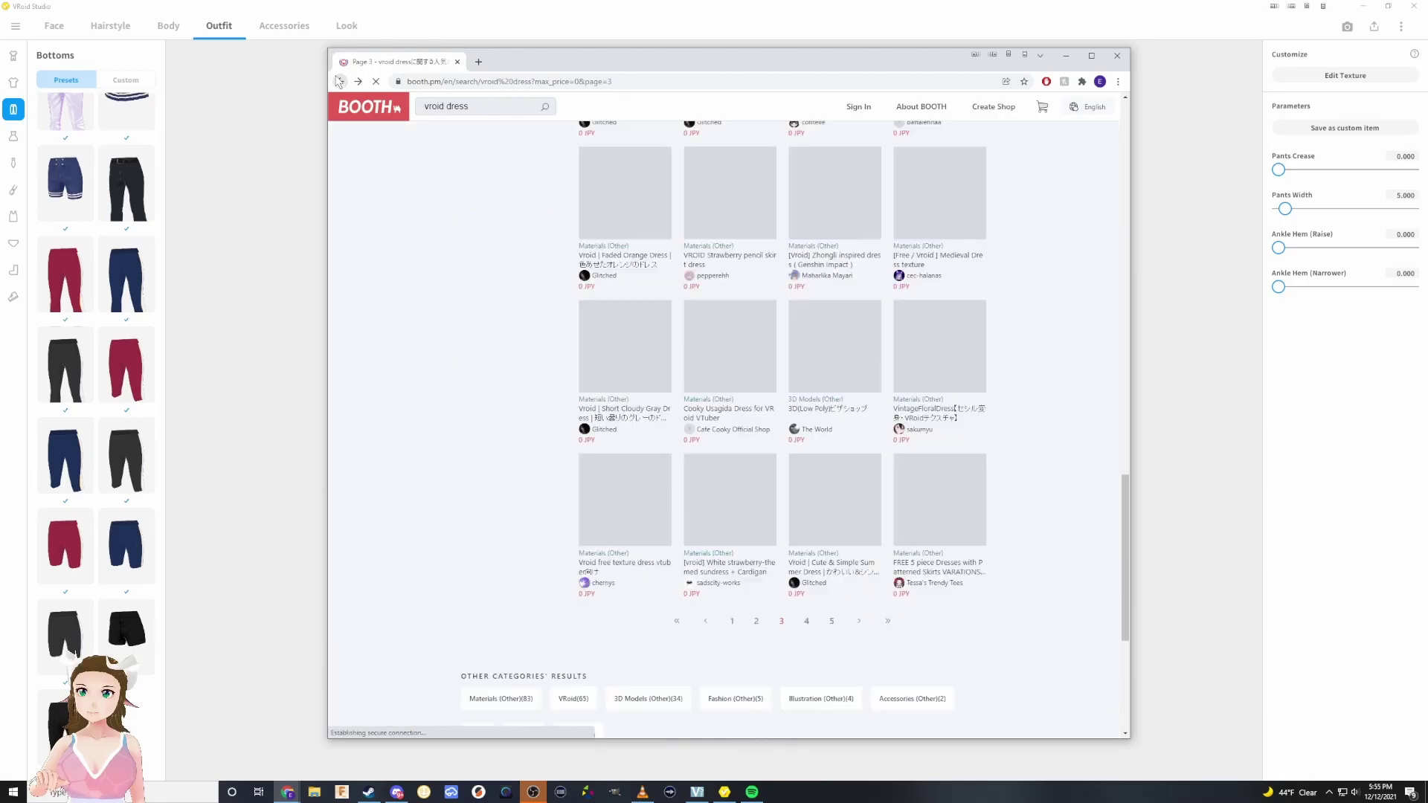
left_click(339, 81)
left_click(339, 81)
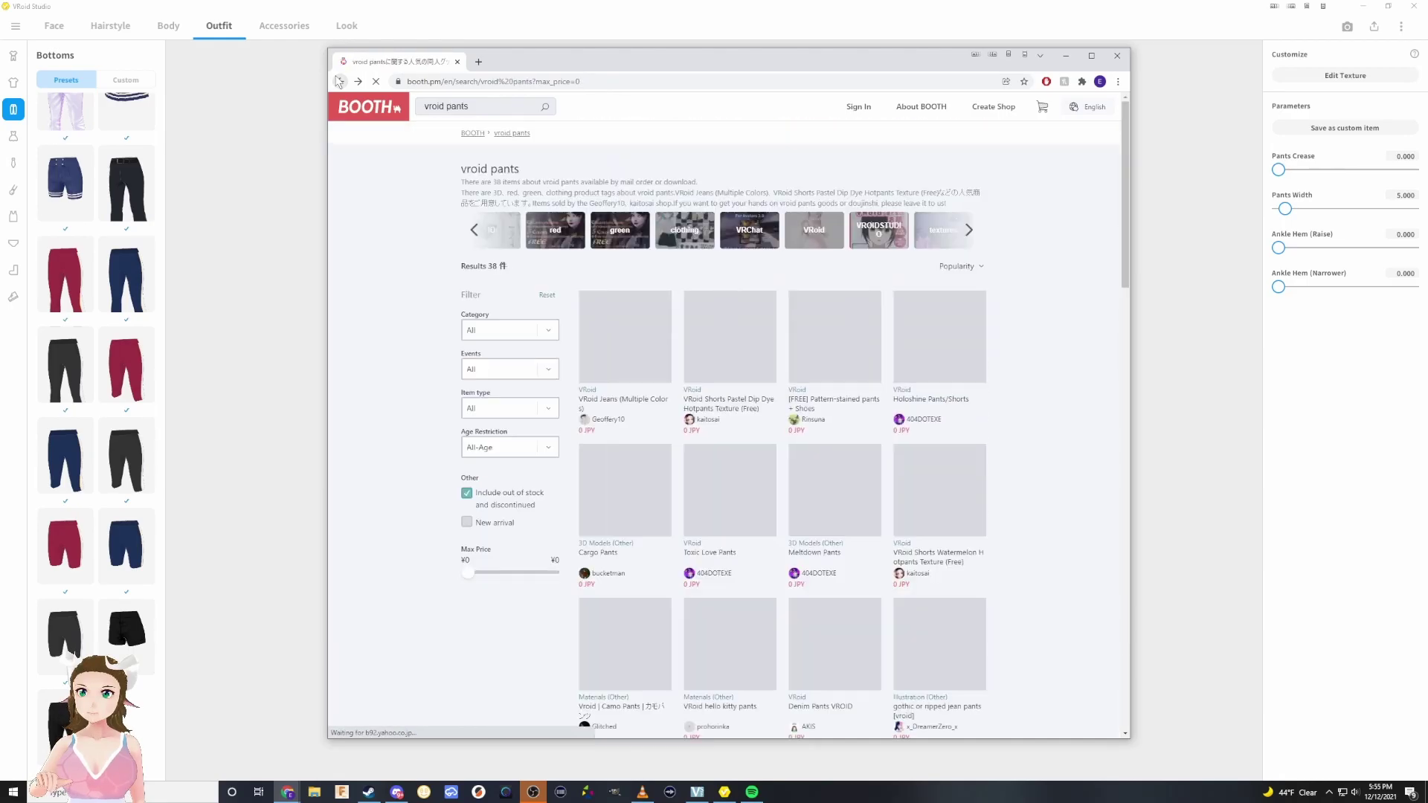
scroll(966, 517, "down", 3)
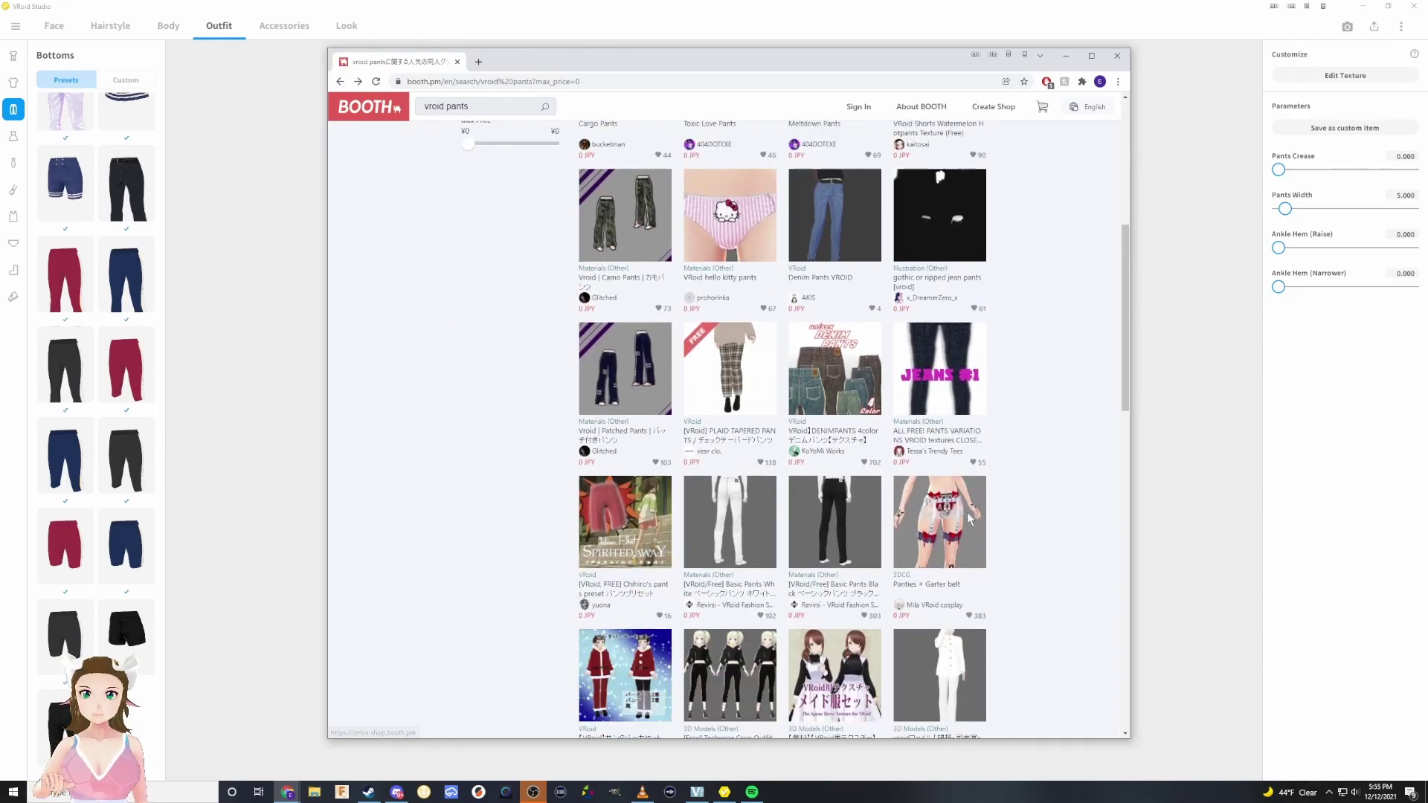
scroll(962, 517, "down", 2)
scroll(961, 516, "down", 4)
scroll(959, 516, "down", 5)
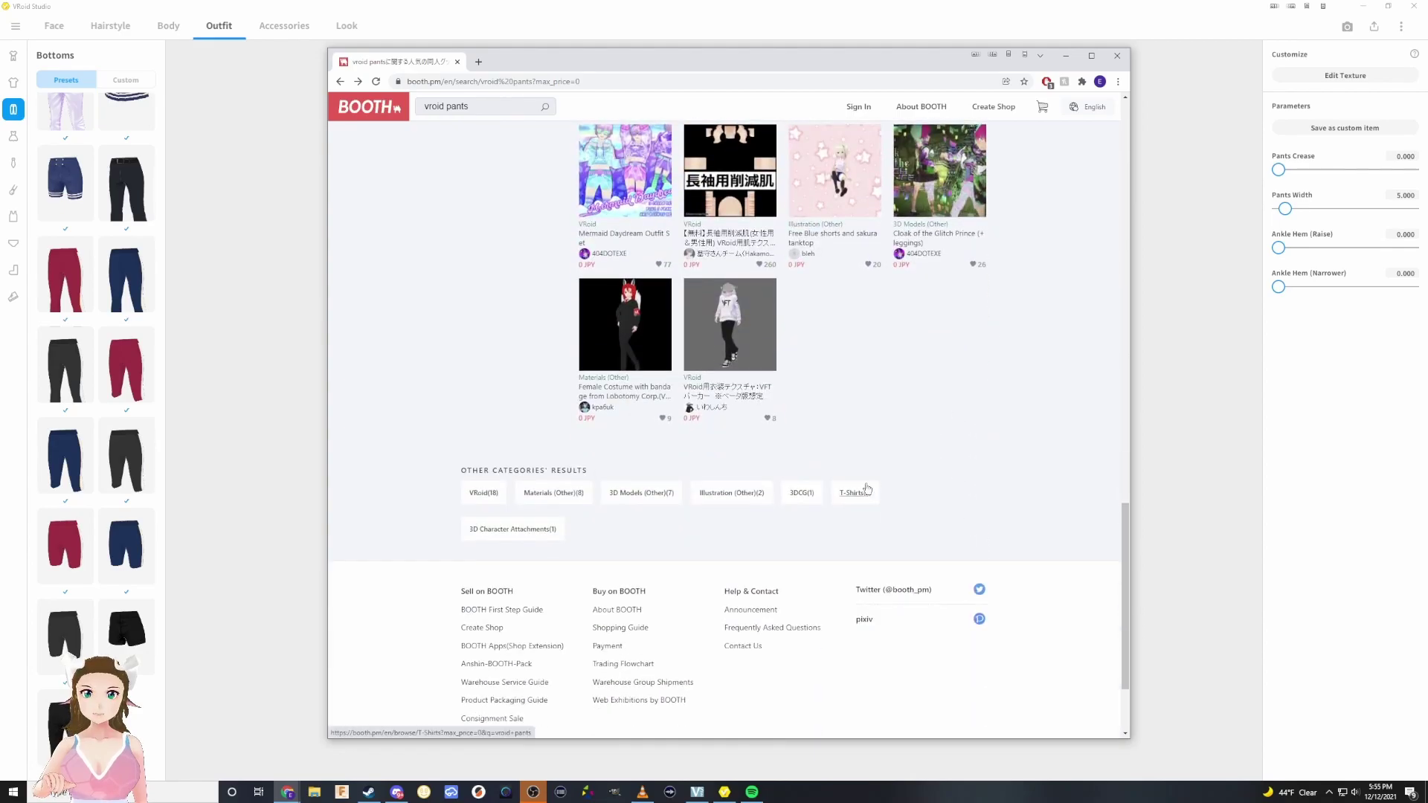
scroll(728, 461, "up", 5)
scroll(738, 491, "up", 1)
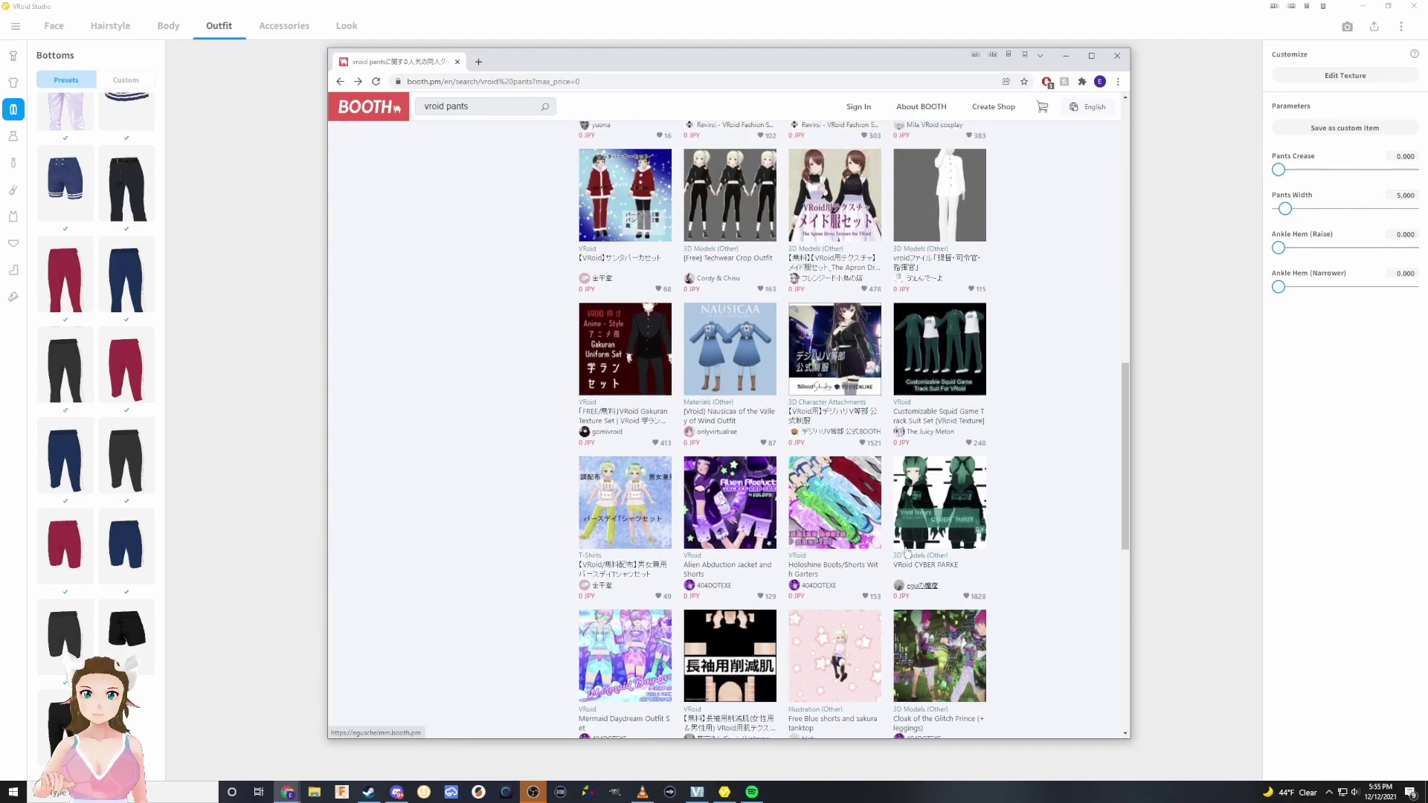
scroll(818, 513, "up", 4)
scroll(892, 536, "up", 3)
scroll(894, 537, "up", 2)
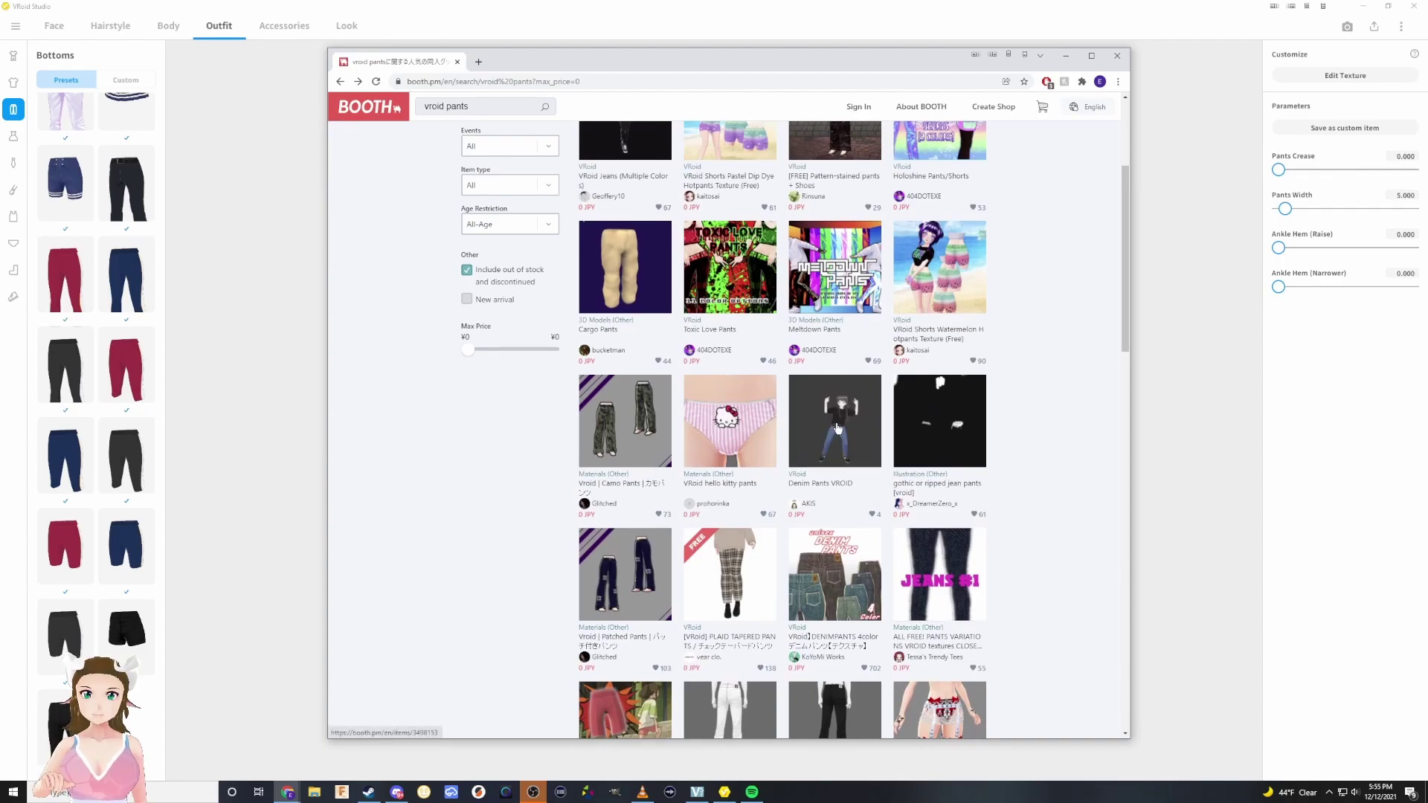
scroll(818, 505, "down", 5)
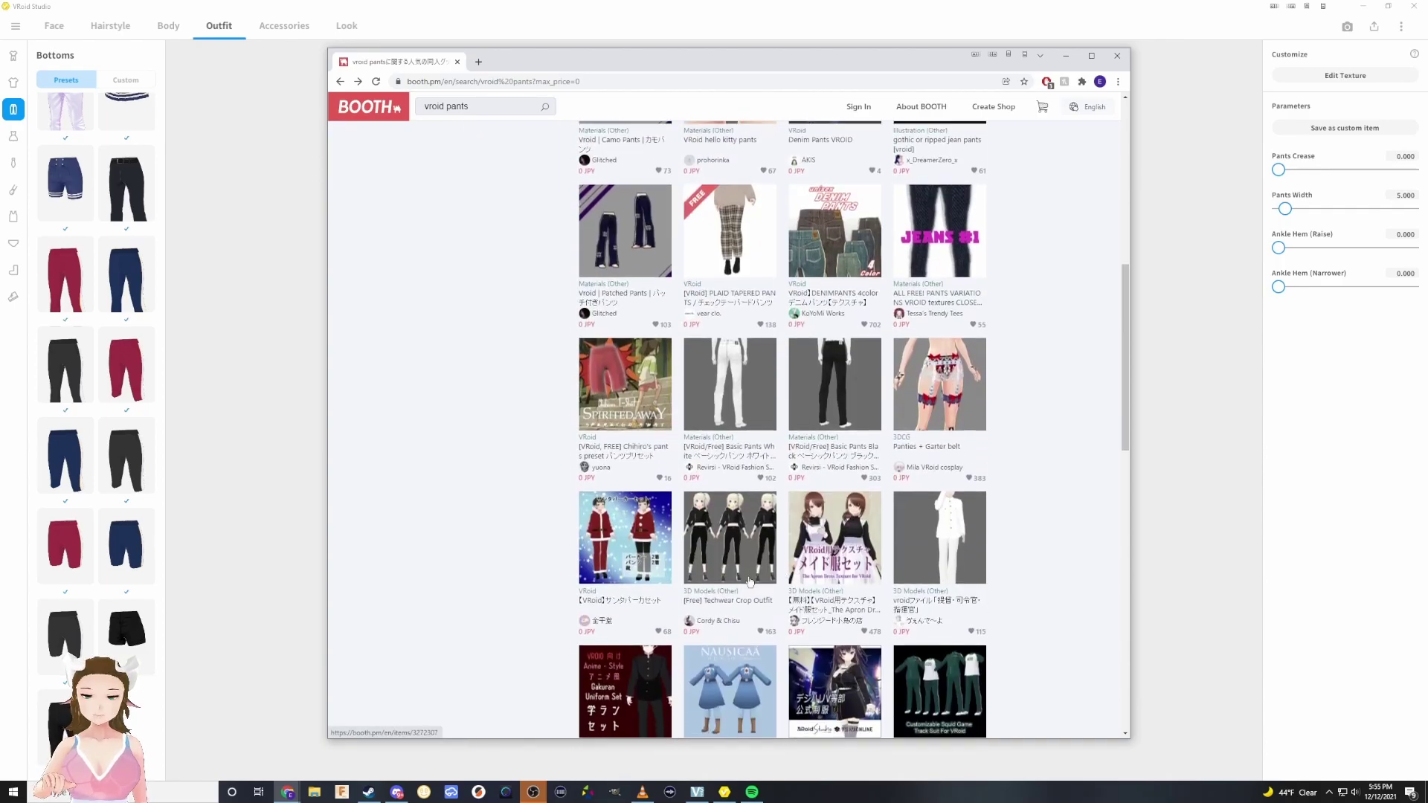
scroll(748, 581, "down", 3)
scroll(748, 582, "down", 3)
scroll(789, 581, "down", 2)
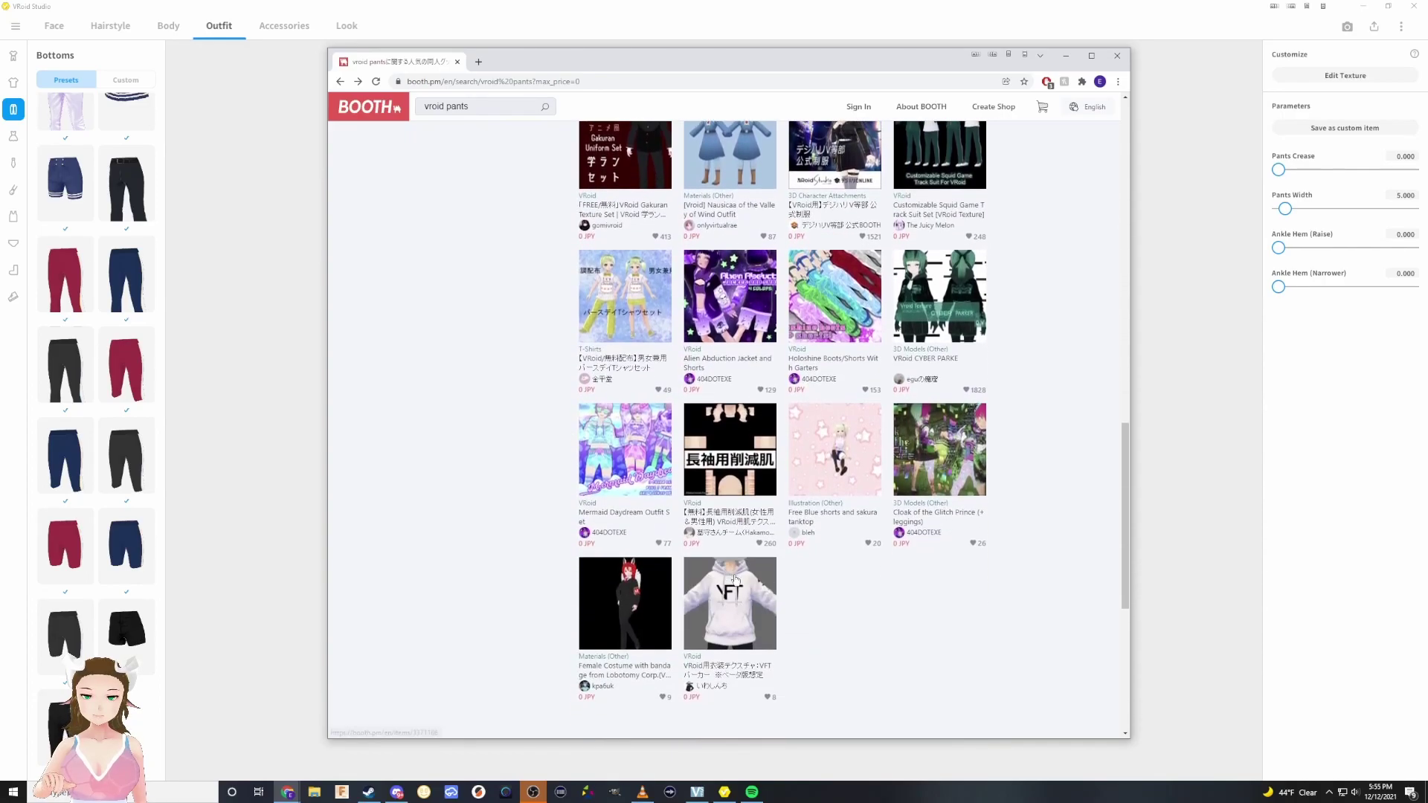
scroll(855, 577, "up", 1)
scroll(848, 574, "up", 4)
scroll(848, 573, "up", 1)
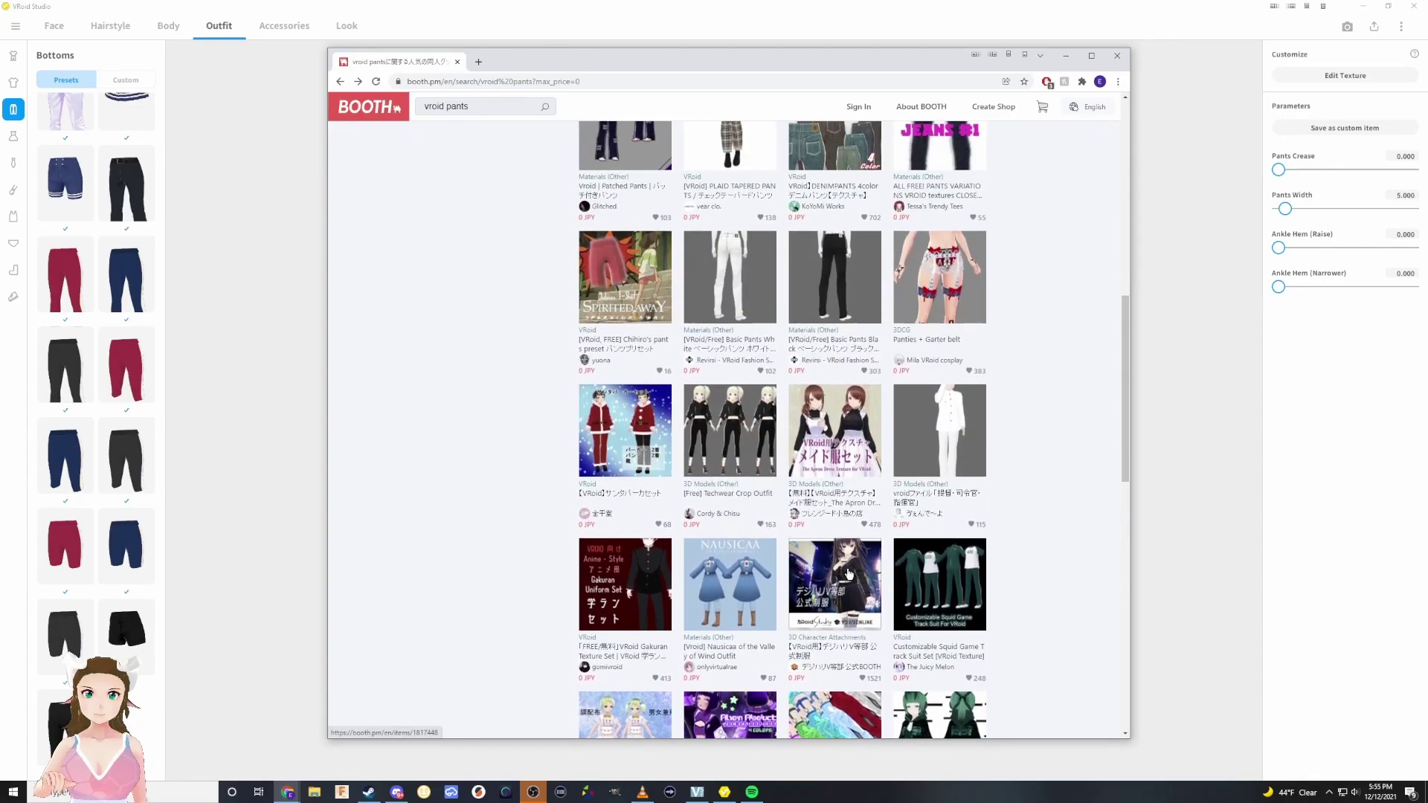
scroll(847, 573, "up", 1)
scroll(847, 573, "up", 2)
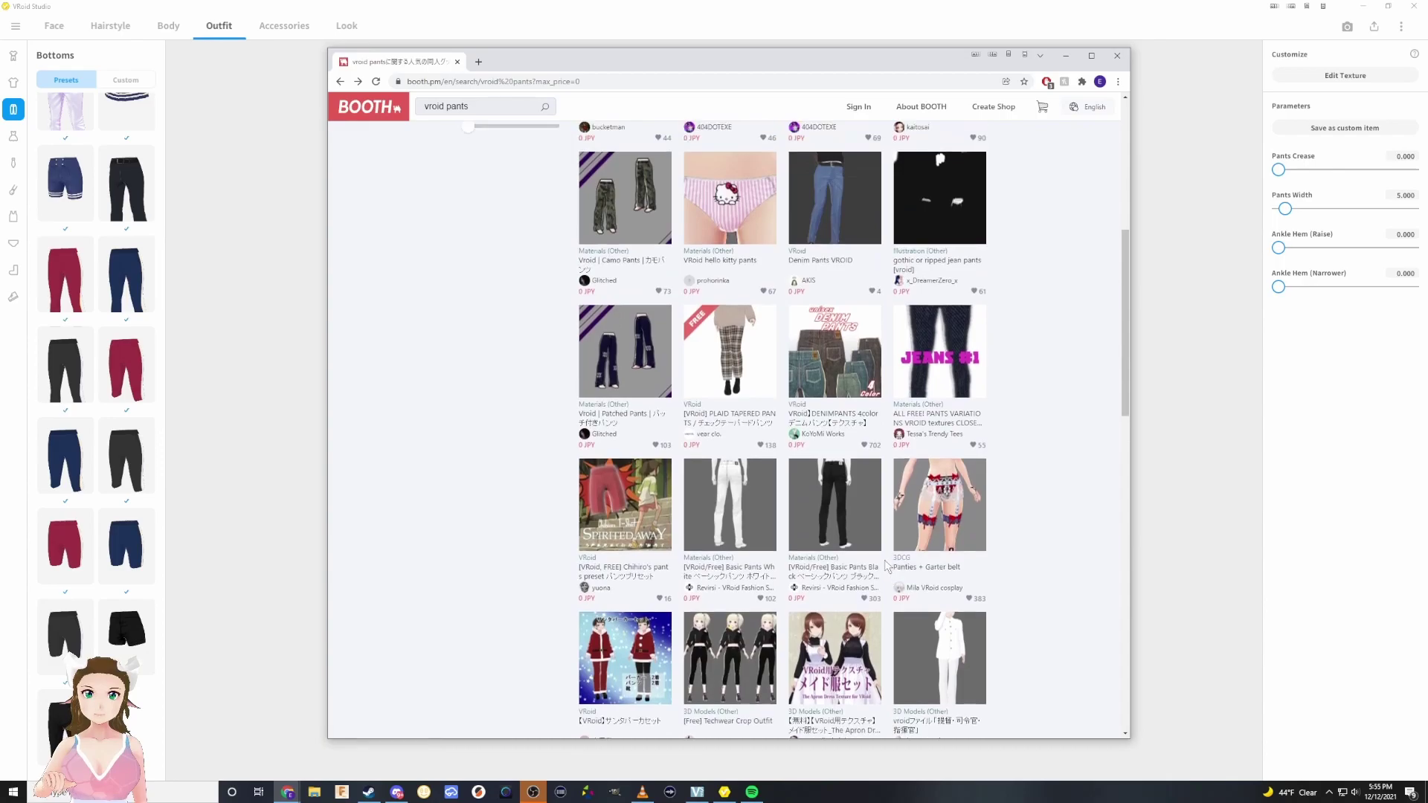
scroll(876, 559, "up", 2)
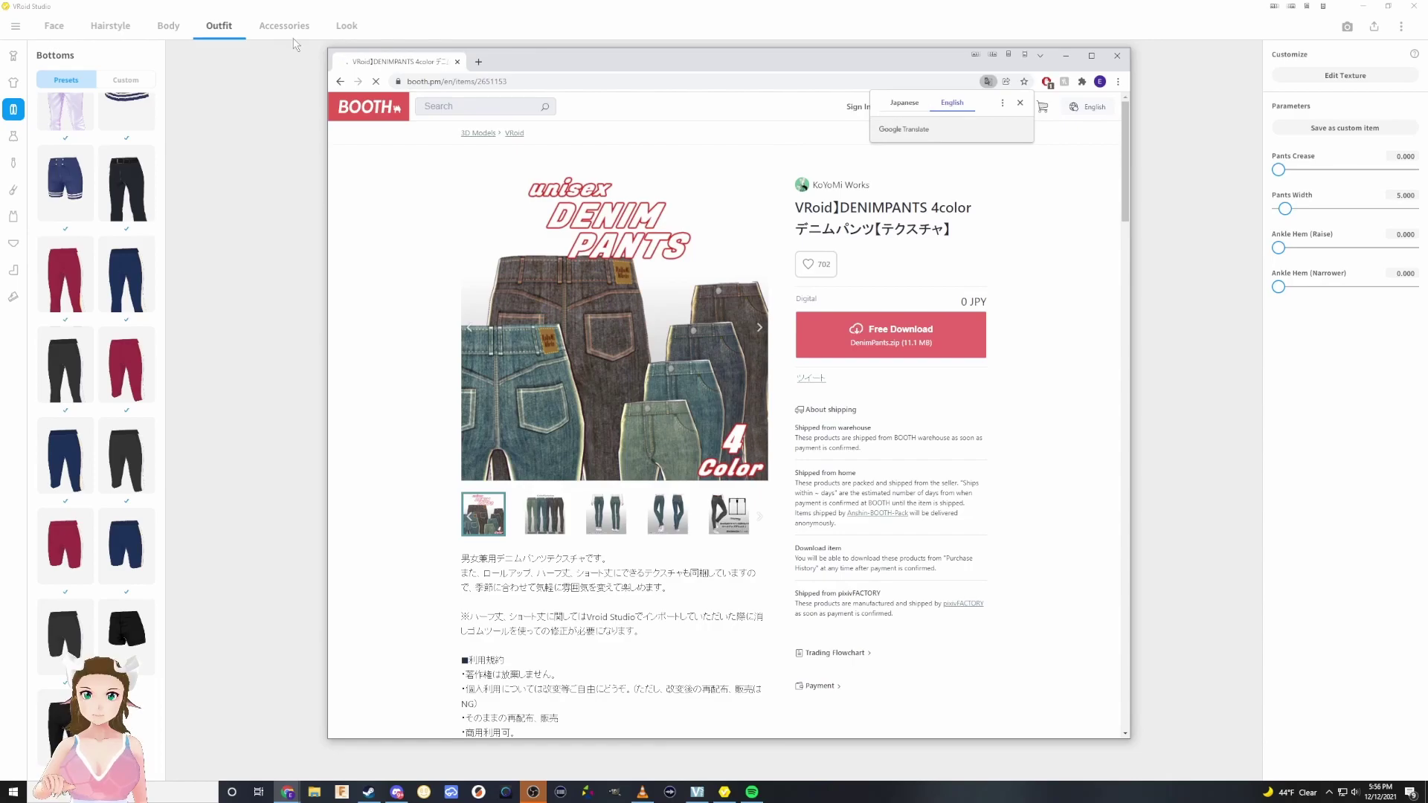
Step: Open the Denim Pants VROID item page on BOOTH and sign in through pixiv
left_click(340, 81)
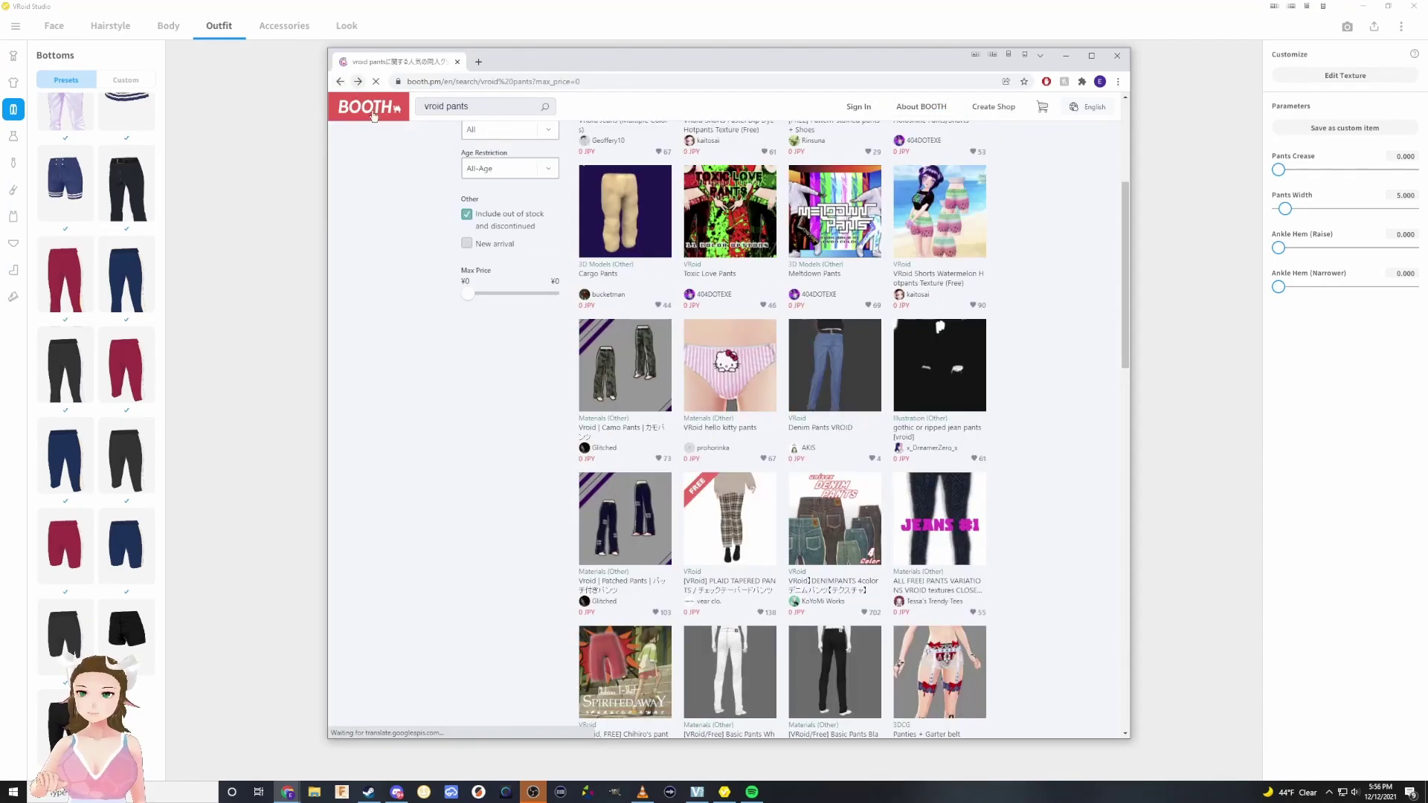
left_click(844, 360)
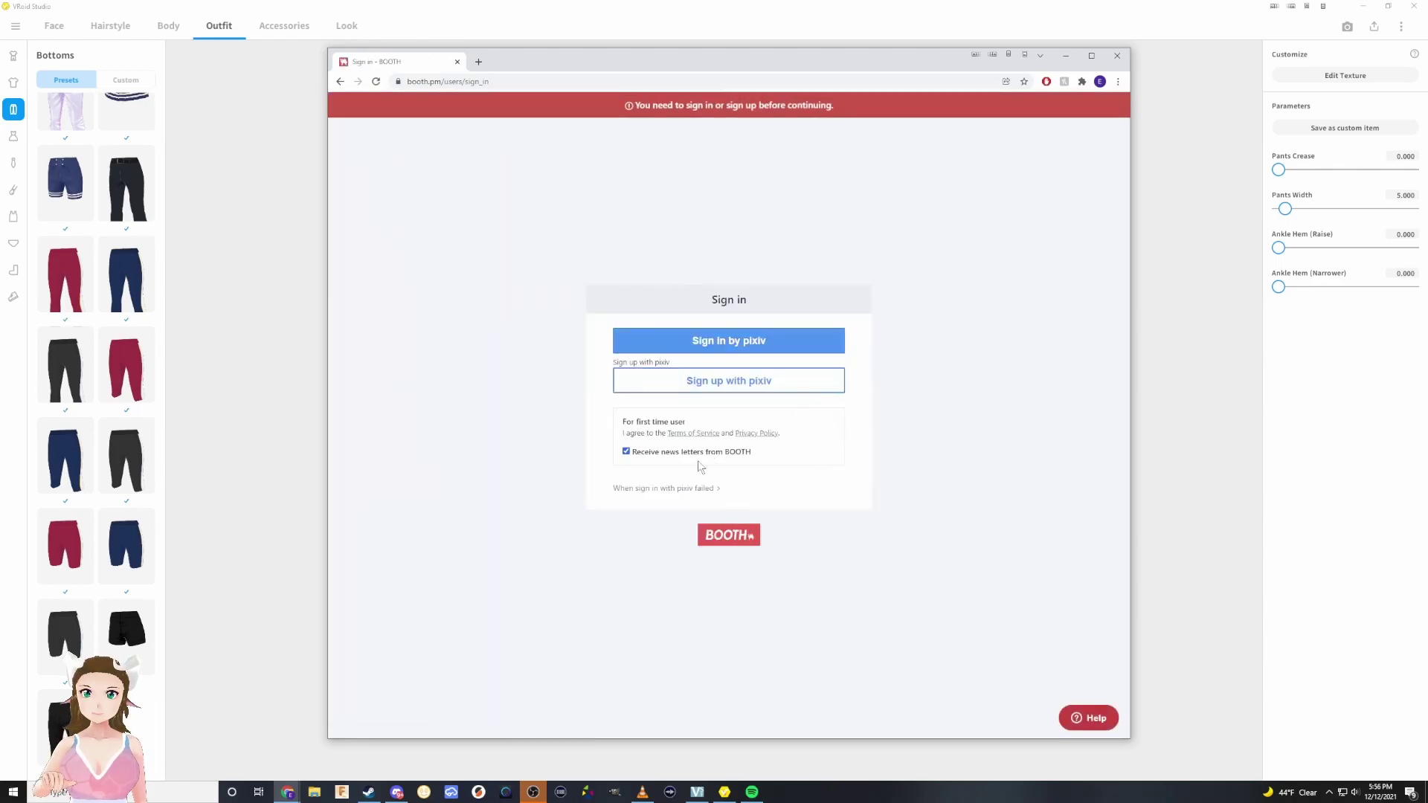
left_click(786, 343)
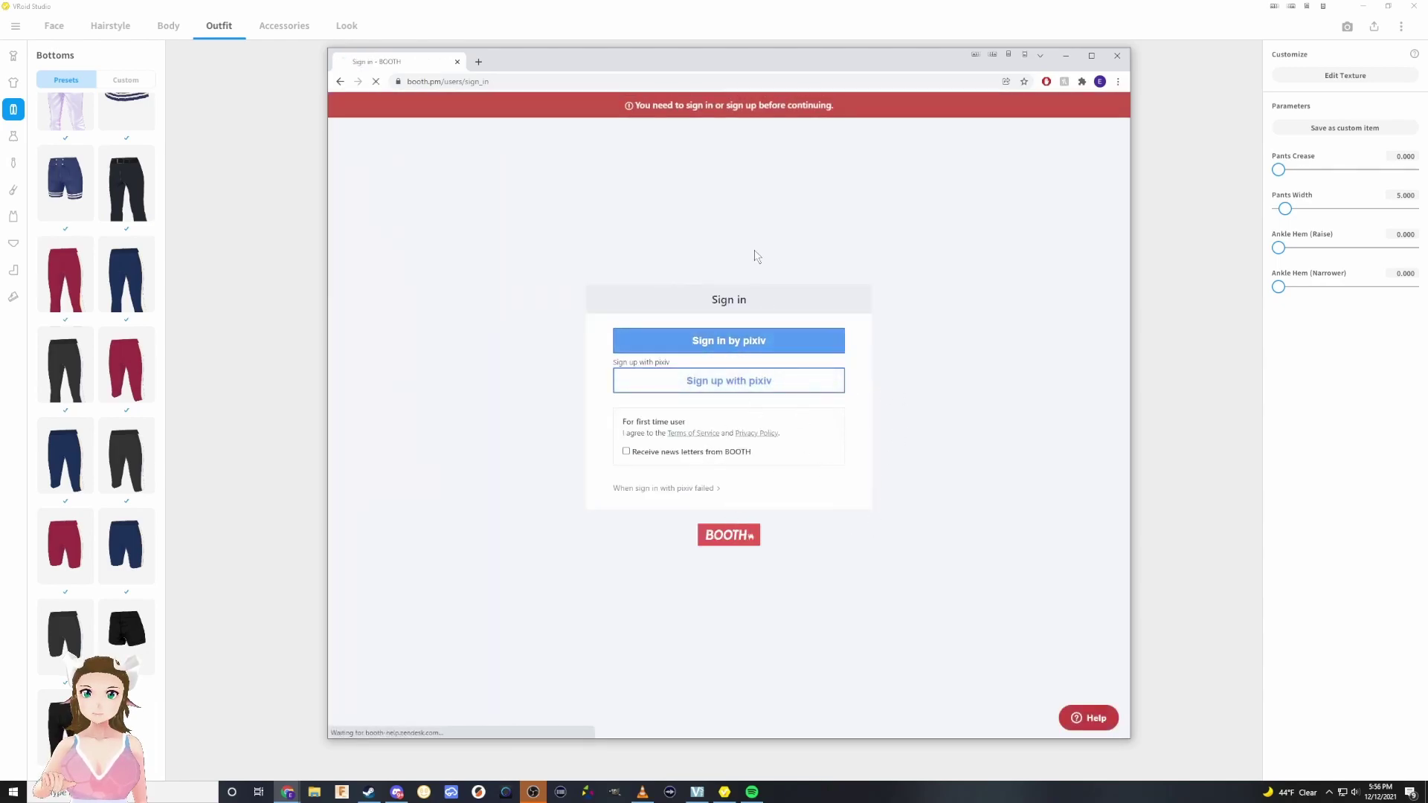
Step: Preview the downloaded denim_pants_w_belt.png texture, then return to VRoid Studio
left_click_drag(736, 67, 1426, 71)
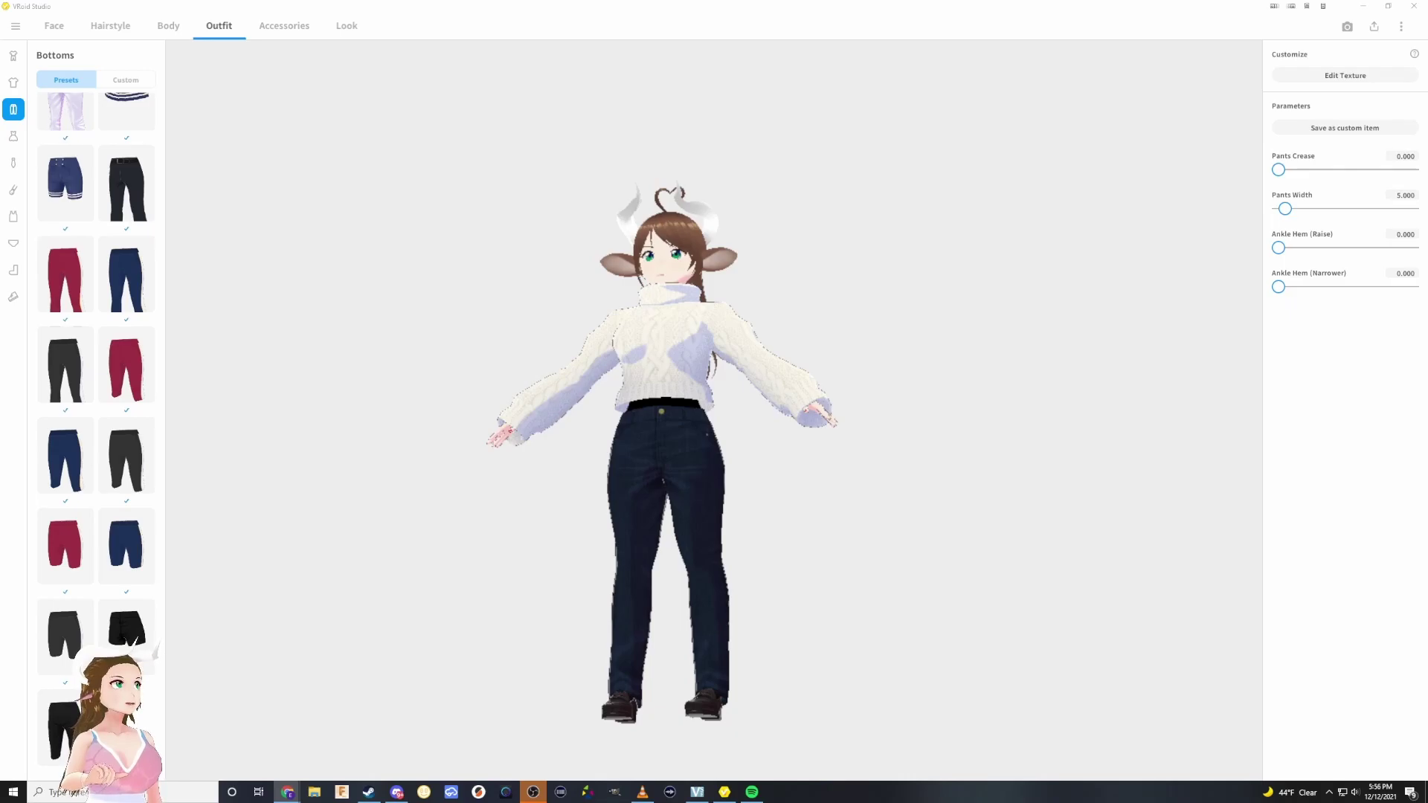
key("alt+Tab")
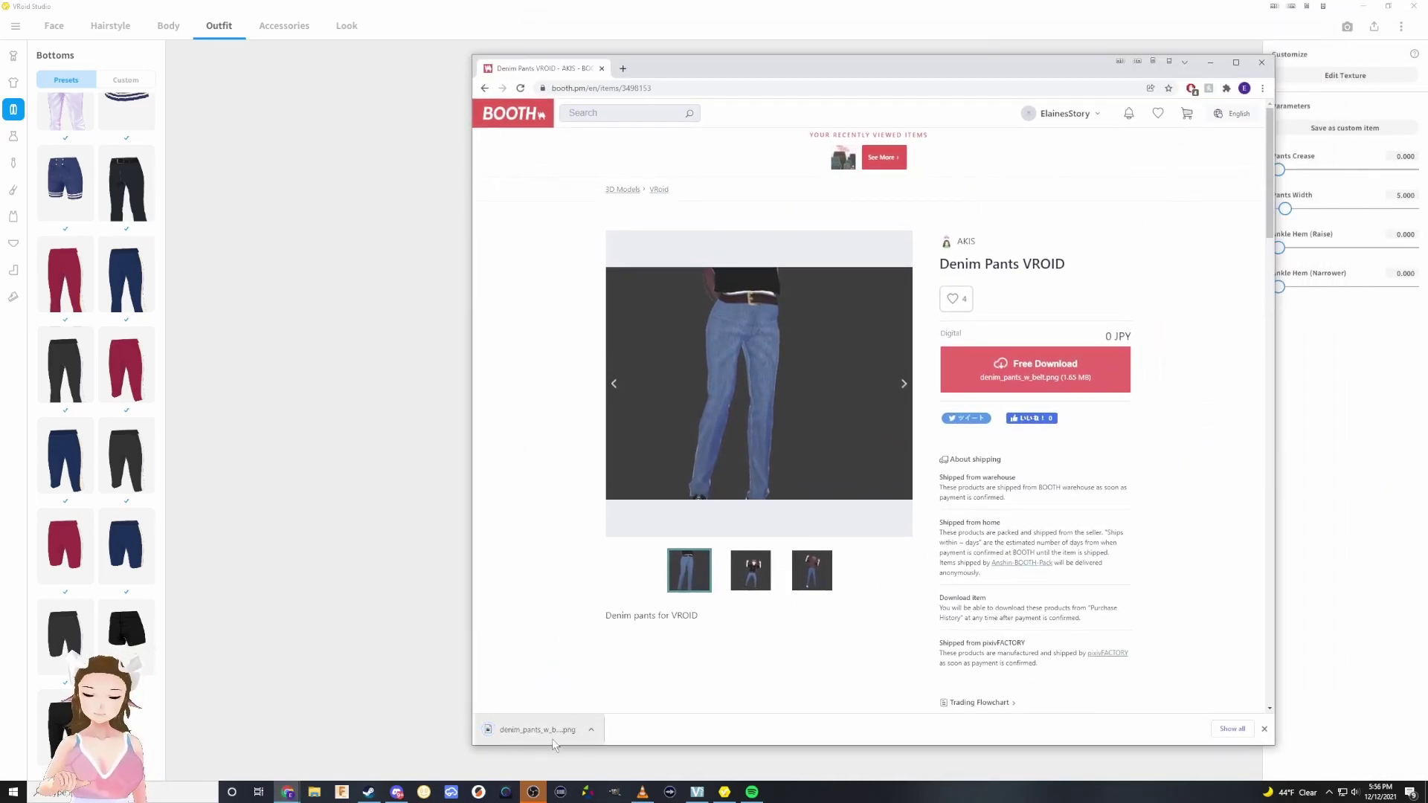
left_click(591, 730)
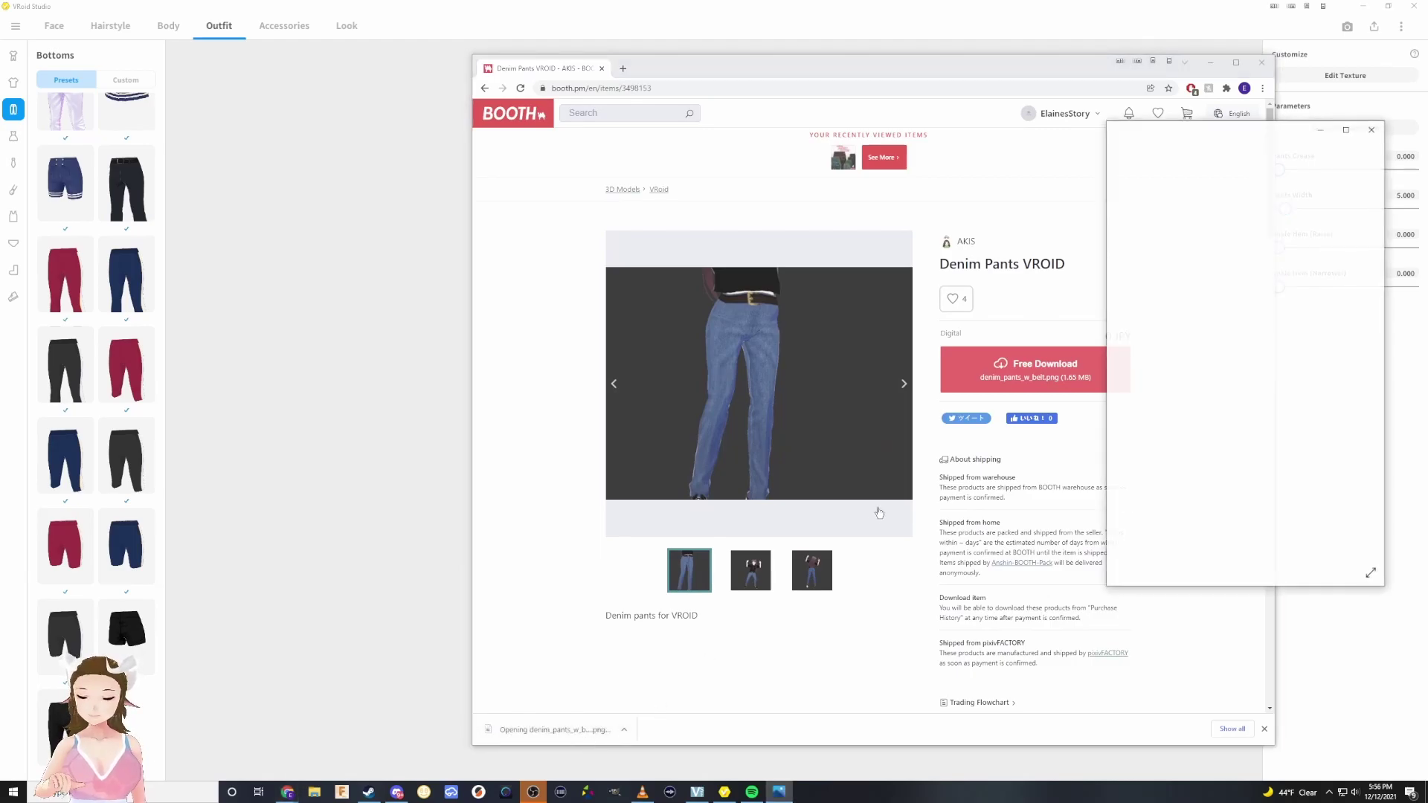
left_click(379, 260)
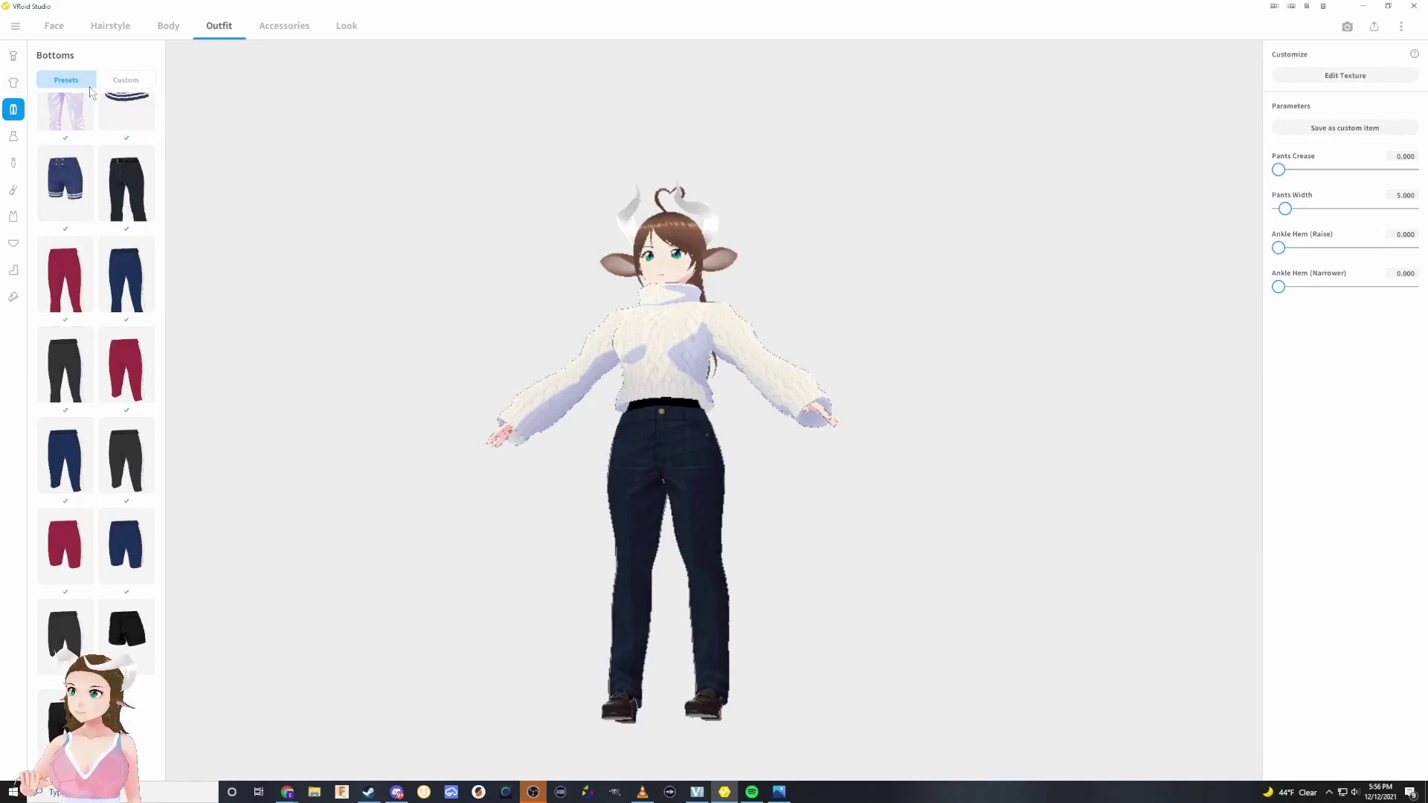
Step: Add a custom Bottoms item based on the Pants template, dressing the character in white pants
left_click(143, 82)
left_click(88, 148)
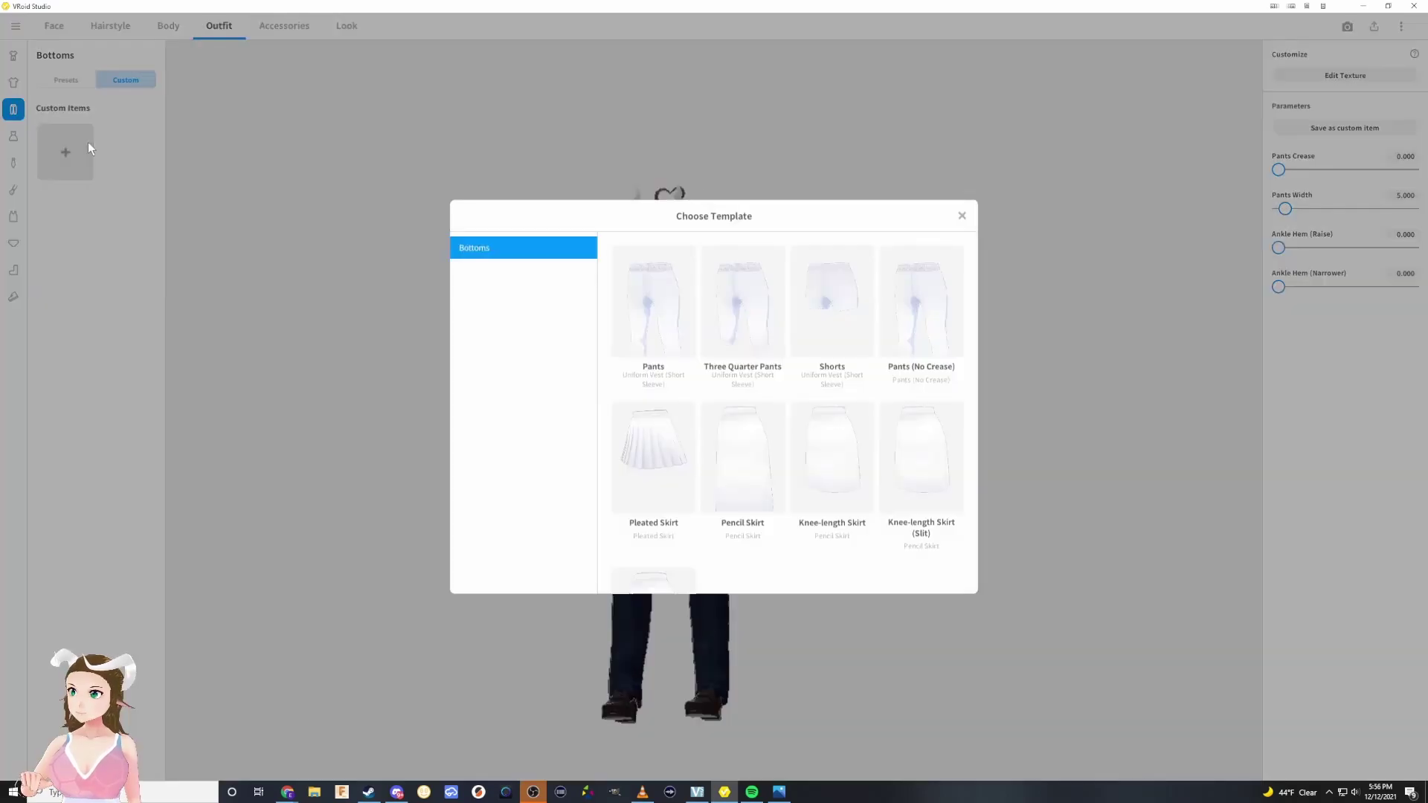
scroll(748, 457, "down", 3)
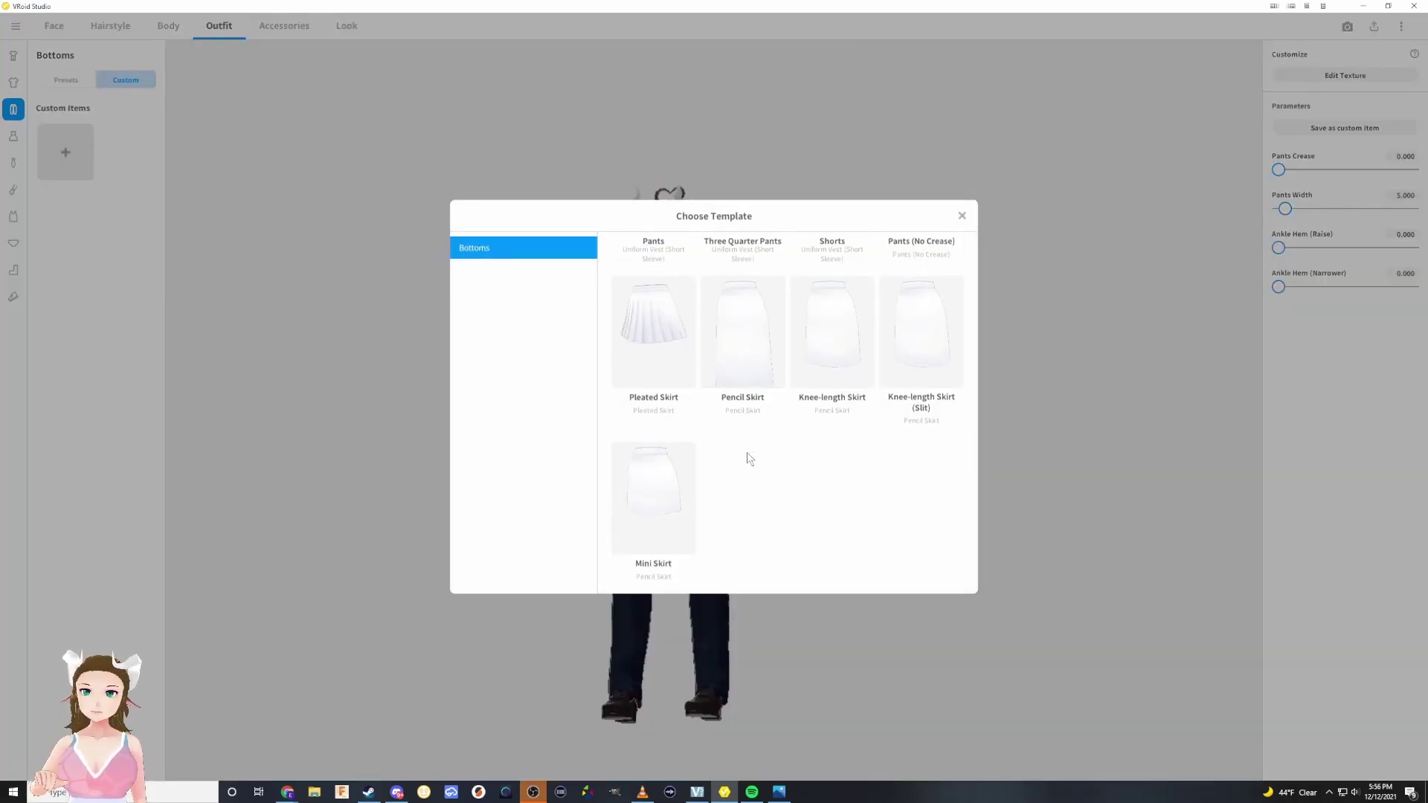
scroll(748, 453, "up", 3)
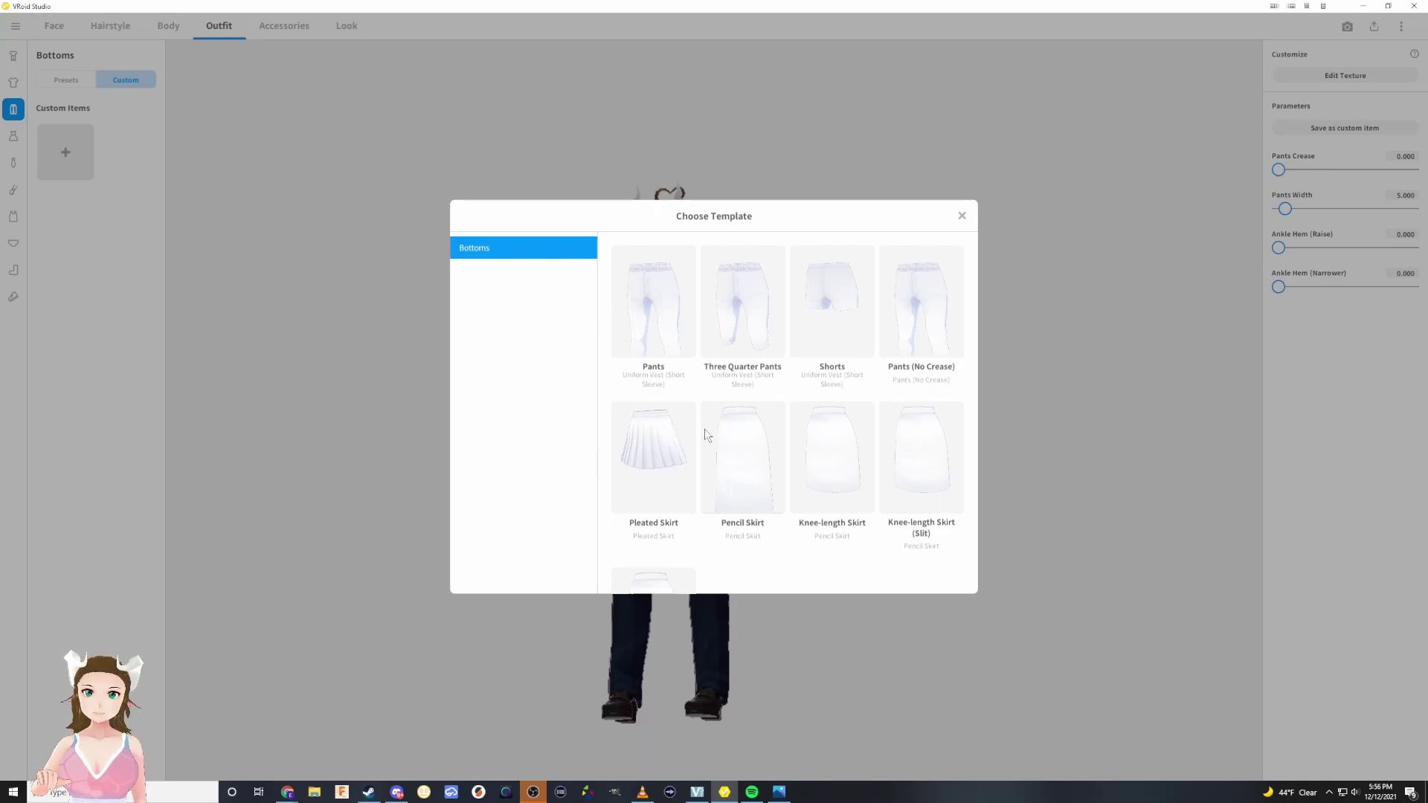
scroll(705, 435, "down", 3)
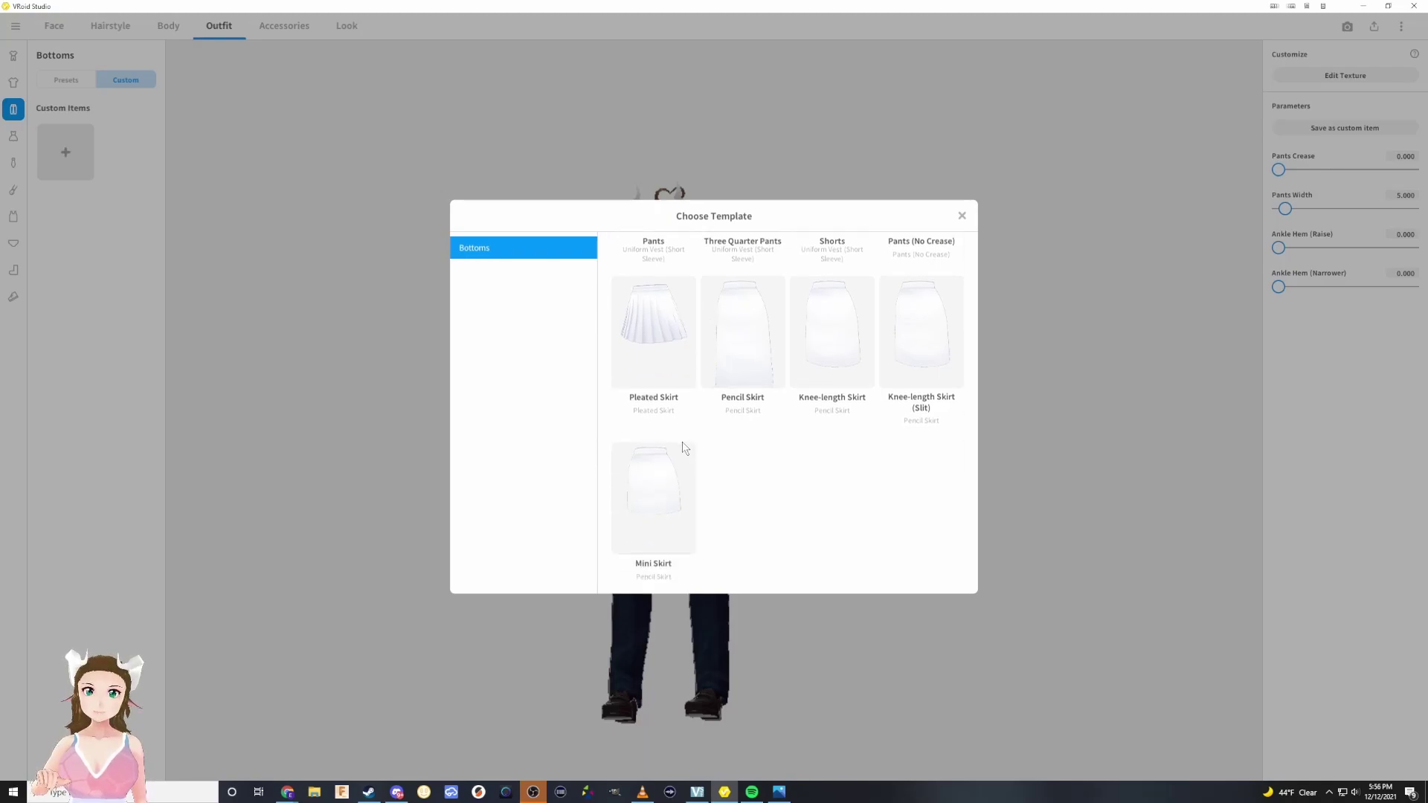
scroll(685, 447, "up", 3)
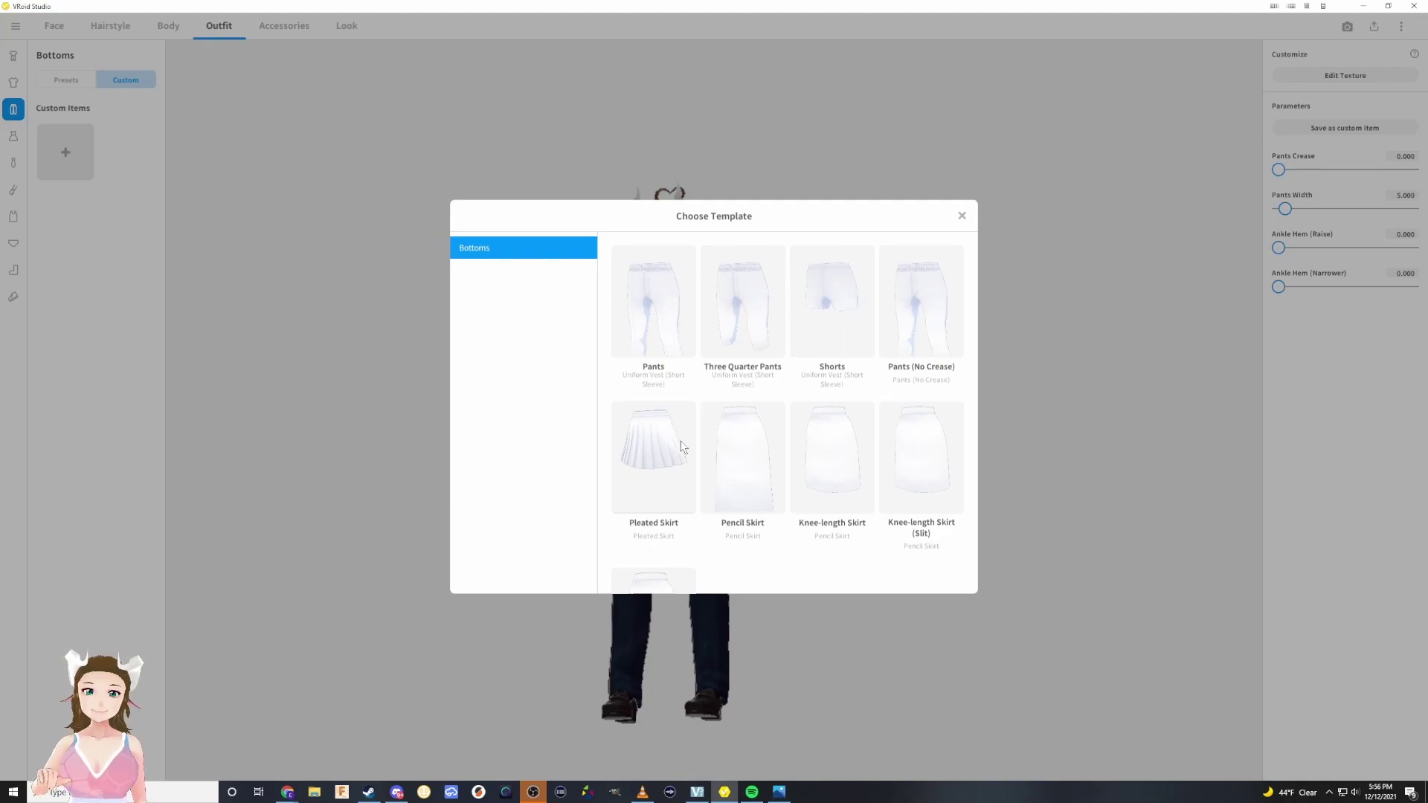
scroll(702, 450, "down", 3)
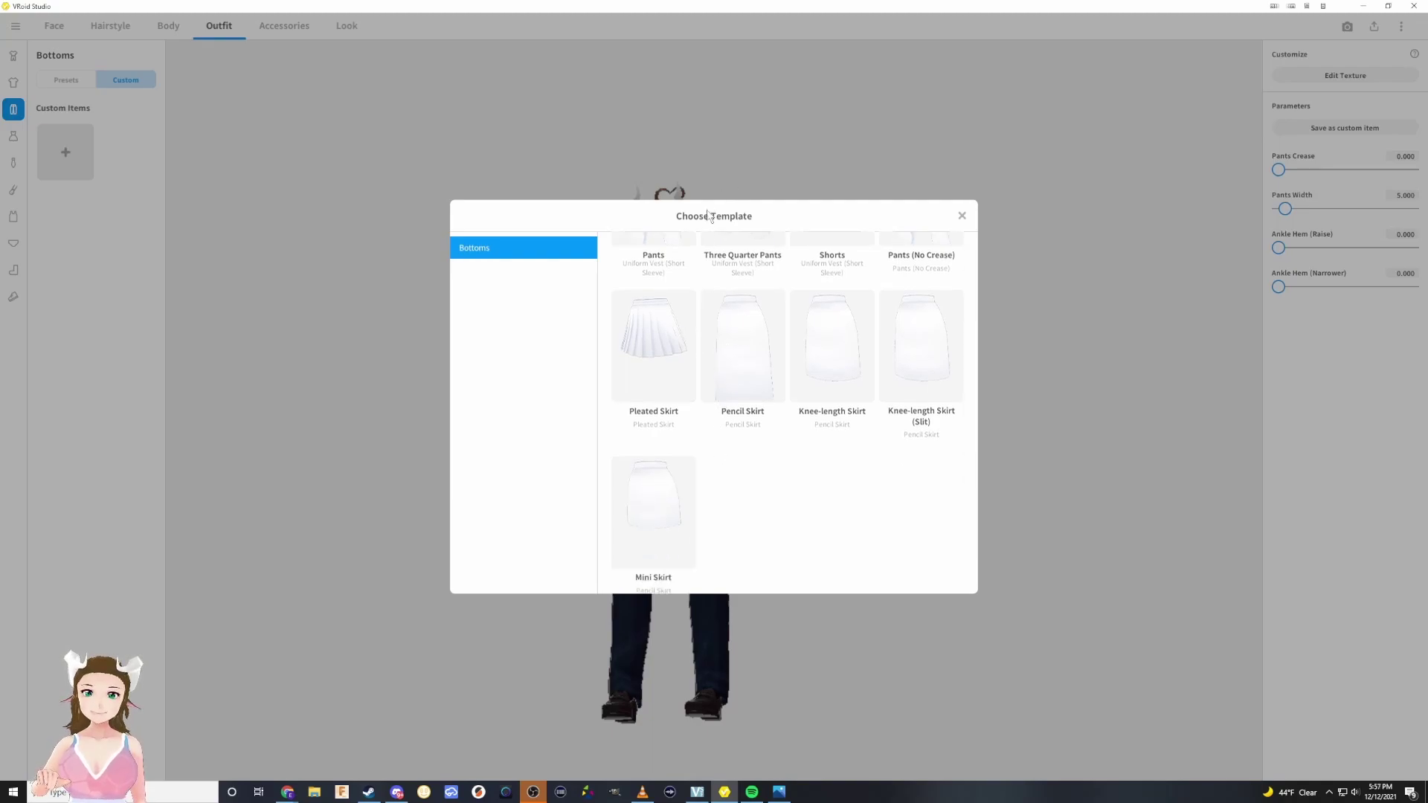
scroll(706, 436, "up", 3)
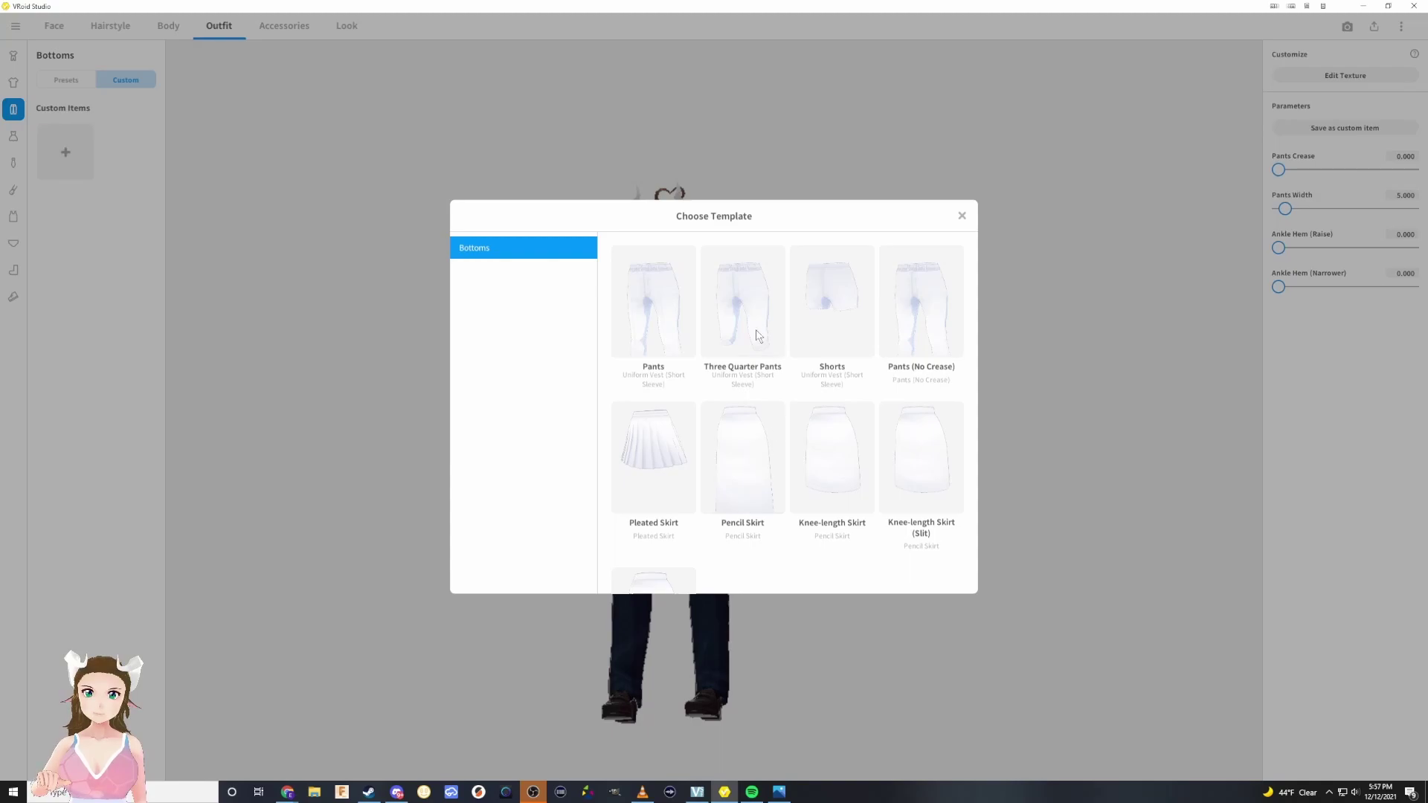
left_click(675, 319)
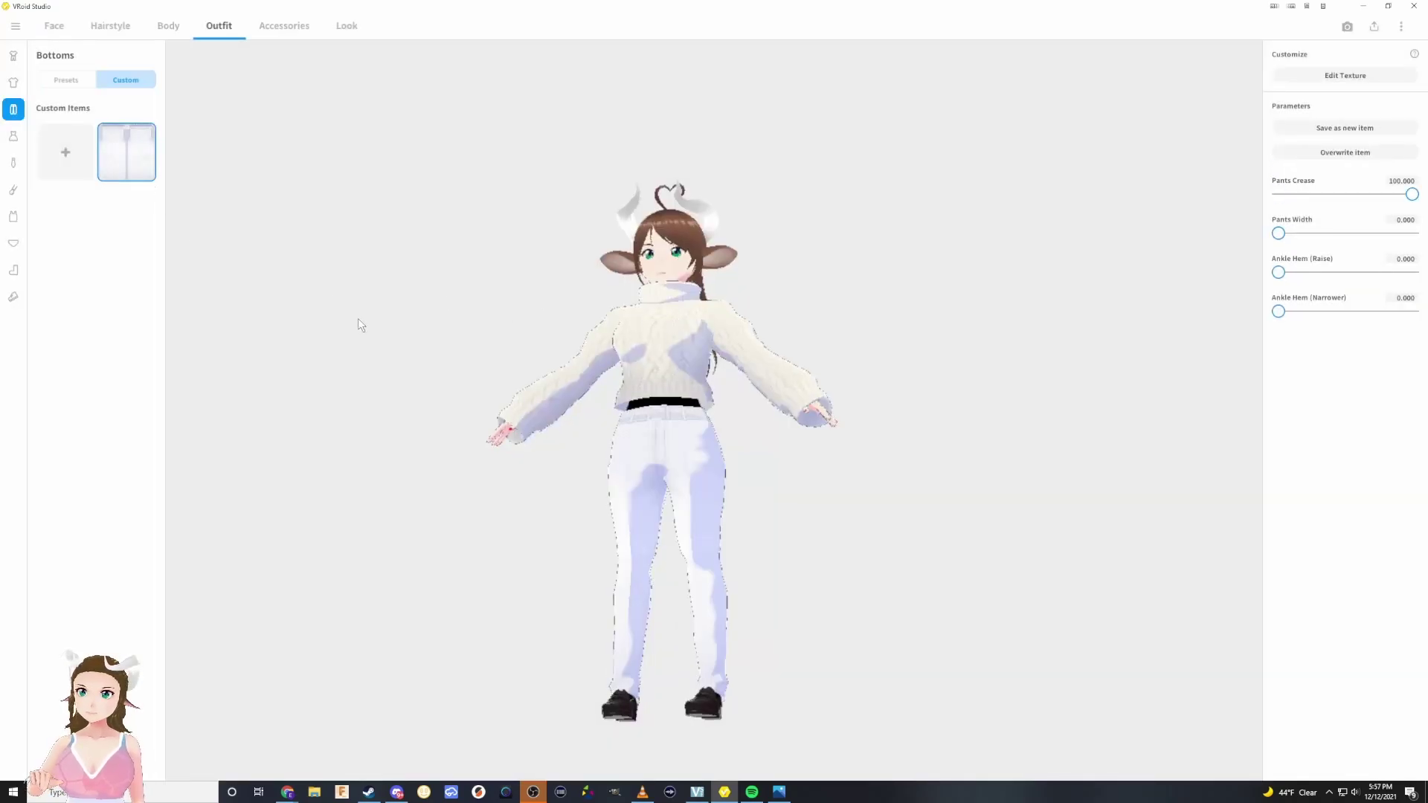
right_click_drag(360, 325, 383, 333)
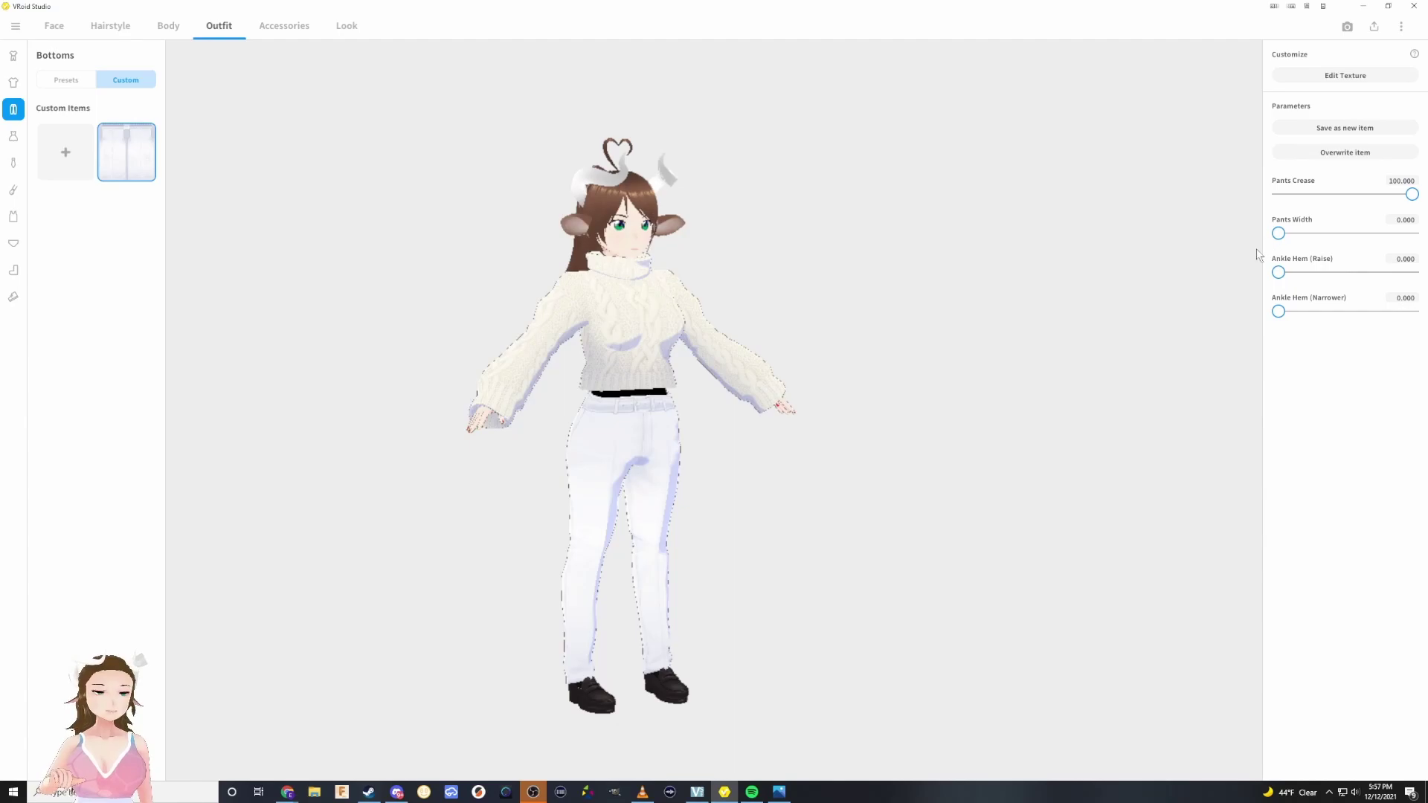
mouse_move(884, 377)
right_mouse_down()
mouse_move(858, 417)
mouse_move(824, 405)
right_mouse_up()
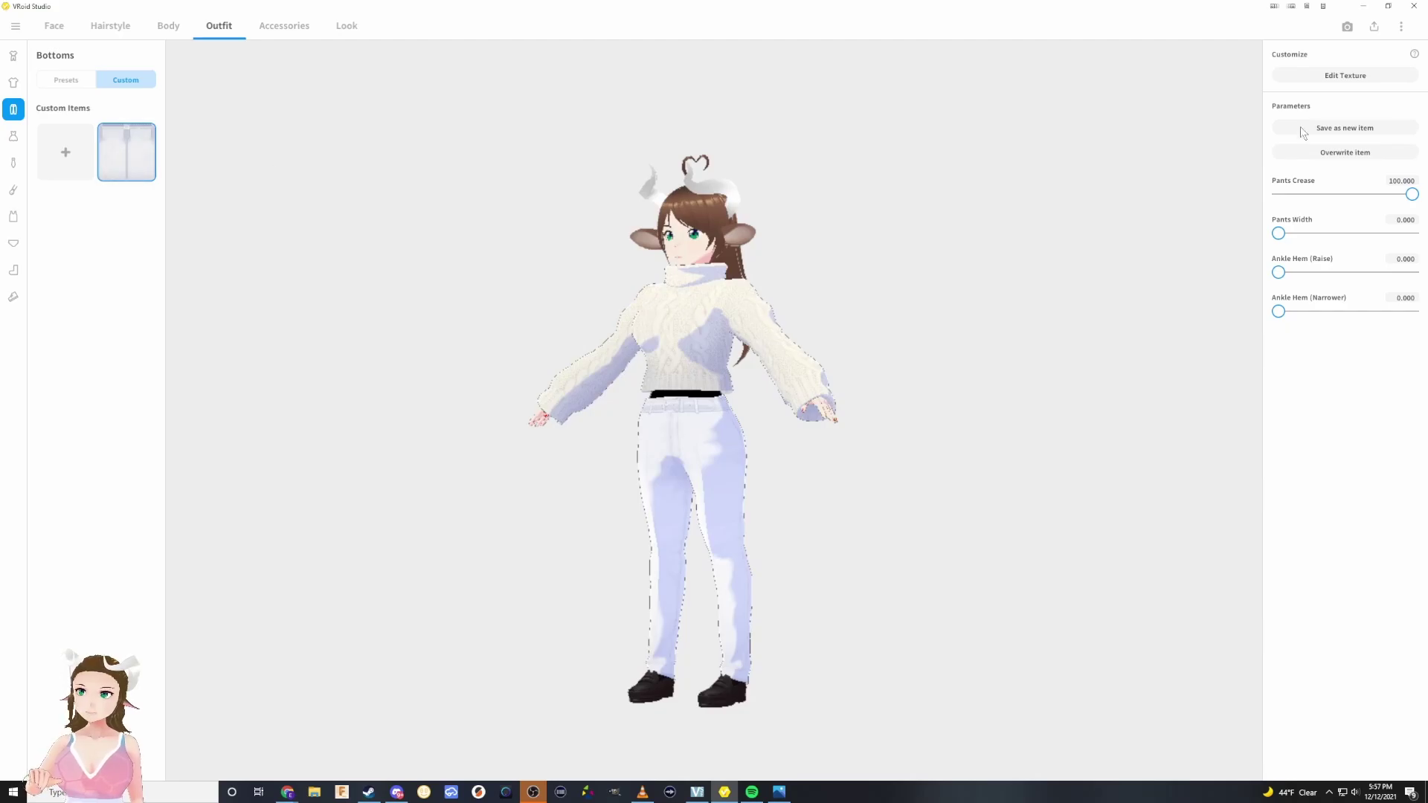
Step: Open the pants texture editor and stack a second Pants template from the bottoms templates
left_click(1359, 78)
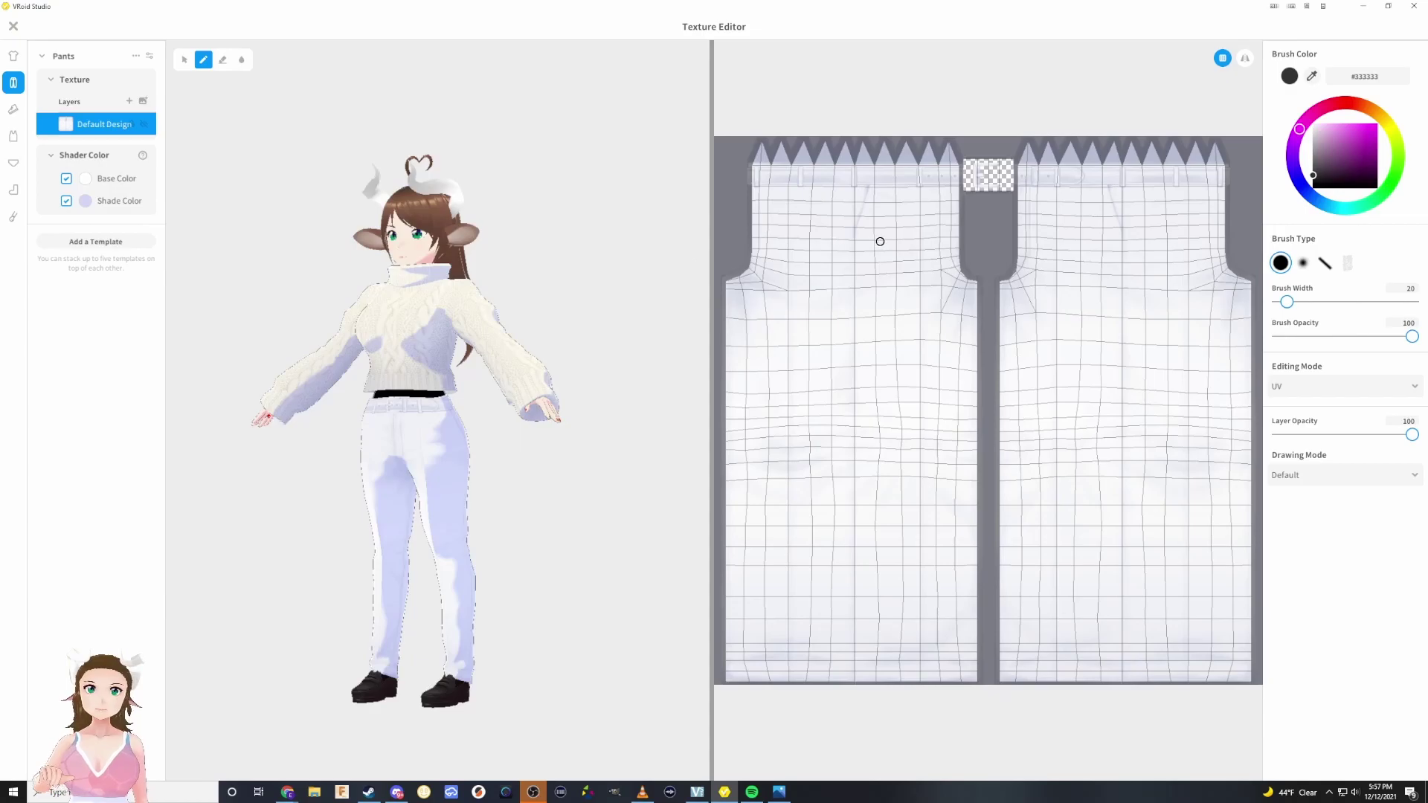
left_click(79, 244)
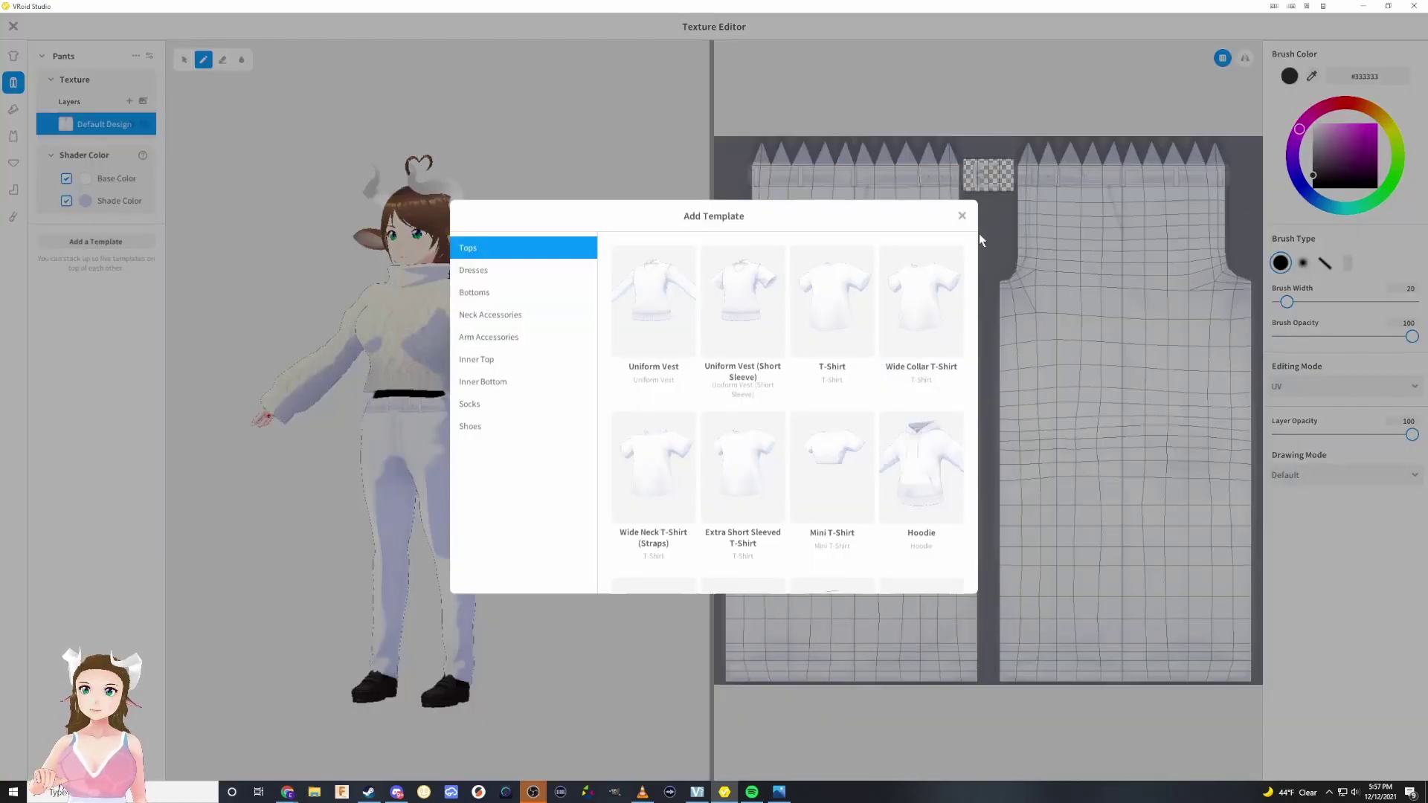
left_click(962, 216)
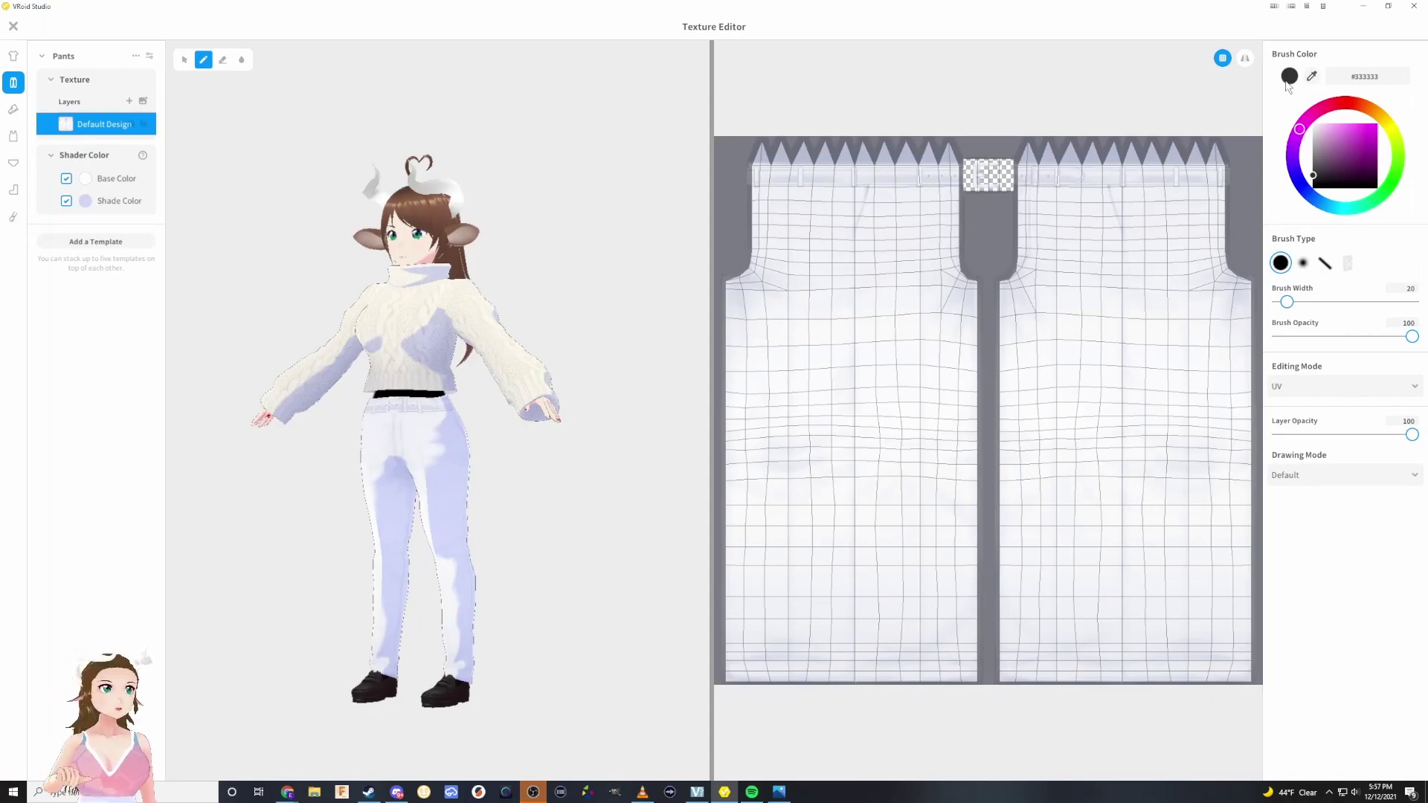
left_click(98, 243)
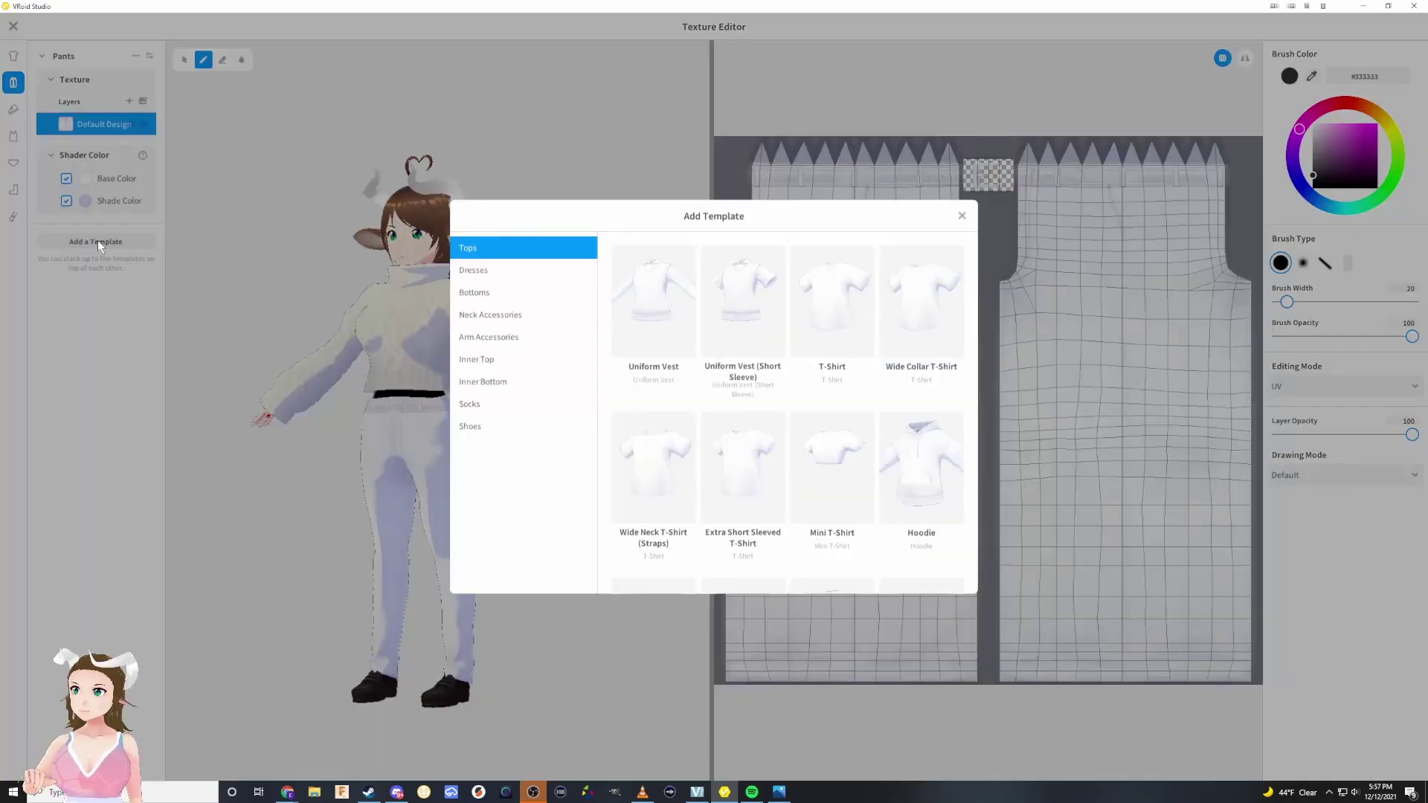
left_click(482, 300)
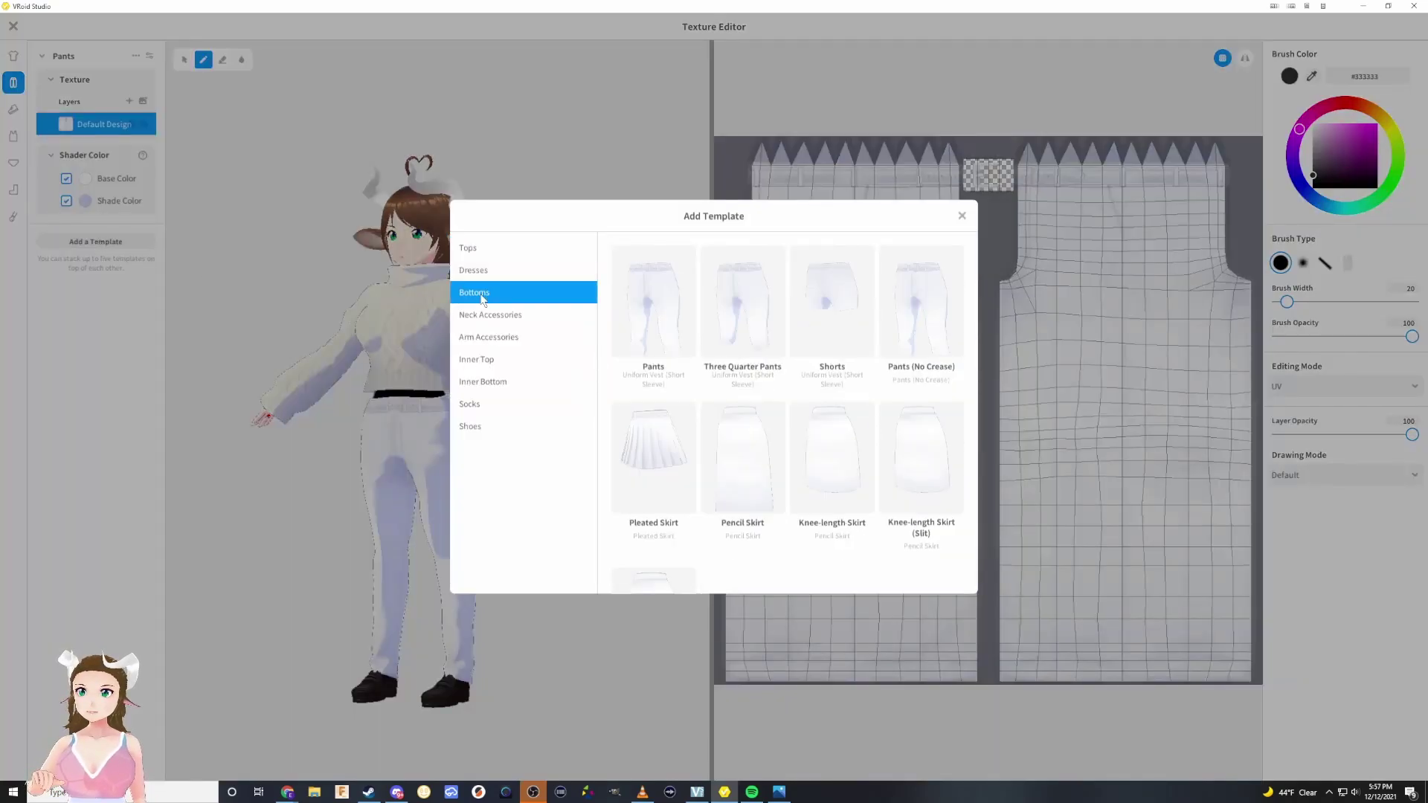
left_click(651, 321)
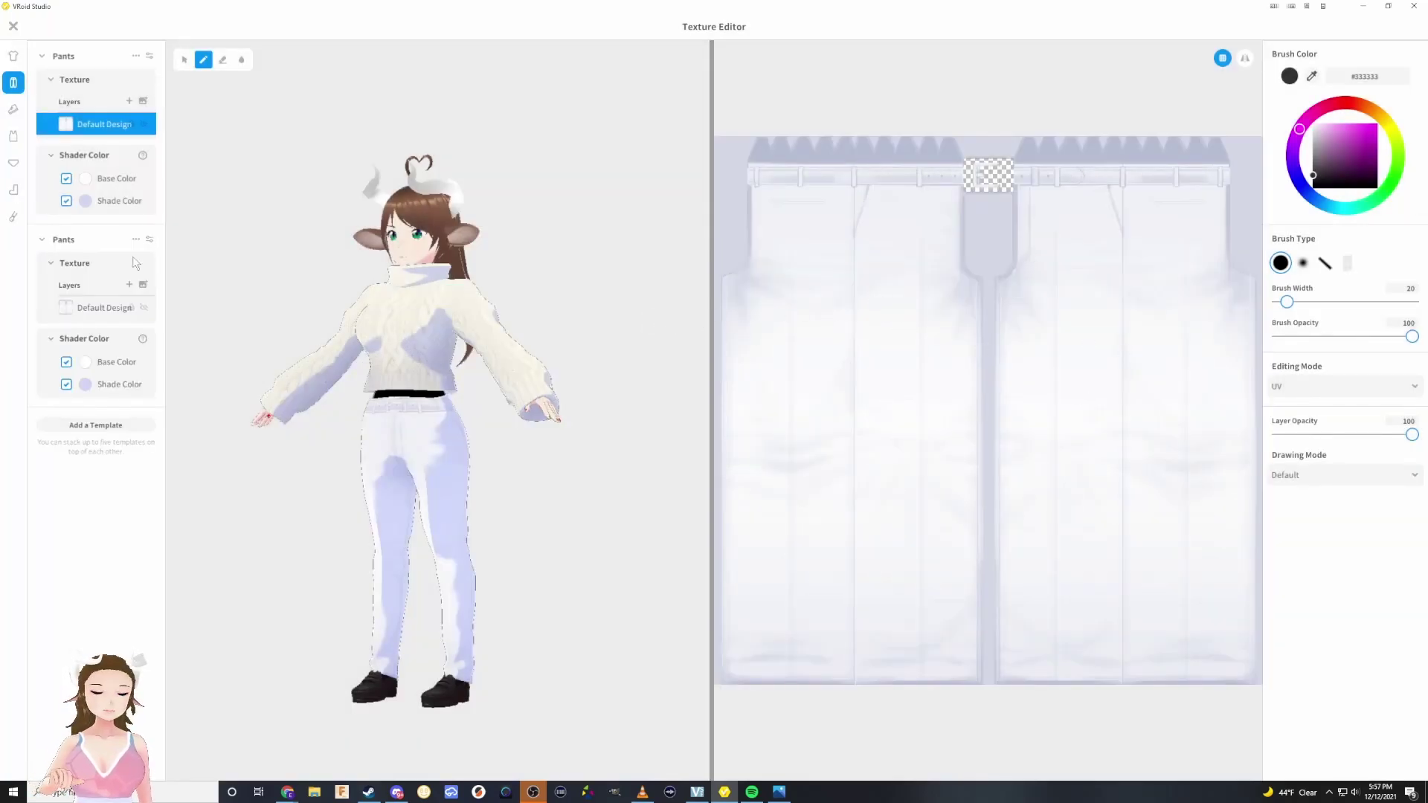
Step: Delete the extra second Pants template through its options menu
left_click(94, 313)
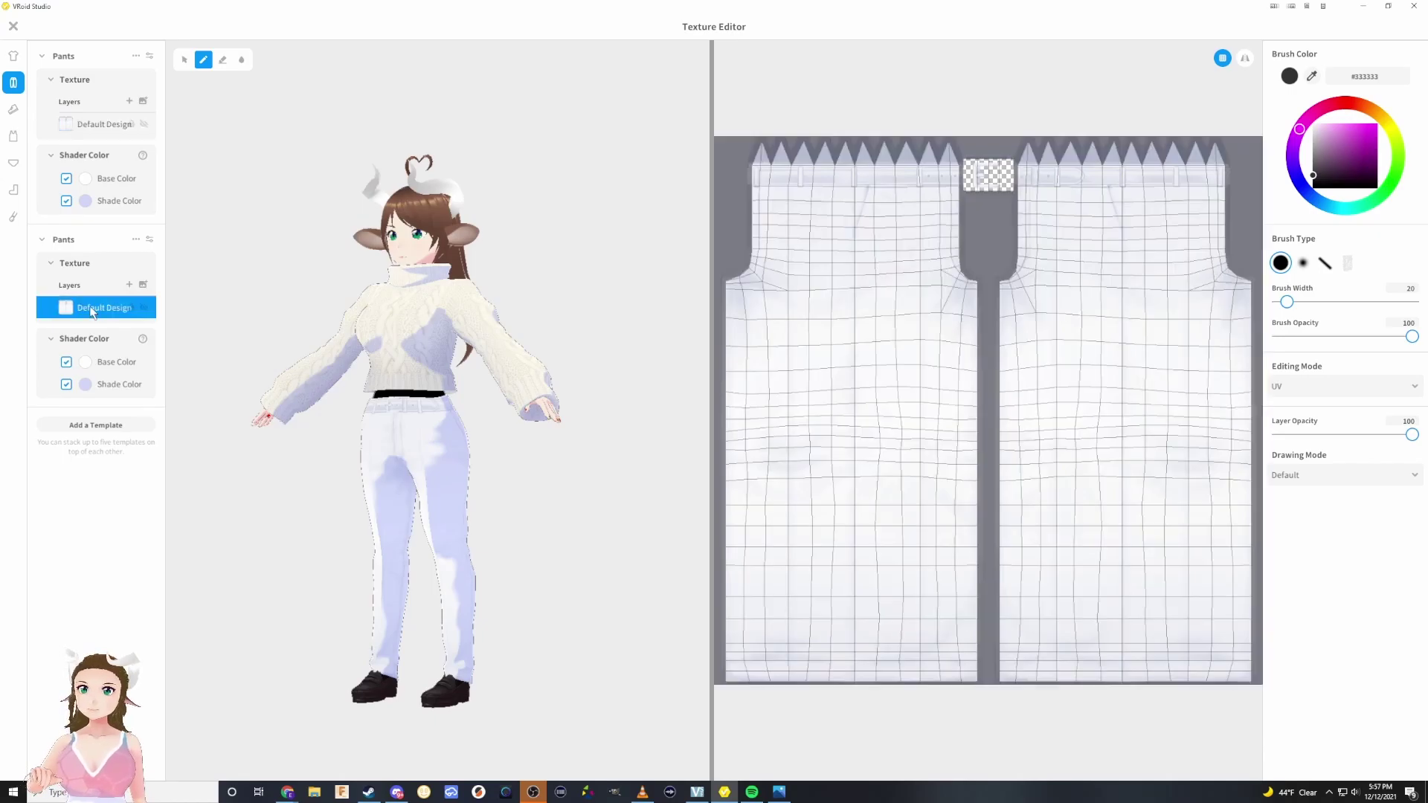
right_click(93, 311)
left_click(69, 233)
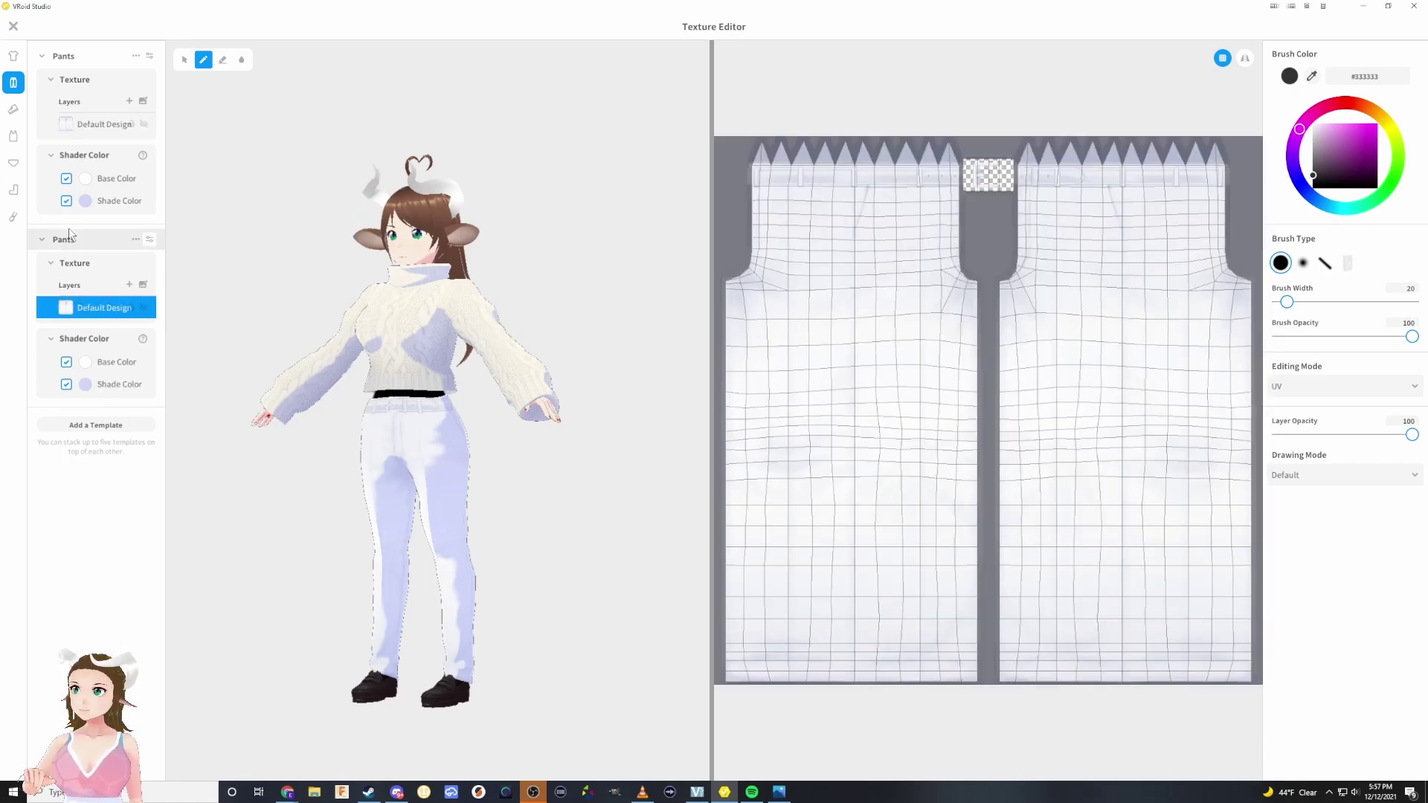
left_click(150, 241)
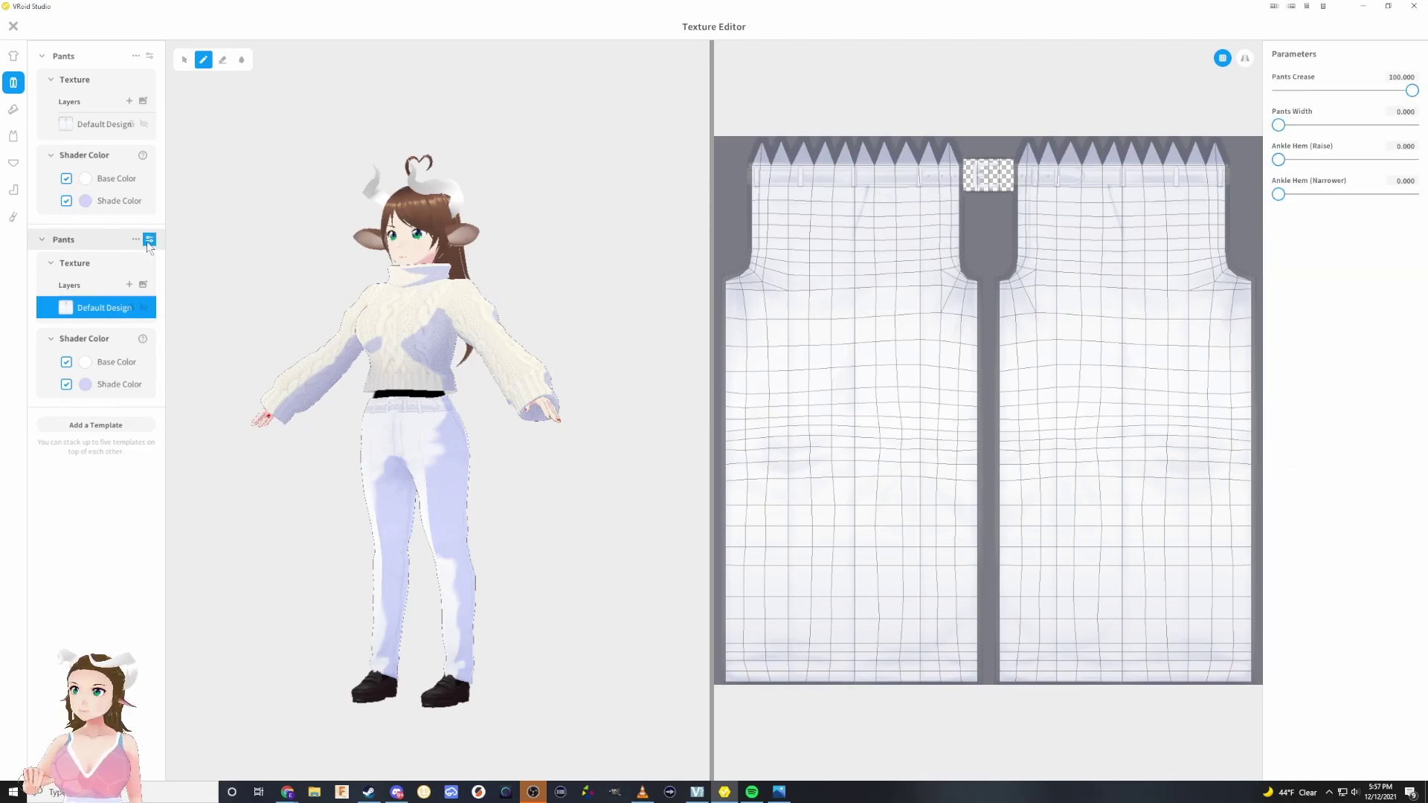
left_click(150, 239)
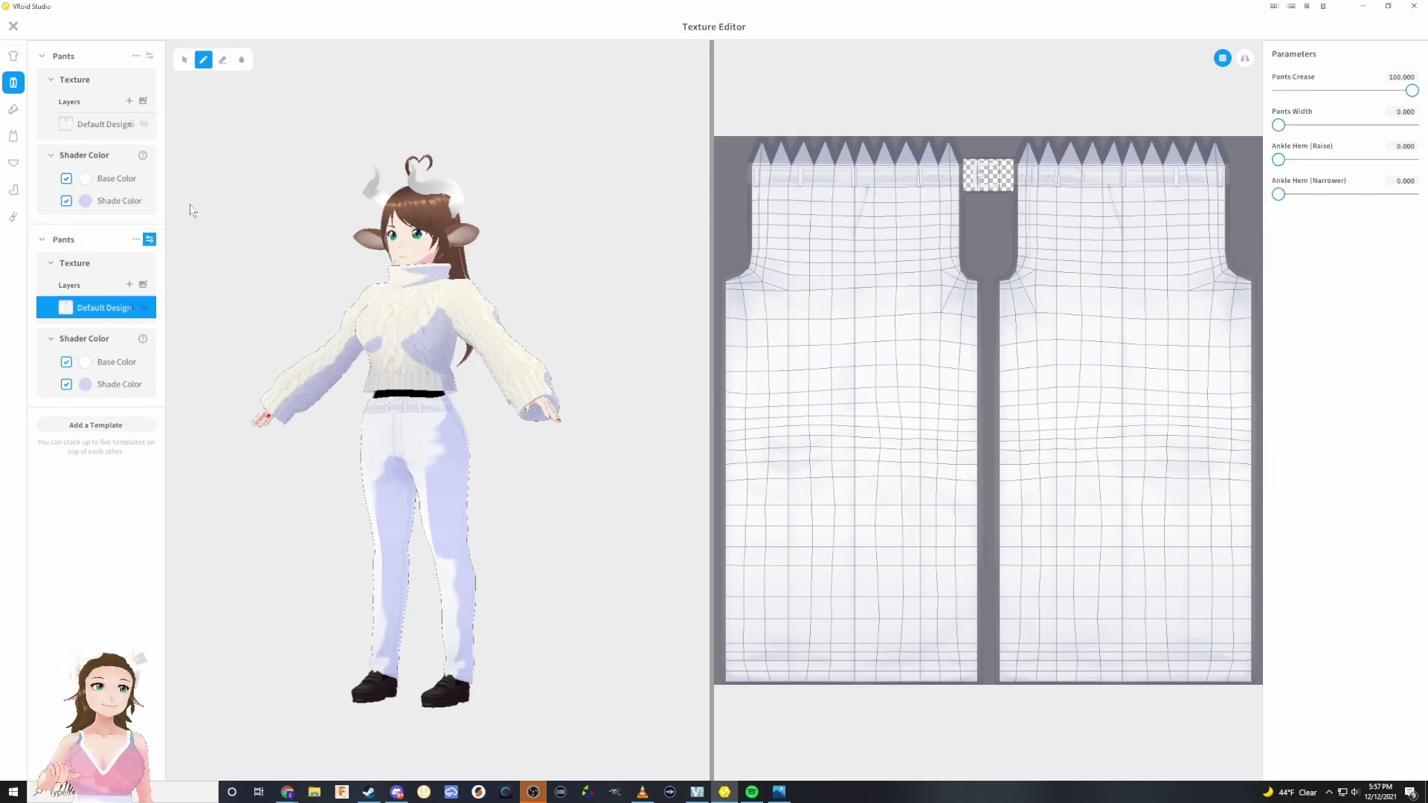
left_click(135, 238)
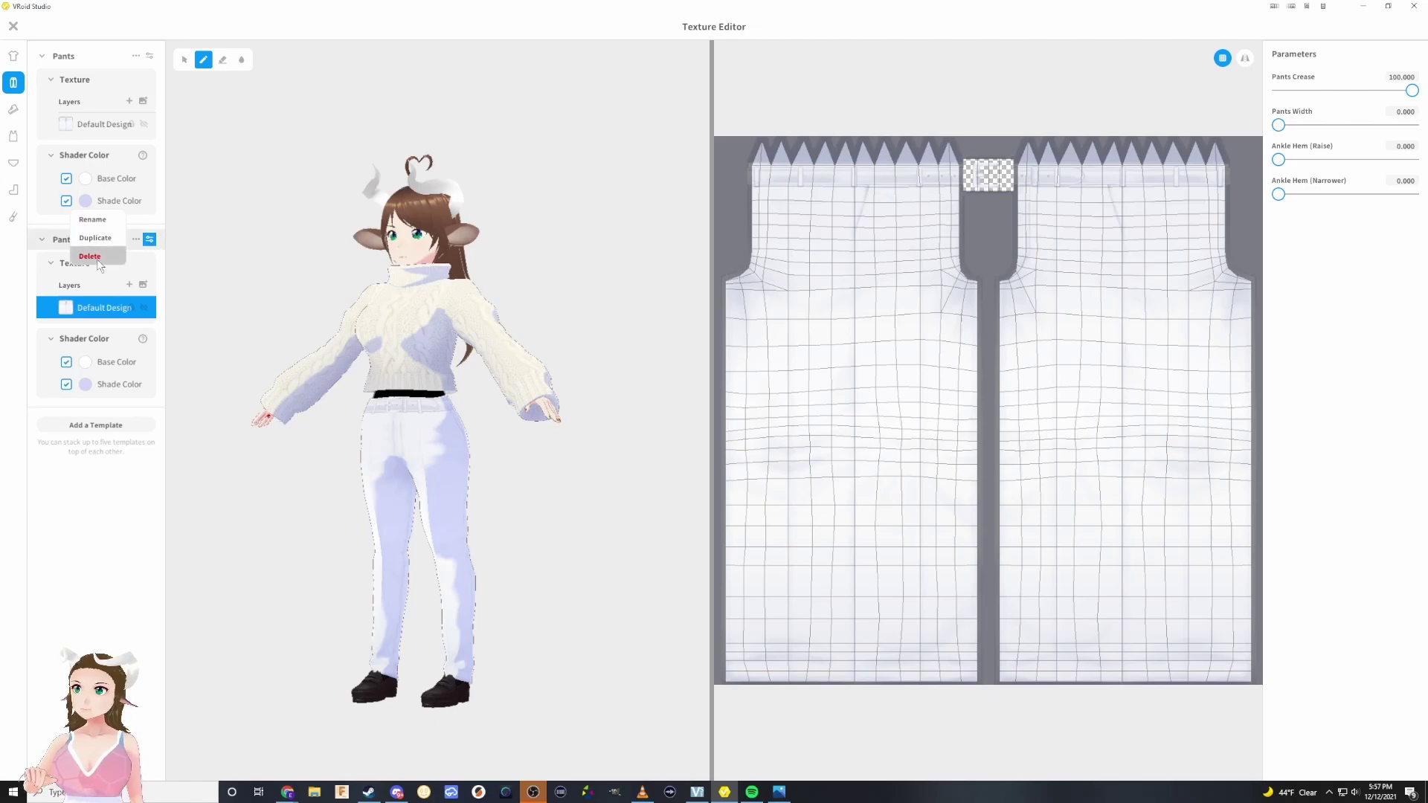
left_click(89, 256)
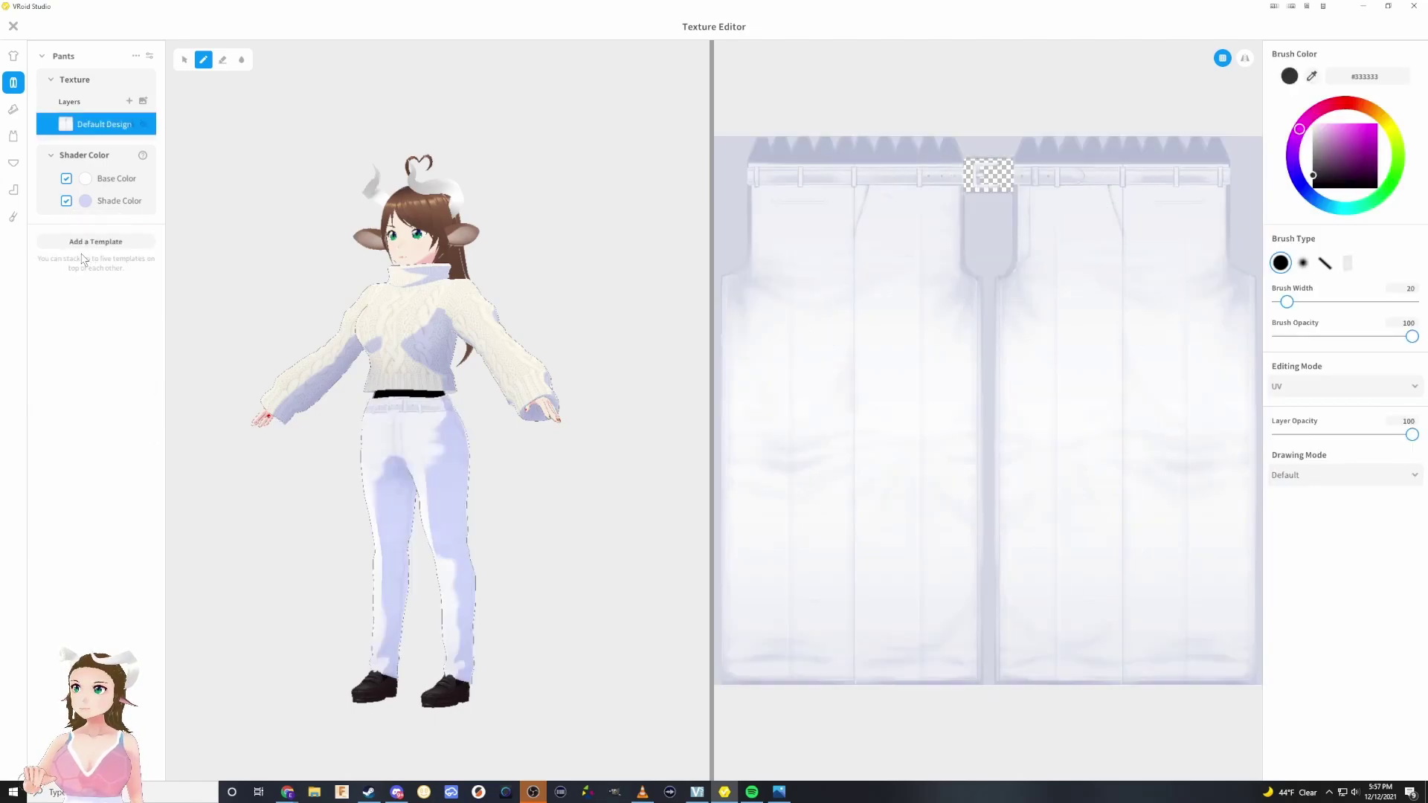
Step: Import the denim_pants_w_belt.png texture from Downloads onto the pants' Default Design layer
right_click(119, 130)
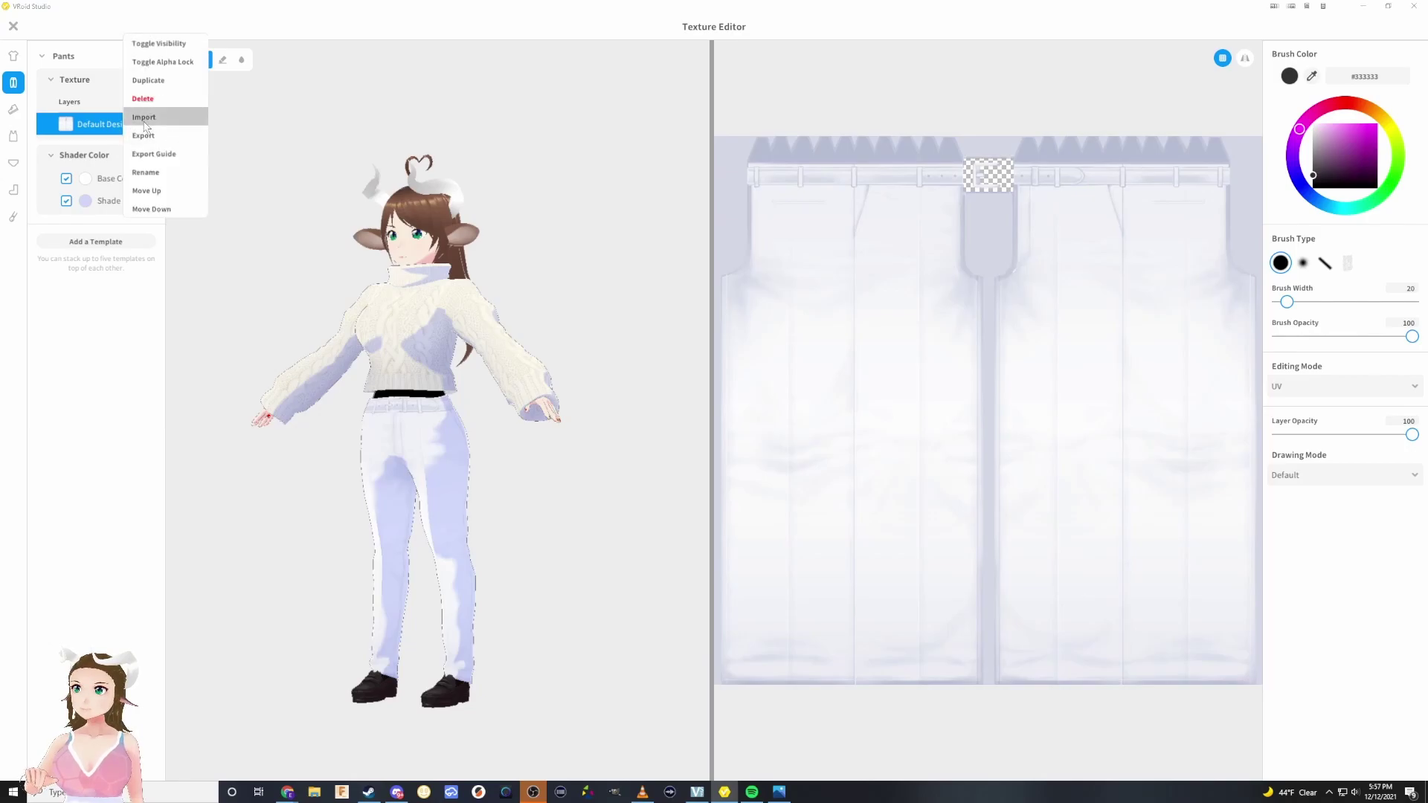
left_click(145, 117)
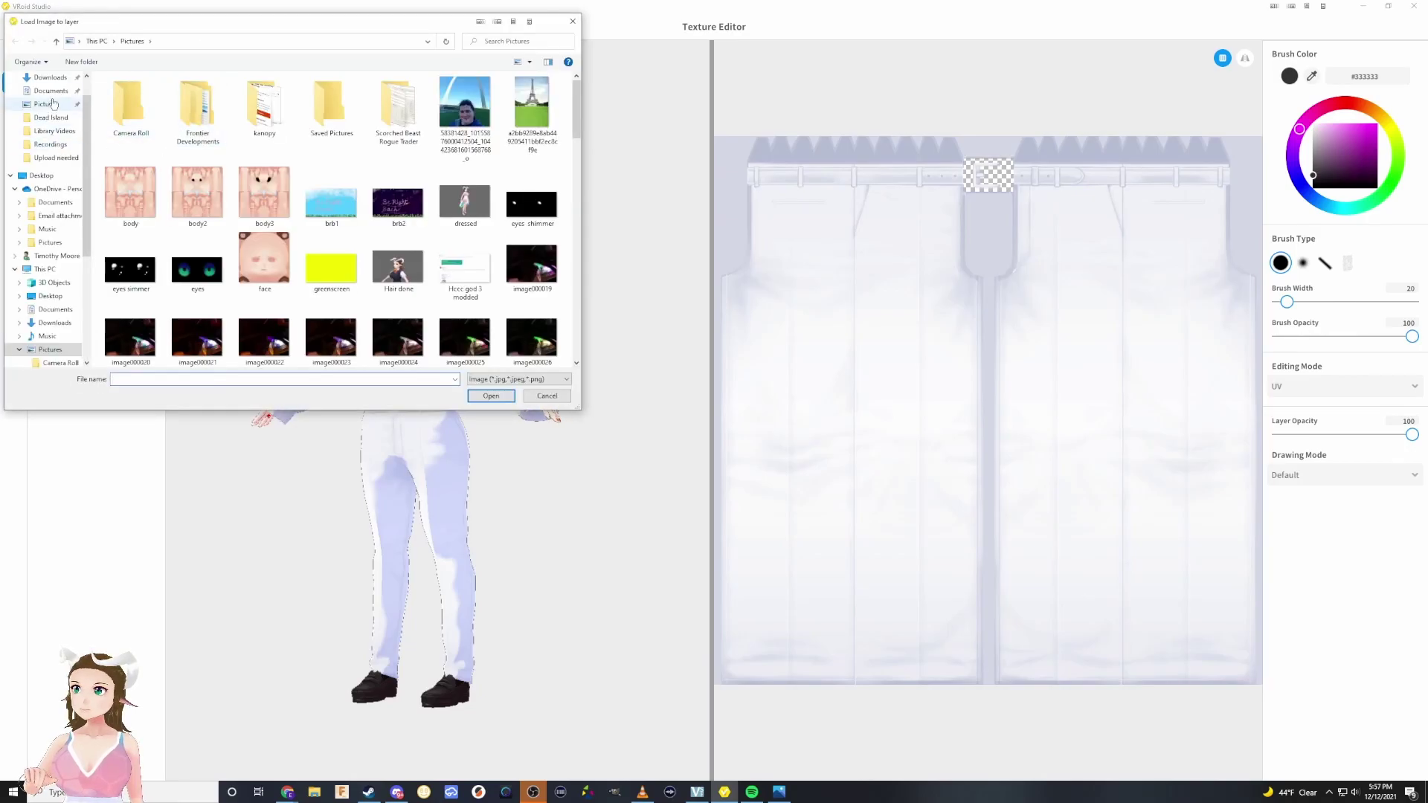
left_click(50, 78)
double_click(178, 136)
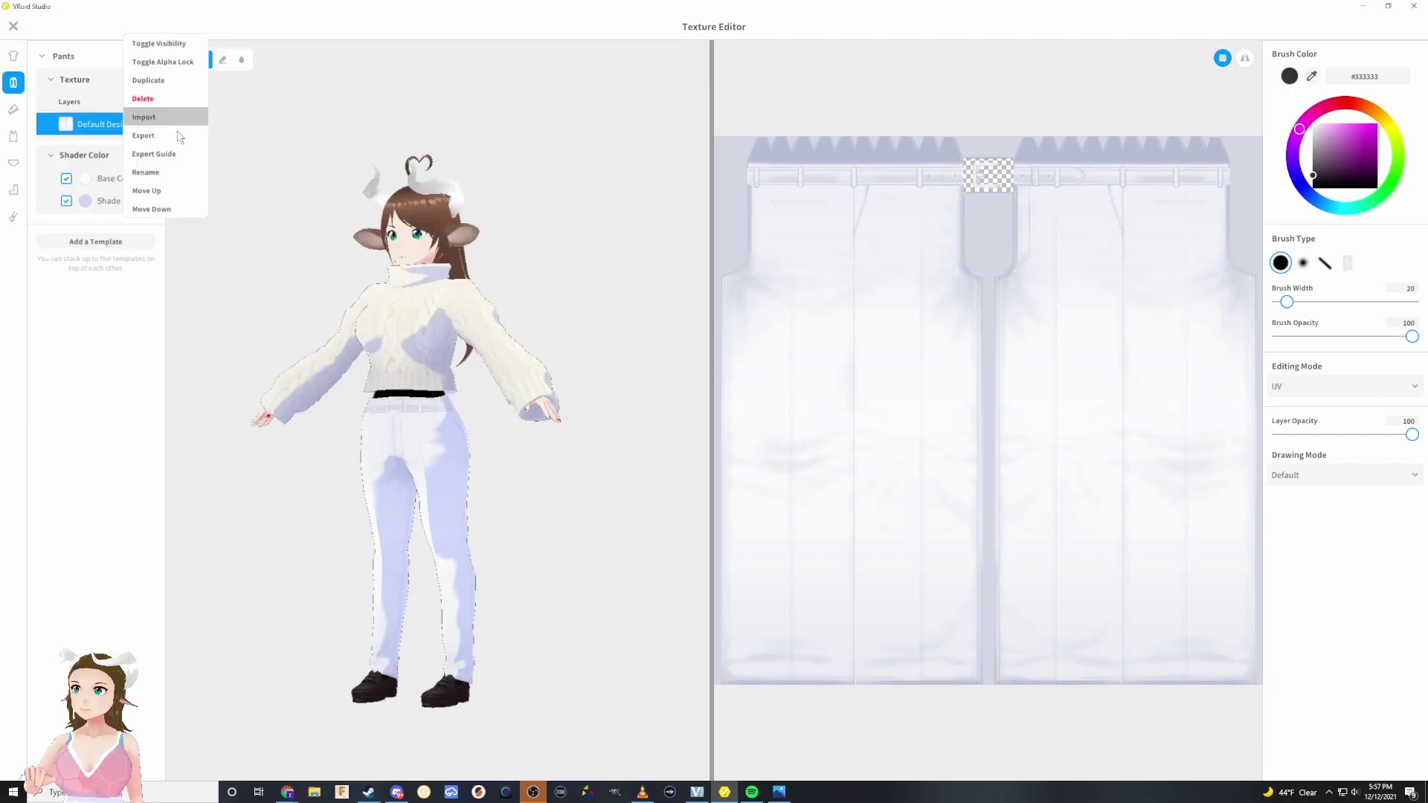
mouse_move(532, 339)
right_mouse_down()
mouse_move(498, 405)
mouse_move(452, 394)
mouse_move(526, 408)
mouse_move(542, 427)
mouse_move(497, 433)
mouse_move(287, 394)
mouse_move(261, 404)
mouse_move(481, 416)
mouse_move(475, 399)
right_mouse_up()
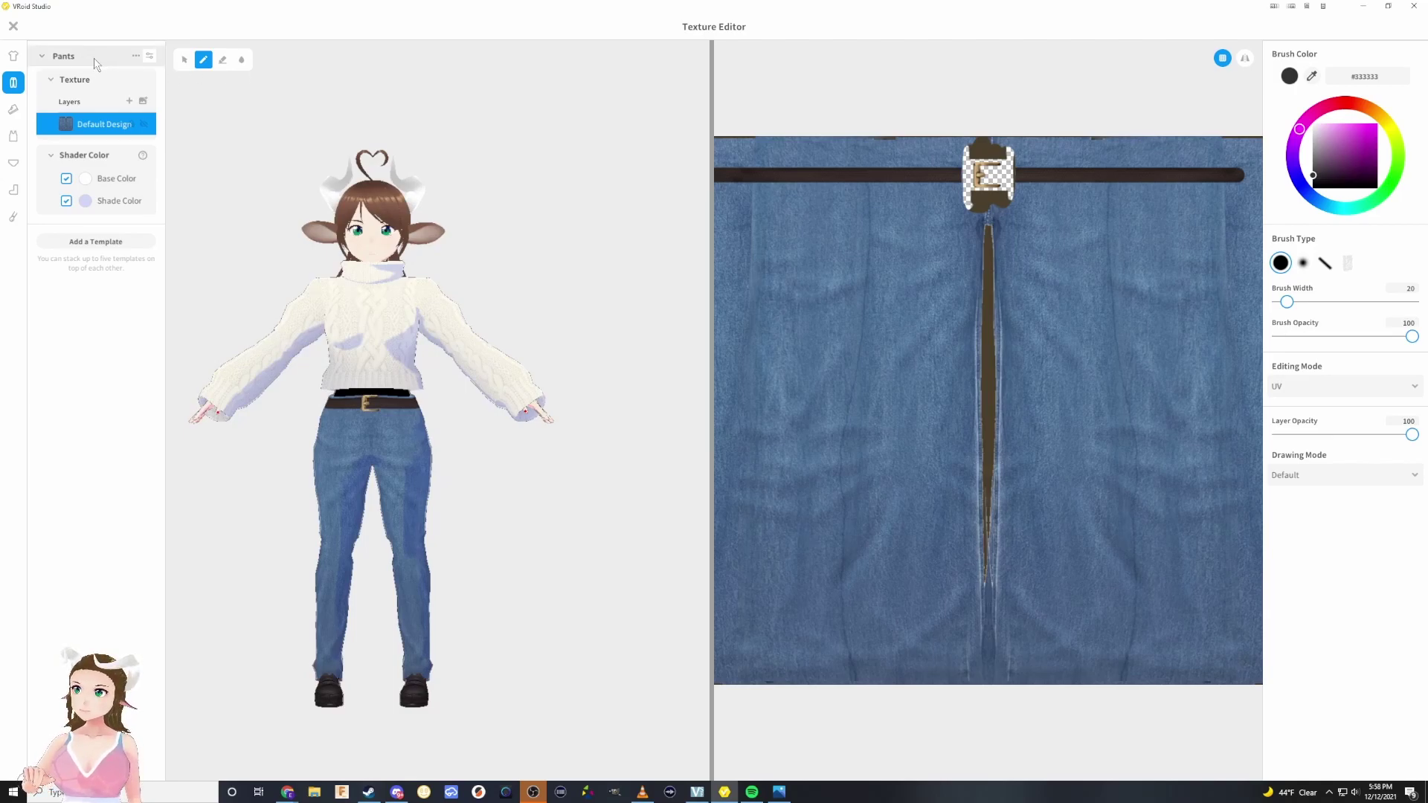
Step: Open the pants shape parameters and trial Pants Crease, Pants Width and Ankle Hem values
left_click(136, 57)
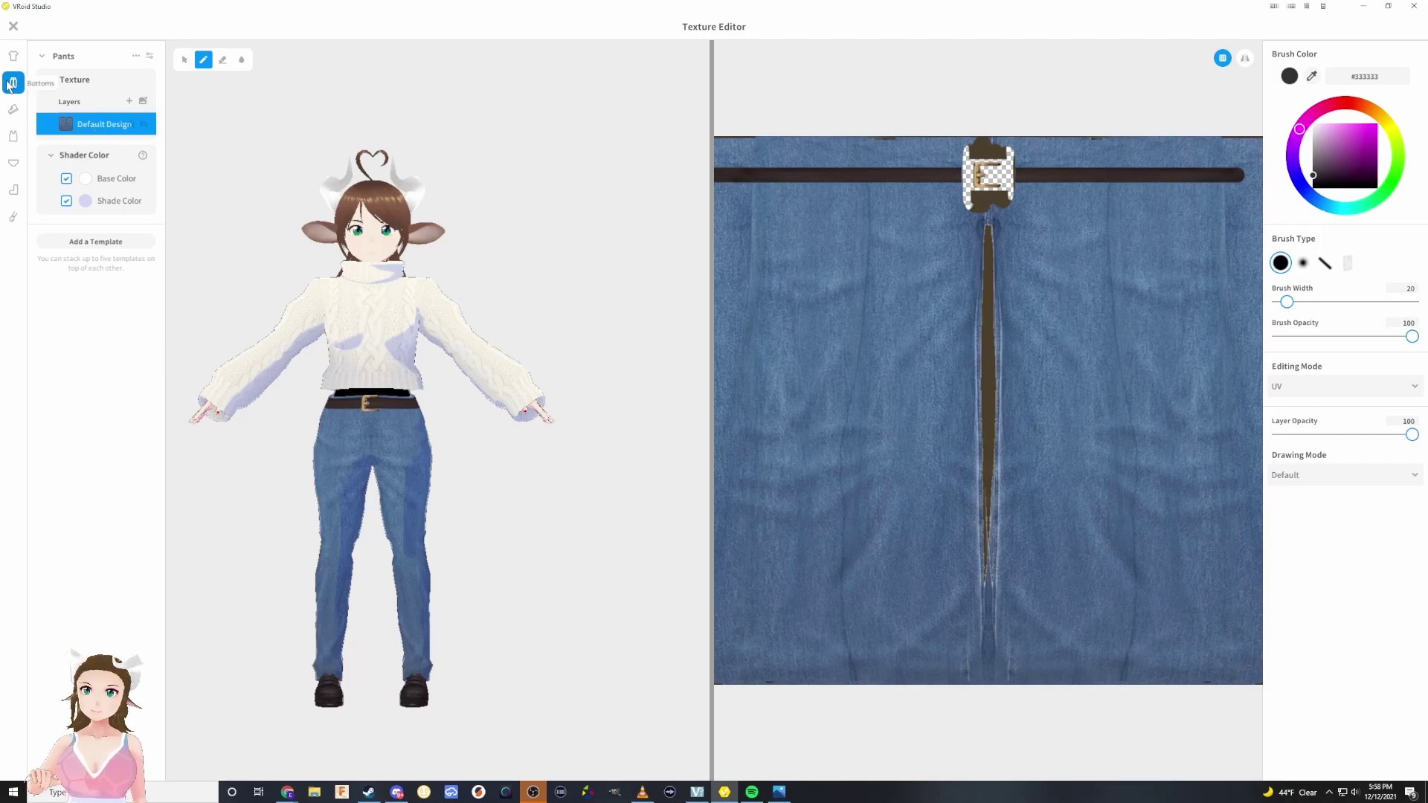
left_click(148, 56)
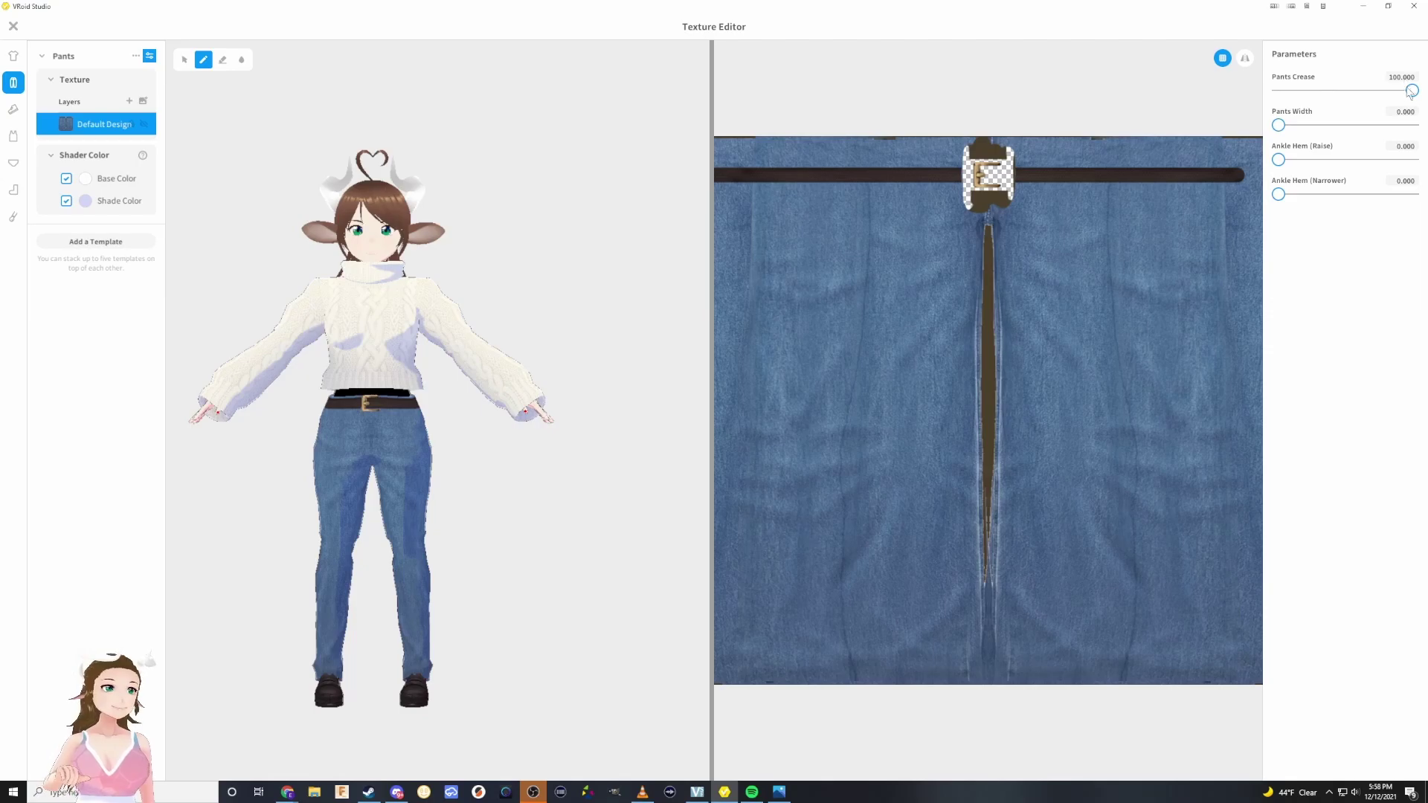
mouse_move(1411, 90)
left_mouse_down()
mouse_move(1282, 89)
mouse_move(1411, 90)
left_mouse_up()
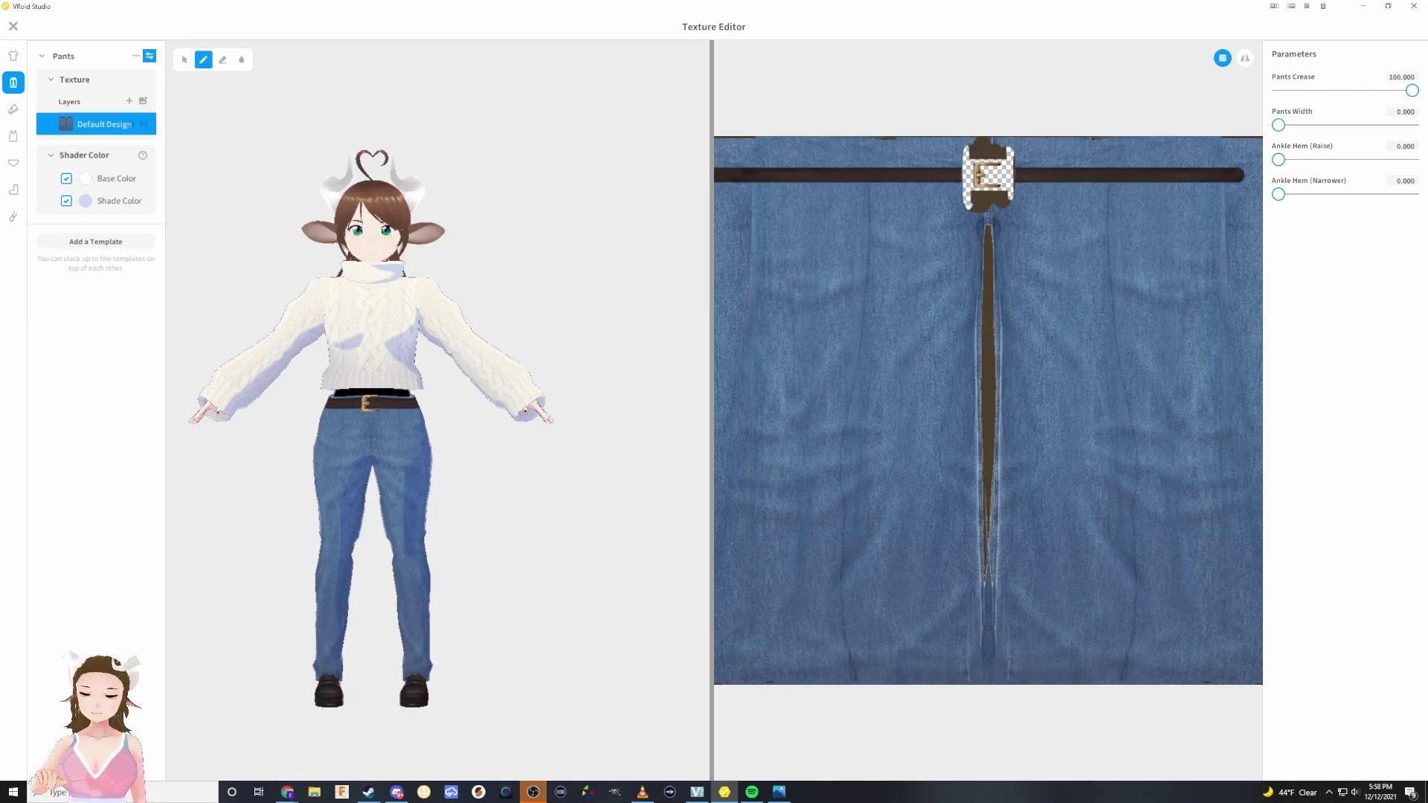
mouse_move(1278, 125)
left_mouse_down()
mouse_move(1380, 125)
mouse_move(1256, 145)
mouse_move(1411, 160)
mouse_move(1311, 159)
left_mouse_up()
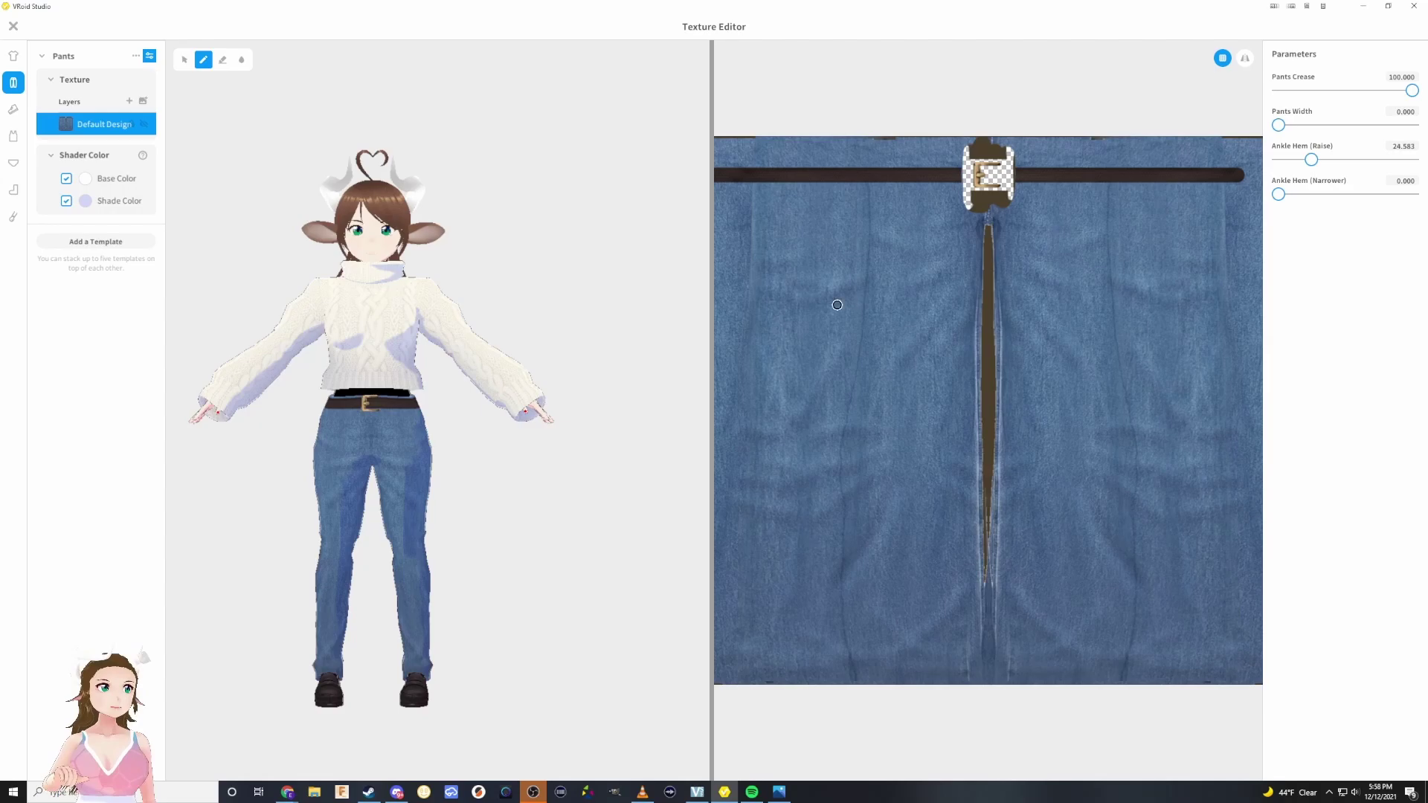
mouse_move(465, 494)
right_mouse_down()
mouse_move(444, 524)
mouse_move(478, 535)
right_mouse_up()
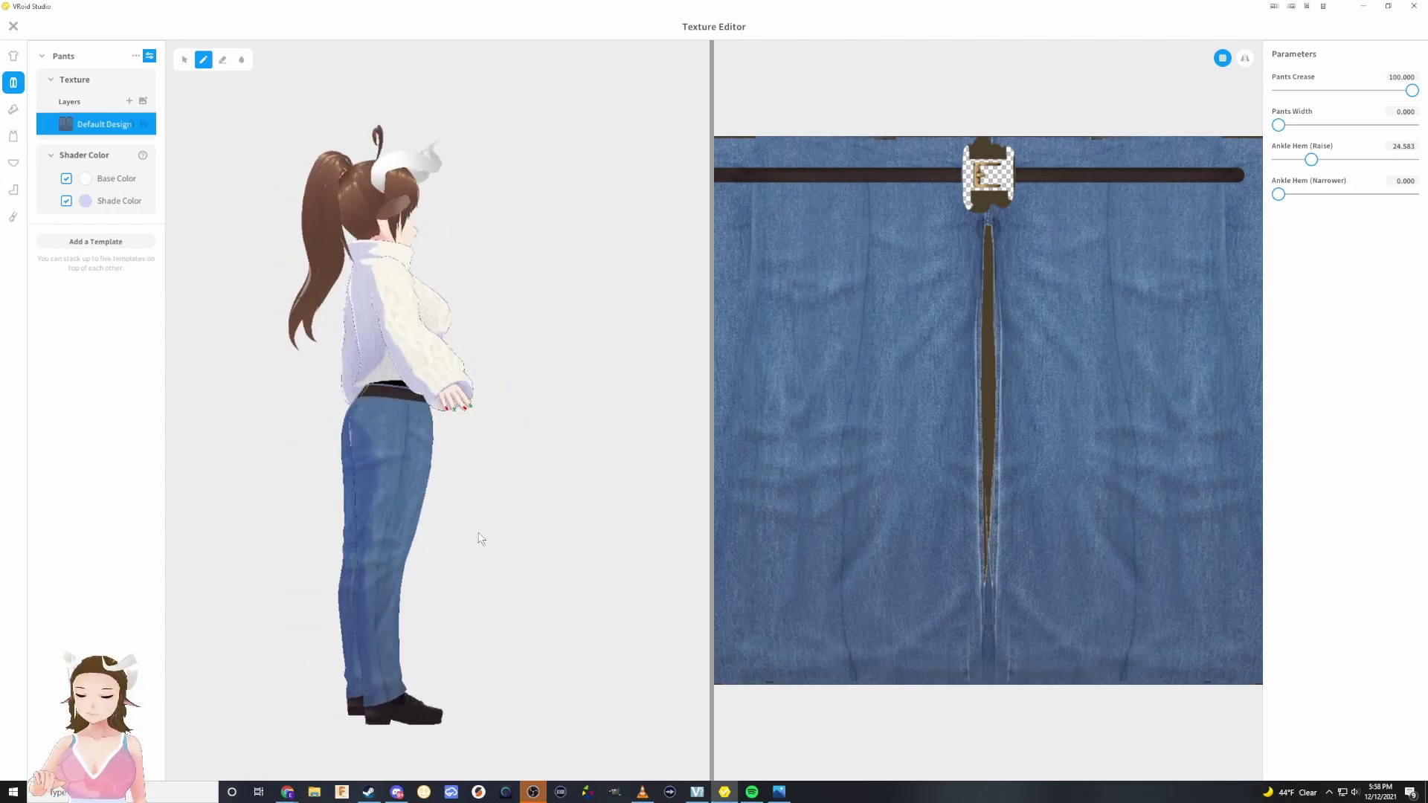
left_click_drag(1311, 159, 1411, 159)
key("ctrl+z")
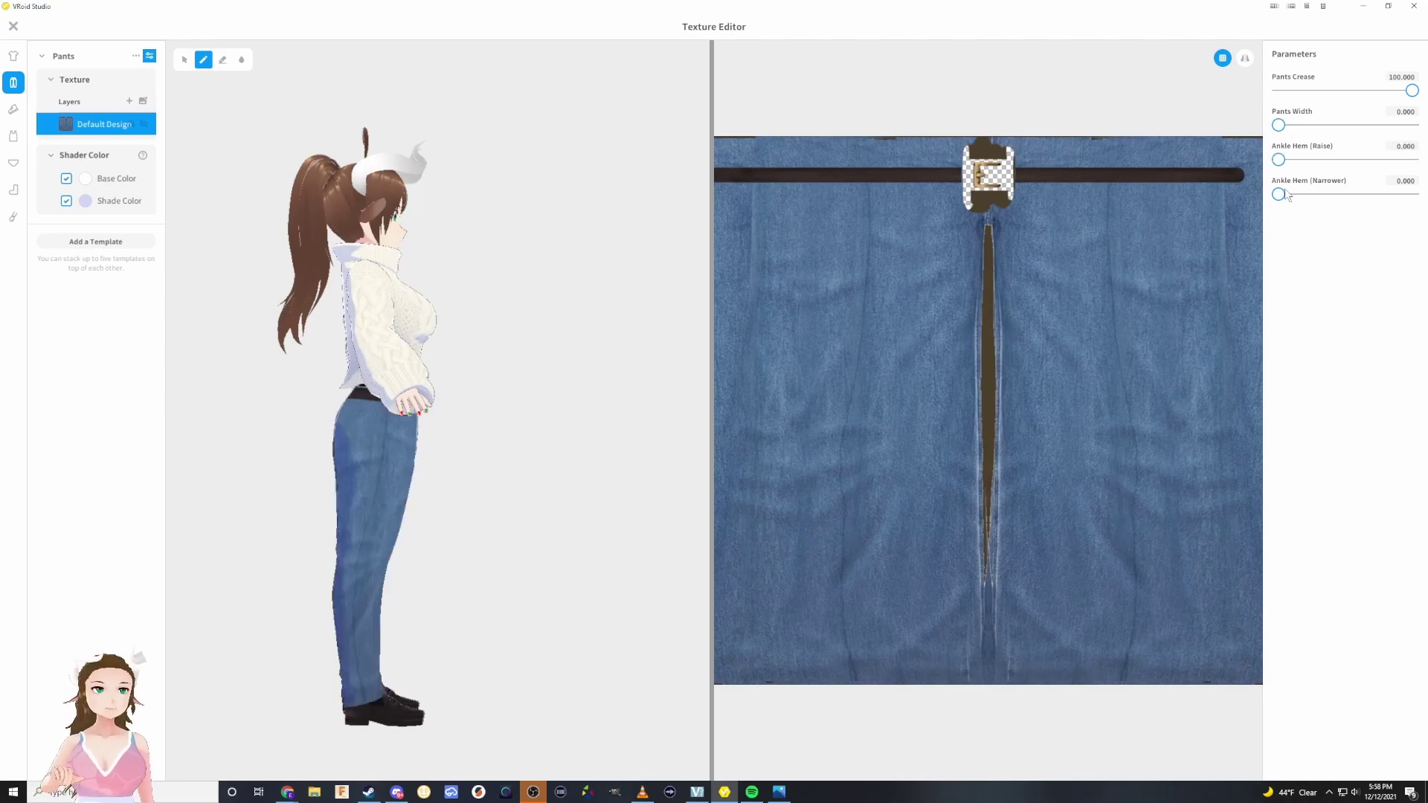
mouse_move(1280, 195)
left_mouse_down()
mouse_move(1390, 195)
mouse_move(1264, 190)
mouse_move(1338, 195)
left_mouse_up()
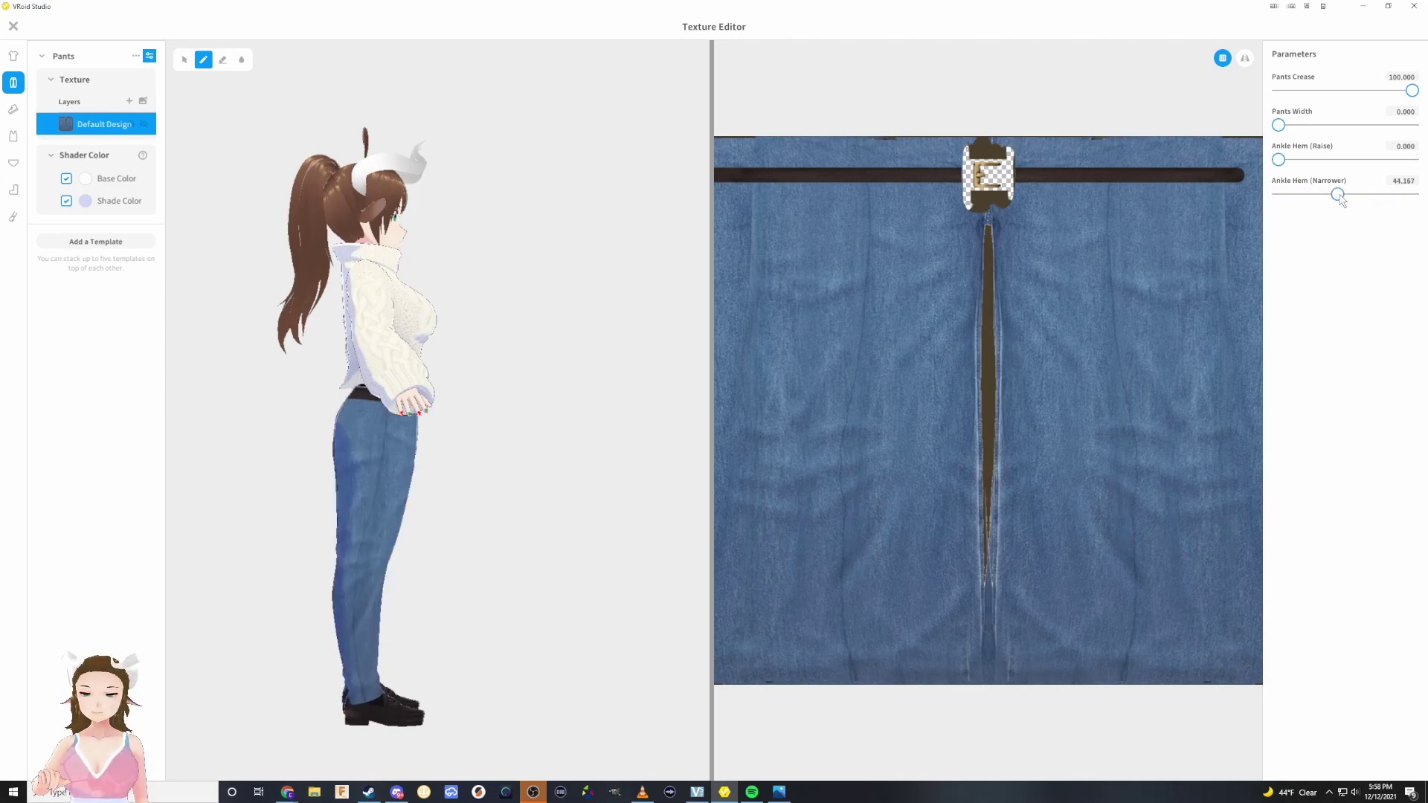
Step: Set Pants Crease, Ankle Hem (Narrower) and Ankle Hem (Raise) to 0
mouse_move(1278, 125)
left_mouse_down()
mouse_move(1309, 124)
mouse_move(1298, 161)
mouse_move(1351, 161)
mouse_move(1273, 161)
left_mouse_up()
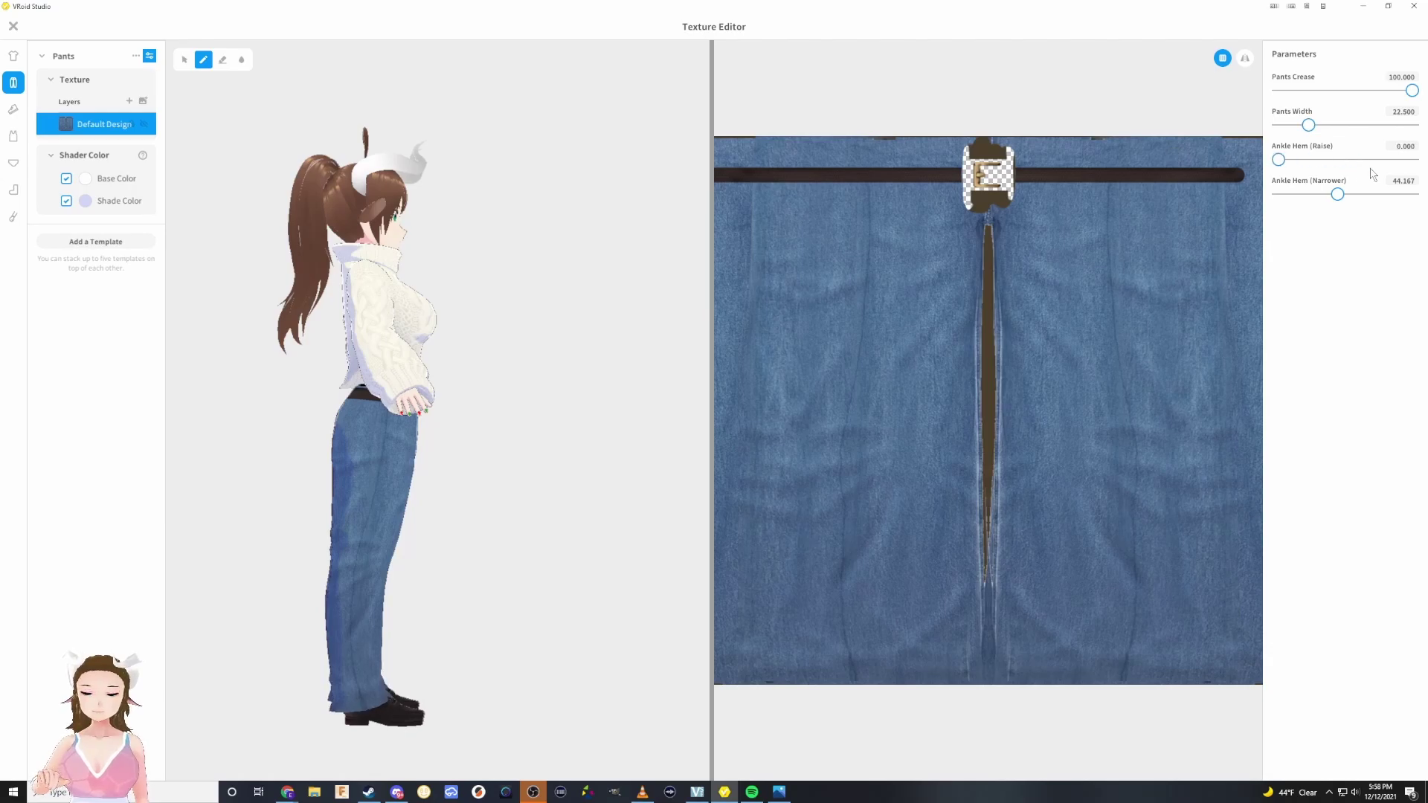
left_click_drag(1338, 195, 1267, 195)
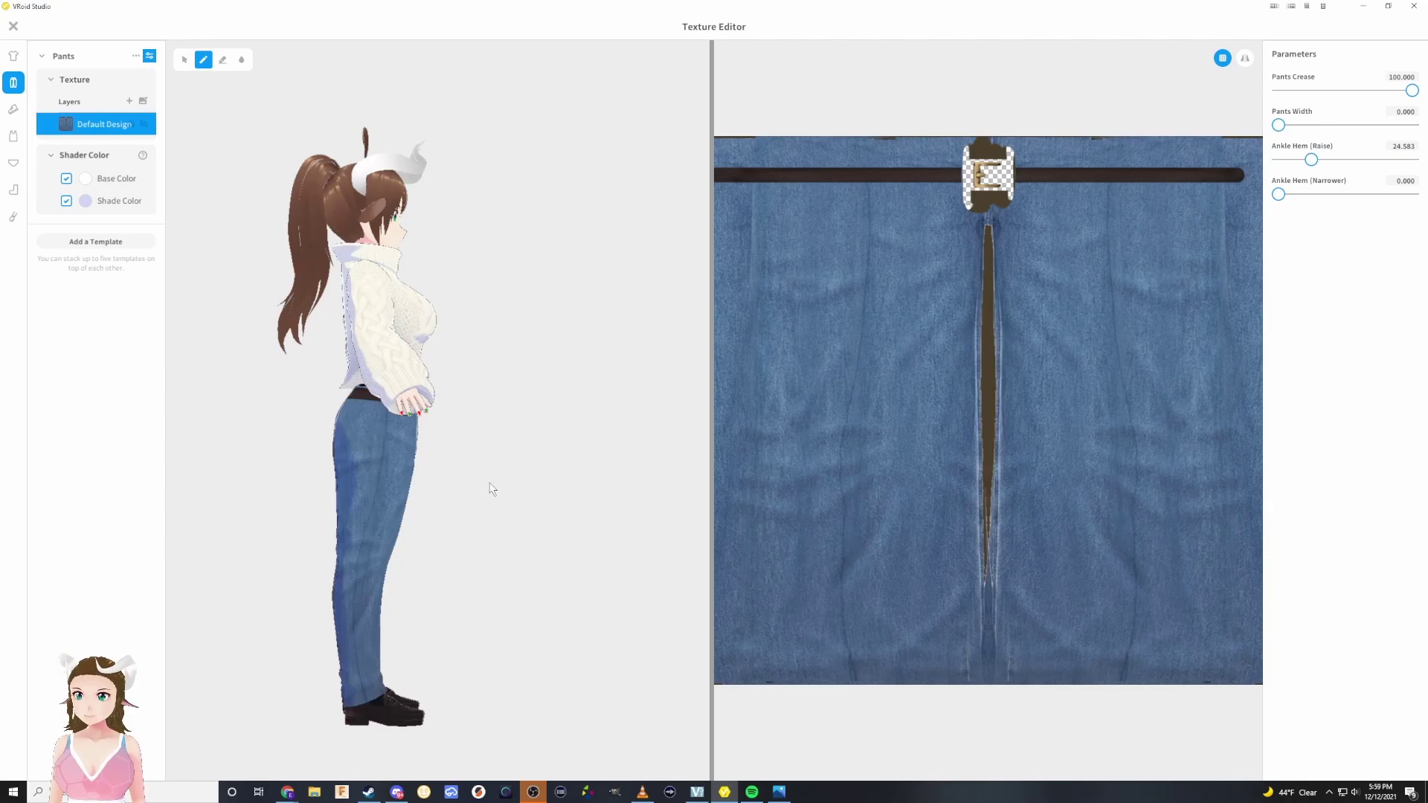
right_click_drag(538, 530, 488, 533)
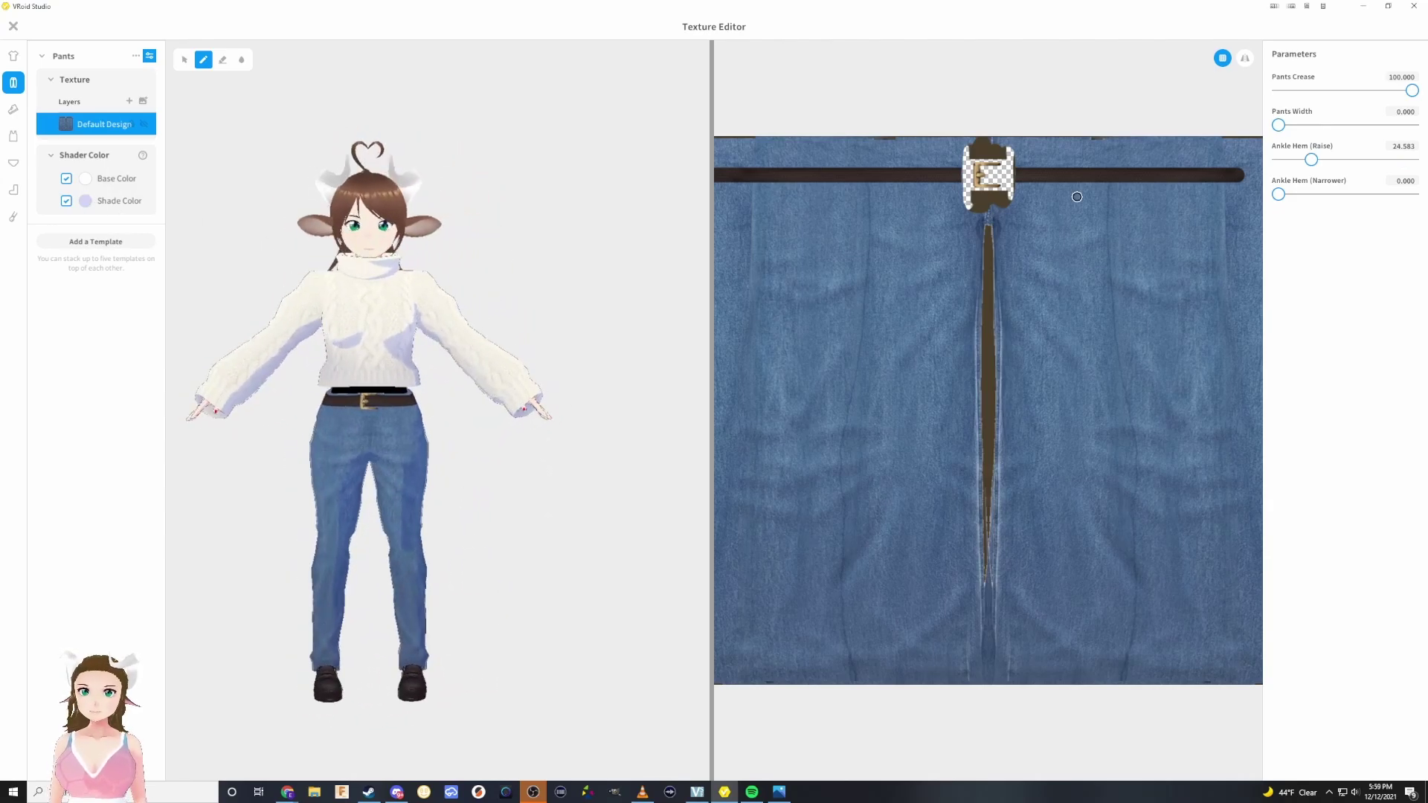
left_click_drag(1418, 97, 1074, 80)
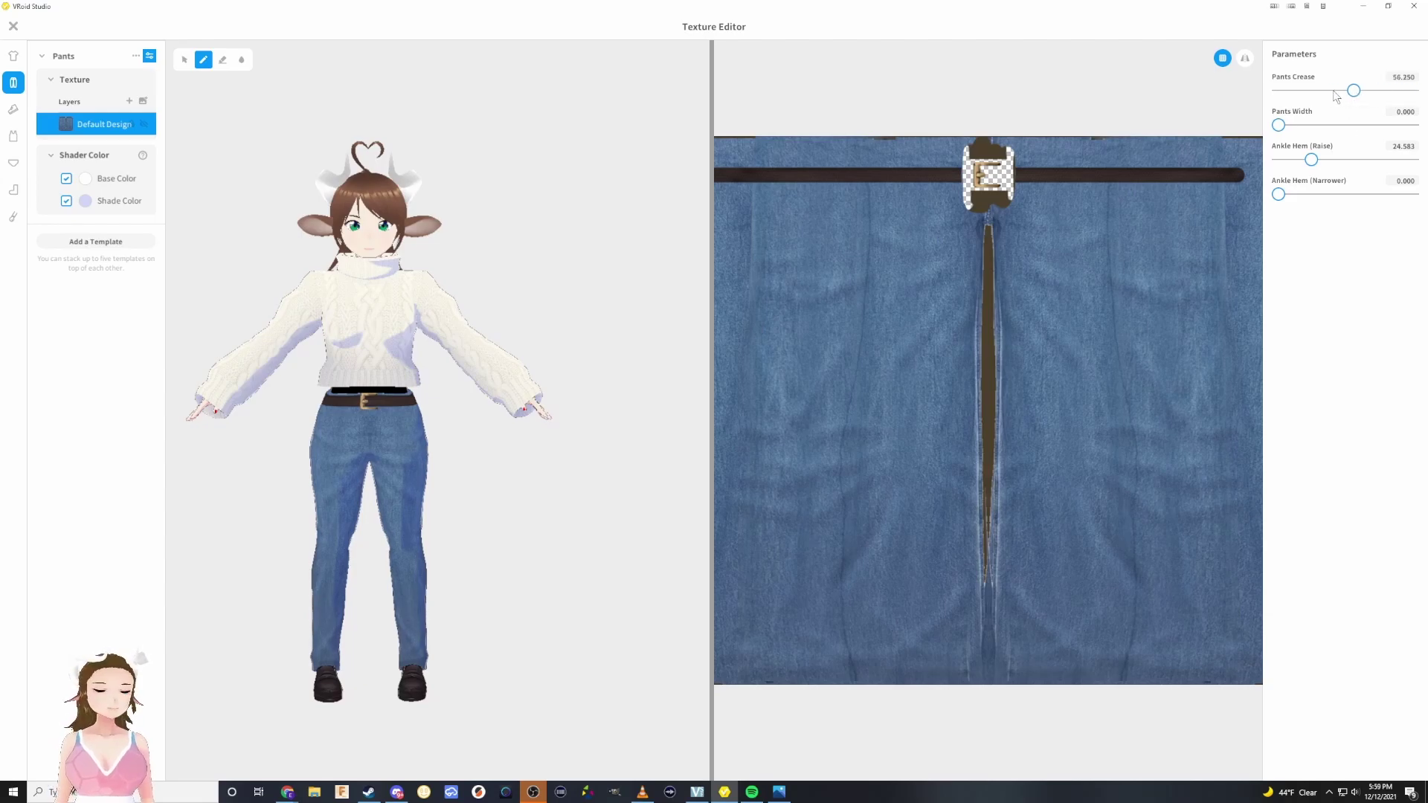
right_click_drag(409, 446, 491, 444)
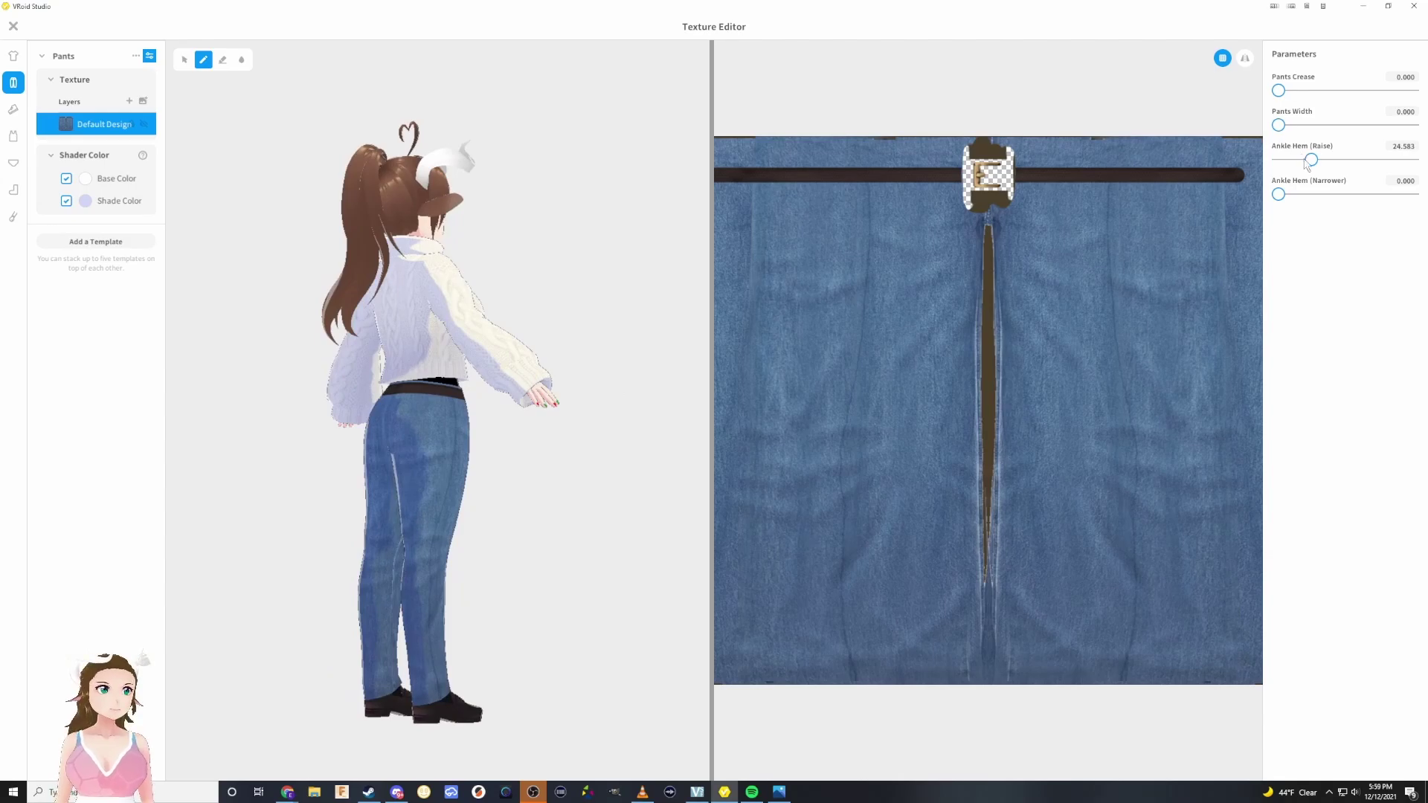
left_click_drag(1307, 164, 1208, 154)
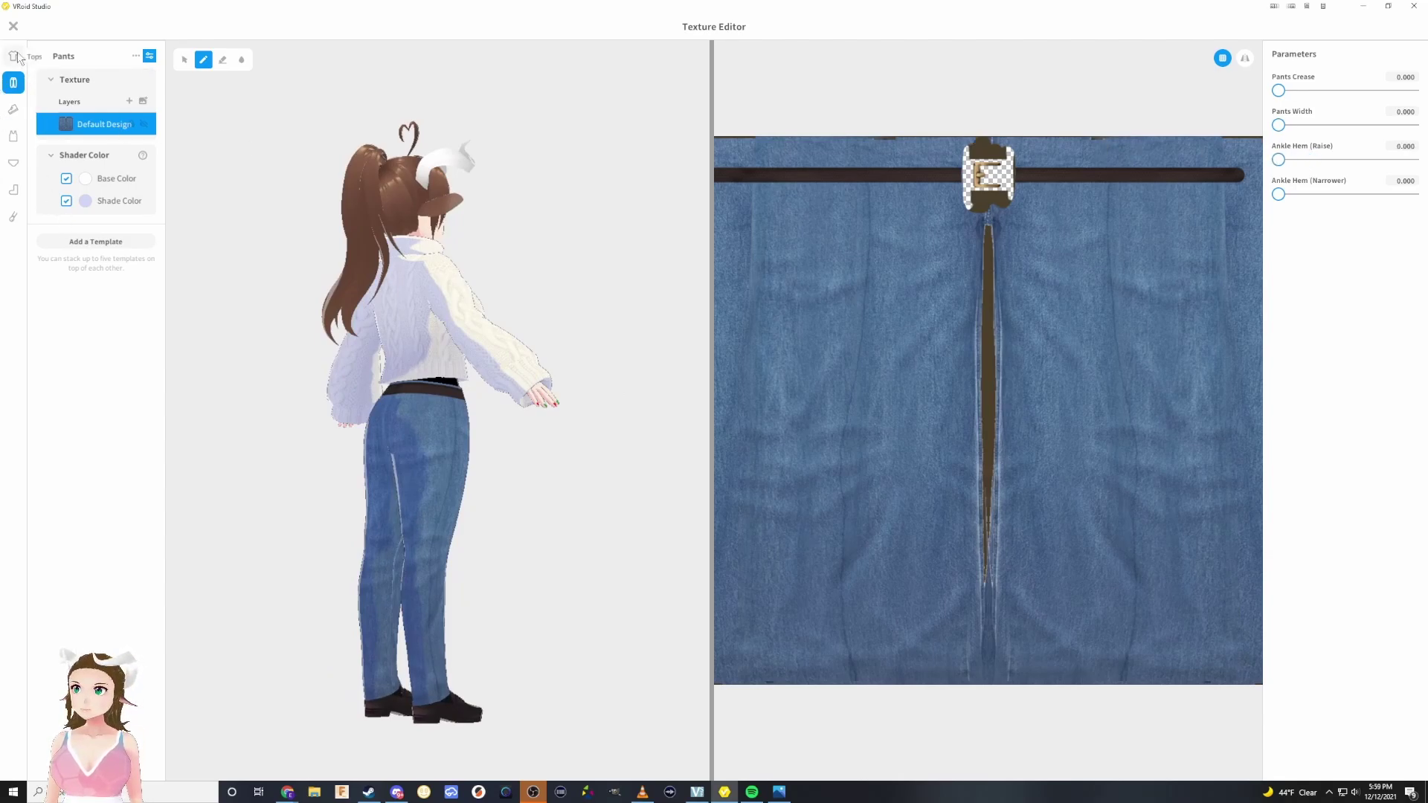
Step: Save the denim jeans as a custom Bottoms item and exit the texture editor
left_click(15, 25)
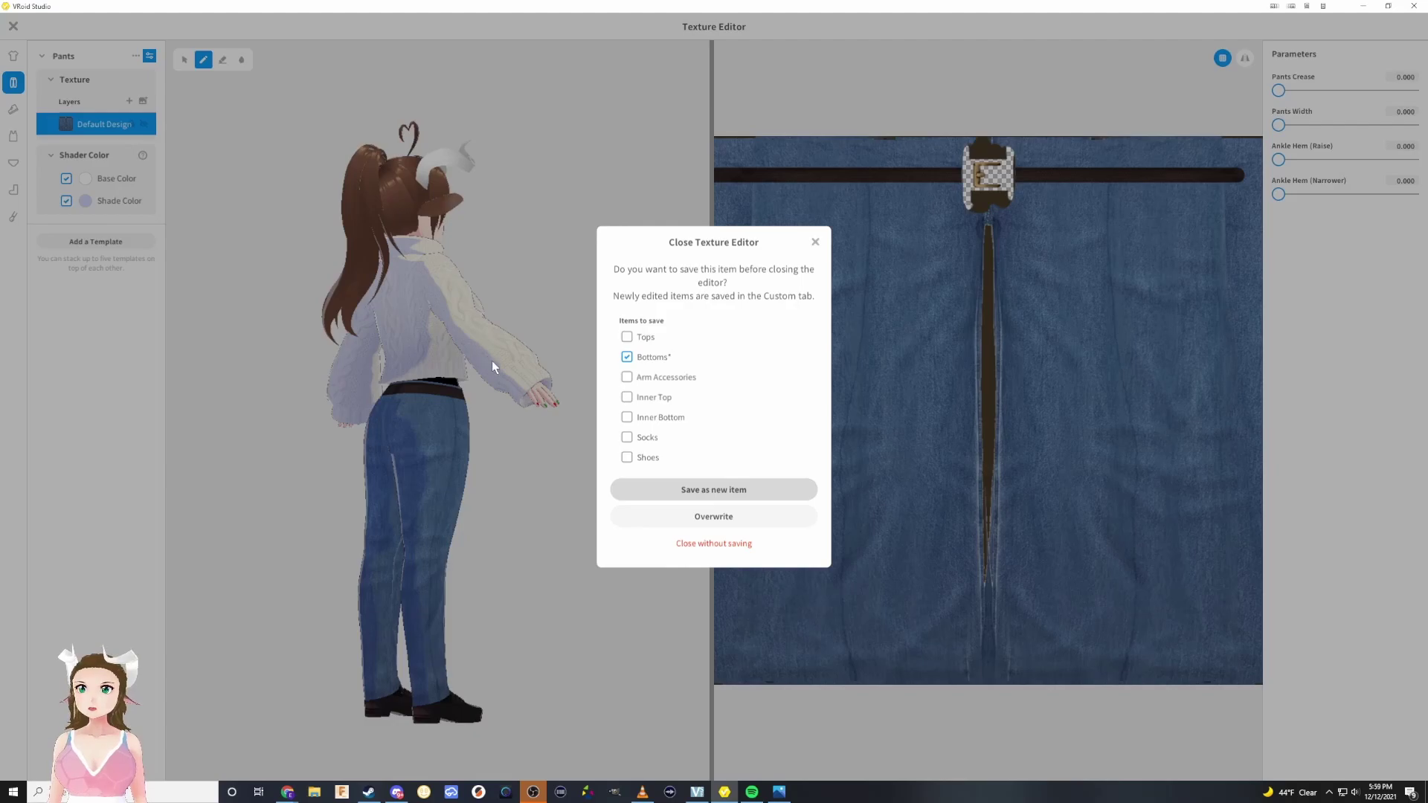
left_click(680, 487)
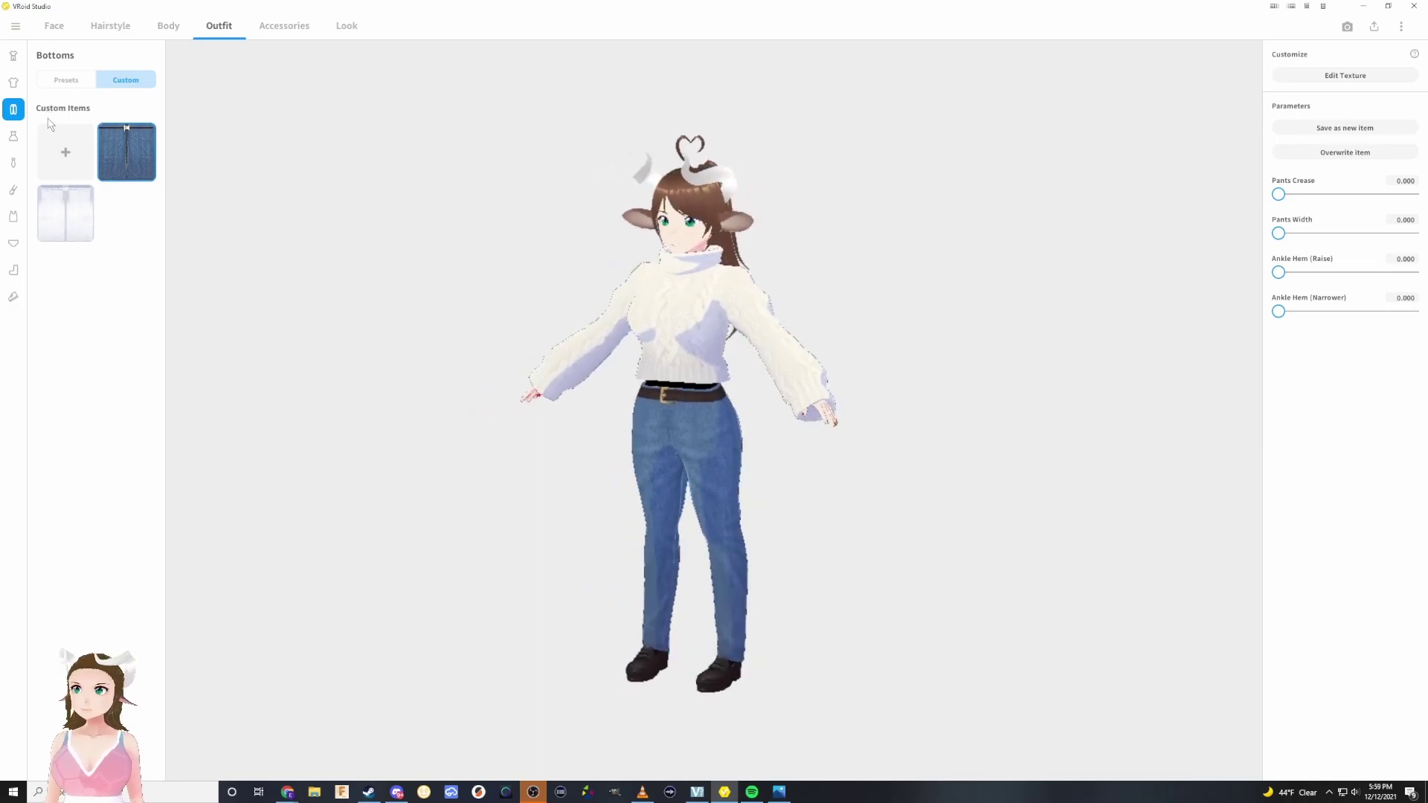
mouse_move(296, 340)
left_mouse_down()
mouse_move(383, 330)
mouse_move(517, 351)
mouse_move(536, 333)
mouse_move(508, 338)
left_mouse_up()
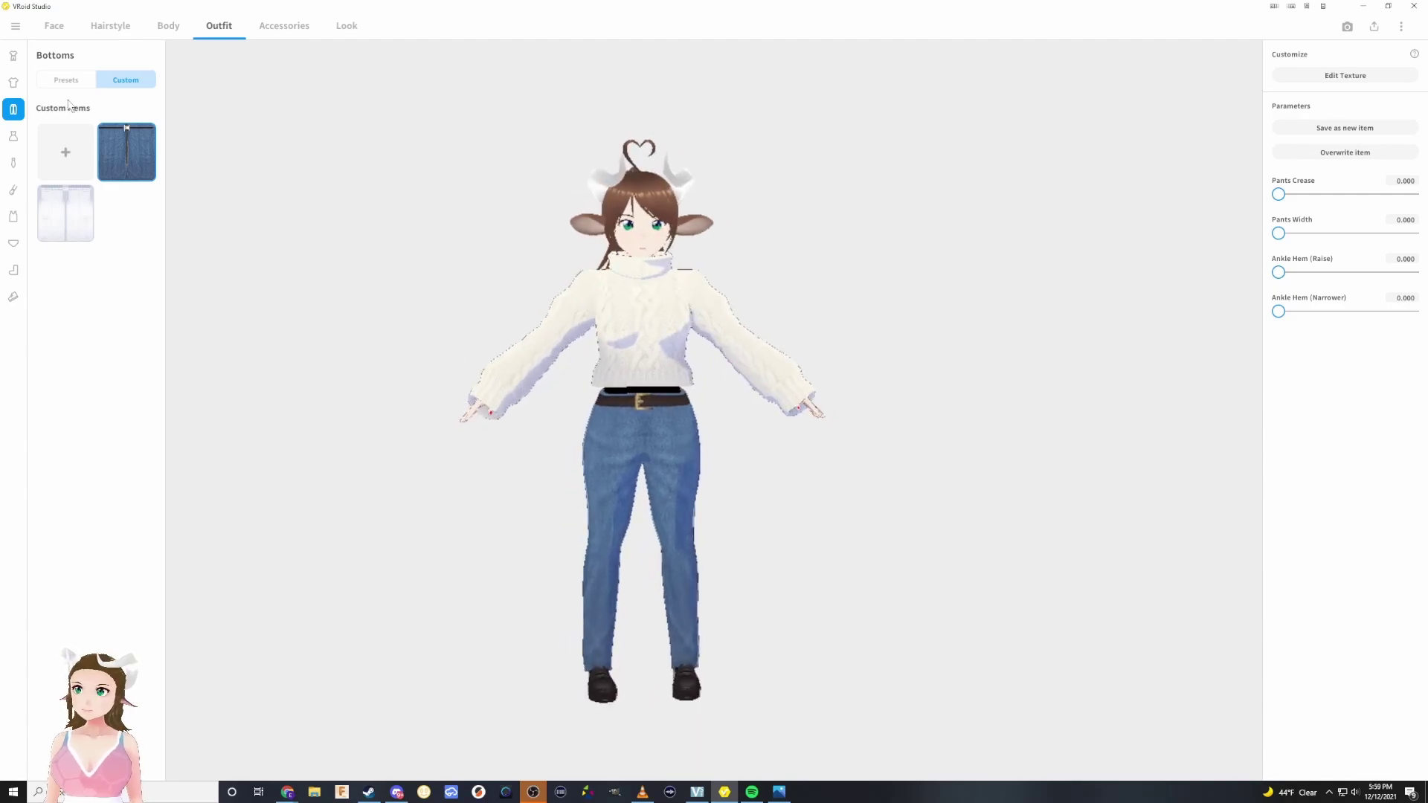
Step: Dress the character in the pink plaid pleated skirt and set Skirt (Longer) to 36.250
left_click(13, 142)
left_click(12, 162)
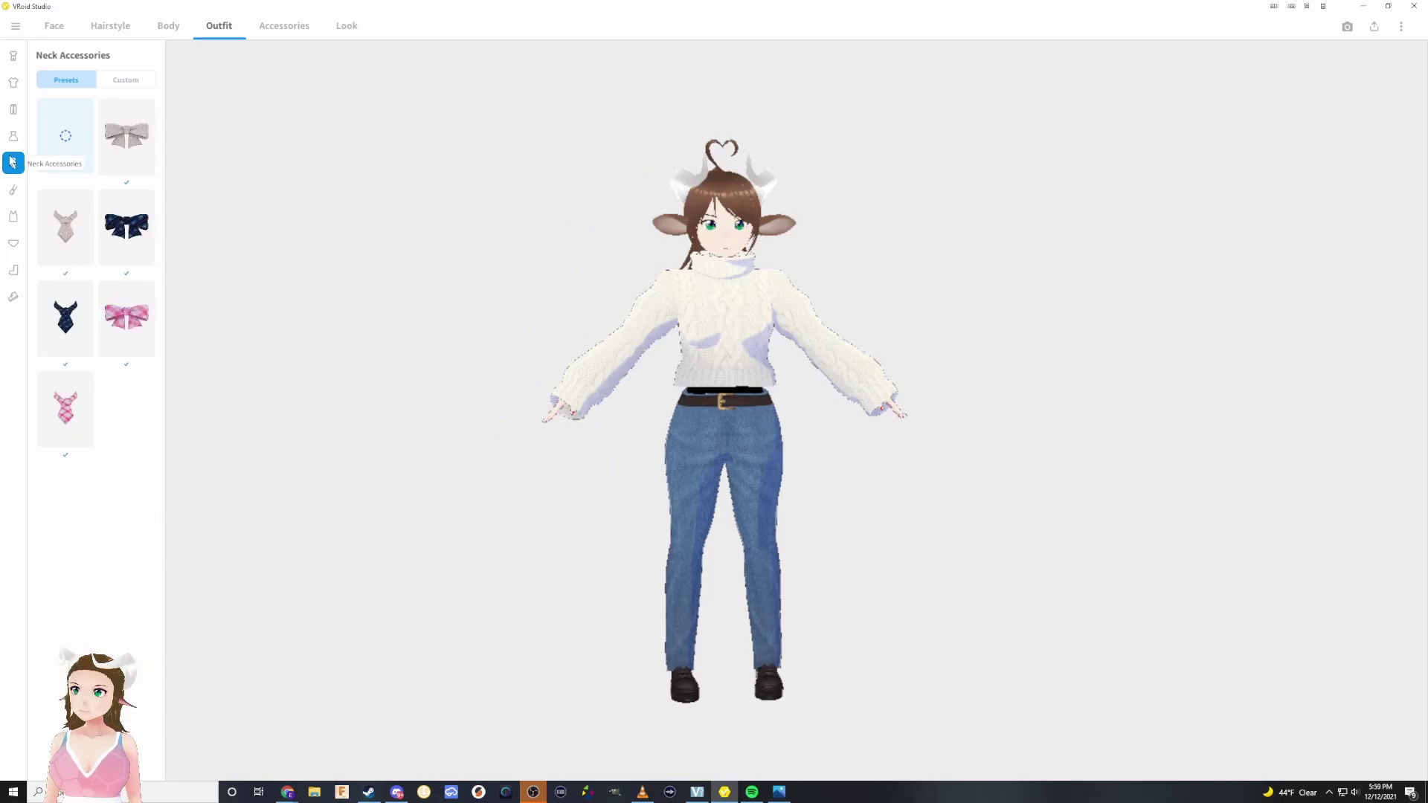
left_click(13, 216)
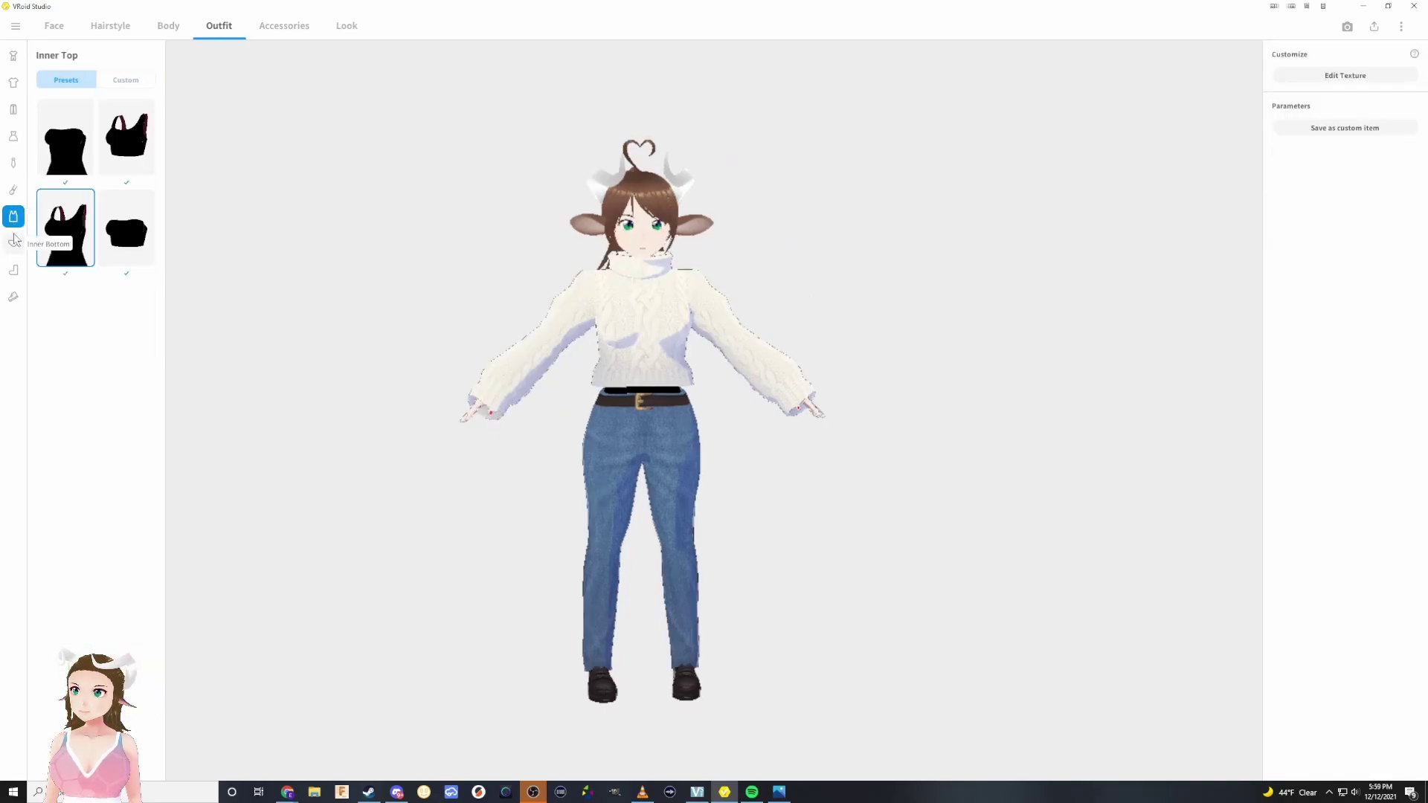
left_click(14, 239)
left_click(14, 109)
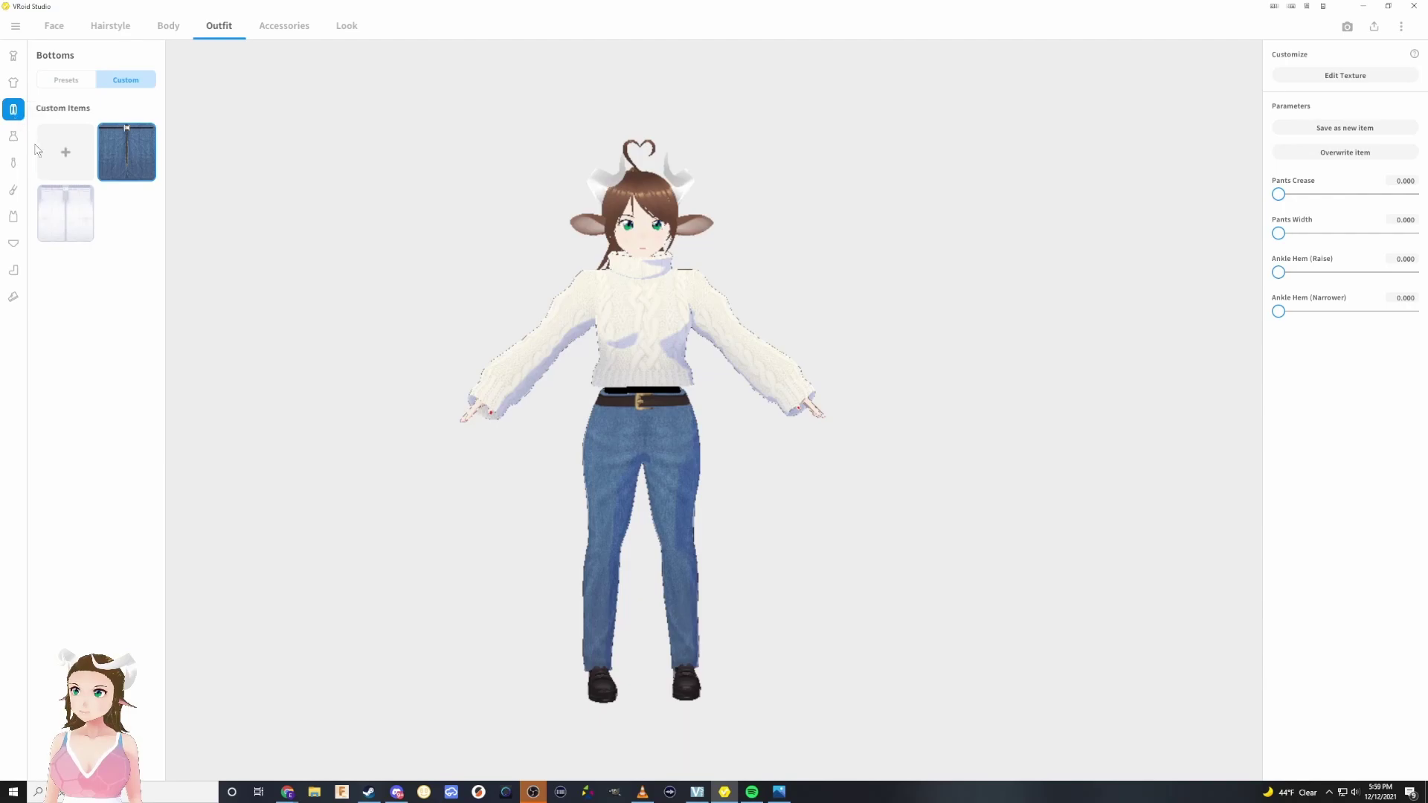
left_click(61, 82)
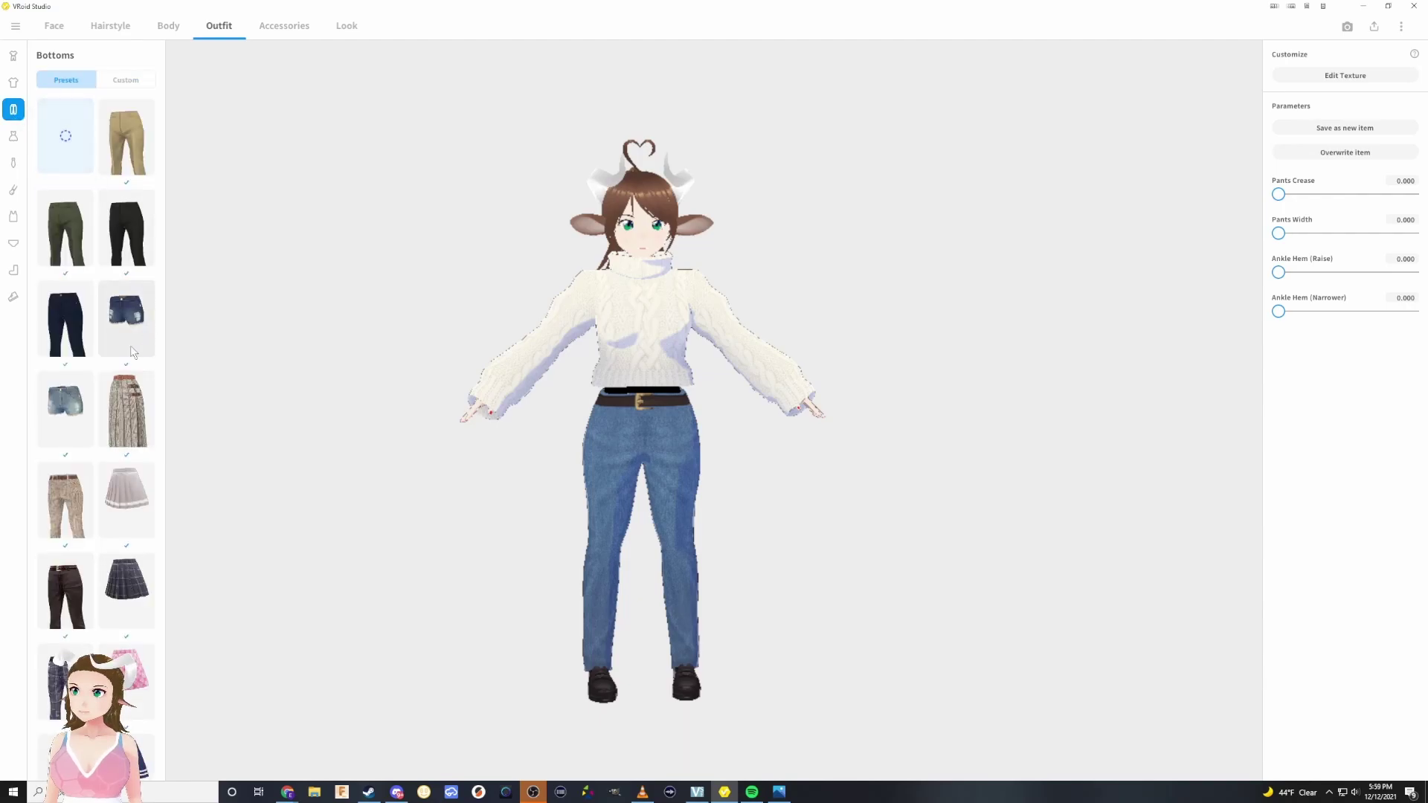
scroll(118, 412, "down", 2)
scroll(112, 408, "down", 2)
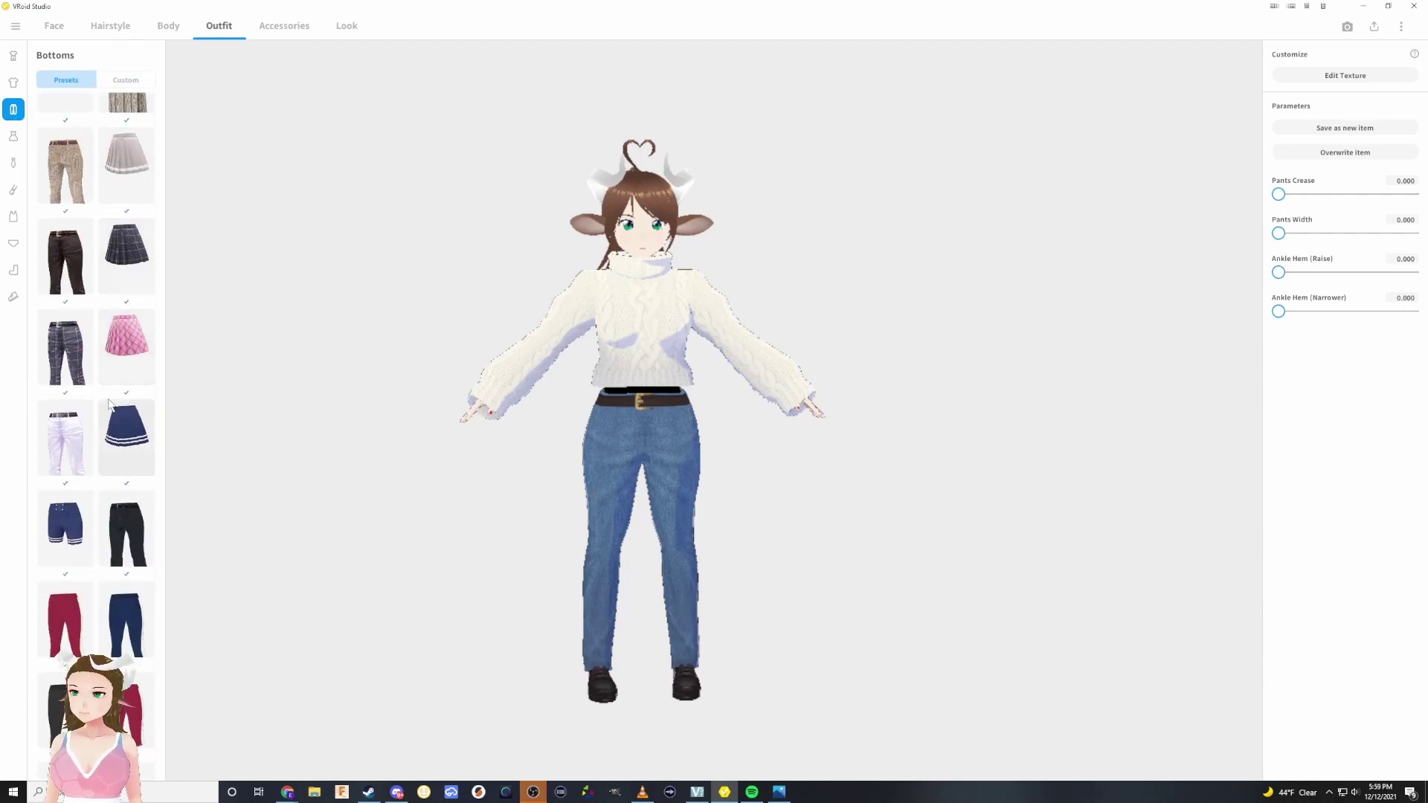
left_click(125, 343)
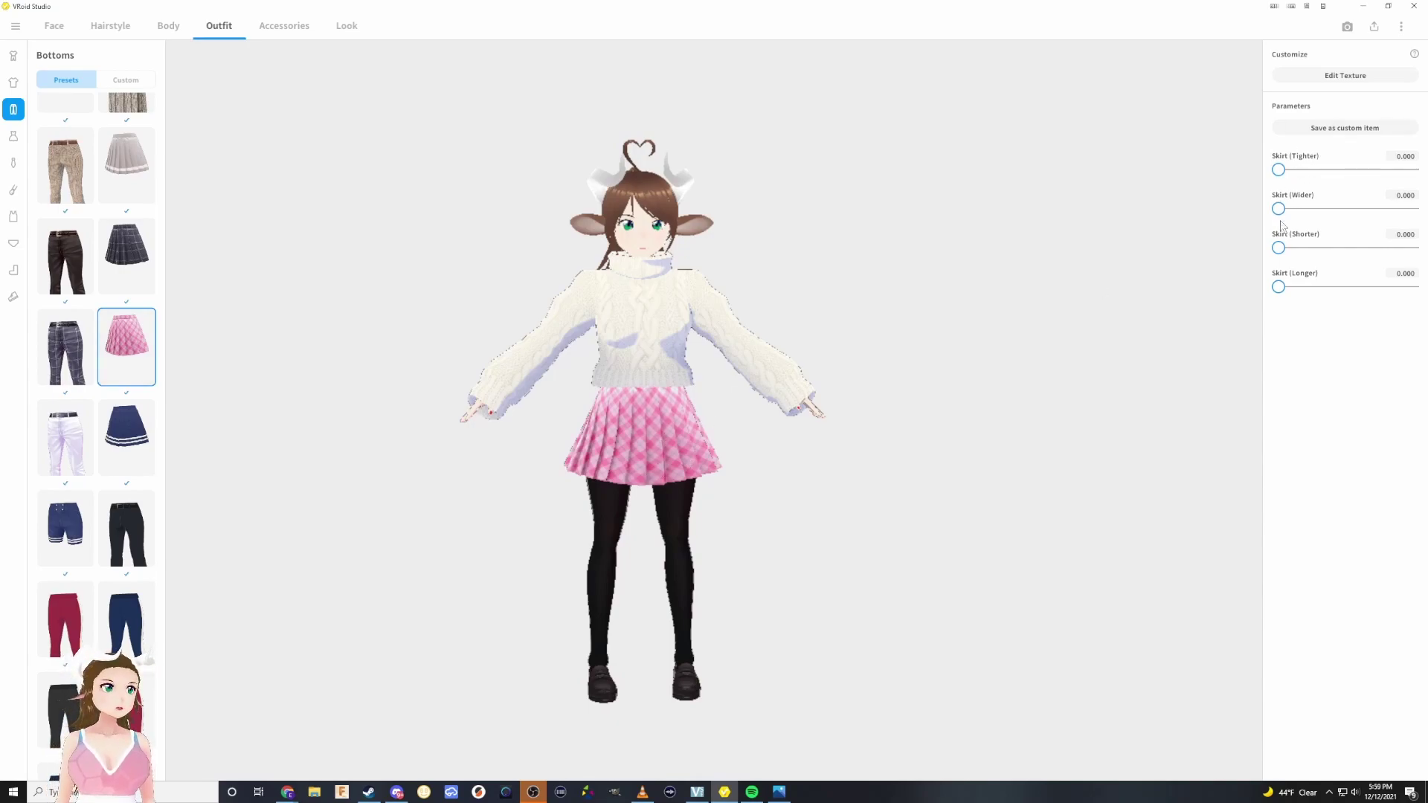
mouse_move(1278, 287)
left_mouse_down()
mouse_move(1399, 310)
mouse_move(1329, 311)
mouse_move(1309, 300)
mouse_move(1349, 309)
mouse_move(1280, 290)
mouse_move(1329, 300)
left_mouse_up()
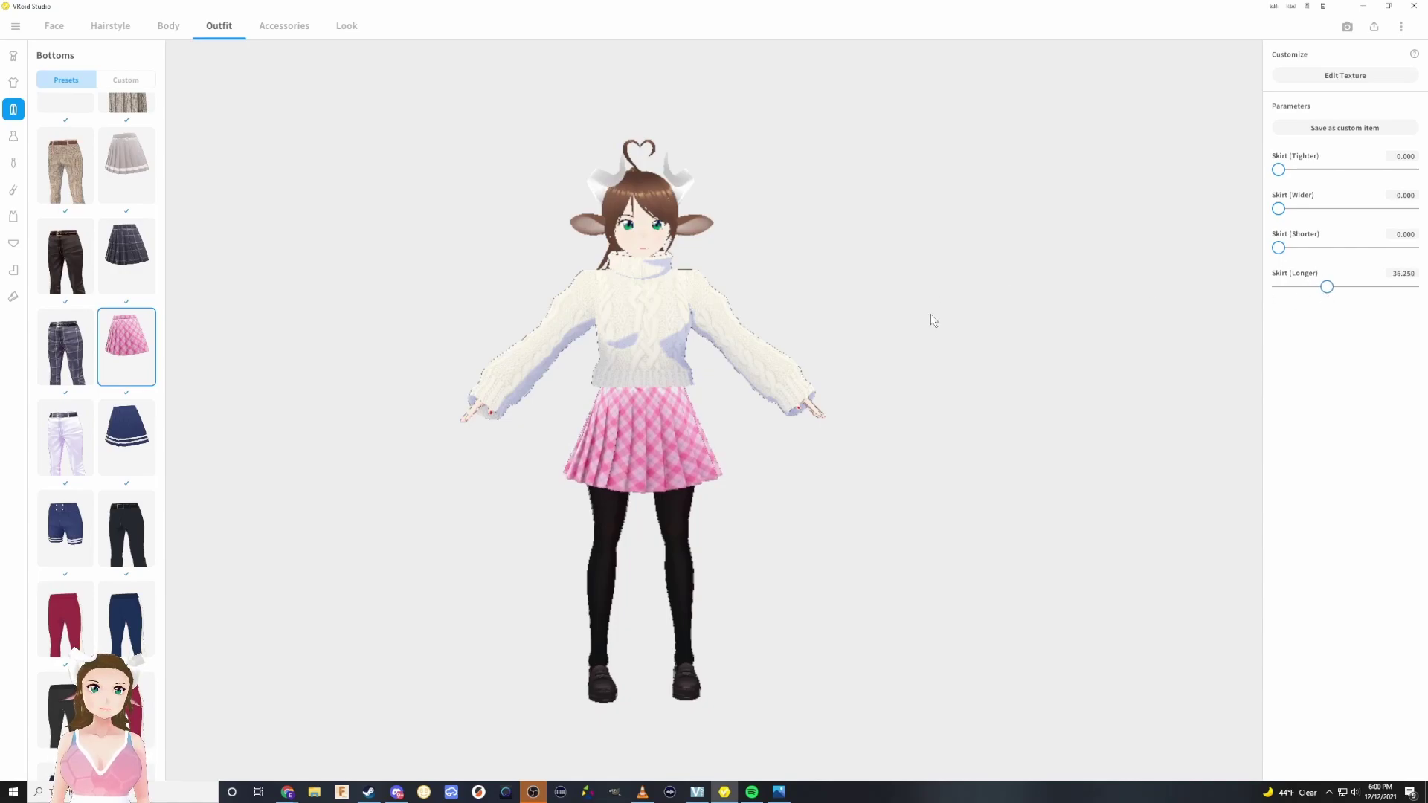
mouse_move(930, 314)
right_mouse_down()
mouse_move(908, 357)
mouse_move(747, 357)
right_mouse_up()
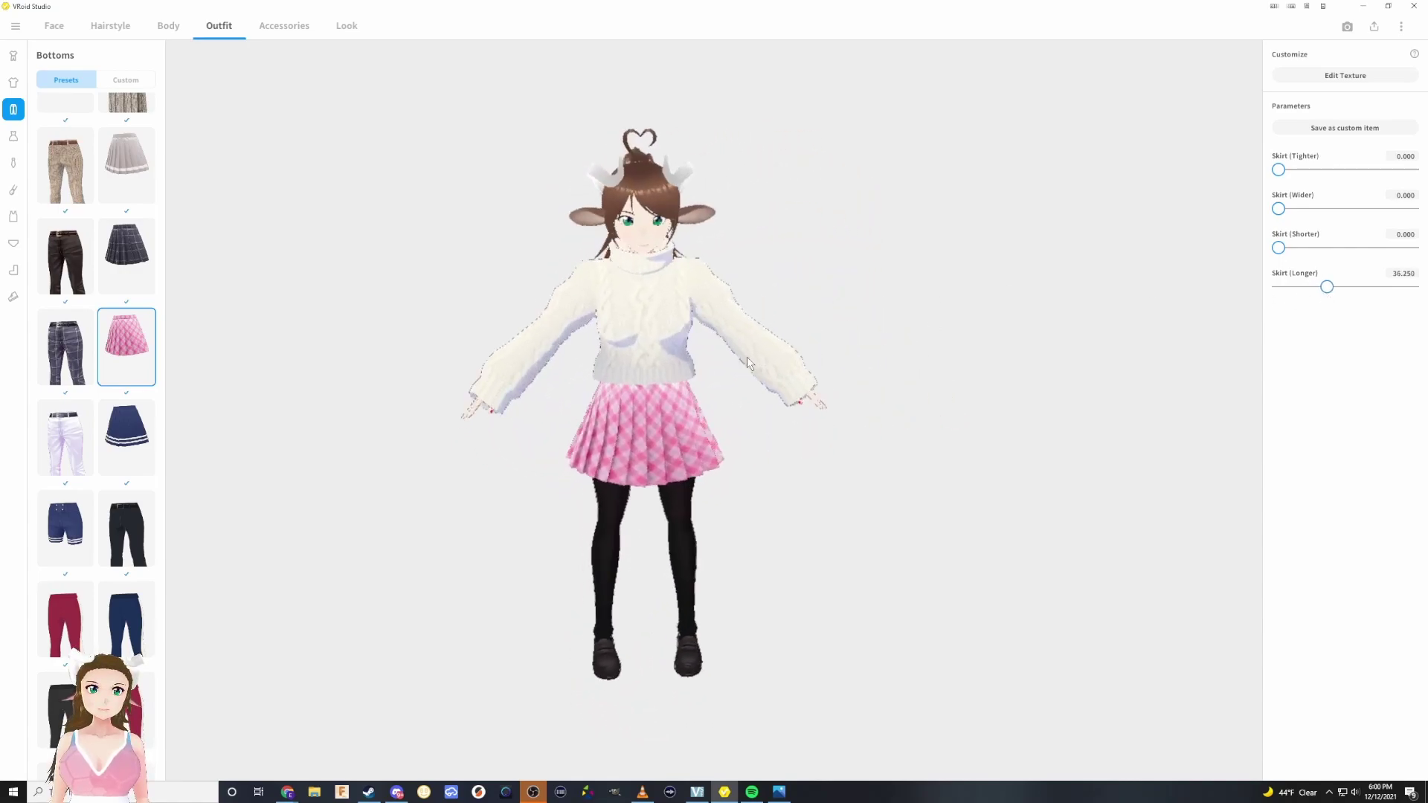
Step: In Tops, try collar sag, a tall turtleneck collar and collar thickness, then undo them
left_click(13, 85)
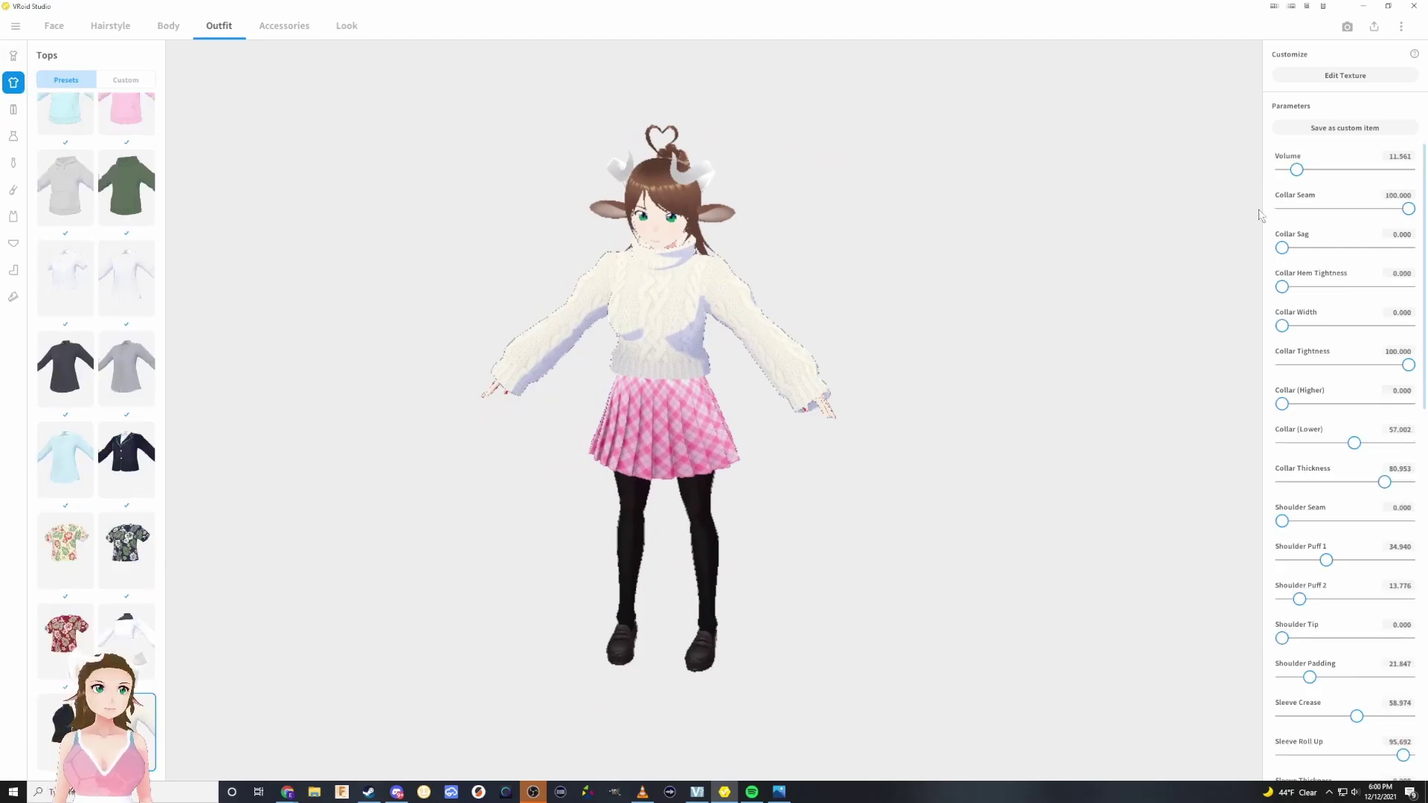
scroll(864, 314, "up", 3)
scroll(719, 374, "up", 3)
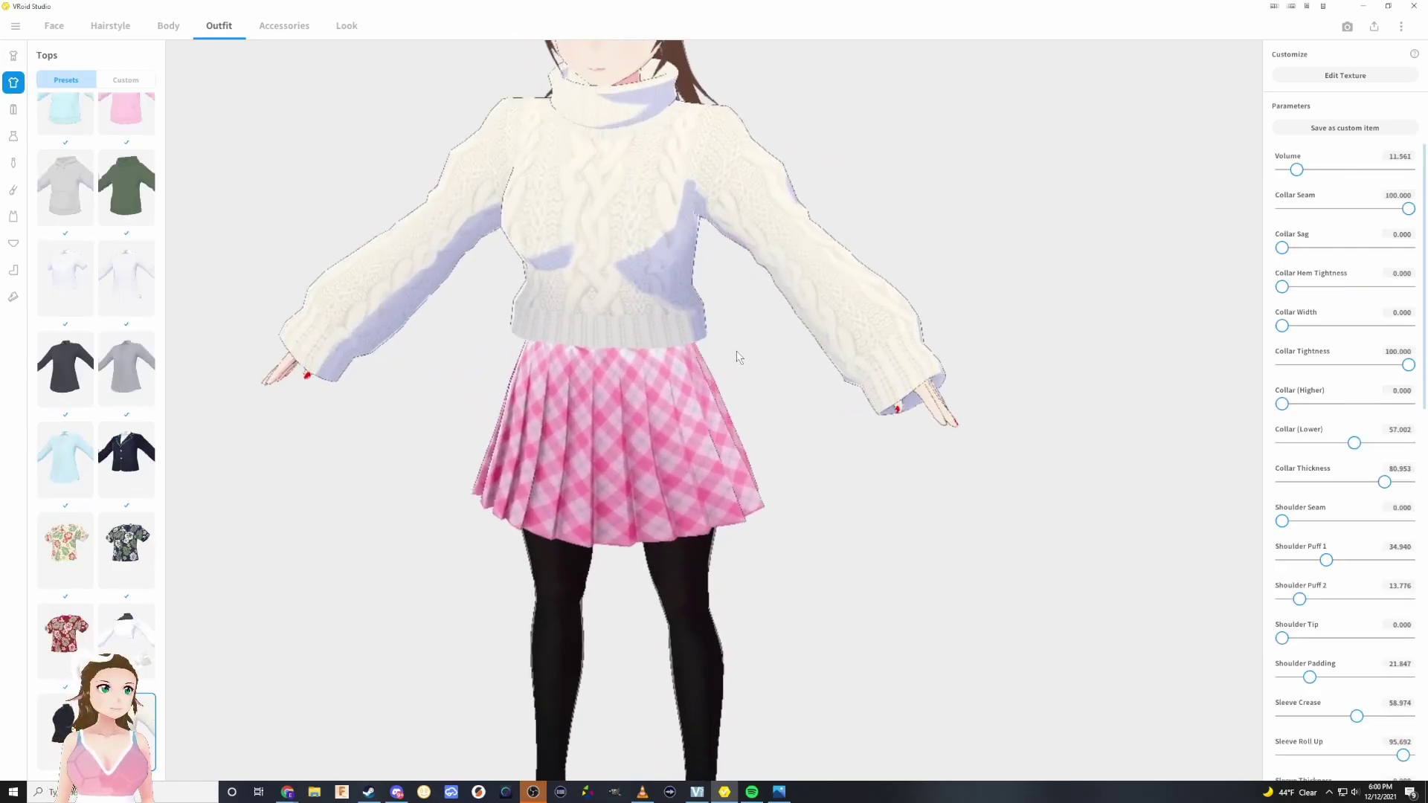
right_click_drag(720, 374, 756, 350)
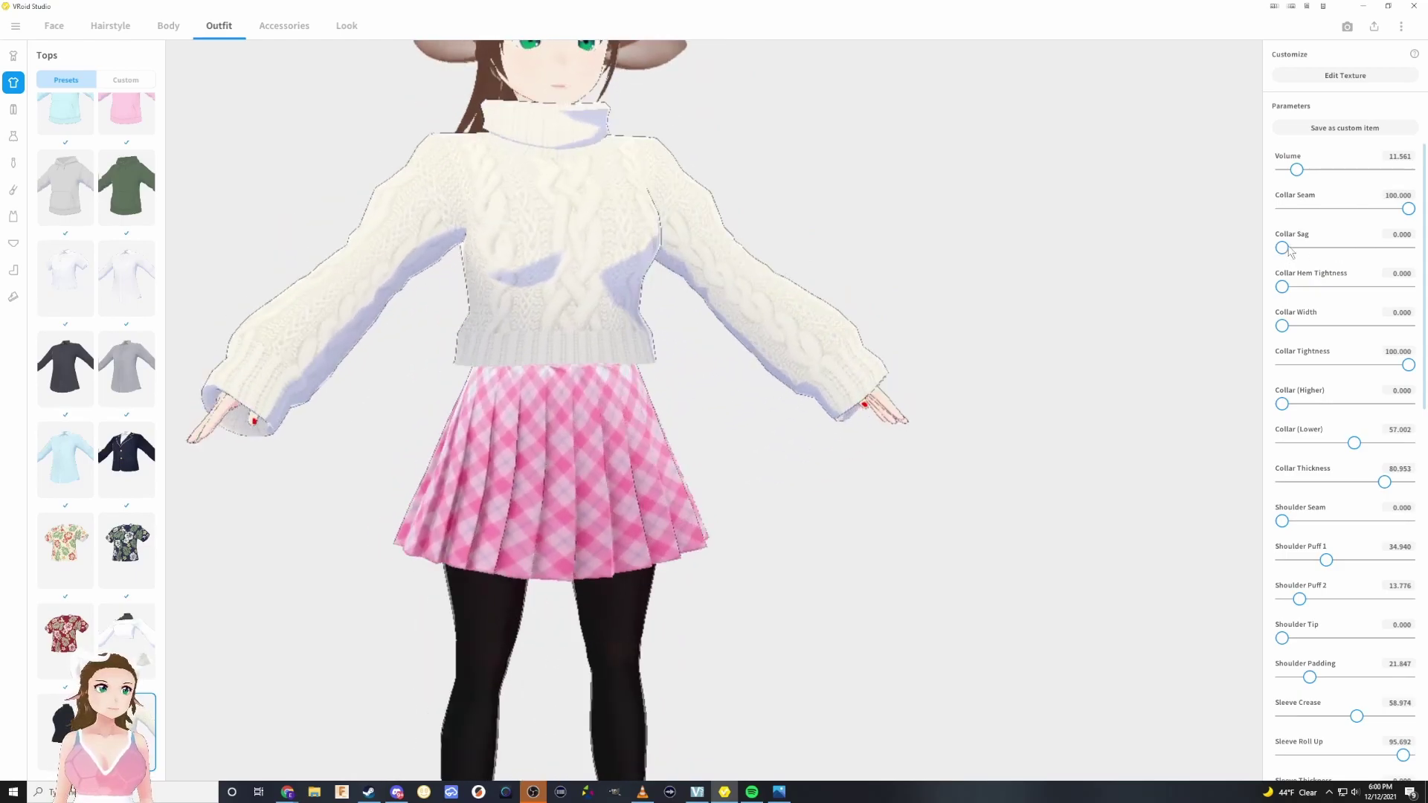
mouse_move(1281, 247)
left_mouse_down()
mouse_move(1396, 248)
mouse_move(1281, 248)
left_mouse_up()
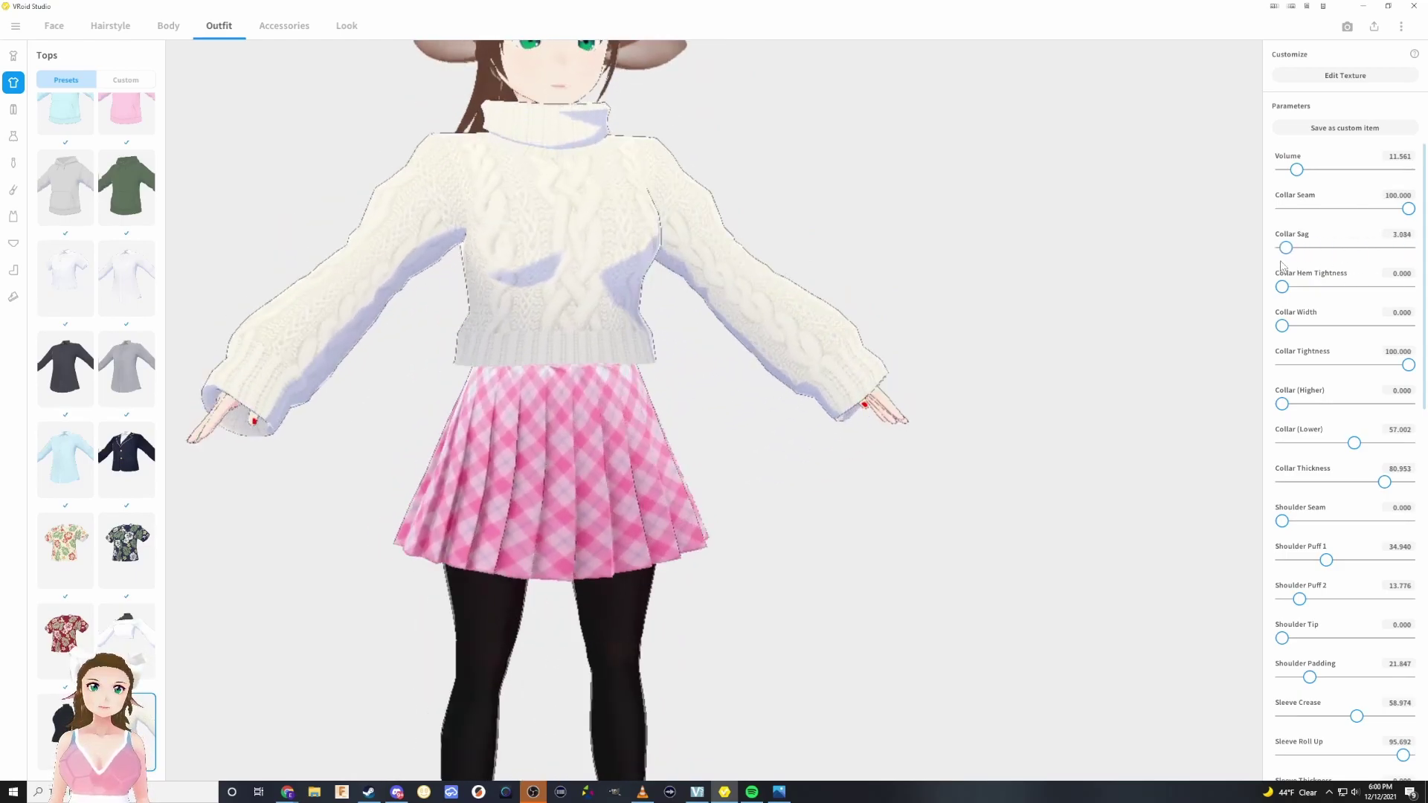
right_click_drag(864, 432, 1053, 434)
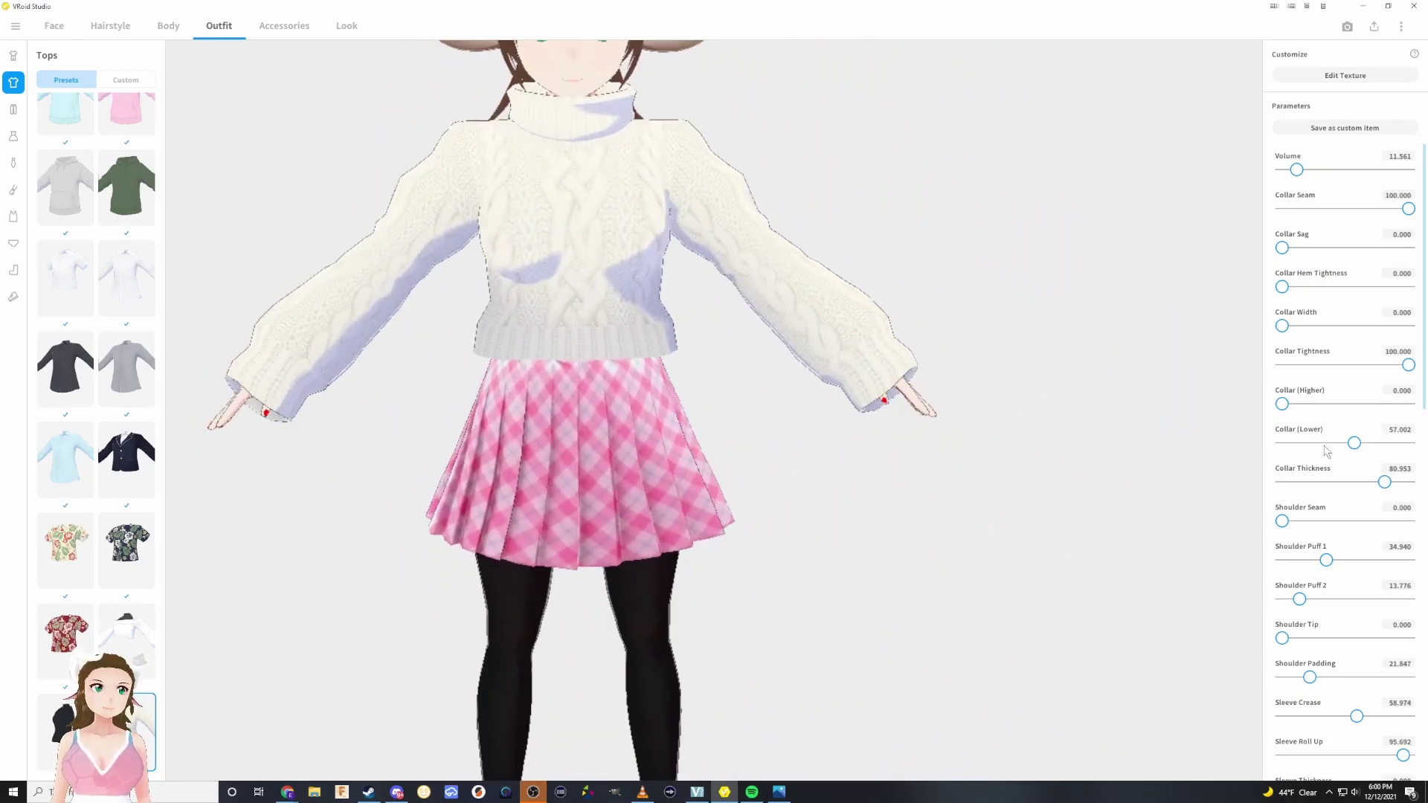
left_click_drag(1354, 443, 1232, 425)
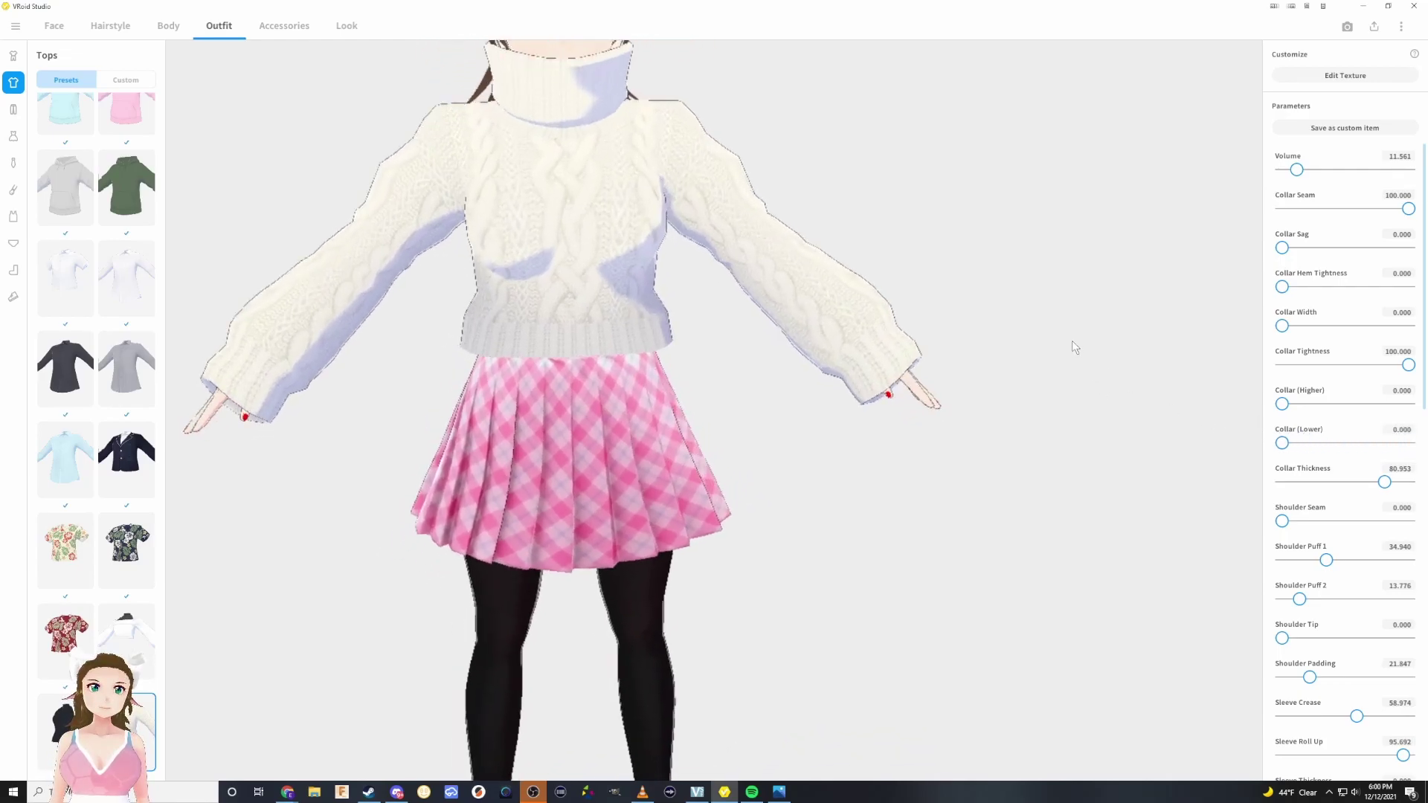
scroll(957, 405, "up", 3)
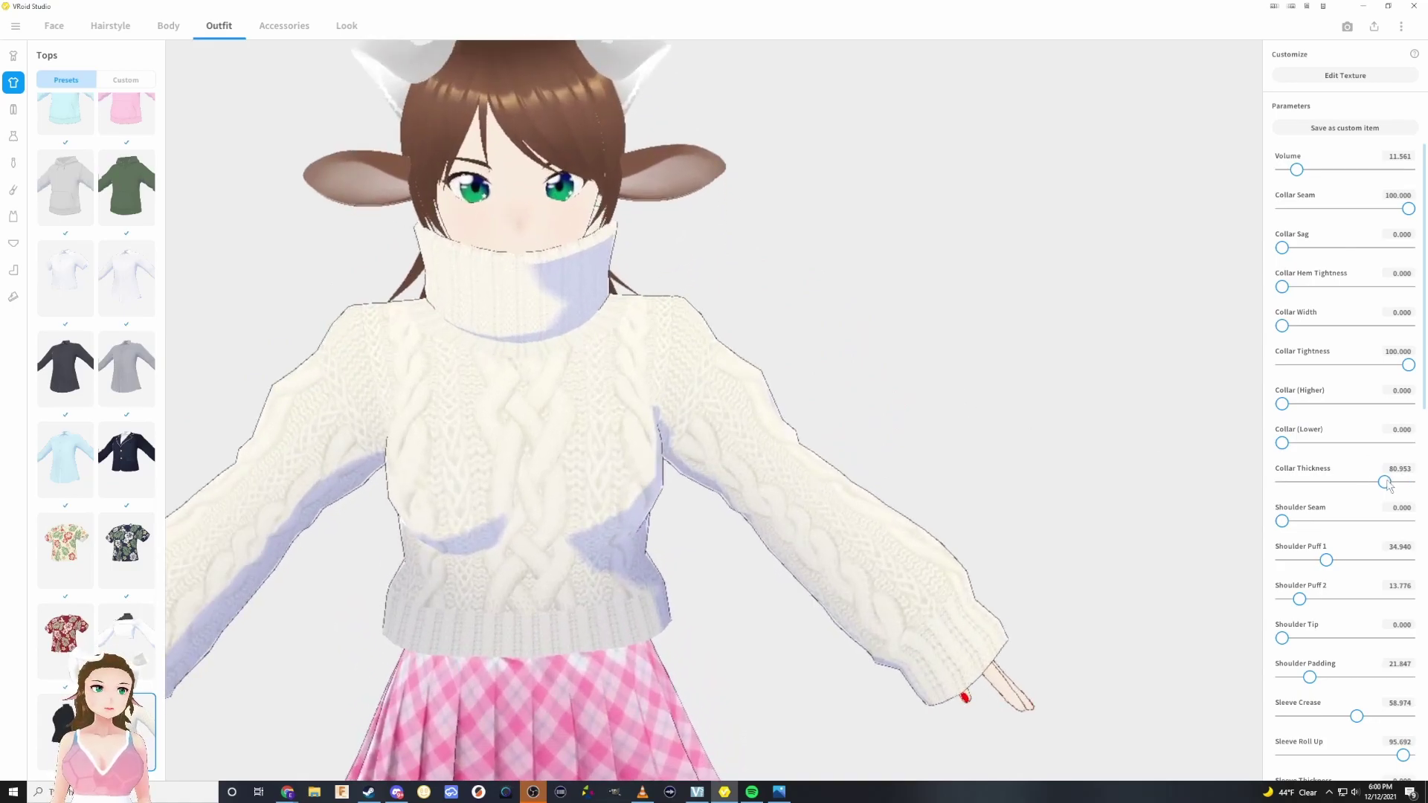
mouse_move(1384, 482)
left_mouse_down()
mouse_move(1228, 485)
mouse_move(1410, 511)
left_mouse_up()
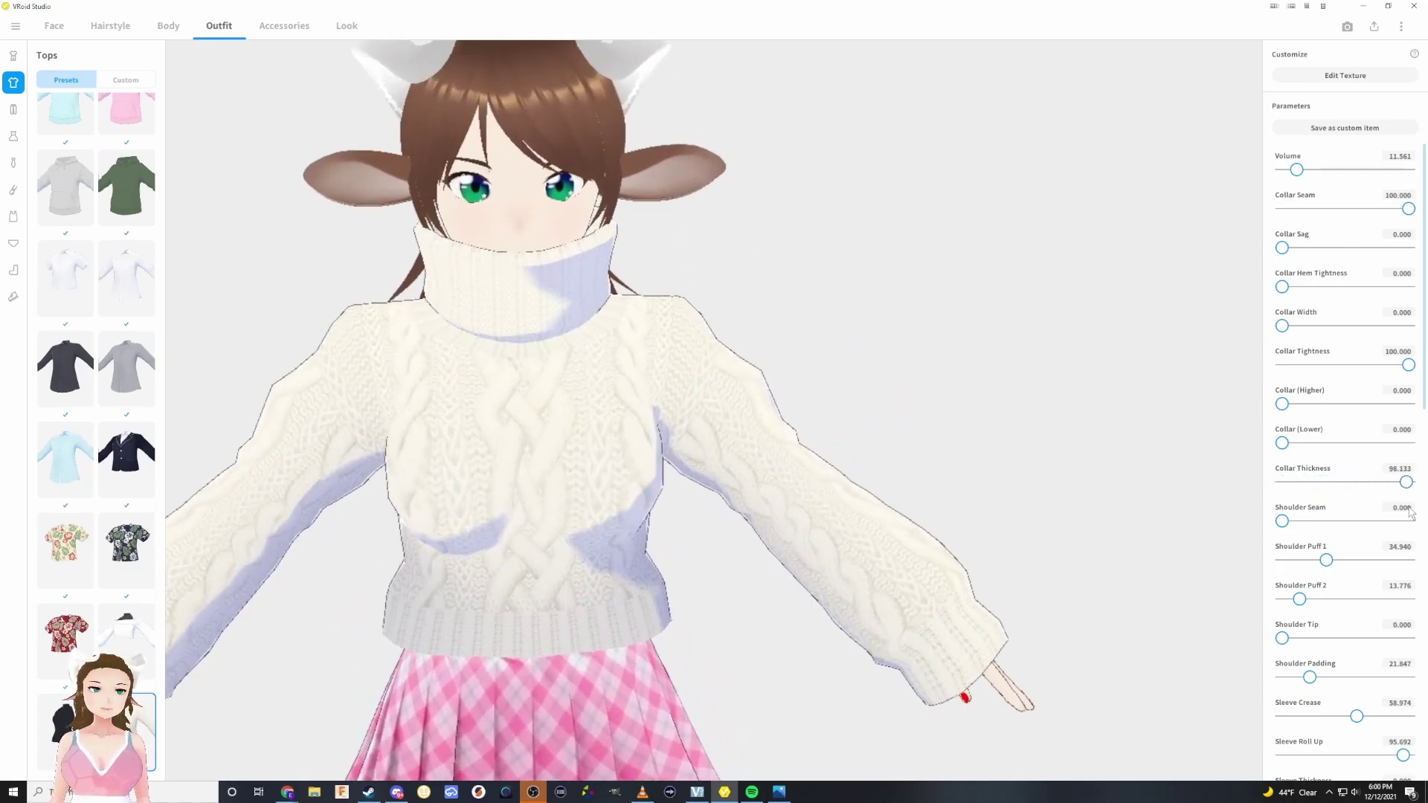
key("ctrl+z")
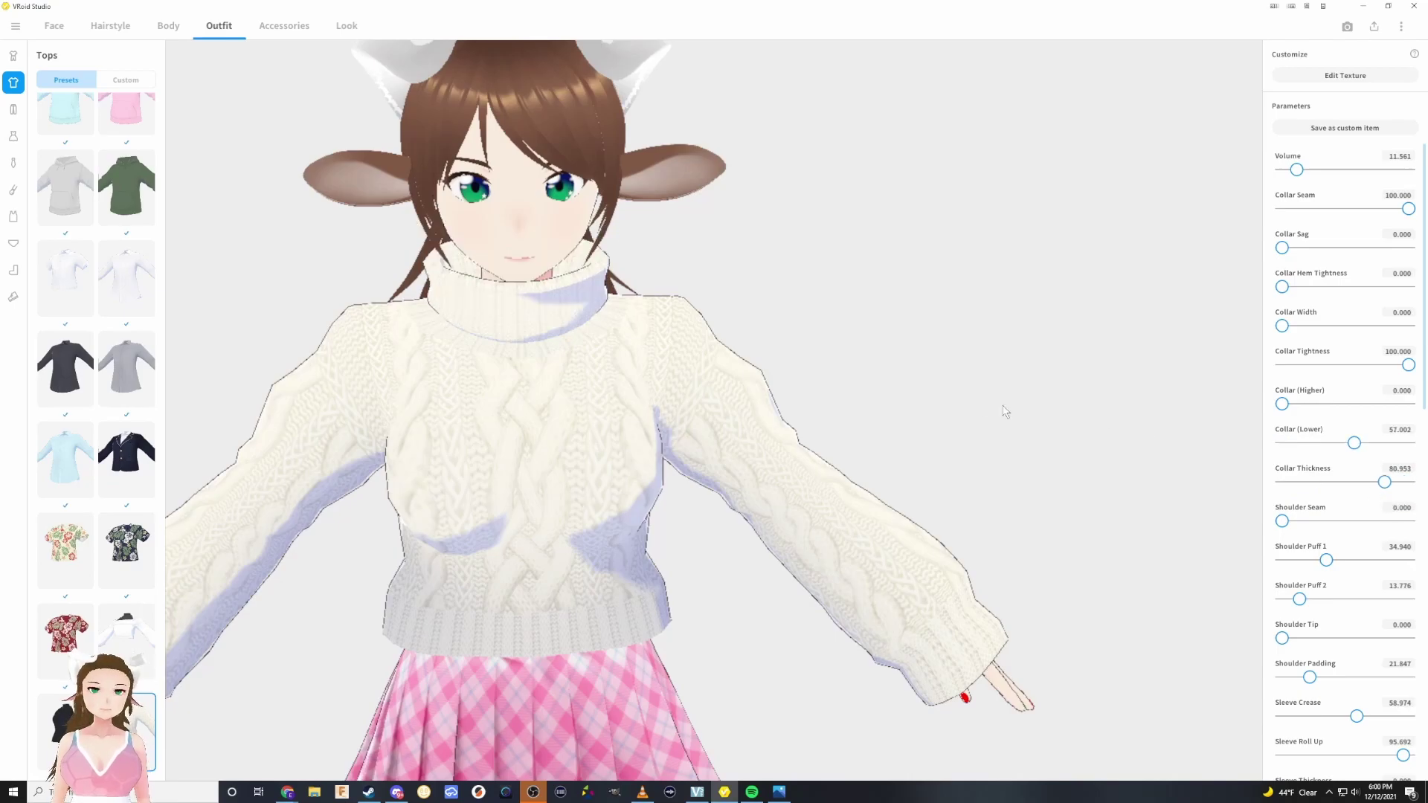
key("ctrl+z")
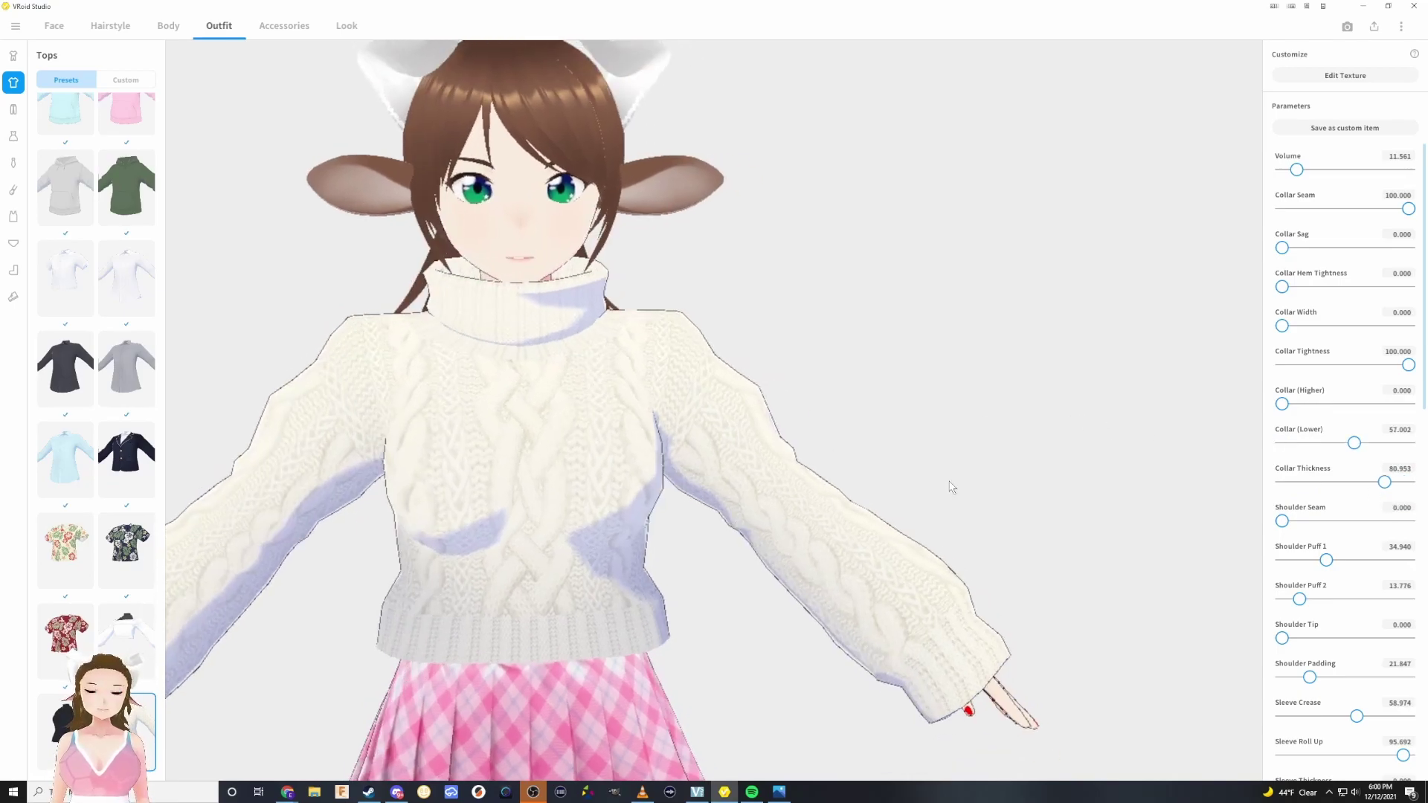
Step: Nudge the sweater's shoulder puff and scroll down to the waist parameters
middle_click_drag(934, 421, 1004, 319)
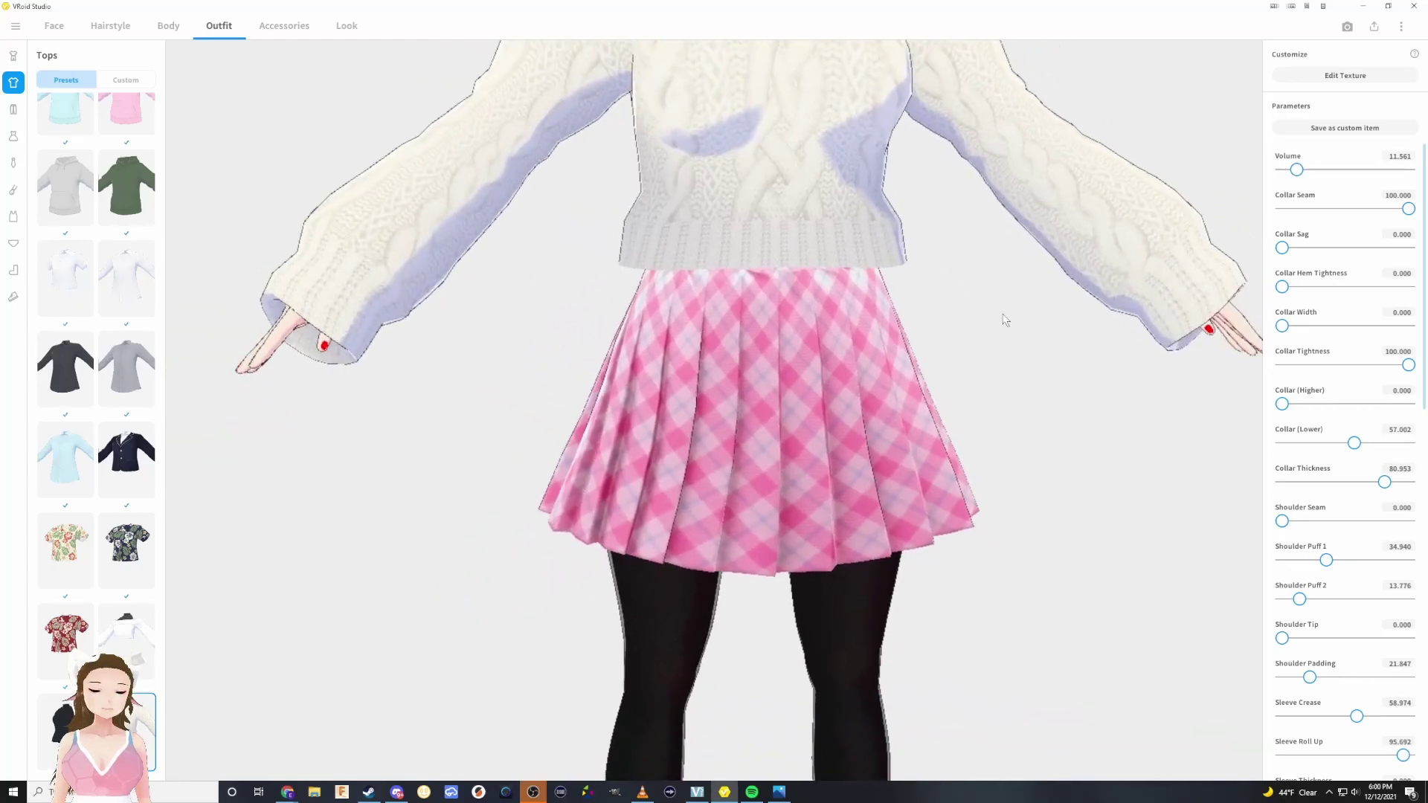
mouse_move(1054, 382)
middle_mouse_down()
mouse_move(947, 383)
mouse_move(855, 489)
middle_mouse_up()
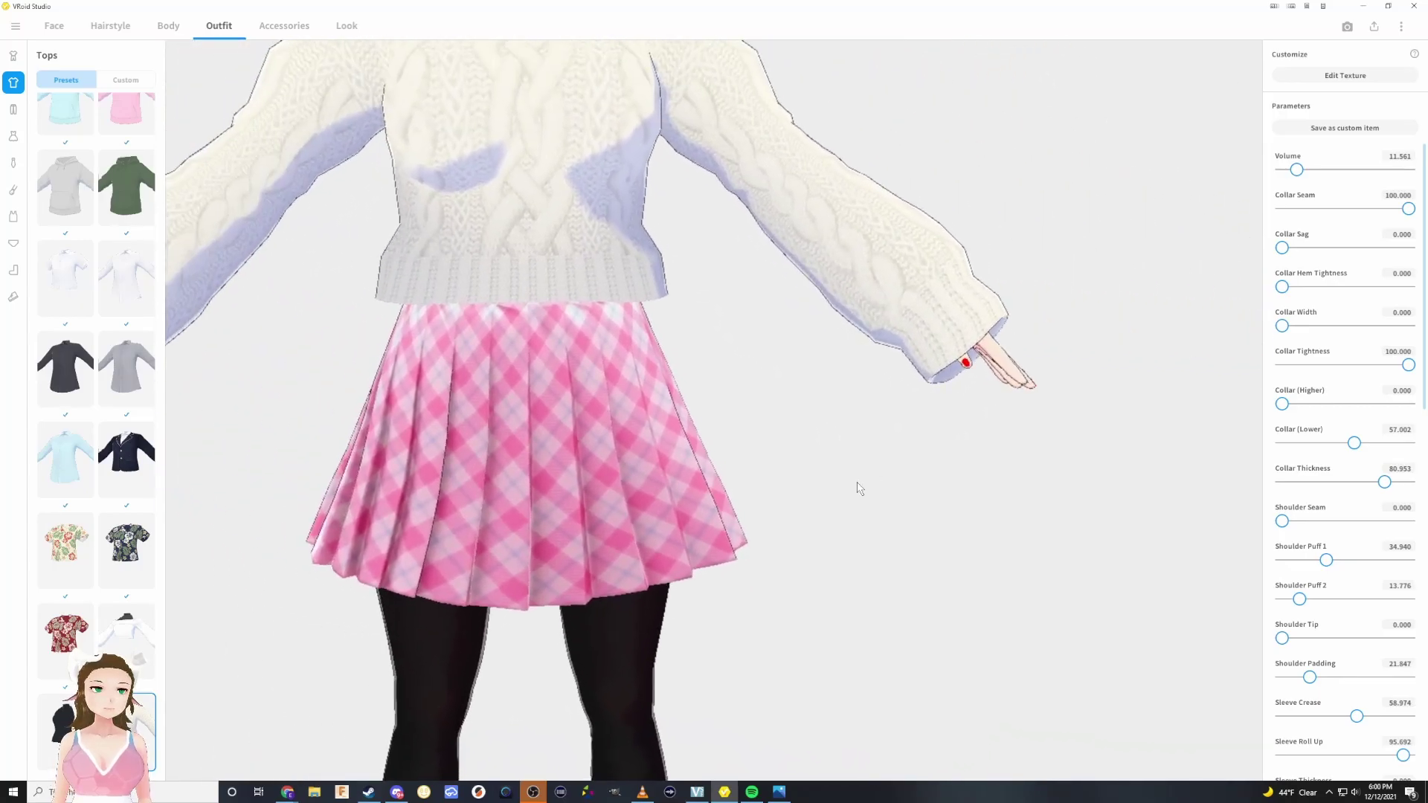
scroll(898, 428, "down", 1)
scroll(899, 413, "down", 1)
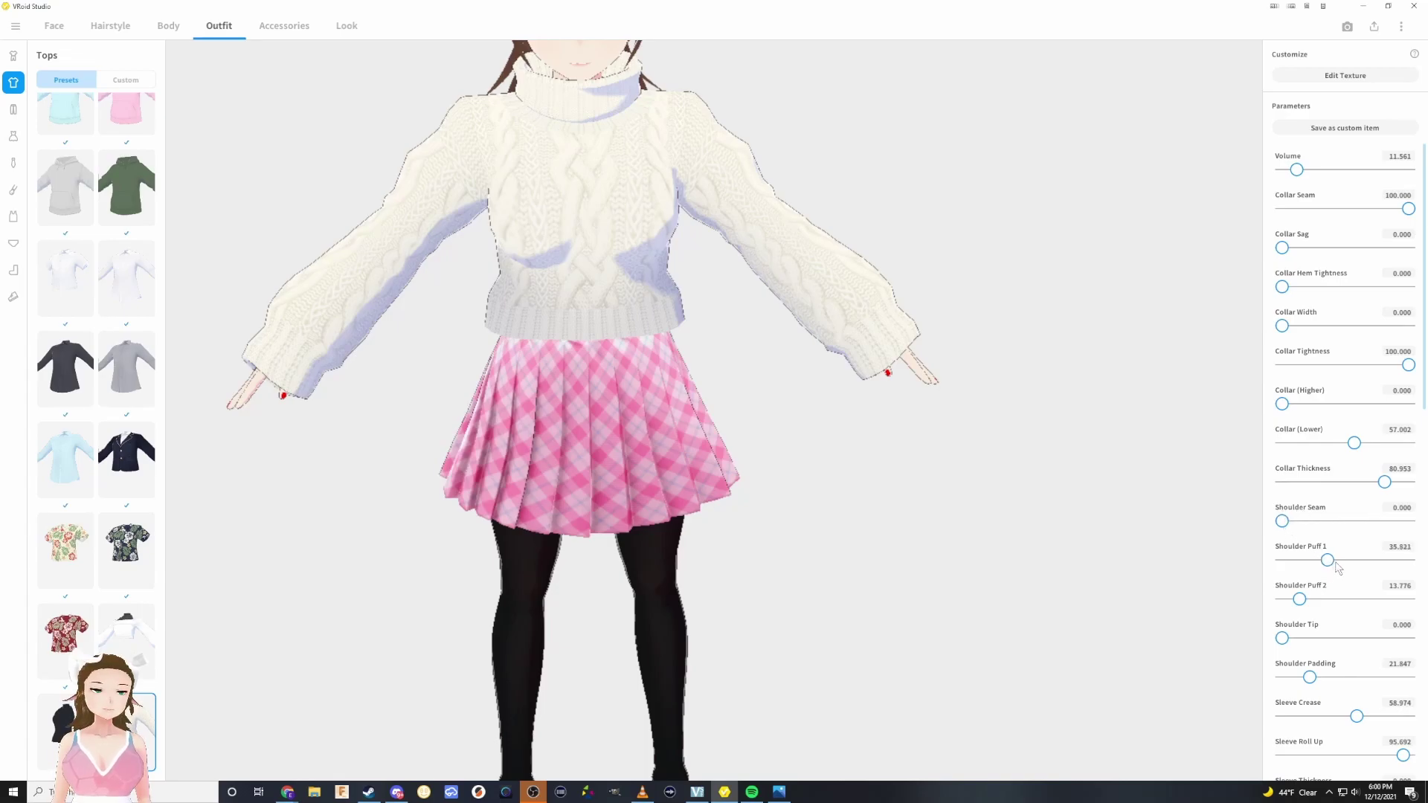
left_click_drag(1336, 564, 1326, 561)
scroll(1297, 629, "down", 1)
scroll(1295, 594, "down", 1)
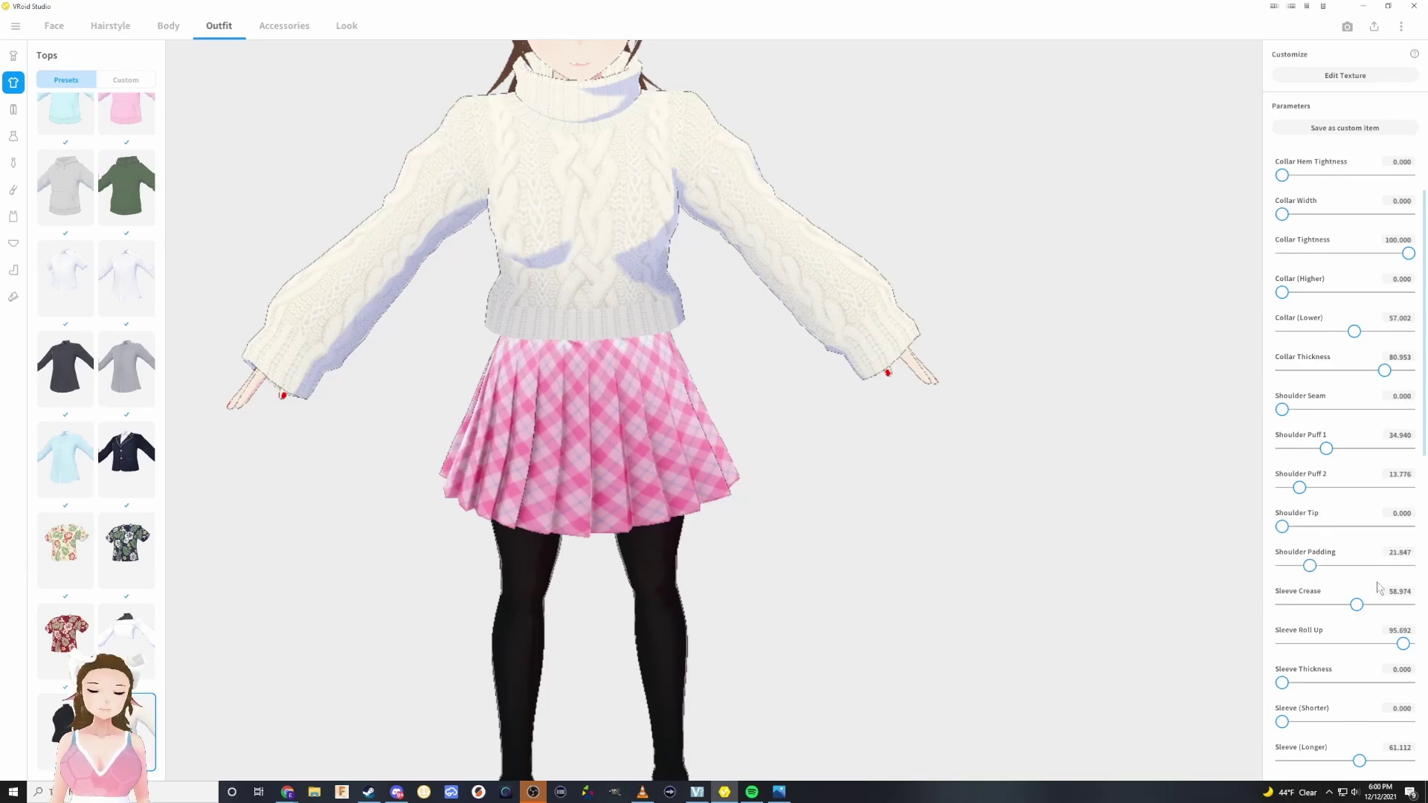
scroll(1368, 591, "down", 1)
scroll(1357, 598, "down", 1)
scroll(1353, 602, "down", 2)
scroll(1352, 606, "down", 1)
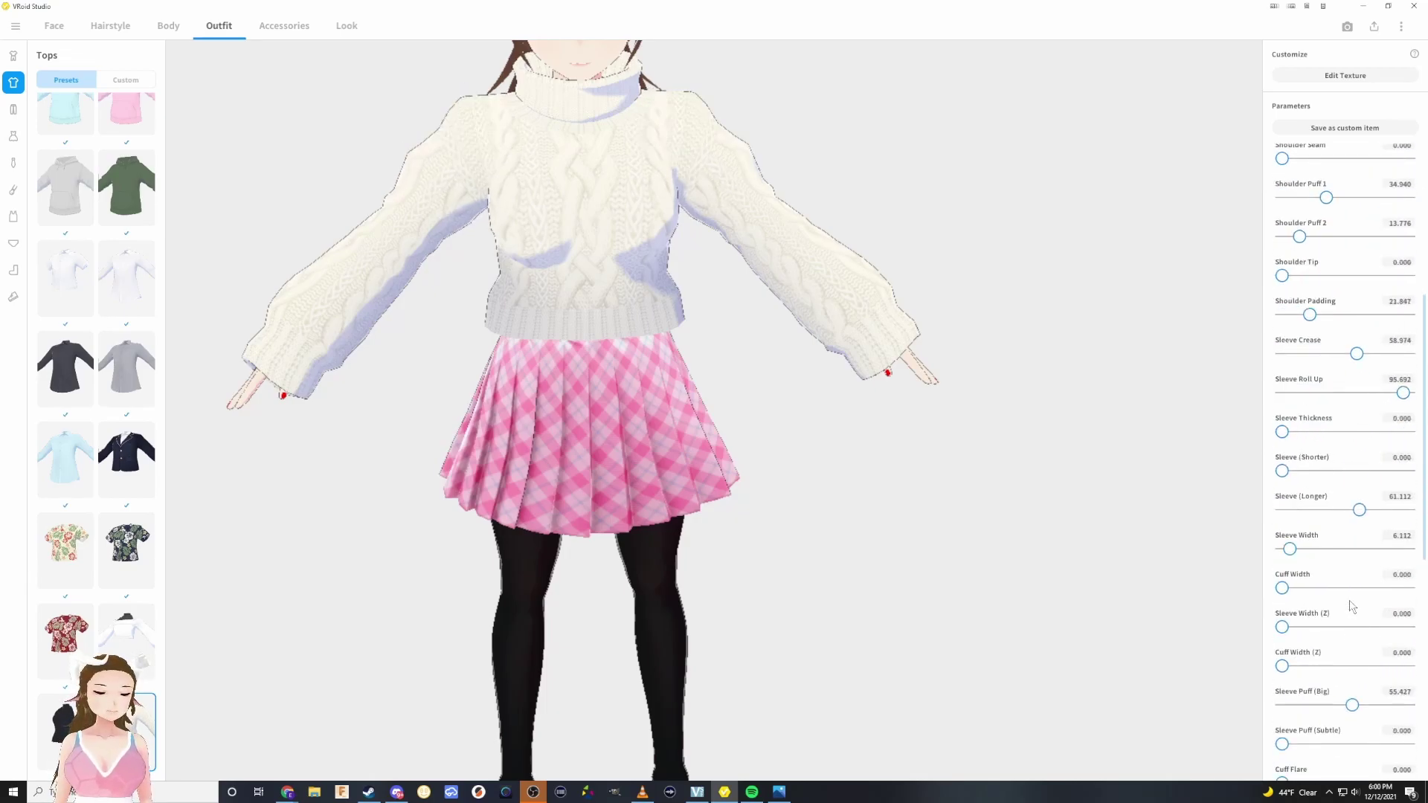
scroll(1352, 606, "down", 2)
scroll(1352, 606, "down", 2)
scroll(1351, 605, "down", 1)
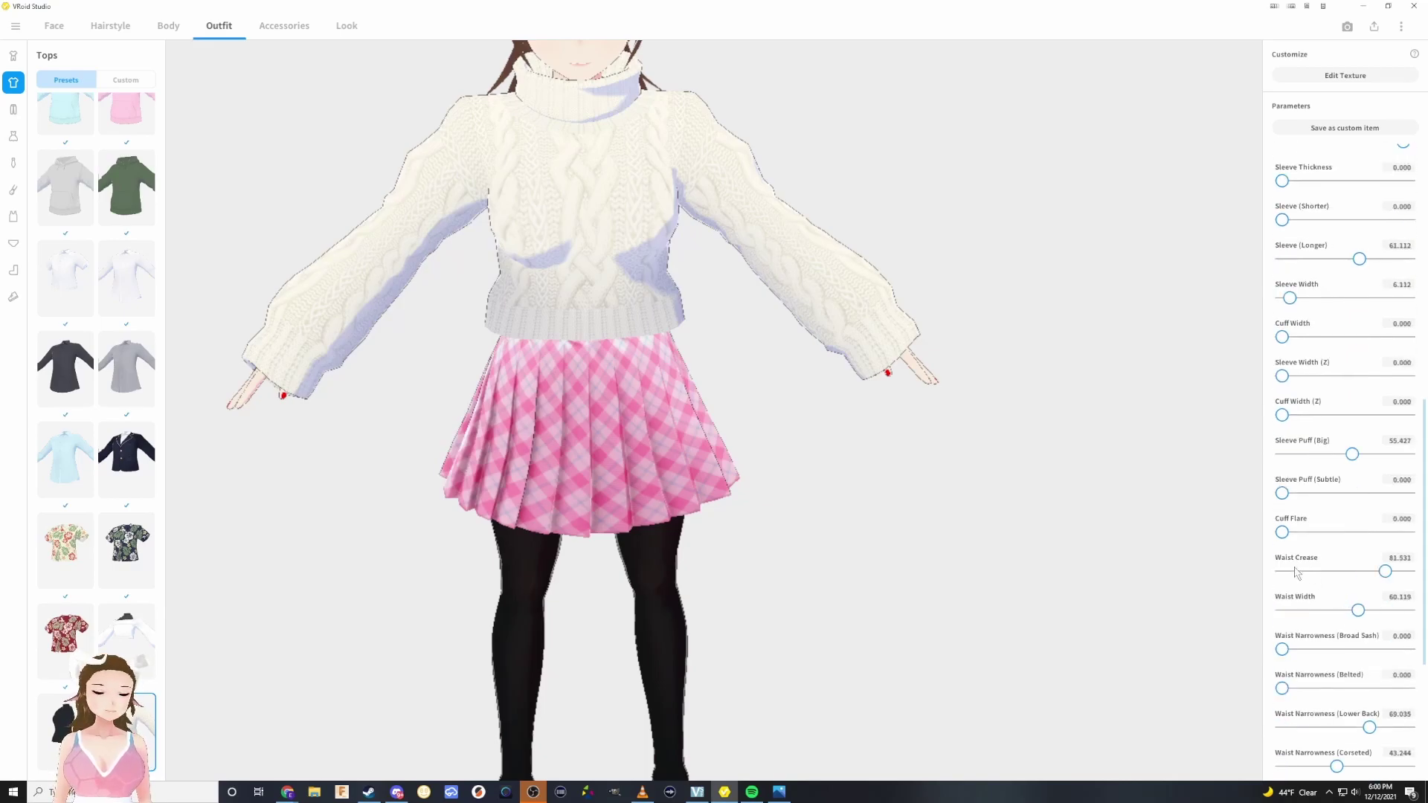
scroll(1316, 582, "down", 1)
scroll(1314, 586, "down", 2)
scroll(1312, 591, "down", 1)
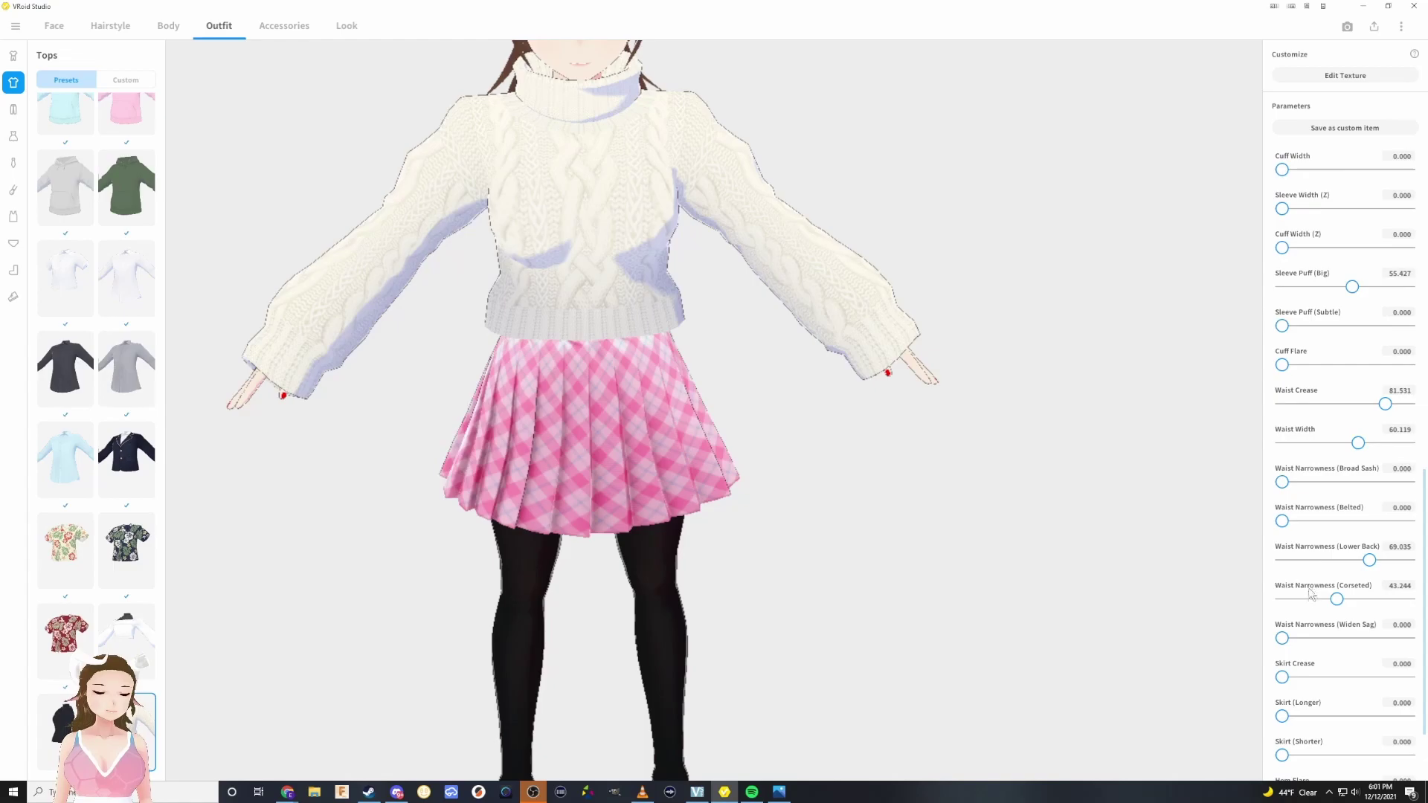
scroll(1312, 617, "down", 1)
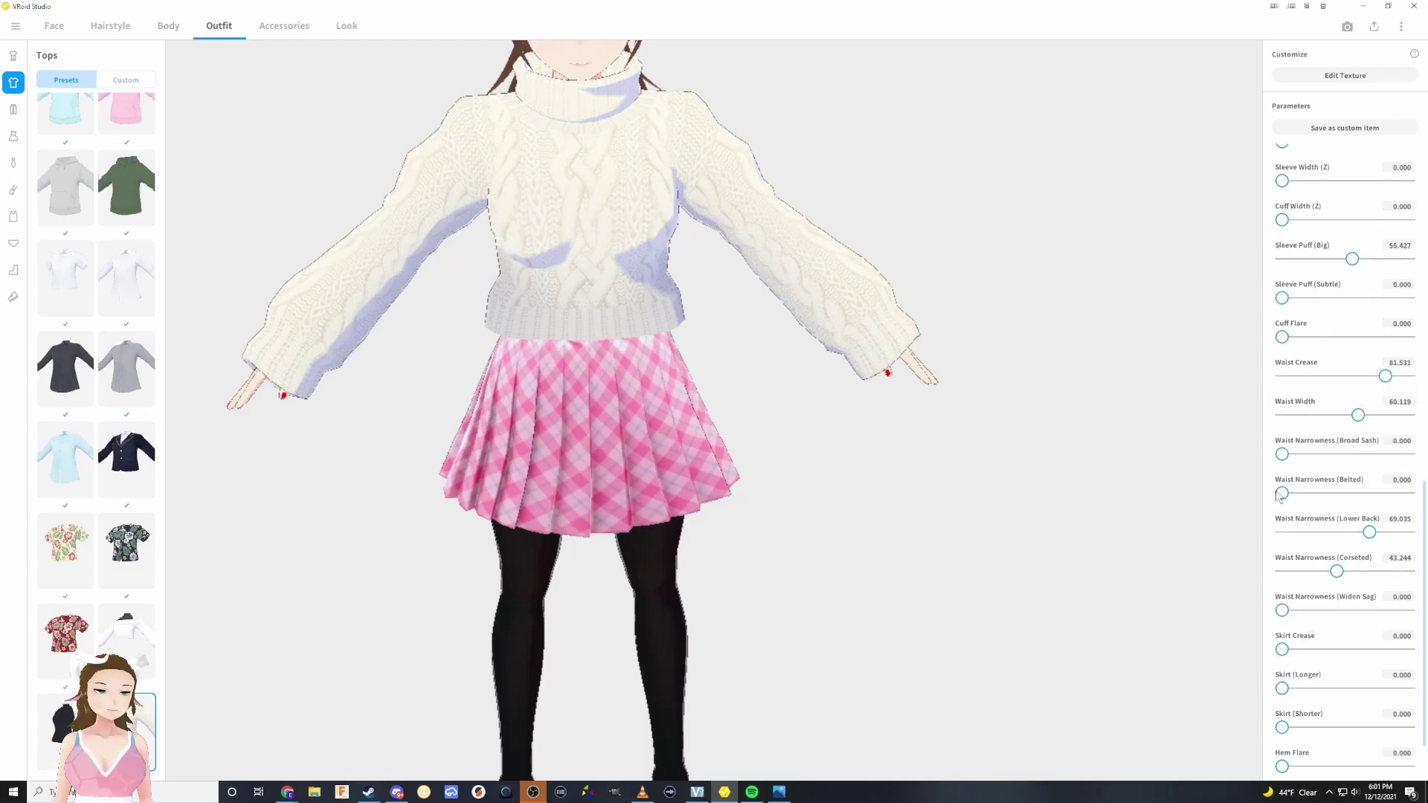
Step: Cinch the sweater waist to Belted about 38.8 and Broad Sash about 30
mouse_move(1282, 493)
left_mouse_down()
mouse_move(1377, 508)
mouse_move(1336, 504)
left_mouse_up()
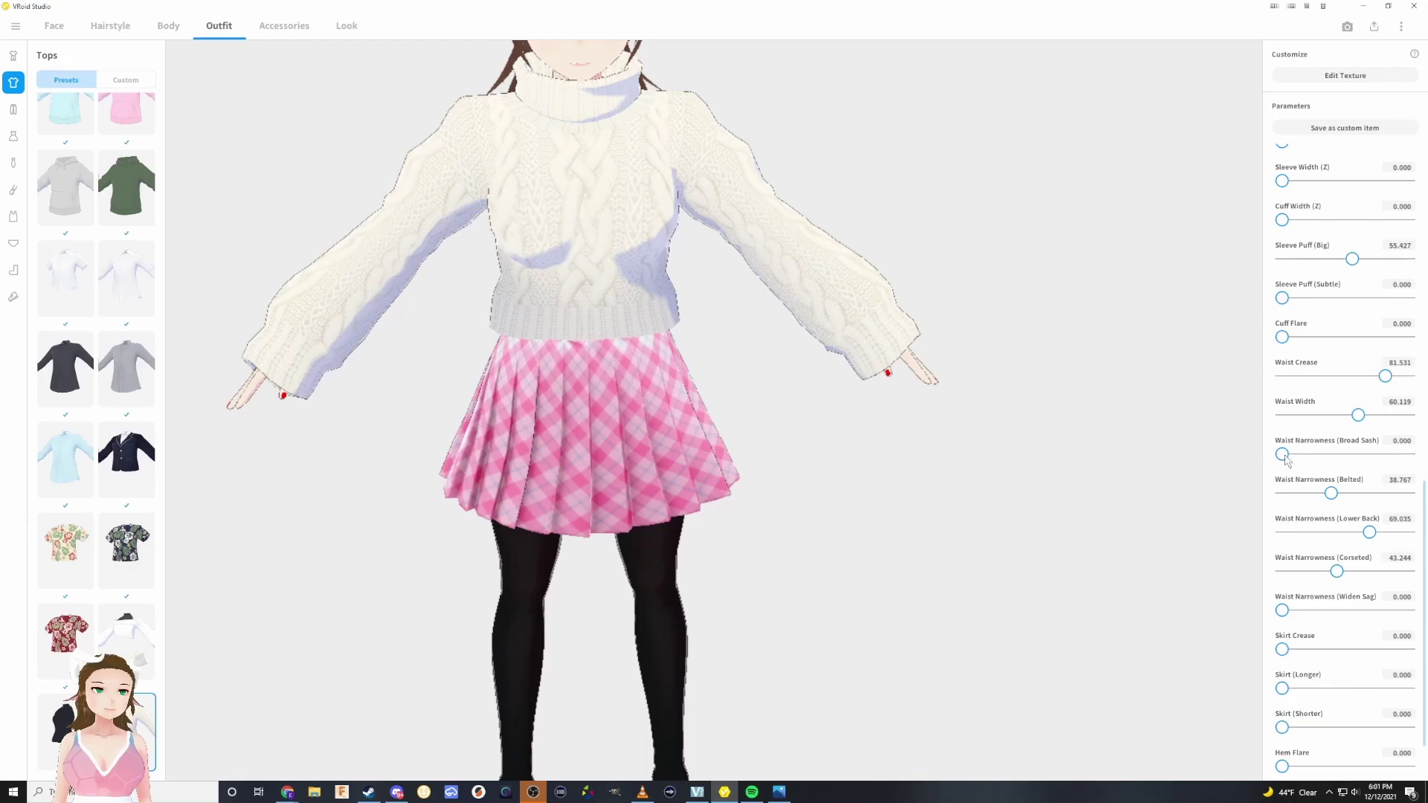
left_click_drag(1282, 454, 1349, 466)
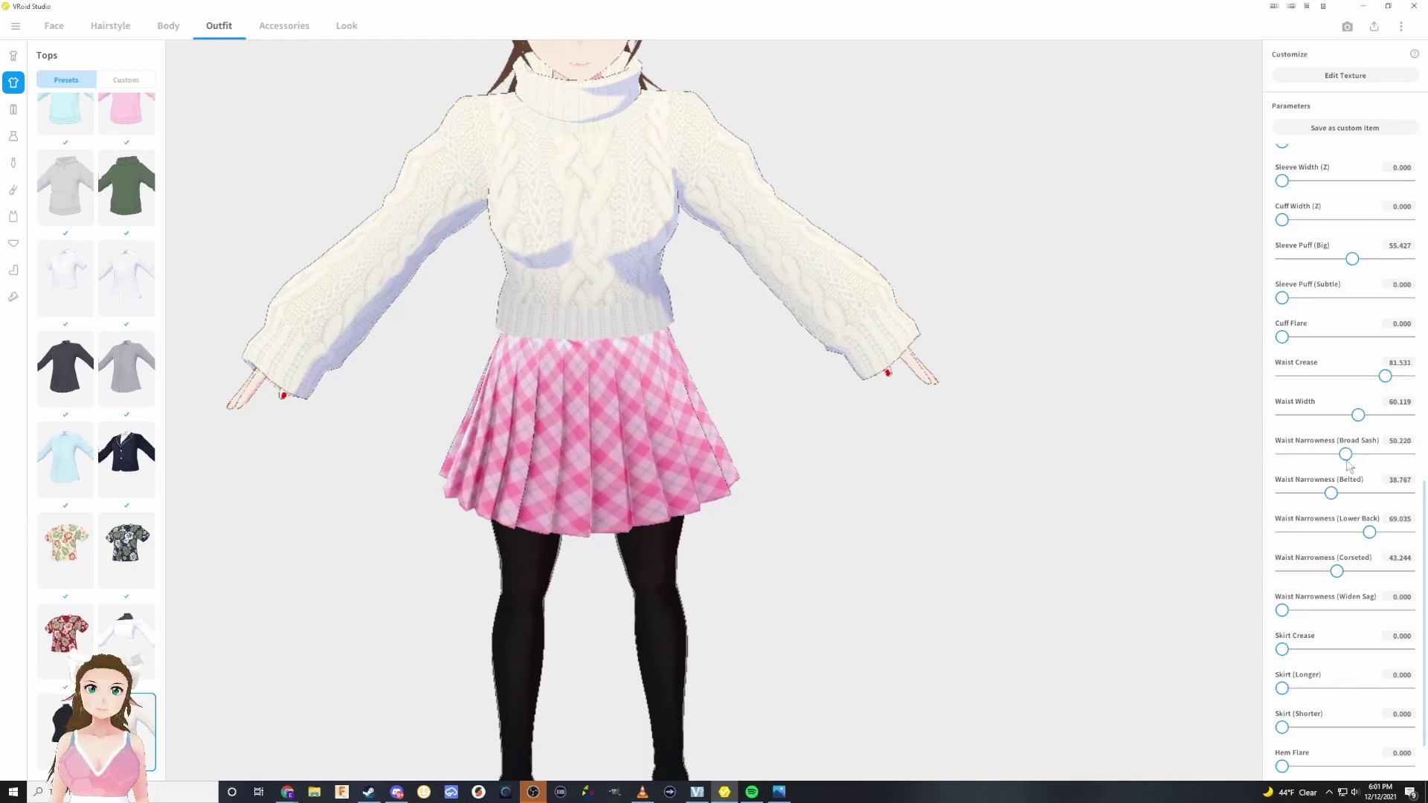
mouse_move(831, 400)
left_mouse_down()
mouse_move(863, 402)
mouse_move(870, 382)
mouse_move(906, 396)
left_mouse_up()
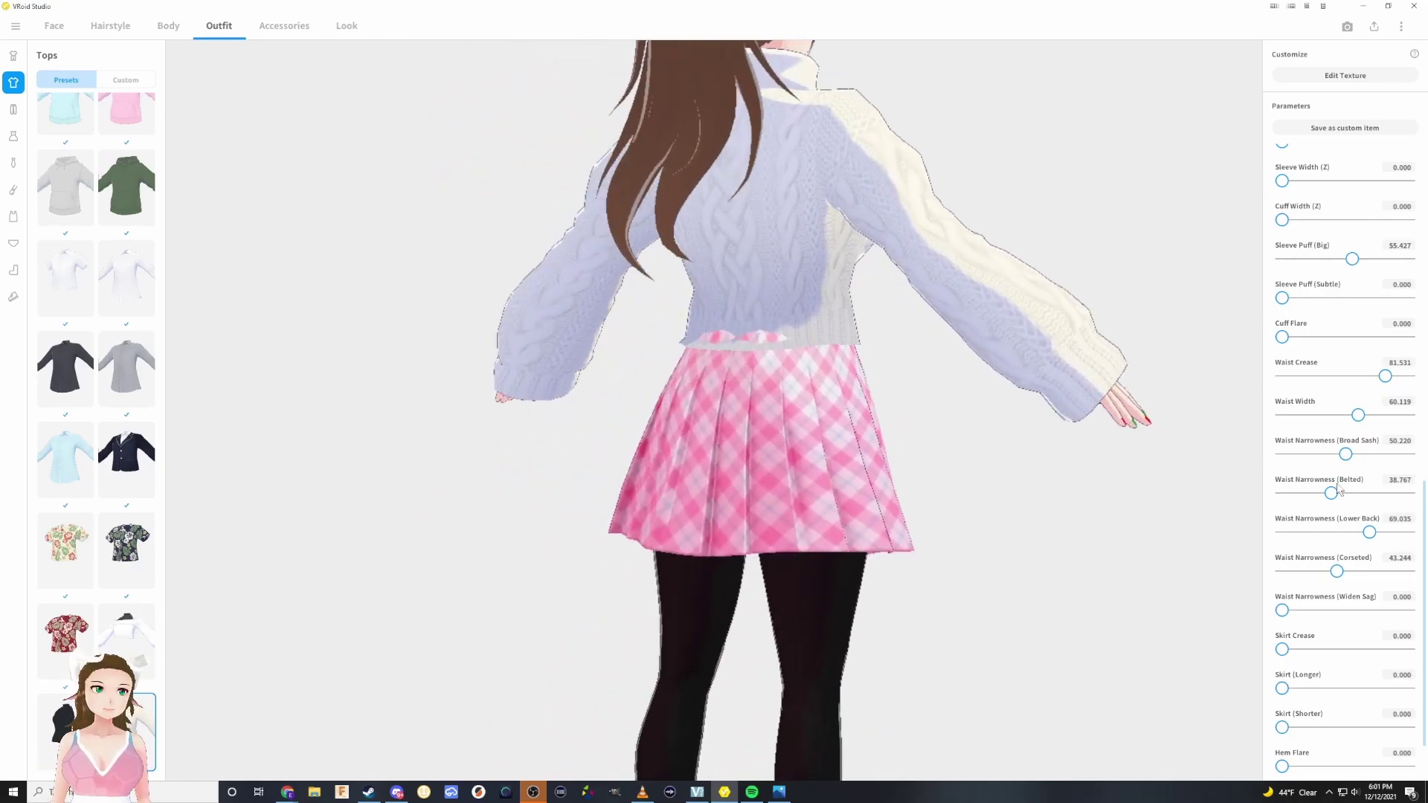
left_click_drag(1347, 455, 1325, 458)
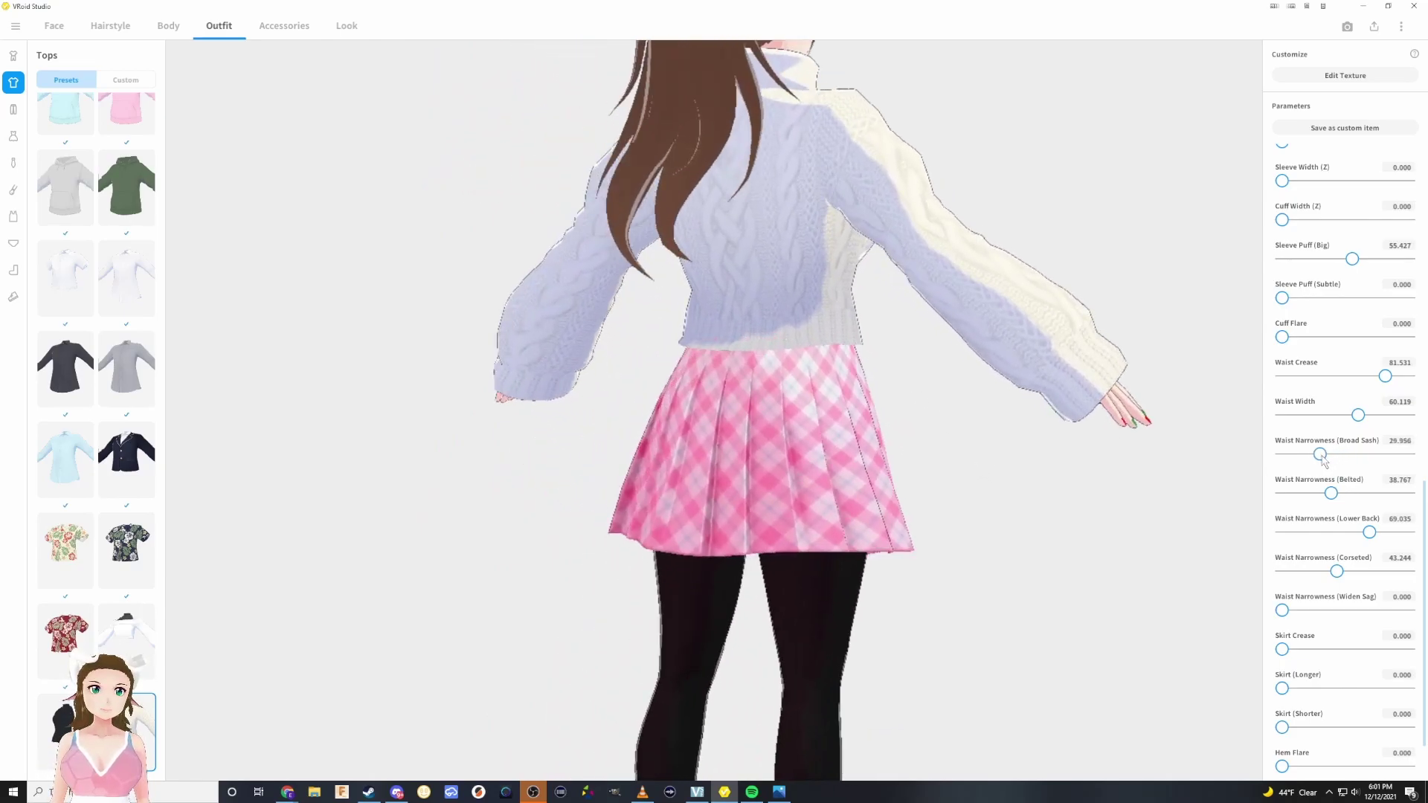
right_click_drag(998, 424, 966, 426)
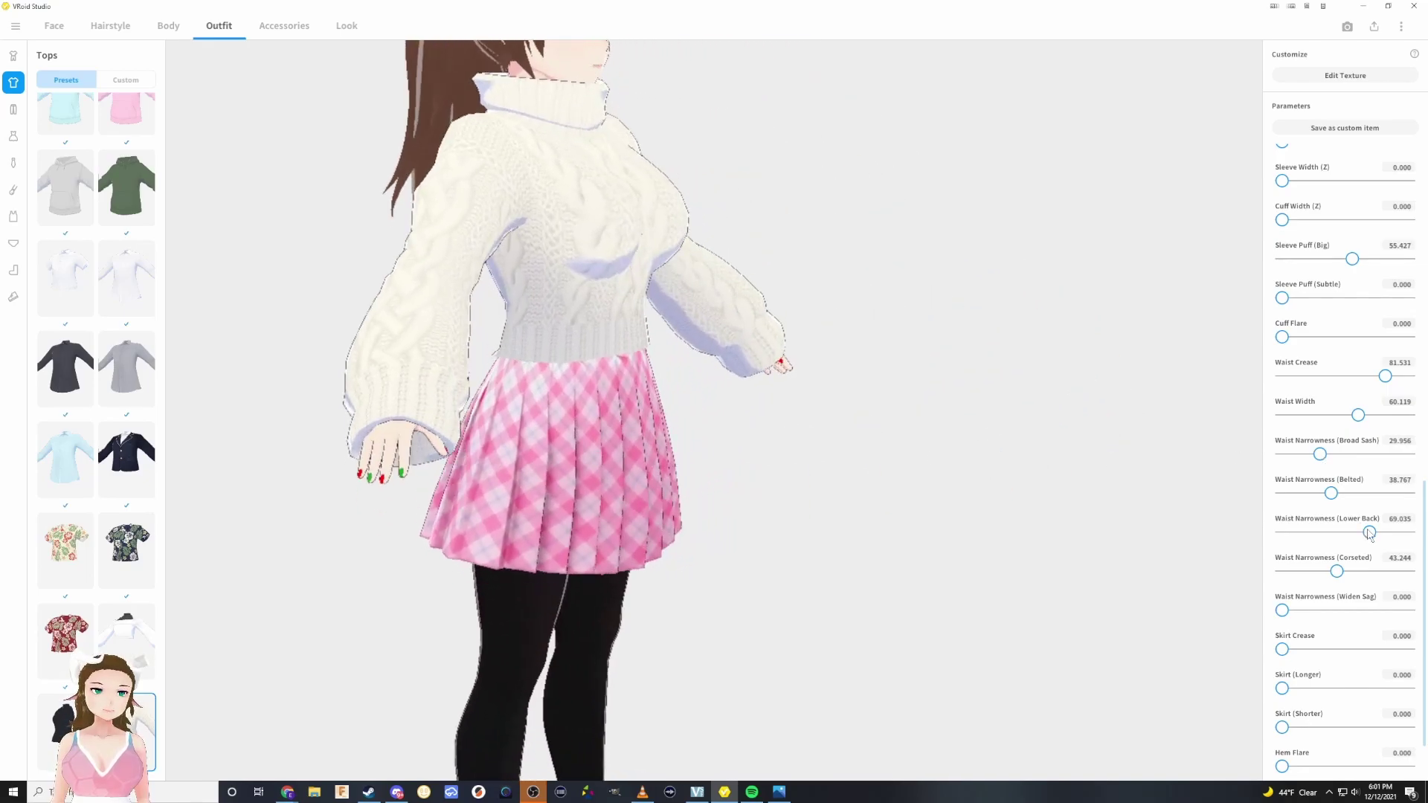
Step: Tweak the lower-back waist narrowing up and back, settling at 69.035
mouse_move(1370, 534)
left_mouse_down()
mouse_move(1322, 533)
mouse_move(1390, 540)
left_mouse_up()
right_click_drag(1189, 500, 933, 451)
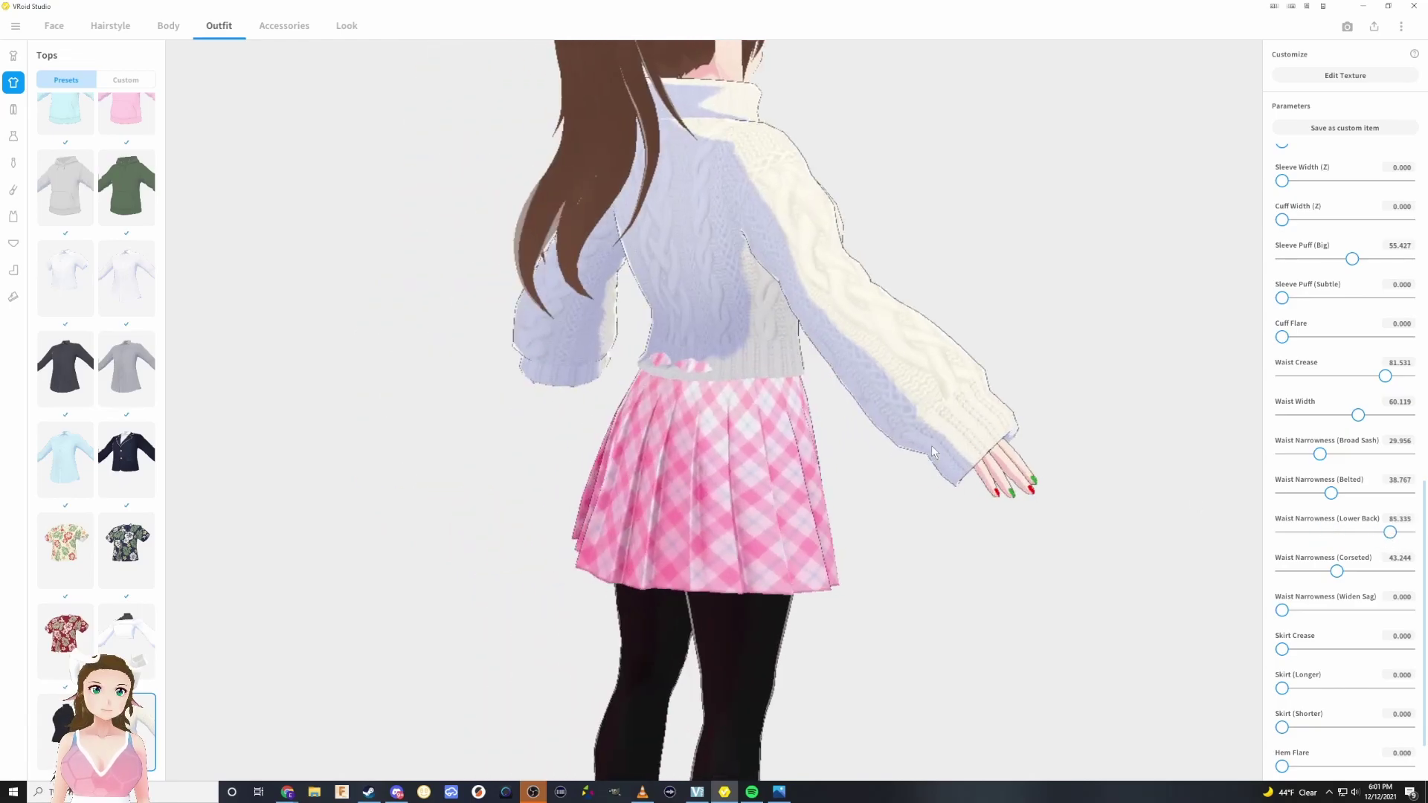
left_click_drag(1390, 534, 1372, 534)
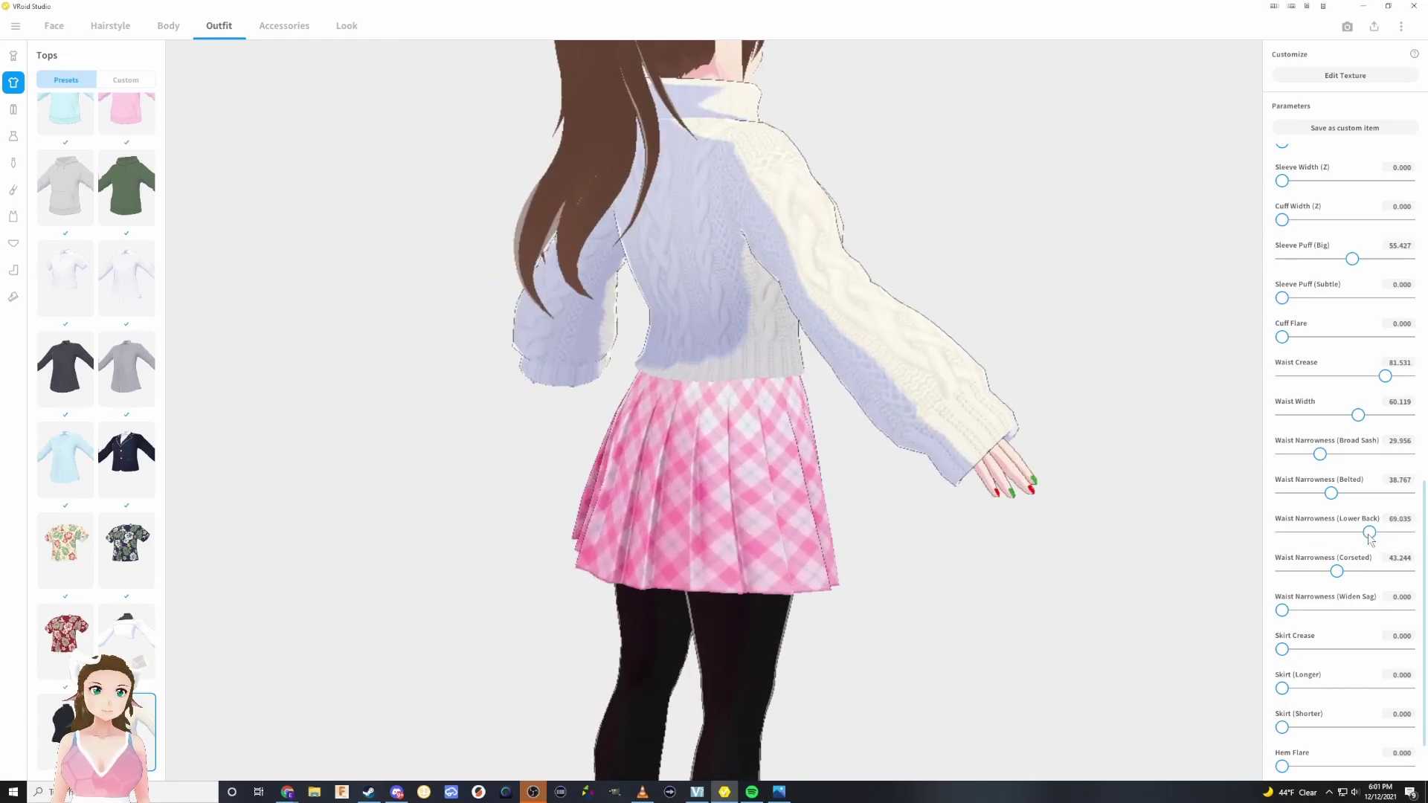
mouse_move(1108, 538)
right_mouse_down()
mouse_move(1080, 531)
mouse_move(1028, 551)
mouse_move(962, 513)
right_mouse_up()
scroll(1045, 558, "down", 3)
scroll(967, 511, "up", 3)
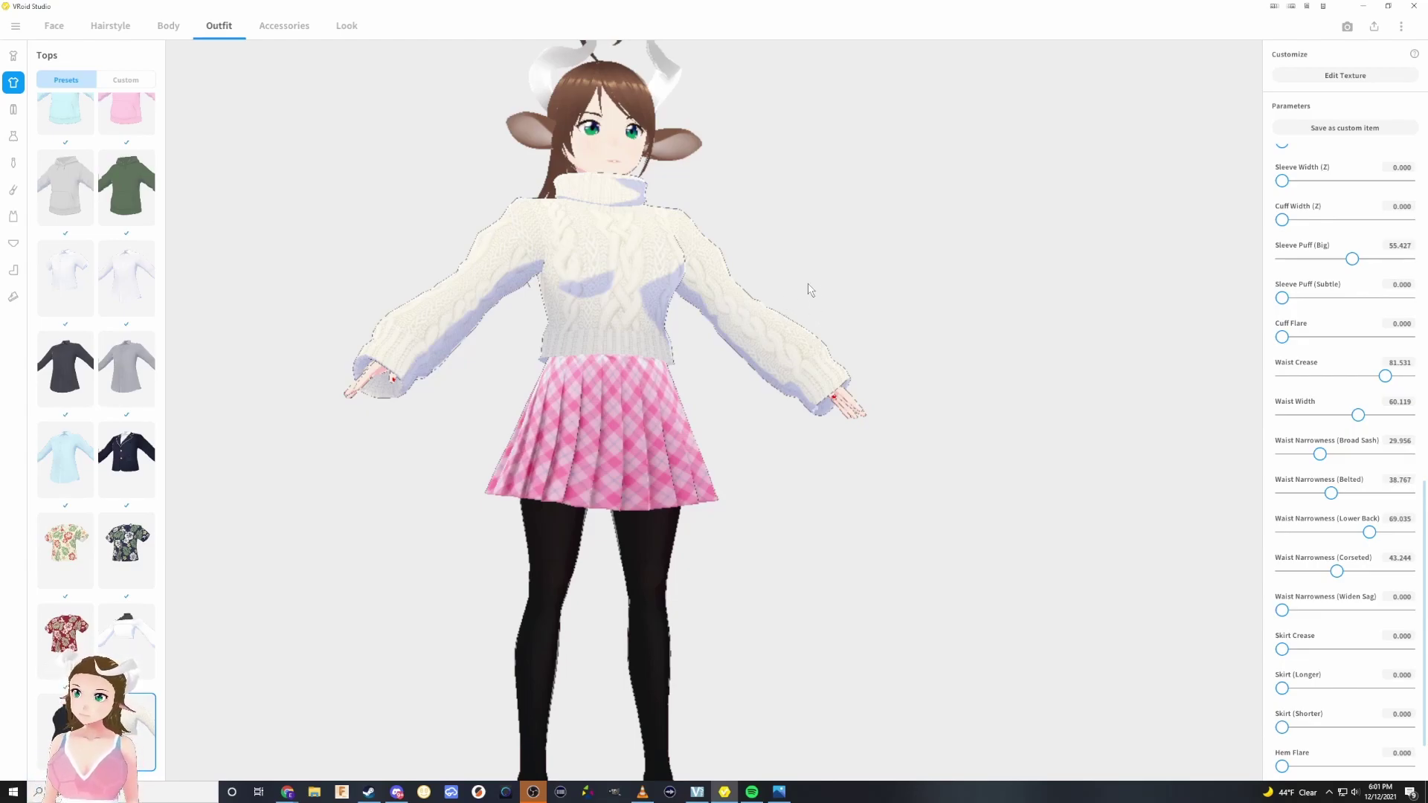
Step: Go through Accessories to the Look tab to show the Outline Width sliders
mouse_move(836, 281)
right_mouse_down()
mouse_move(818, 299)
mouse_move(837, 288)
right_mouse_up()
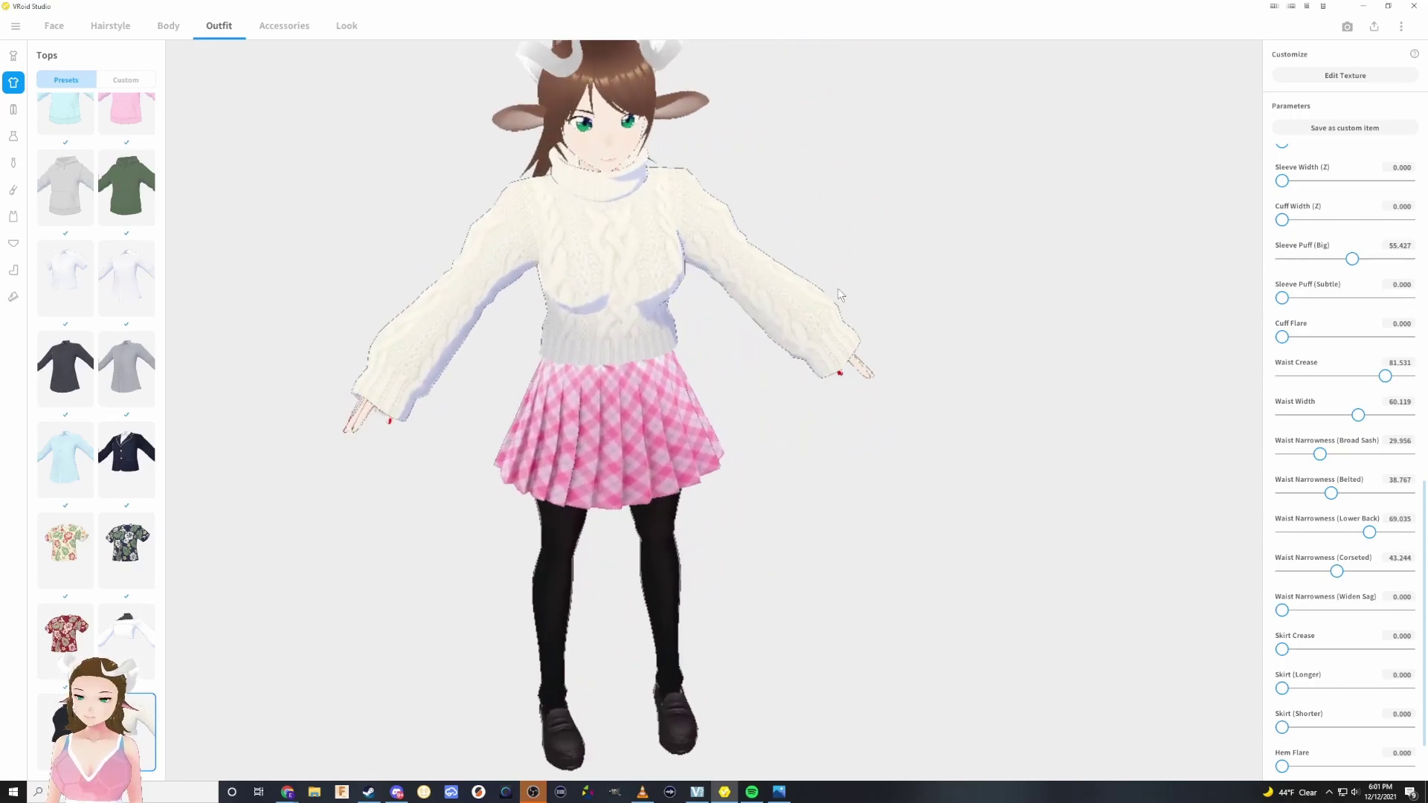
left_click(284, 26)
left_click(346, 27)
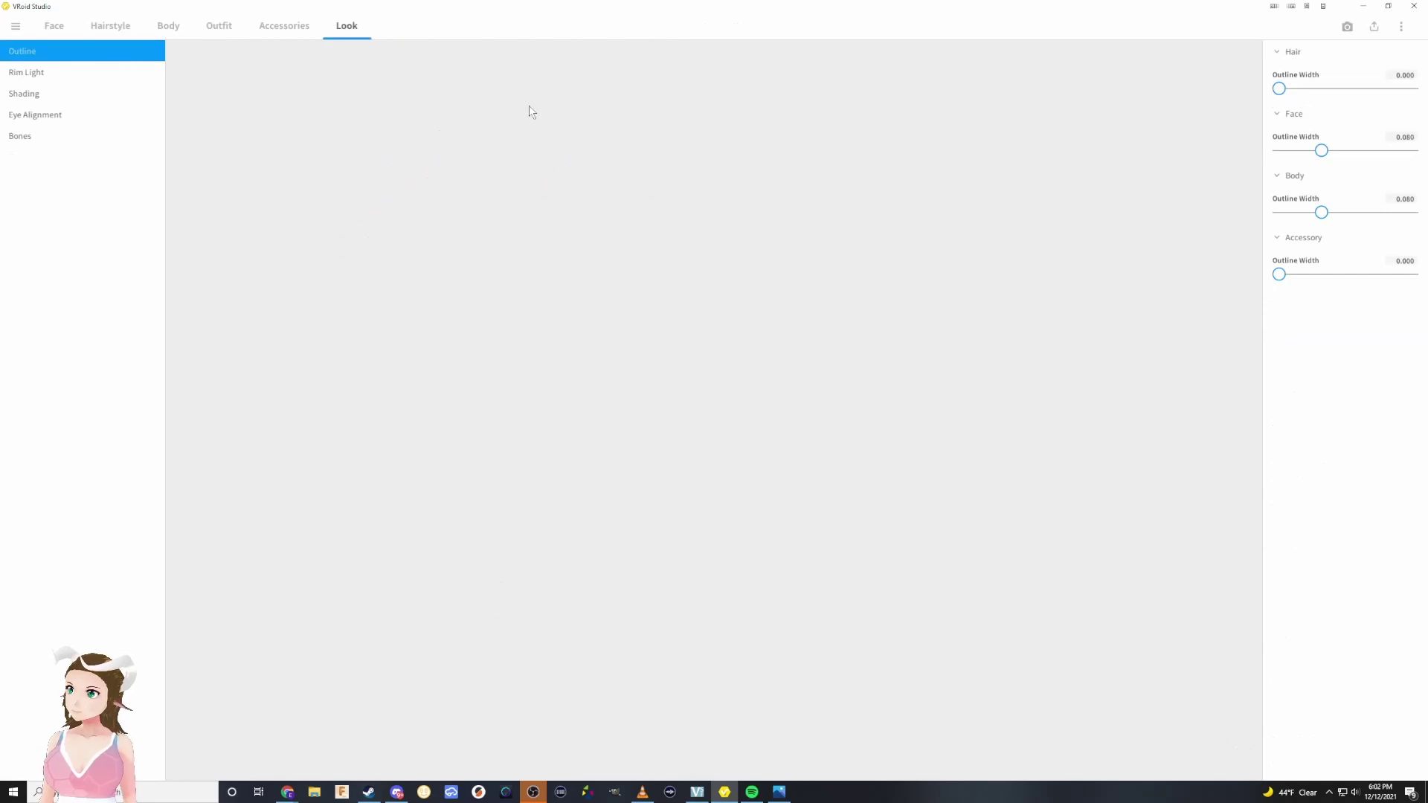
Step: Back in Tops, test a tighter corseted waist narrowing, then restore it to 43.244
left_click(213, 30)
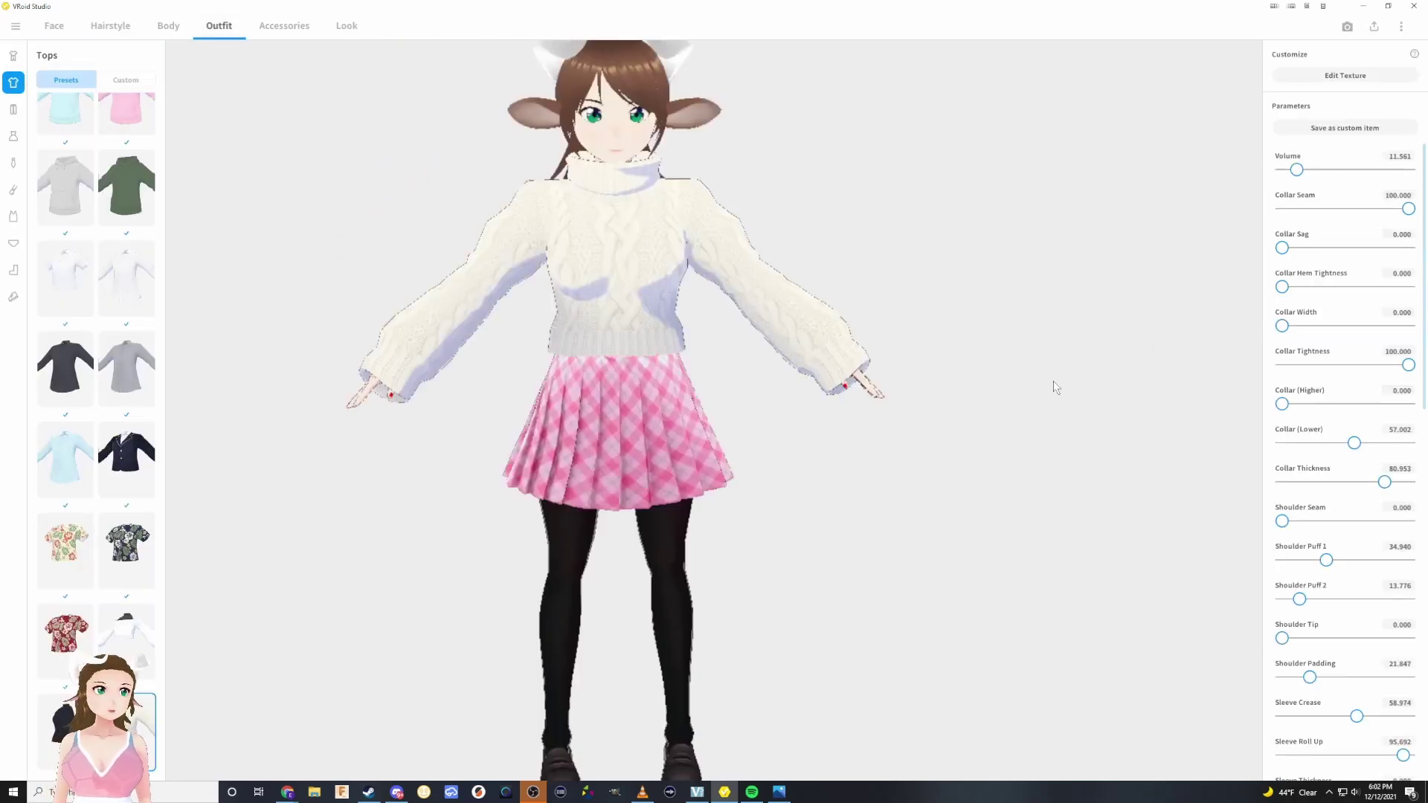
right_click_drag(1055, 389, 991, 471)
scroll(897, 451, "up", 3)
mouse_move(897, 451)
right_mouse_down()
mouse_move(845, 471)
mouse_move(864, 470)
right_mouse_up()
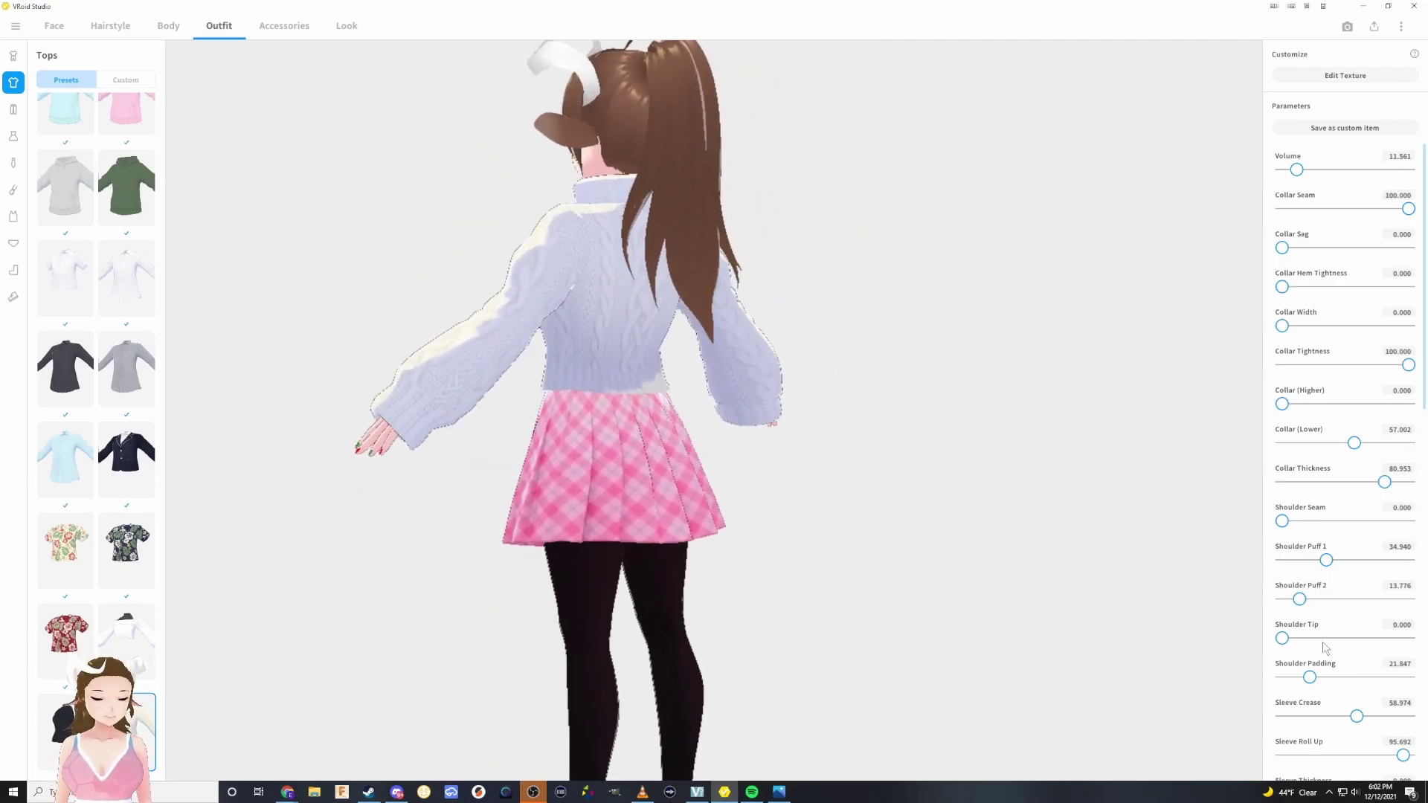
scroll(1324, 648, "down", 3)
scroll(1310, 638, "down", 4)
scroll(1314, 632, "down", 4)
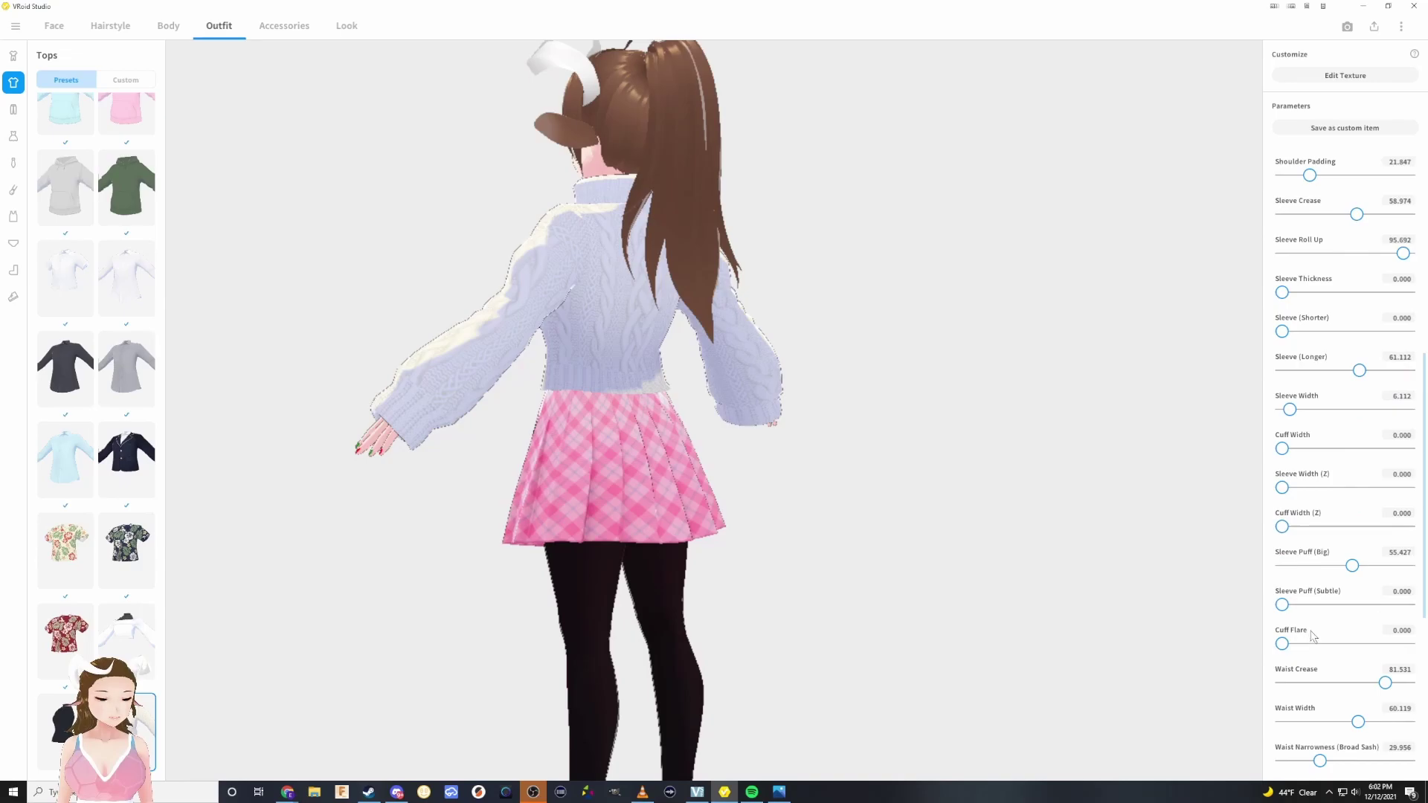
scroll(1320, 626, "down", 4)
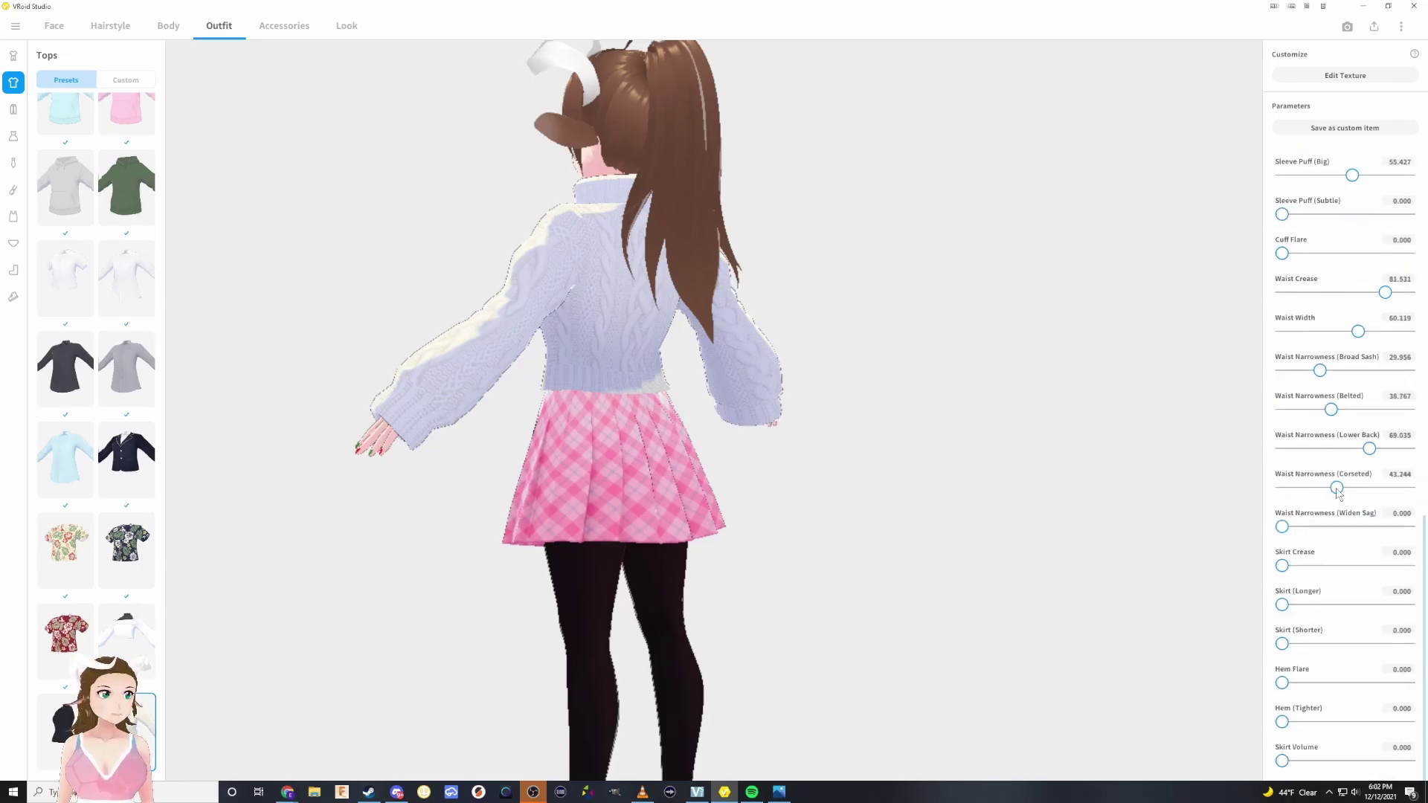
right_click_drag(835, 471, 907, 472)
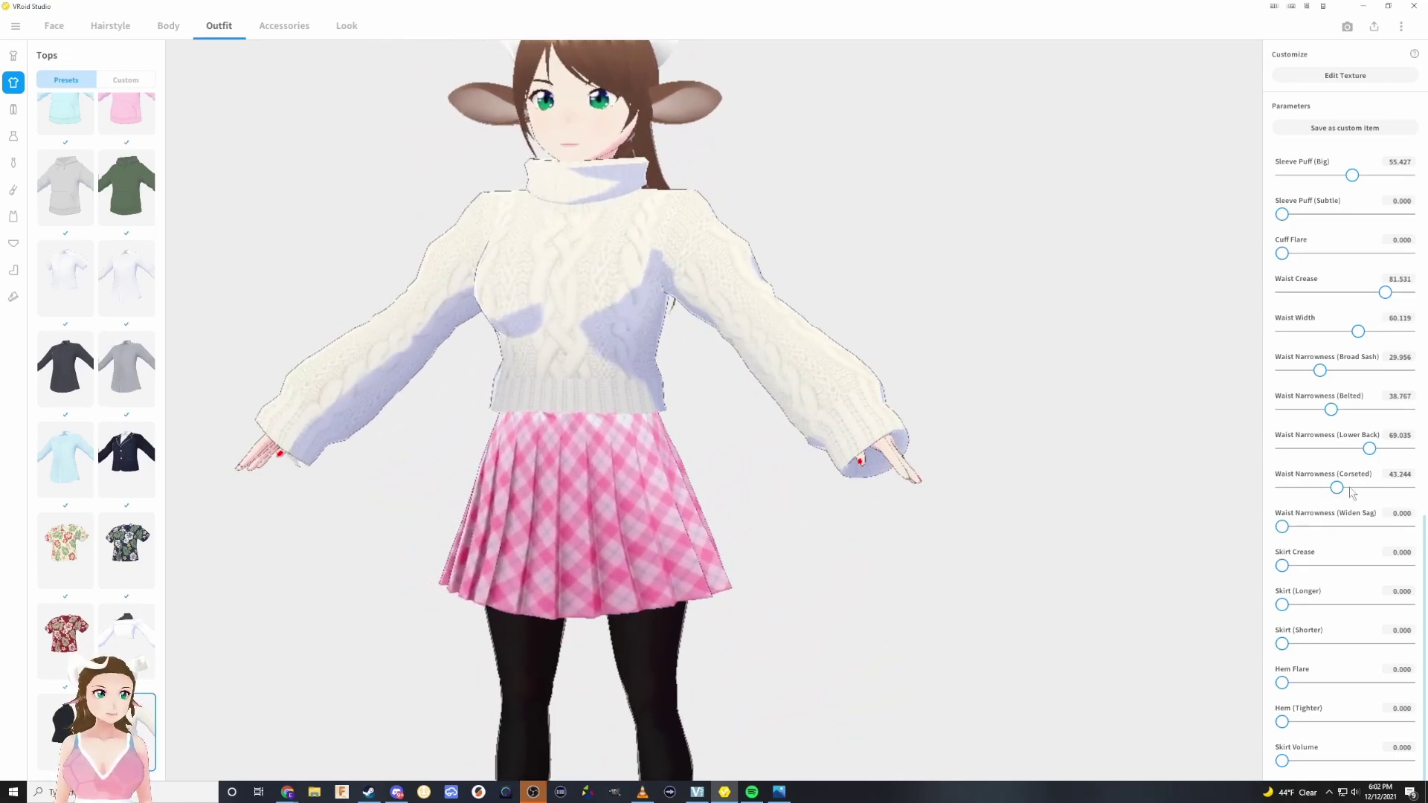
left_click_drag(1337, 488, 1344, 488)
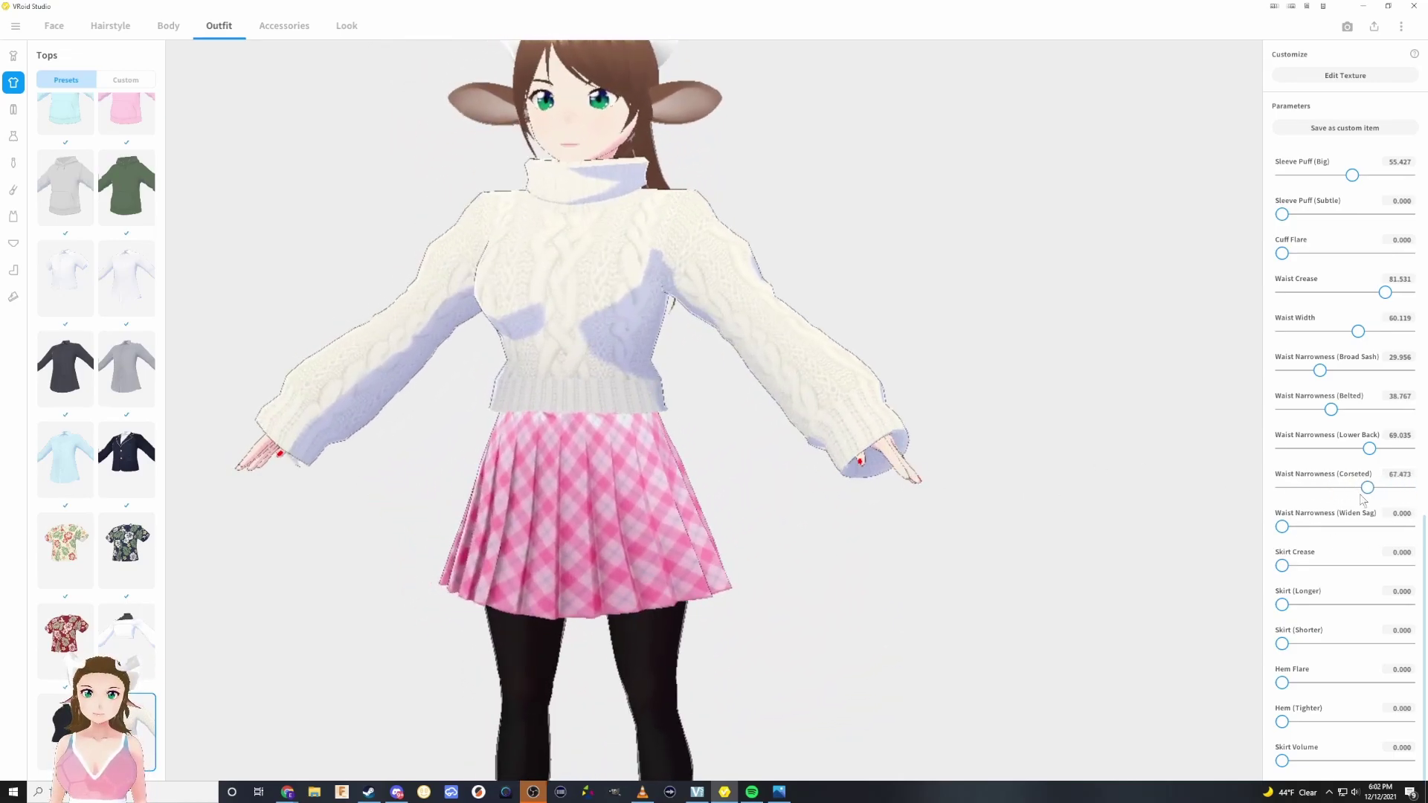
left_click_drag(1346, 498, 1332, 503)
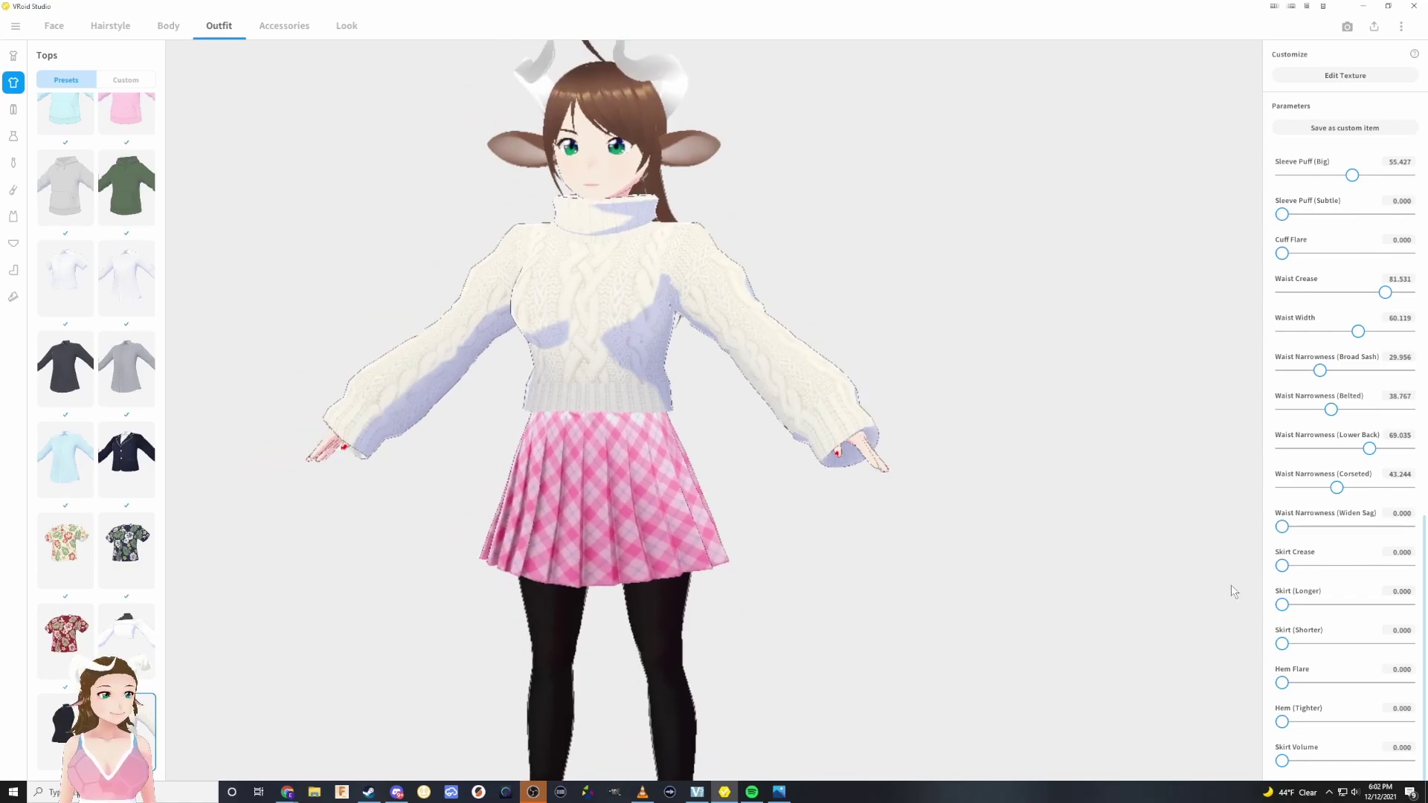
Step: Set the sweater's Waist Narrowness (Lower Back) to 60
right_click_drag(1230, 584, 1166, 594)
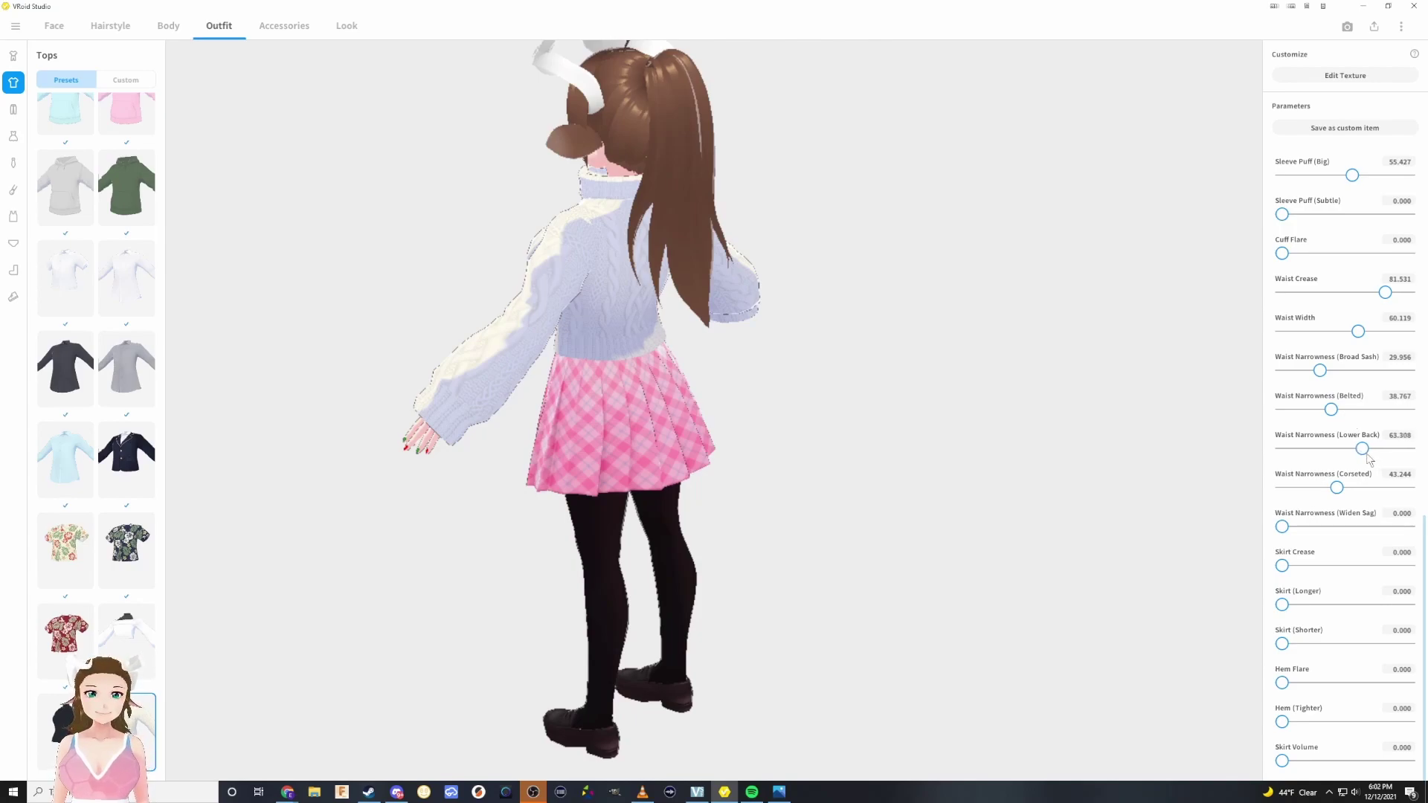
left_click_drag(1367, 456, 1355, 457)
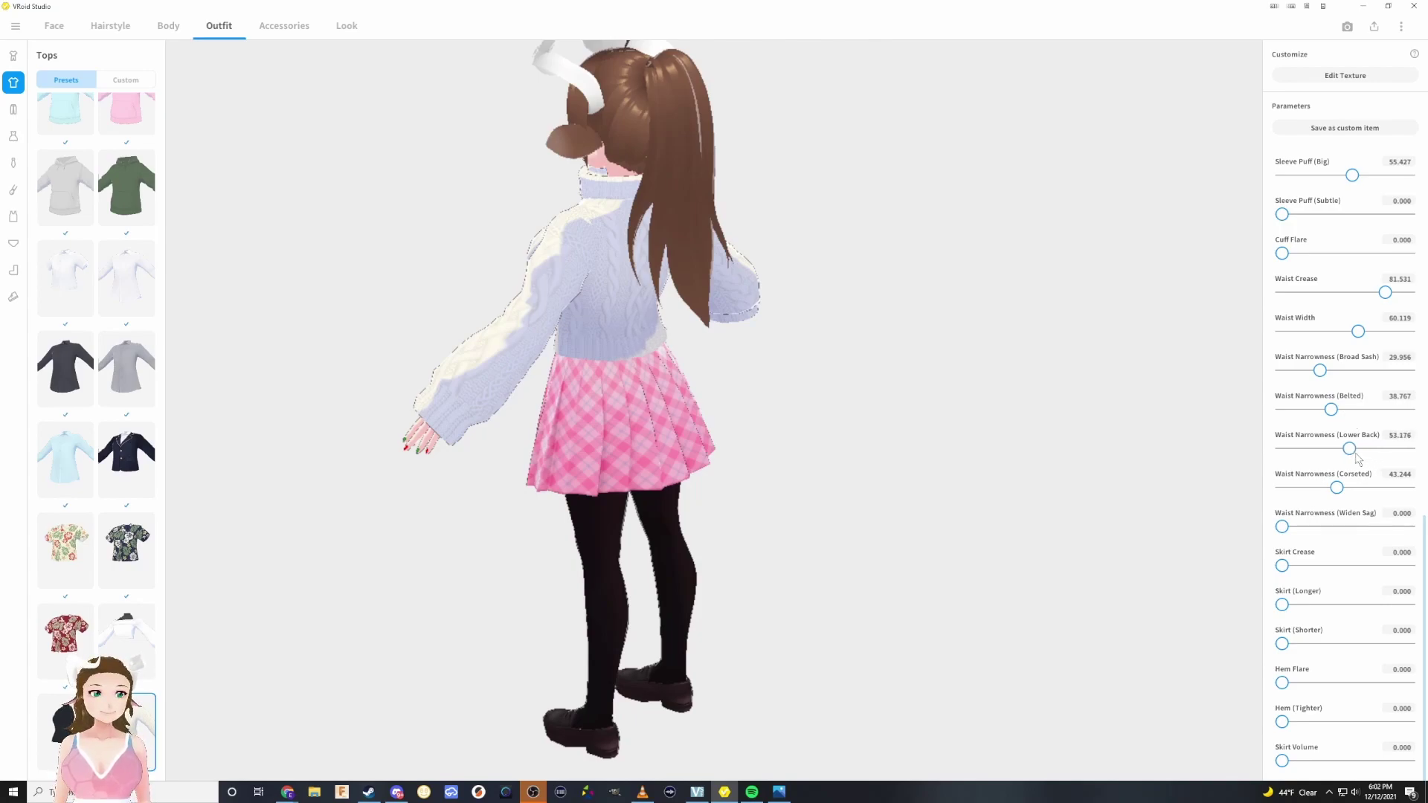
left_click_drag(1349, 448, 1369, 448)
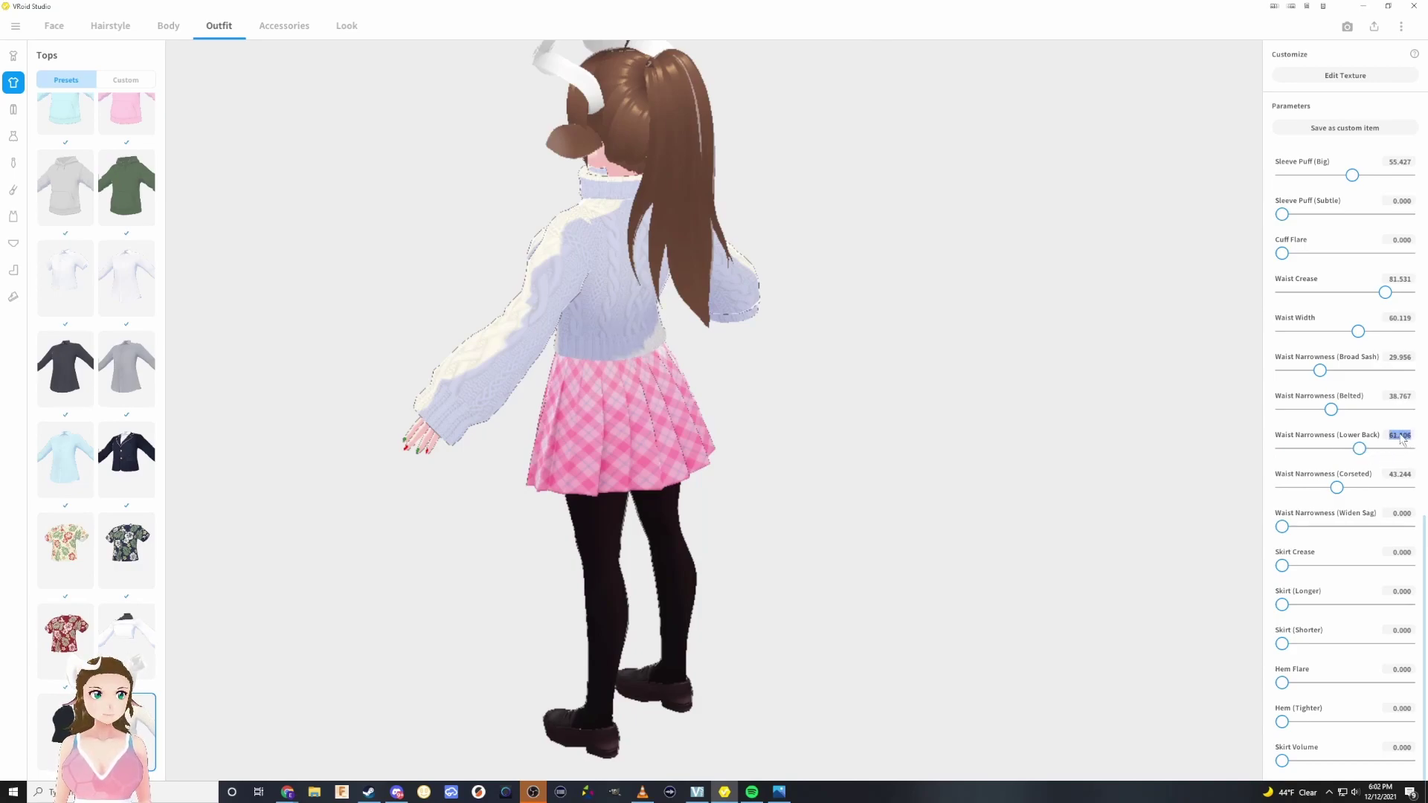
type("60")
key("Return")
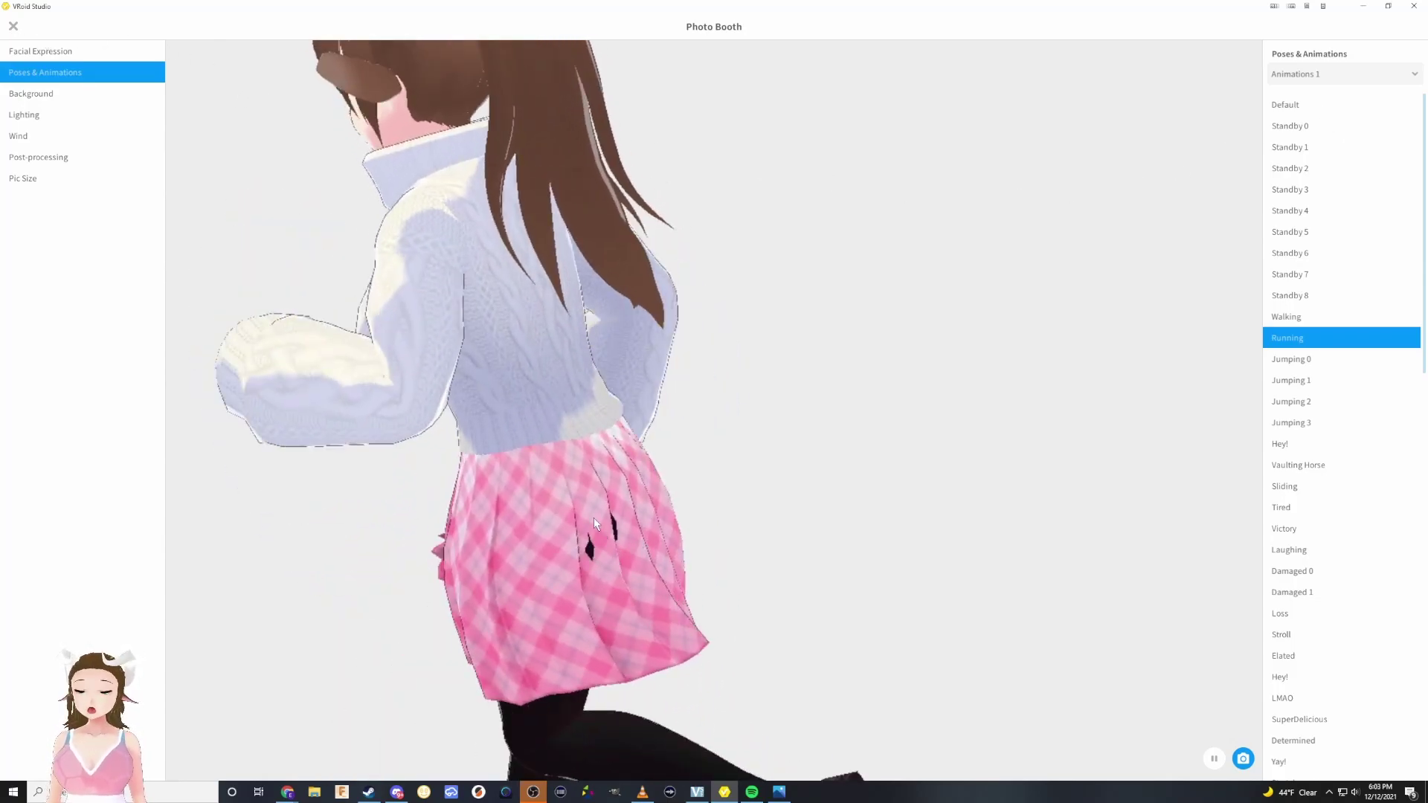
key("Escape")
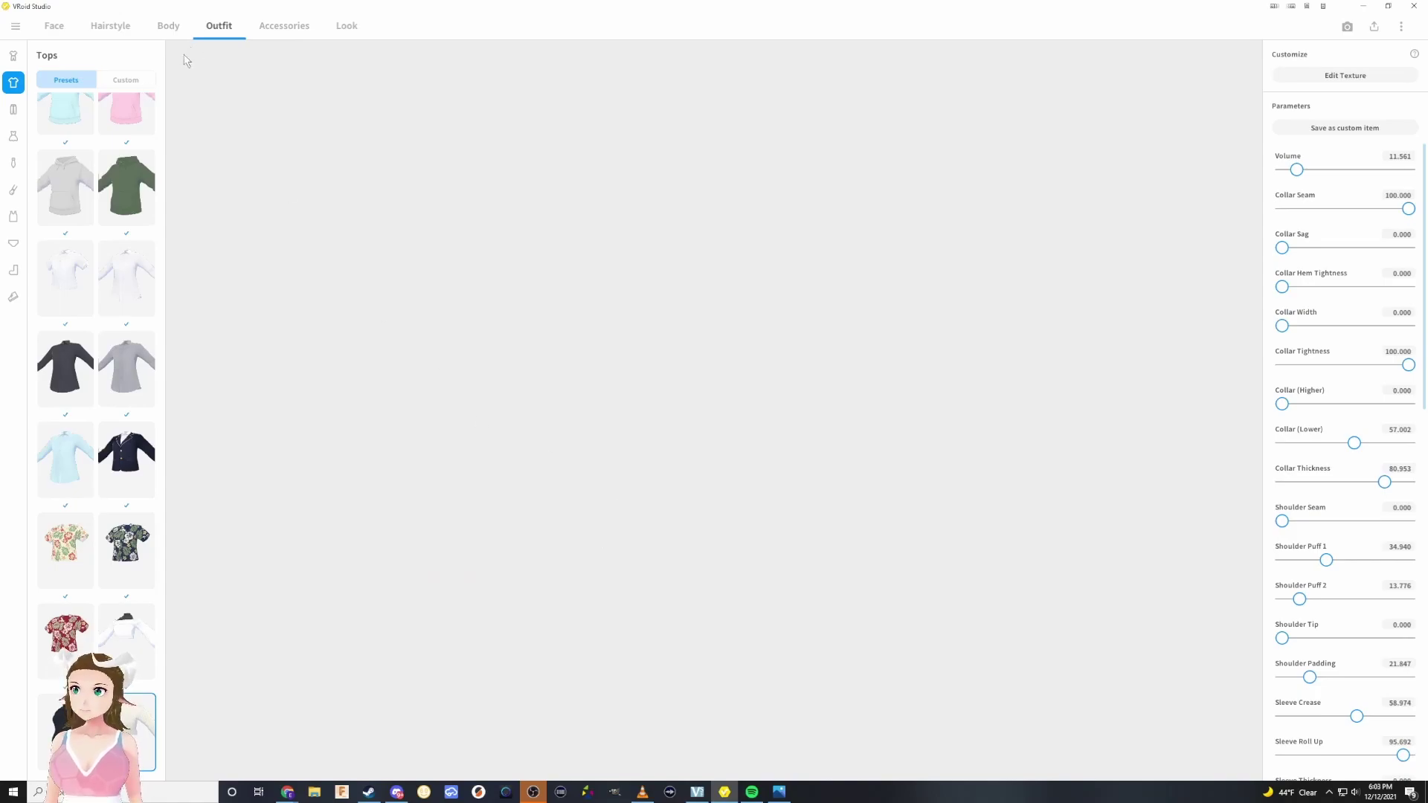
Step: In Bottoms, widen the pink skirt to about 26
left_click(14, 112)
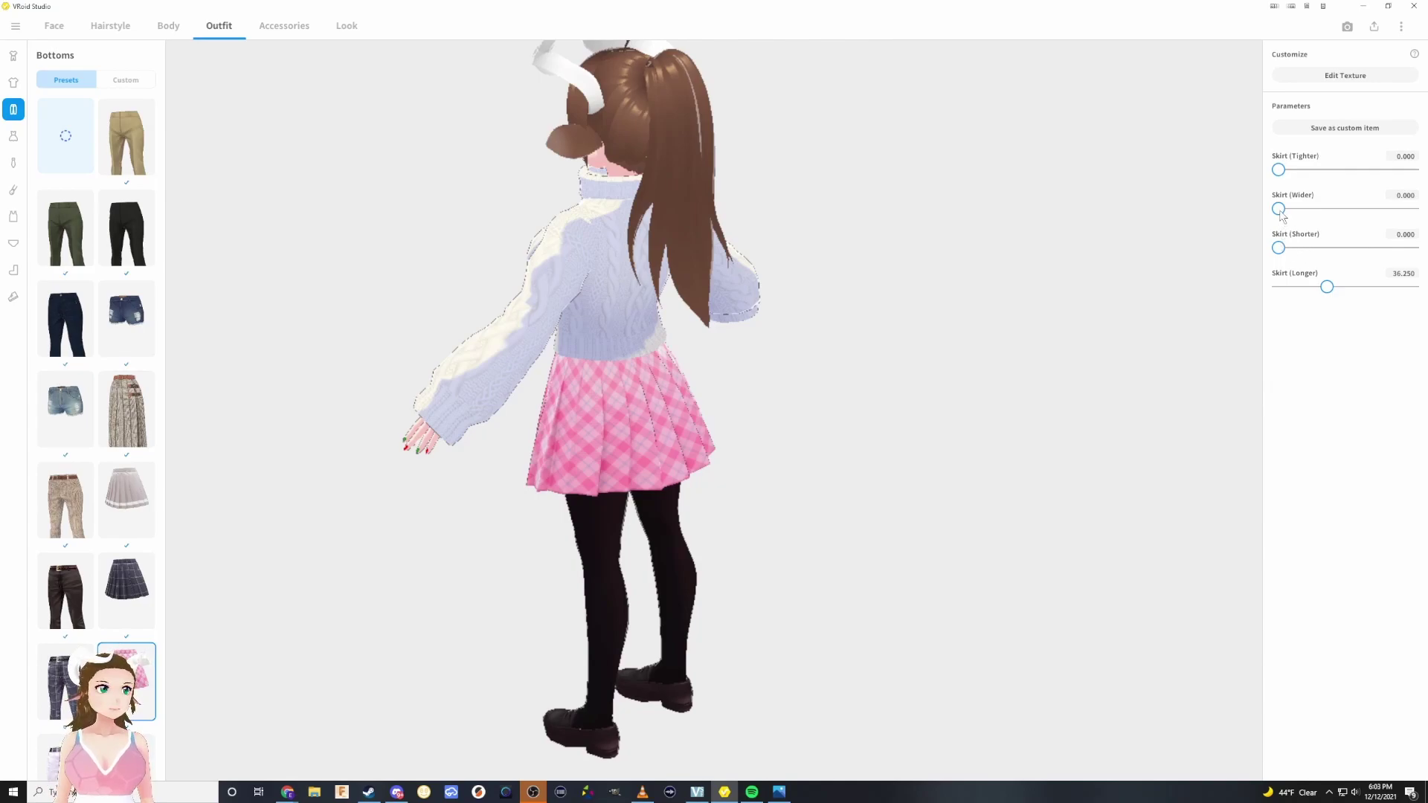
left_click_drag(1283, 215, 1317, 214)
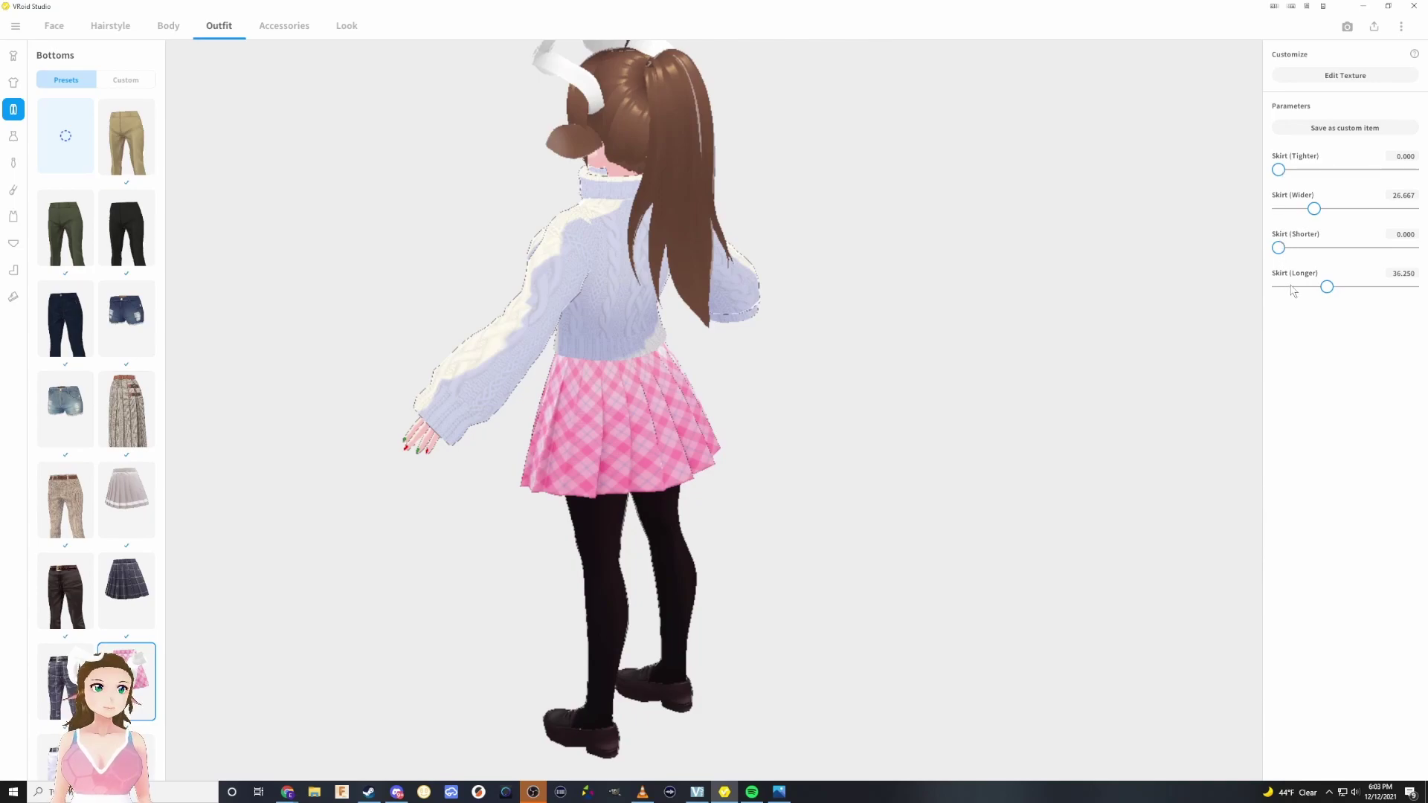
right_click_drag(863, 350, 922, 350)
scroll(929, 351, "down", 3)
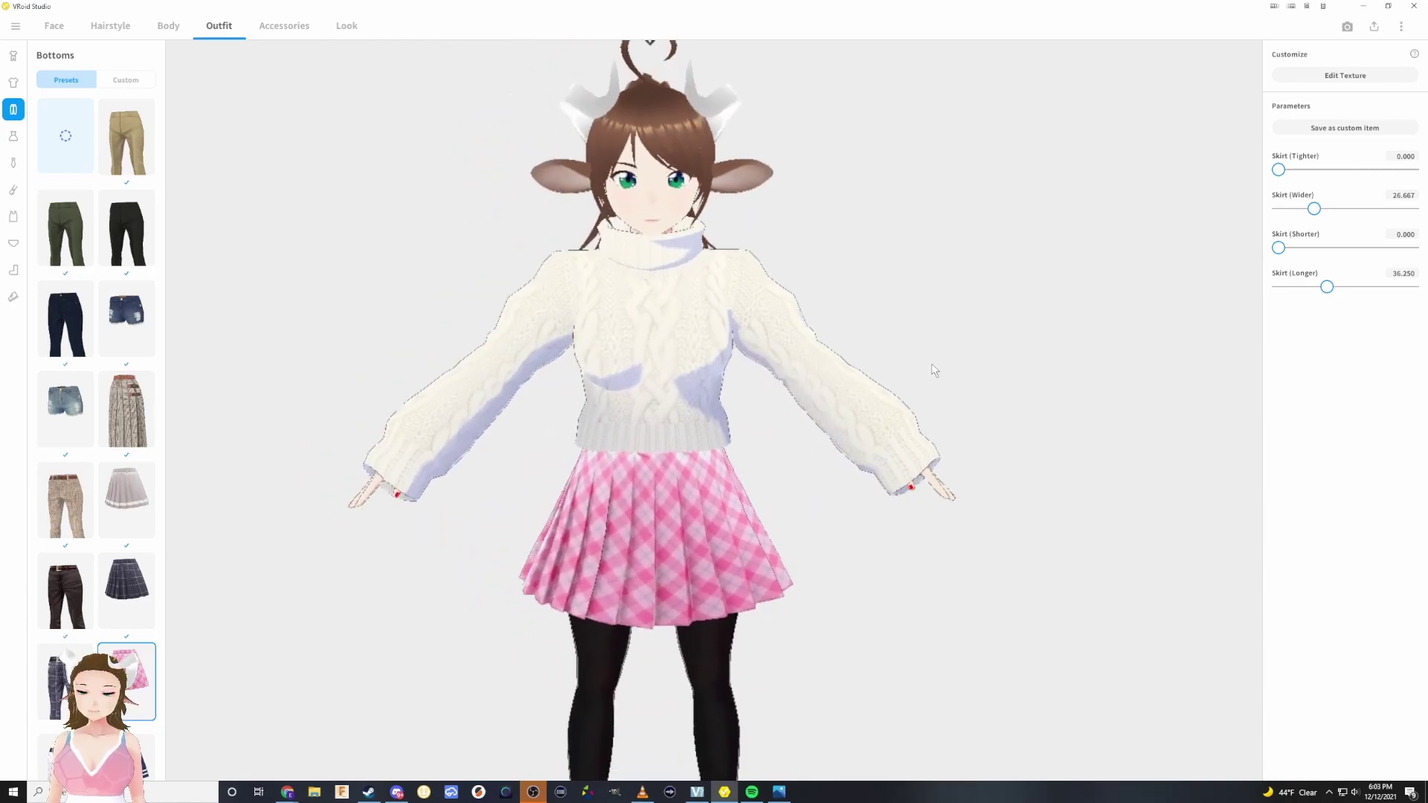
scroll(933, 368, "up", 3)
scroll(929, 368, "up", 2)
scroll(928, 368, "down", 2)
scroll(893, 372, "up", 2)
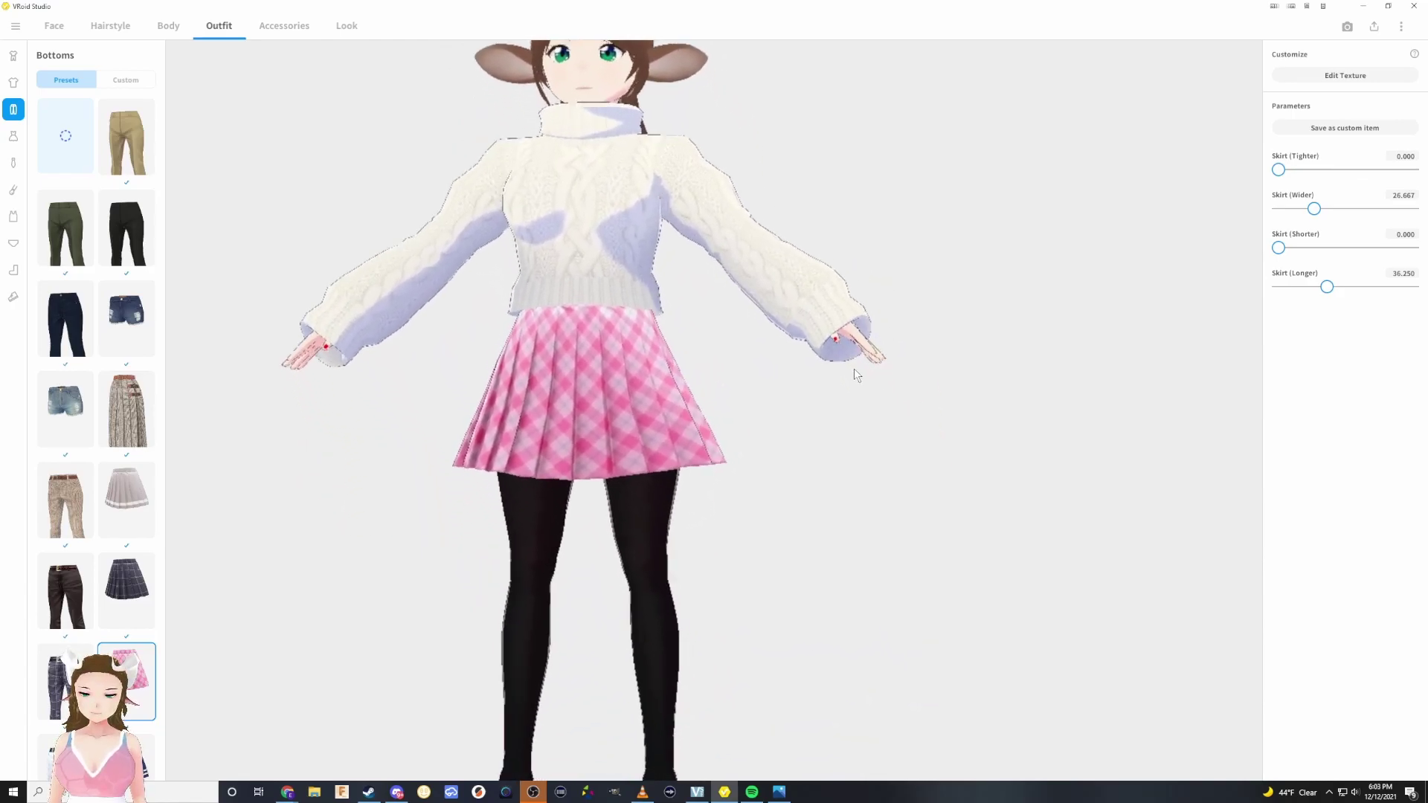
right_click_drag(854, 373, 794, 396)
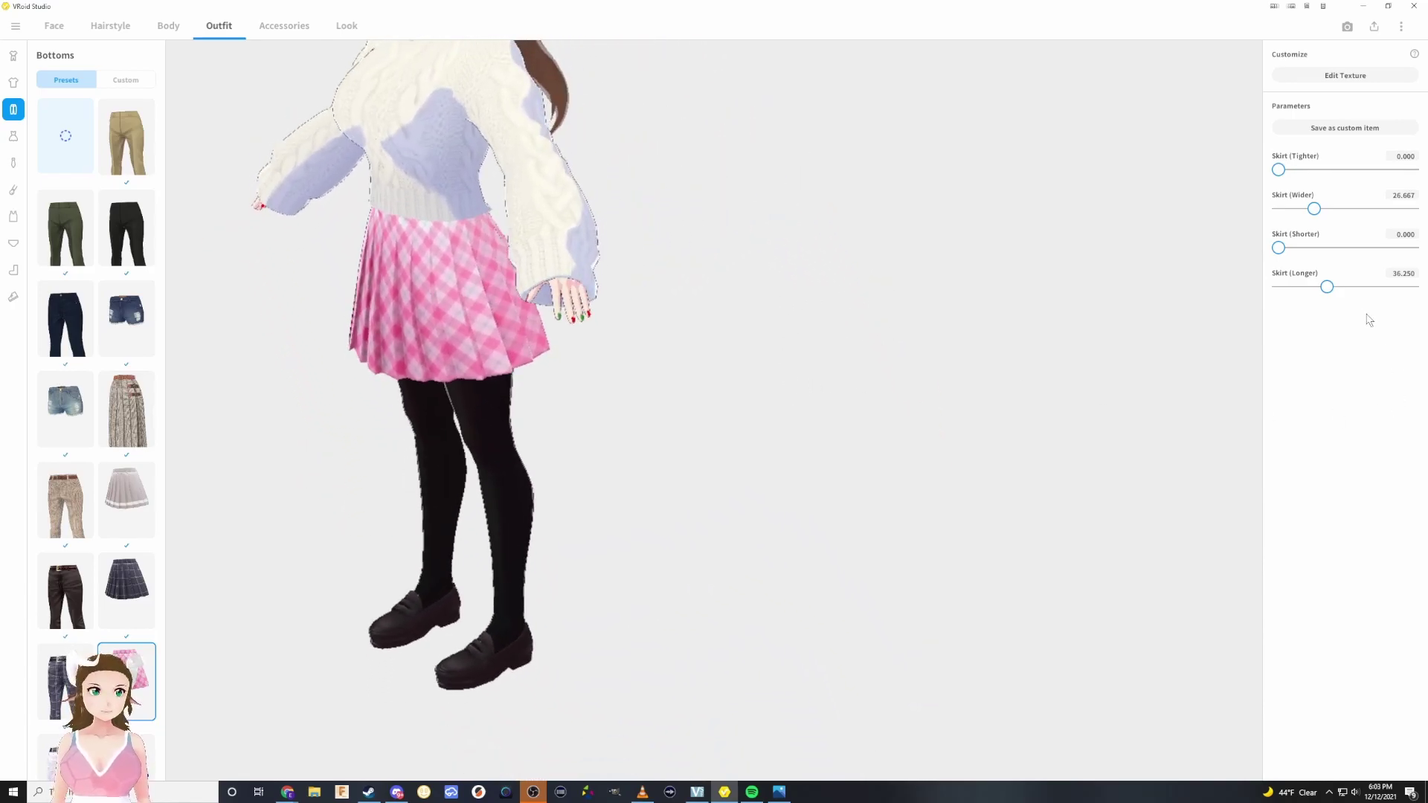
Step: Lengthen the skirt to about 69 and widen it to 52.5
left_click_drag(1332, 292, 1377, 300)
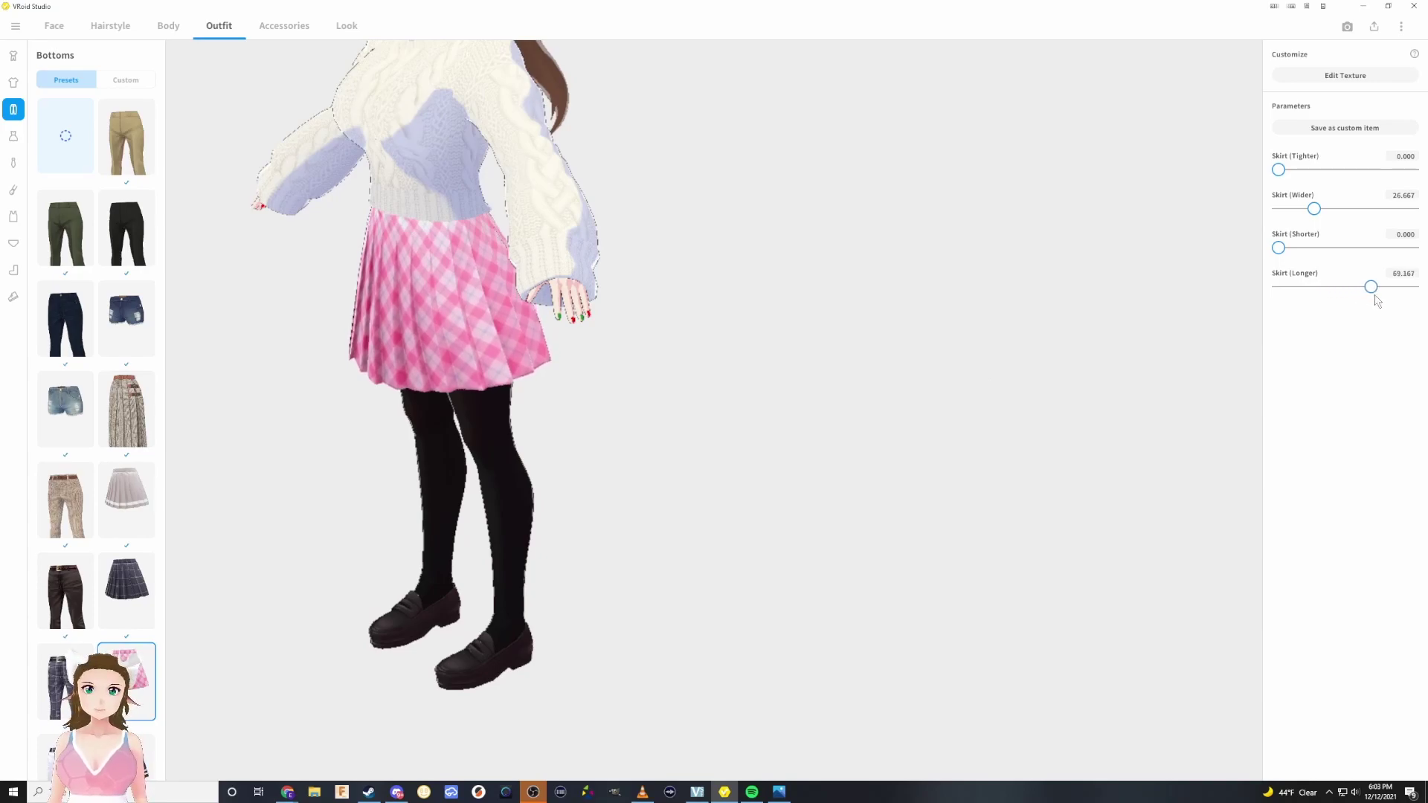
left_click_drag(1314, 213, 1338, 214)
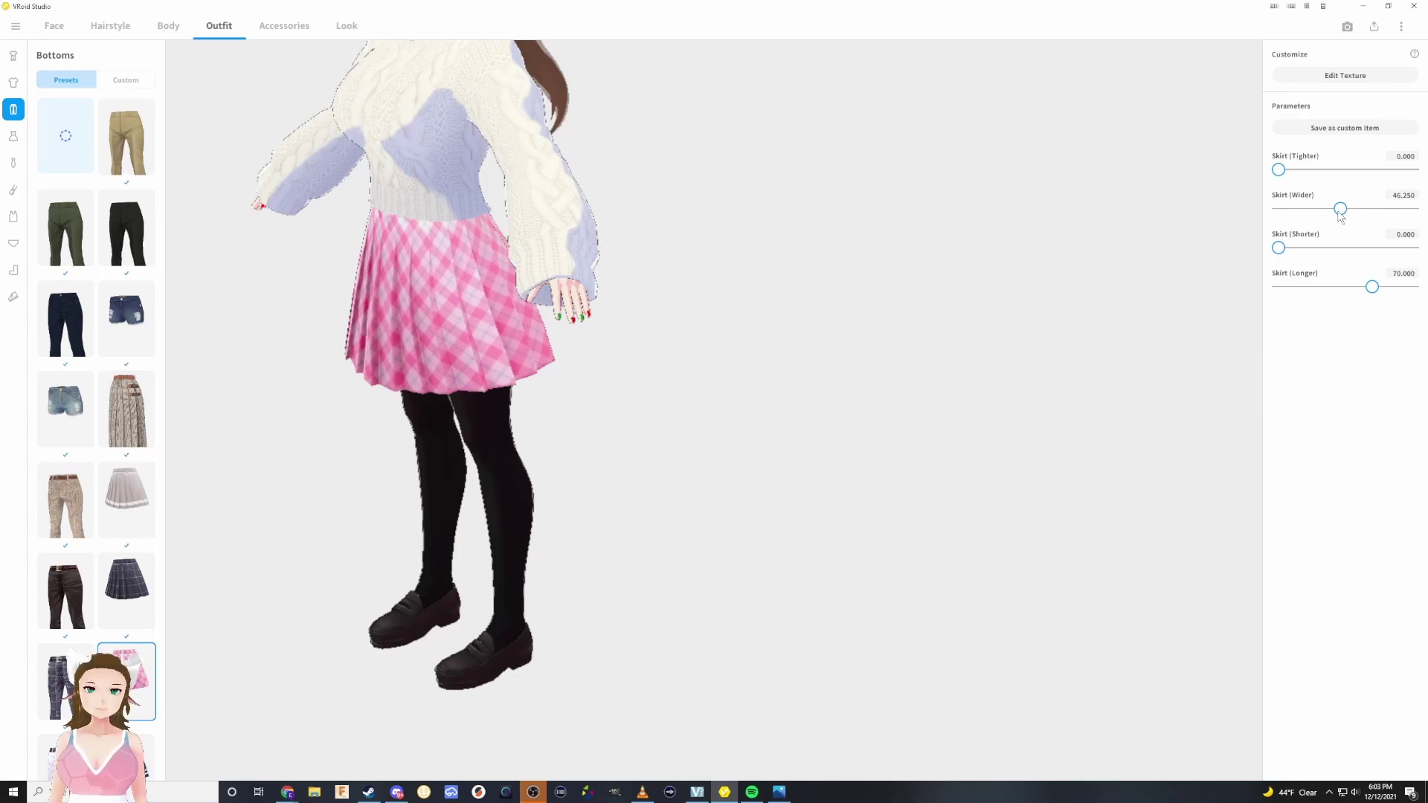
left_click_drag(1340, 216, 1349, 218)
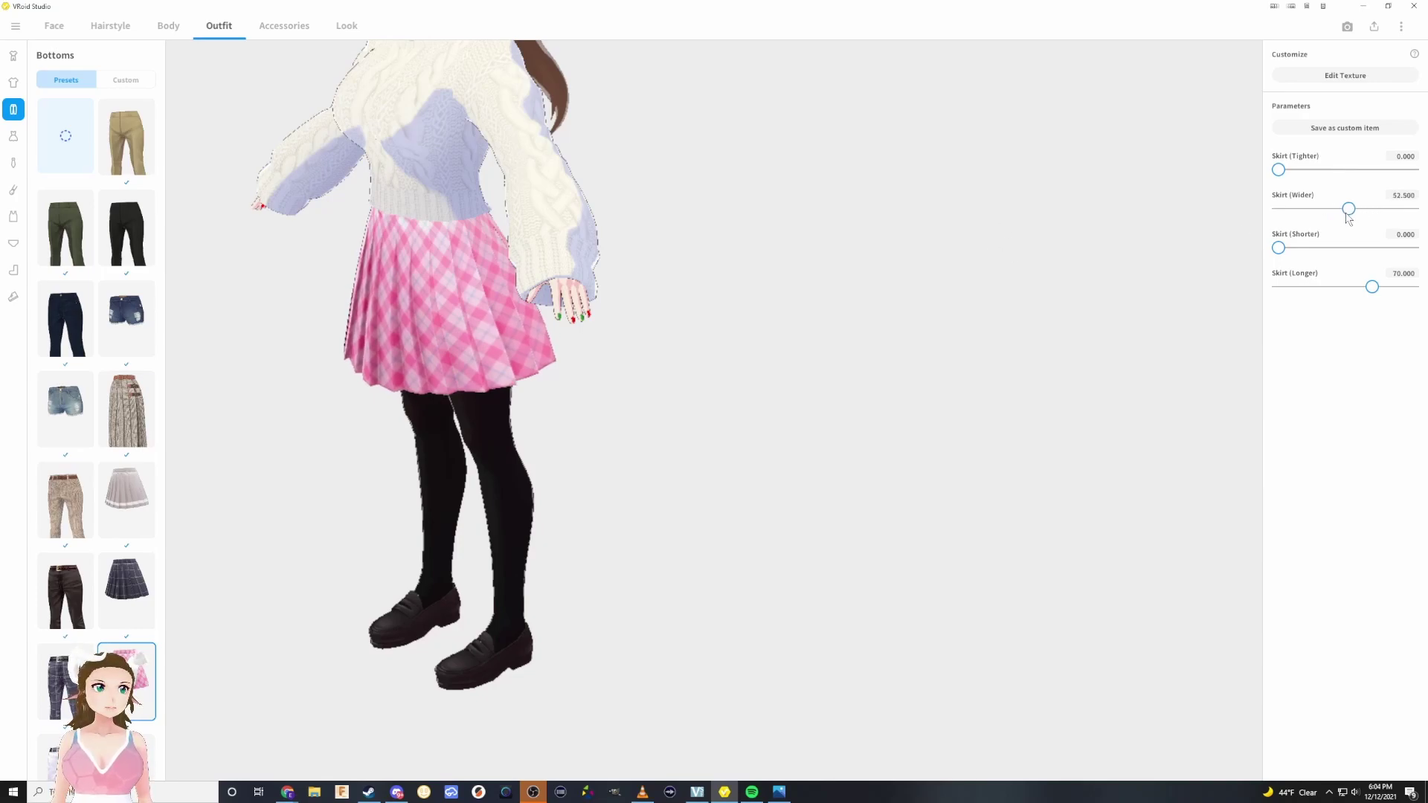
right_click_drag(873, 296, 930, 290)
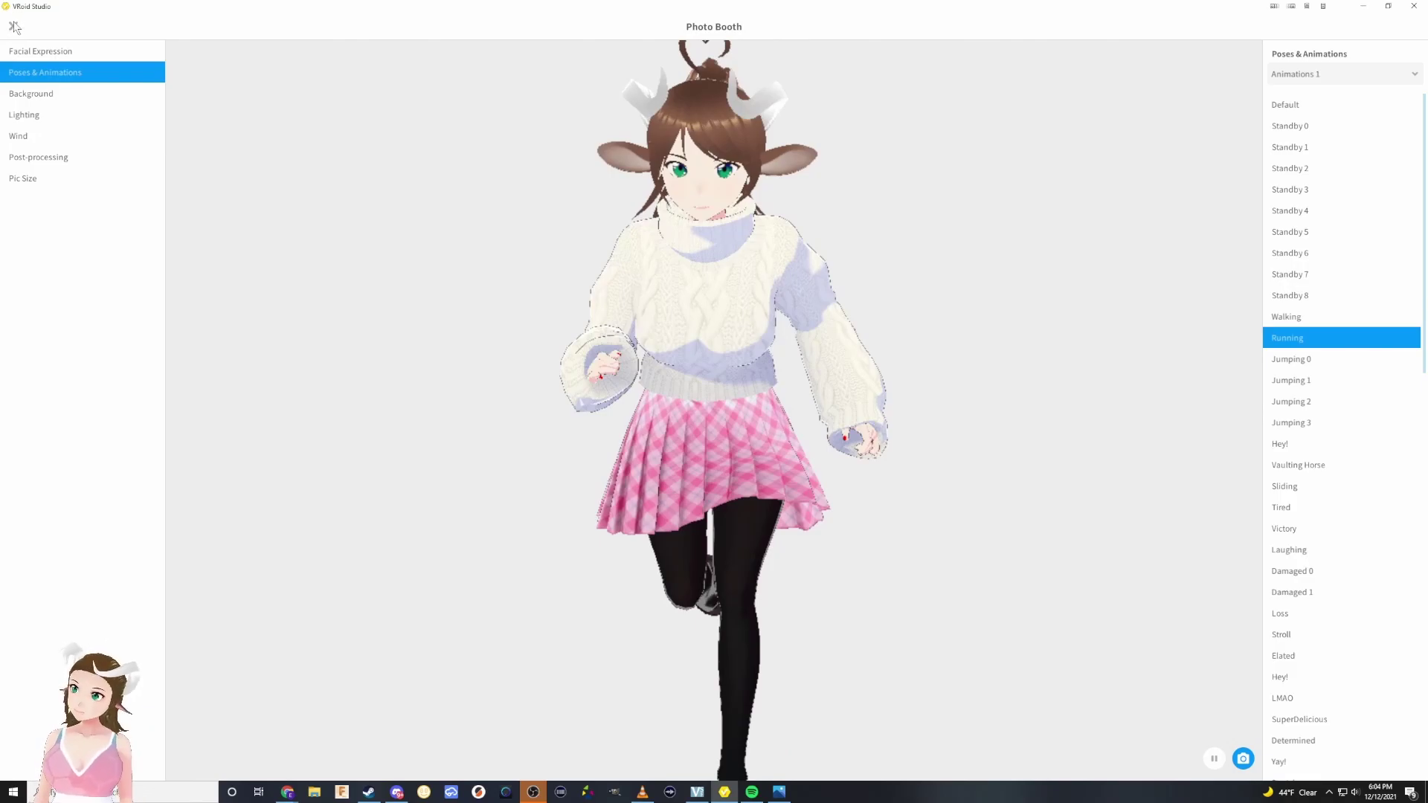
Step: Leave Photo Booth, set Skirt (Longer) to 100 and Skirt (Wider) to about 93.75
left_click(13, 27)
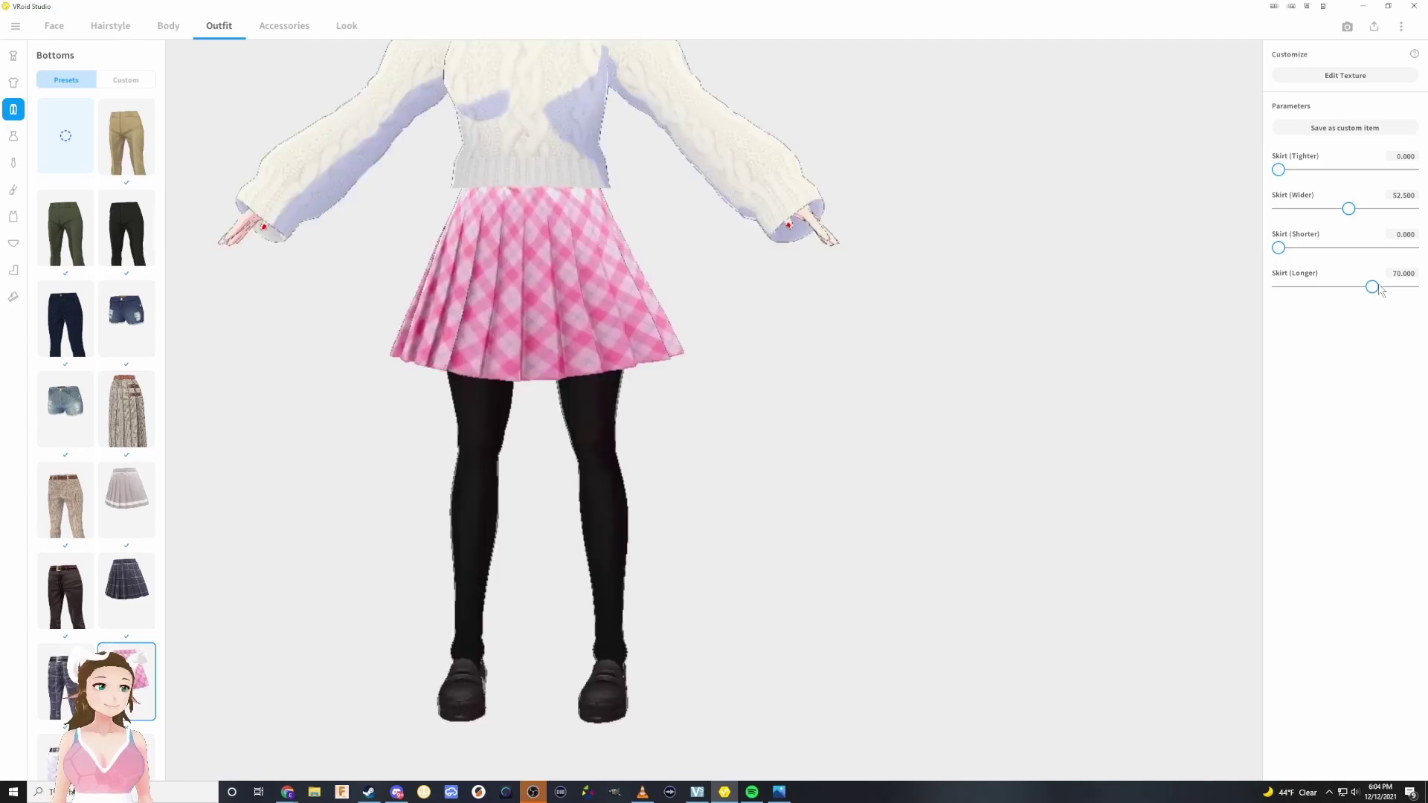
left_click_drag(1372, 287, 1411, 287)
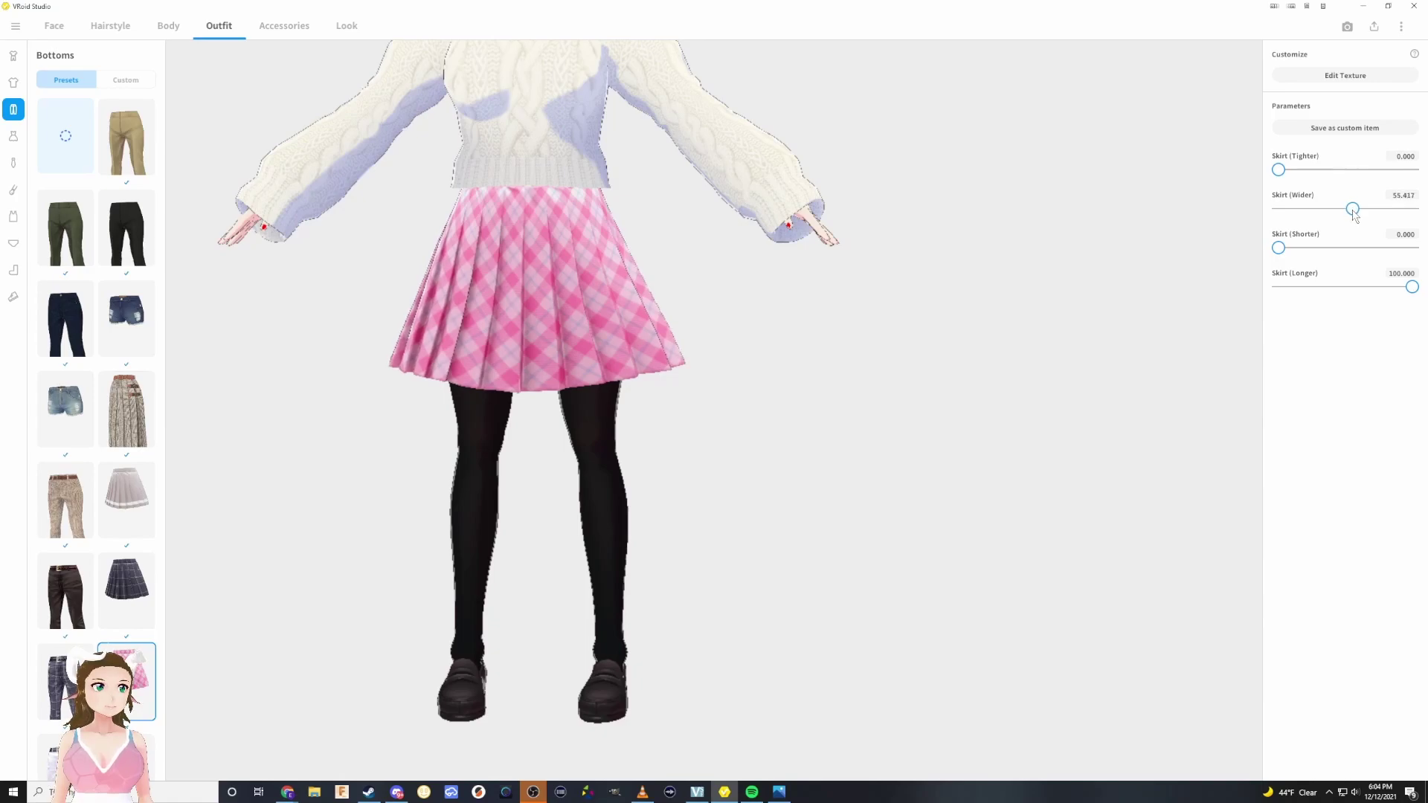
left_click_drag(1354, 209, 1412, 209)
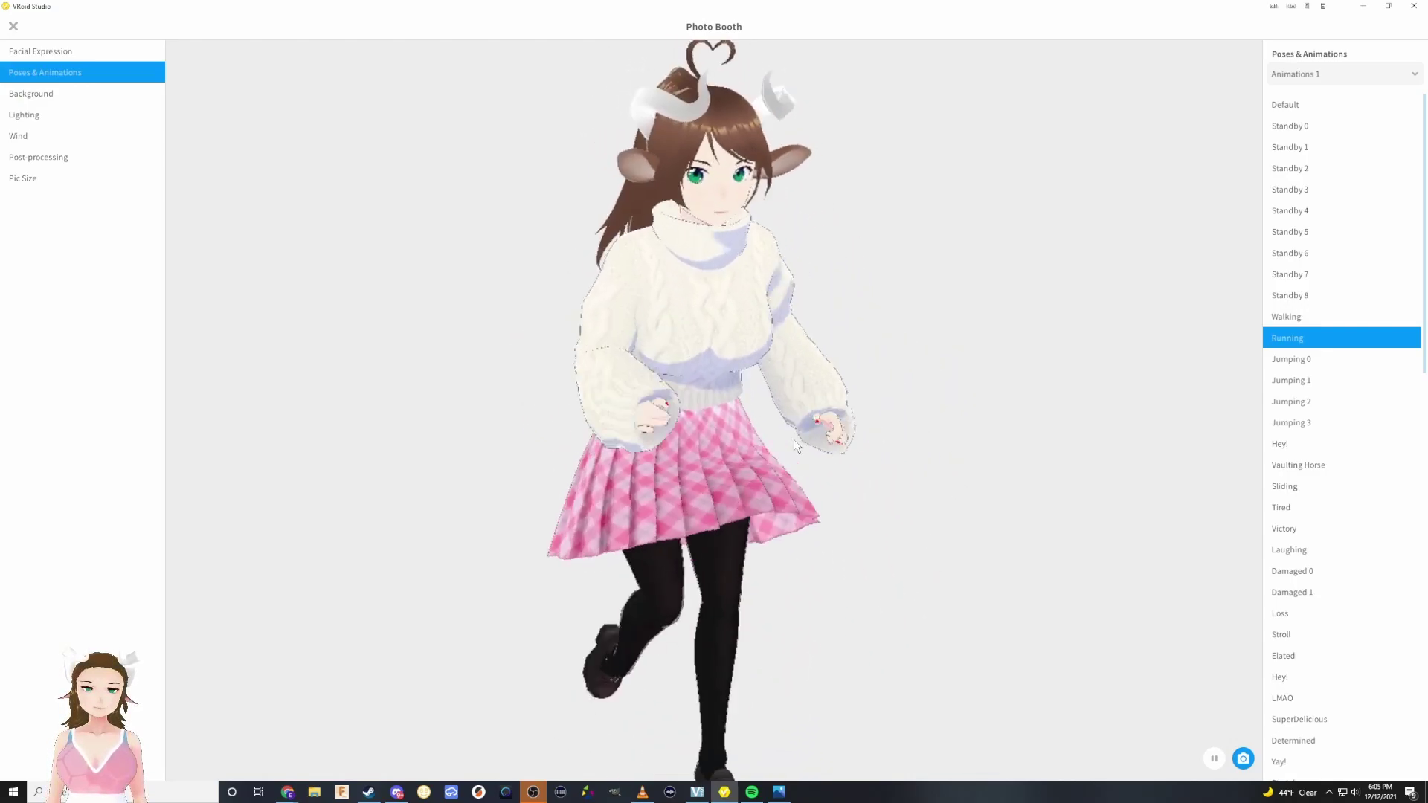
Step: Change the Photo Booth animation from Running to Standby 0, then to Standby 1
right_click_drag(794, 426, 989, 401)
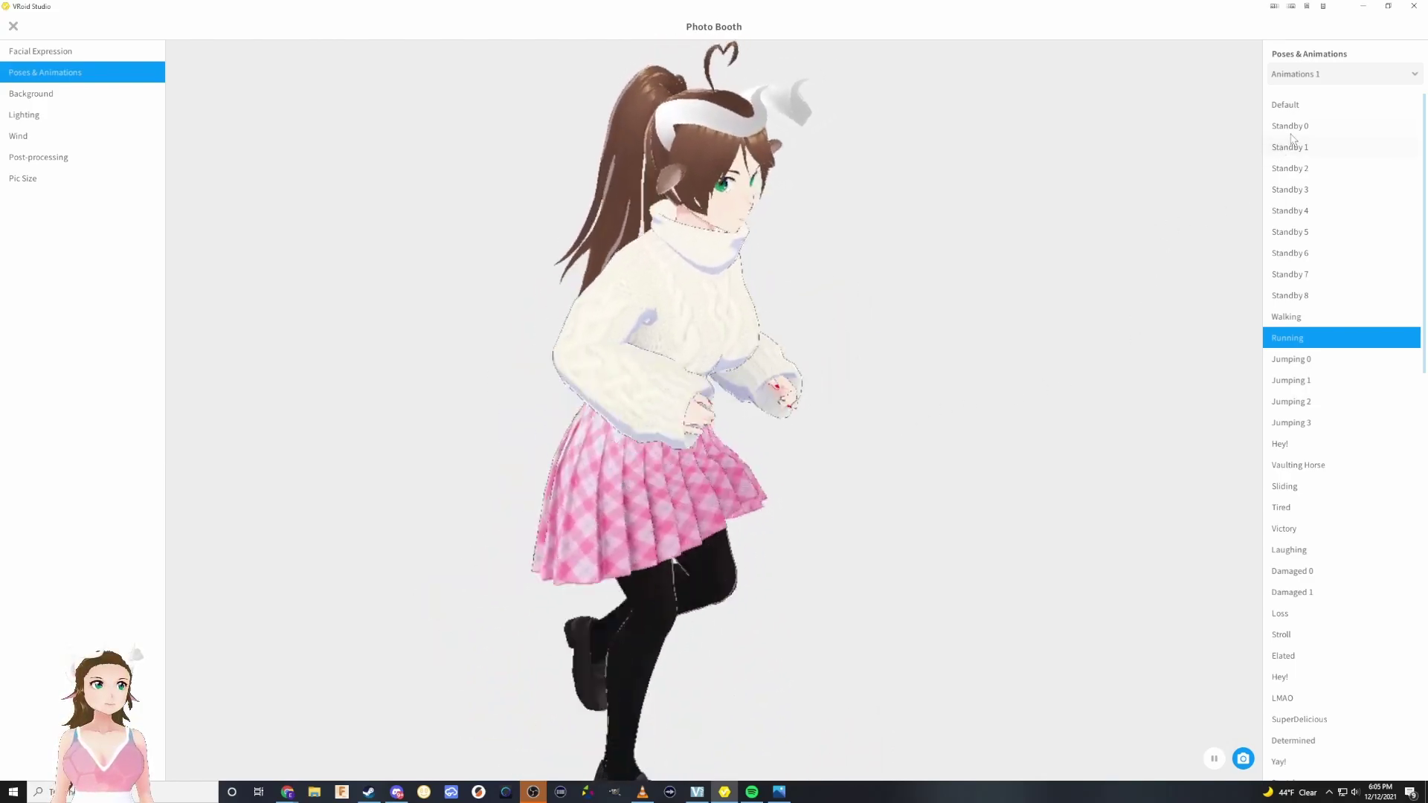
left_click(1290, 126)
right_click_drag(845, 418, 998, 422)
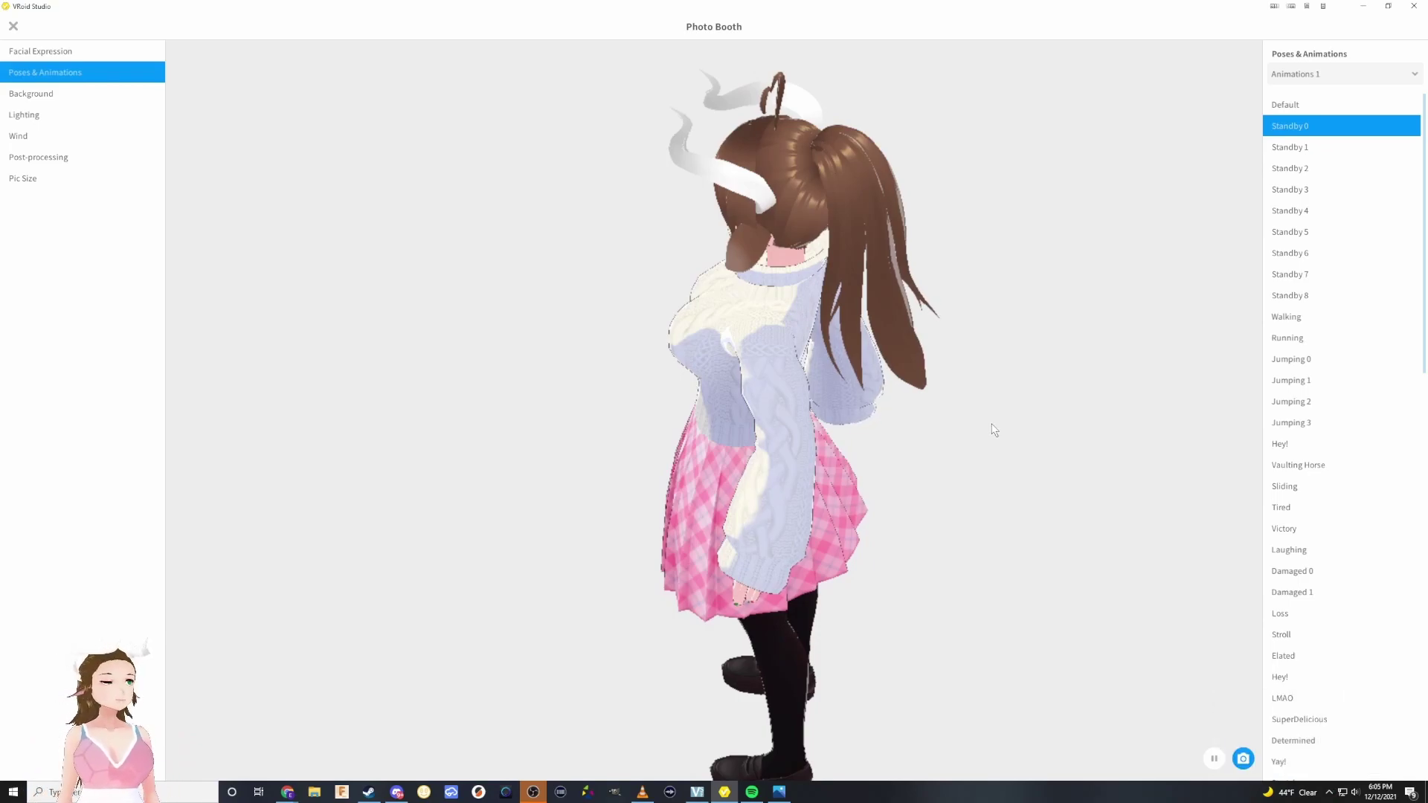
mouse_move(632, 239)
right_mouse_down()
mouse_move(928, 241)
mouse_move(1185, 211)
right_mouse_up()
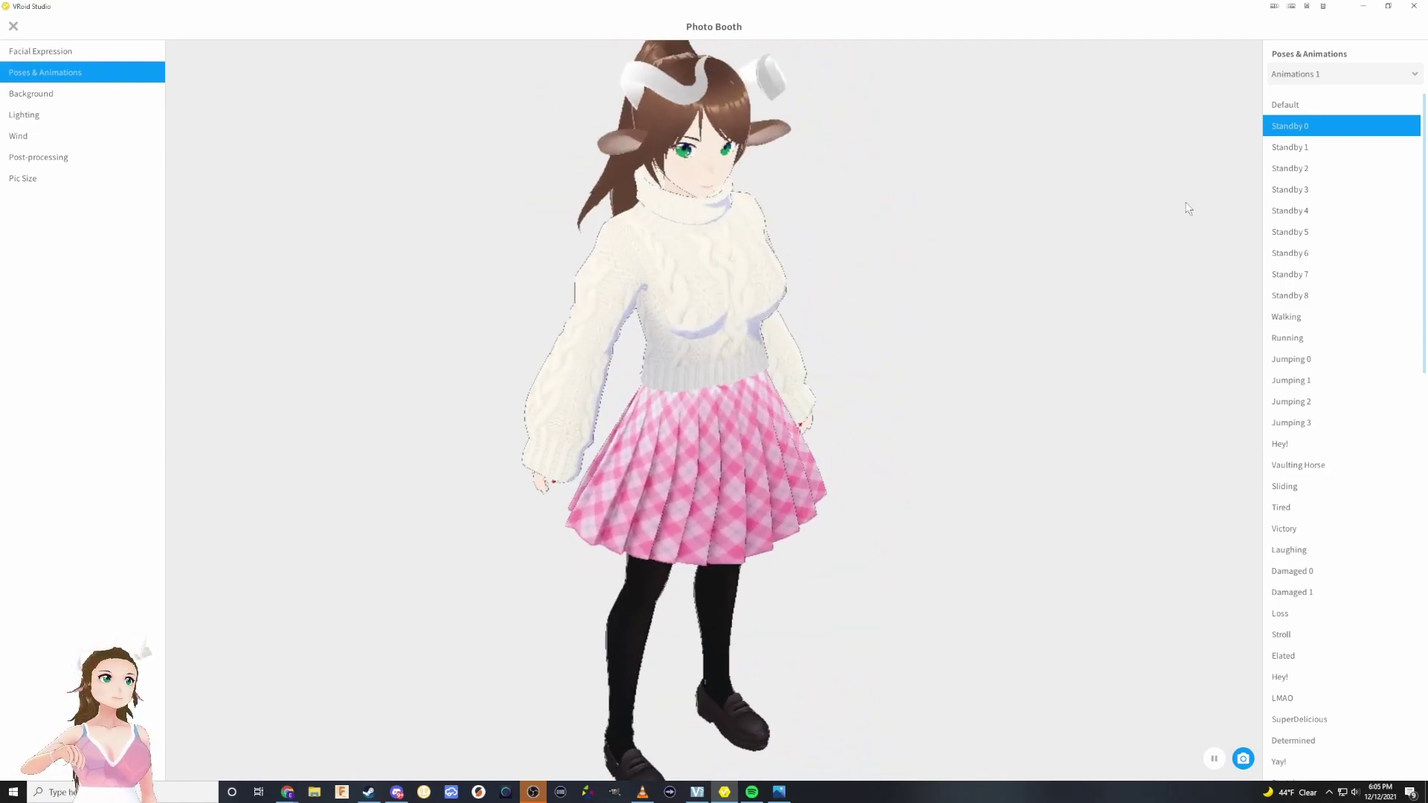
left_click(1301, 147)
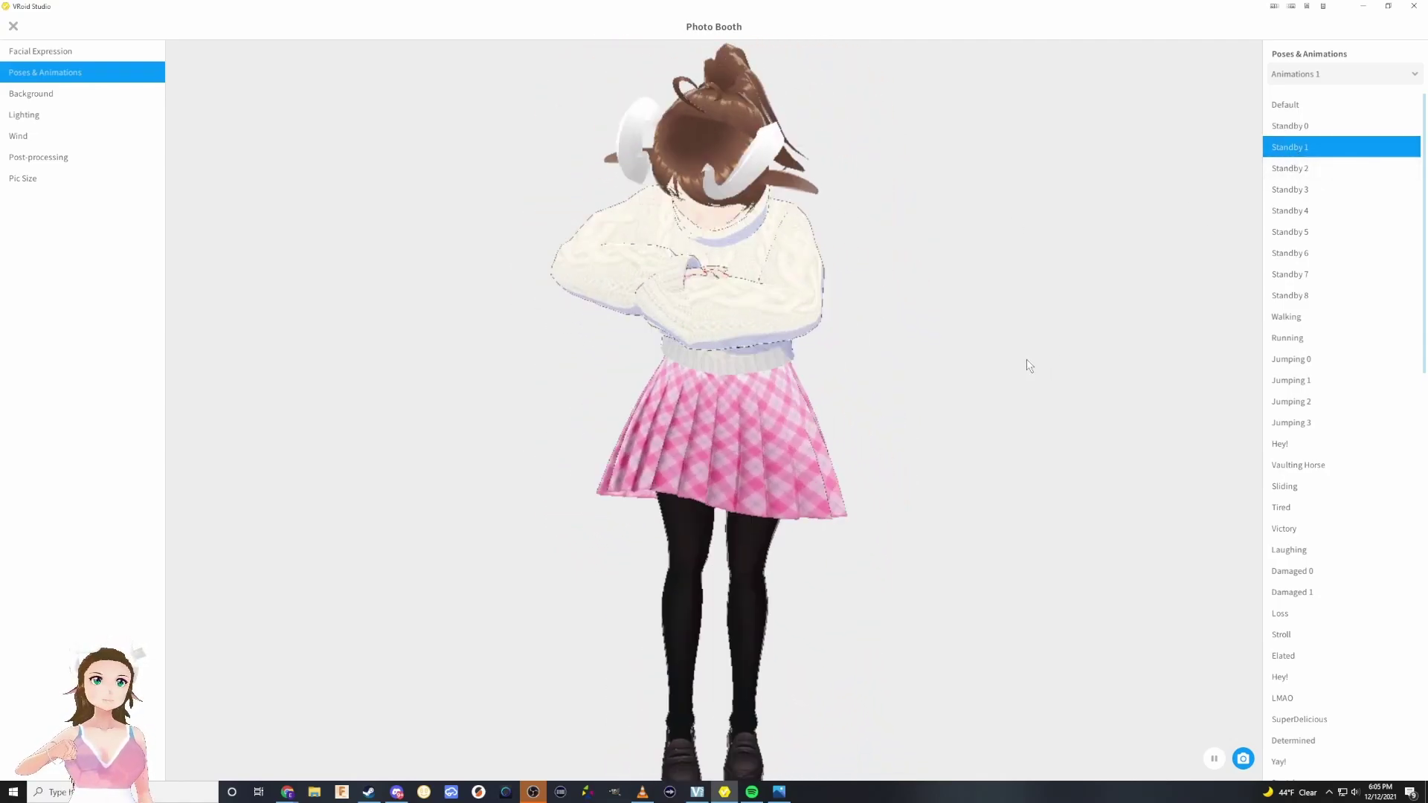
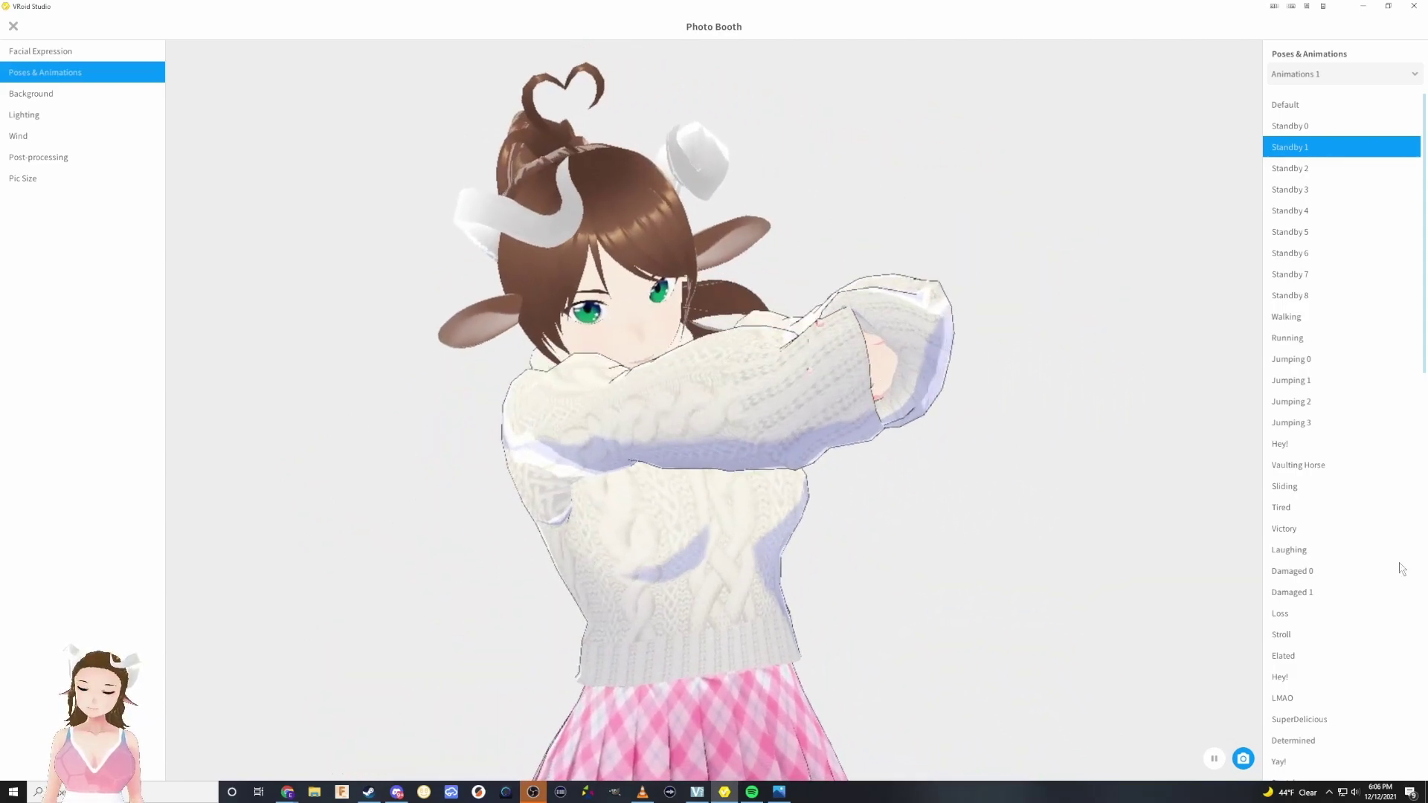
Step: Preview the avatar in the Vaulting Horse and Victory animations, then close Photo Booth
left_click(1316, 465)
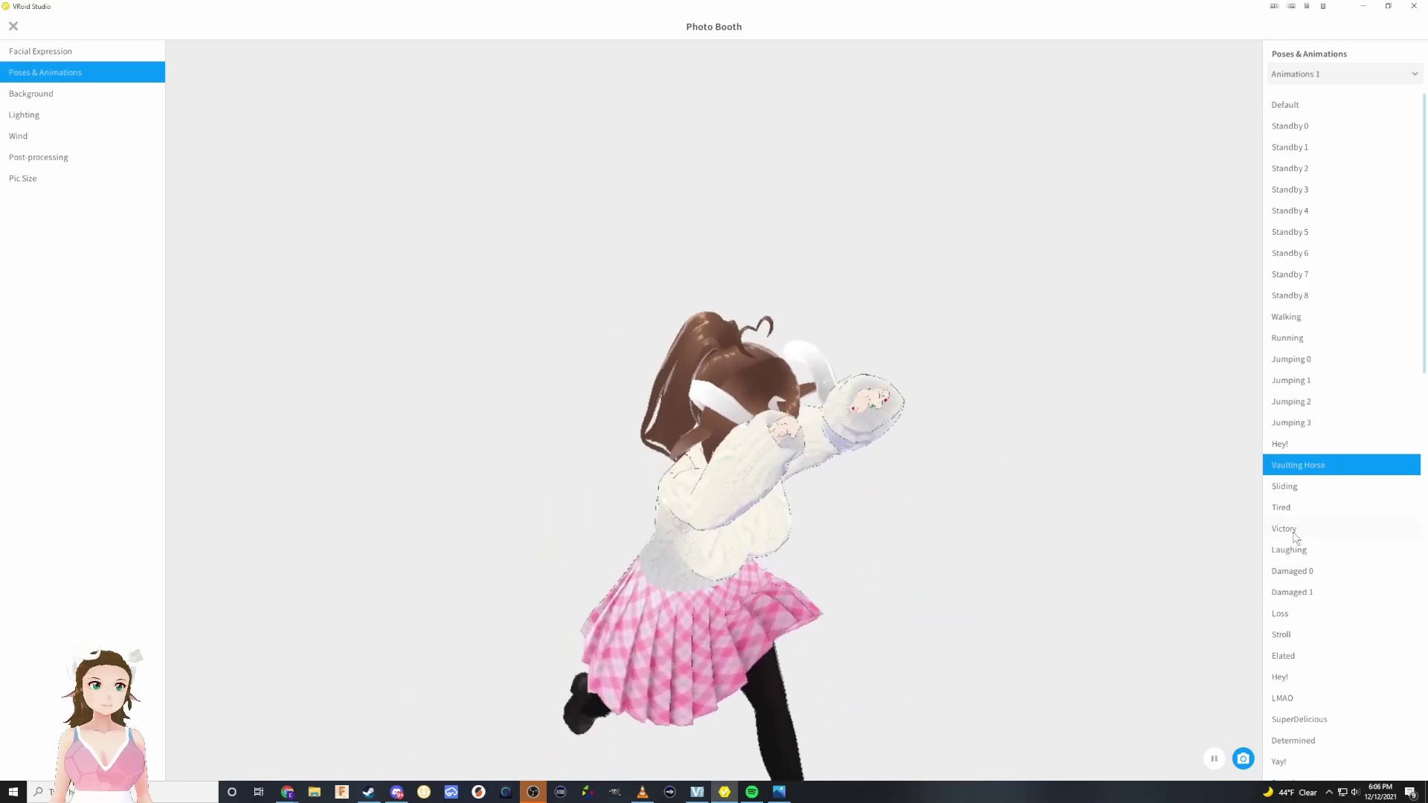
left_click(1290, 528)
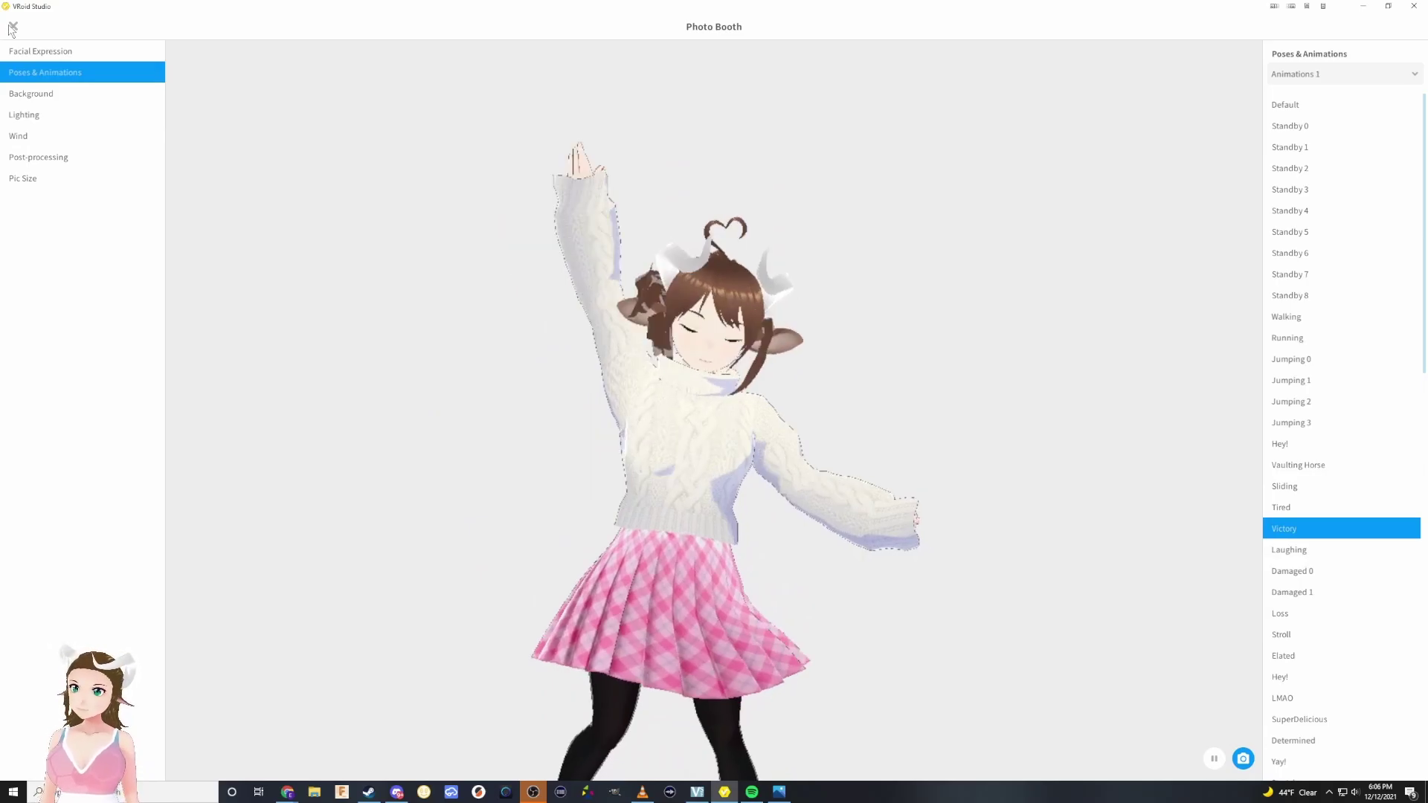
left_click(13, 27)
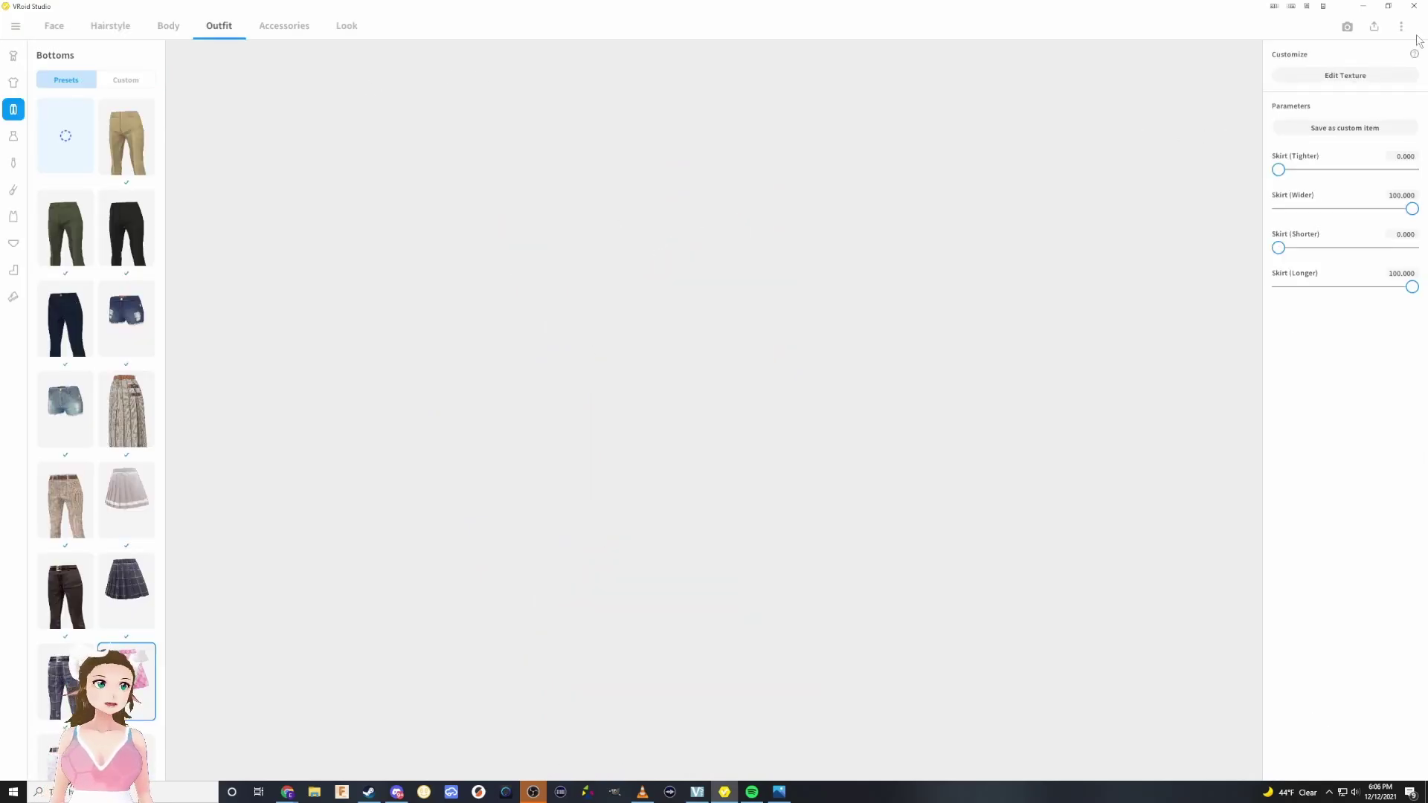
left_click(1377, 33)
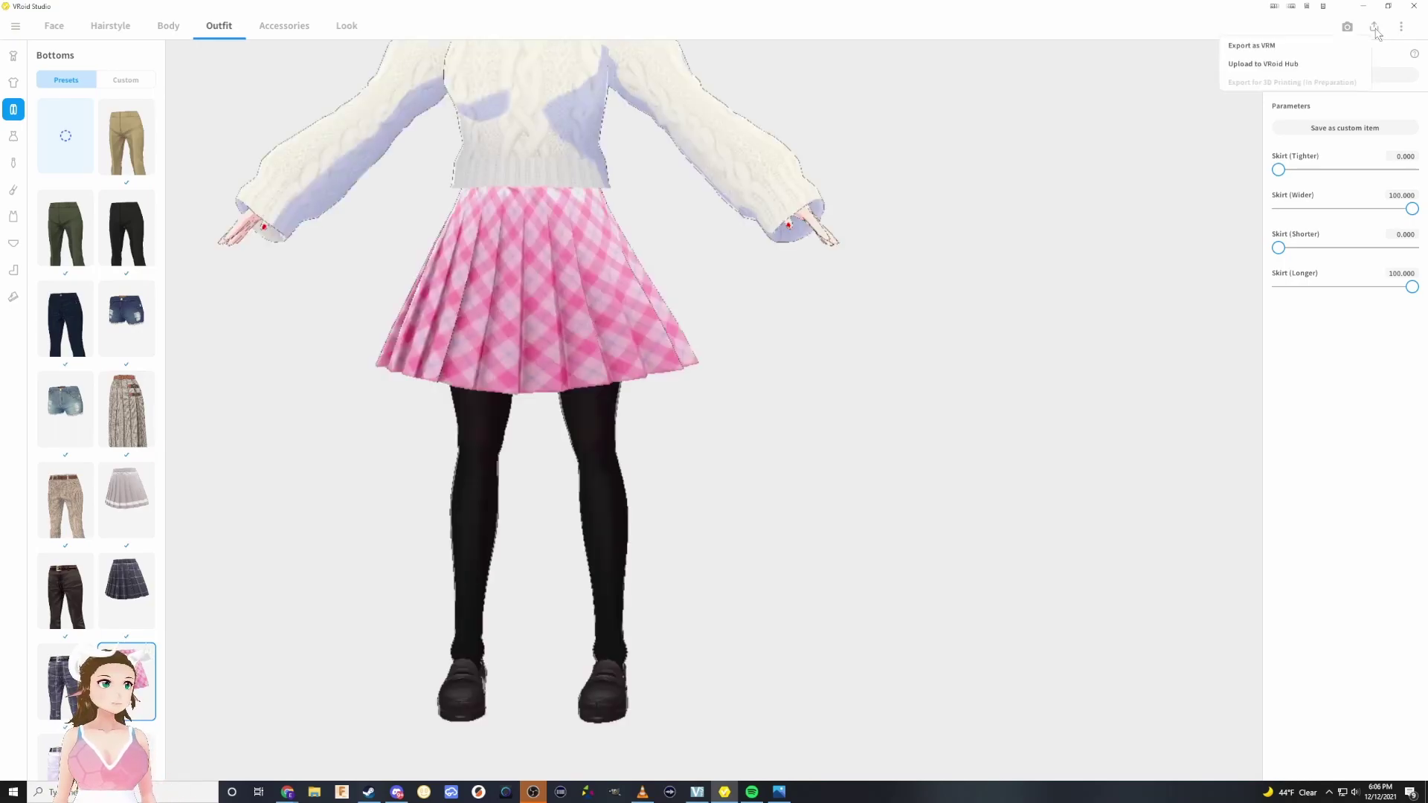
left_click(1292, 51)
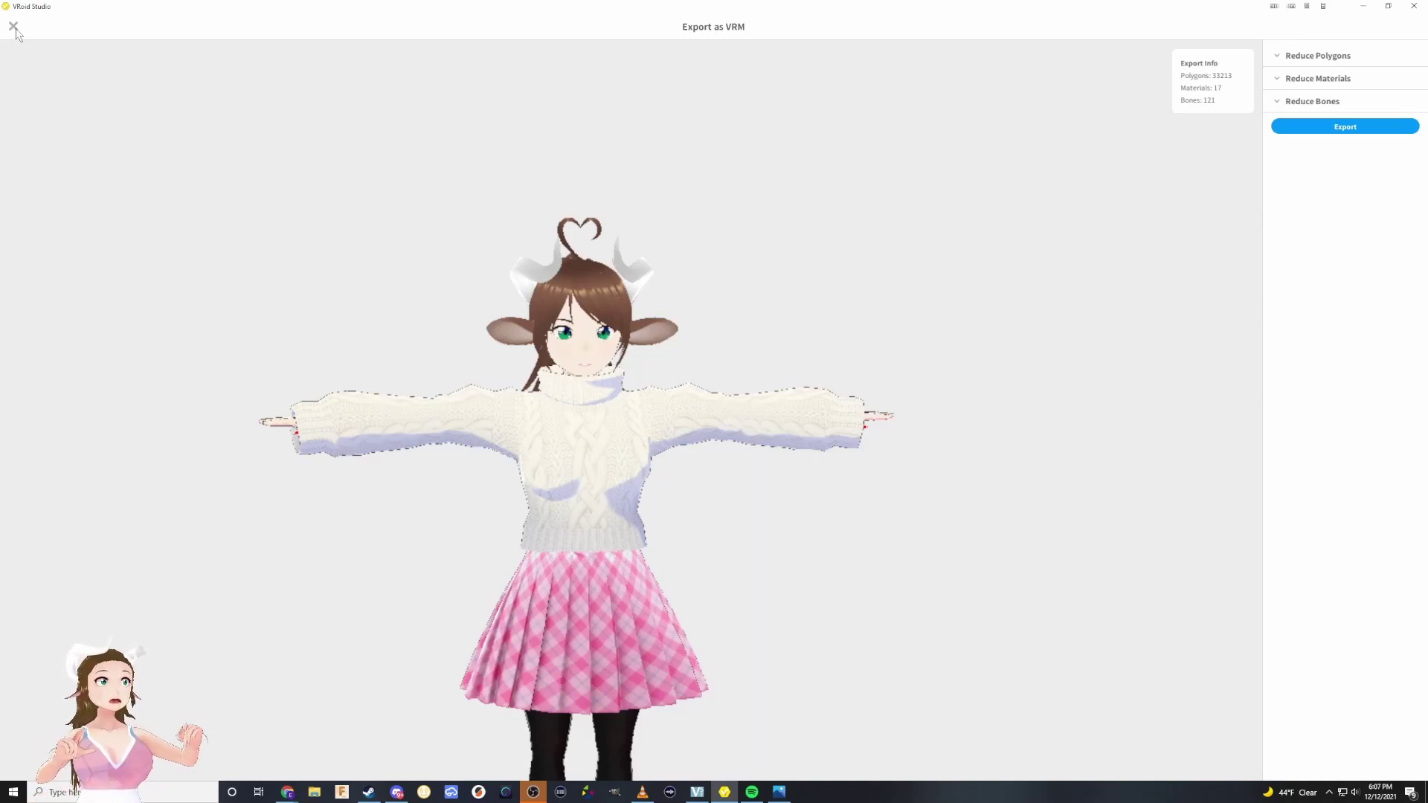
Step: Close the export screen, glance through the main and settings menus, and reopen the export options
left_click(15, 29)
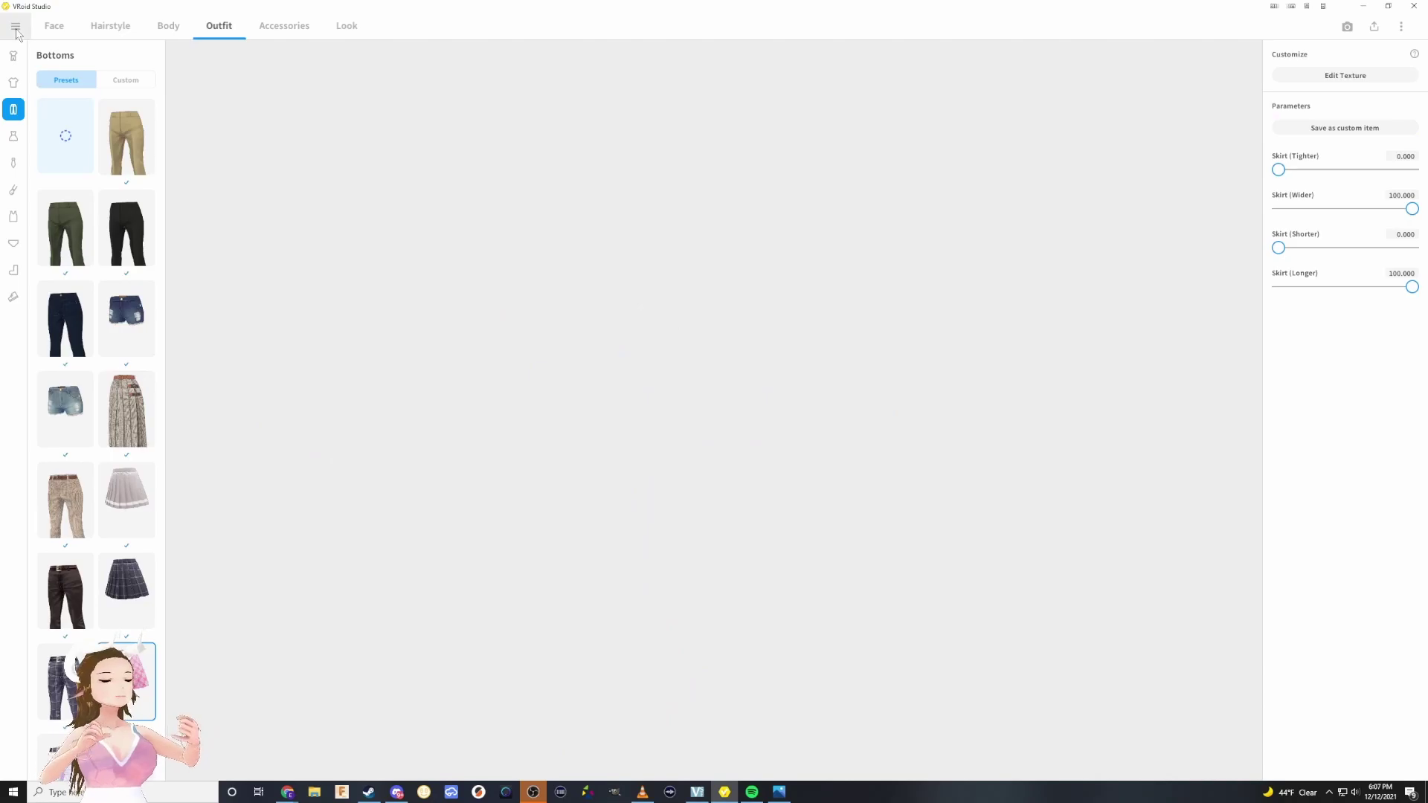
left_click(20, 31)
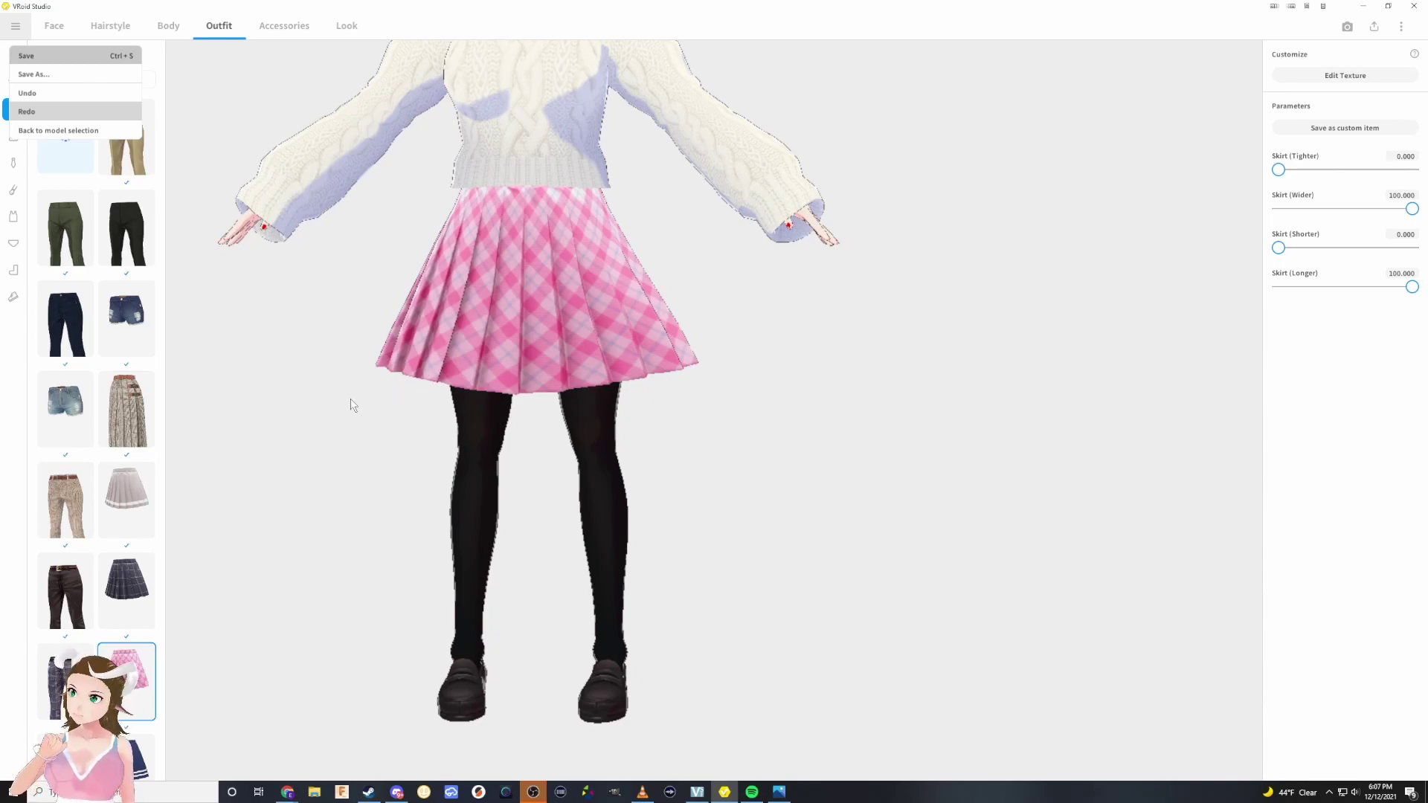
left_click(332, 415)
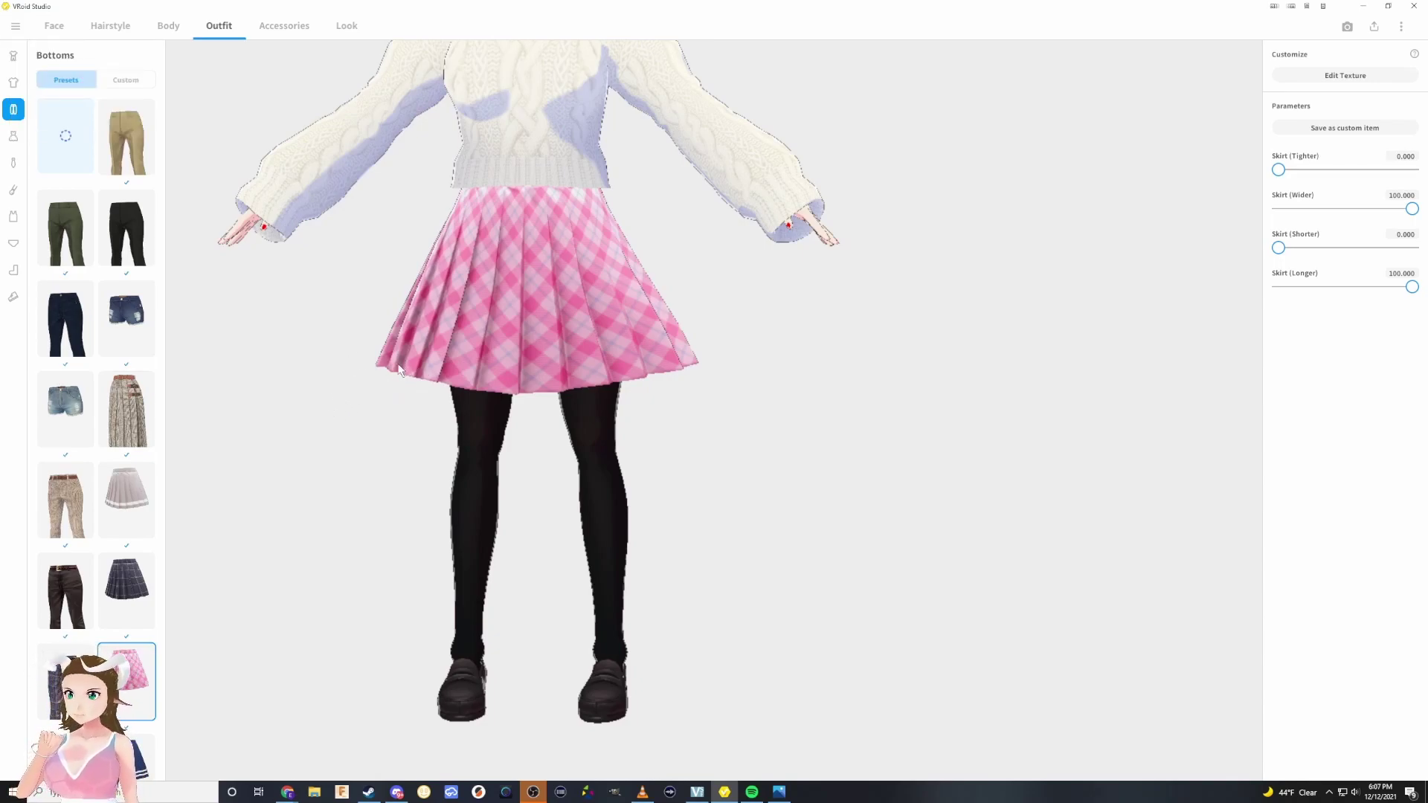
mouse_move(446, 342)
middle_mouse_down()
mouse_move(541, 503)
mouse_move(525, 510)
middle_mouse_up()
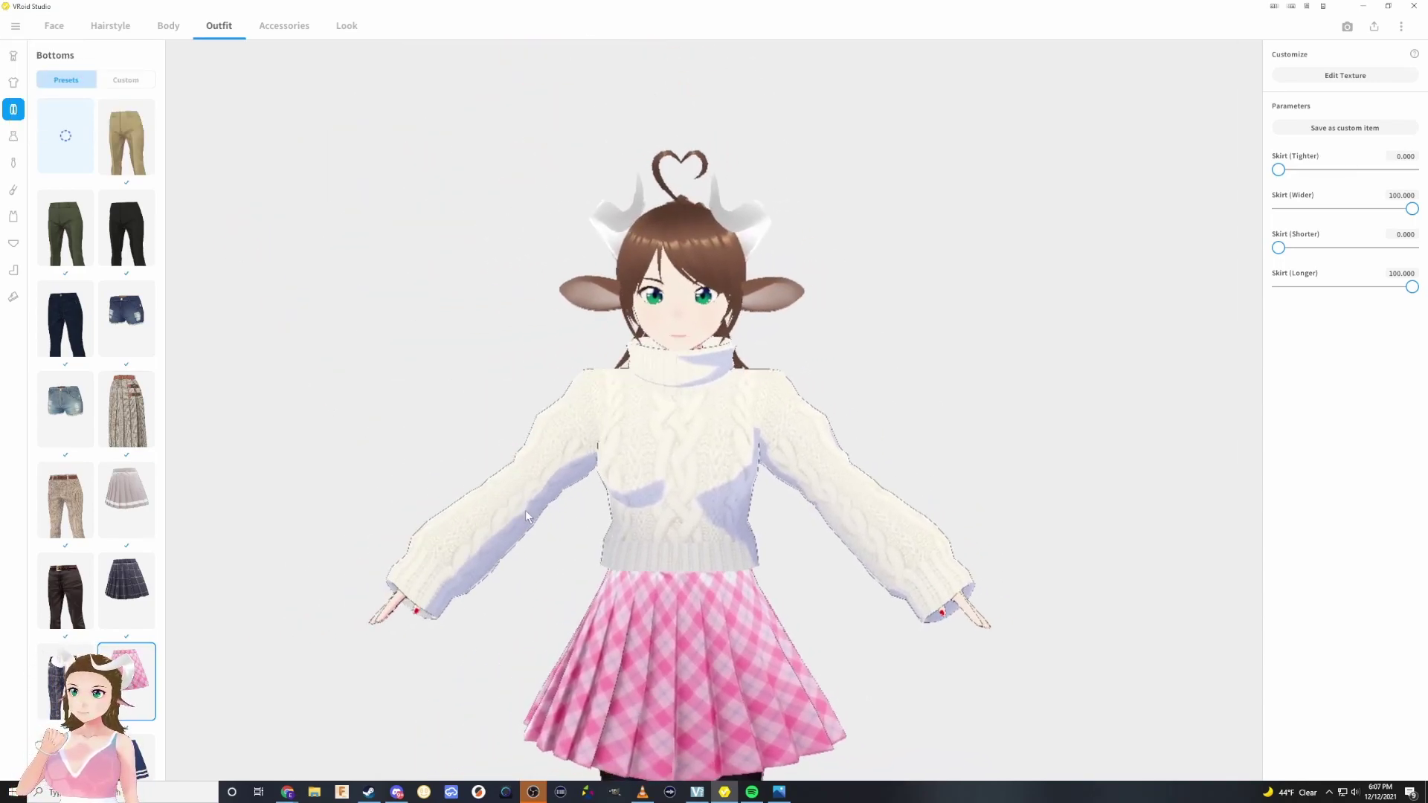
left_click(1402, 28)
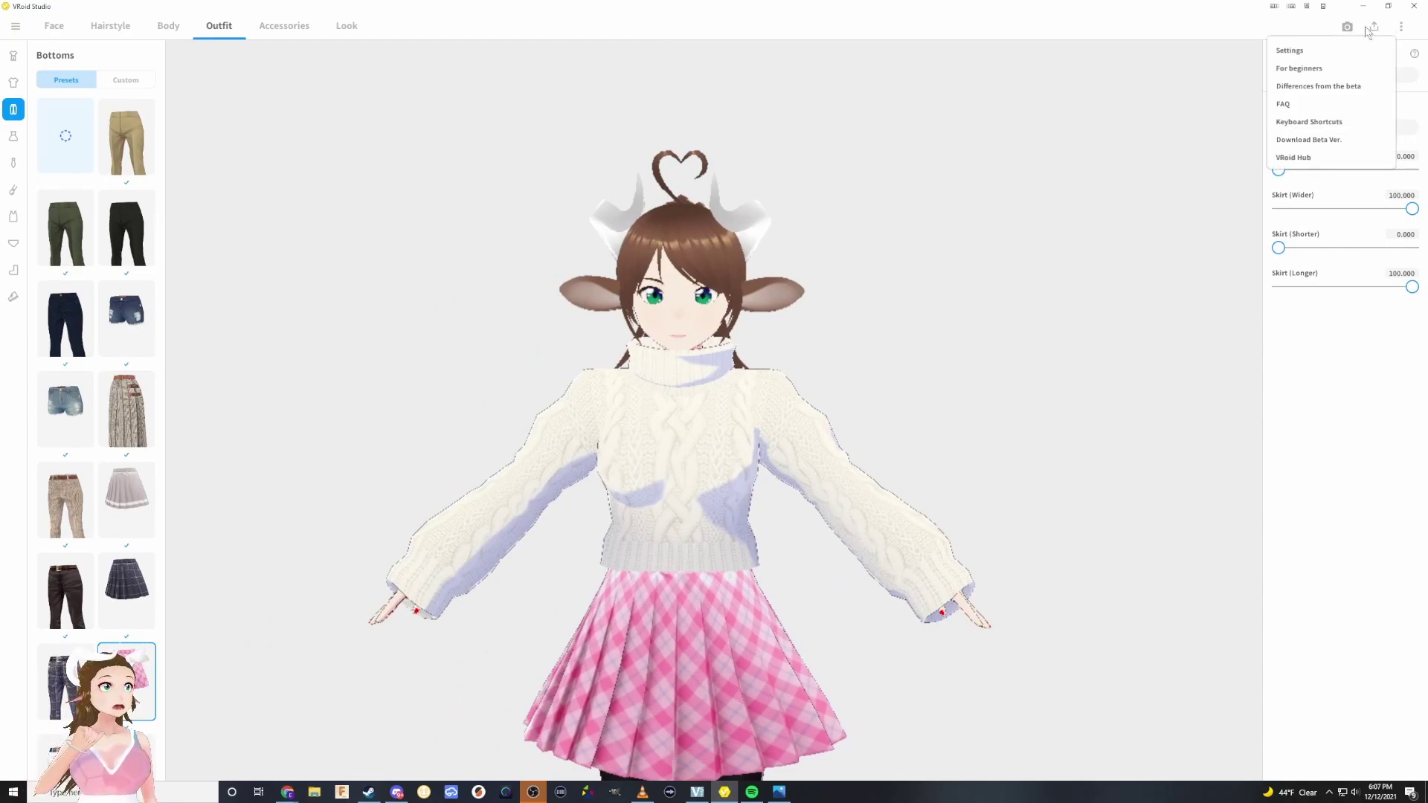
left_click(1369, 34)
left_click(1372, 31)
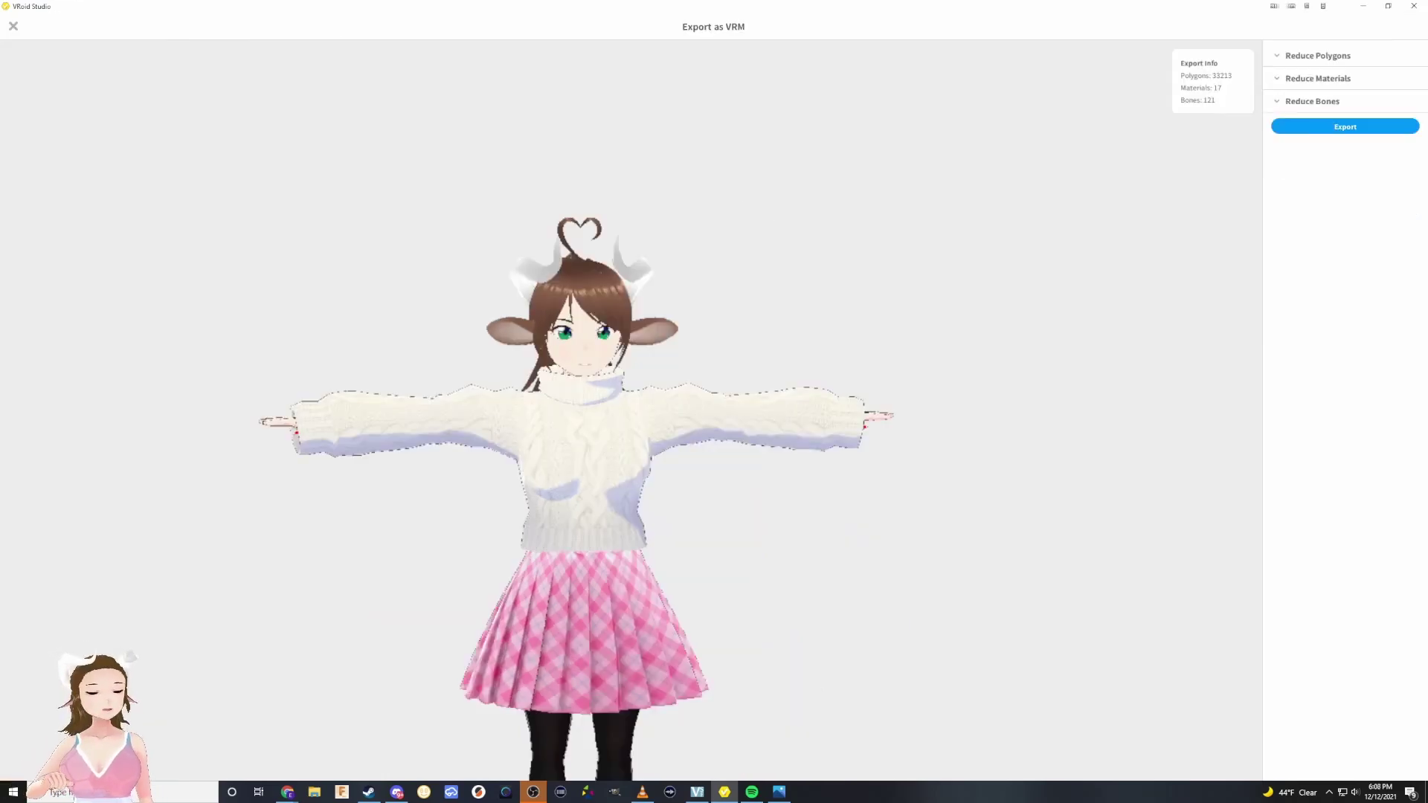
Step: Under Reduce Polygons, try Hair Smoothness at 95, then reset it to 0
left_click(1315, 60)
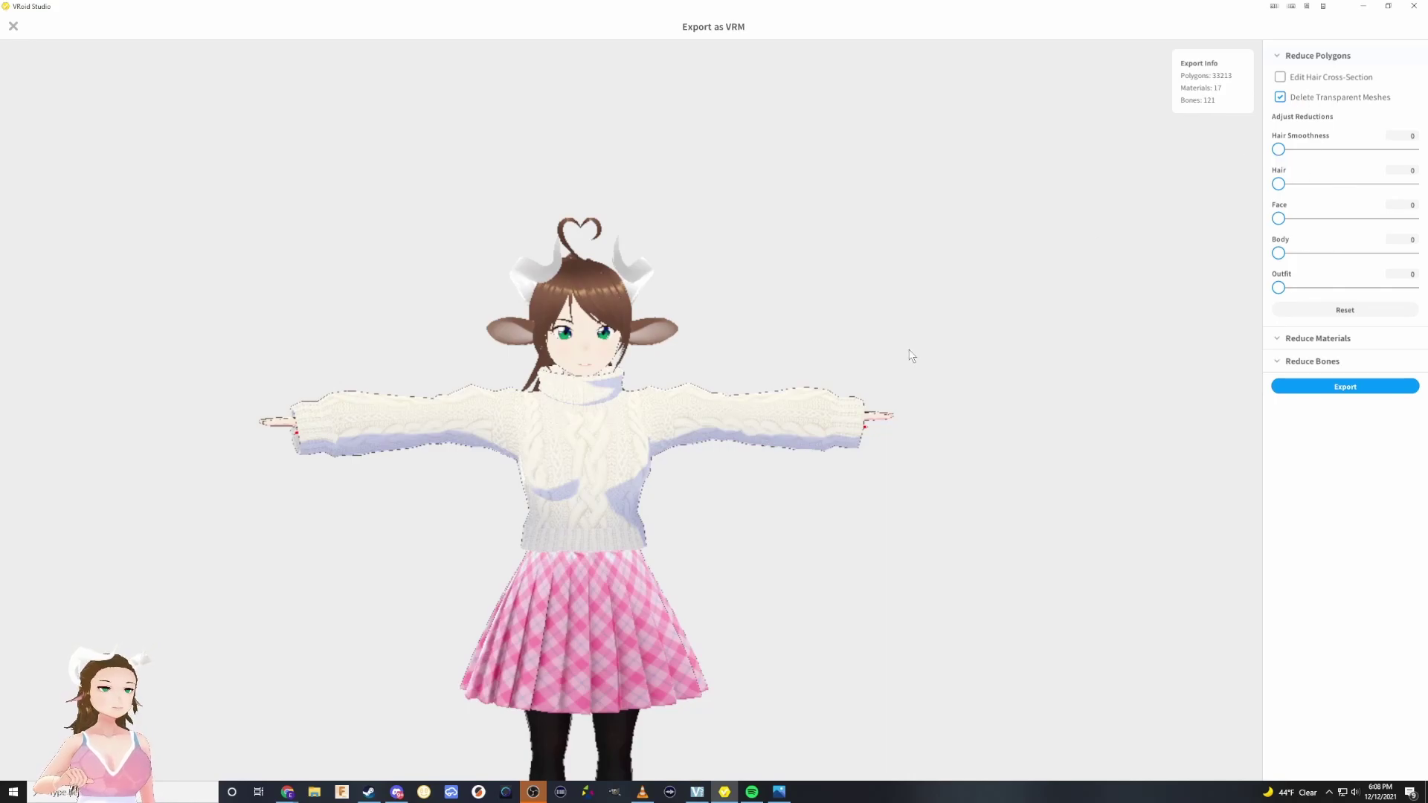
scroll(882, 353, "up", 2)
right_click_drag(882, 352, 978, 292)
scroll(988, 257, "up", 3)
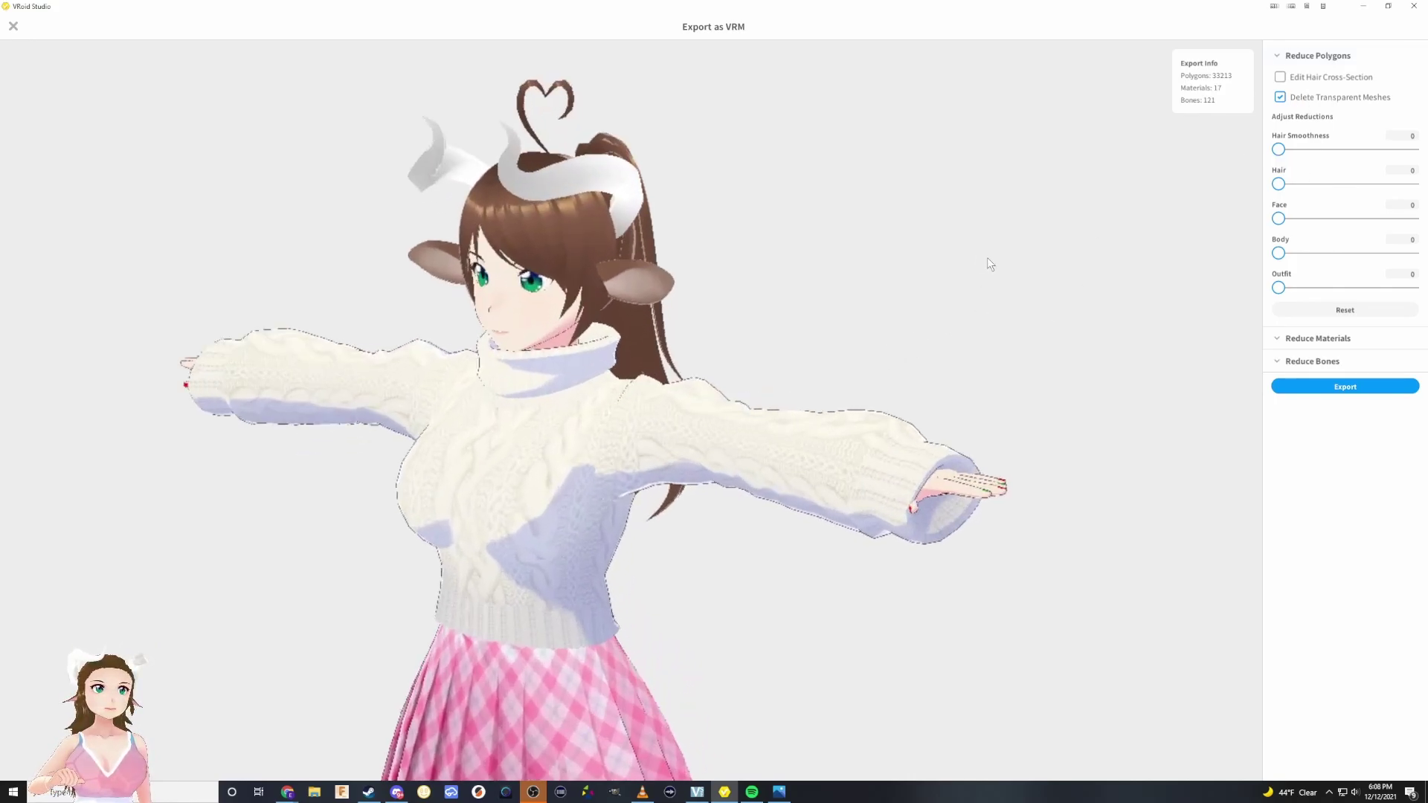
scroll(996, 223, "up", 2)
scroll(1078, 214, "up", 2)
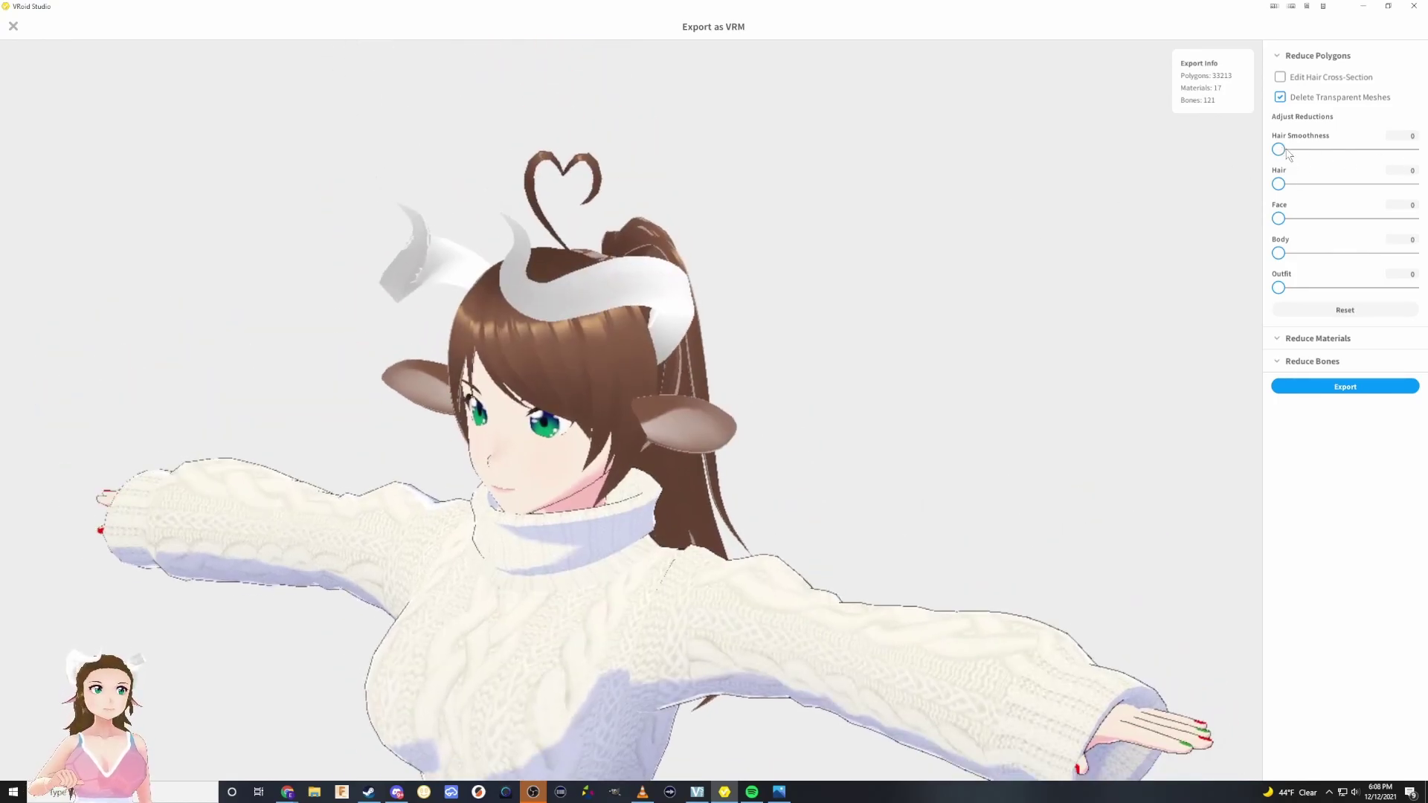
left_click(1411, 150)
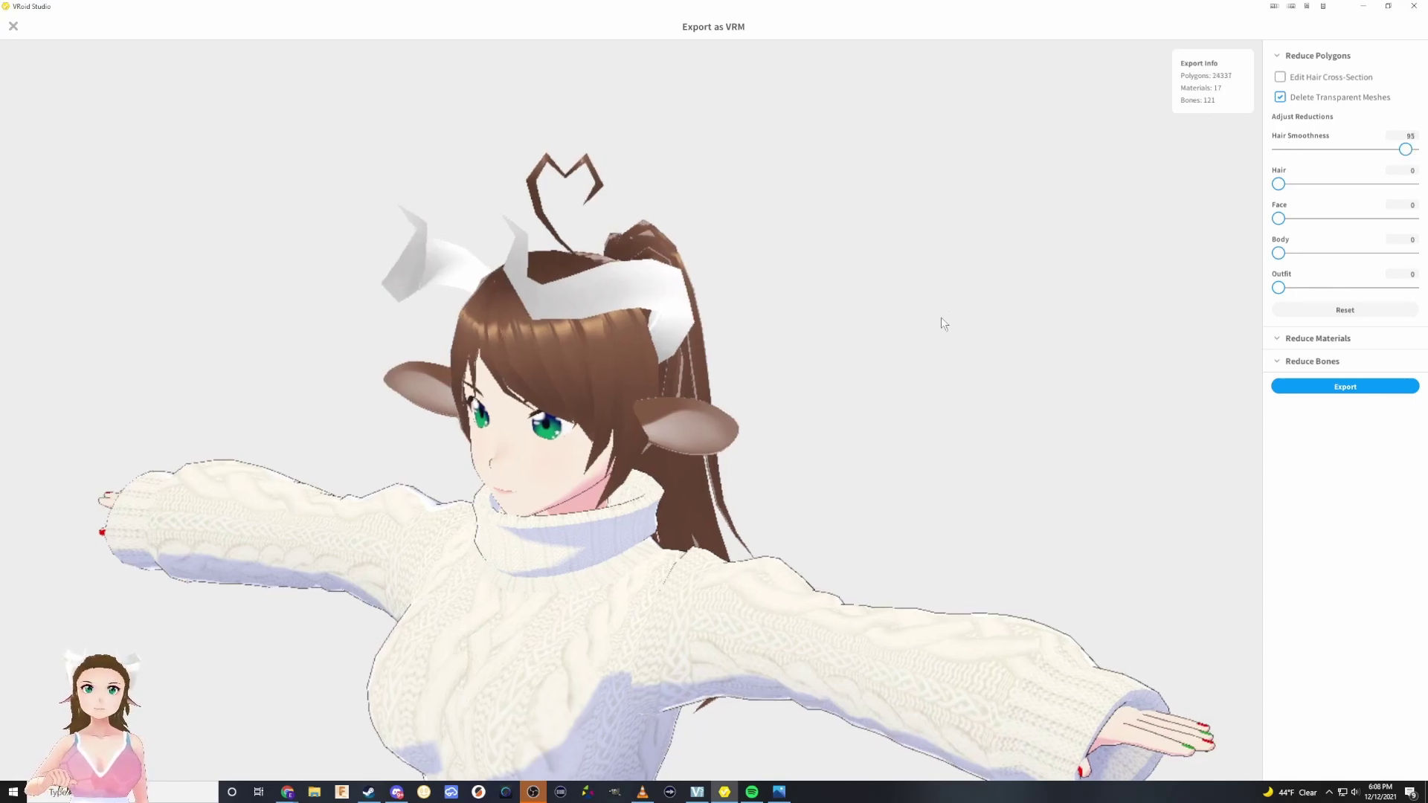
right_click_drag(940, 317, 1077, 272)
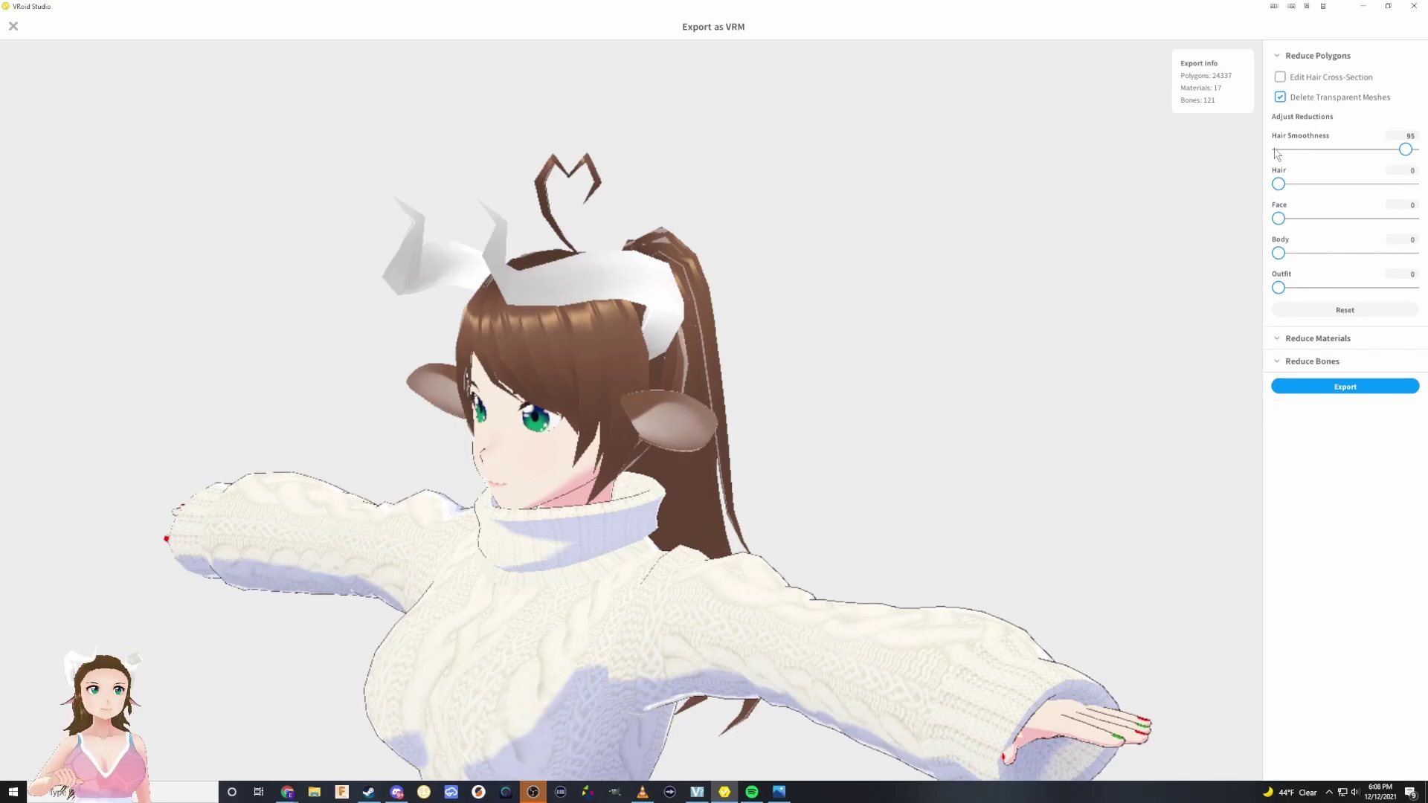
key("Left")
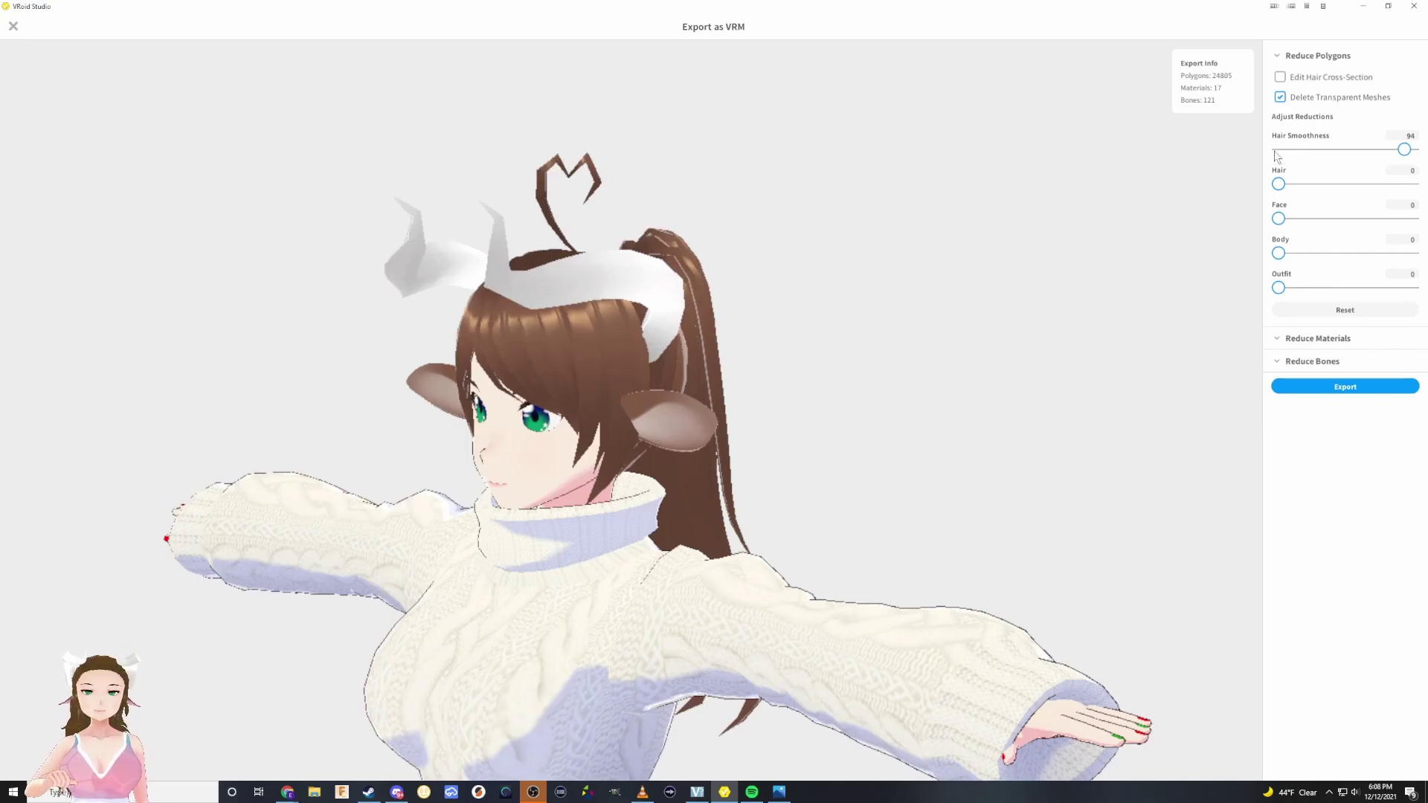
left_click(1276, 152)
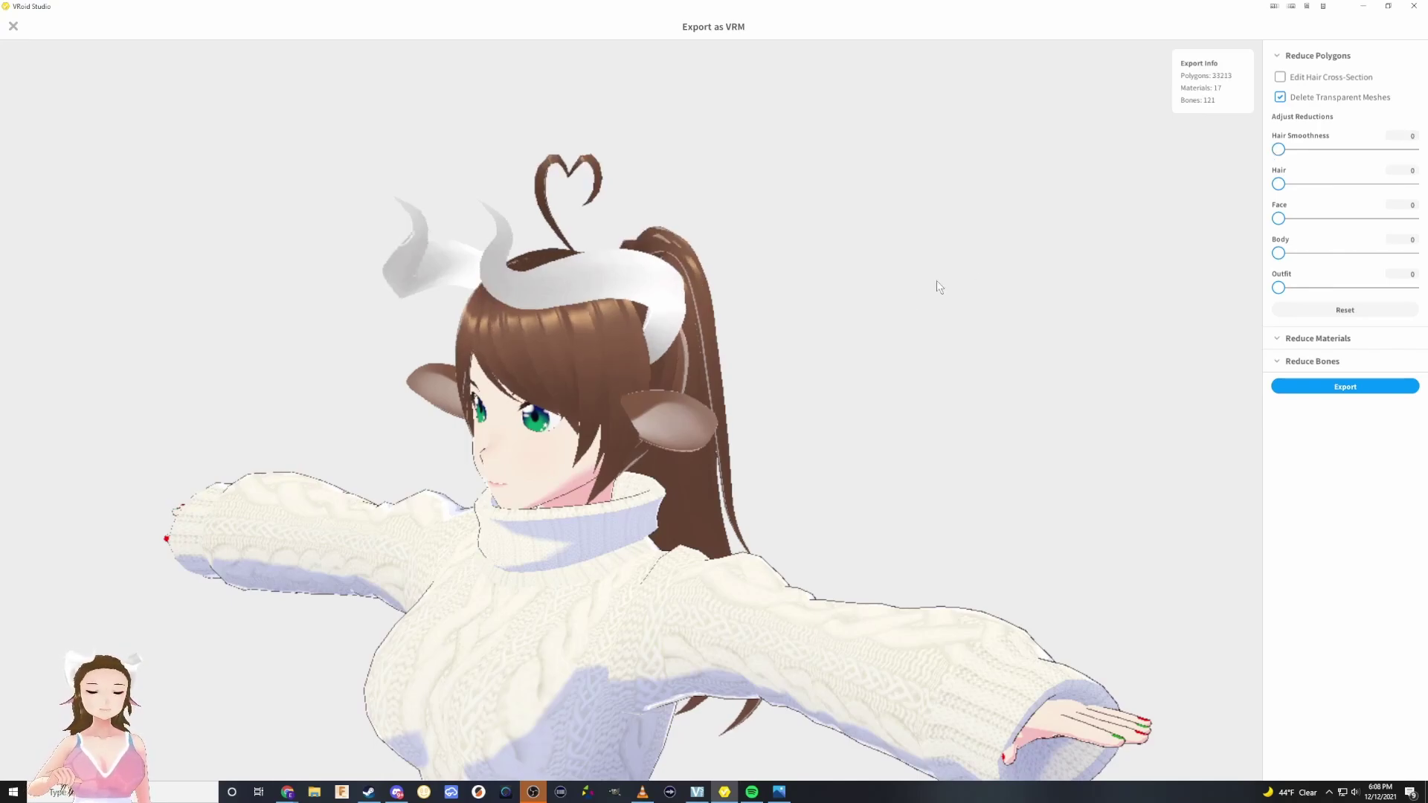
mouse_move(935, 279)
right_mouse_down()
mouse_move(993, 304)
mouse_move(978, 312)
mouse_move(1061, 336)
right_mouse_up()
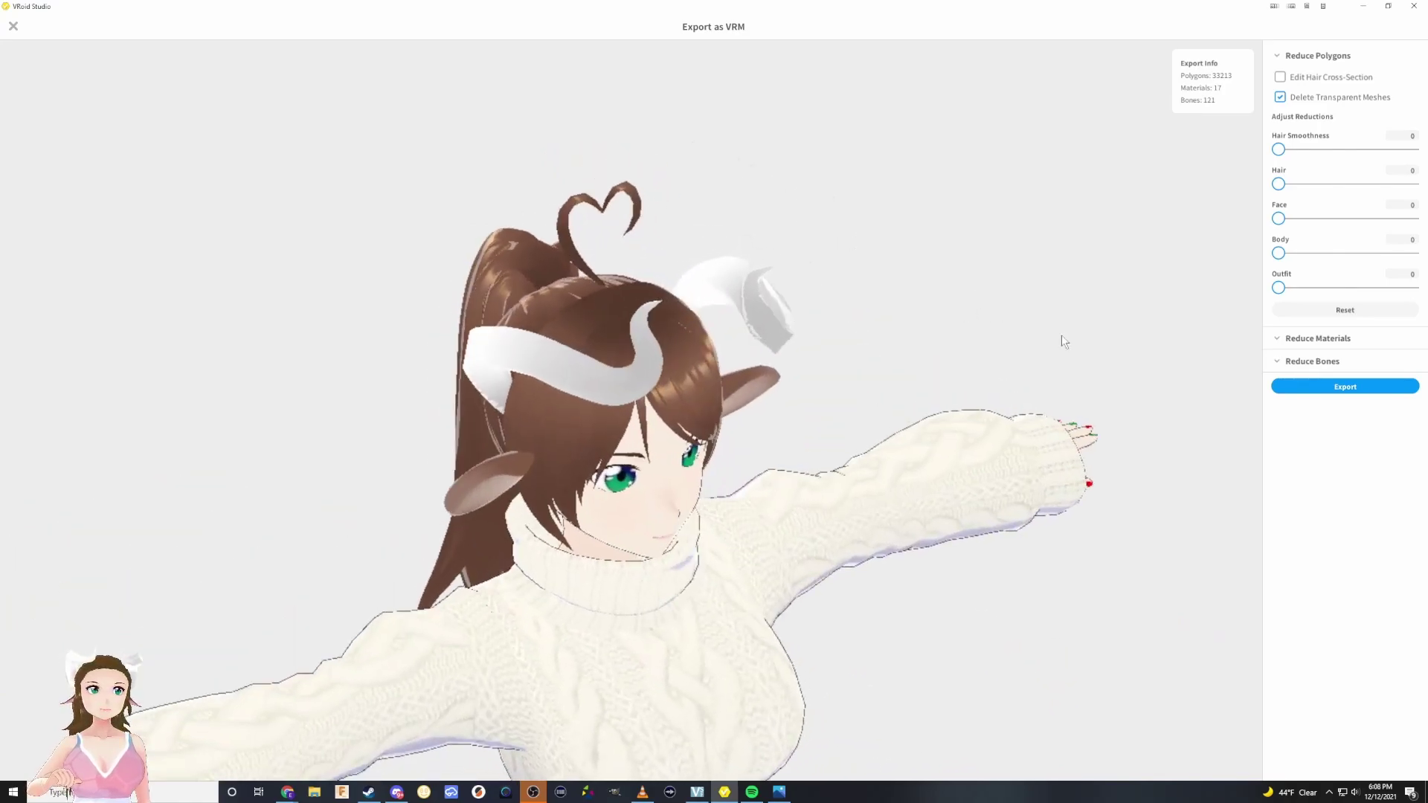
Step: Check the Reduce Bones options and keep Reduce Materials on Default
left_click(1275, 362)
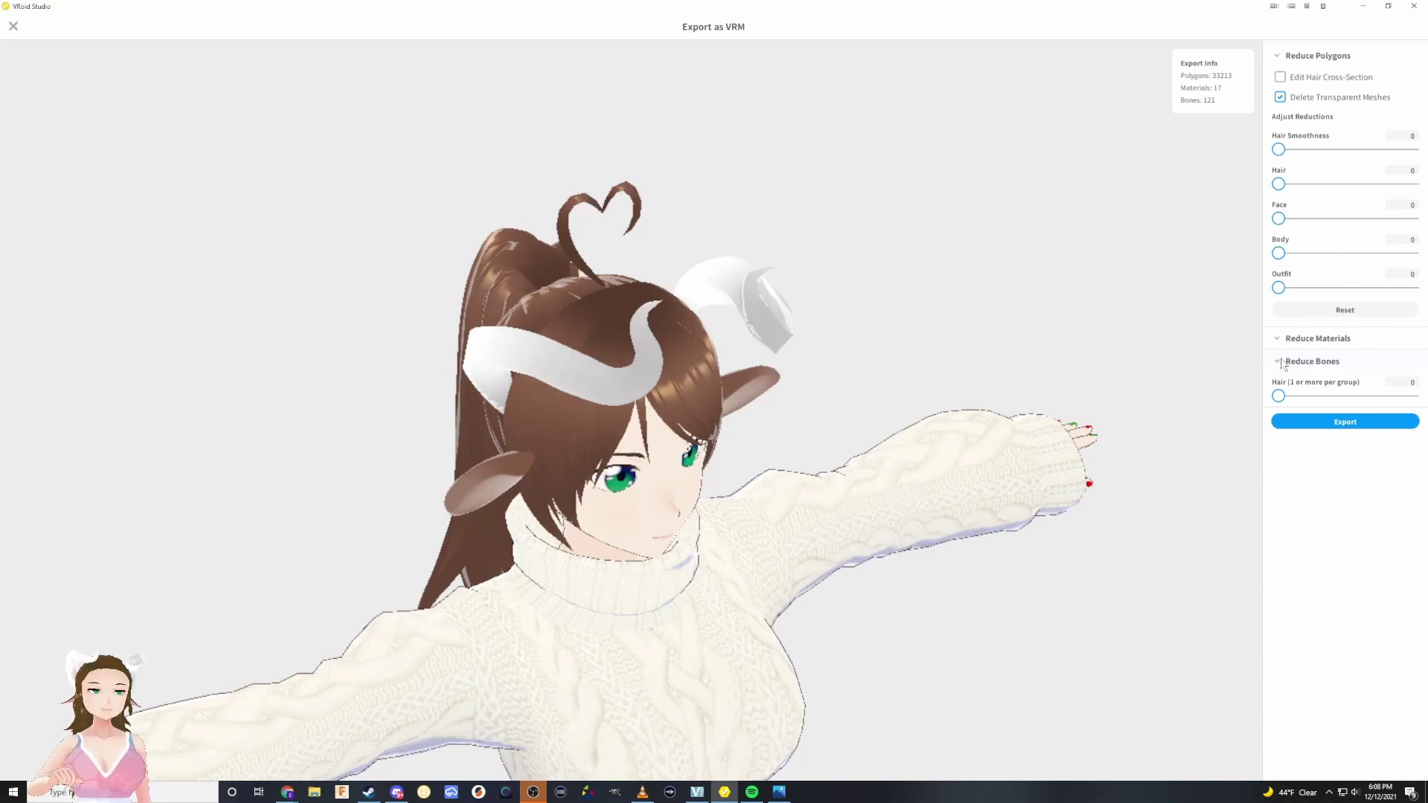
left_click(1280, 362)
left_click(1279, 339)
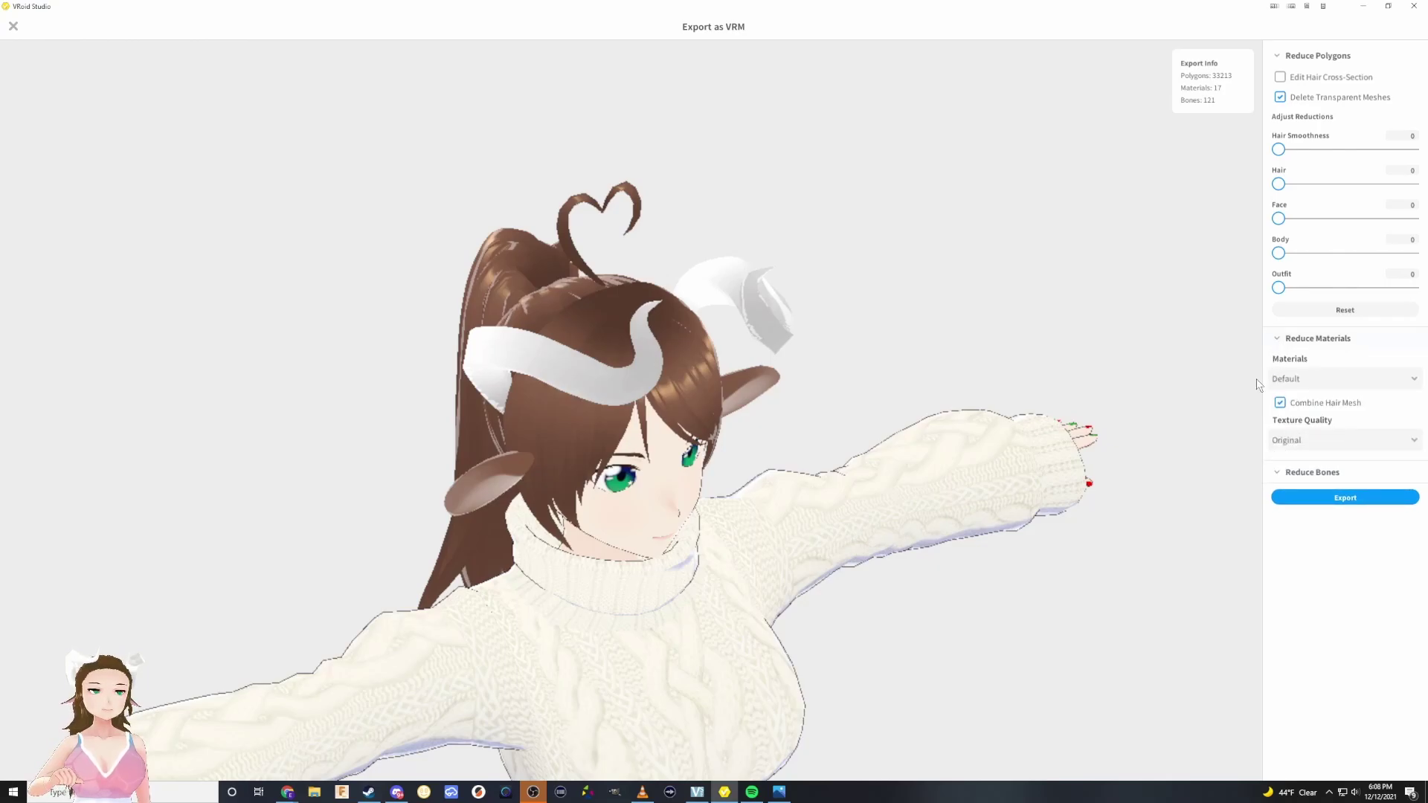
mouse_move(1166, 357)
left_mouse_down()
mouse_move(1107, 344)
mouse_move(1157, 356)
left_mouse_up()
left_click(1289, 381)
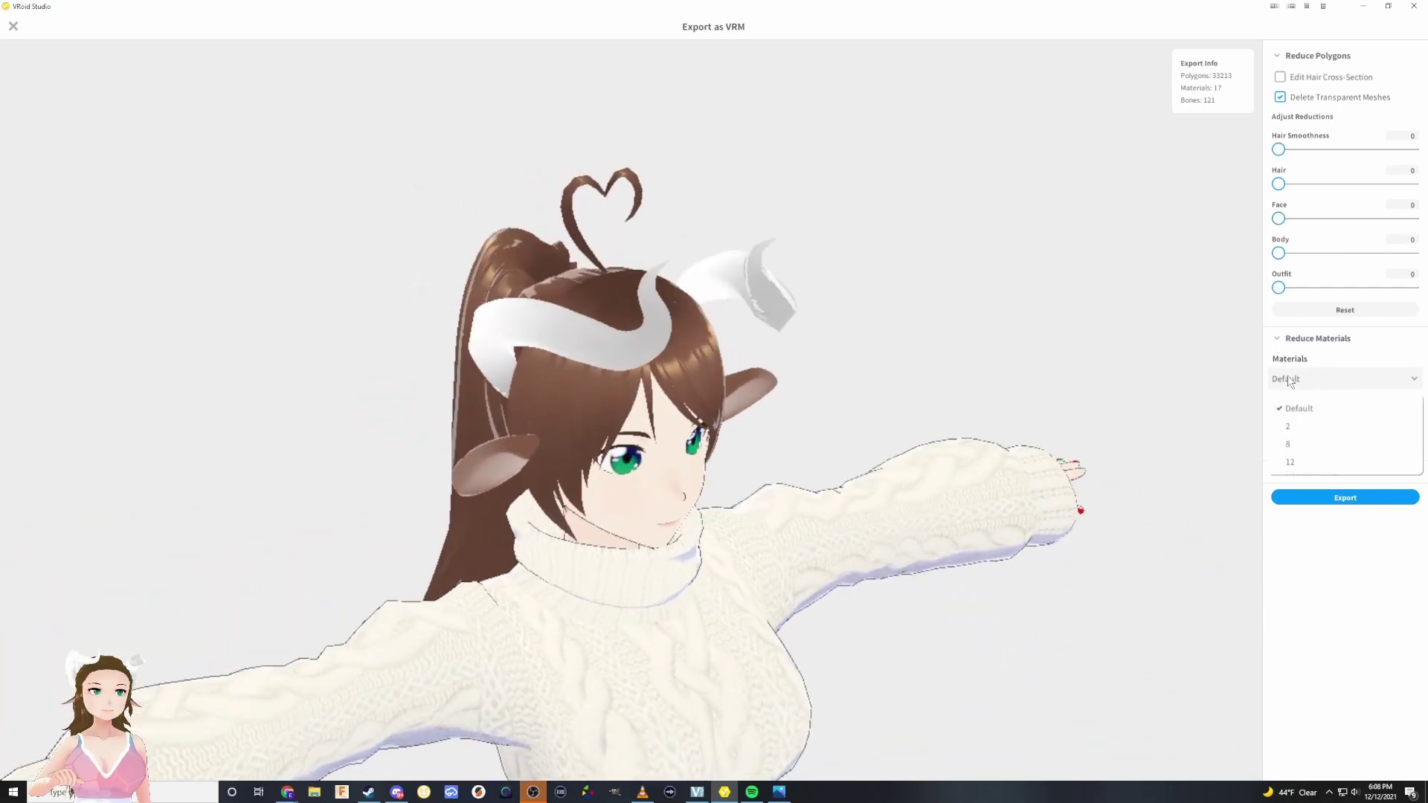
left_click(1287, 380)
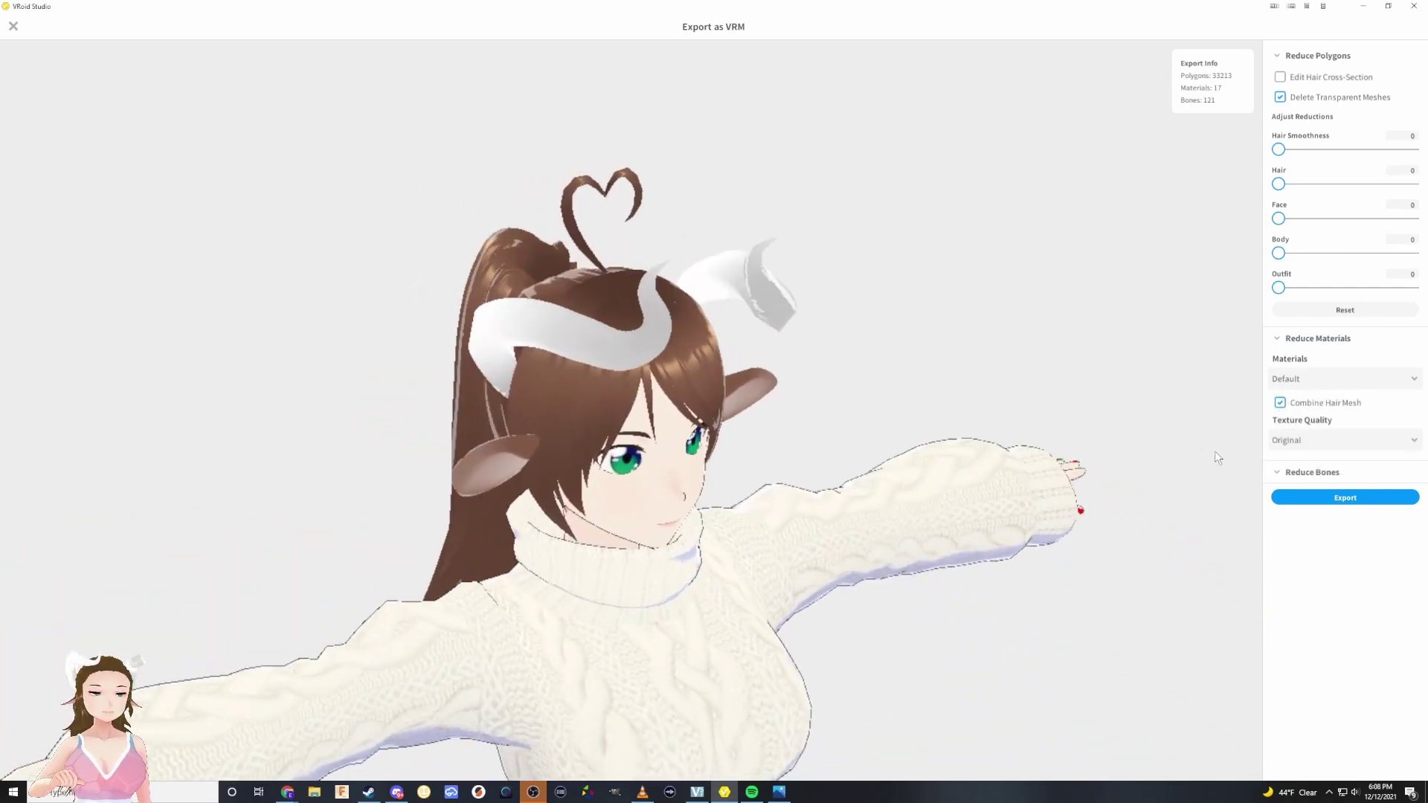
Step: Start entering the avatar title in VRM Settings, briefly checking the Pictures folder
left_click(1317, 500)
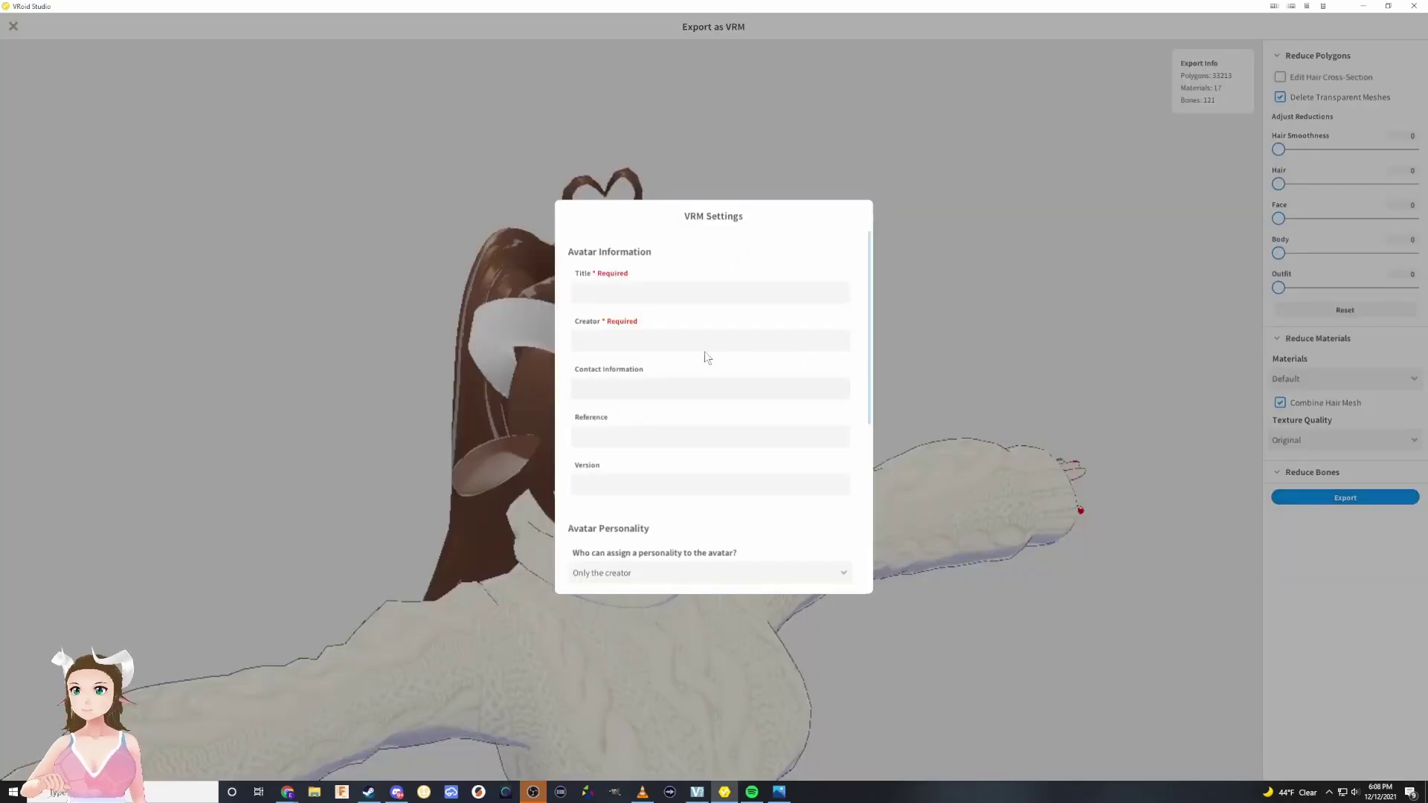
left_click(664, 295)
type("Elaine")
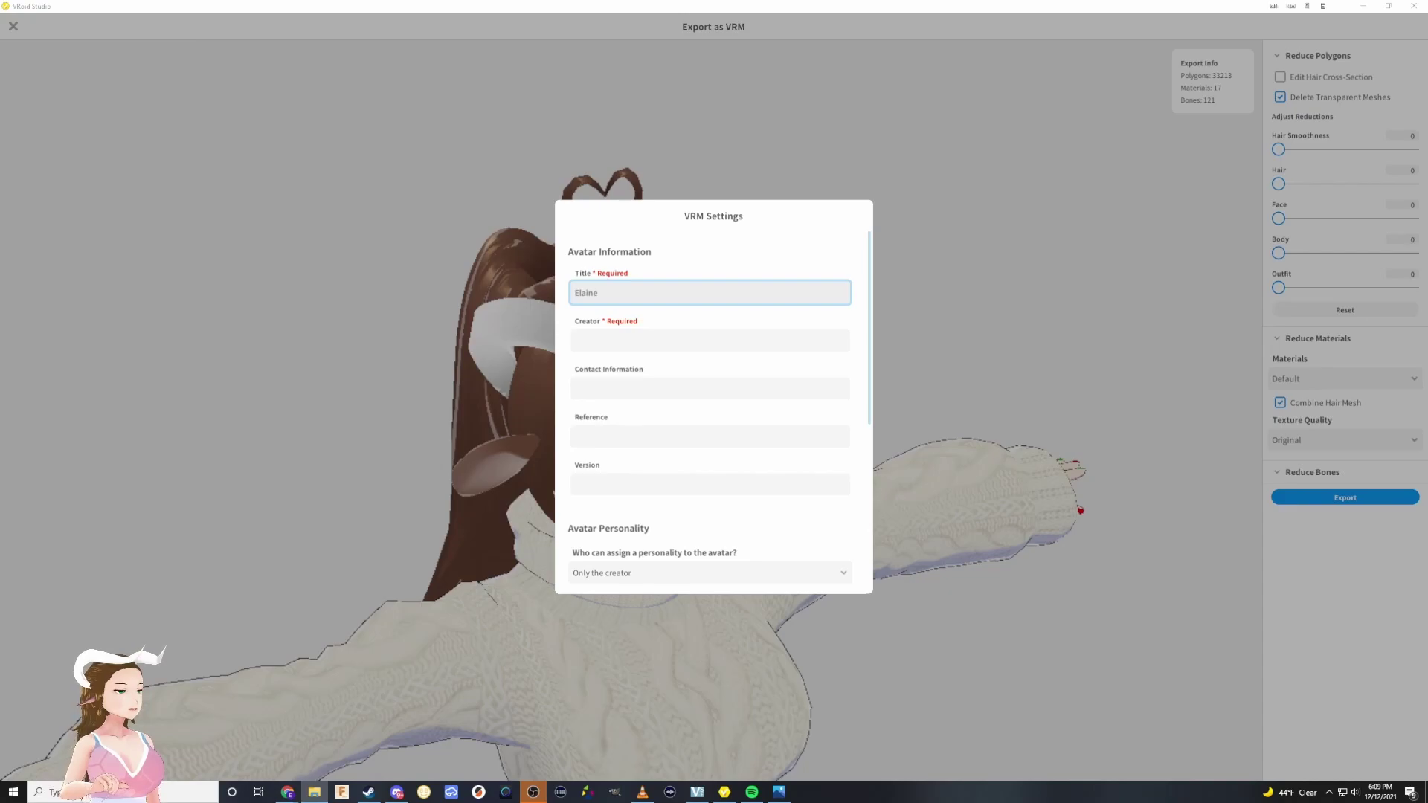
key("alt+Tab")
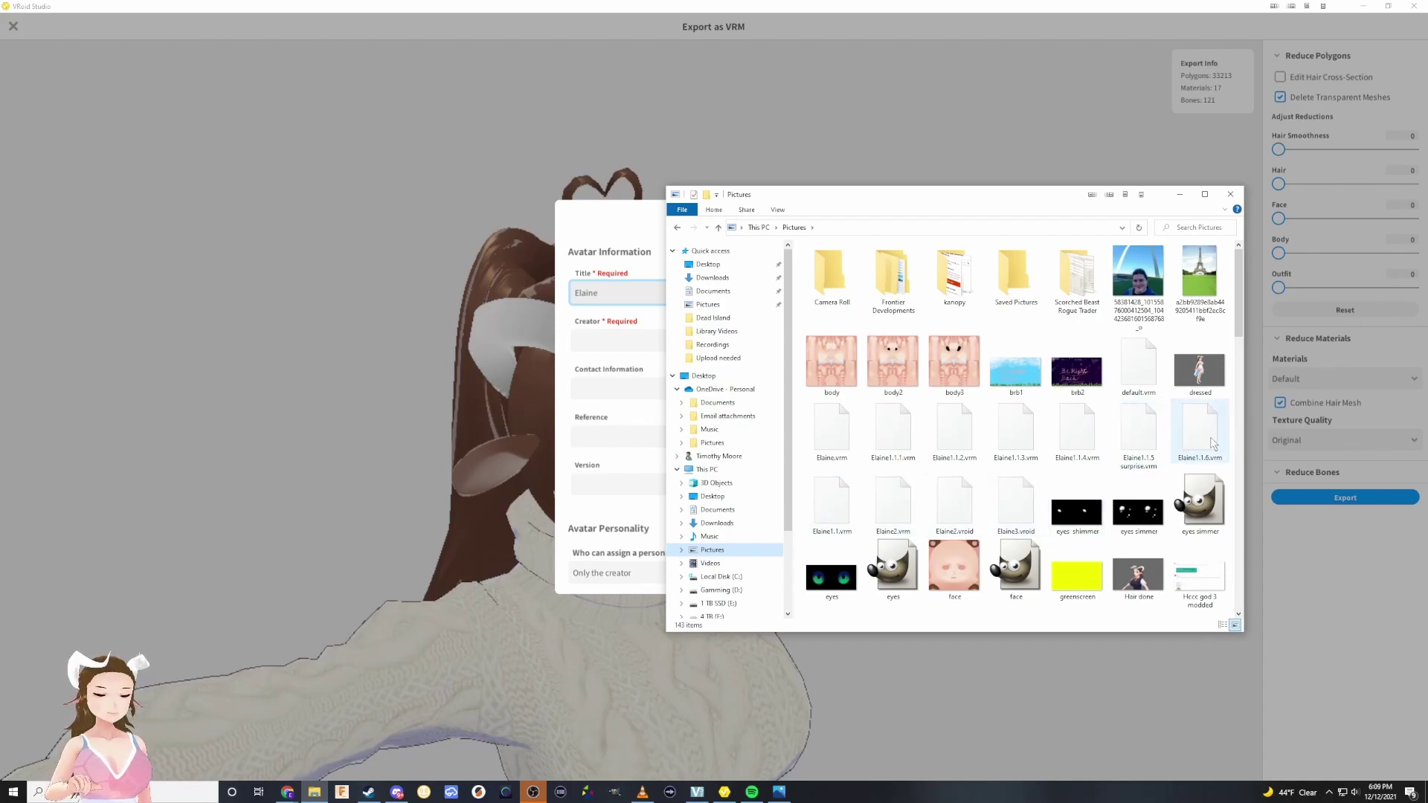
mouse_move(1048, 197)
left_mouse_down()
mouse_move(1229, 177)
mouse_move(1153, 159)
mouse_move(1178, 138)
left_mouse_up()
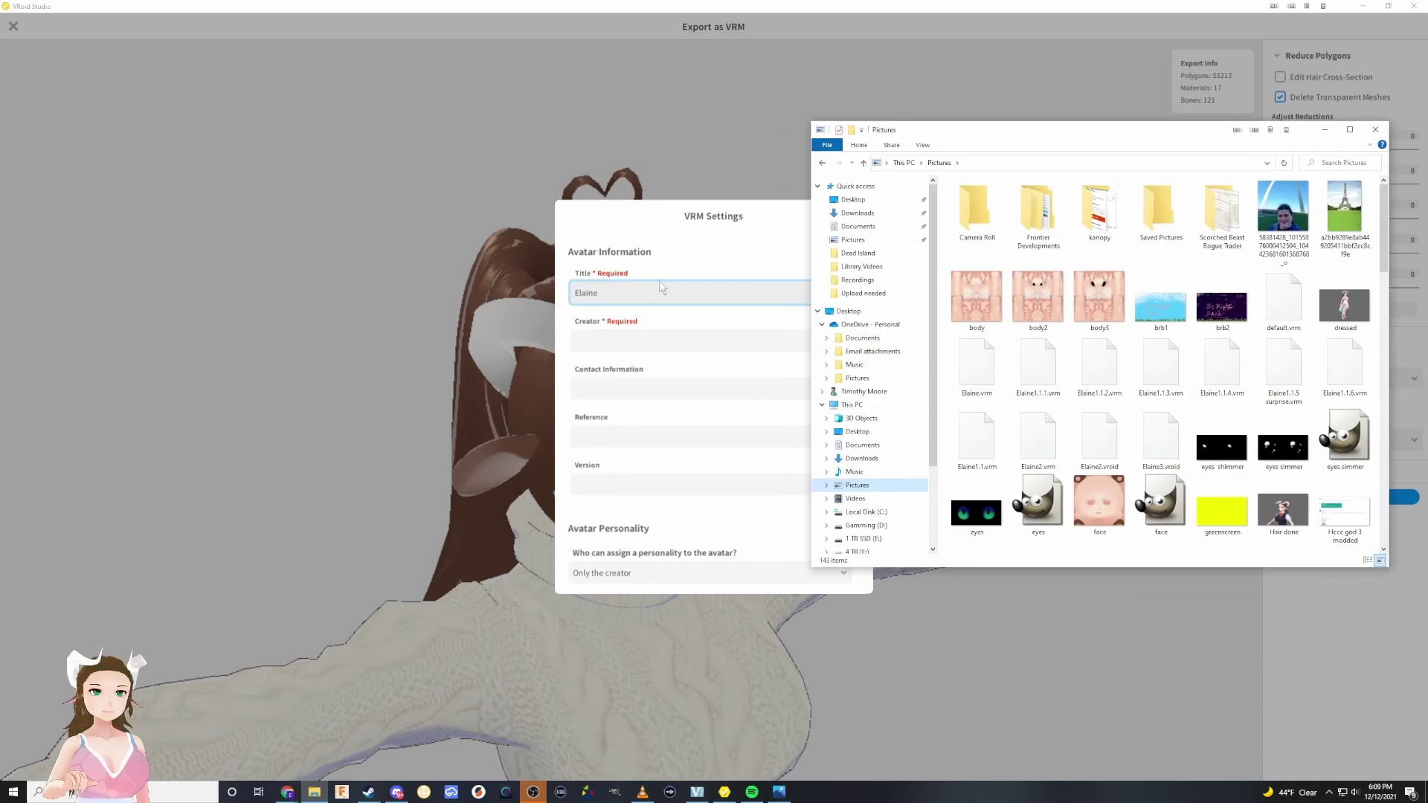
left_click(617, 297)
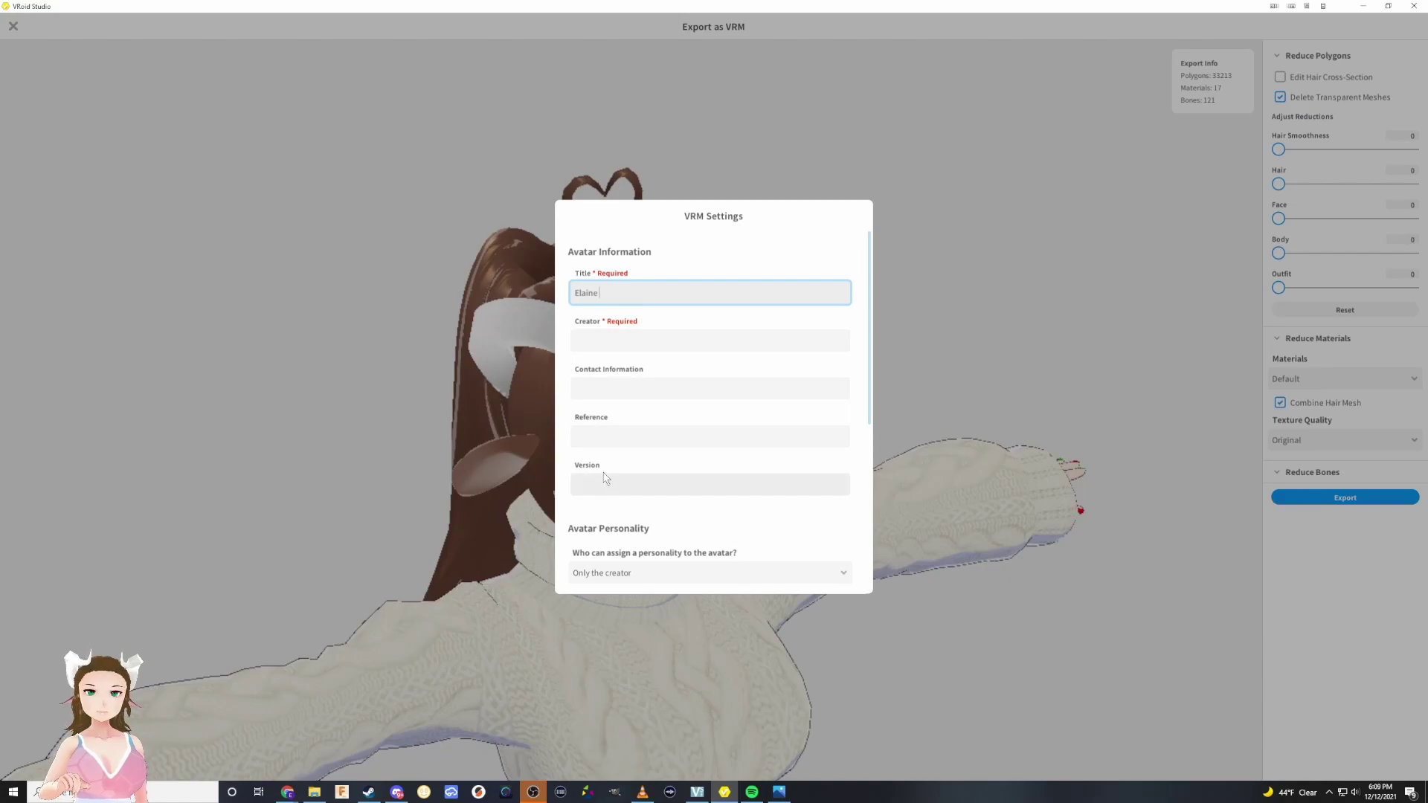
Step: Fill in the creator name and add the reference note 'My old model'
left_click(598, 345)
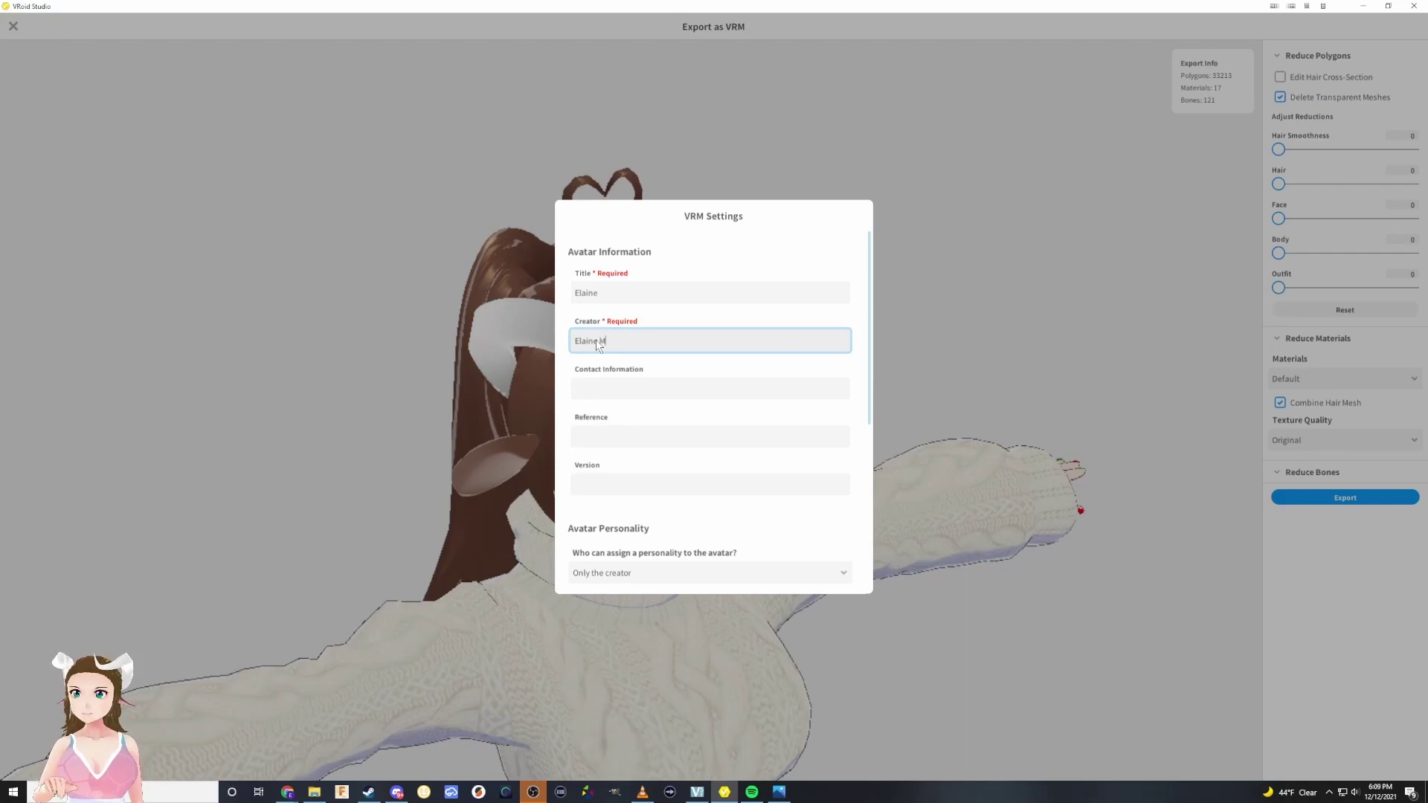
left_click(596, 383)
left_click(600, 437)
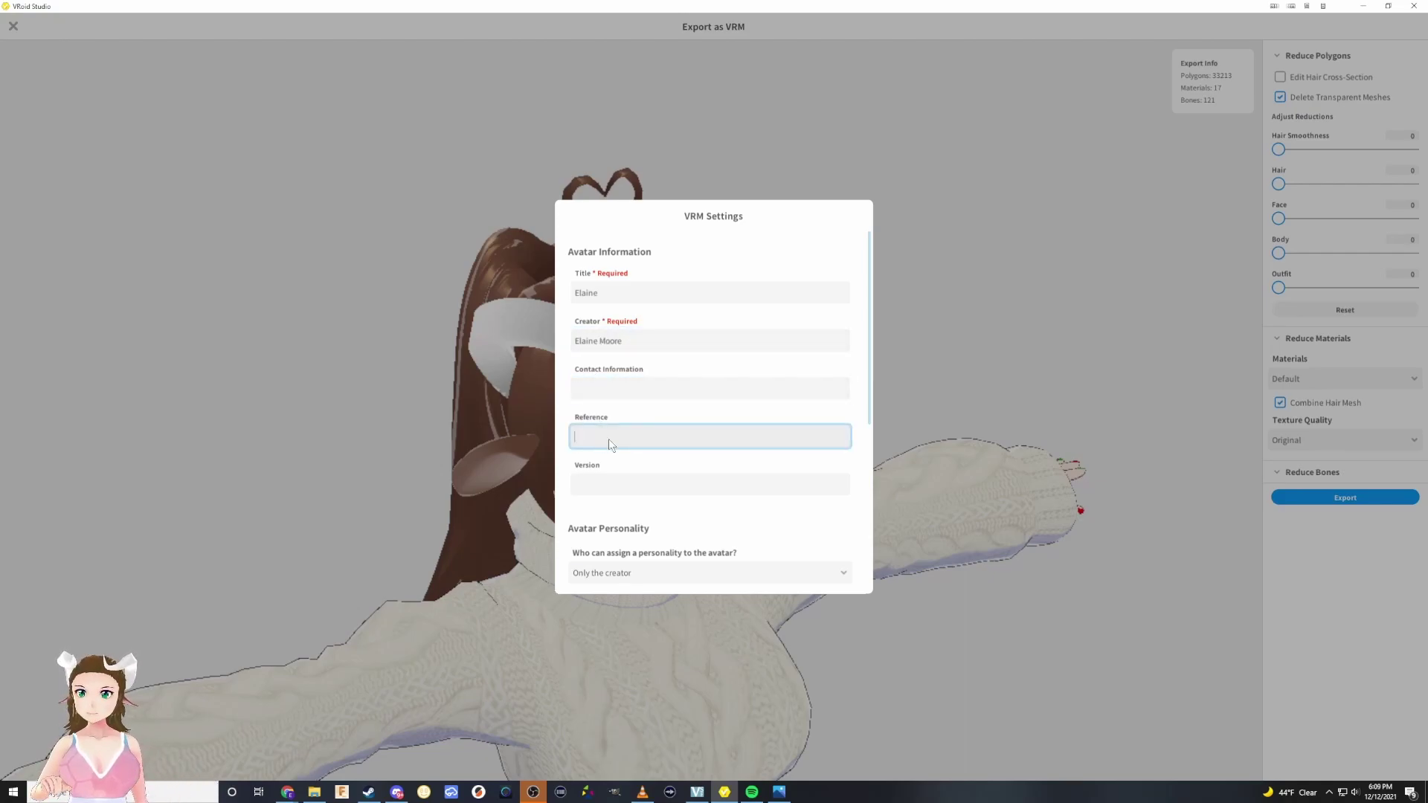
left_click(610, 485)
left_click(605, 441)
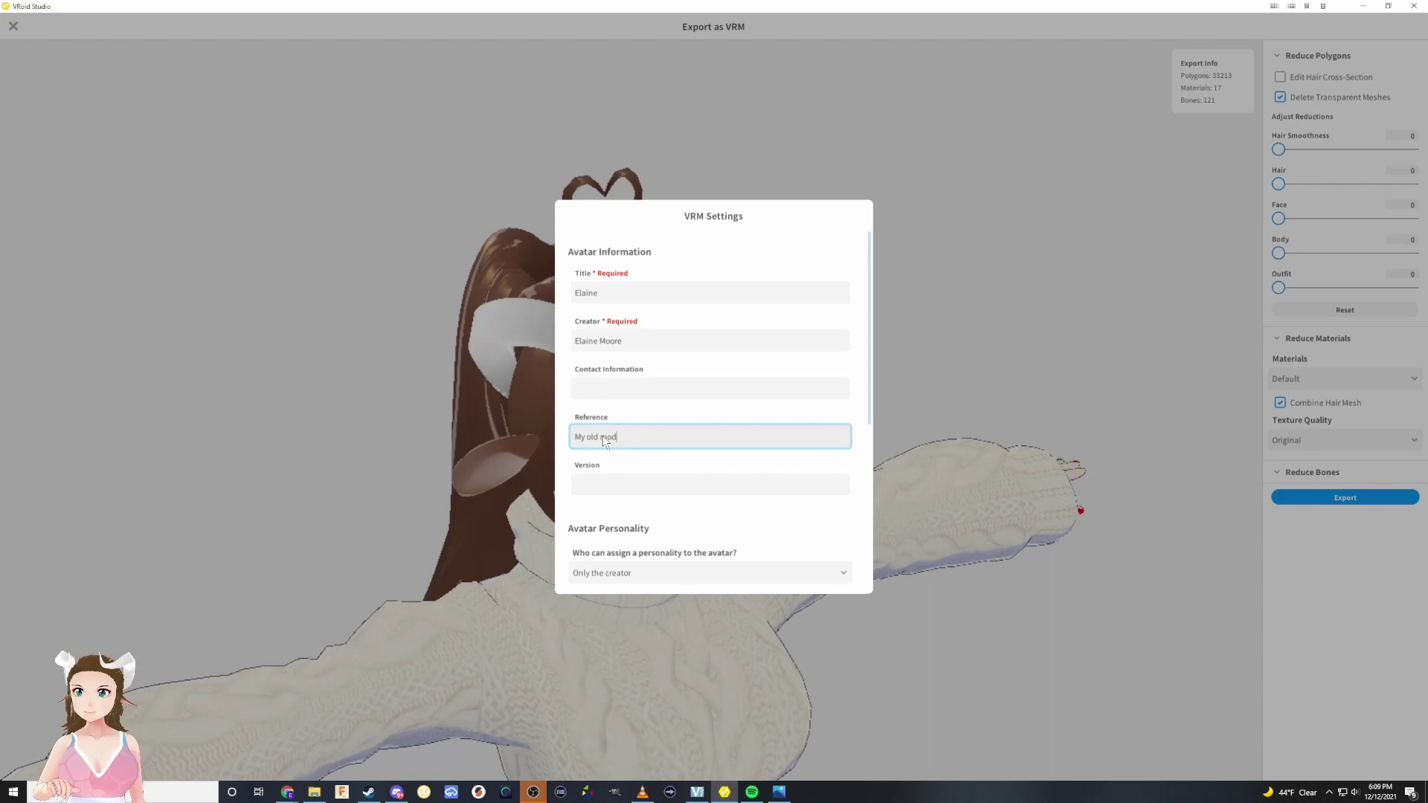
left_click(598, 487)
Step: Check the saved model files, then keep personality access at 'Only the creator'
scroll(630, 499, "down", 1)
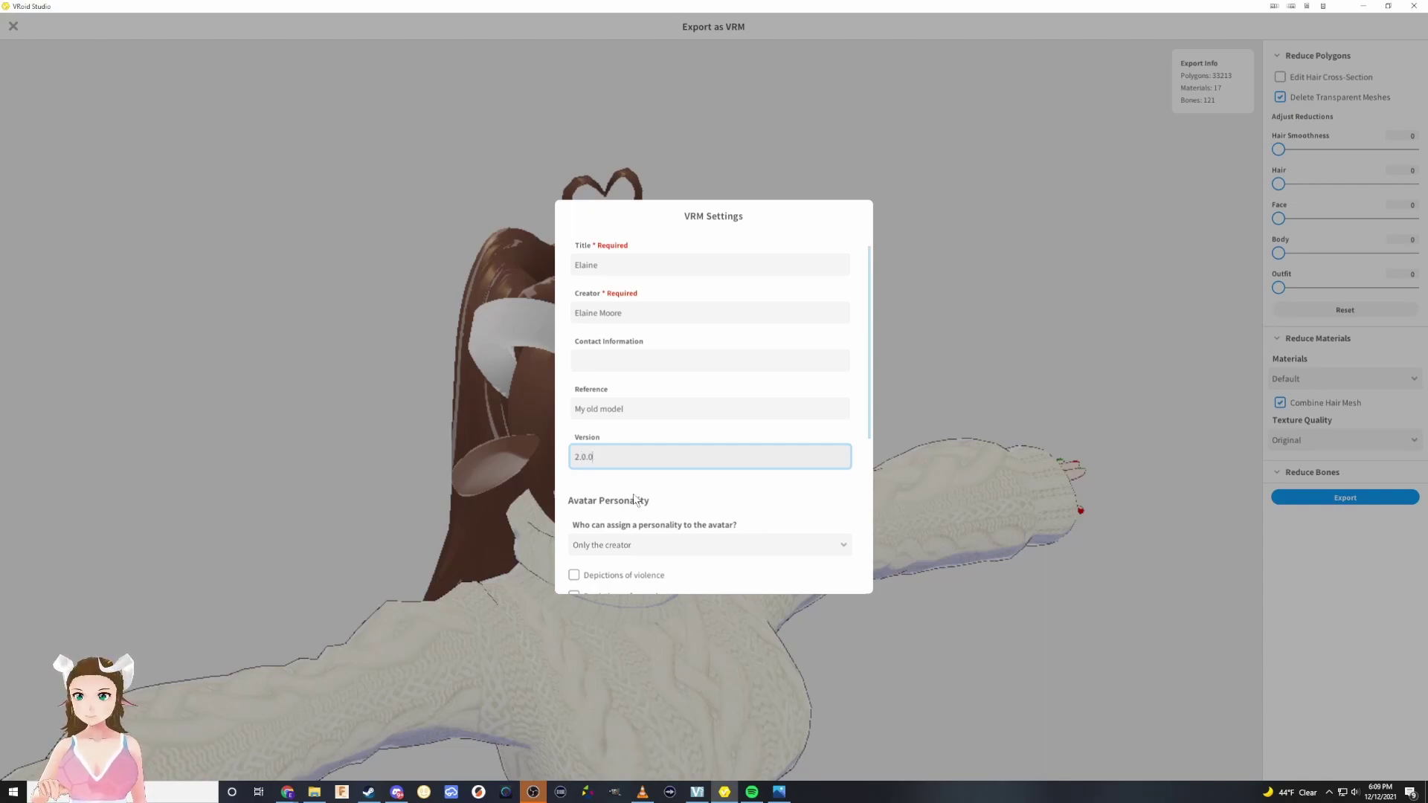
left_click(314, 792)
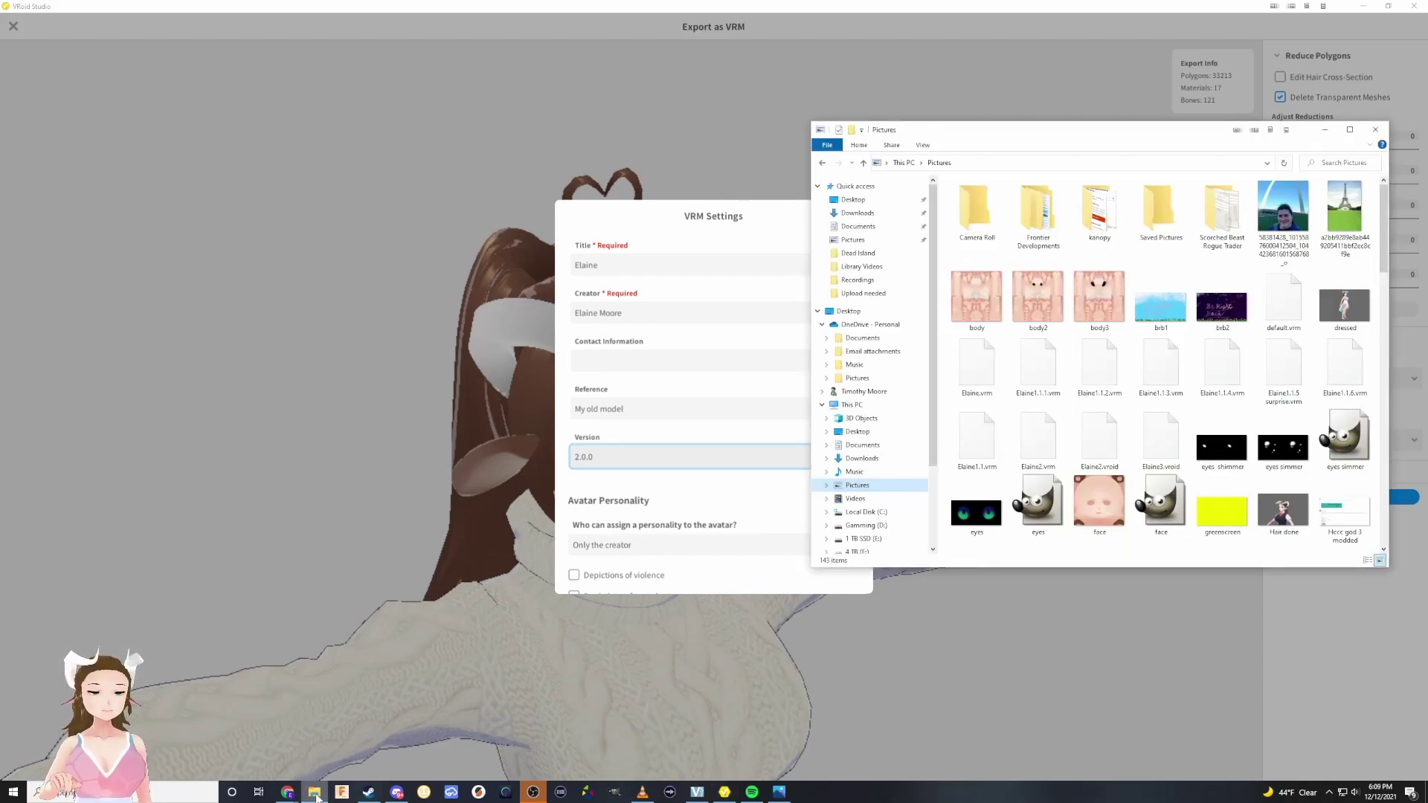
left_click(315, 793)
scroll(641, 551, "down", 1)
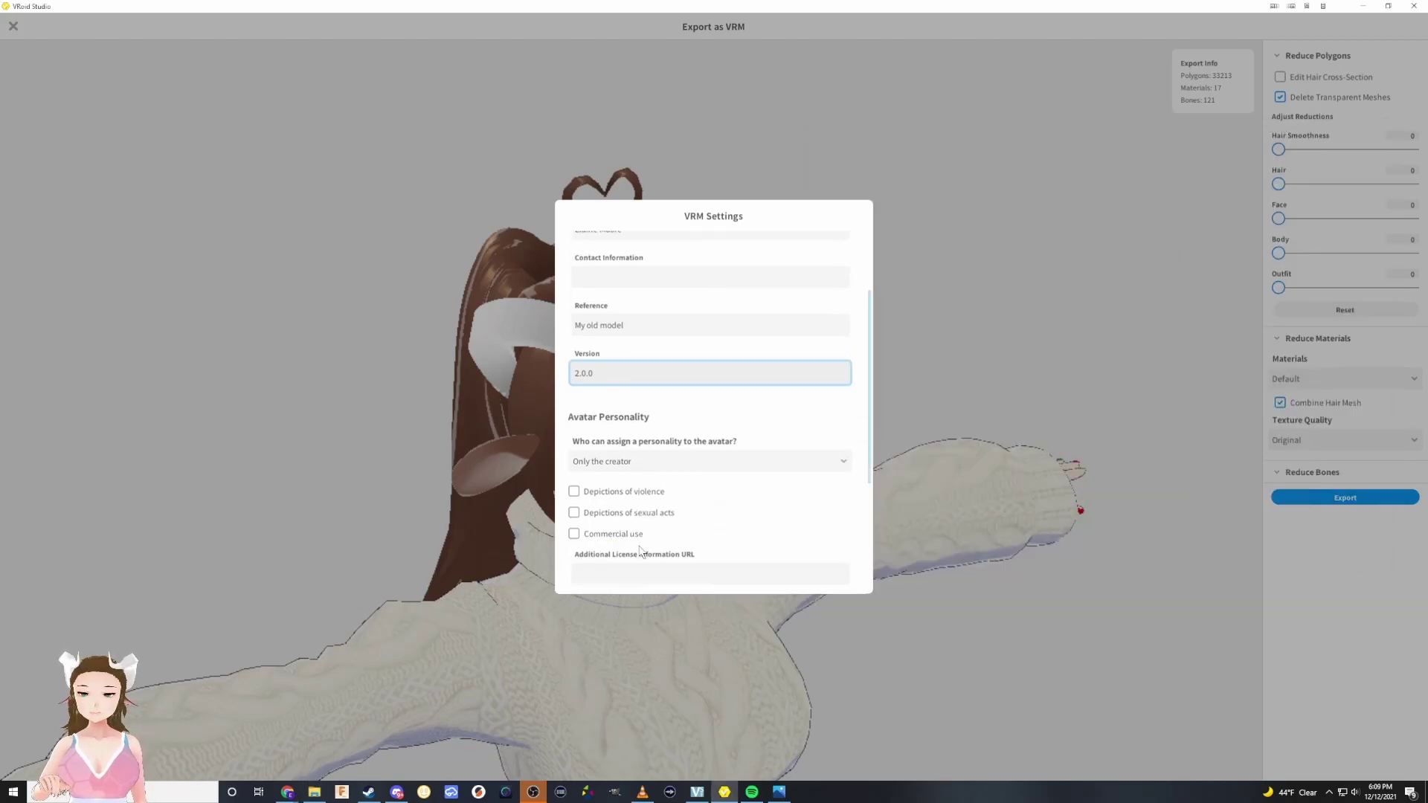
left_click(627, 470)
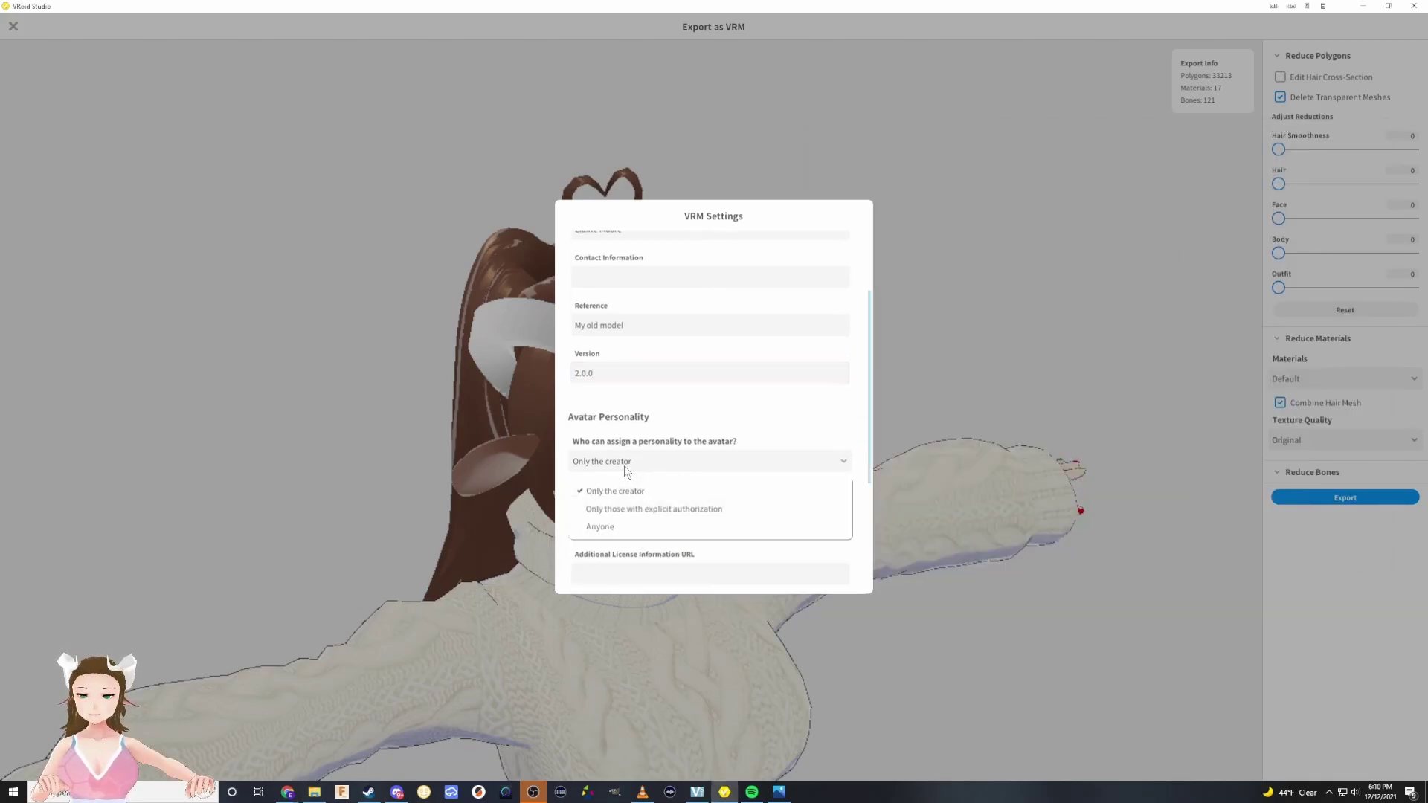
left_click(625, 466)
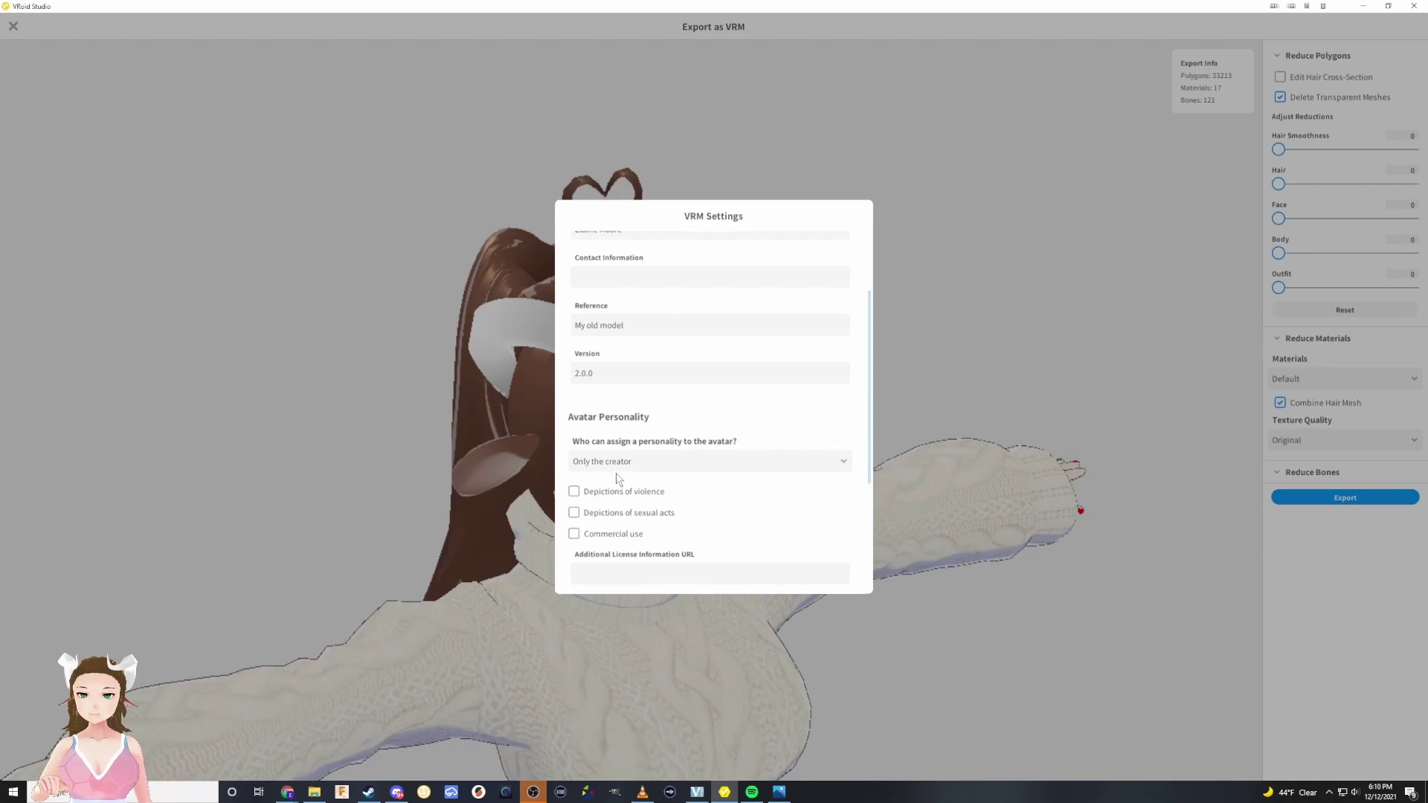
Step: Leave the violence and sexual-act permissions unchecked and scroll down to Export
left_click(574, 492)
left_click(574, 512)
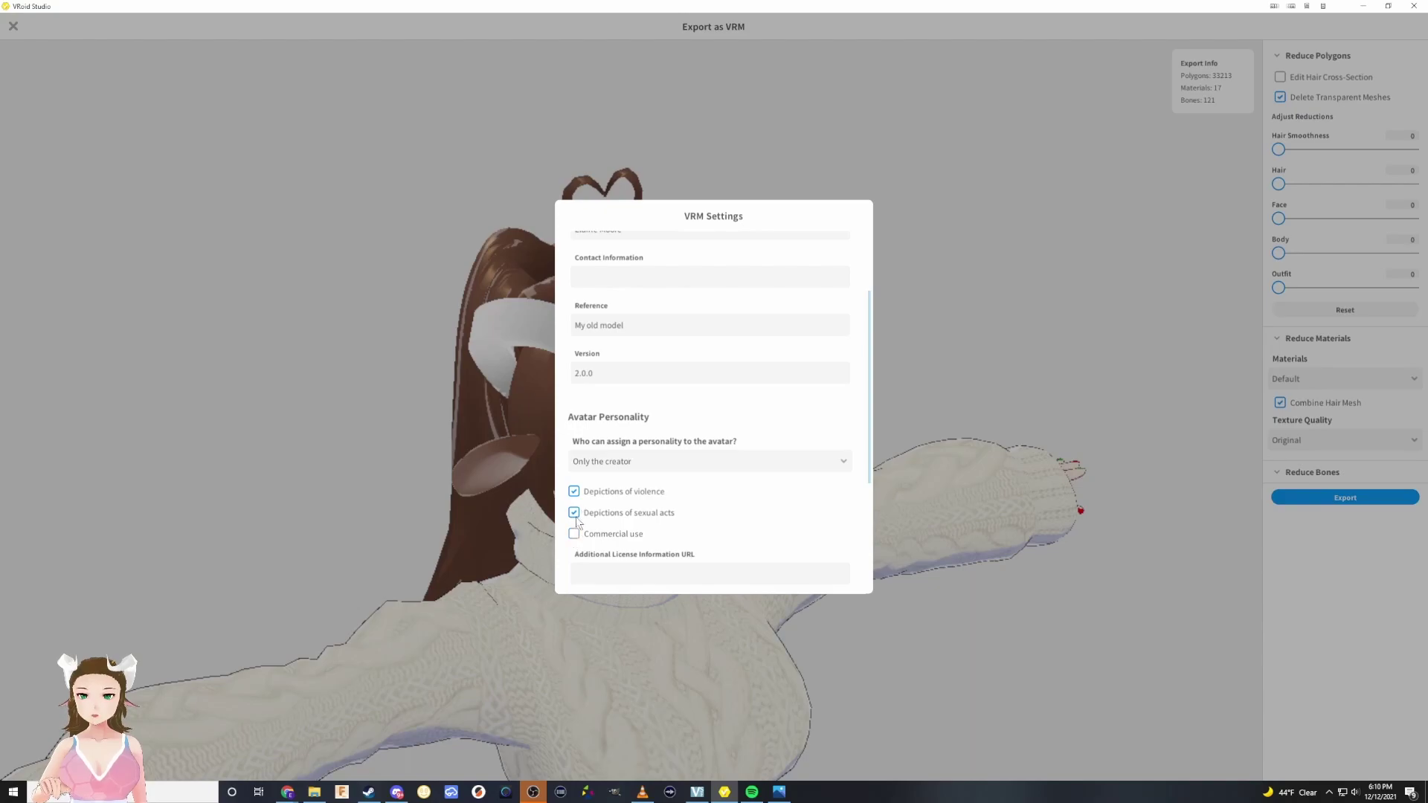
left_click(575, 512)
left_click(574, 492)
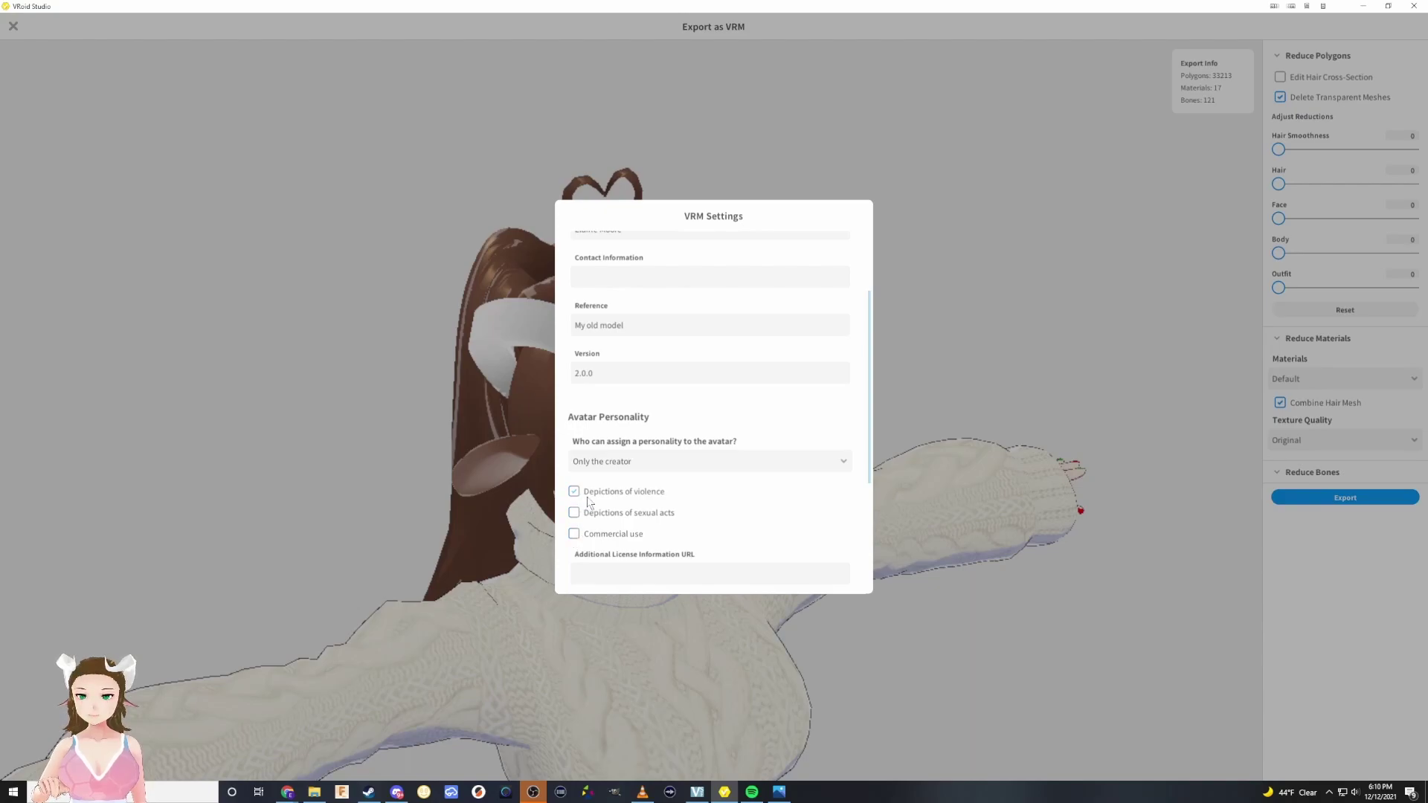
scroll(634, 498, "down", 1)
scroll(634, 521, "down", 2)
scroll(629, 525, "down", 1)
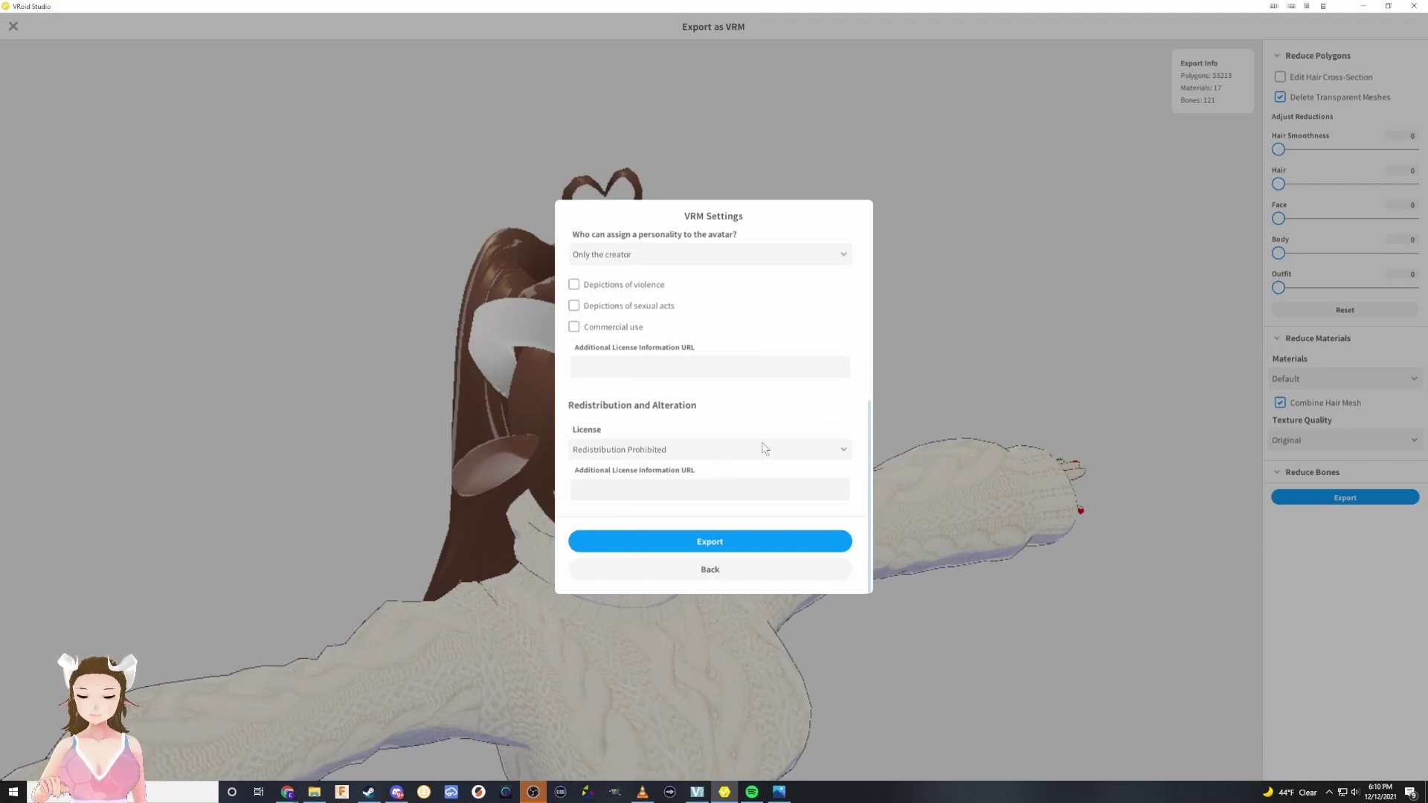
left_click(693, 539)
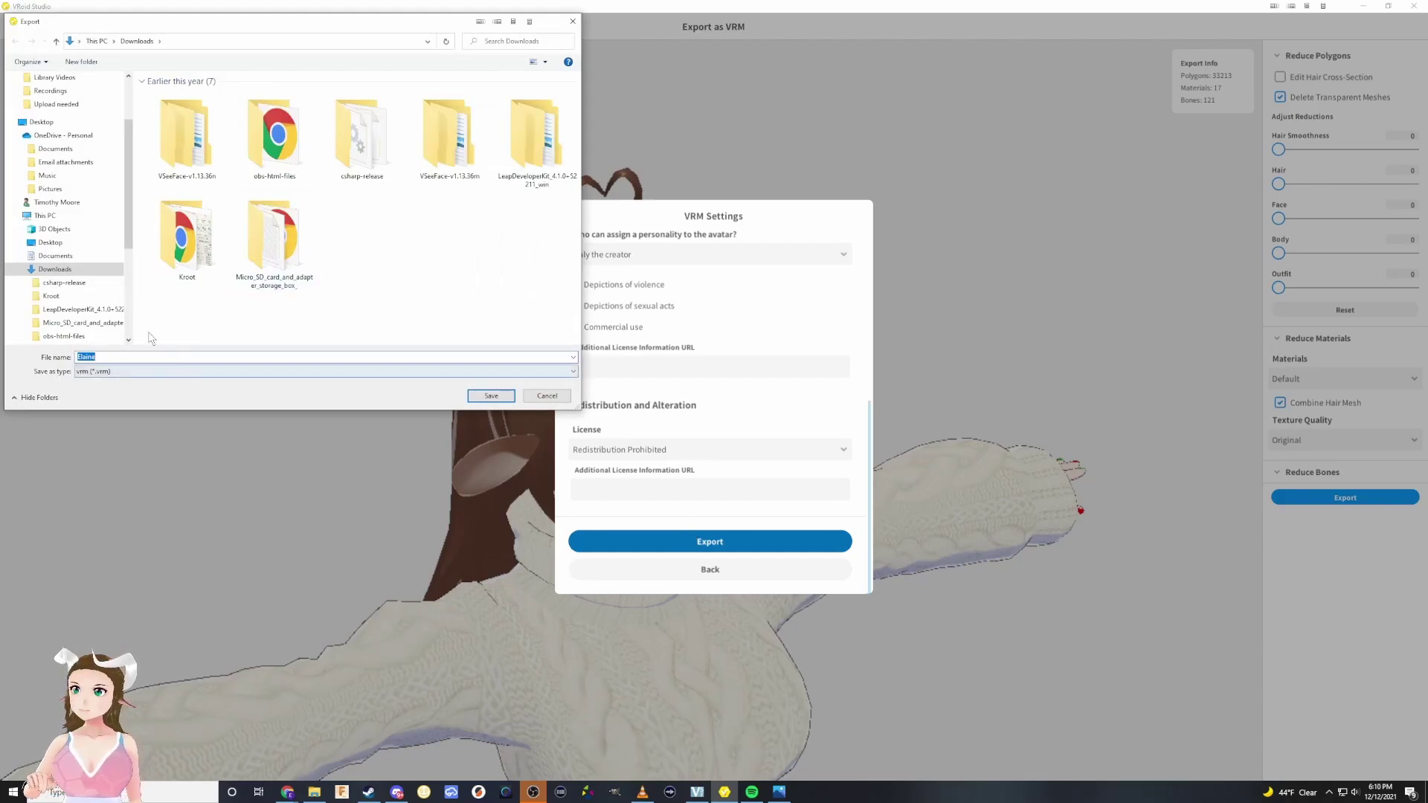
mouse_move(56, 256)
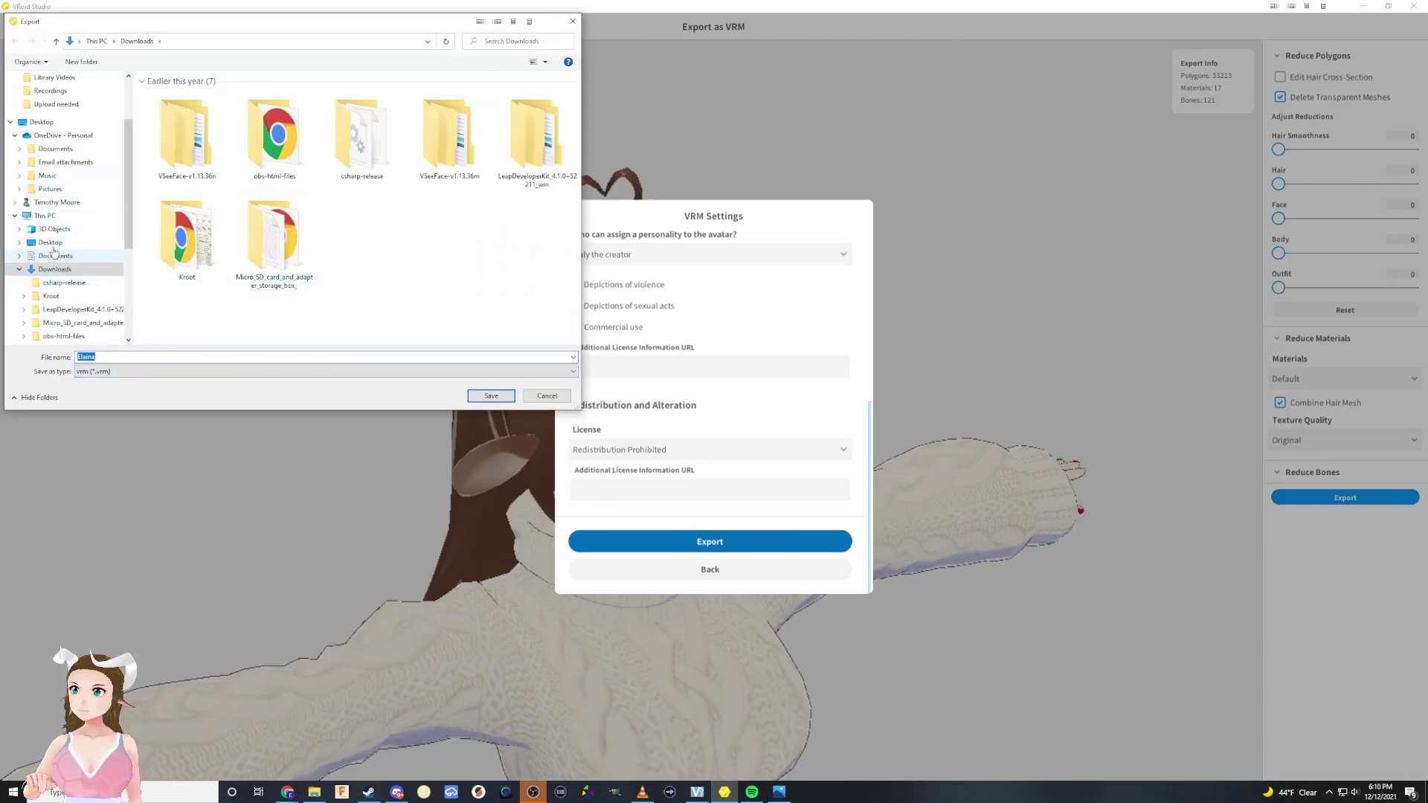
scroll(52, 127, "up", 2)
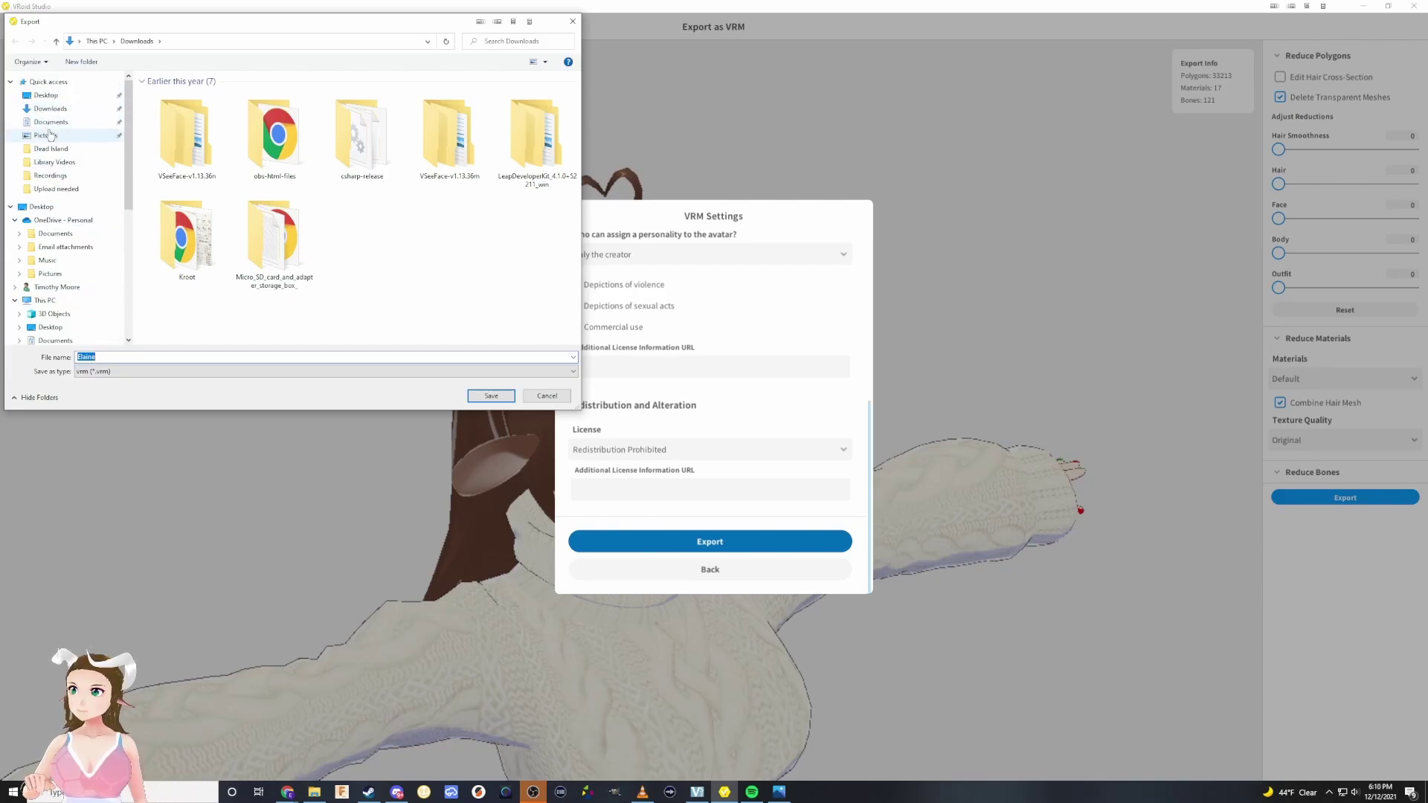
left_click(50, 135)
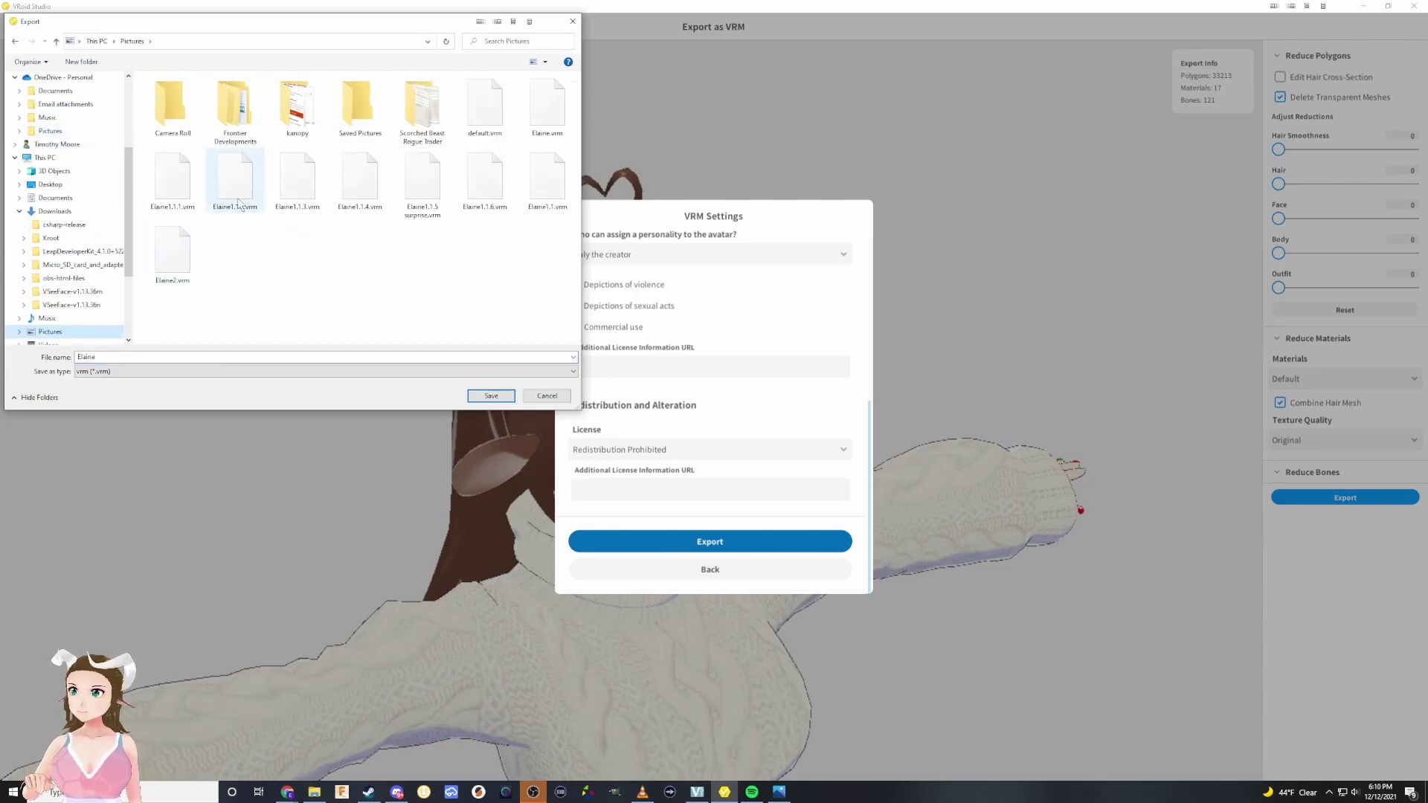
left_click(173, 253)
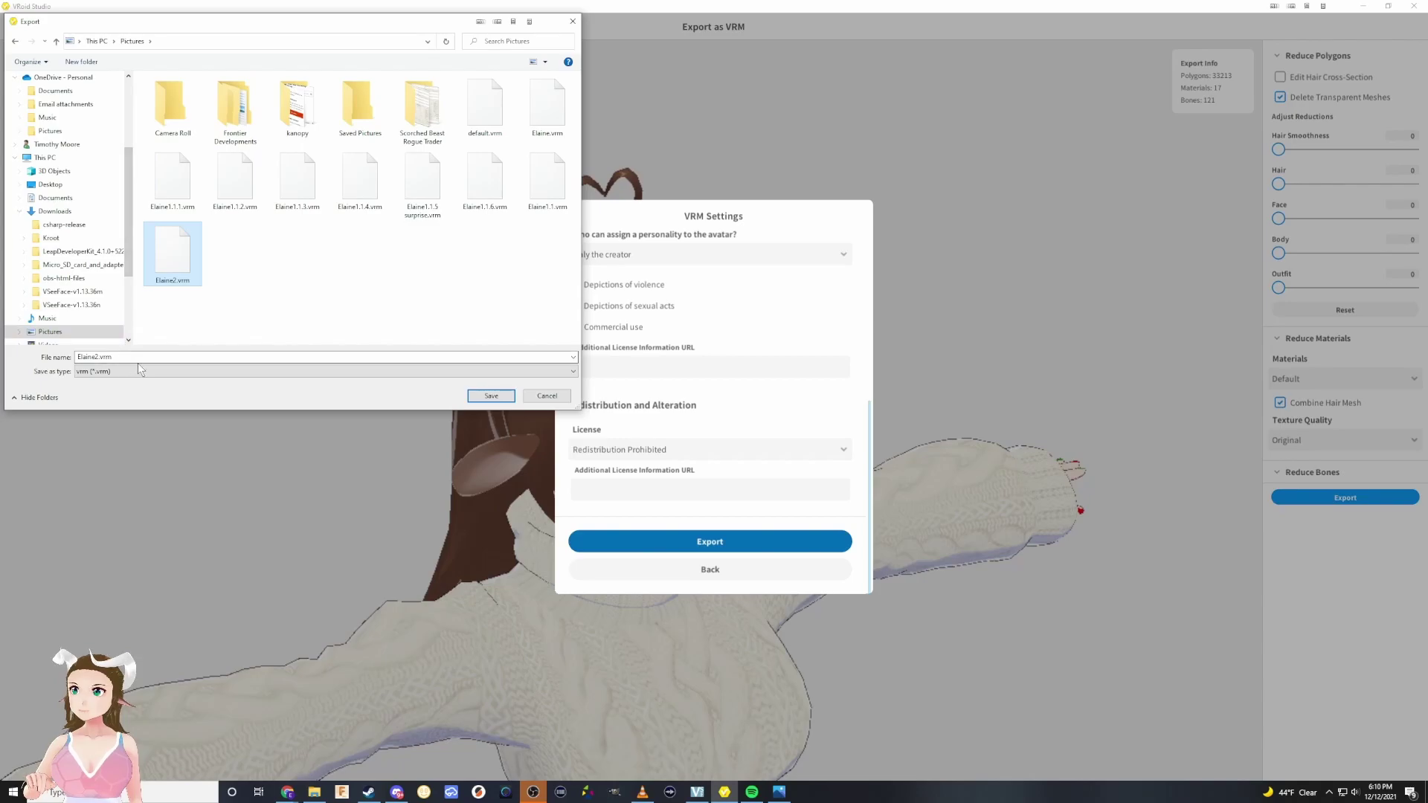
left_click(535, 398)
scroll(693, 331, "up", 2)
scroll(693, 331, "up", 3)
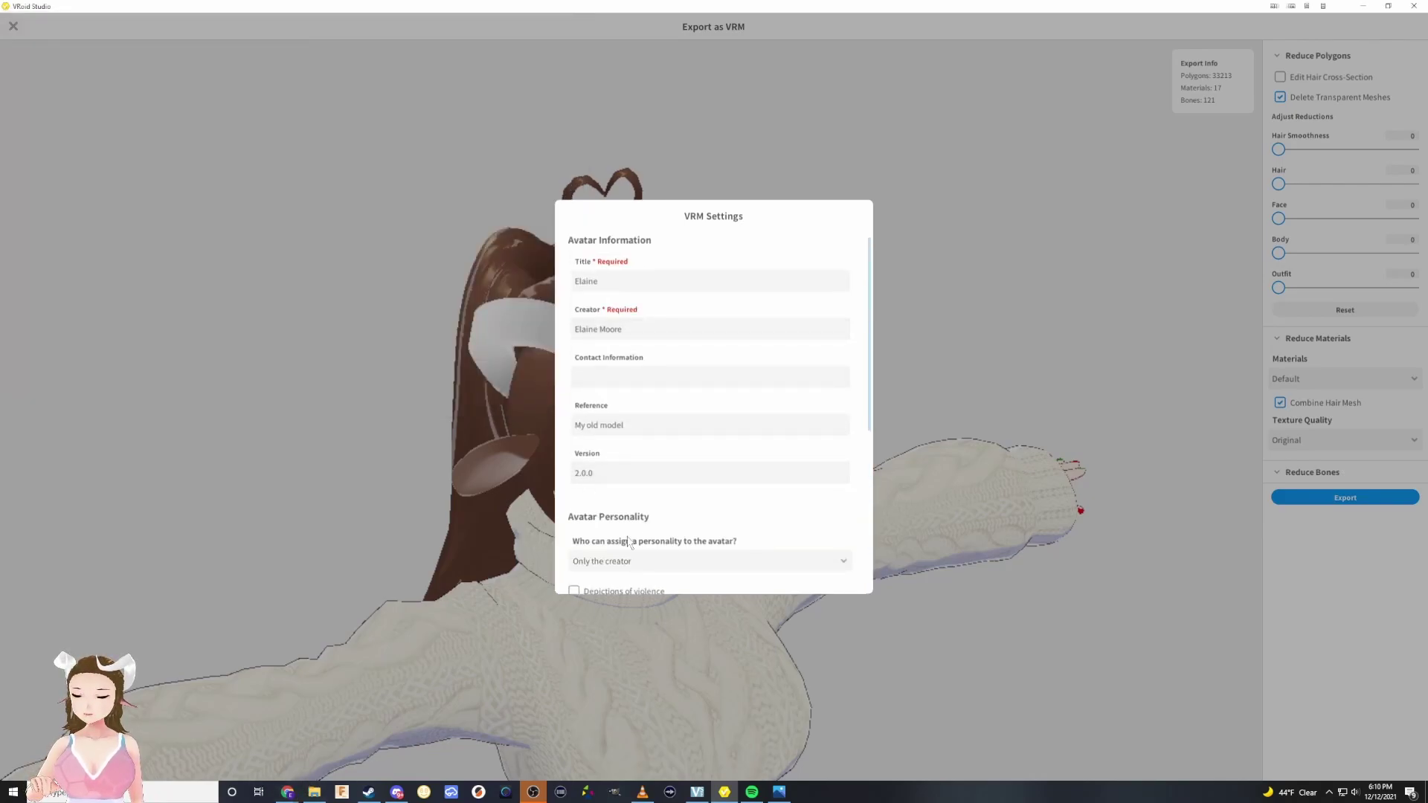
Step: After checking Pictures, edit Version to read 3.0.0 and scroll down to Export
left_click(315, 795)
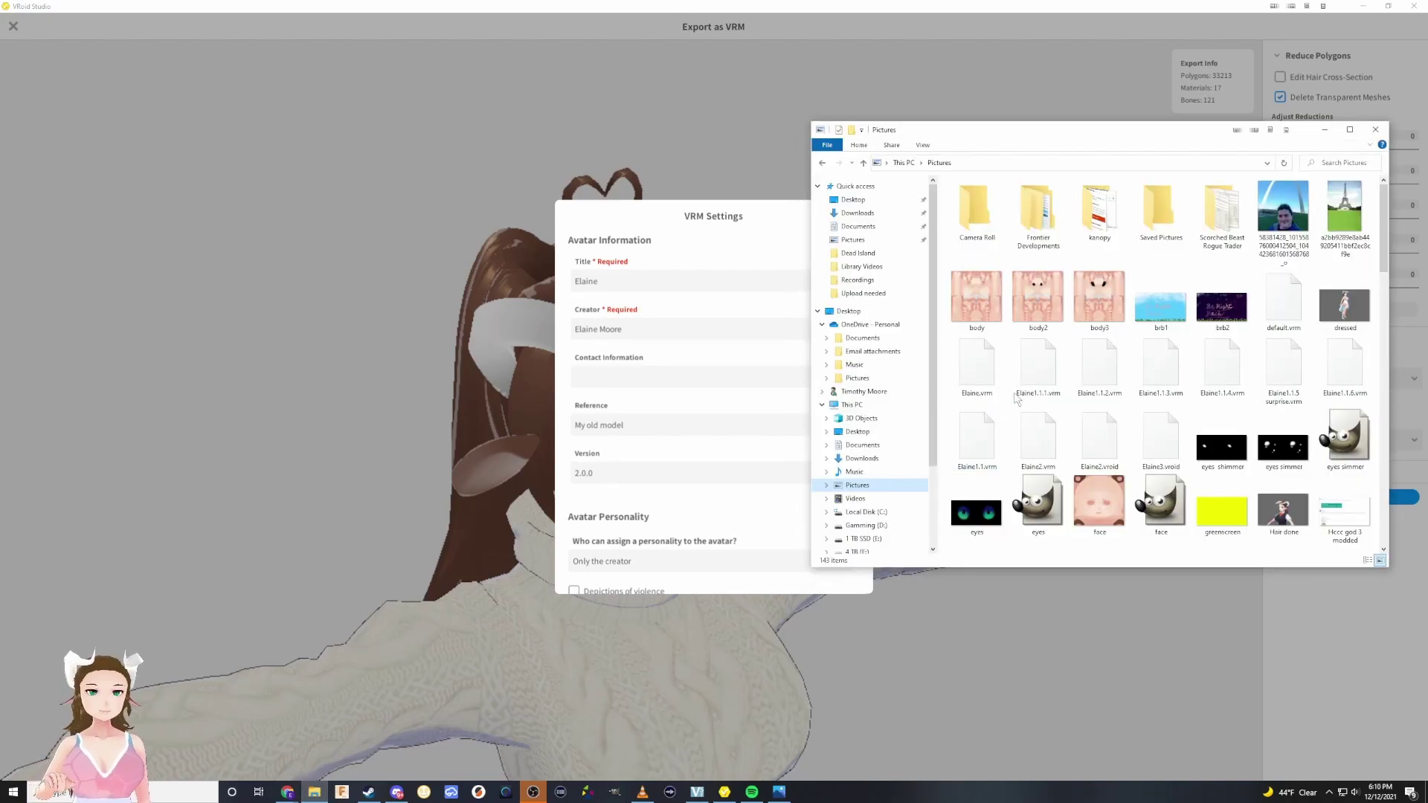
left_click(591, 479)
left_click(591, 480)
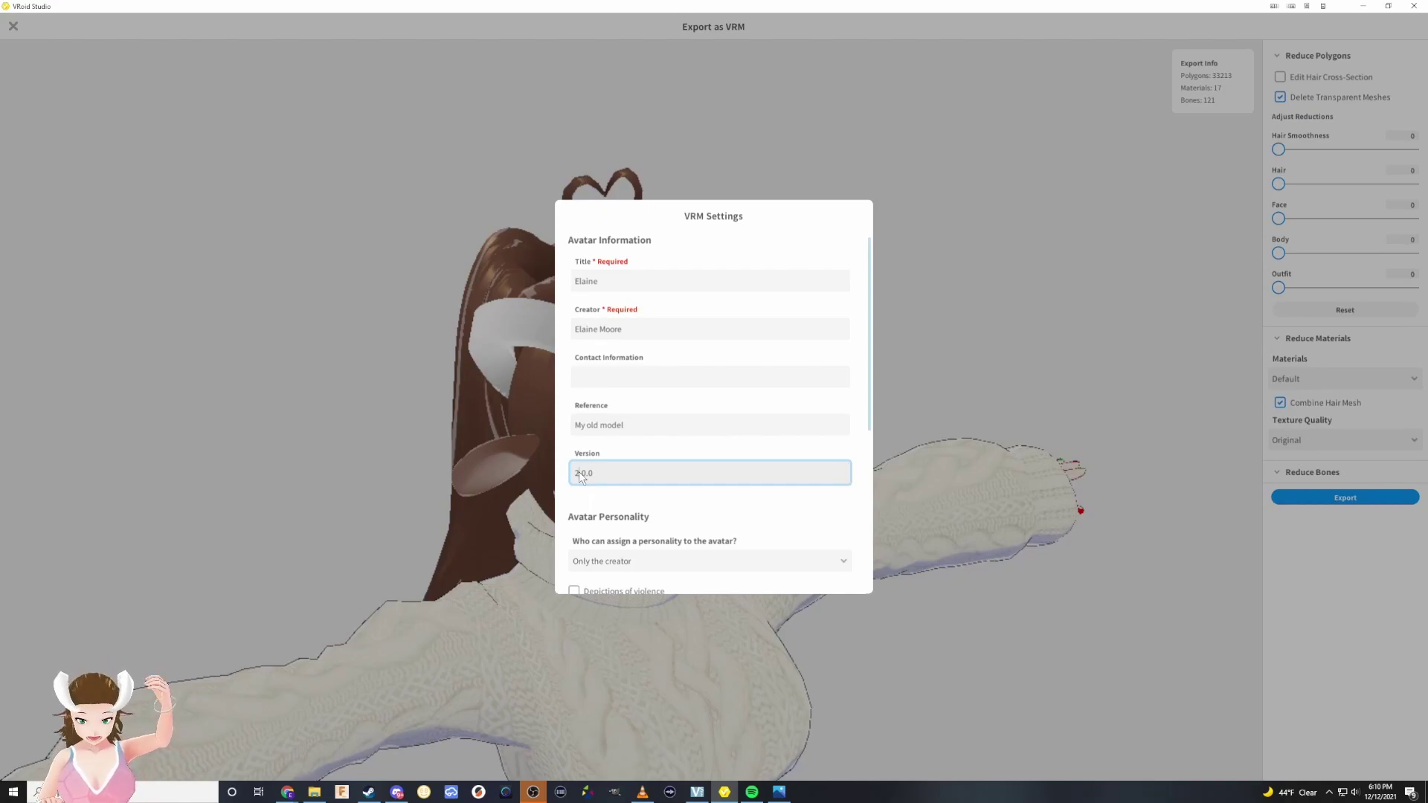
key("Delete")
key("Delete")
key("BackSpace")
type("1")
type("3")
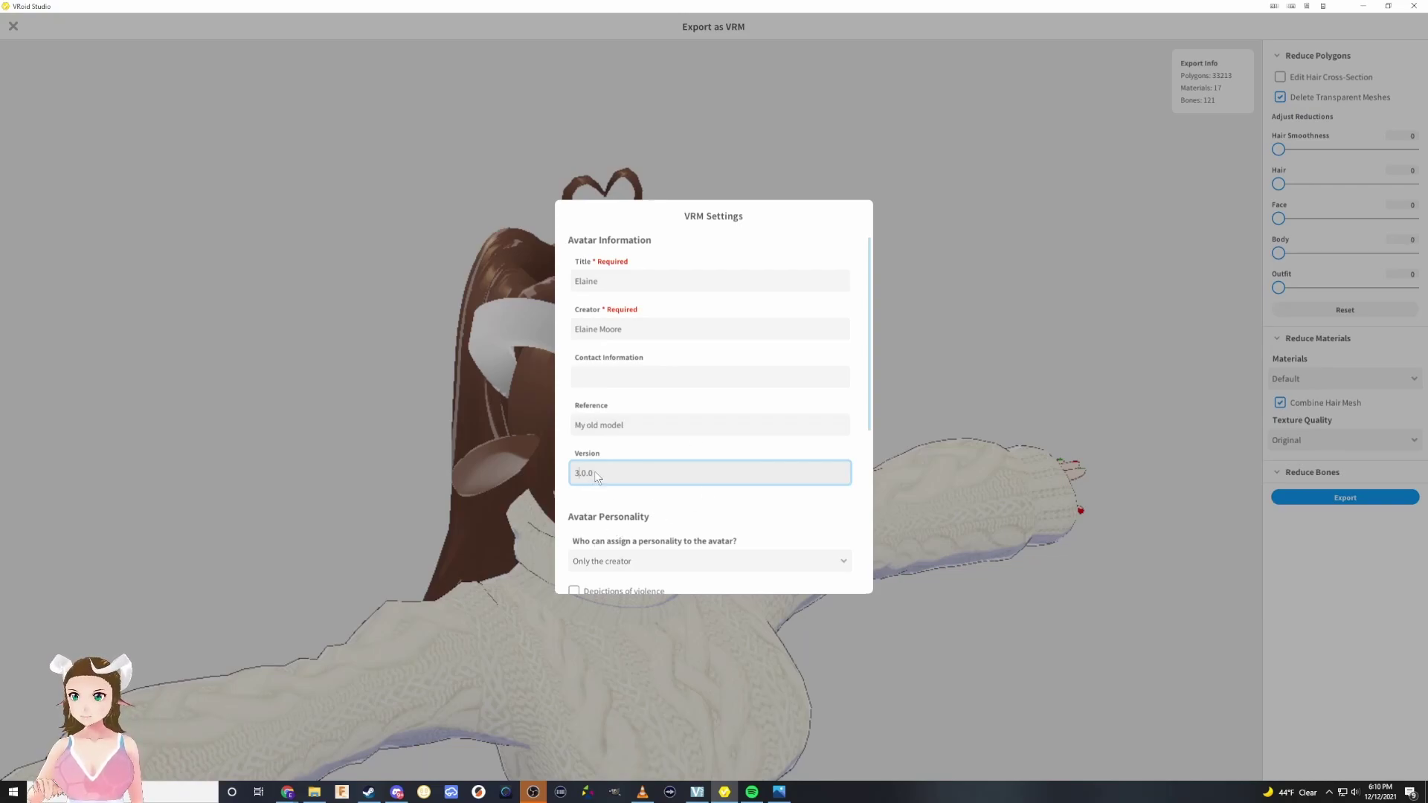
scroll(597, 493, "down", 1)
scroll(598, 493, "down", 2)
scroll(603, 499, "down", 3)
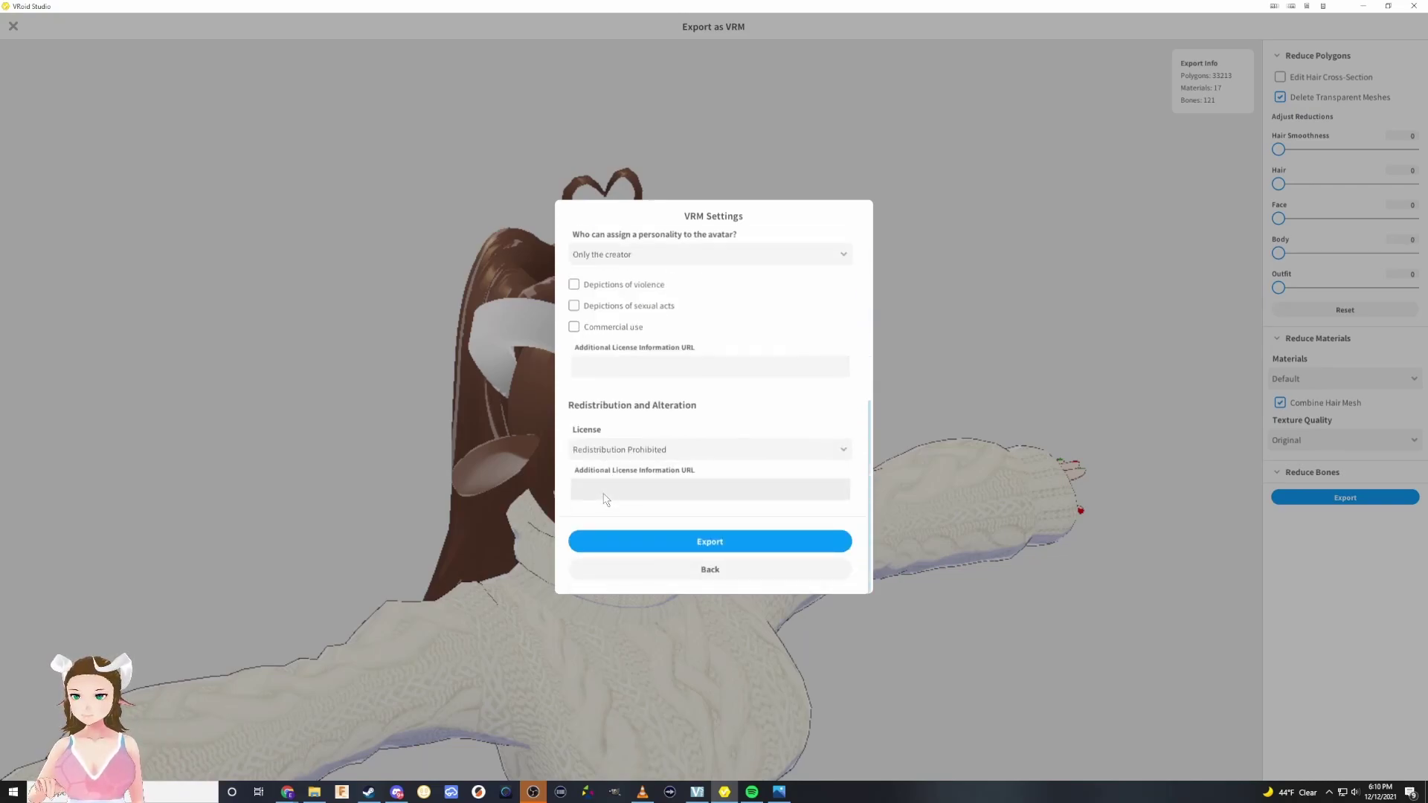
Step: Export the VRM with 3.0.0 appended, saving Elaine3.0.0 in Pictures
left_click(647, 543)
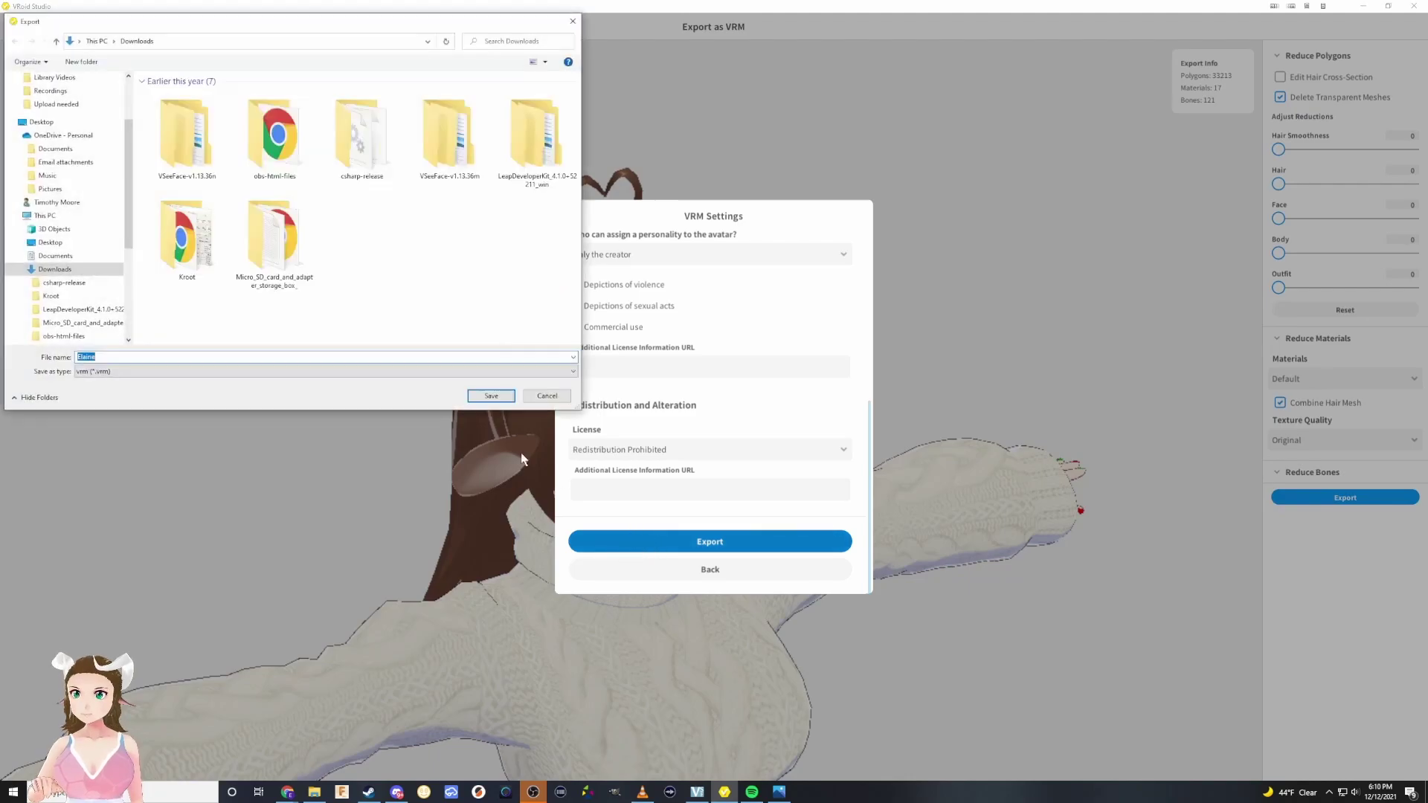
left_click(195, 356)
type("3")
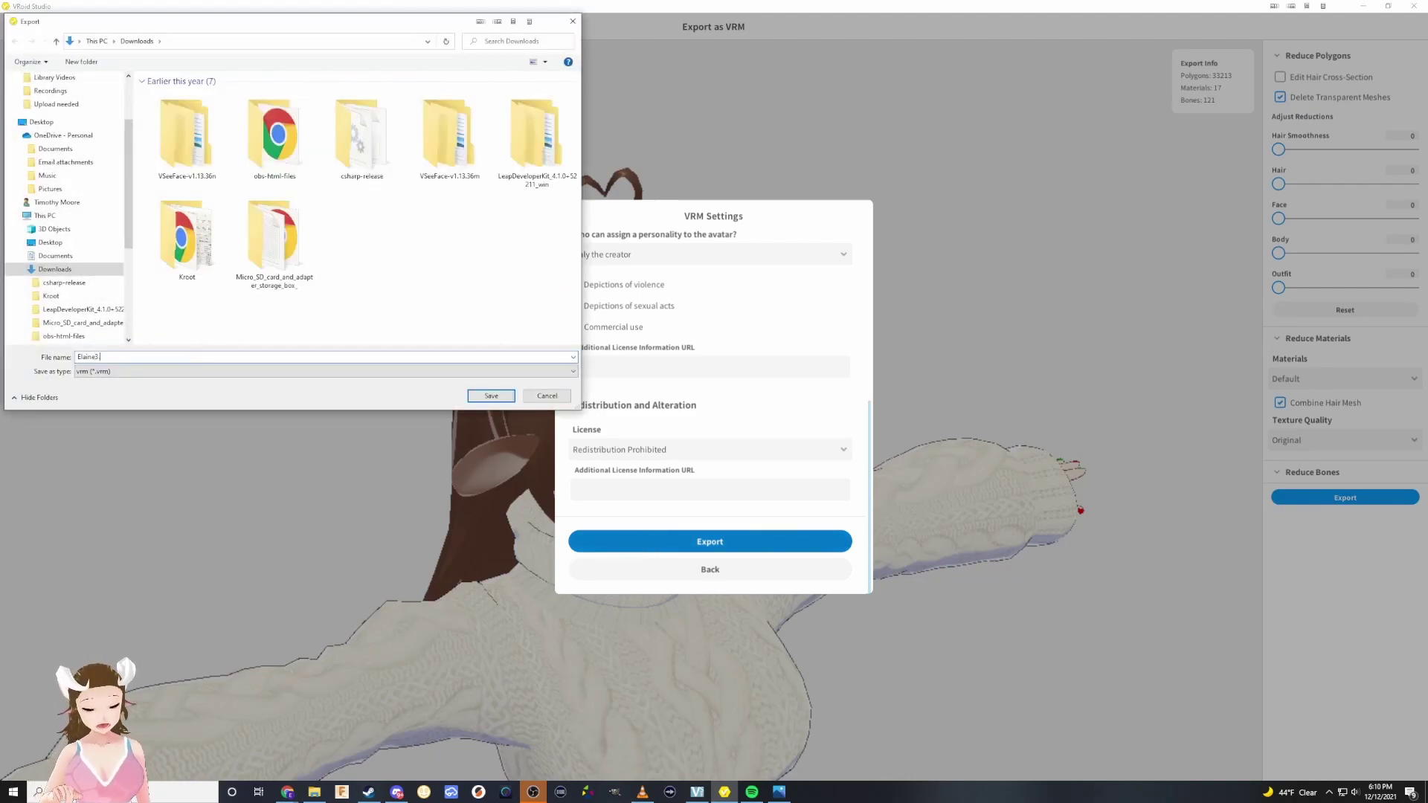
type(".0.0")
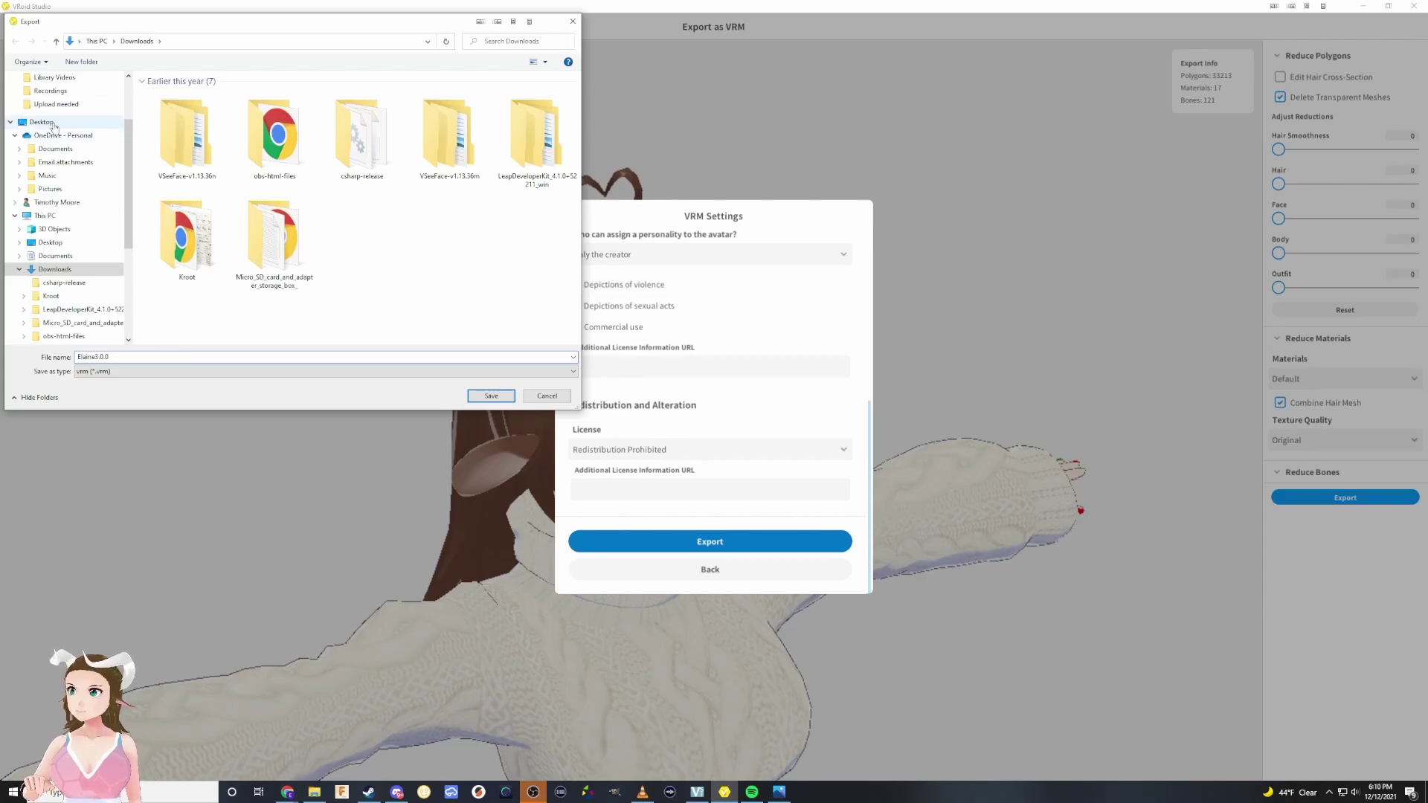
scroll(45, 123, "up", 3)
left_click(49, 136)
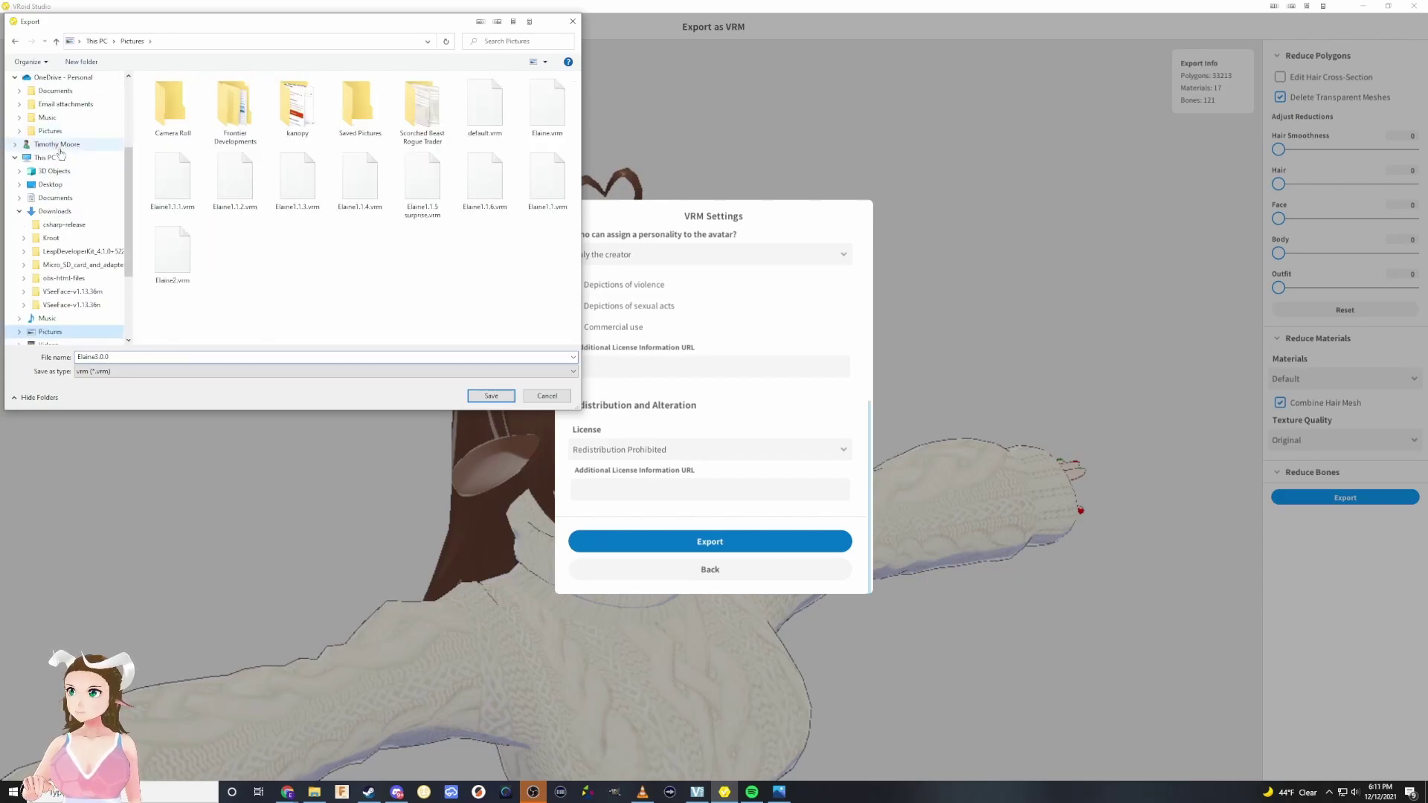
left_click(488, 395)
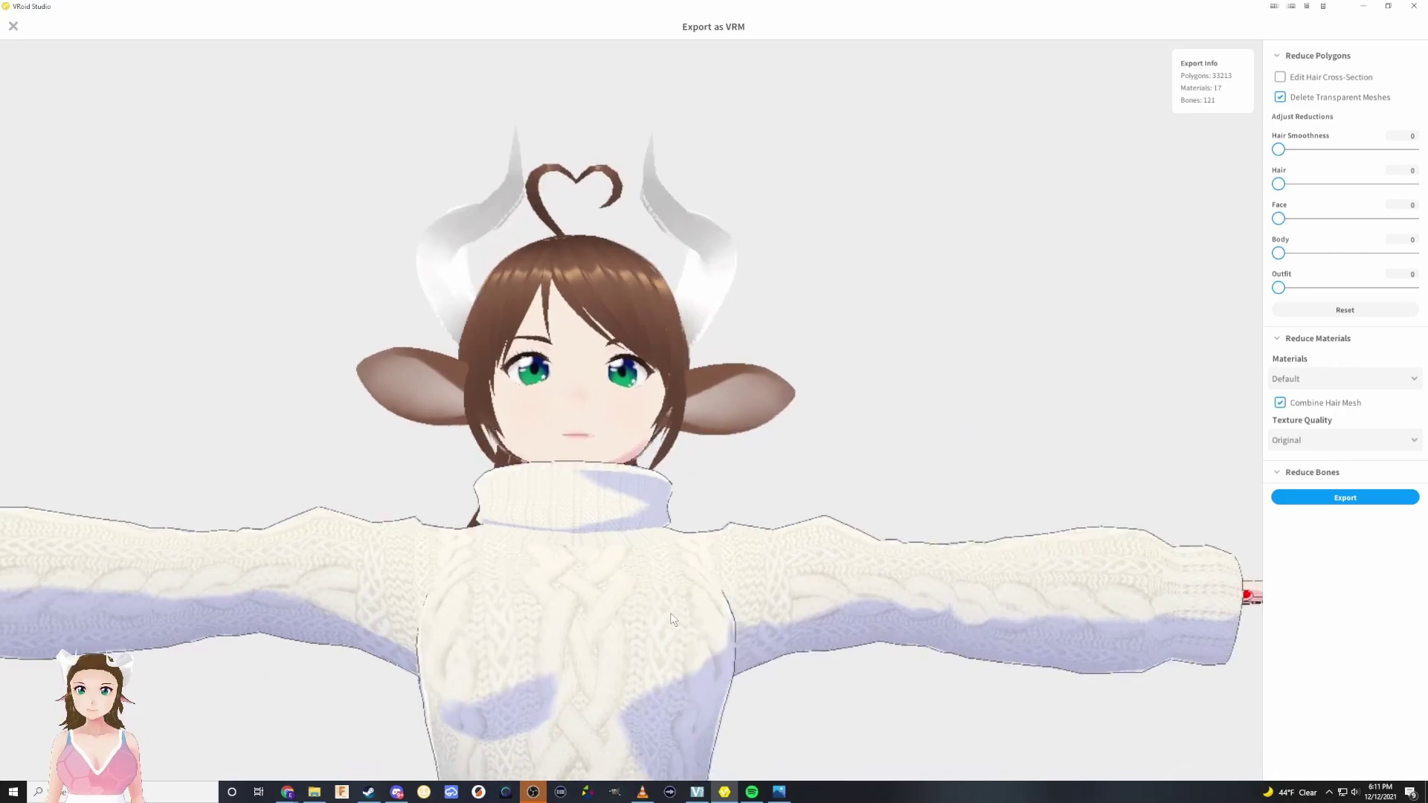
Step: Orbit the exported avatar briefly, then close the Export as VRM screen
mouse_move(694, 641)
right_mouse_down()
mouse_move(640, 623)
mouse_move(722, 627)
mouse_move(685, 623)
mouse_move(698, 630)
right_mouse_up()
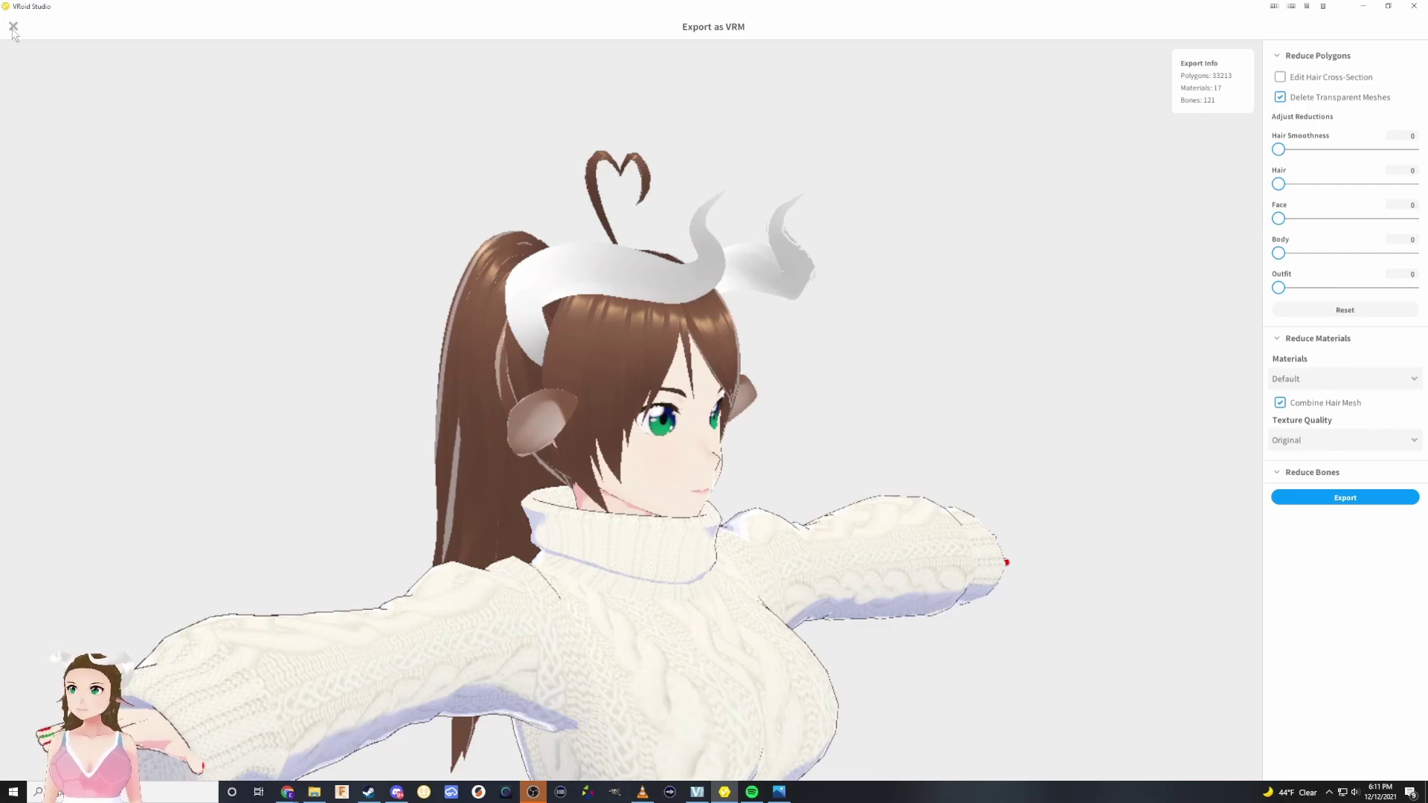
left_click(12, 30)
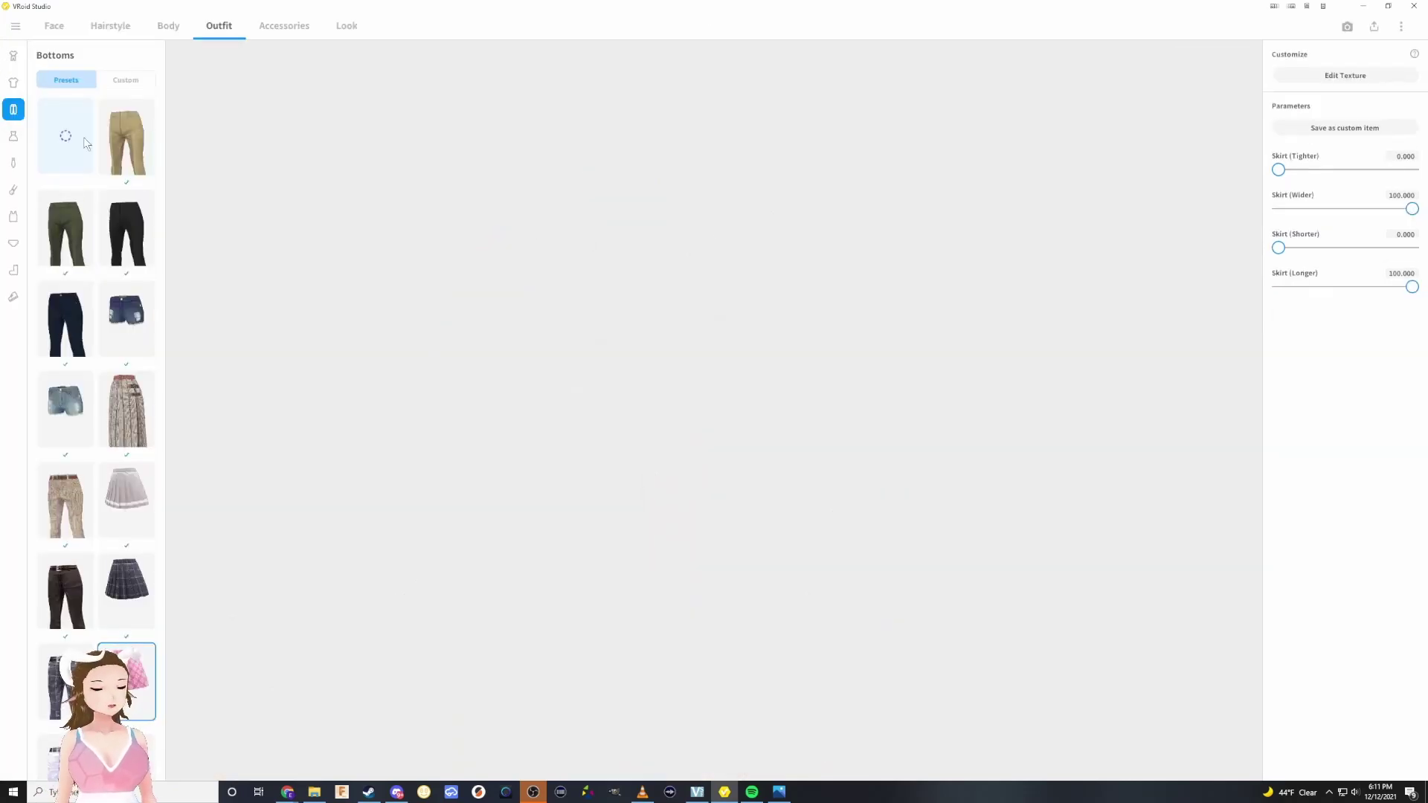
left_click(64, 28)
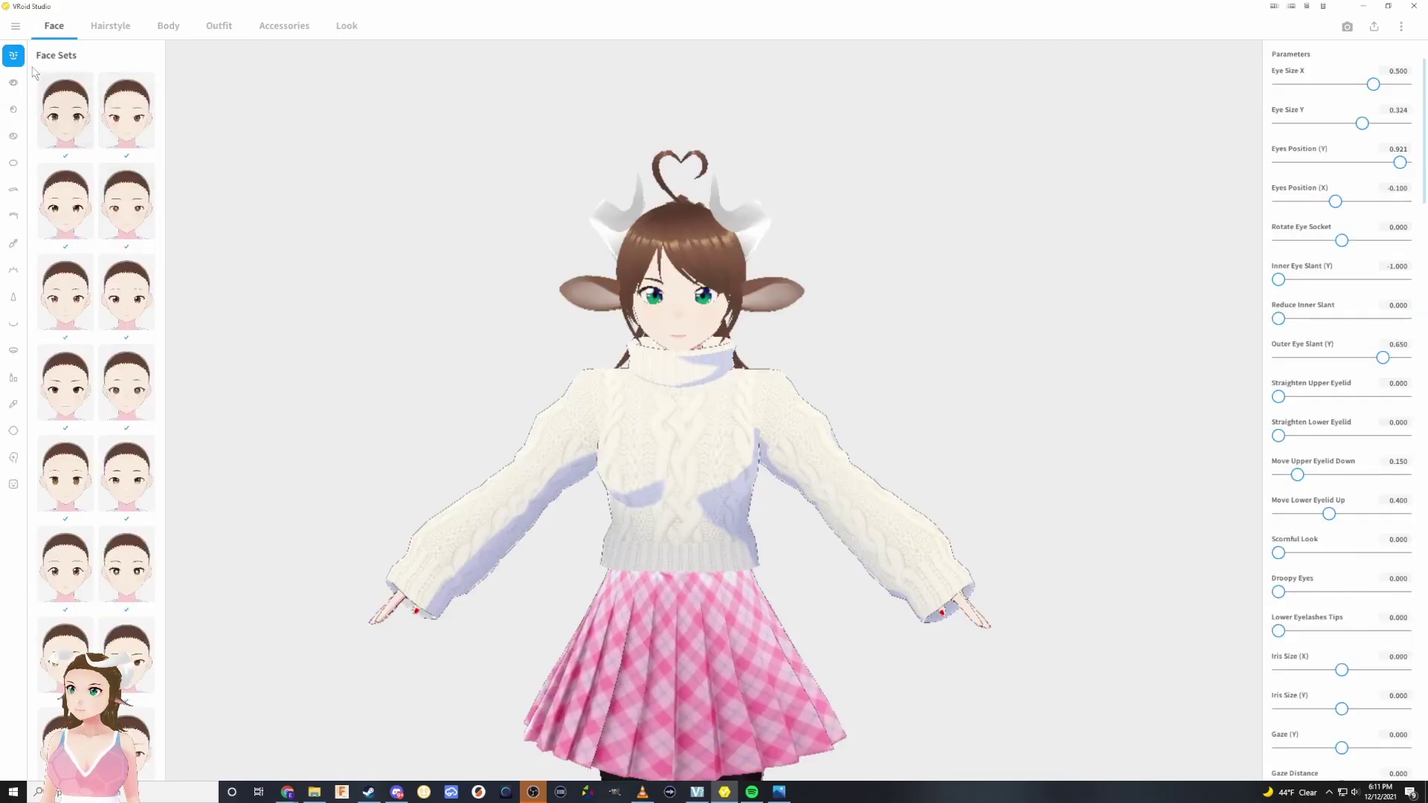
scroll(794, 303, "up", 2)
scroll(785, 264, "up", 2)
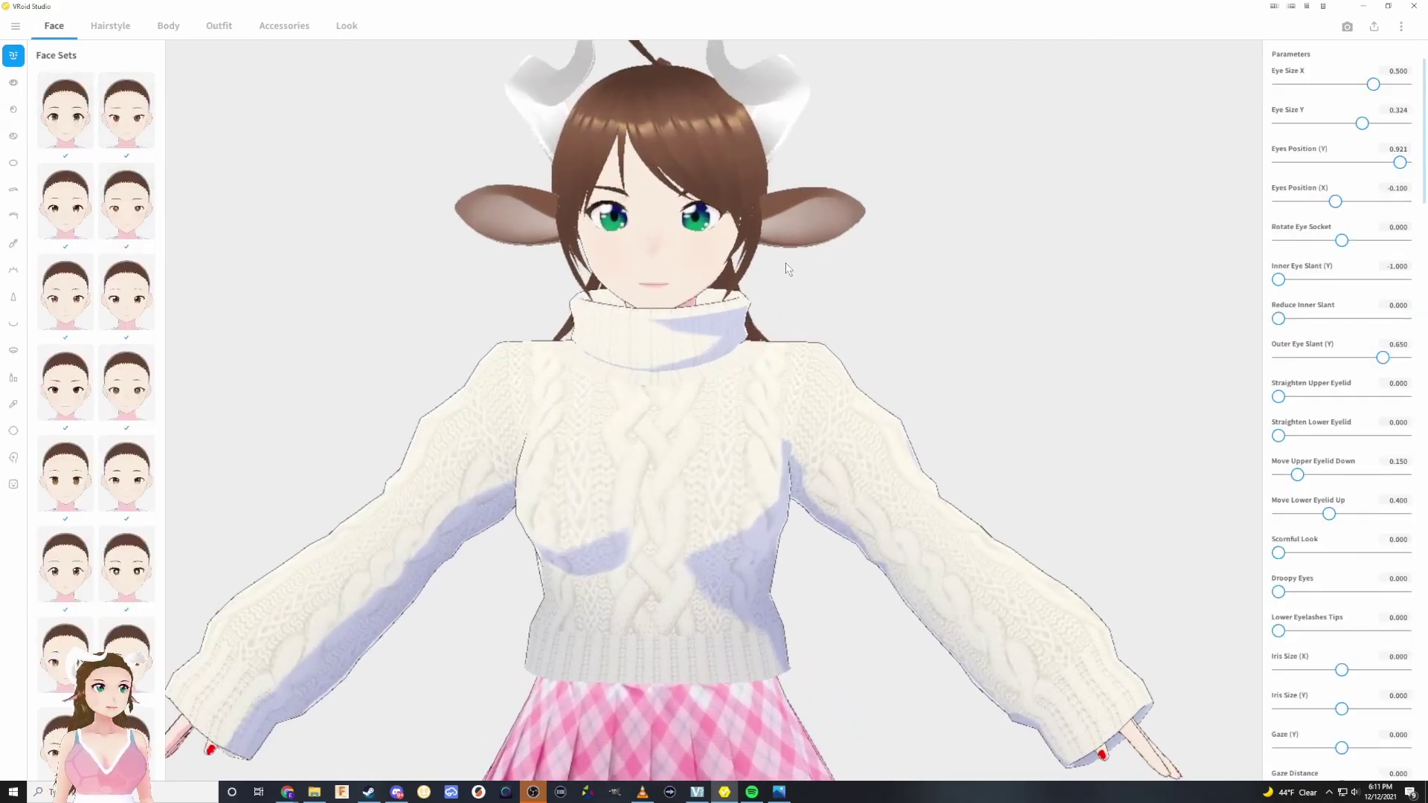
scroll(867, 305, "up", 2)
left_click_drag(879, 340, 859, 359)
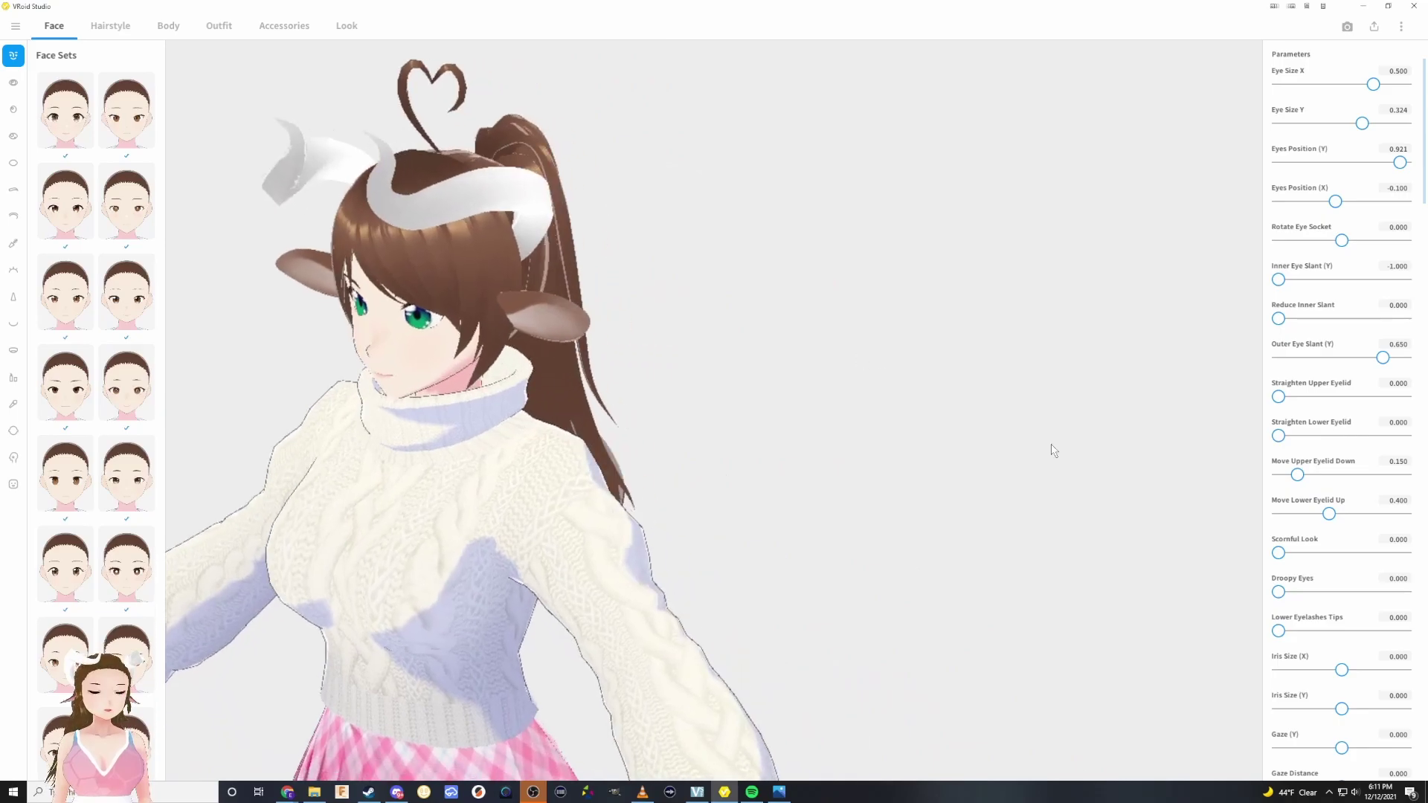
scroll(1331, 558, "down", 1)
scroll(1335, 557, "down", 1)
scroll(1338, 557, "down", 2)
scroll(1338, 558, "down", 2)
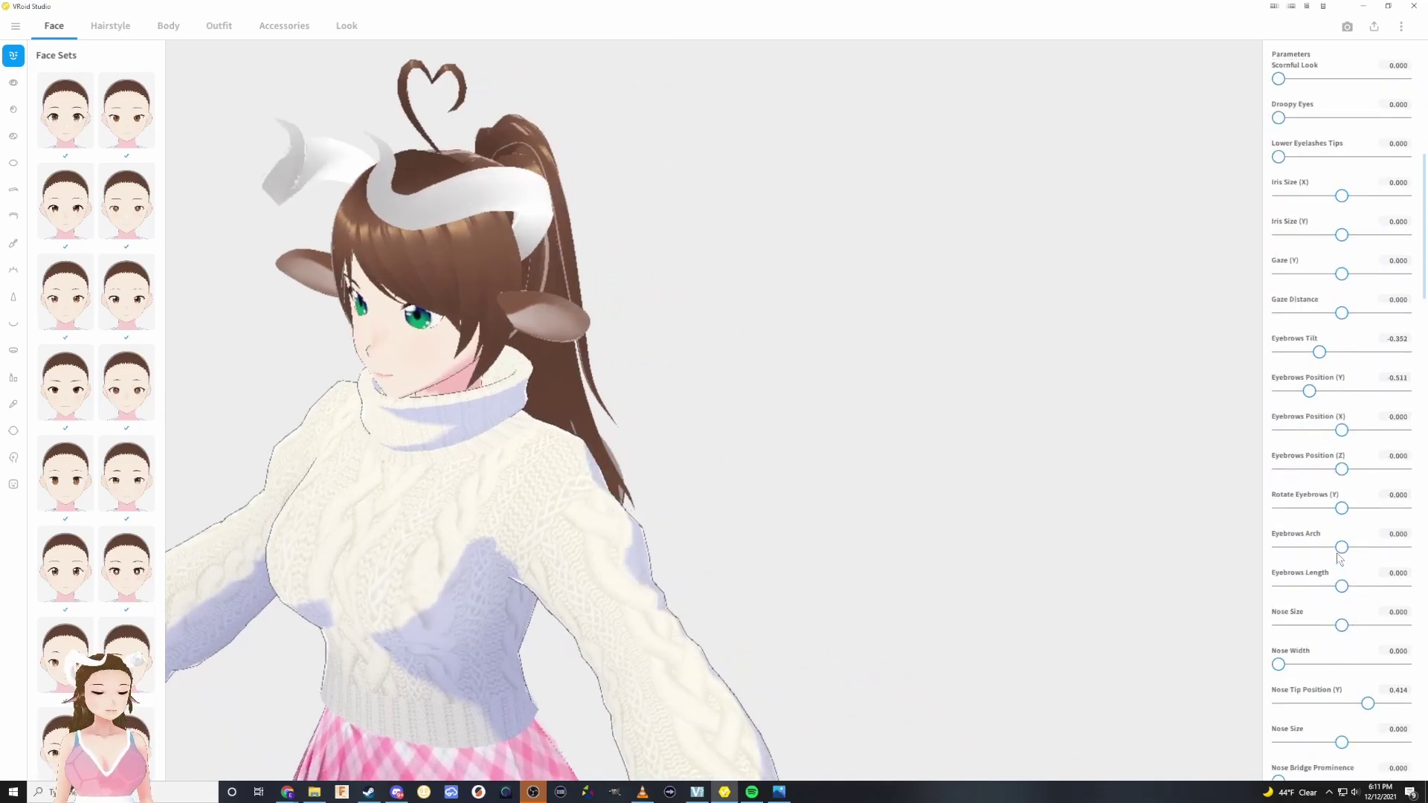
scroll(1338, 559, "down", 1)
scroll(1339, 560, "down", 1)
left_click_drag(728, 476, 891, 510)
scroll(890, 510, "up", 3)
scroll(890, 489, "up", 3)
scroll(889, 487, "up", 2)
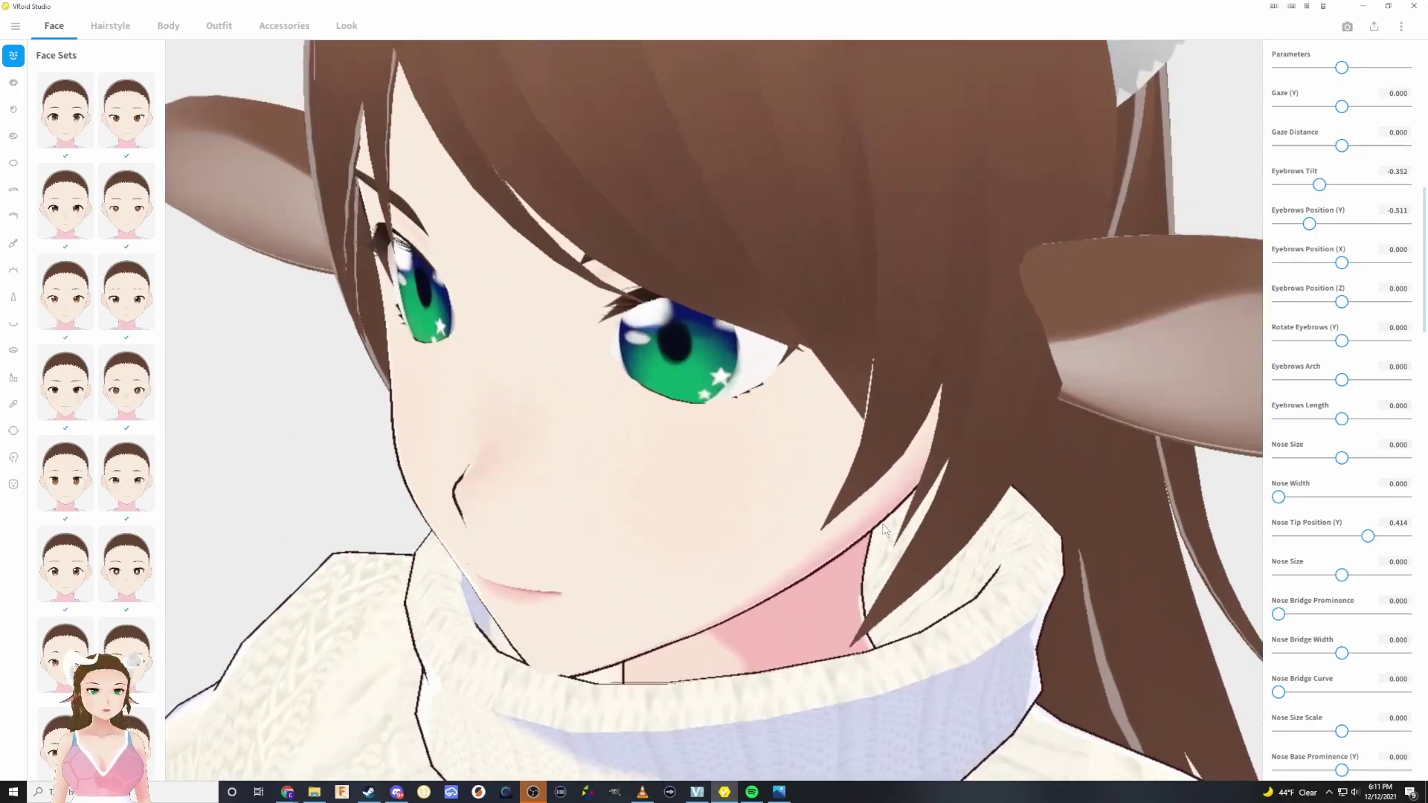
scroll(1310, 602, "down", 3)
scroll(1311, 595, "down", 2)
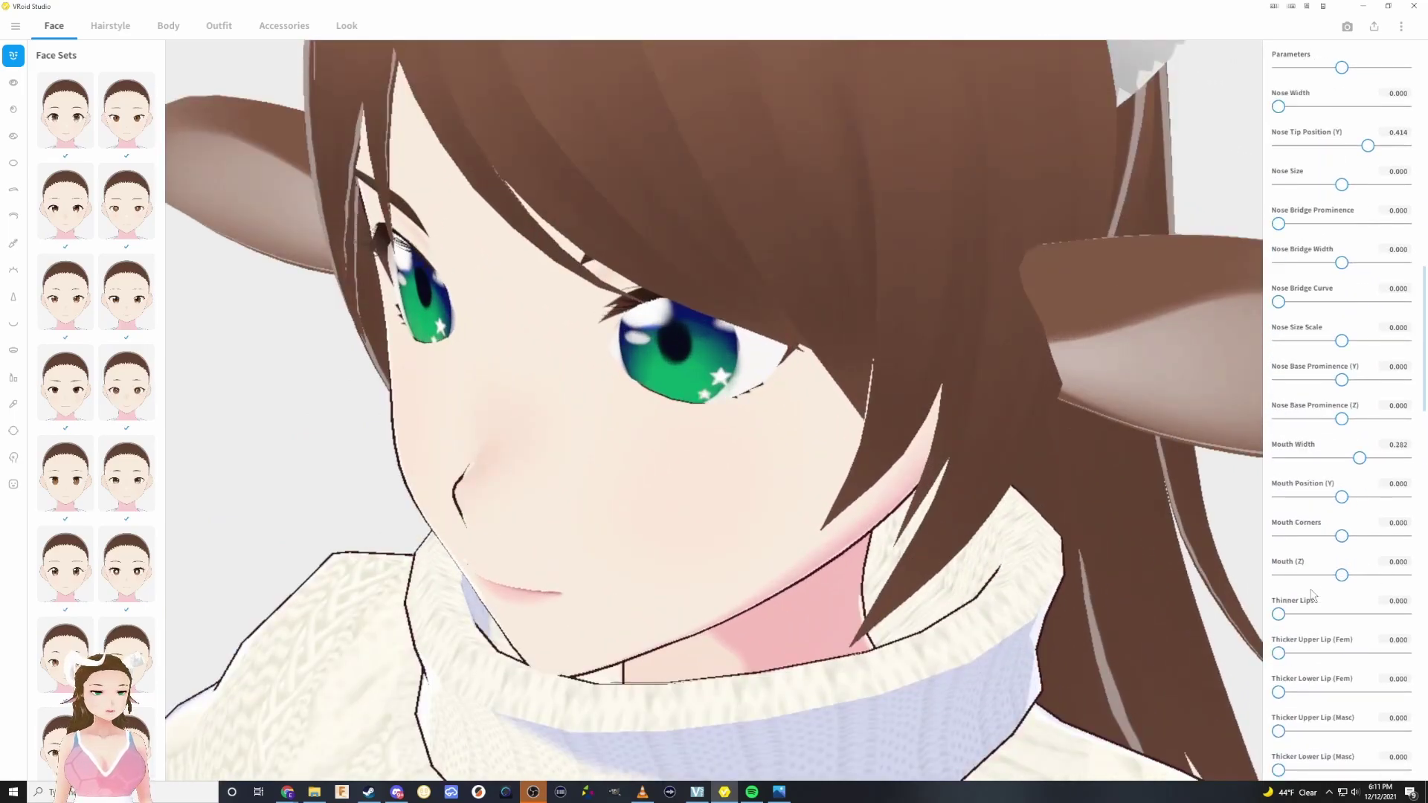
scroll(1324, 579, "down", 2)
scroll(1323, 581, "down", 1)
scroll(1322, 584, "down", 1)
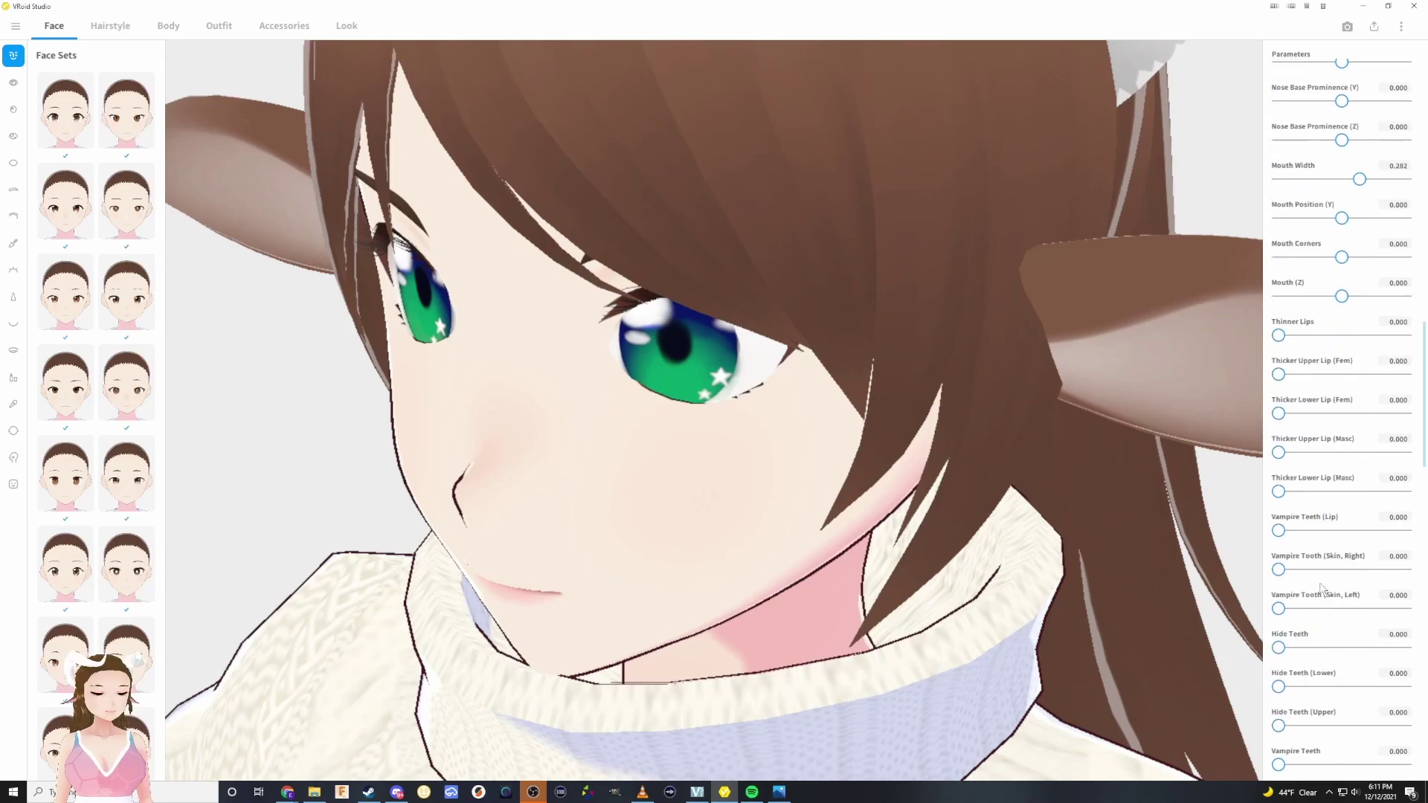
scroll(1321, 589, "down", 1)
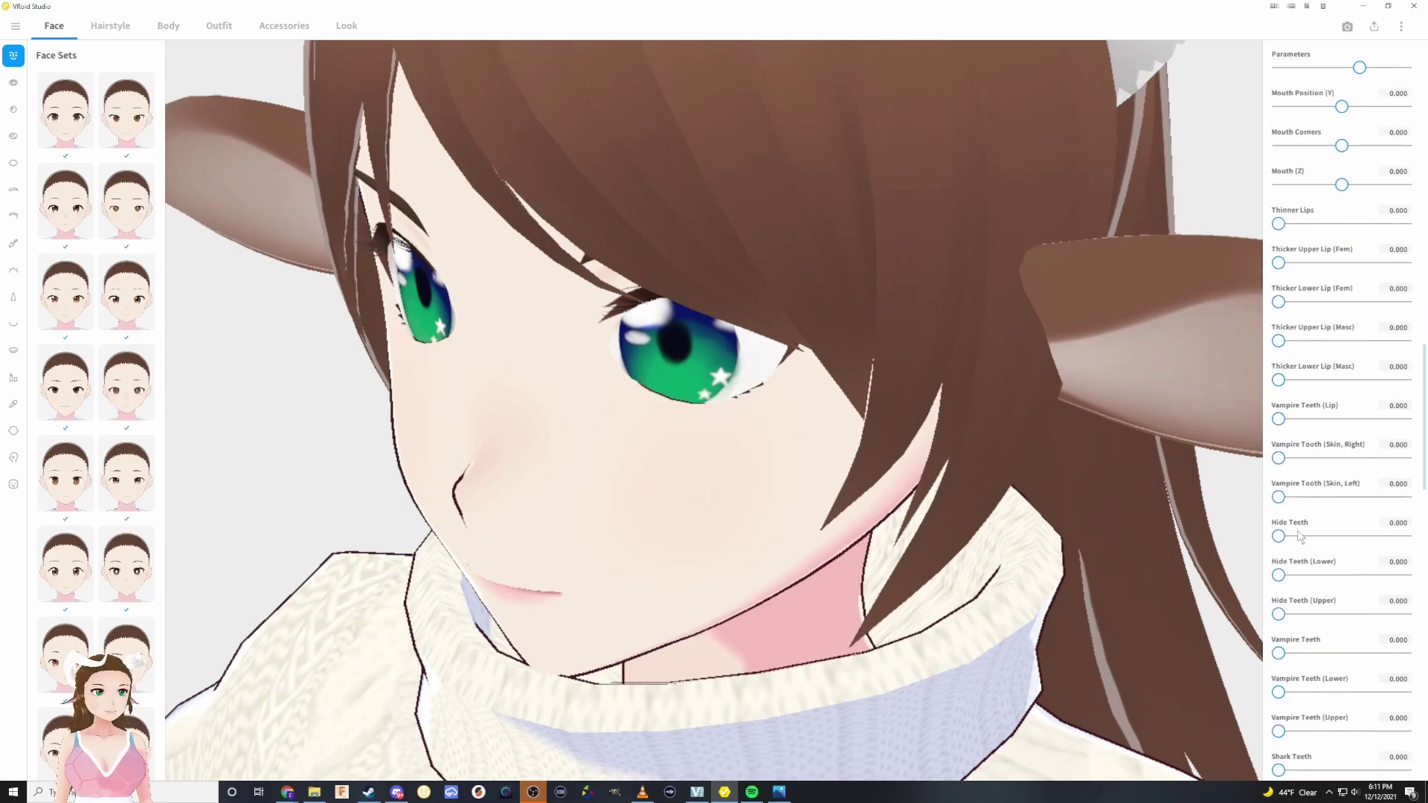
scroll(962, 525, "down", 1)
scroll(962, 525, "up", 3)
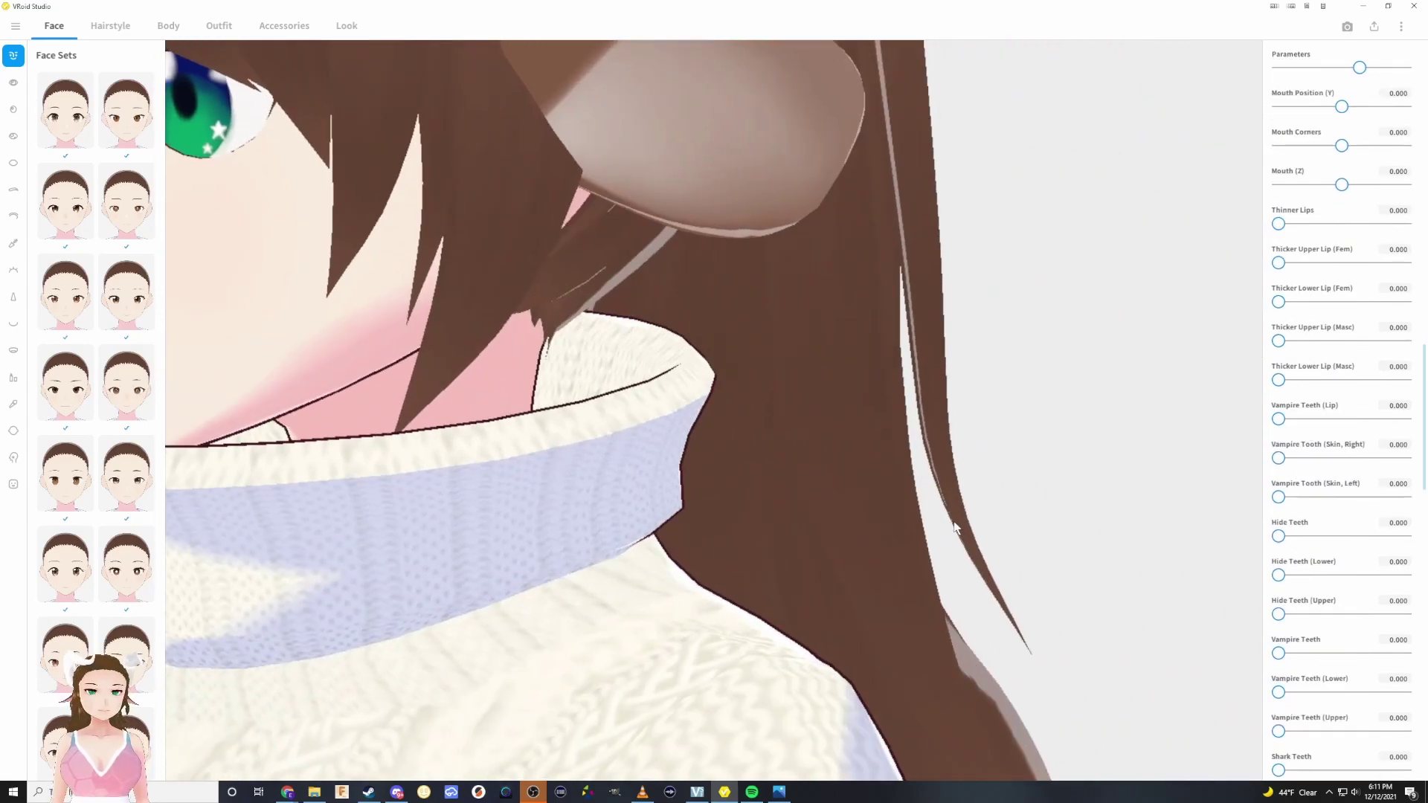
scroll(928, 532, "down", 2)
scroll(914, 532, "up", 2)
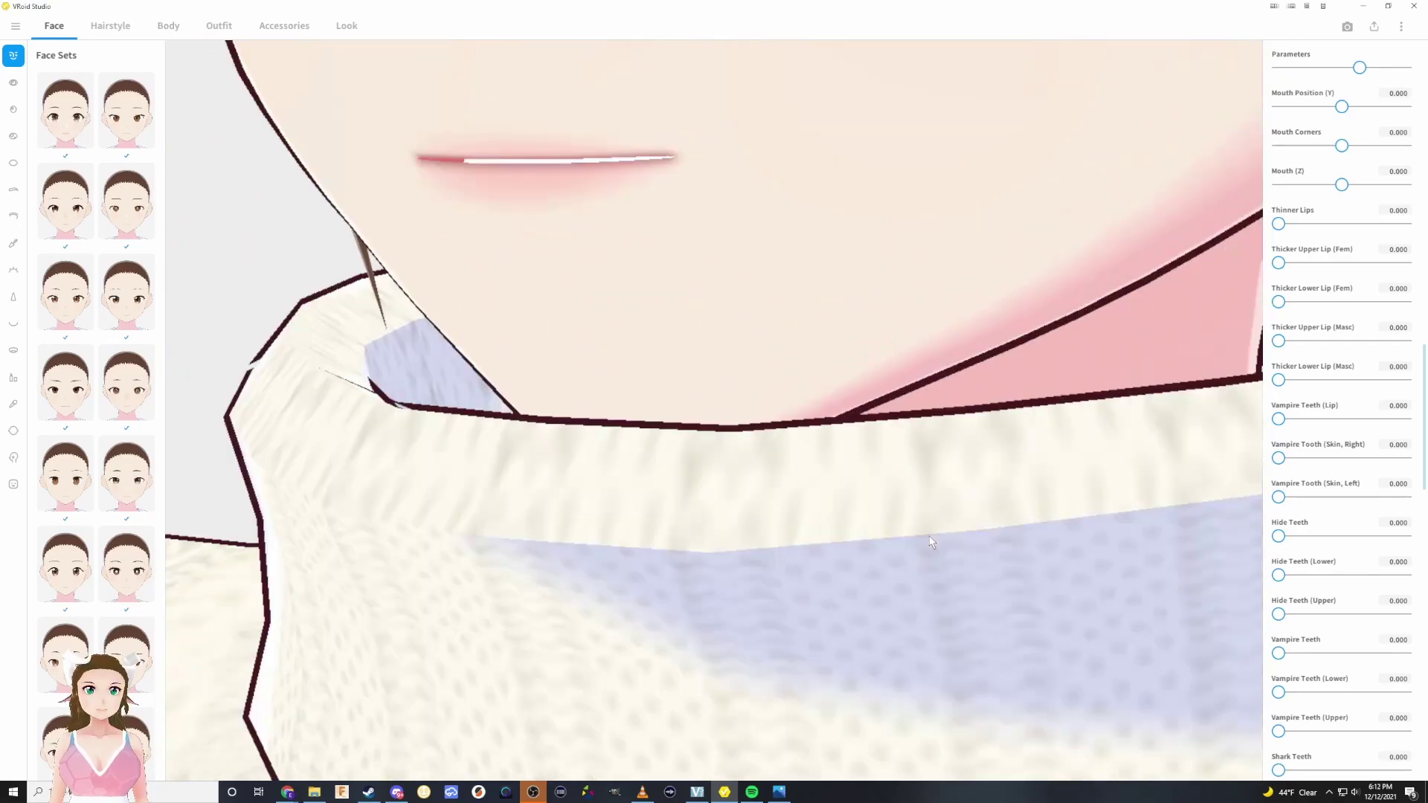
scroll(892, 530, "down", 2)
scroll(884, 526, "down", 2)
scroll(889, 528, "up", 3)
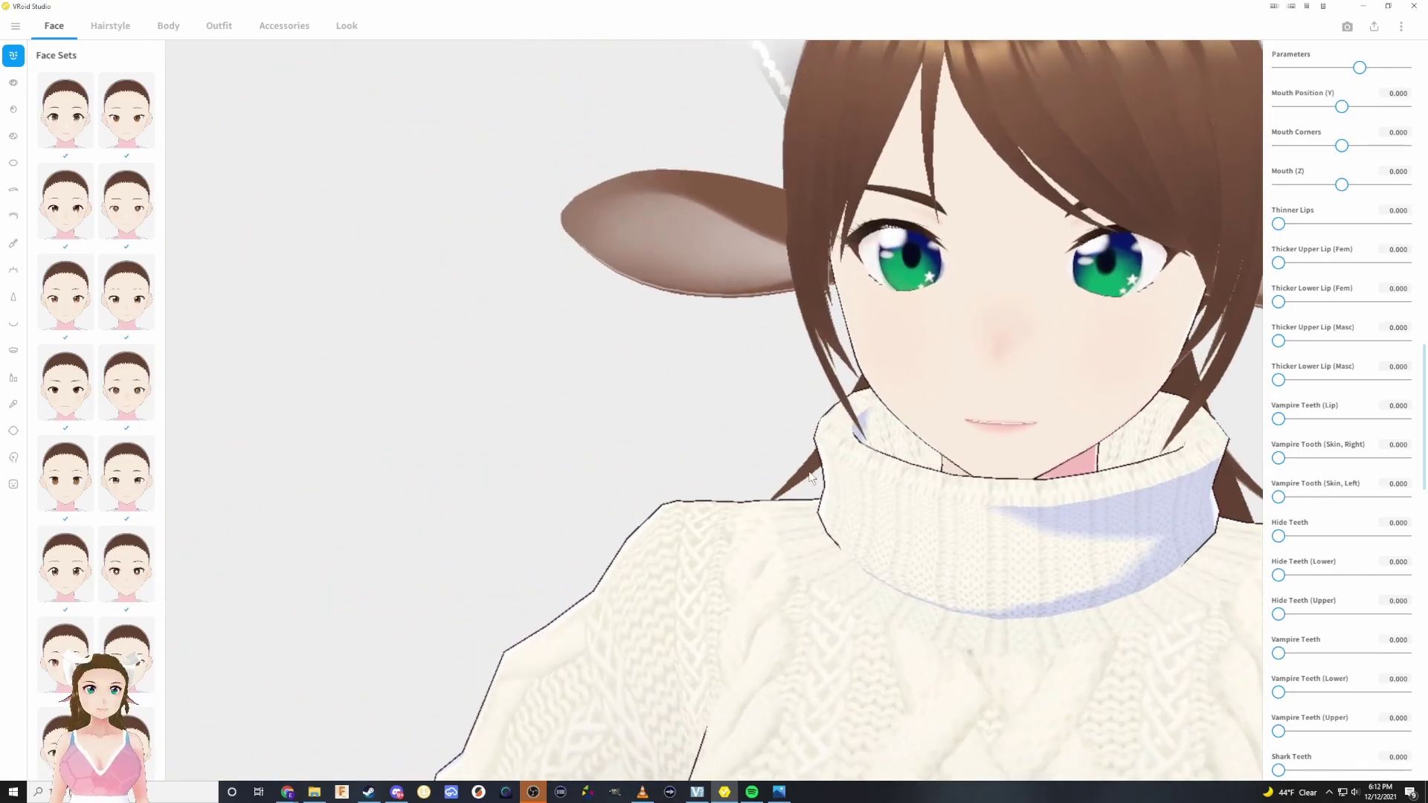
right_click_drag(797, 443, 750, 453)
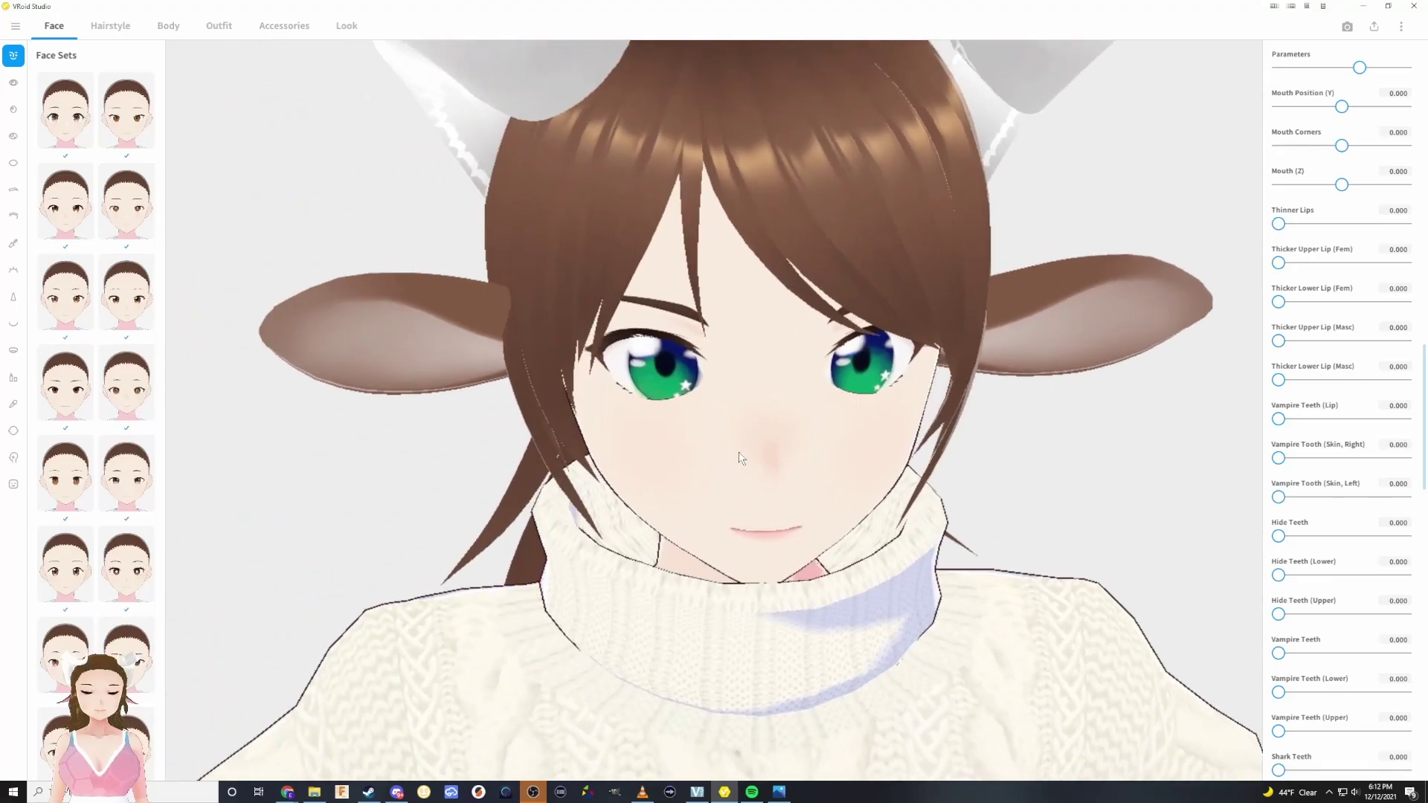
scroll(751, 454, "up", 2)
scroll(800, 456, "down", 2)
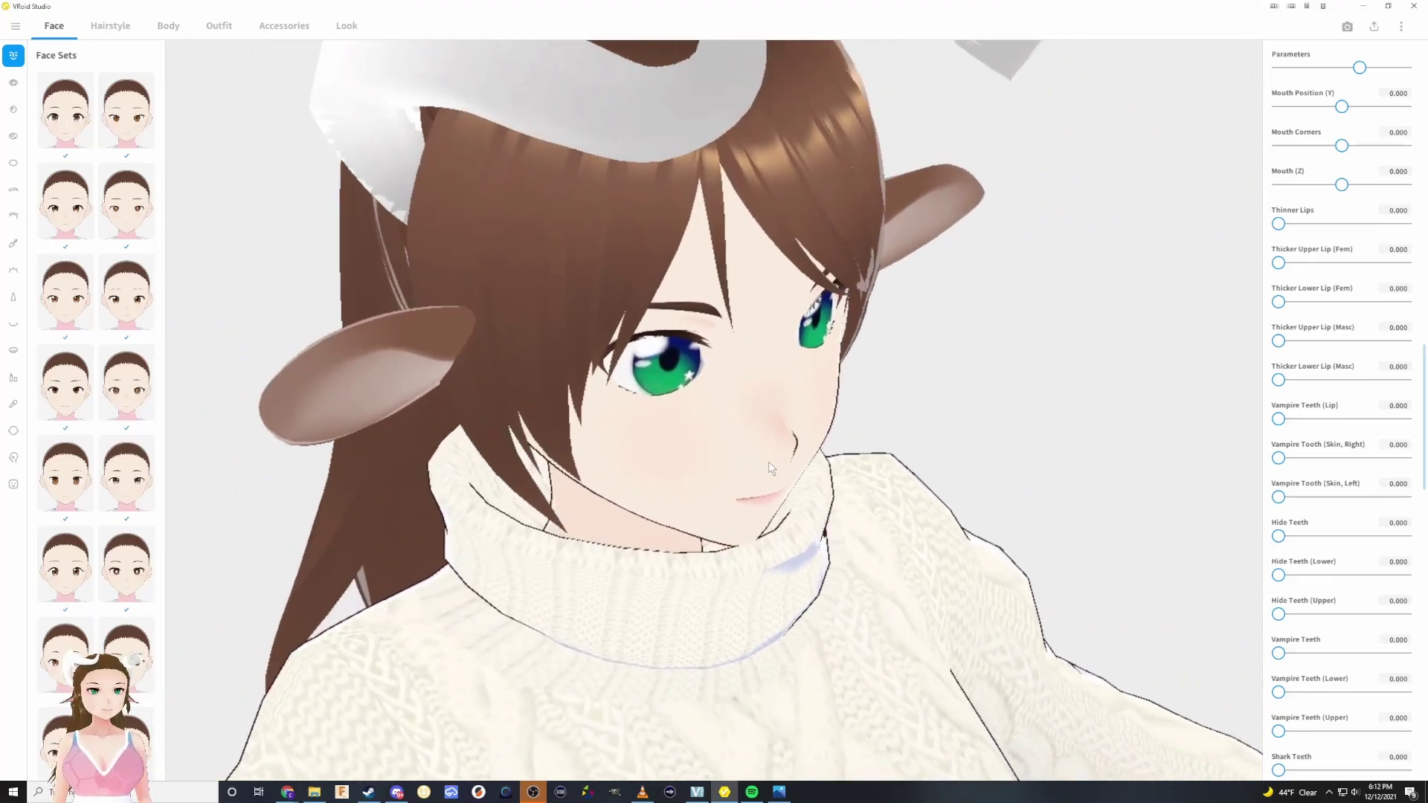
scroll(770, 460, "up", 2)
scroll(1362, 541, "down", 3)
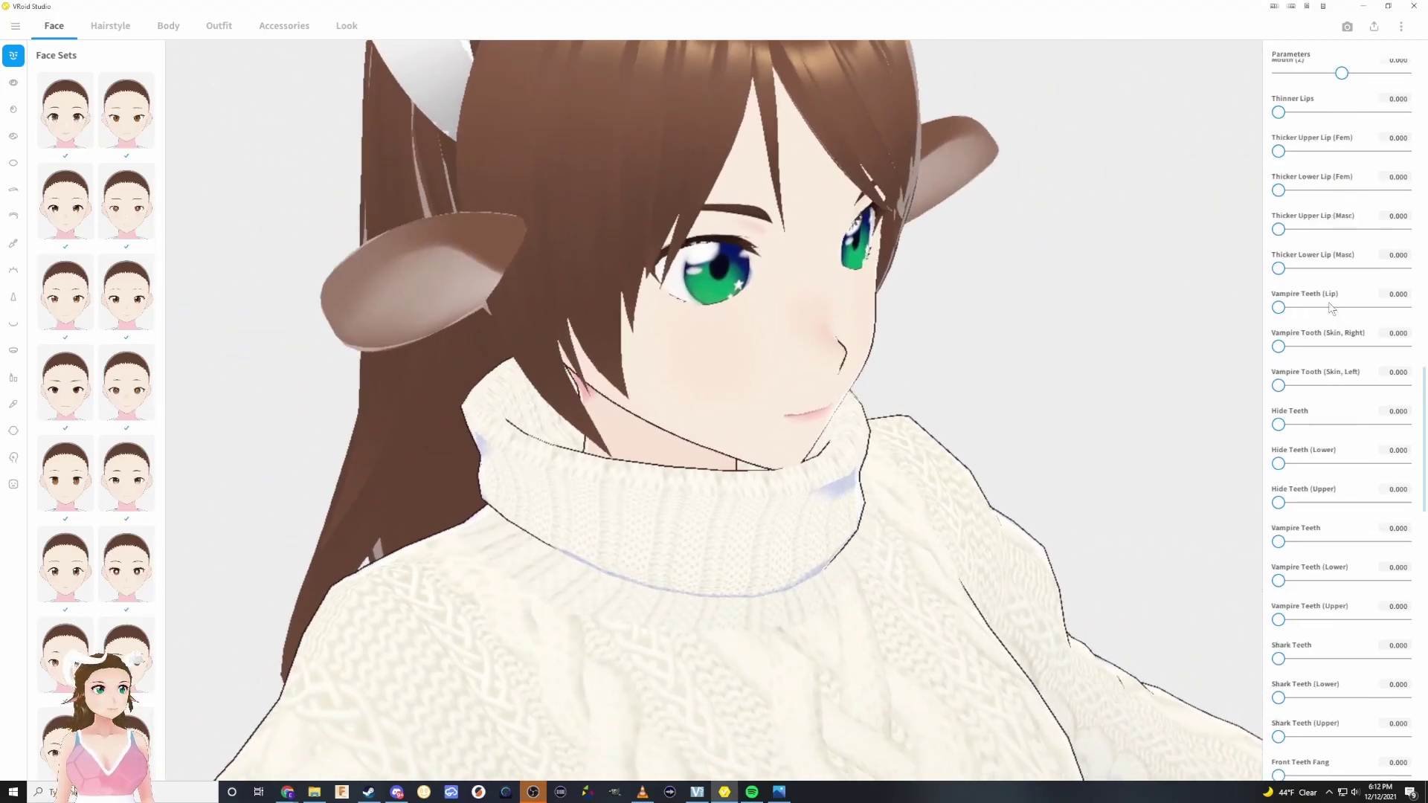
scroll(1363, 541, "down", 3)
scroll(1362, 541, "down", 3)
scroll(1327, 574, "down", 3)
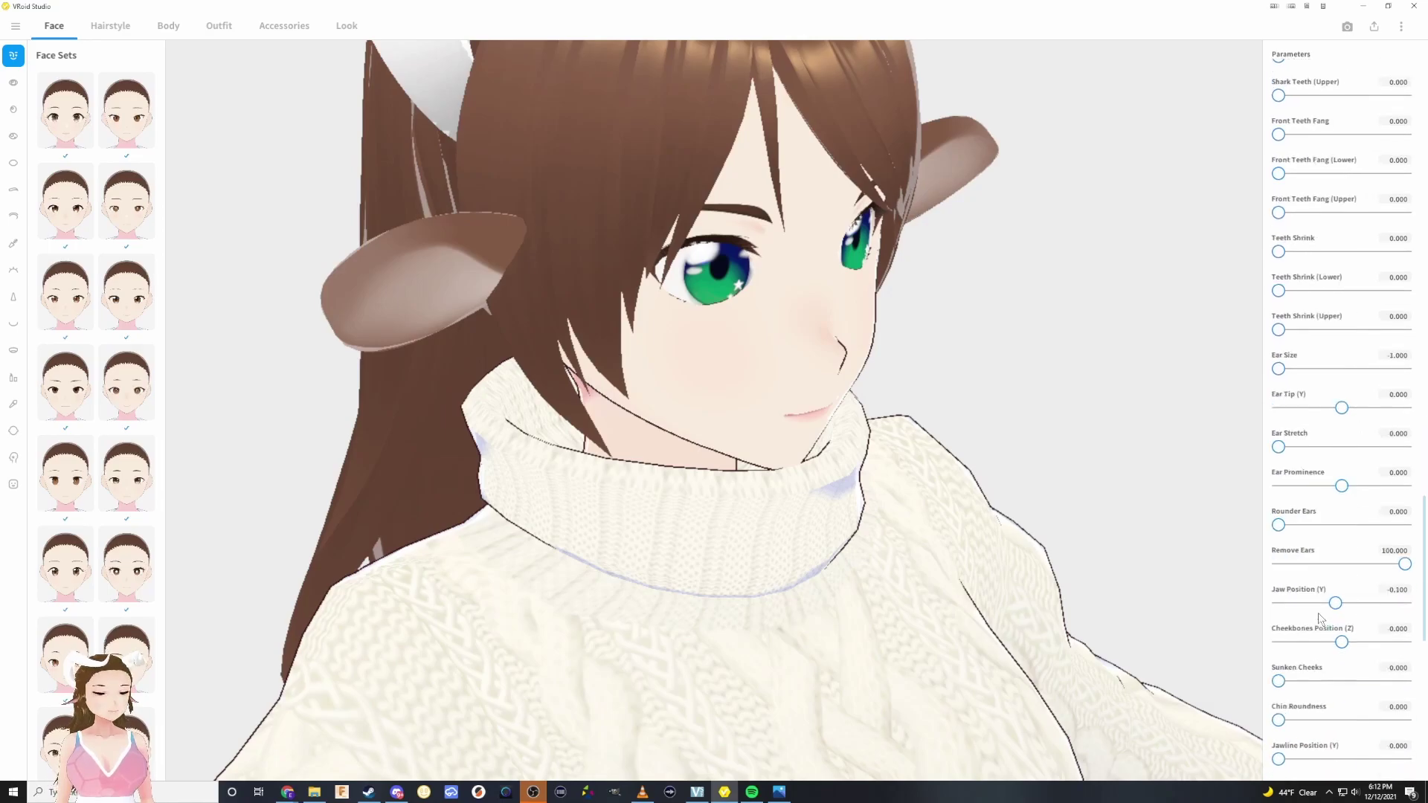
scroll(1318, 612, "down", 4)
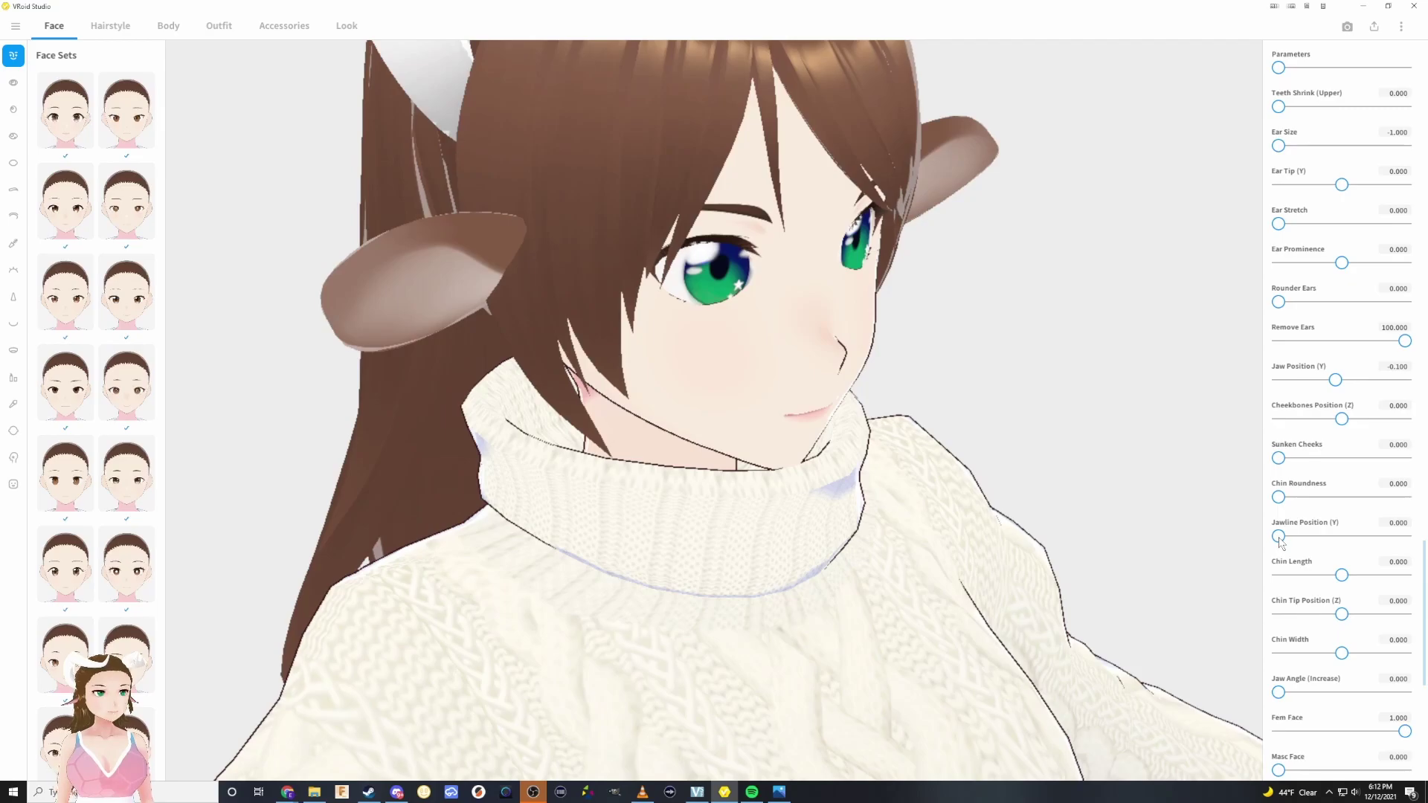
Step: Raise Jawline Position to 0.154 and keep Chin Length at 0.000
mouse_move(1278, 536)
left_mouse_down()
mouse_move(1317, 536)
mouse_move(1299, 540)
left_mouse_up()
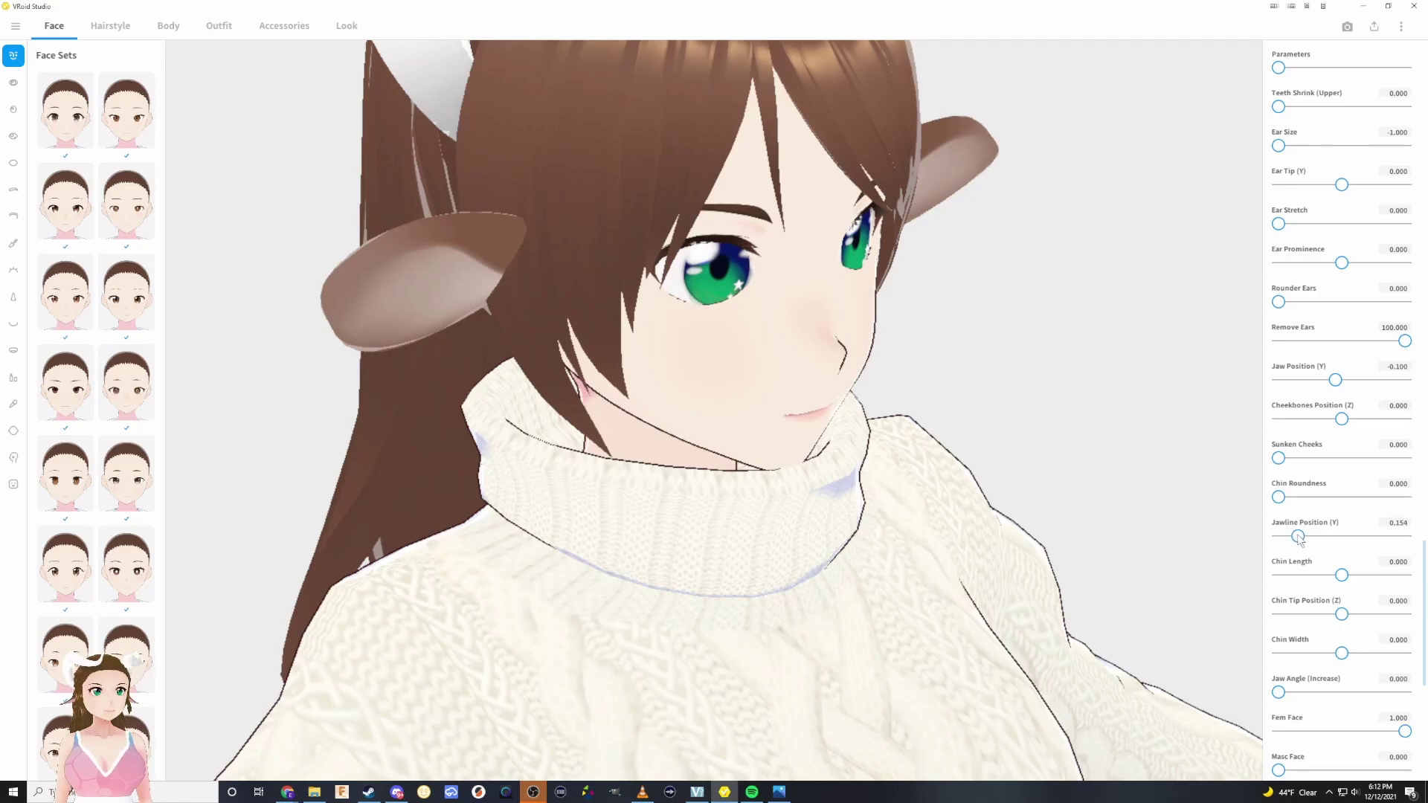
left_click_drag(1295, 540, 1300, 542)
left_click_drag(1342, 576, 1334, 576)
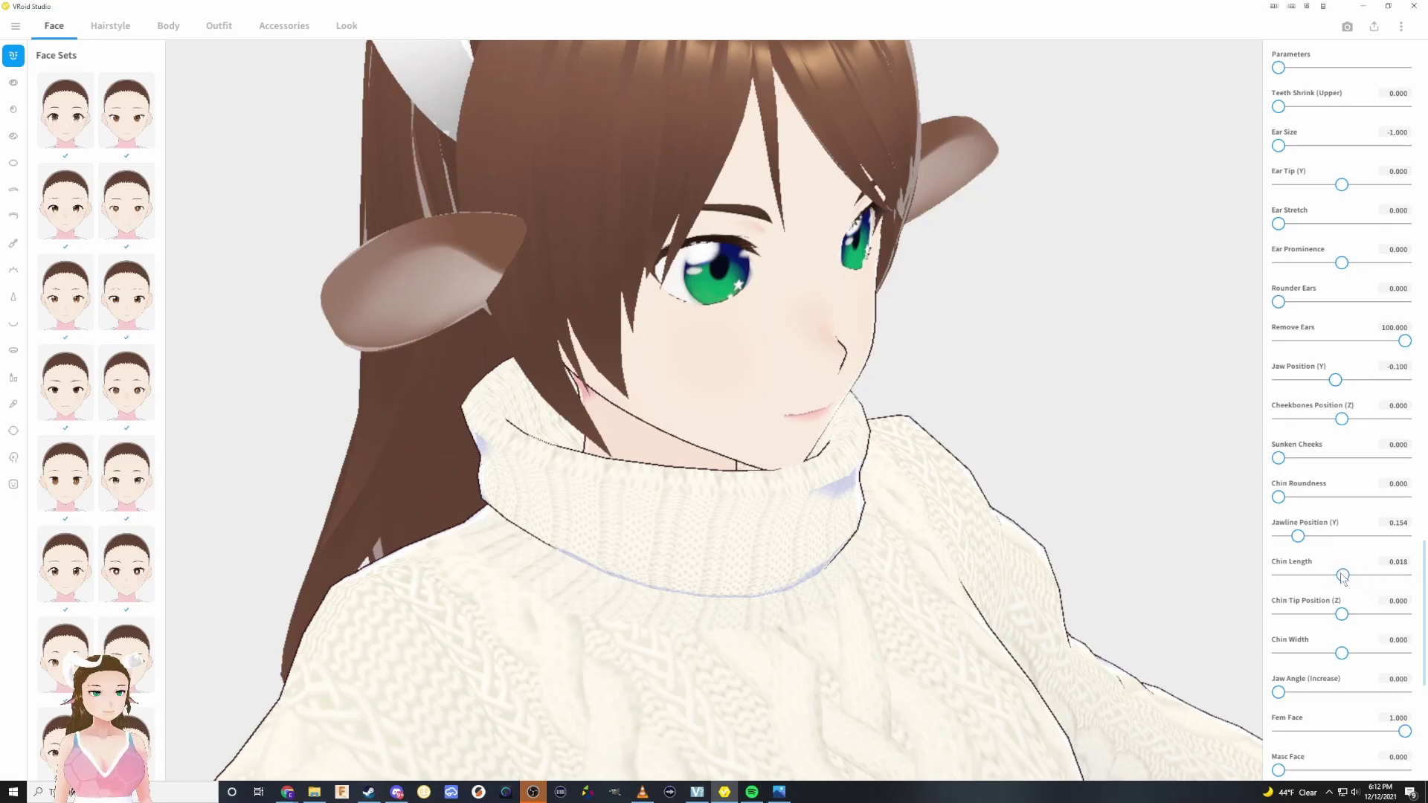
left_click_drag(1332, 573, 1331, 573)
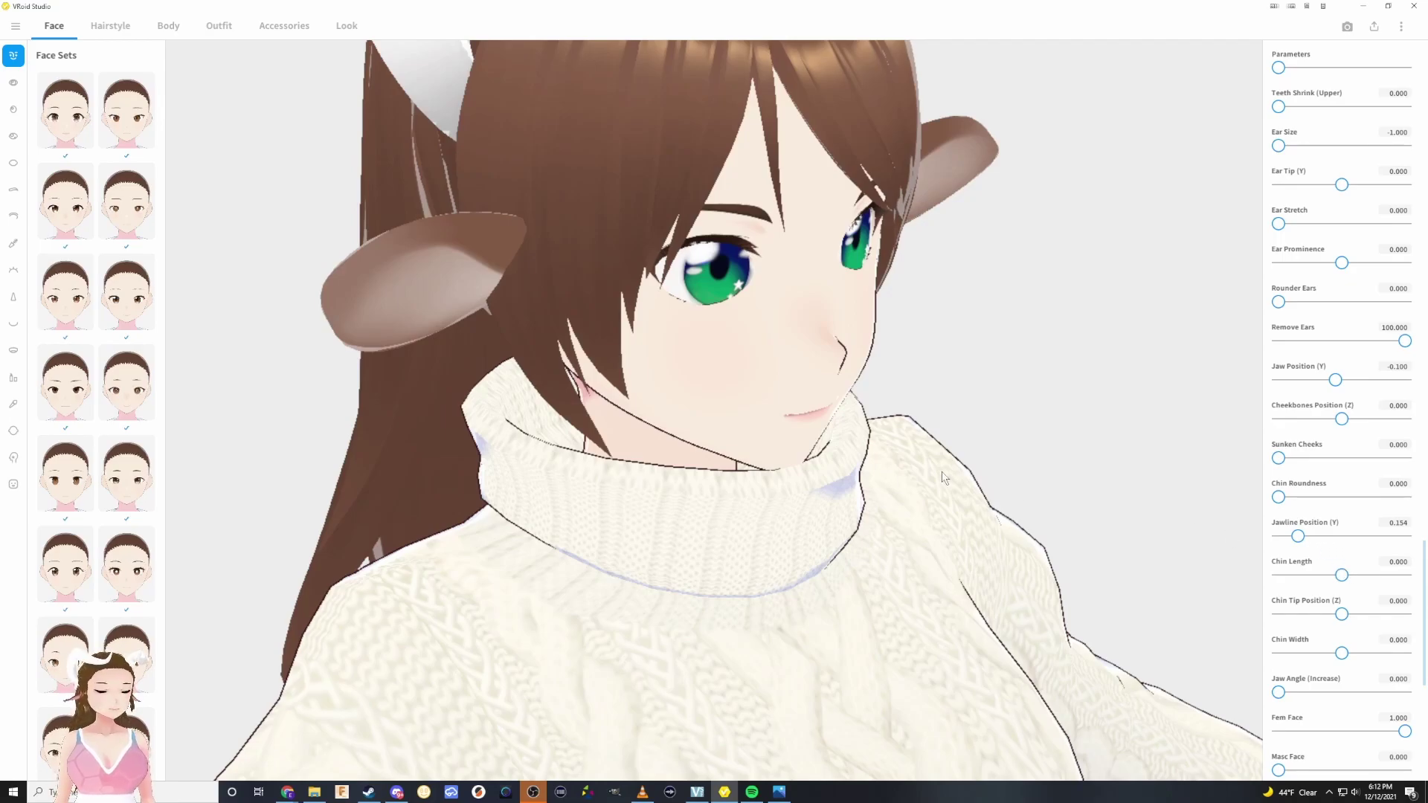
mouse_move(943, 477)
right_mouse_down()
mouse_move(930, 467)
mouse_move(942, 476)
right_mouse_up()
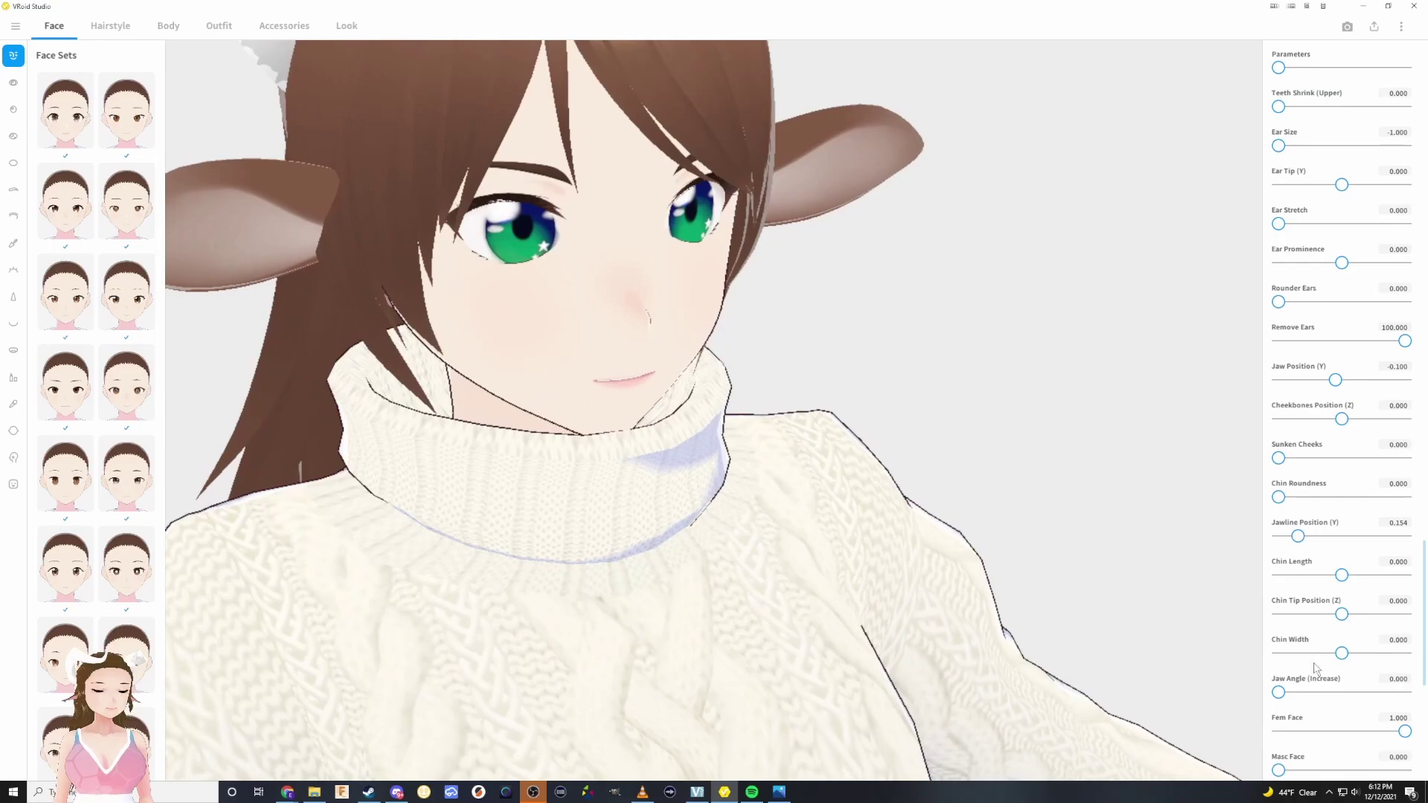
Step: Lower Fem Face from 1.000 to 0.934 and check the face from several angles
scroll(1312, 710, "down", 1)
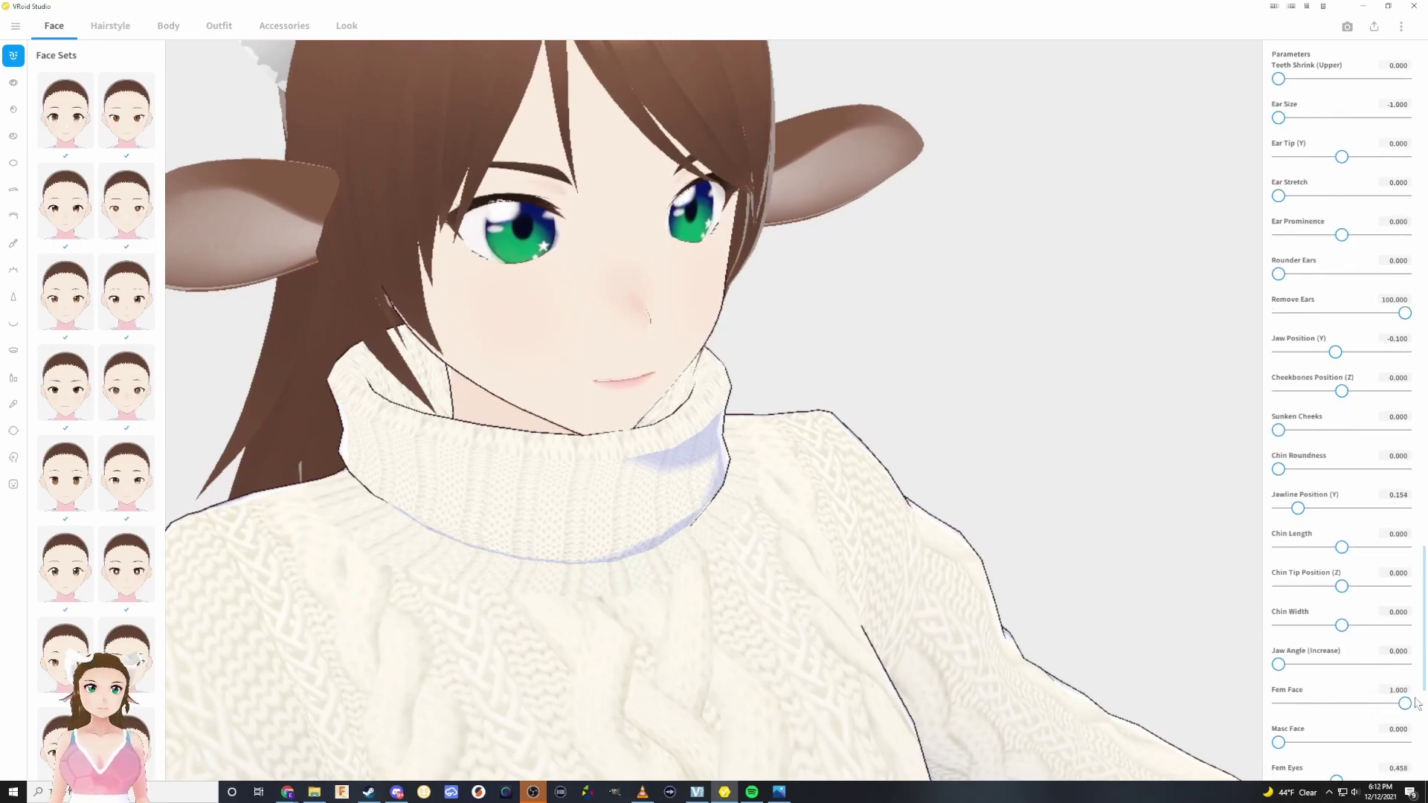
left_click_drag(1405, 702, 1392, 701)
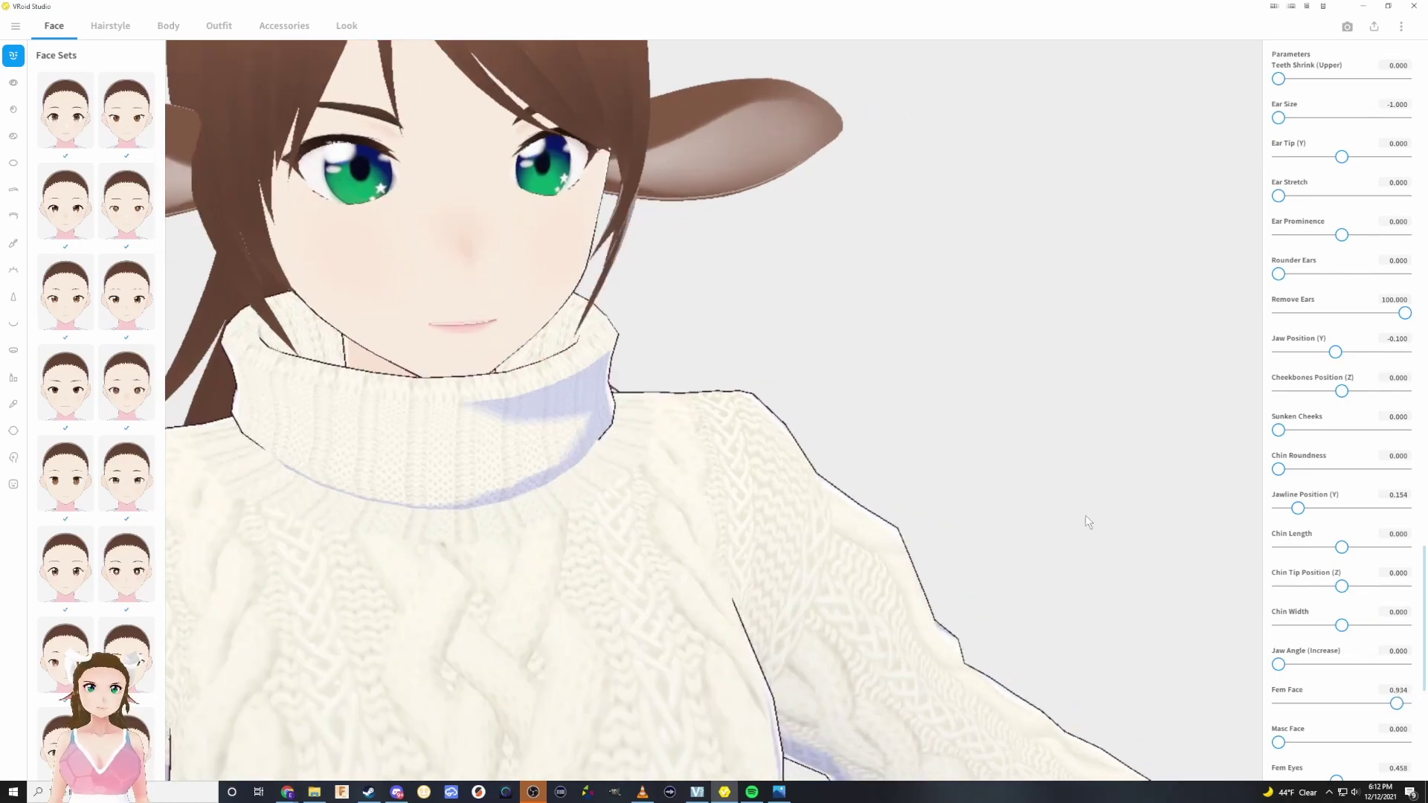
left_click_drag(1054, 507, 1078, 547)
scroll(974, 516, "down", 3)
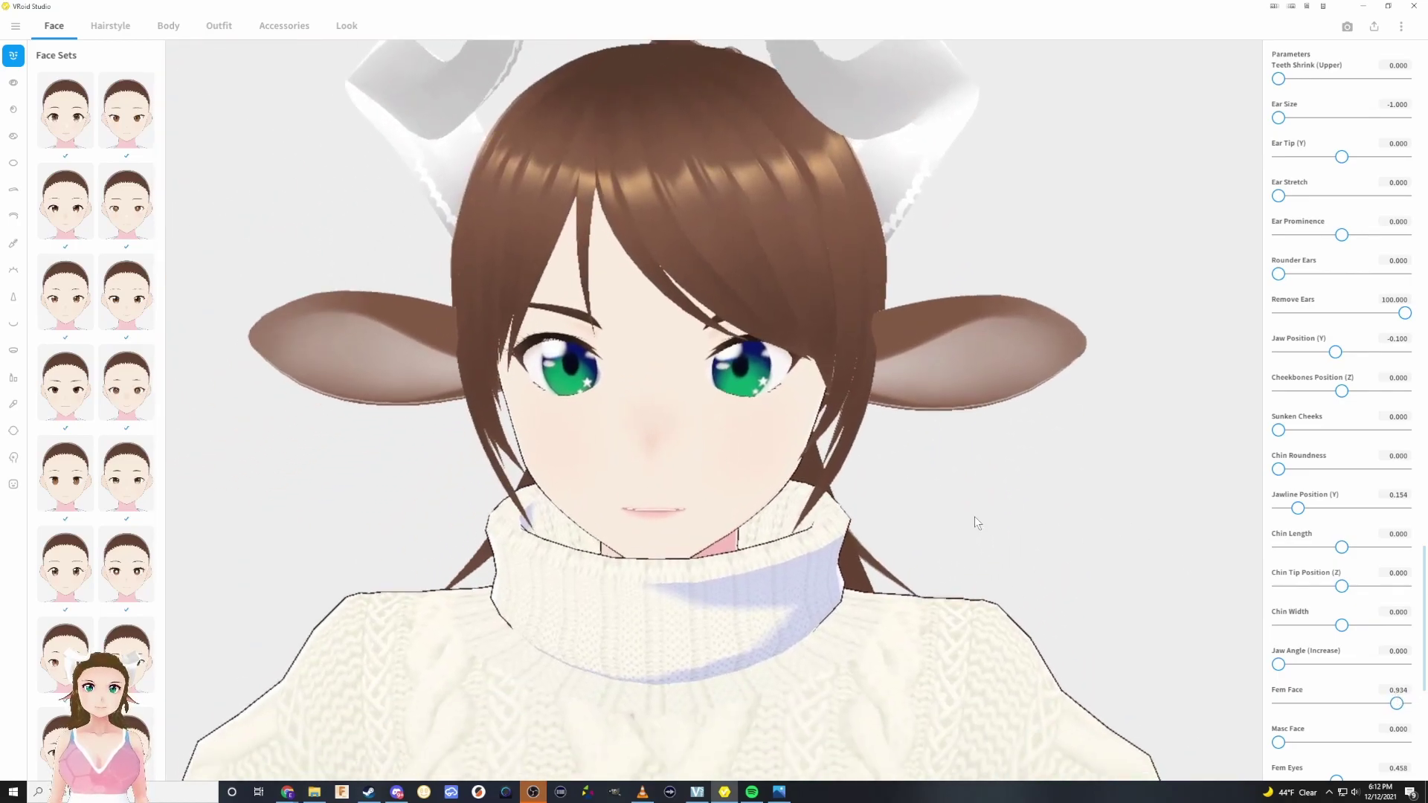
left_click_drag(950, 510, 891, 502)
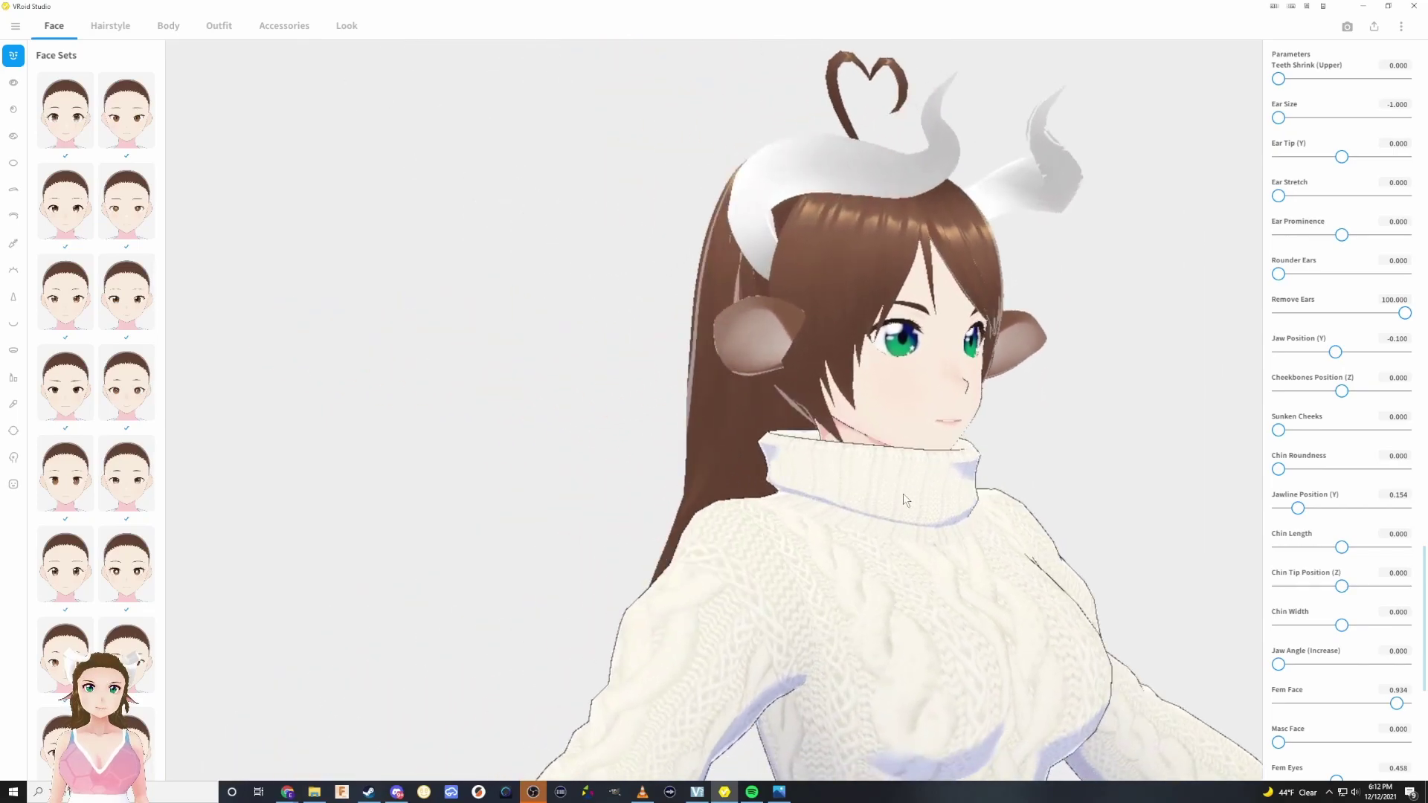
Step: Back out of the VRoid Hub upload login prompt and reopen the export options for VRM
left_click(1365, 34)
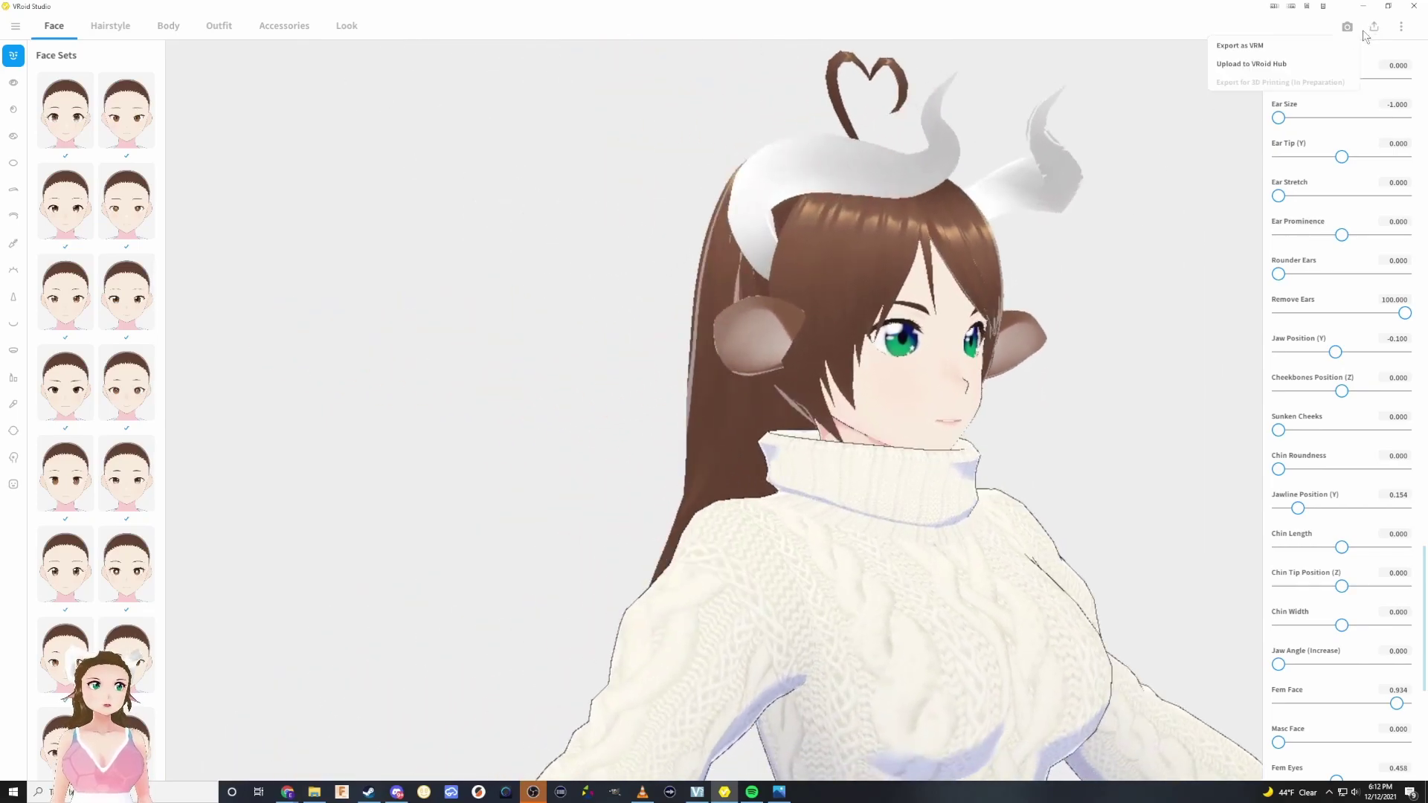
left_click(1244, 111)
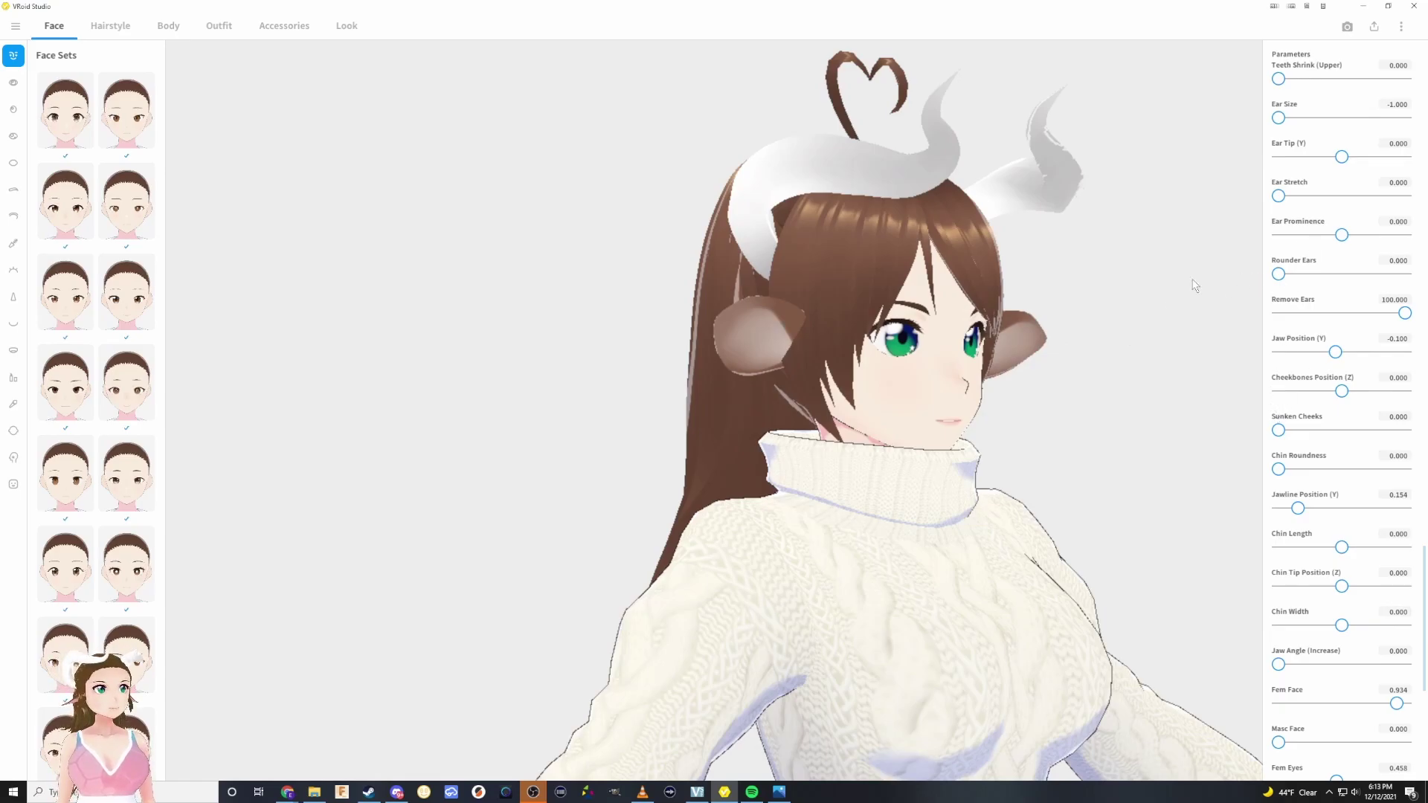
mouse_move(1195, 285)
left_mouse_down()
mouse_move(1067, 415)
mouse_move(1247, 124)
left_mouse_up()
left_click(1363, 28)
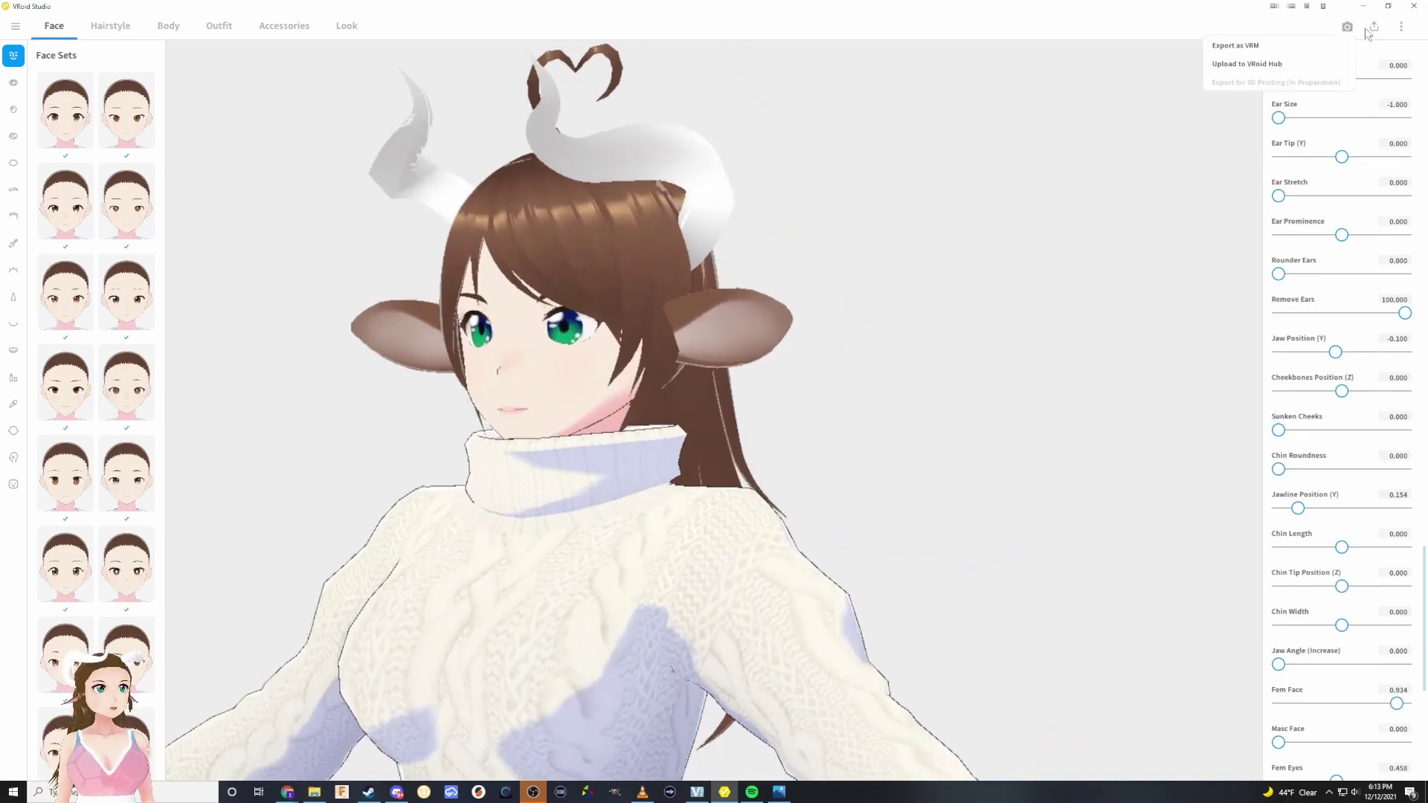
left_click(1309, 63)
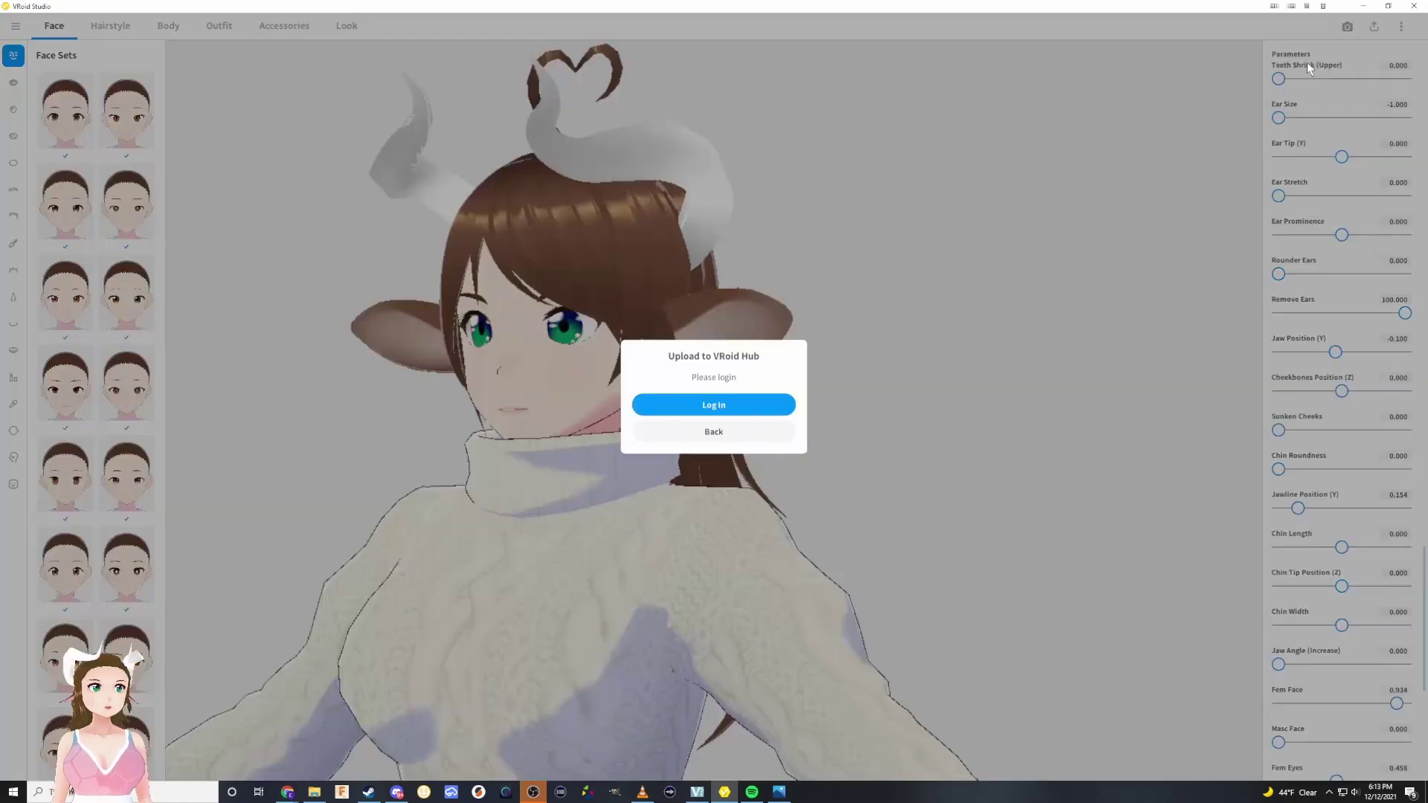
left_click(714, 432)
left_click(1371, 33)
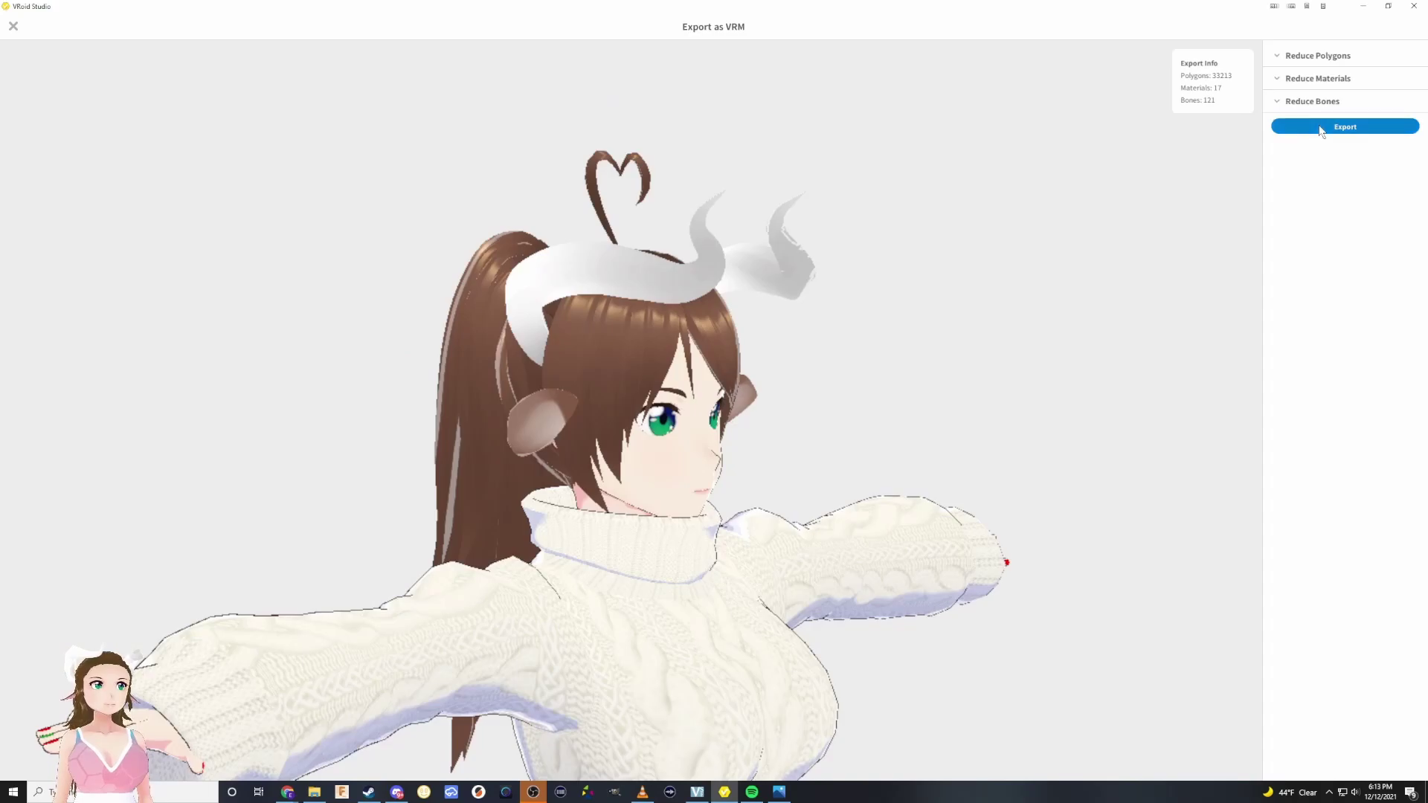
Step: Export the avatar as a VRM saved to Pictures as Elaine3.0.1.vrm
left_click(1319, 127)
left_click(587, 490)
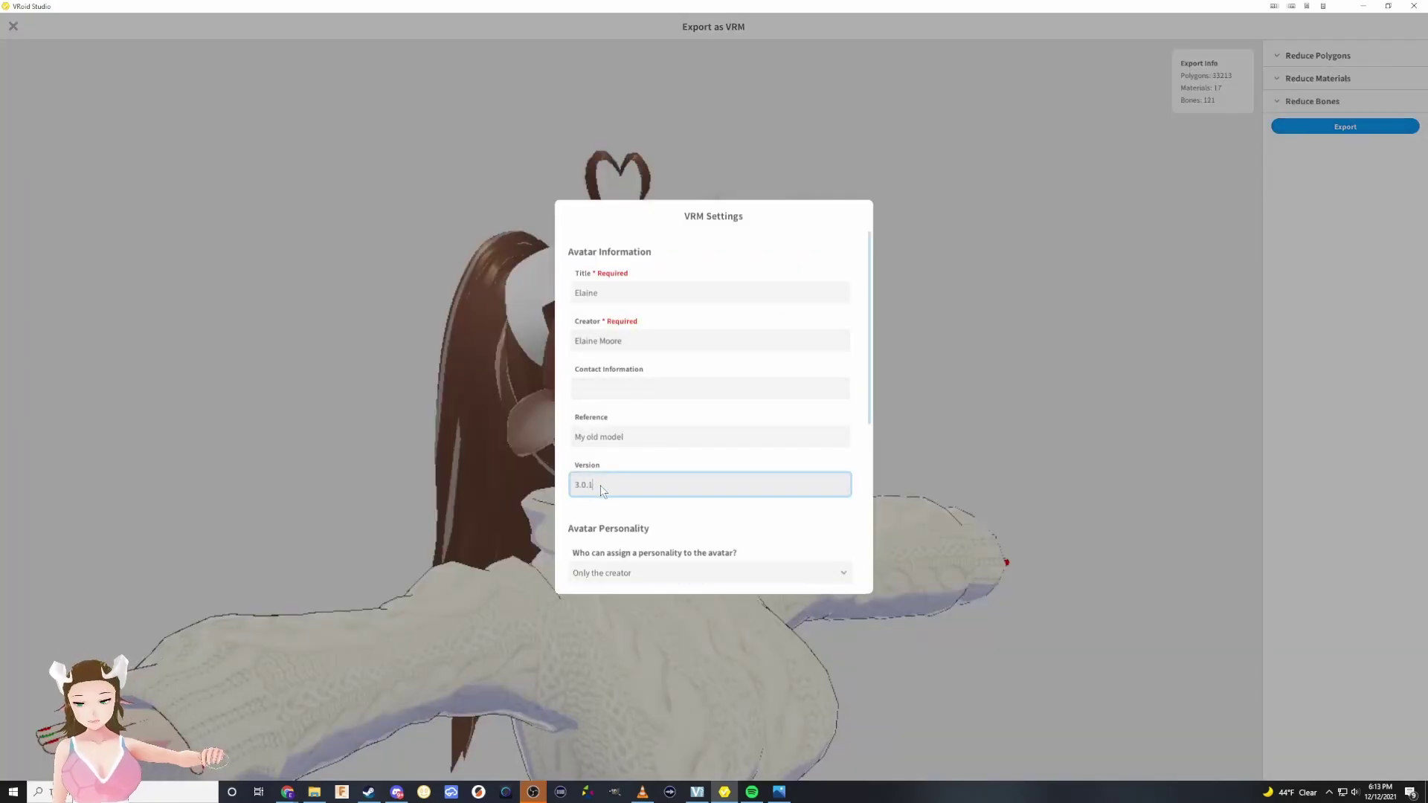
scroll(654, 513, "down", 3)
scroll(665, 513, "down", 2)
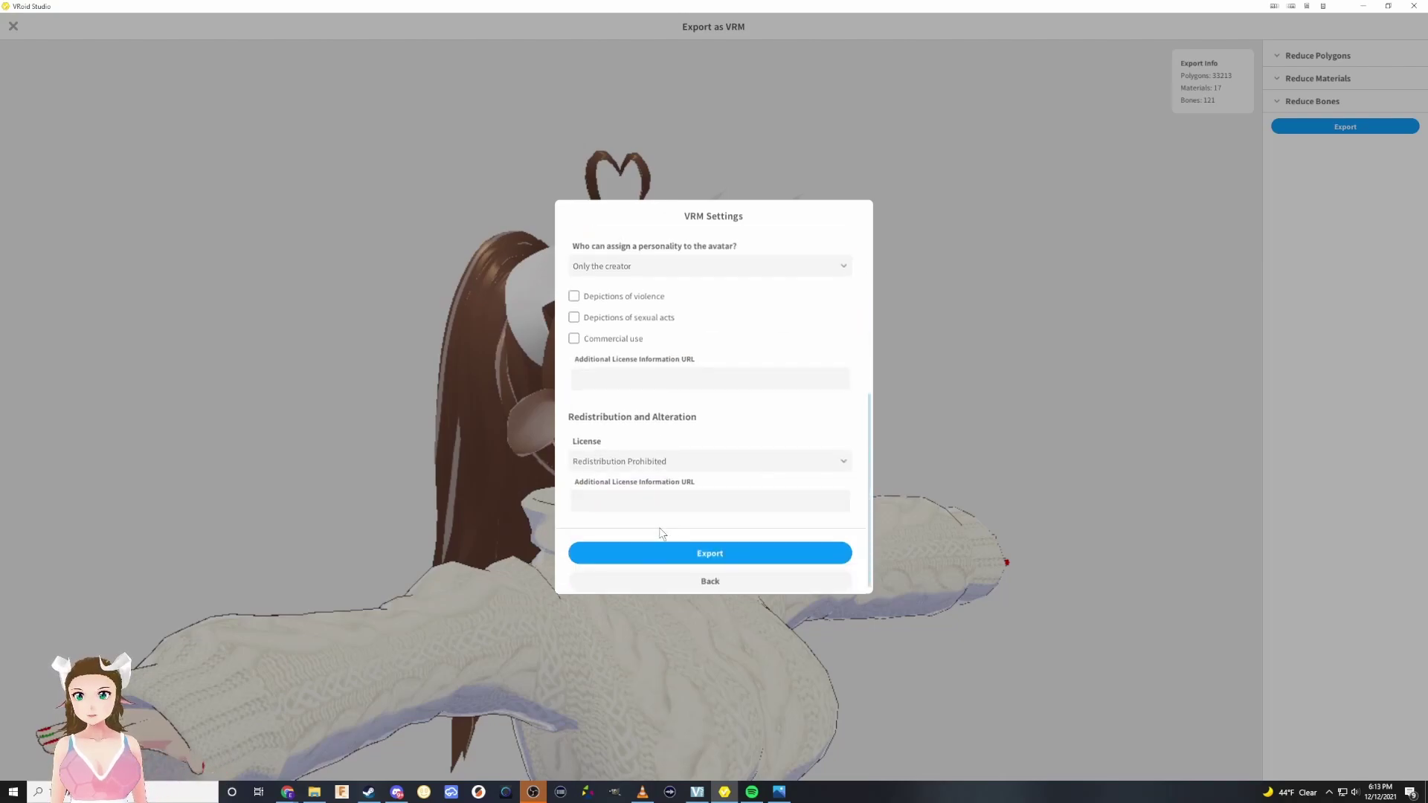
left_click(679, 551)
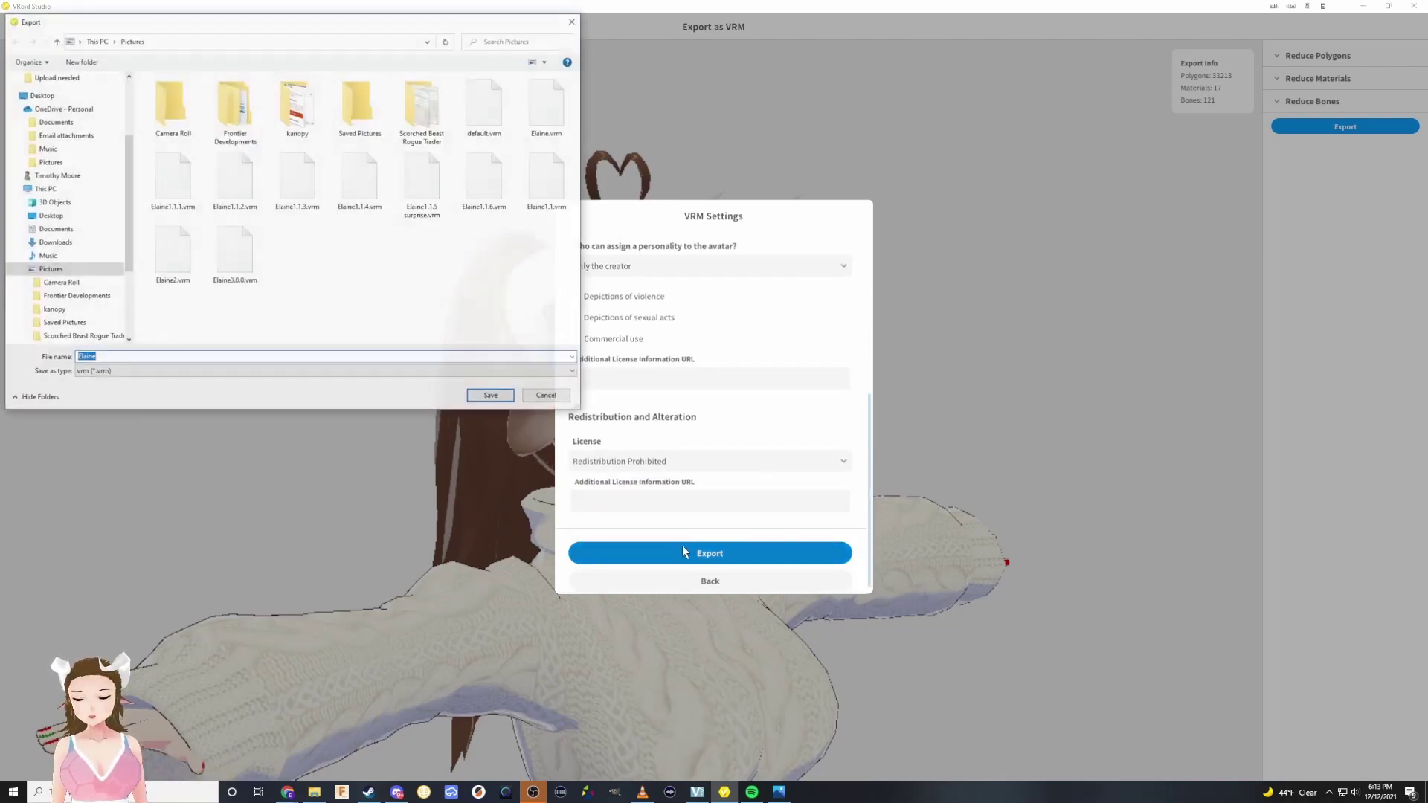
left_click(244, 277)
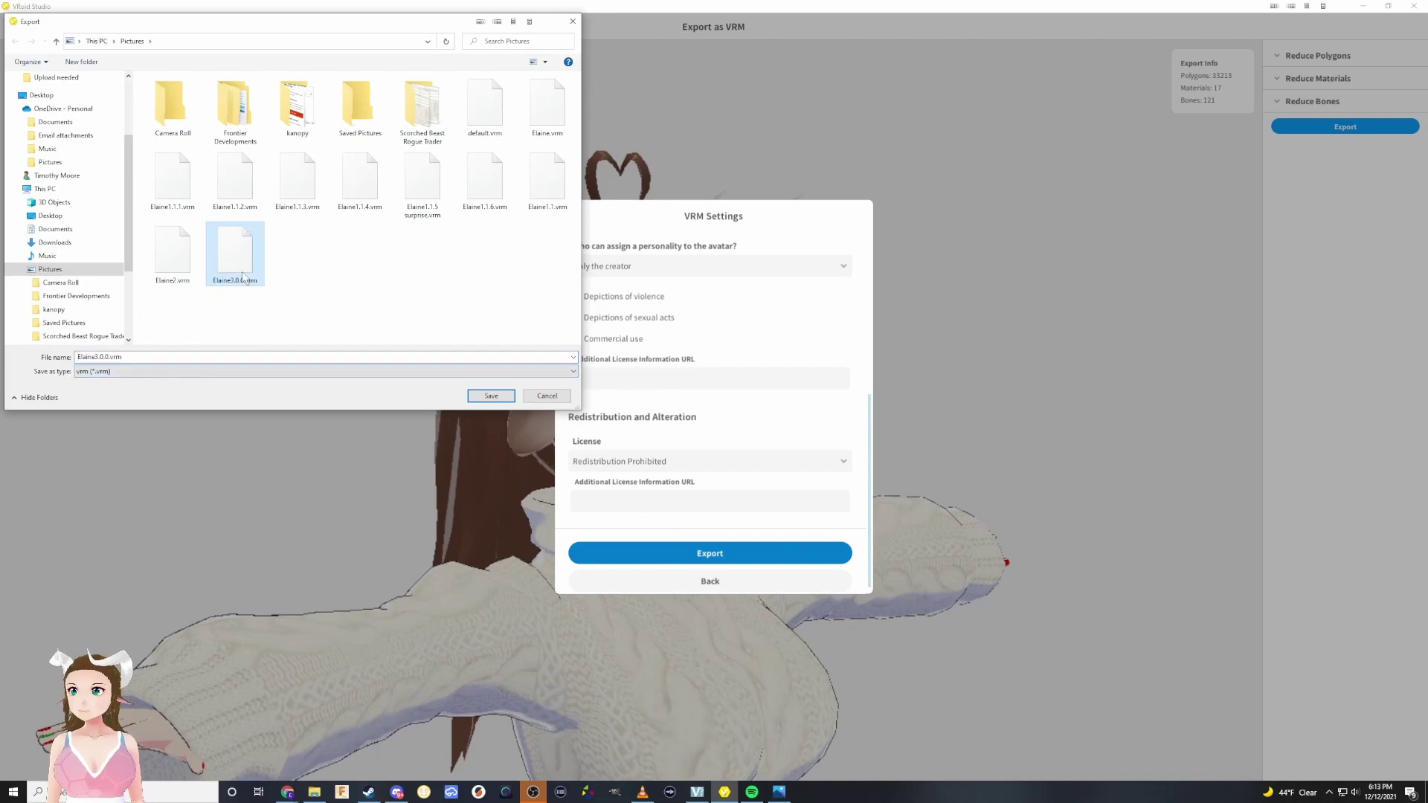
left_click(110, 357)
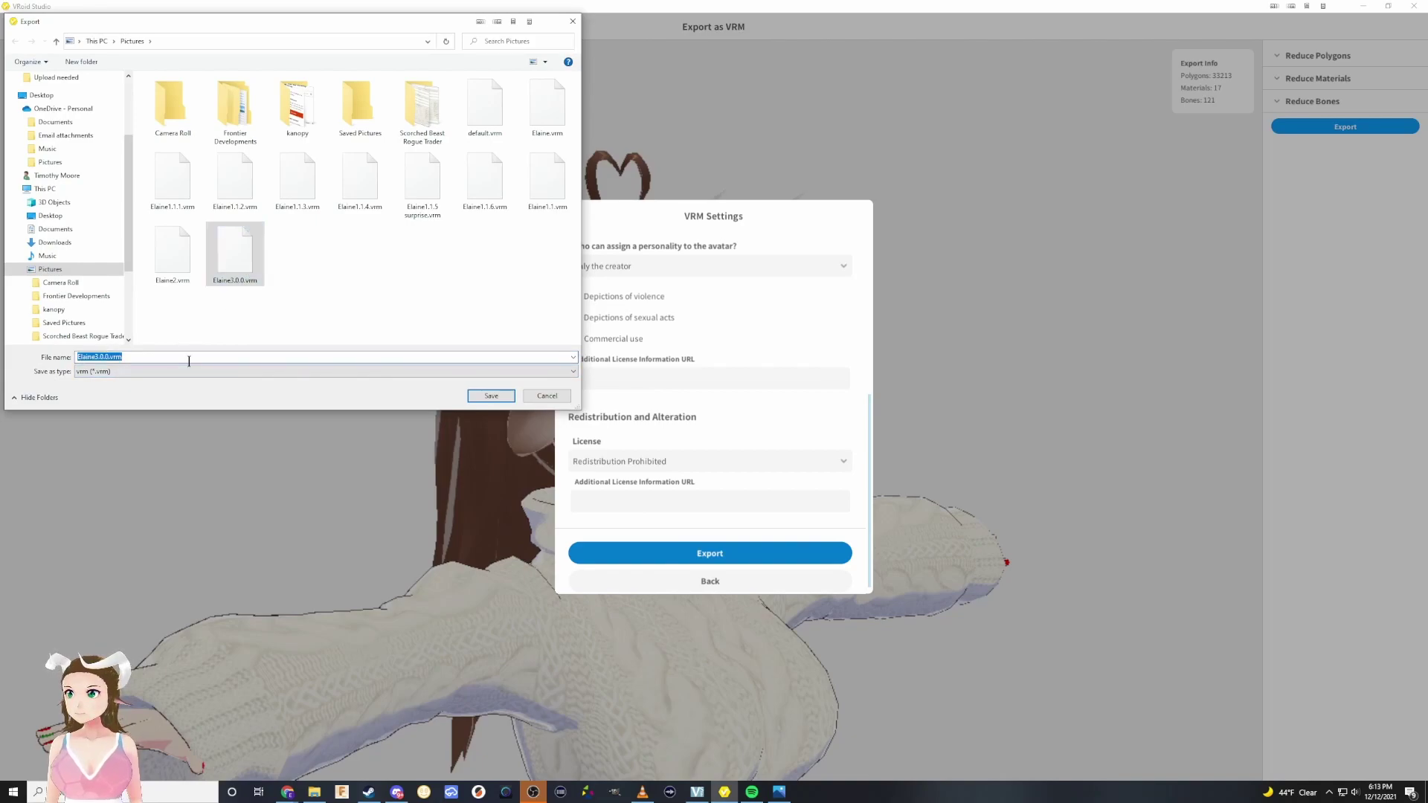
key("BackSpace")
key("BackSpace")
key("BackSpace")
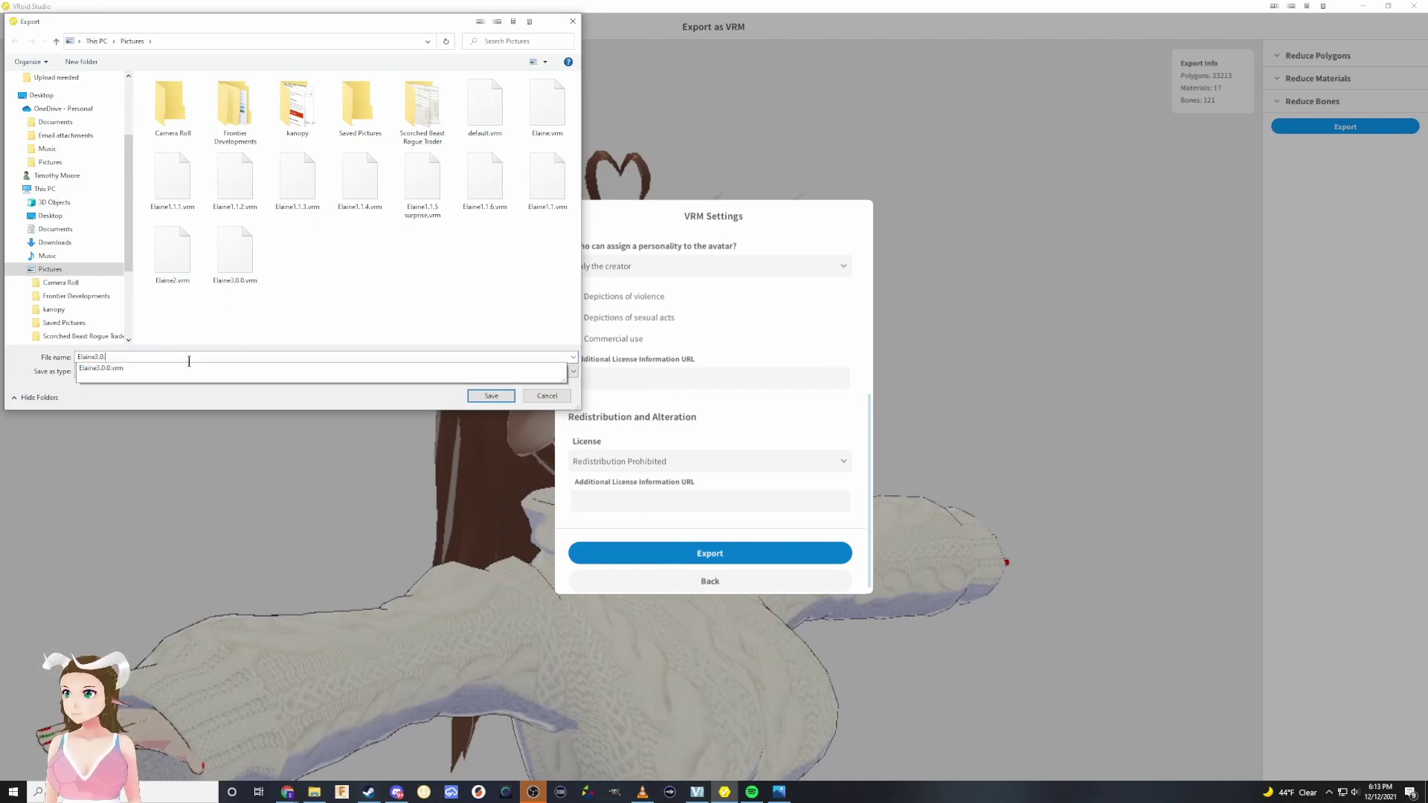
type("1")
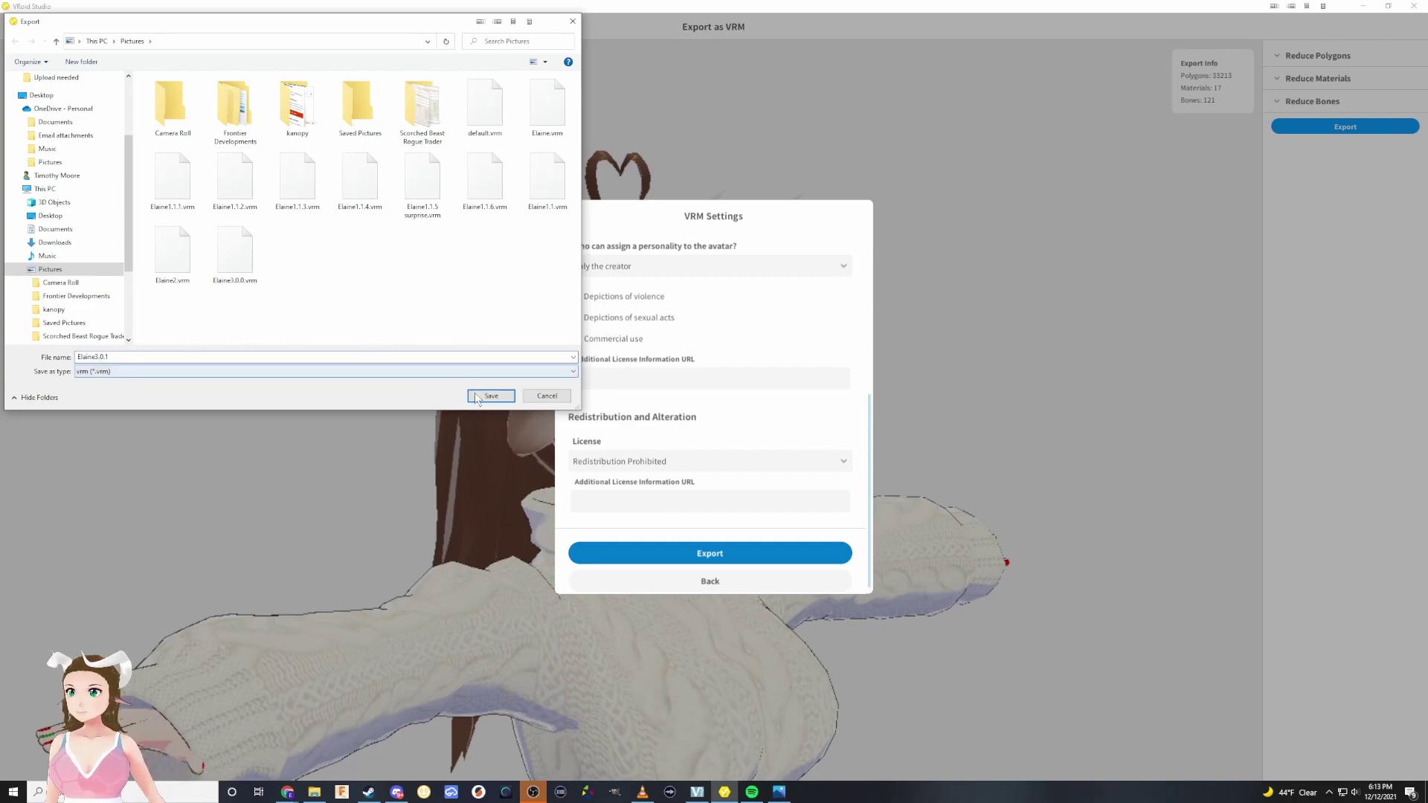
left_click(479, 398)
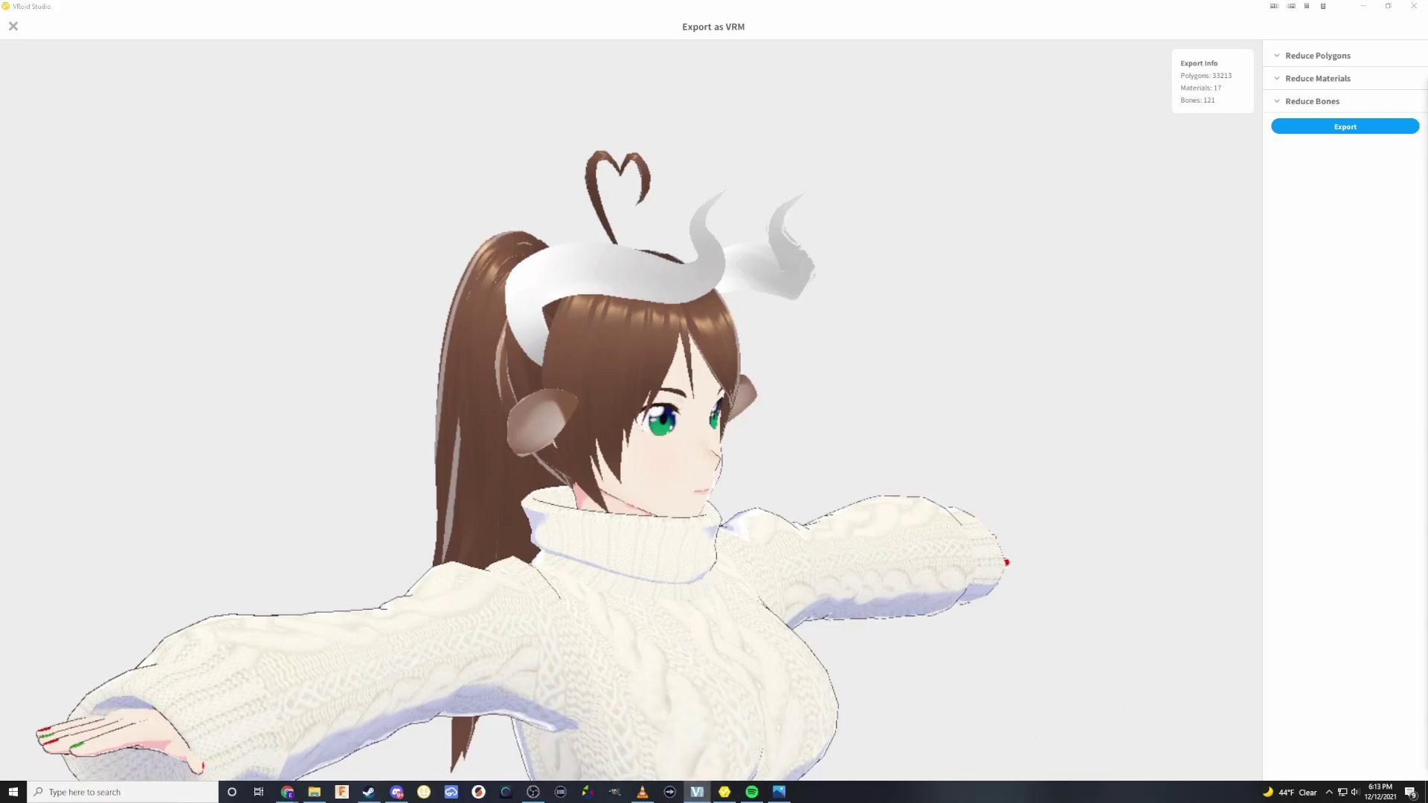
Step: Centre the VSeeFace window, glance at its general settings, then close and relaunch VSeeFace
left_click(696, 791)
left_click_drag(1379, 64, 778, 239)
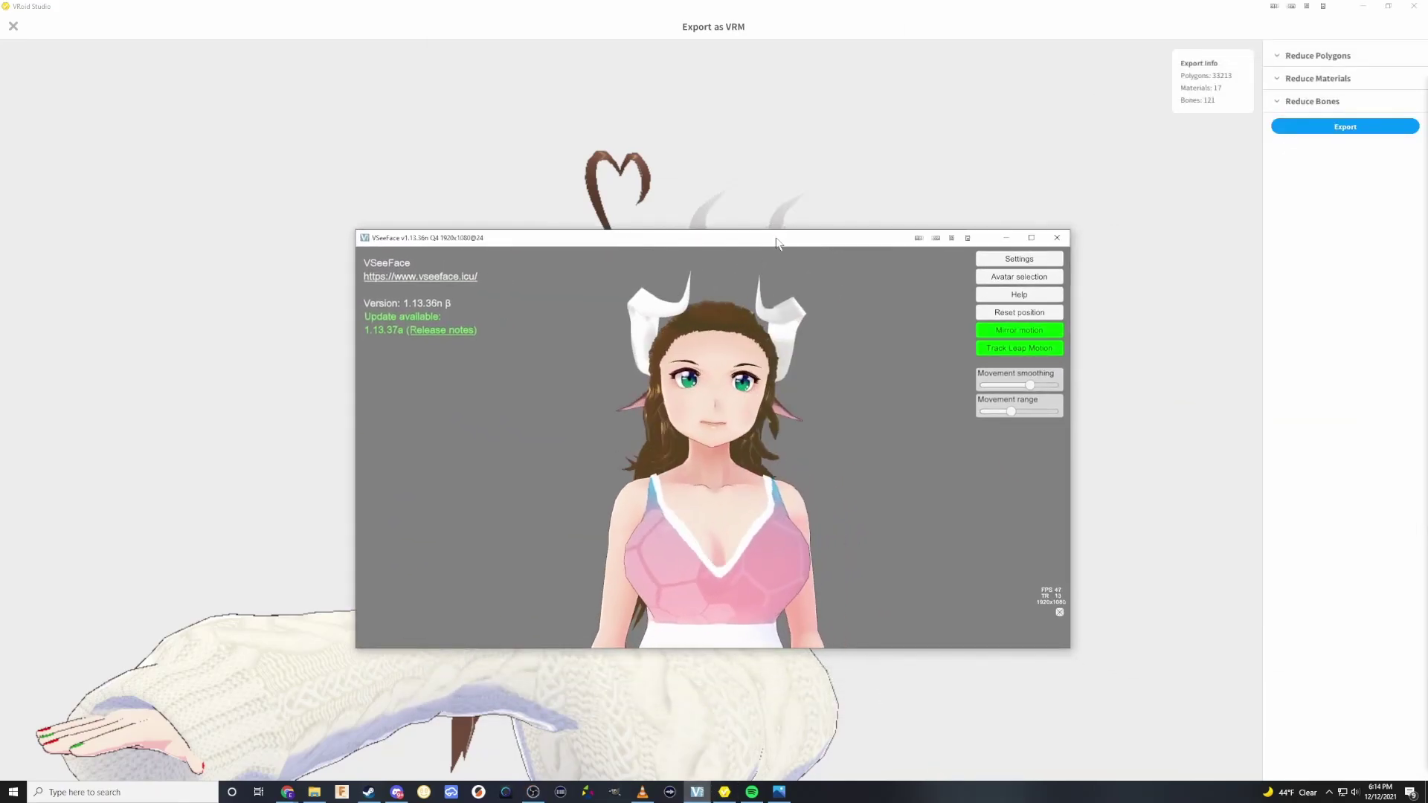
left_click(1020, 260)
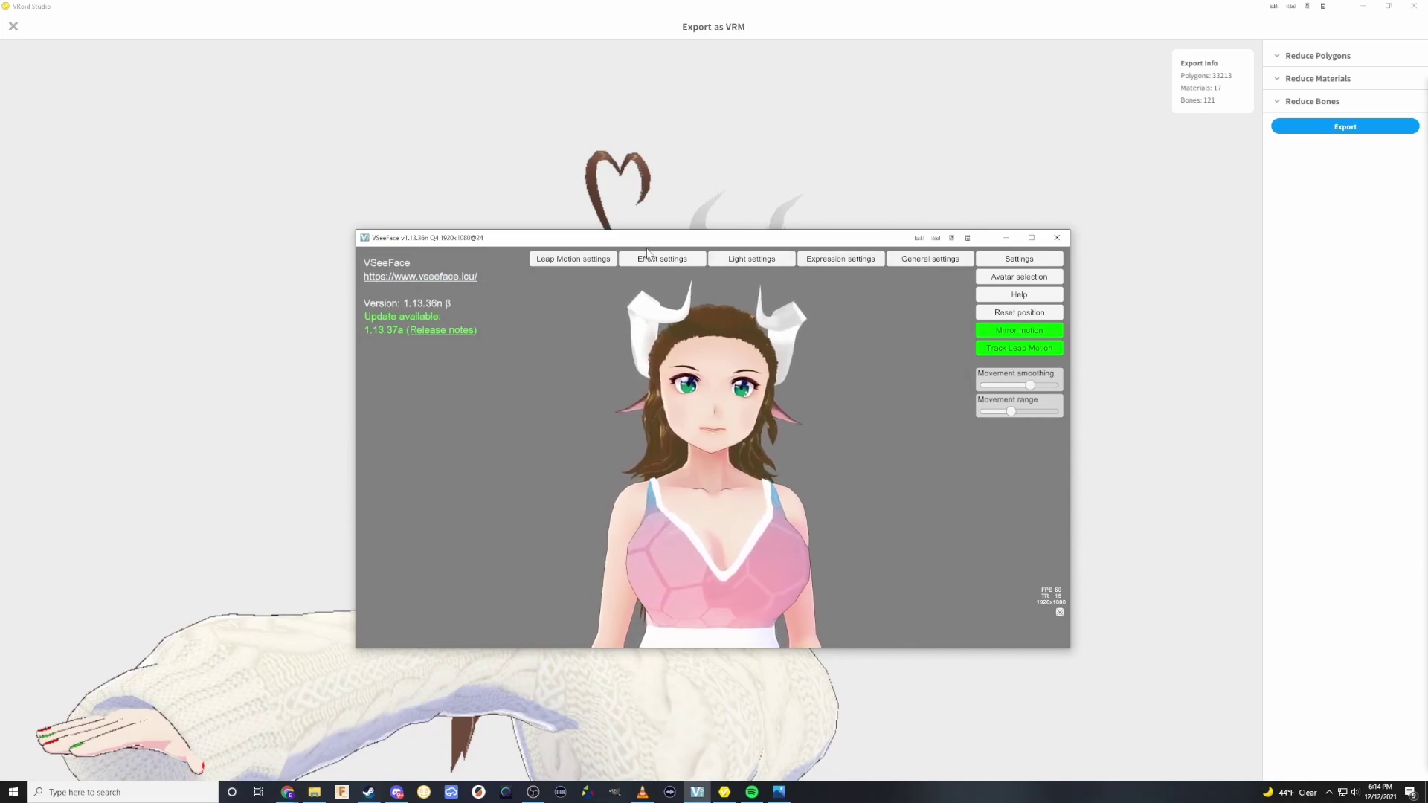
left_click(936, 258)
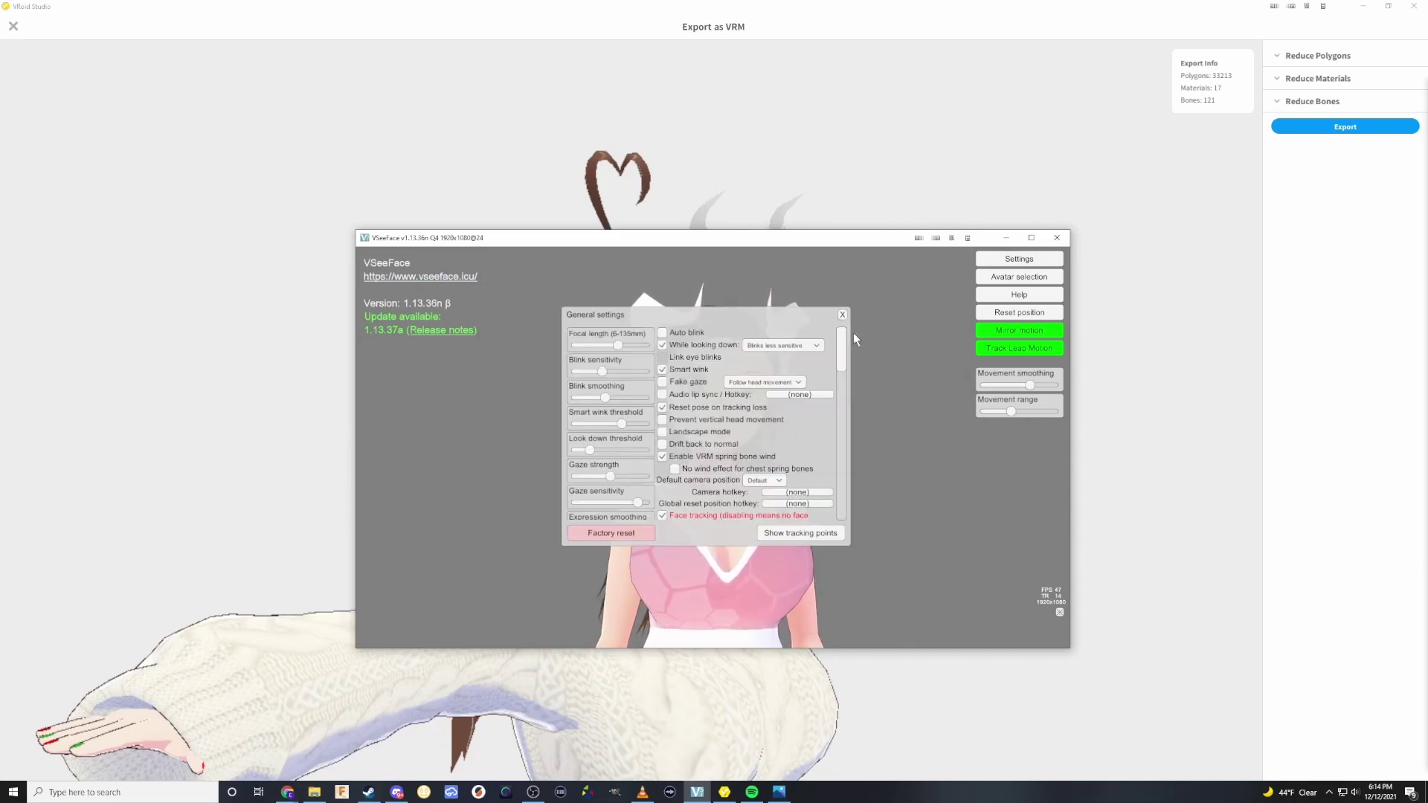
scroll(790, 479, "down", 3)
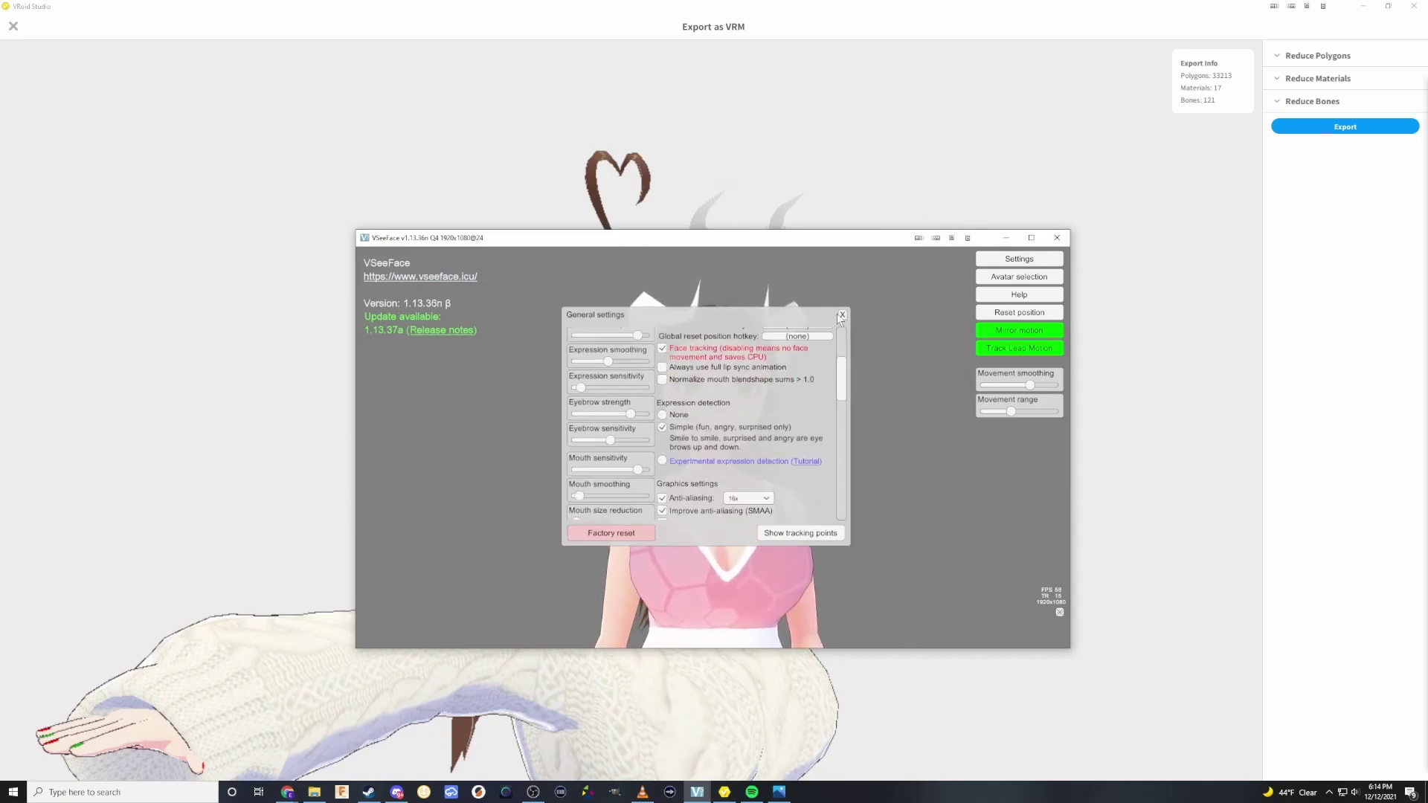
left_click(841, 315)
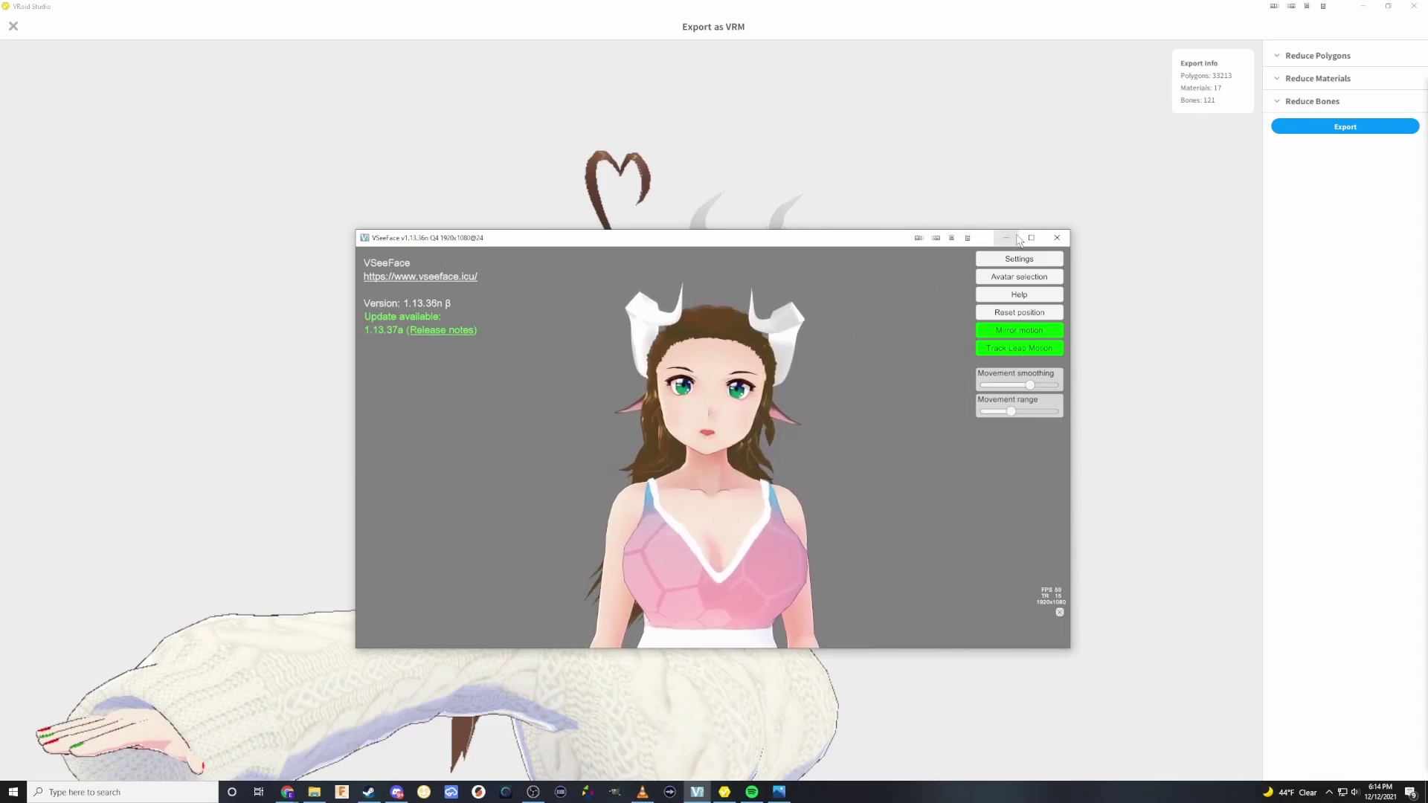
left_click(1066, 239)
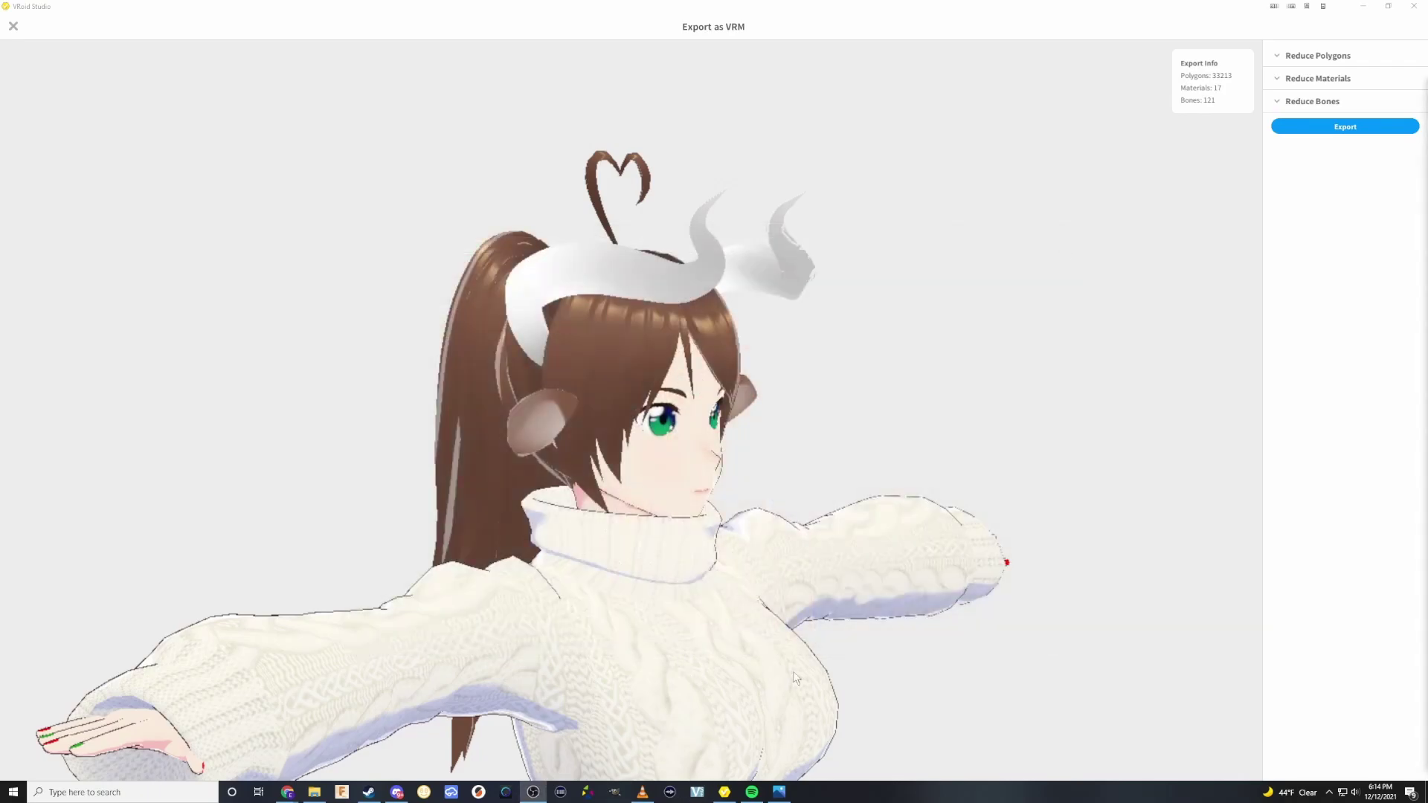
left_click(698, 792)
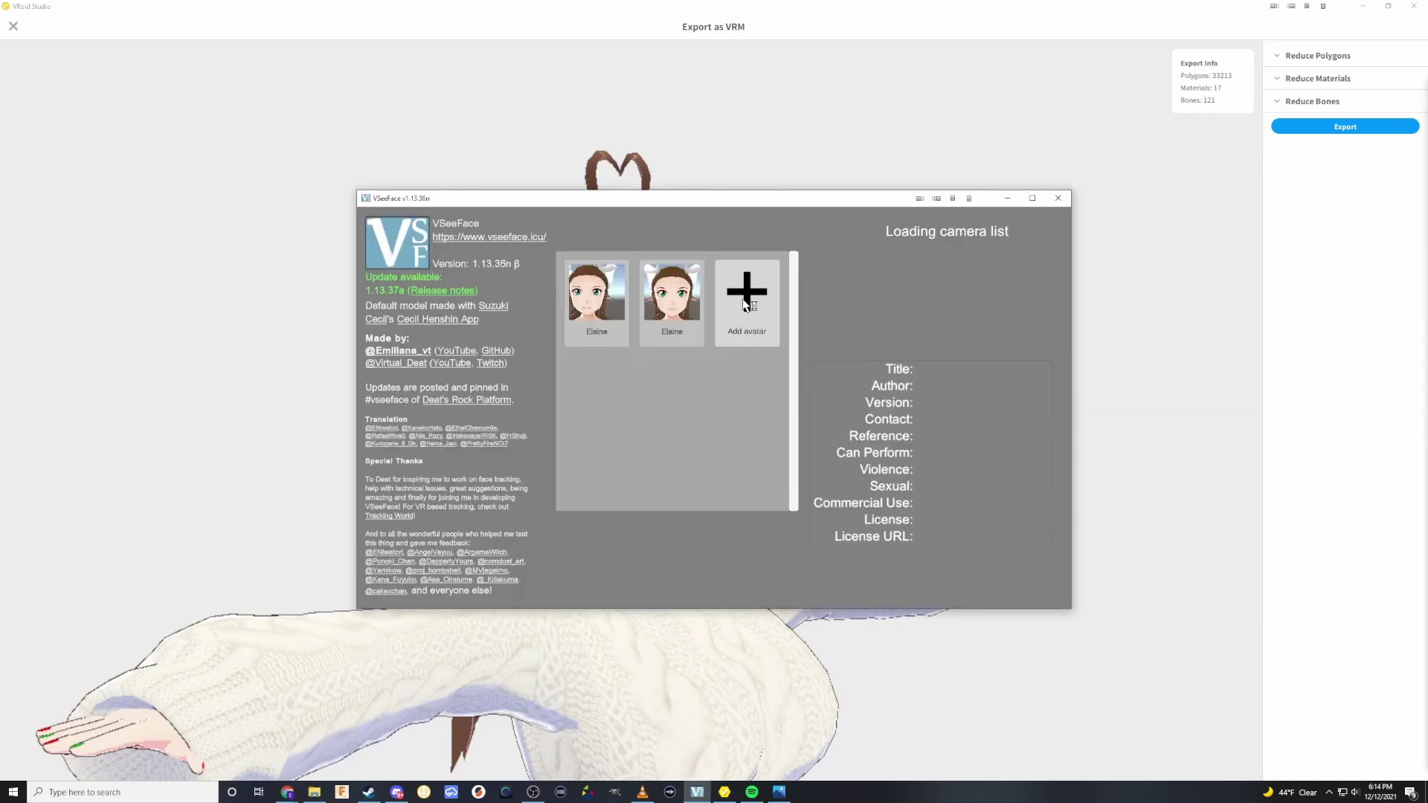
Step: Add Elaine3.0.1.vrm as an avatar, choose the version 3.0.1 tile and start tracking
left_click(743, 305)
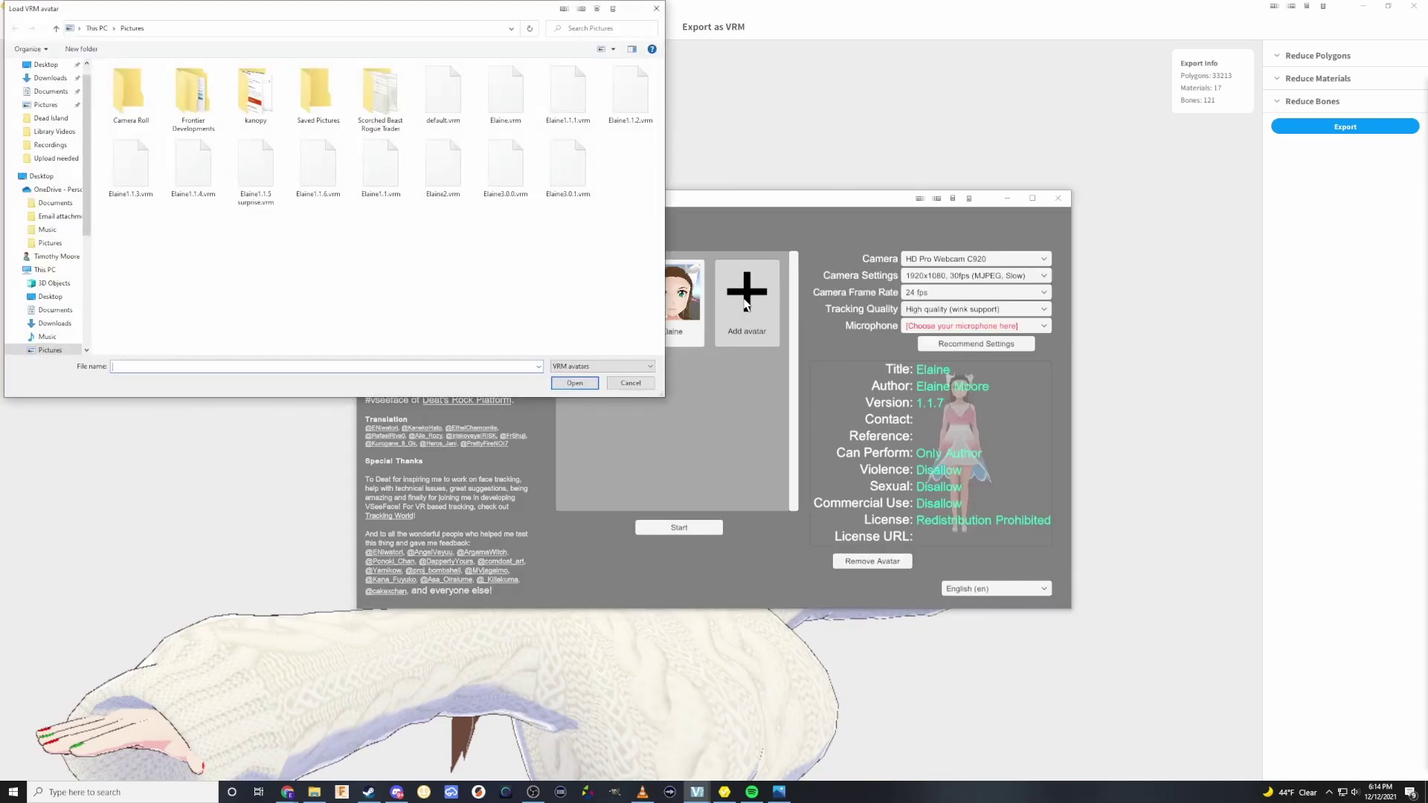
double_click(560, 192)
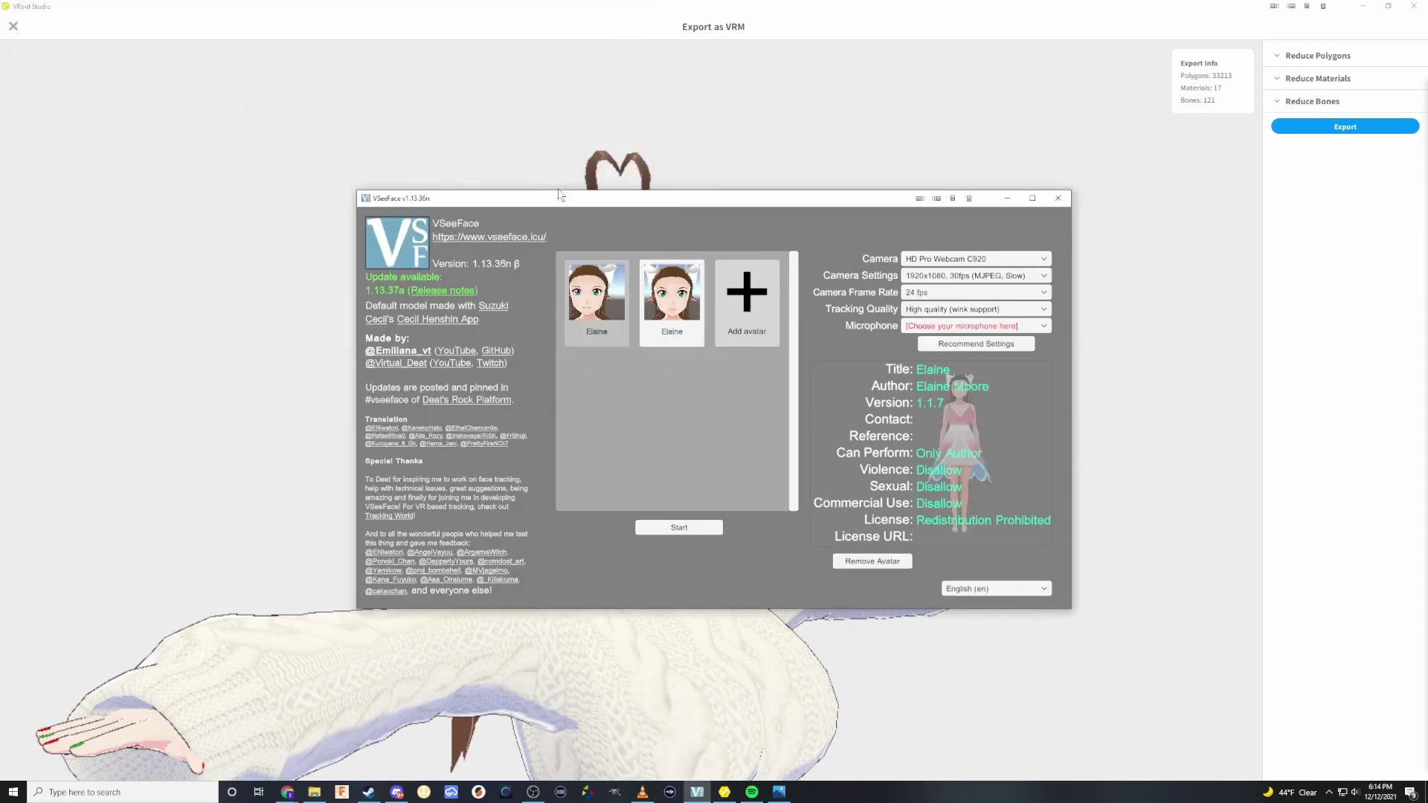
left_click(748, 316)
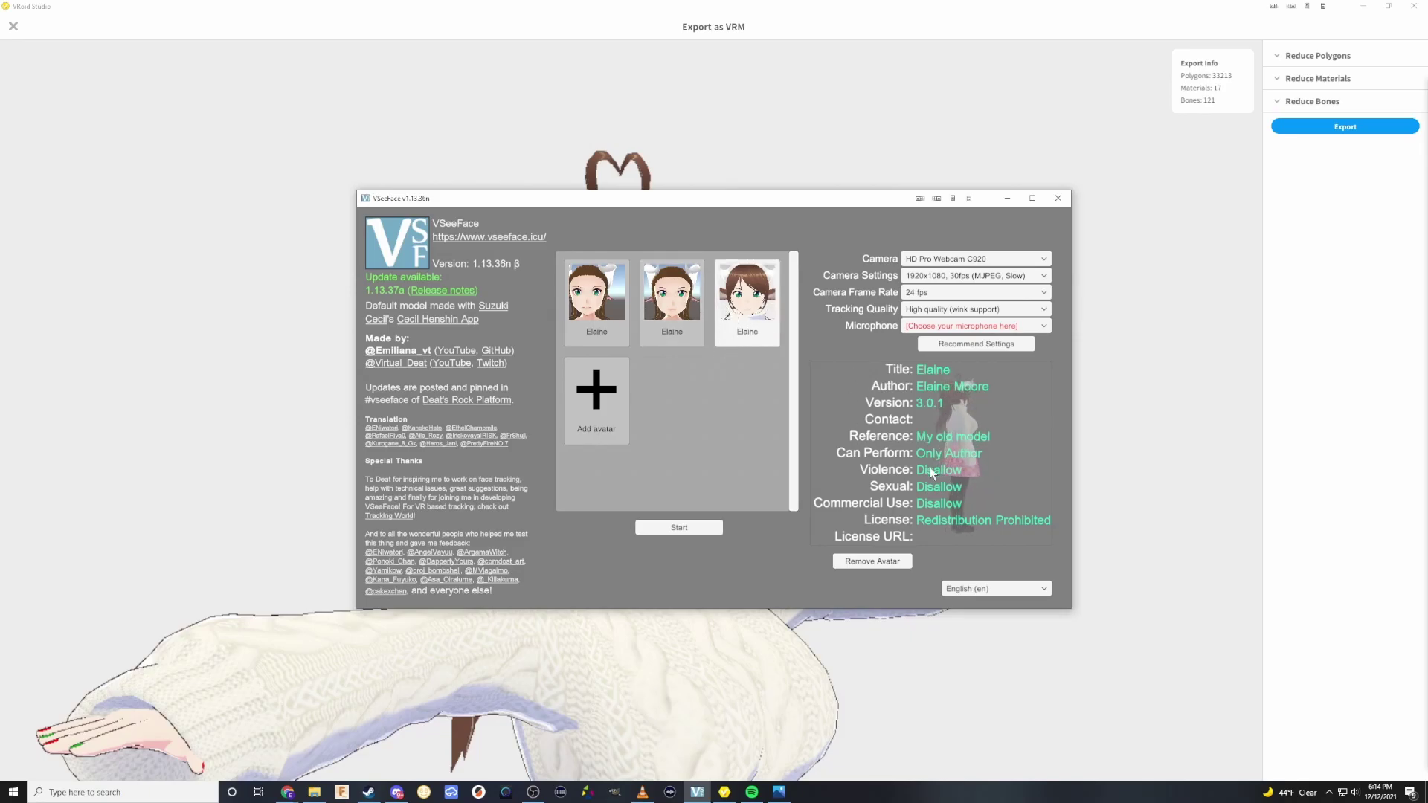
left_click(681, 533)
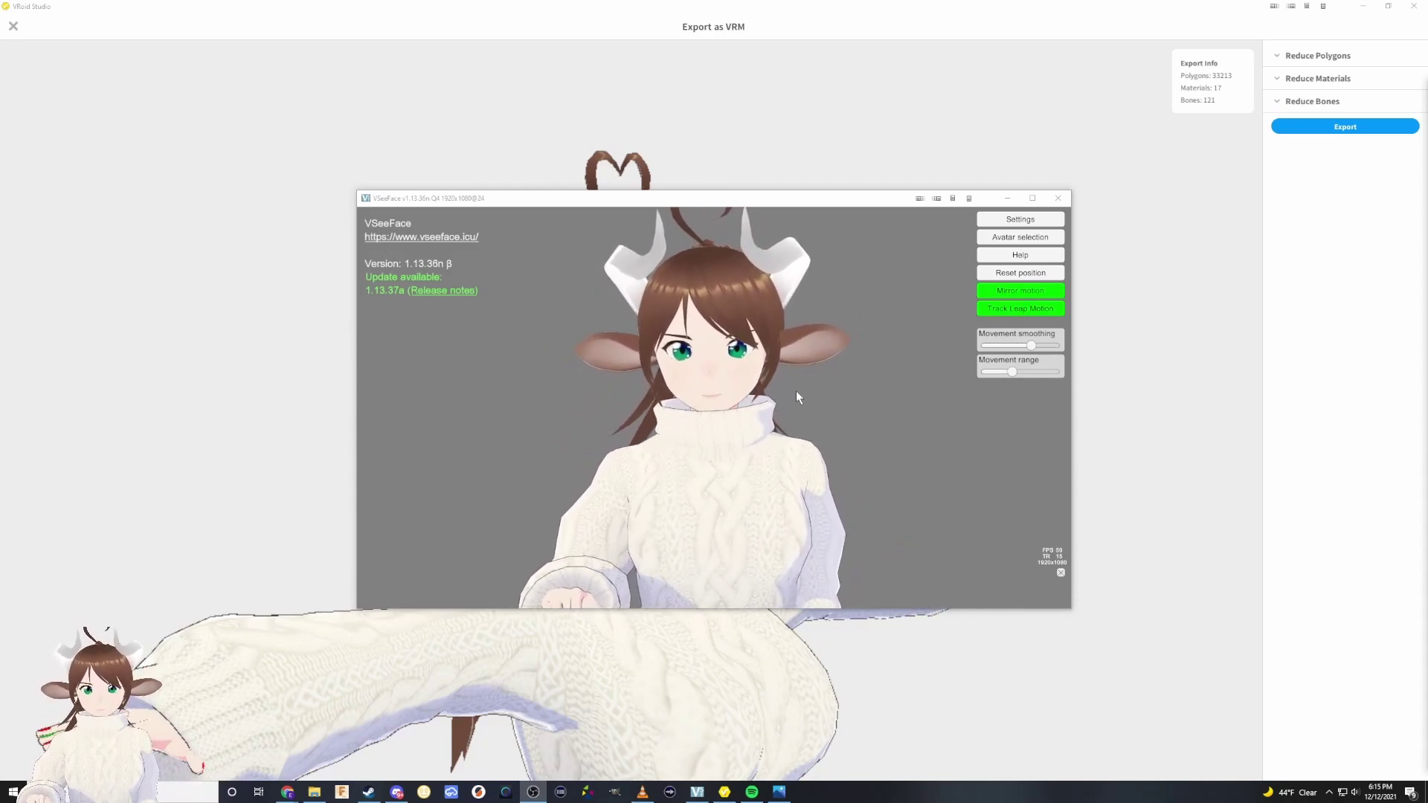
Step: Scroll through VSeeFace's general settings, close them, and move the window off screen to reveal VRoid Studio
left_click(794, 391)
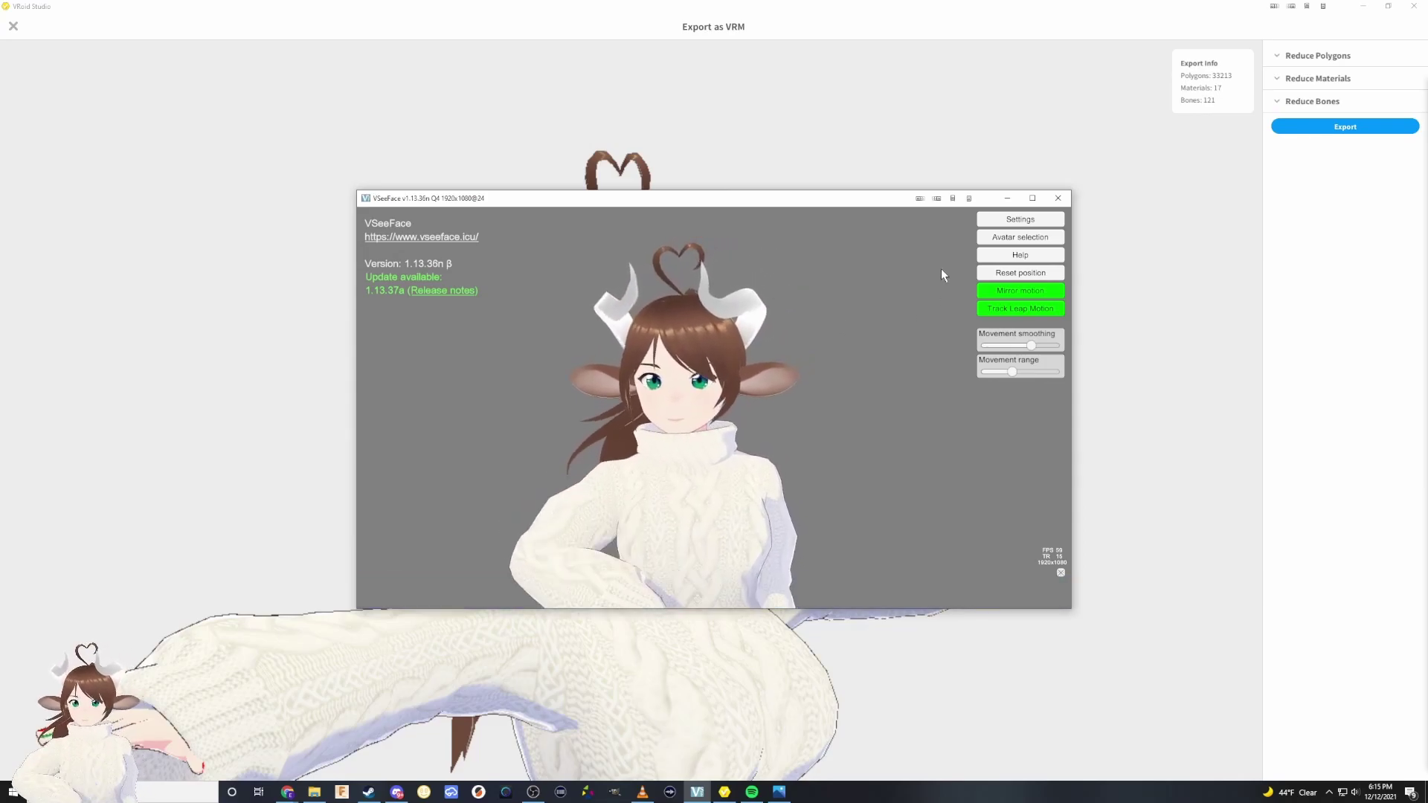
left_click(1003, 222)
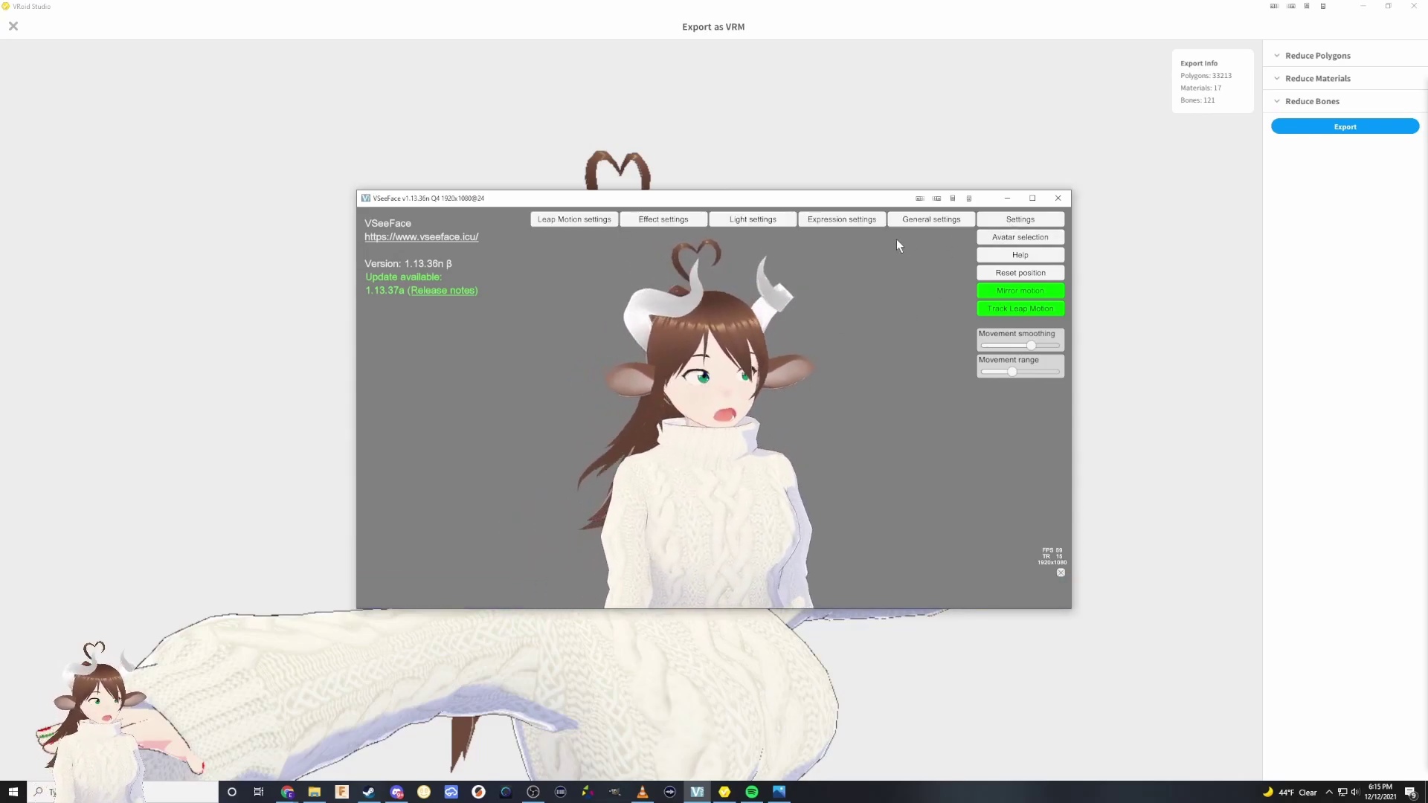
left_click(910, 220)
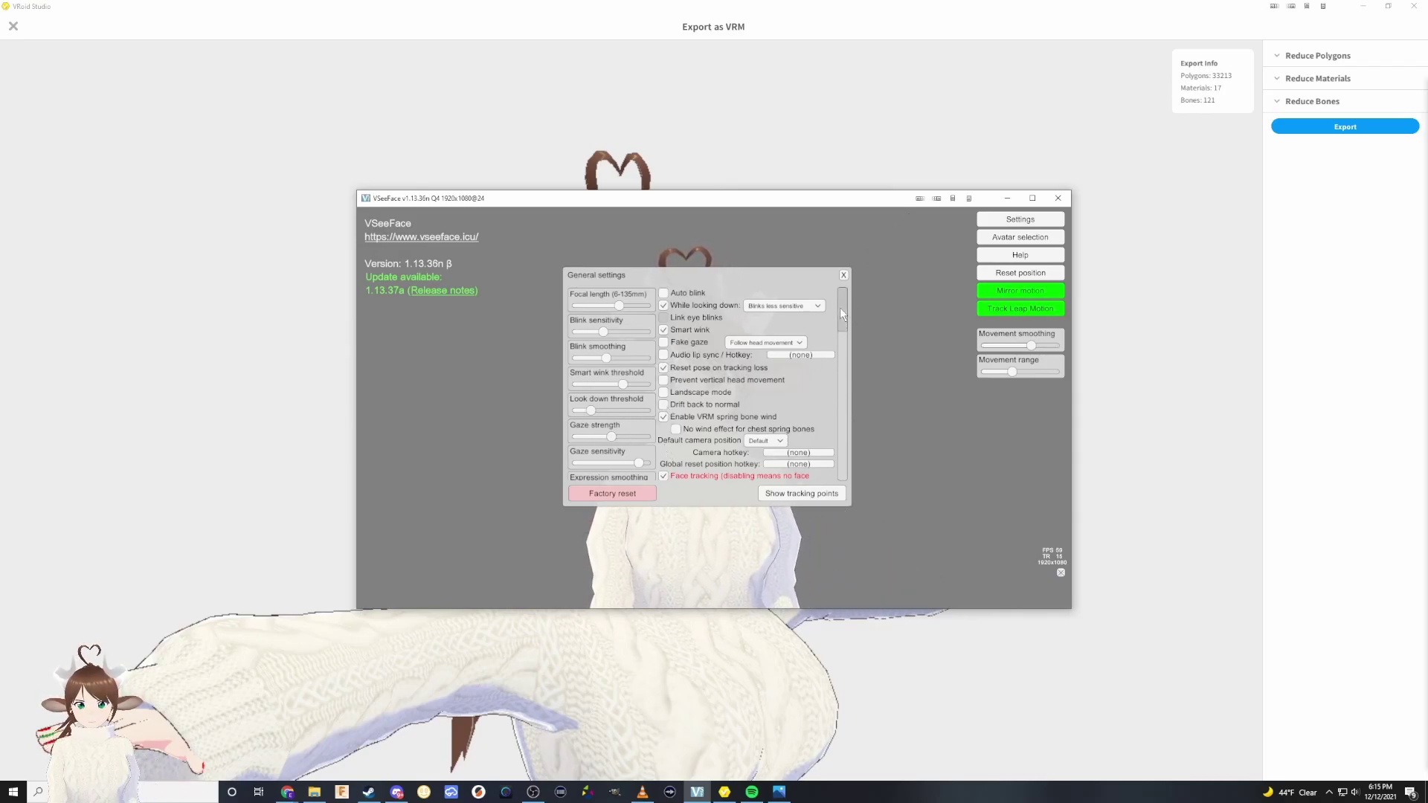
left_click_drag(840, 306, 834, 332)
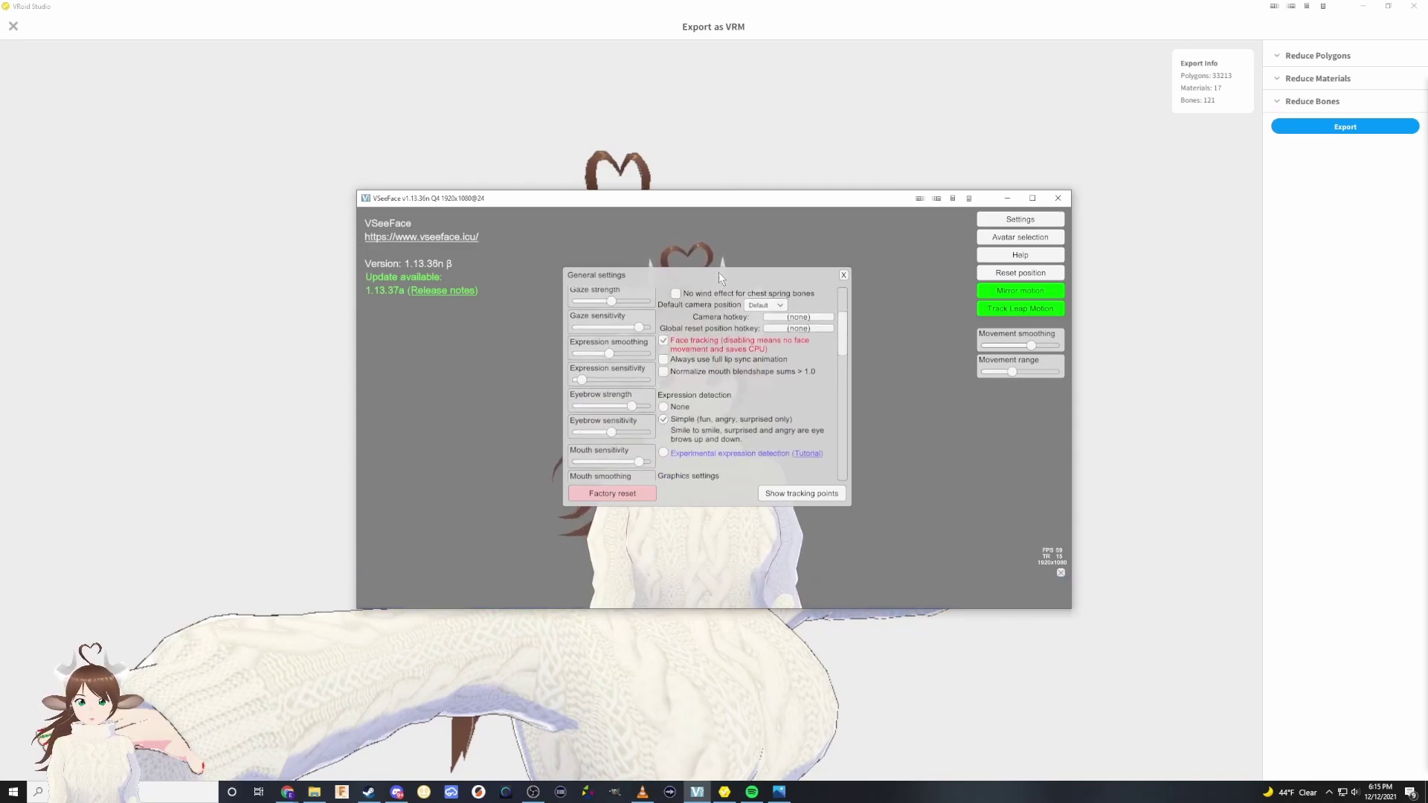
scroll(649, 321, "up", 2)
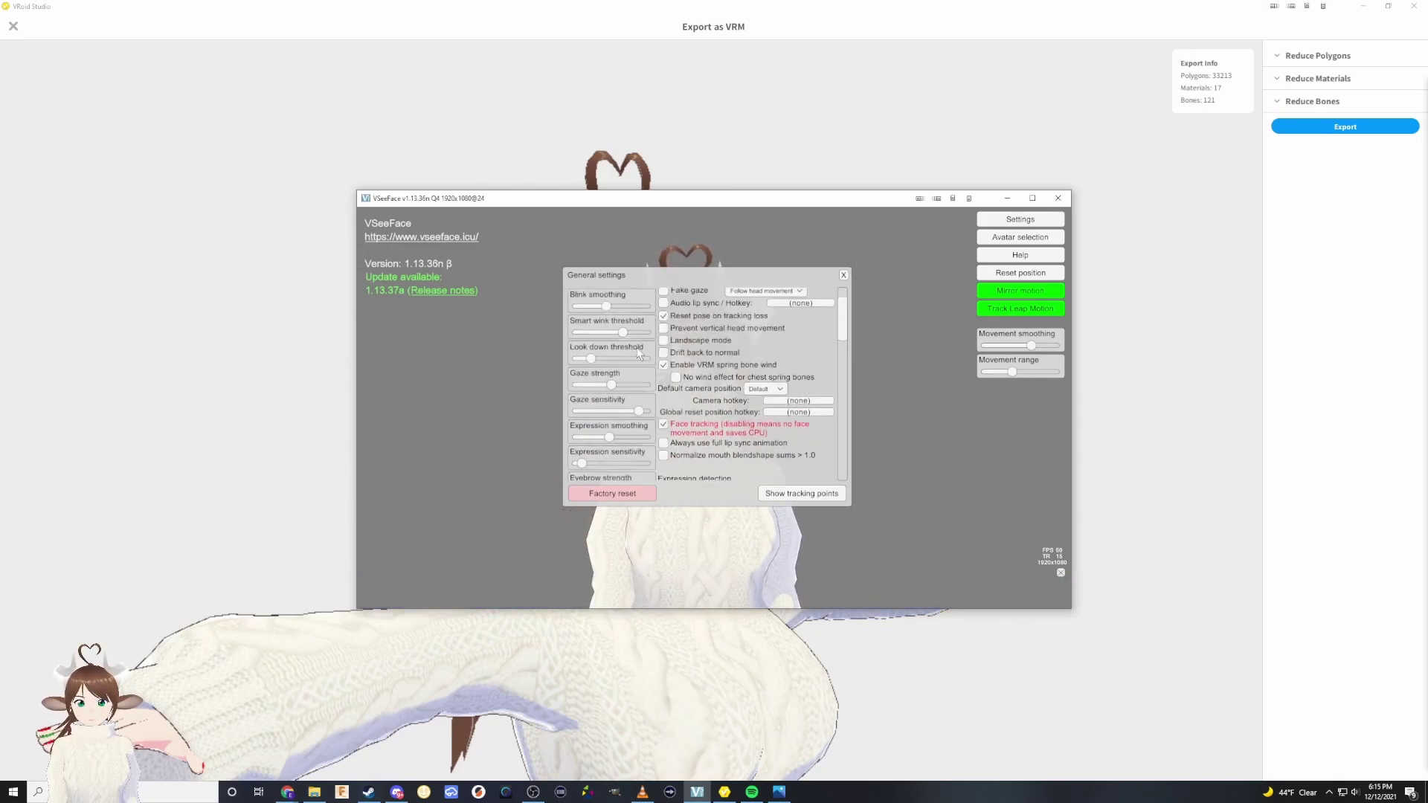
scroll(649, 322, "up", 2)
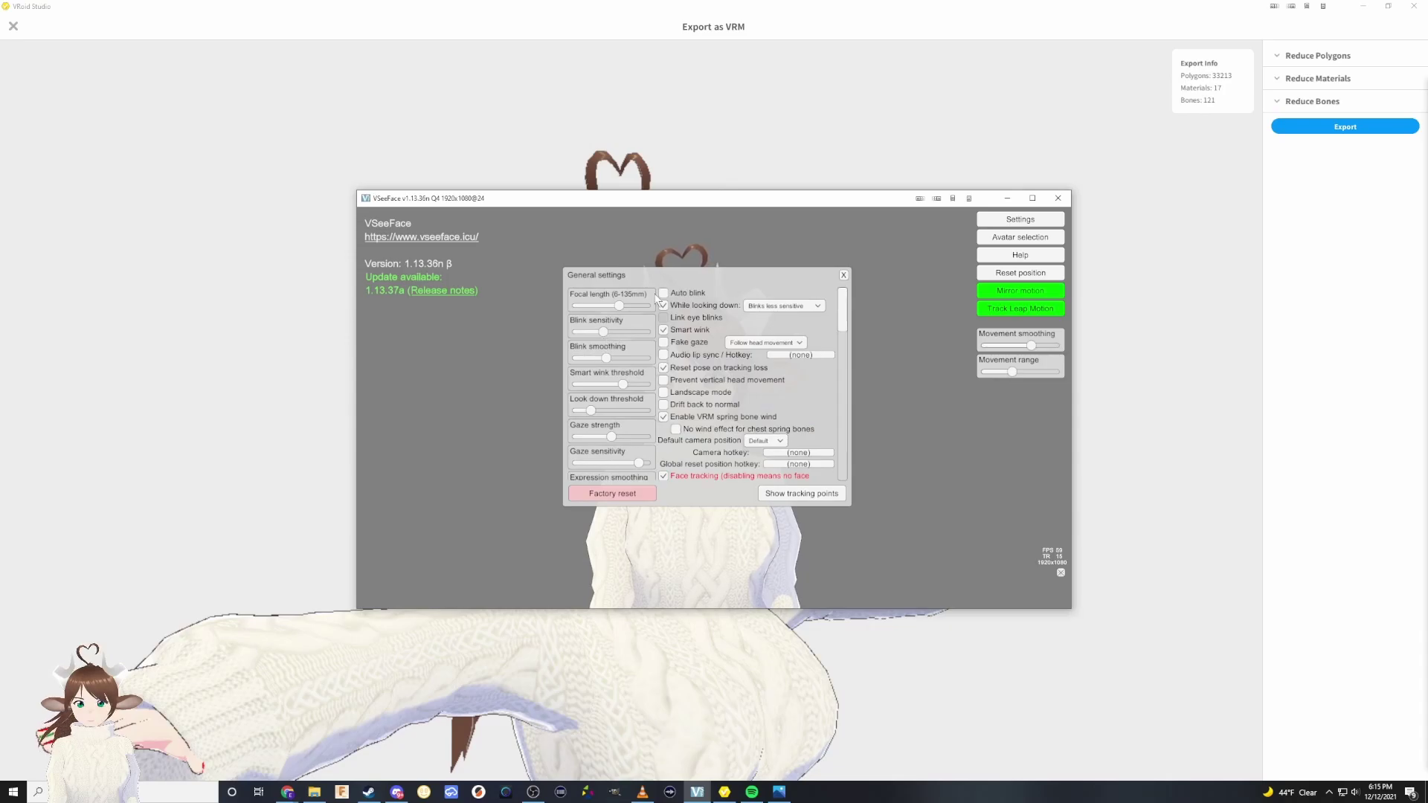
left_click(844, 276)
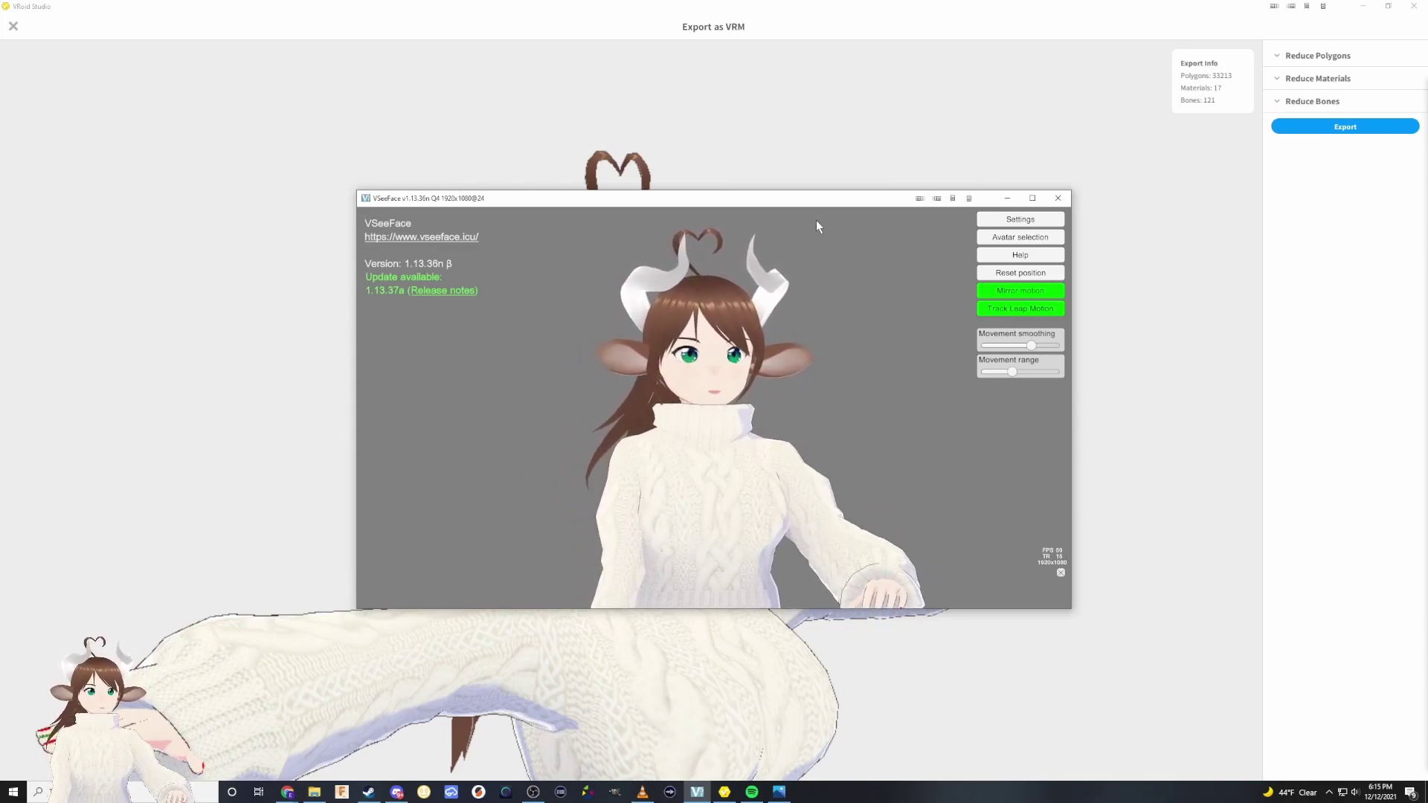
mouse_move(498, 206)
left_mouse_down()
mouse_move(1282, 319)
mouse_move(1426, 320)
left_mouse_up()
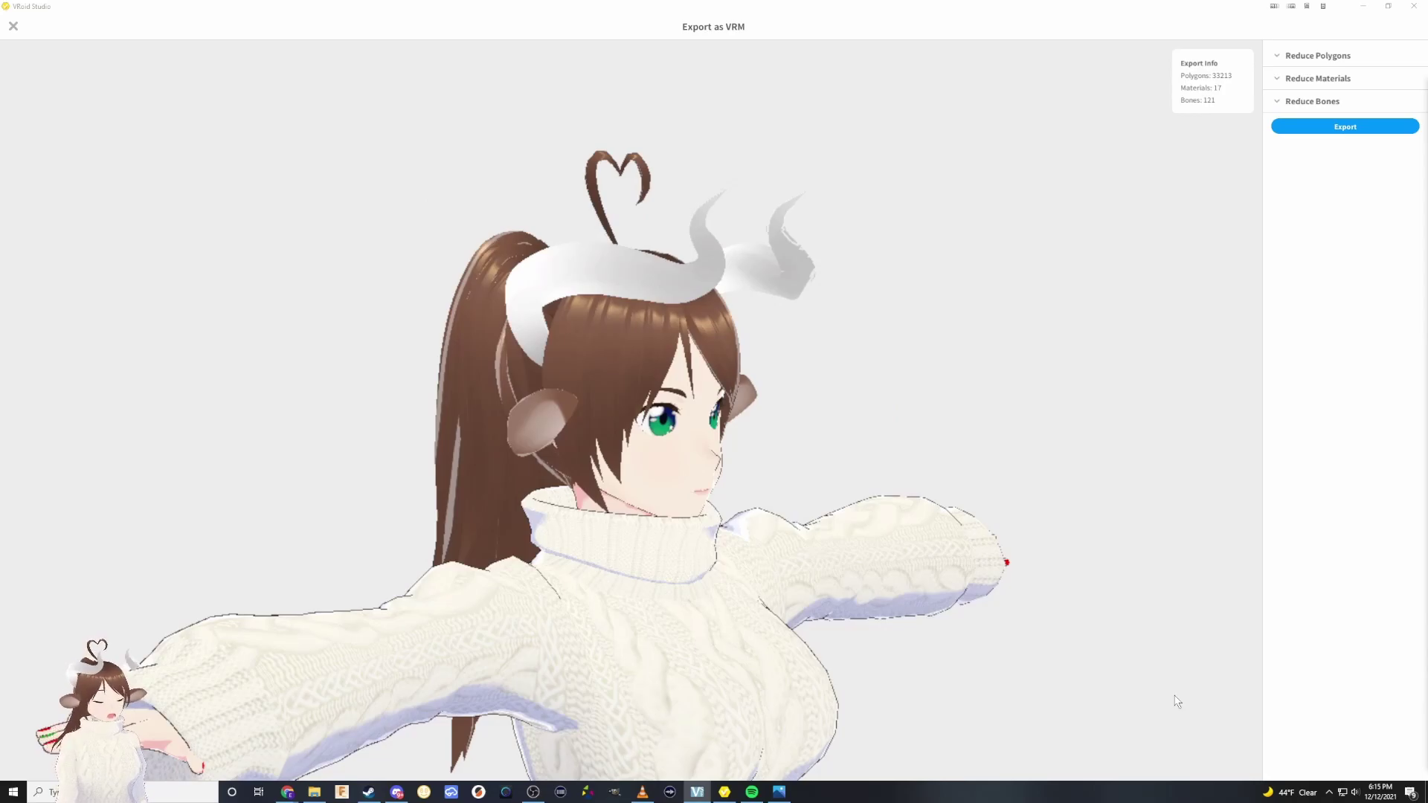